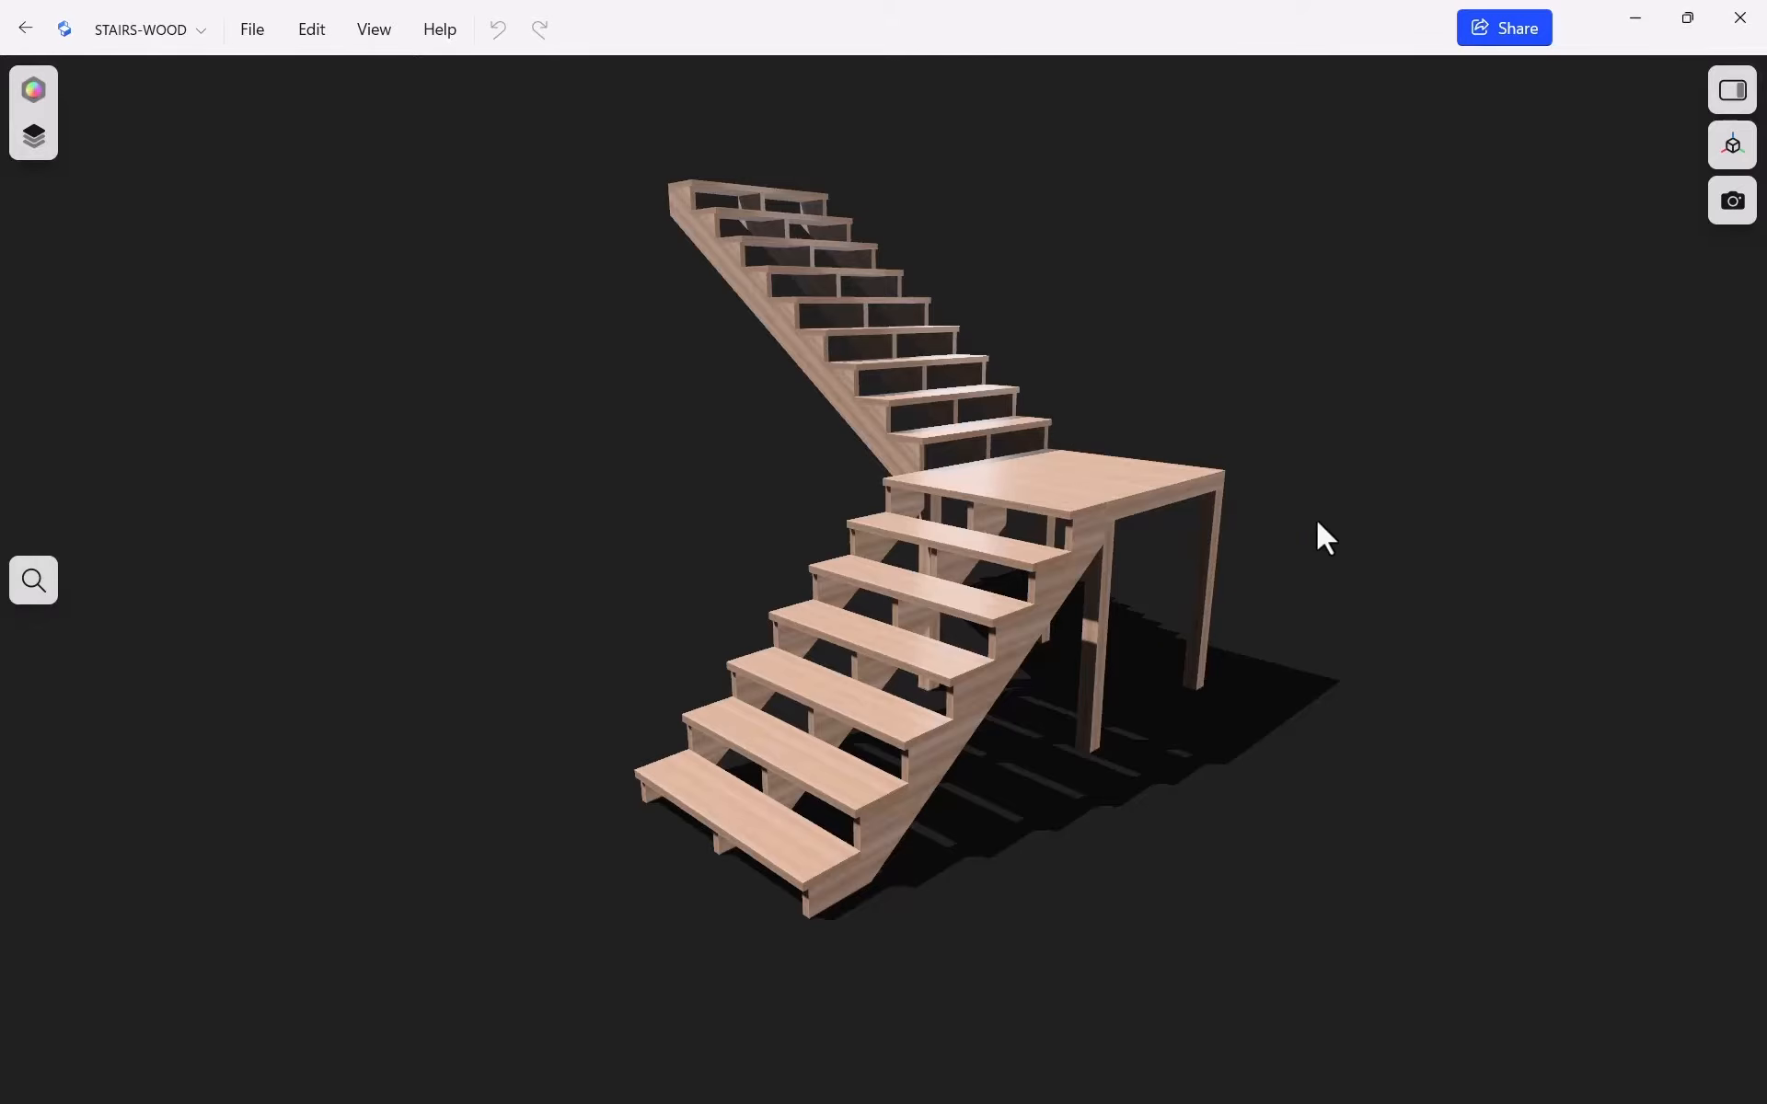
Orbit the finished STAIRS-WOOD model and show its properties and item list
middle_drag(1317, 537, 1254, 525)
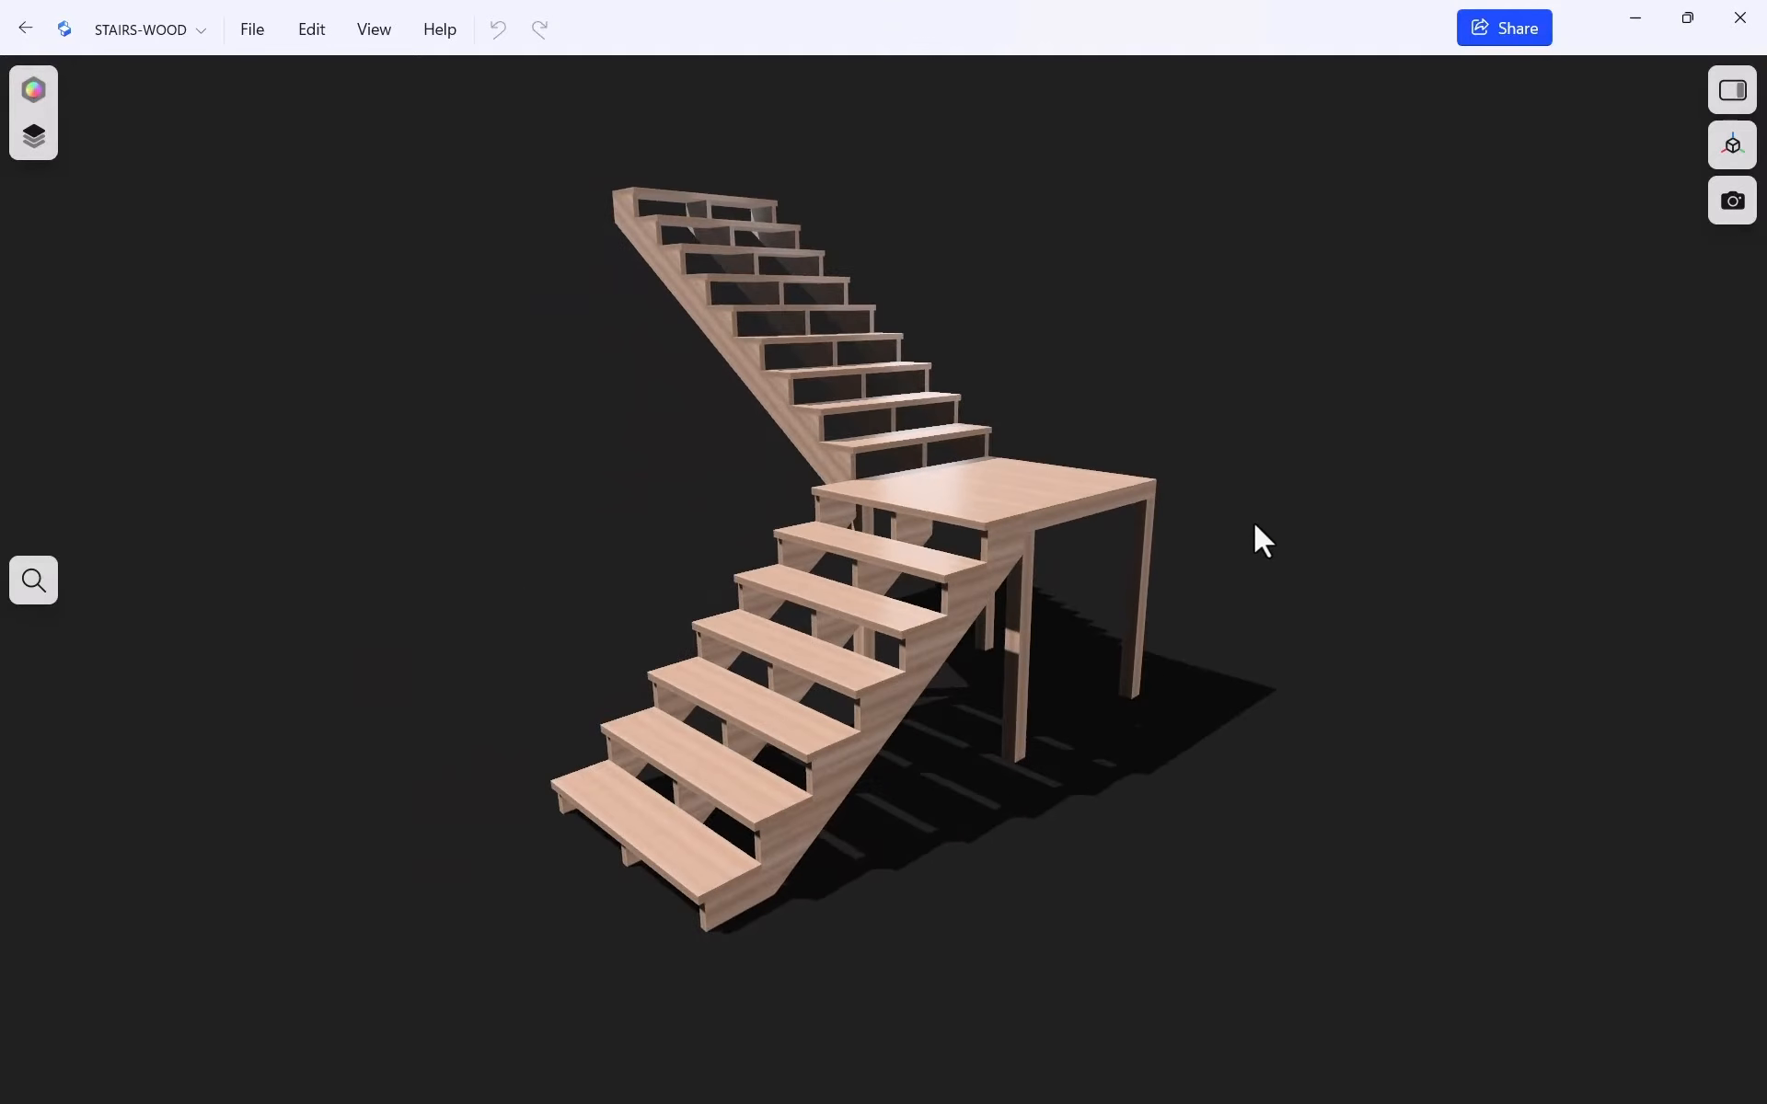
click(1732, 90)
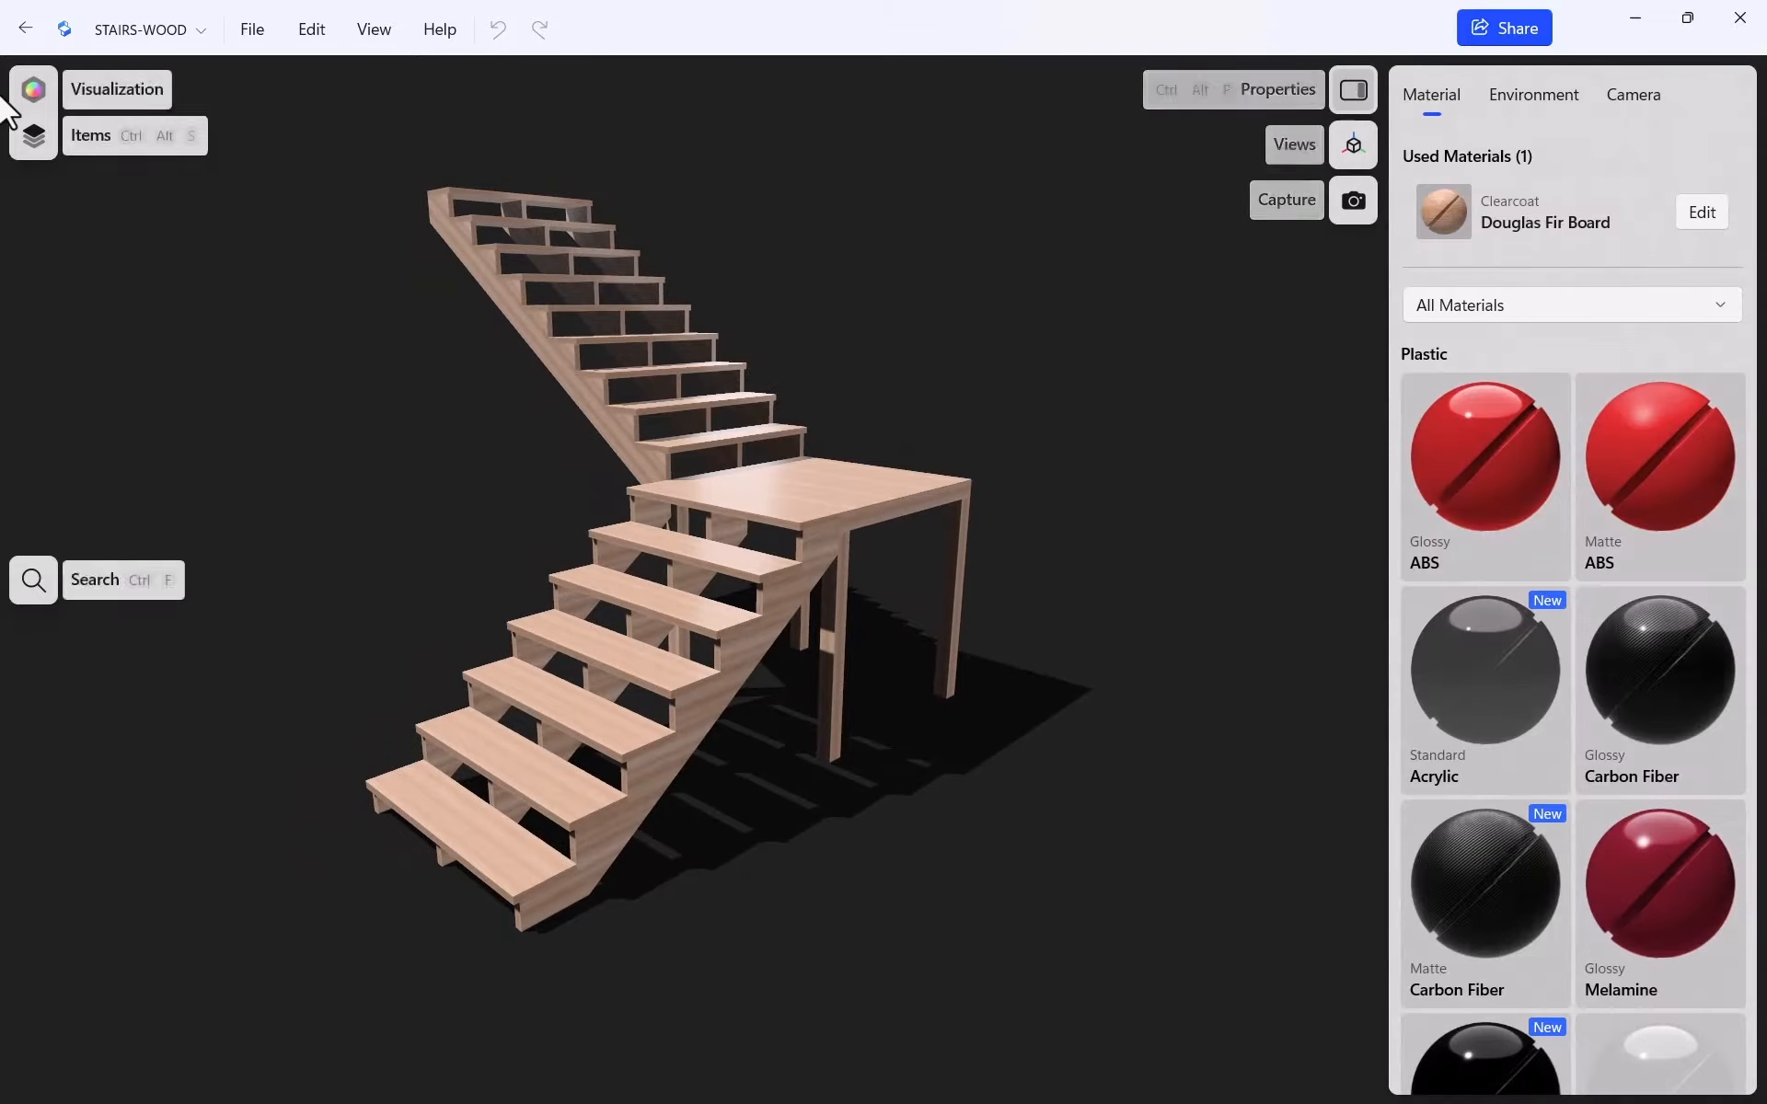
click(37, 139)
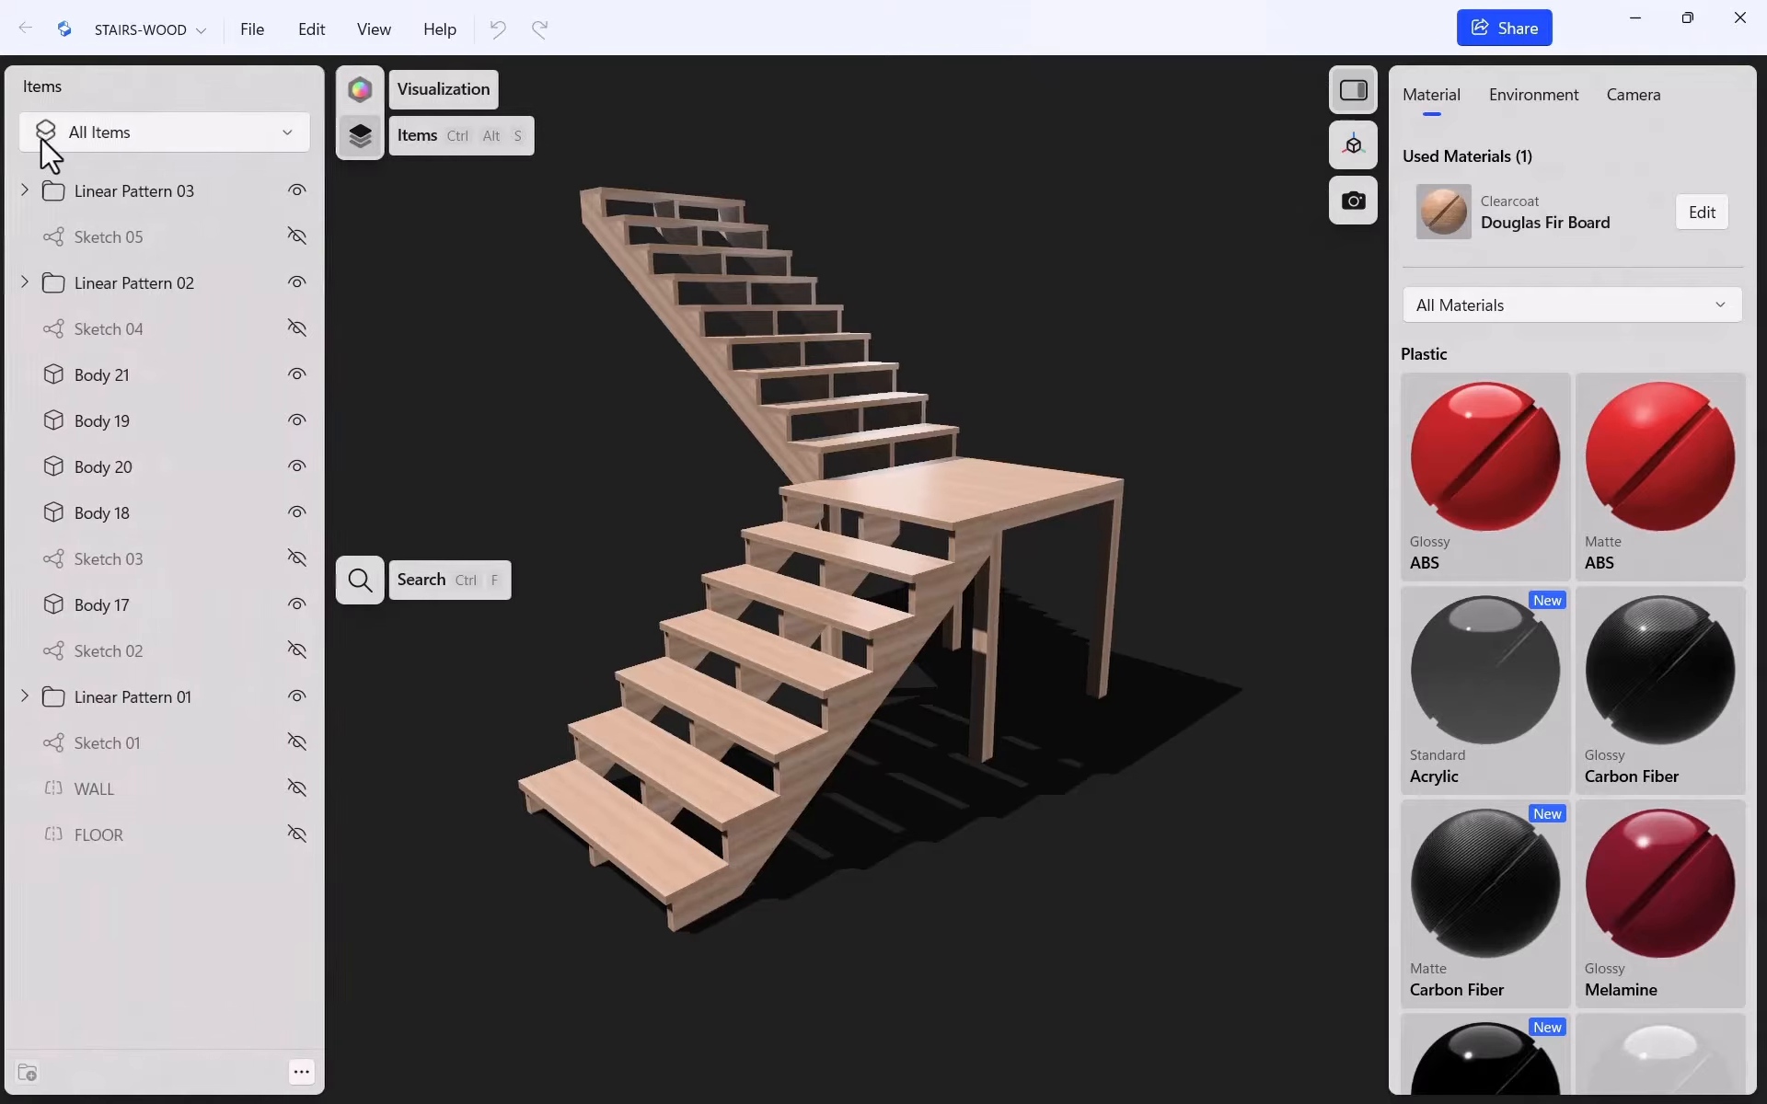
Switch to the Modeling workspace and start a new empty project with Ctrl+N
click(364, 88)
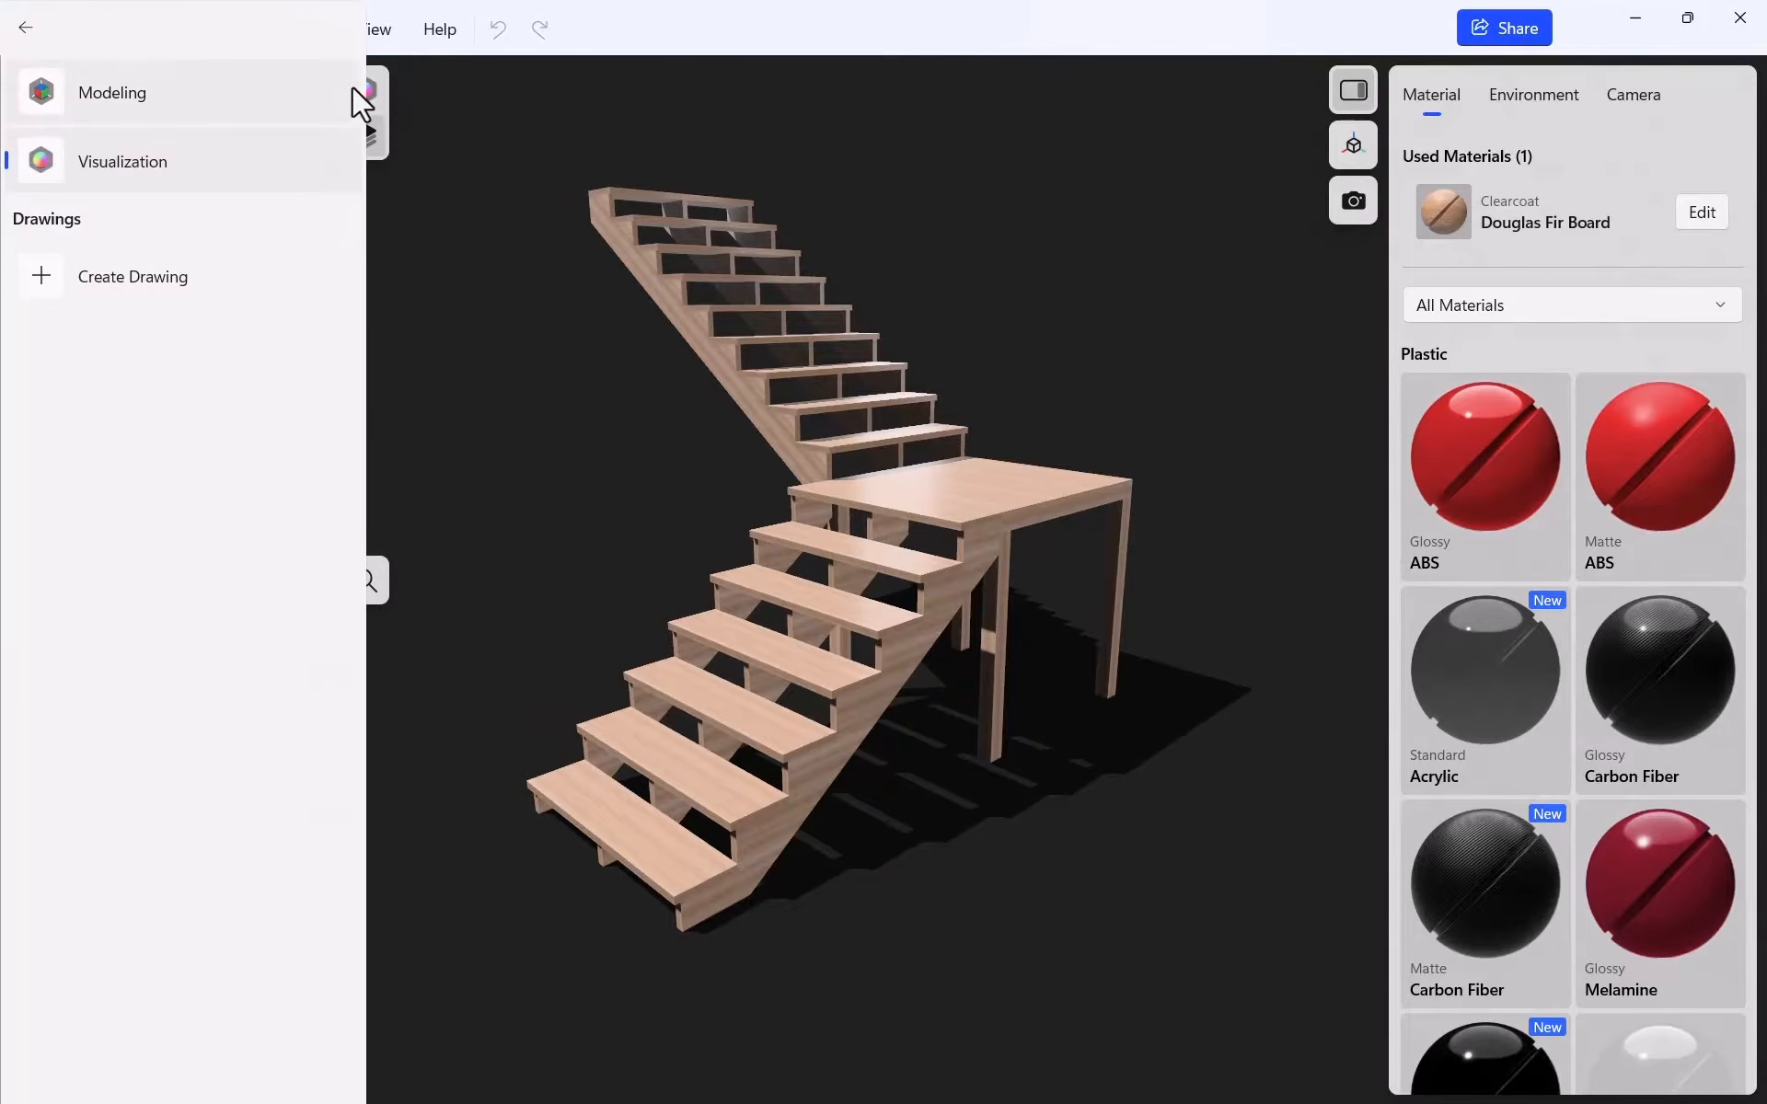
click(186, 94)
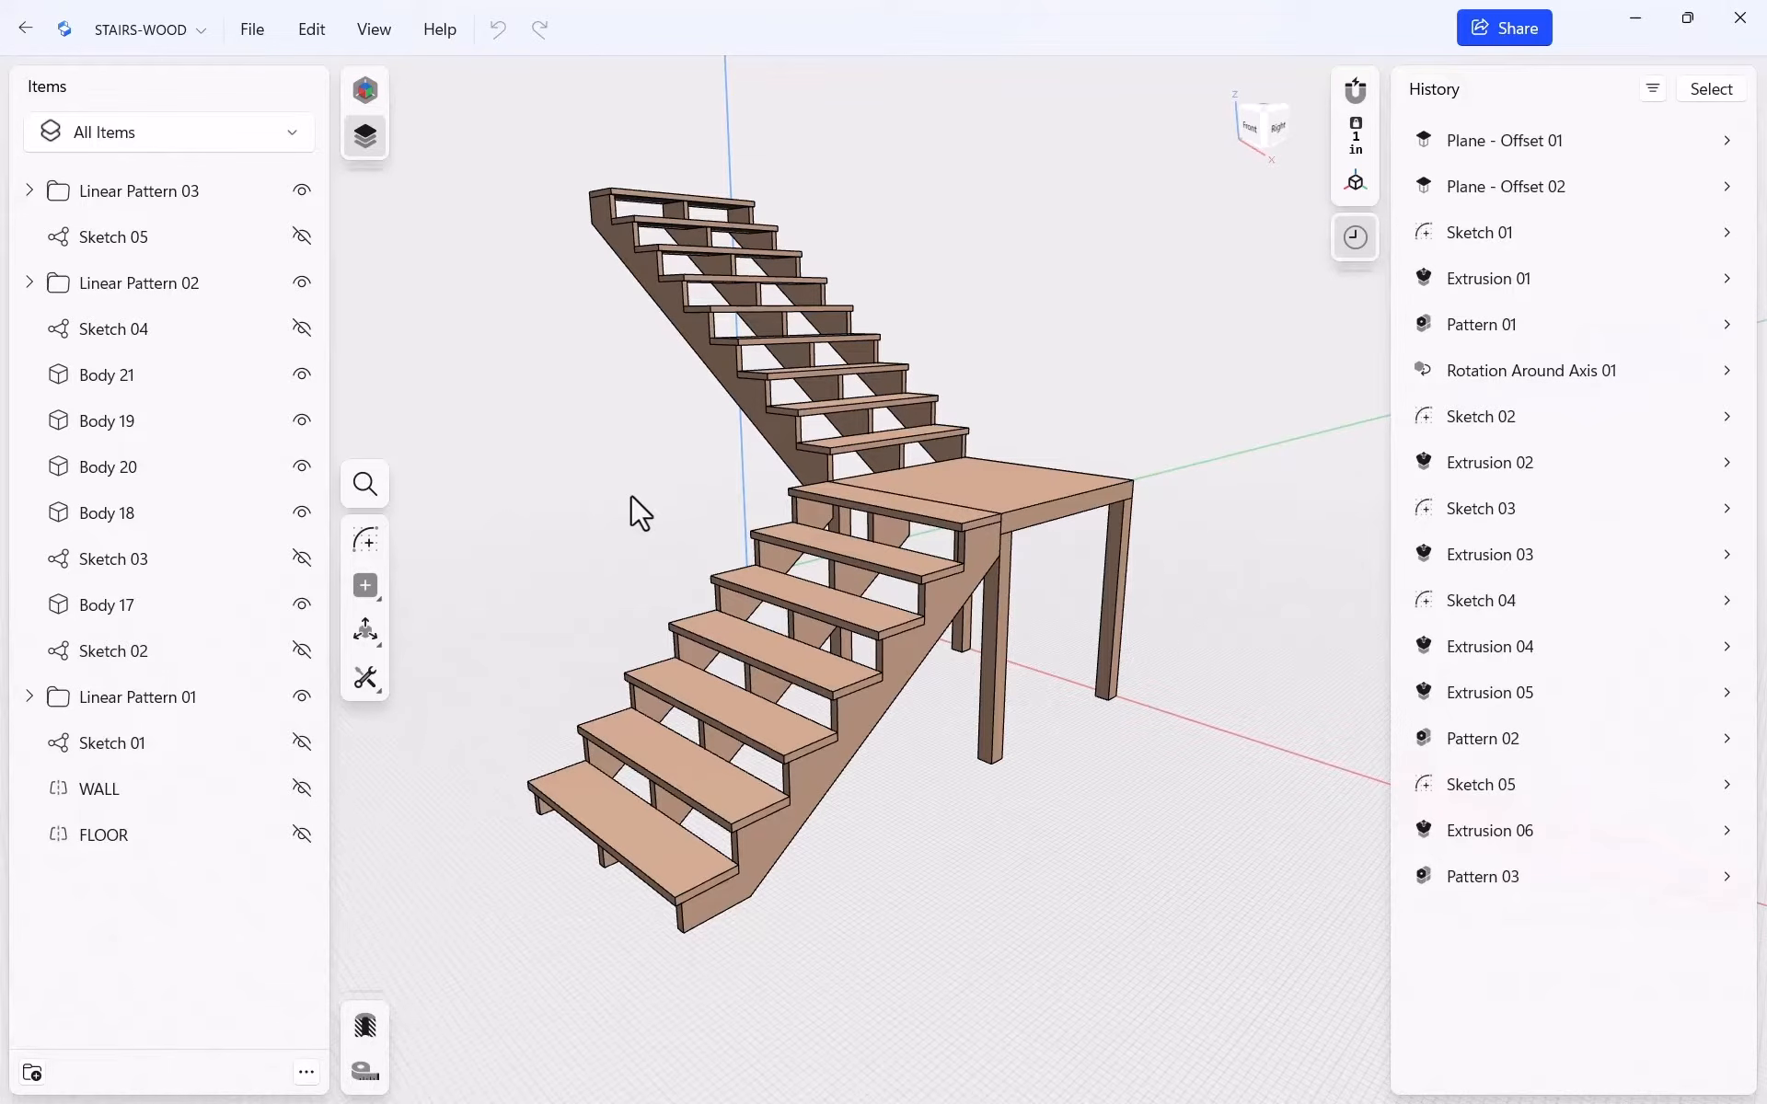
key(ctrl+n)
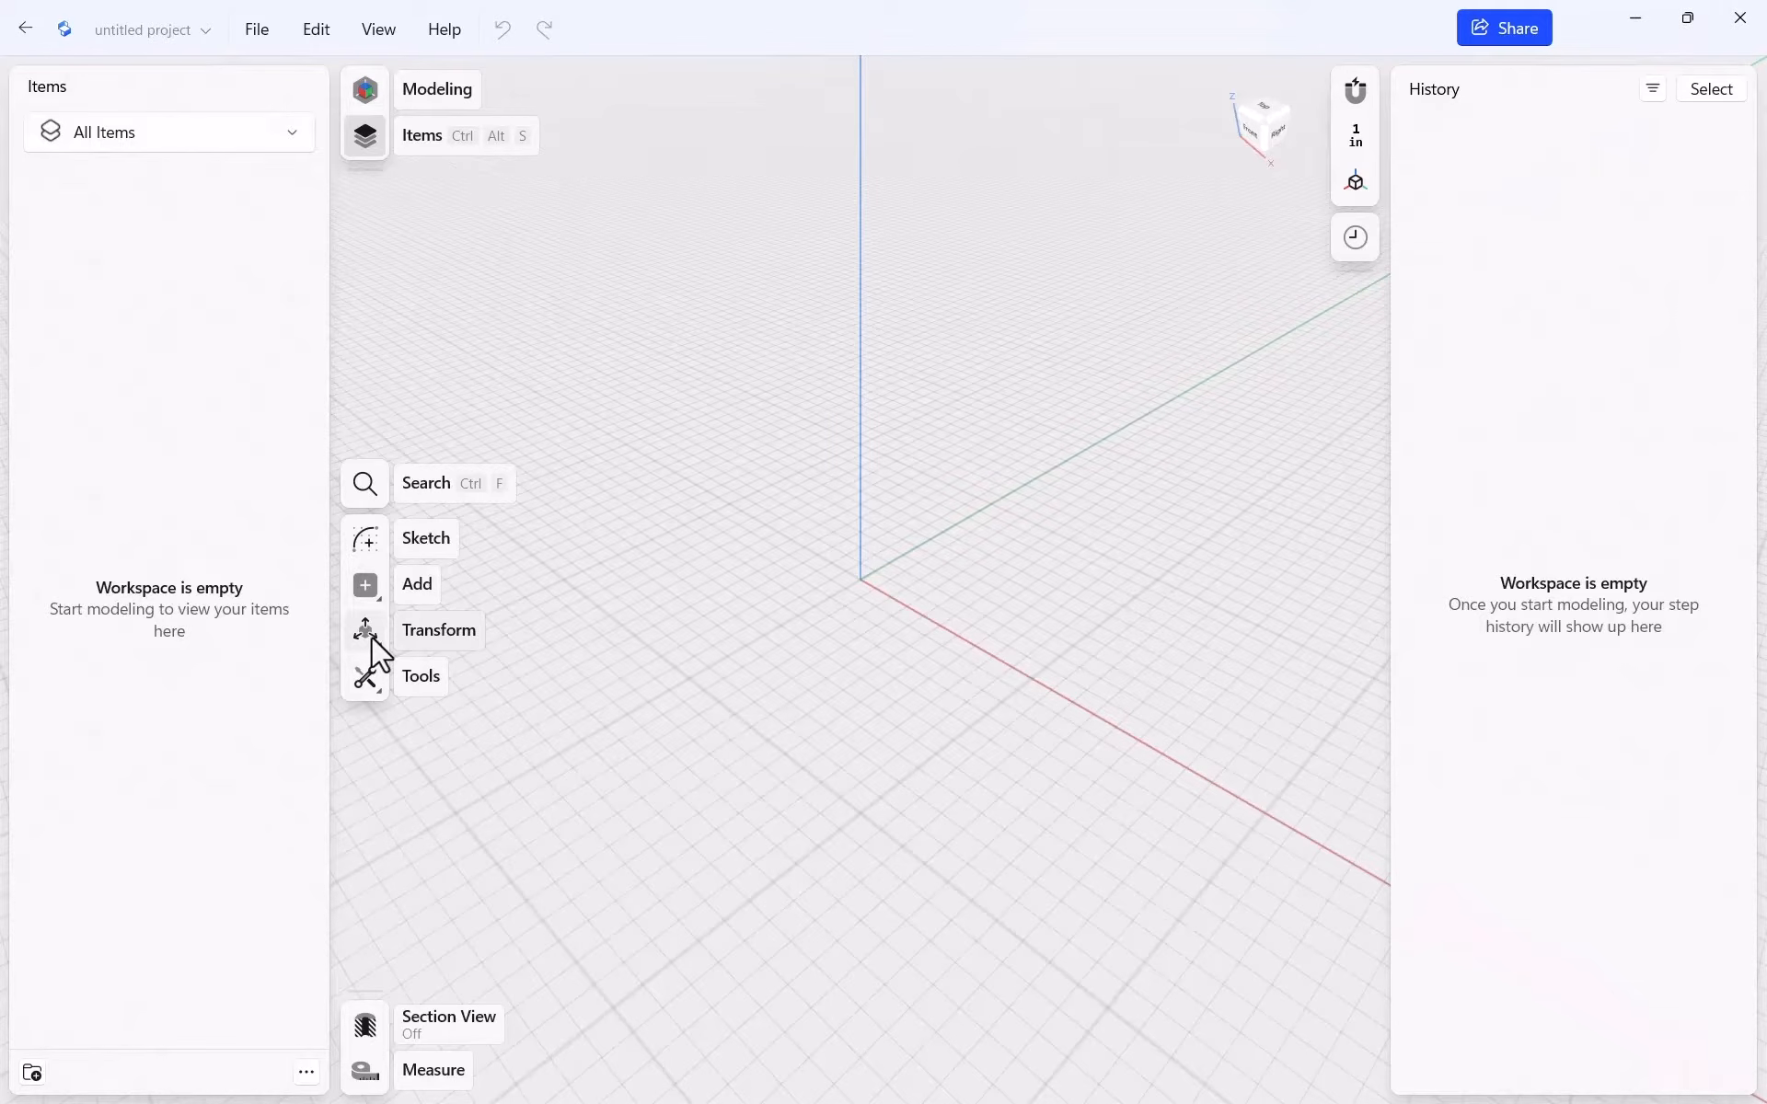
Reveal the Add flyout's Construction Axis and Construction Plane options from the left toolbar
click(373, 692)
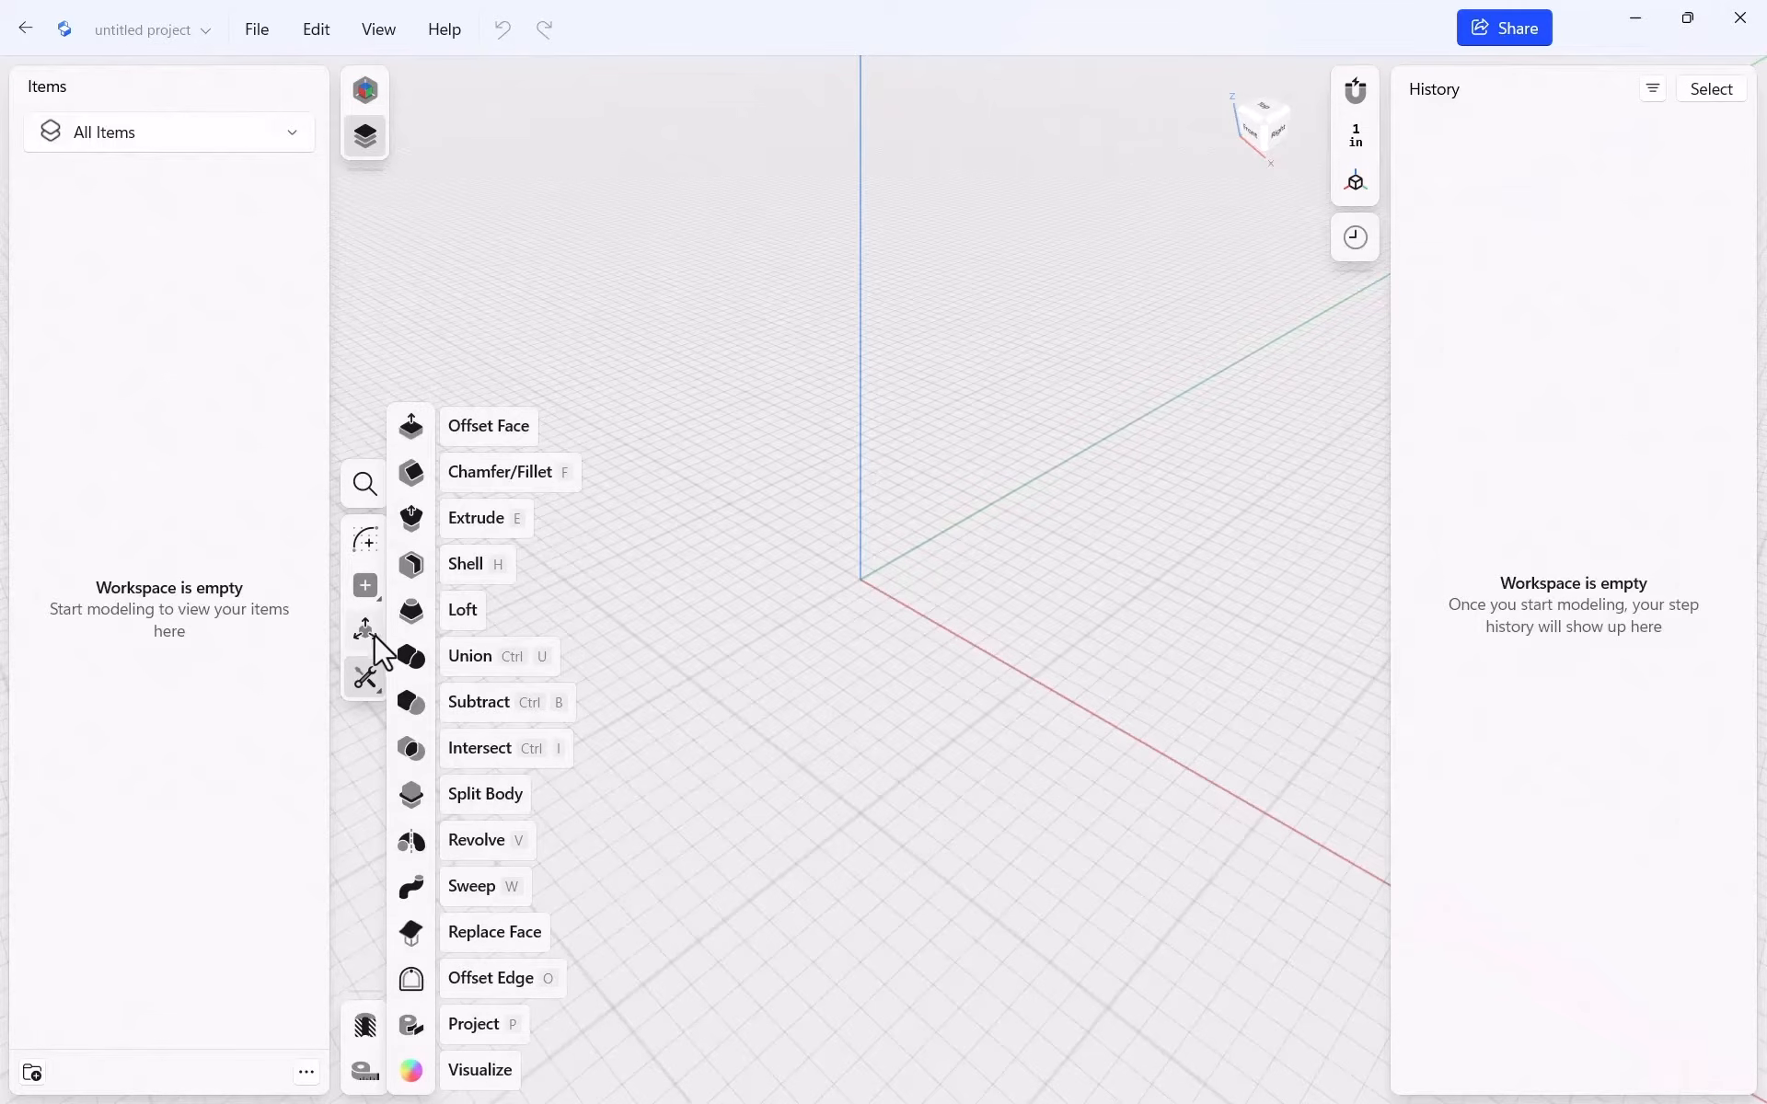
mouse_move(366, 635)
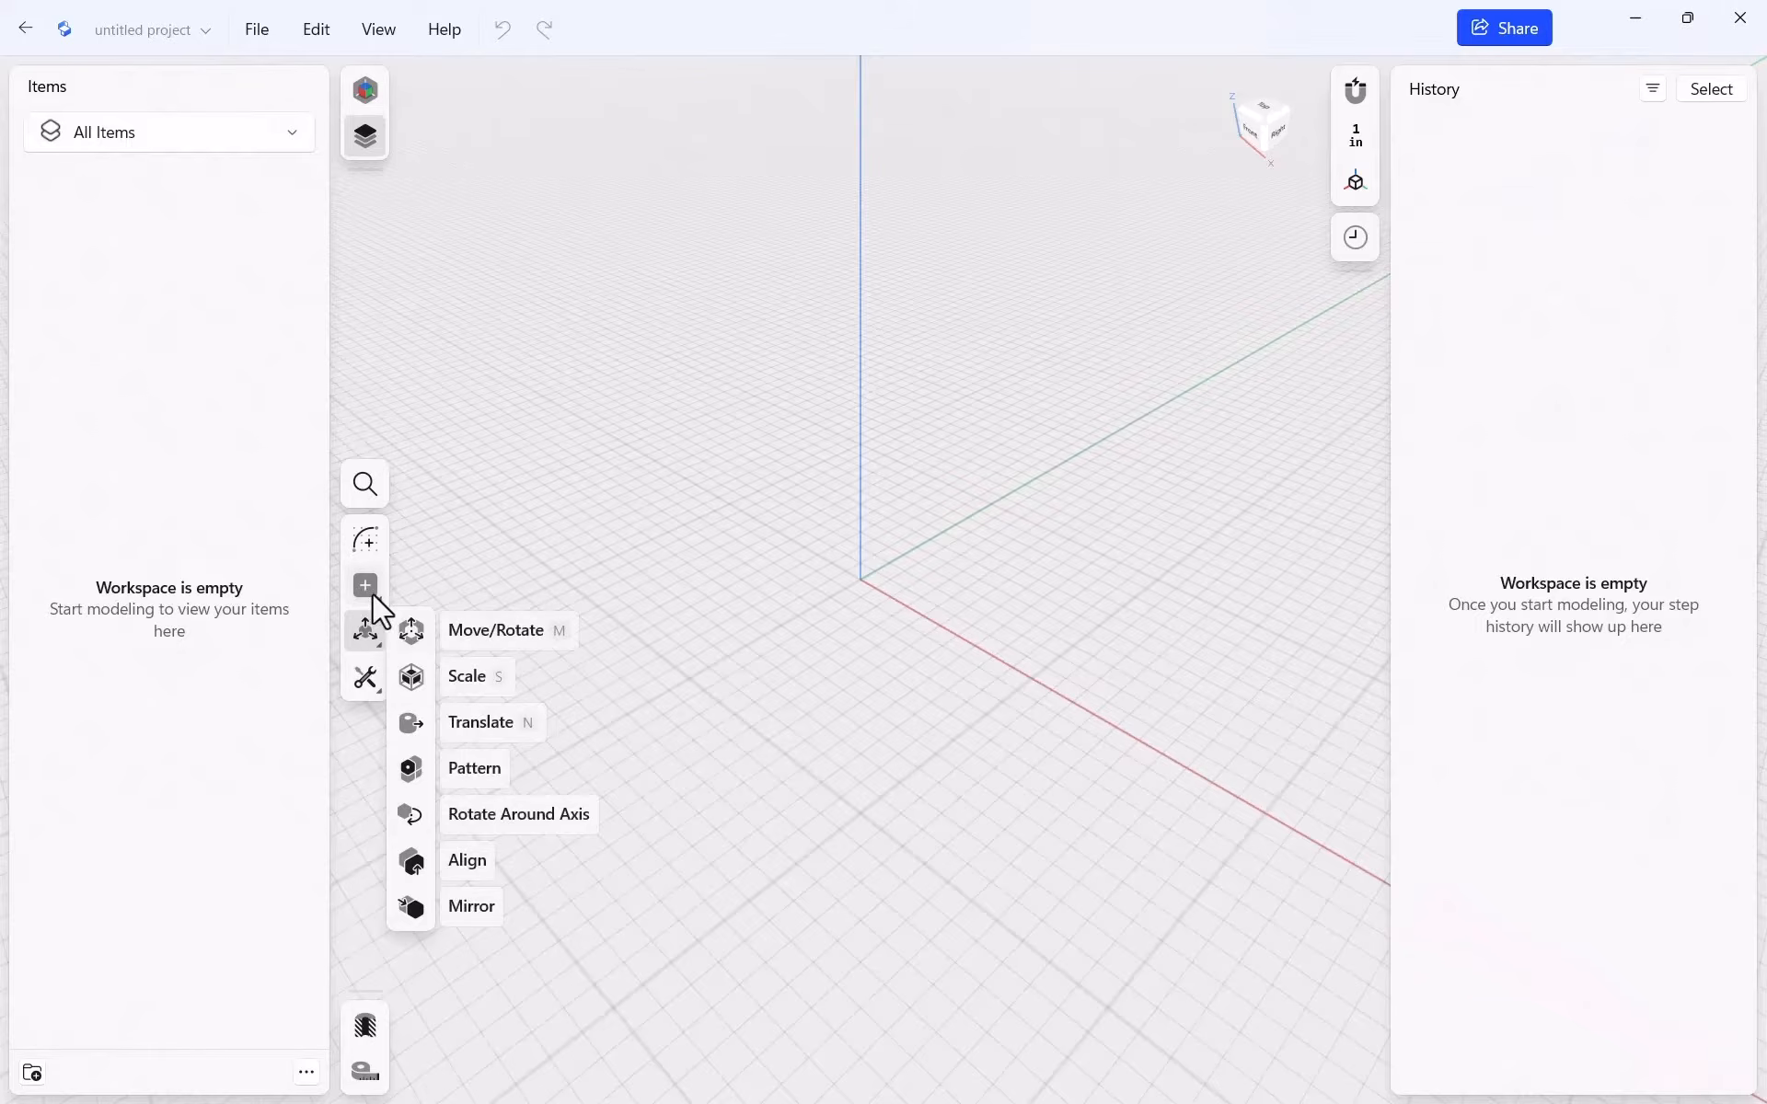
mouse_move(366, 591)
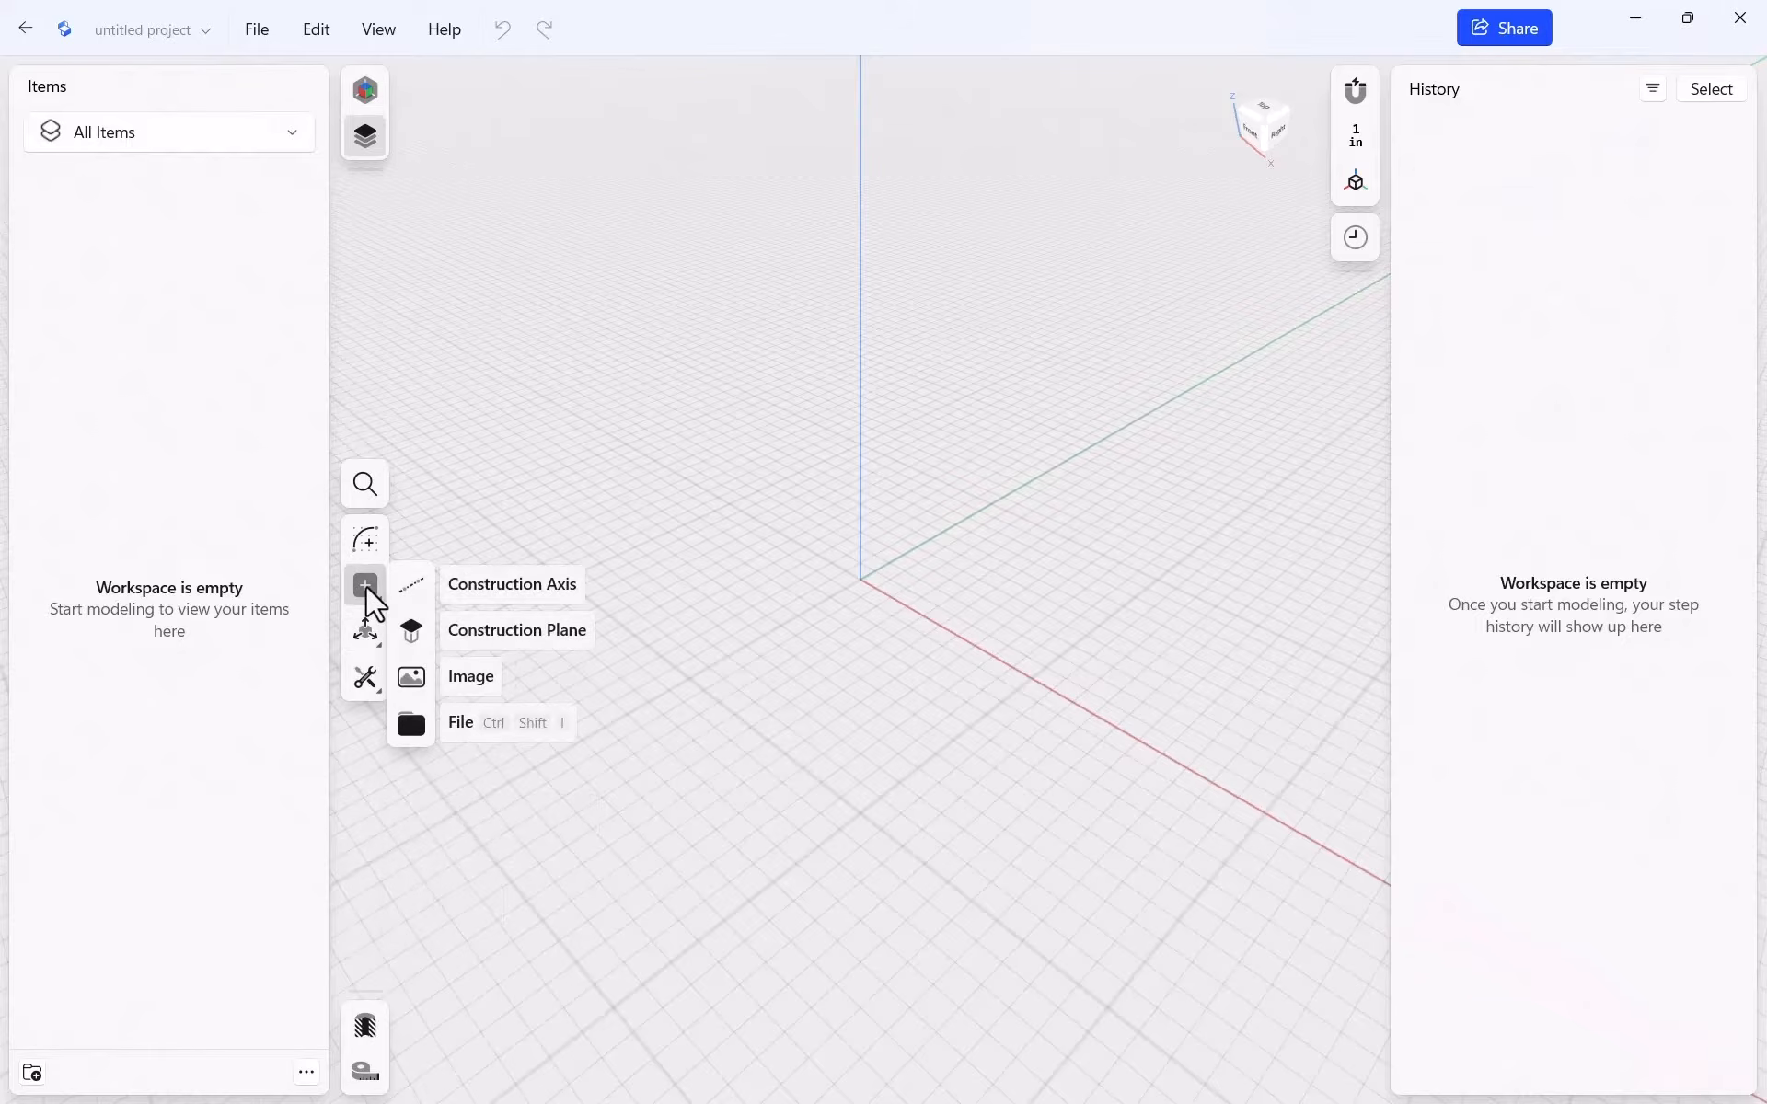
Create a construction plane based on the XY plane
click(475, 633)
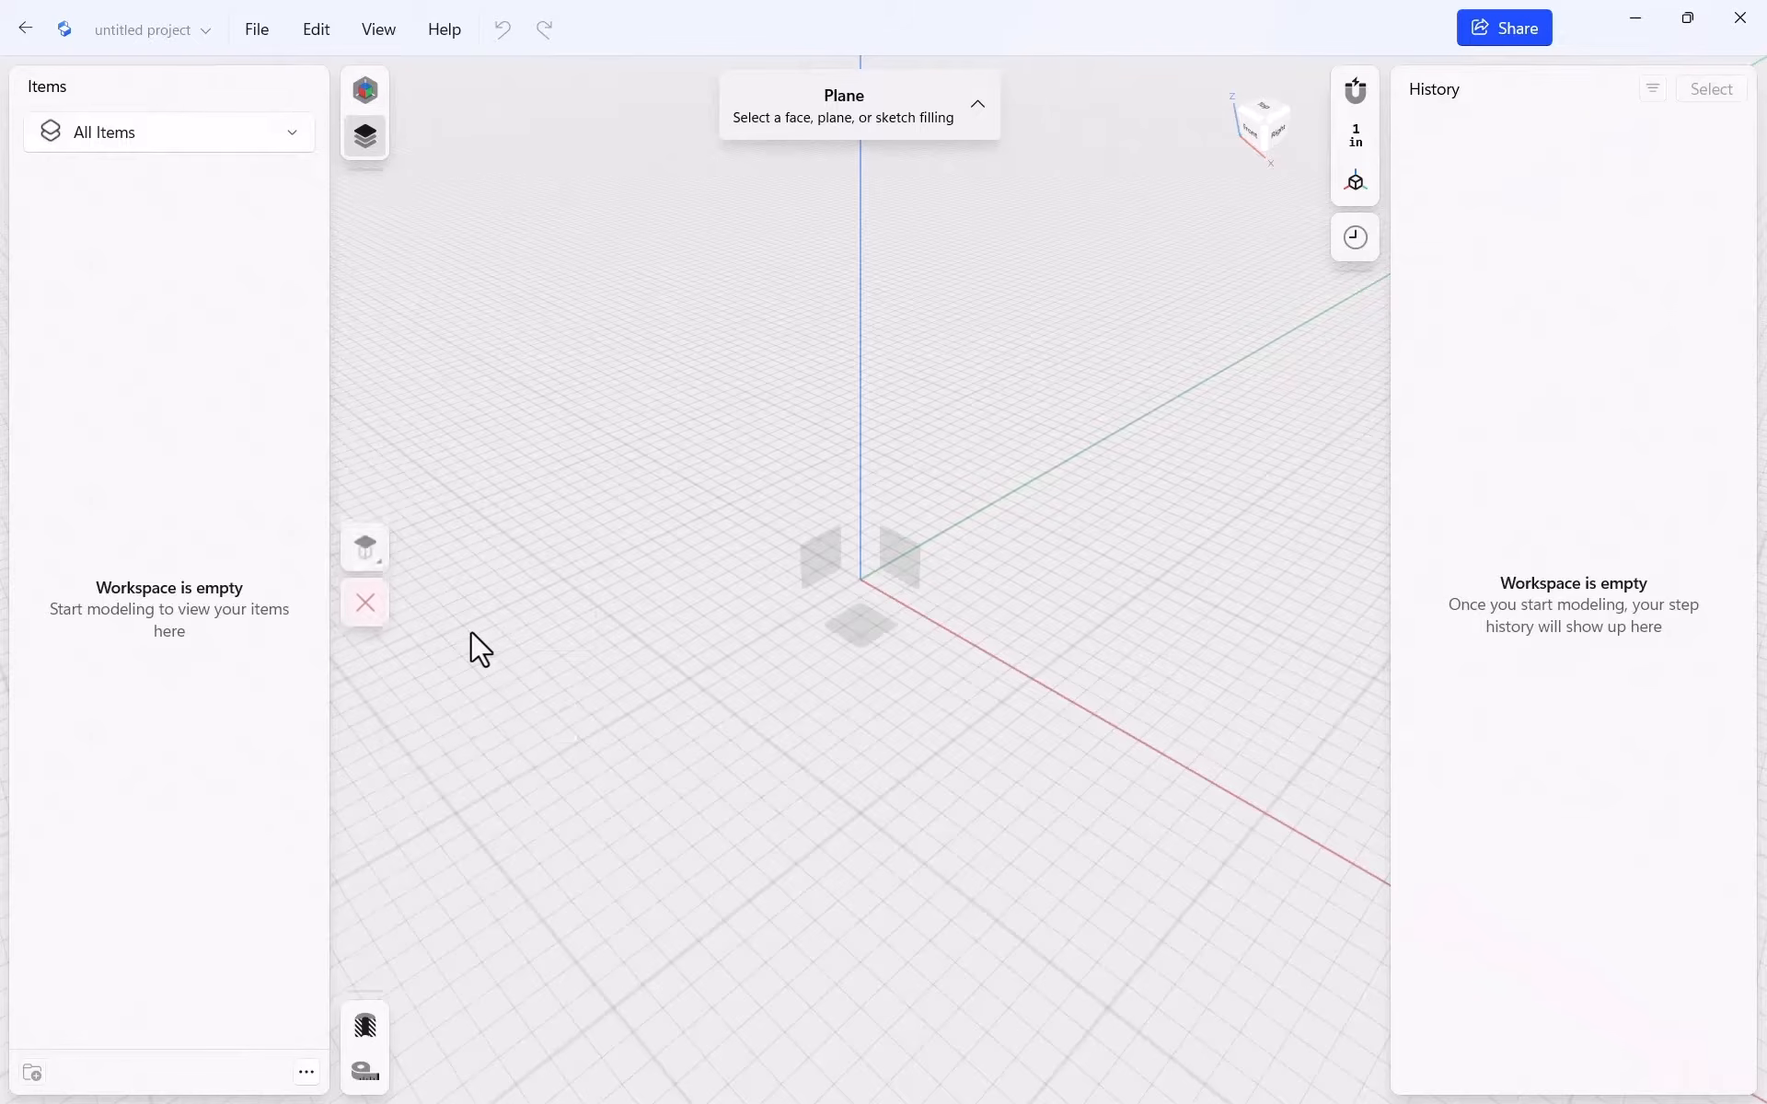
click(865, 646)
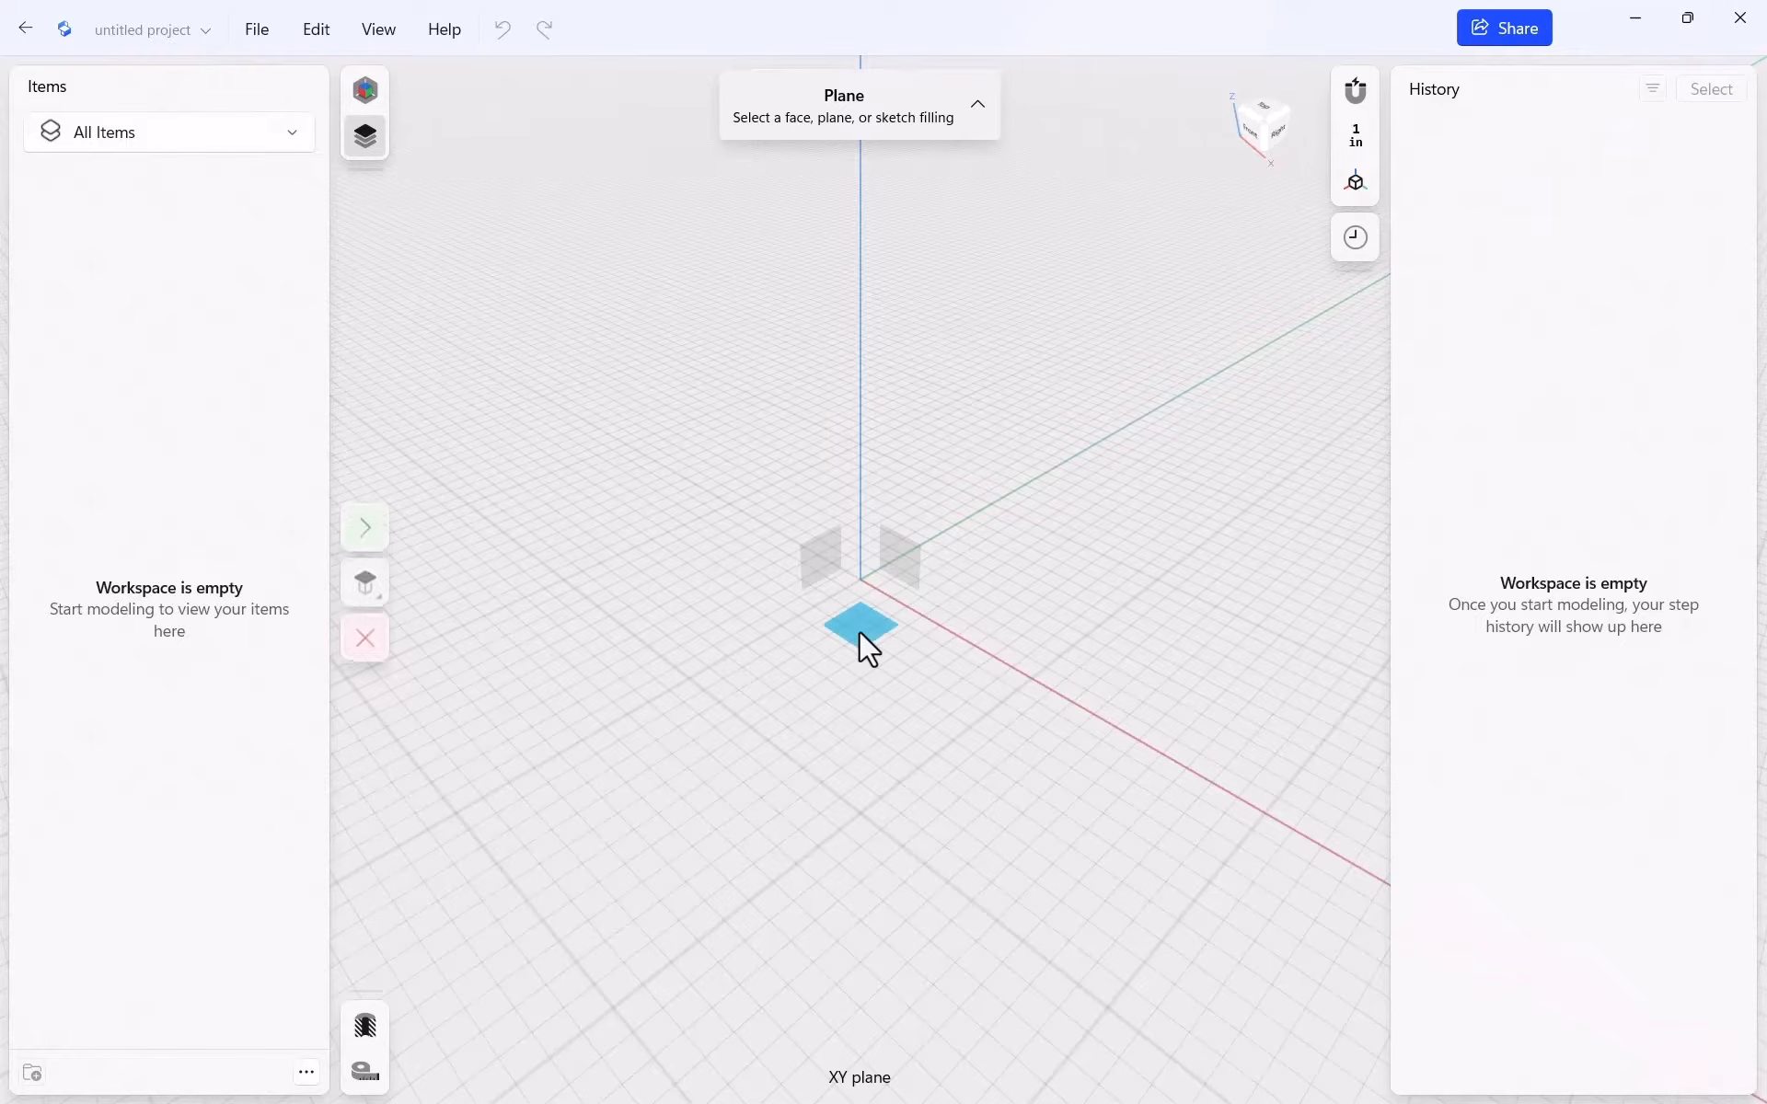
click(370, 527)
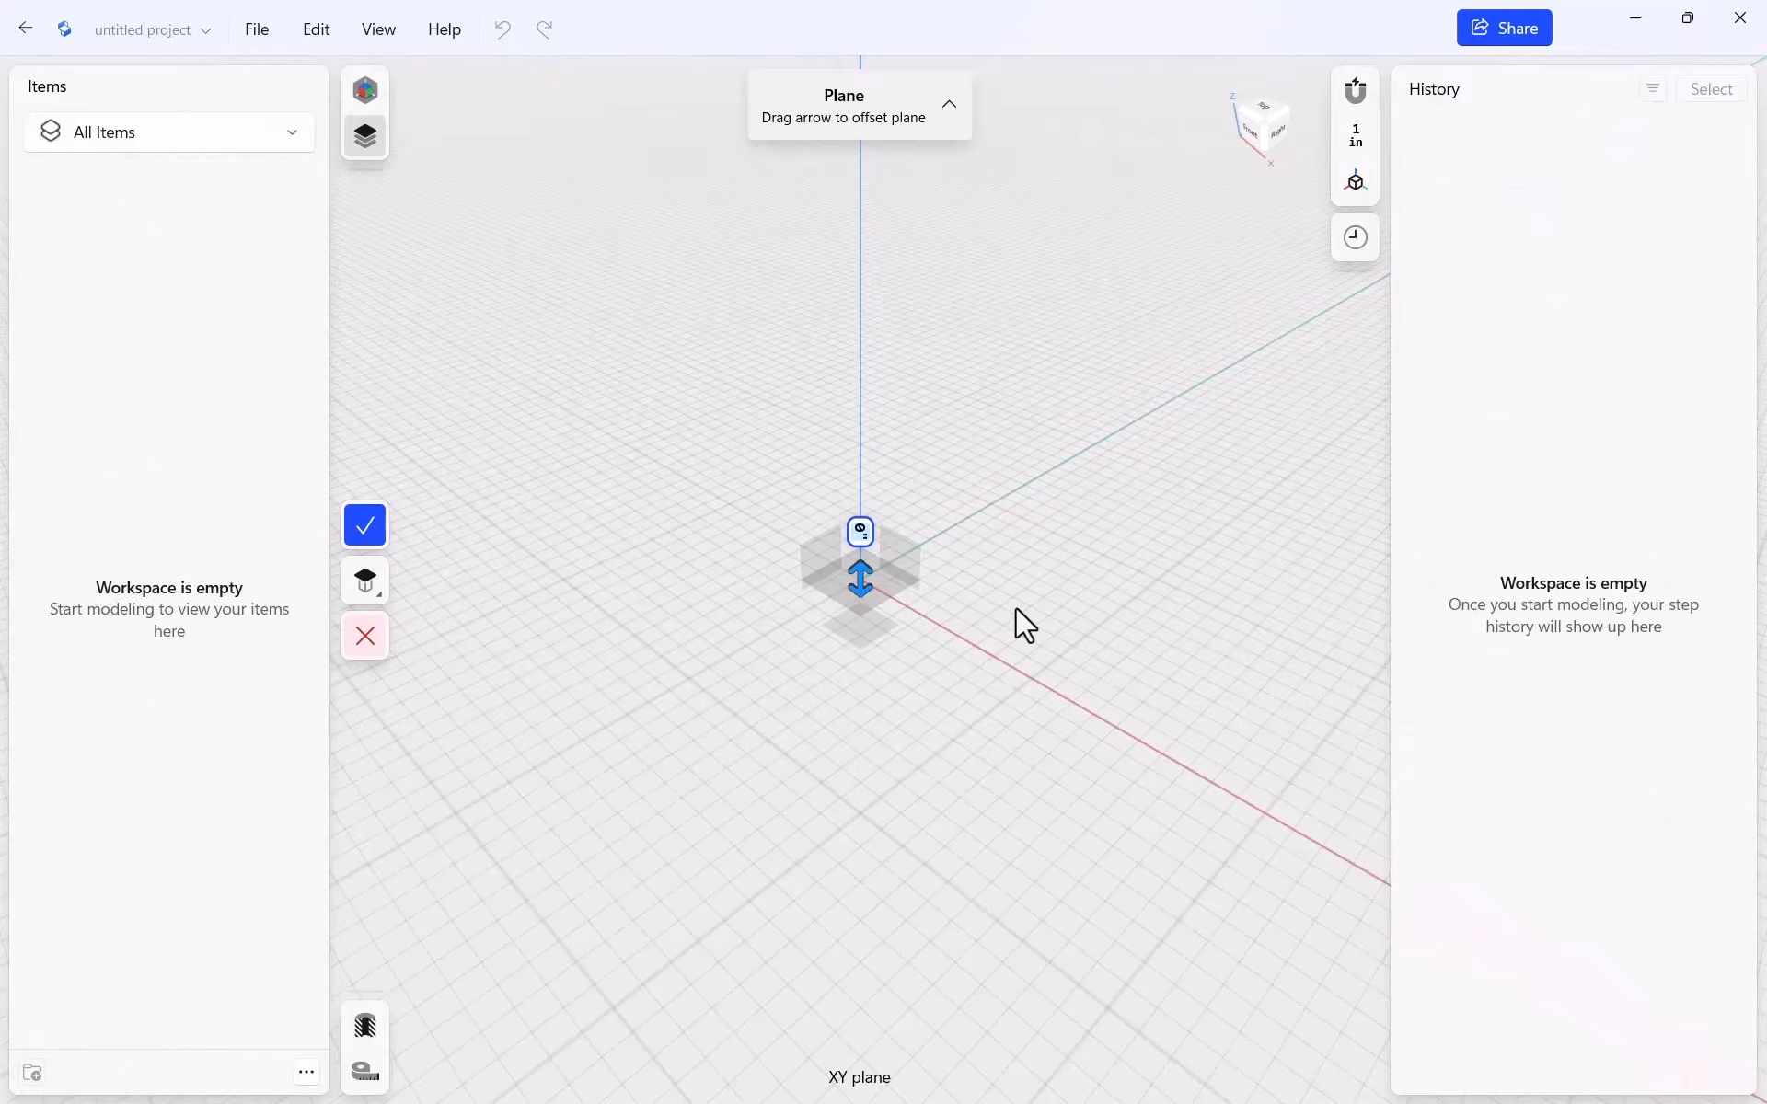
click(364, 526)
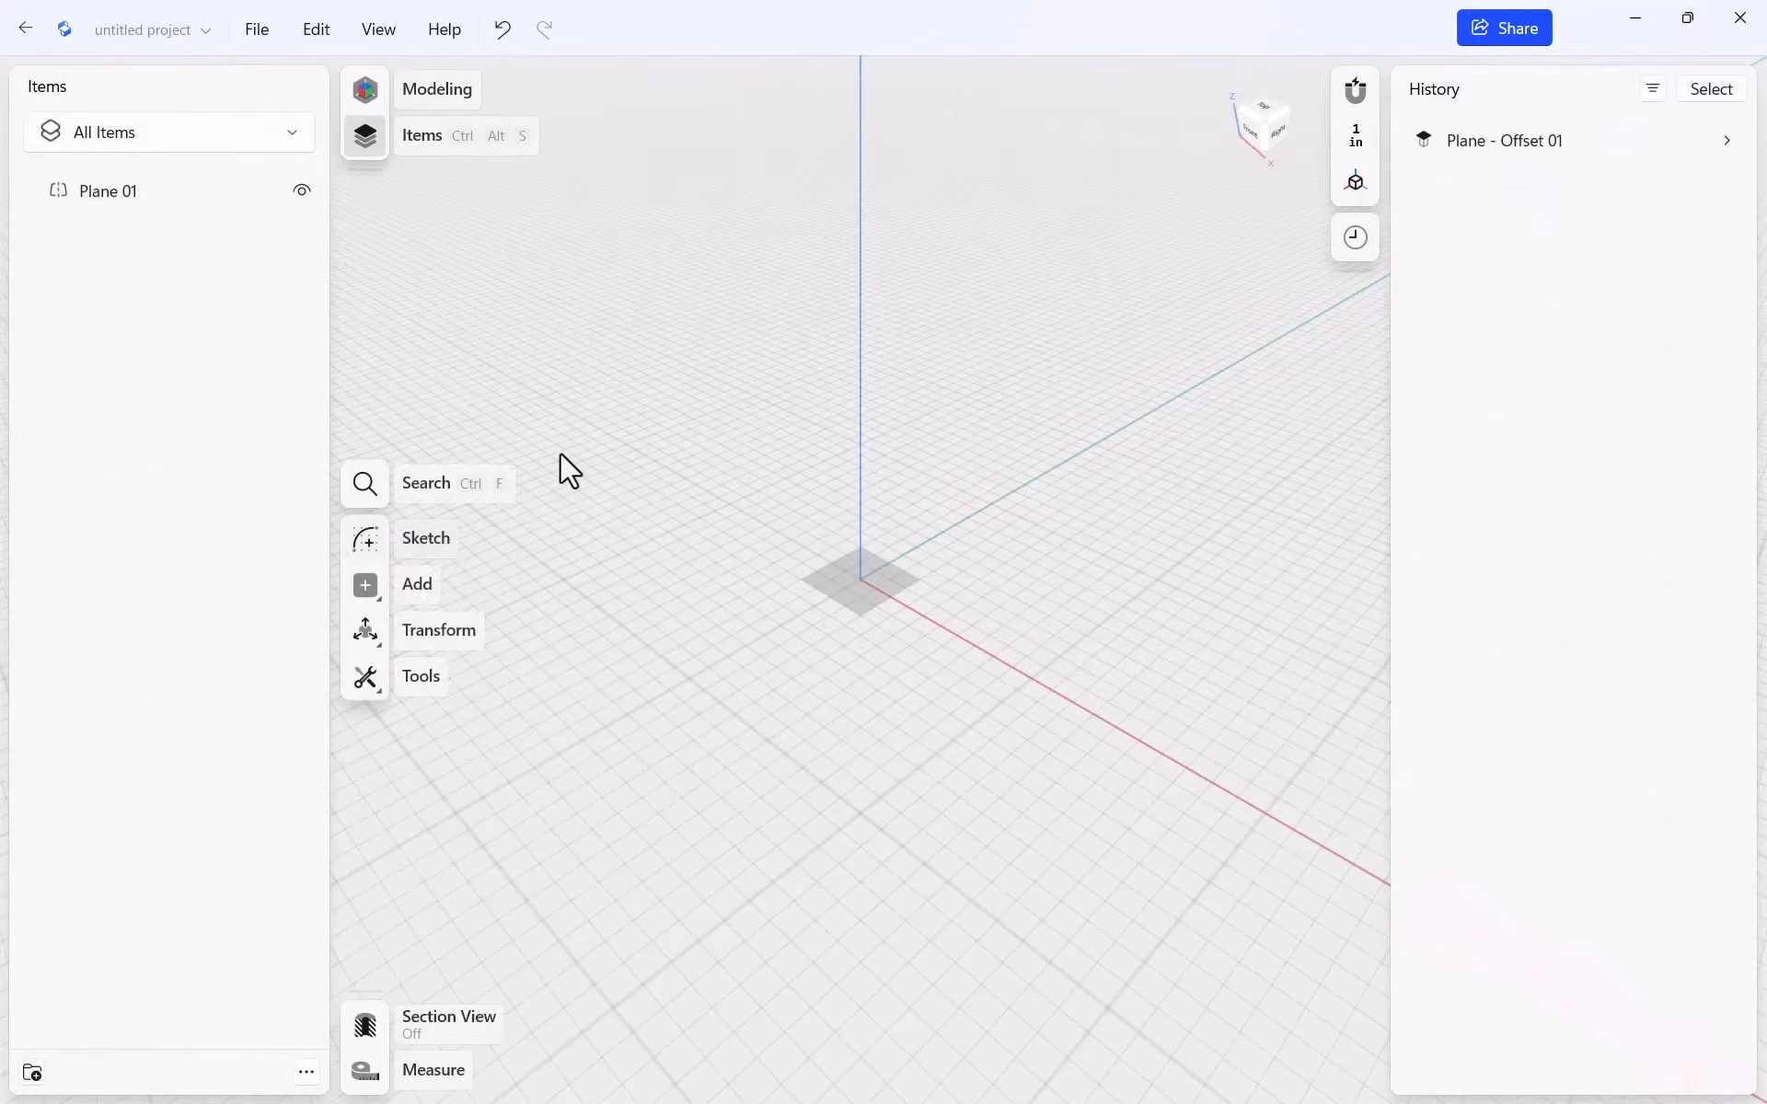
Rename Plane 01 to FLOOR
right_click(129, 200)
click(181, 243)
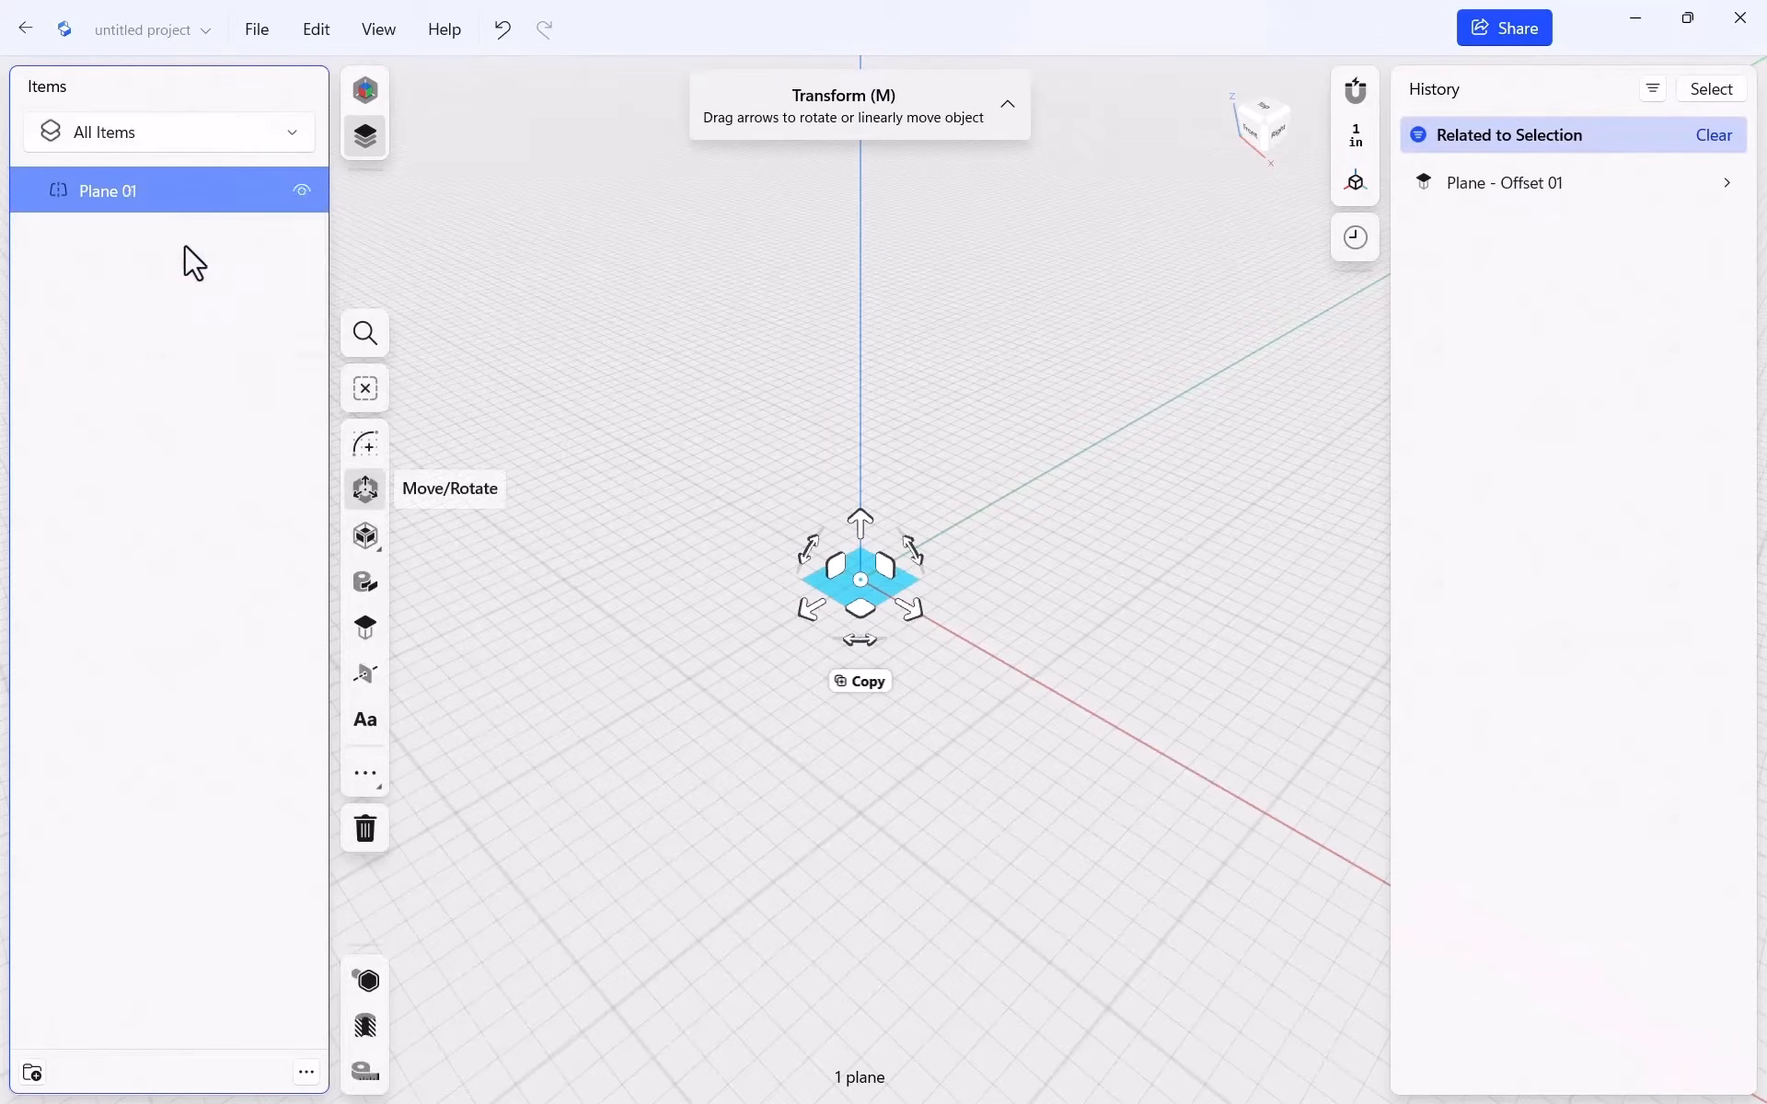
text(FLOOR)
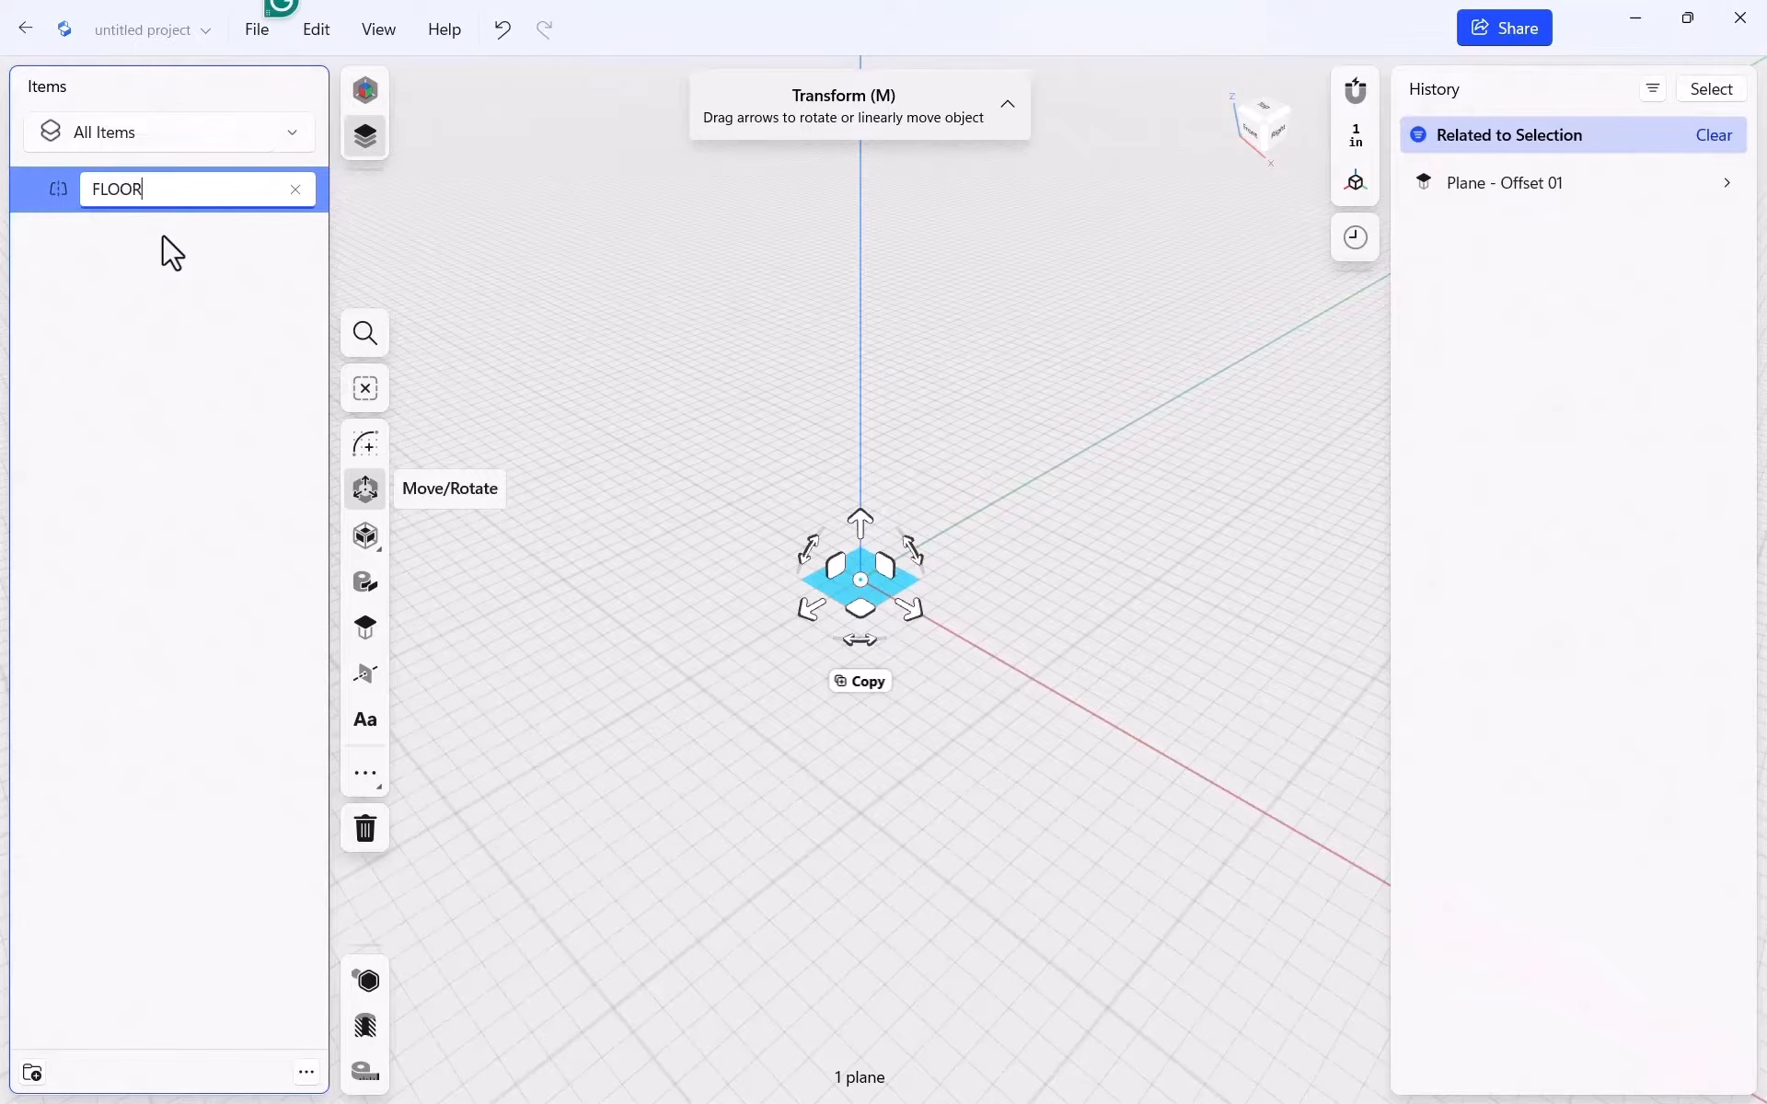
click(110, 273)
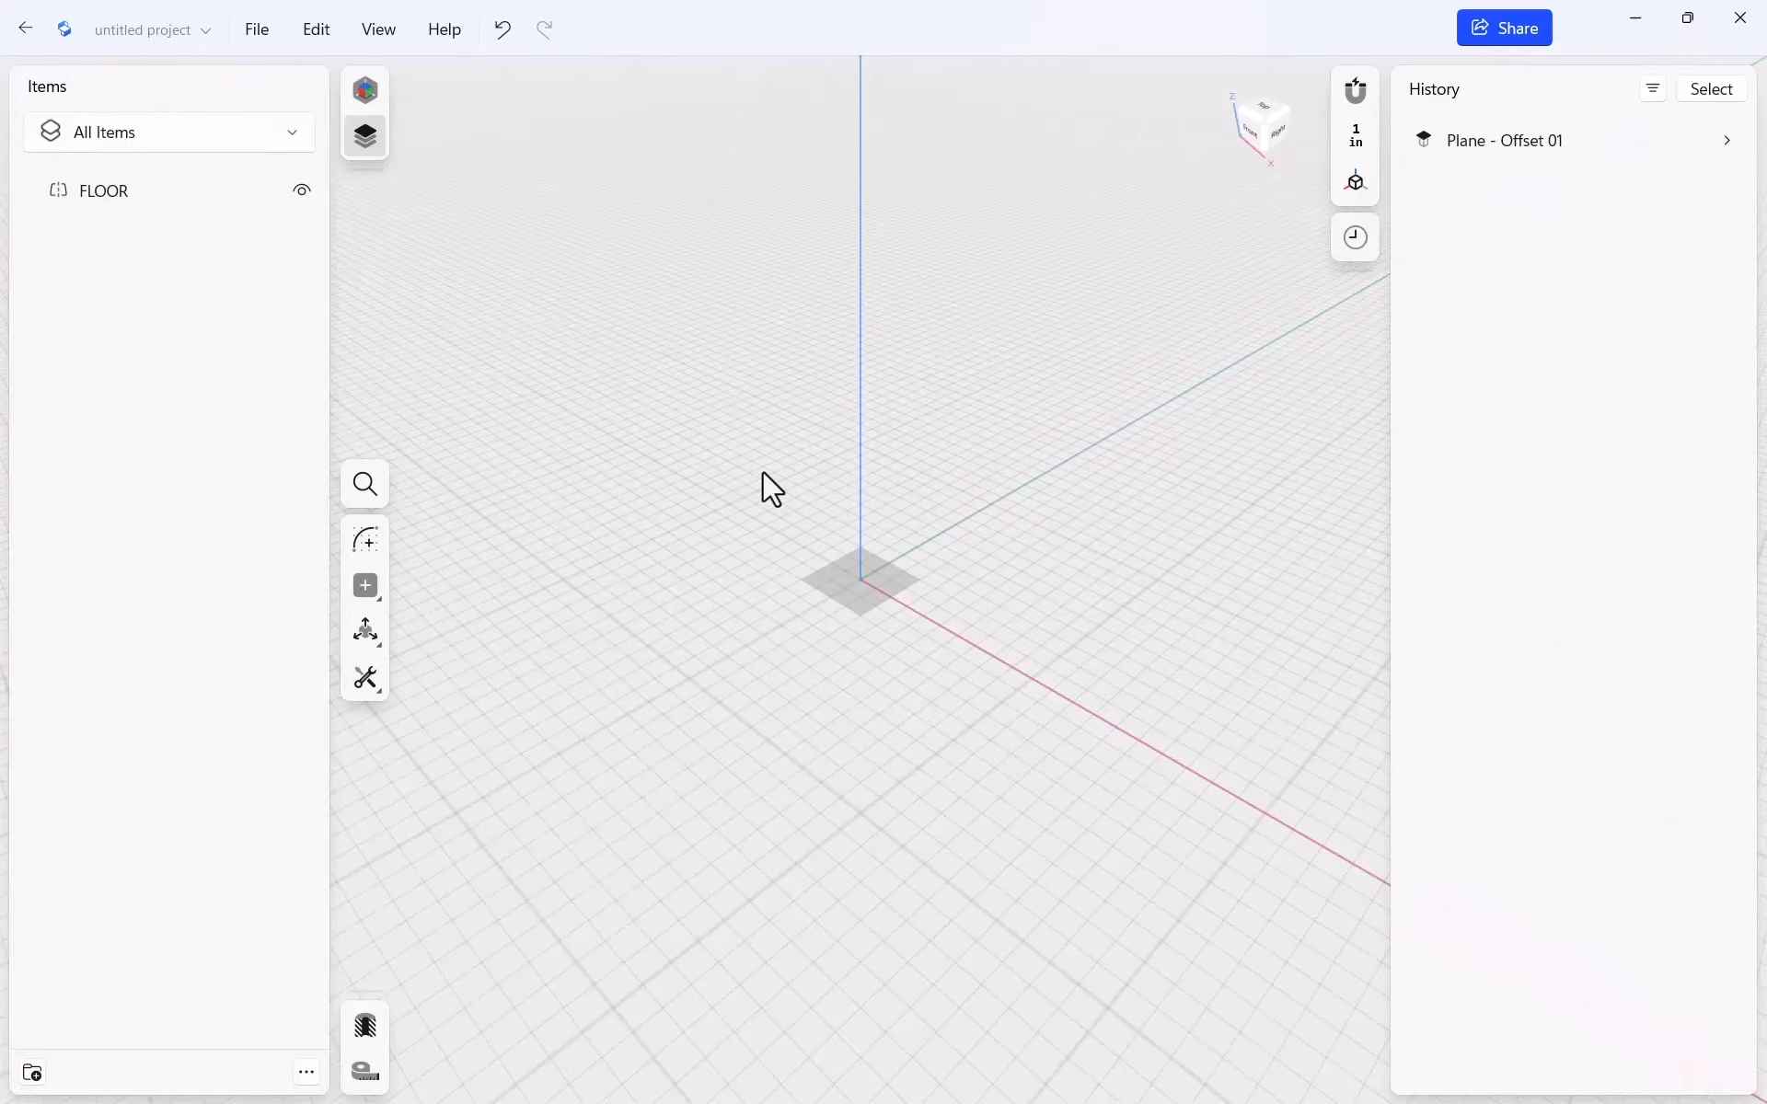
Create a second construction plane based on the XZ plane
click(372, 590)
click(476, 632)
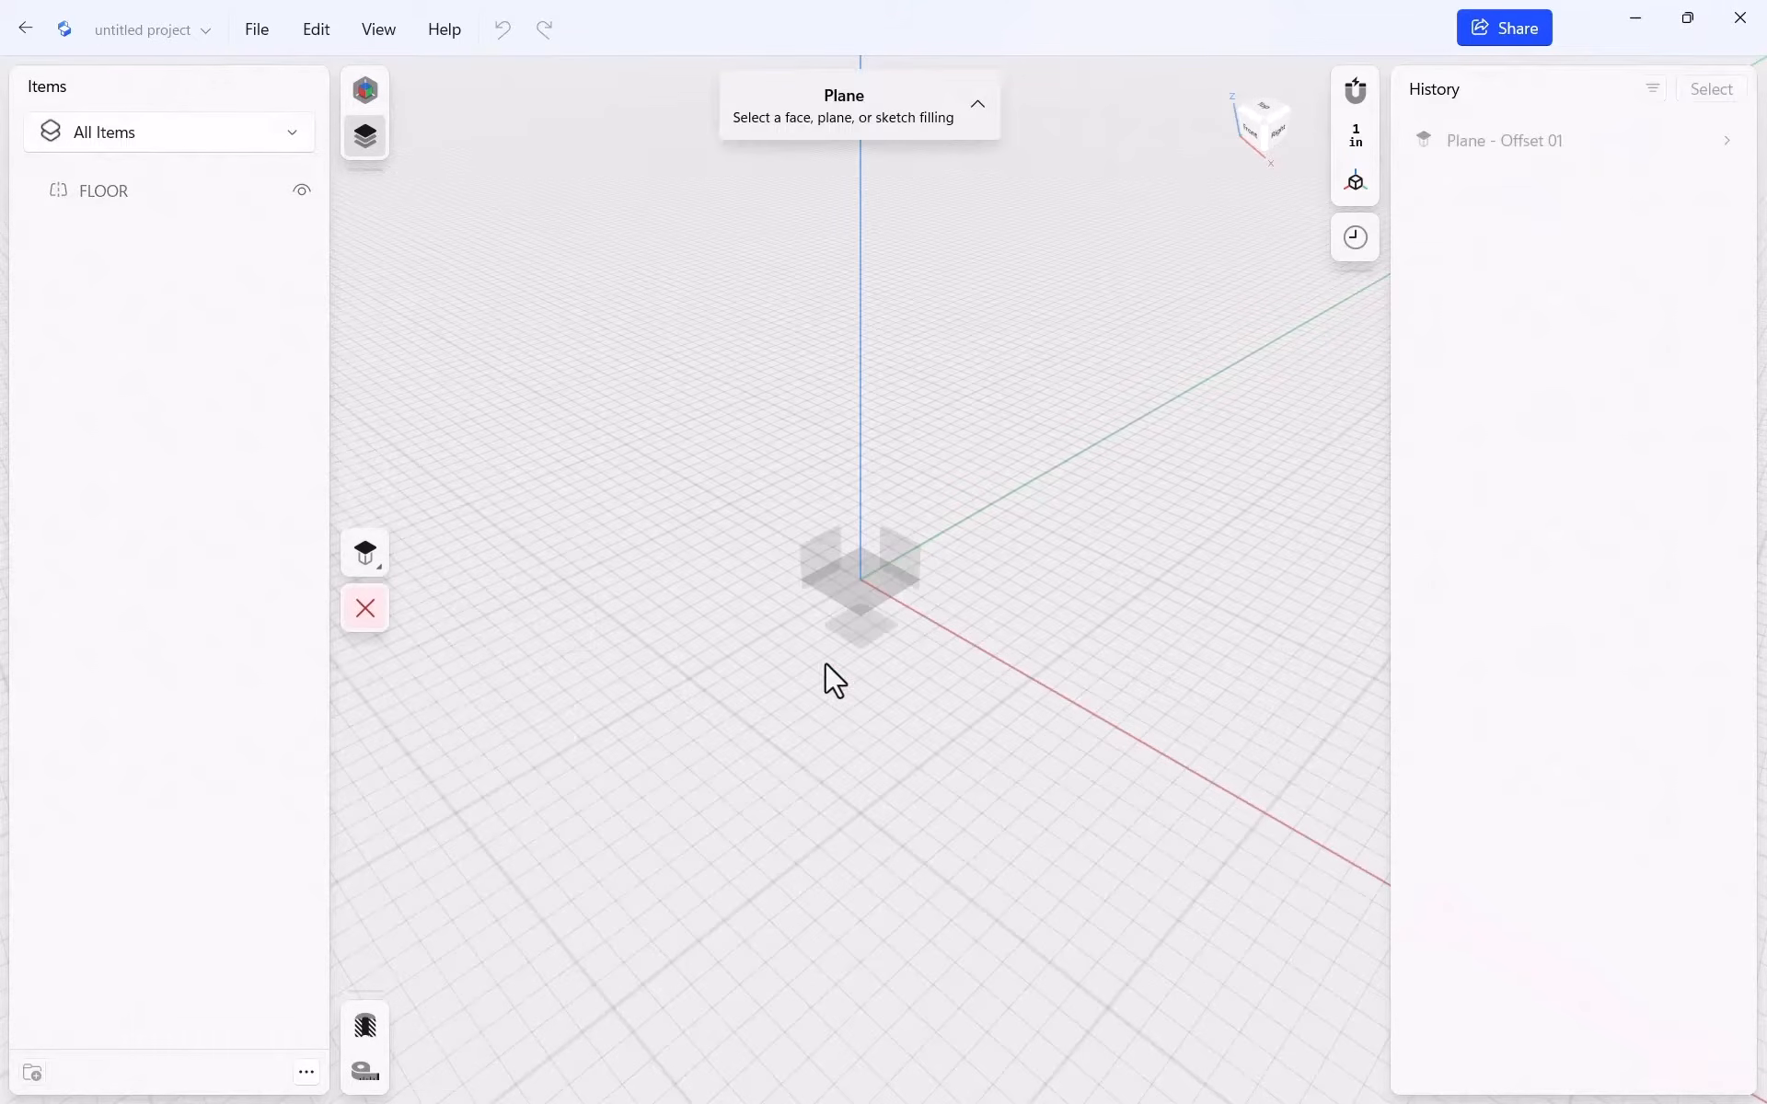
click(889, 552)
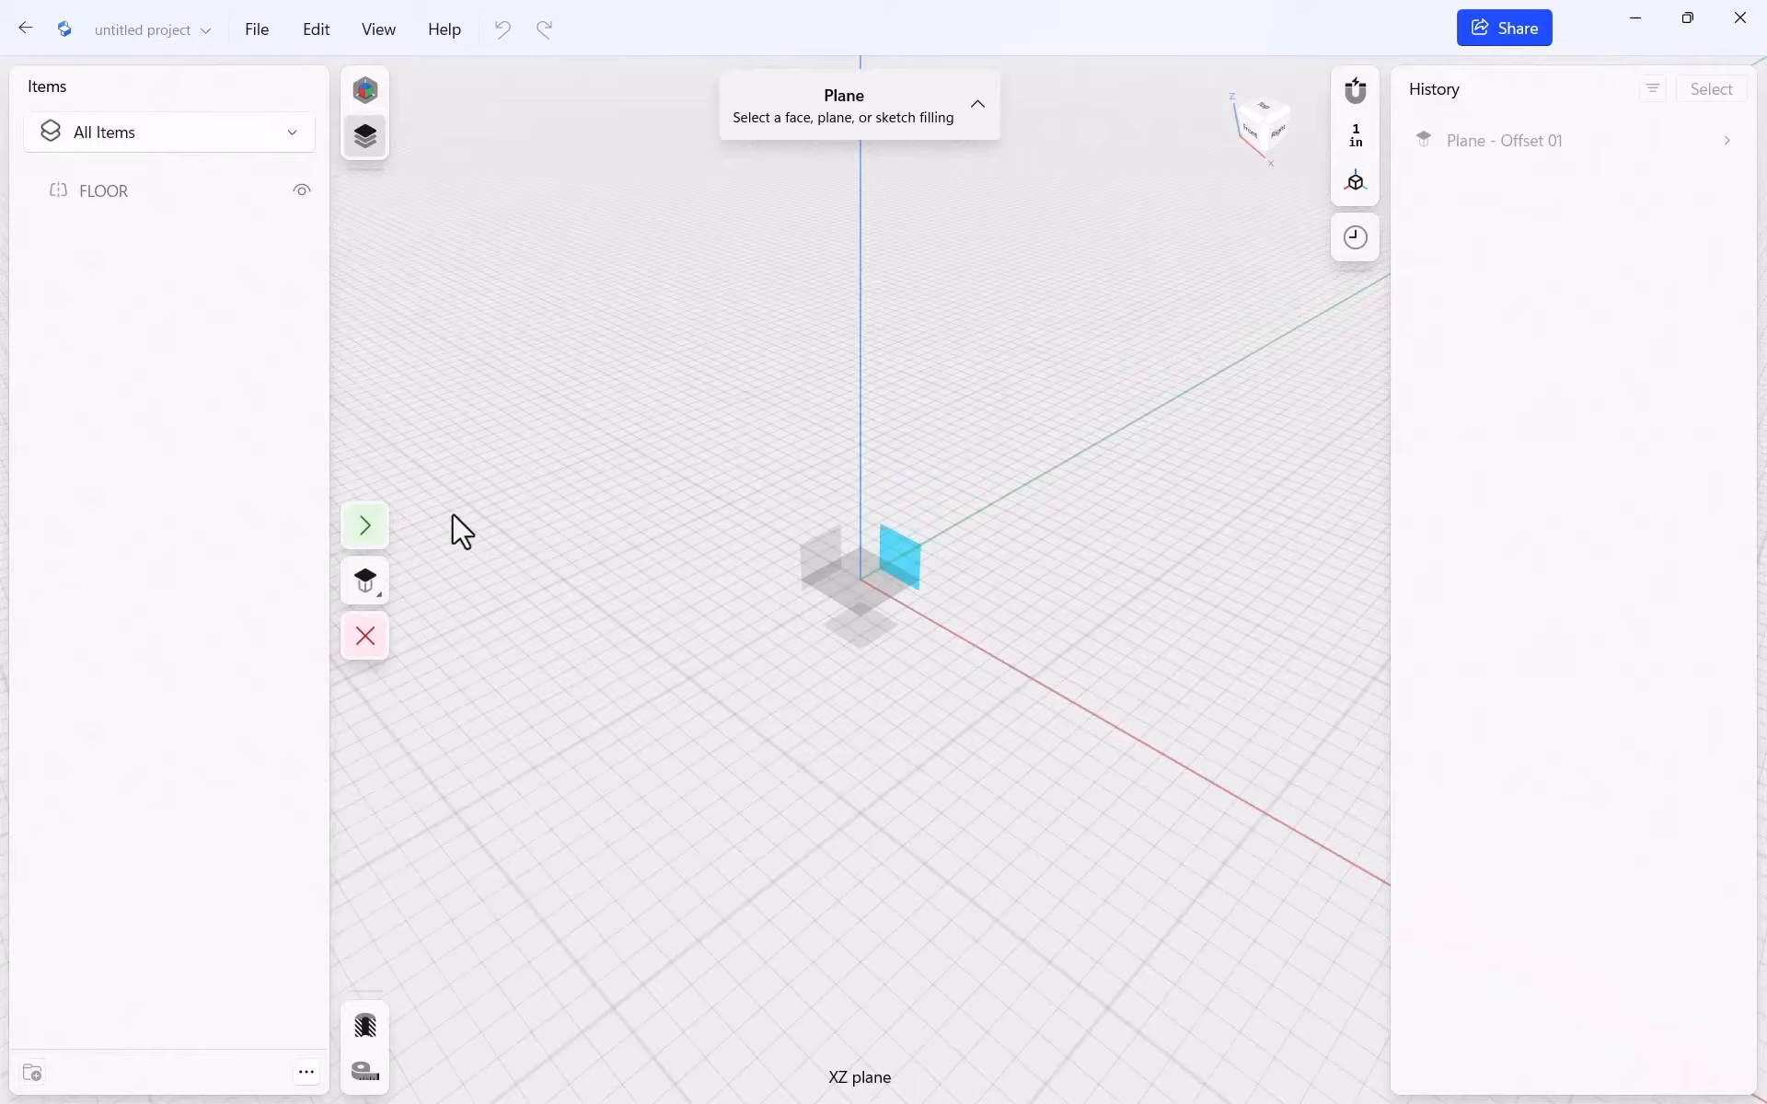
click(364, 526)
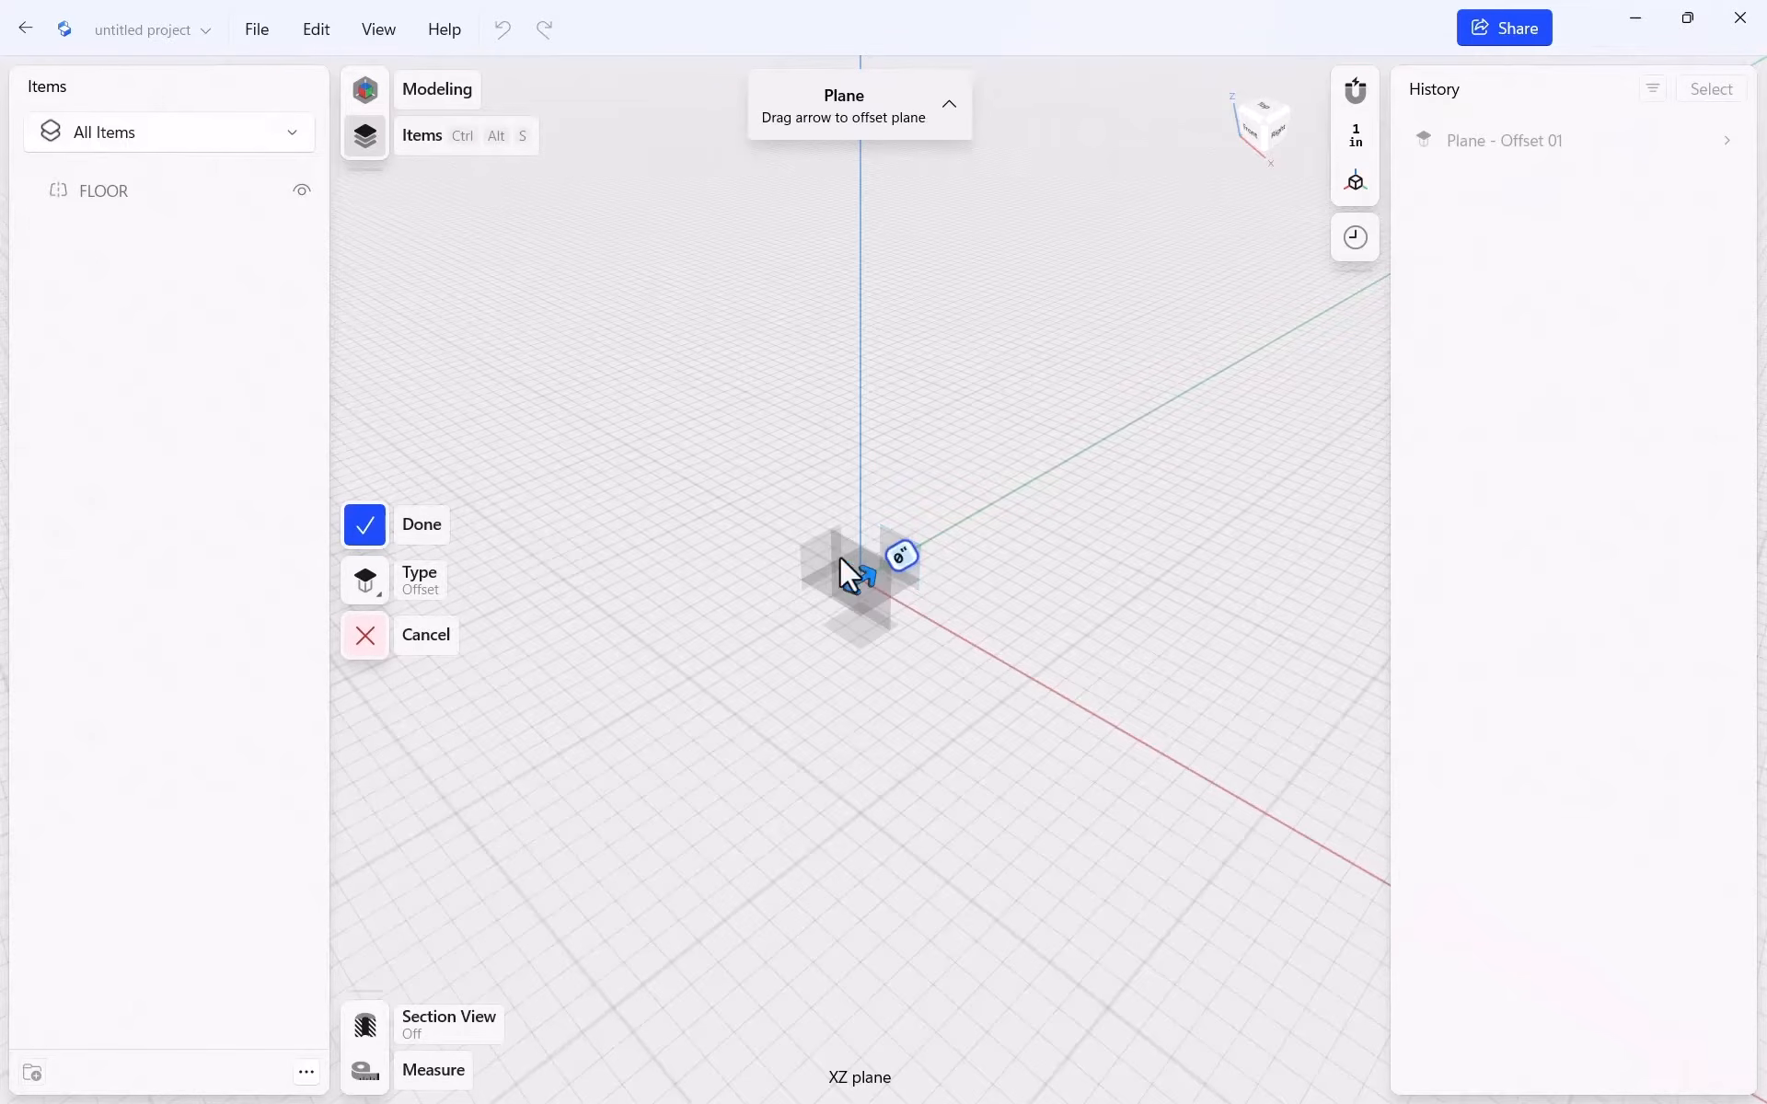
click(367, 522)
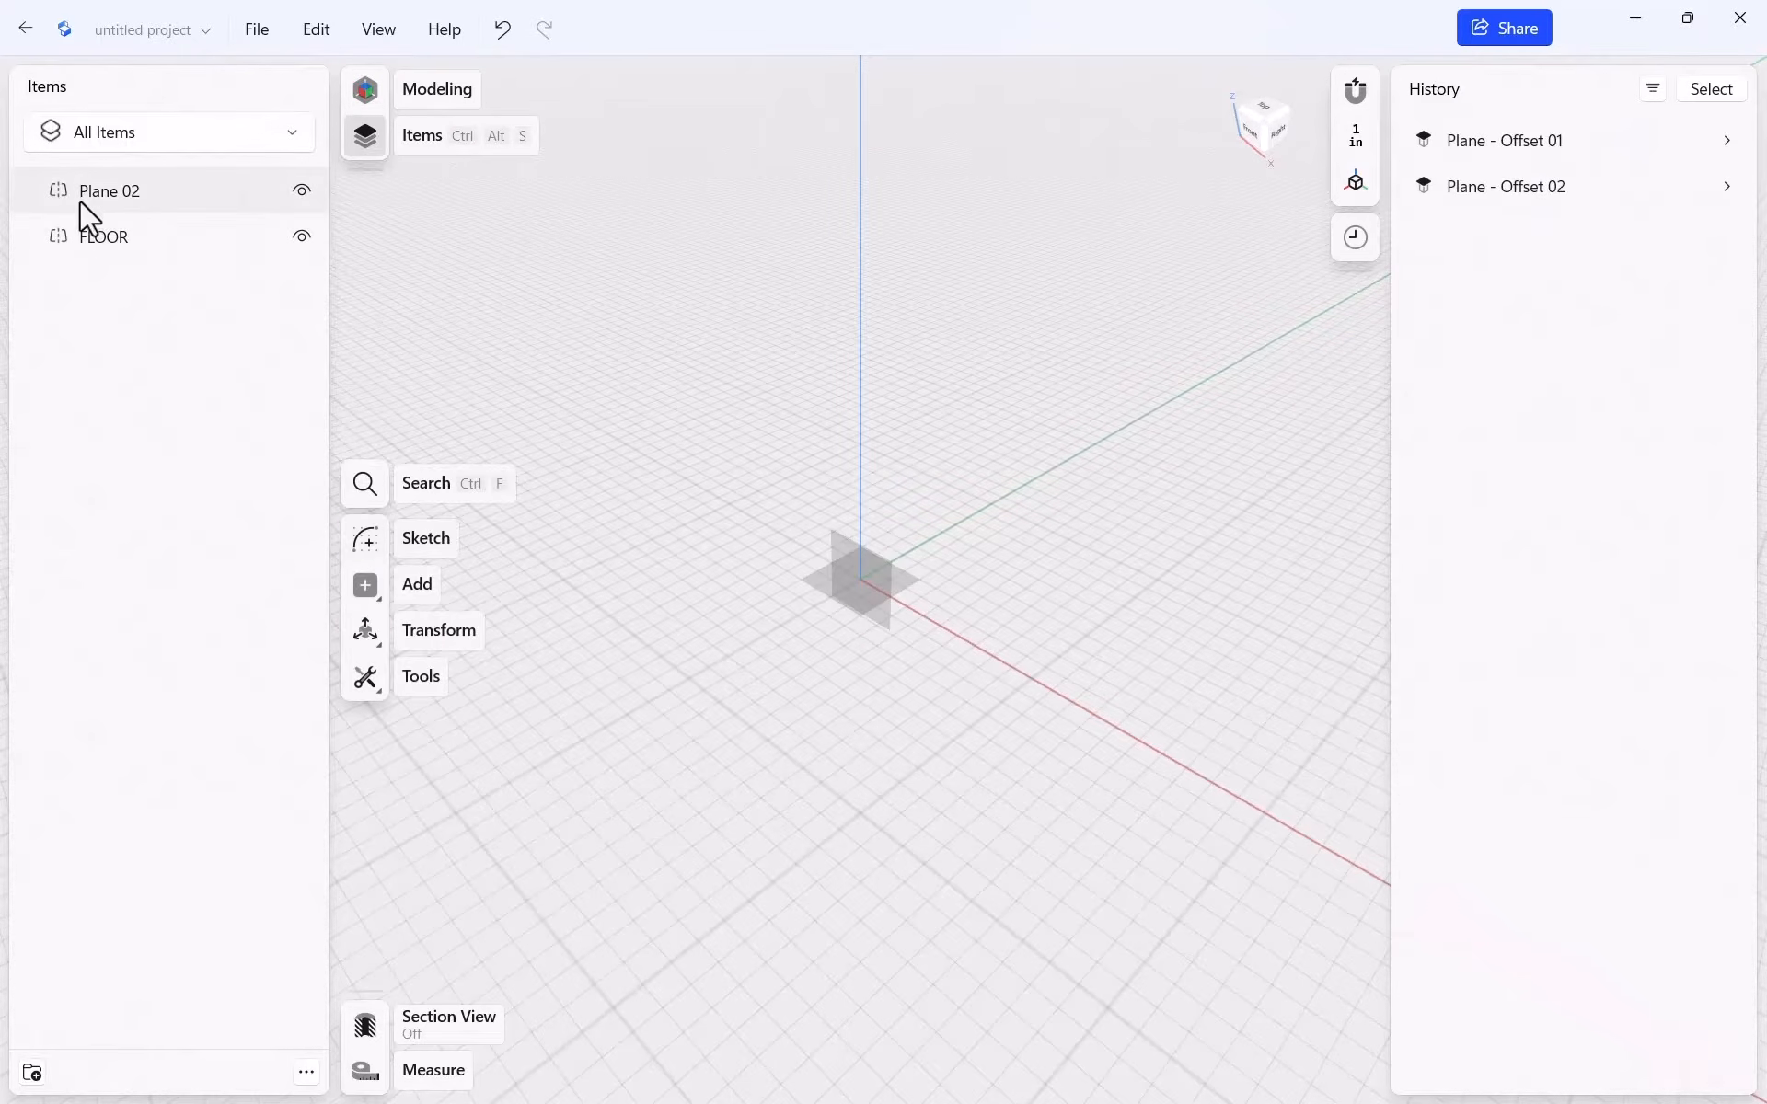
Rename Plane 02 to WALL and select it
click(87, 191)
right_click(99, 191)
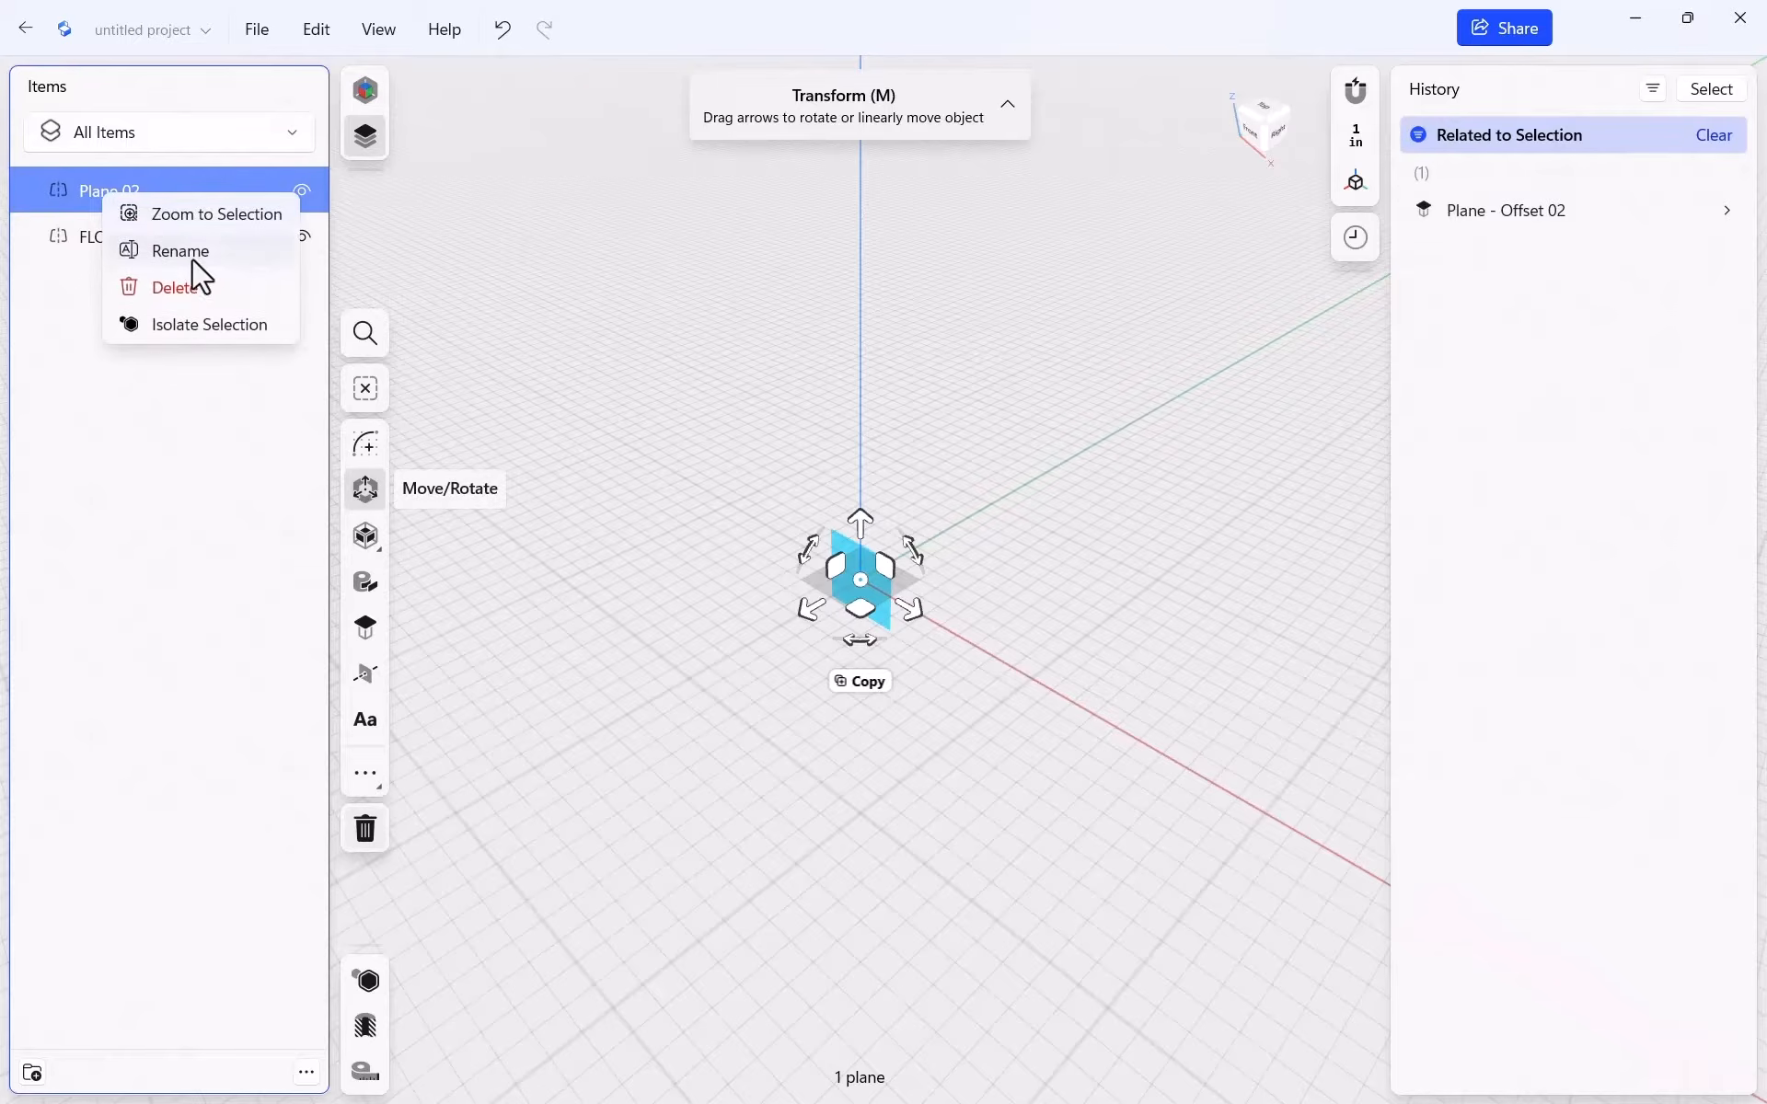
click(206, 251)
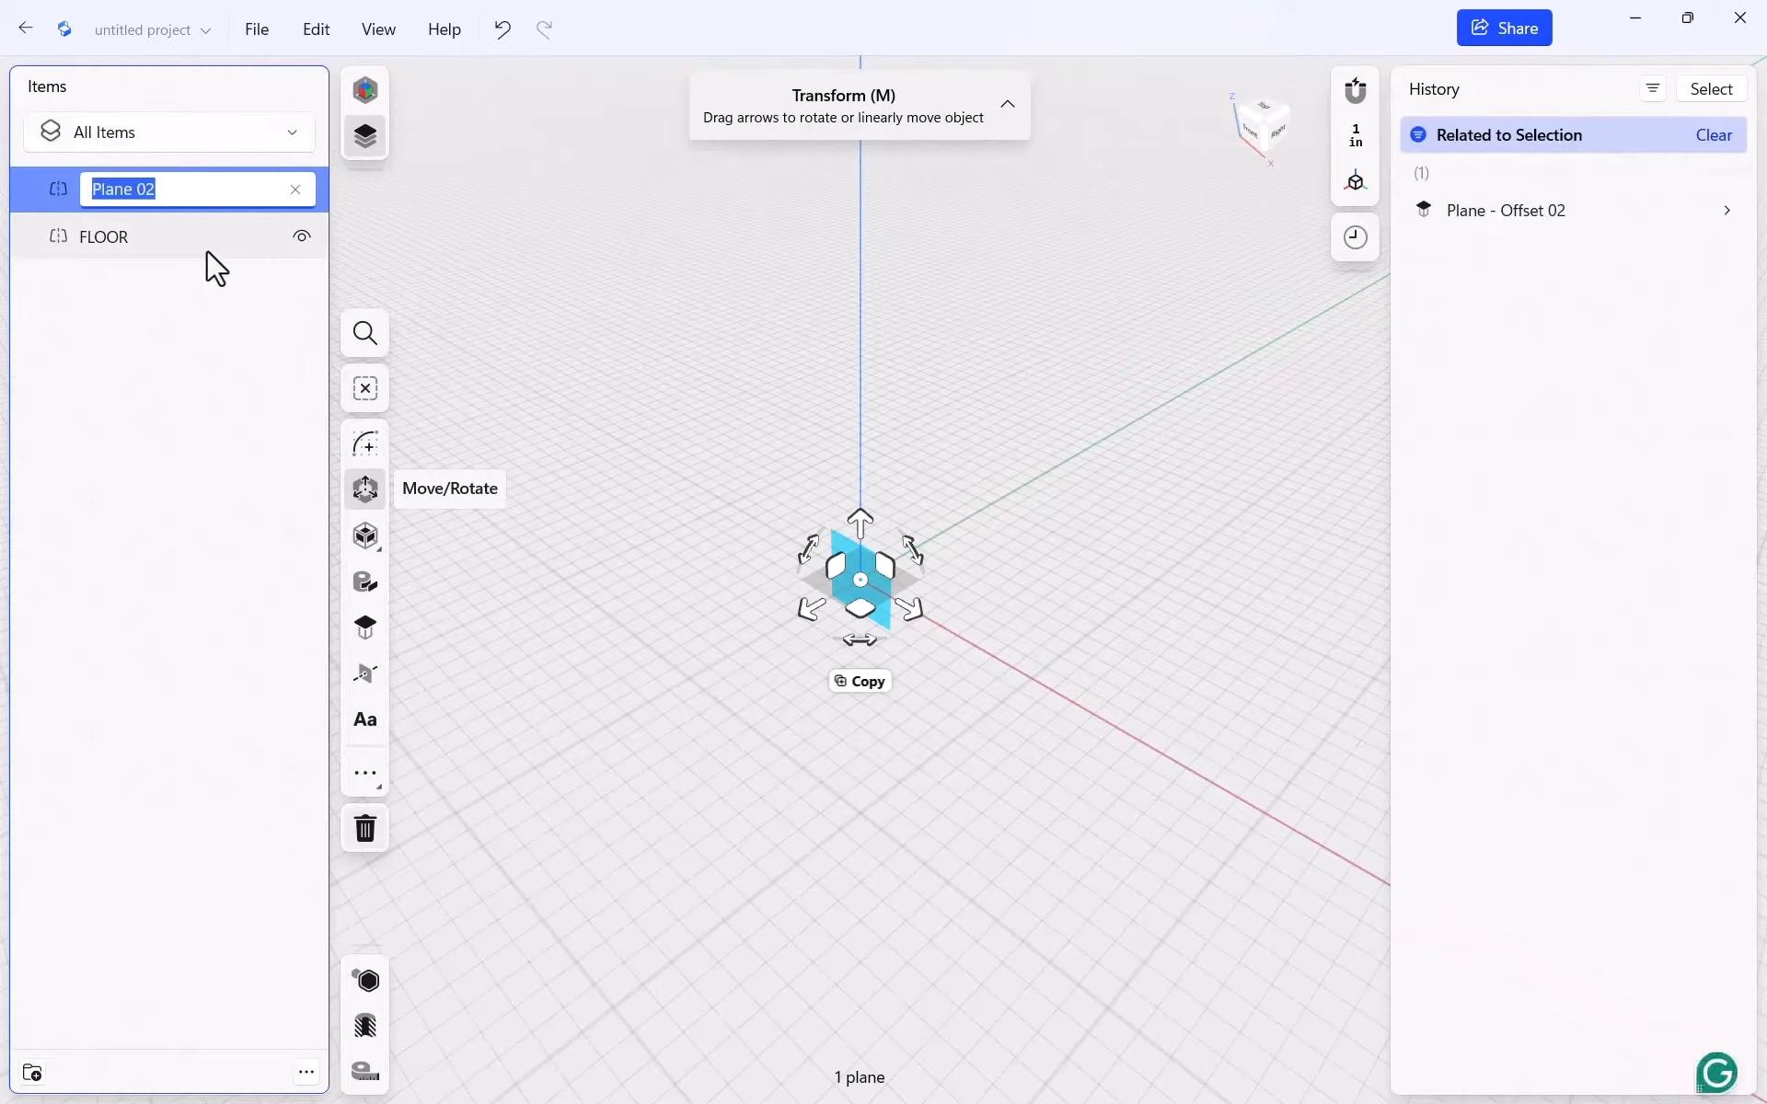
text(WL)
key(BackSpace)
text(ALL)
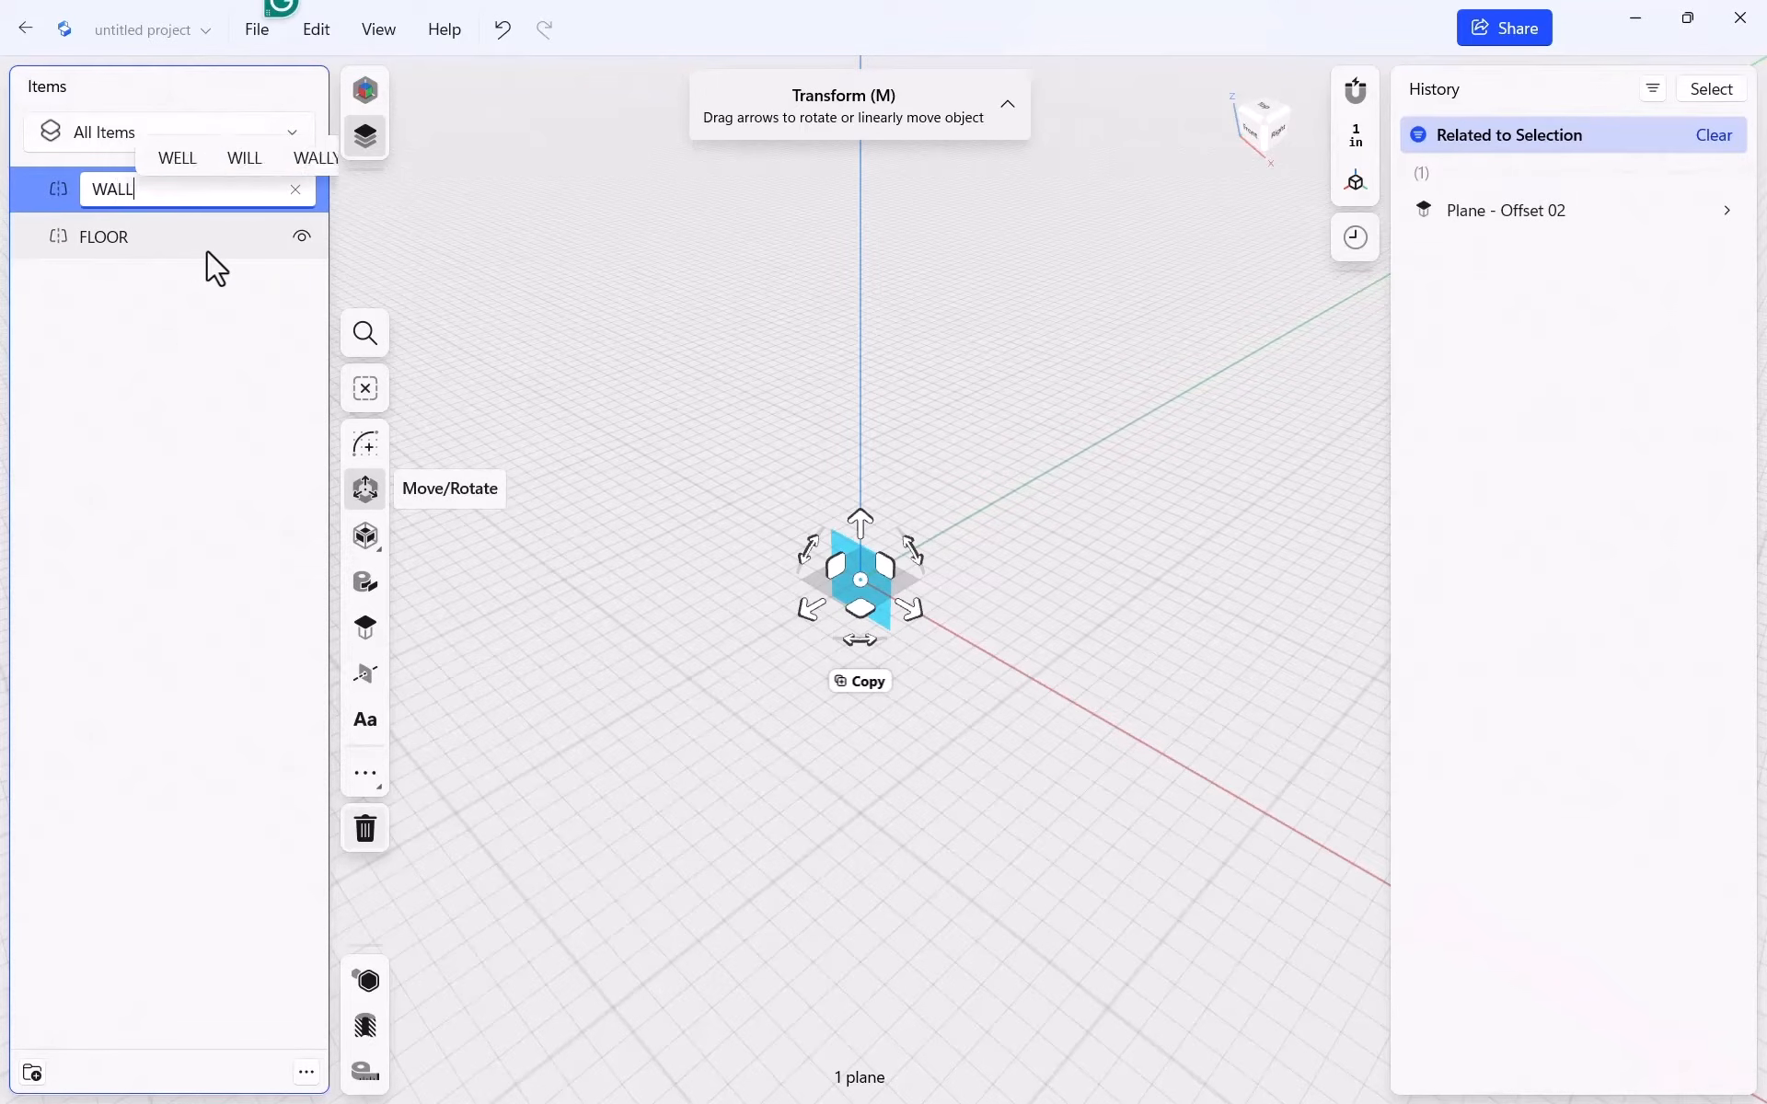
click(704, 343)
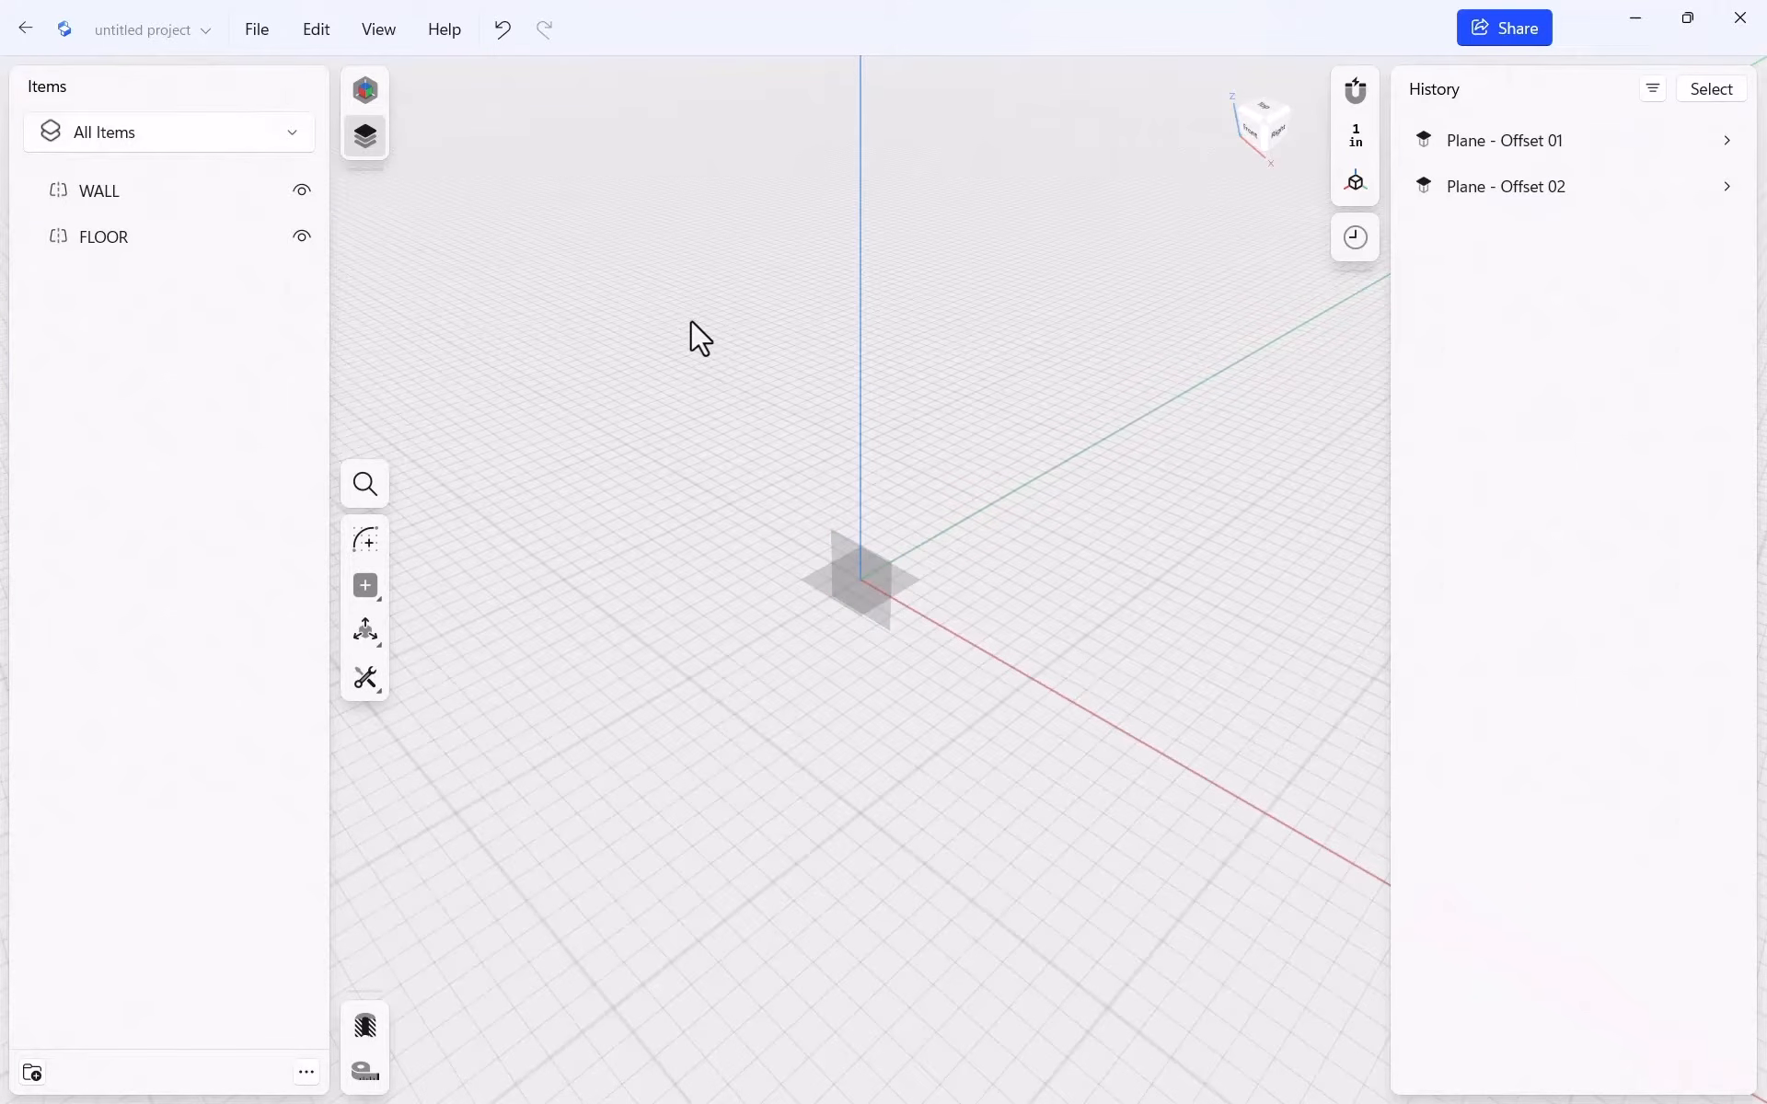
click(127, 191)
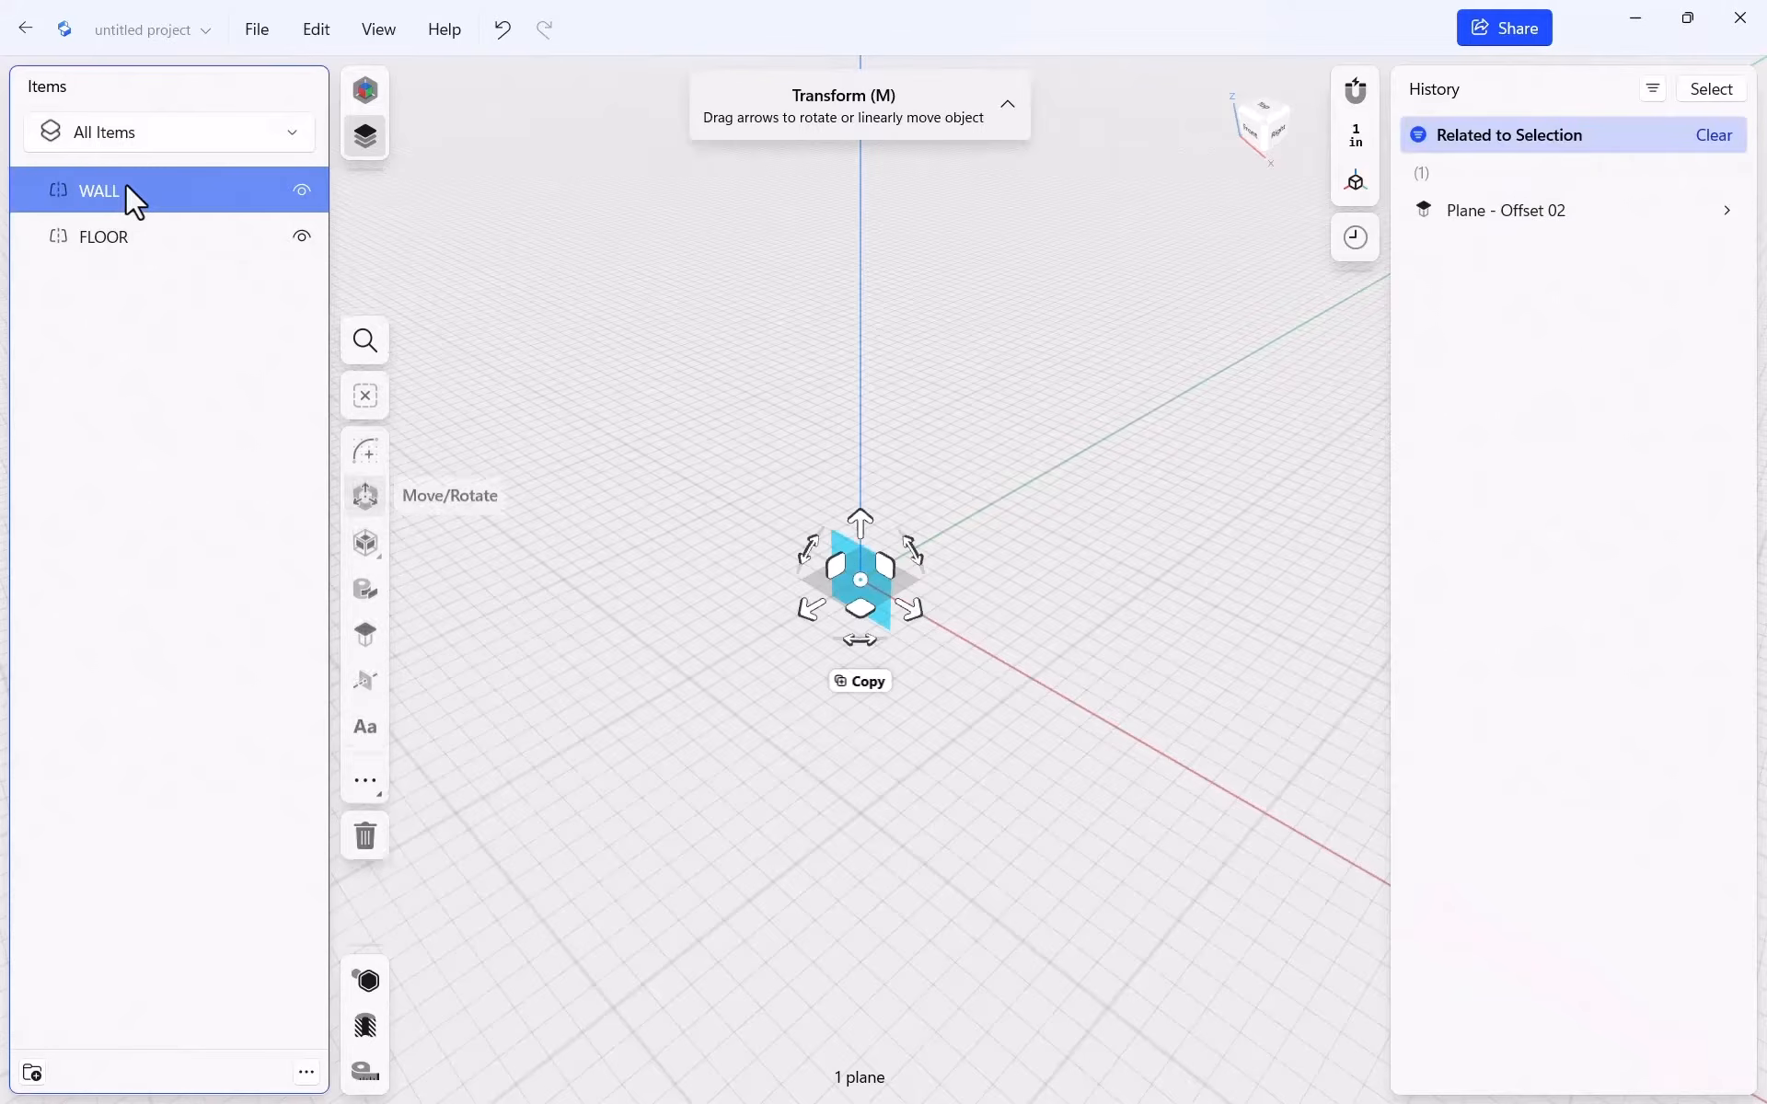
Start a sketch on the WALL plane and zoom until the grid reads 1 in
click(359, 447)
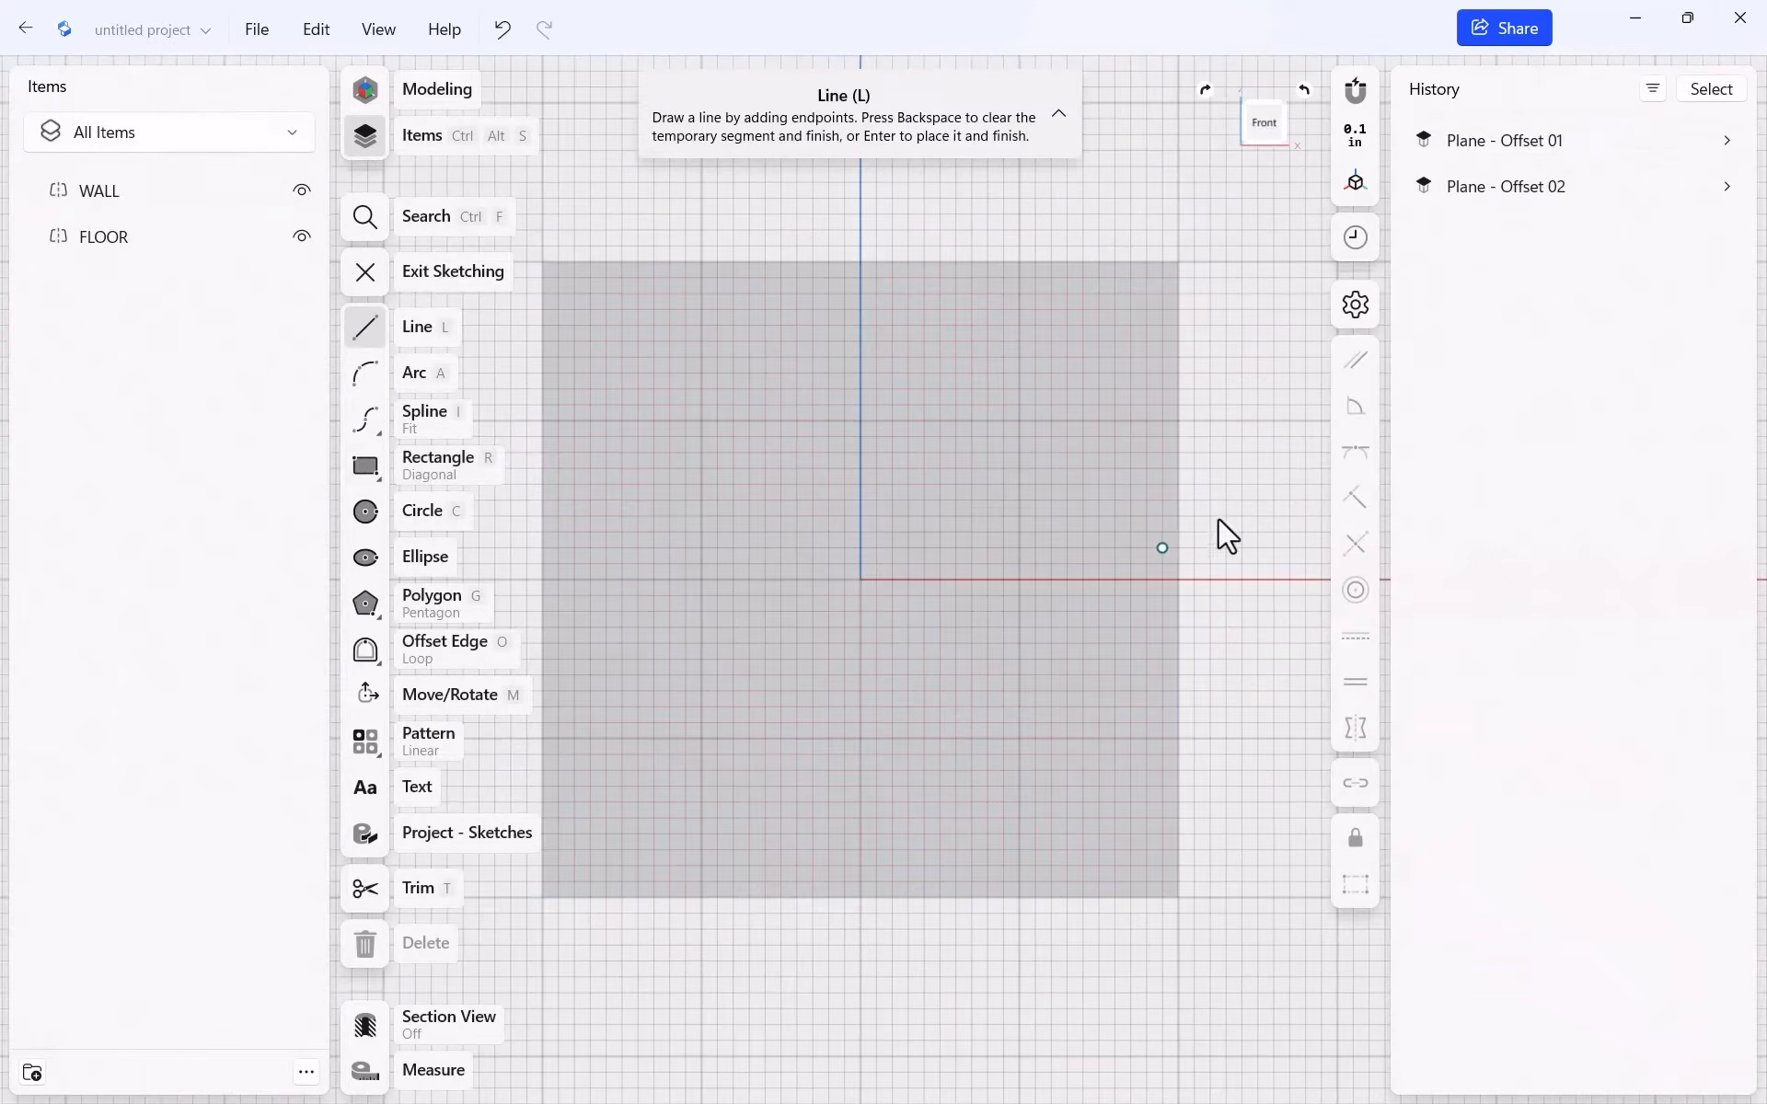
scroll(1024, 483, down, 2)
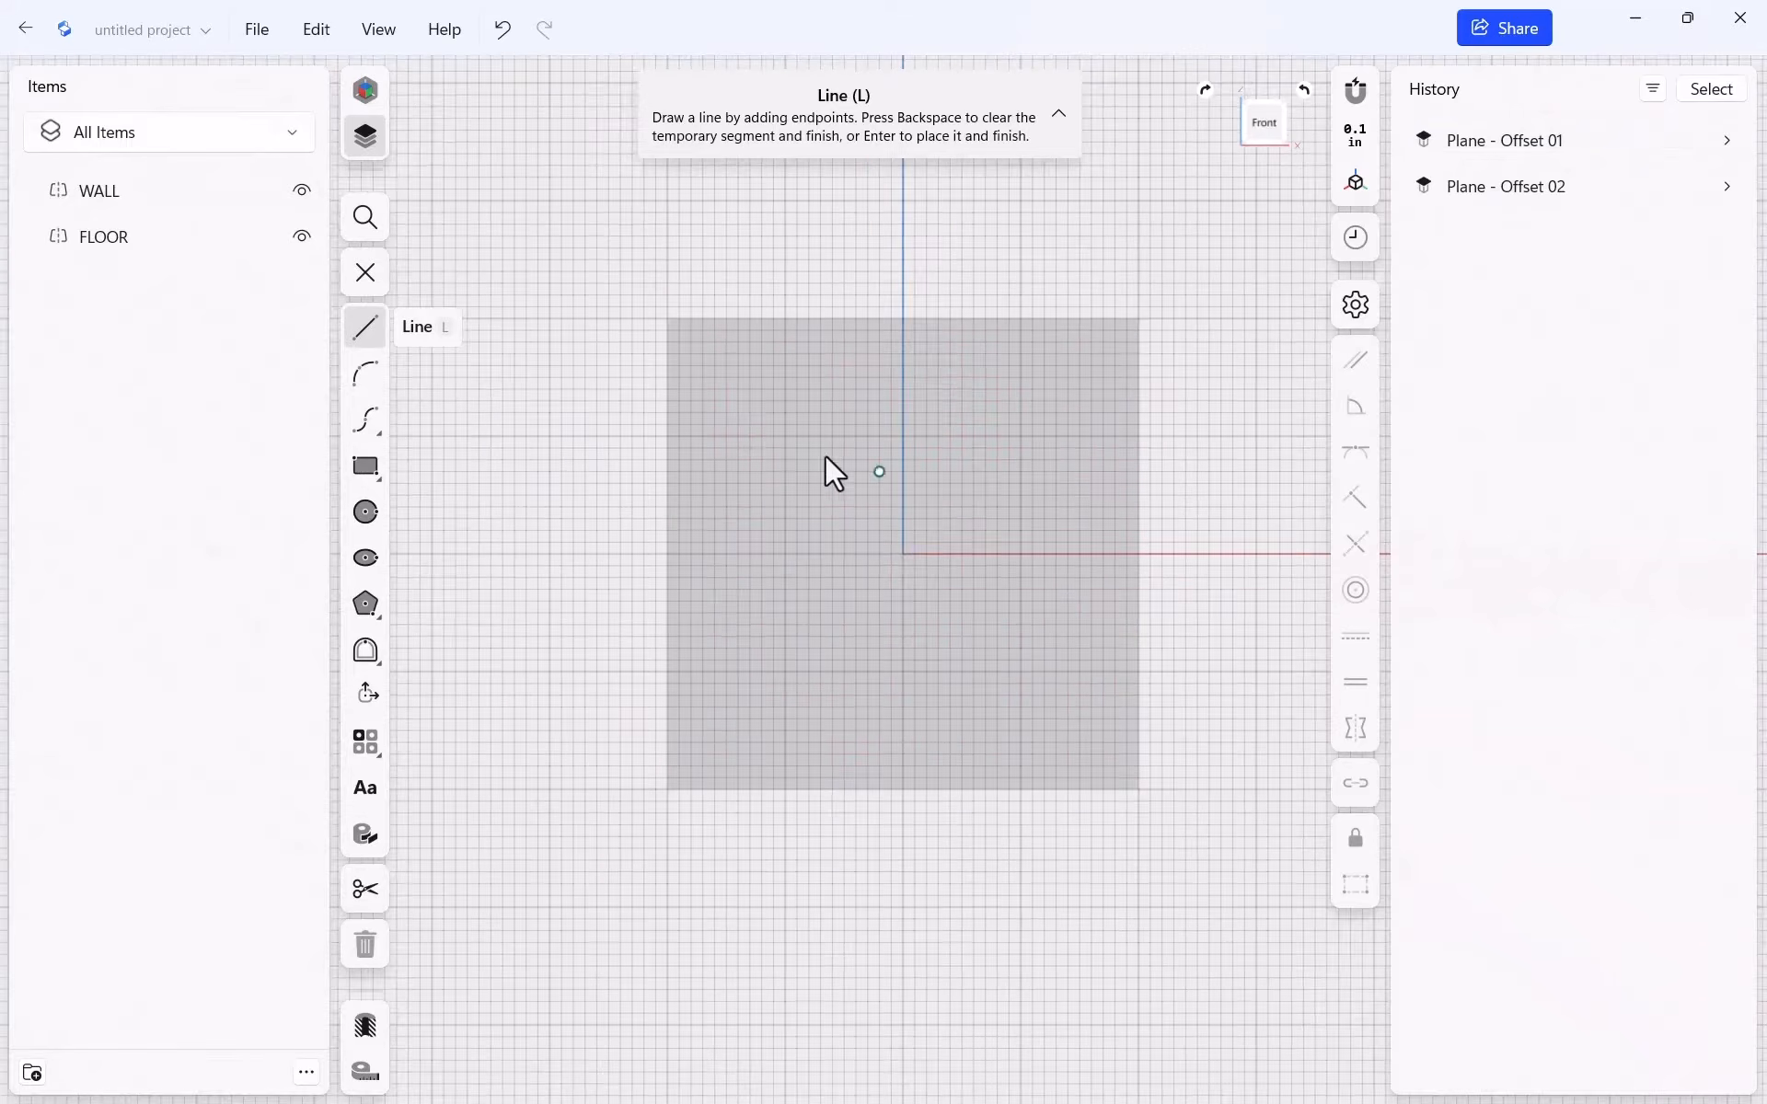
scroll(744, 454, down, 8)
scroll(1099, 399, up, 2)
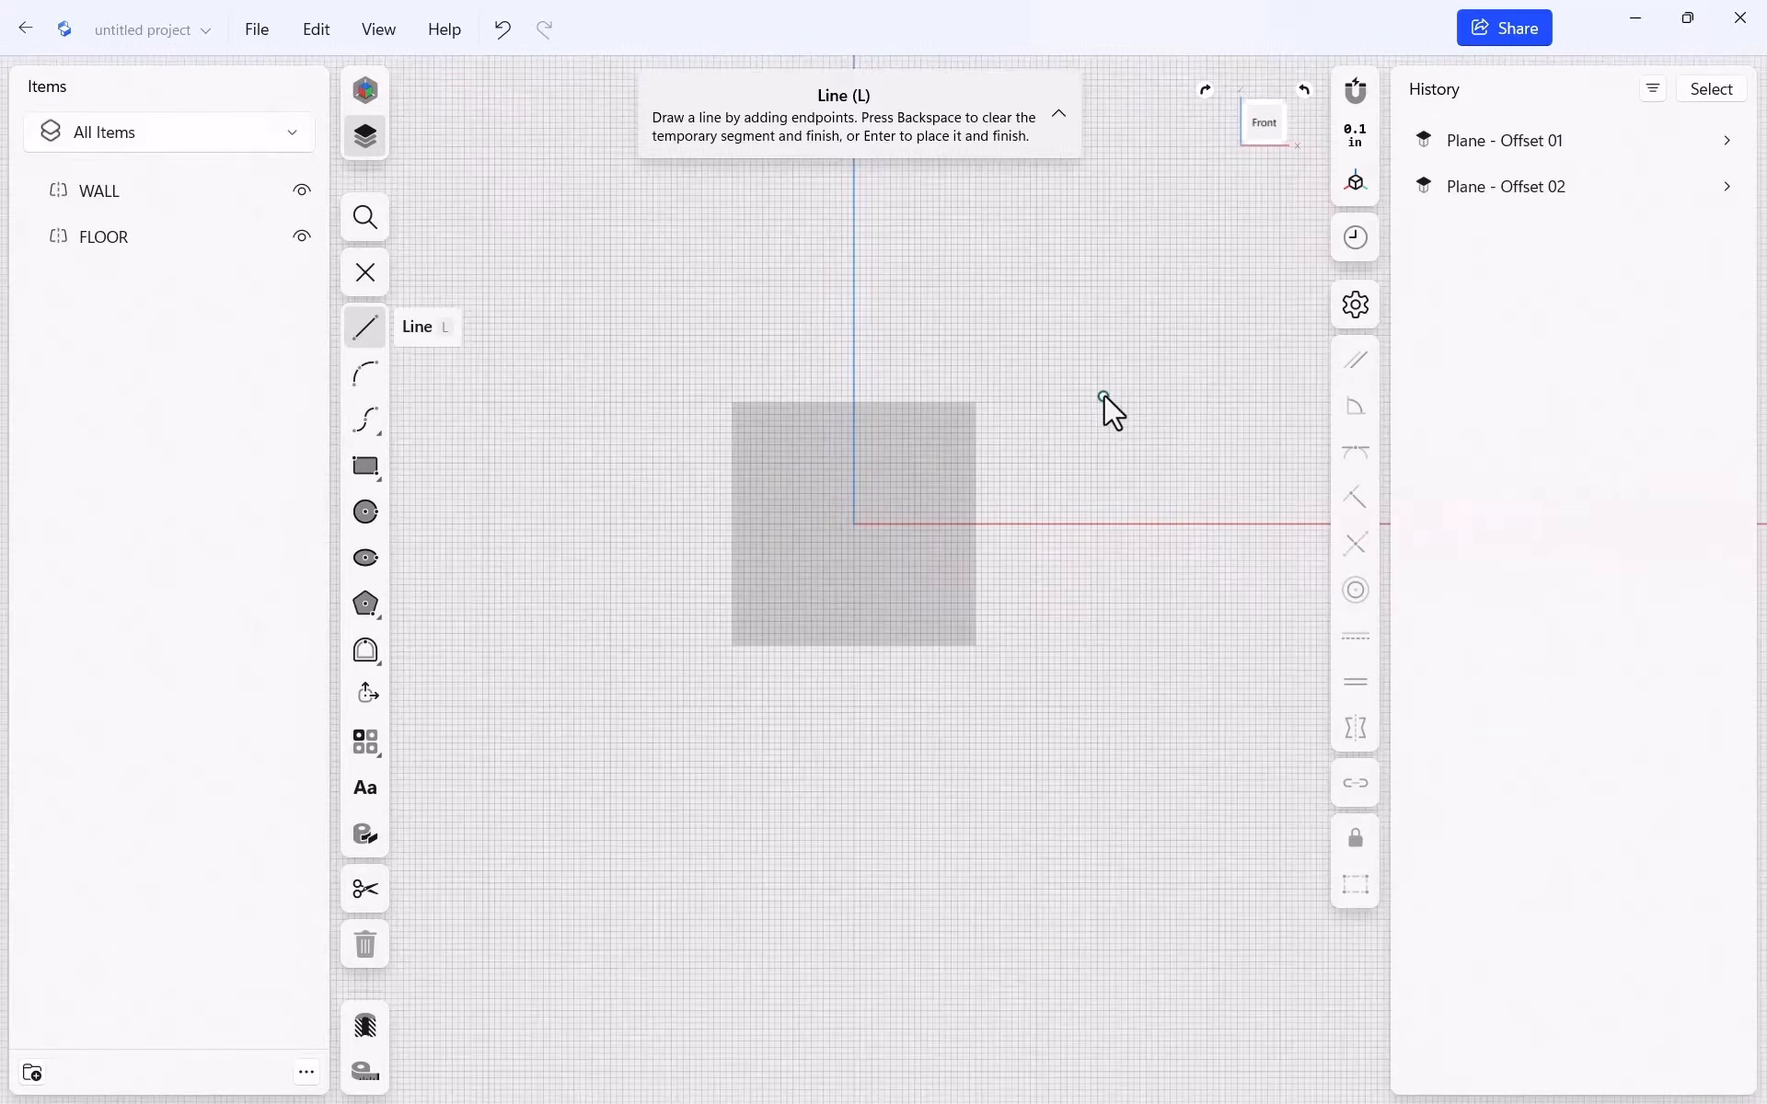
scroll(1099, 405, up, 5)
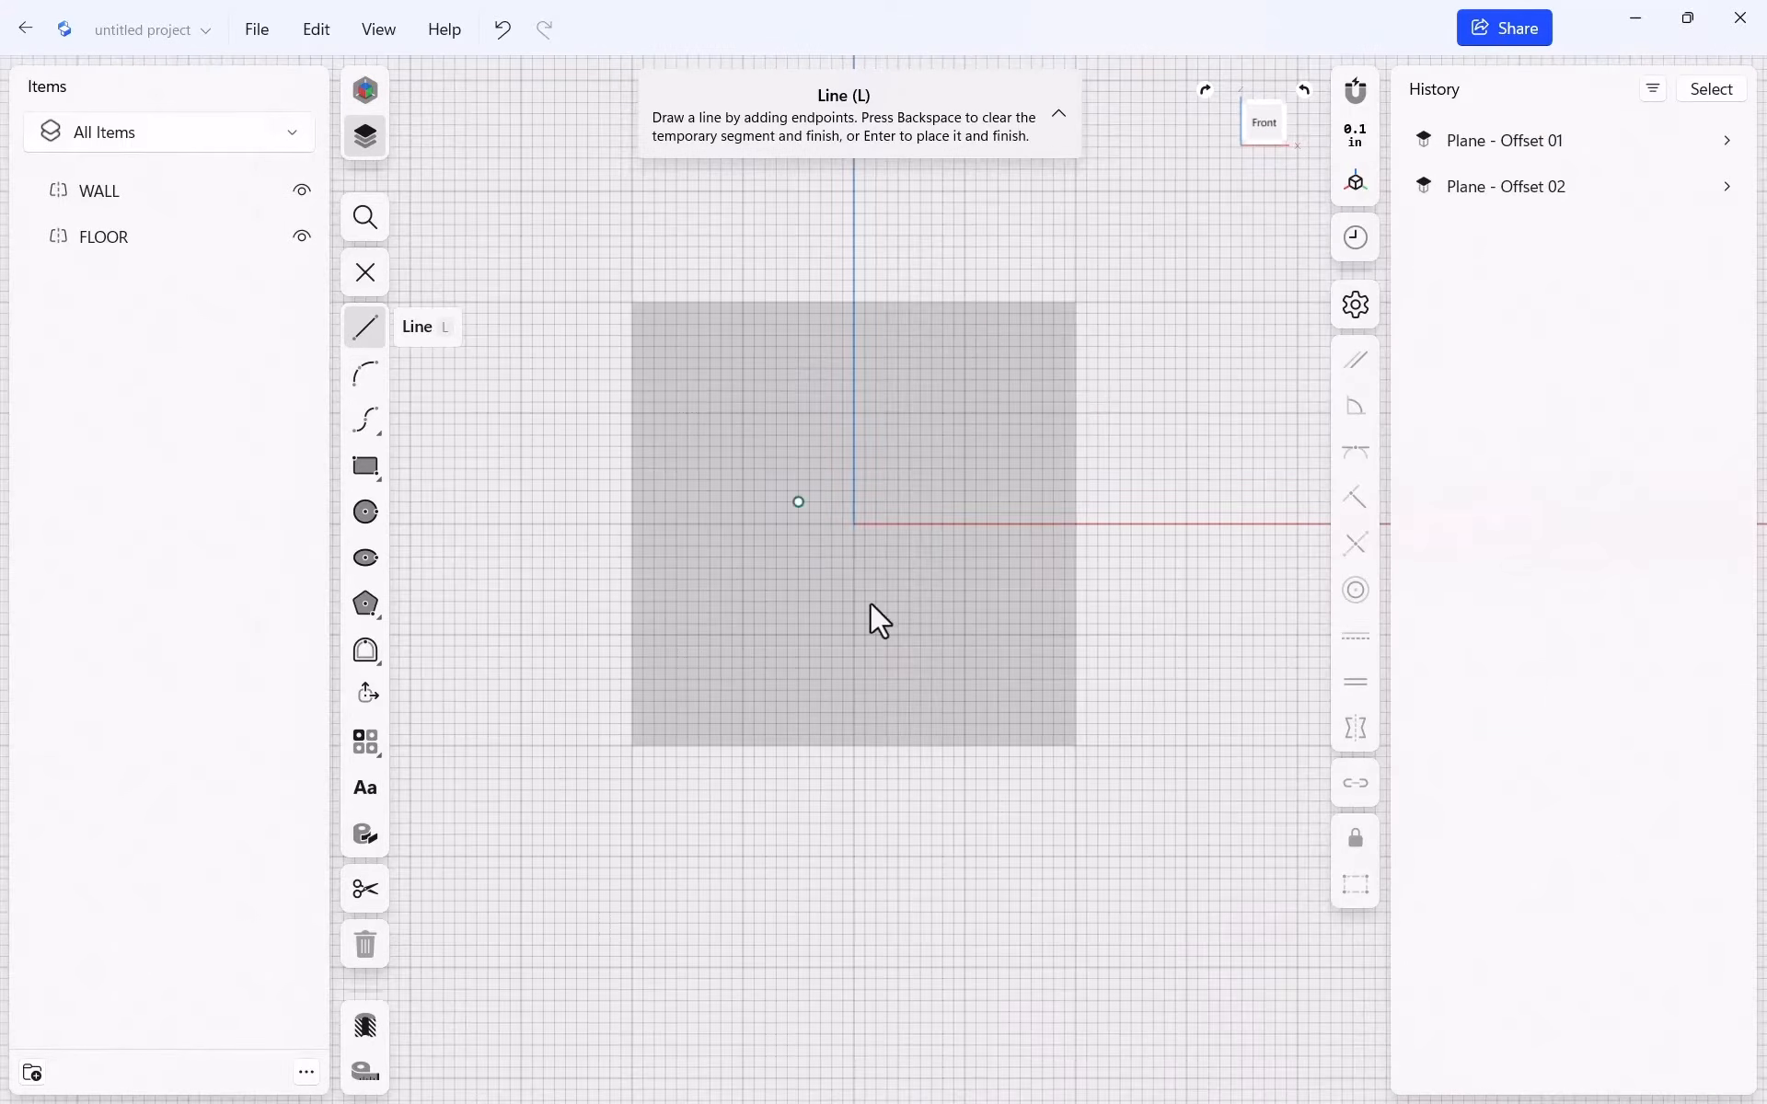
mouse_move(1318, 249)
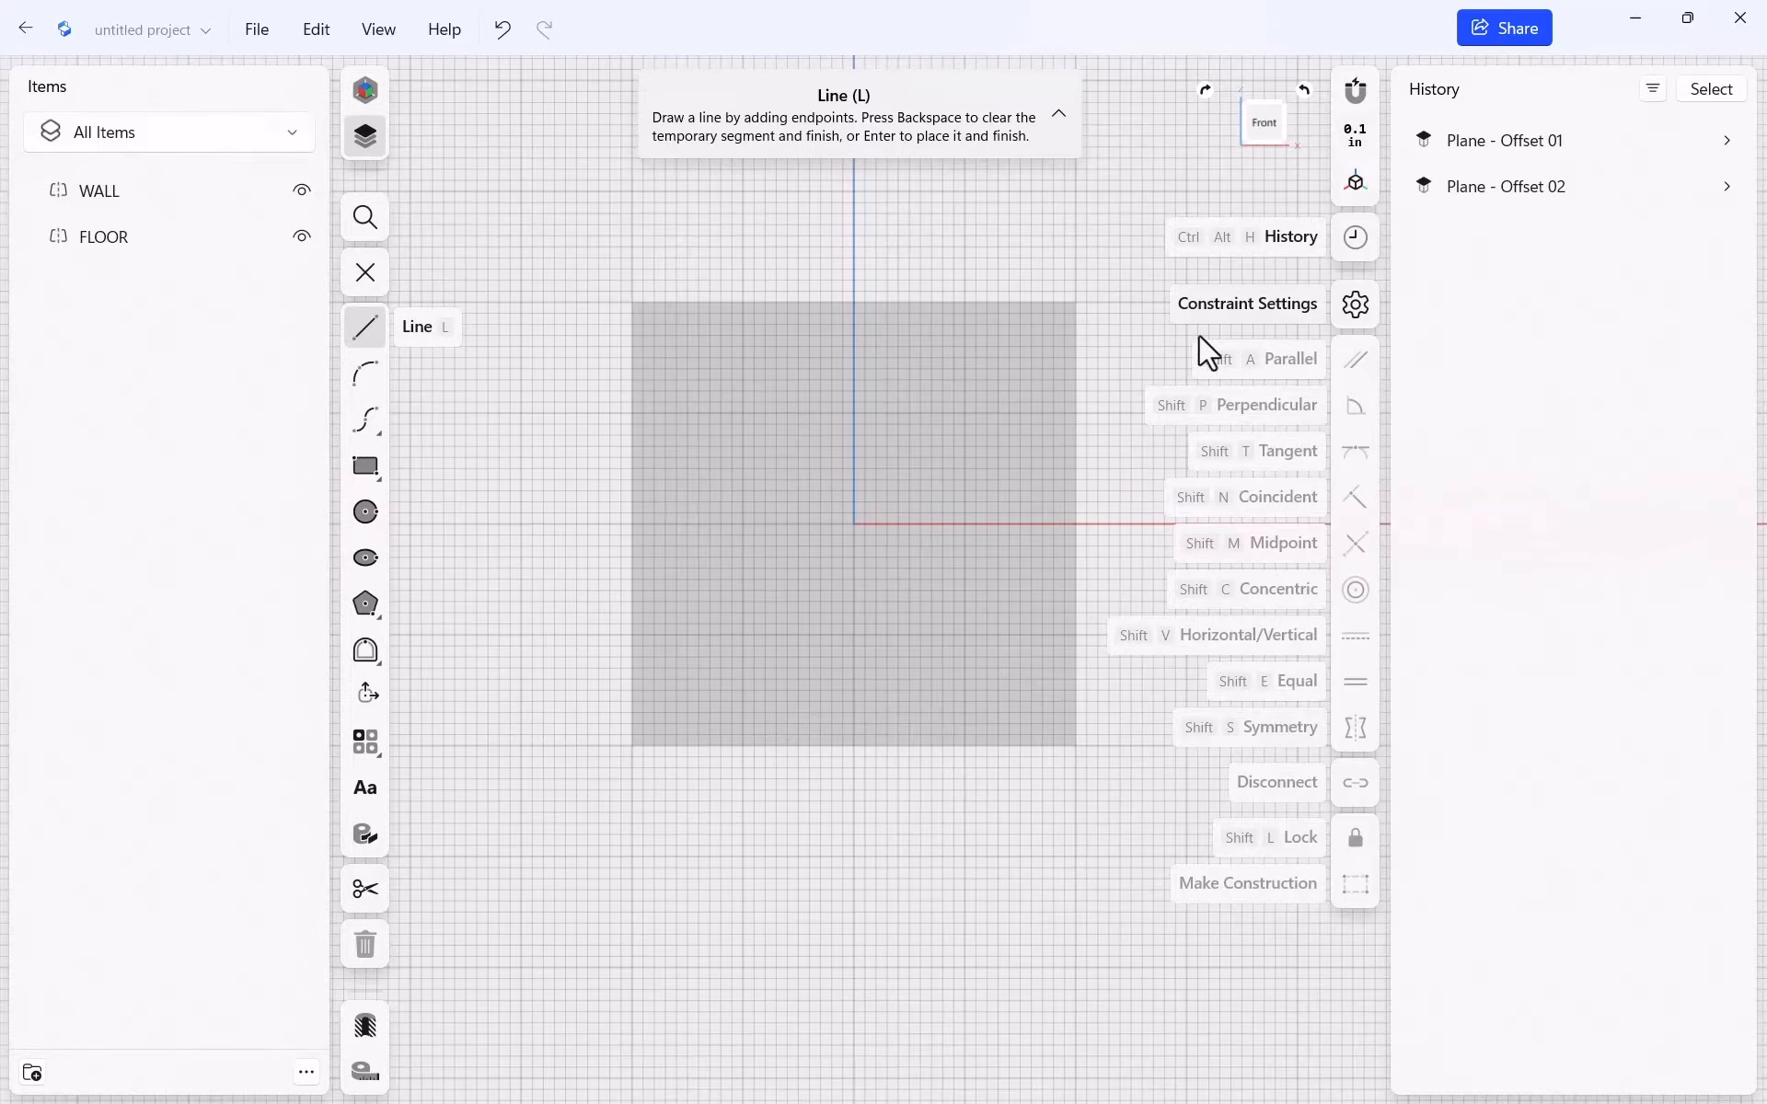
scroll(874, 363, down, 2)
scroll(864, 361, up, 5)
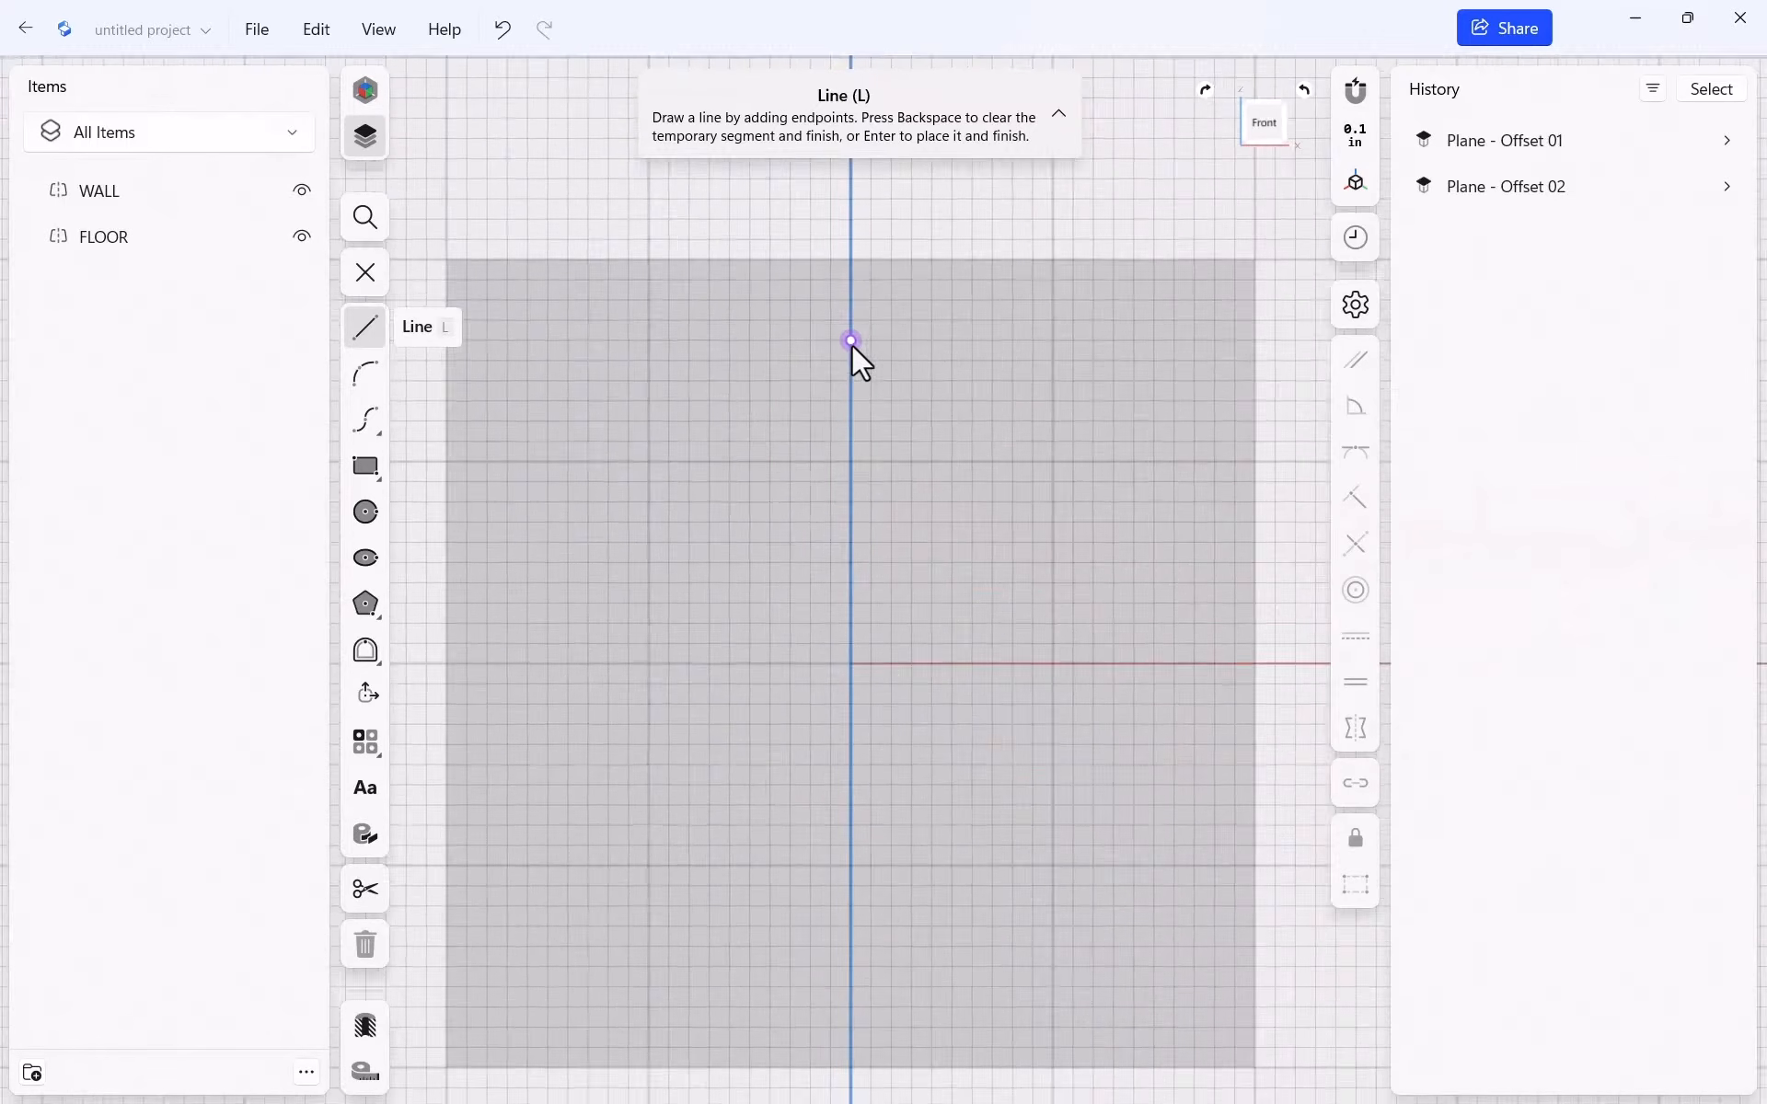
scroll(861, 362, up, 3)
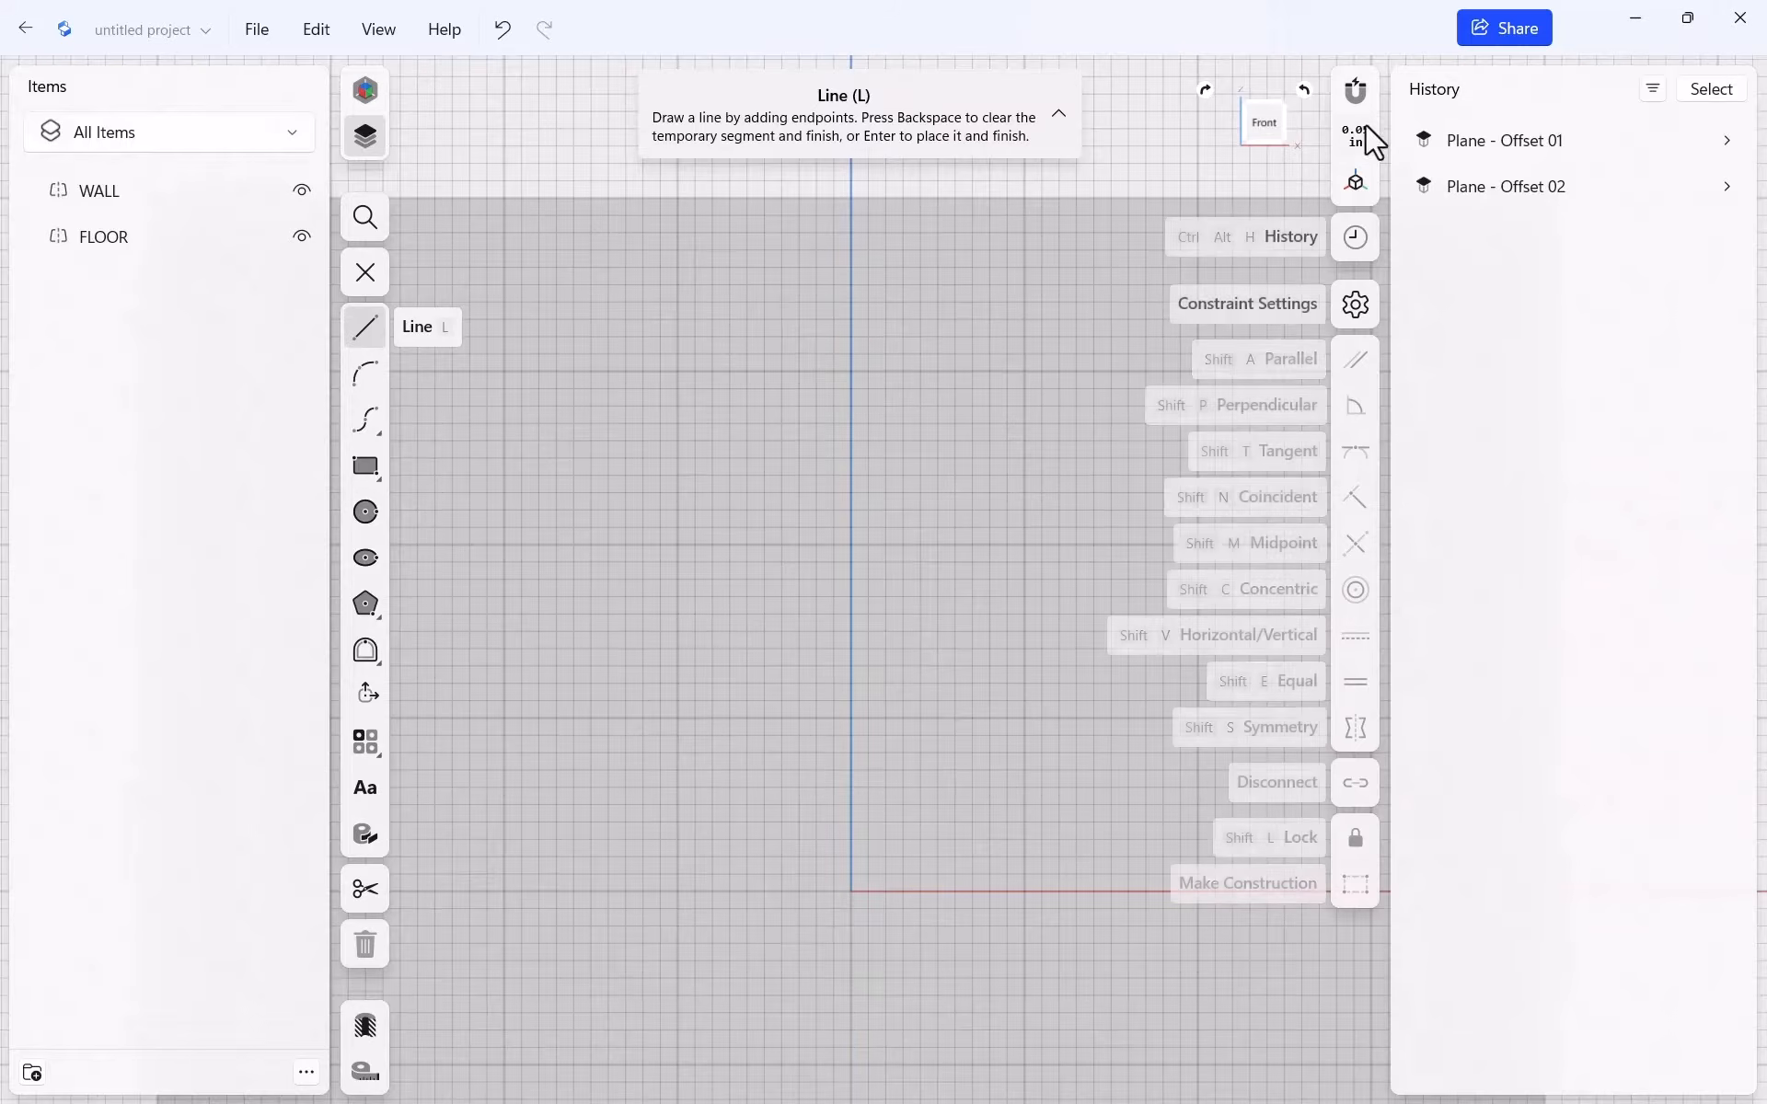
scroll(734, 394, down, 5)
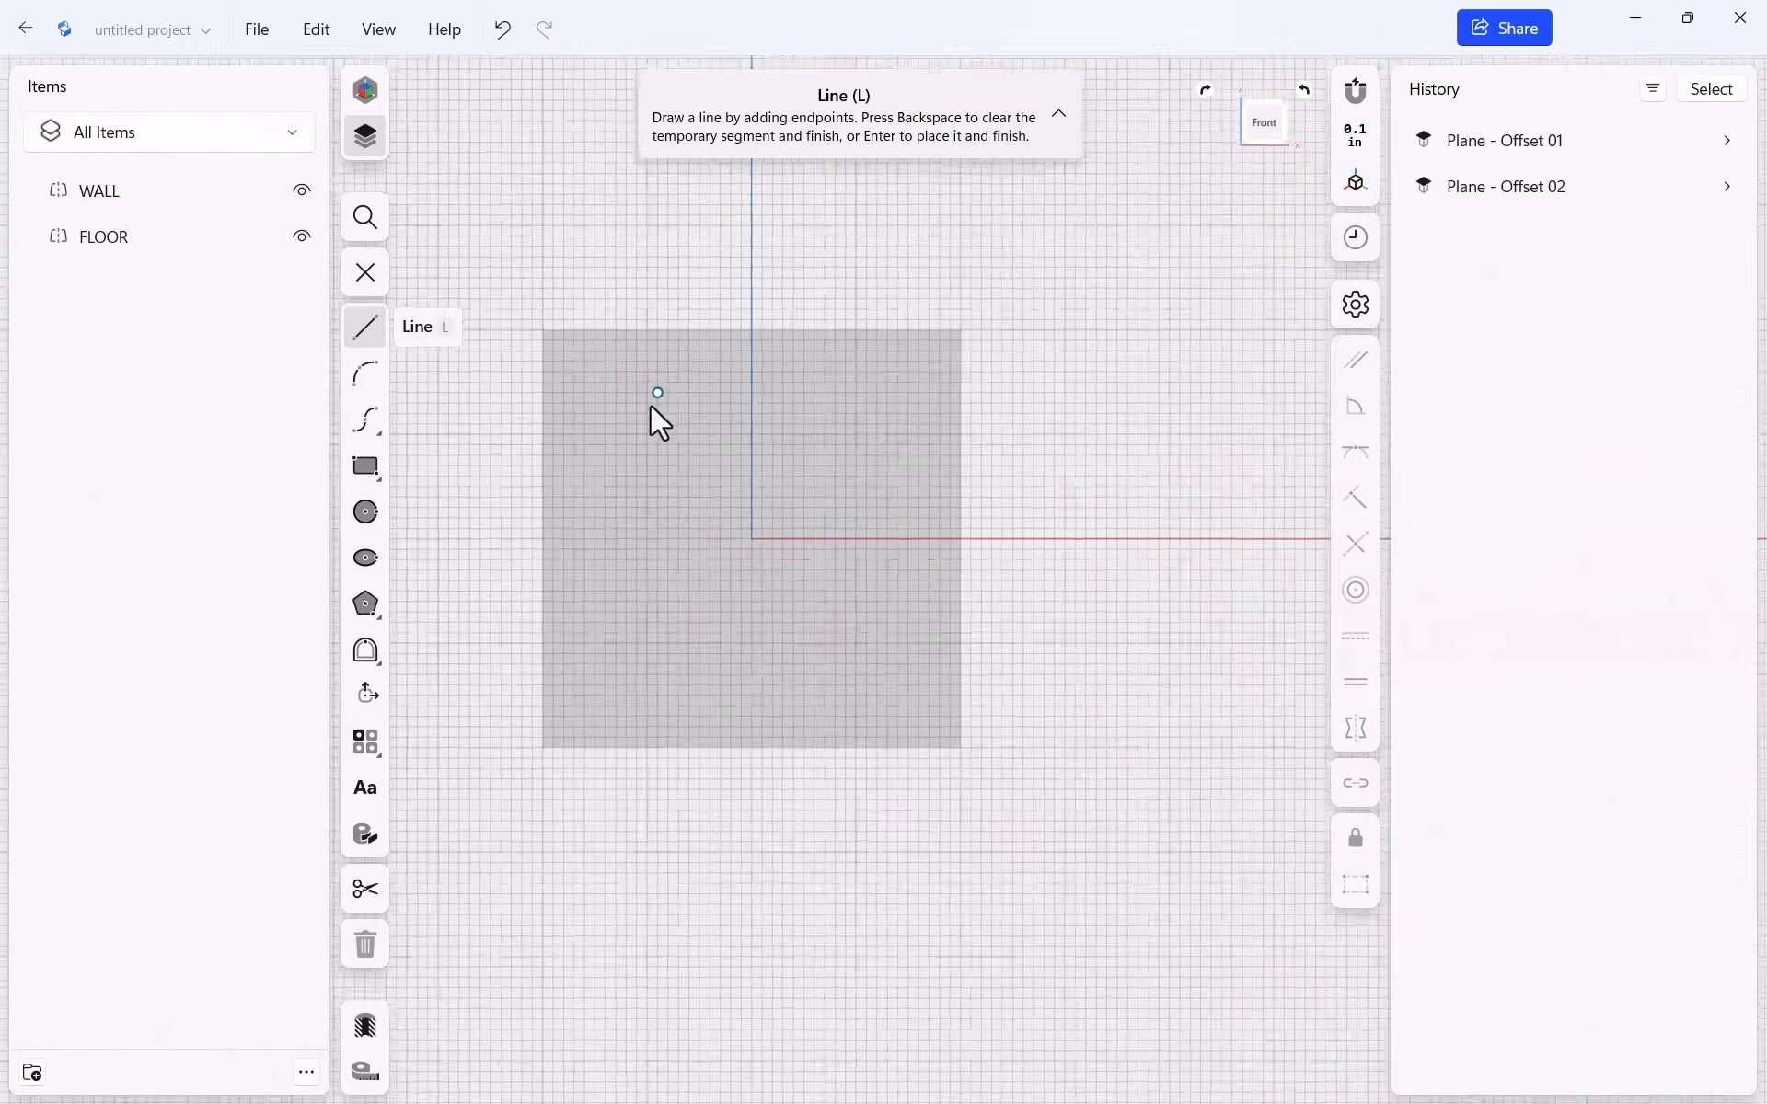
scroll(659, 422, down, 5)
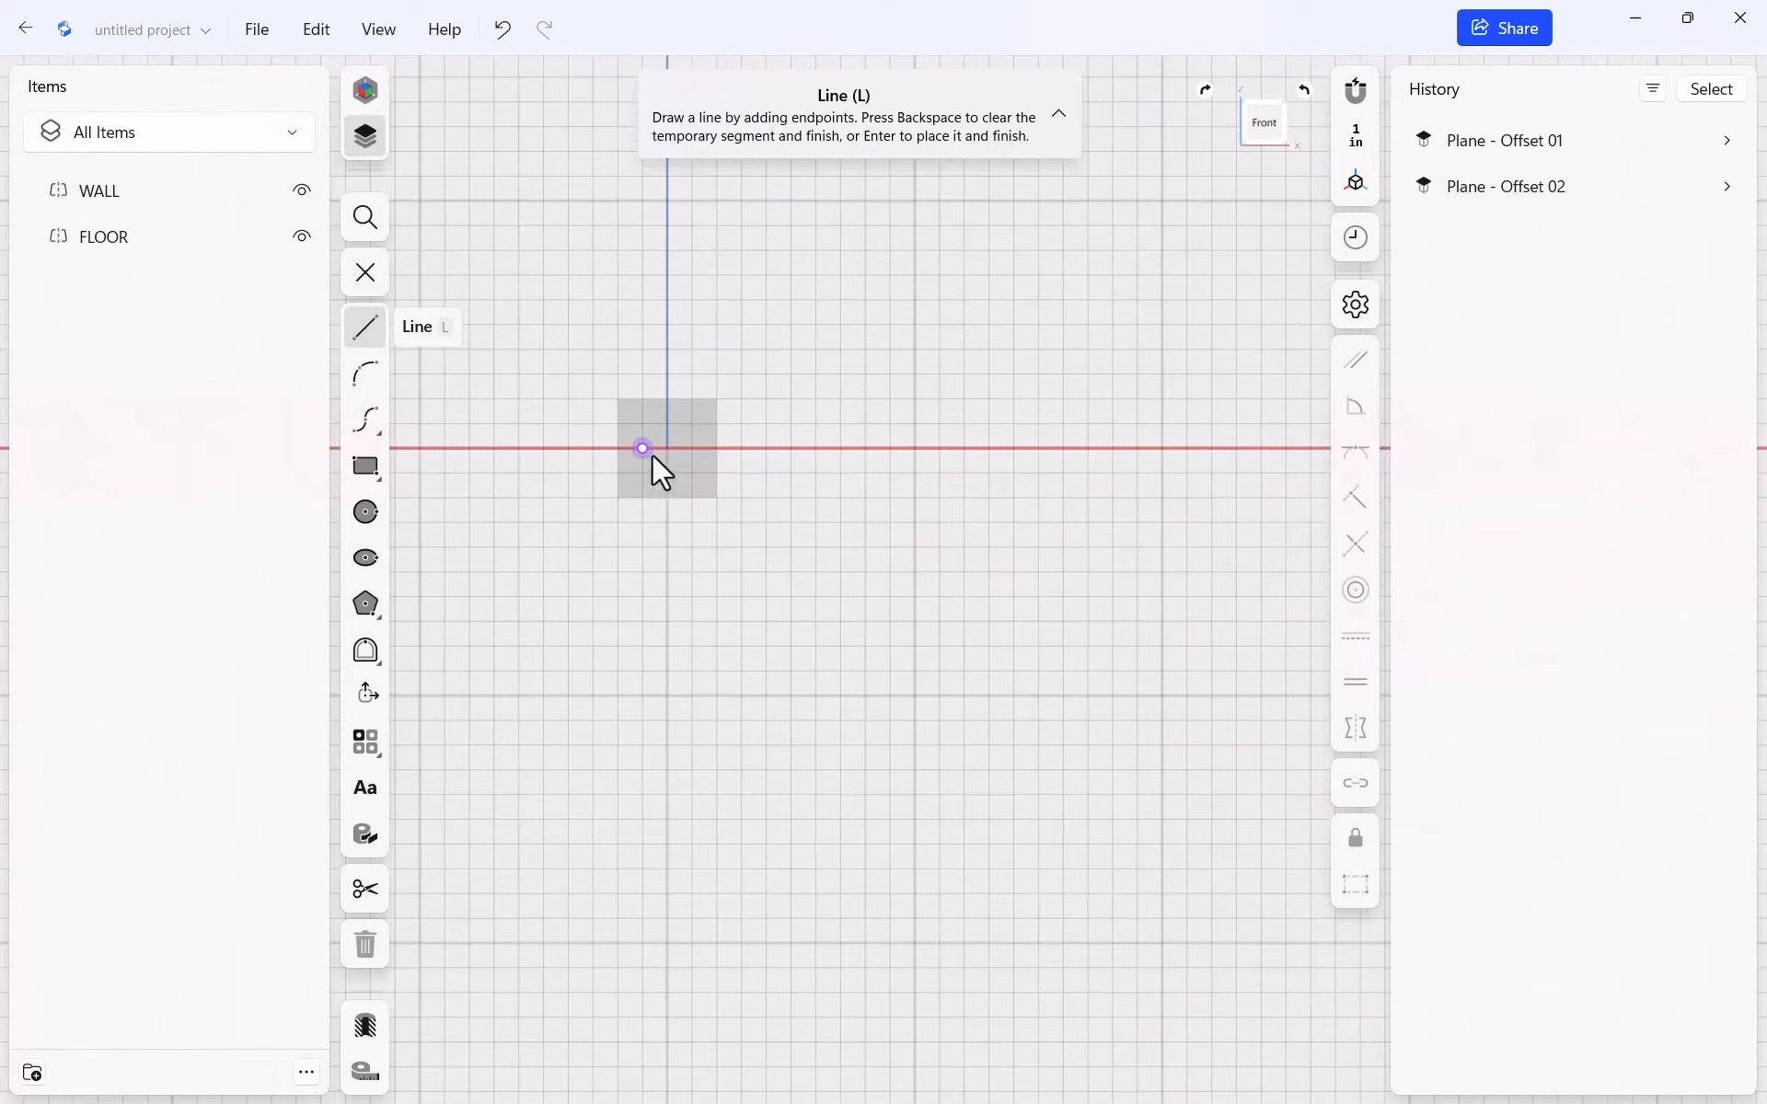
Lock the sketch grid size at 1 inch
click(1351, 140)
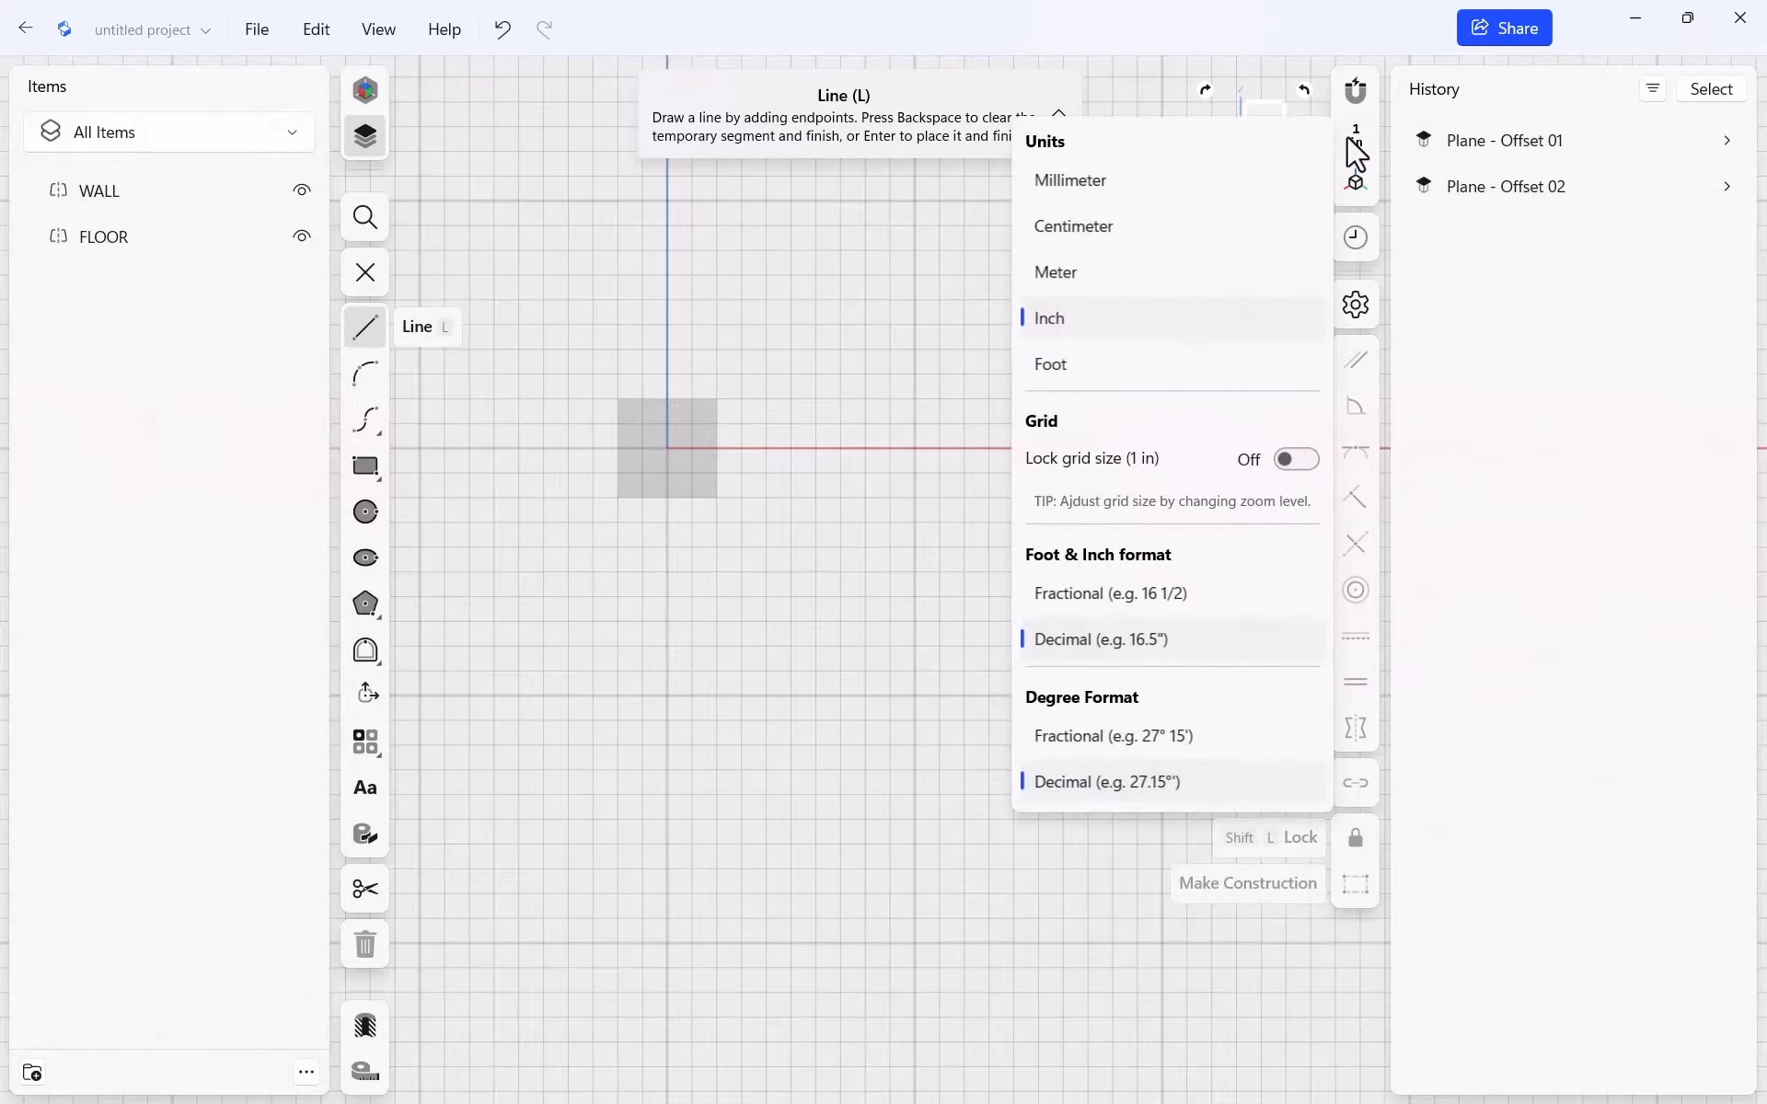
click(1295, 462)
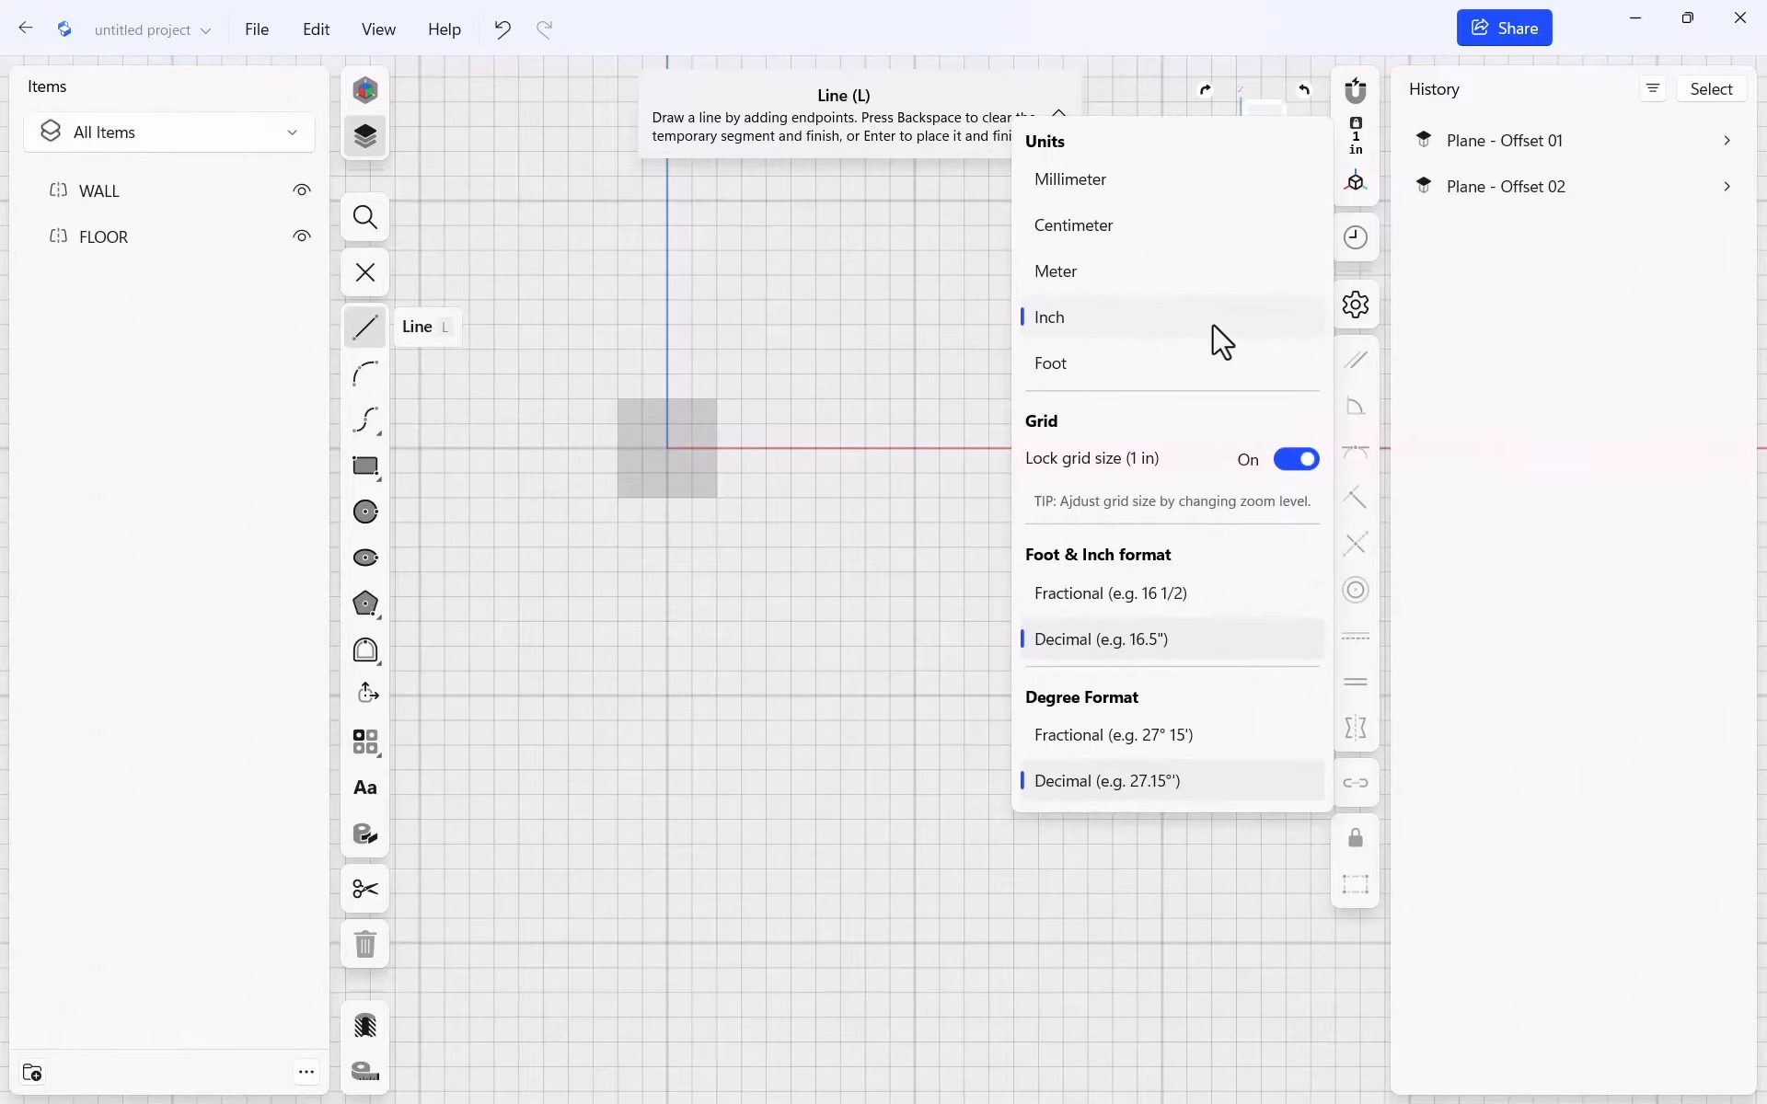
click(946, 538)
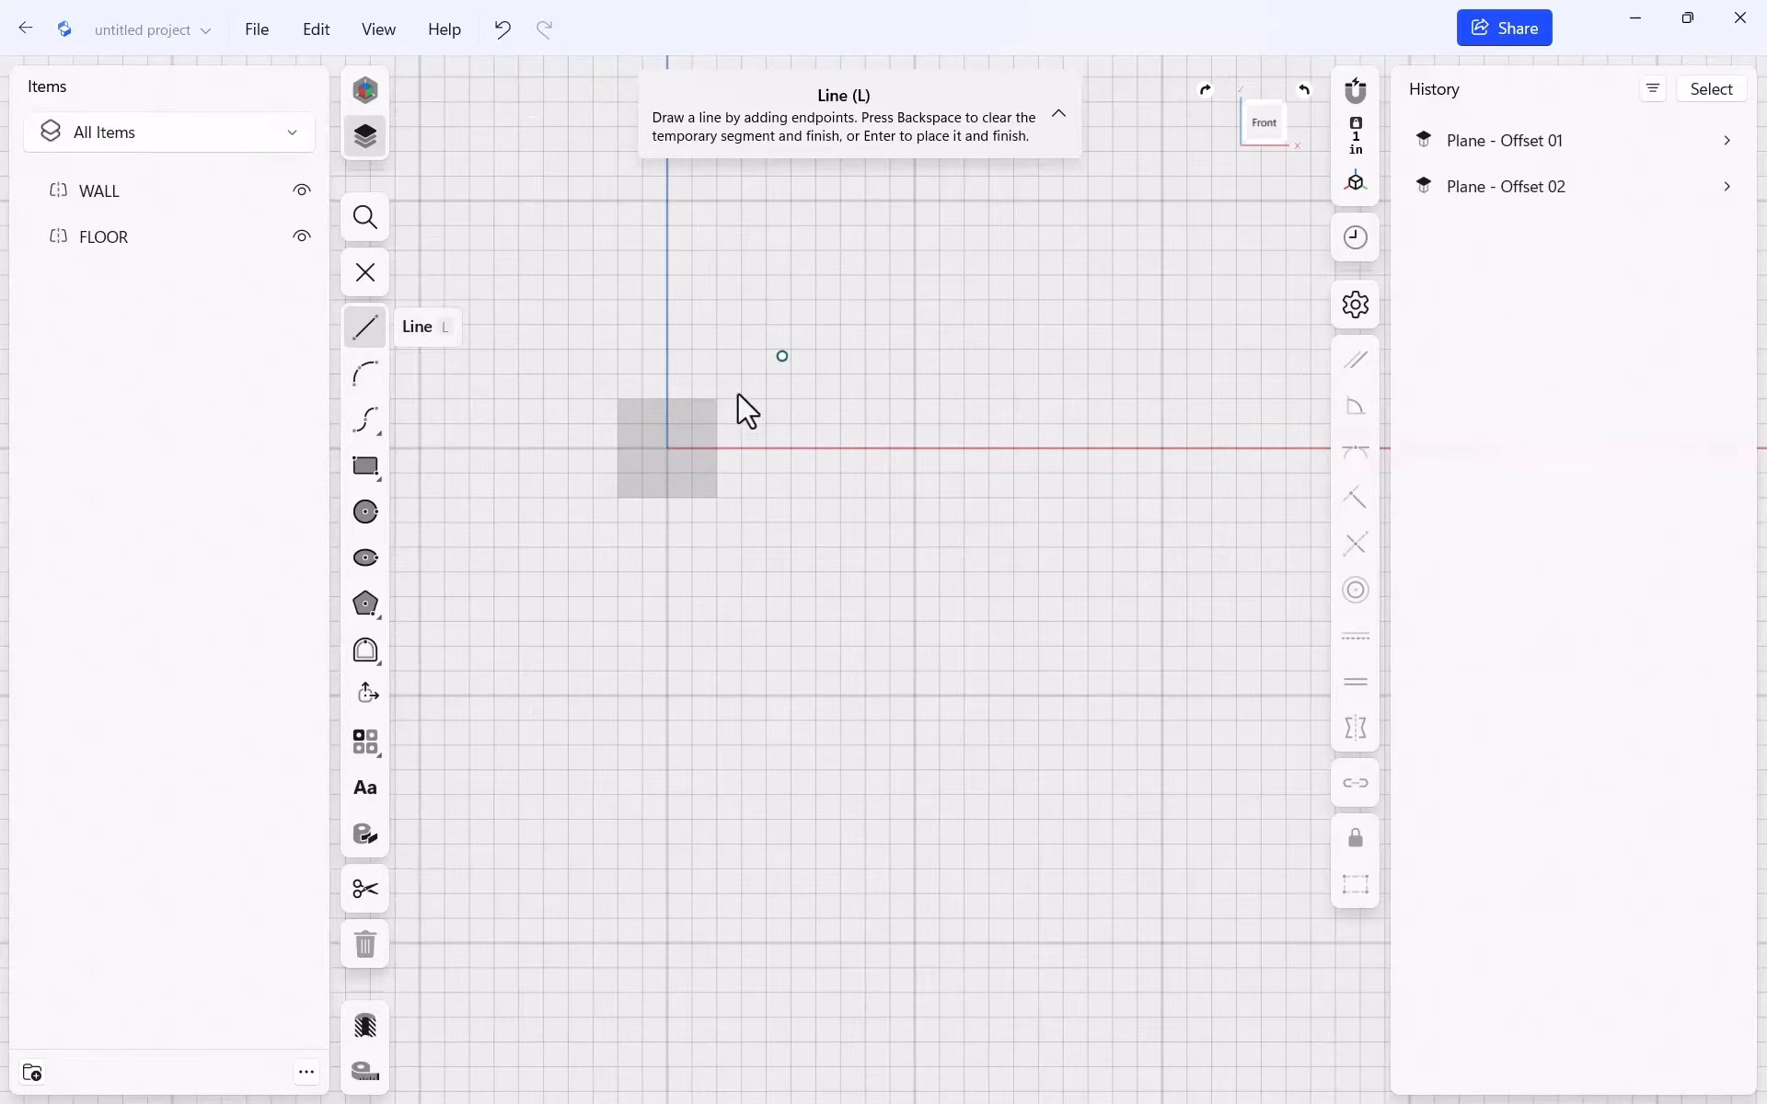
Draw a closed right triangle with lines starting from the origin
click(667, 449)
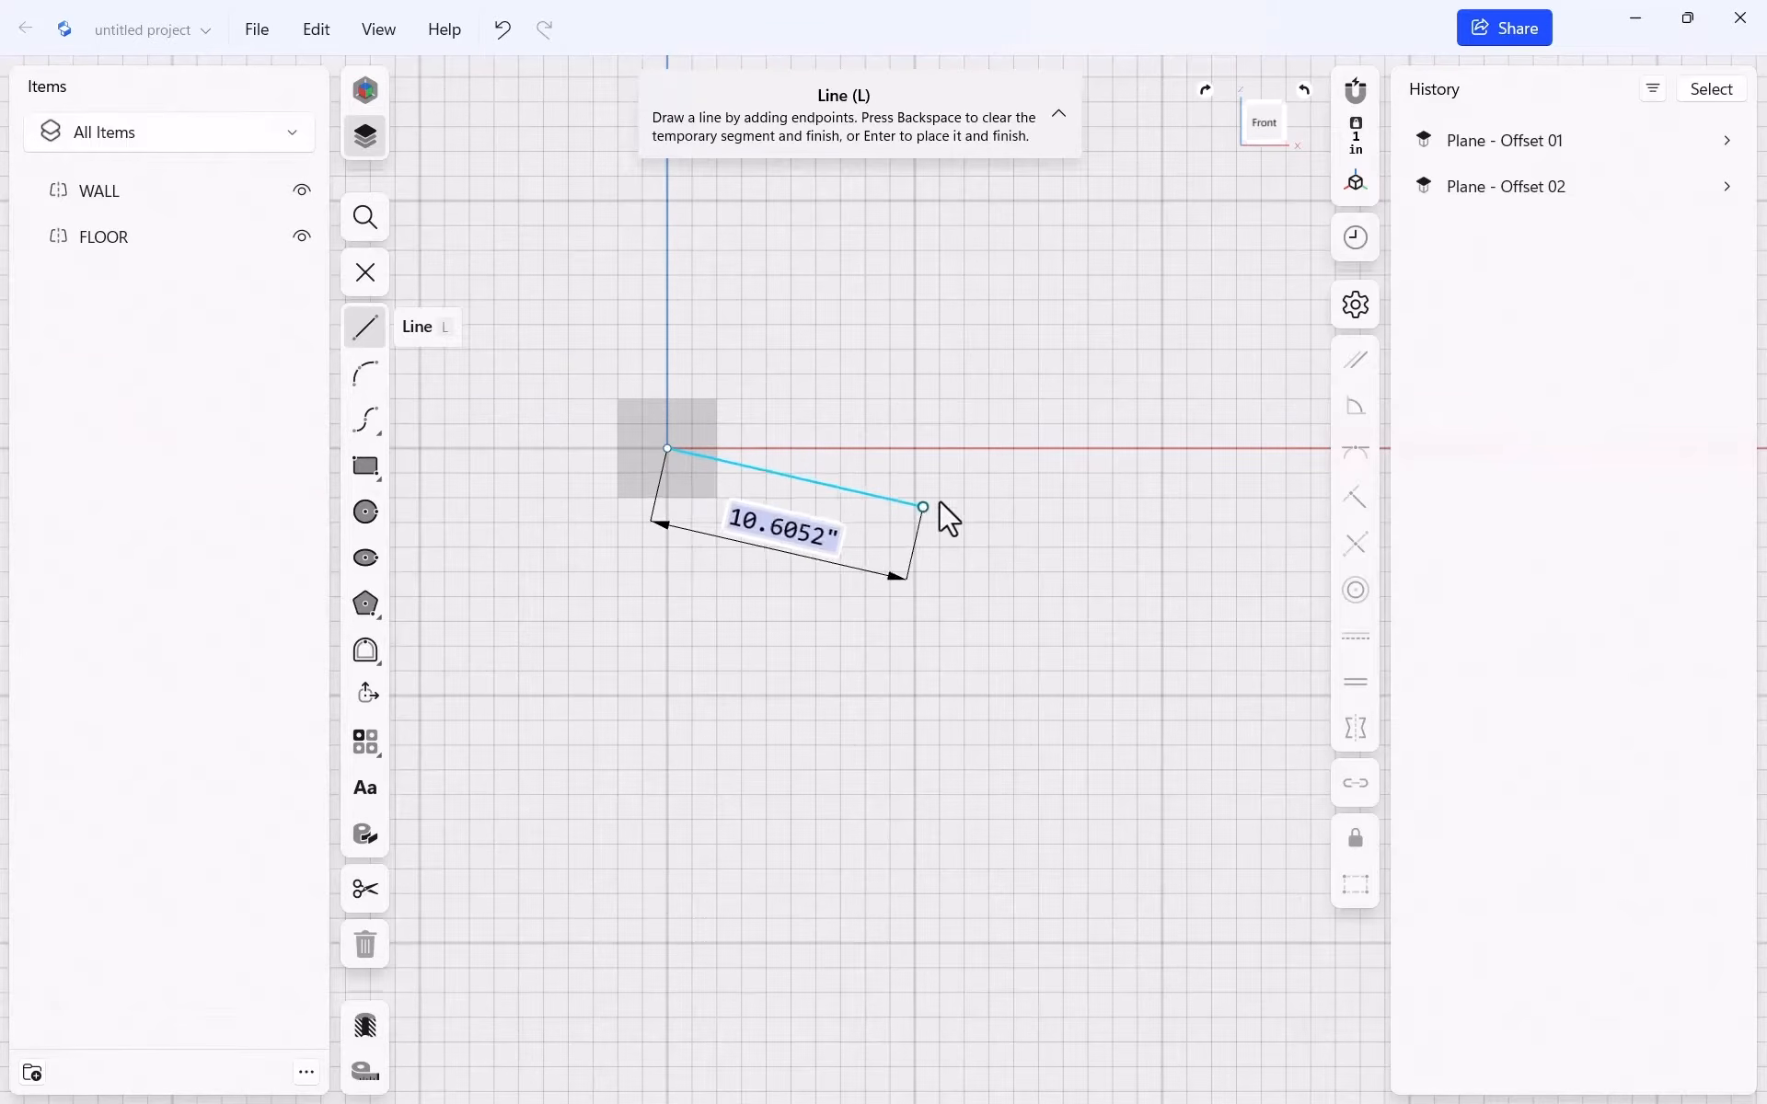
click(1225, 448)
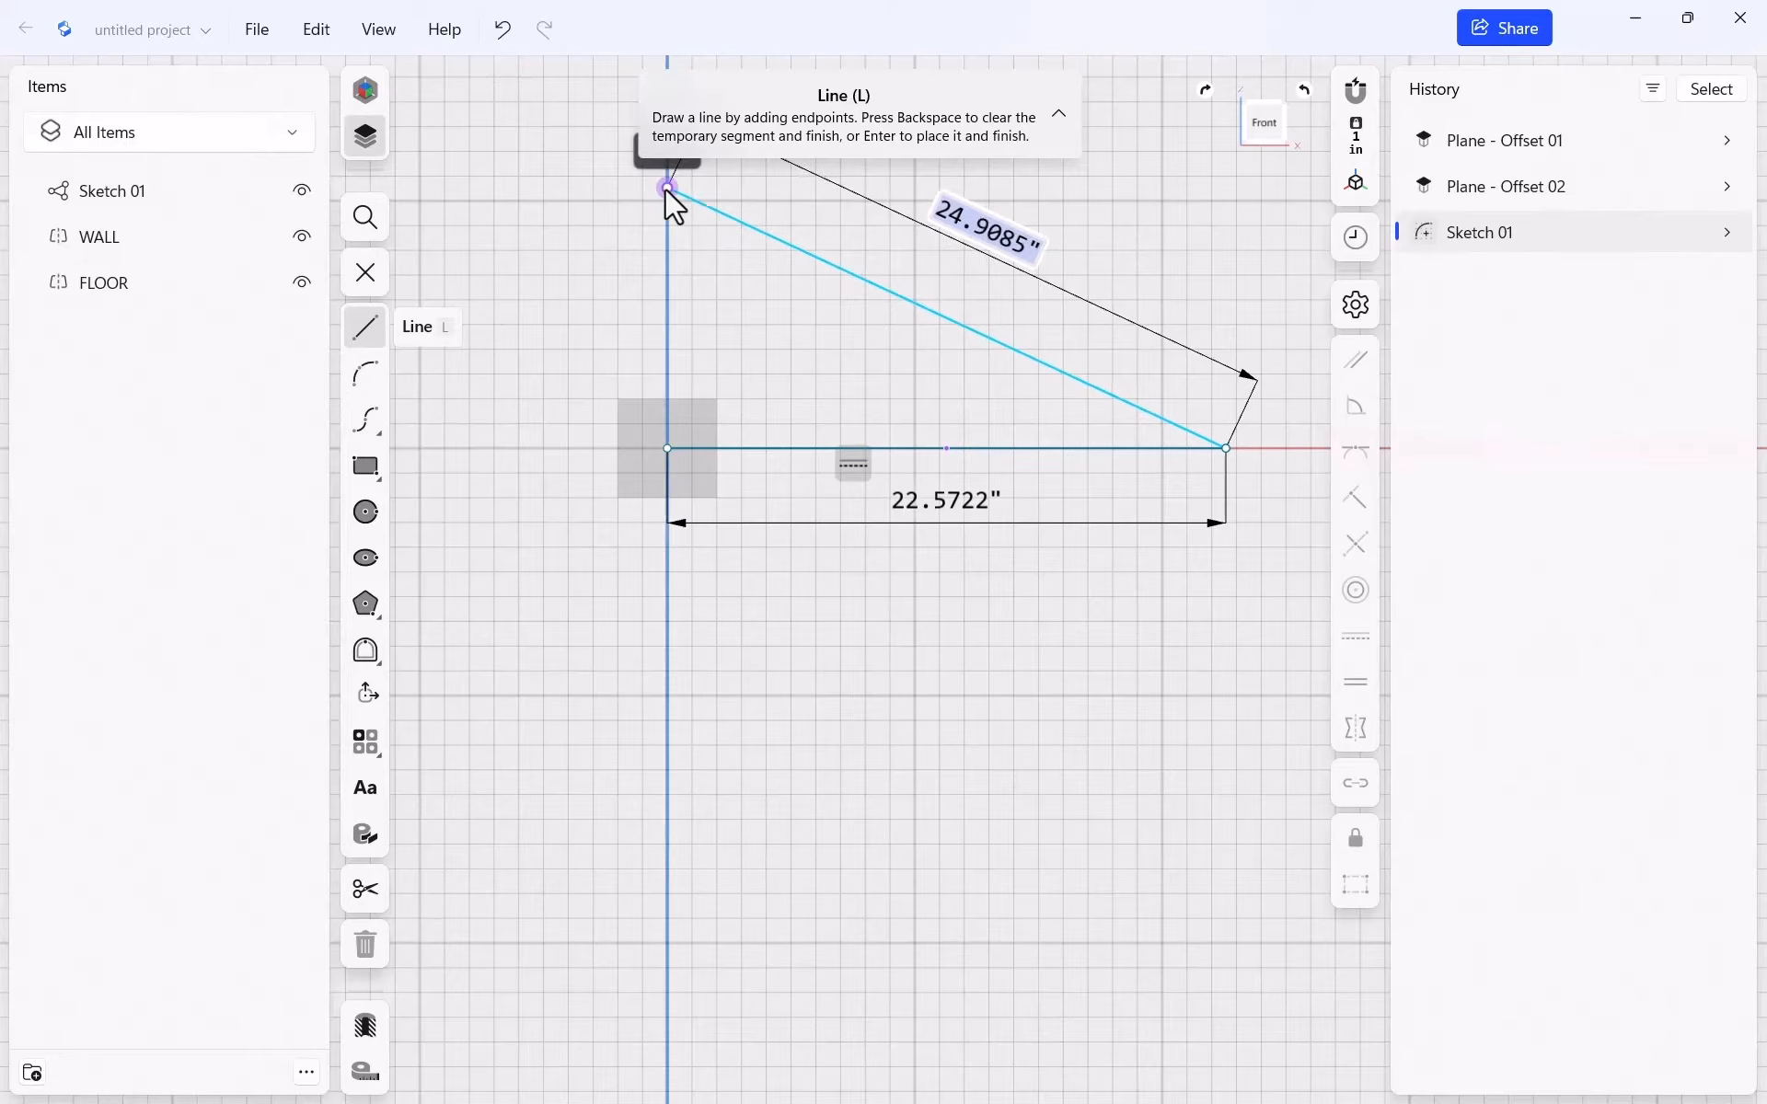
click(667, 188)
click(664, 455)
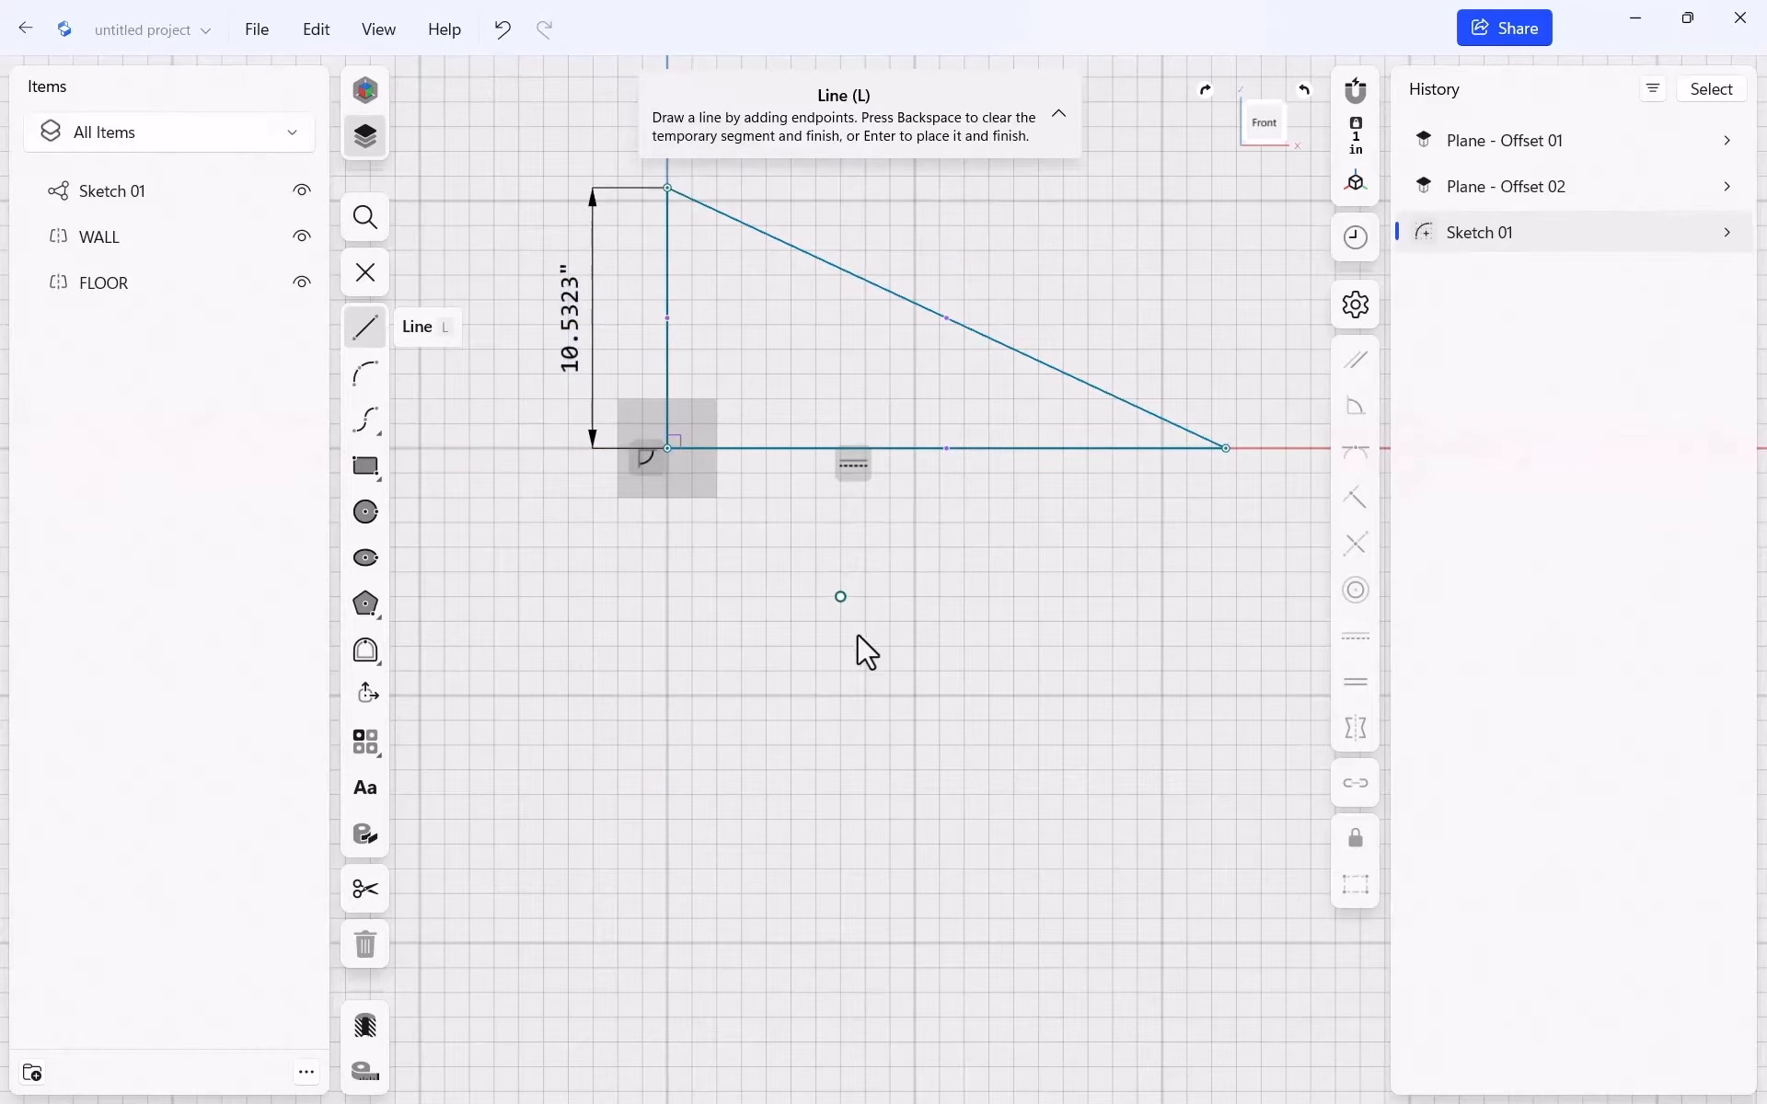
key(Escape)
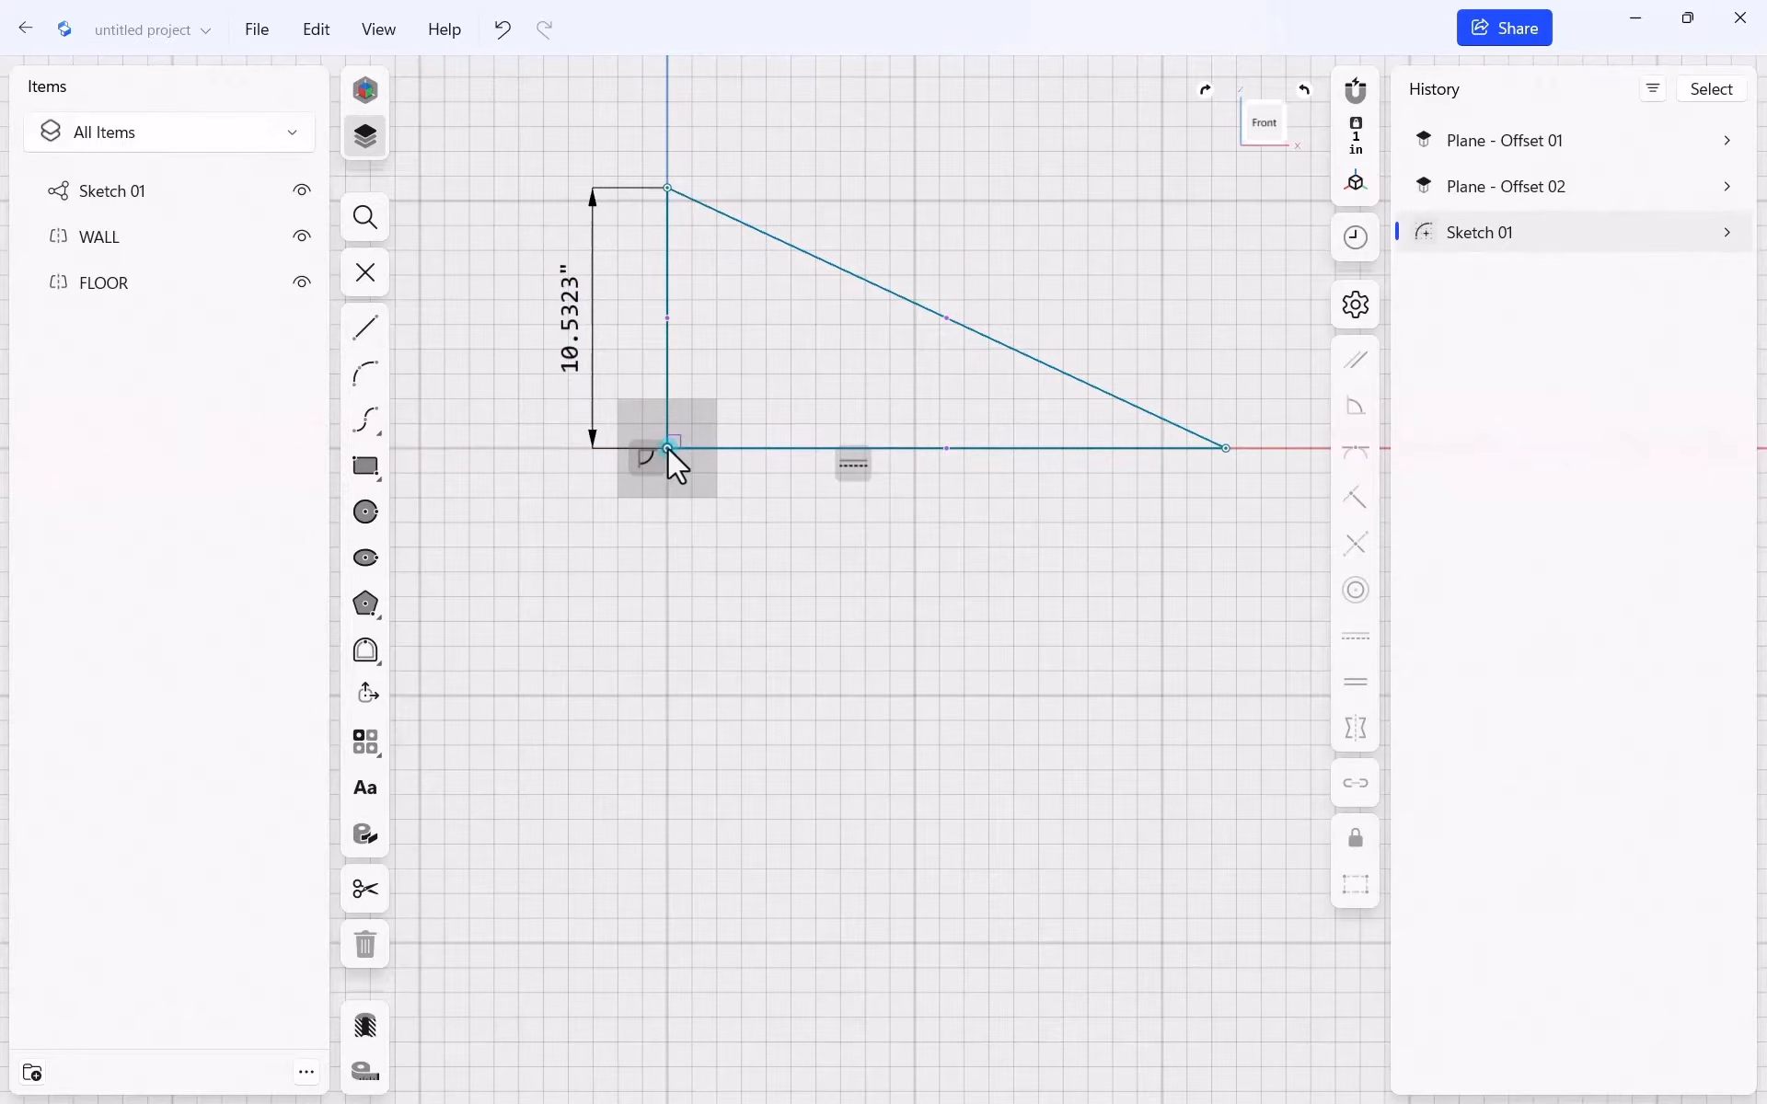
Adjust the triangle's vertices, keeping the right-angle corner on the origin
mouse_move(666, 449)
mouse_down()
mouse_move(727, 466)
mouse_move(737, 395)
mouse_move(762, 430)
mouse_move(670, 455)
mouse_up()
click(868, 554)
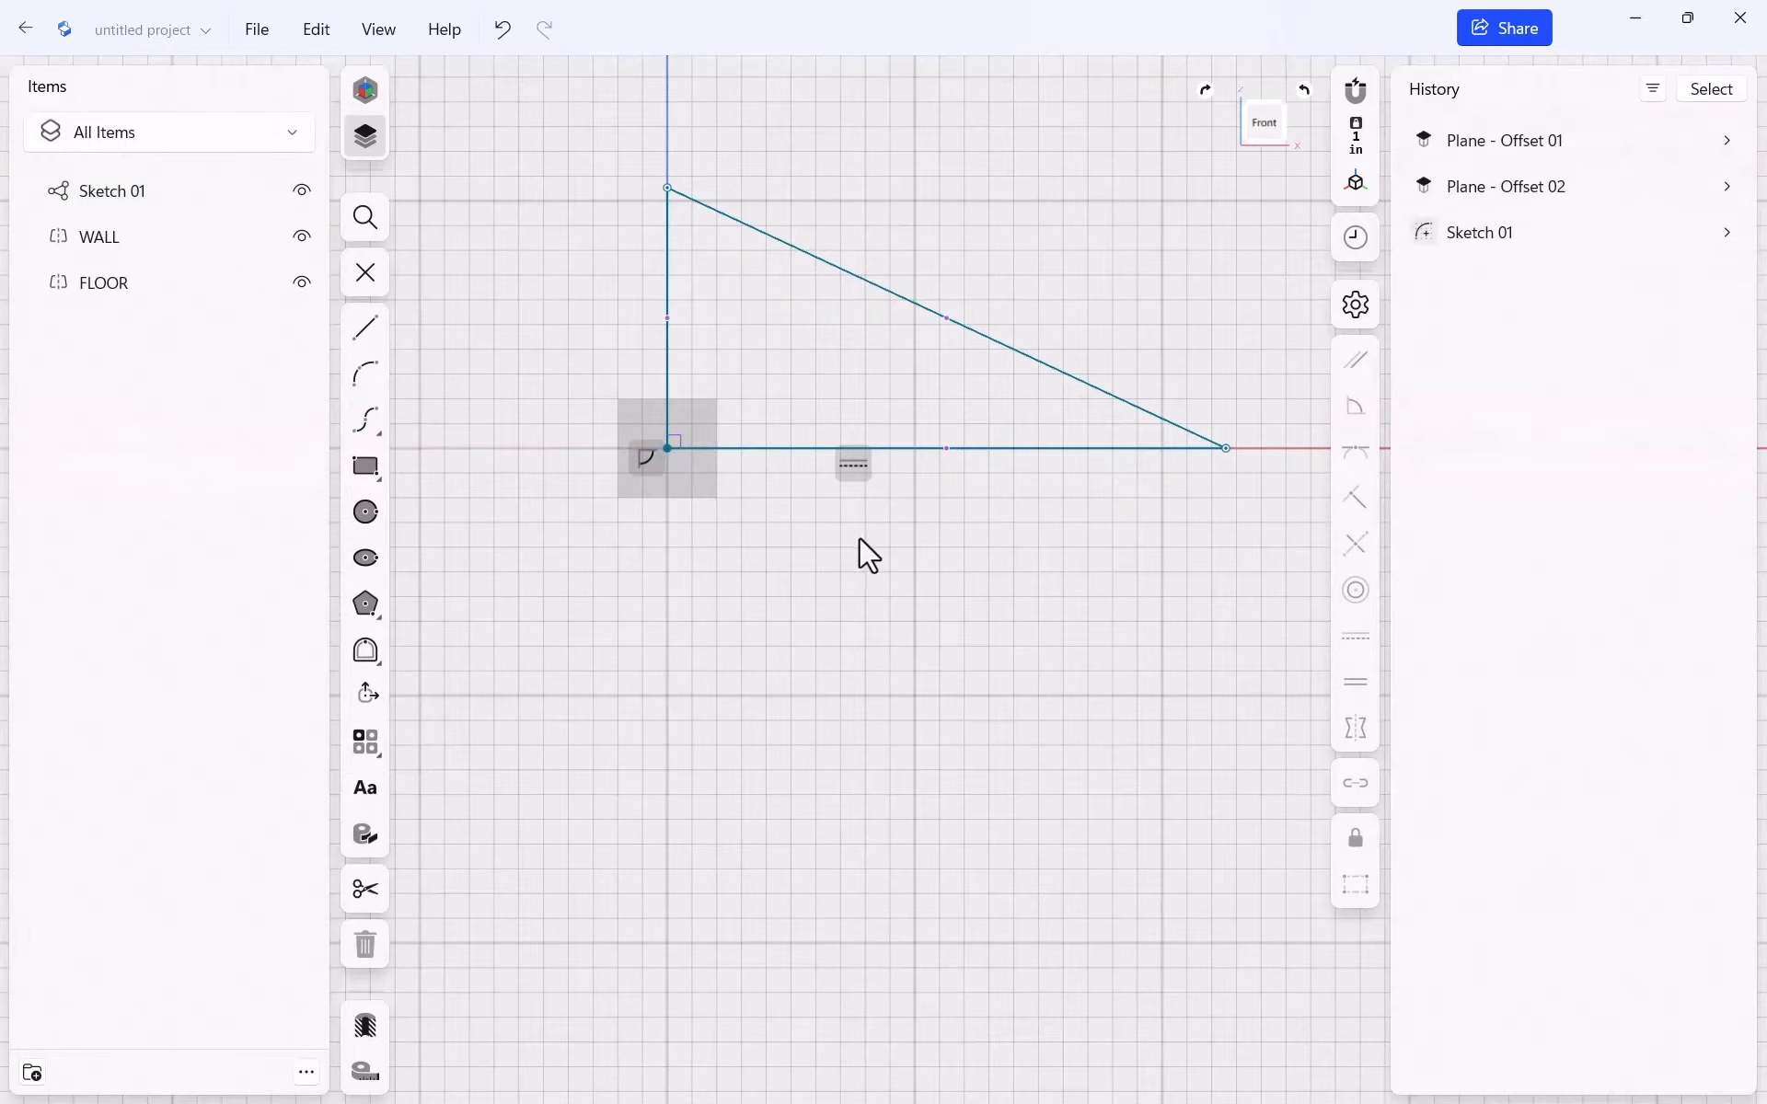
mouse_move(1225, 451)
mouse_down()
mouse_move(1062, 497)
mouse_move(1127, 465)
mouse_move(1235, 492)
mouse_move(975, 474)
mouse_move(1202, 470)
mouse_move(1097, 458)
mouse_up()
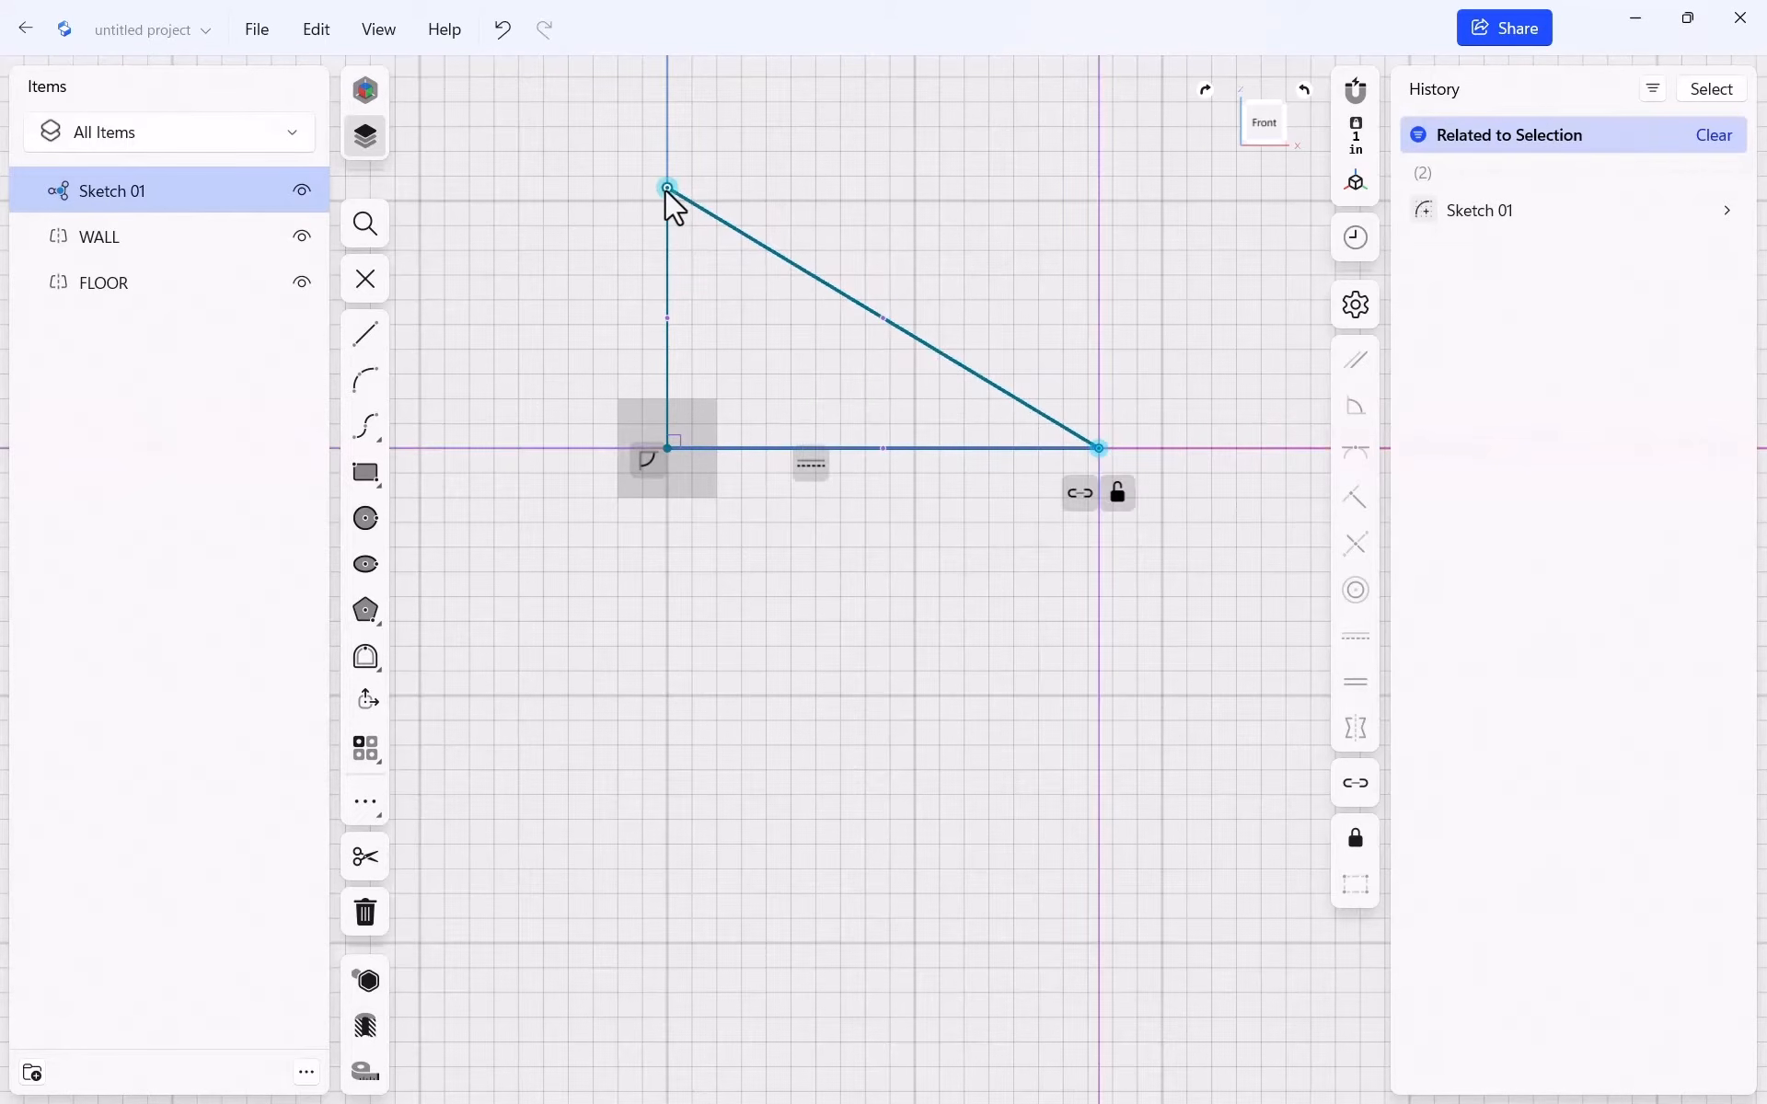
mouse_move(667, 188)
mouse_down()
mouse_move(663, 109)
mouse_move(667, 188)
mouse_up()
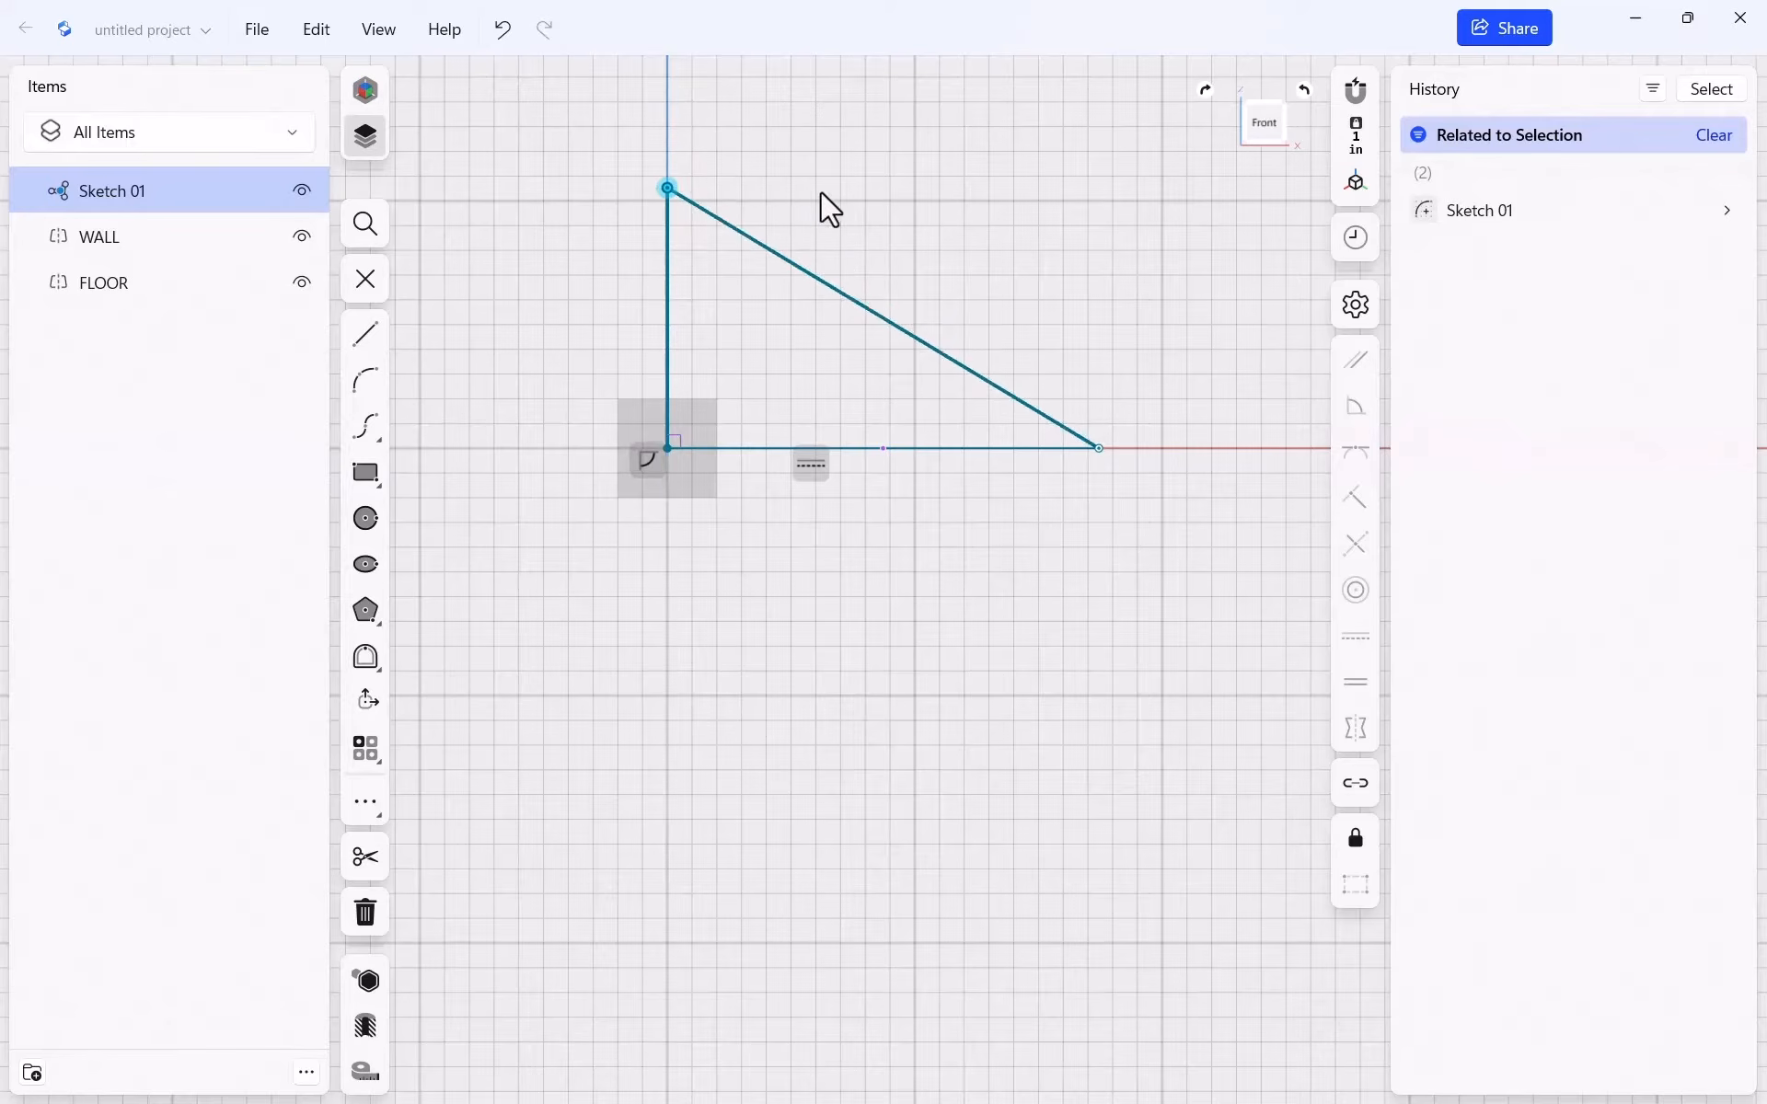
drag(820, 191, 666, 239)
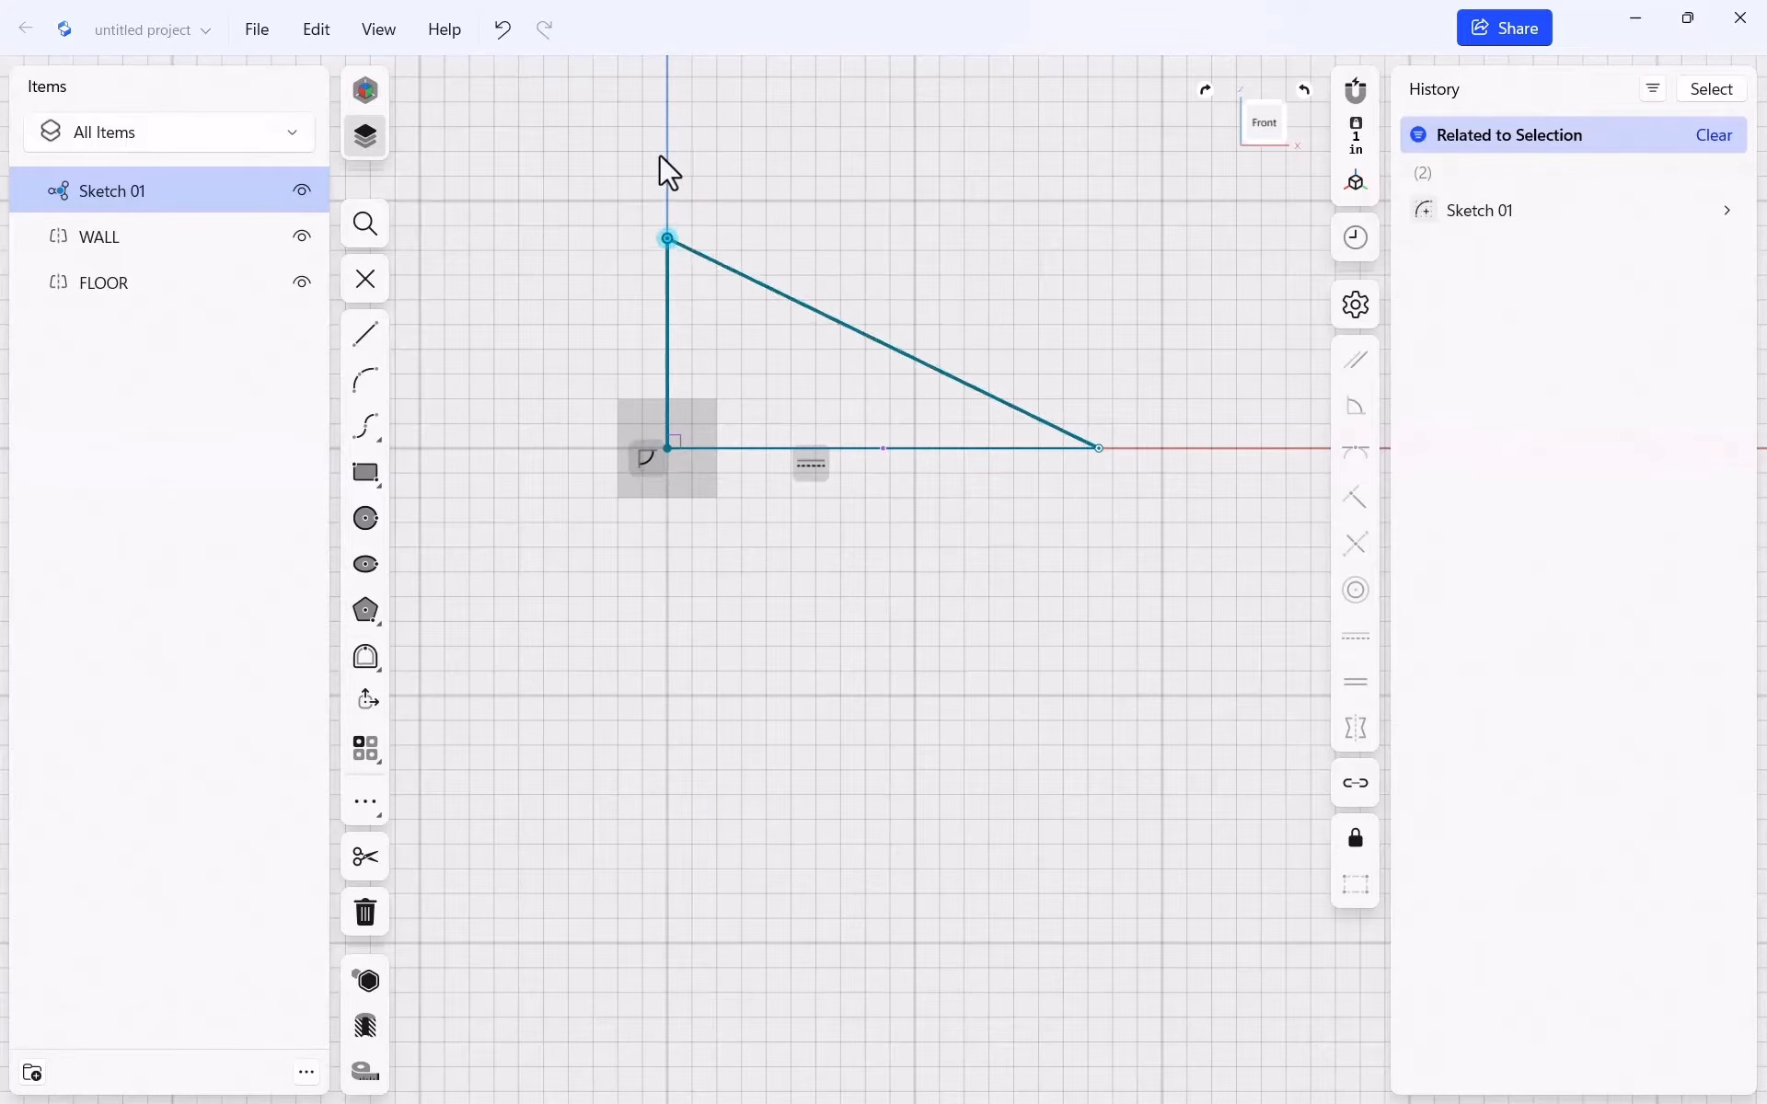
drag(659, 156, 667, 175)
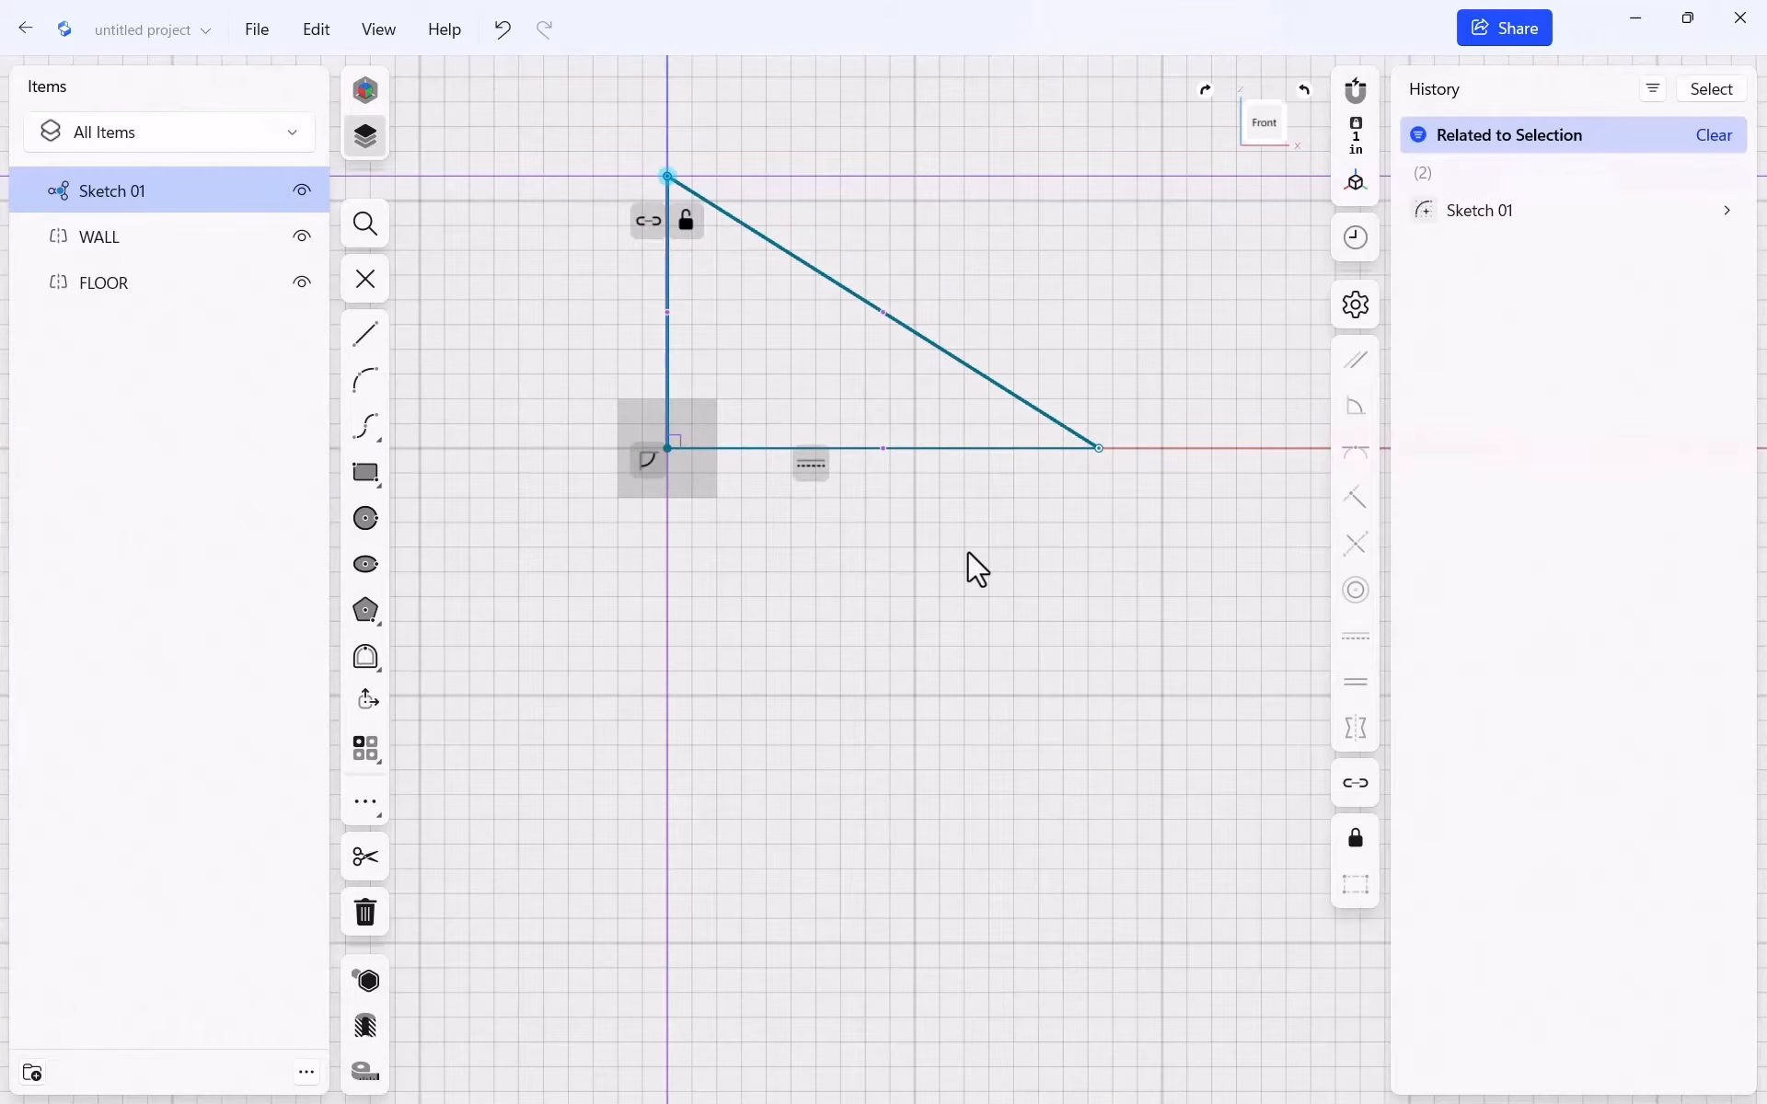
Change the vertical edge's length from 11" to 120"
click(665, 270)
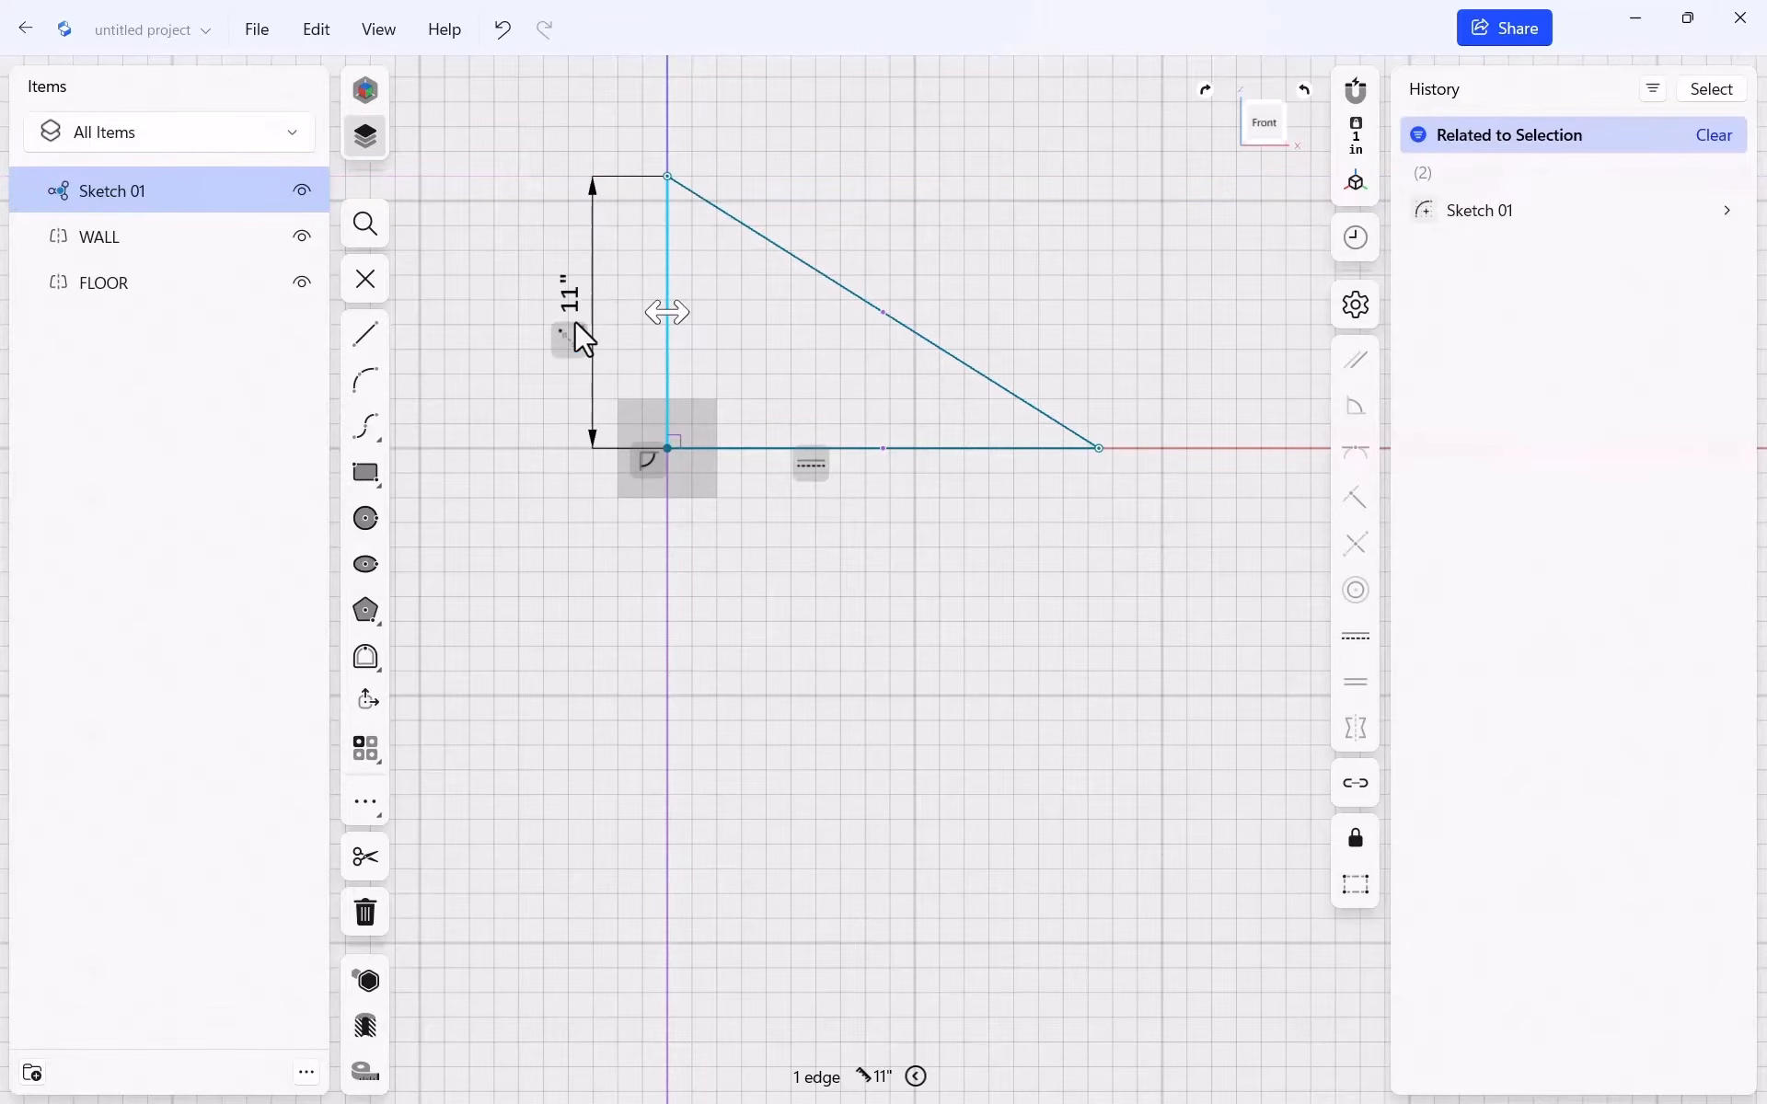
key(Escape)
click(662, 285)
click(567, 297)
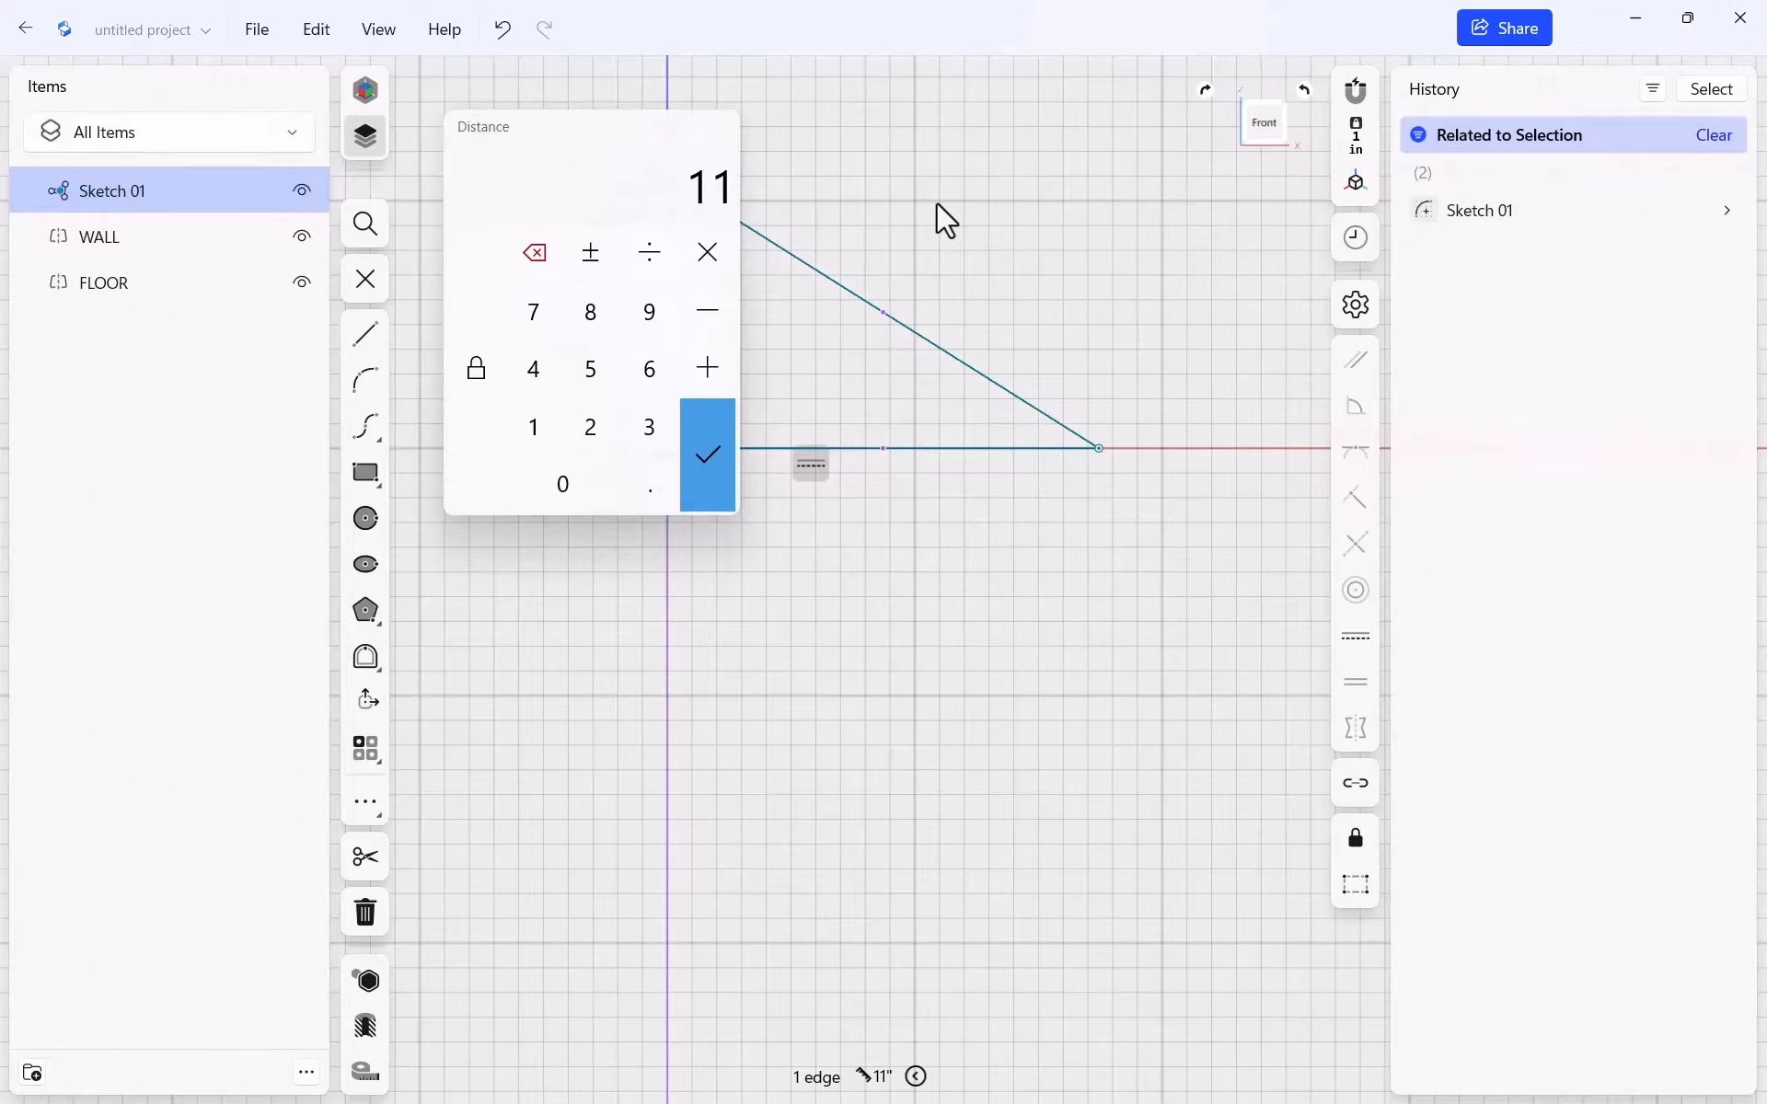
click(533, 427)
click(591, 426)
click(563, 484)
click(726, 472)
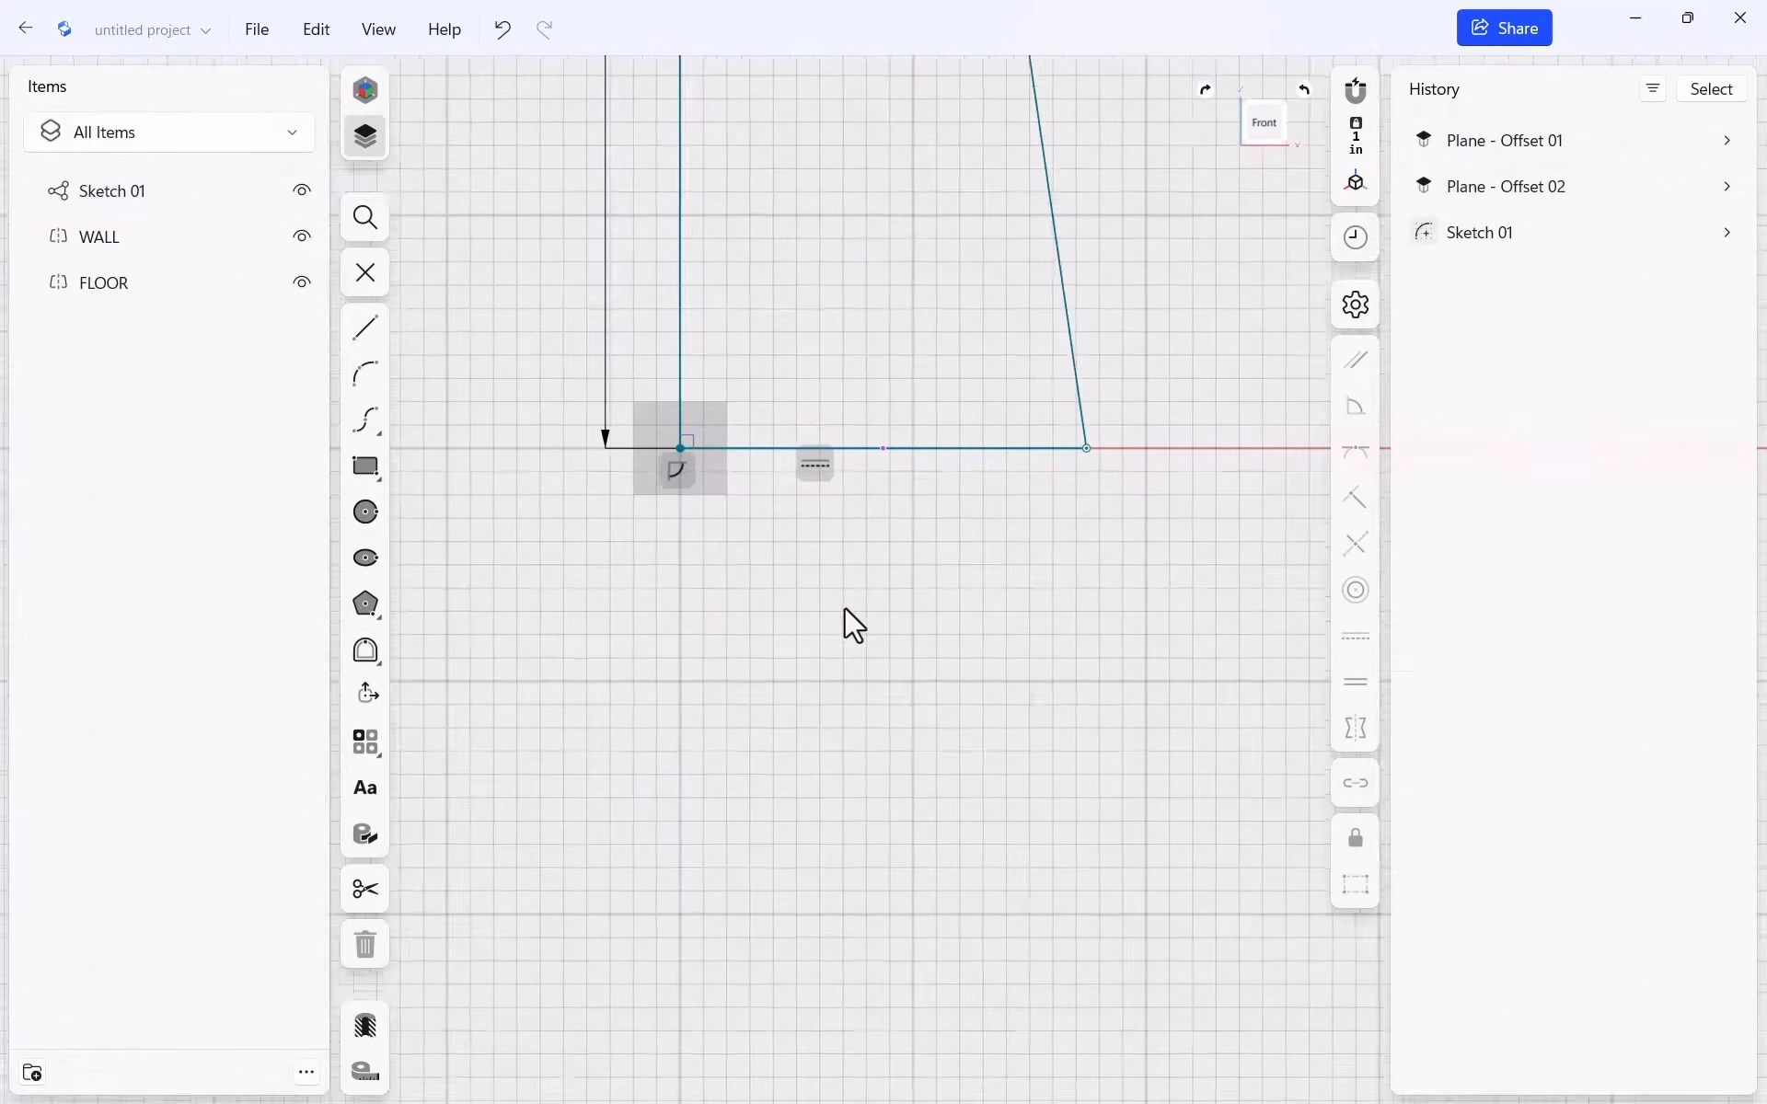
Check the sketch straight-on with some zooming, then return to the 3D view
click(1261, 124)
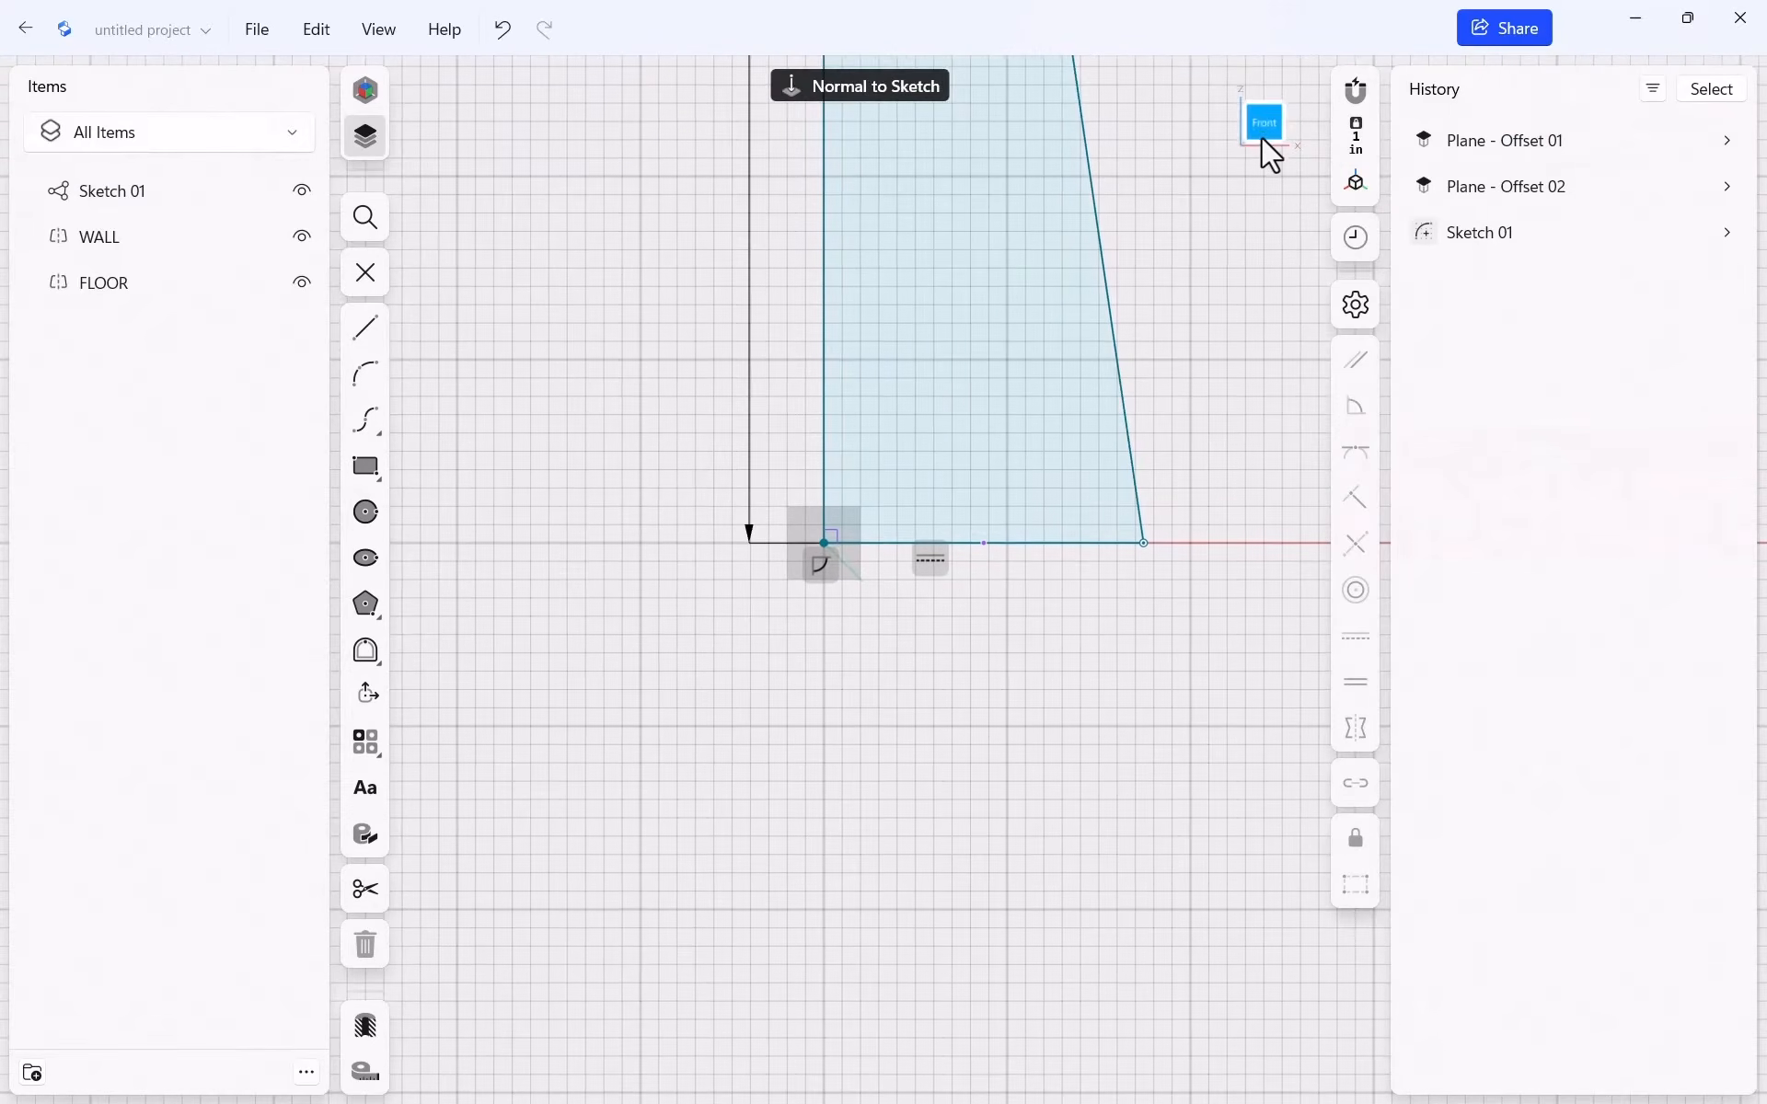
scroll(876, 538, up, 3)
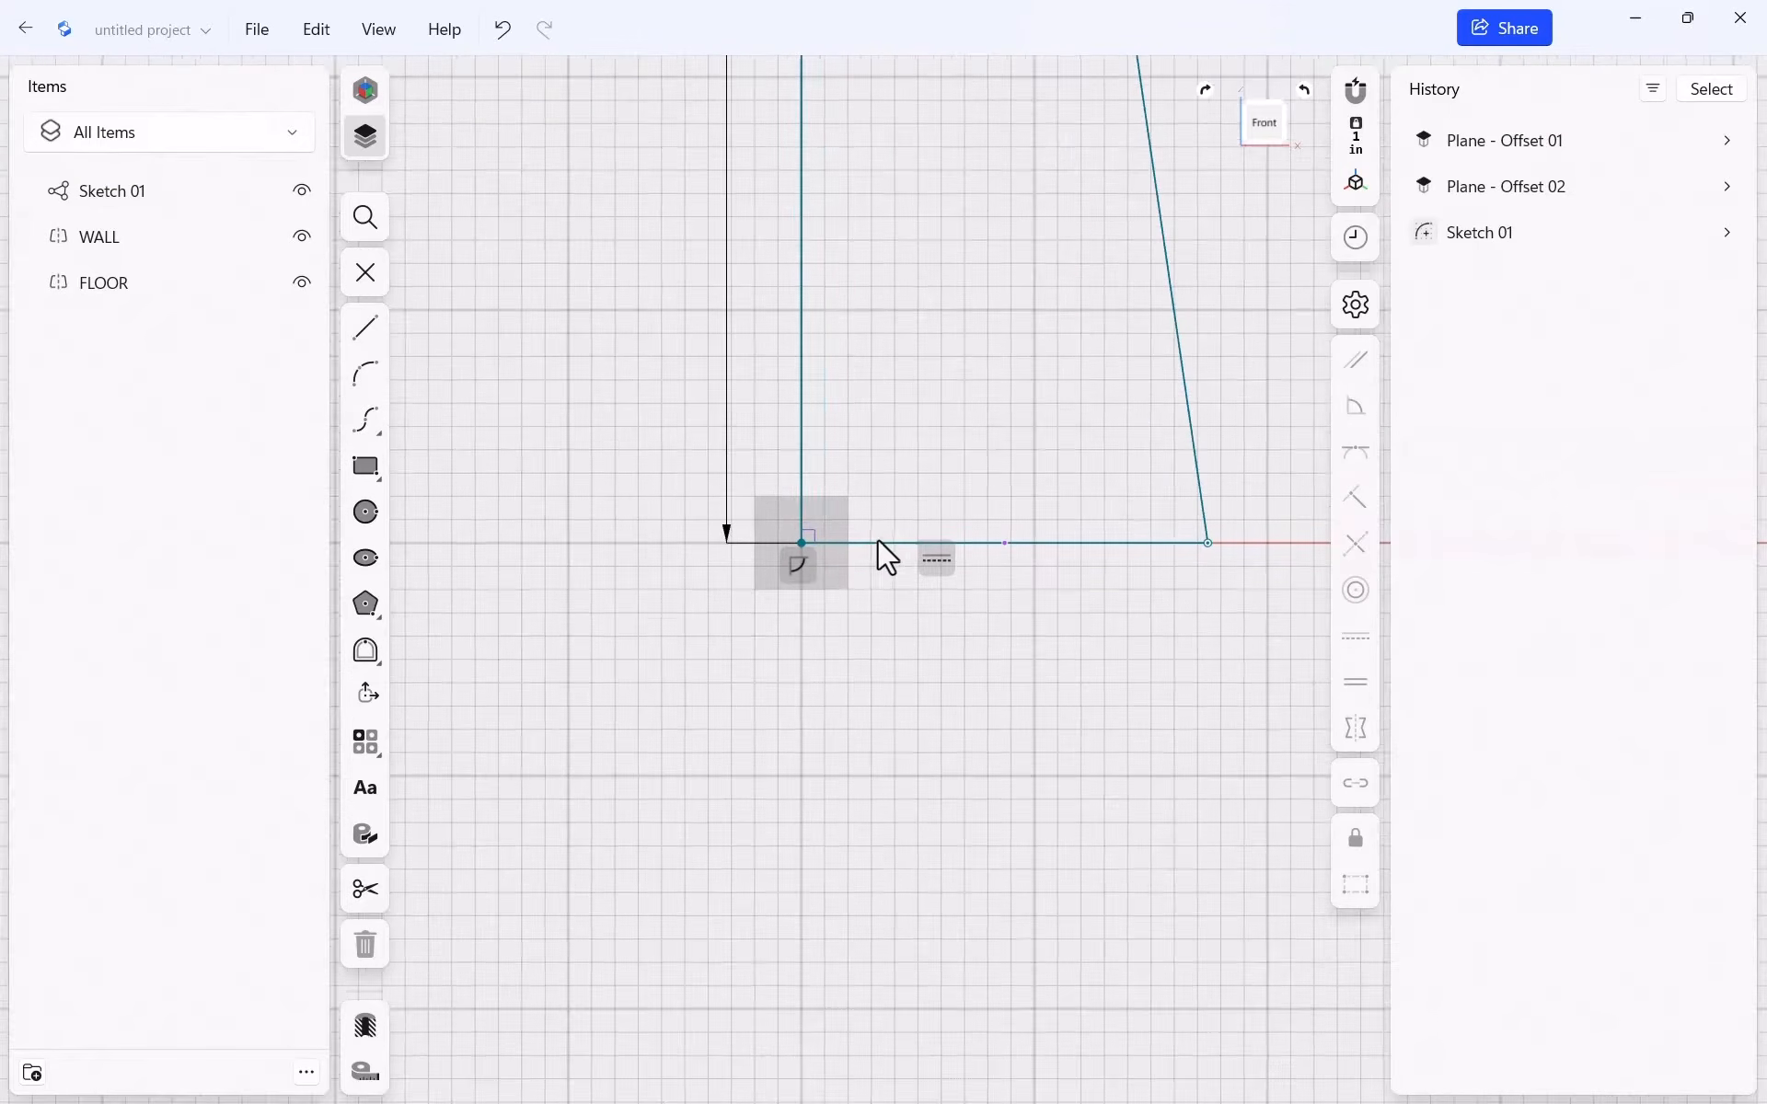
scroll(736, 608, down, 5)
scroll(709, 614, down, 8)
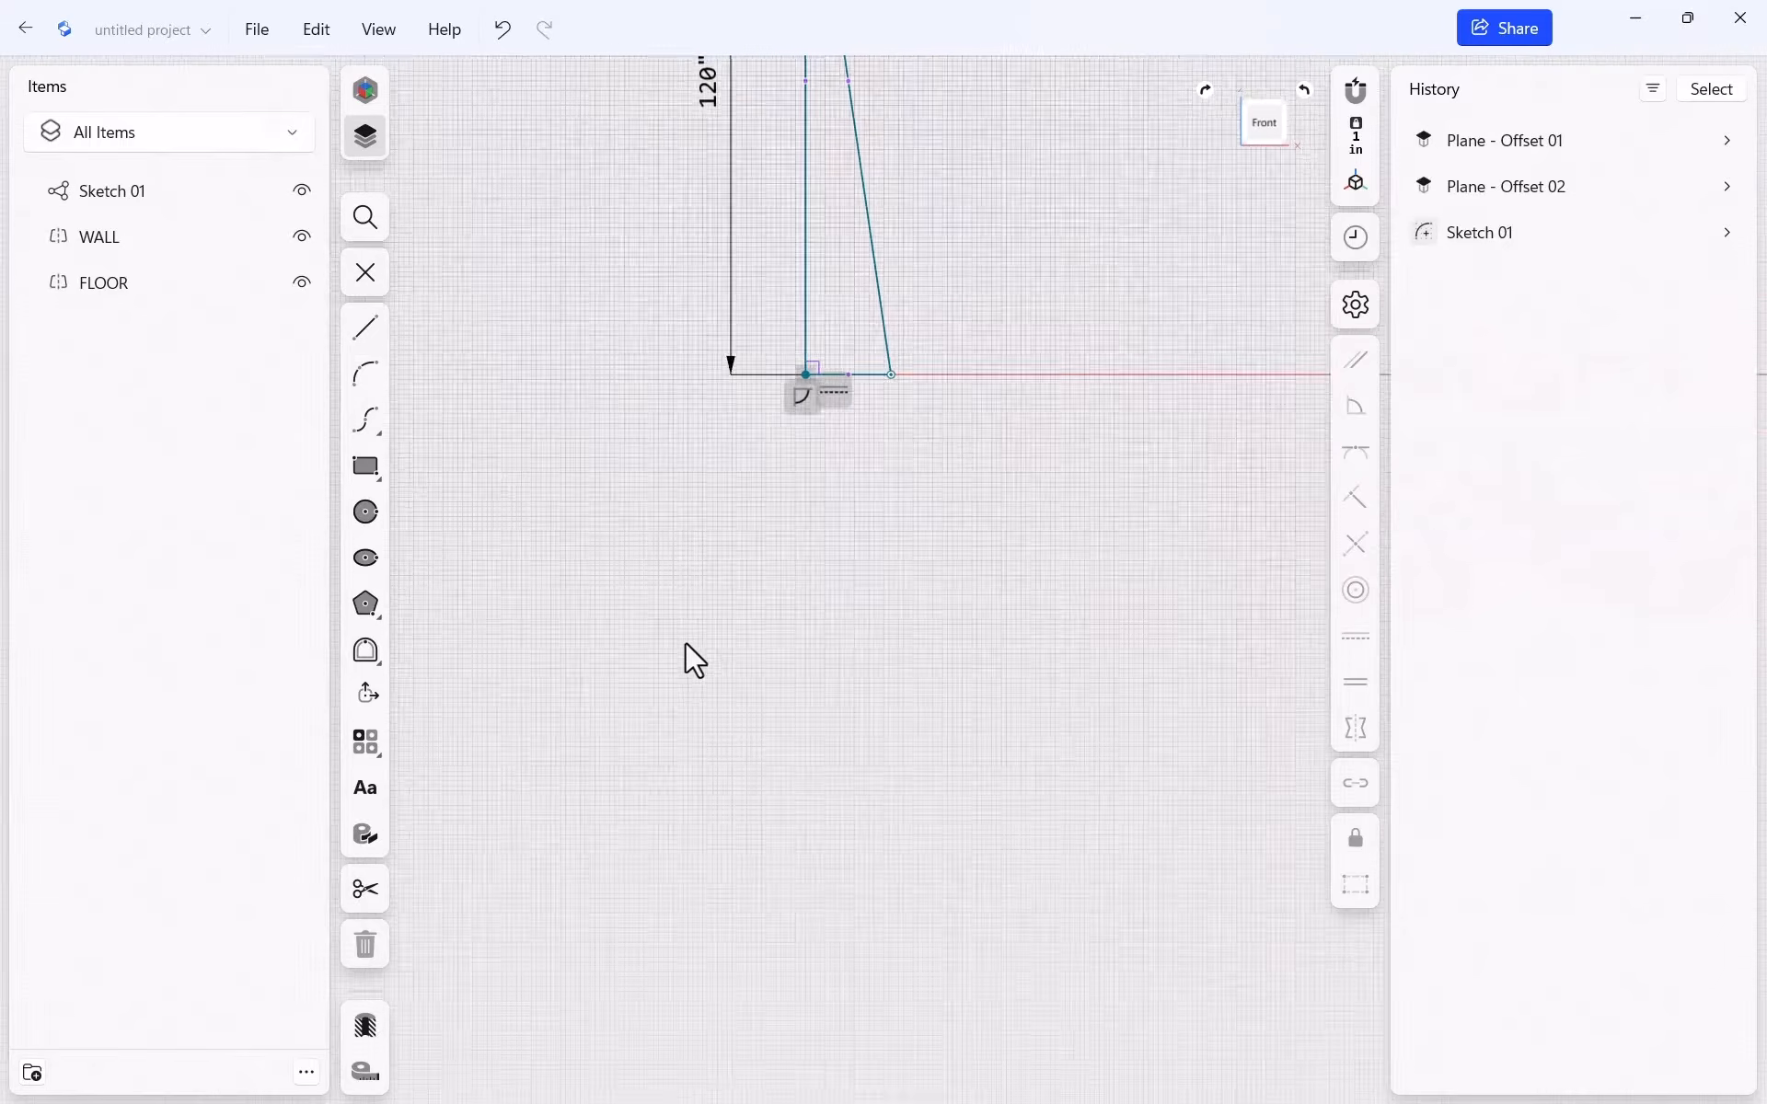
scroll(981, 192, down, 5)
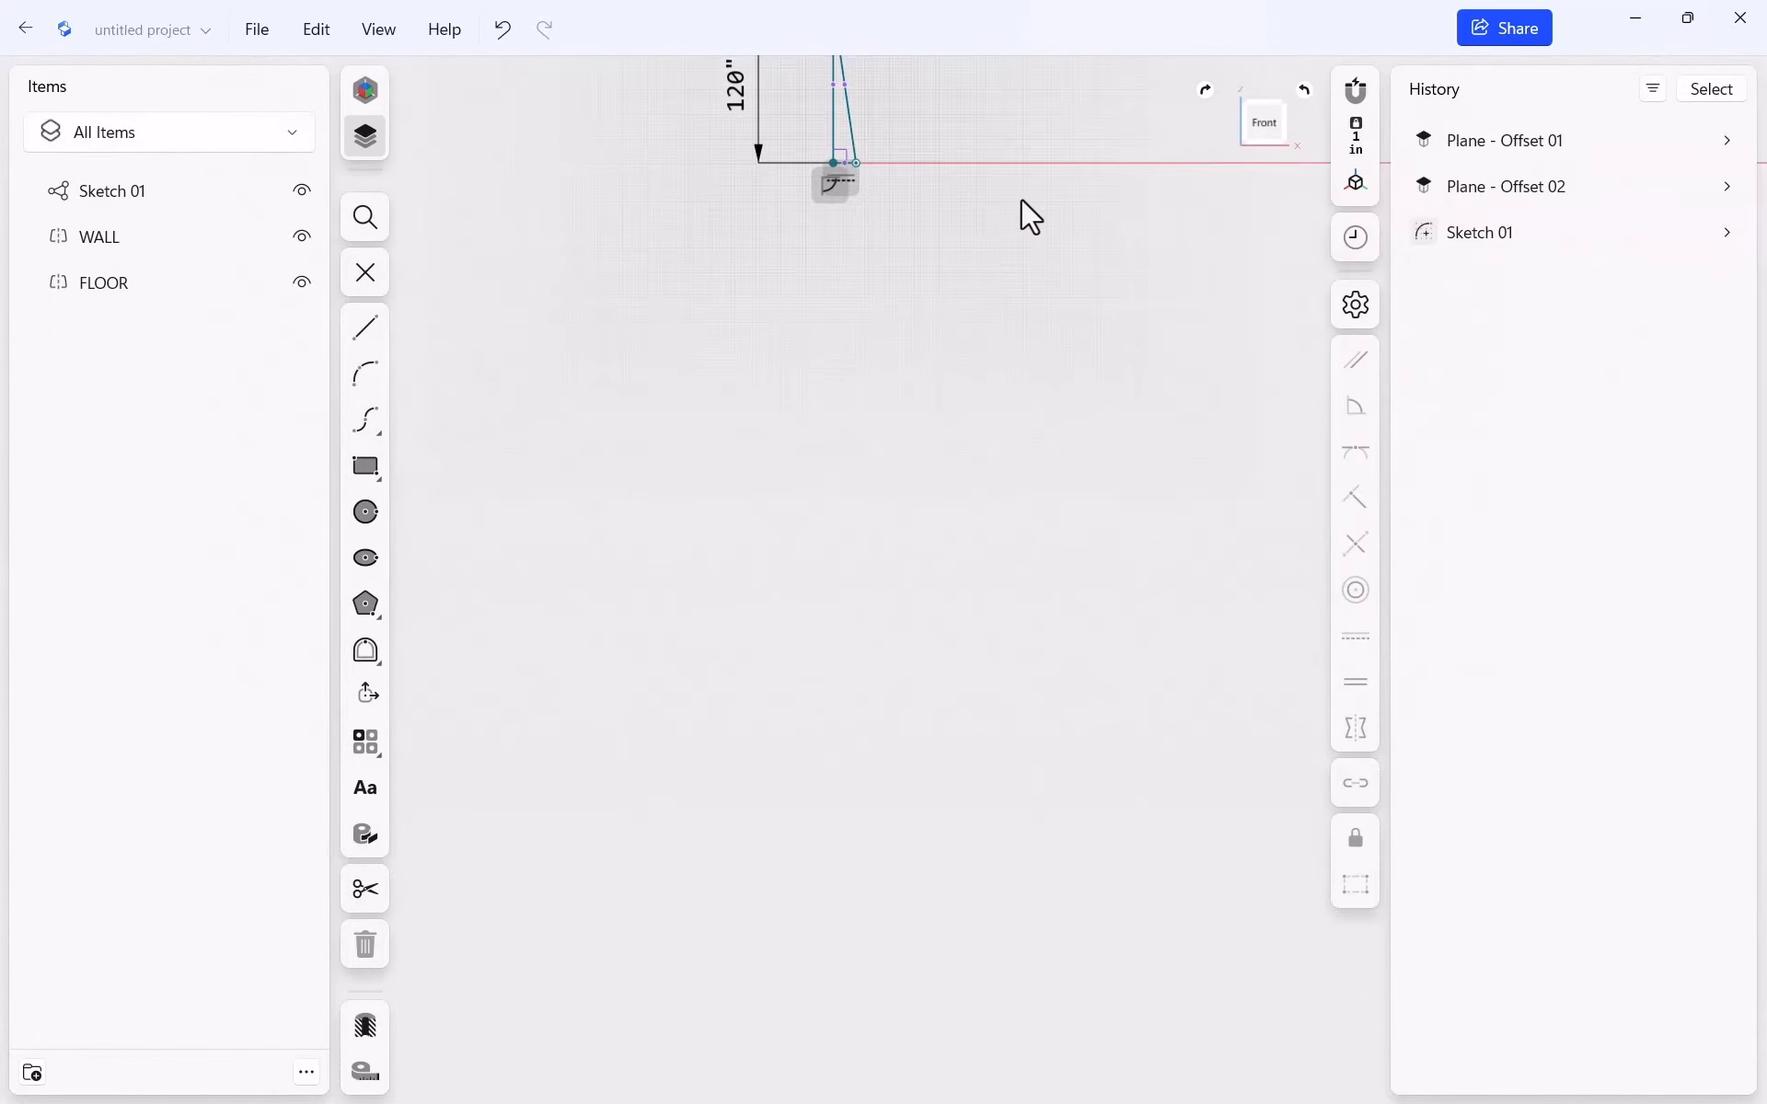
click(1267, 121)
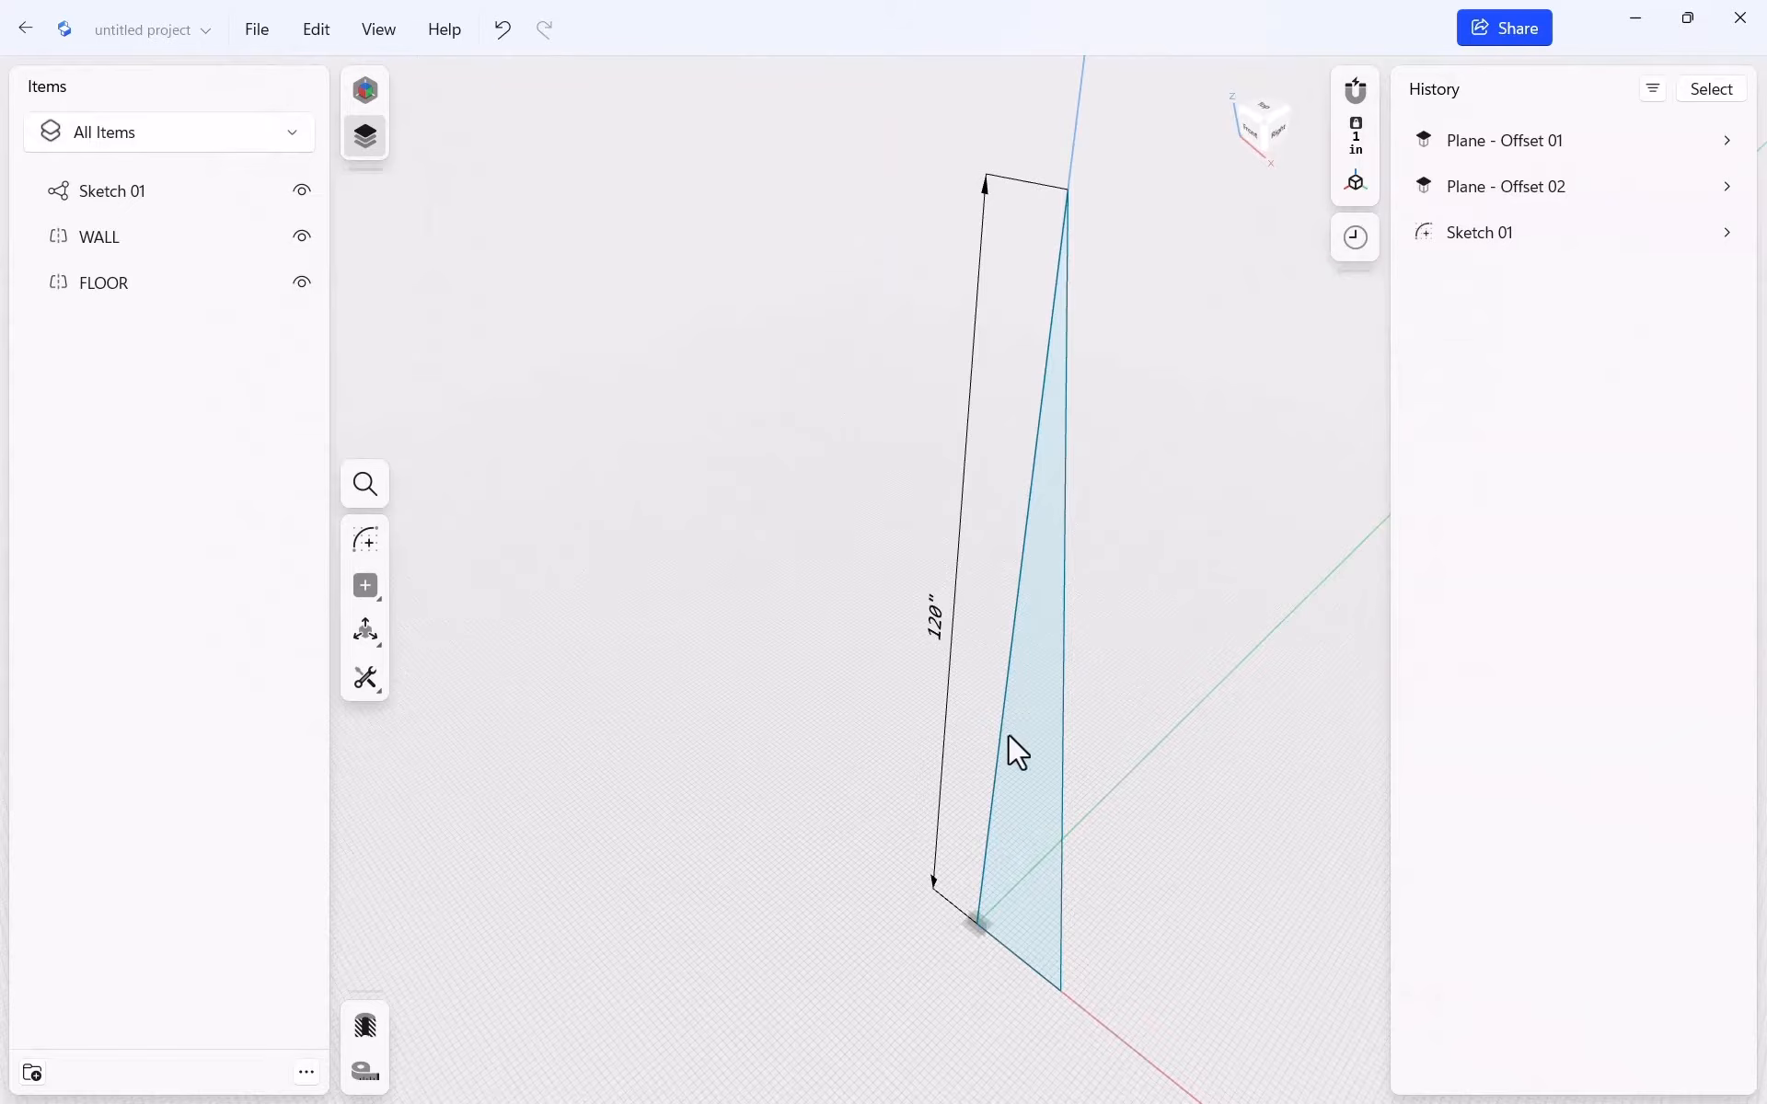
Reopen Sketch 01, face it straight on, and drag the base's right endpoint outward
click(1058, 989)
drag(1265, 1097, 1231, 1030)
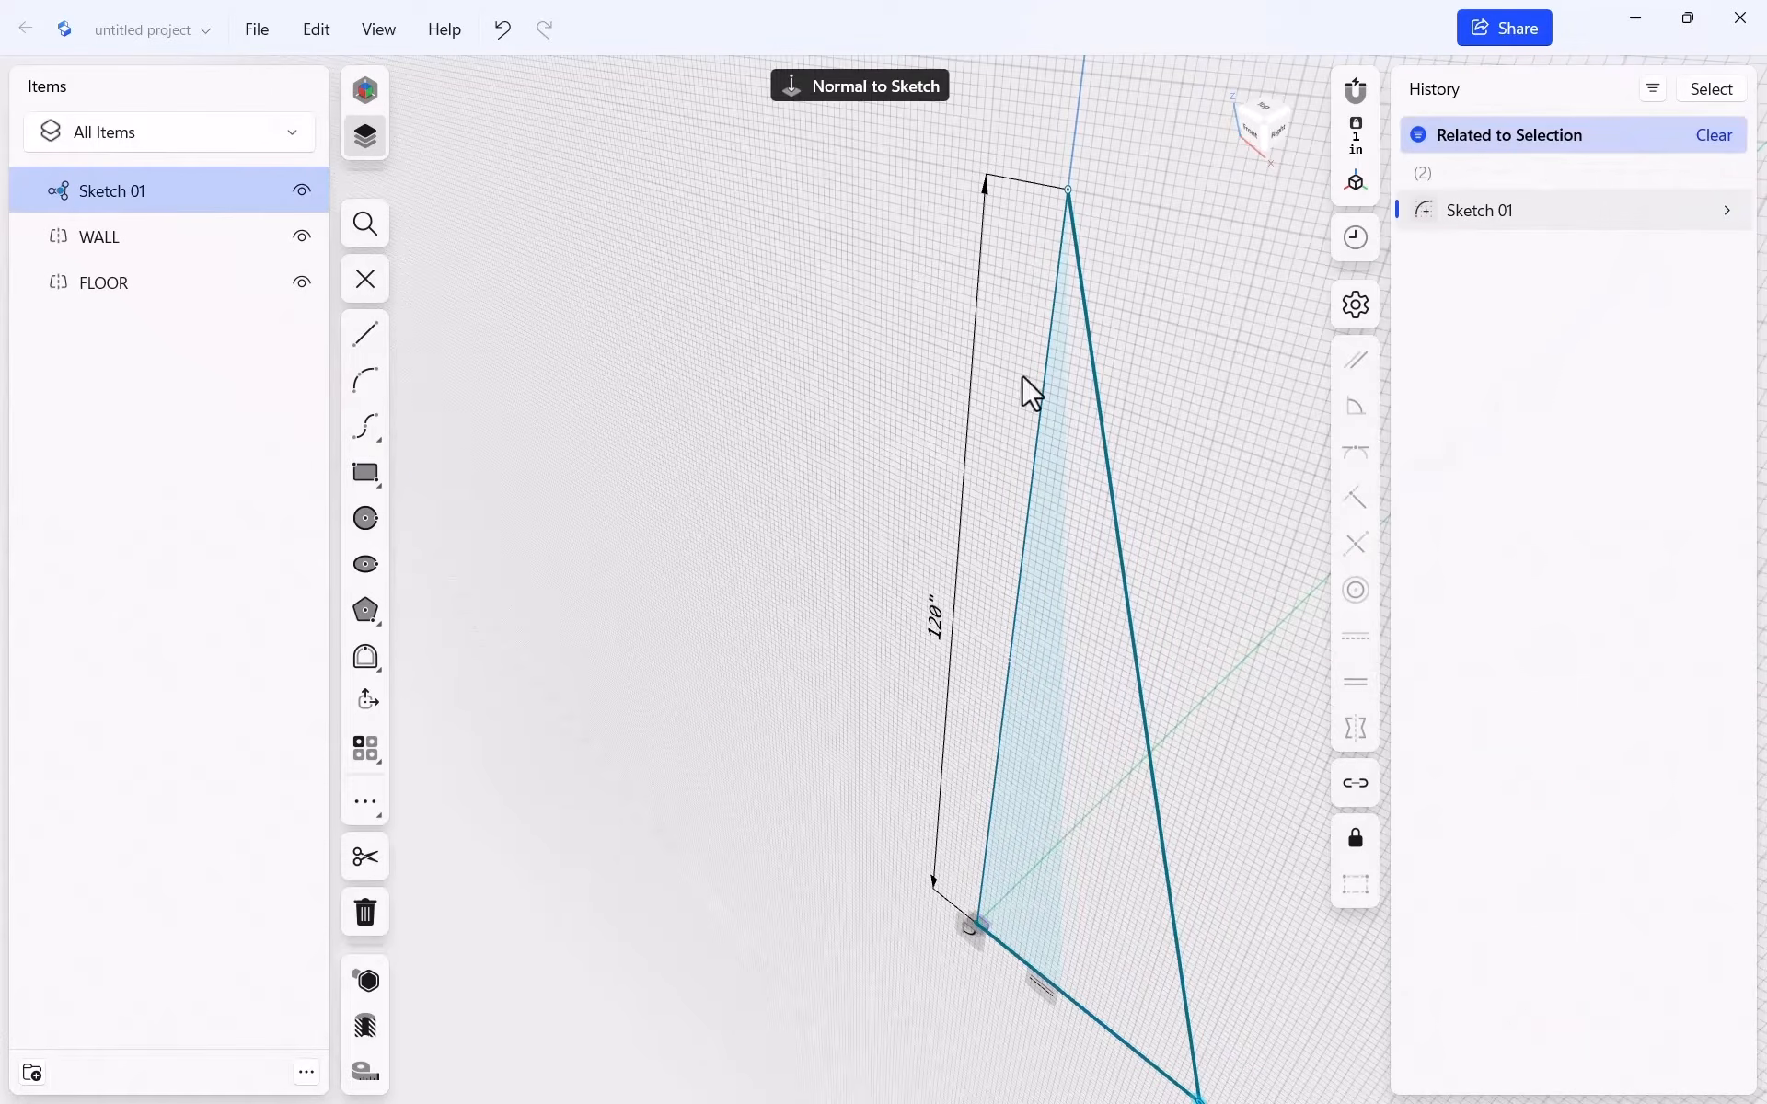
click(855, 85)
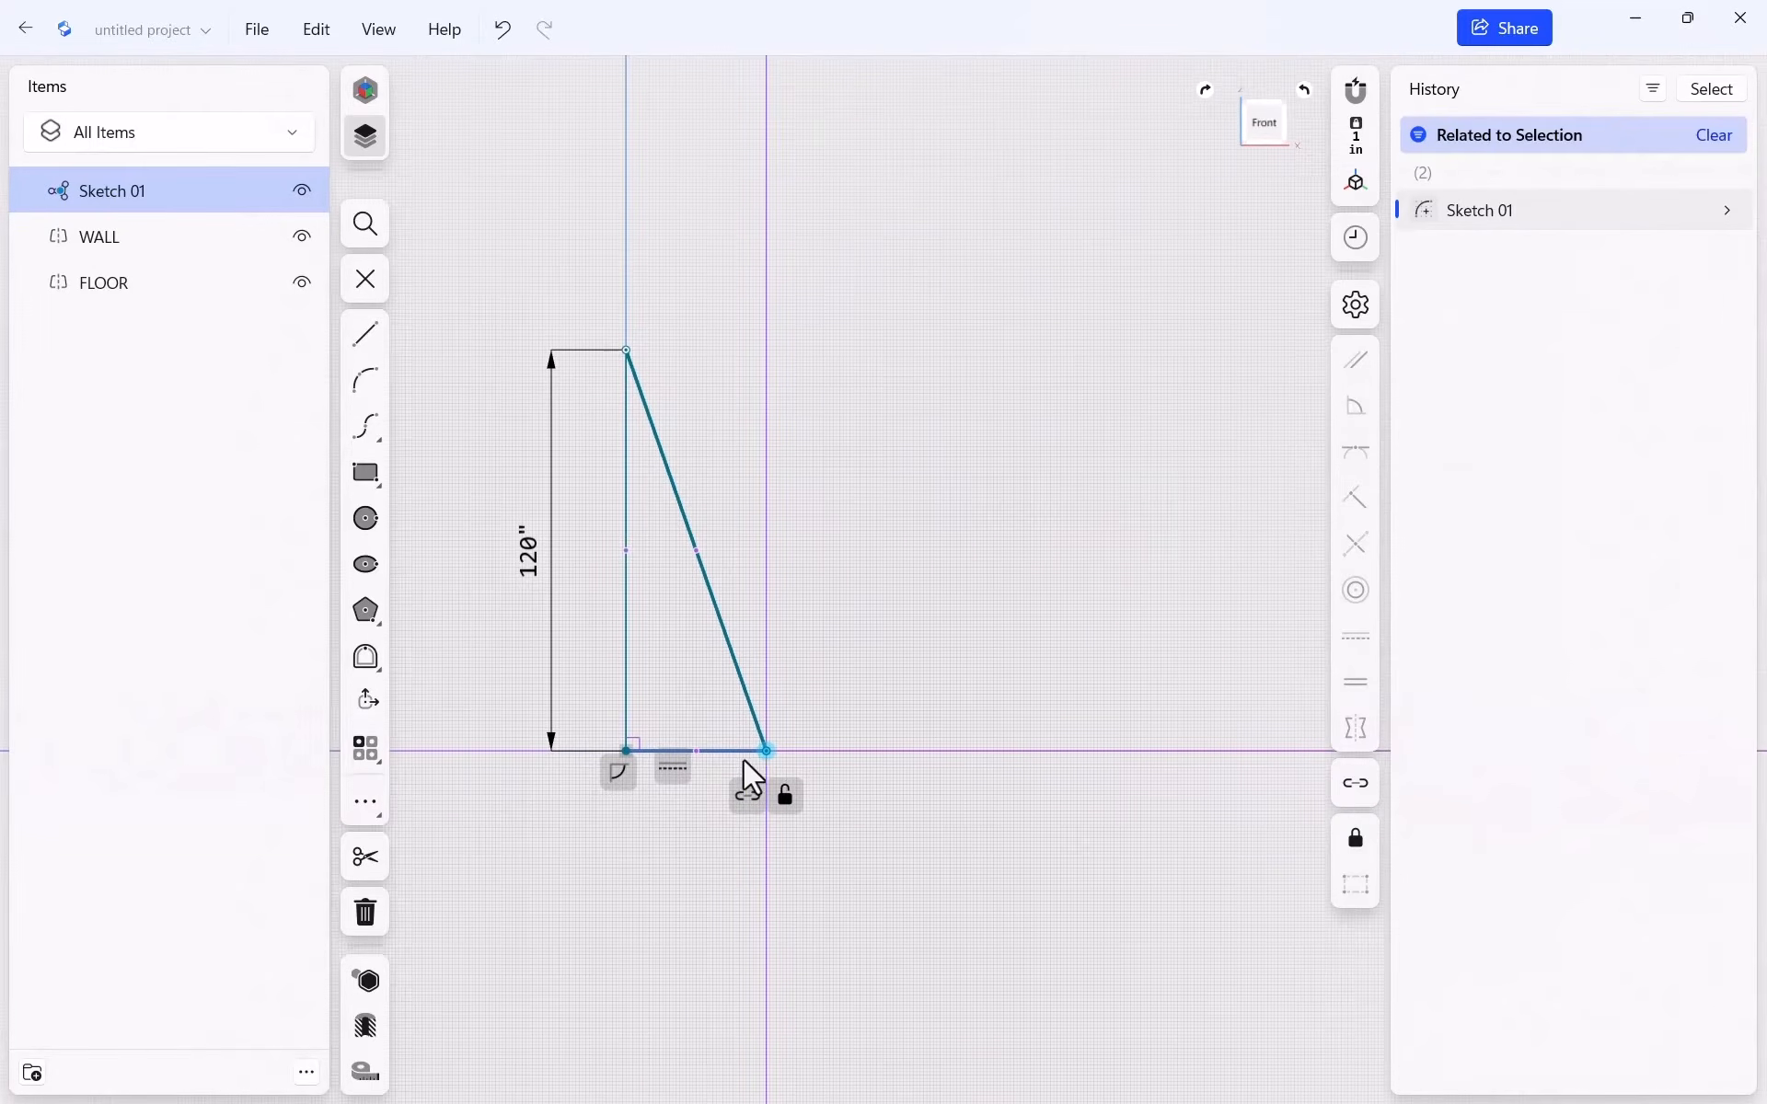
drag(772, 750, 1184, 766)
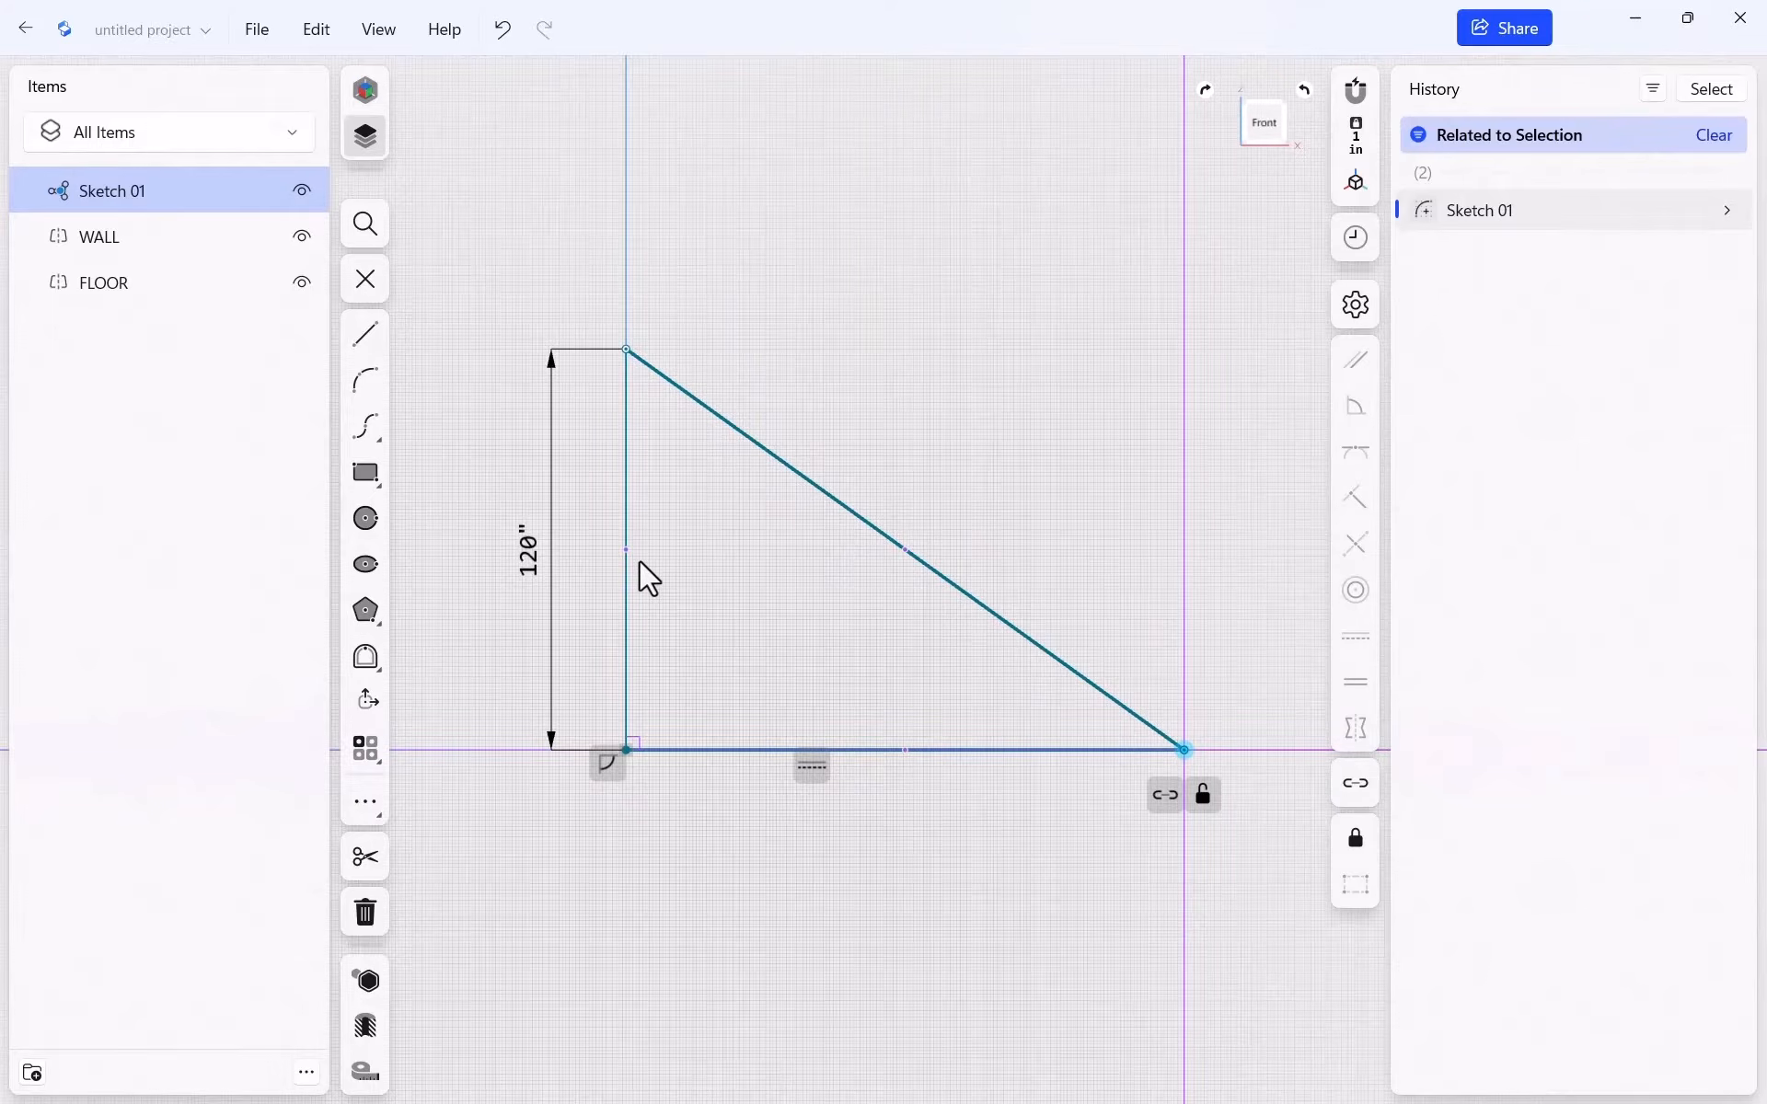
Set the triangle's height to the expression 104.625+3+1.5+16+.75, giving 125.875"
click(532, 555)
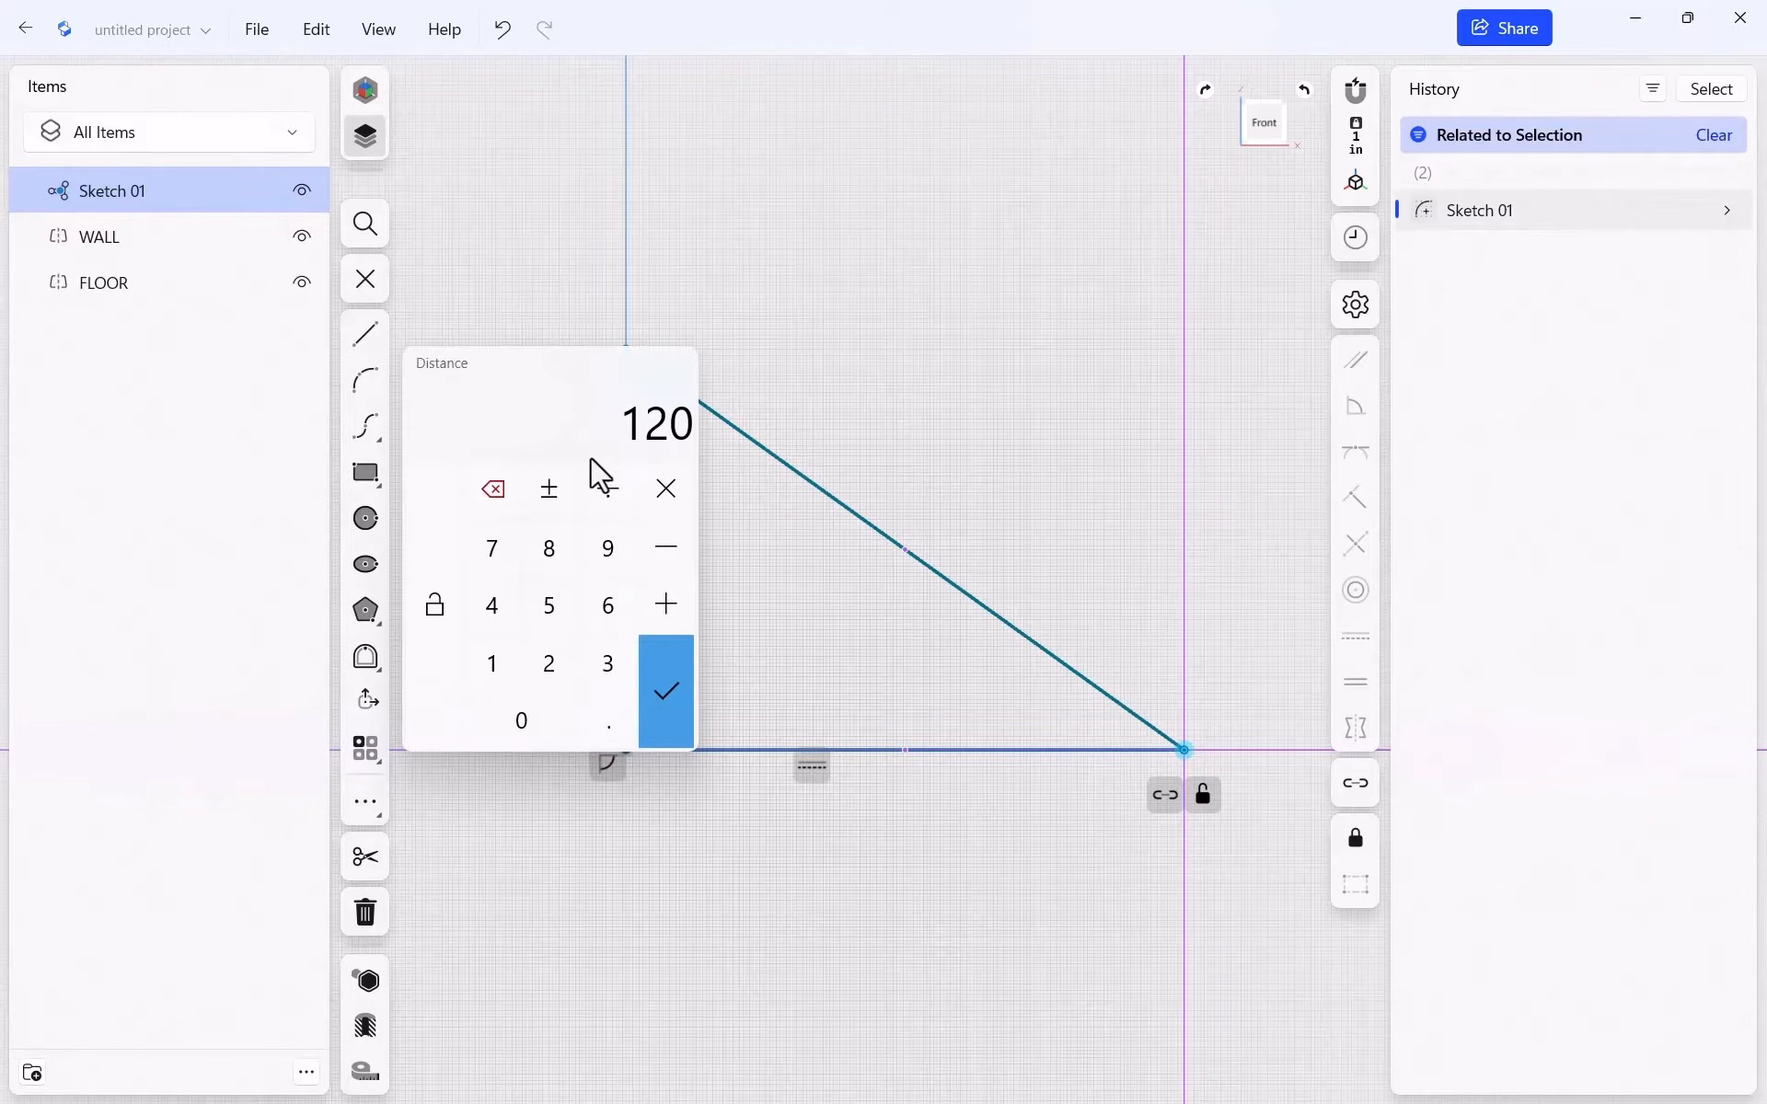
click(782, 379)
mouse_move(544, 545)
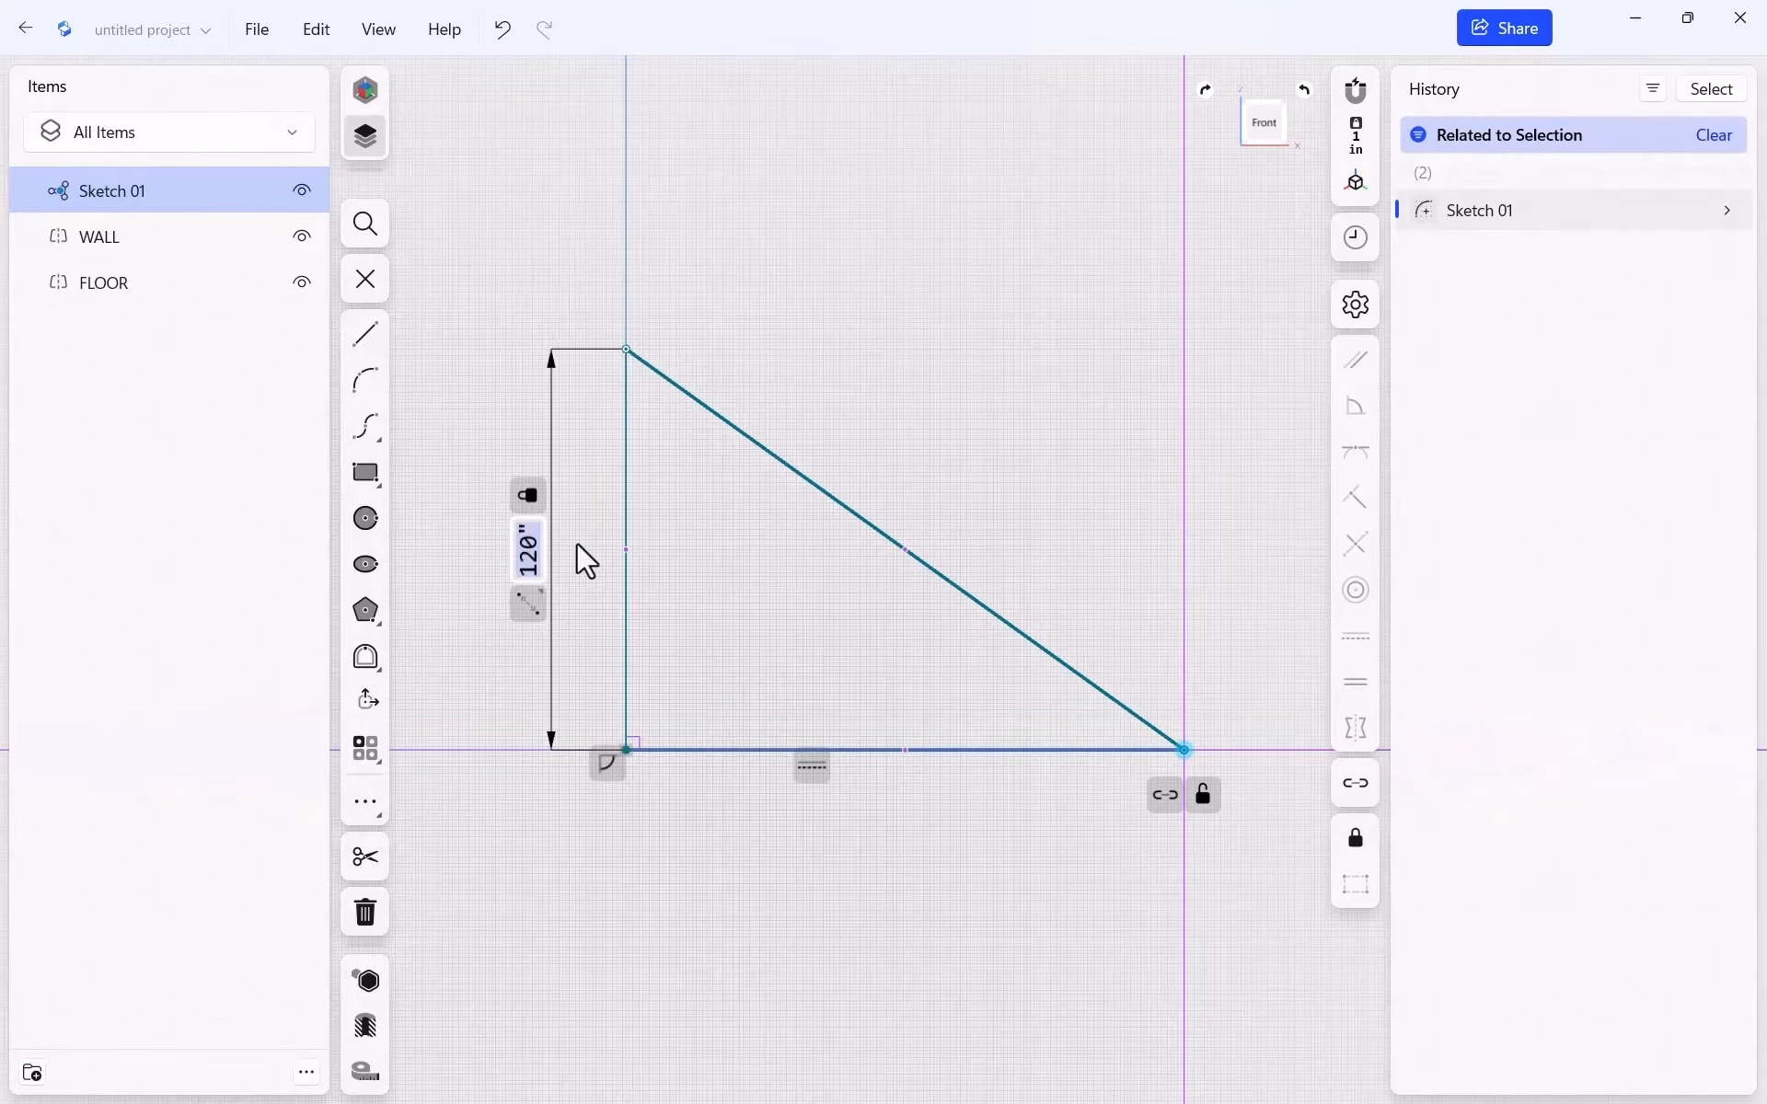
text(104)
text(.635)
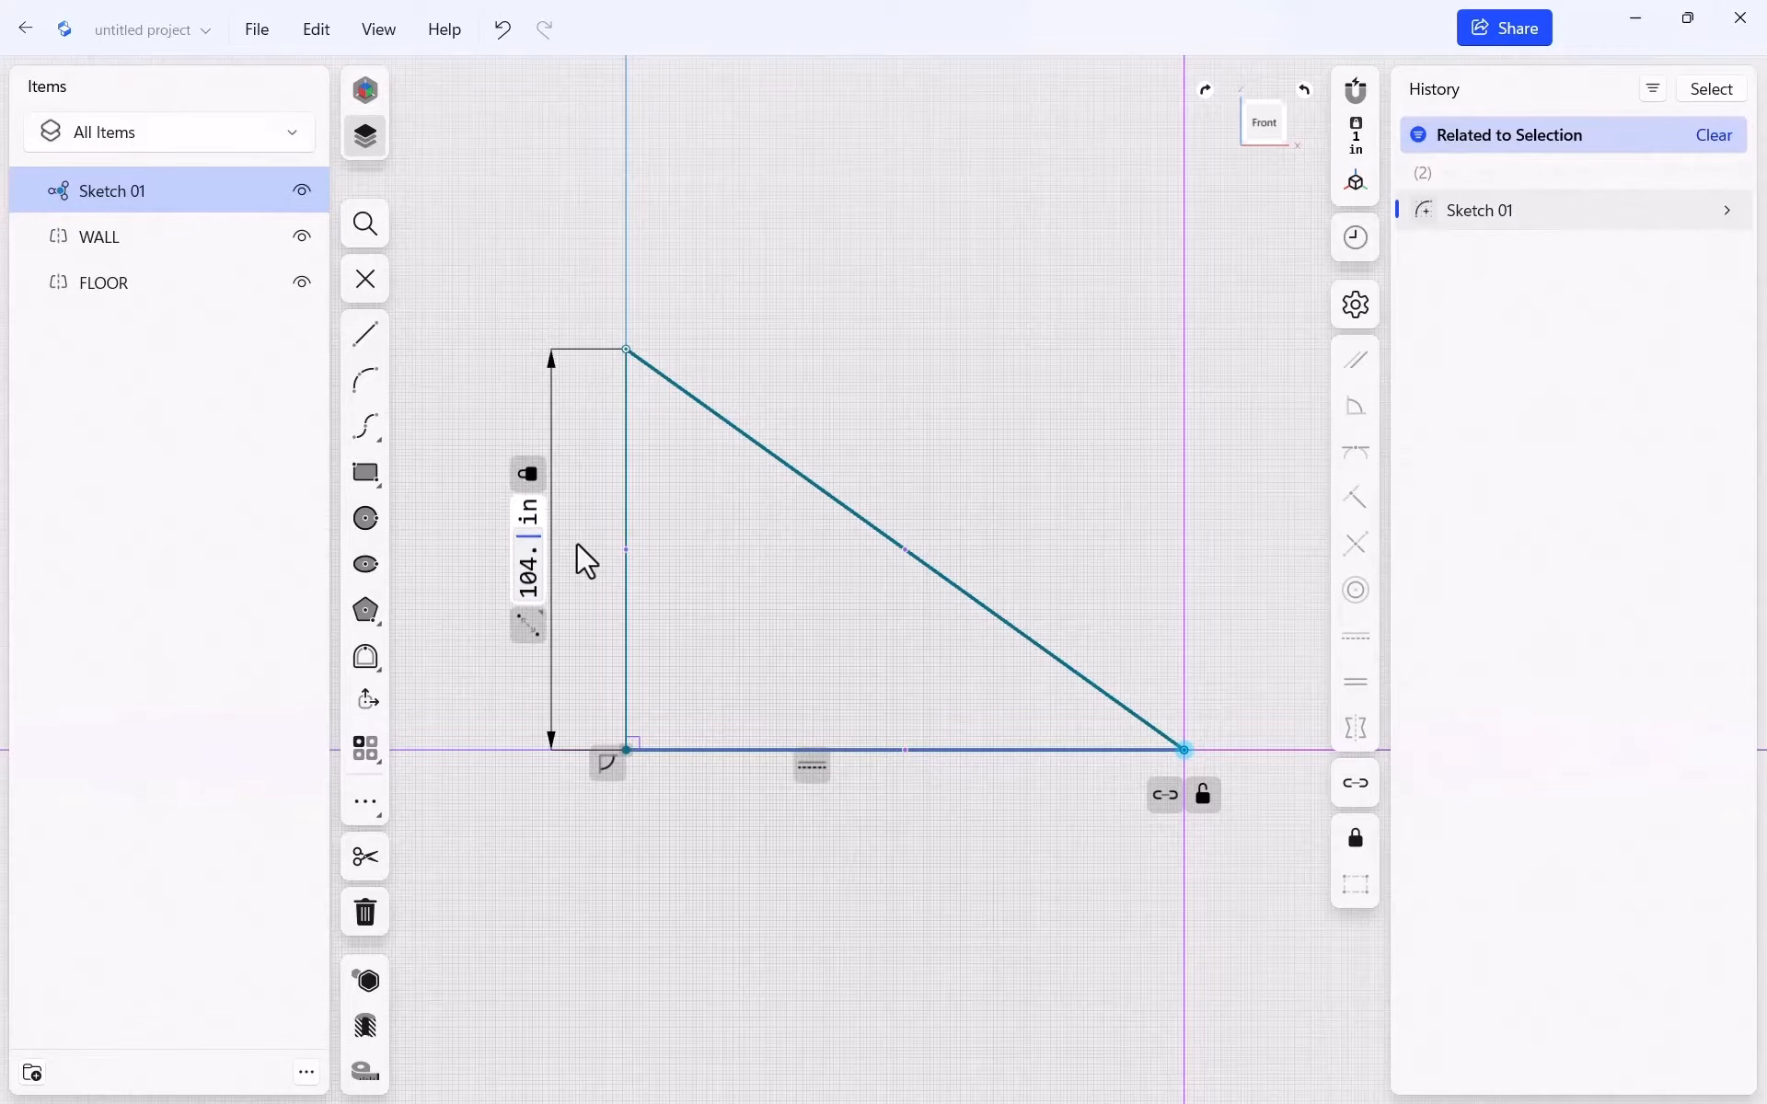
key(BackSpace)
key(BackSpace)
key(BackSpace)
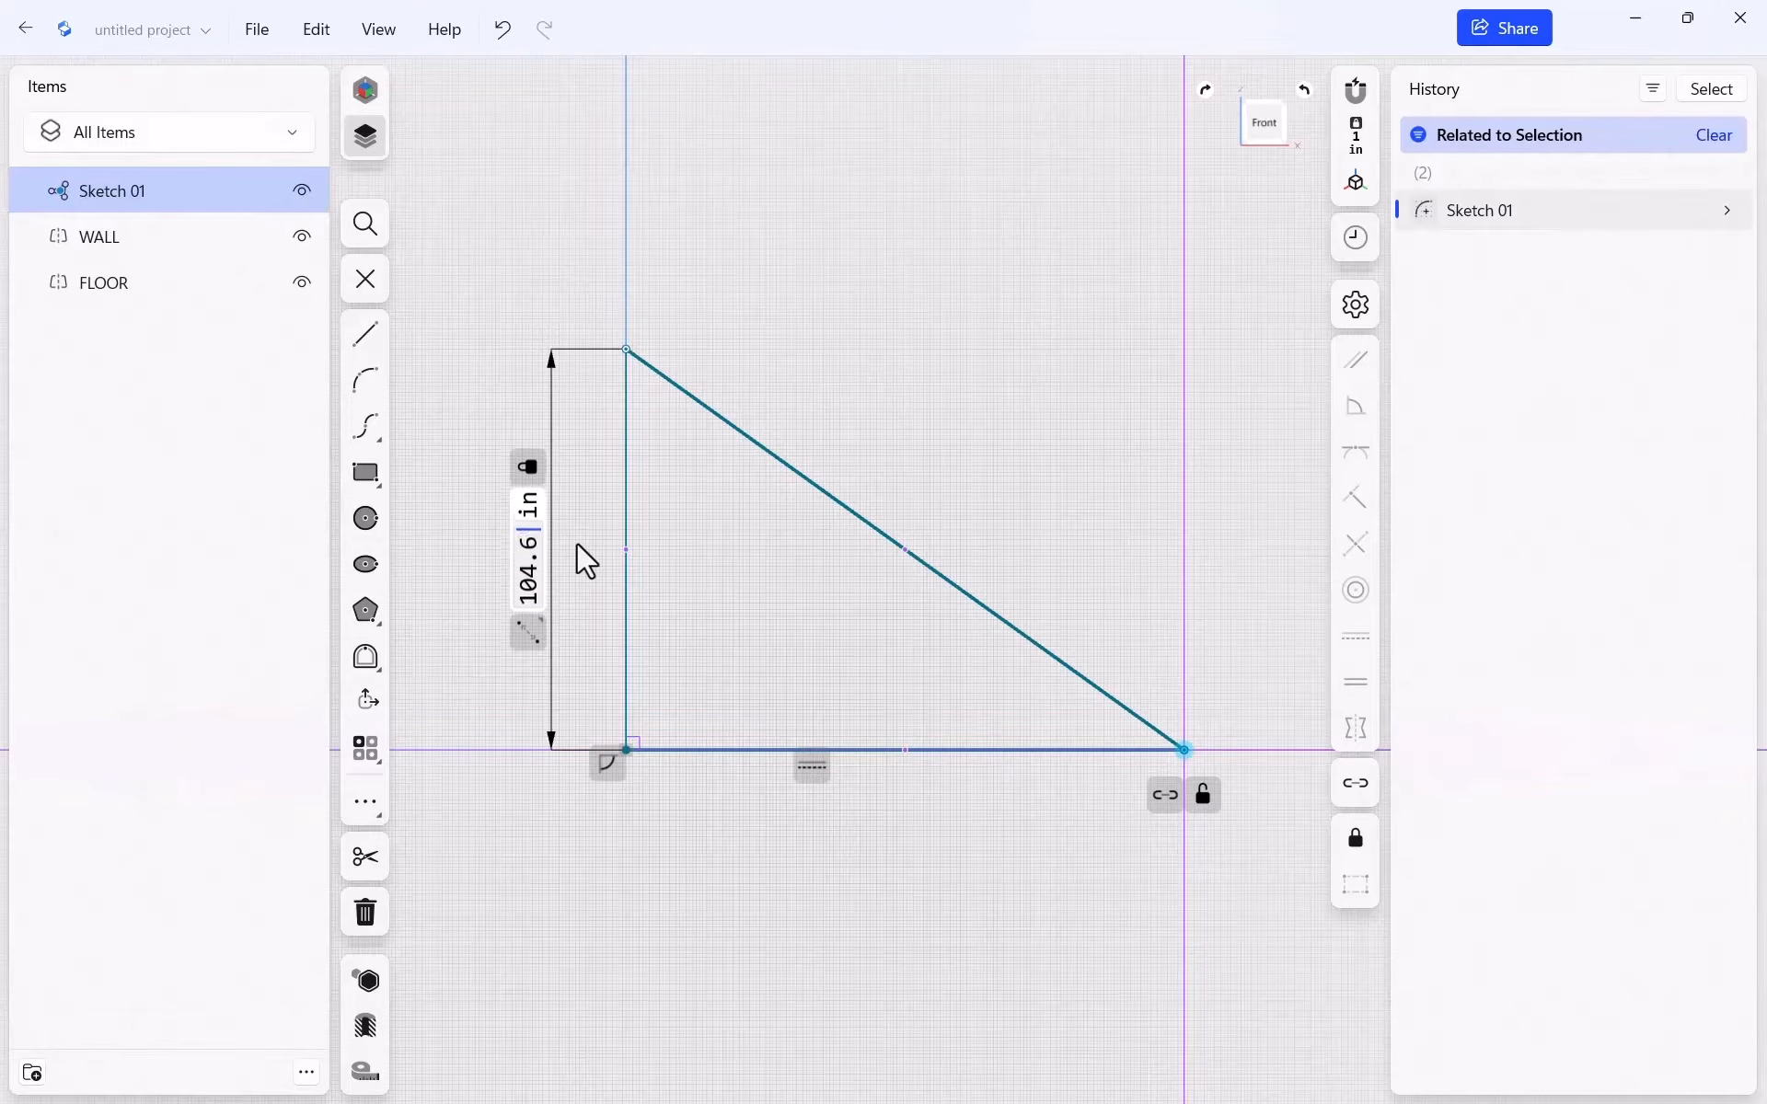
text(625)
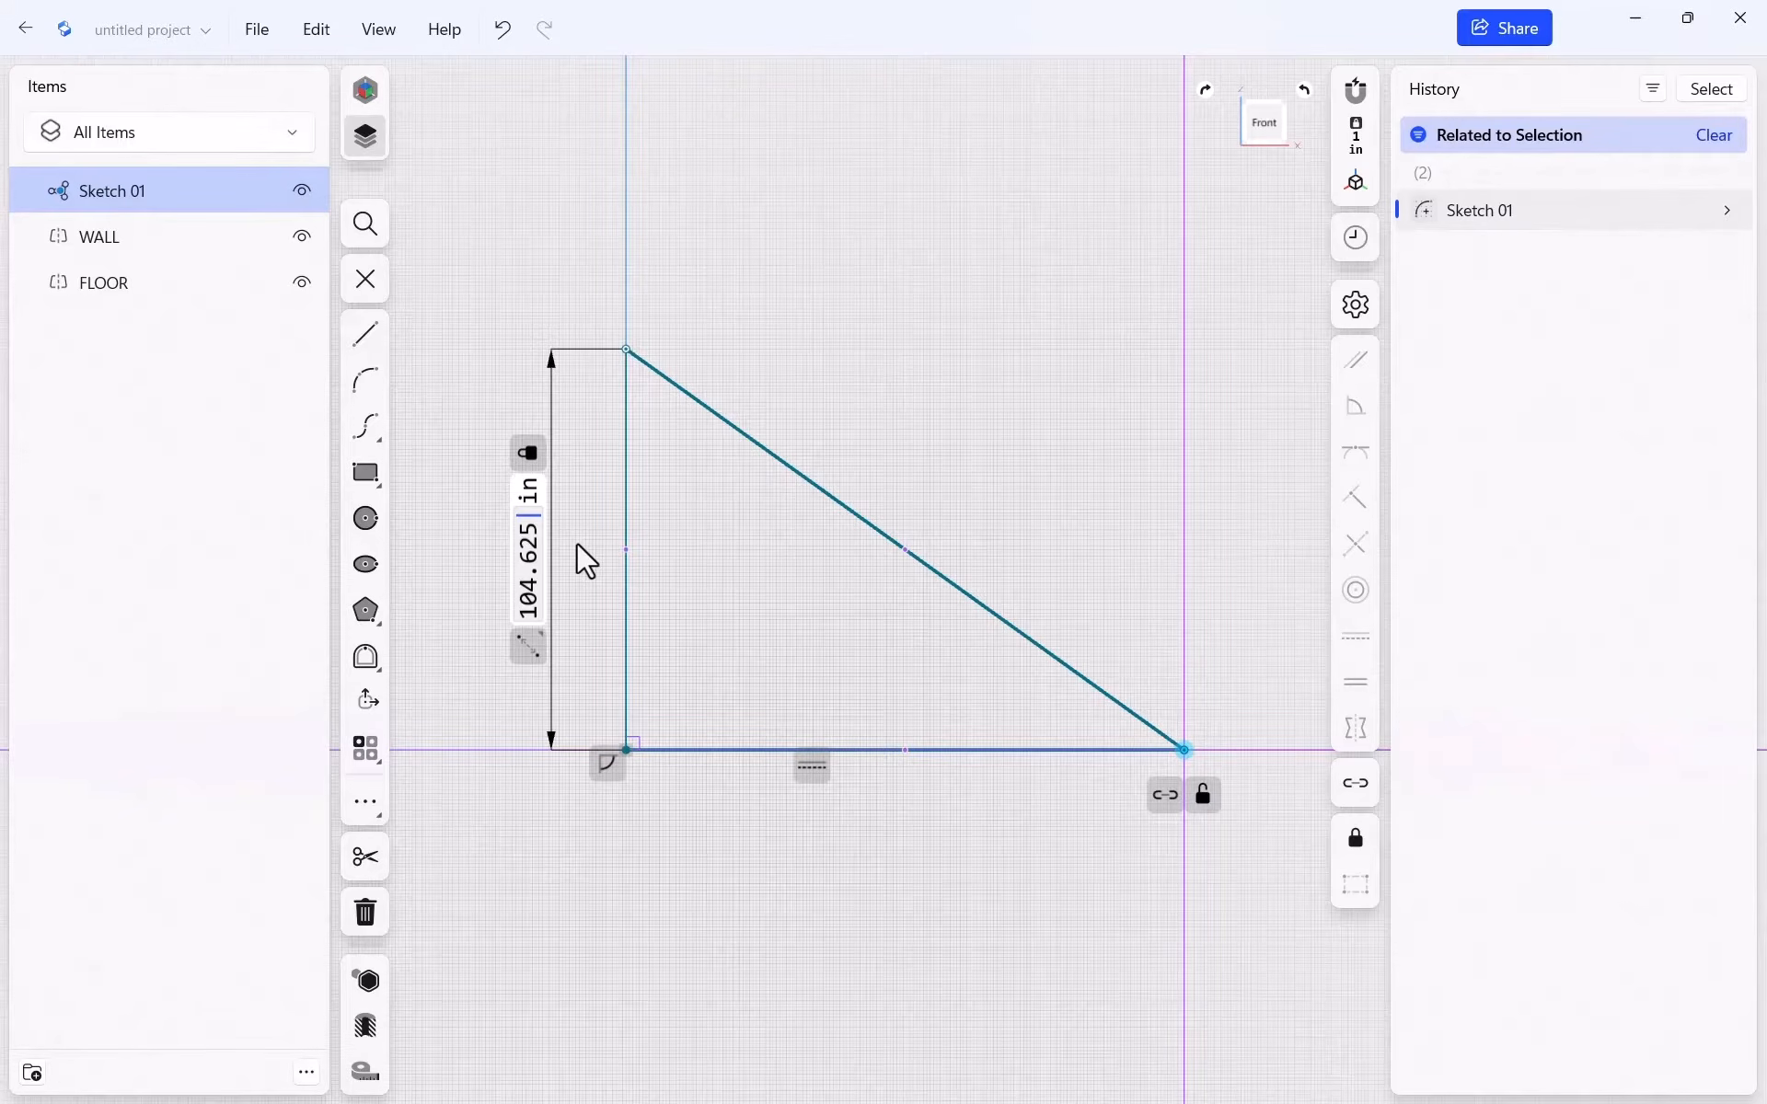
text(+3)
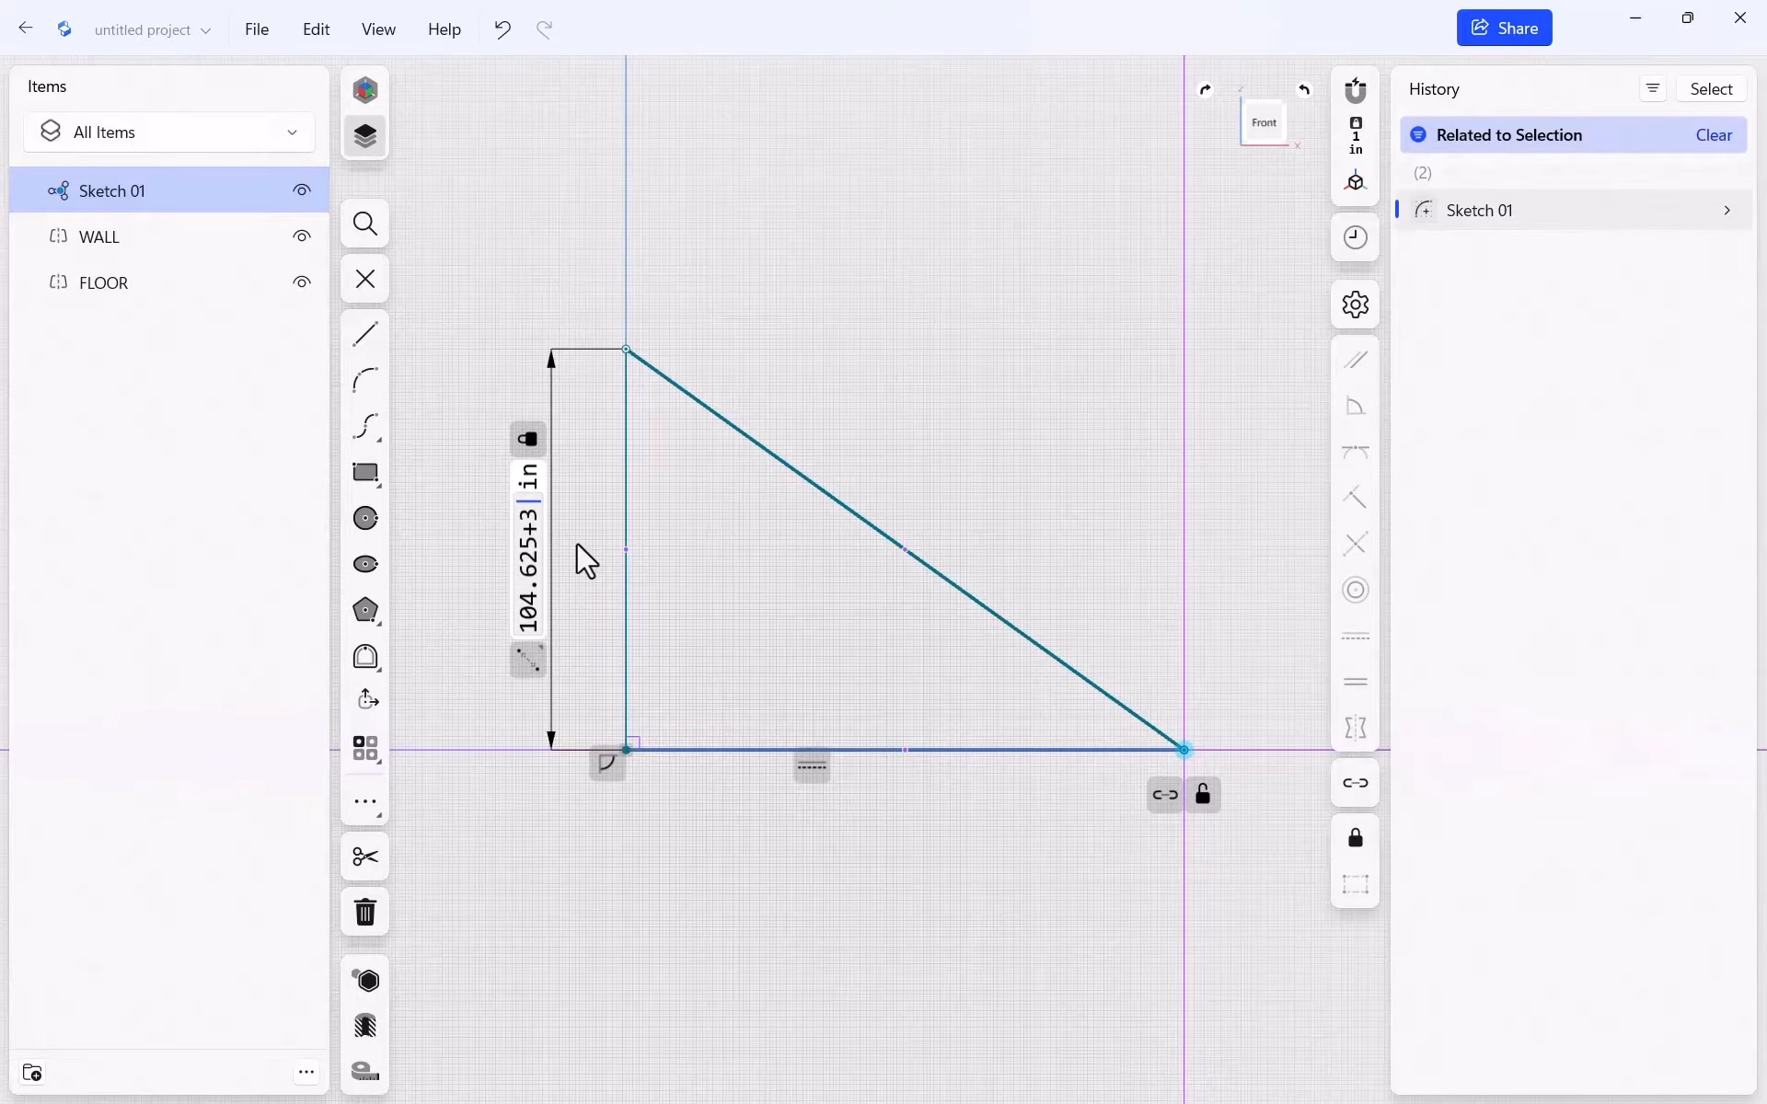
text(+1.)
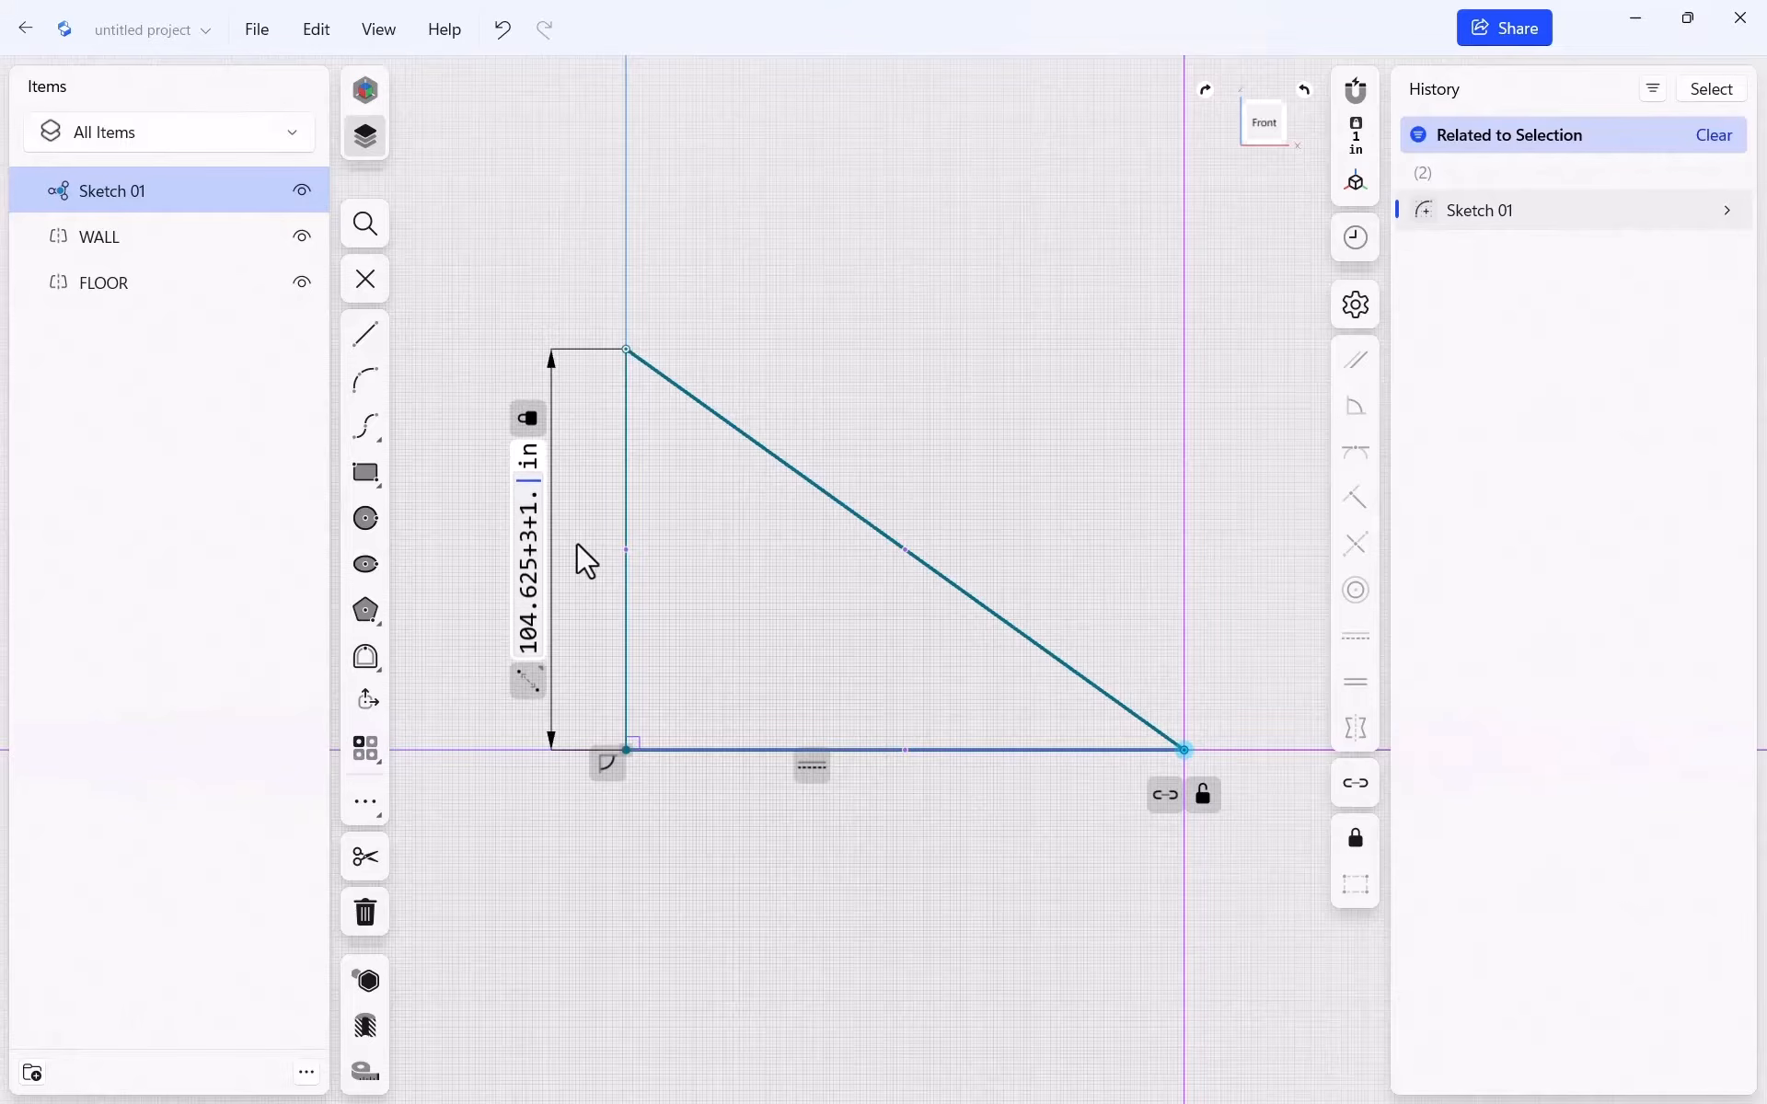
text(5)
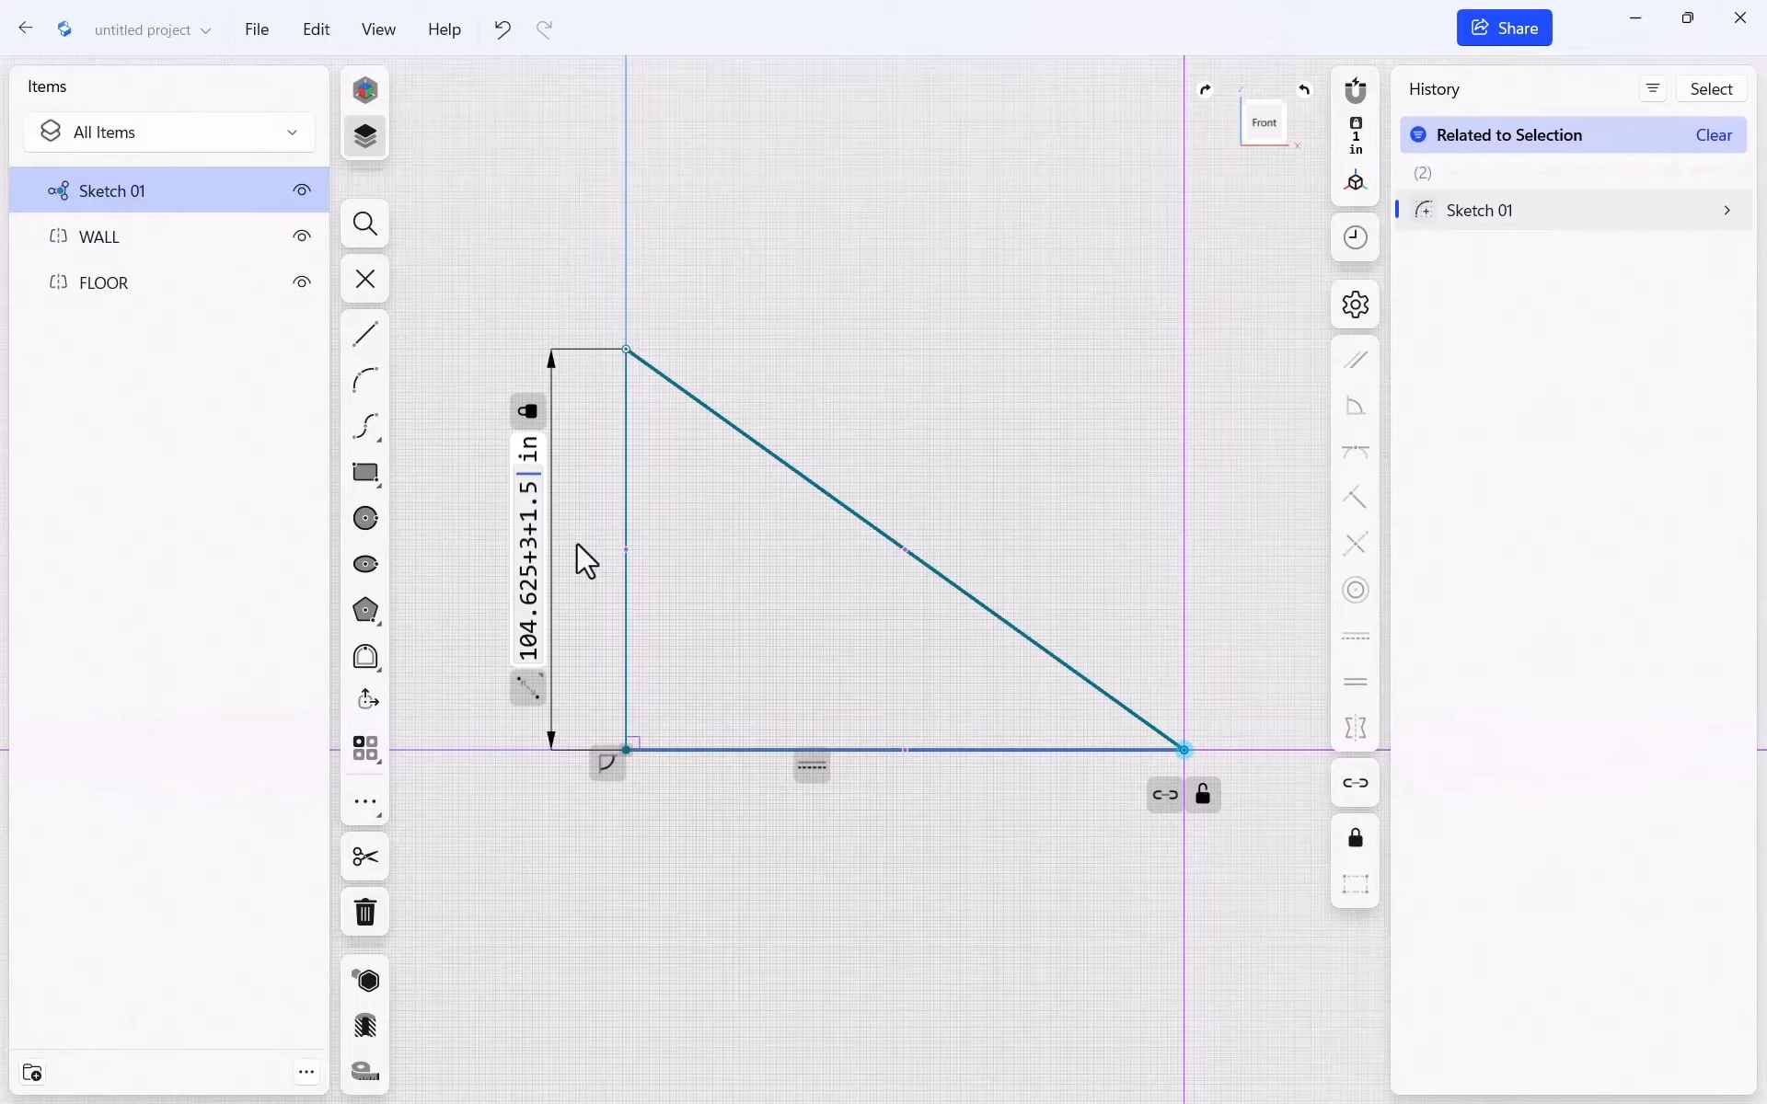
text(+)
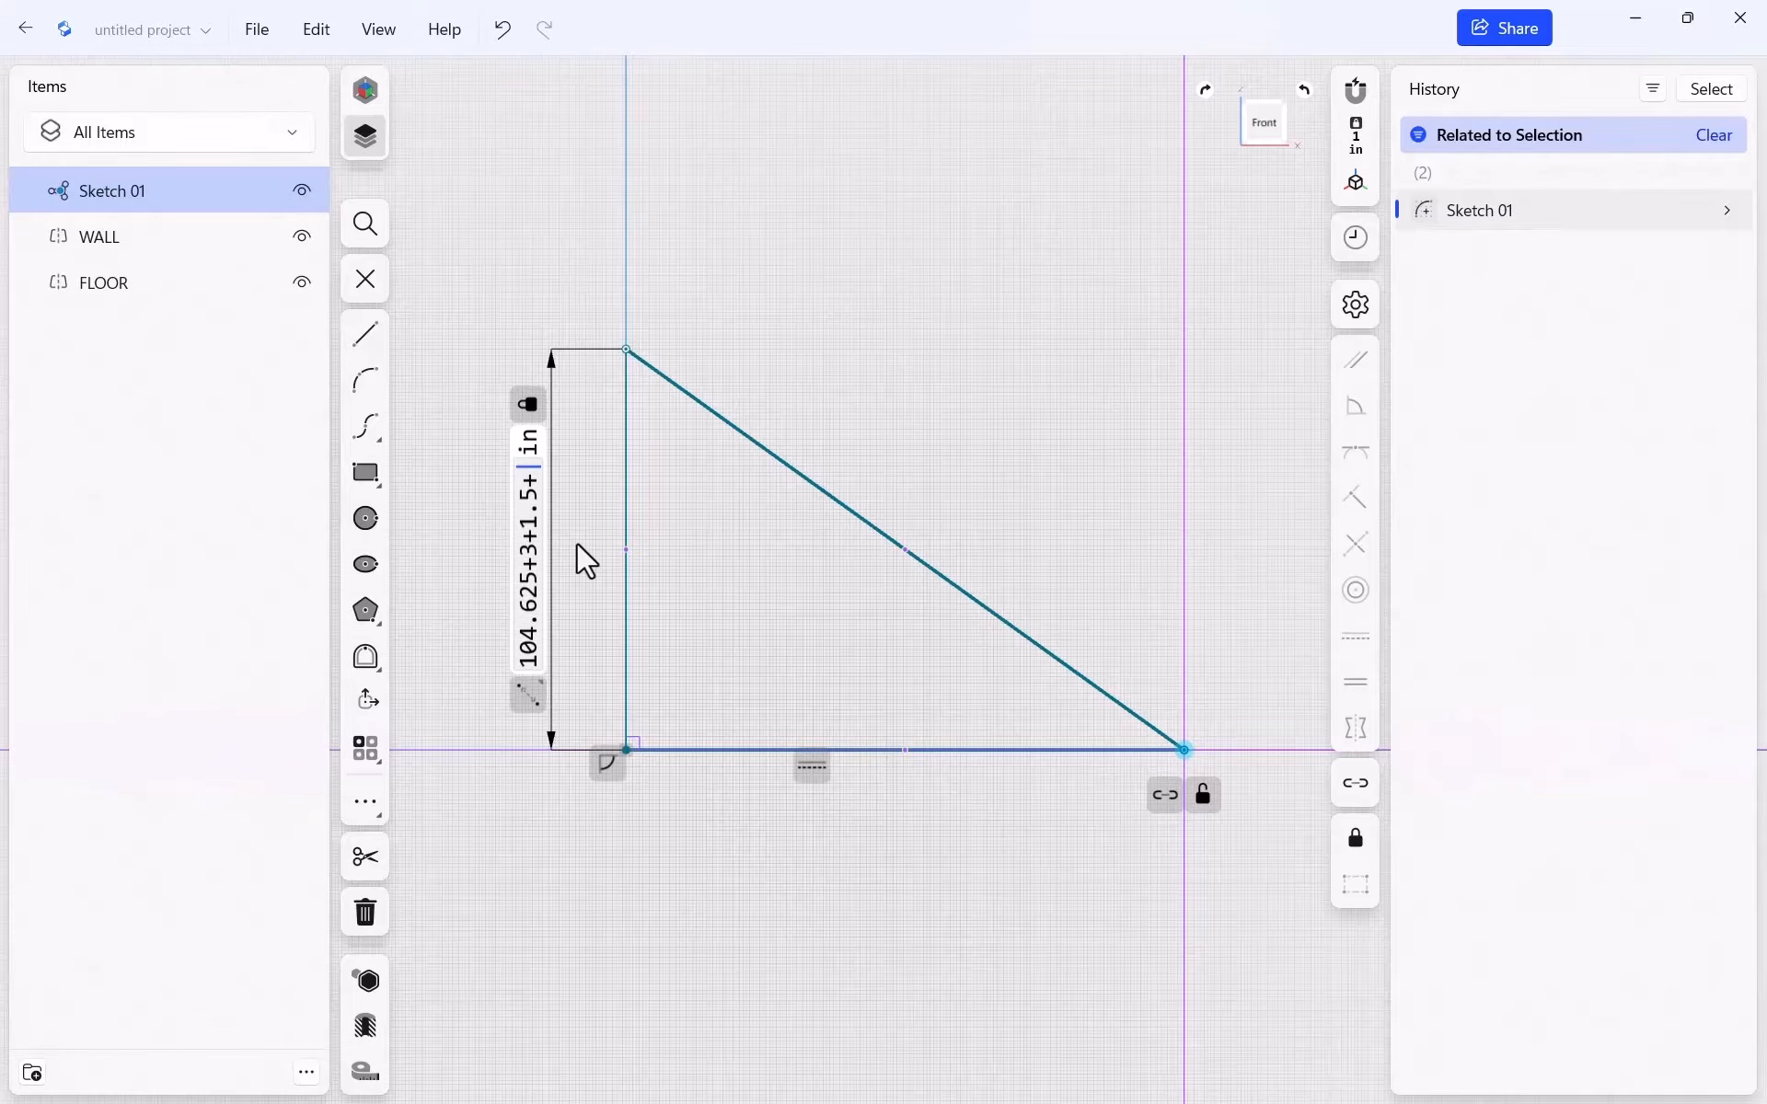
text(16)
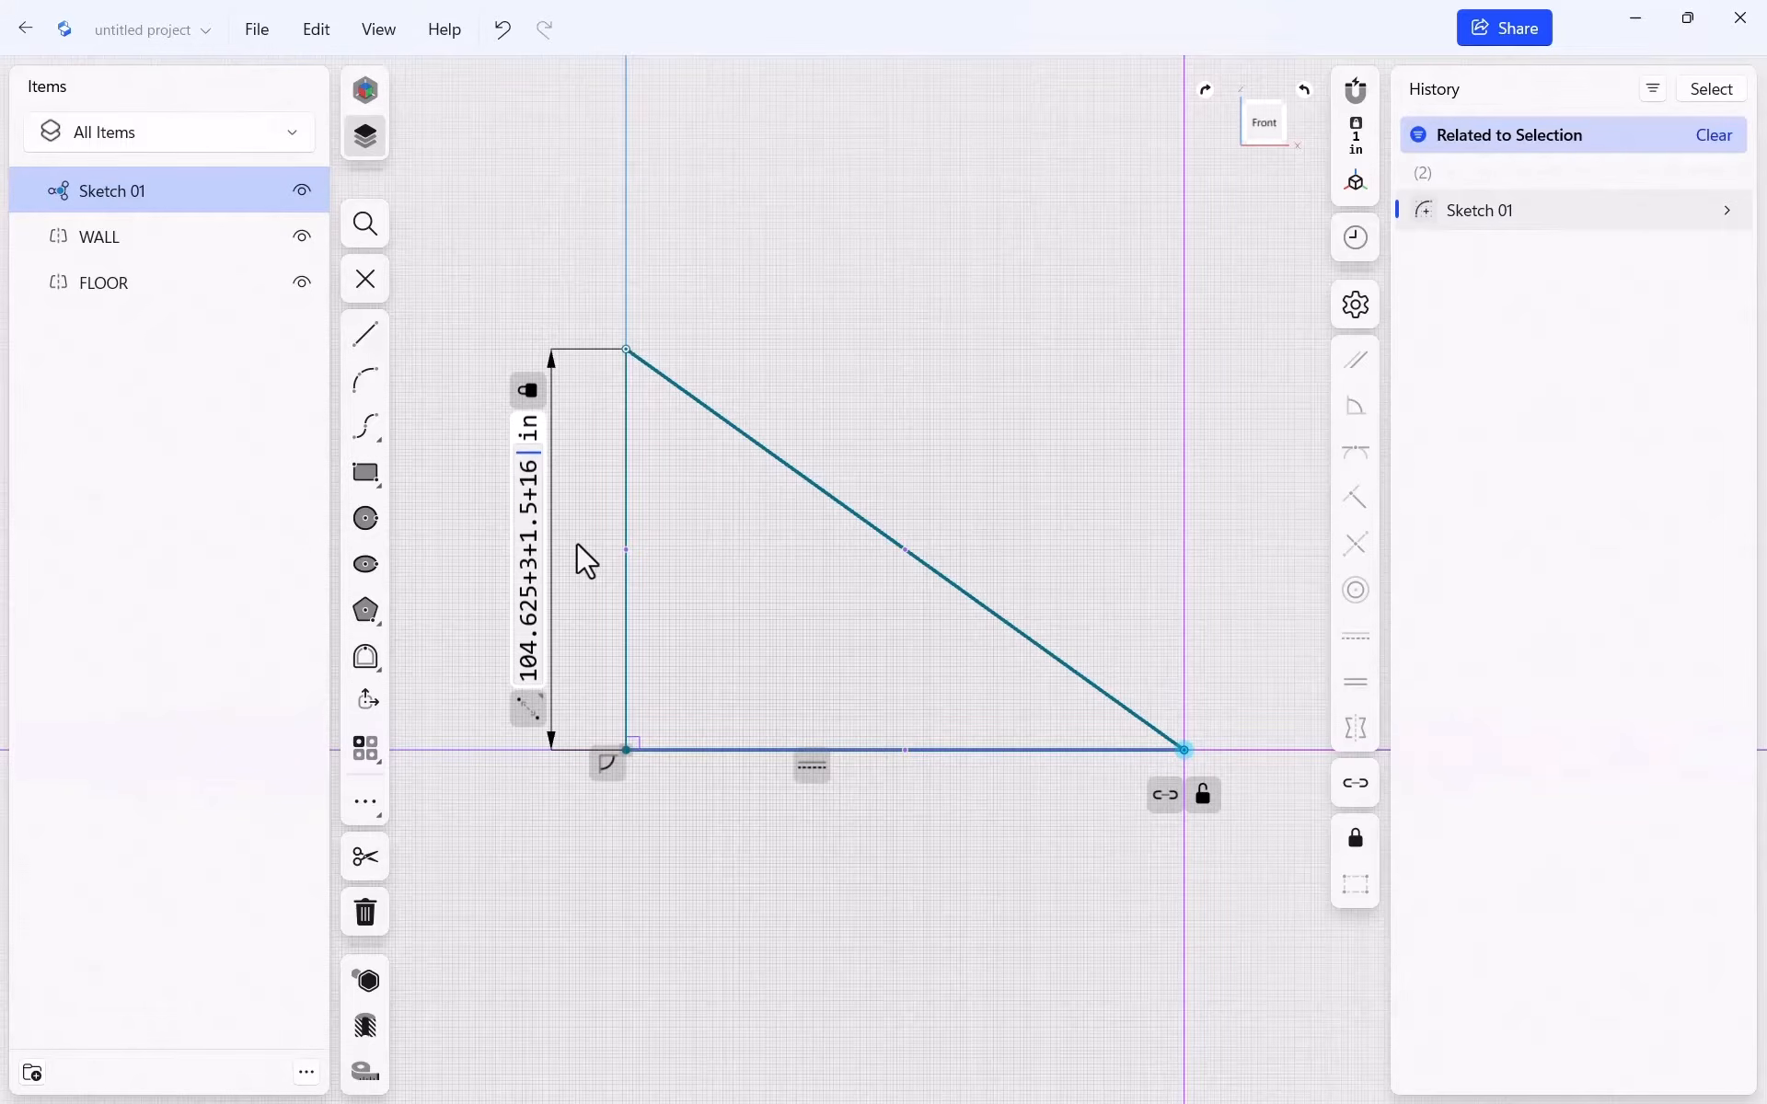
text(+.75)
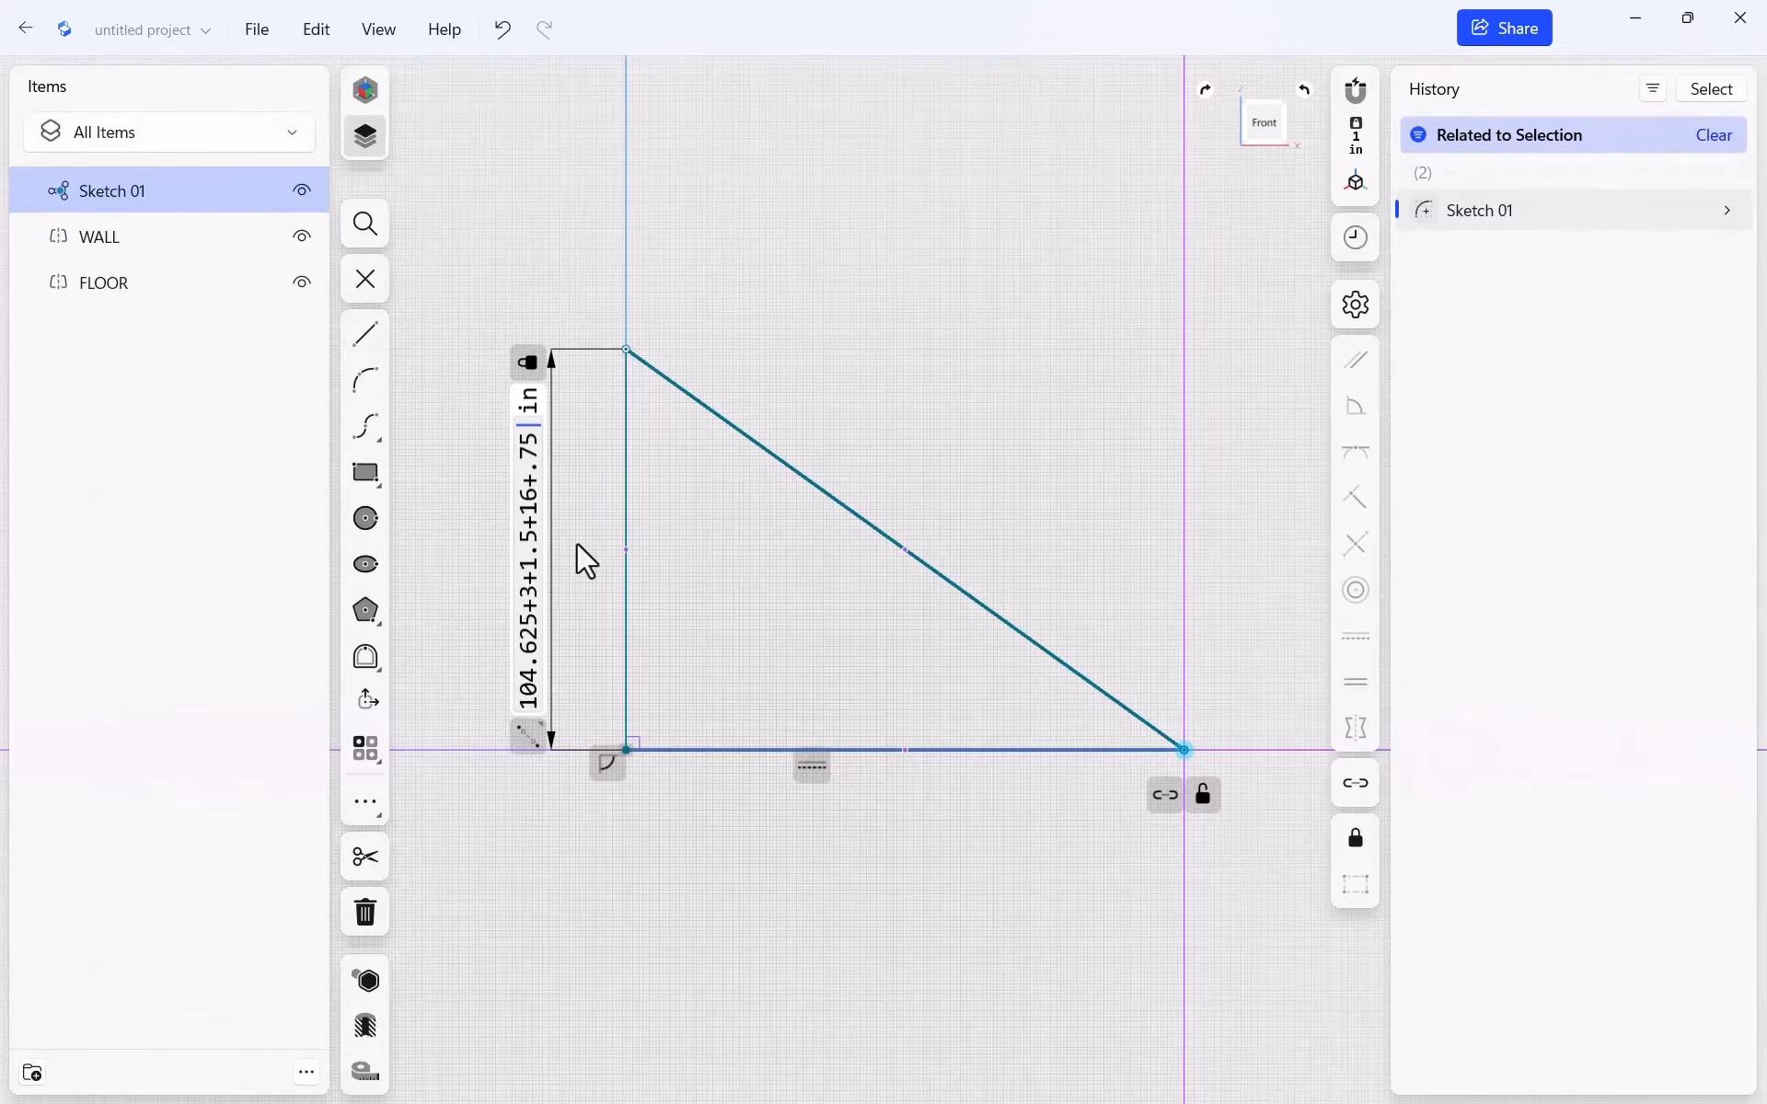
key(Return)
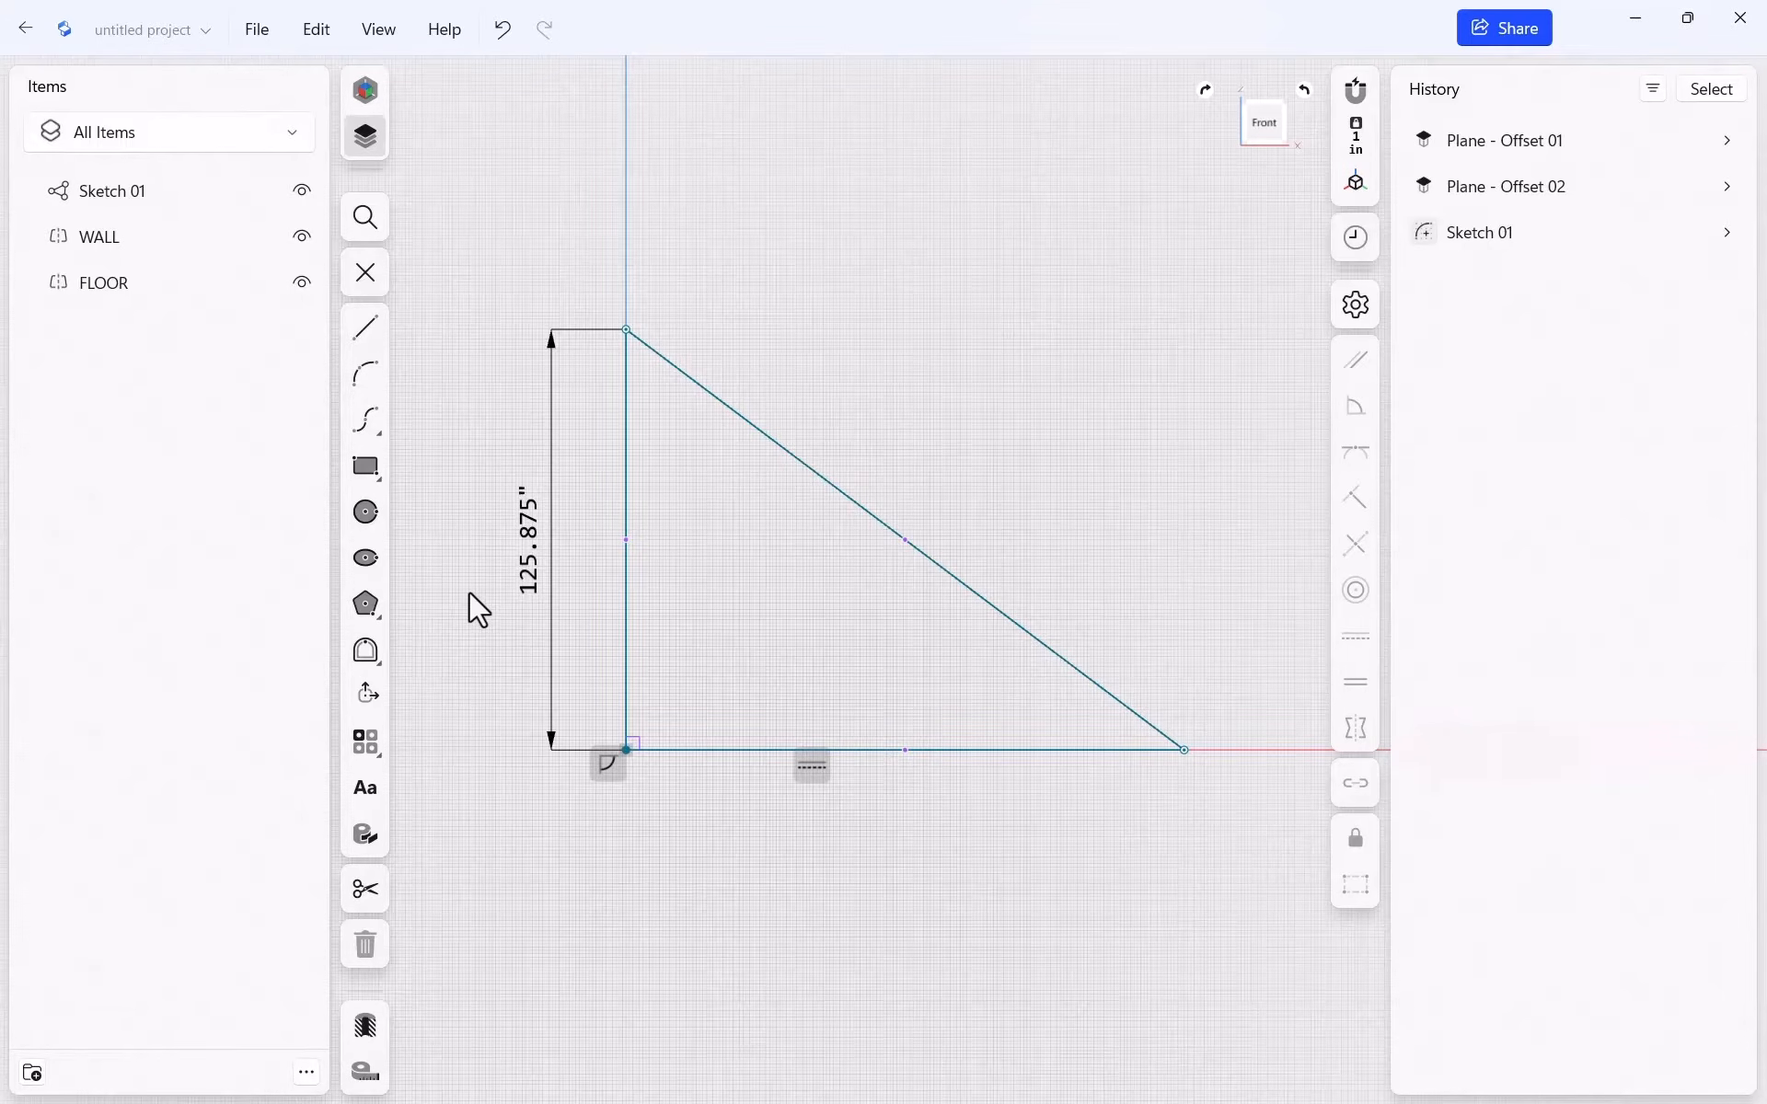
Reset the height to 120 in and slide the bottom-right corner along the baseline
click(527, 567)
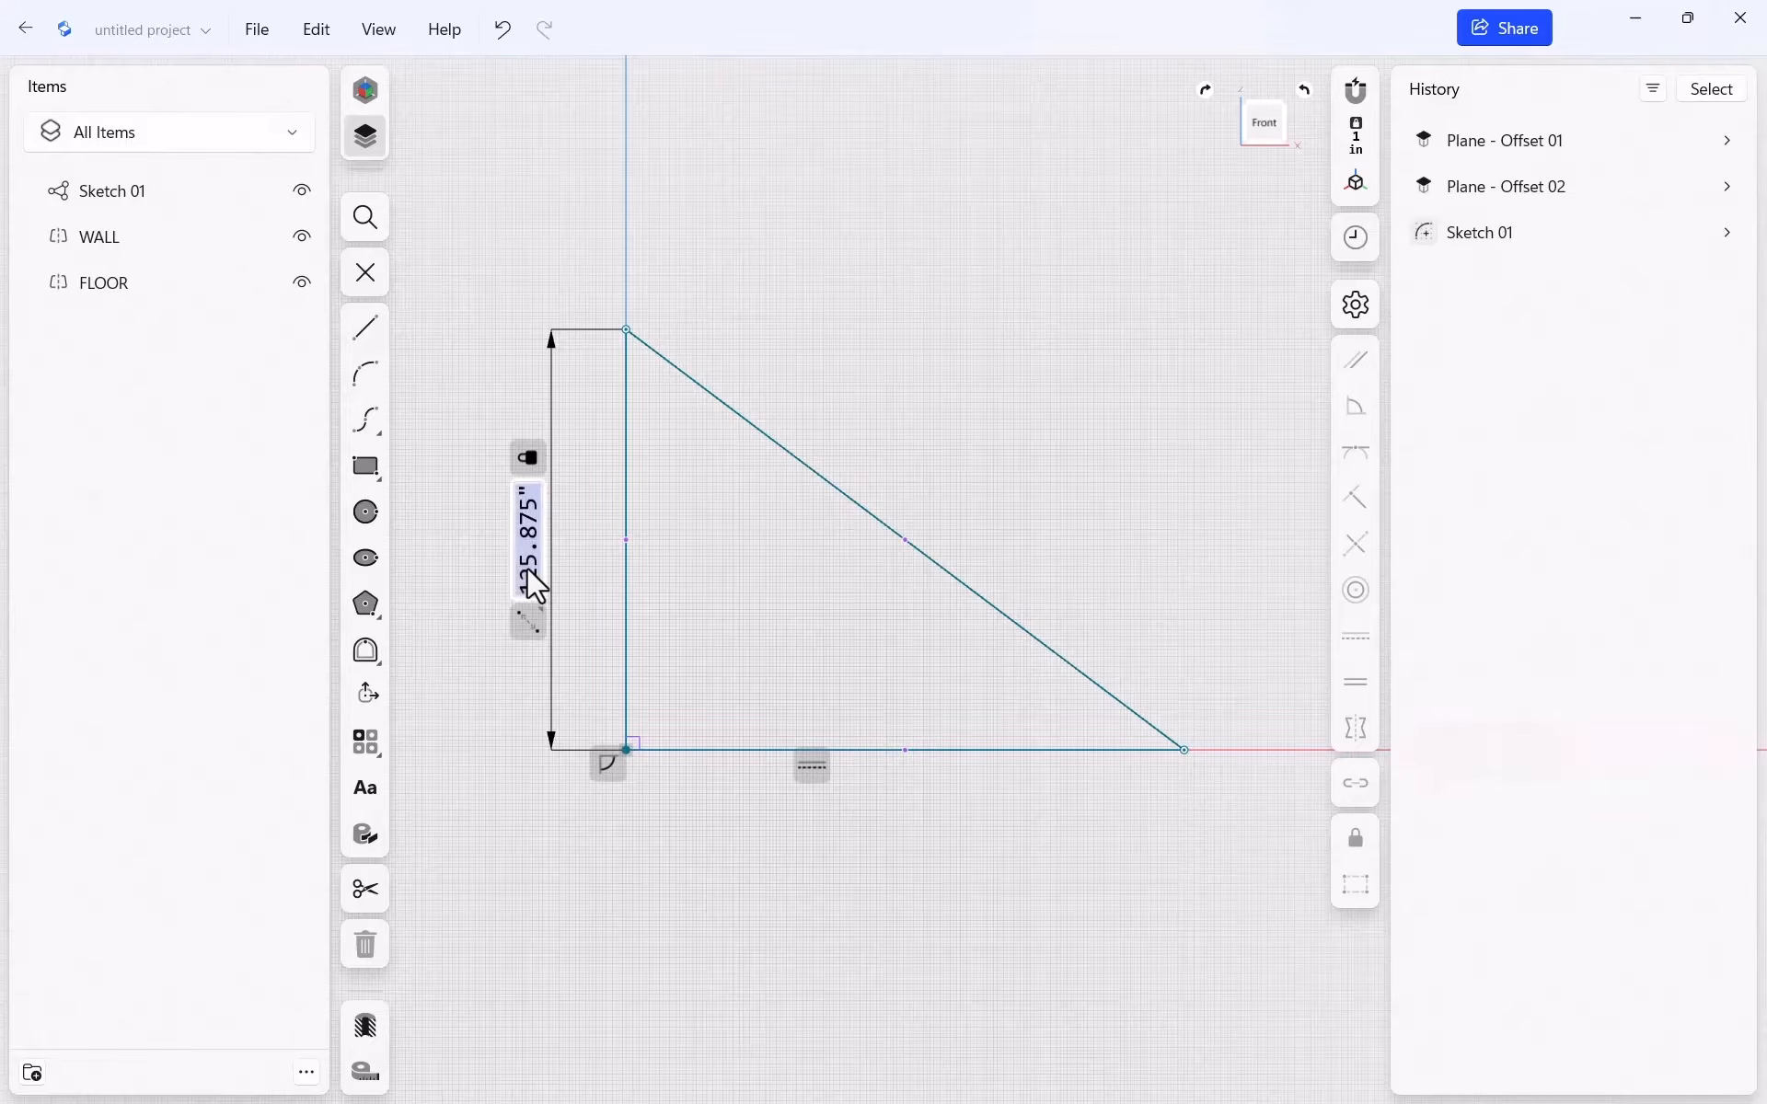
text(120 in)
key(Return)
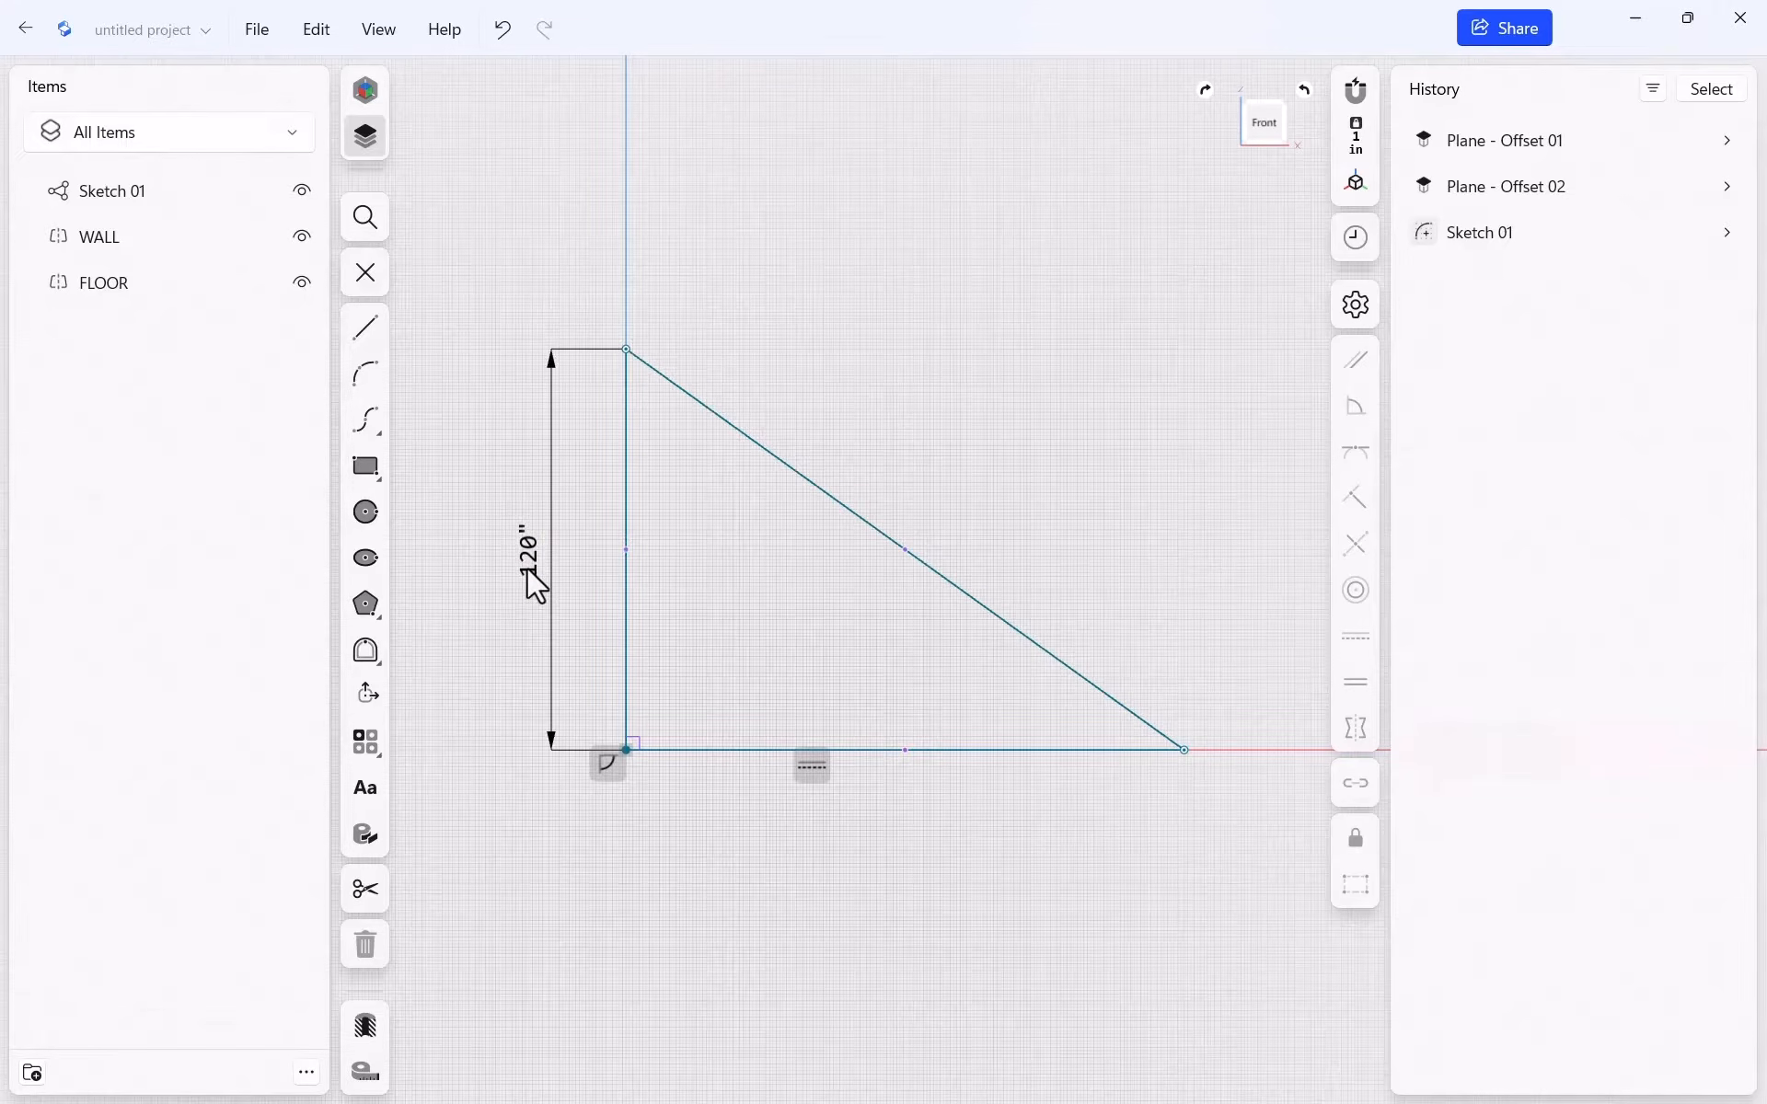
mouse_move(1183, 751)
mouse_down()
mouse_move(1106, 763)
mouse_move(1217, 799)
mouse_move(1135, 773)
mouse_up()
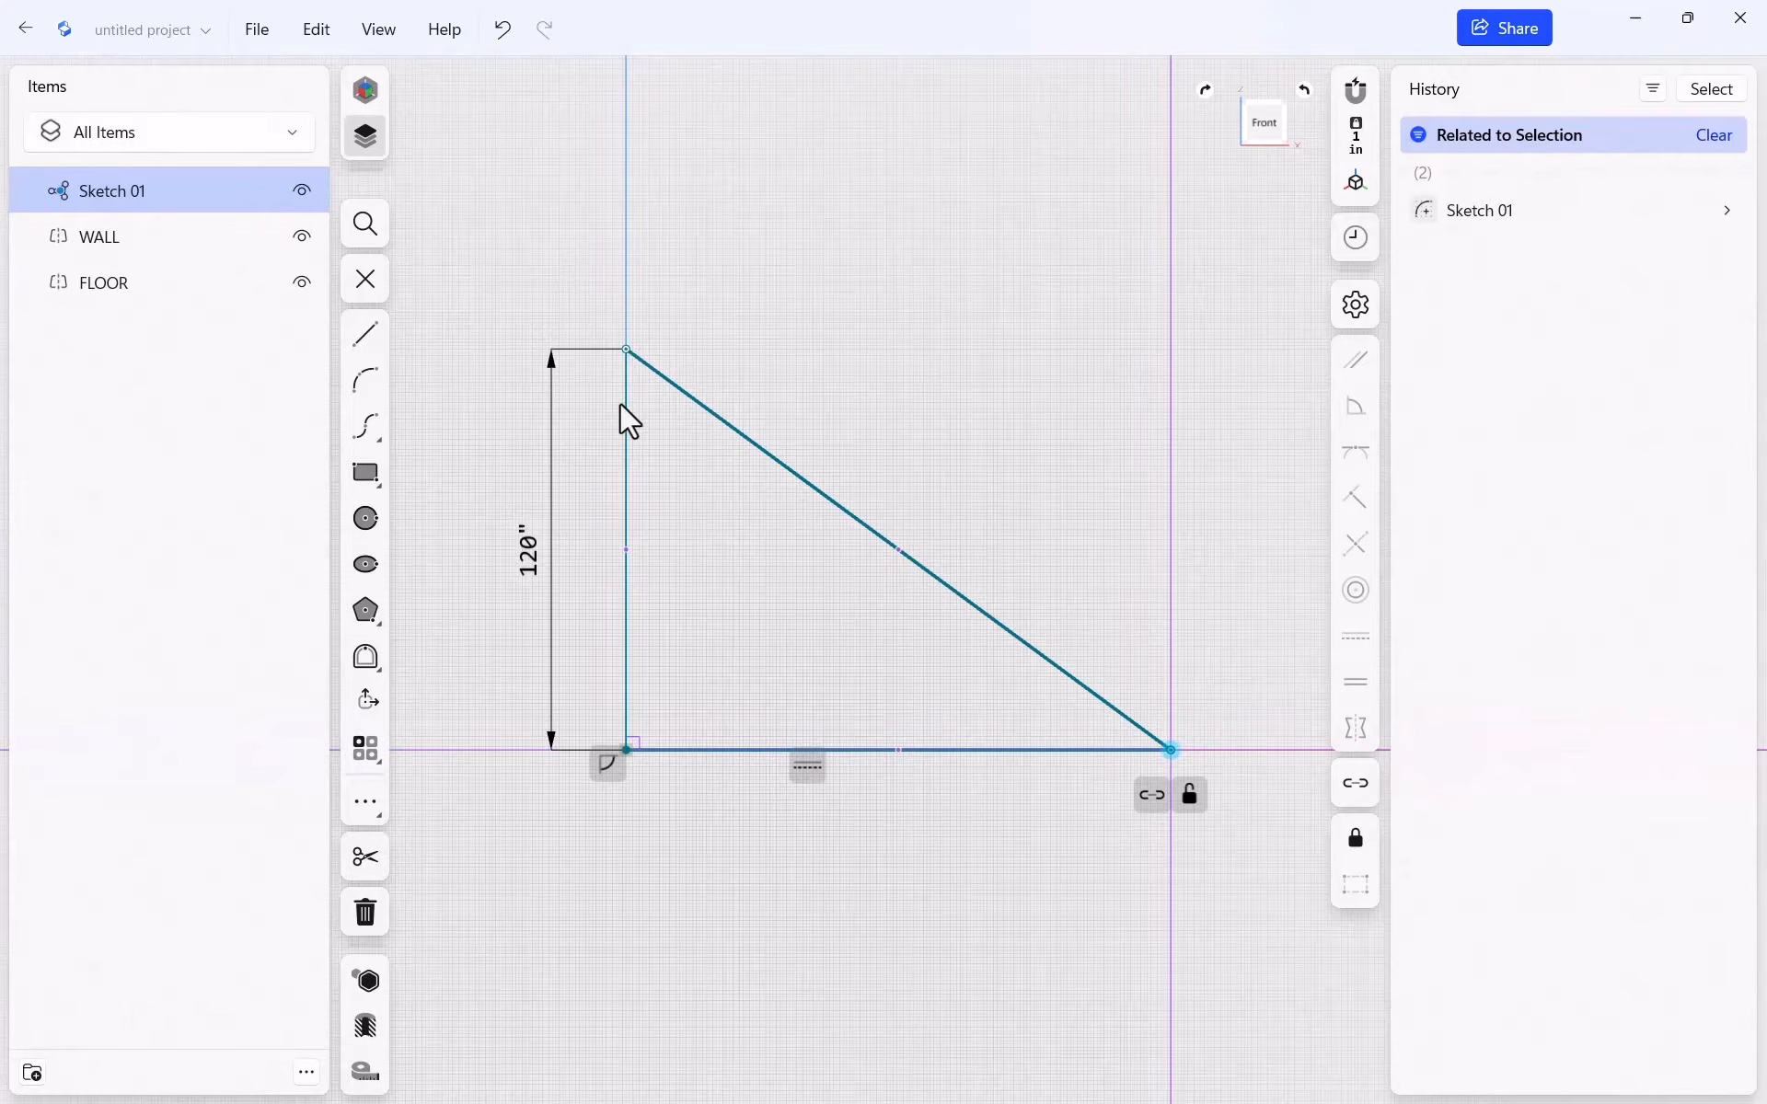
Draw a 1.5" by 11.5" rectangle starting at the triangle's top vertex
scroll(590, 378, up, 3)
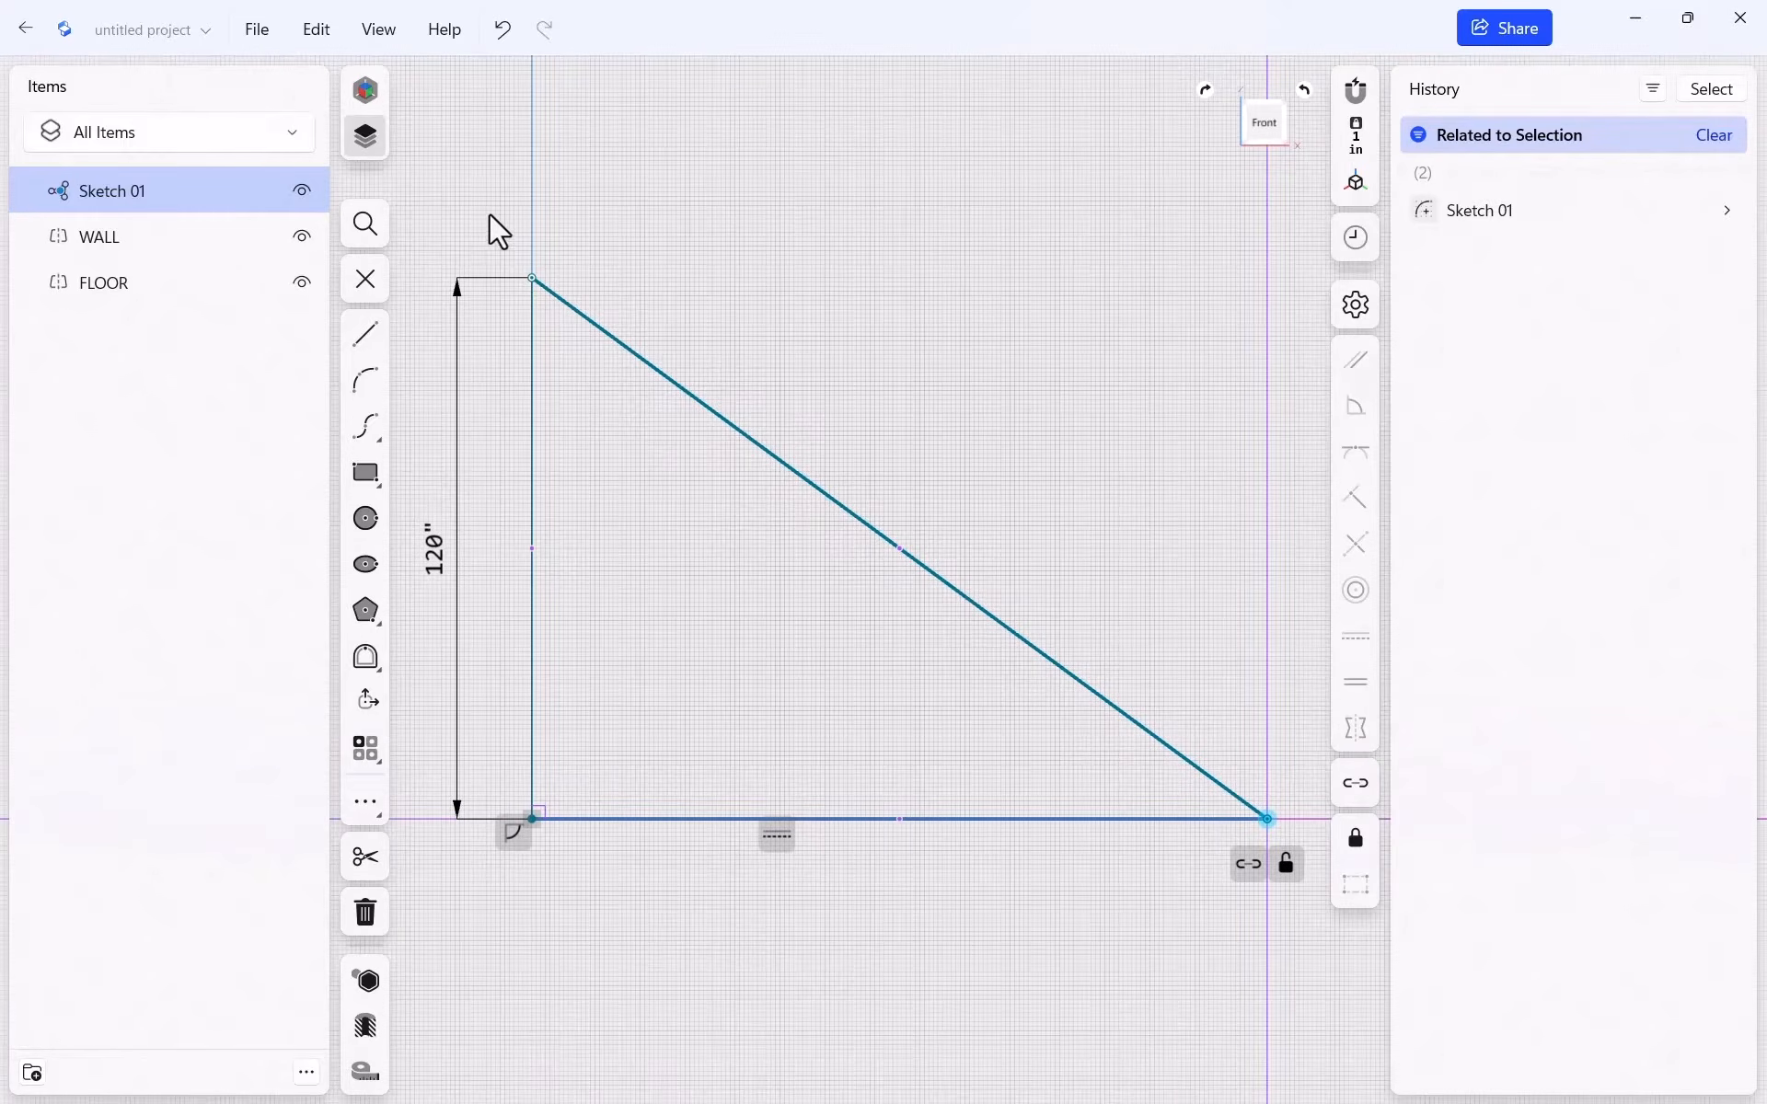
scroll(550, 299, down, 2)
scroll(505, 313, up, 2)
scroll(564, 399, up, 5)
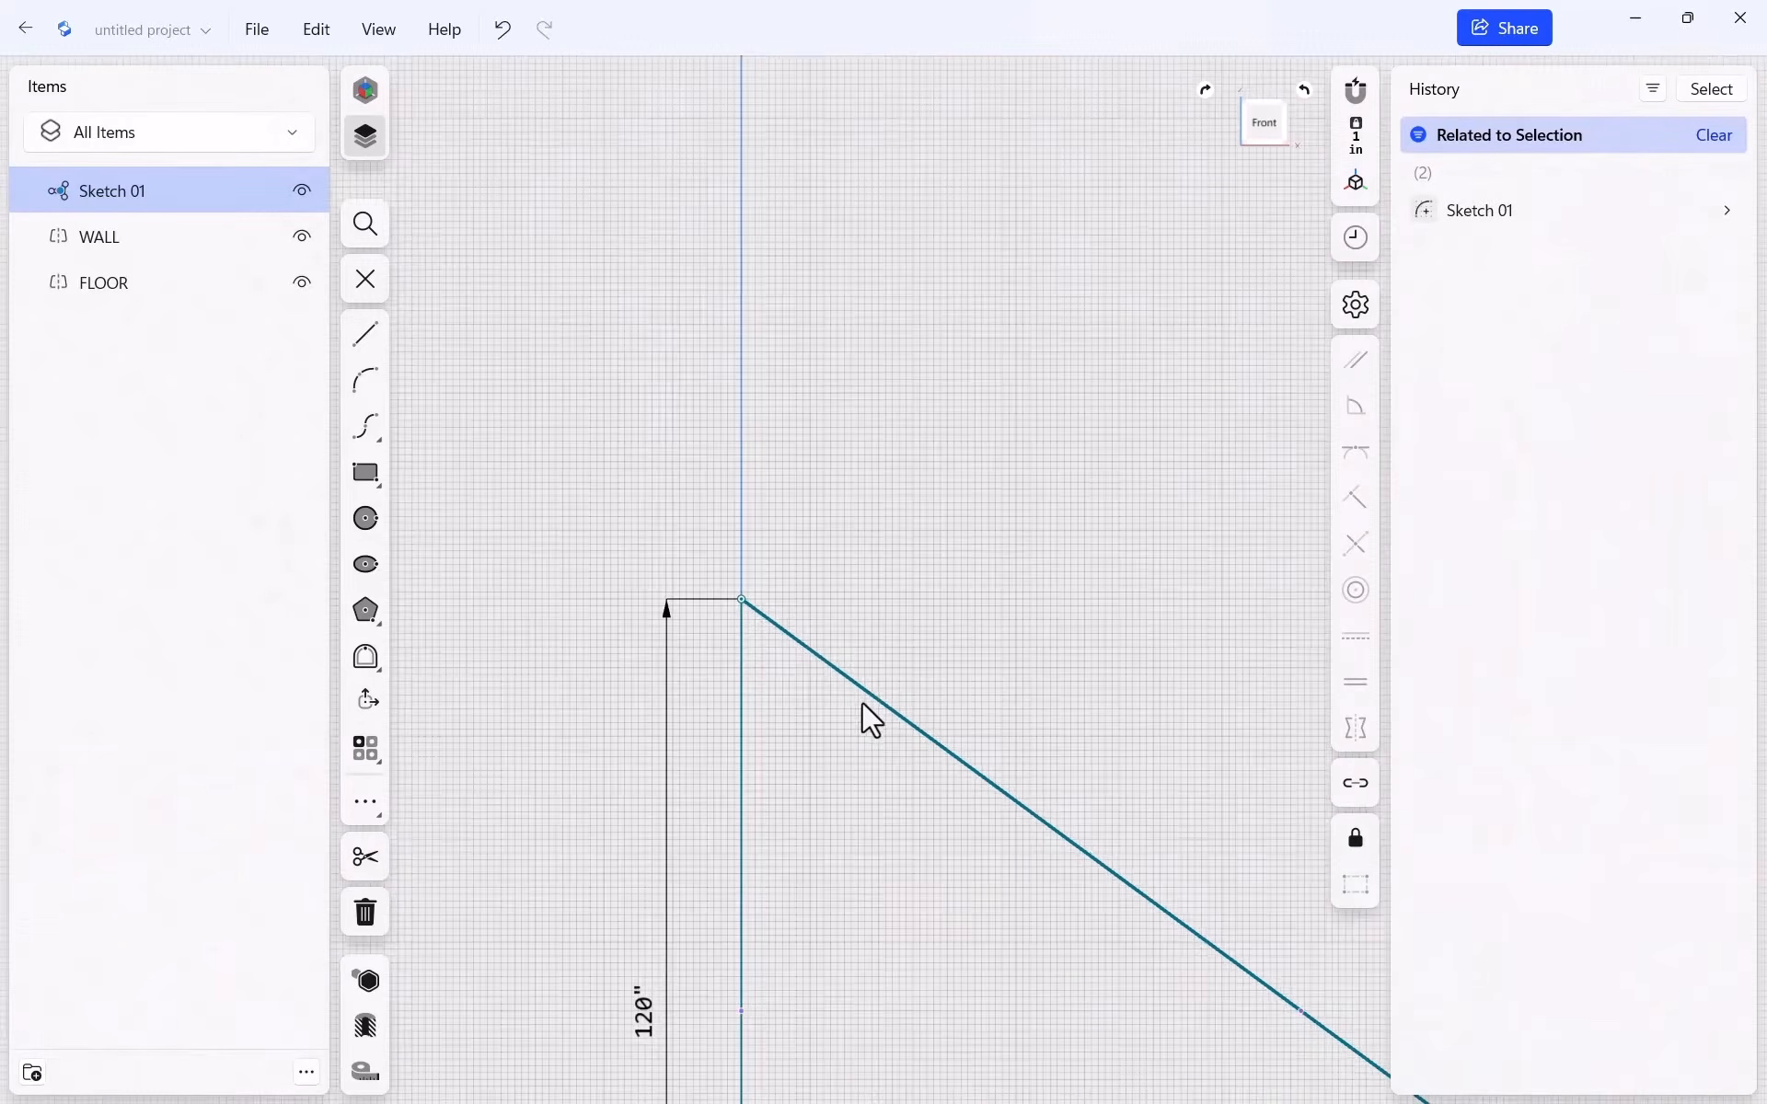
scroll(809, 663, up, 8)
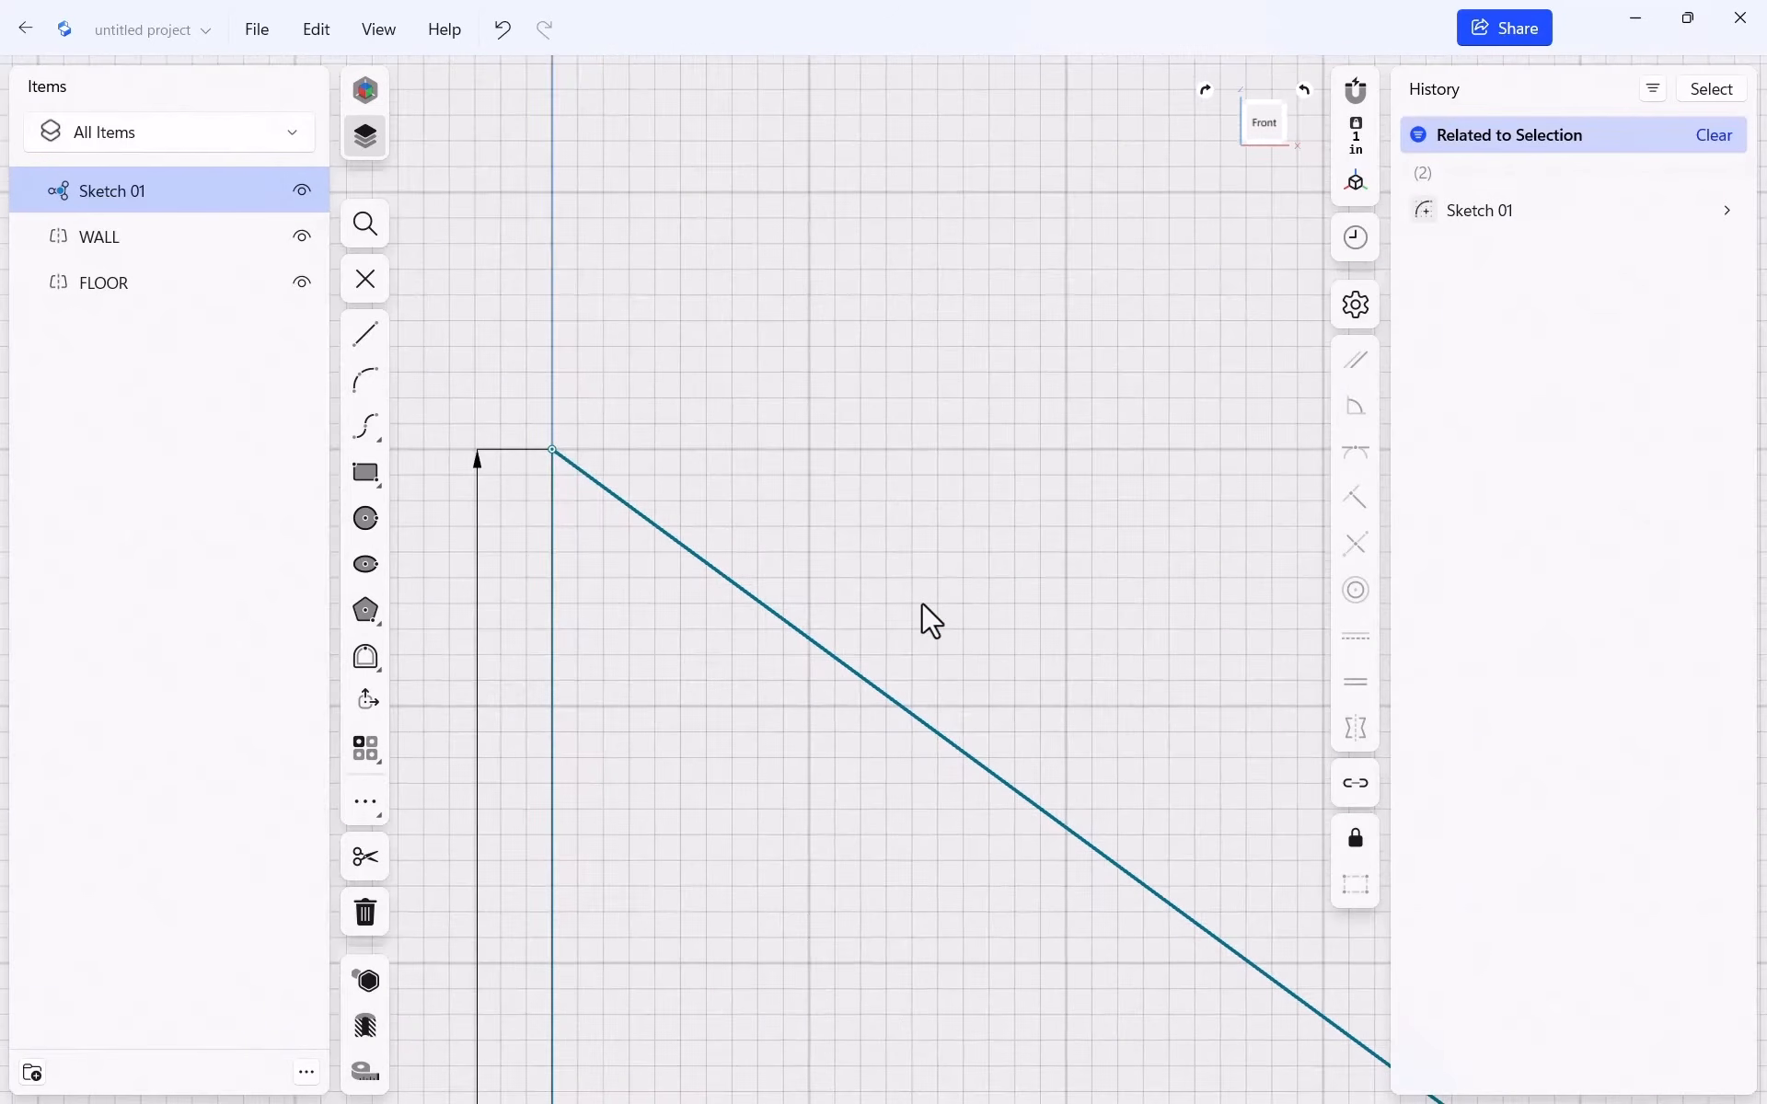
key(r)
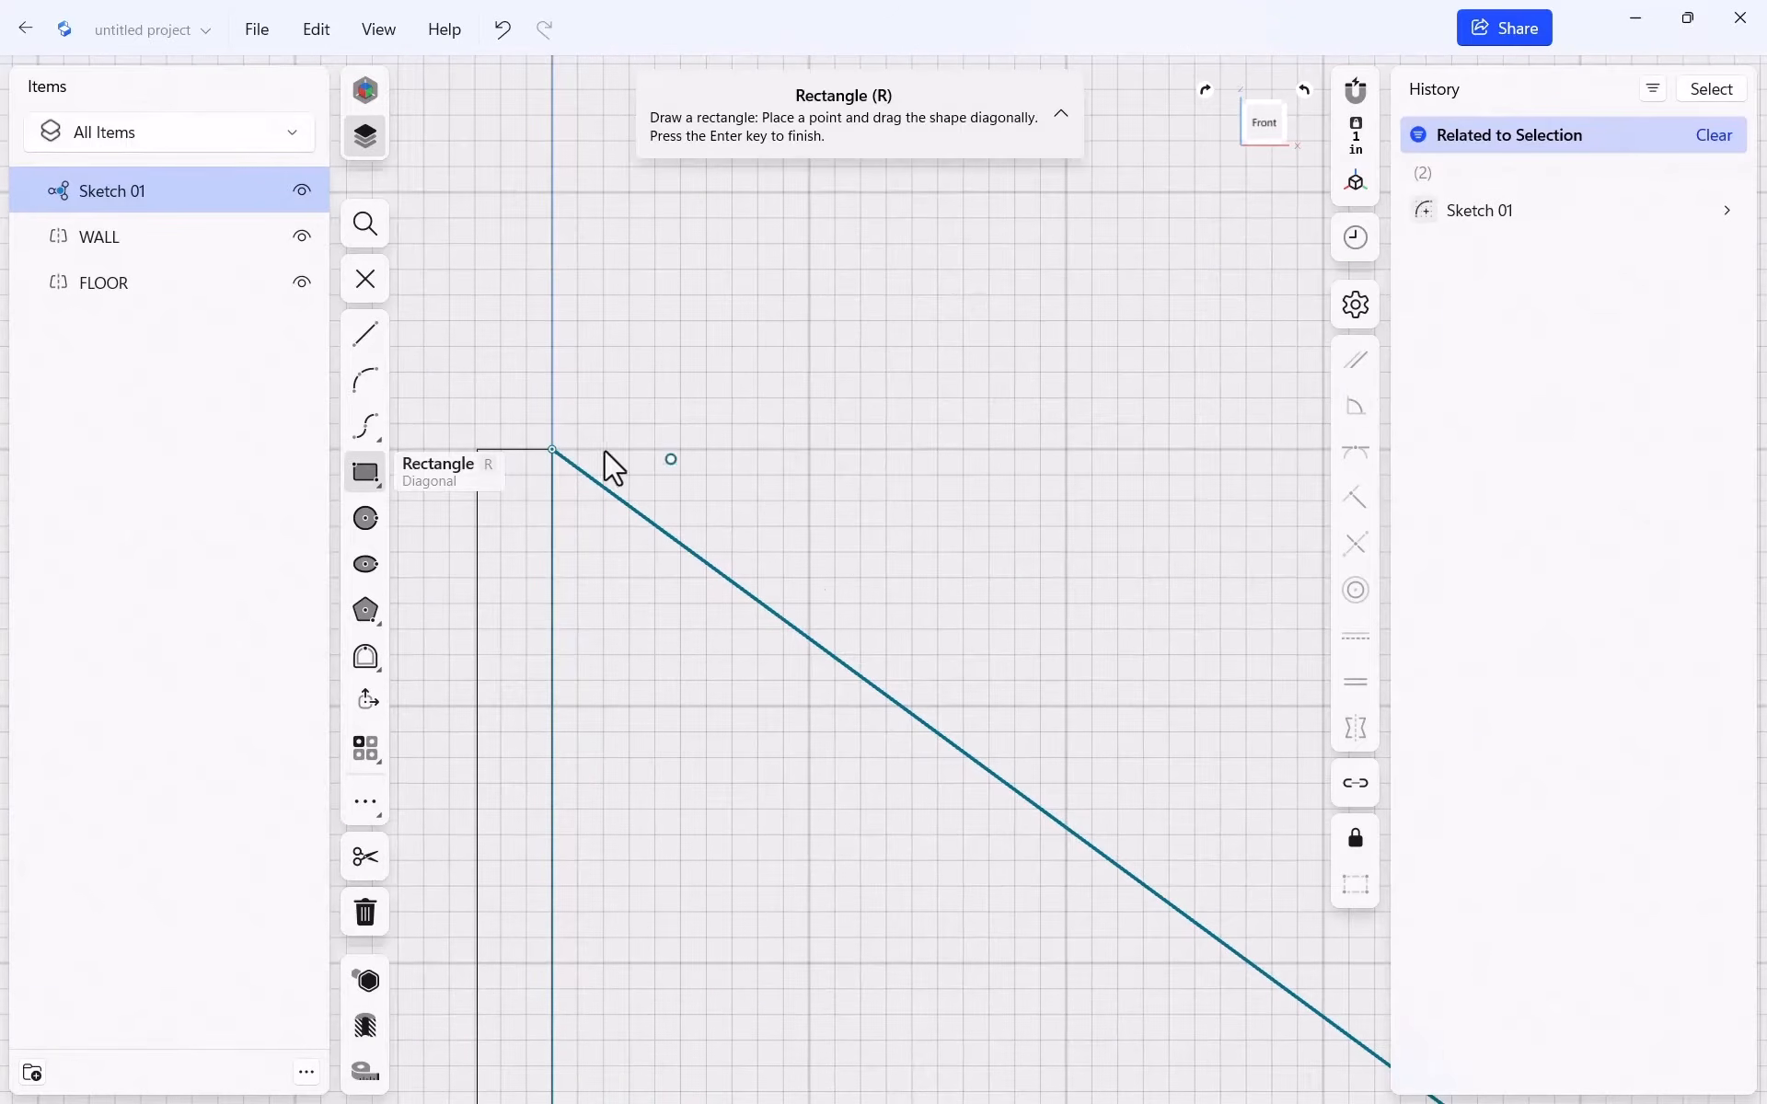
click(553, 450)
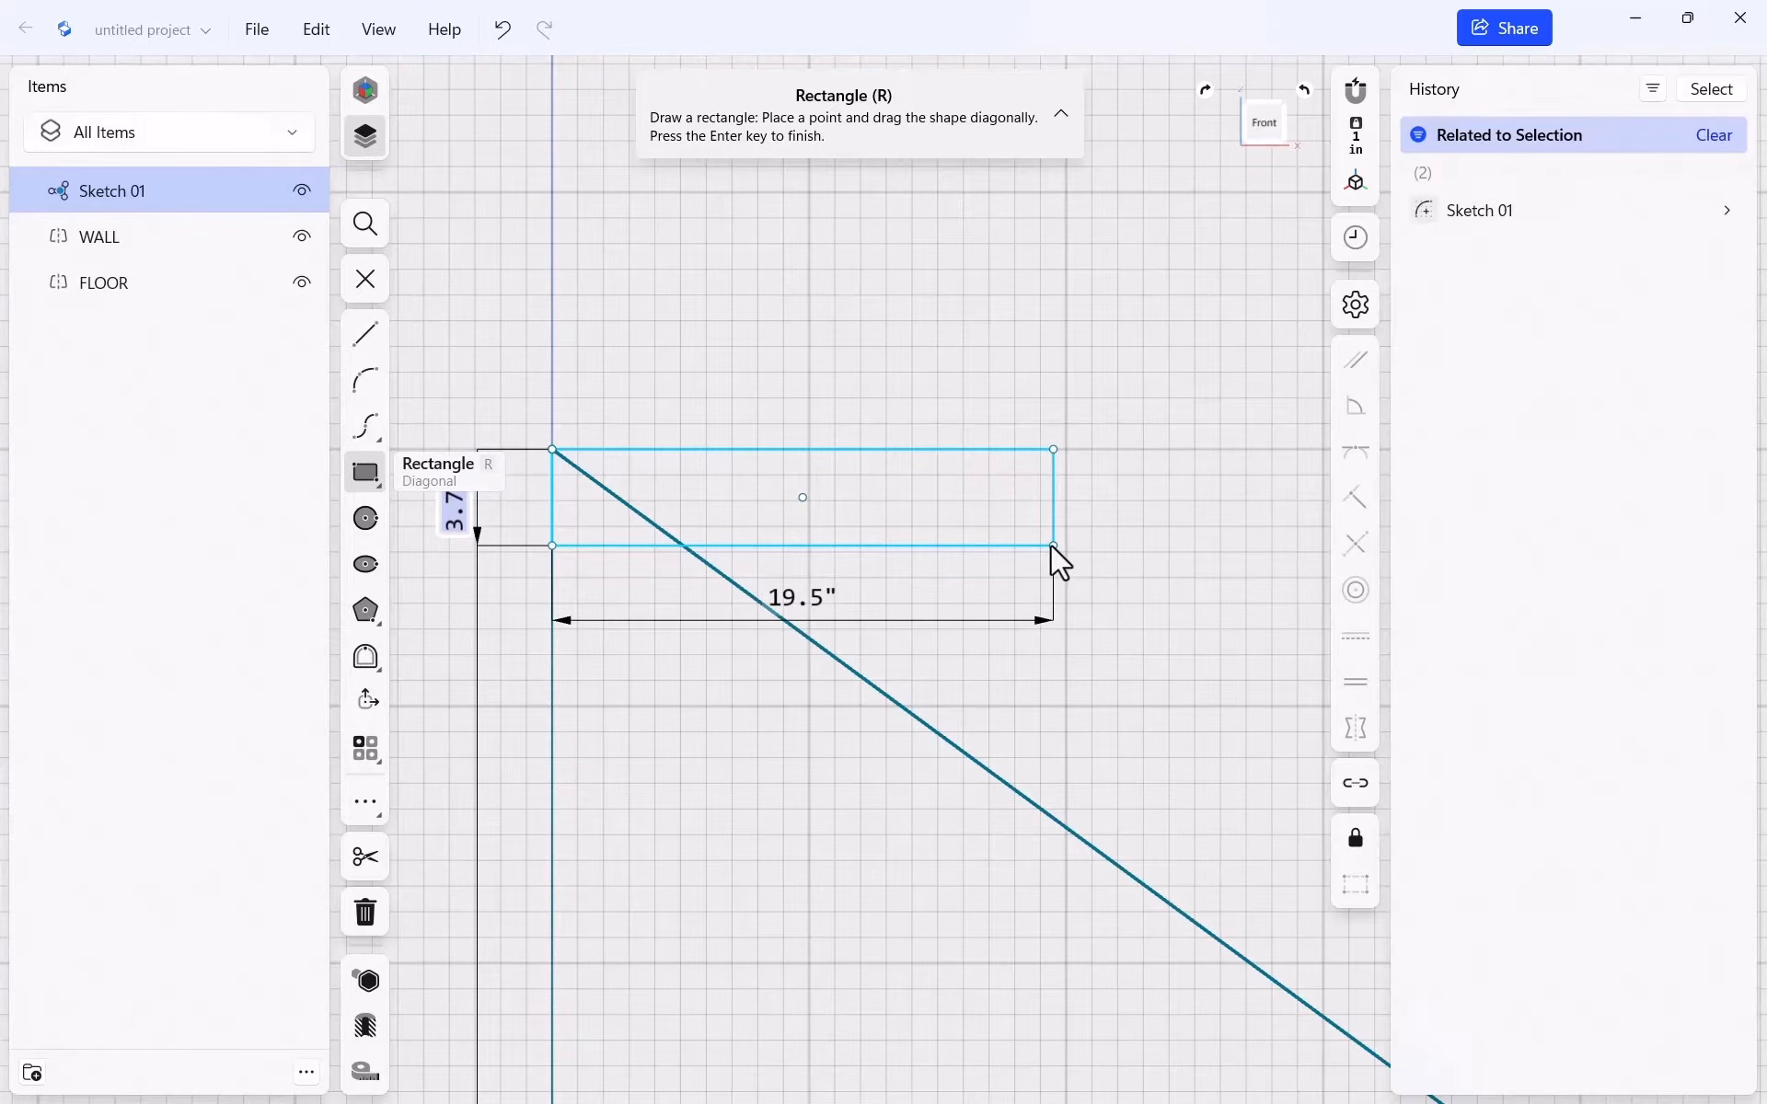
text(1.5)
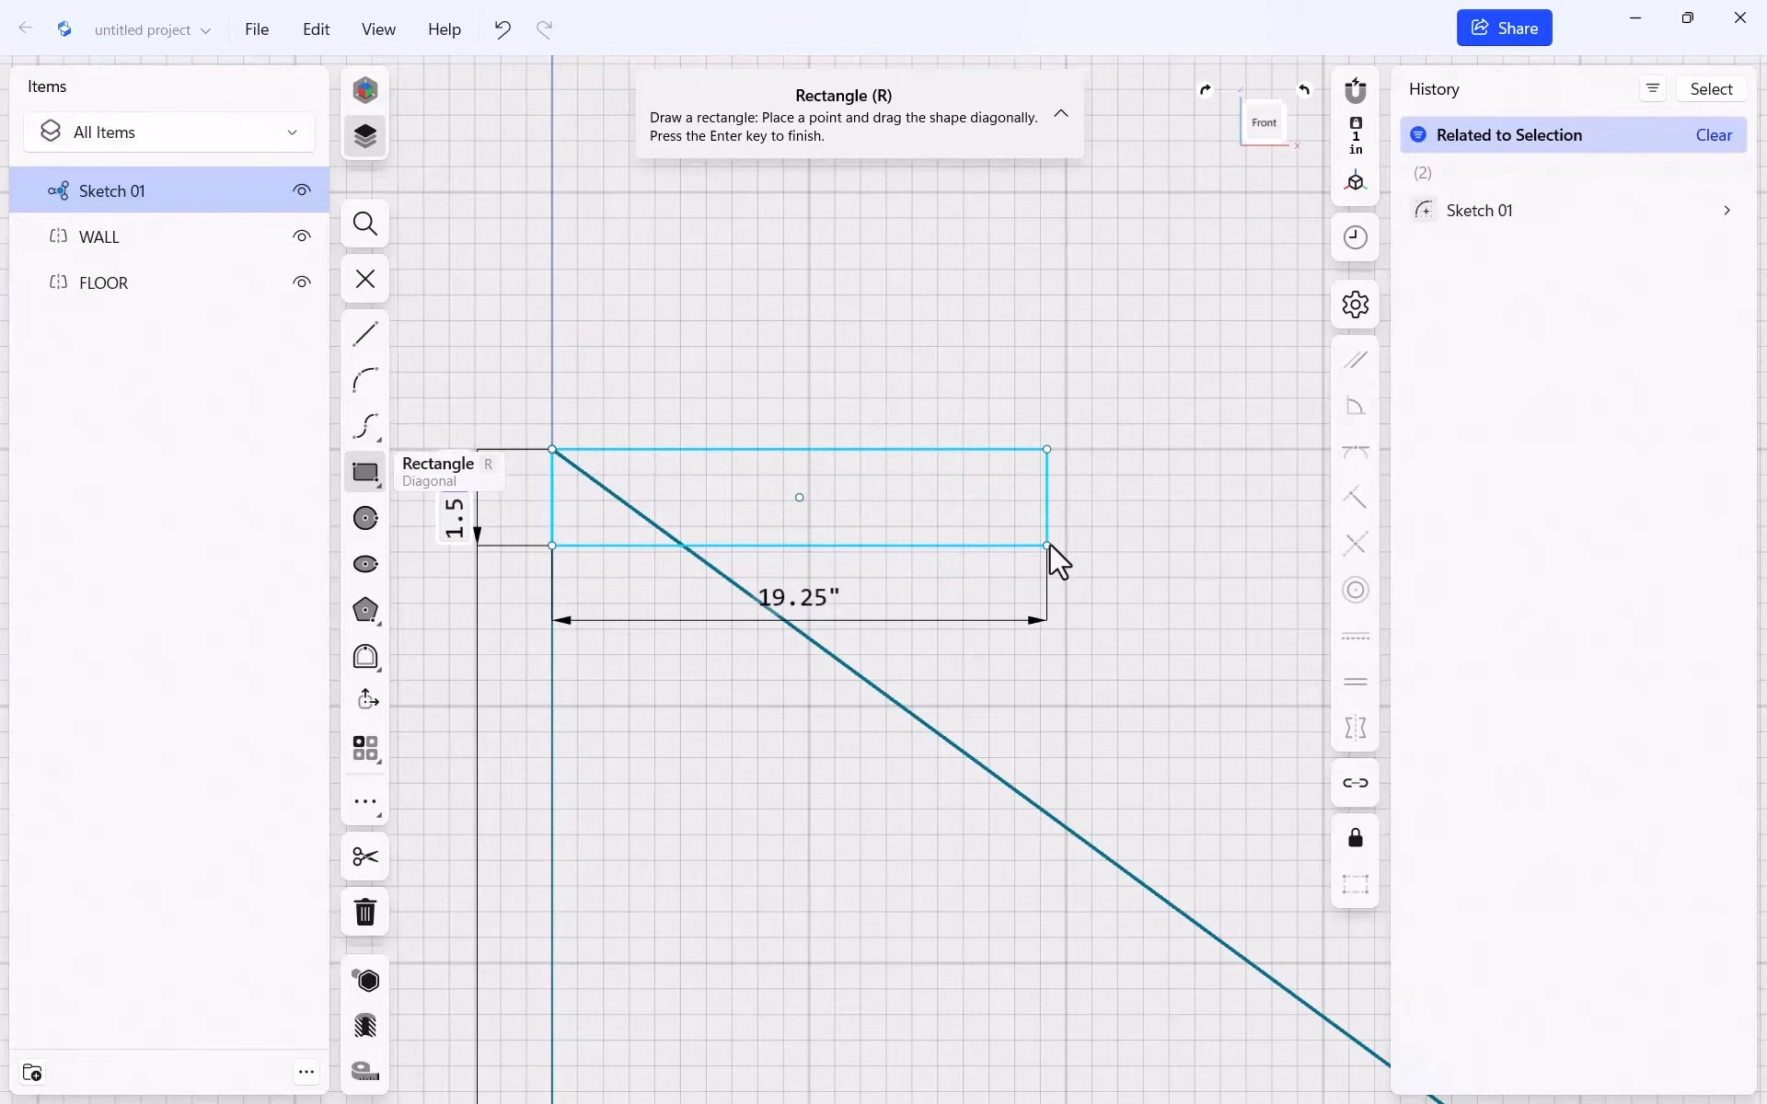
key(Tab)
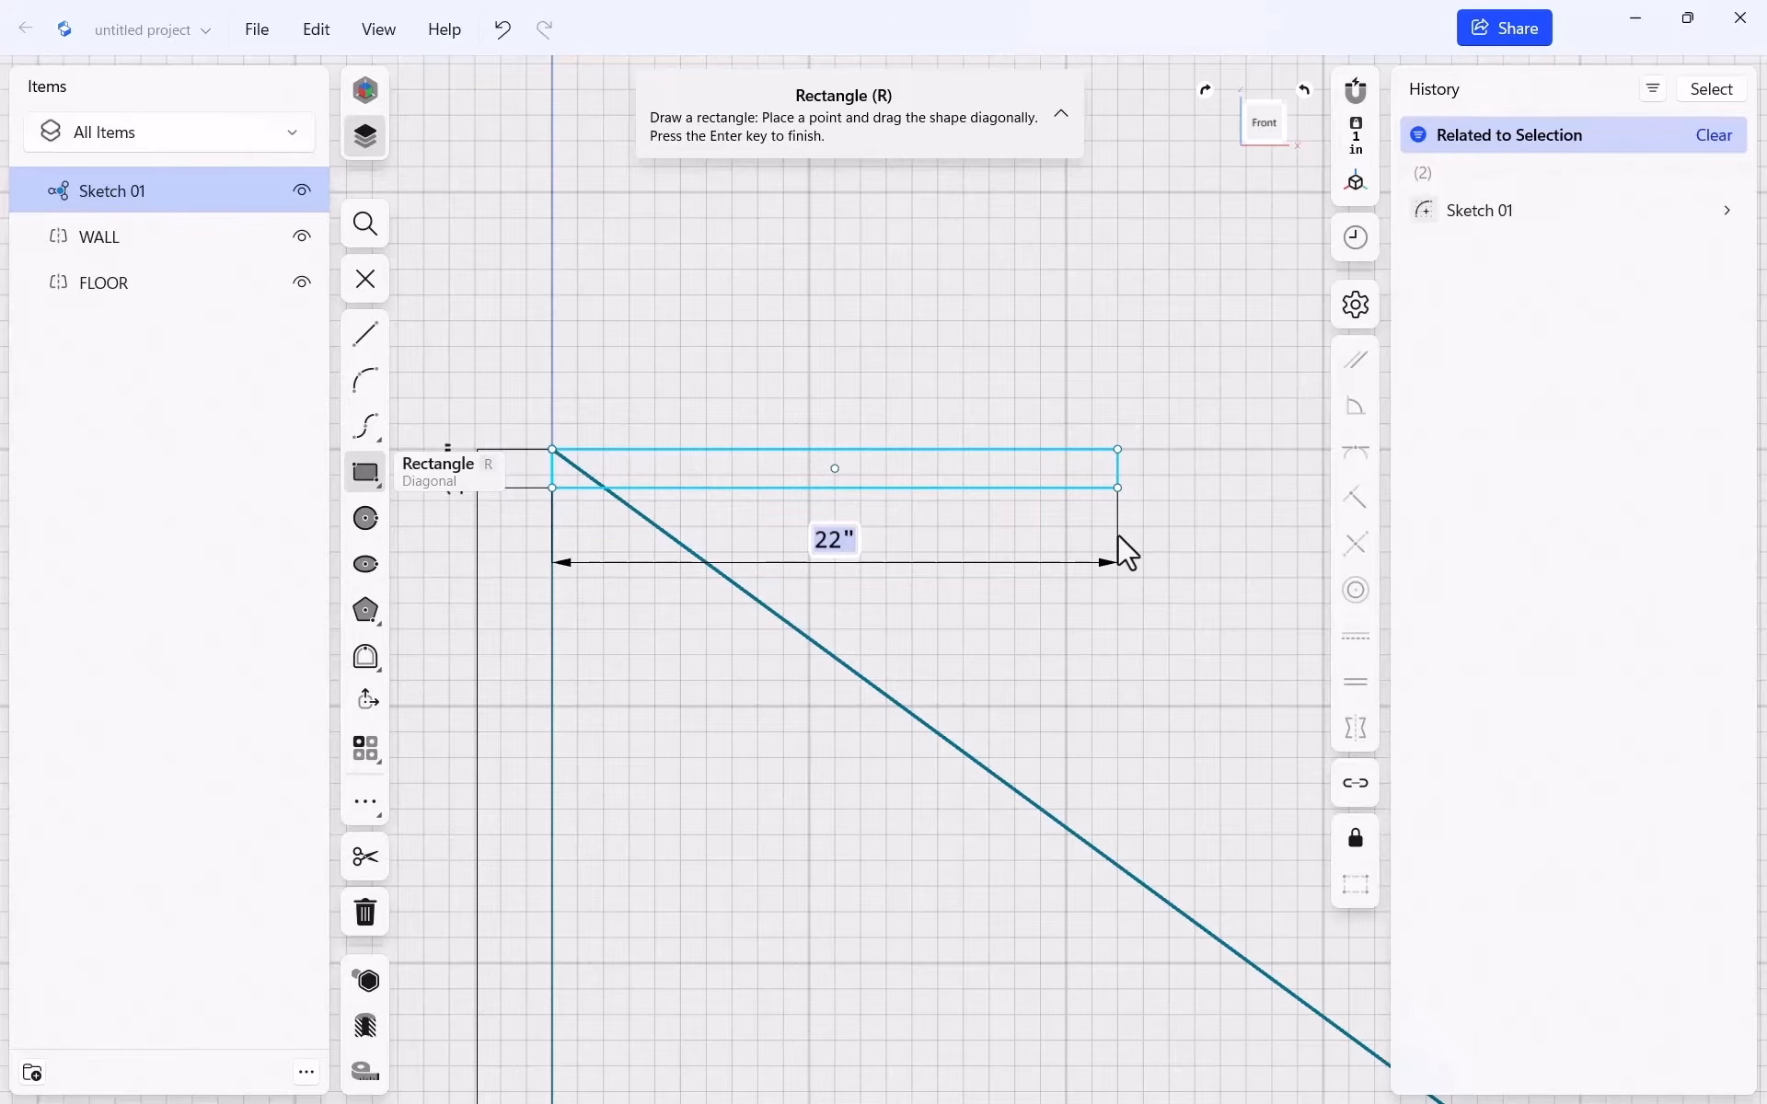
text(11.5)
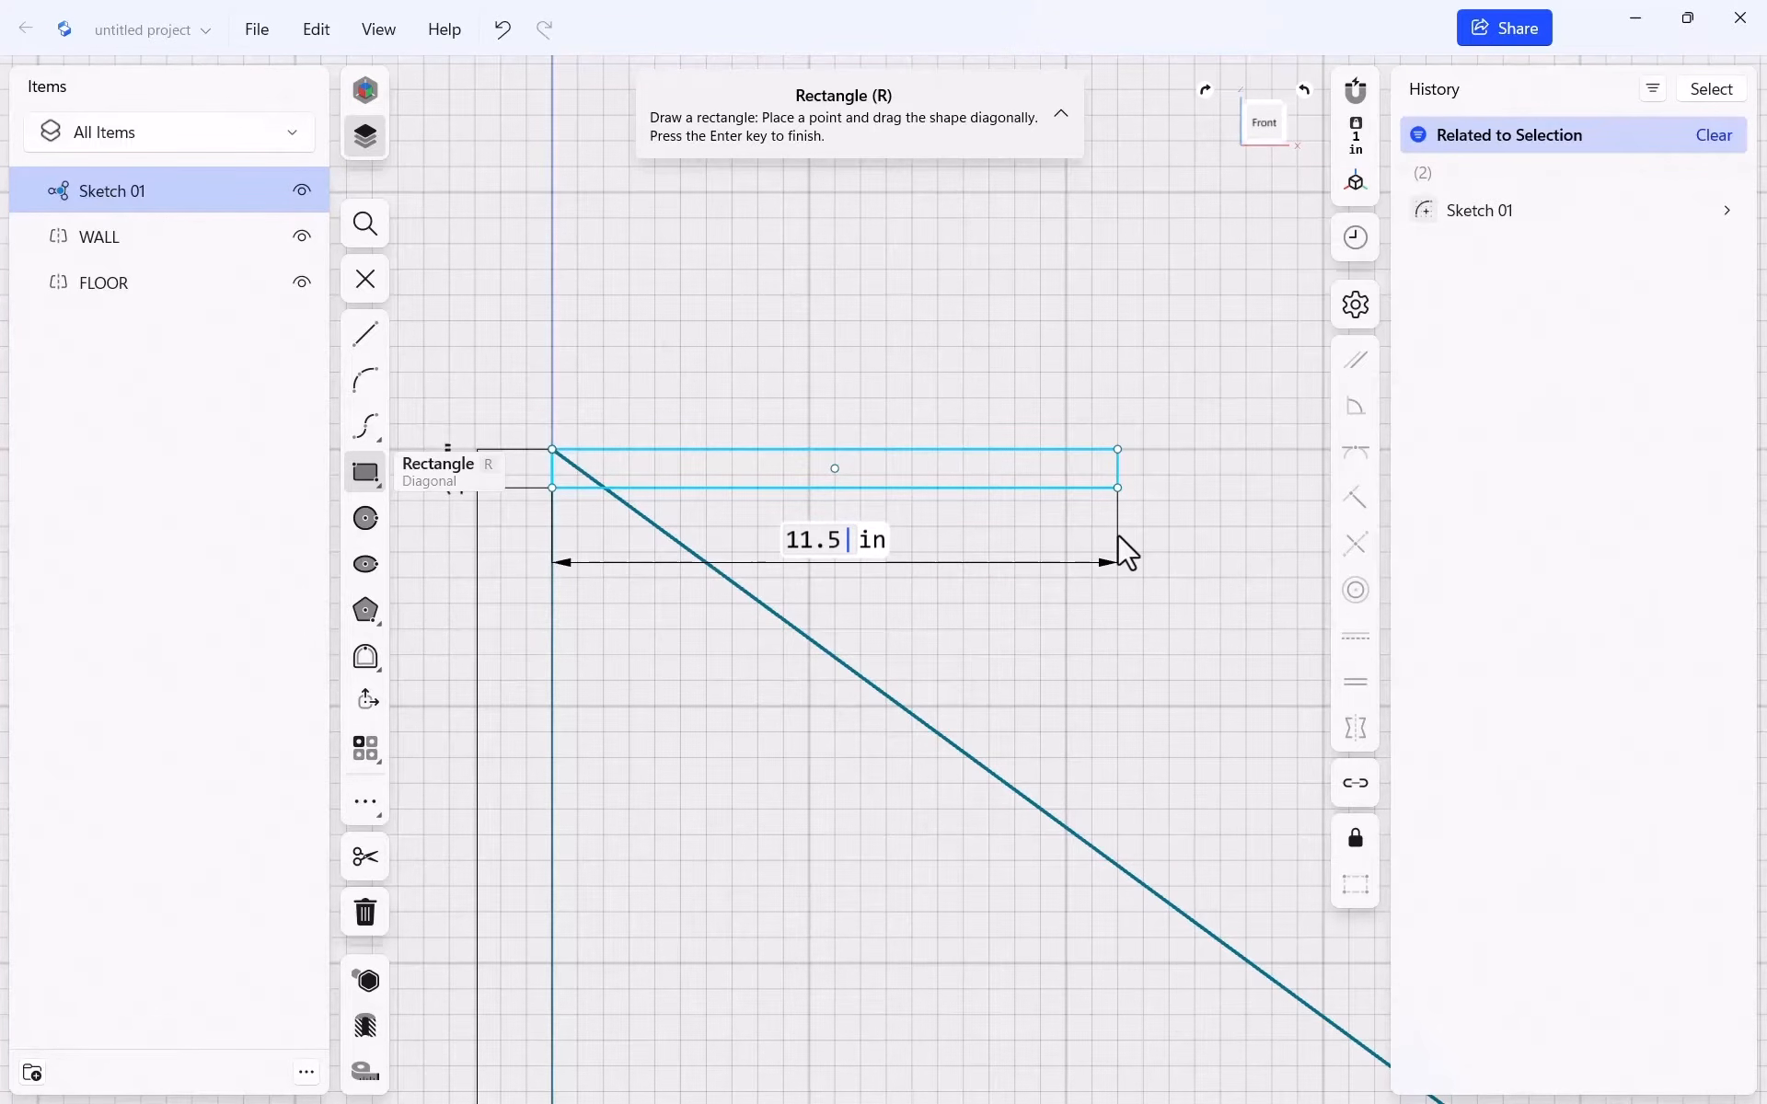
key(Return)
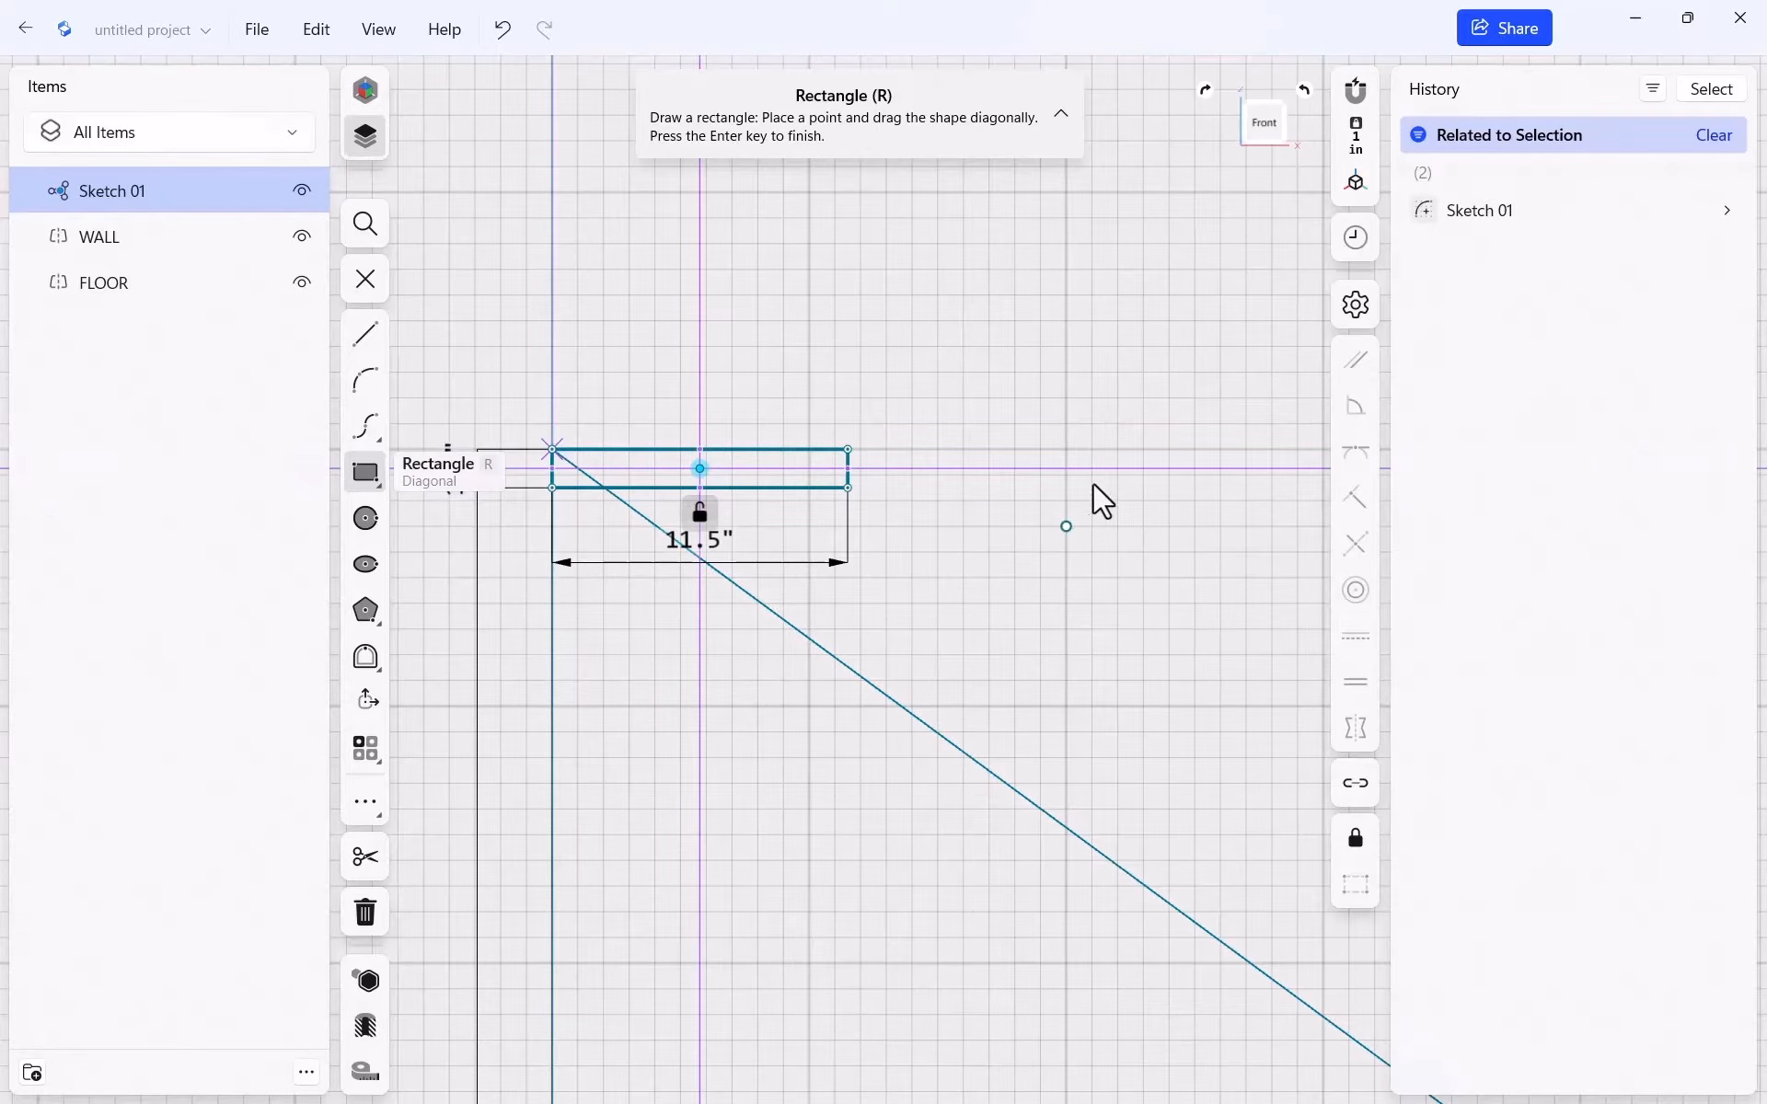
Exit the rectangle tool and select the triangle's diagonal edge
scroll(1141, 727, down, 2)
scroll(539, 610, up, 1)
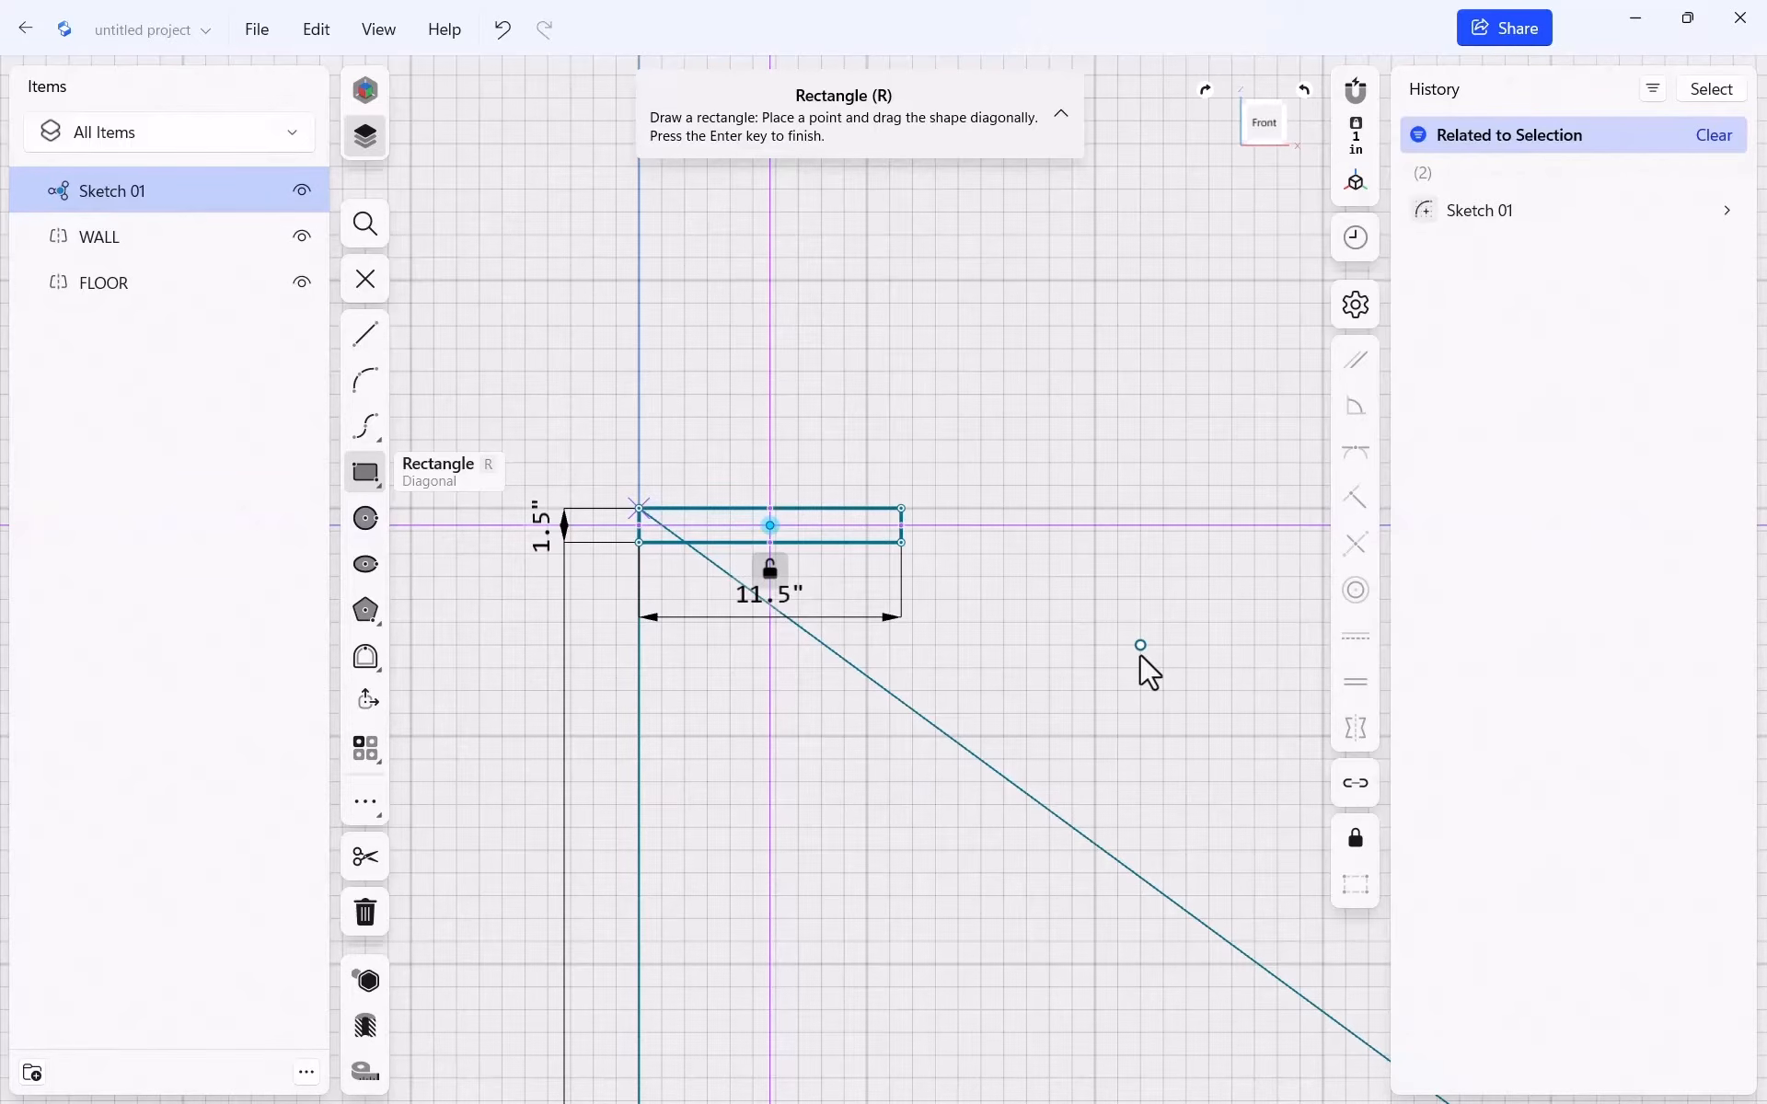
key(Escape)
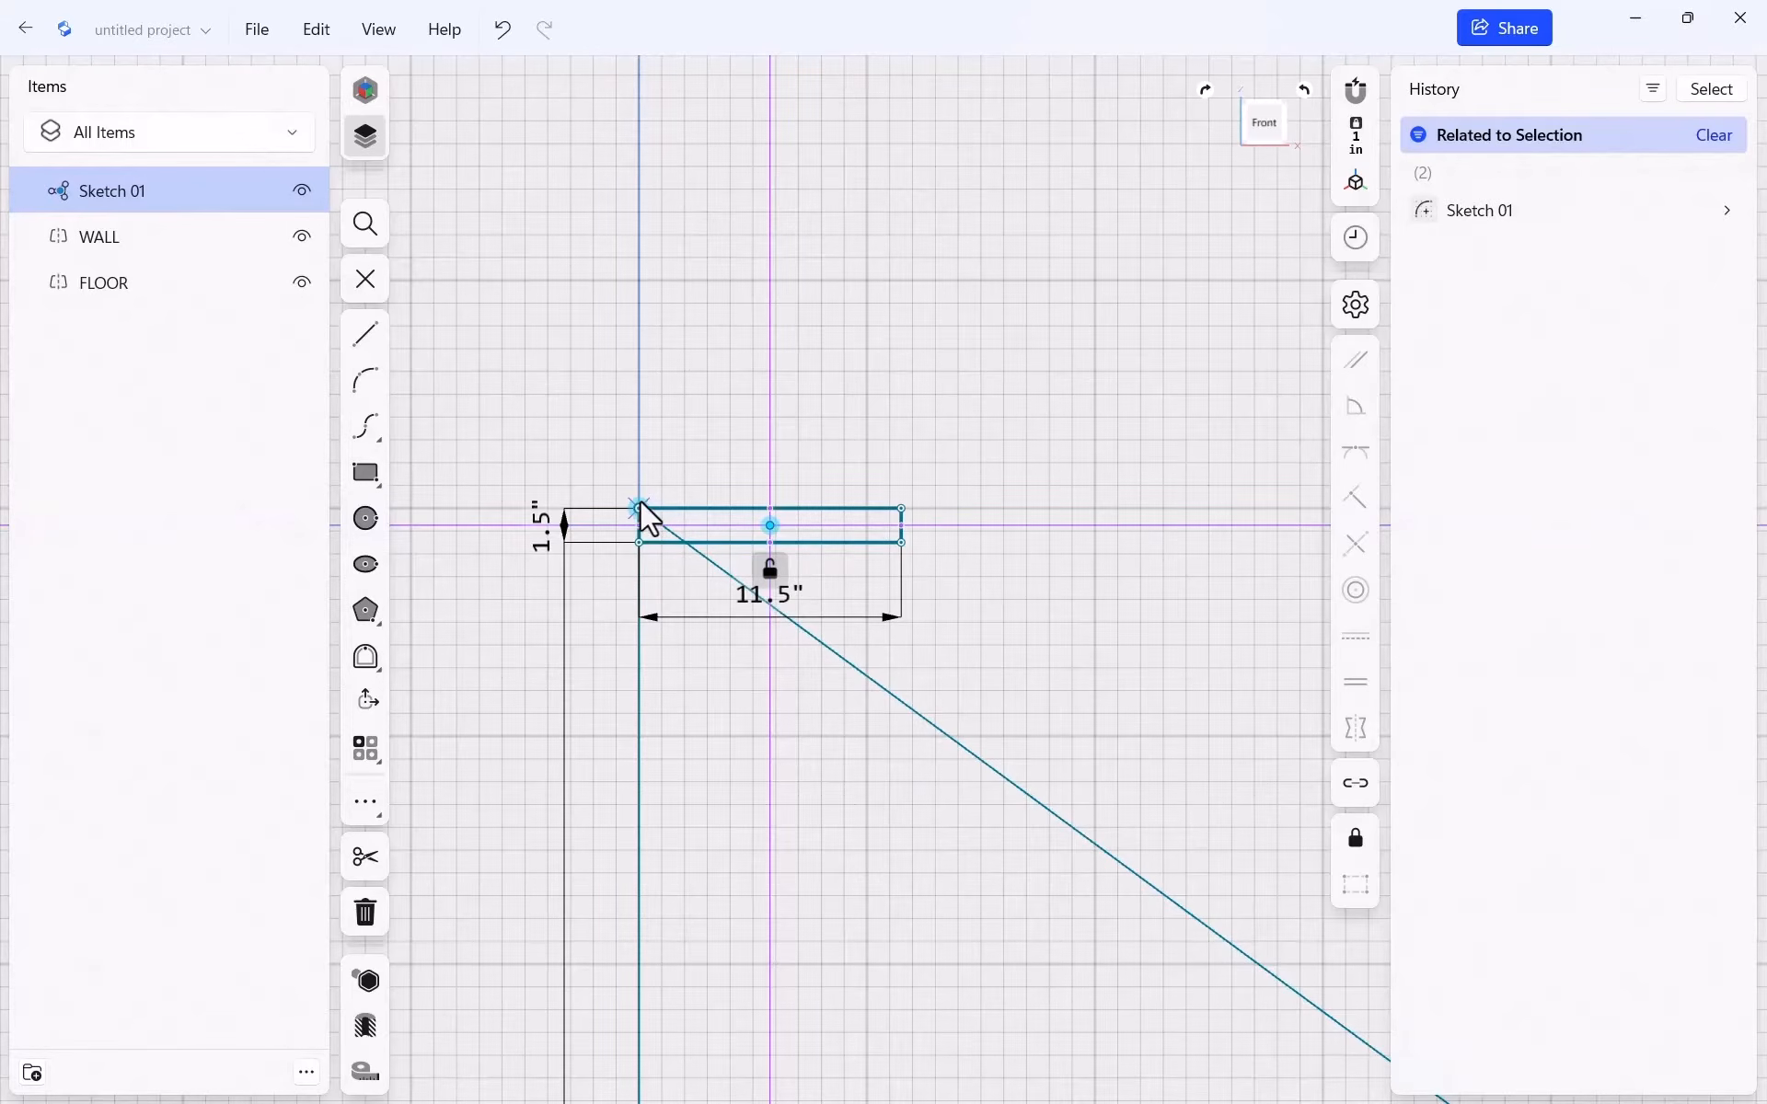
click(853, 679)
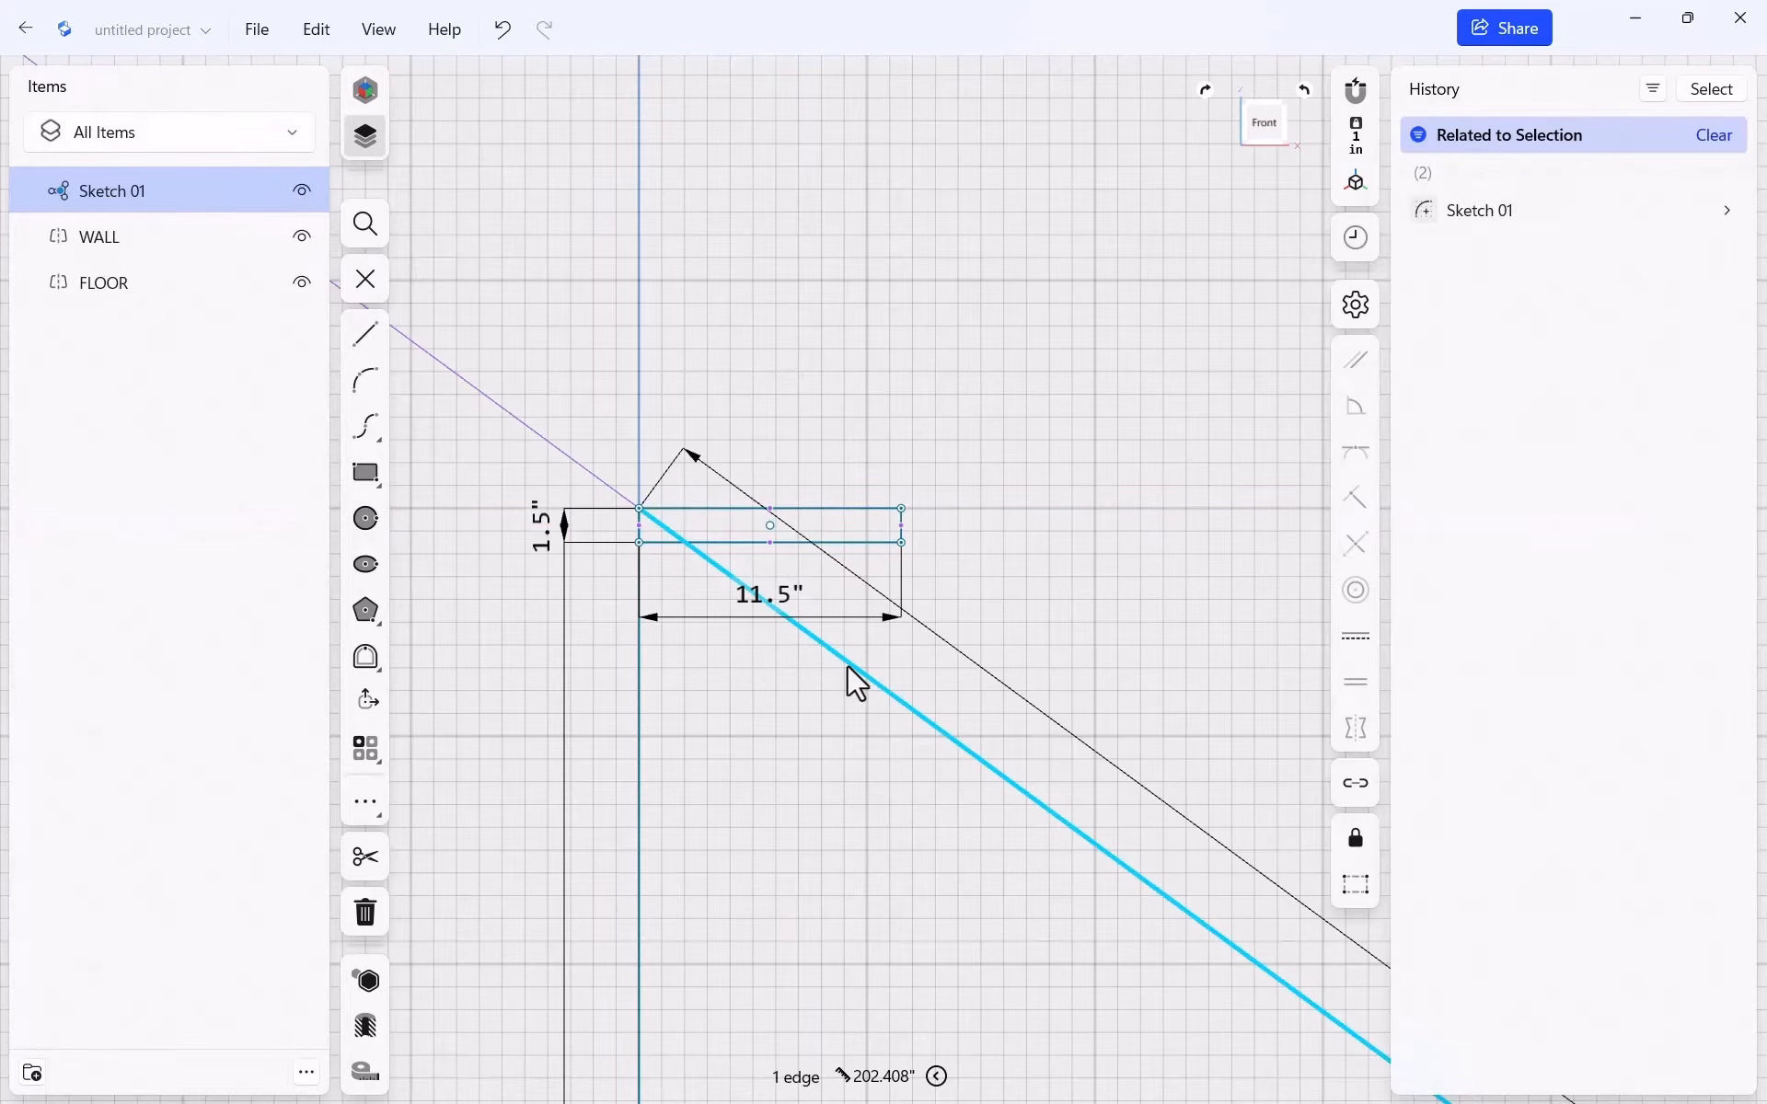
Replace the diagonal with a line from the tread's outer corner to the baseline's right end
key(Delete)
scroll(571, 543, down, 2)
scroll(541, 509, down, 5)
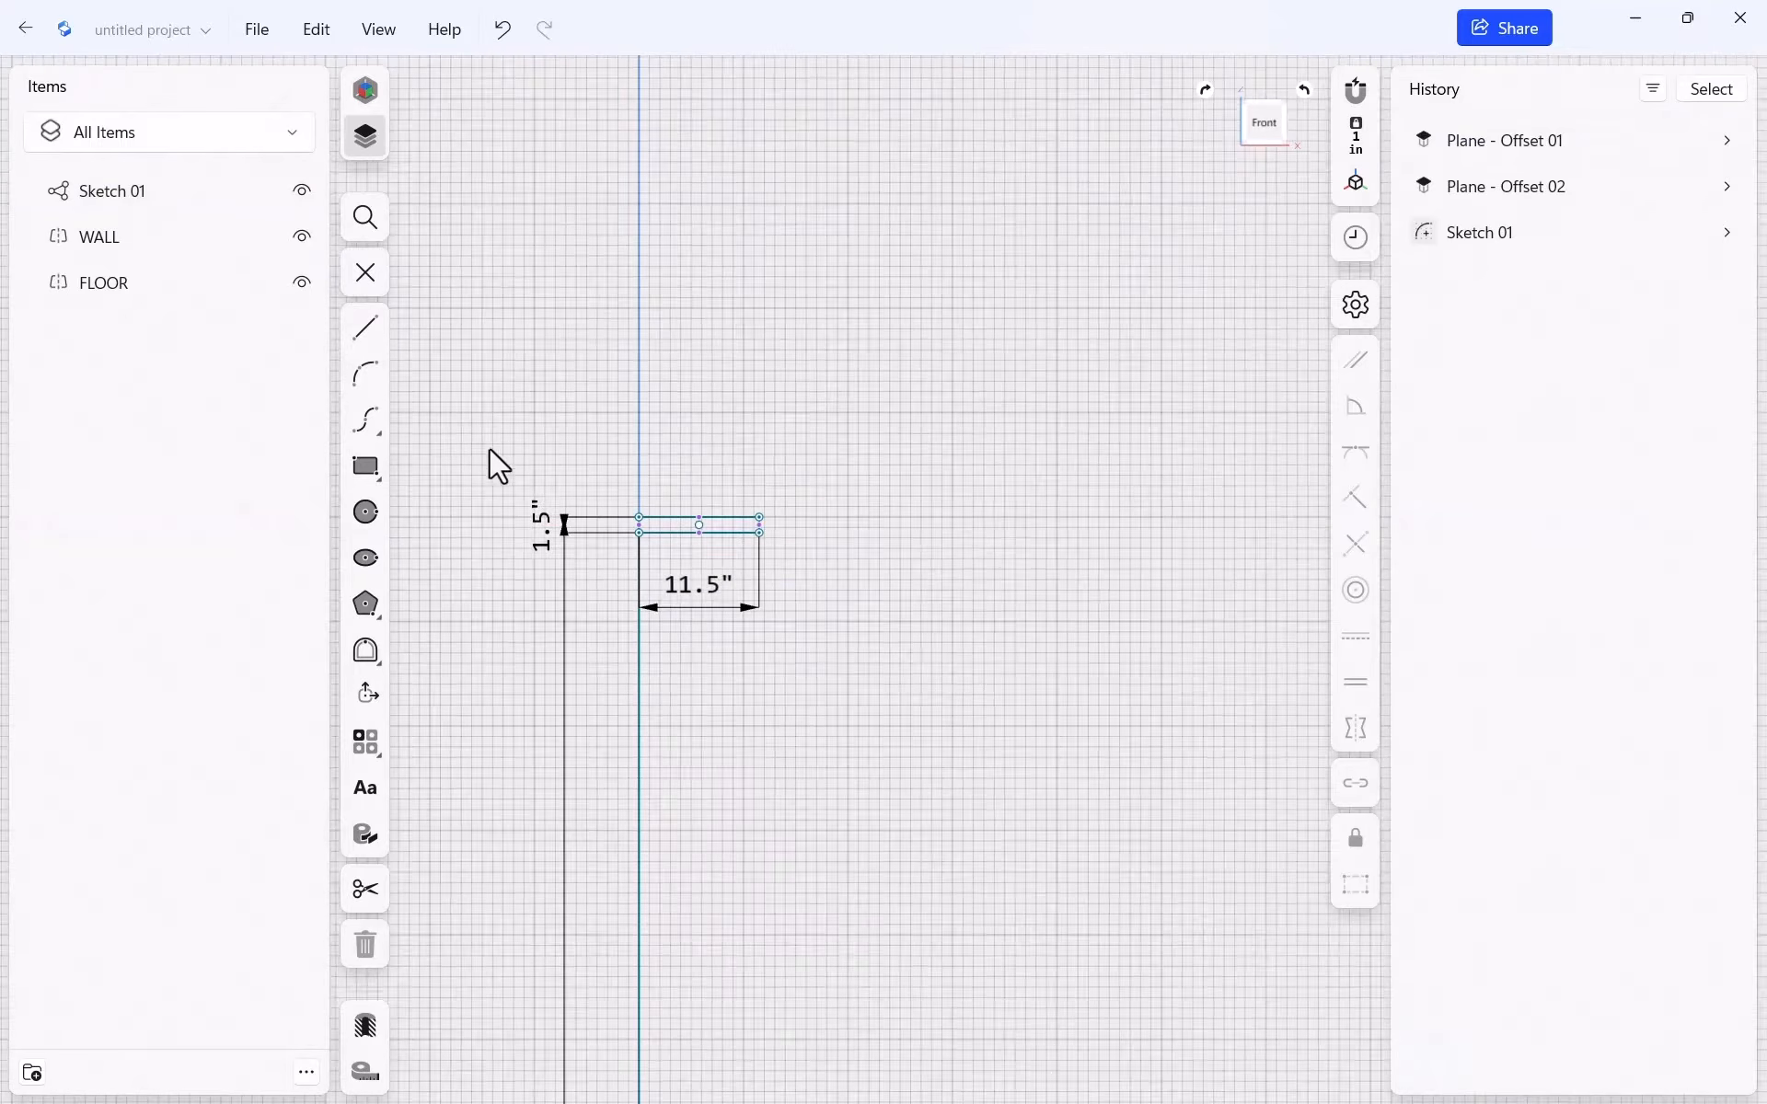
scroll(523, 536, down, 1)
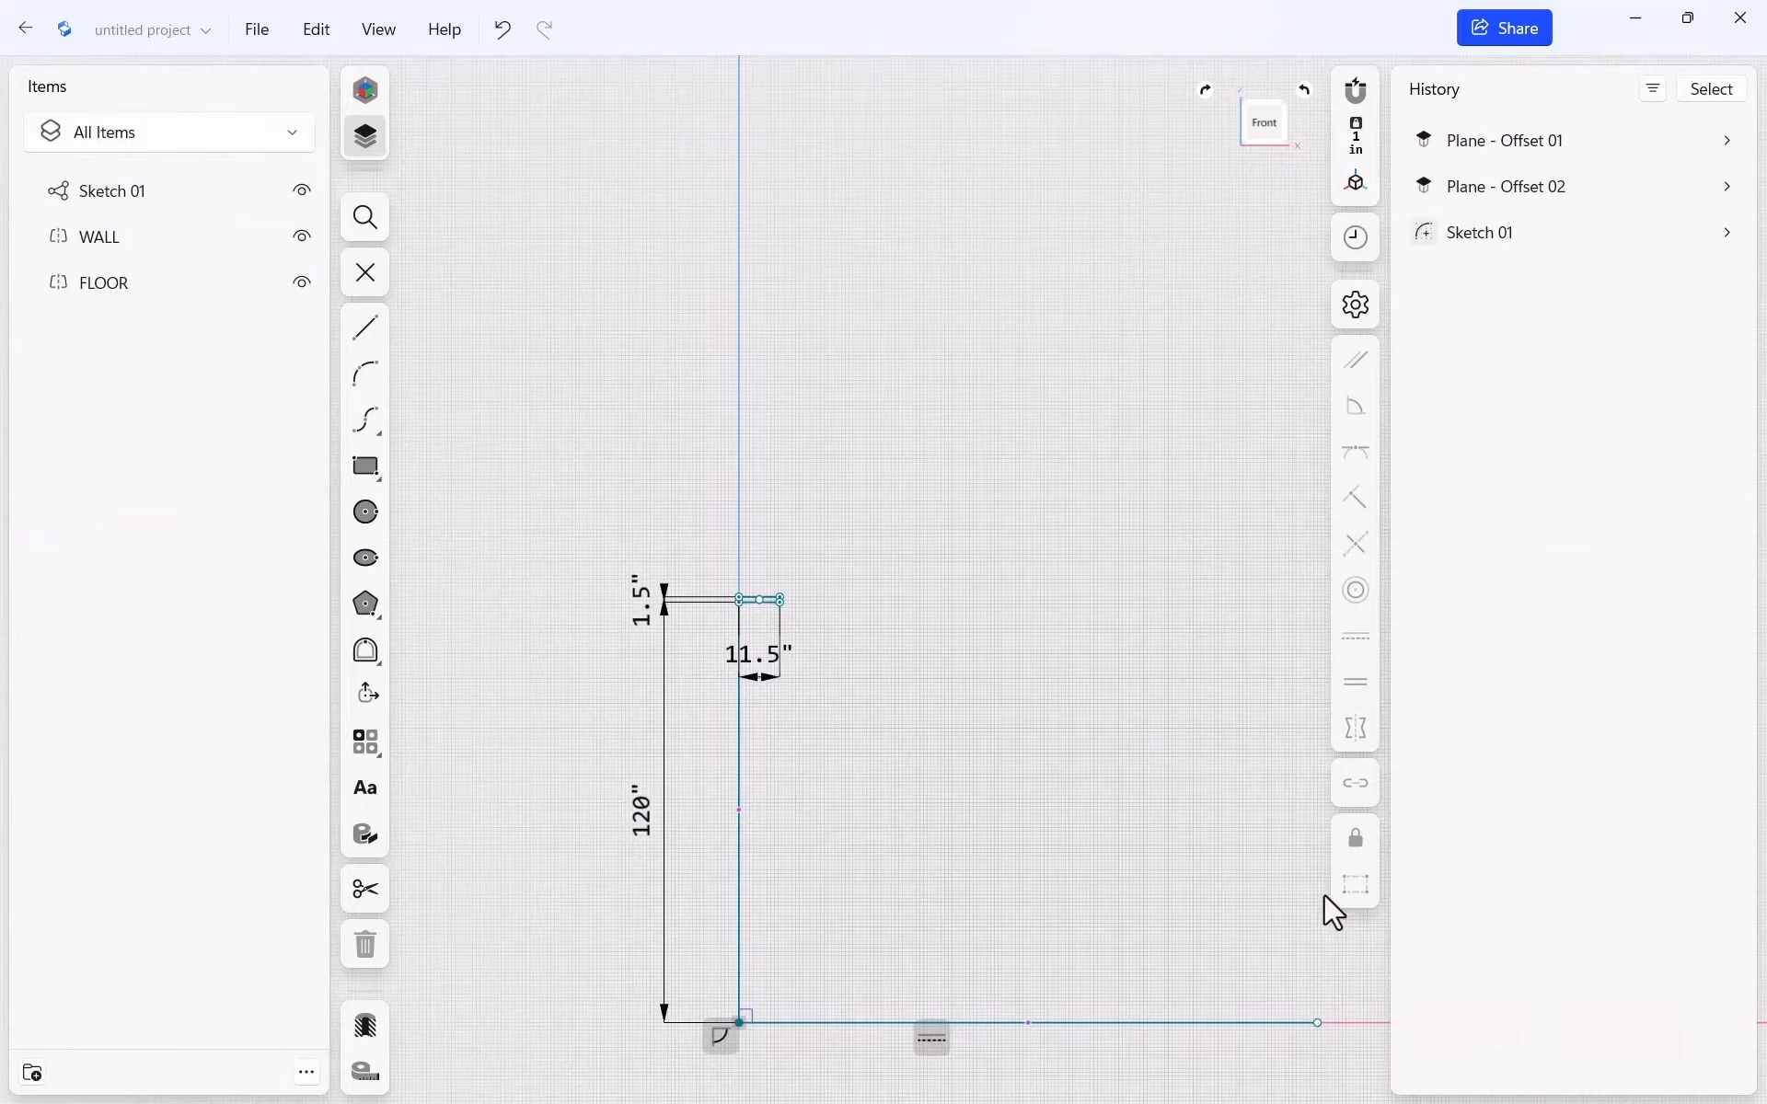
key(l)
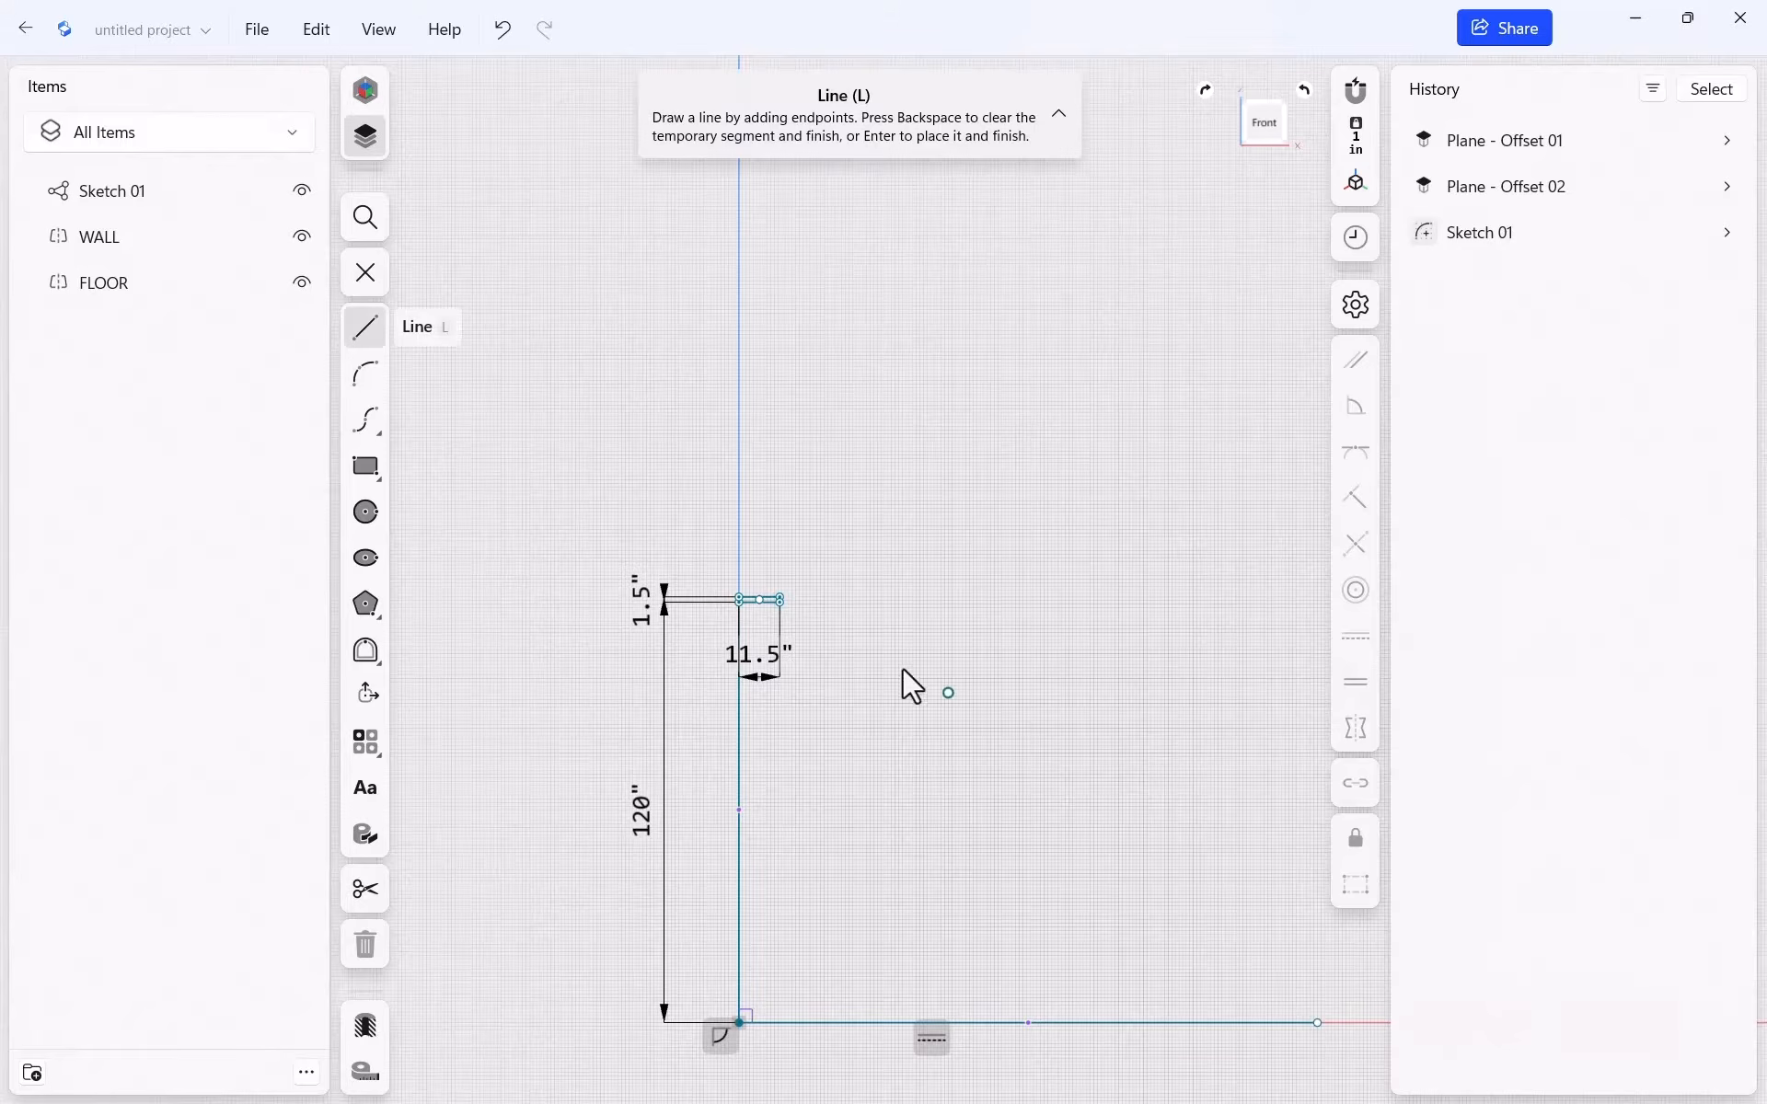
click(779, 598)
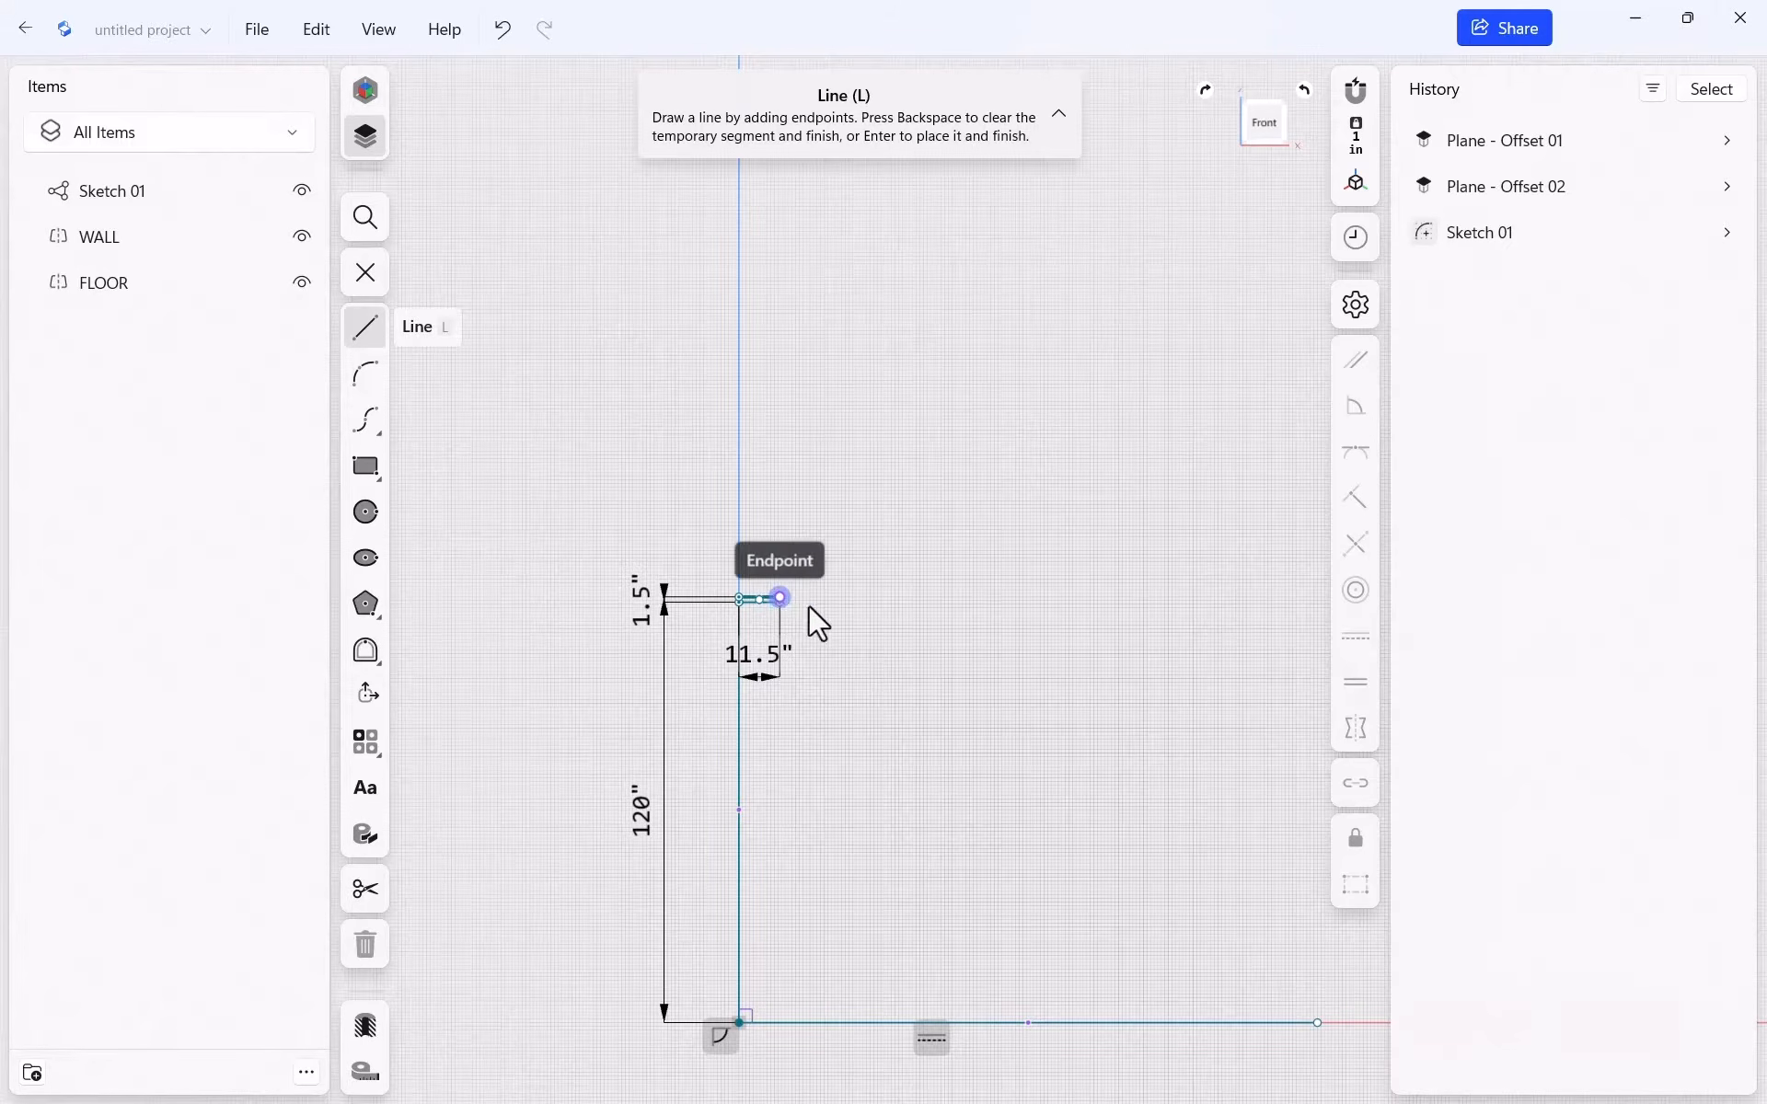
click(1316, 1025)
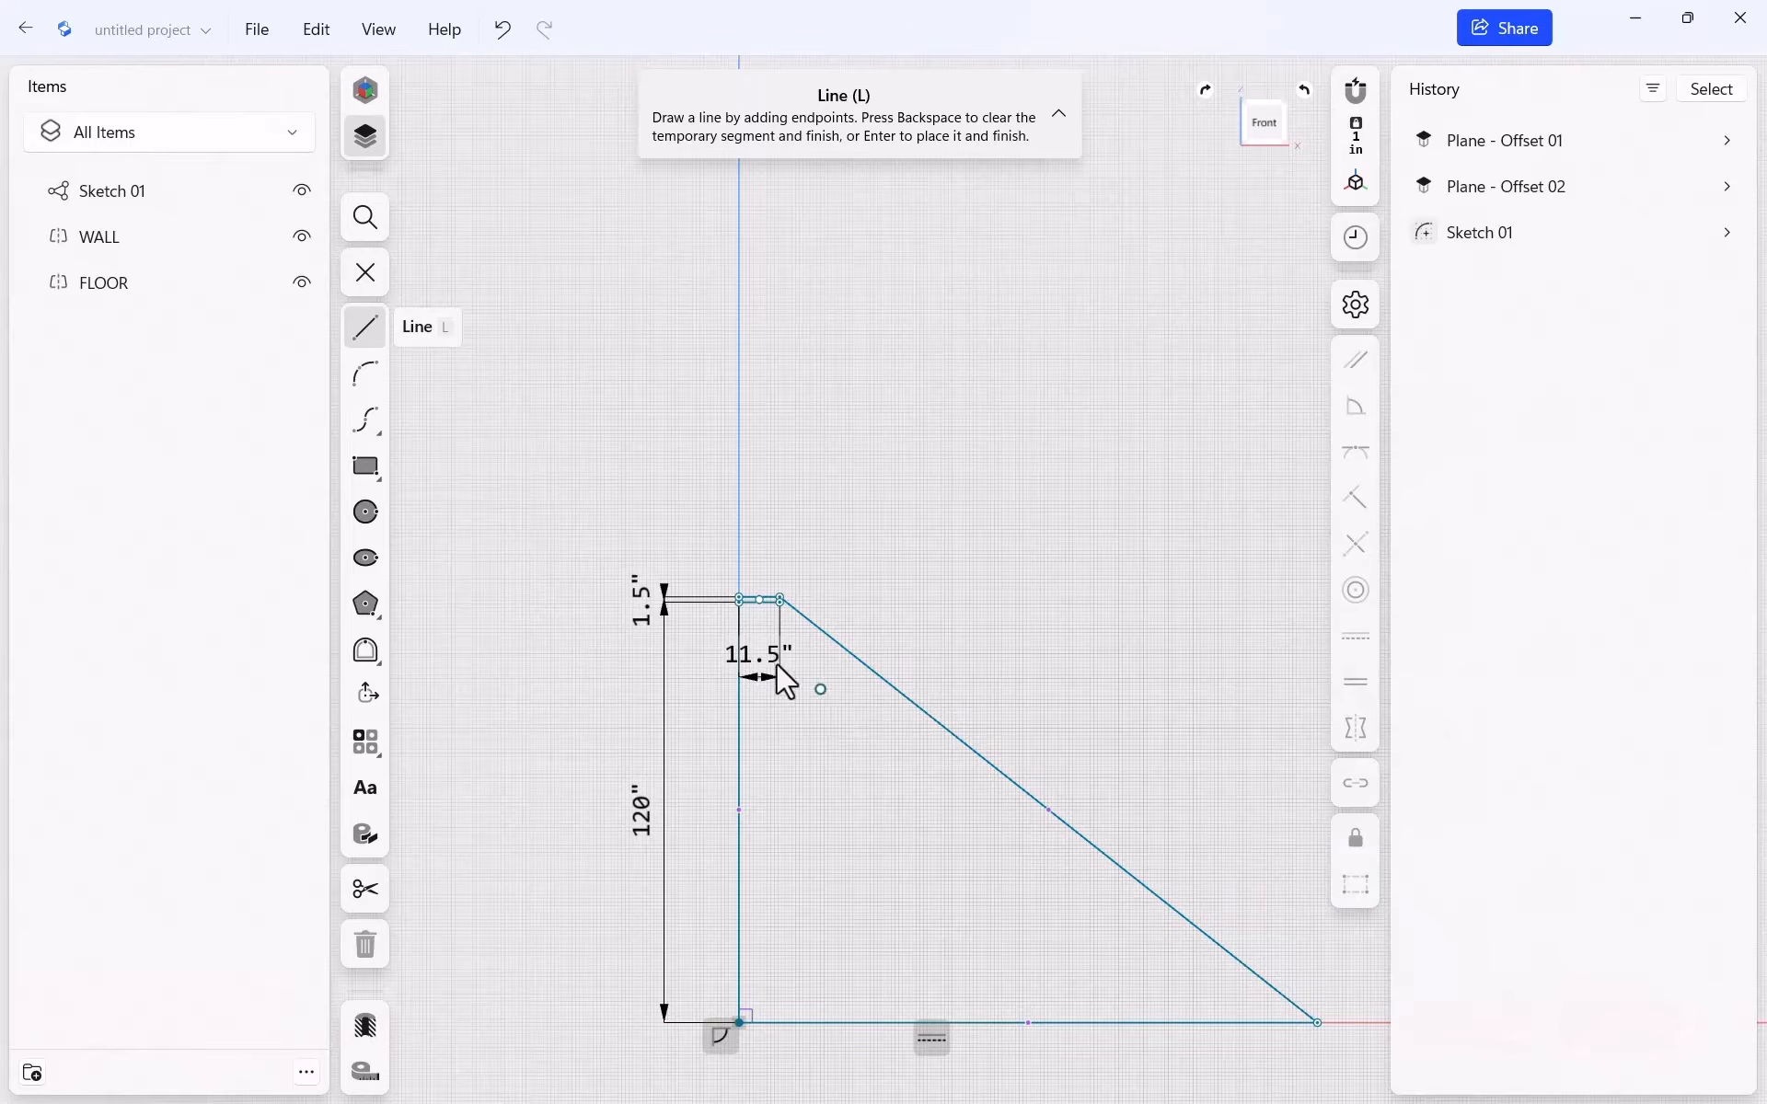
scroll(776, 662, up, 3)
scroll(736, 594, up, 5)
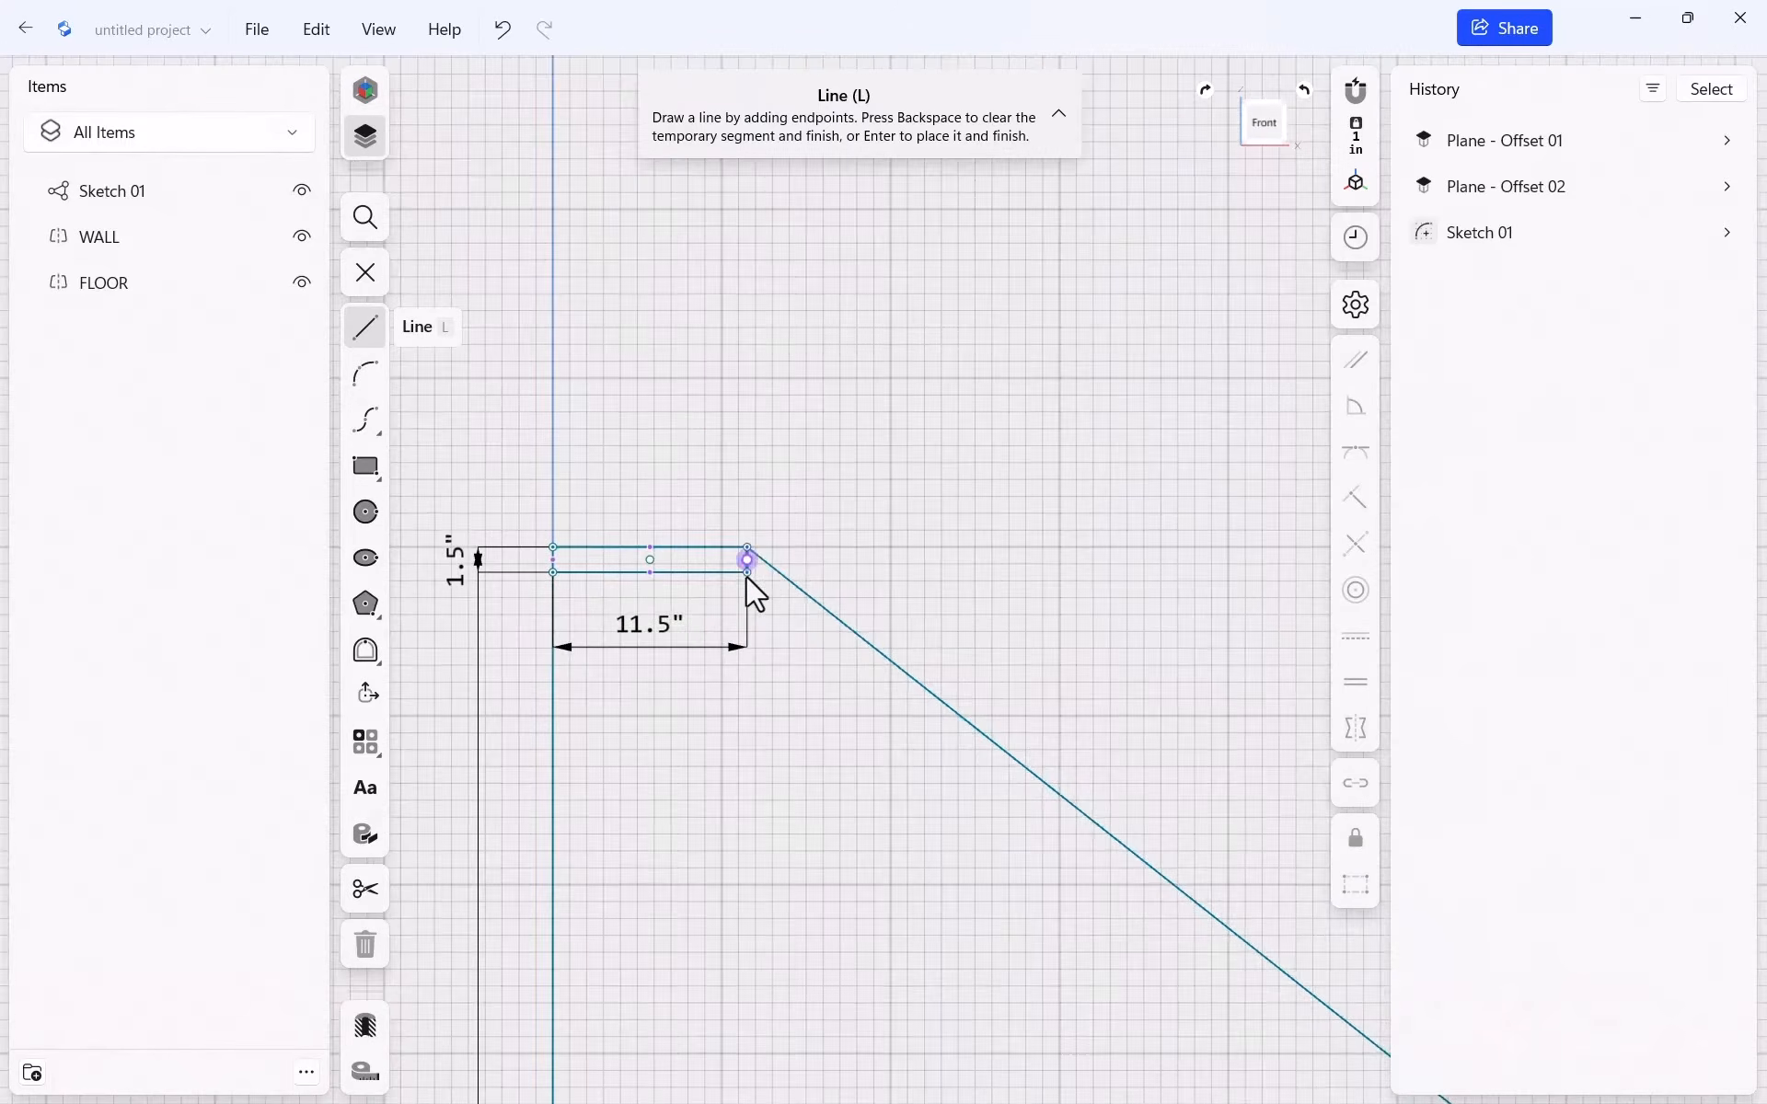
scroll(994, 511, down, 2)
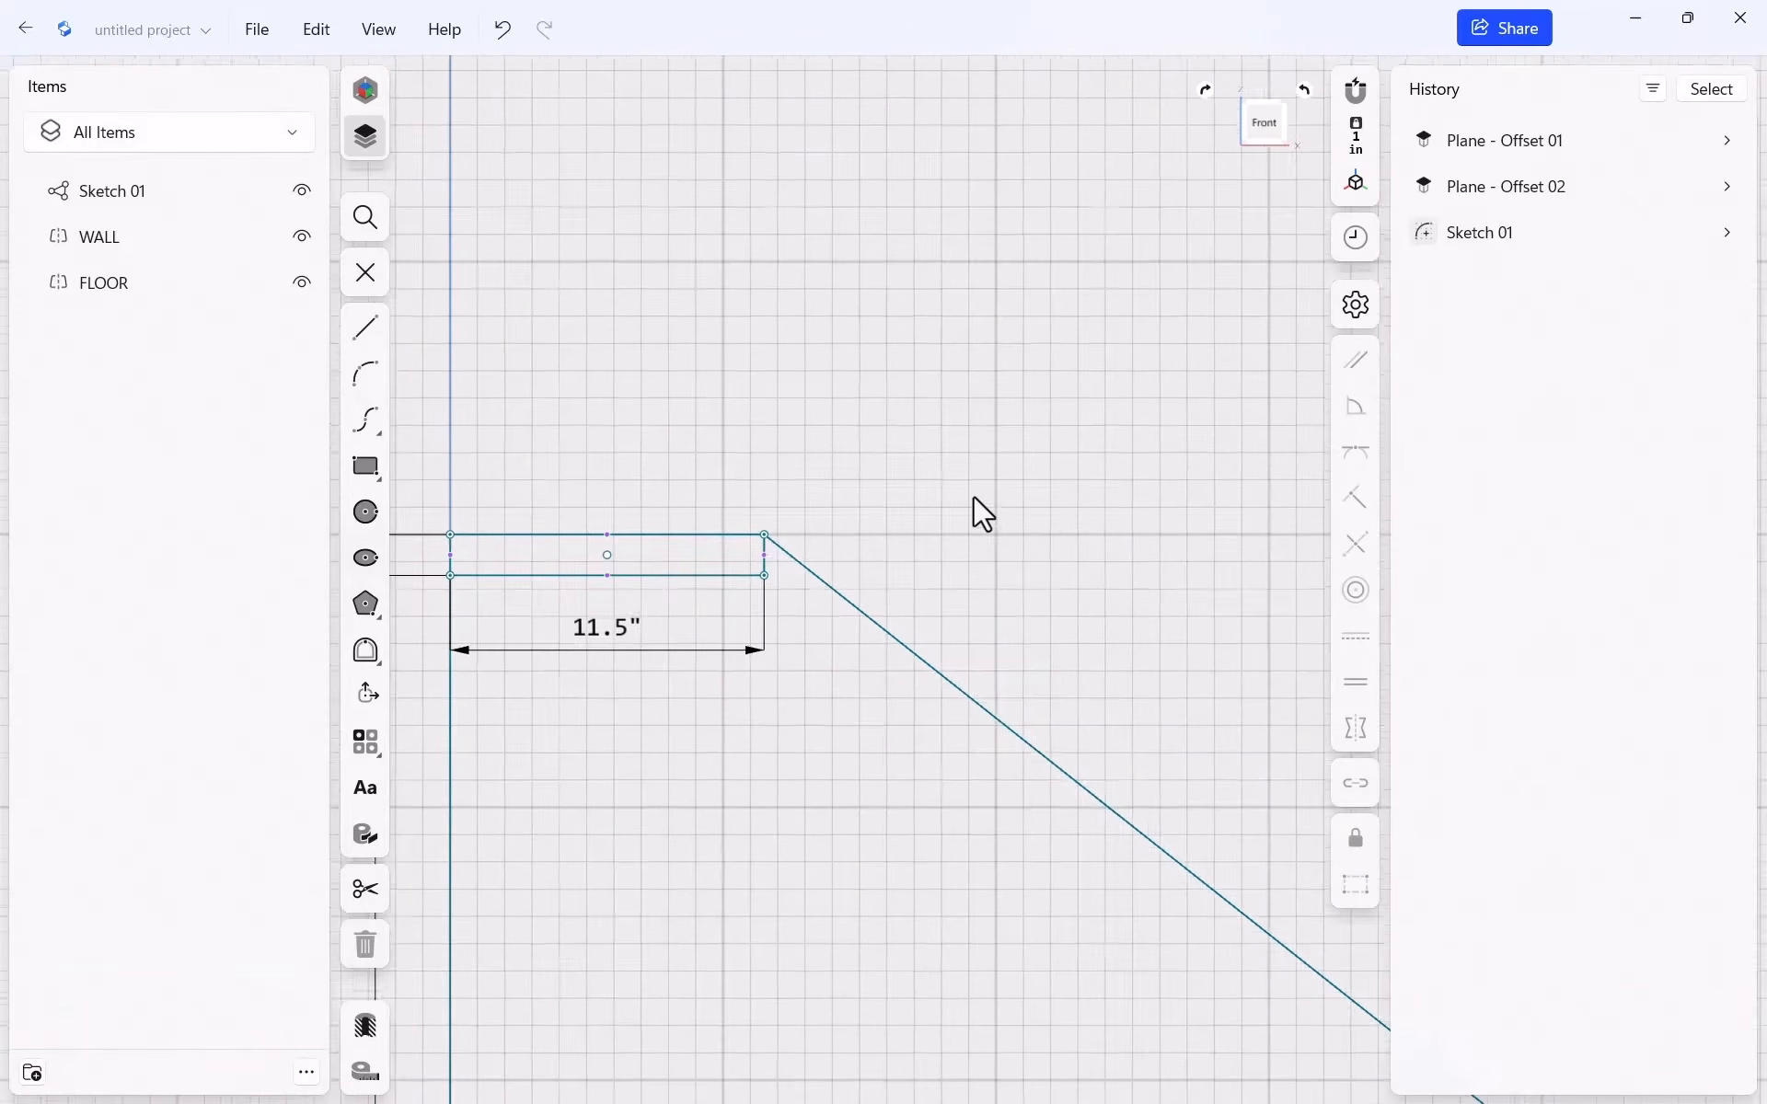
scroll(887, 748, up, 1)
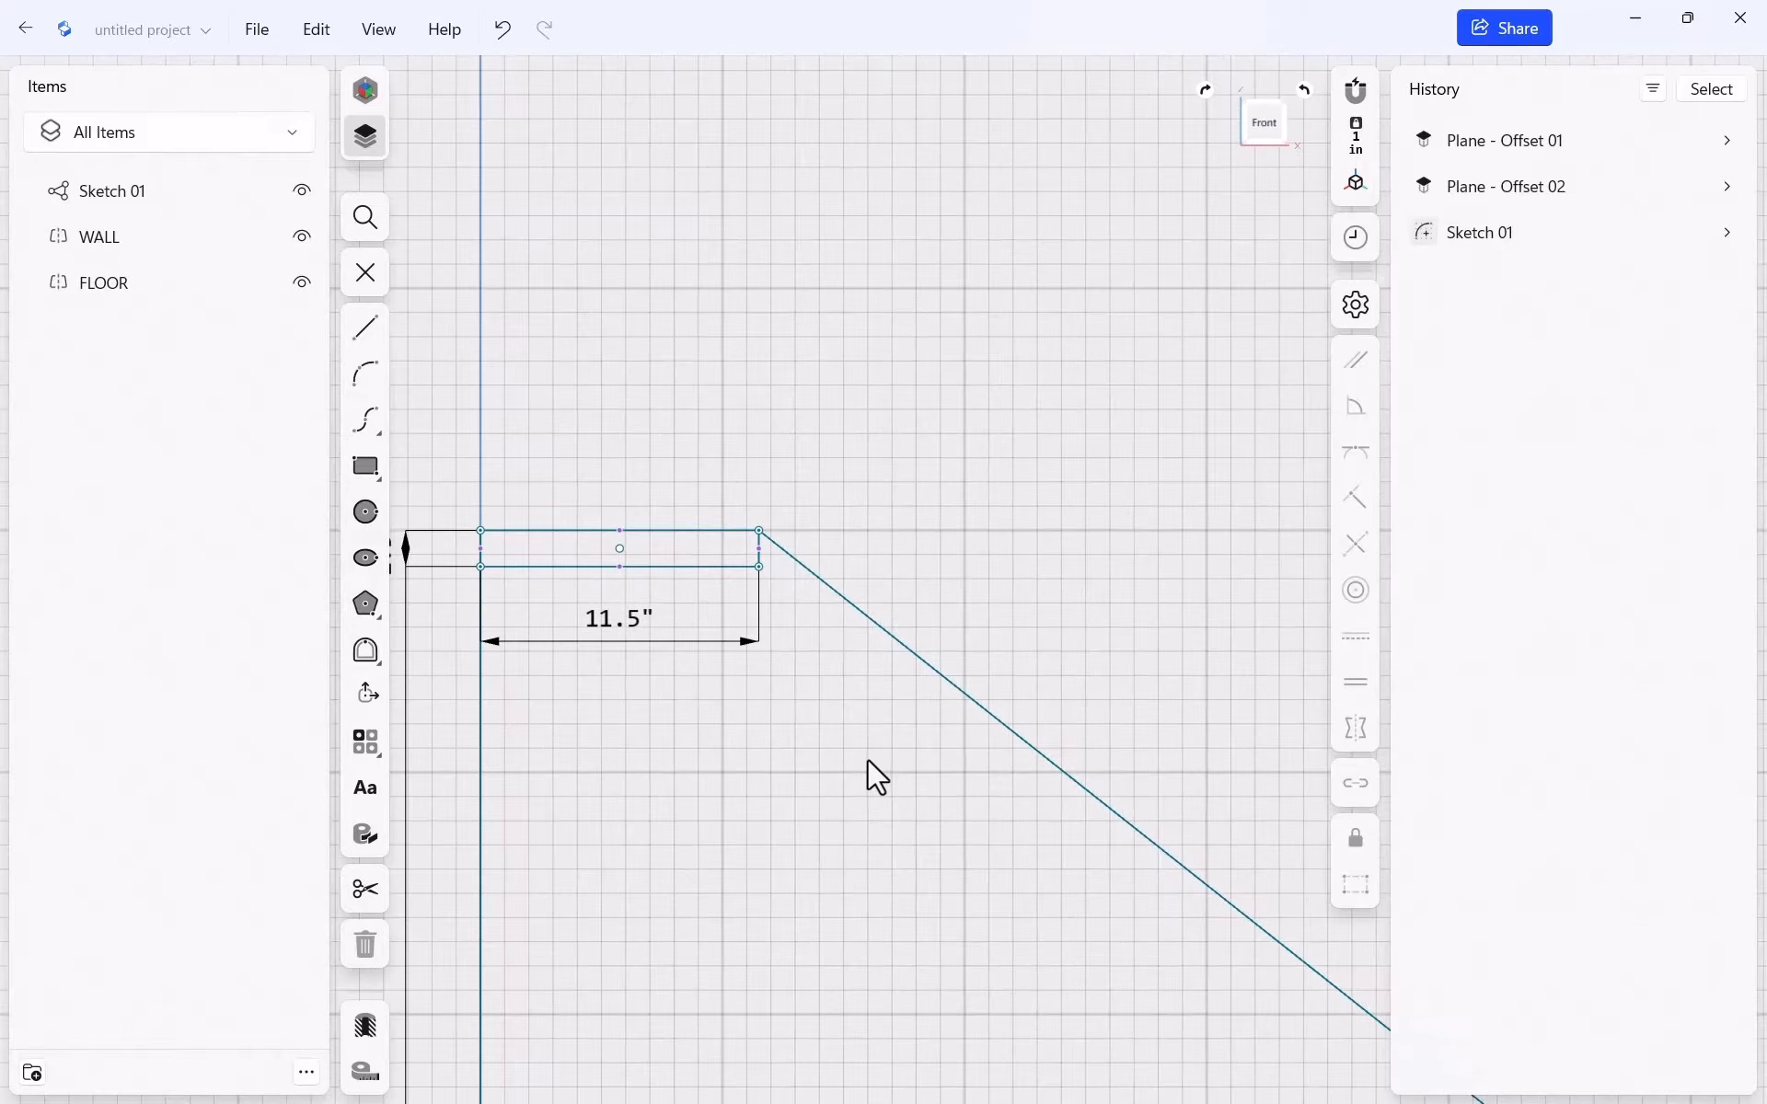
Draw a 12.25" by 2.25" tread rectangle with one corner on the diagonal
key(r)
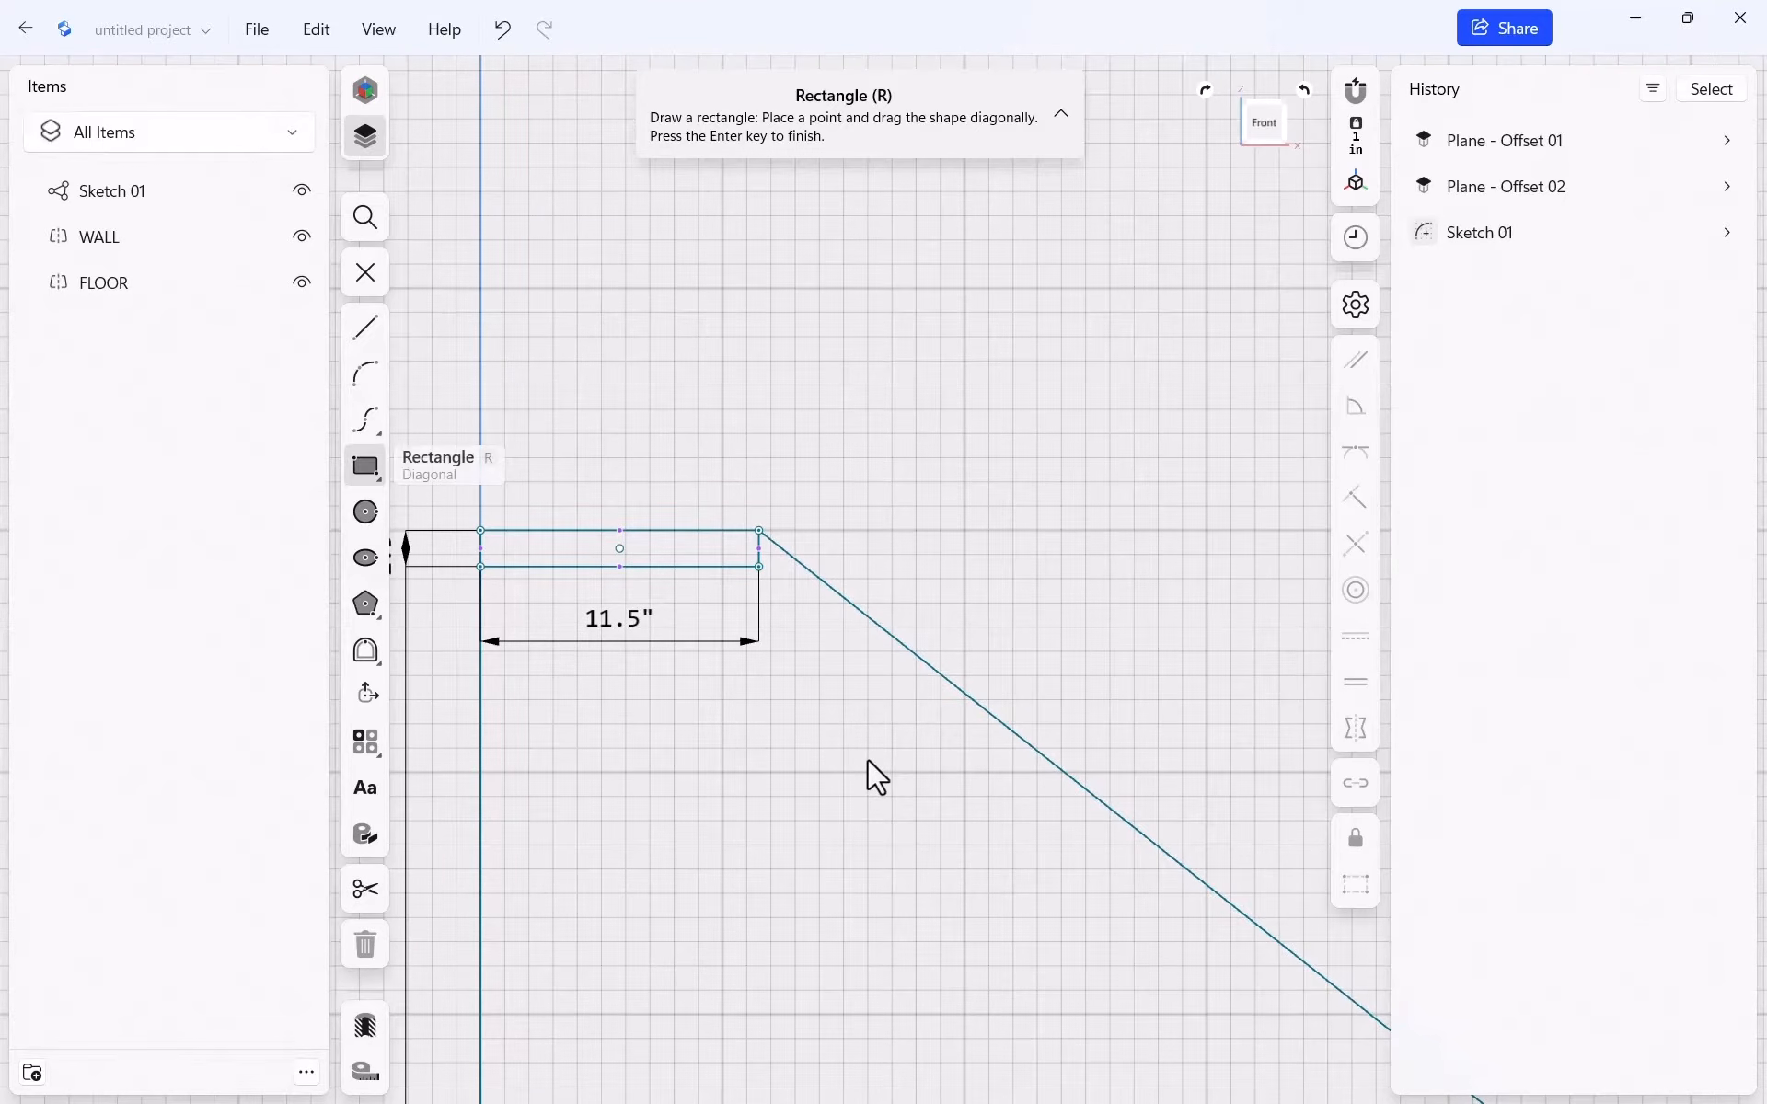
click(936, 670)
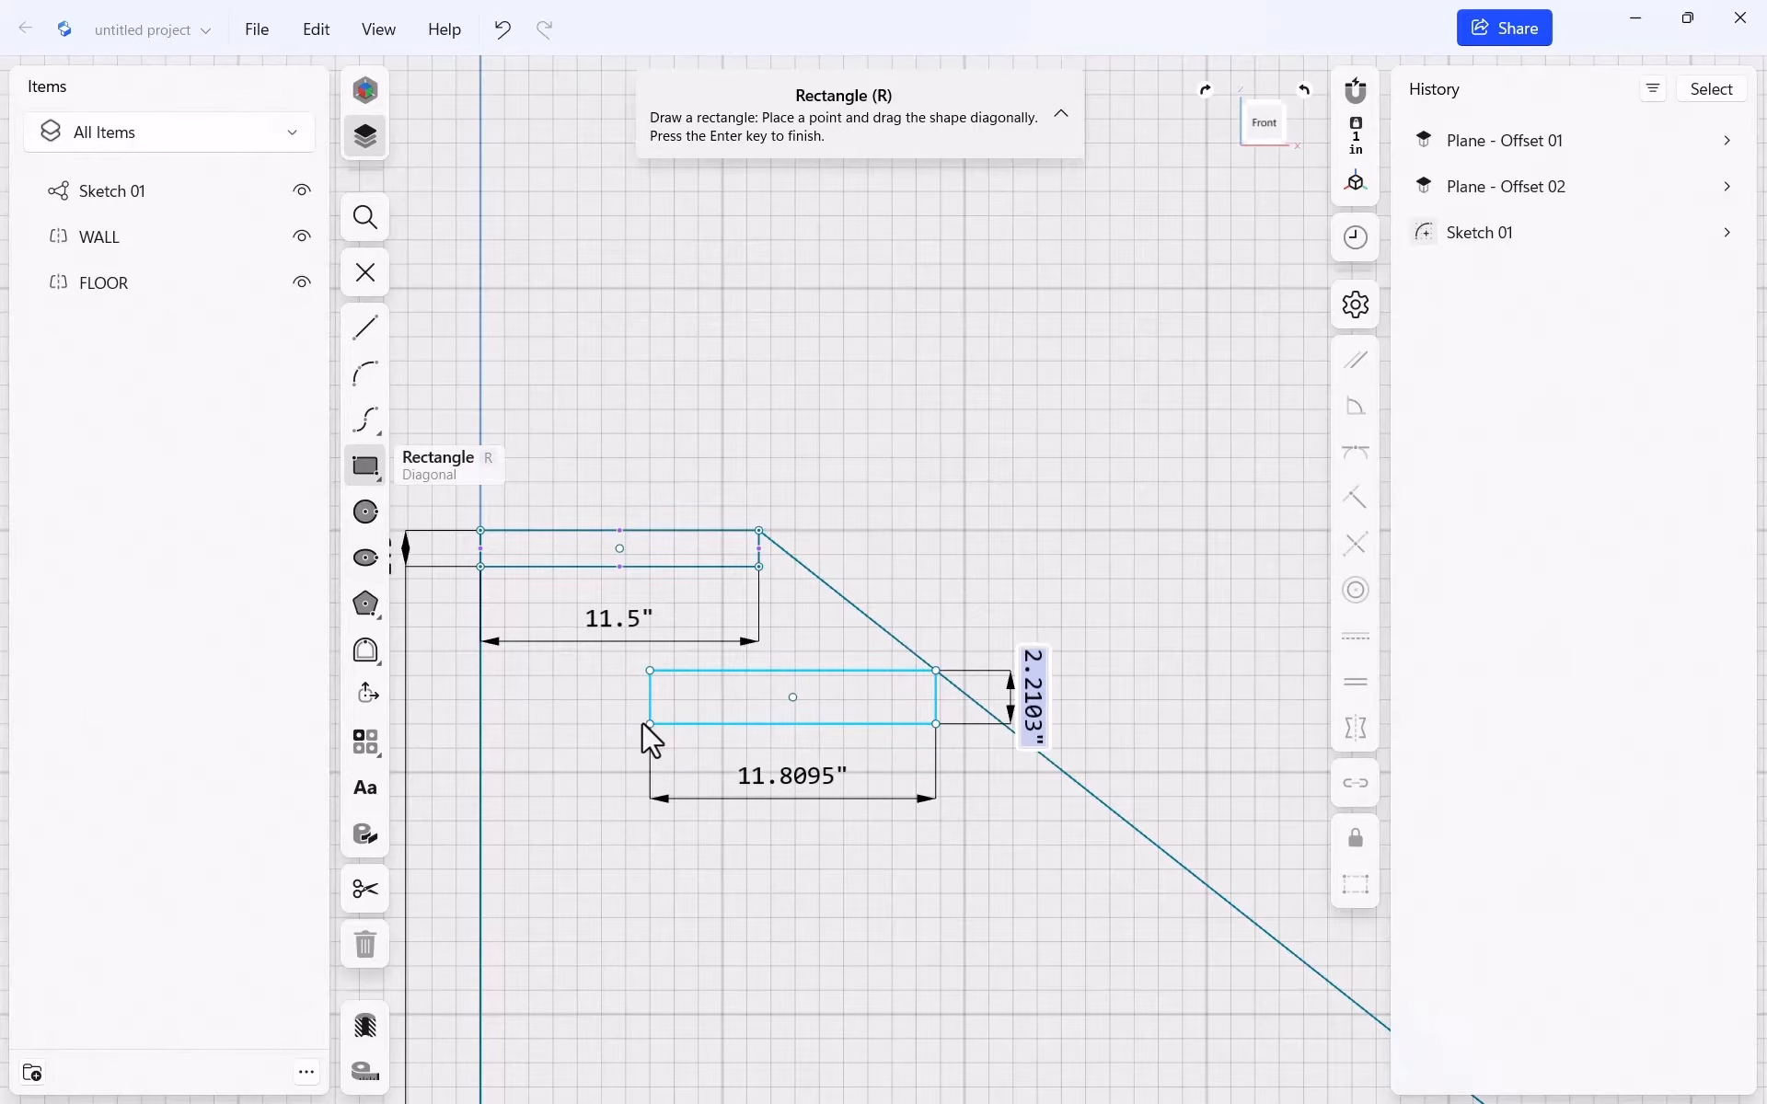
click(638, 723)
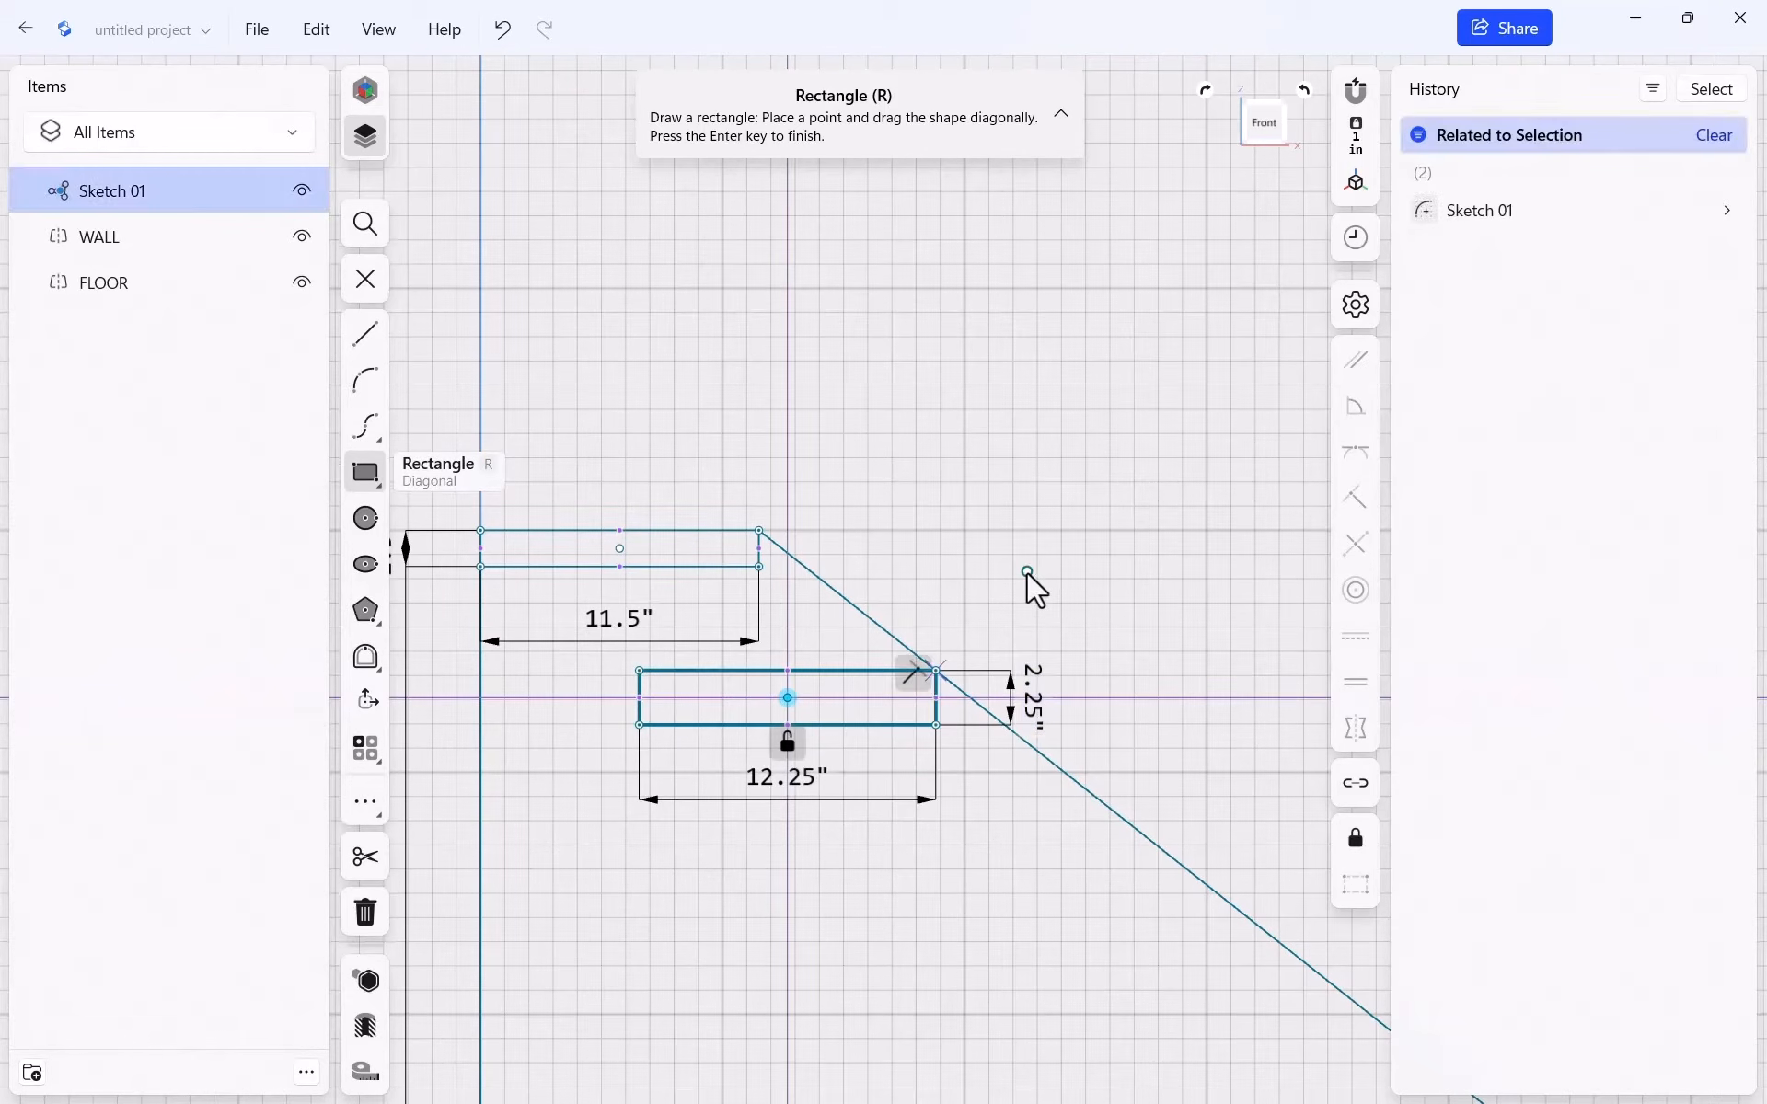
key(Escape)
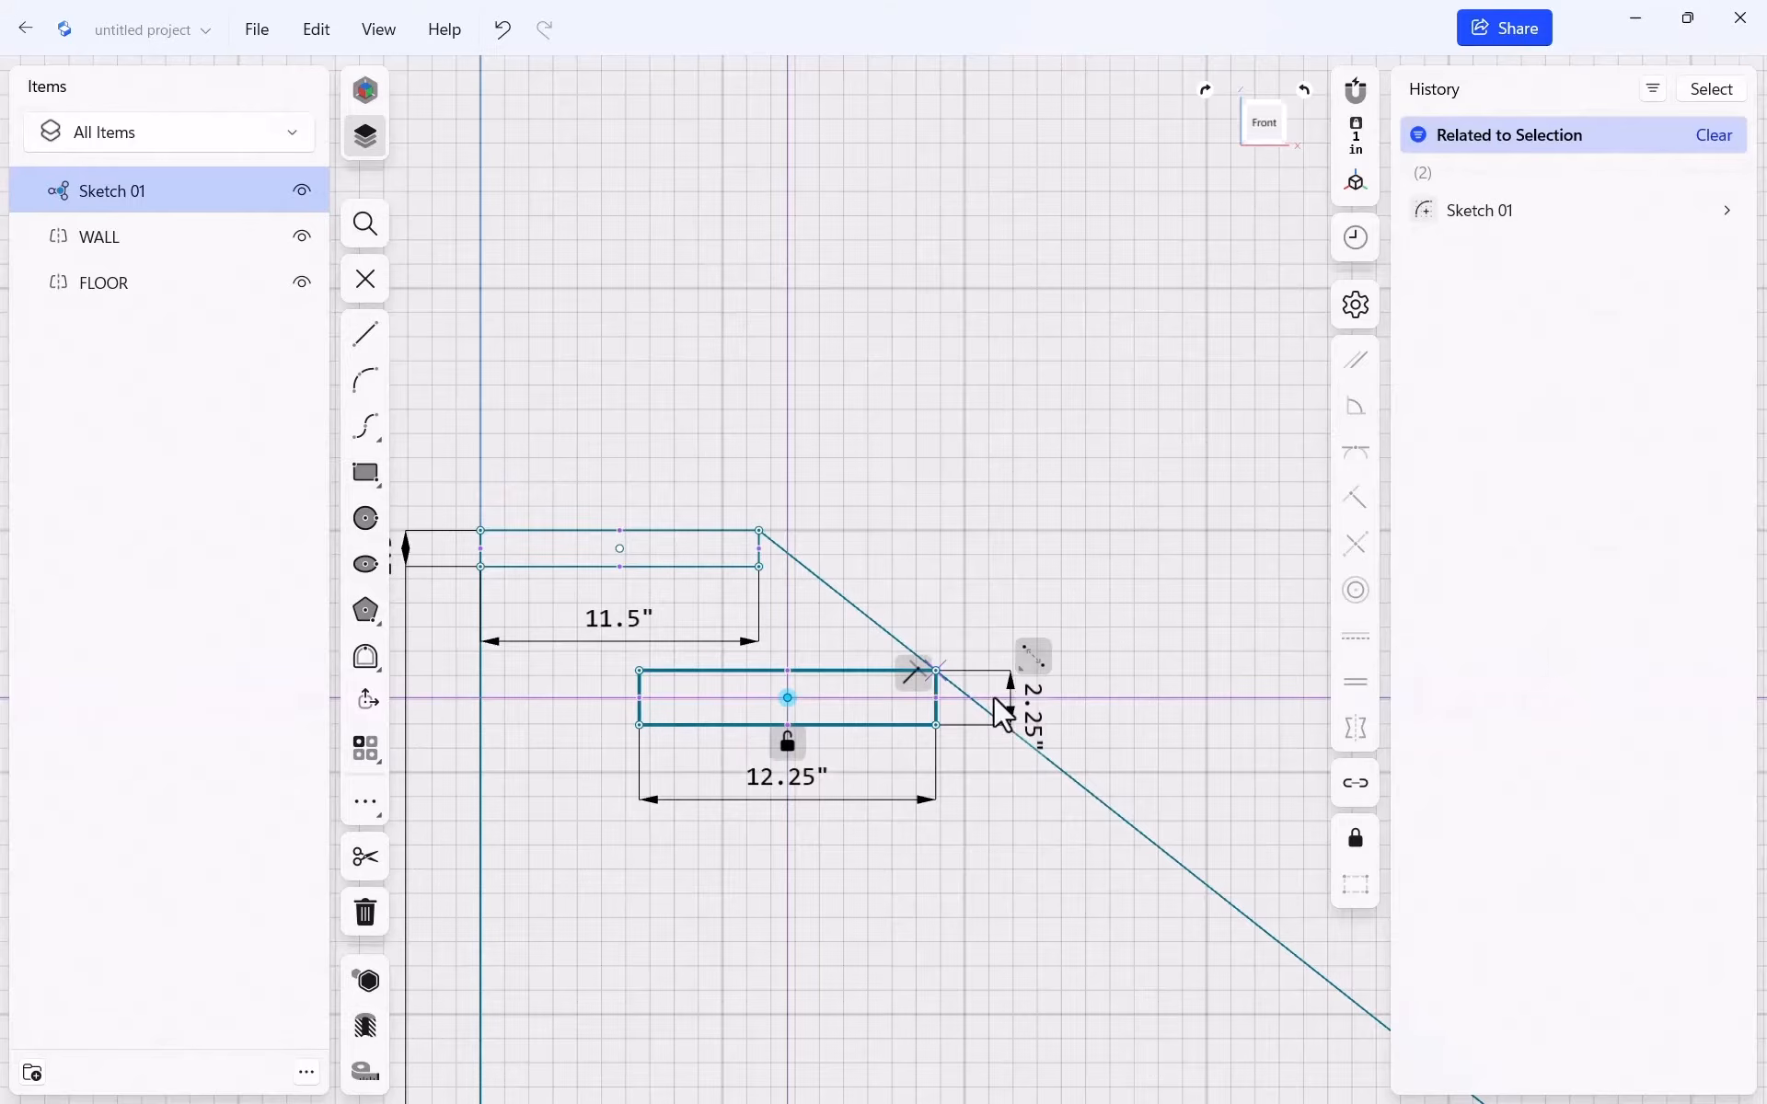
Make the lower tread's end and top edges equal to the first tread's, sizing it 11.5 by 1.5 inches
click(935, 709)
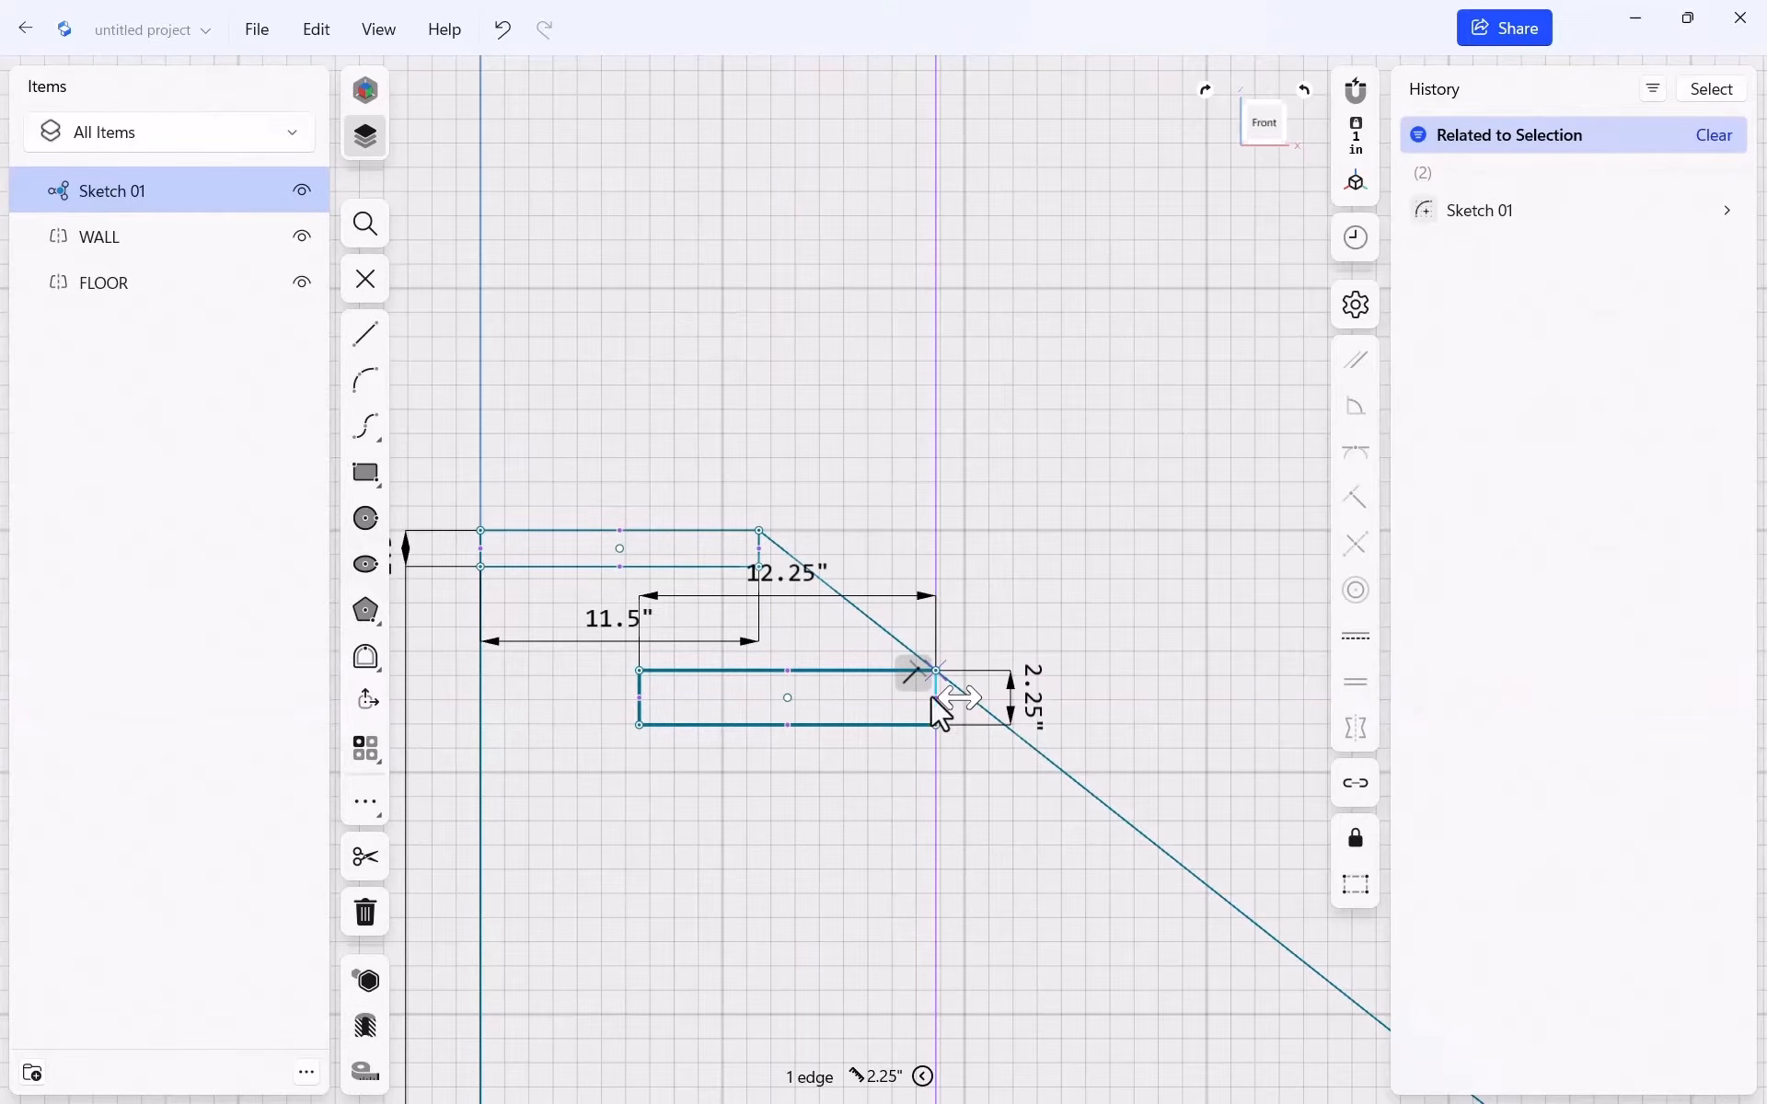
click(759, 547)
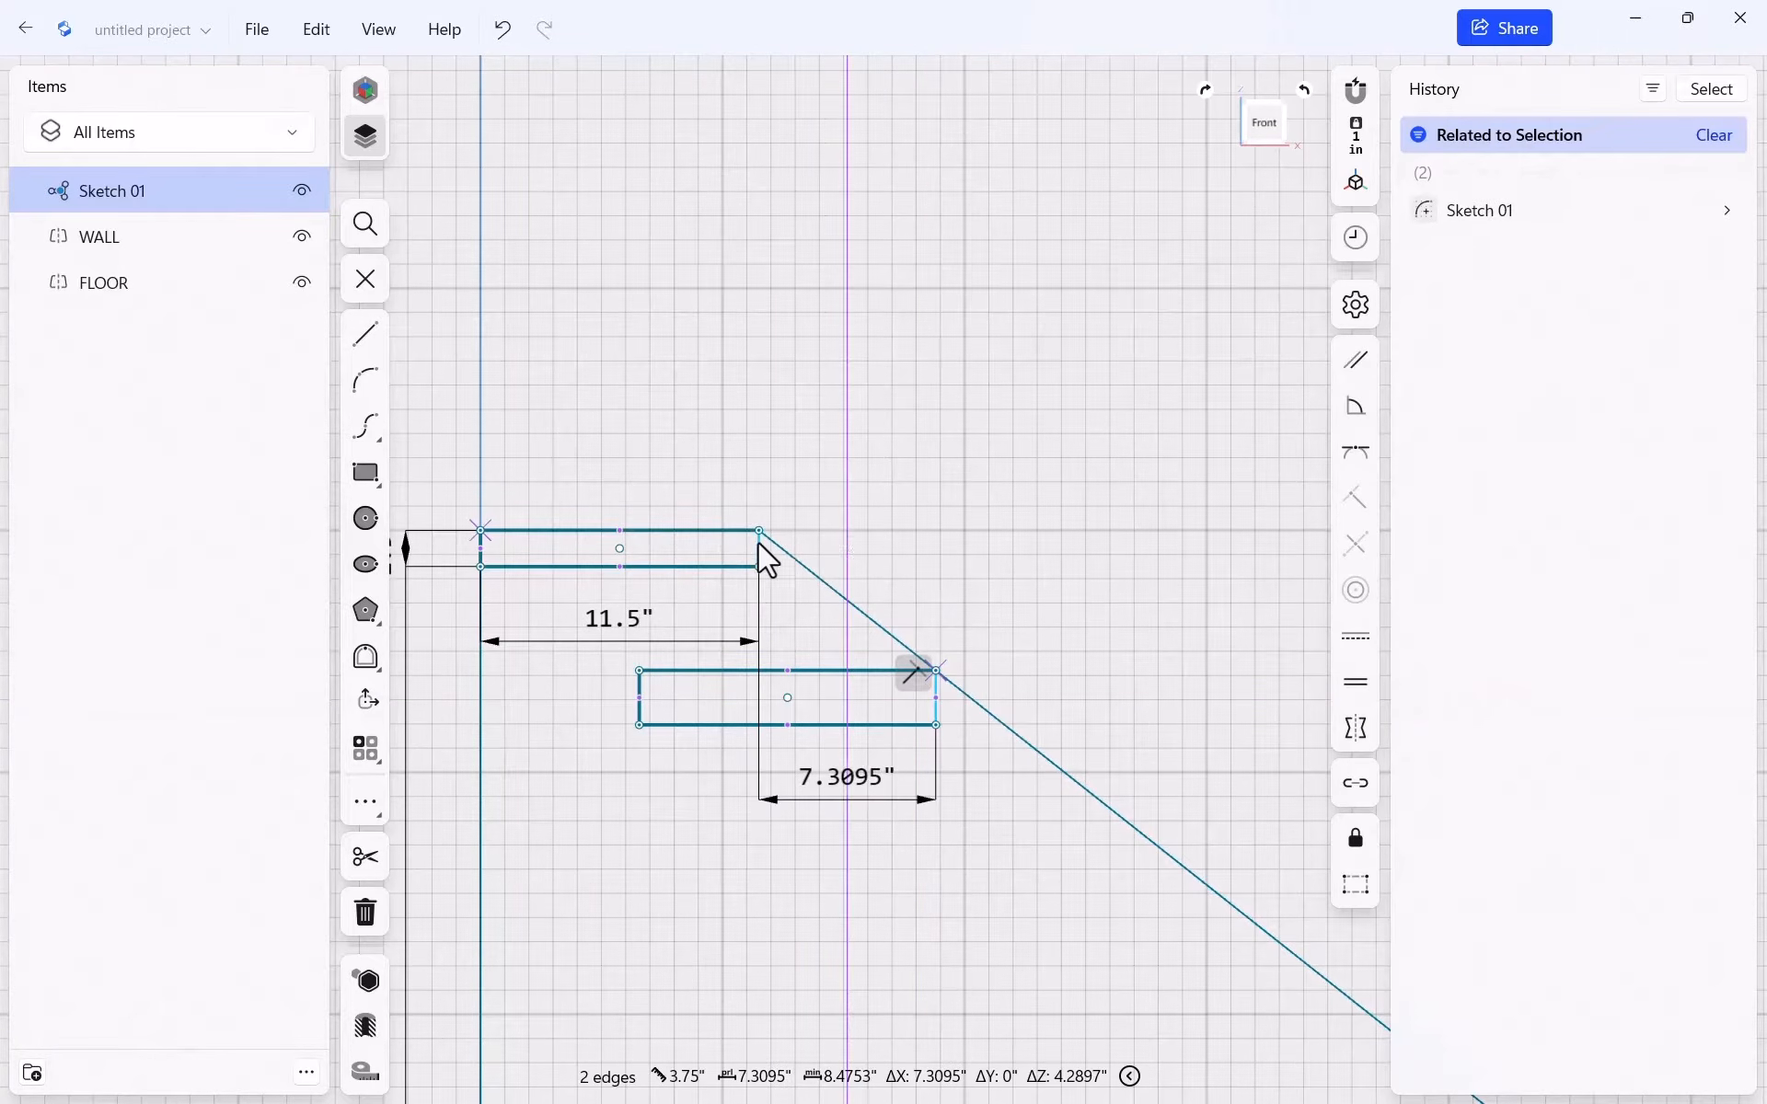
click(1355, 681)
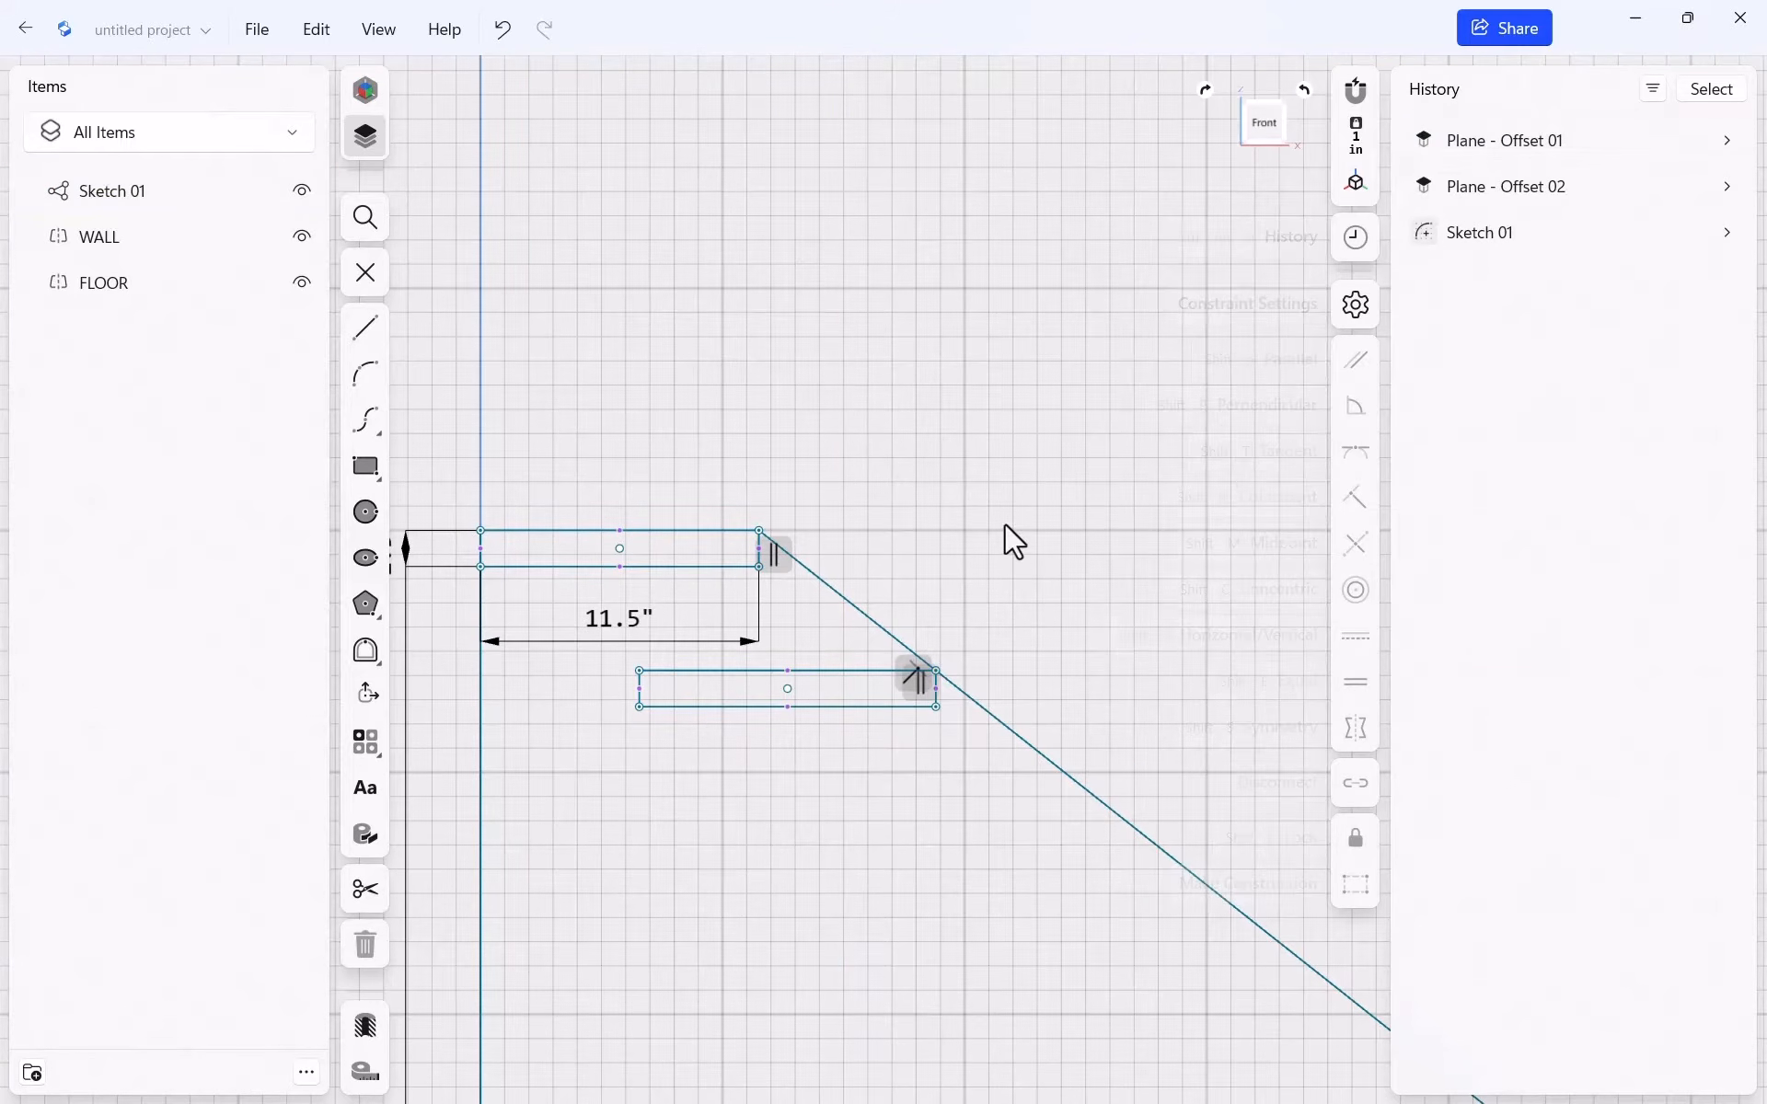
click(820, 670)
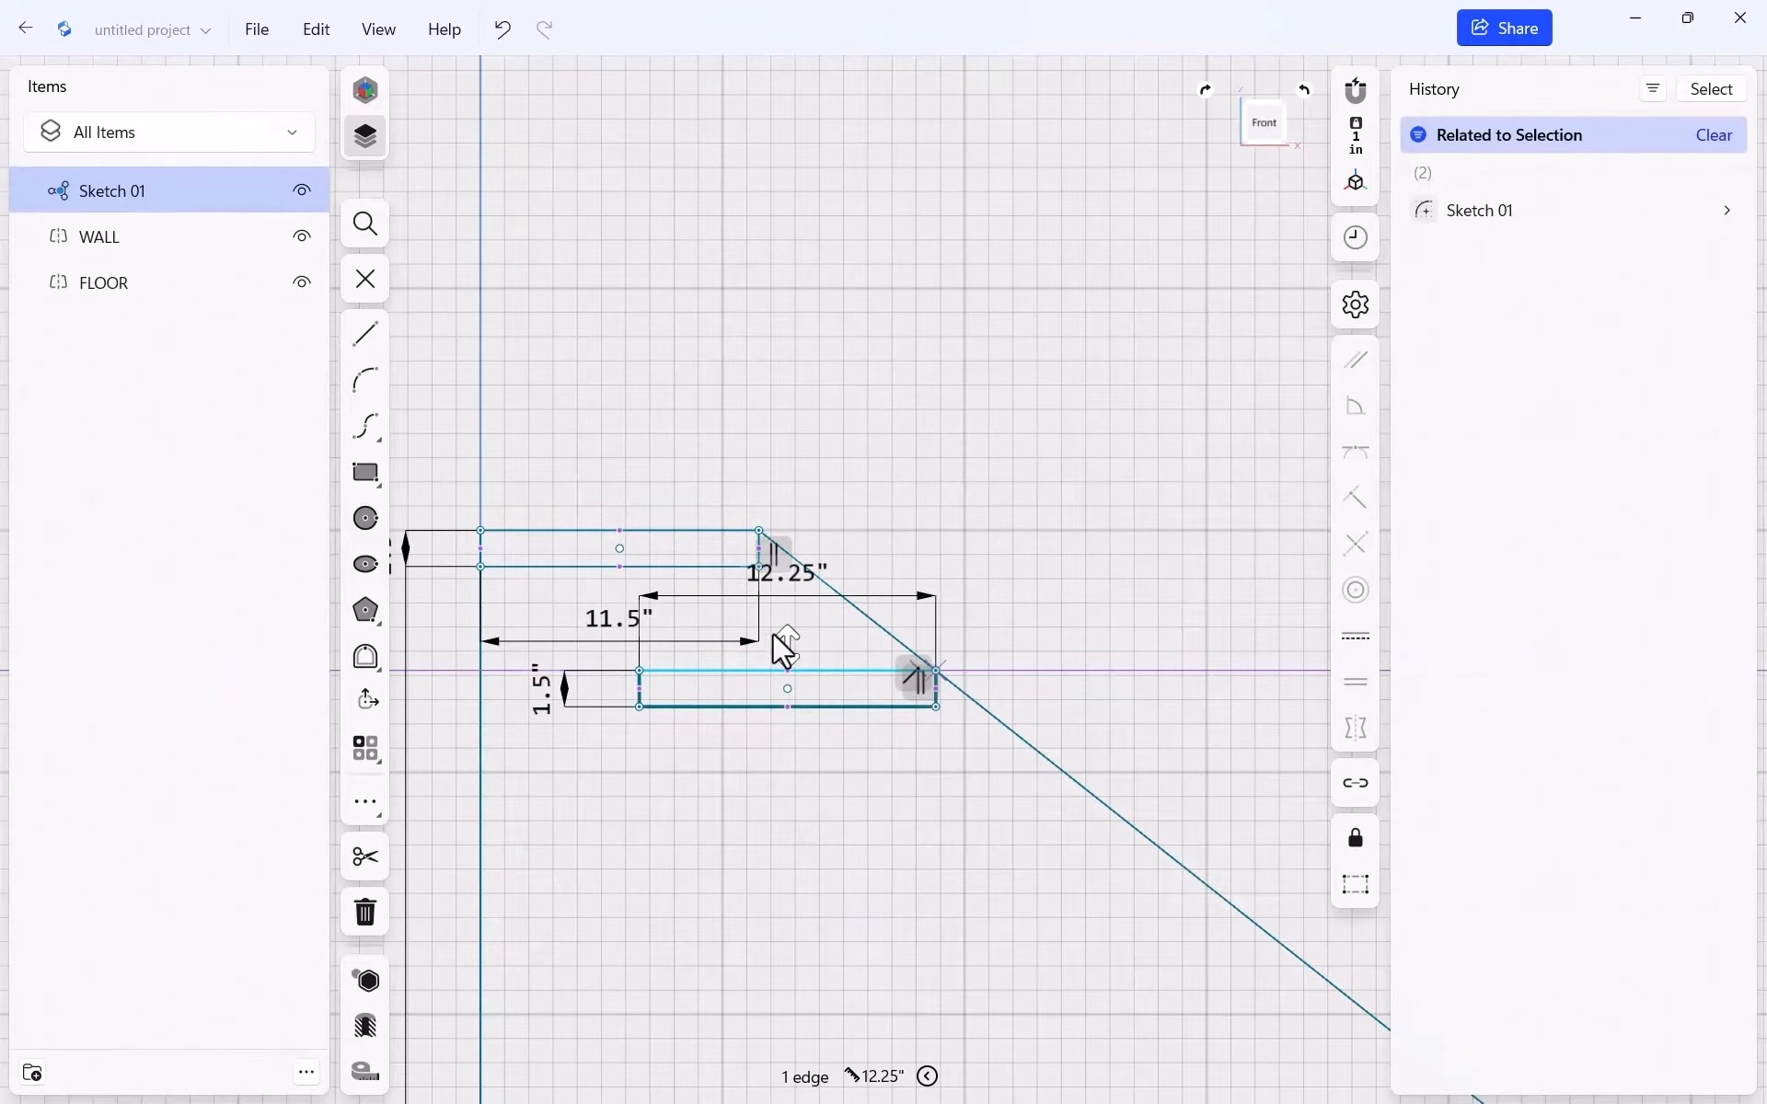
click(671, 532)
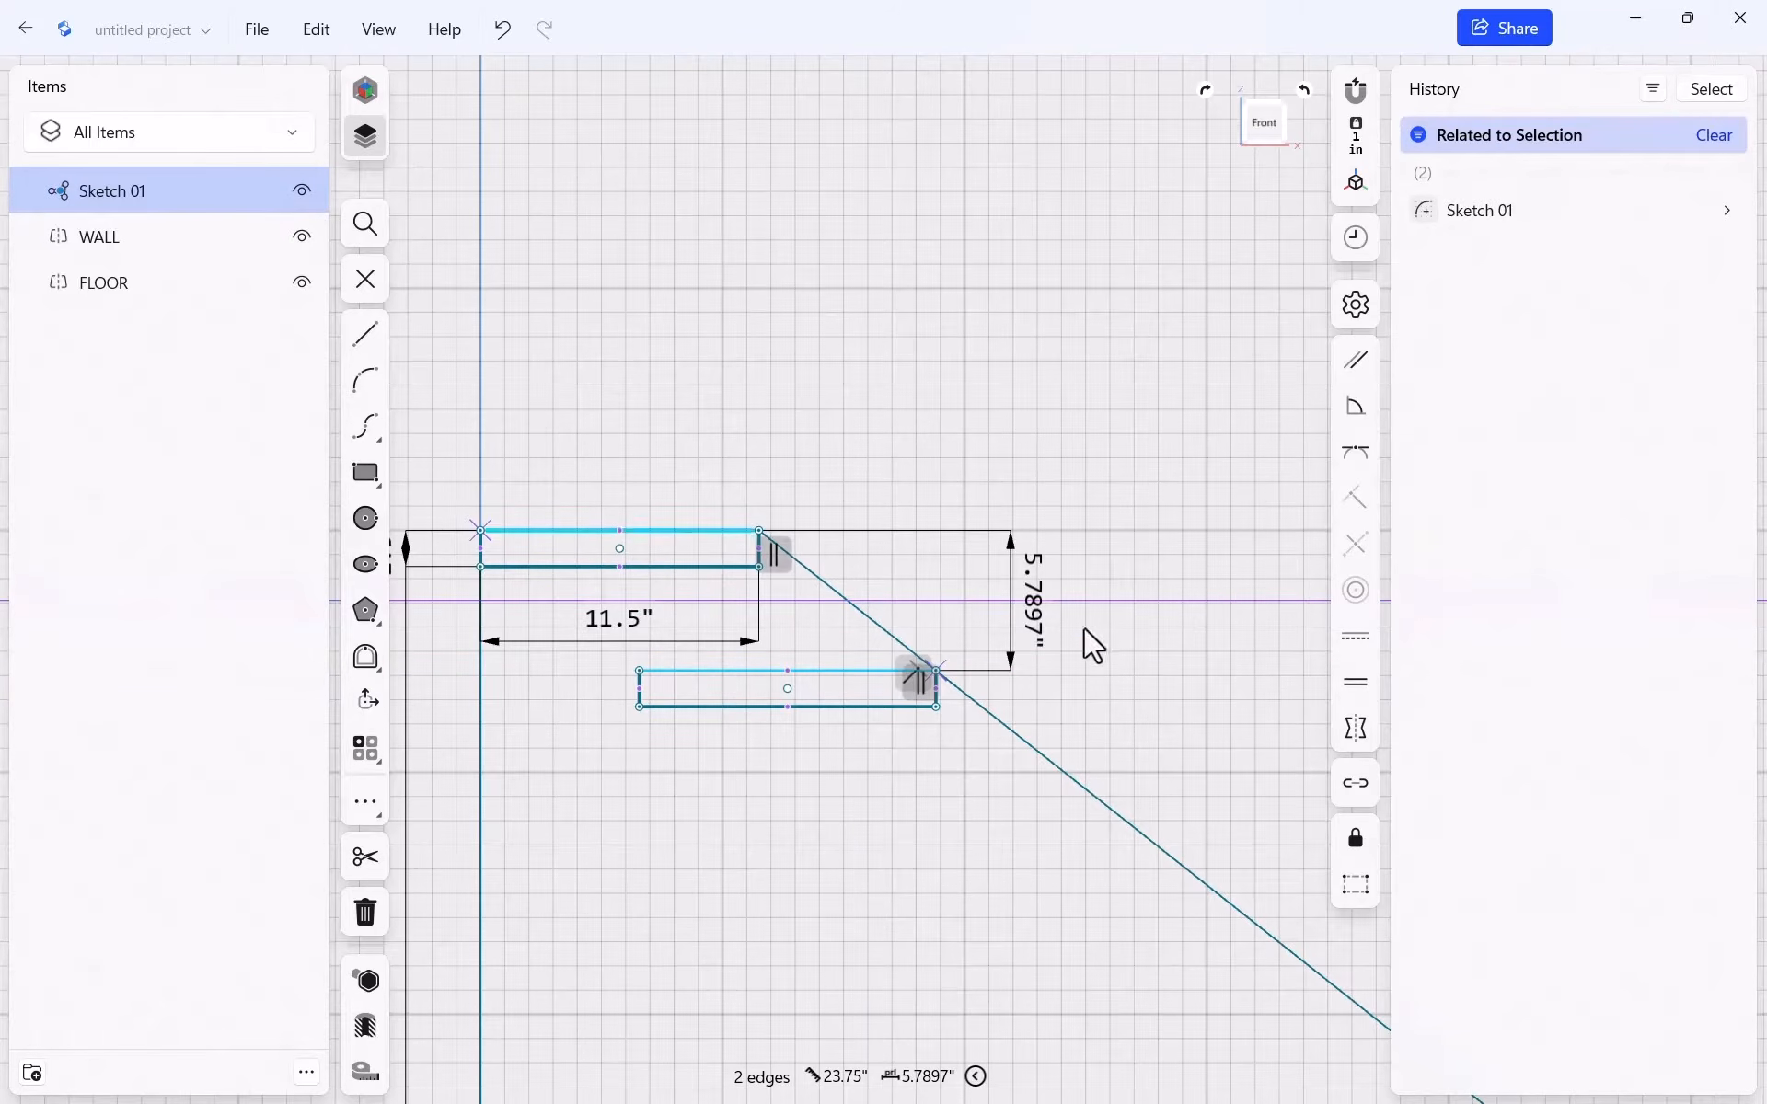
click(1354, 683)
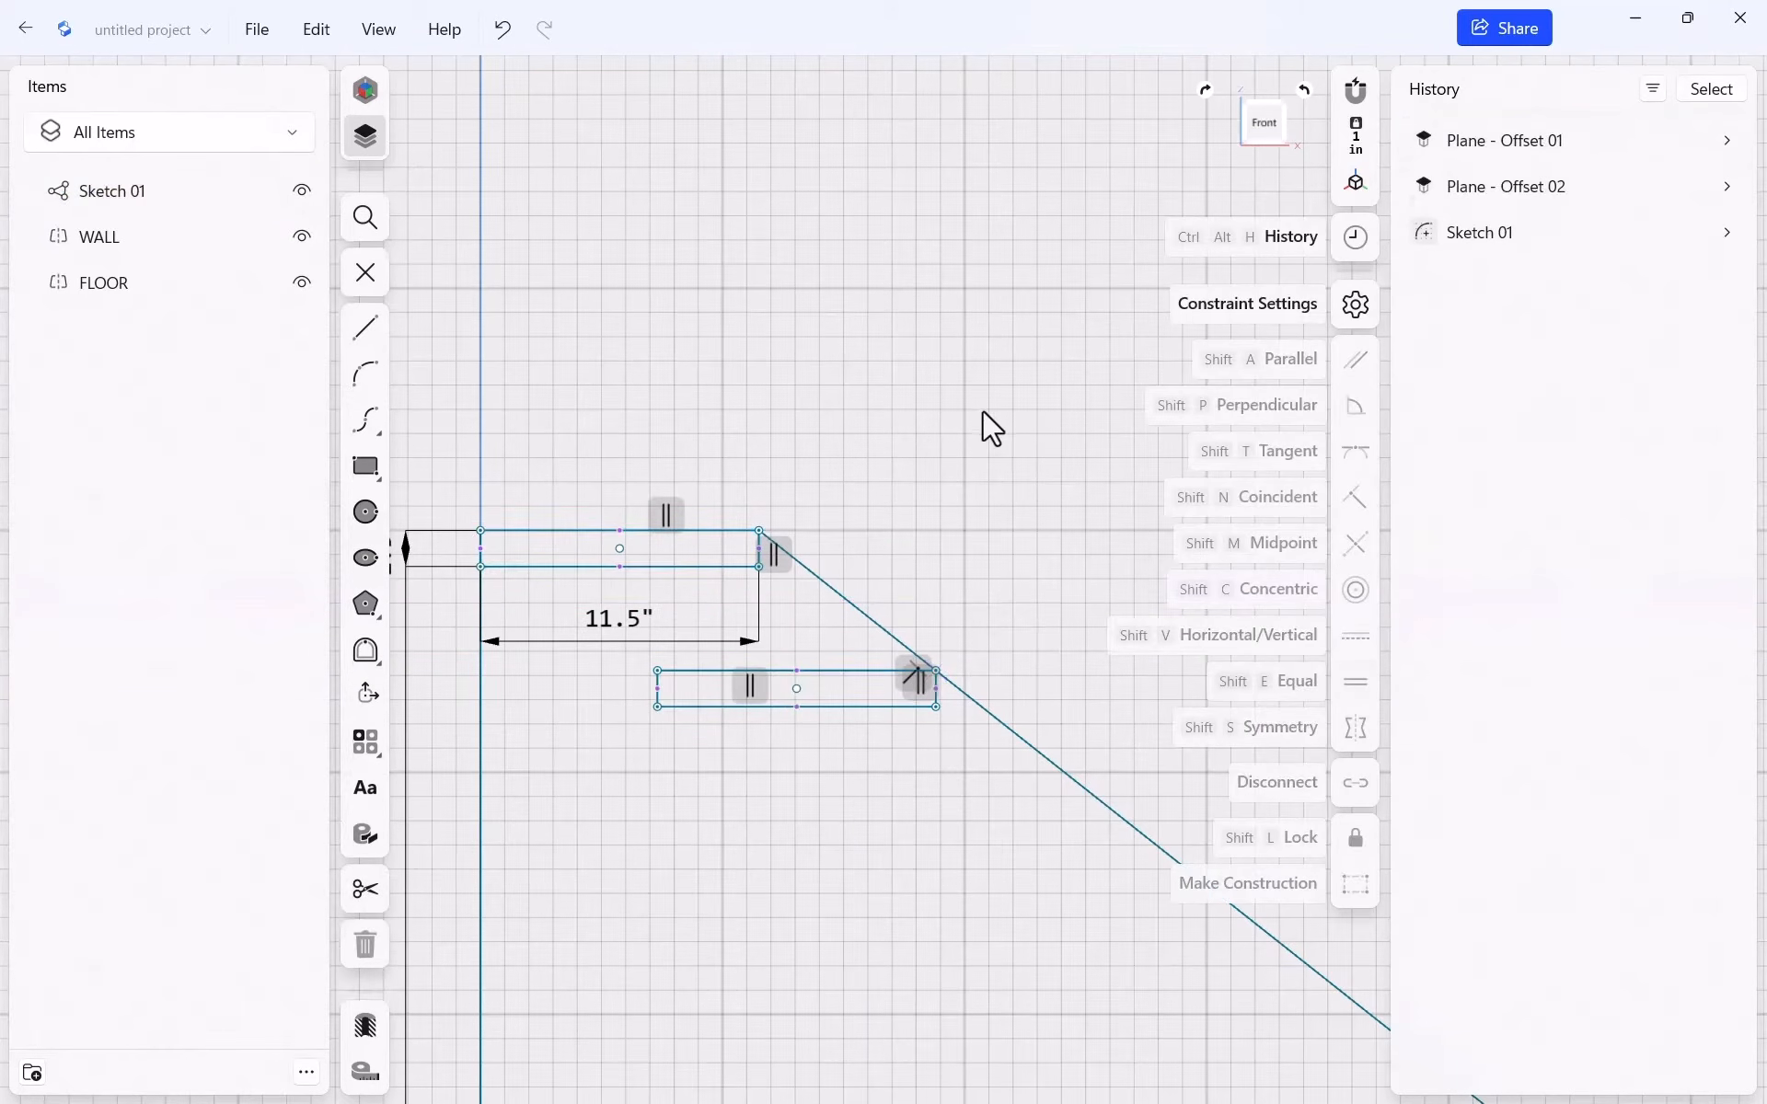
Reposition the lower tread along the diagonal and constrain both treads' top edges horizontal
click(981, 410)
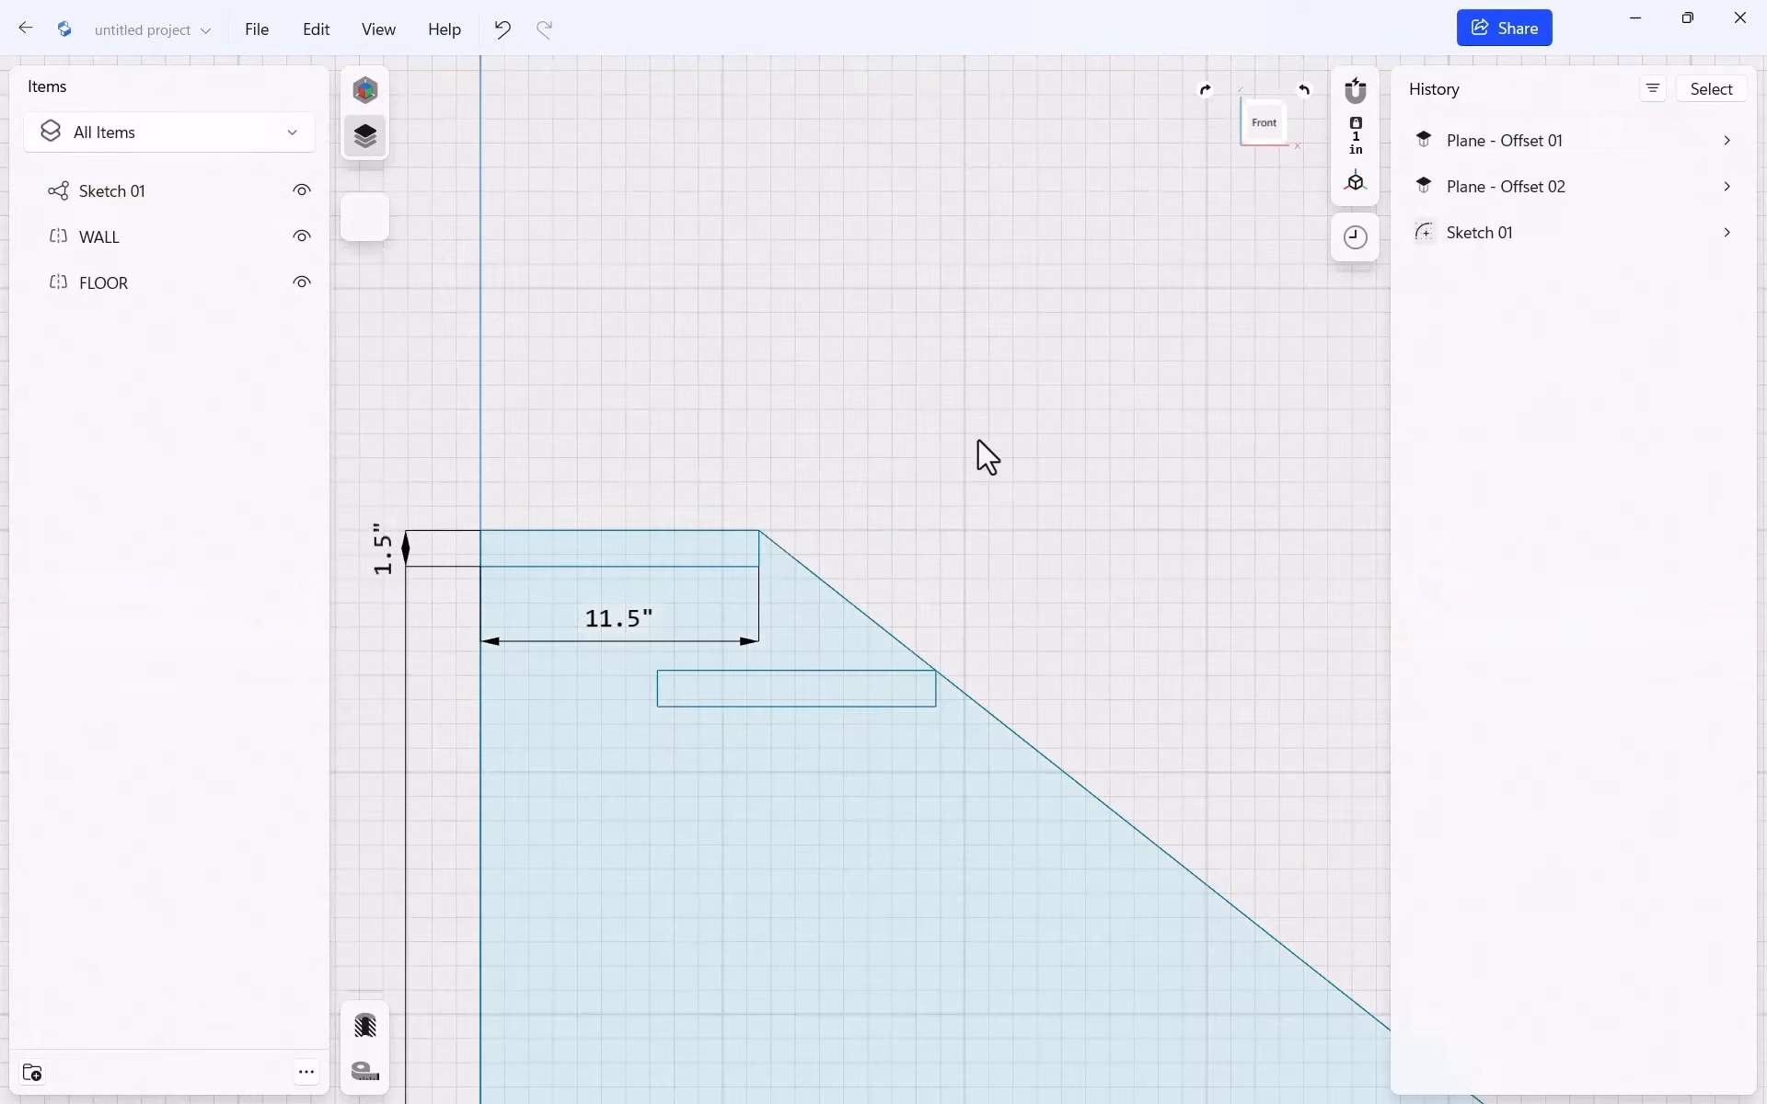
click(925, 671)
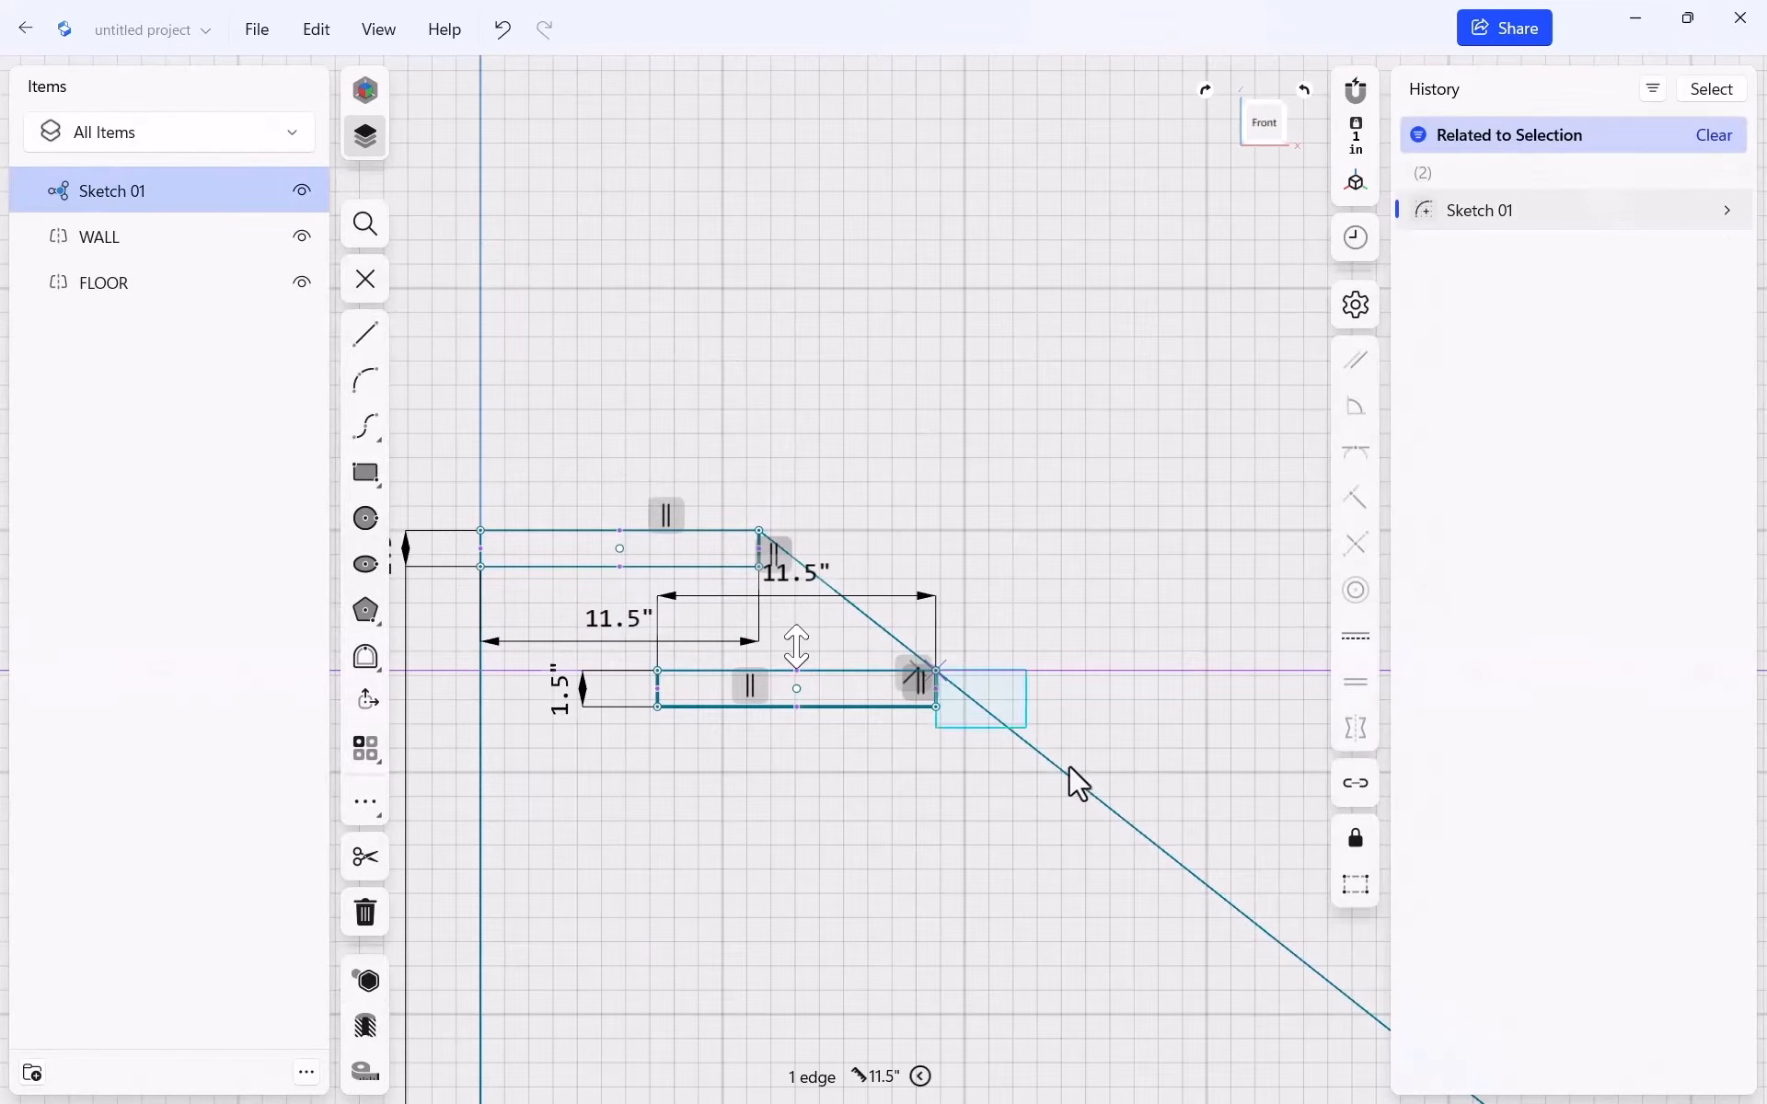
click(981, 741)
mouse_move(936, 707)
mouse_down()
mouse_move(1093, 853)
mouse_move(1110, 845)
mouse_up()
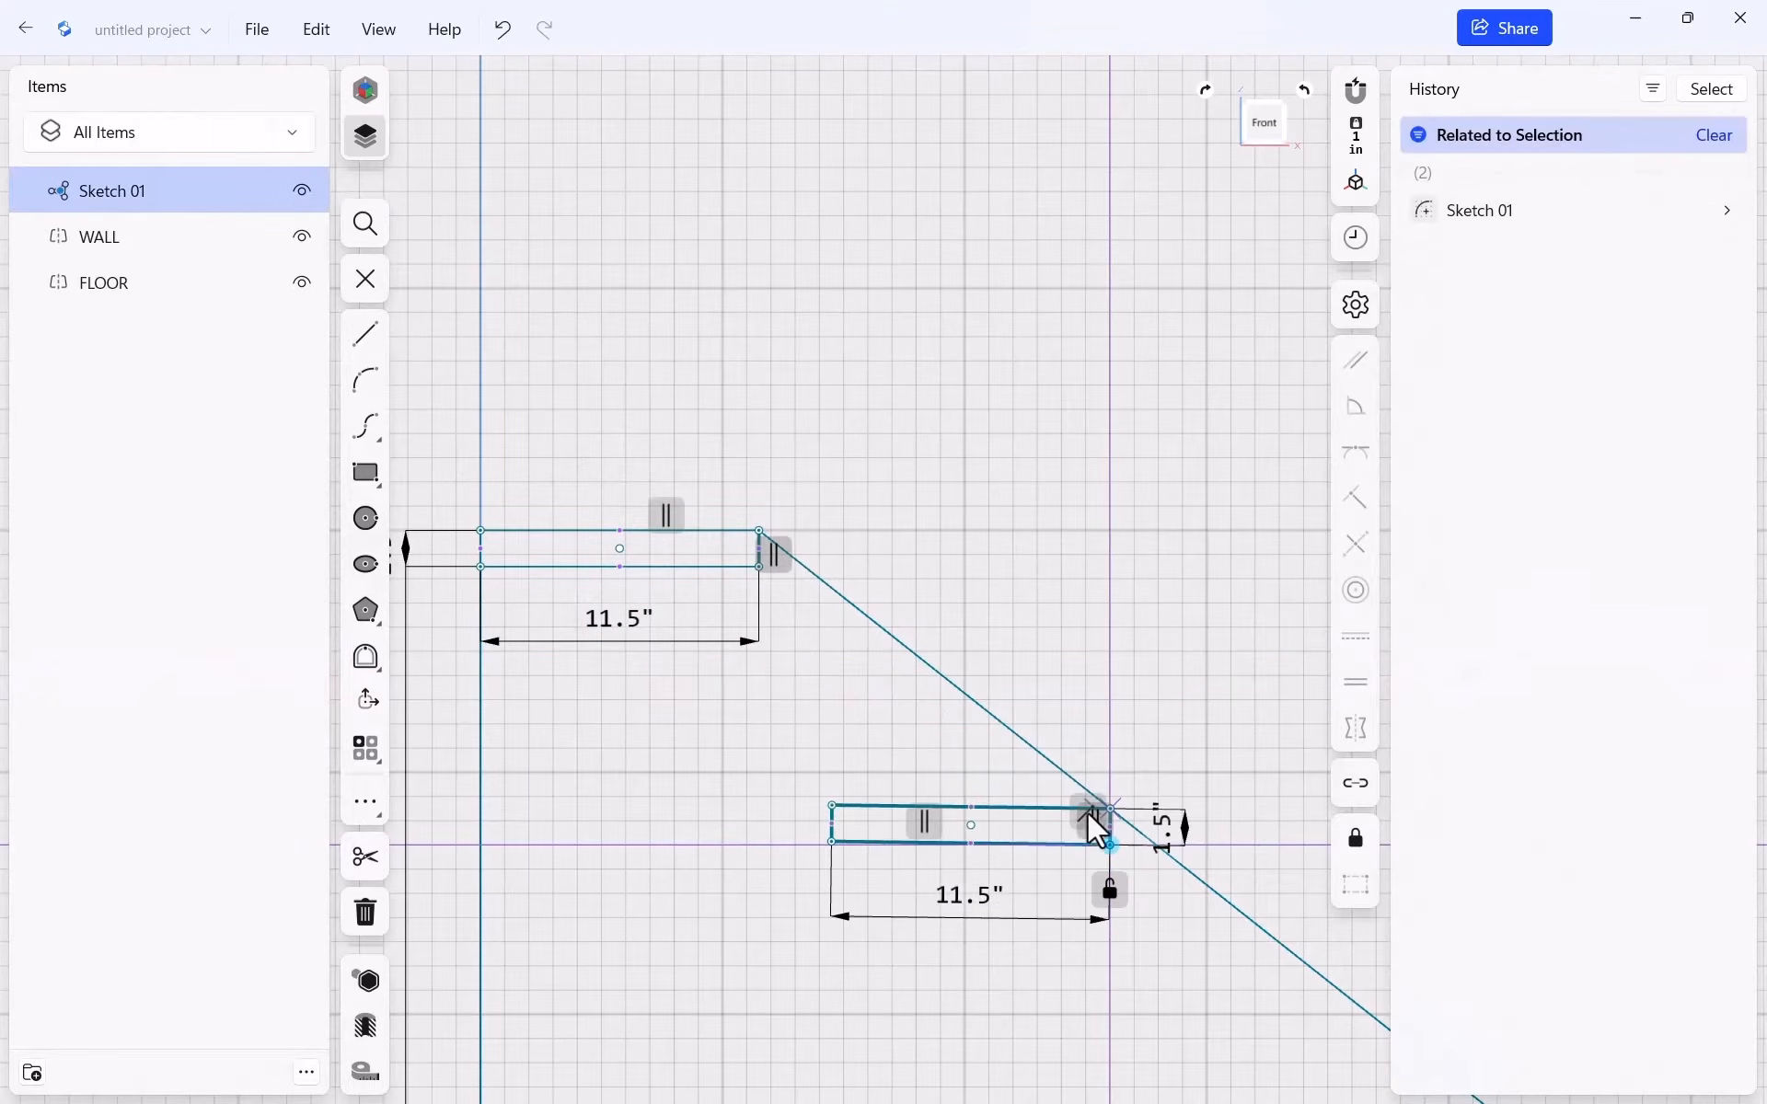
drag(824, 808, 691, 764)
click(991, 653)
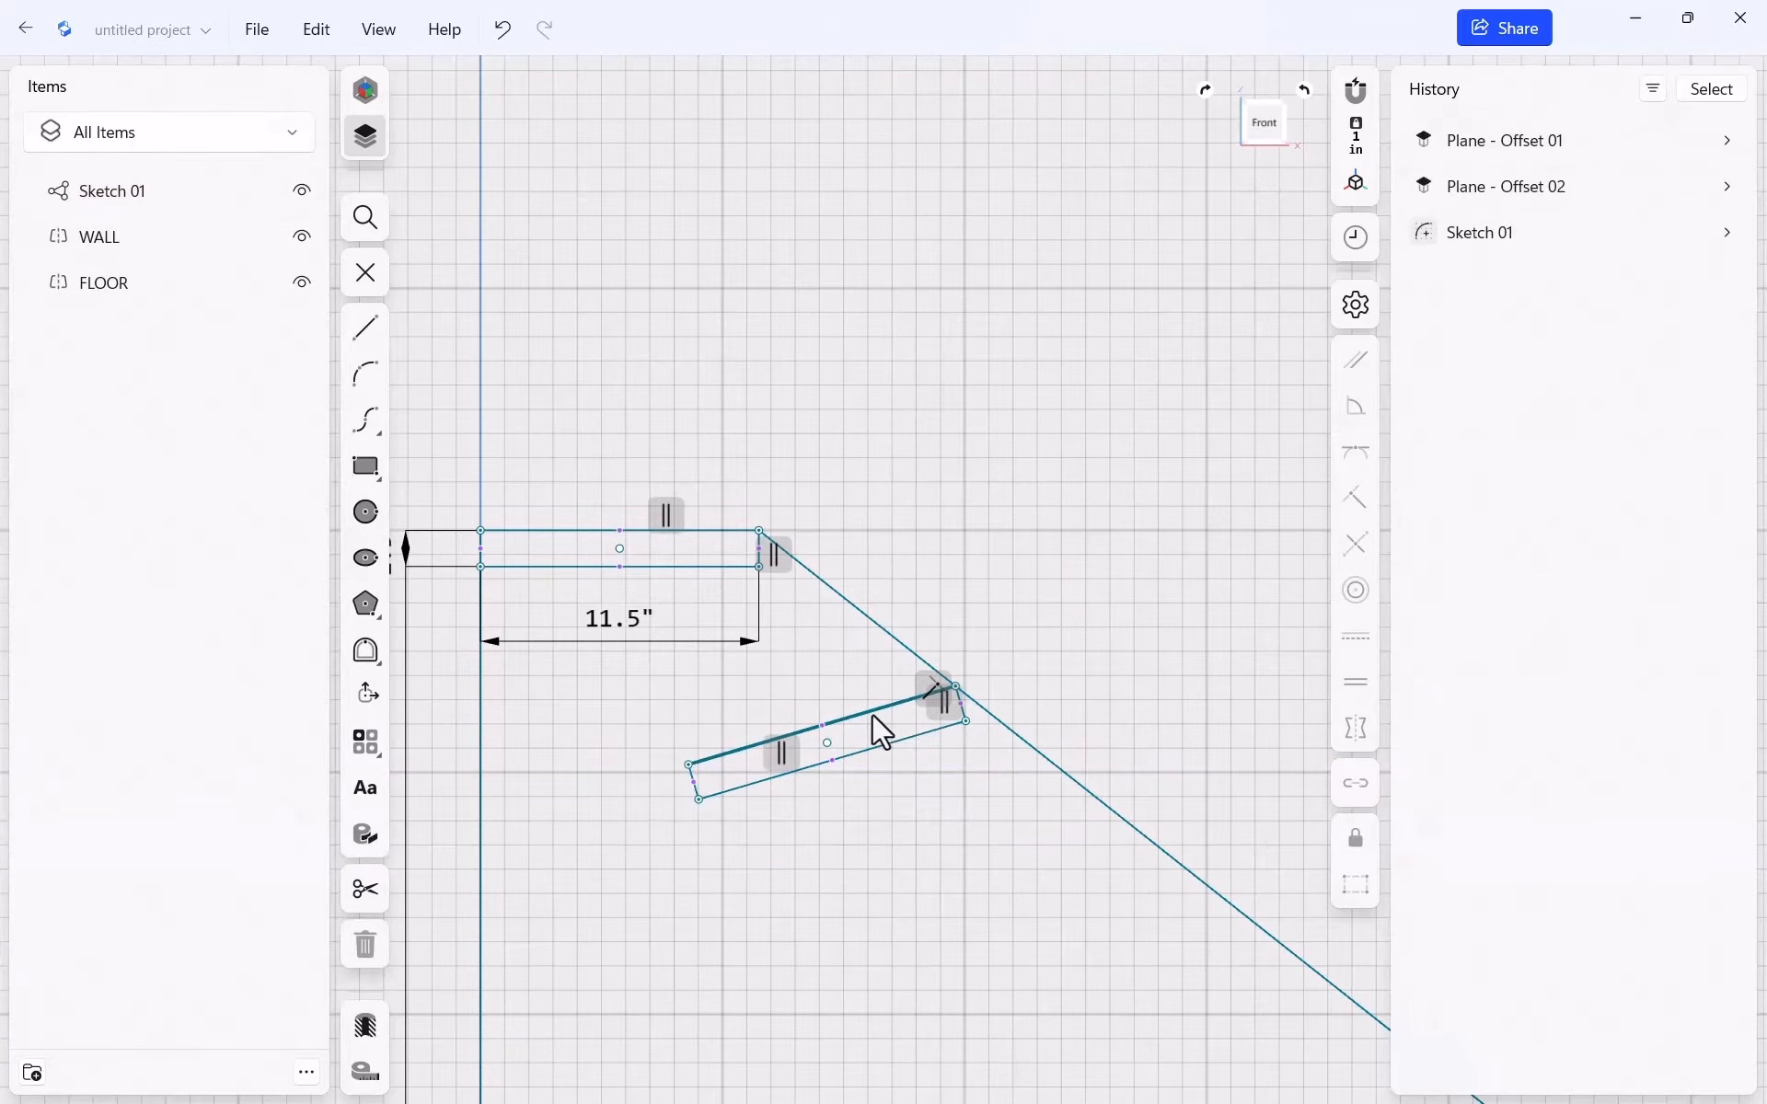
click(871, 715)
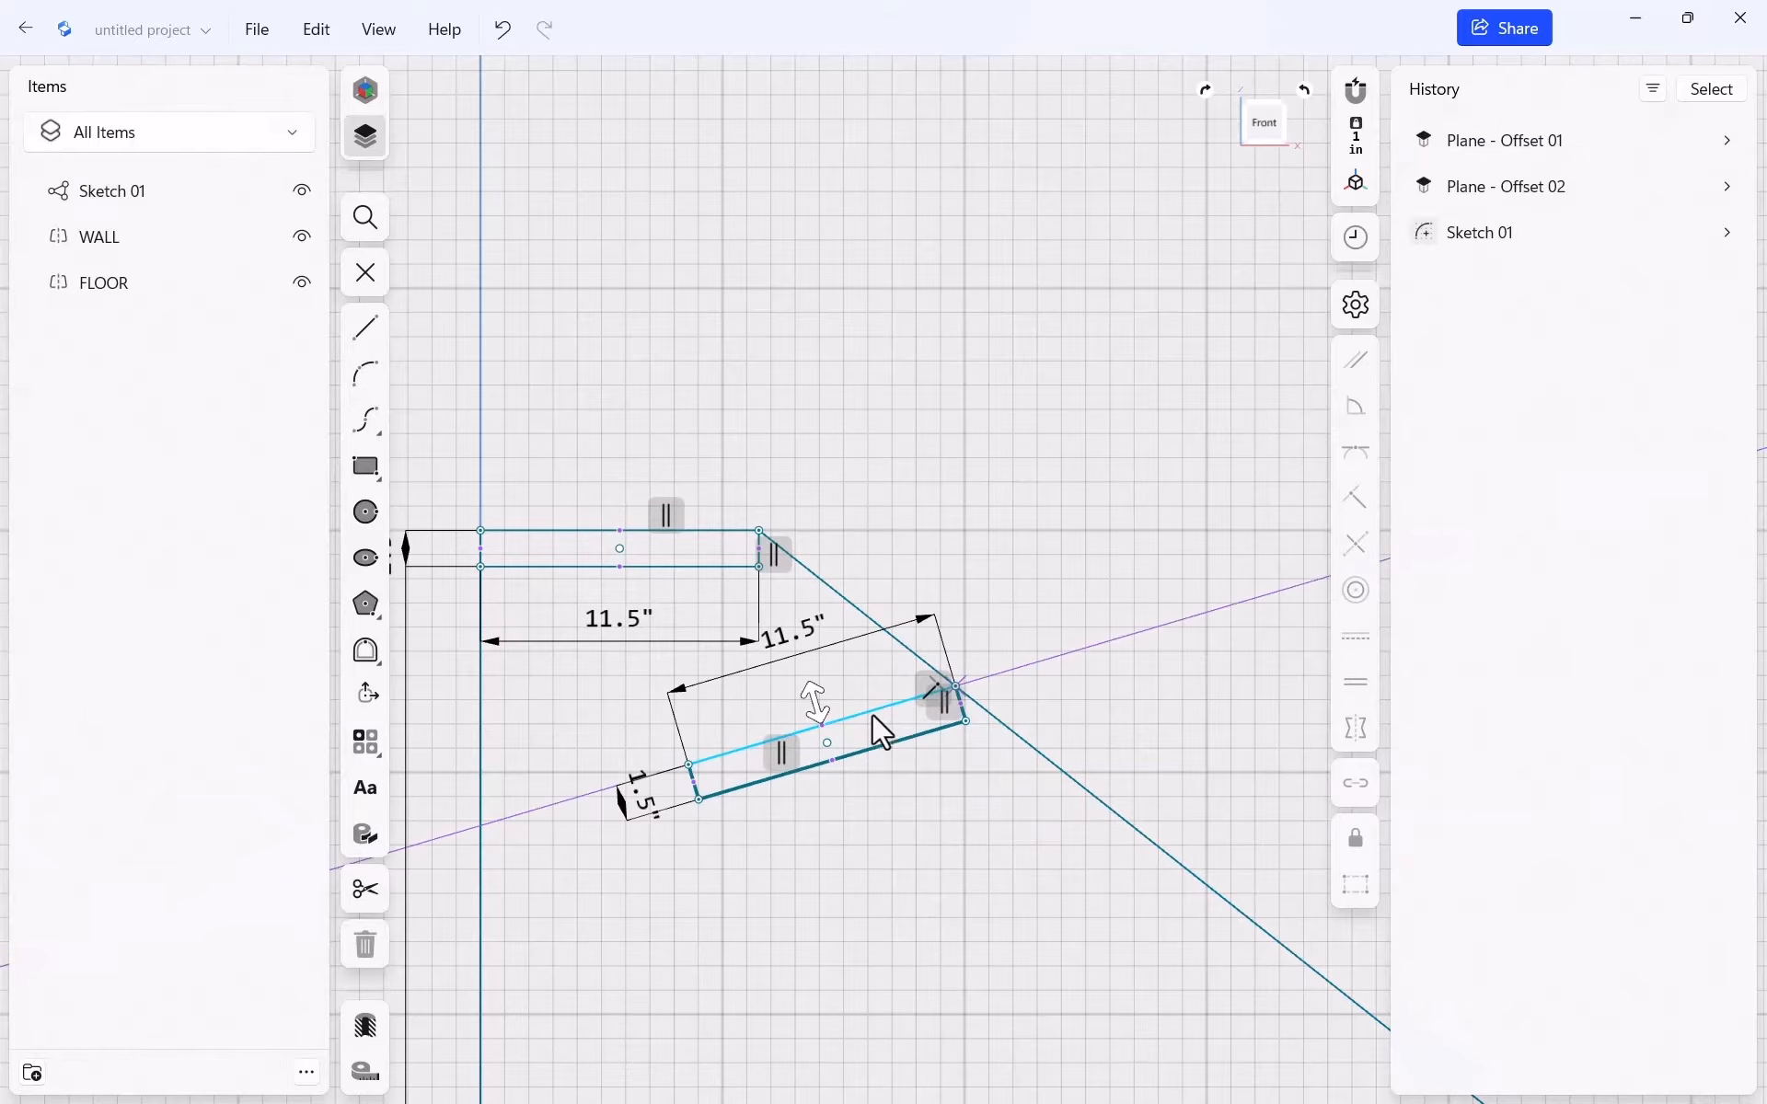
click(1357, 642)
click(959, 537)
click(705, 530)
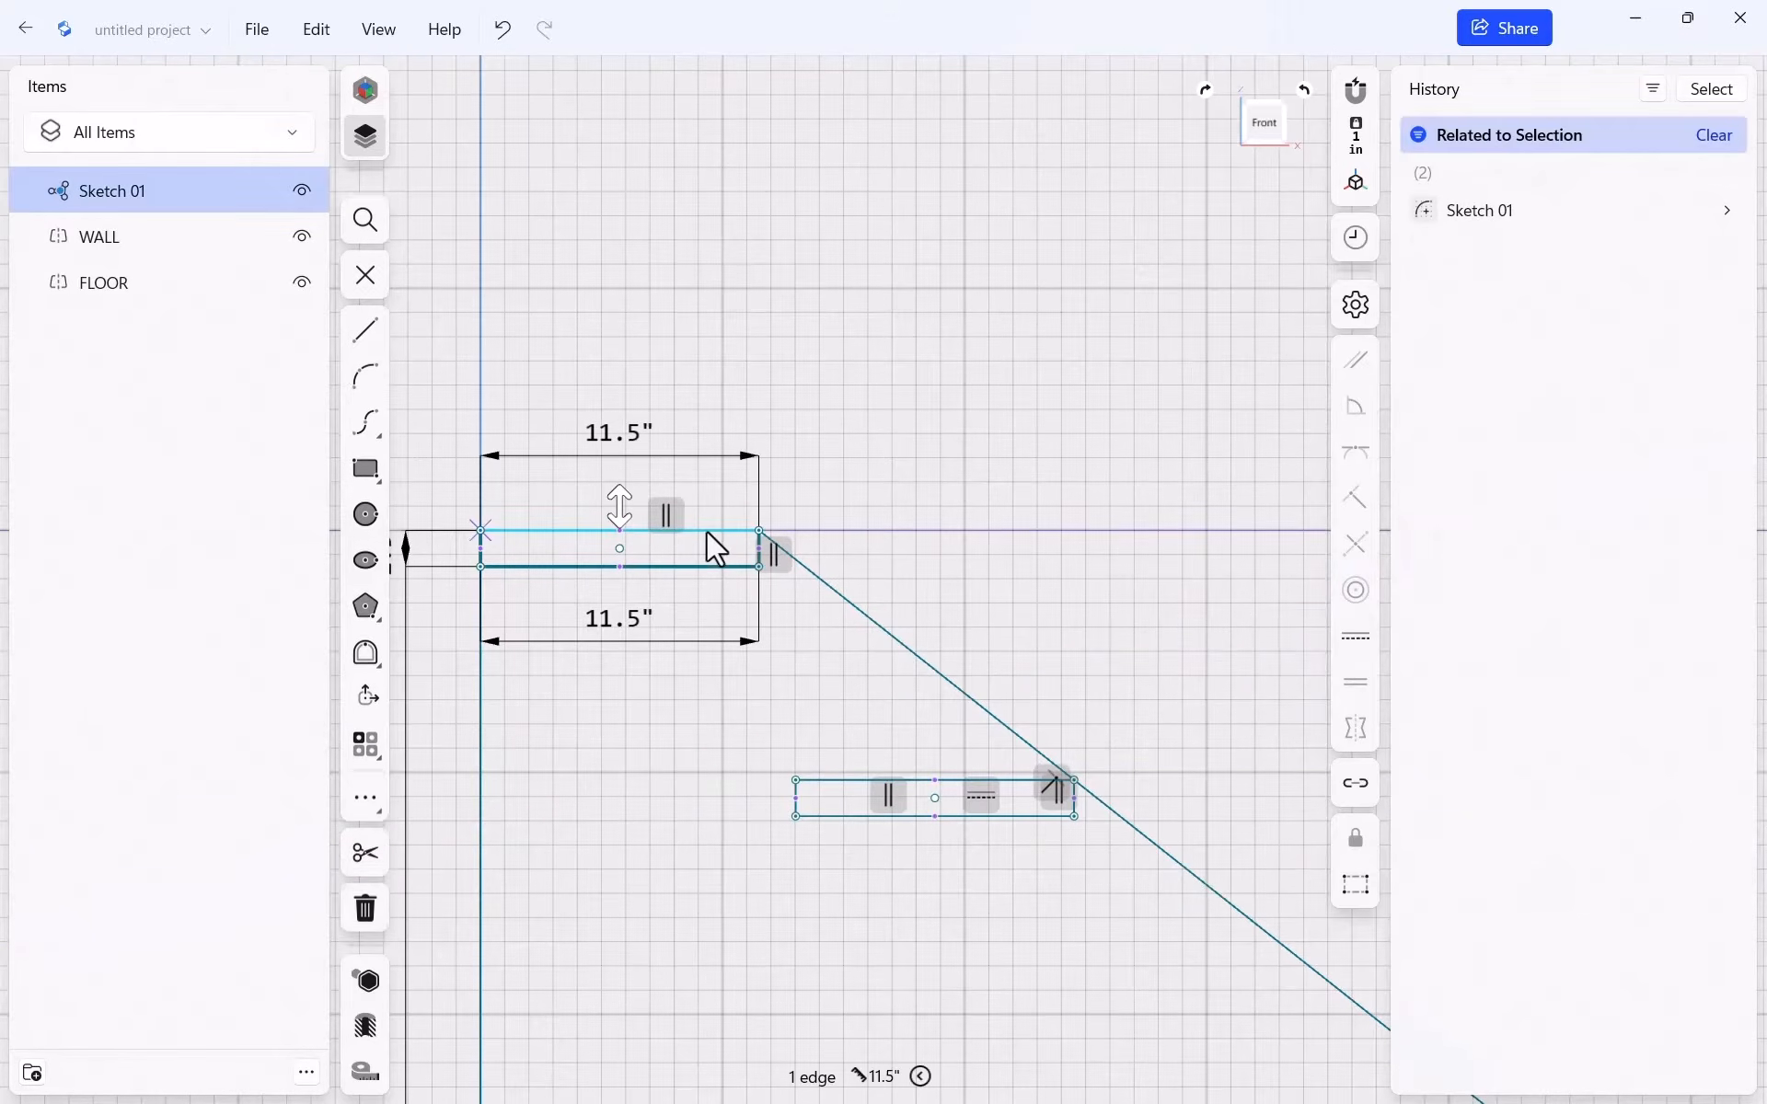
click(1350, 637)
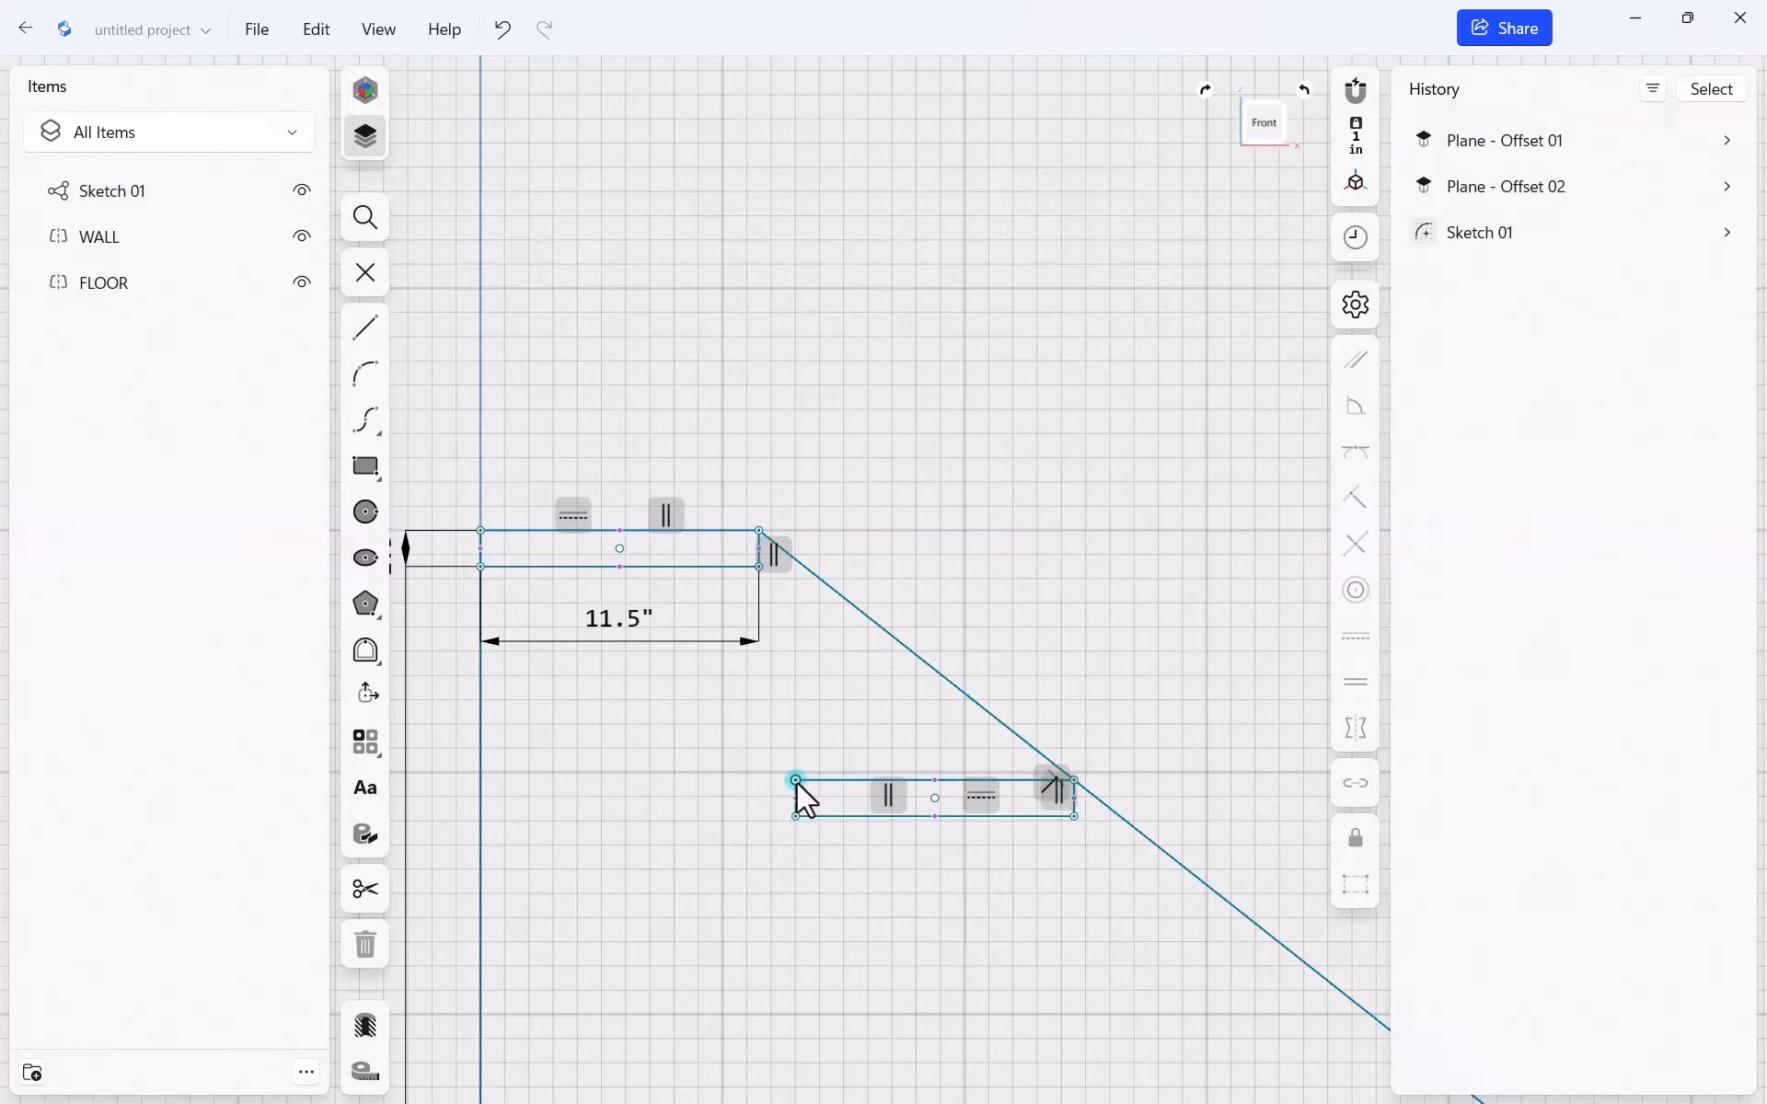
mouse_move(797, 782)
mouse_down()
mouse_move(629, 716)
mouse_move(721, 727)
mouse_move(756, 670)
mouse_move(841, 714)
mouse_move(605, 646)
mouse_move(782, 685)
mouse_move(670, 722)
mouse_move(792, 685)
mouse_up()
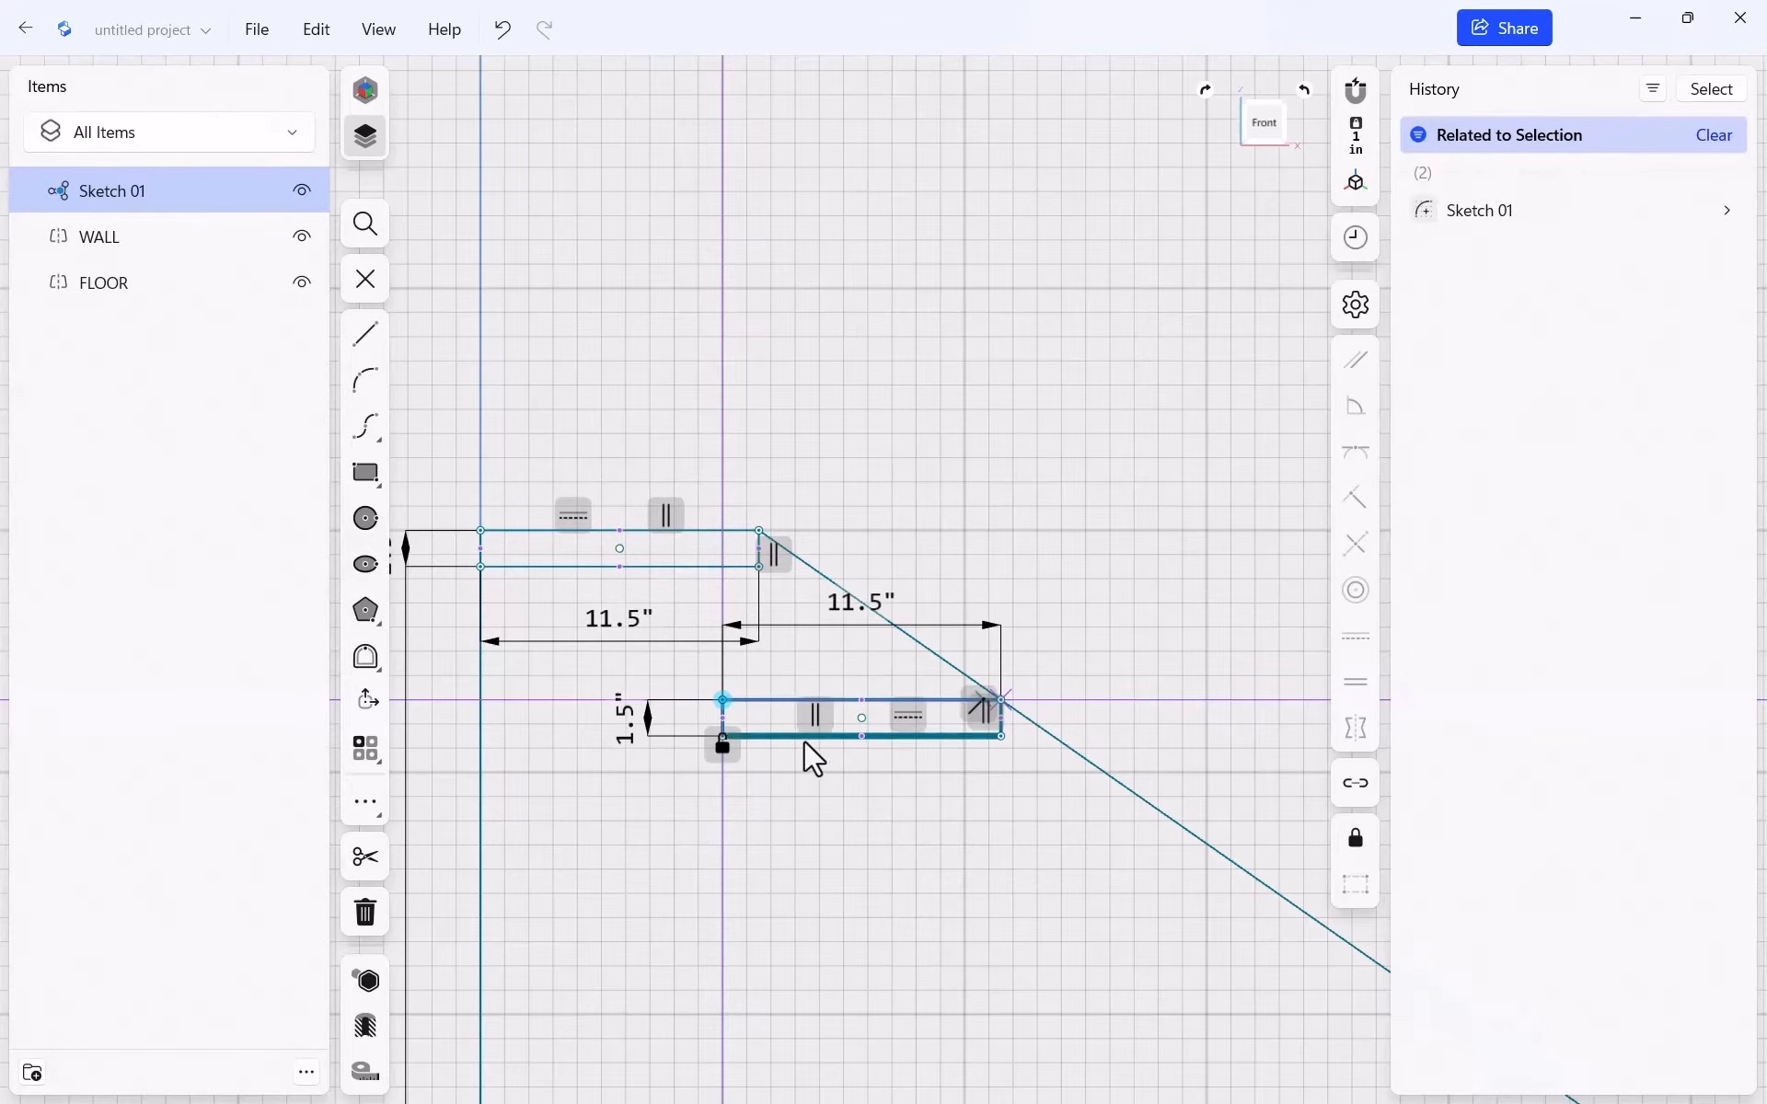
Set a 1-inch offset between the upper tread's right end and the lower tread's left end
scroll(791, 743, up, 4)
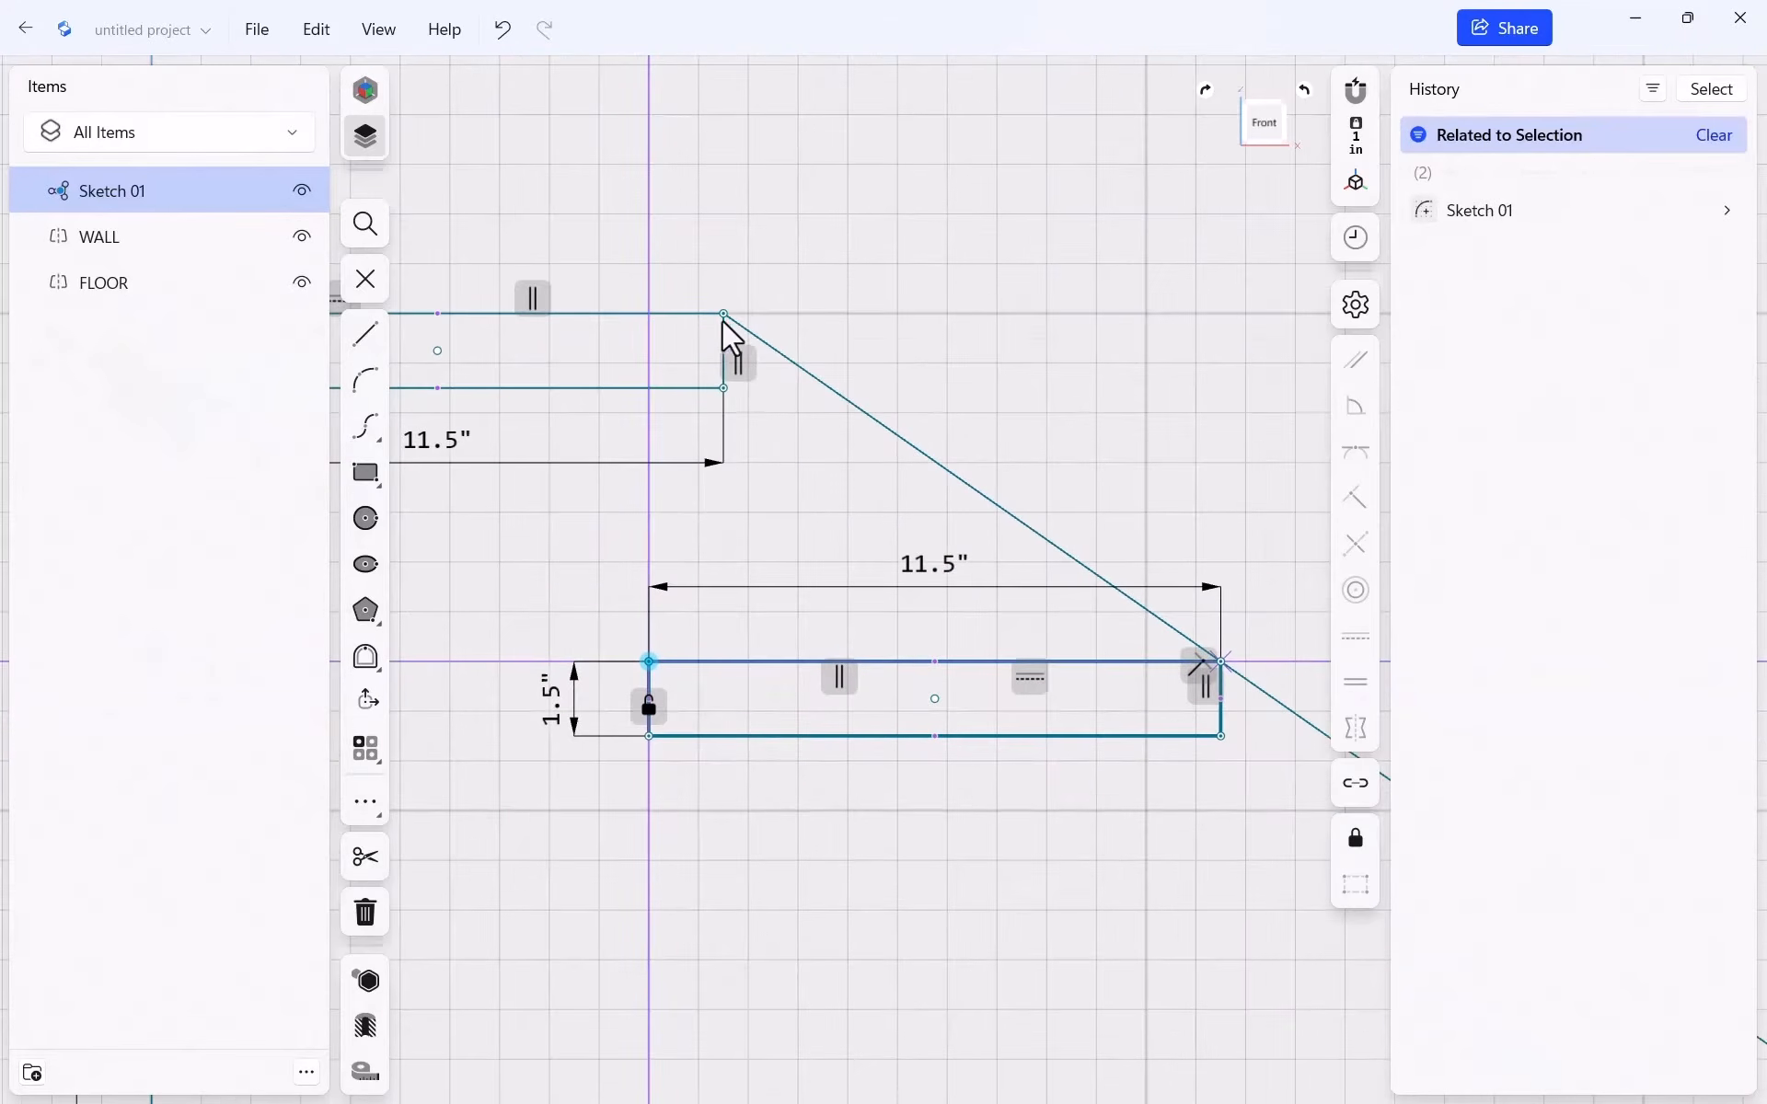
click(723, 337)
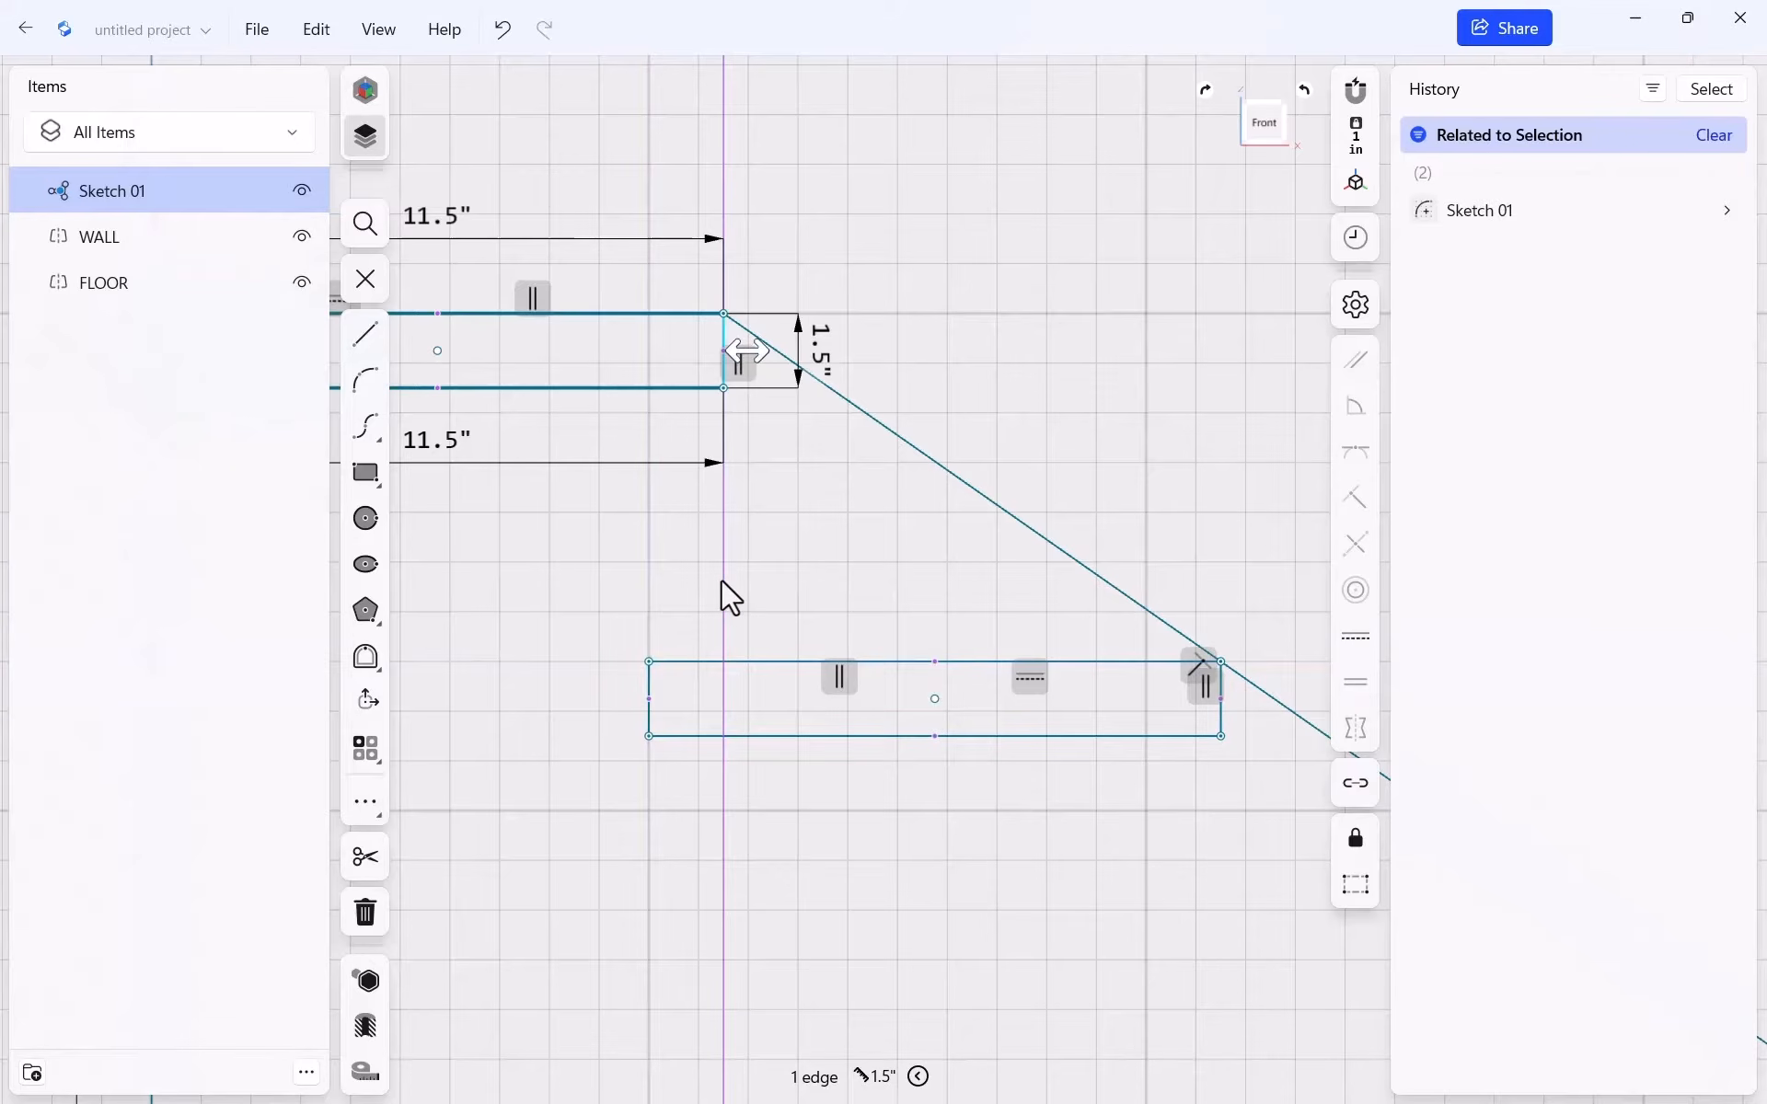
click(650, 690)
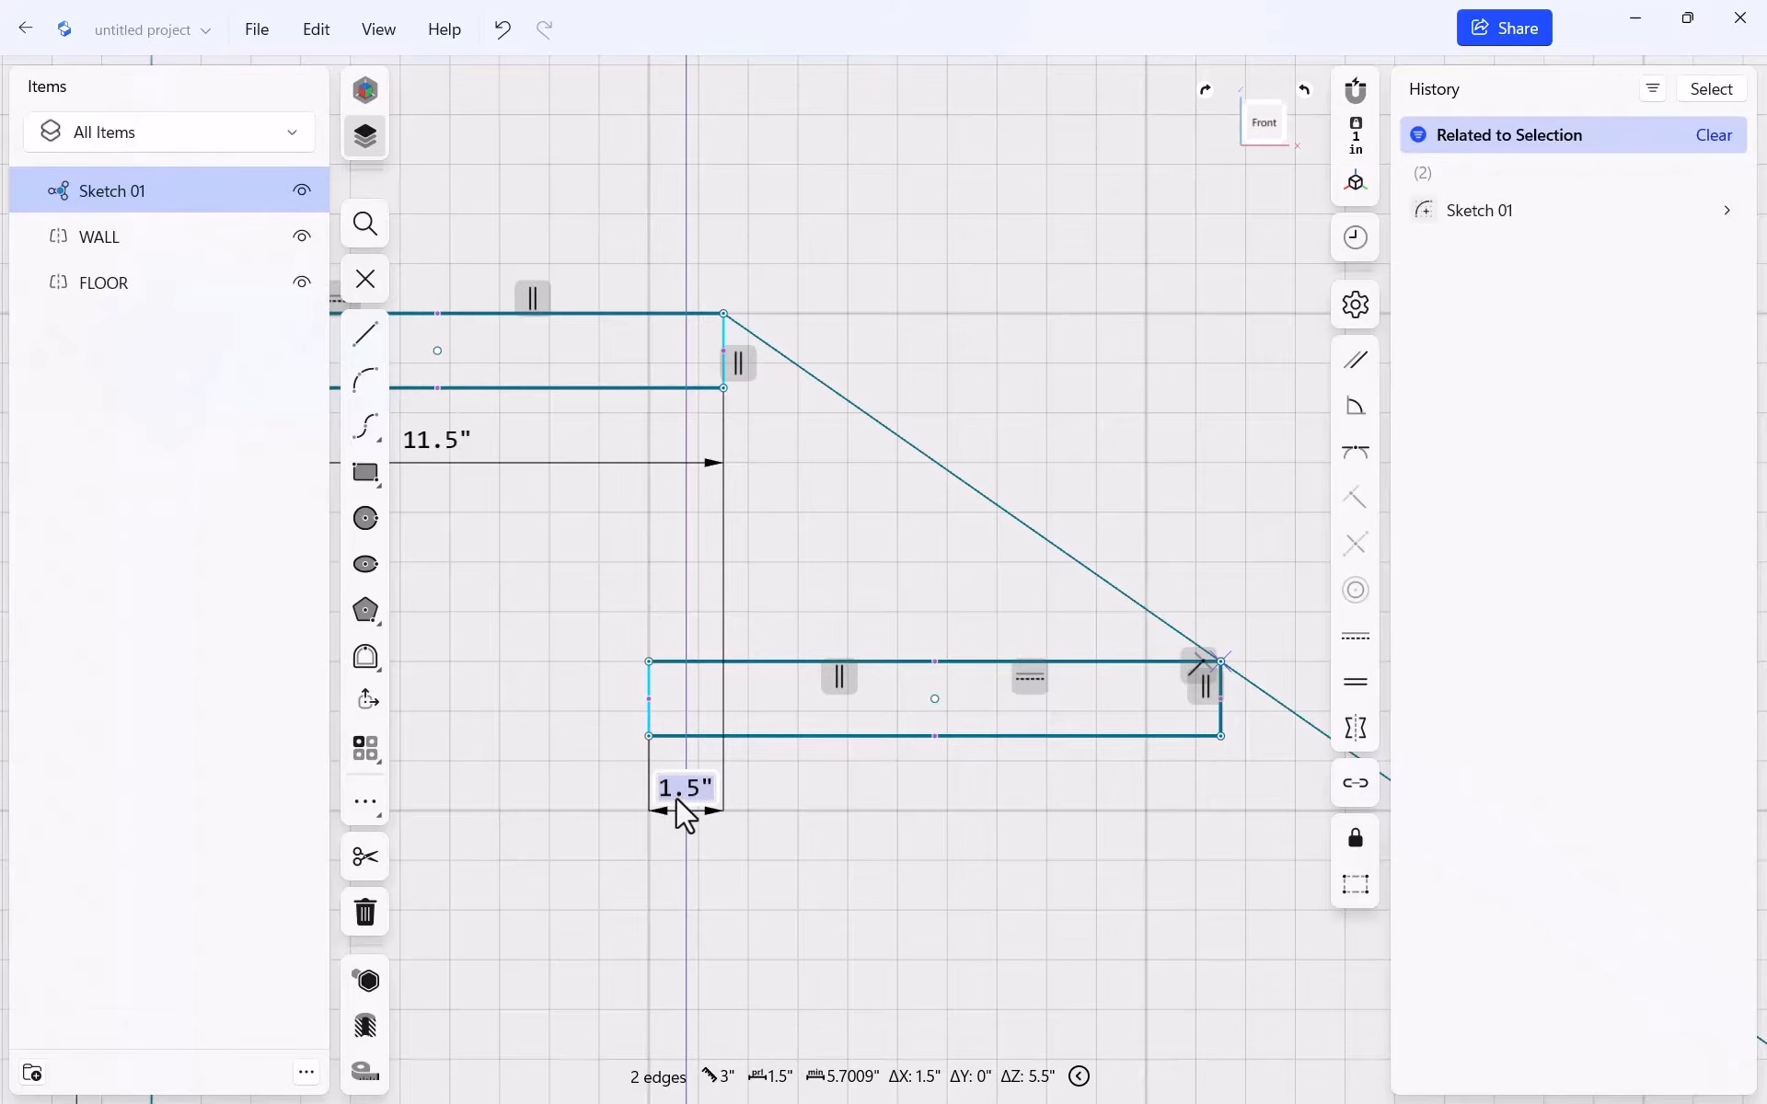
double_click(676, 809)
text(1)
key(Return)
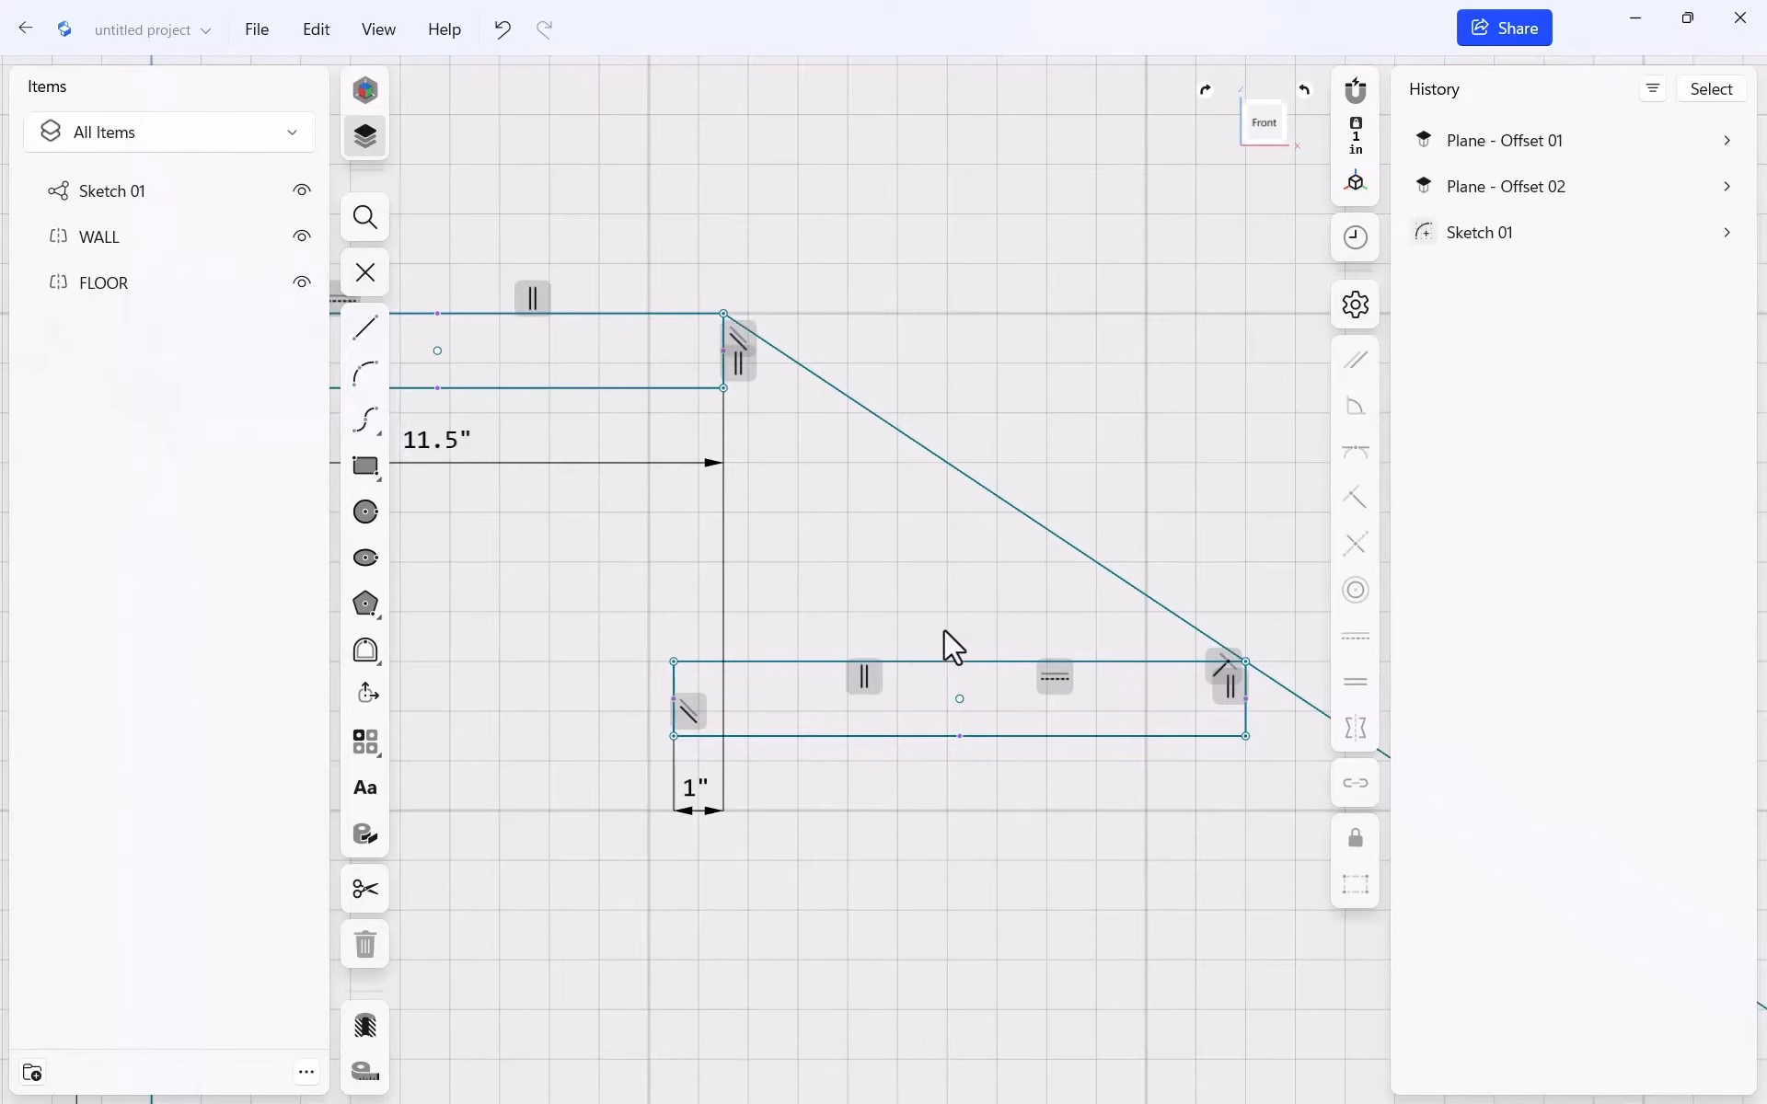
scroll(611, 548, down, 5)
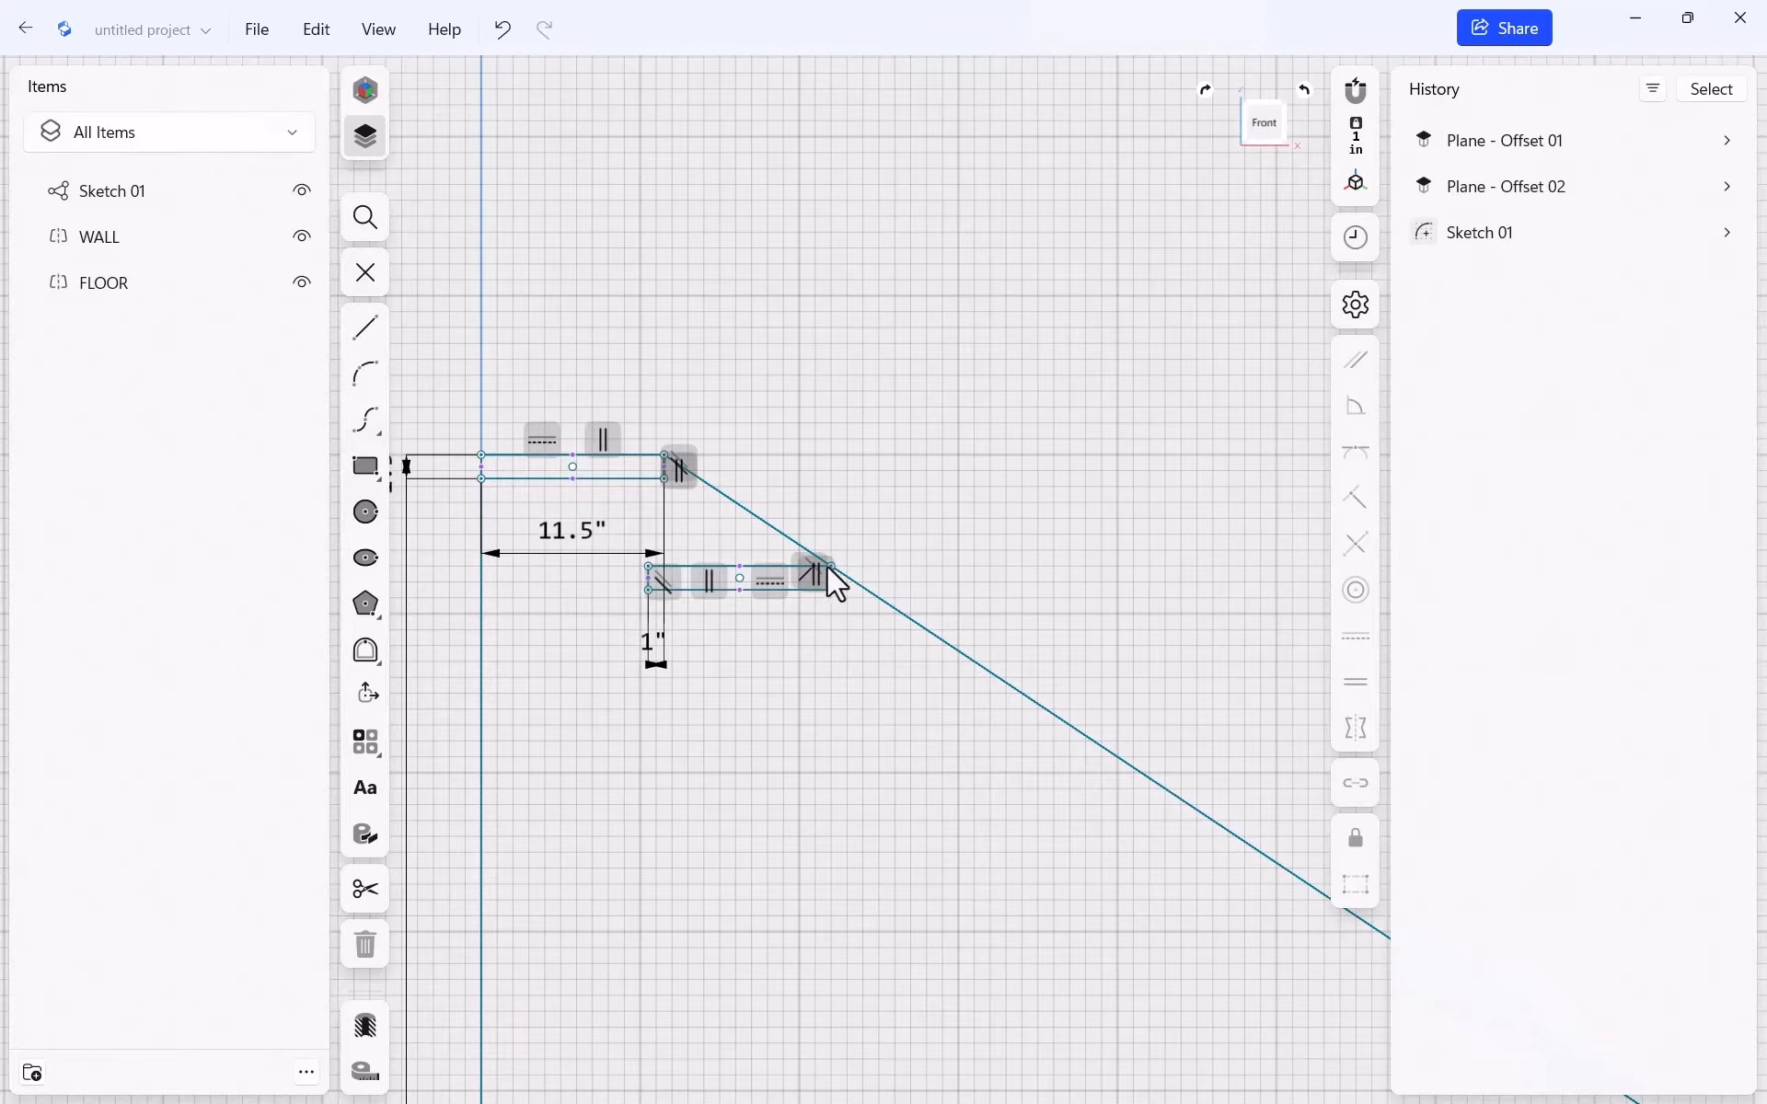
Fix a 7.5-inch rise between the two treads' top edges and exit the sketch
mouse_move(831, 598)
mouse_down()
mouse_move(798, 723)
mouse_move(831, 569)
mouse_move(832, 642)
mouse_move(835, 534)
mouse_move(841, 620)
mouse_move(841, 565)
mouse_move(831, 600)
mouse_up()
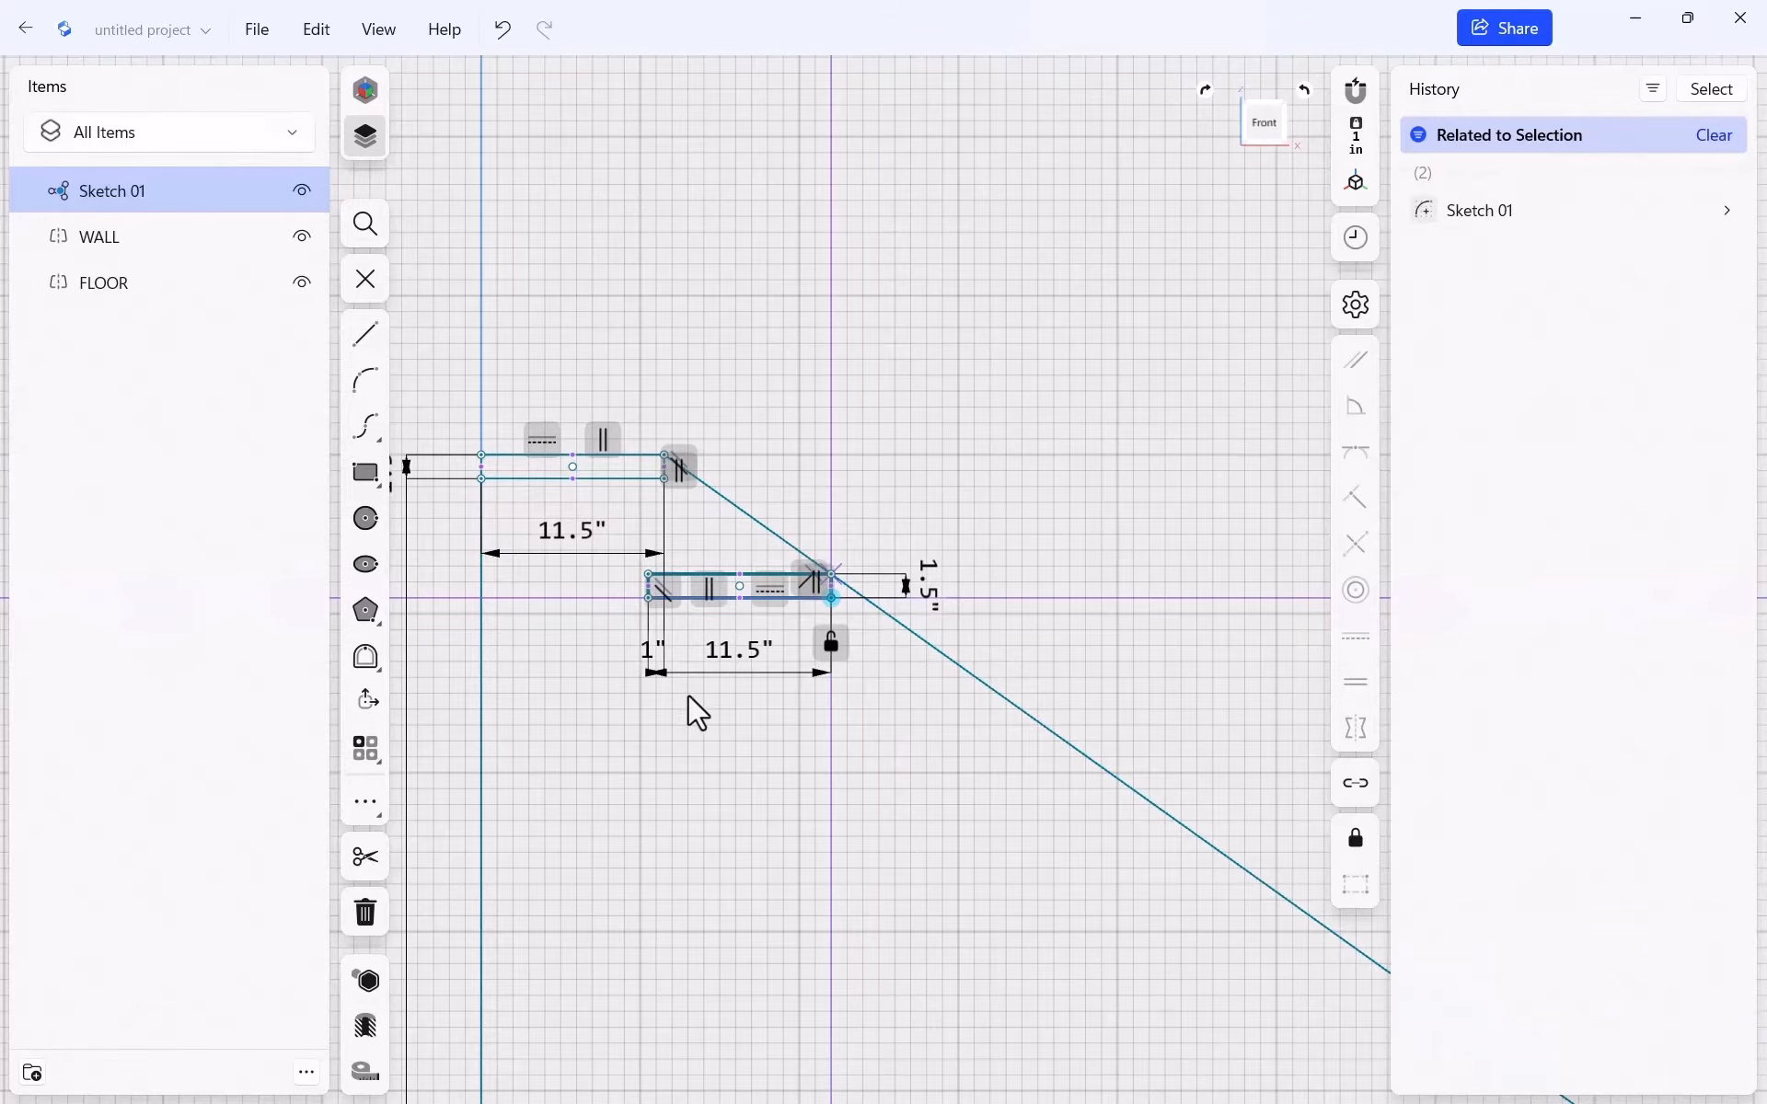
scroll(690, 715, up, 1)
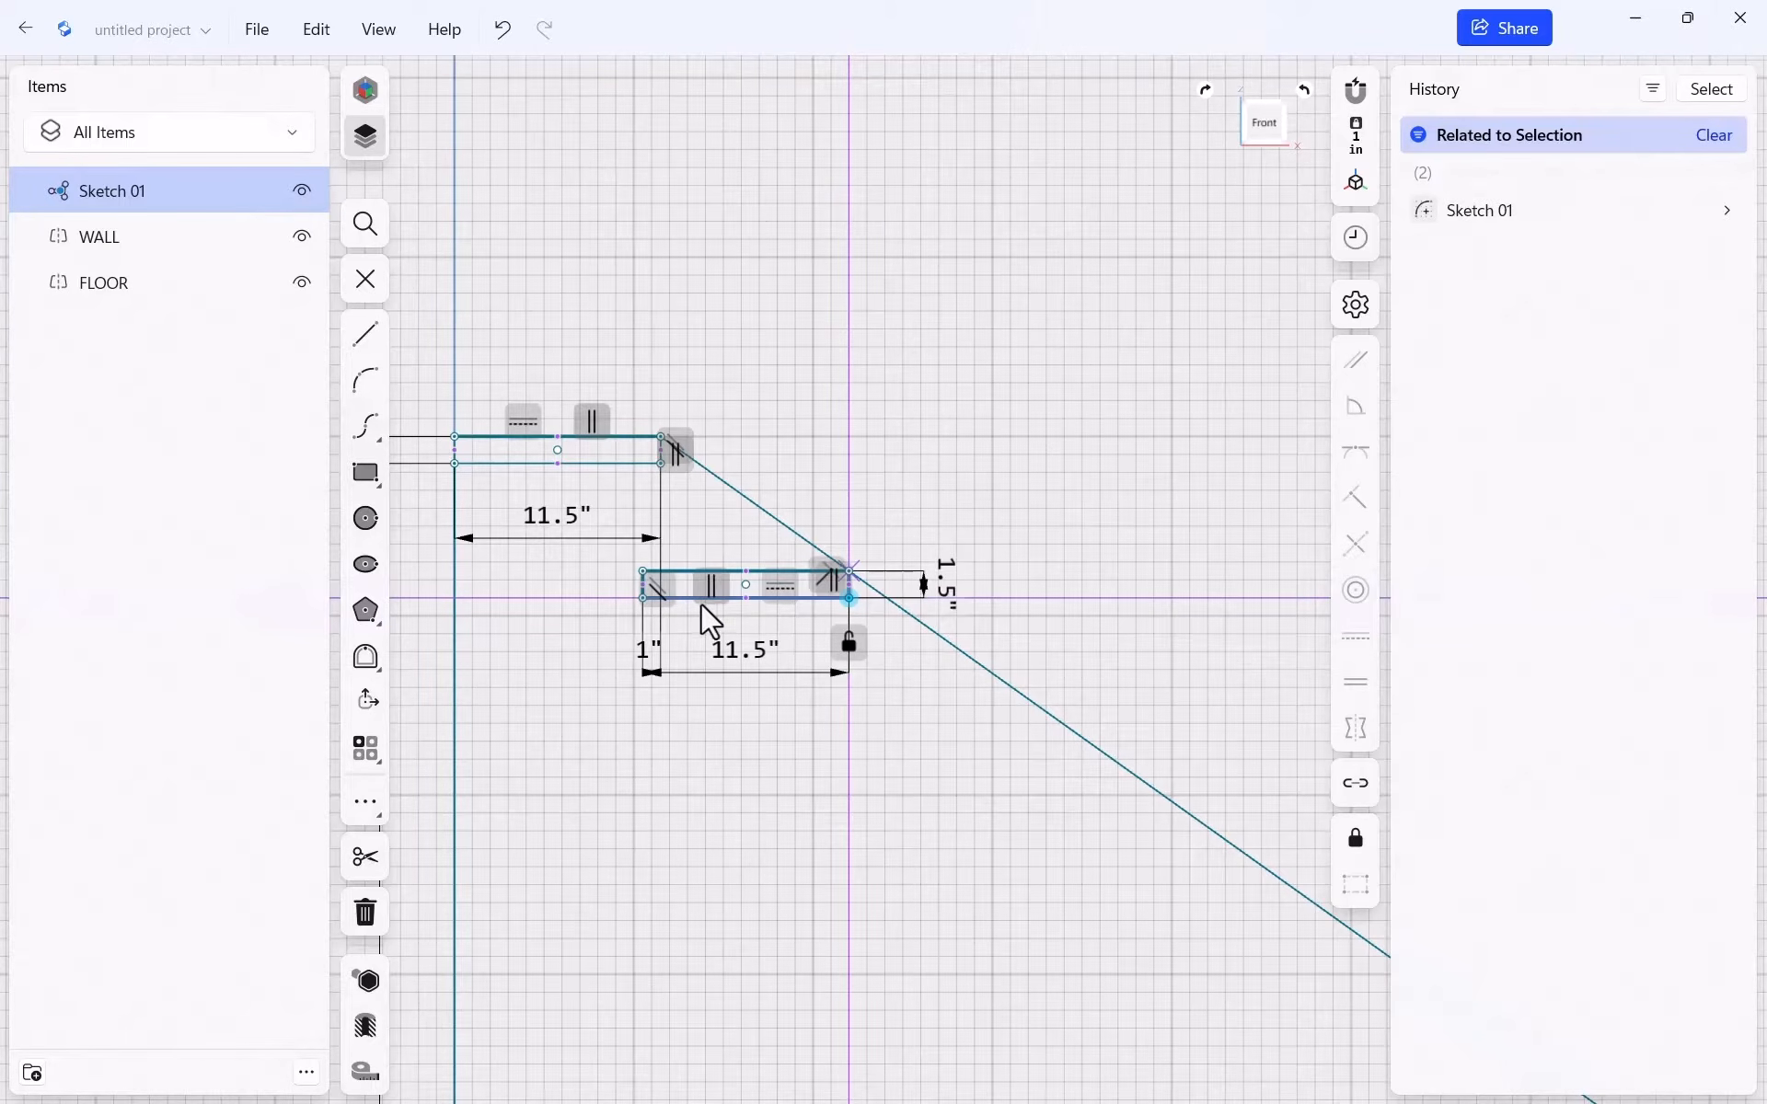
scroll(701, 608, up, 2)
scroll(701, 608, up, 2)
click(599, 353)
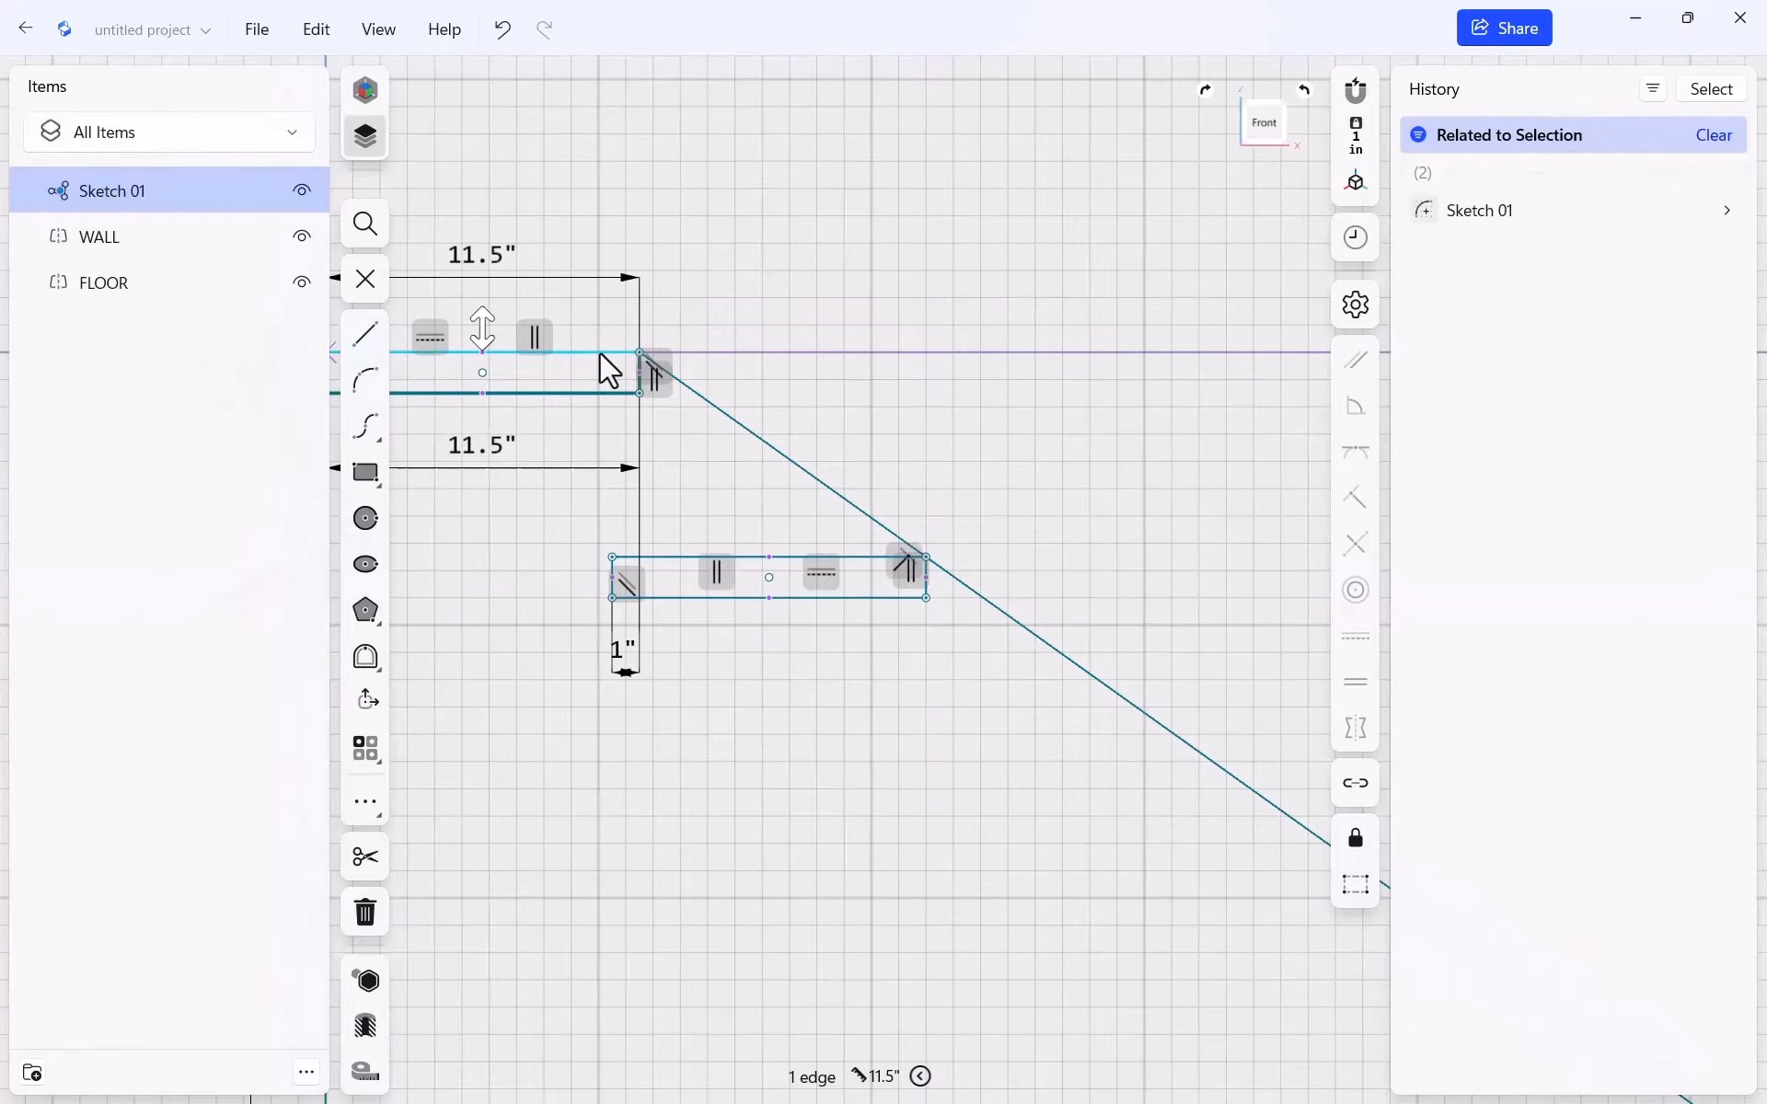
click(783, 558)
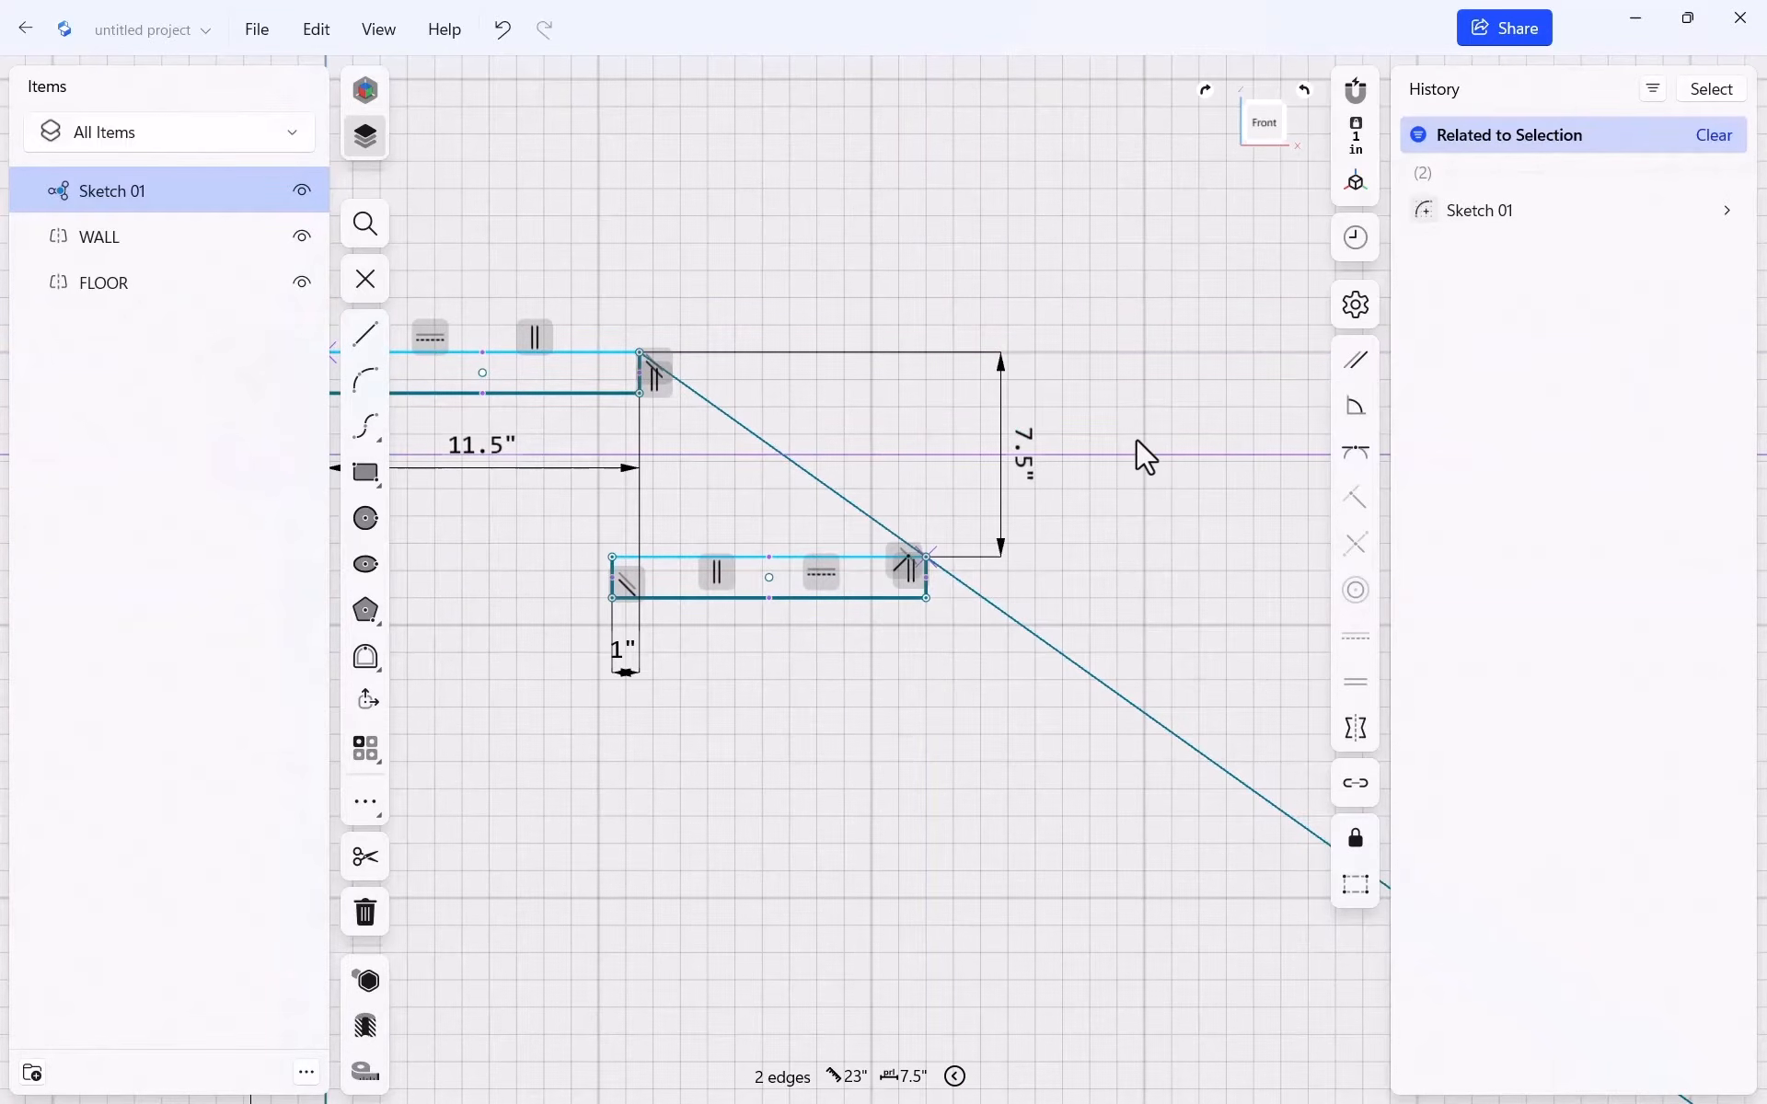
click(1022, 442)
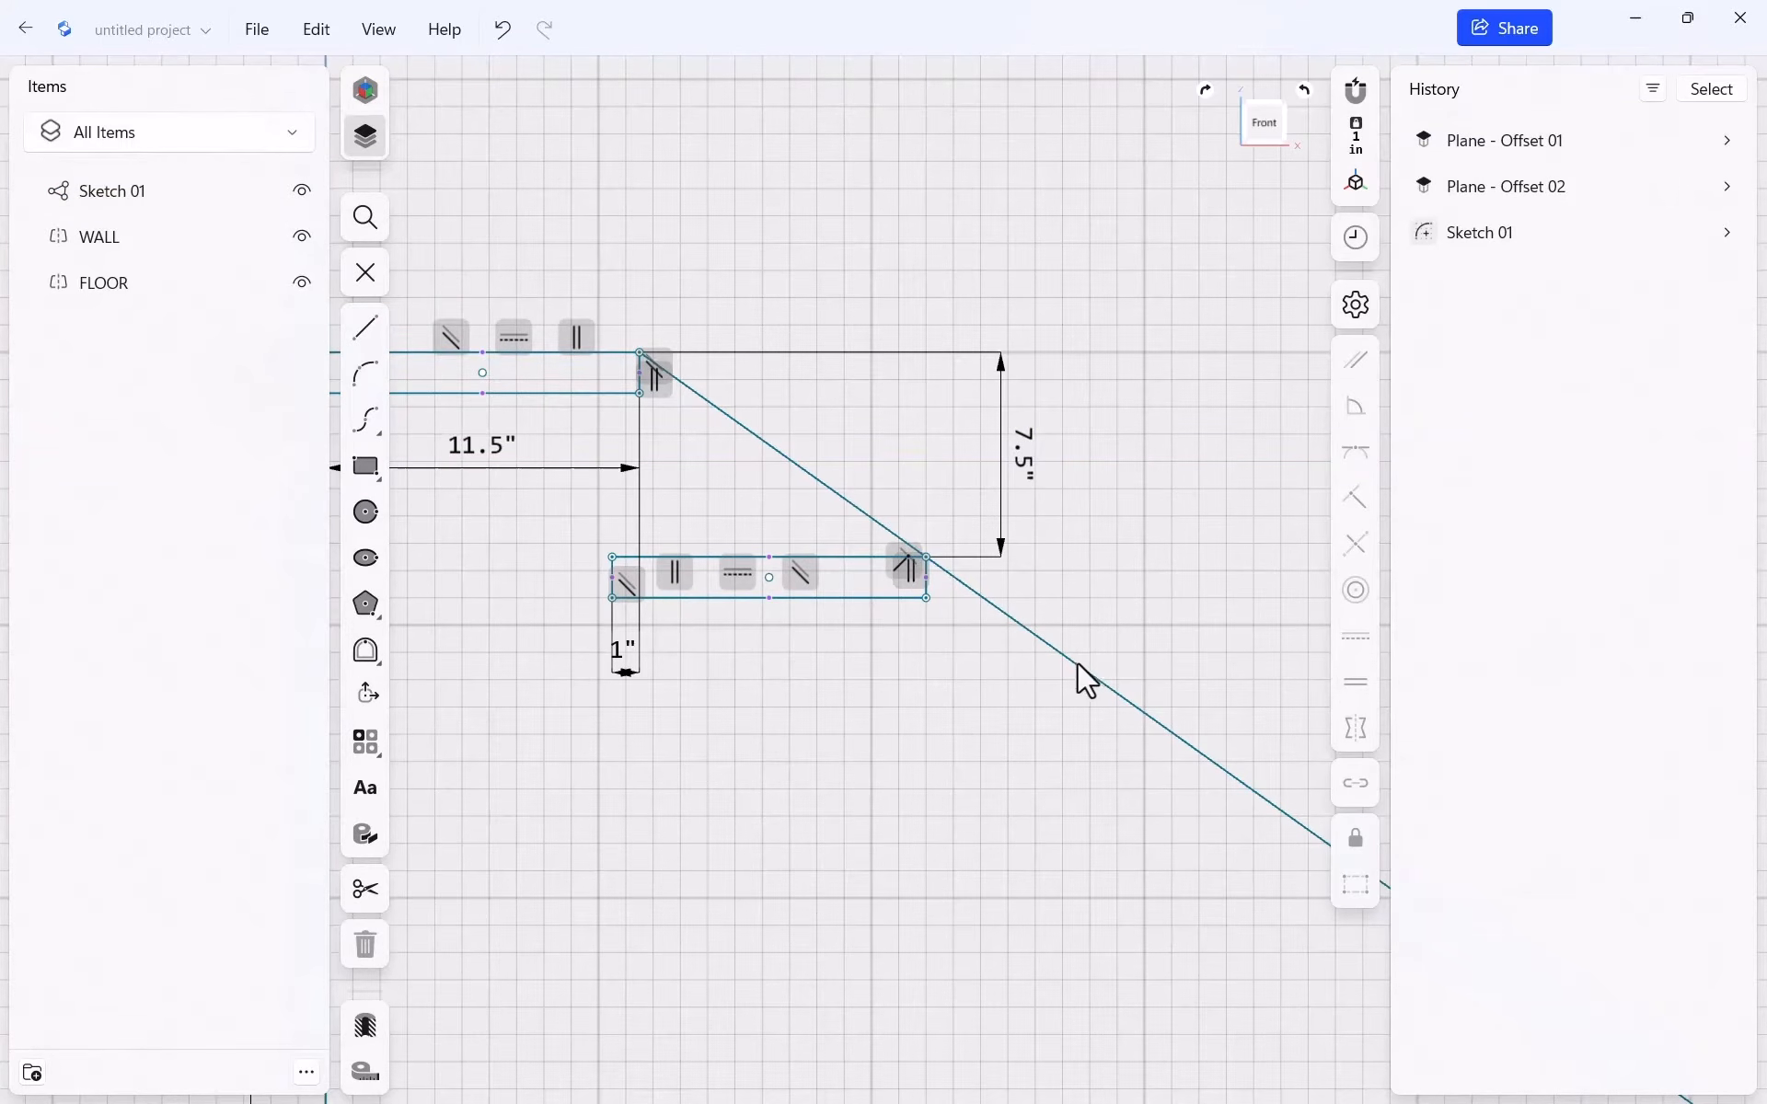
scroll(1058, 599, down, 3)
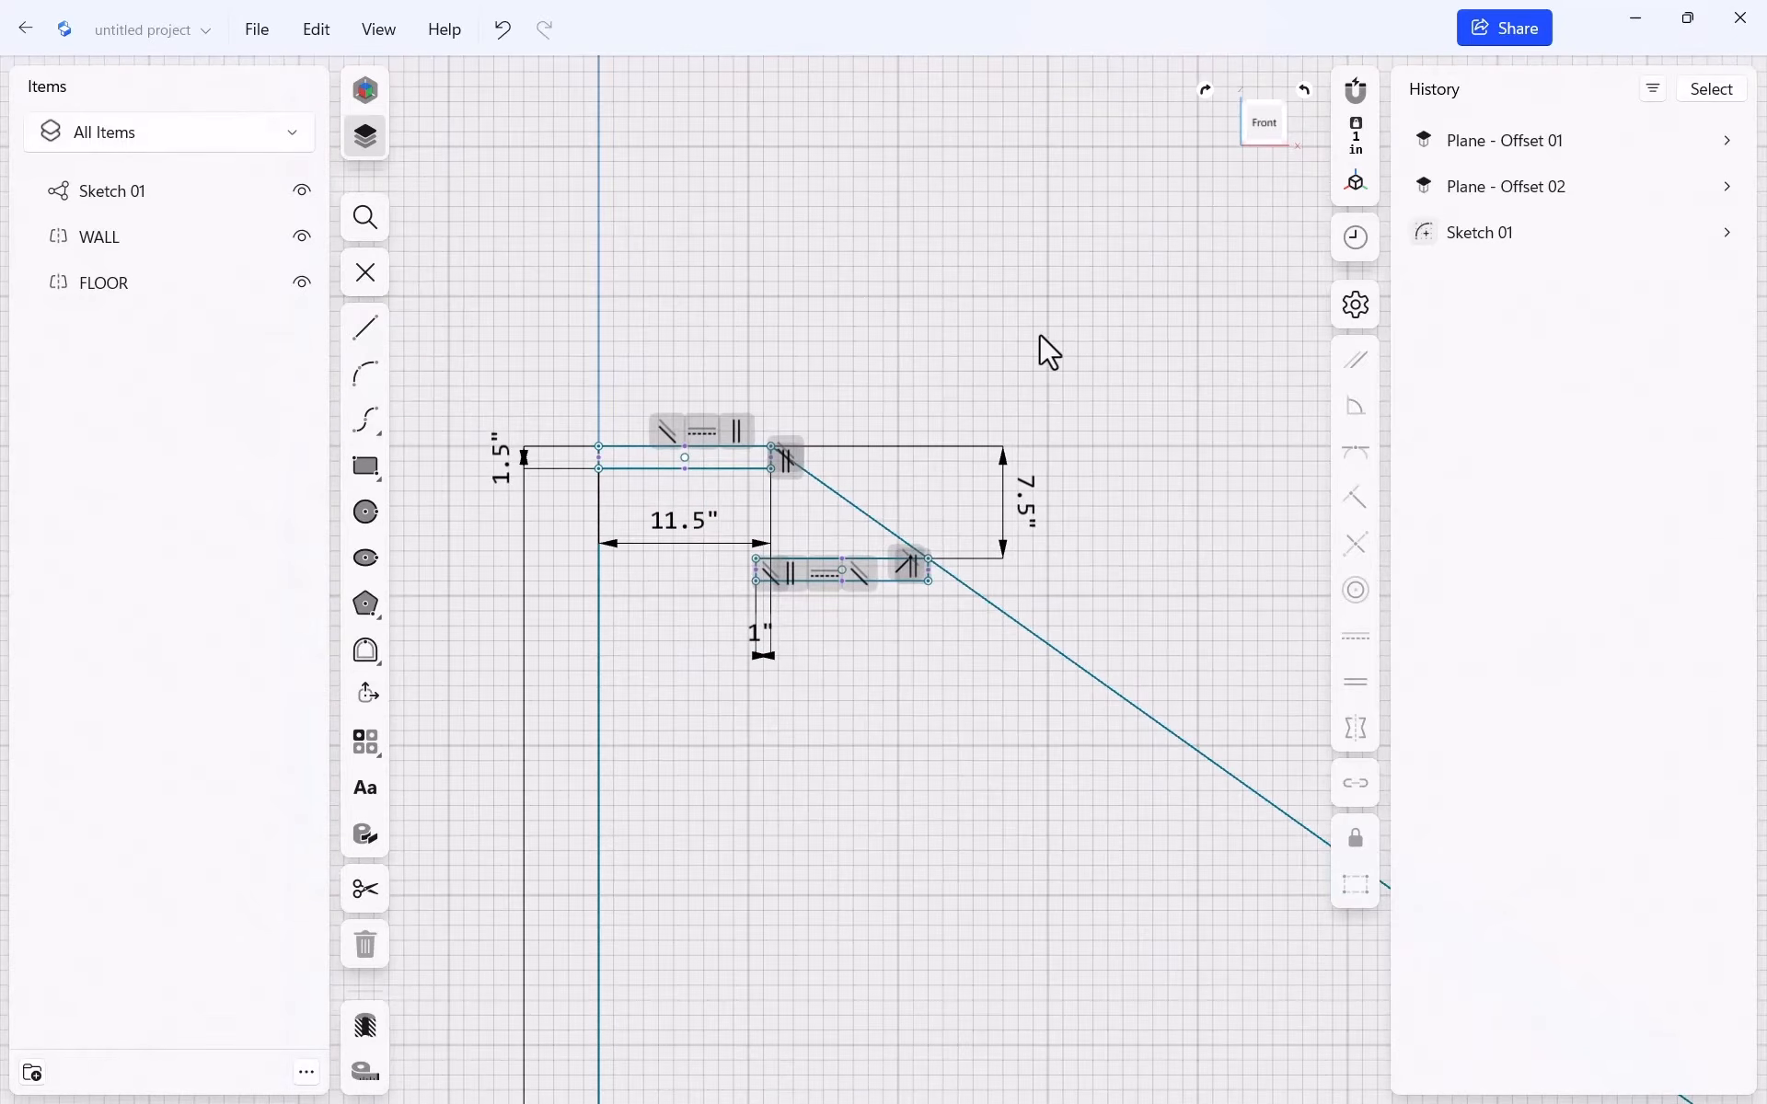
key(Escape)
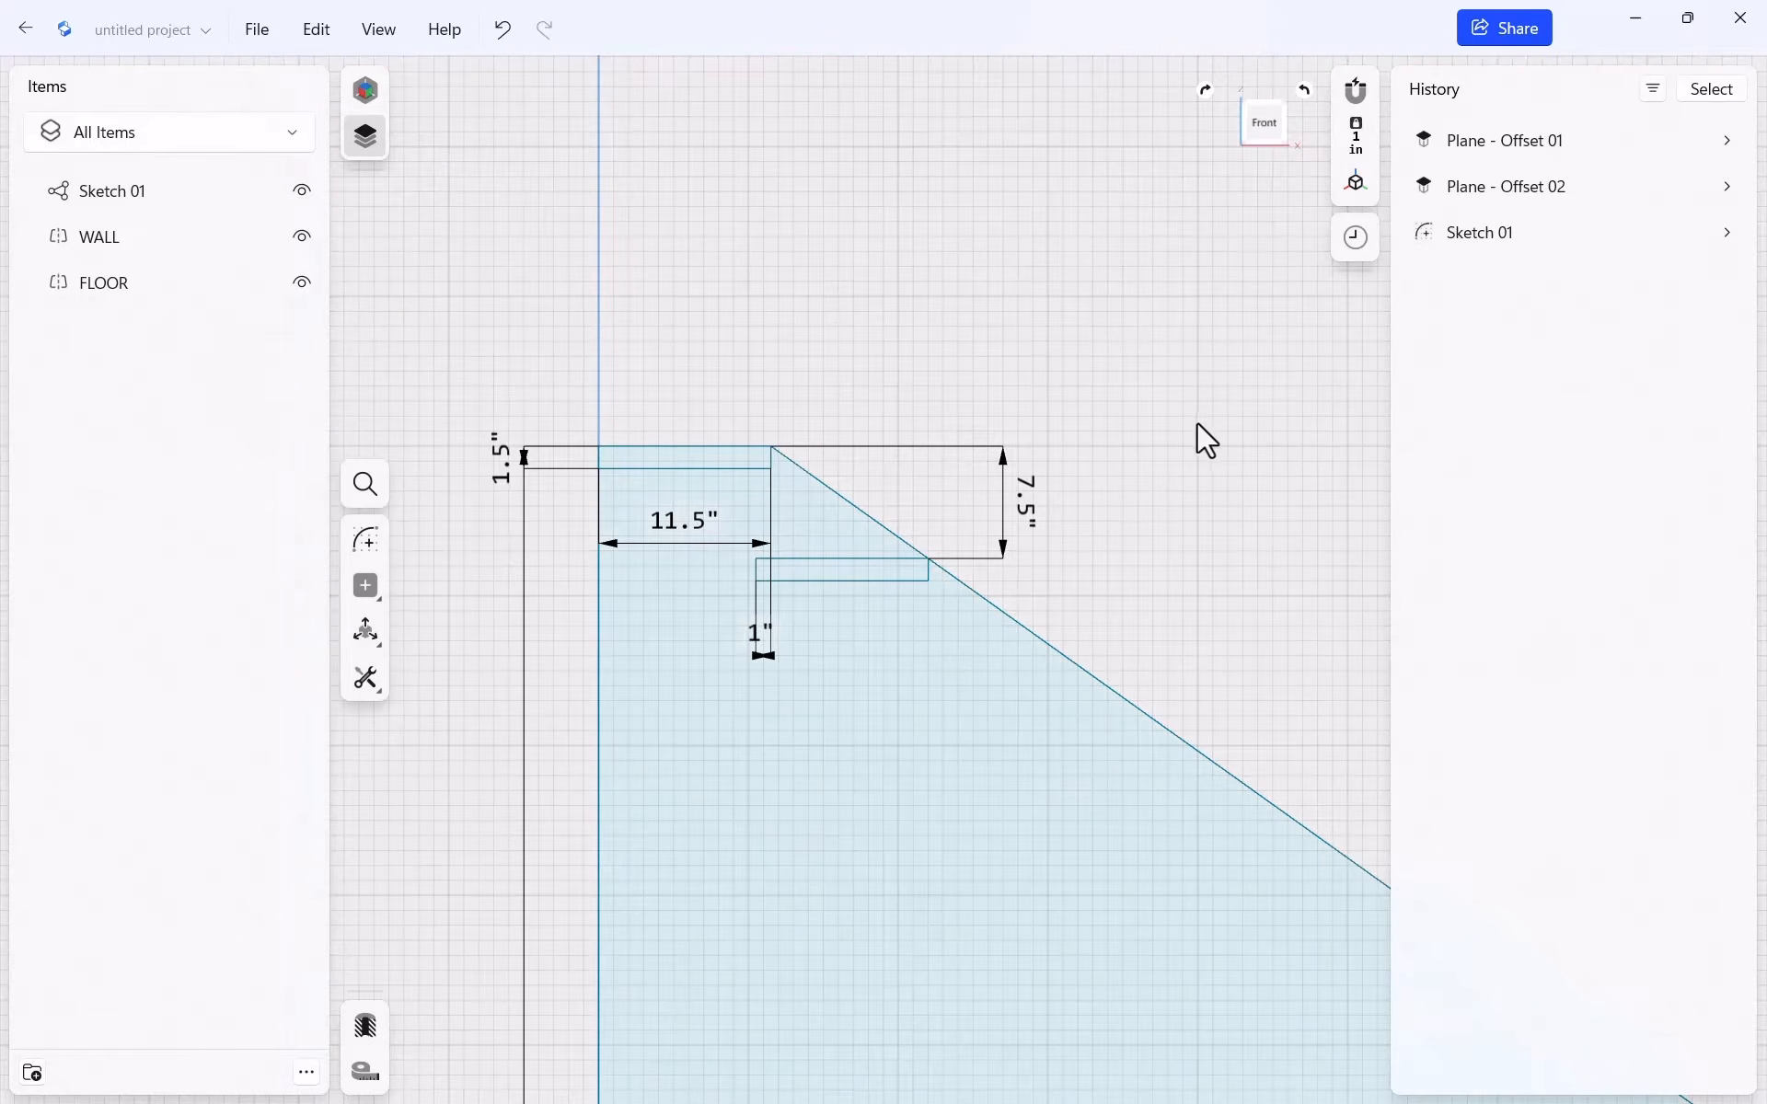
Orbit into a 3D perspective and turn Keep Horizon Level off in the view settings
mouse_move(1133, 412)
right_down()
mouse_move(1165, 425)
mouse_move(1096, 494)
mouse_move(1149, 447)
mouse_move(1082, 451)
mouse_move(1145, 415)
right_up()
mouse_move(1238, 359)
right_down()
mouse_move(1156, 432)
mouse_move(1057, 447)
mouse_move(1217, 438)
mouse_move(1224, 492)
mouse_move(1152, 492)
mouse_move(1095, 438)
mouse_move(1073, 462)
mouse_move(1123, 434)
right_up()
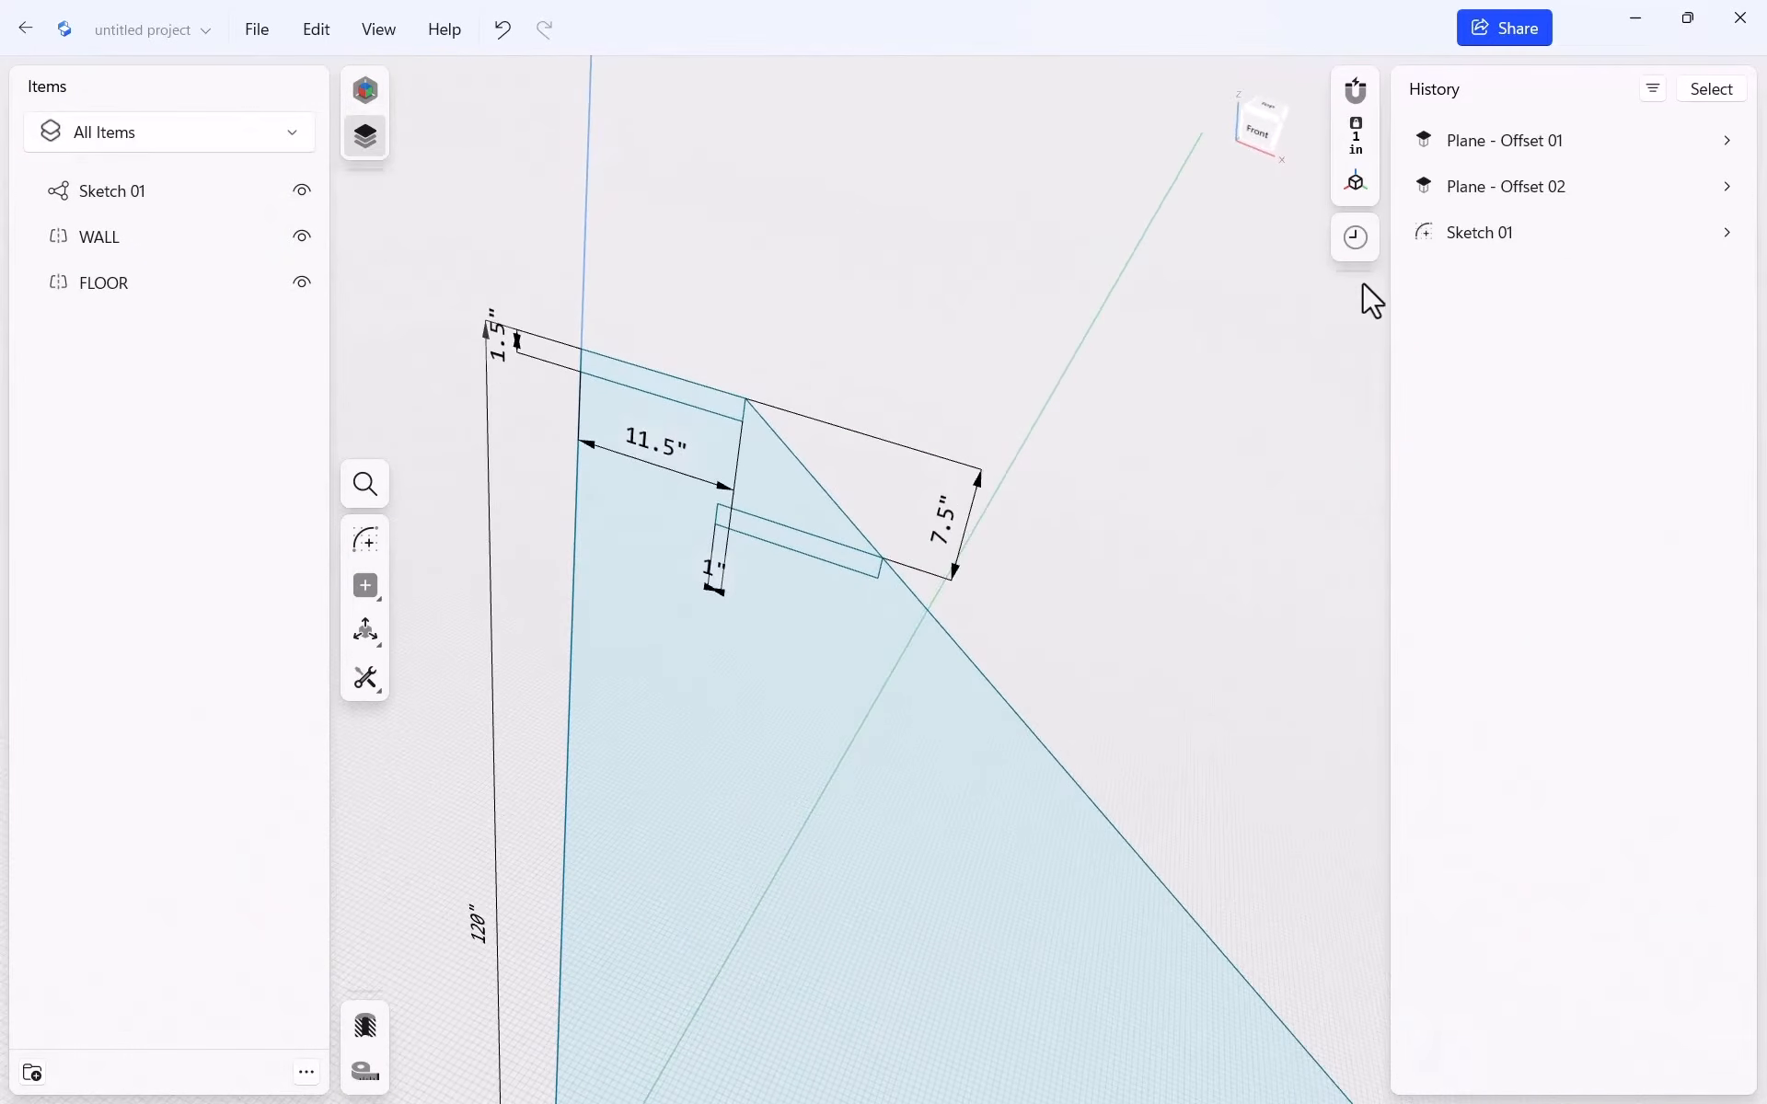
click(1357, 190)
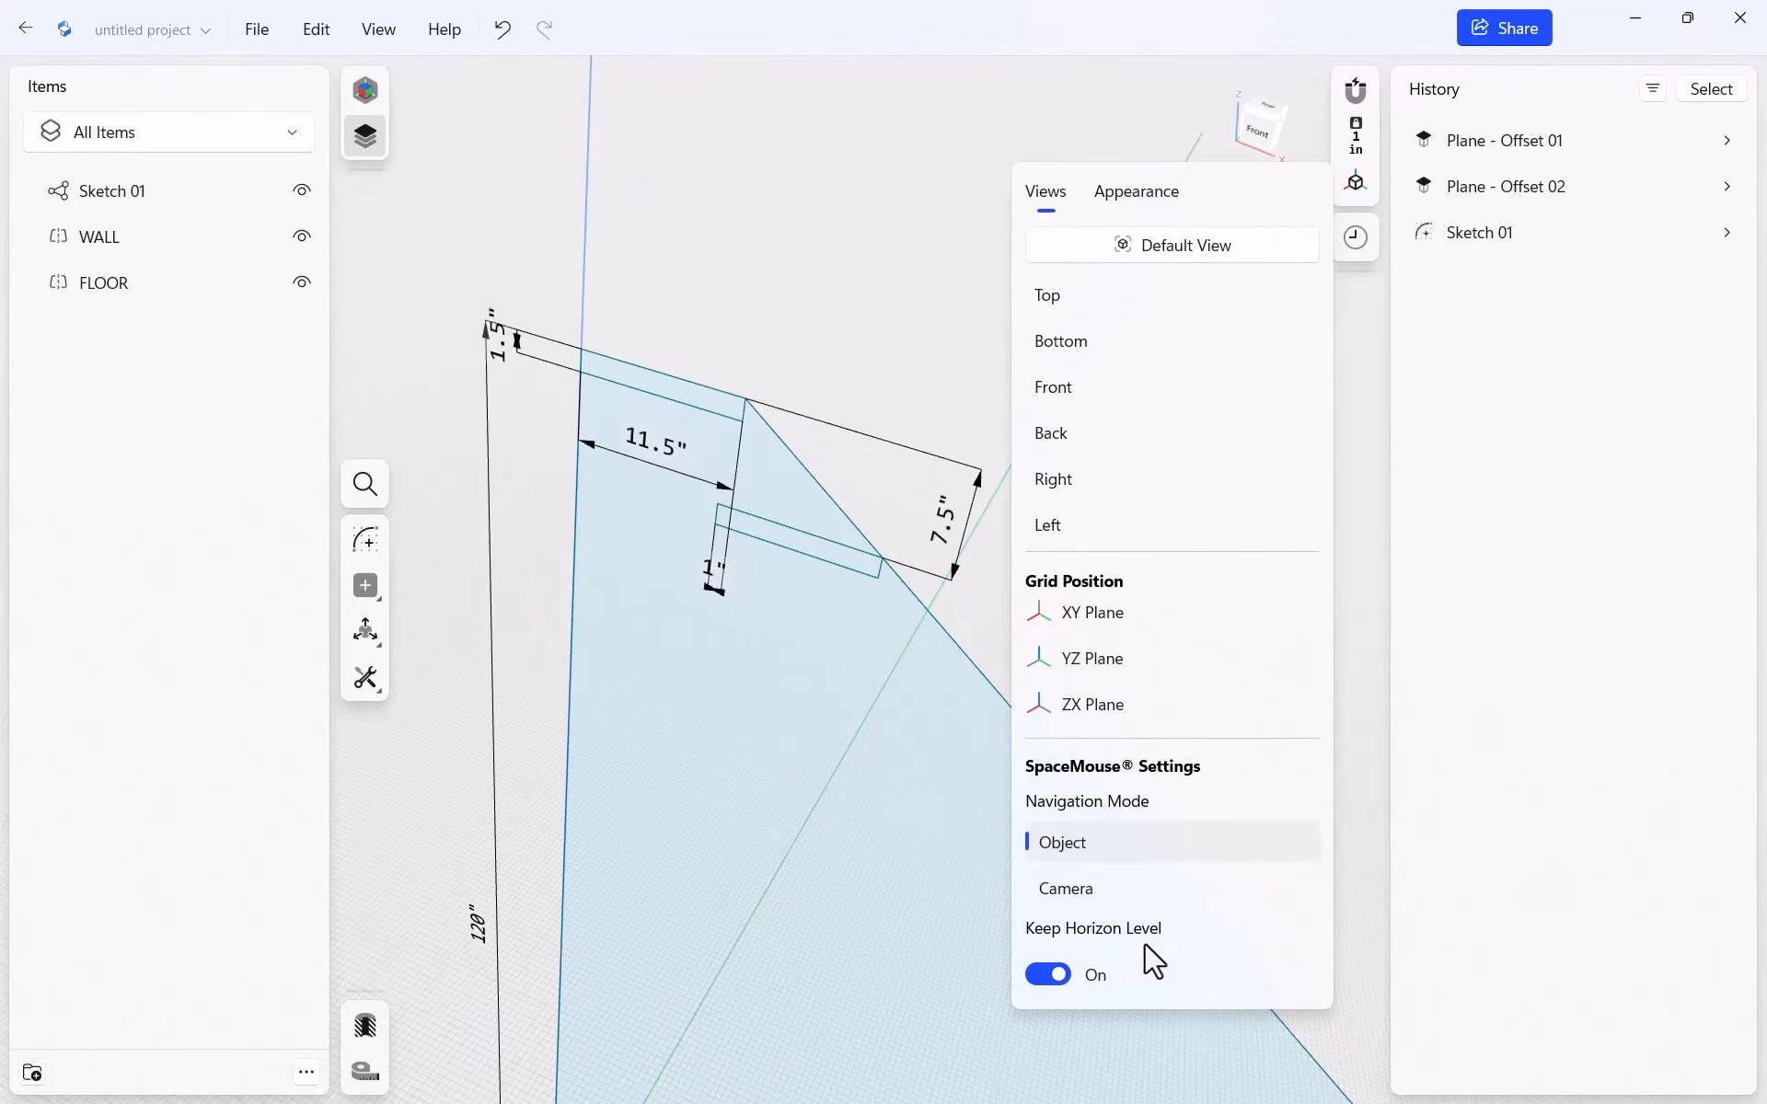
click(1060, 979)
click(1058, 979)
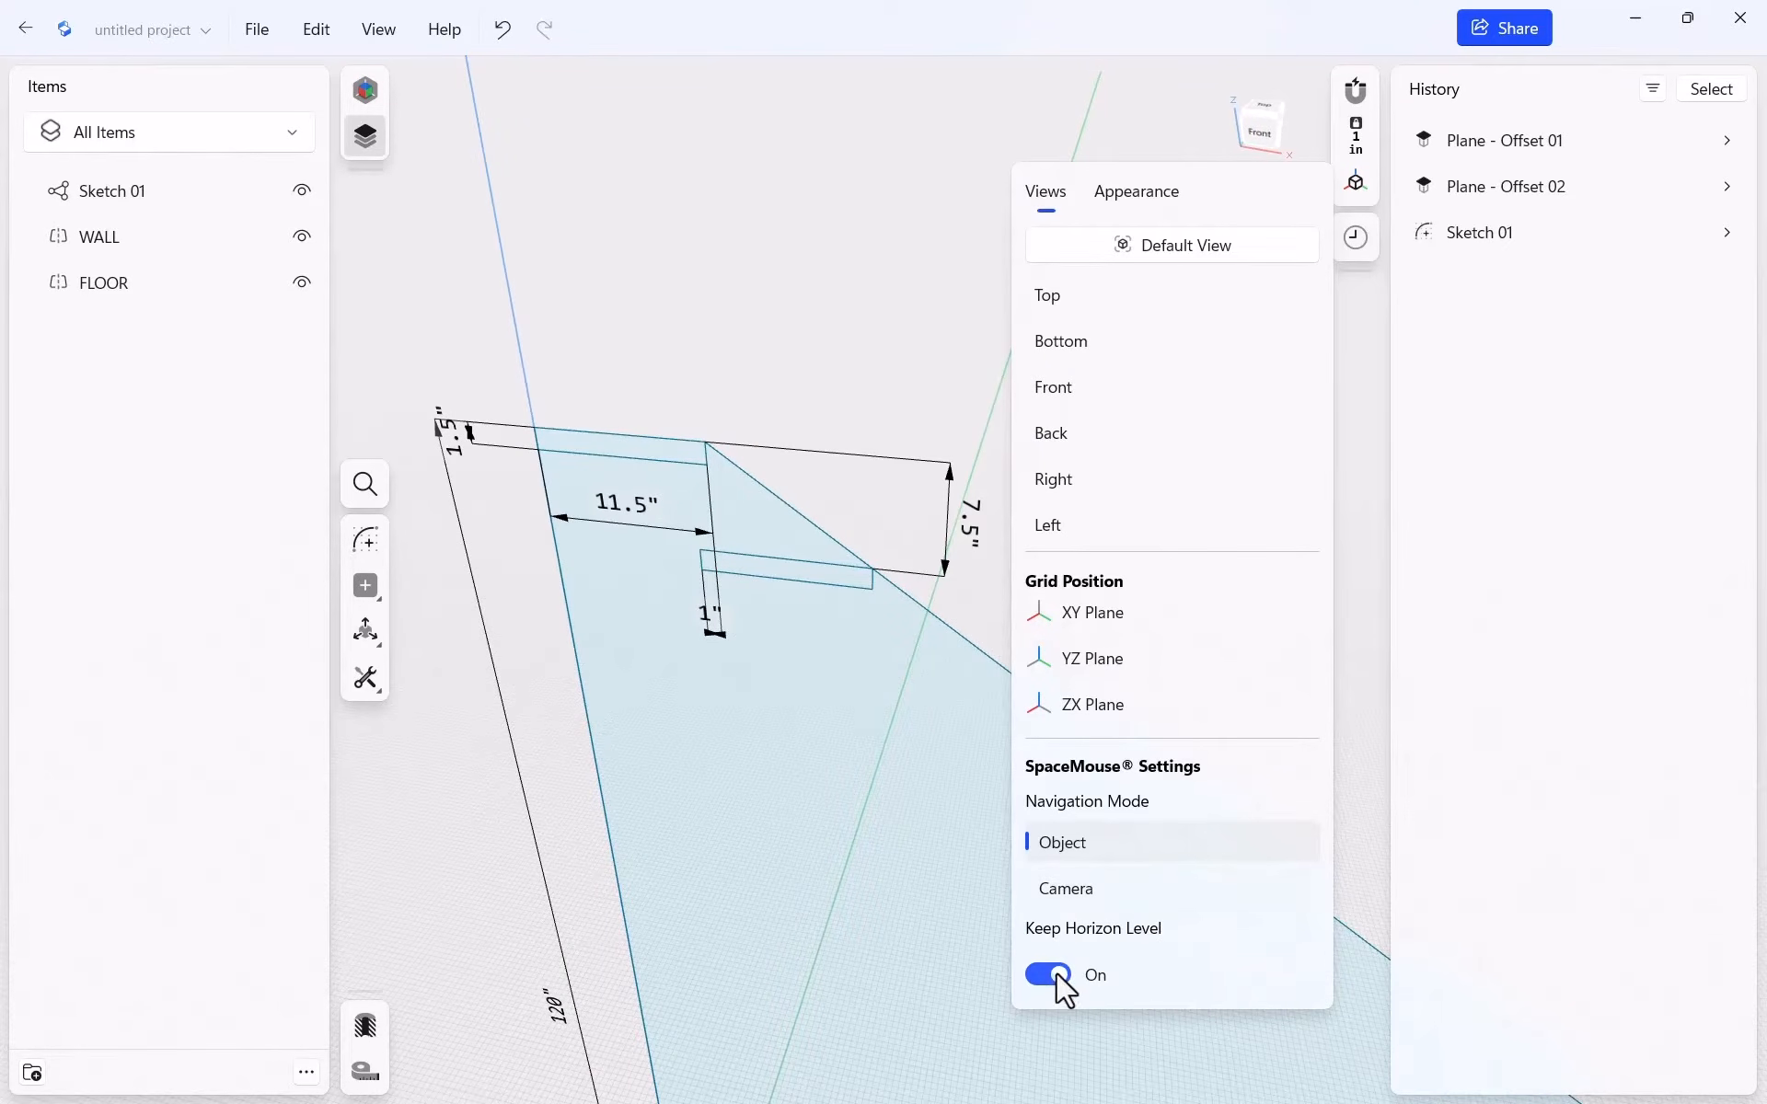
click(1058, 978)
click(899, 236)
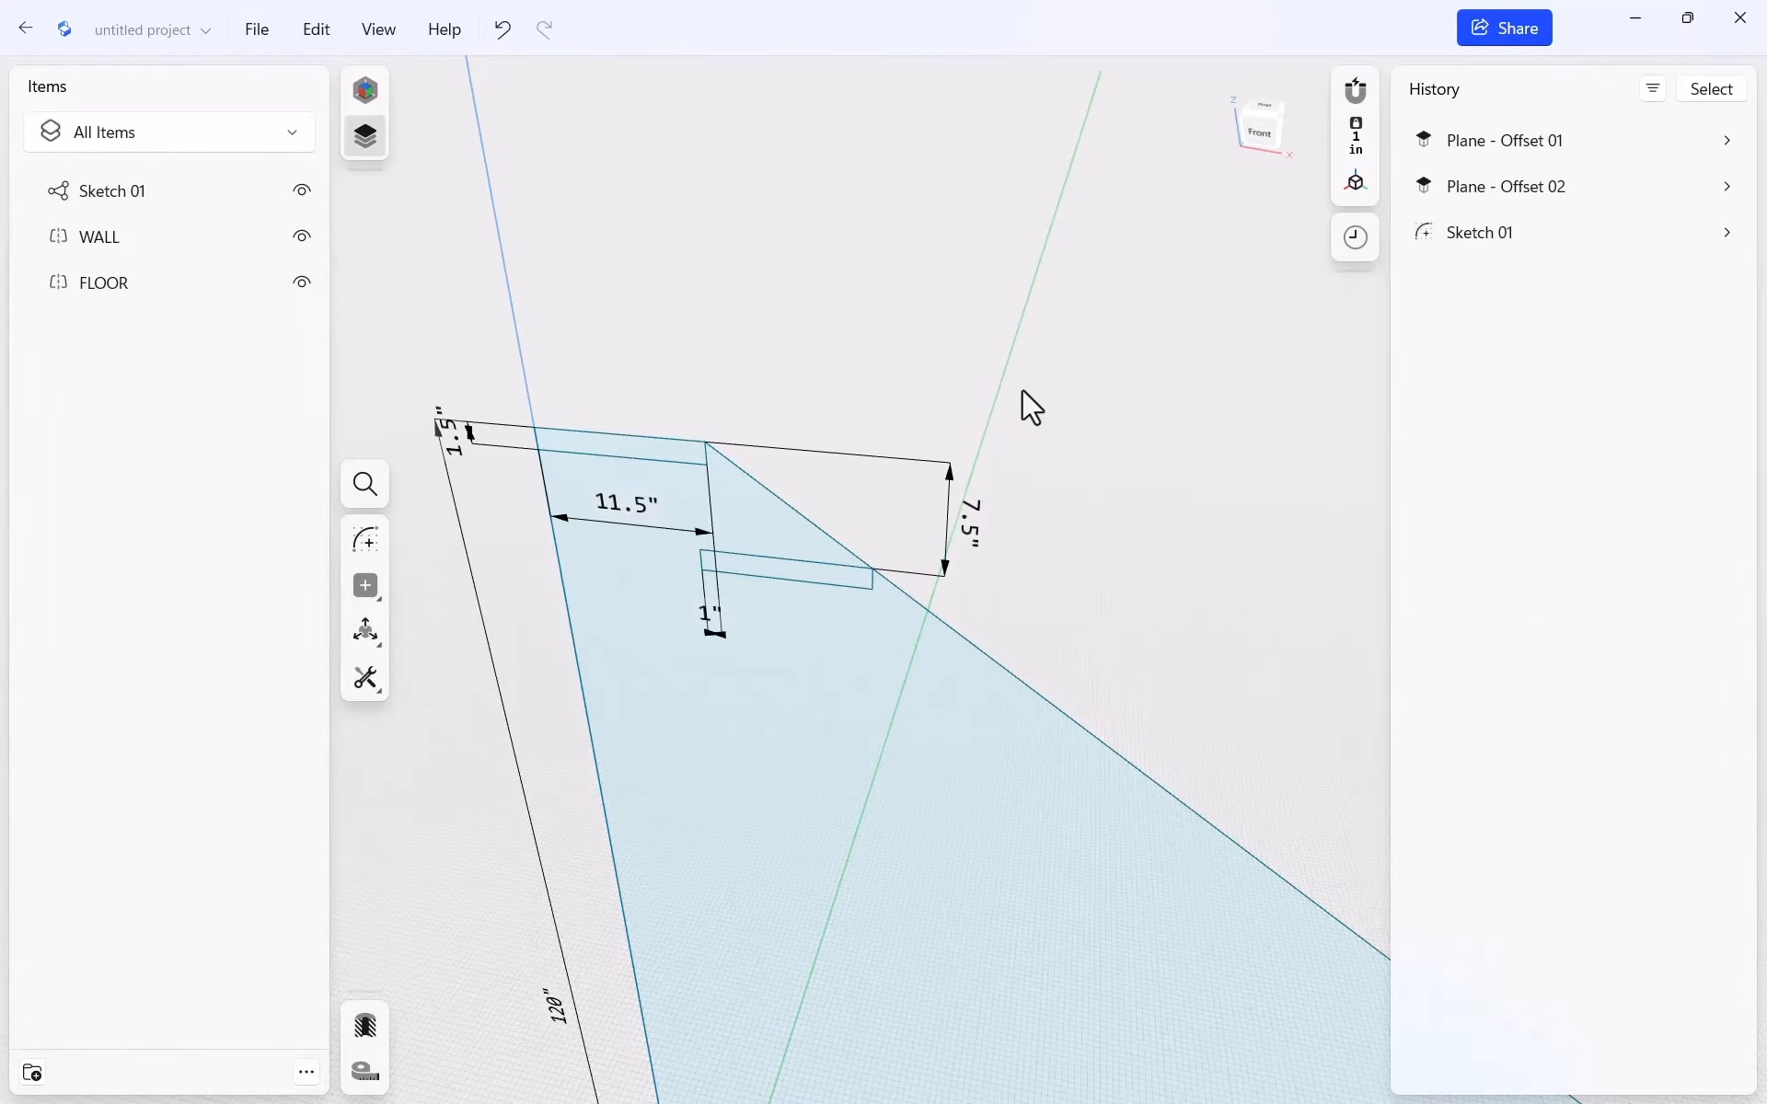
Extrude the top tread face -48 inches into the Body 01 slab
click(580, 451)
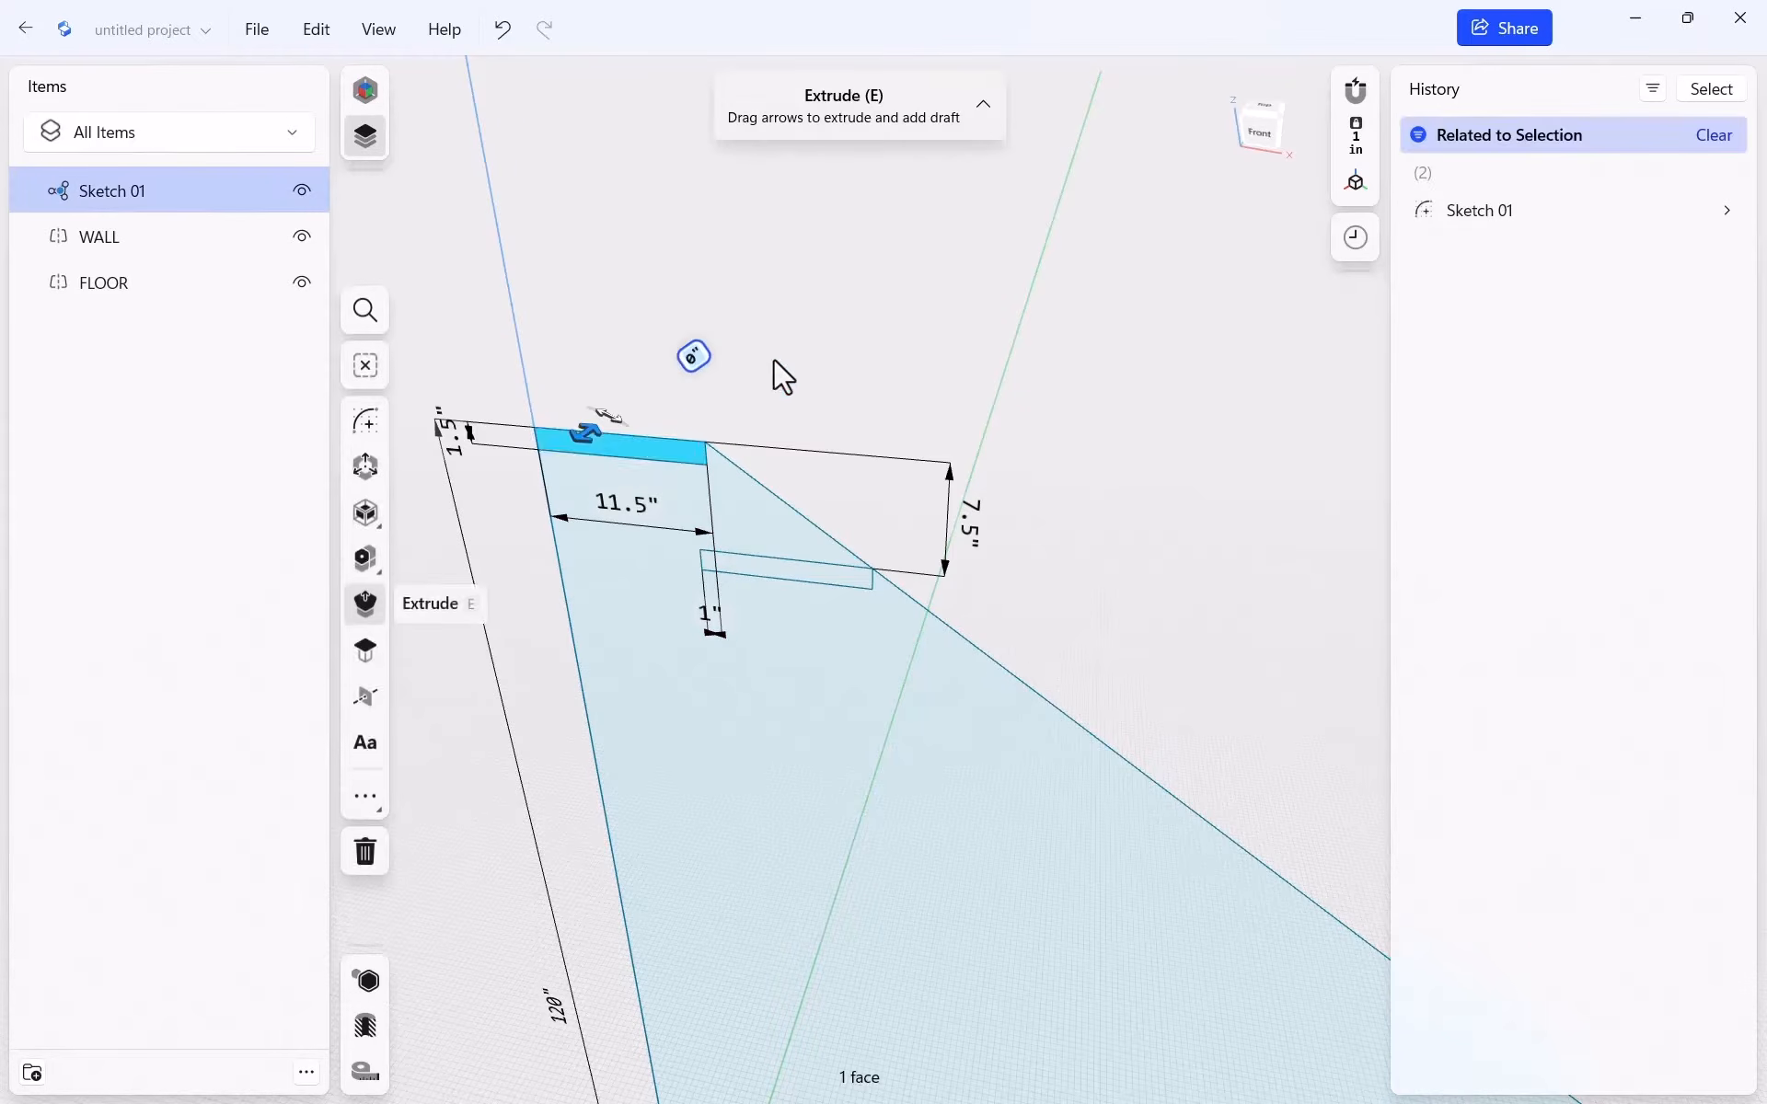
drag(592, 450, 434, 608)
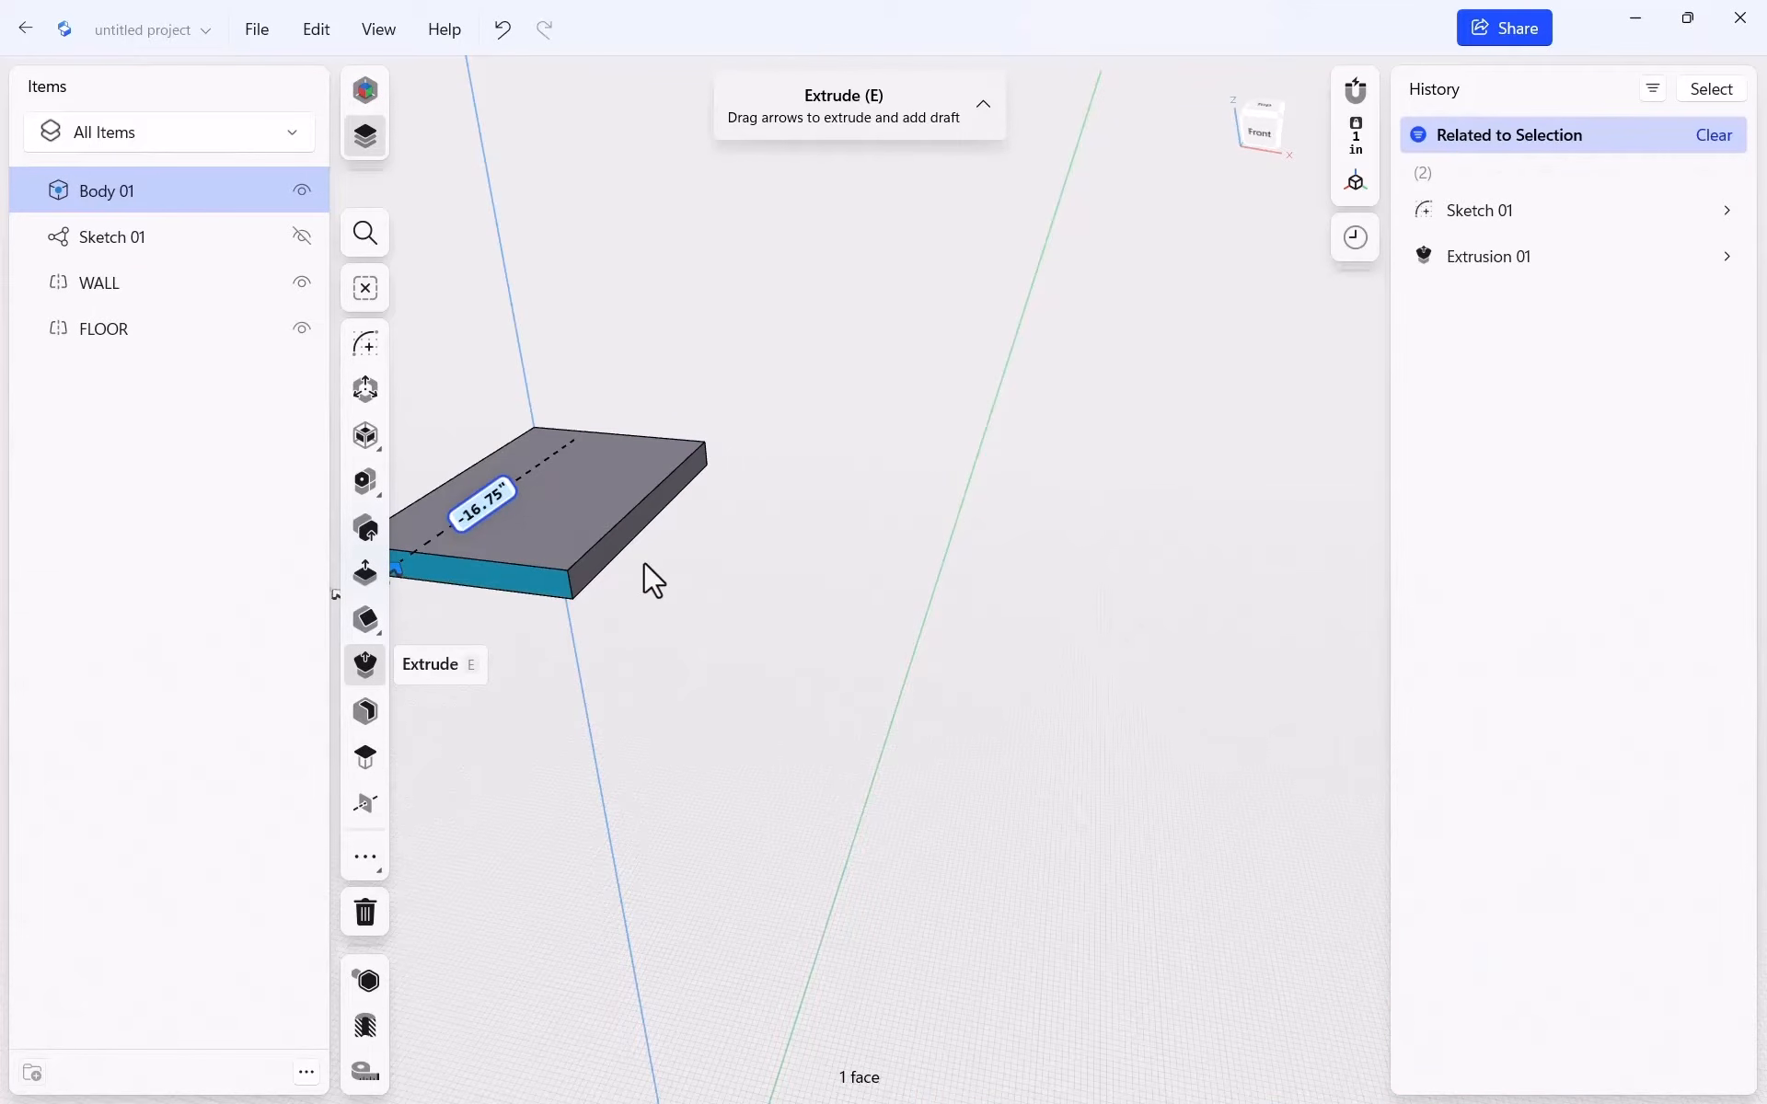
text(-48)
key(Return)
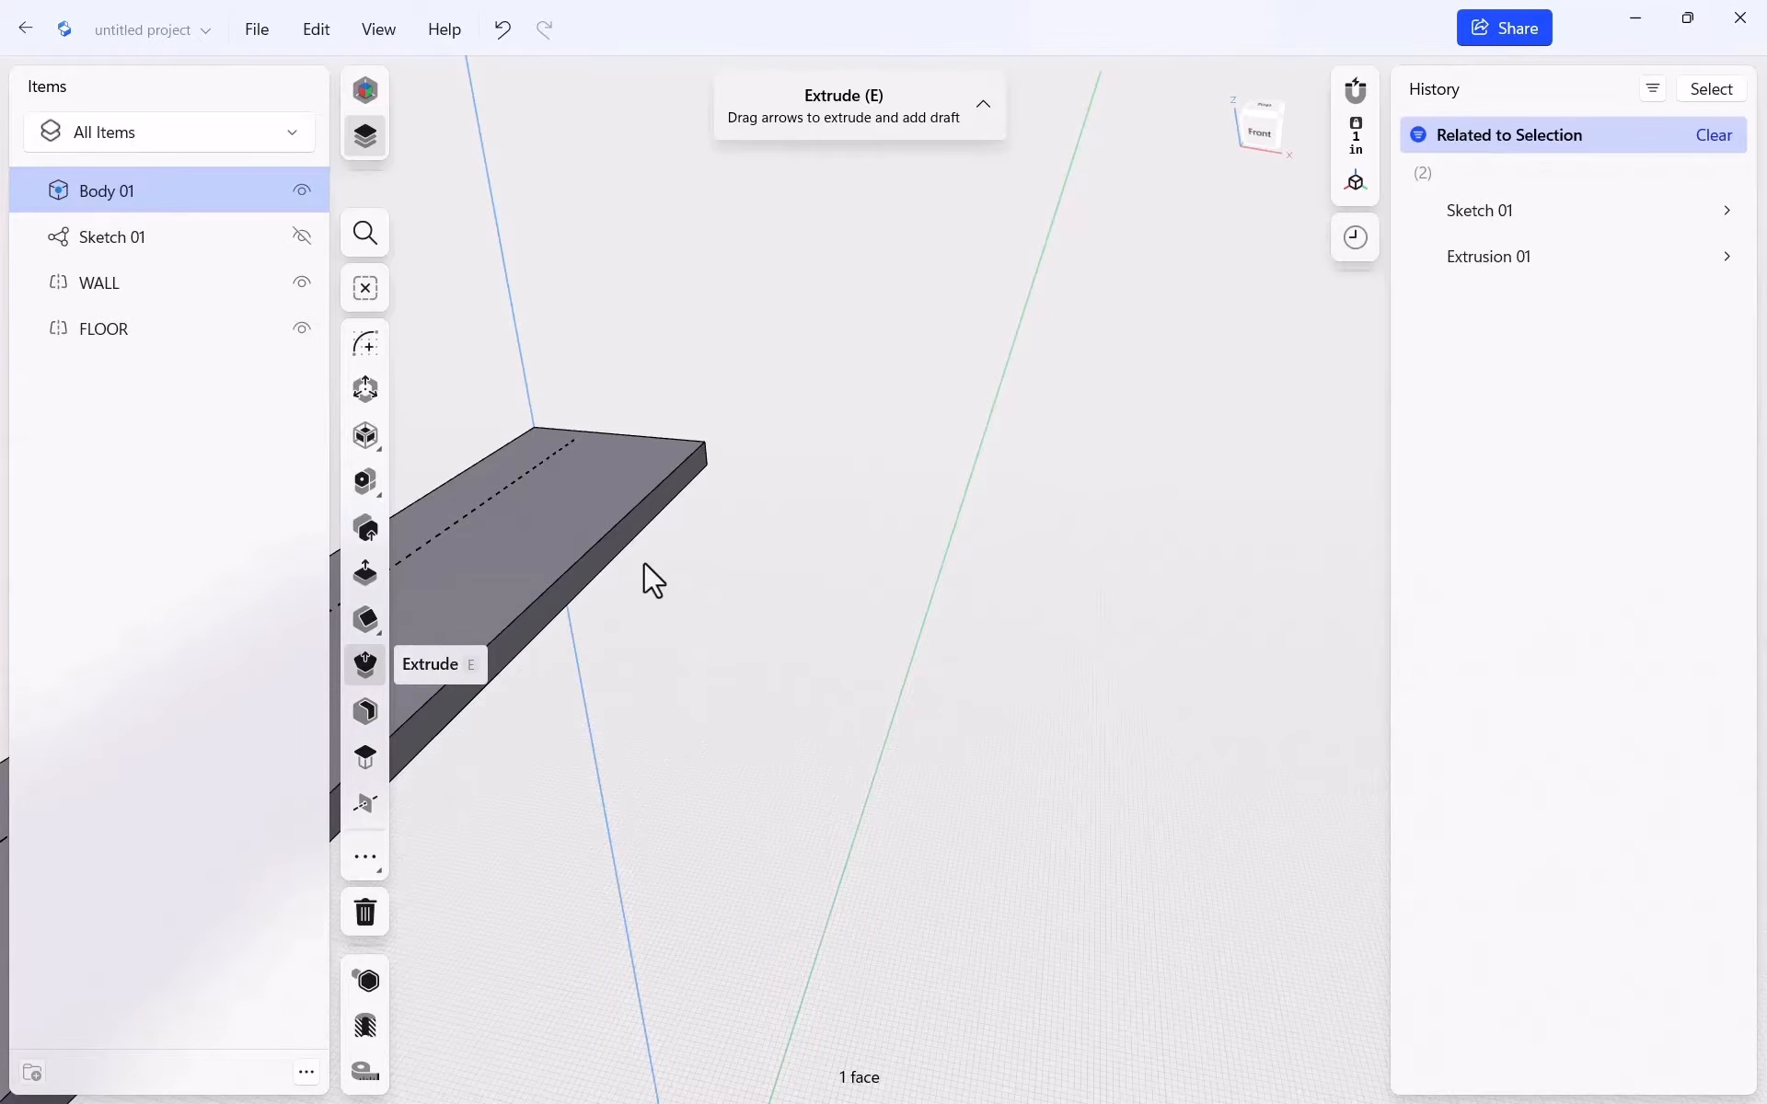
scroll(992, 489, down, 5)
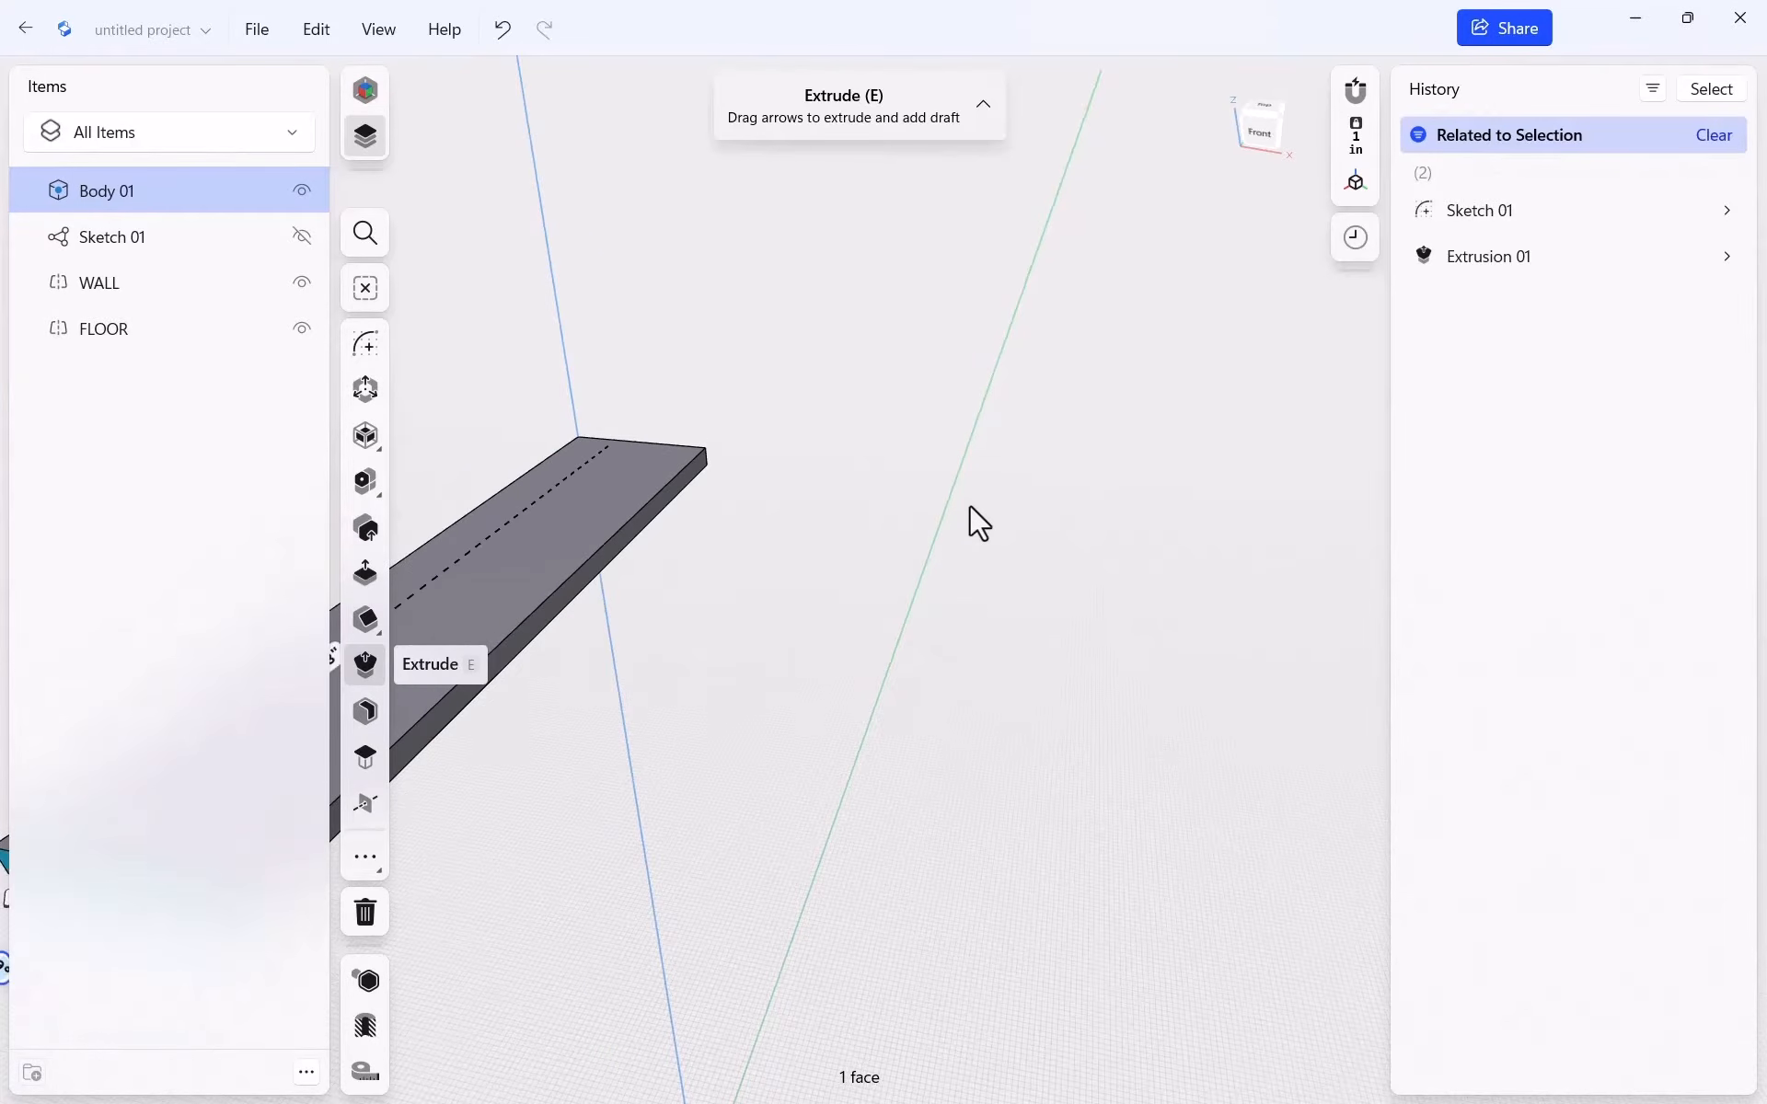
middle_drag(753, 506, 787, 382)
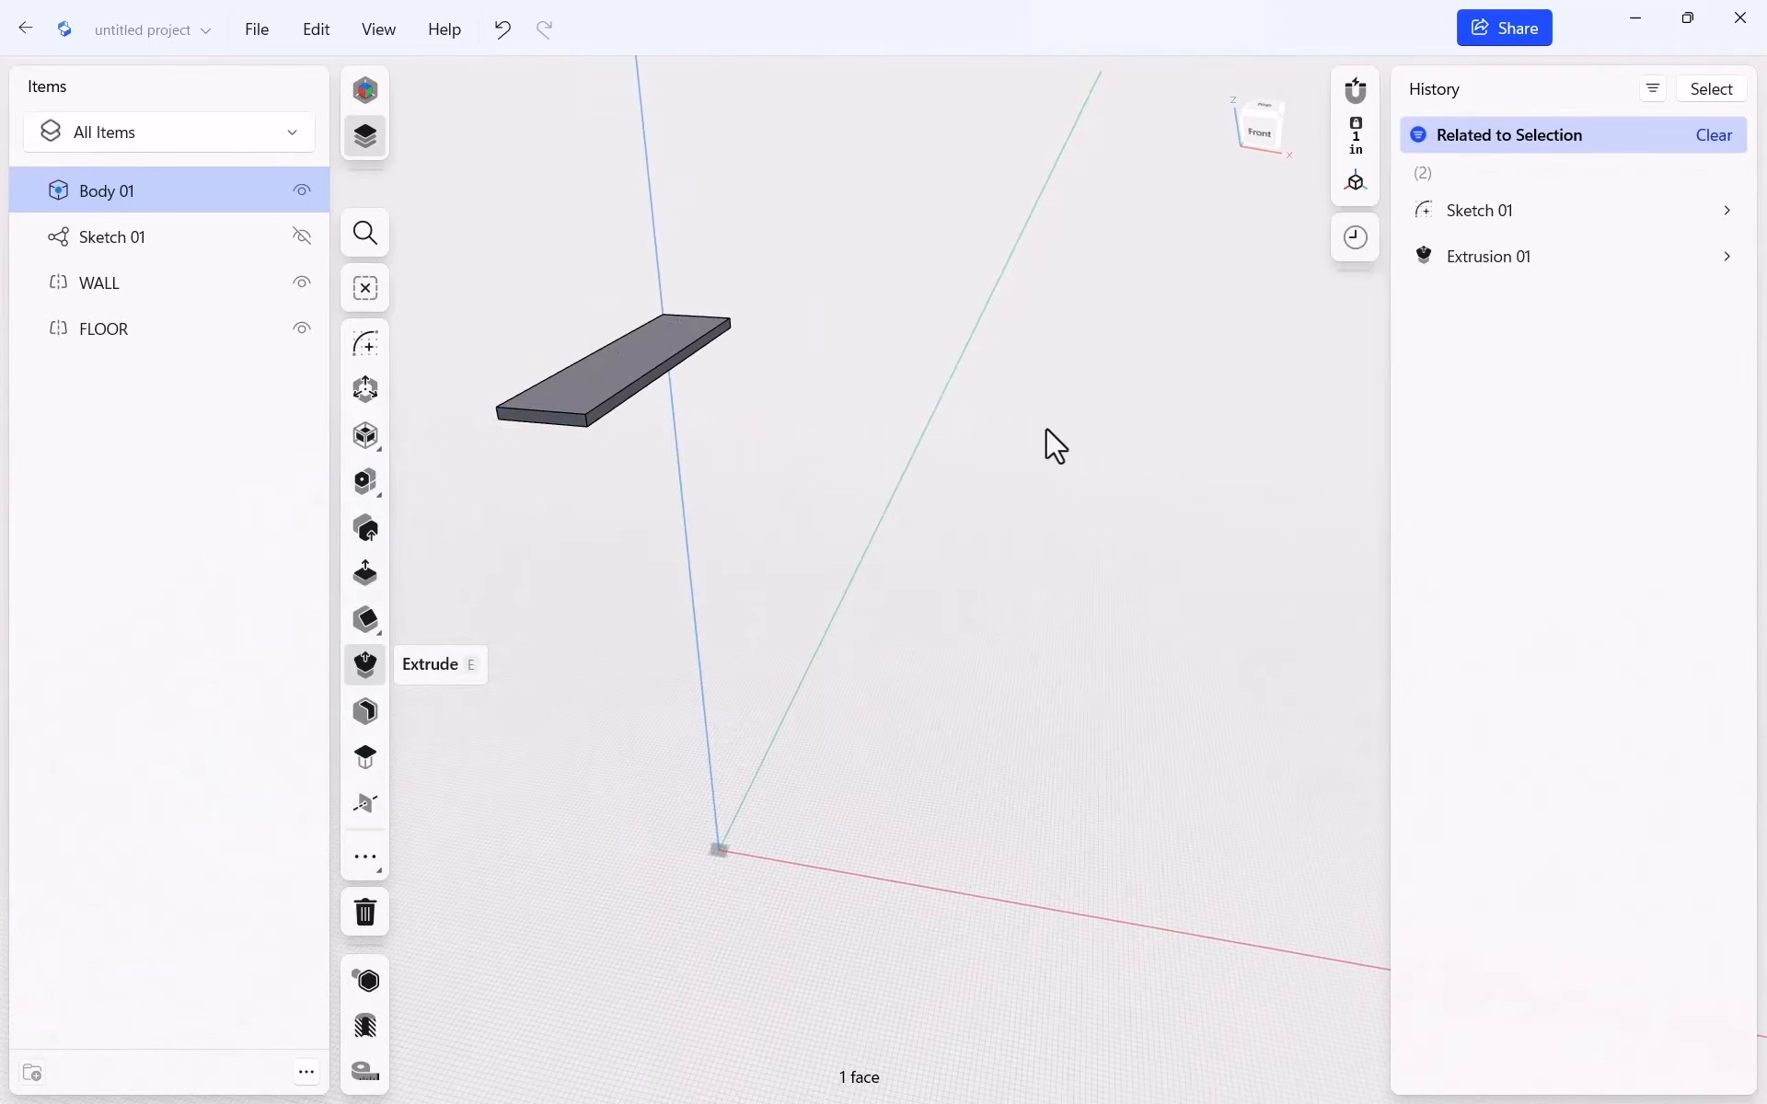
click(1101, 422)
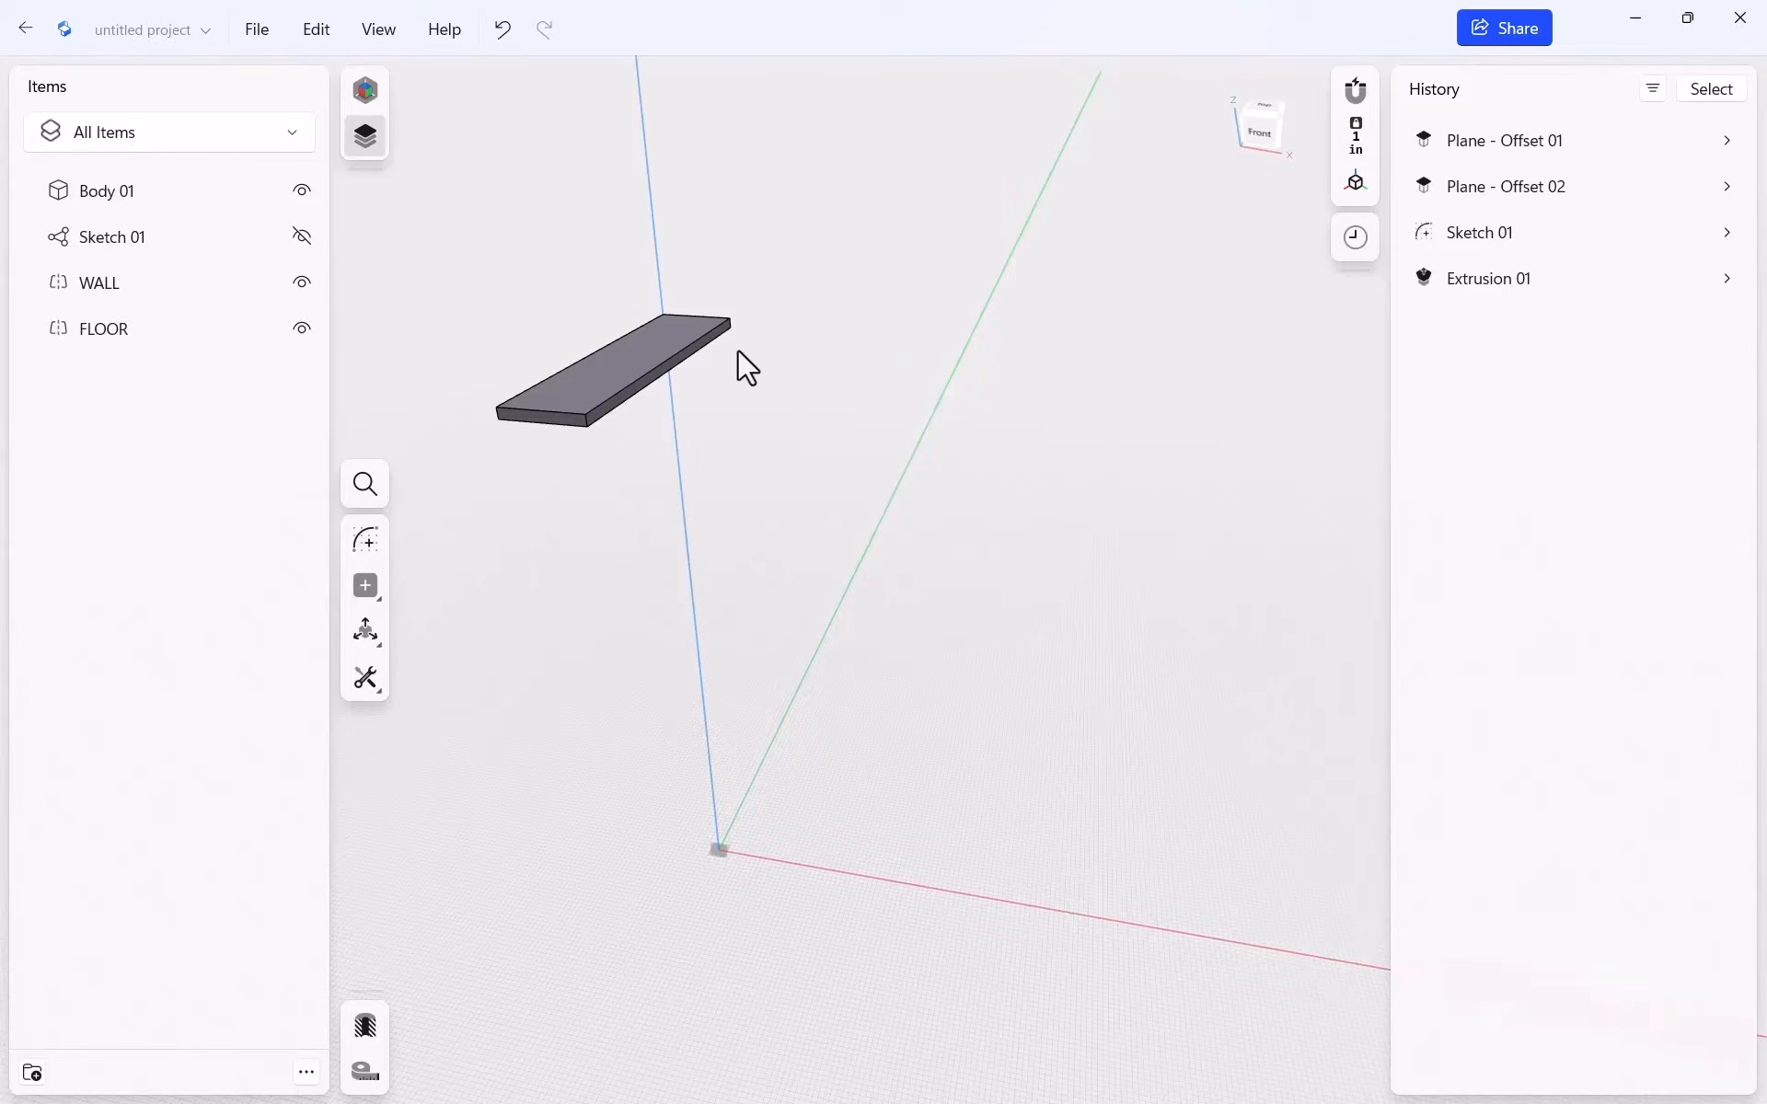
Show Sketch 01 again, open it for editing and view it normal to the sketch
click(303, 236)
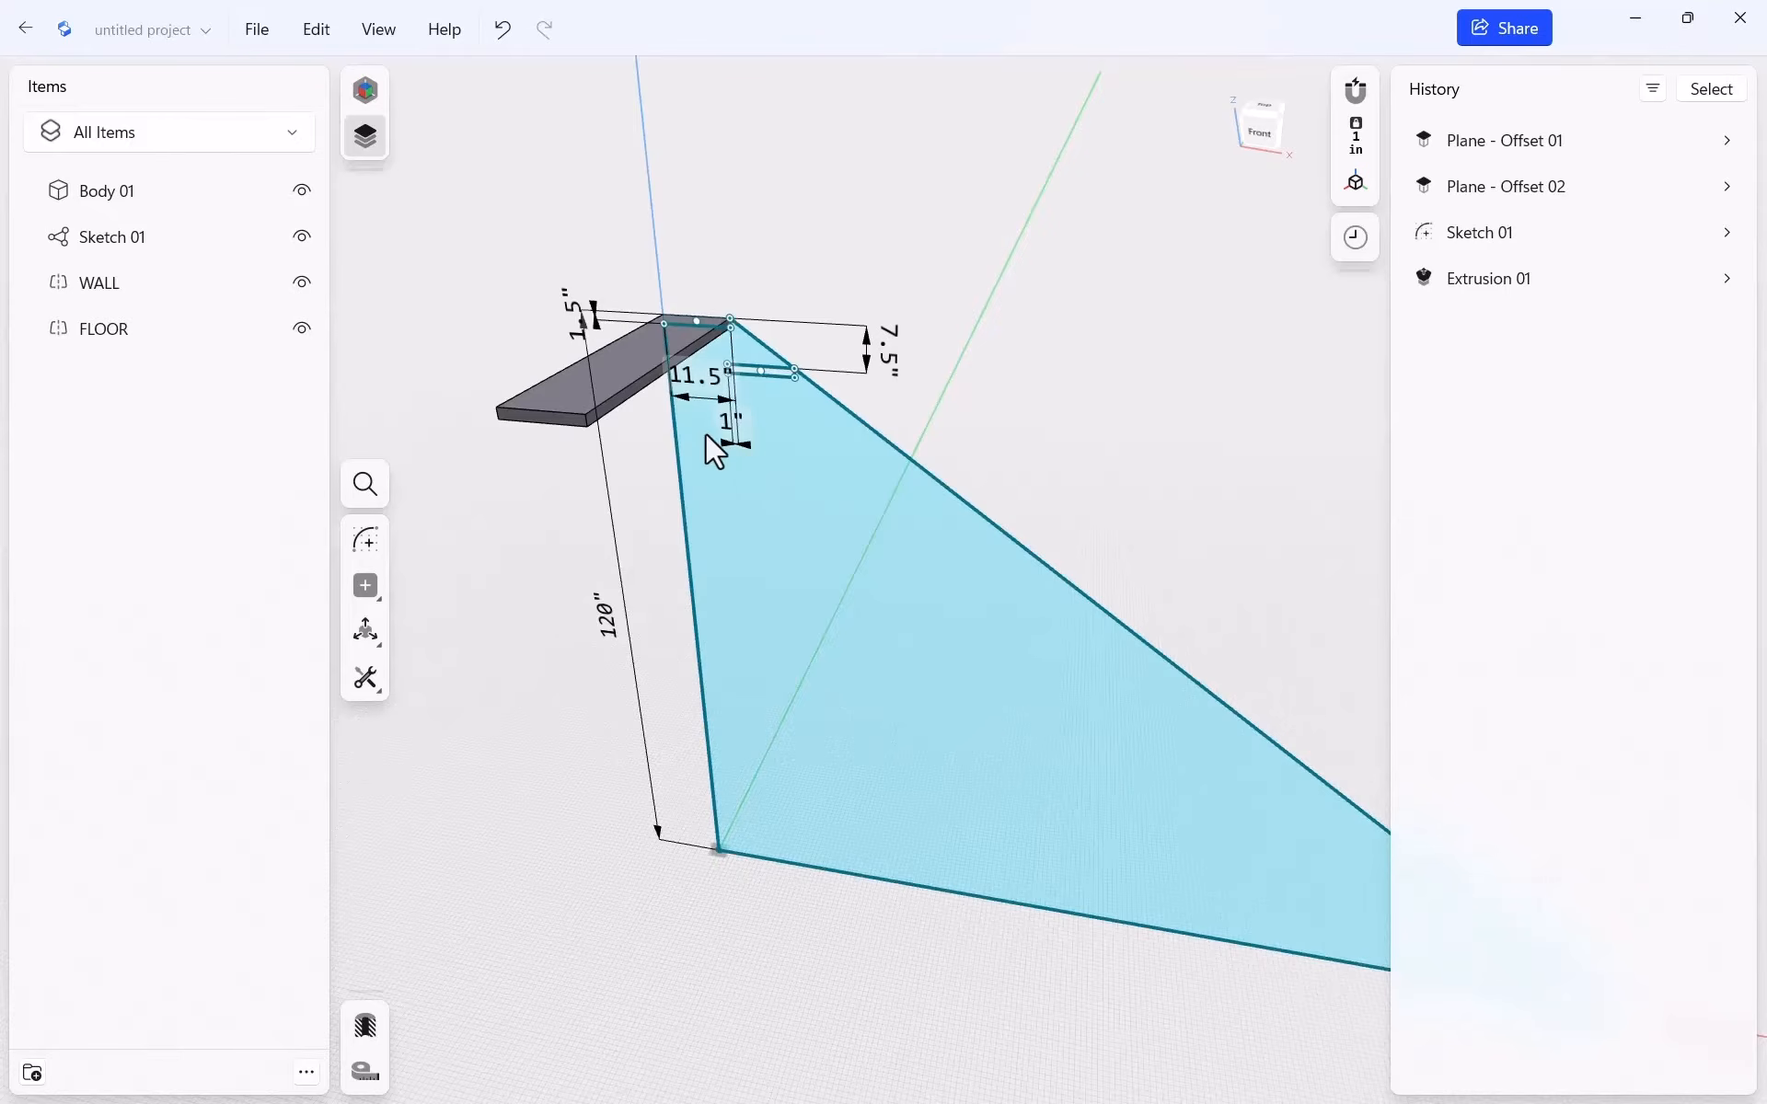
scroll(727, 423, up, 5)
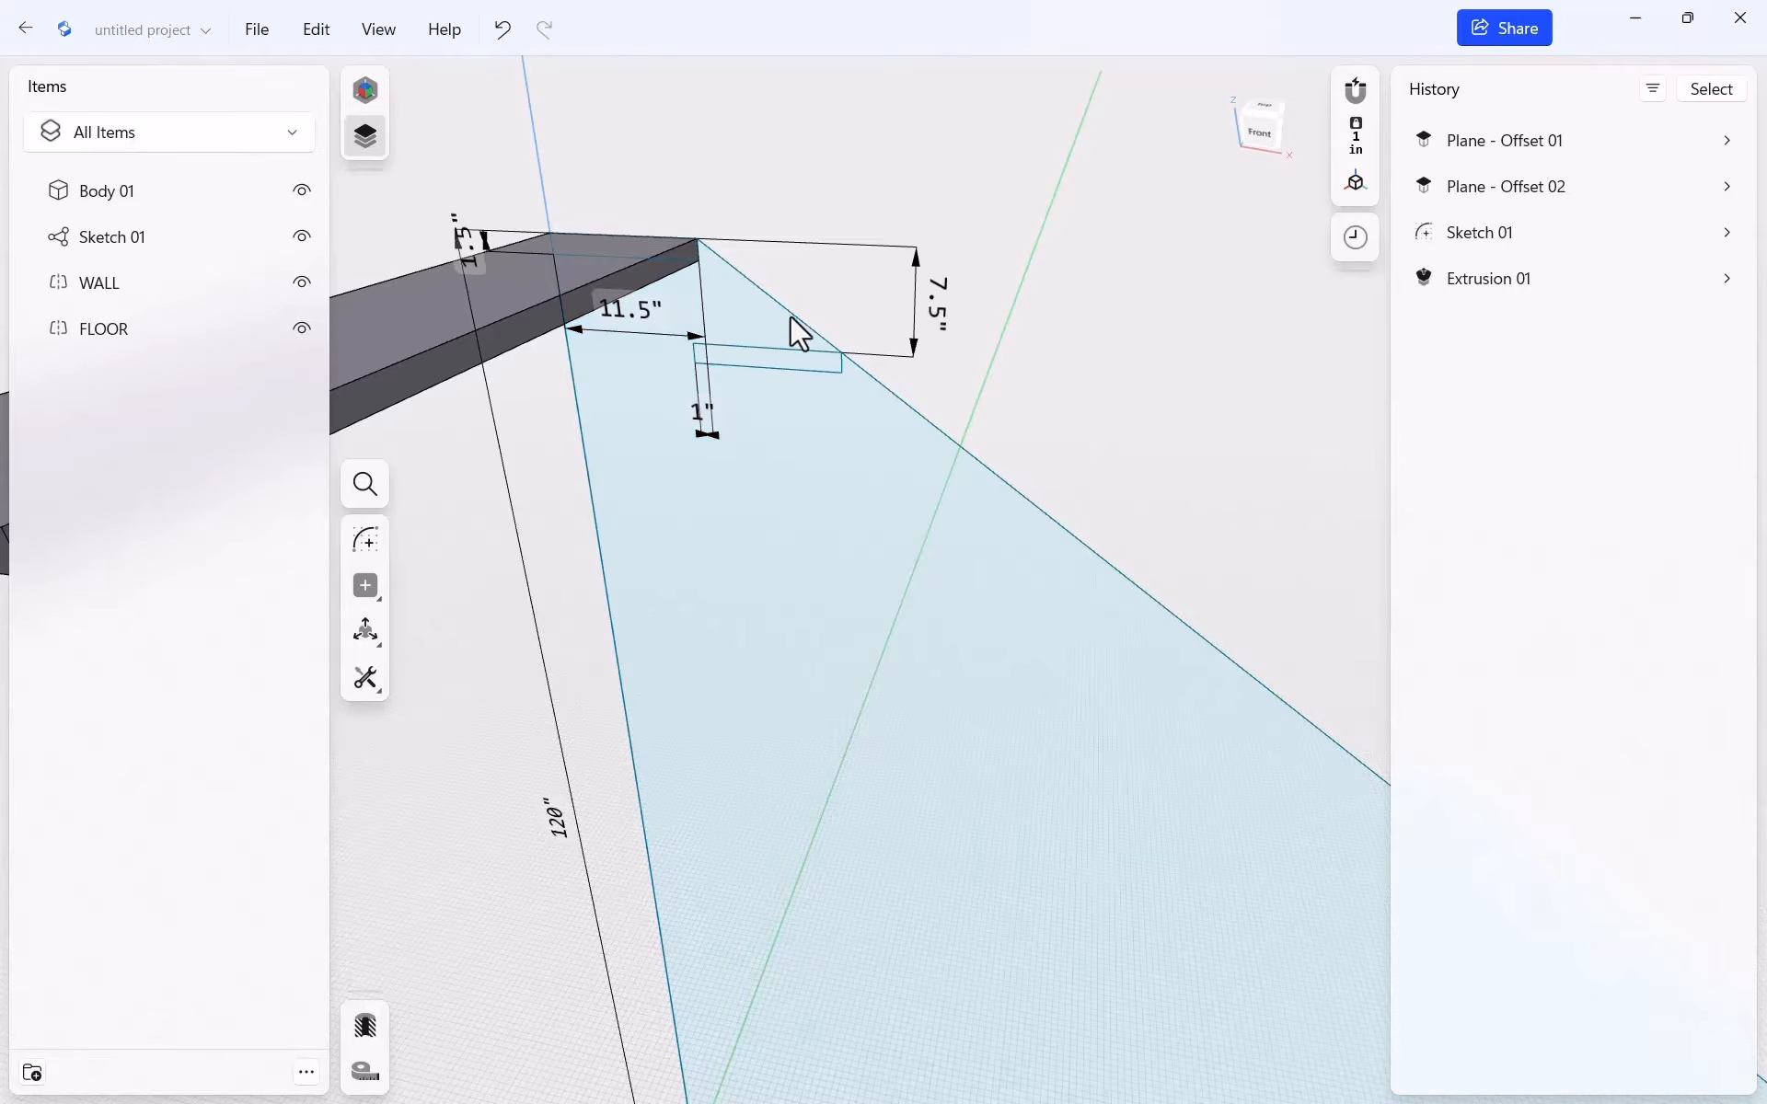
double_click(782, 308)
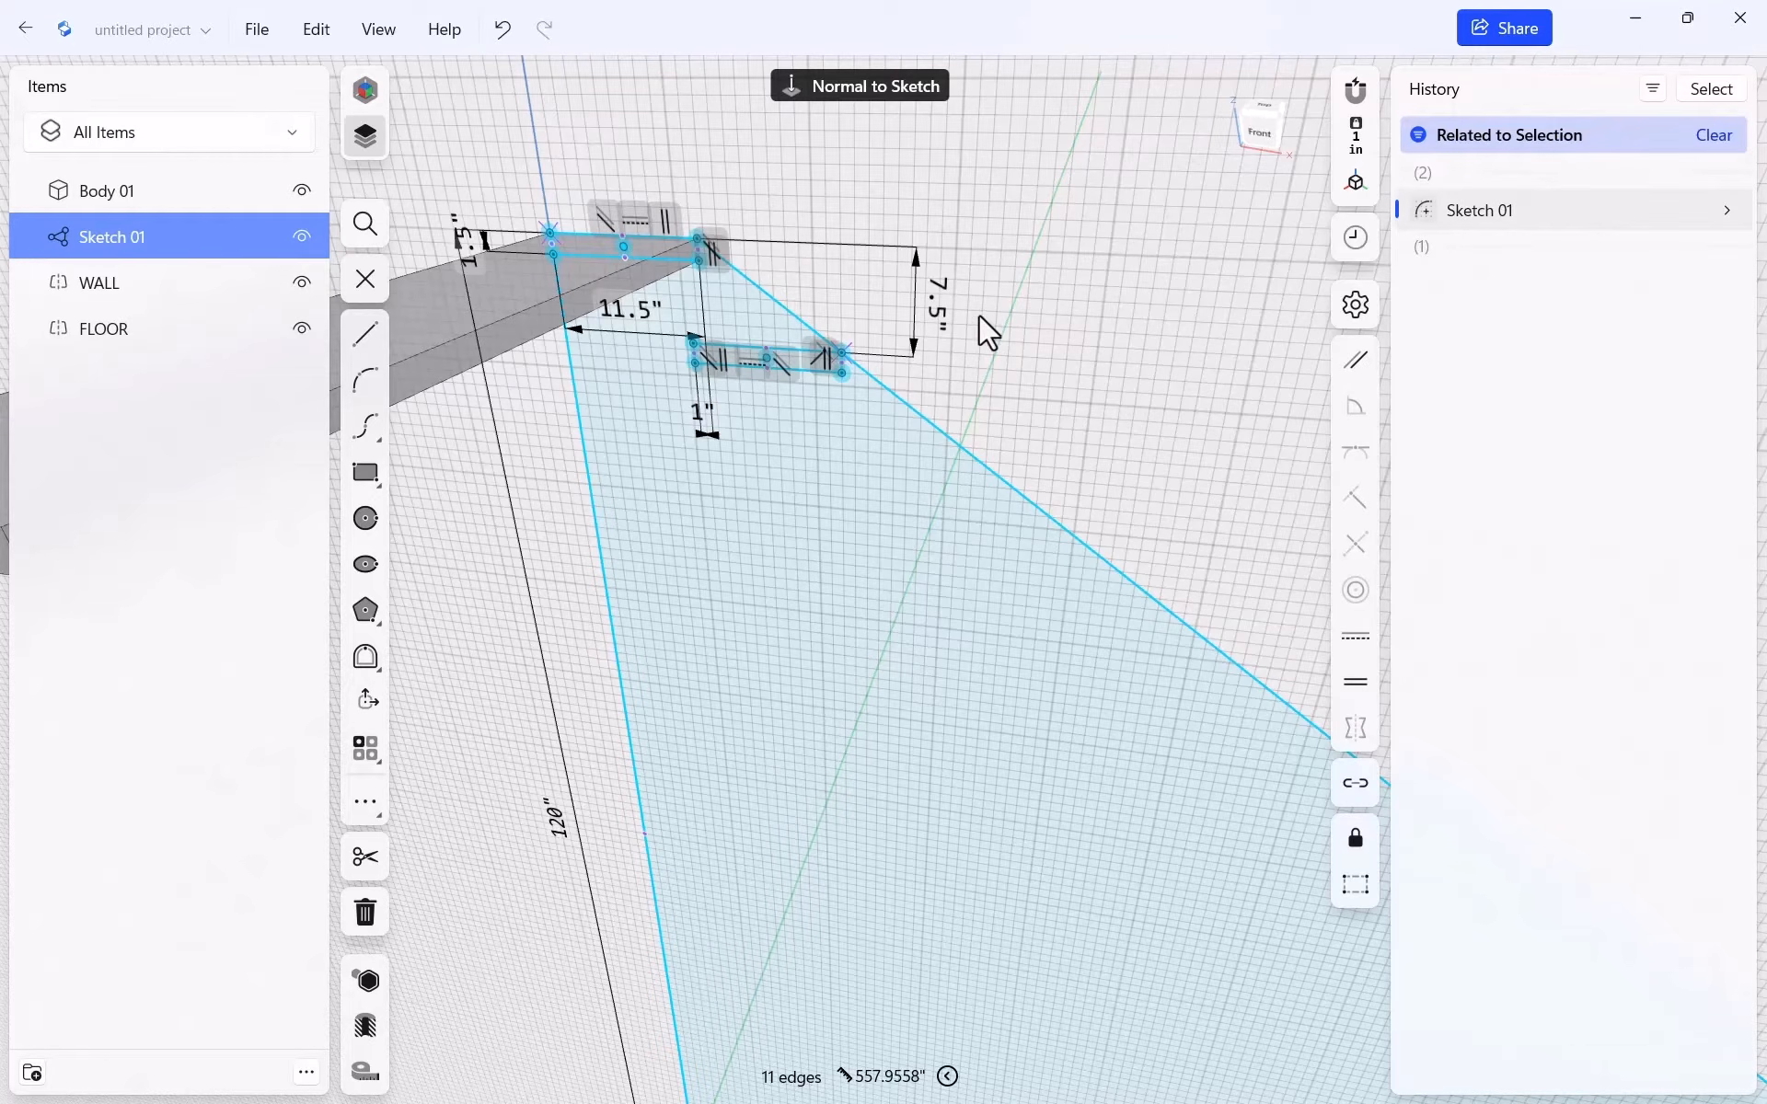
click(1033, 305)
click(848, 95)
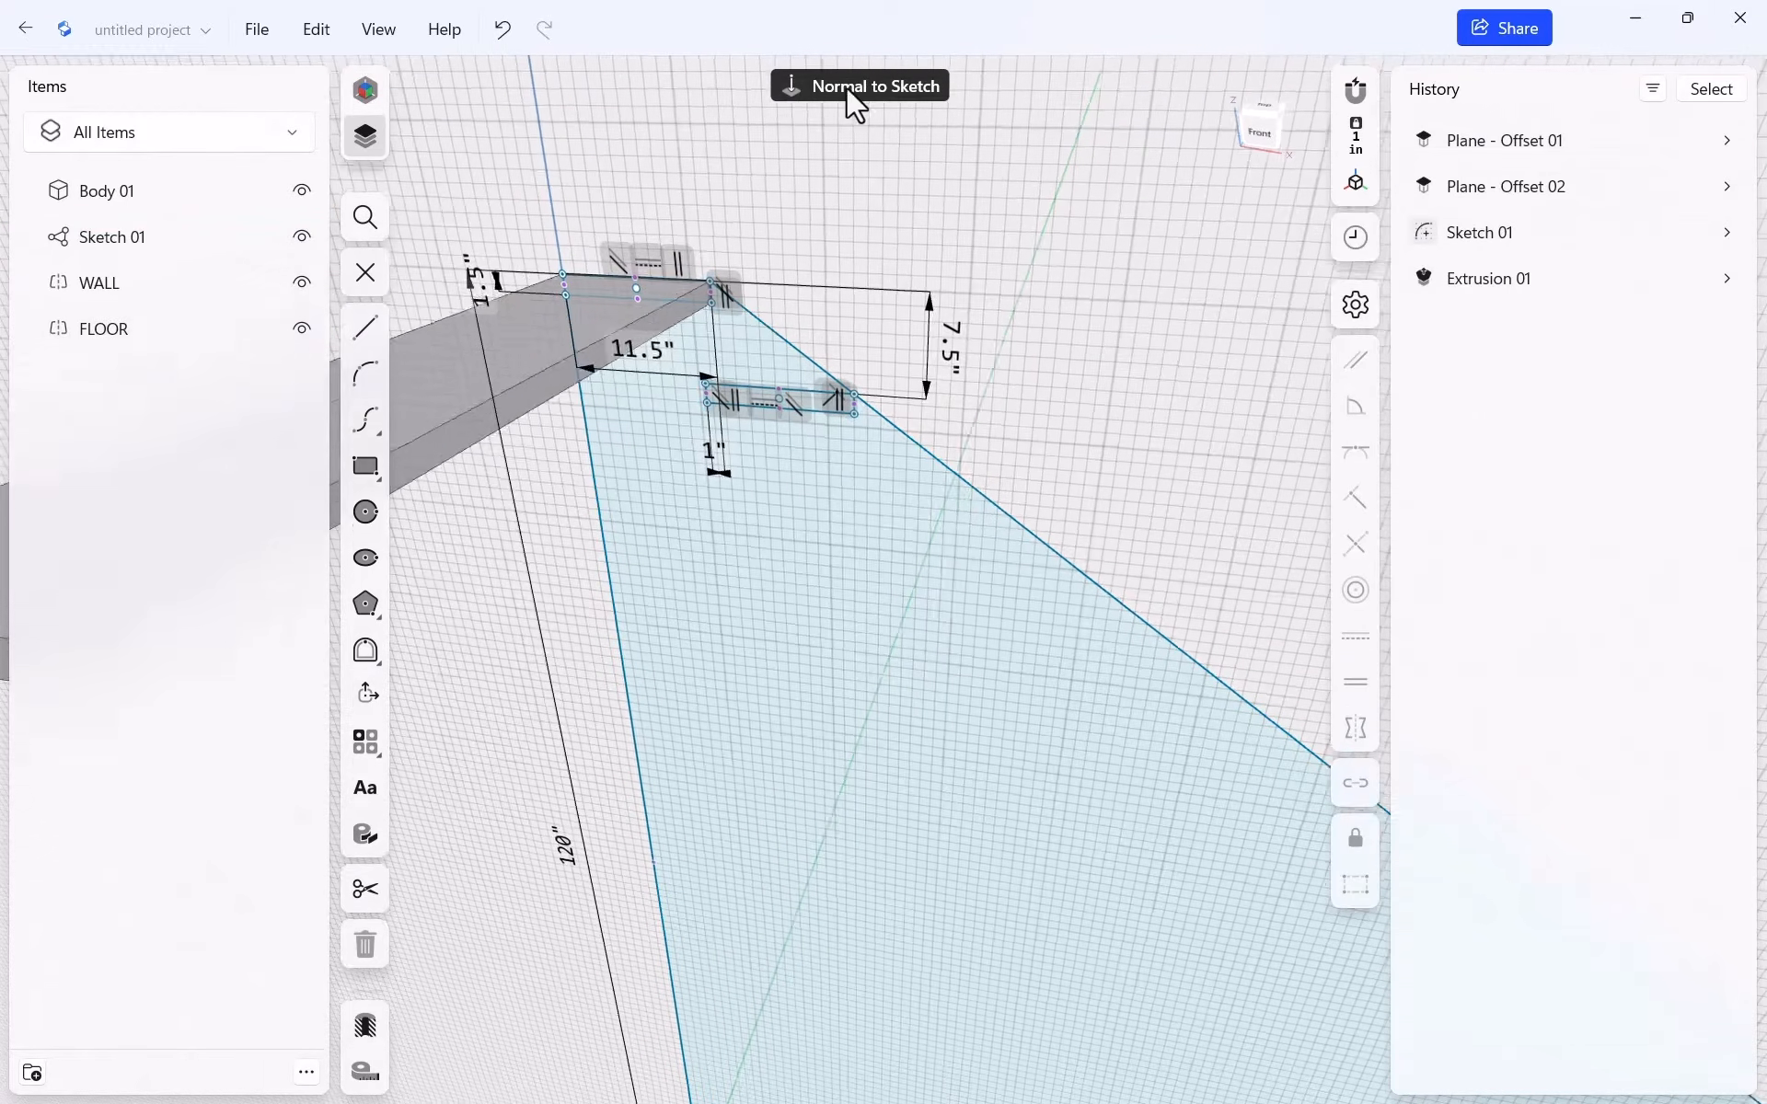
Select the upper diagonal segment to read its 12.9035-inch length, then deselect
scroll(865, 552, up, 5)
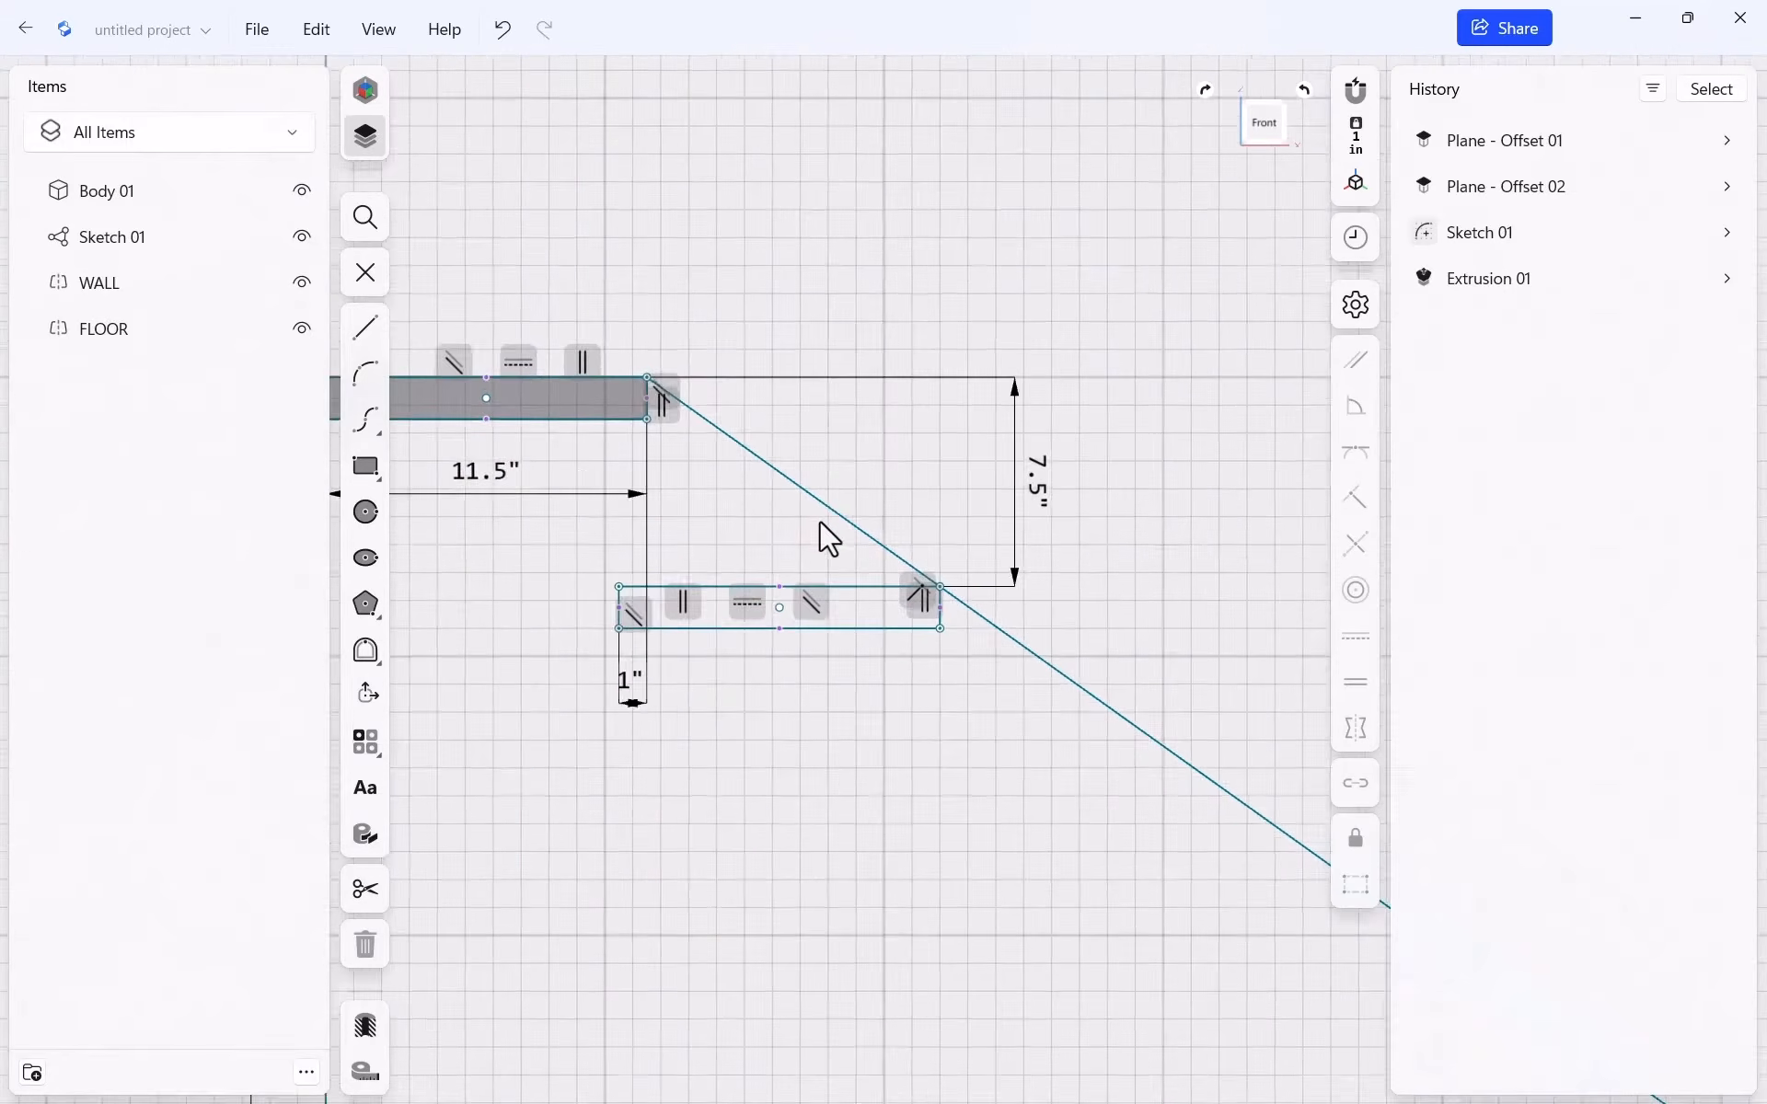
click(510, 284)
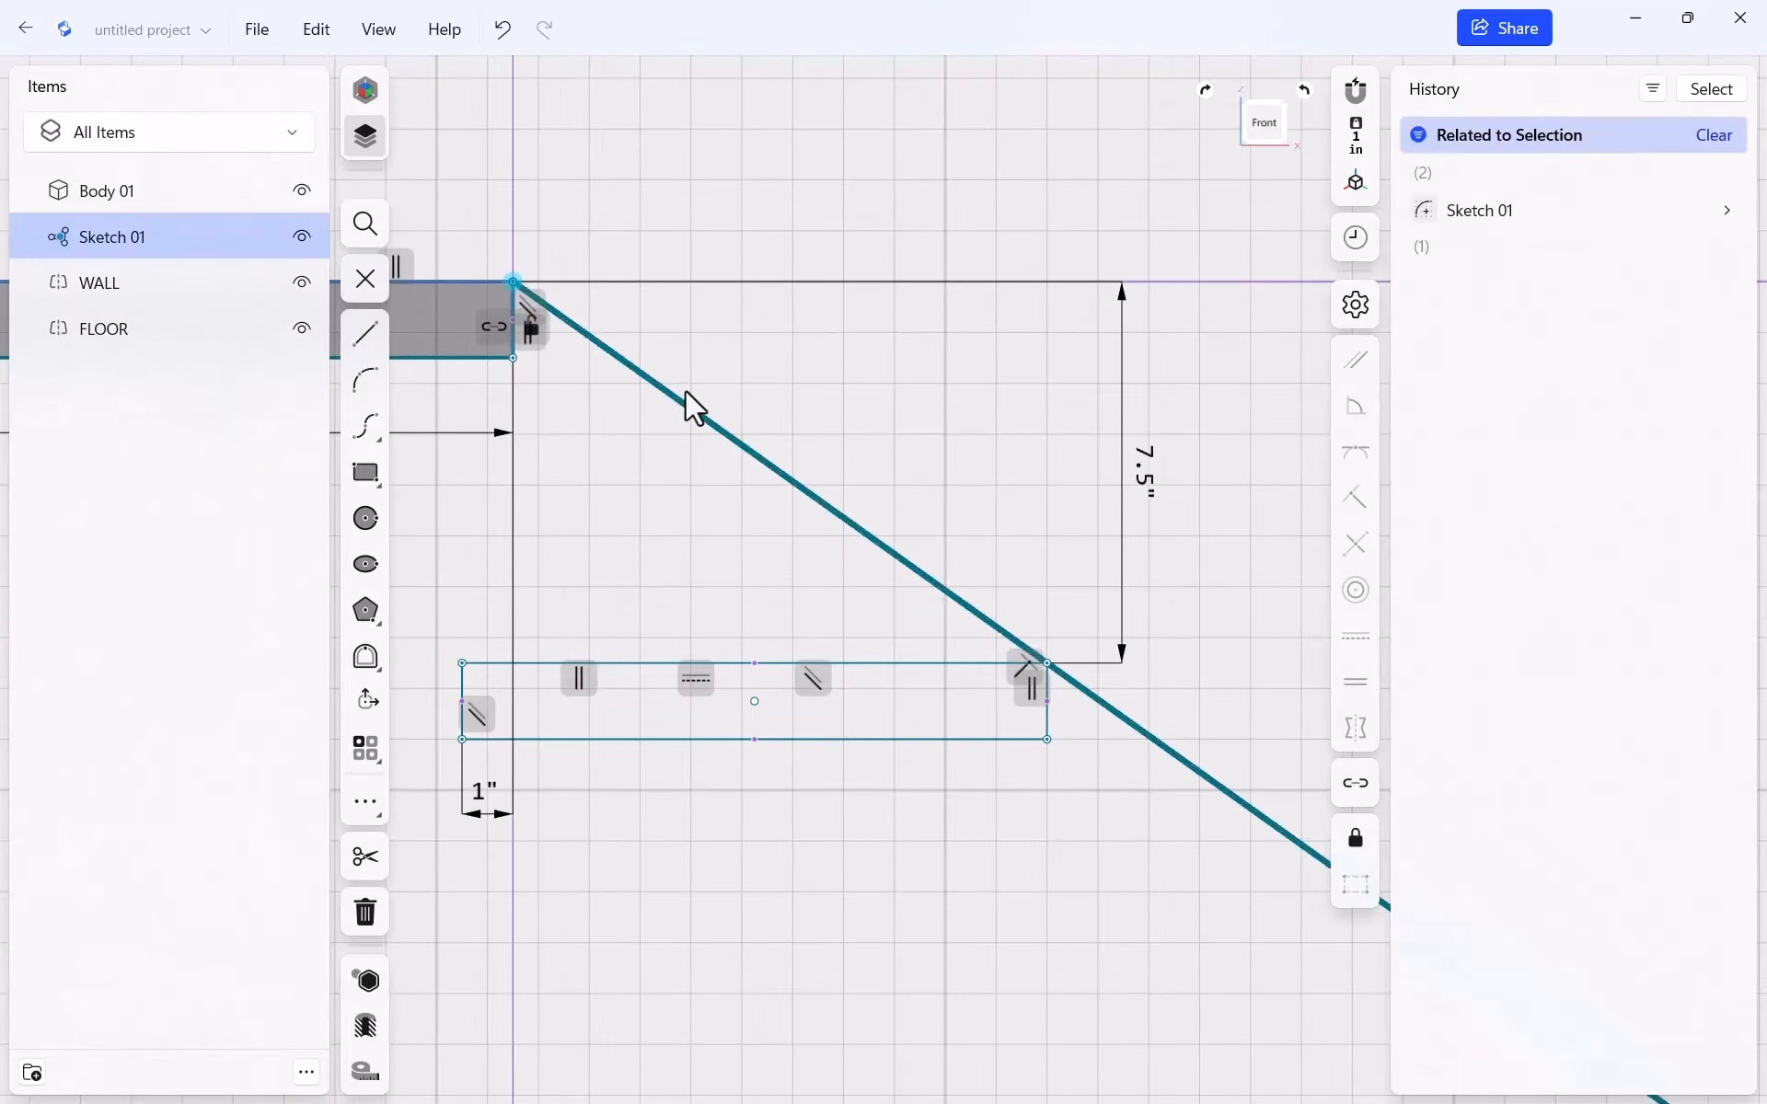
click(1041, 659)
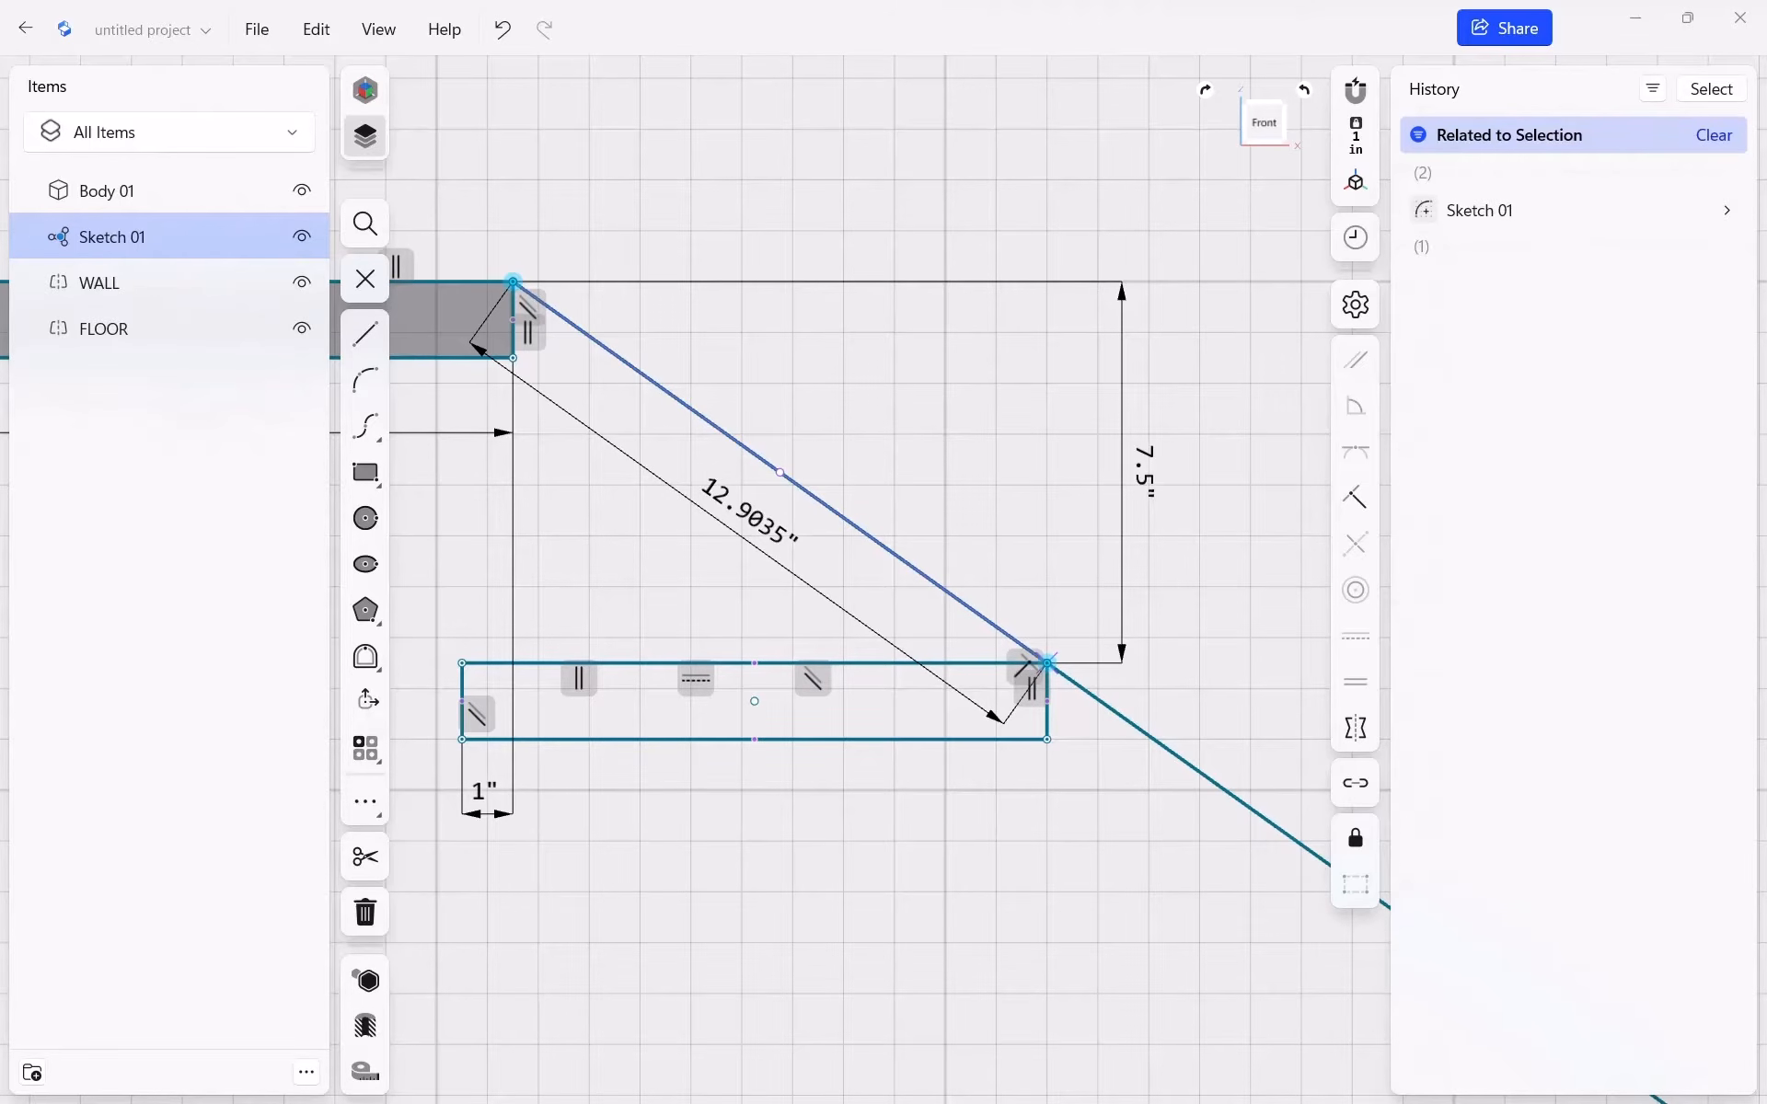
click(1187, 282)
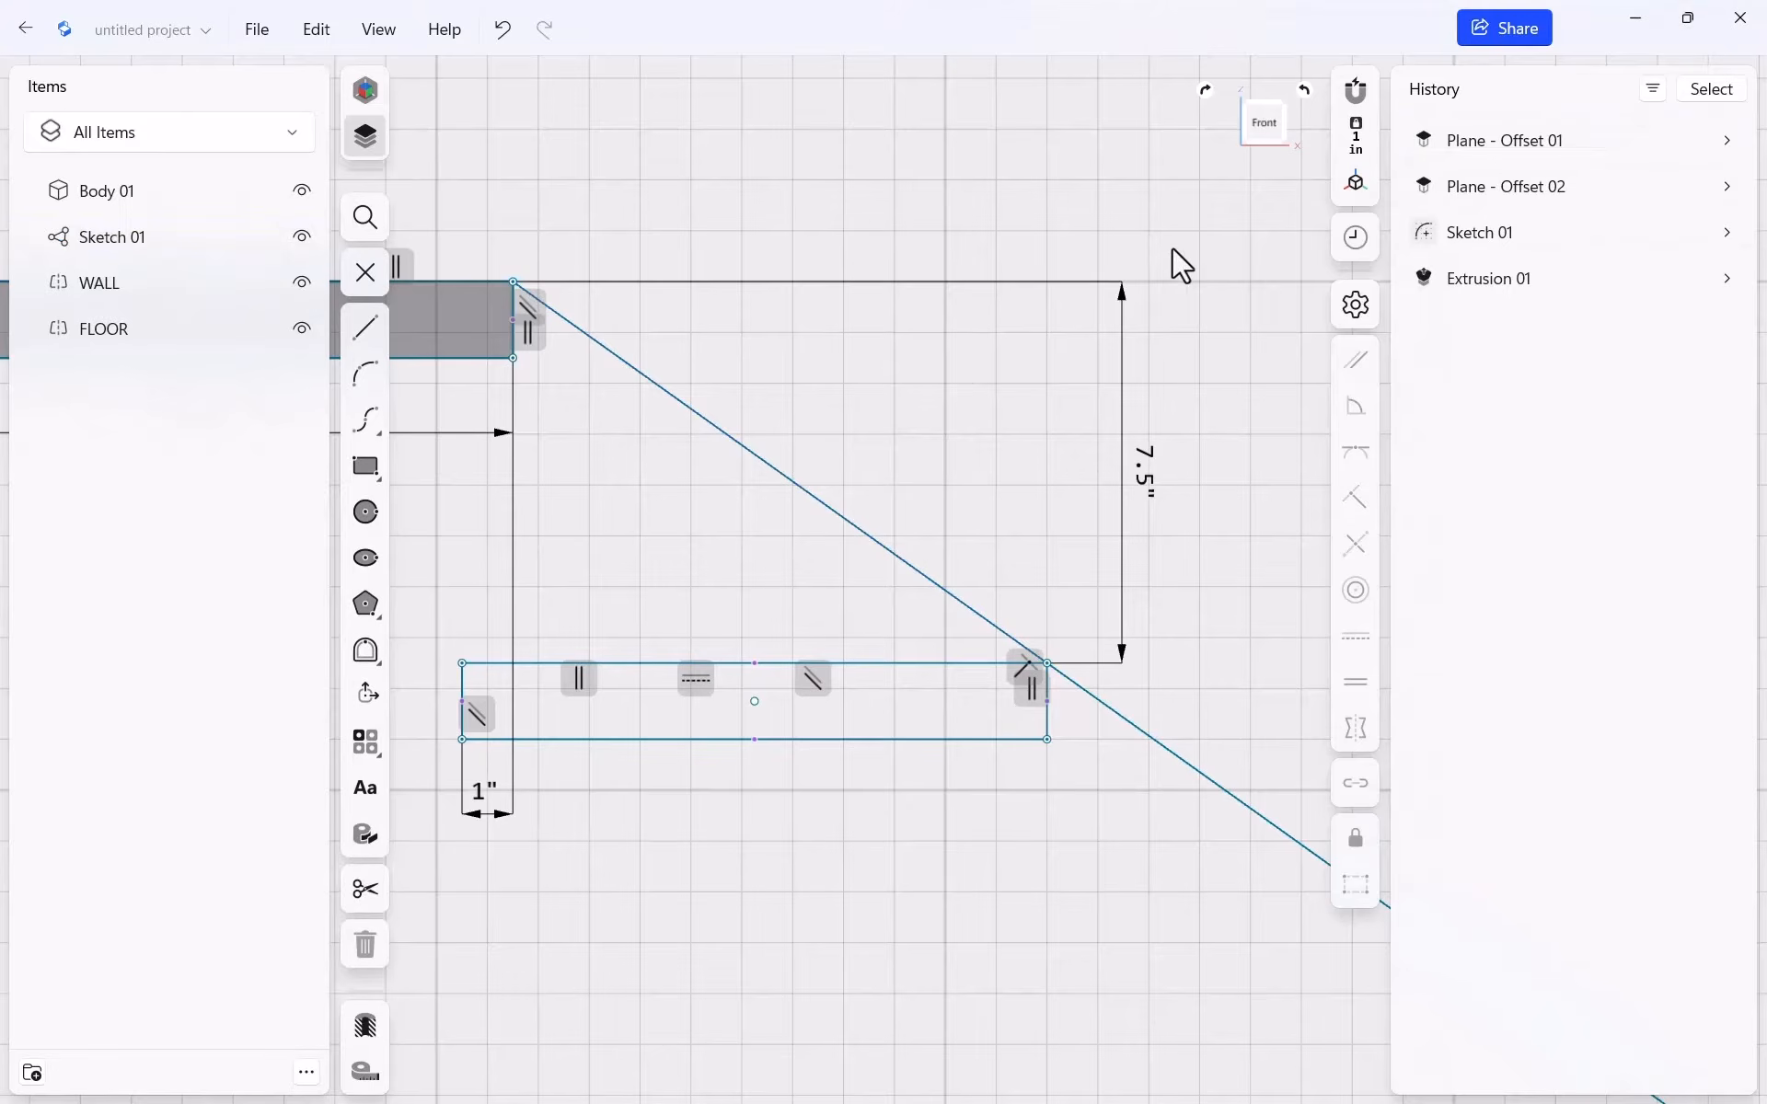
scroll(1045, 388, down, 10)
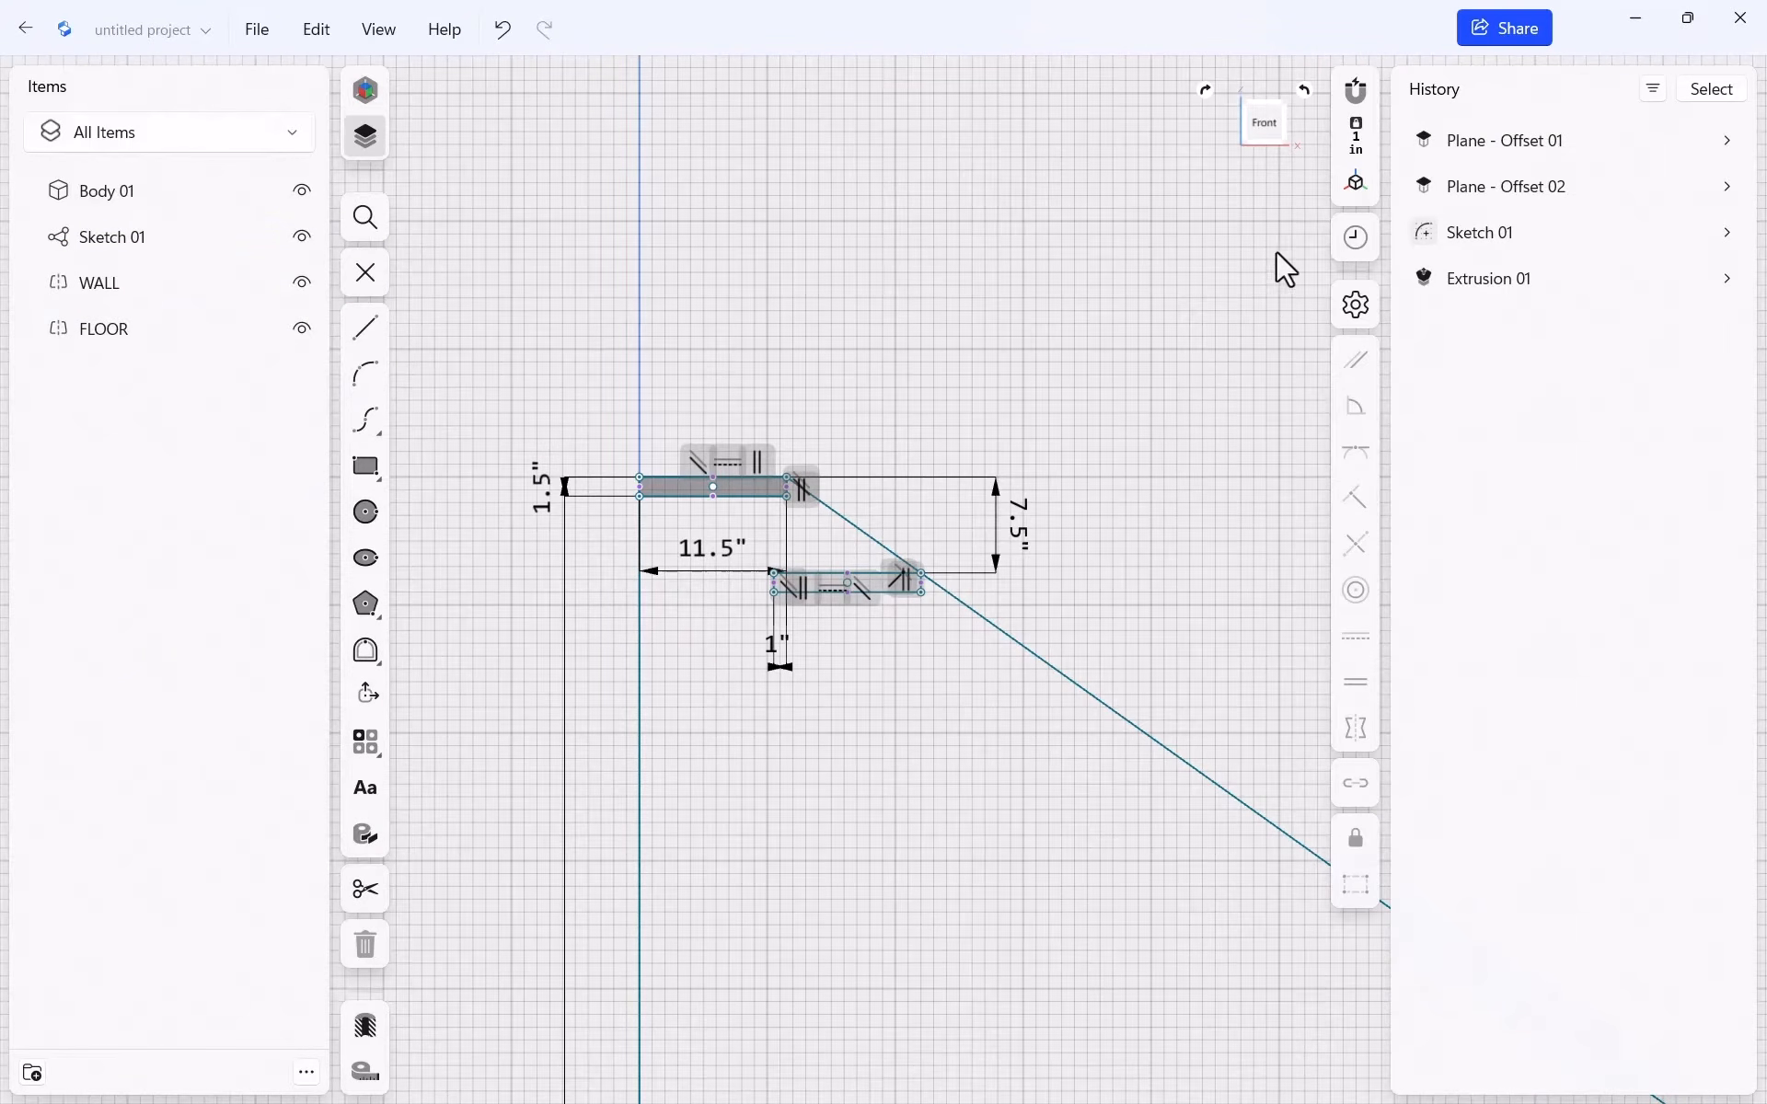
Start a linear pattern with the Body 01 tread slab as its source
mouse_move(1274, 298)
right_down()
mouse_move(1113, 335)
mouse_move(1145, 372)
mouse_move(781, 311)
right_up()
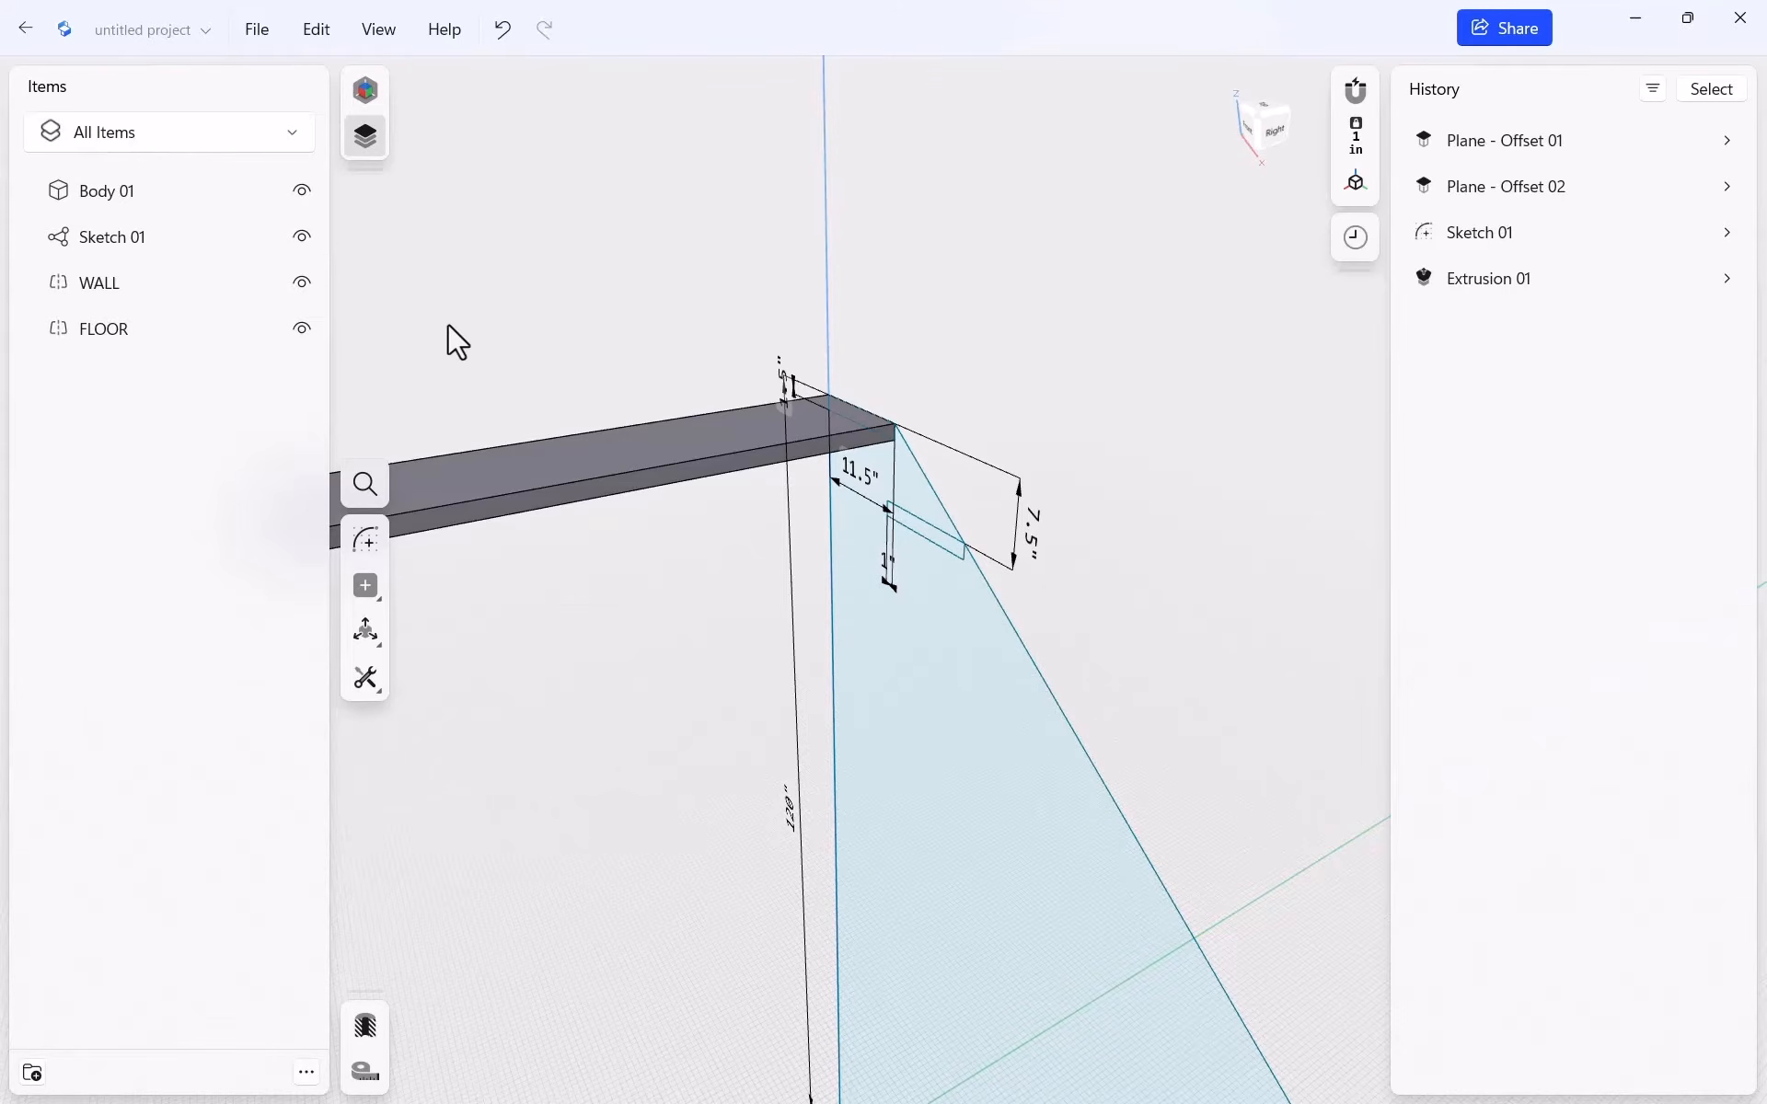
click(375, 638)
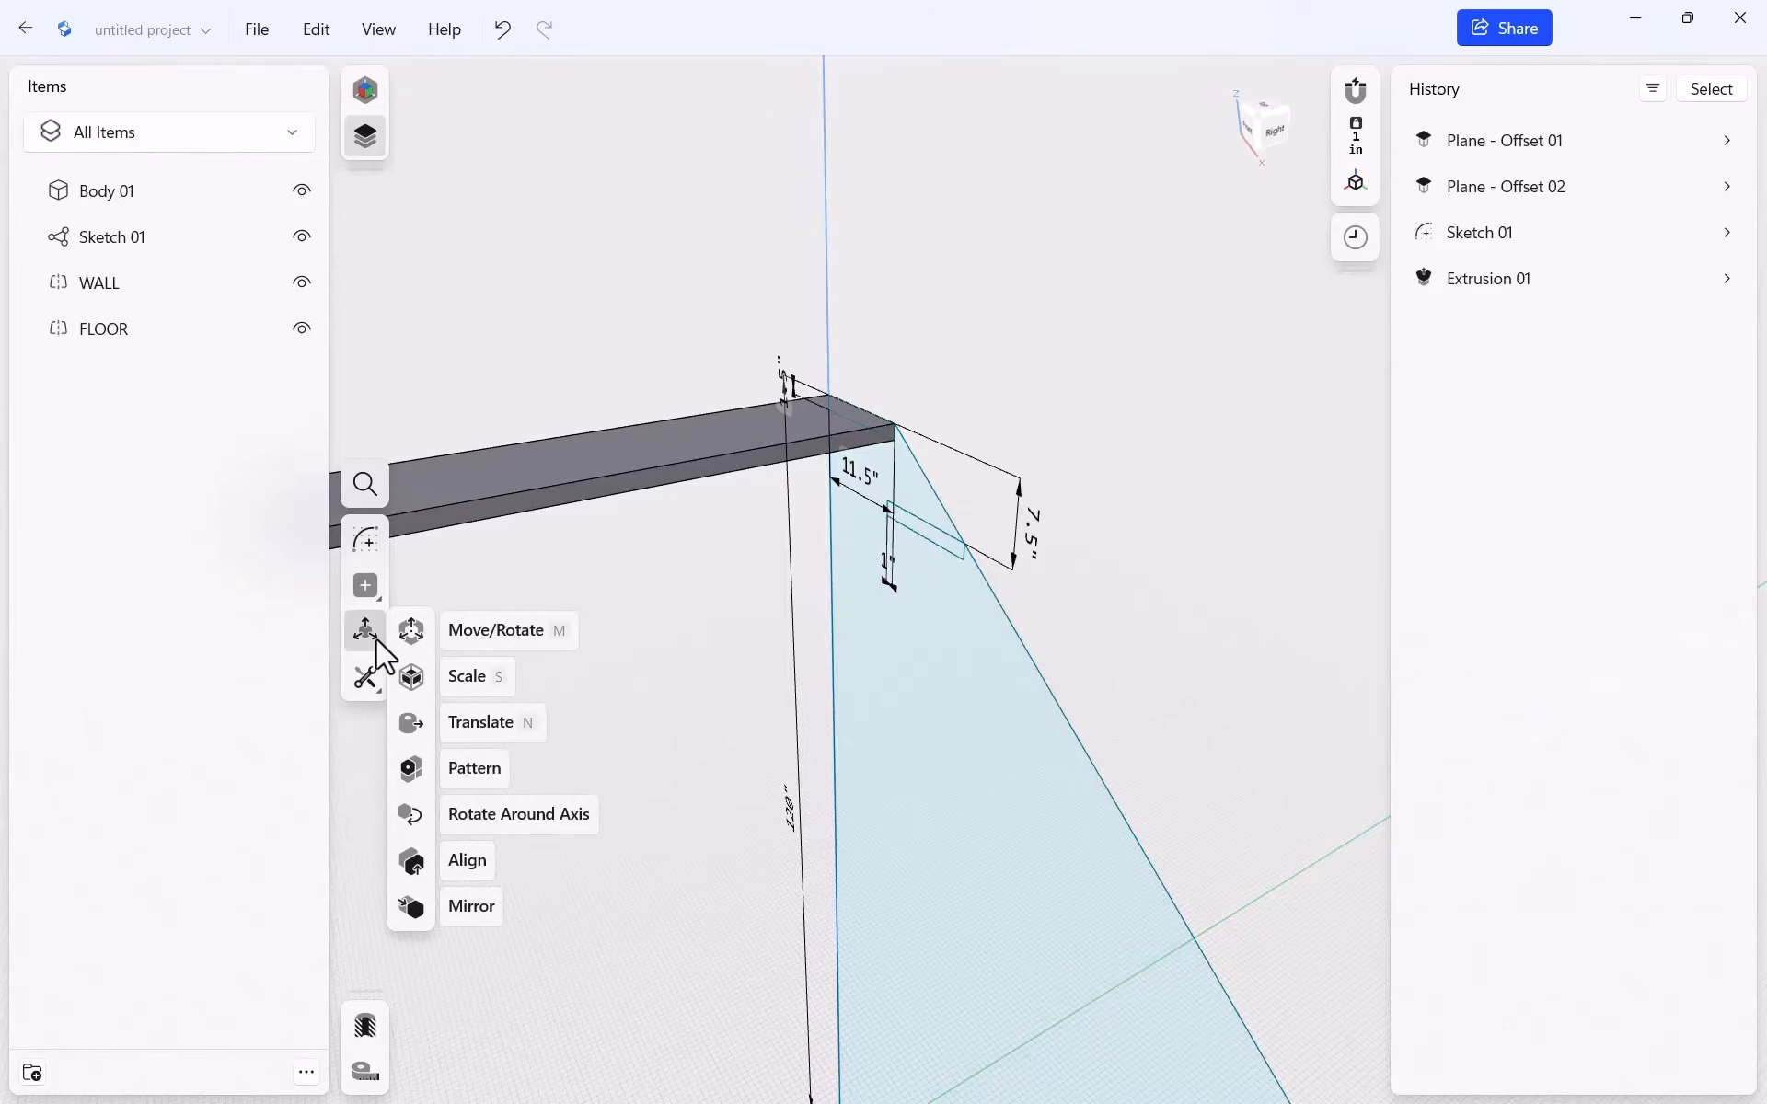
click(423, 769)
click(619, 455)
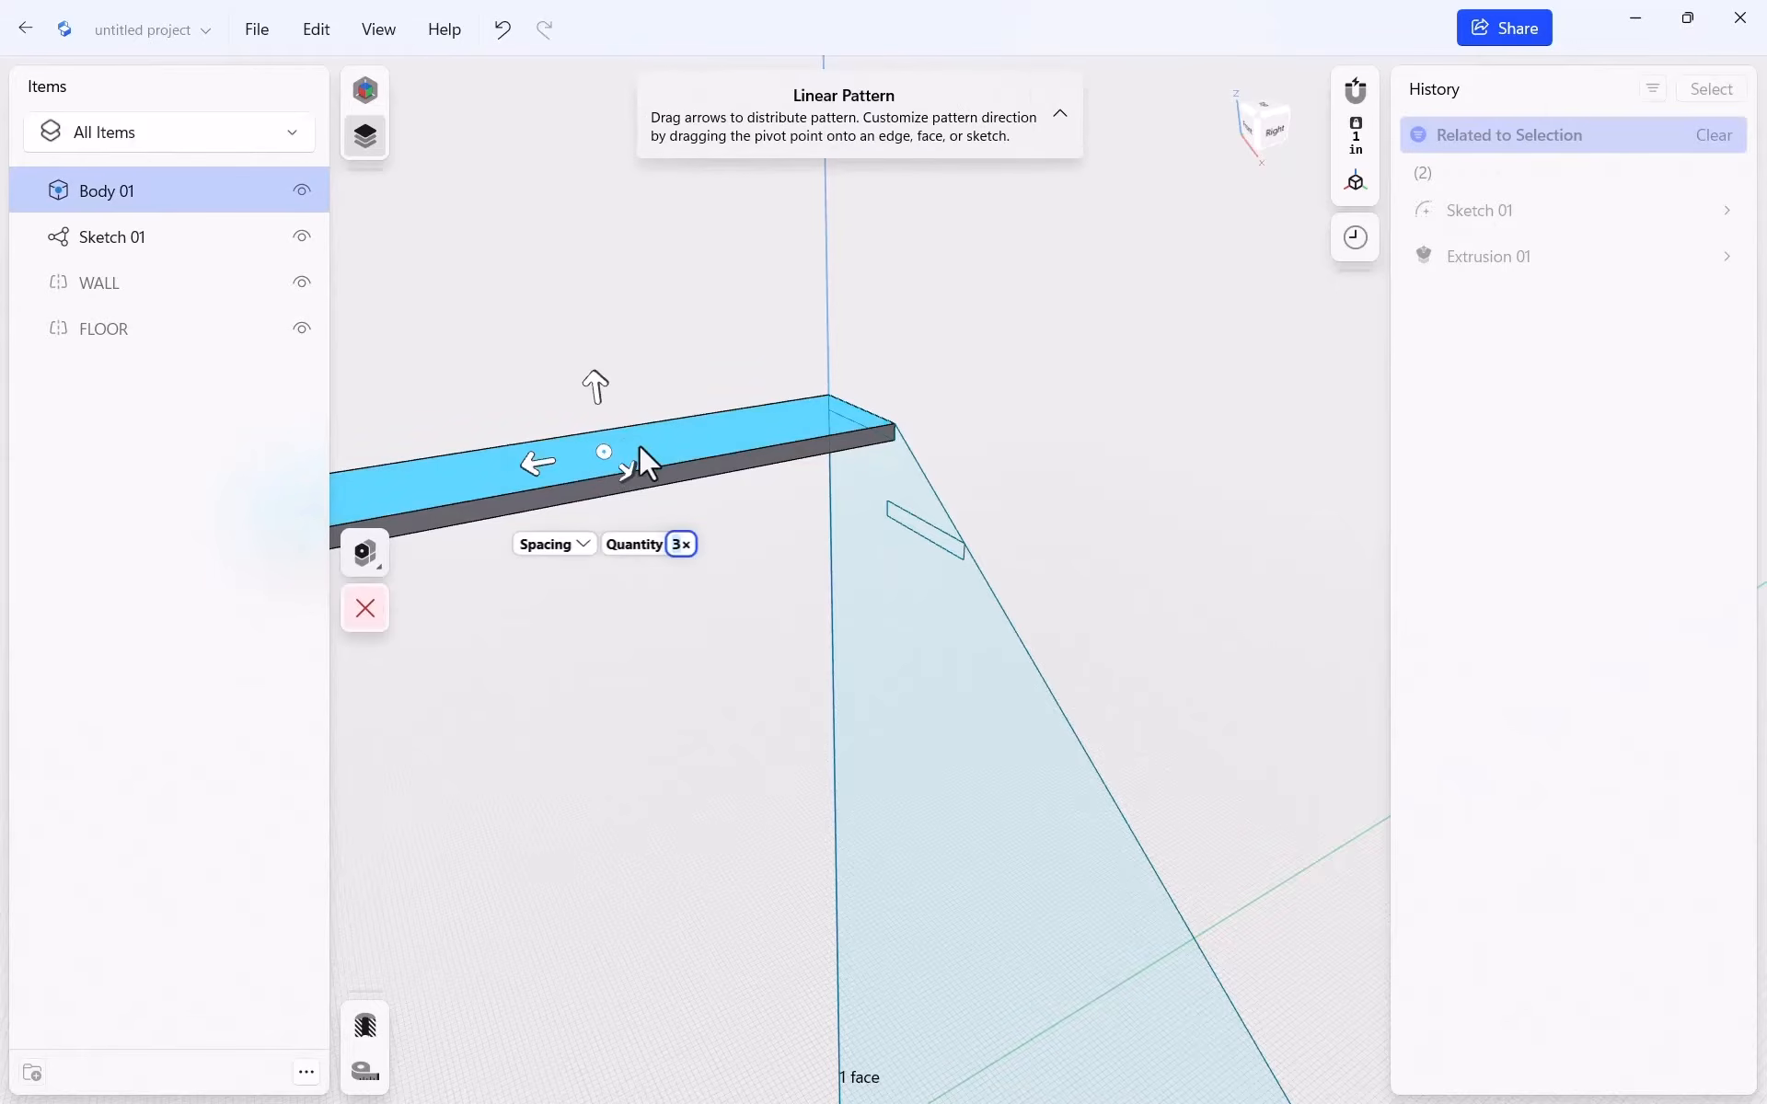
click(208, 189)
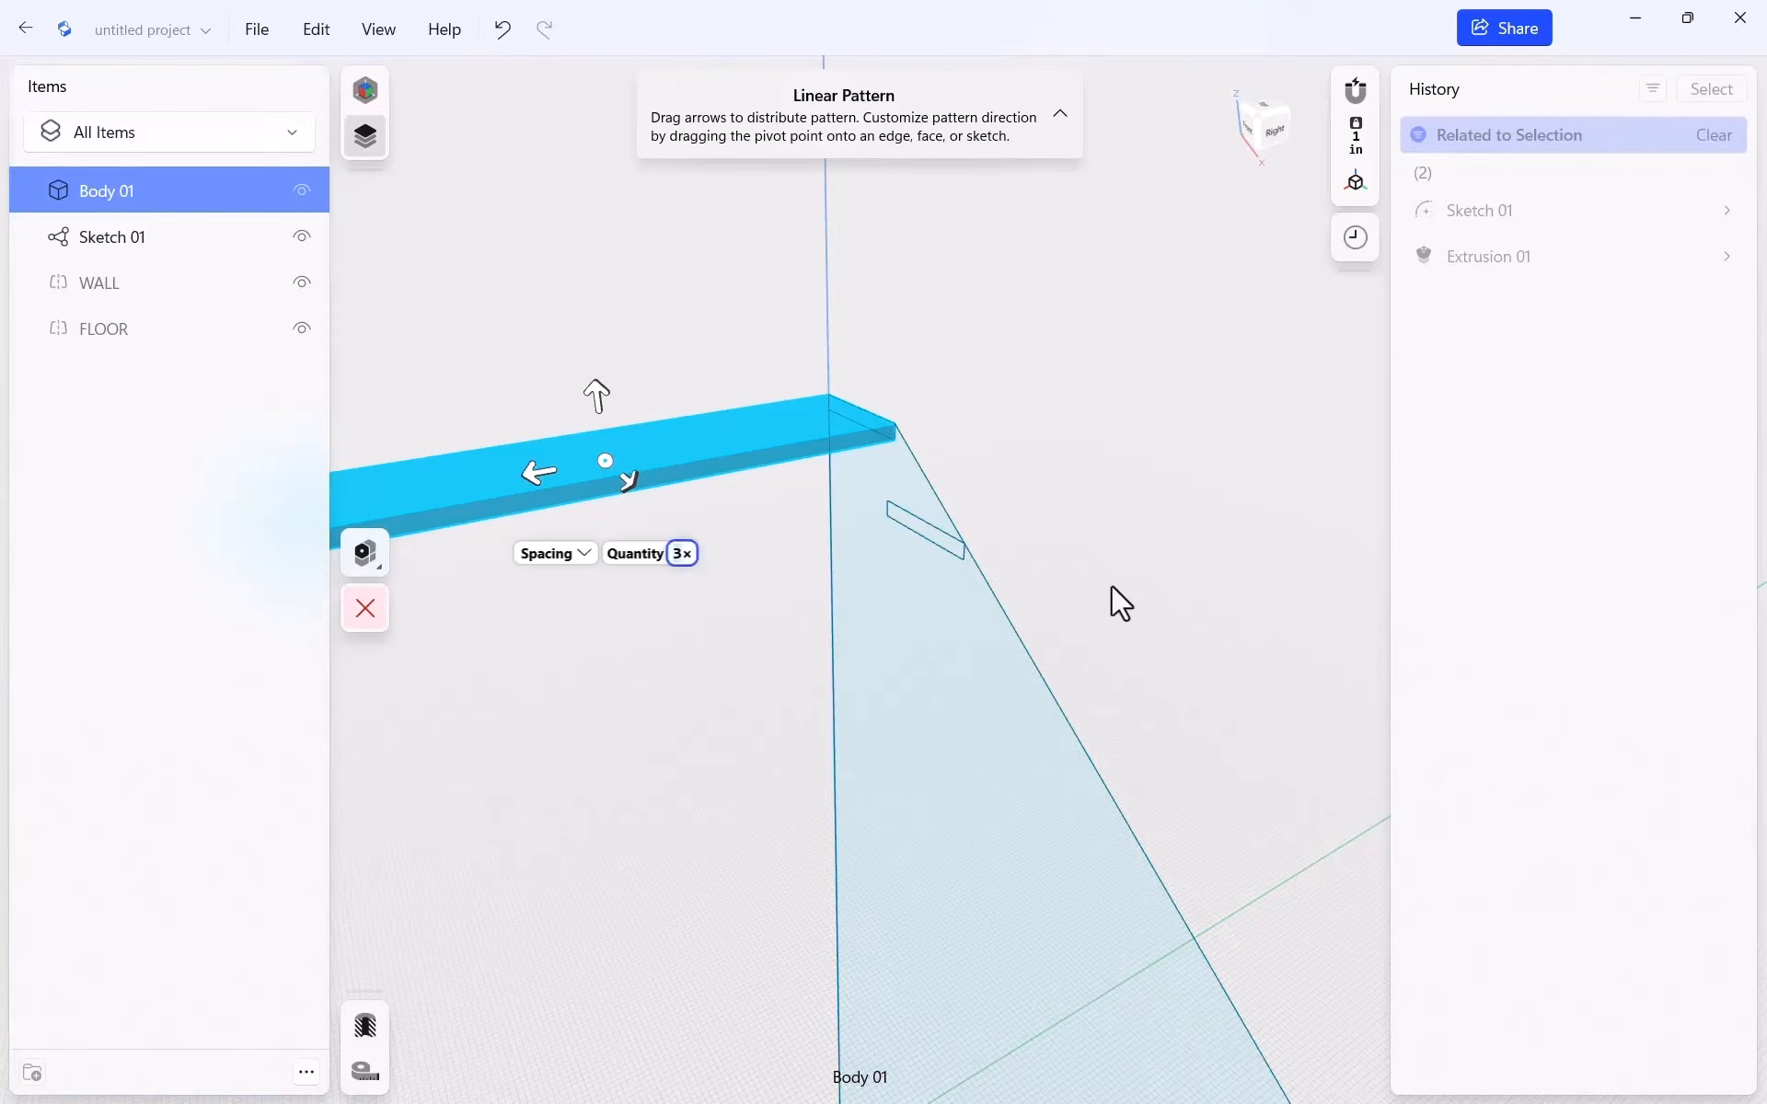
middle_drag(1112, 585, 1089, 519)
right_drag(1090, 518, 1147, 529)
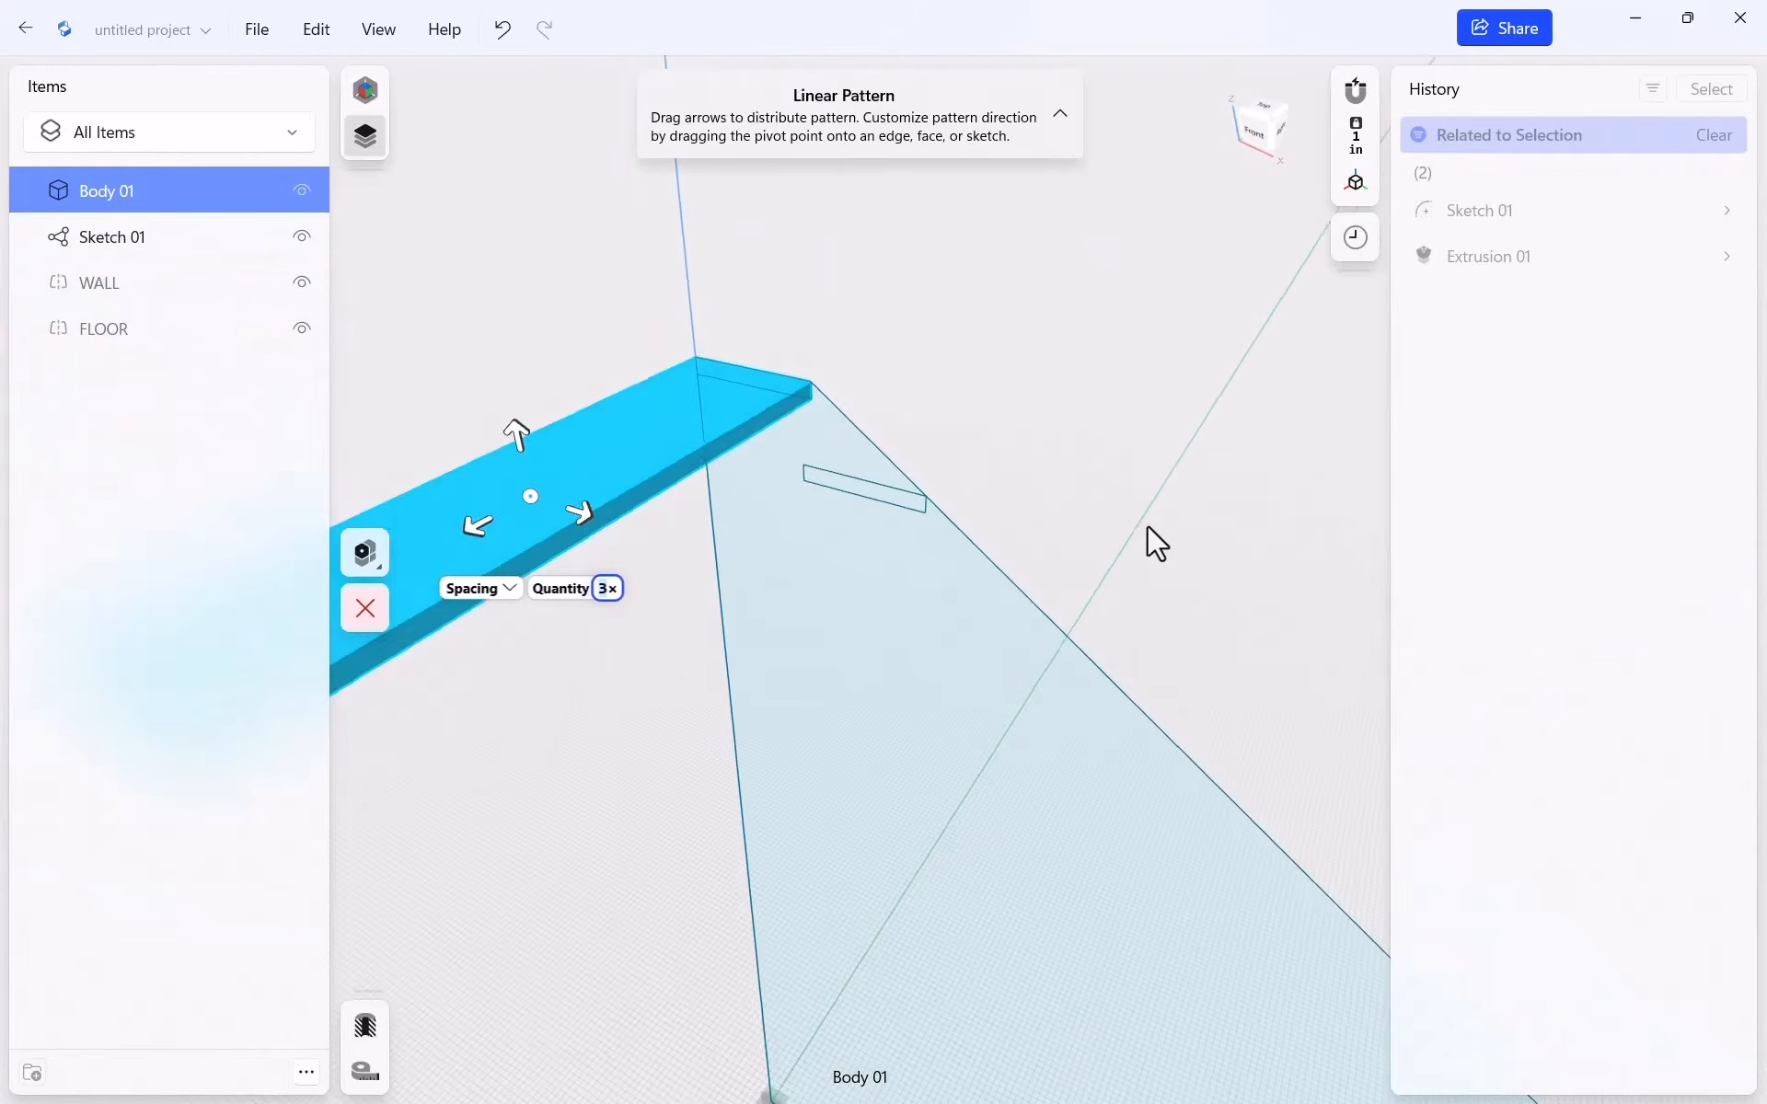
Direct the pattern down the sloped edge with 12.9035-inch spacing and 16 copies
mouse_move(539, 473)
mouse_down()
mouse_move(591, 482)
mouse_move(825, 434)
mouse_move(868, 449)
mouse_move(816, 449)
mouse_move(879, 429)
mouse_move(821, 456)
mouse_move(863, 439)
mouse_up()
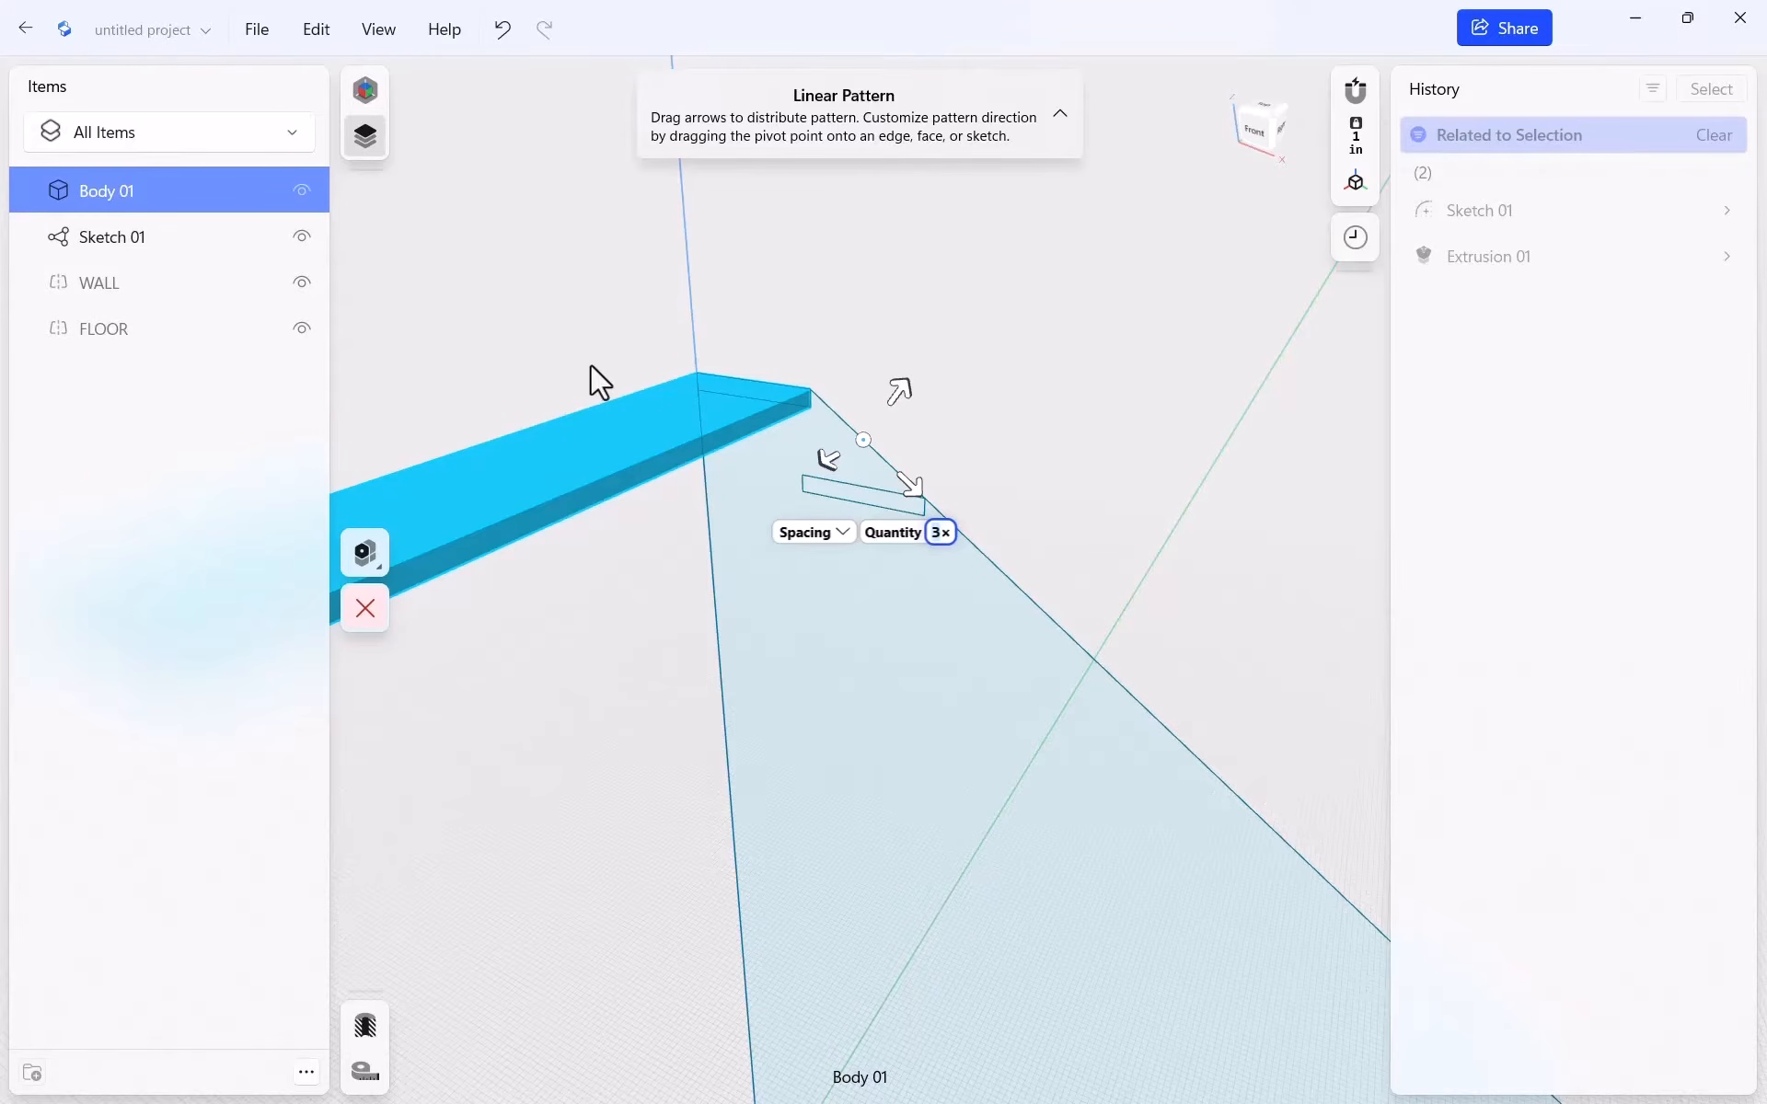
drag(913, 491, 1027, 591)
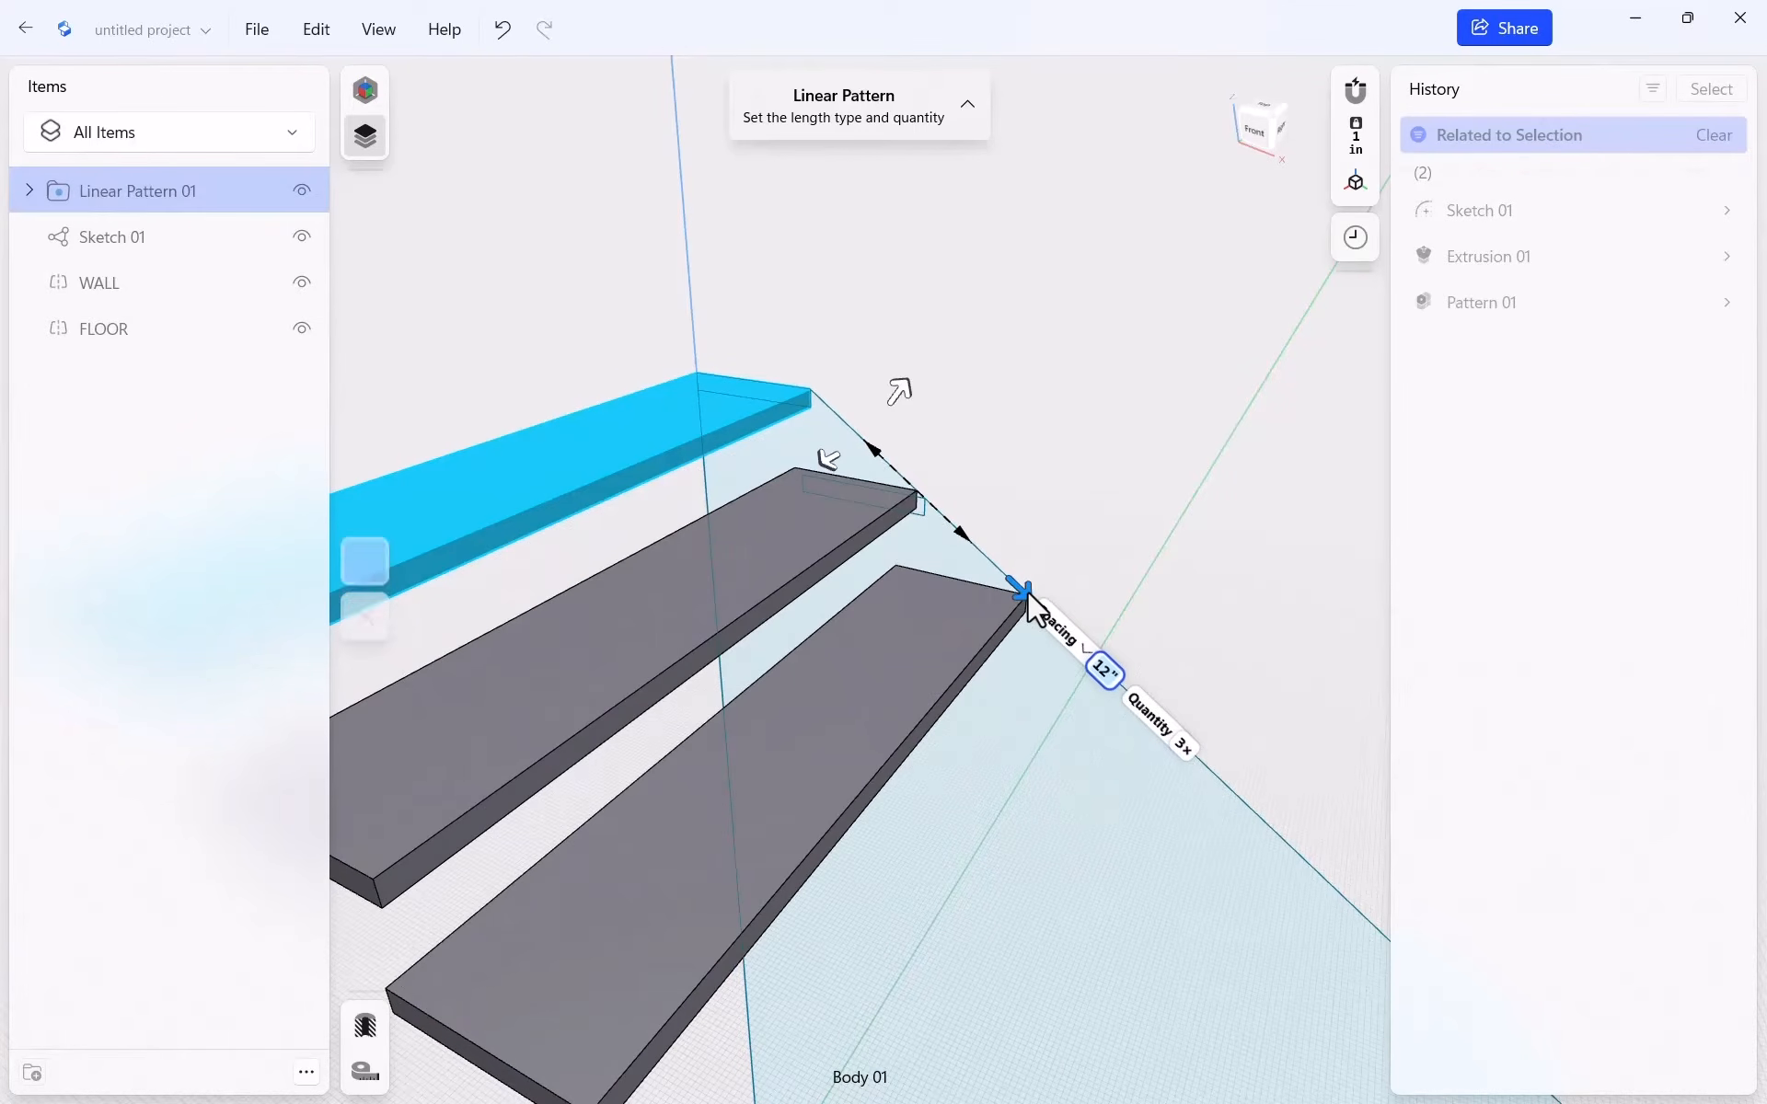
click(1113, 674)
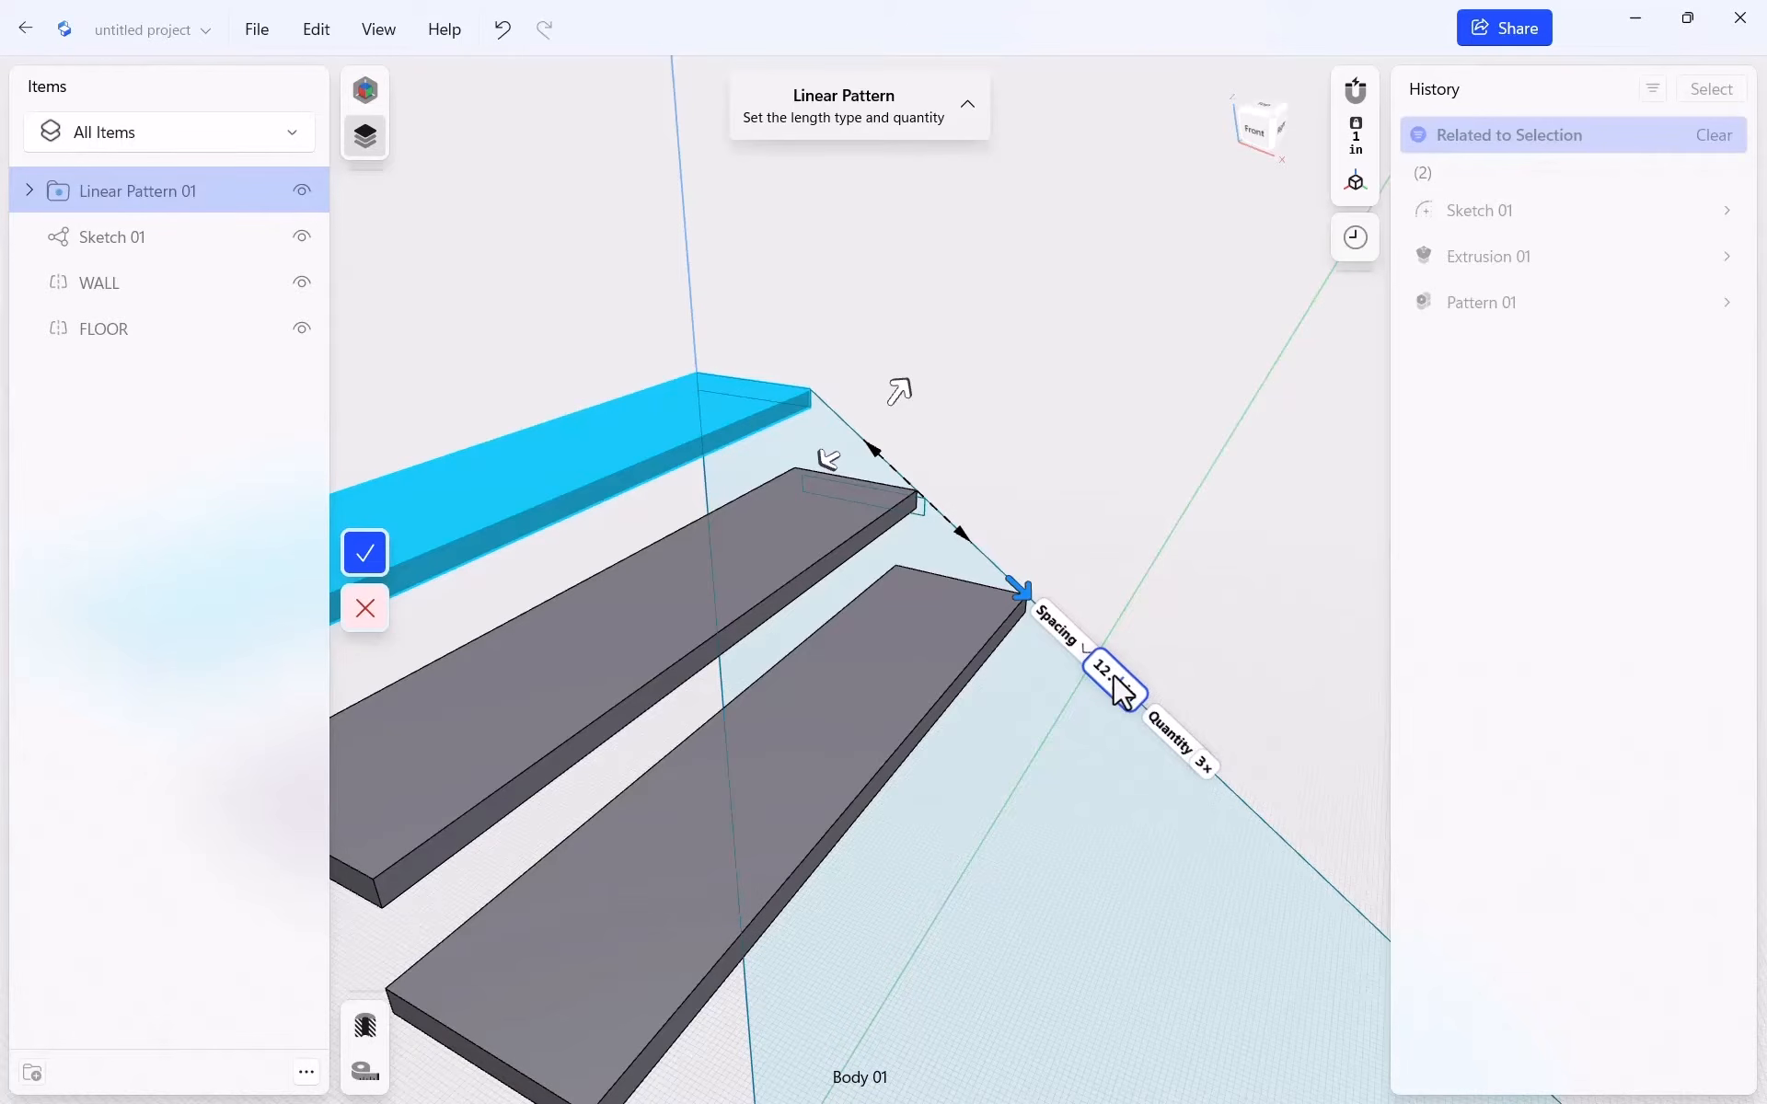
text(25)
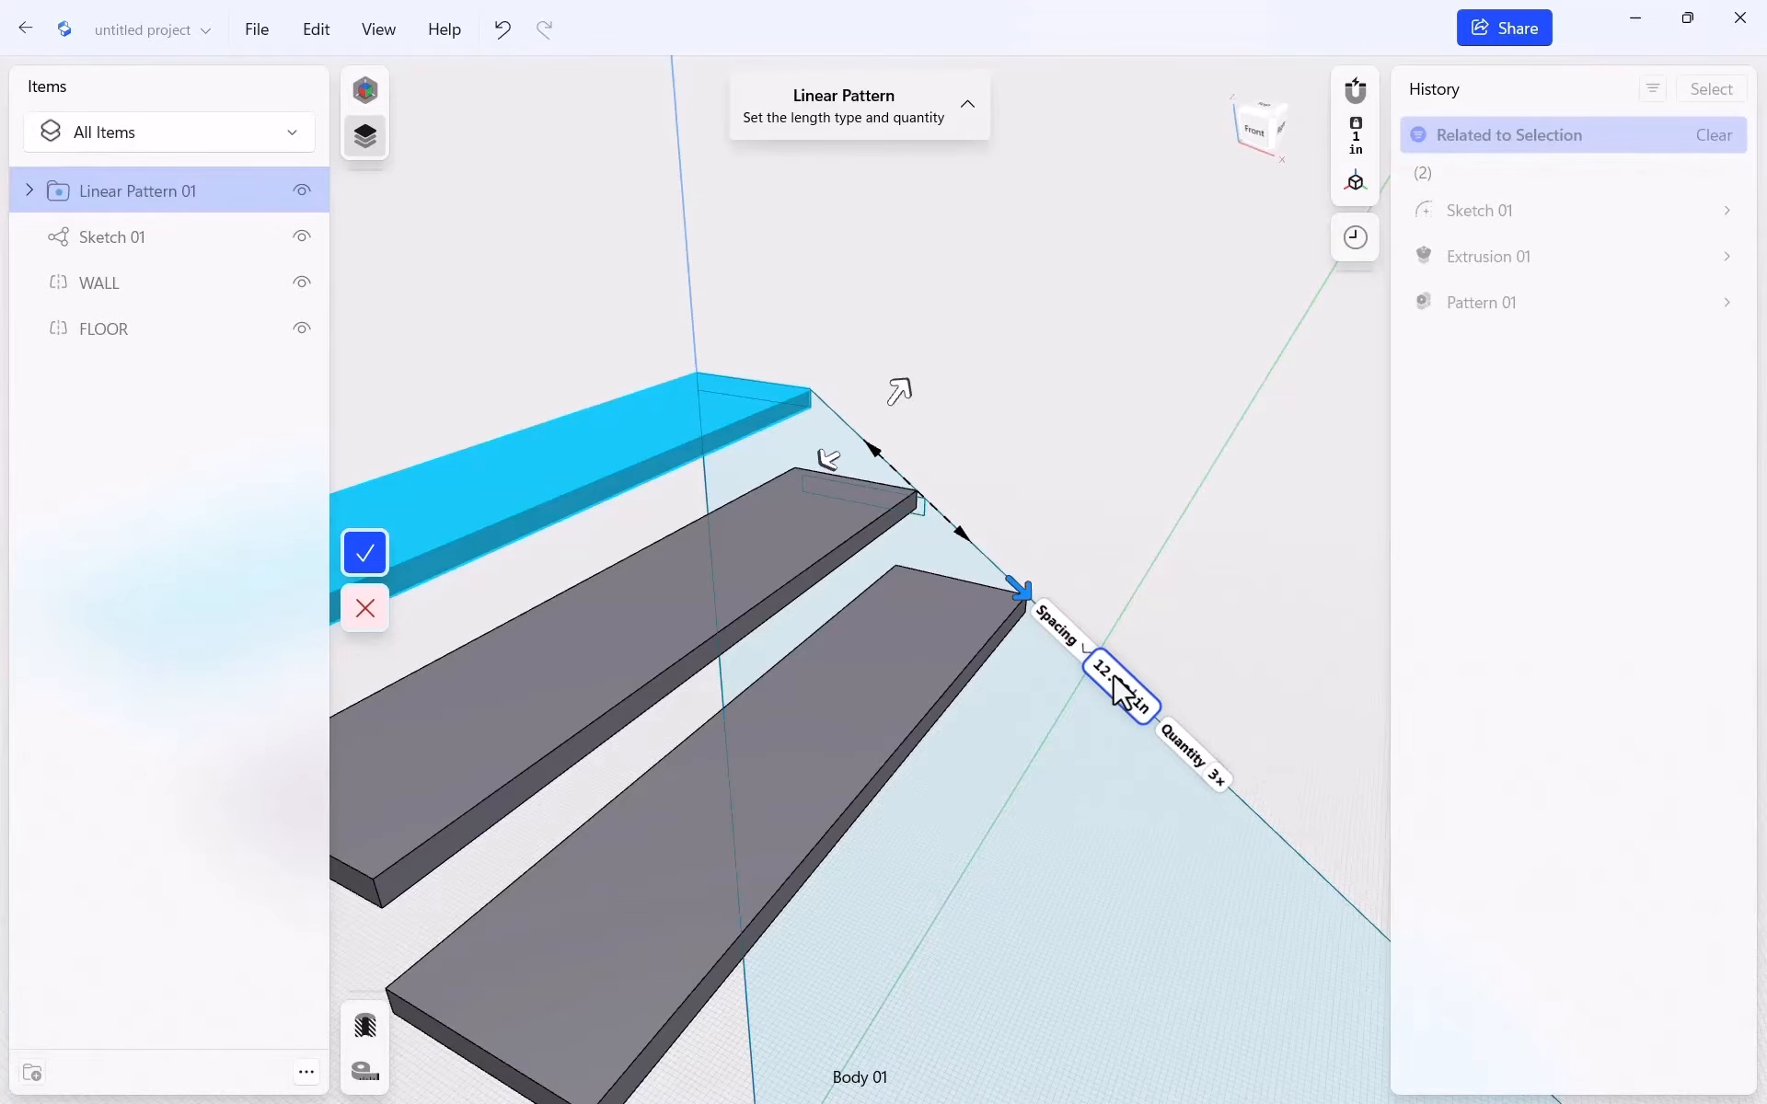
text(5)
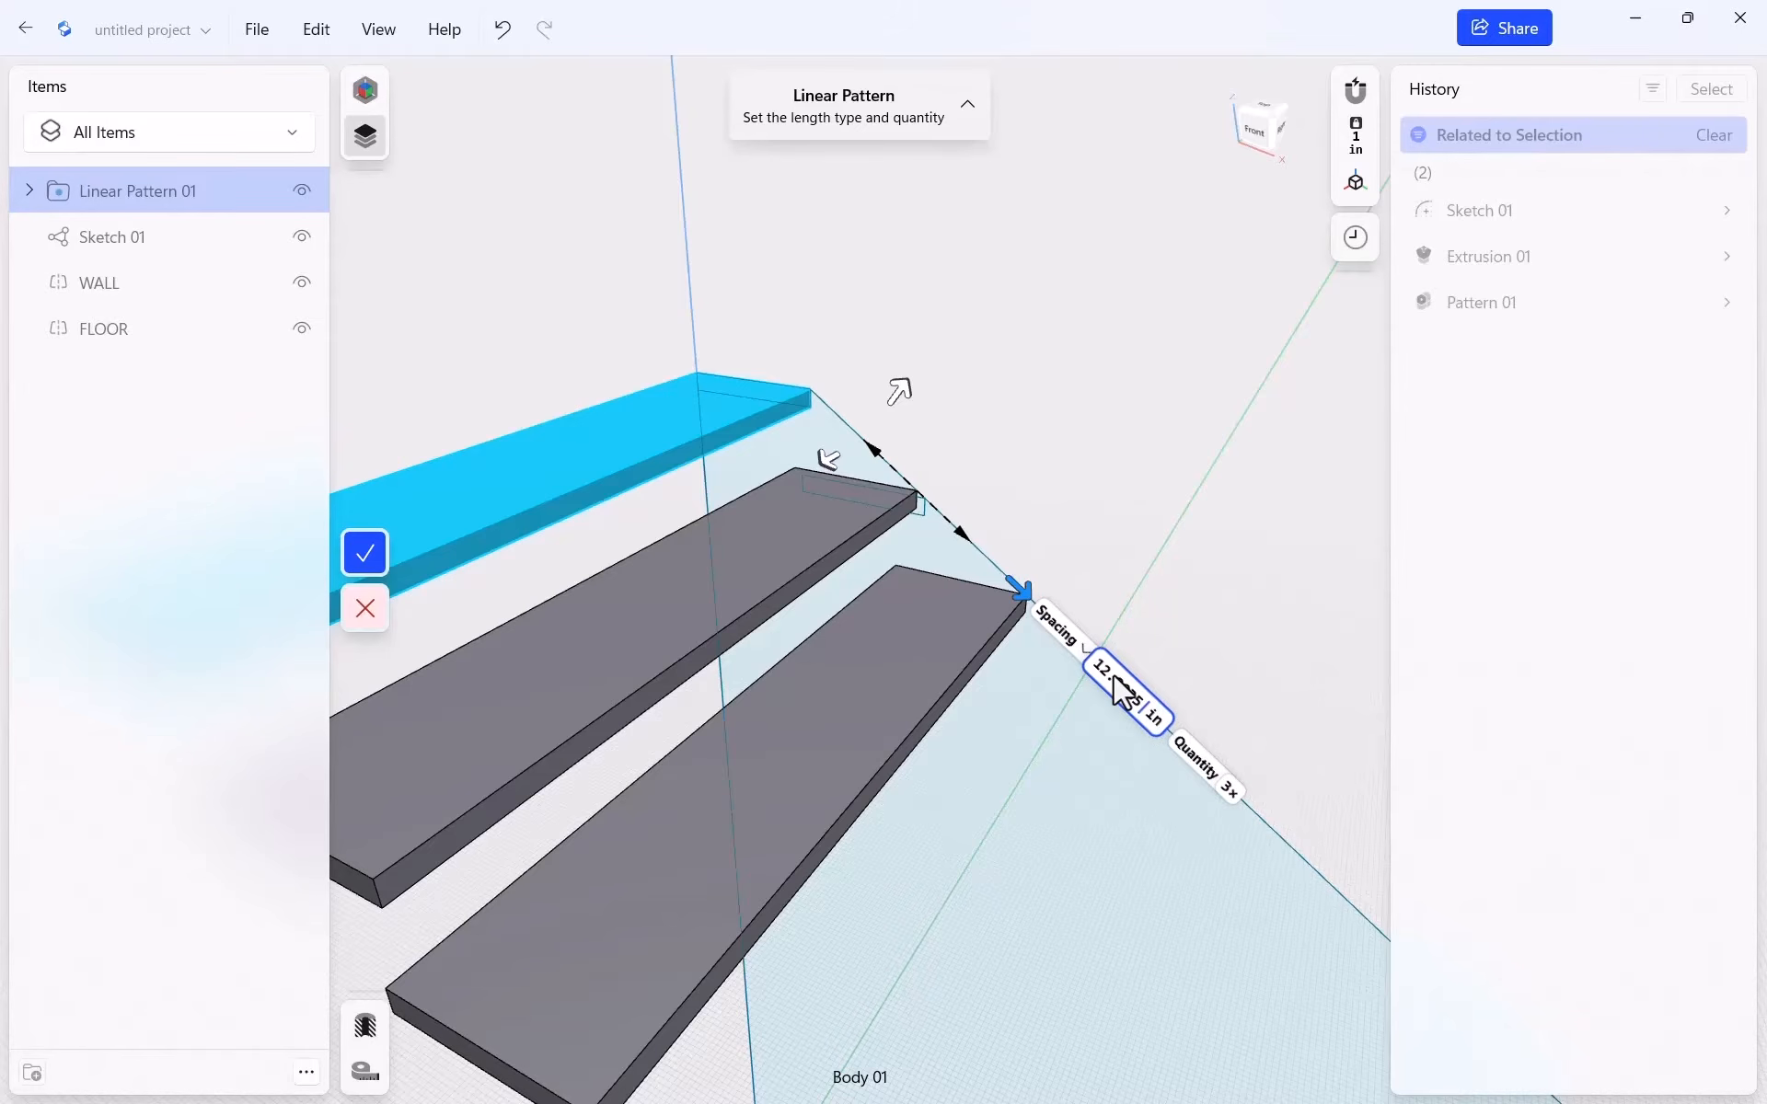
key(Tab)
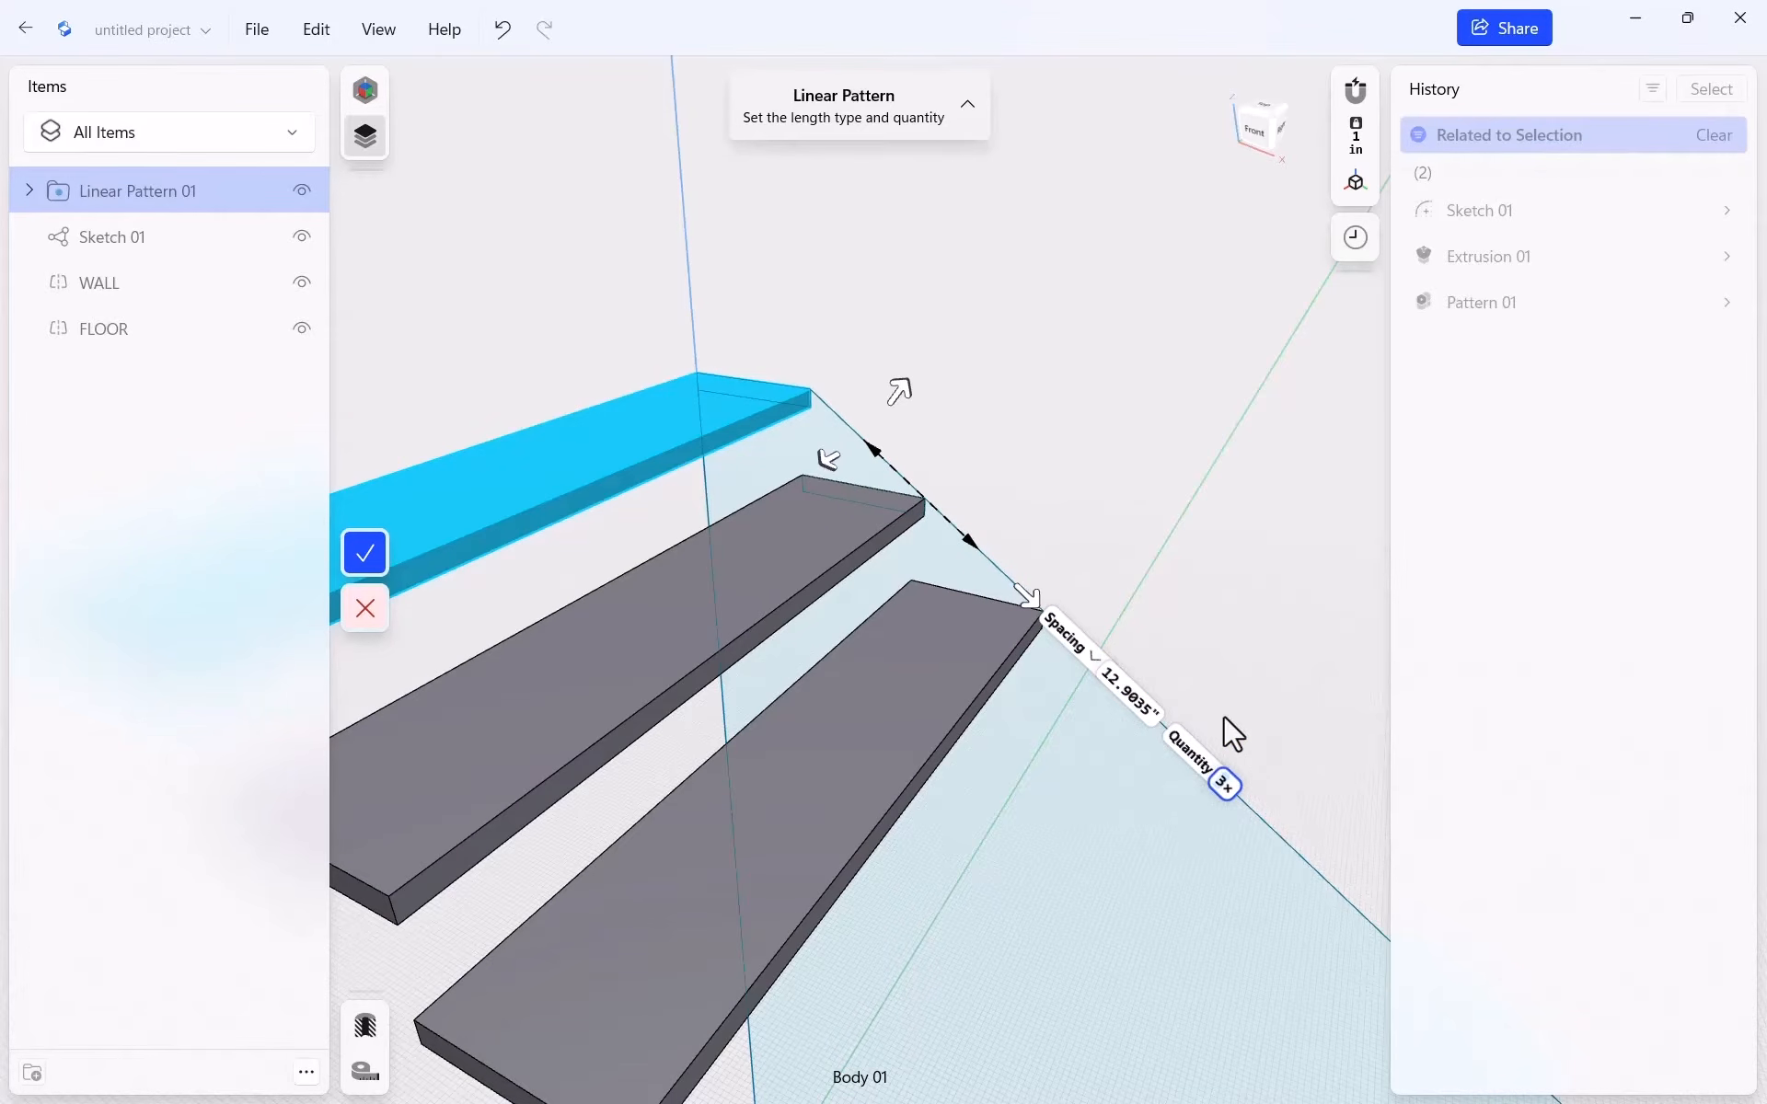
text(16)
key(Return)
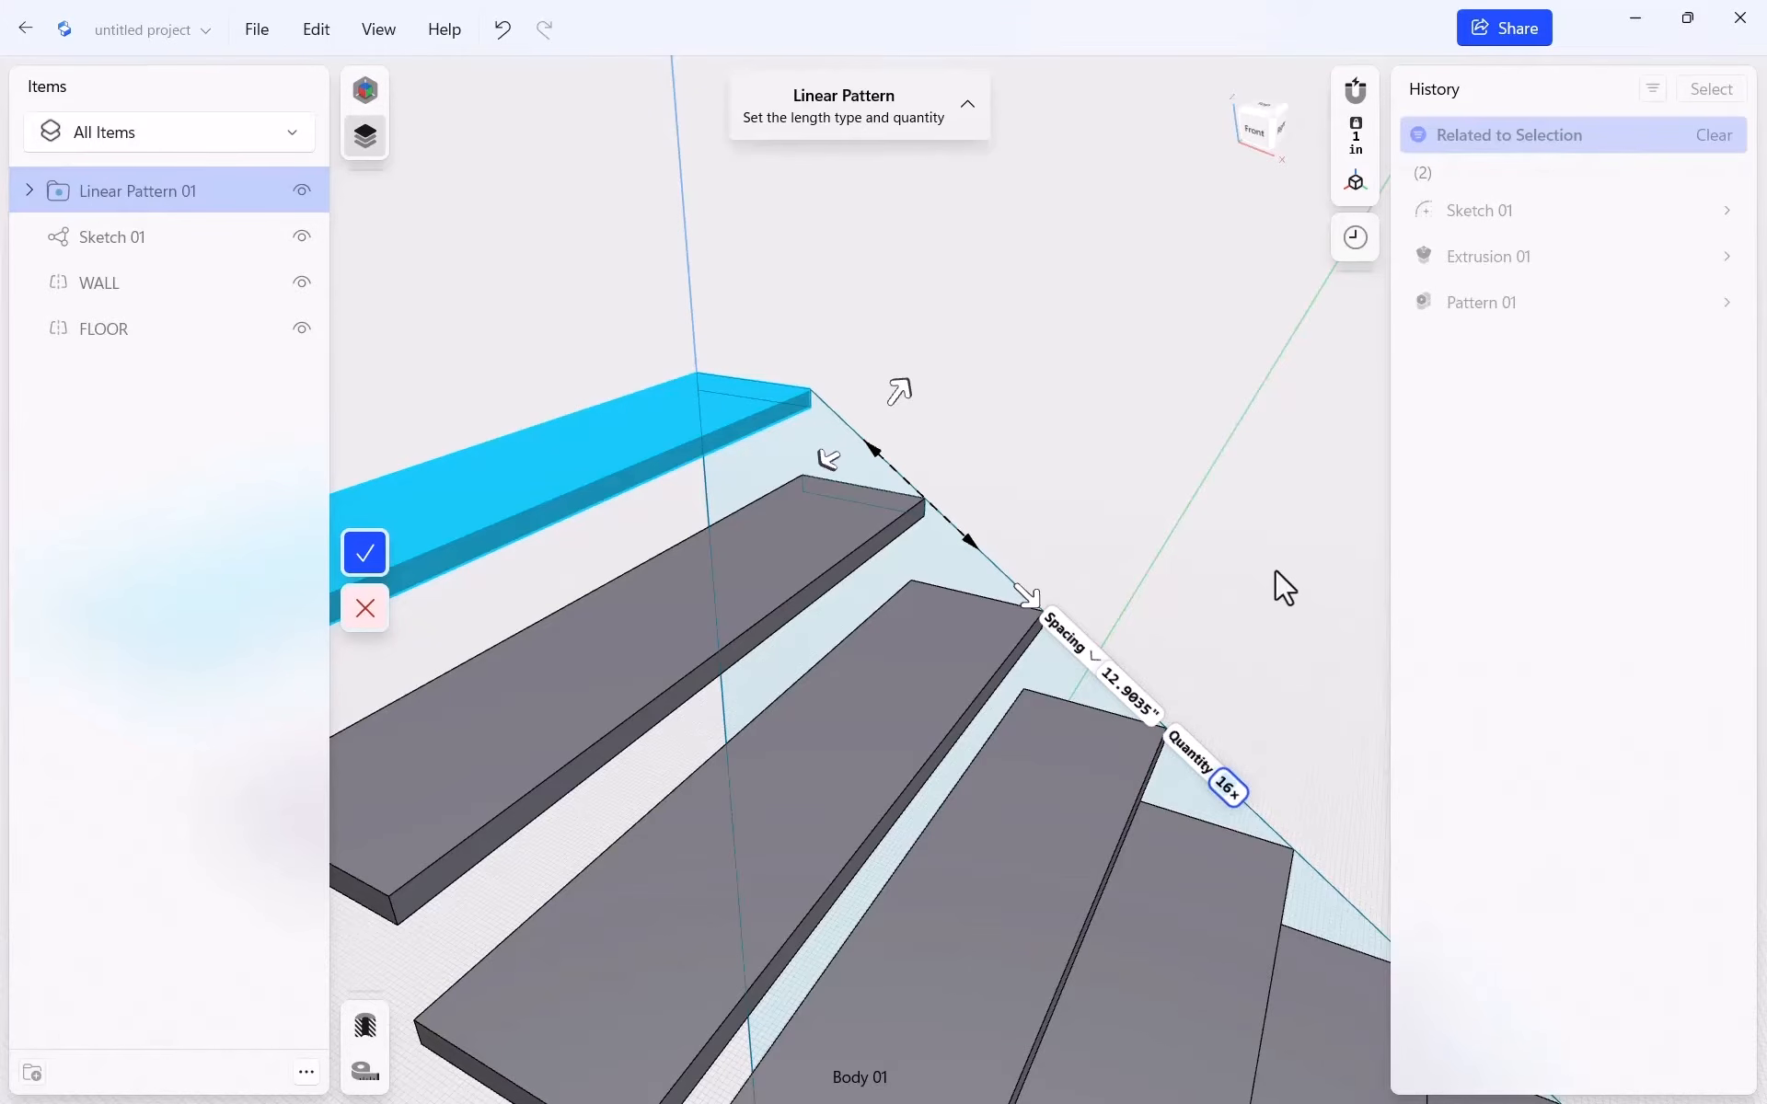
Commit the 16-tread Linear Pattern 01 and hide Sketch 01
click(364, 552)
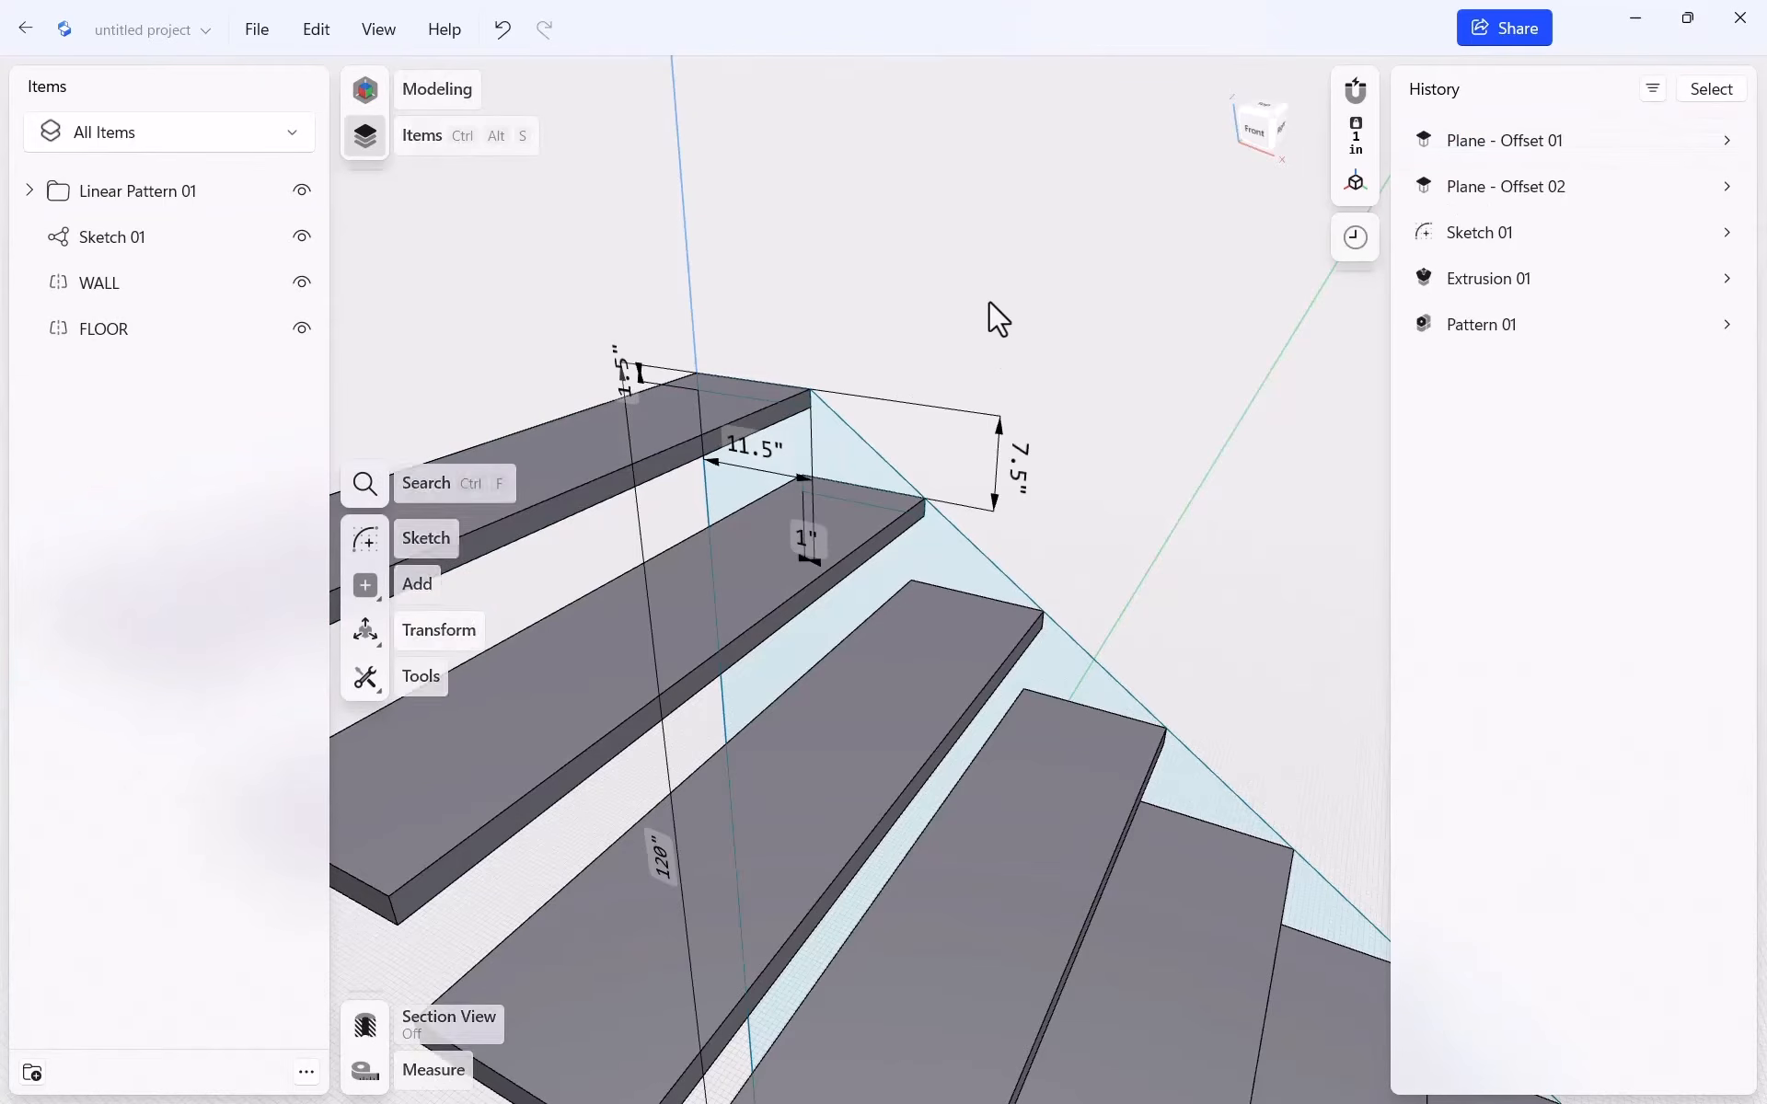
scroll(836, 367, down, 5)
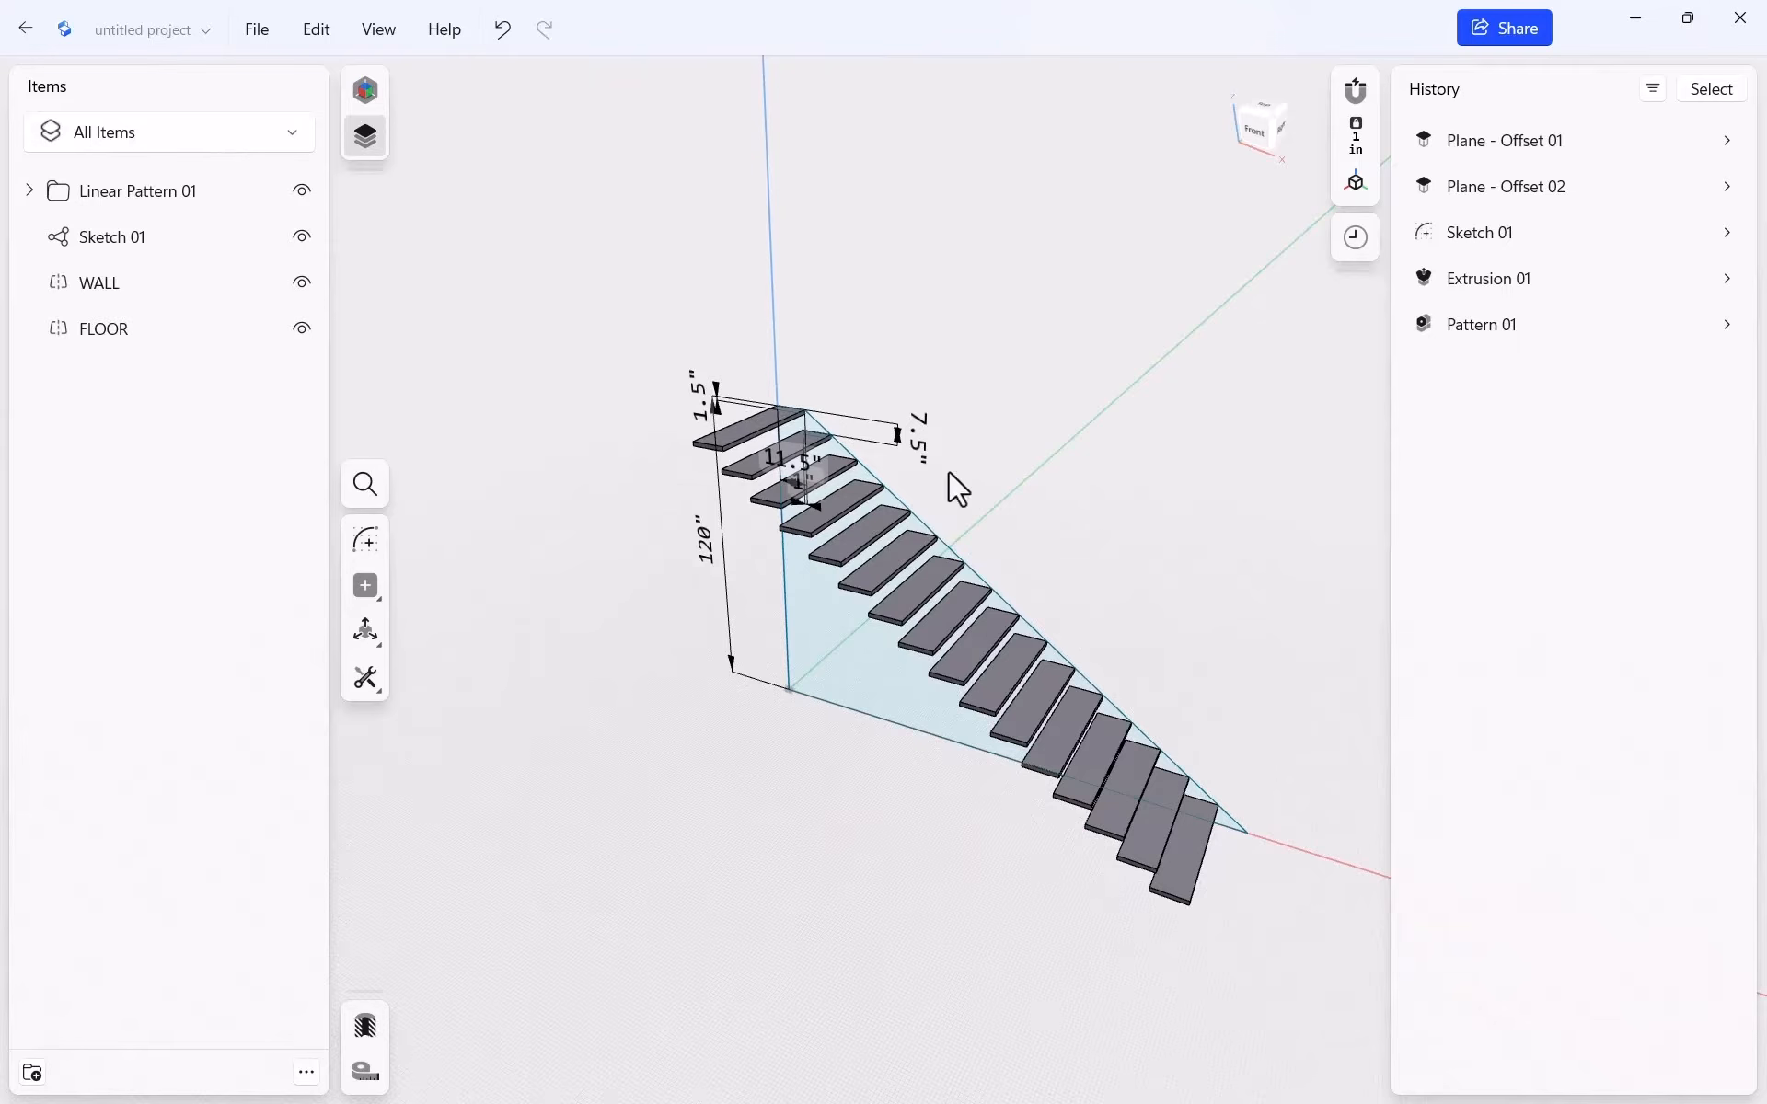
click(301, 237)
middle_drag(1251, 617, 1133, 591)
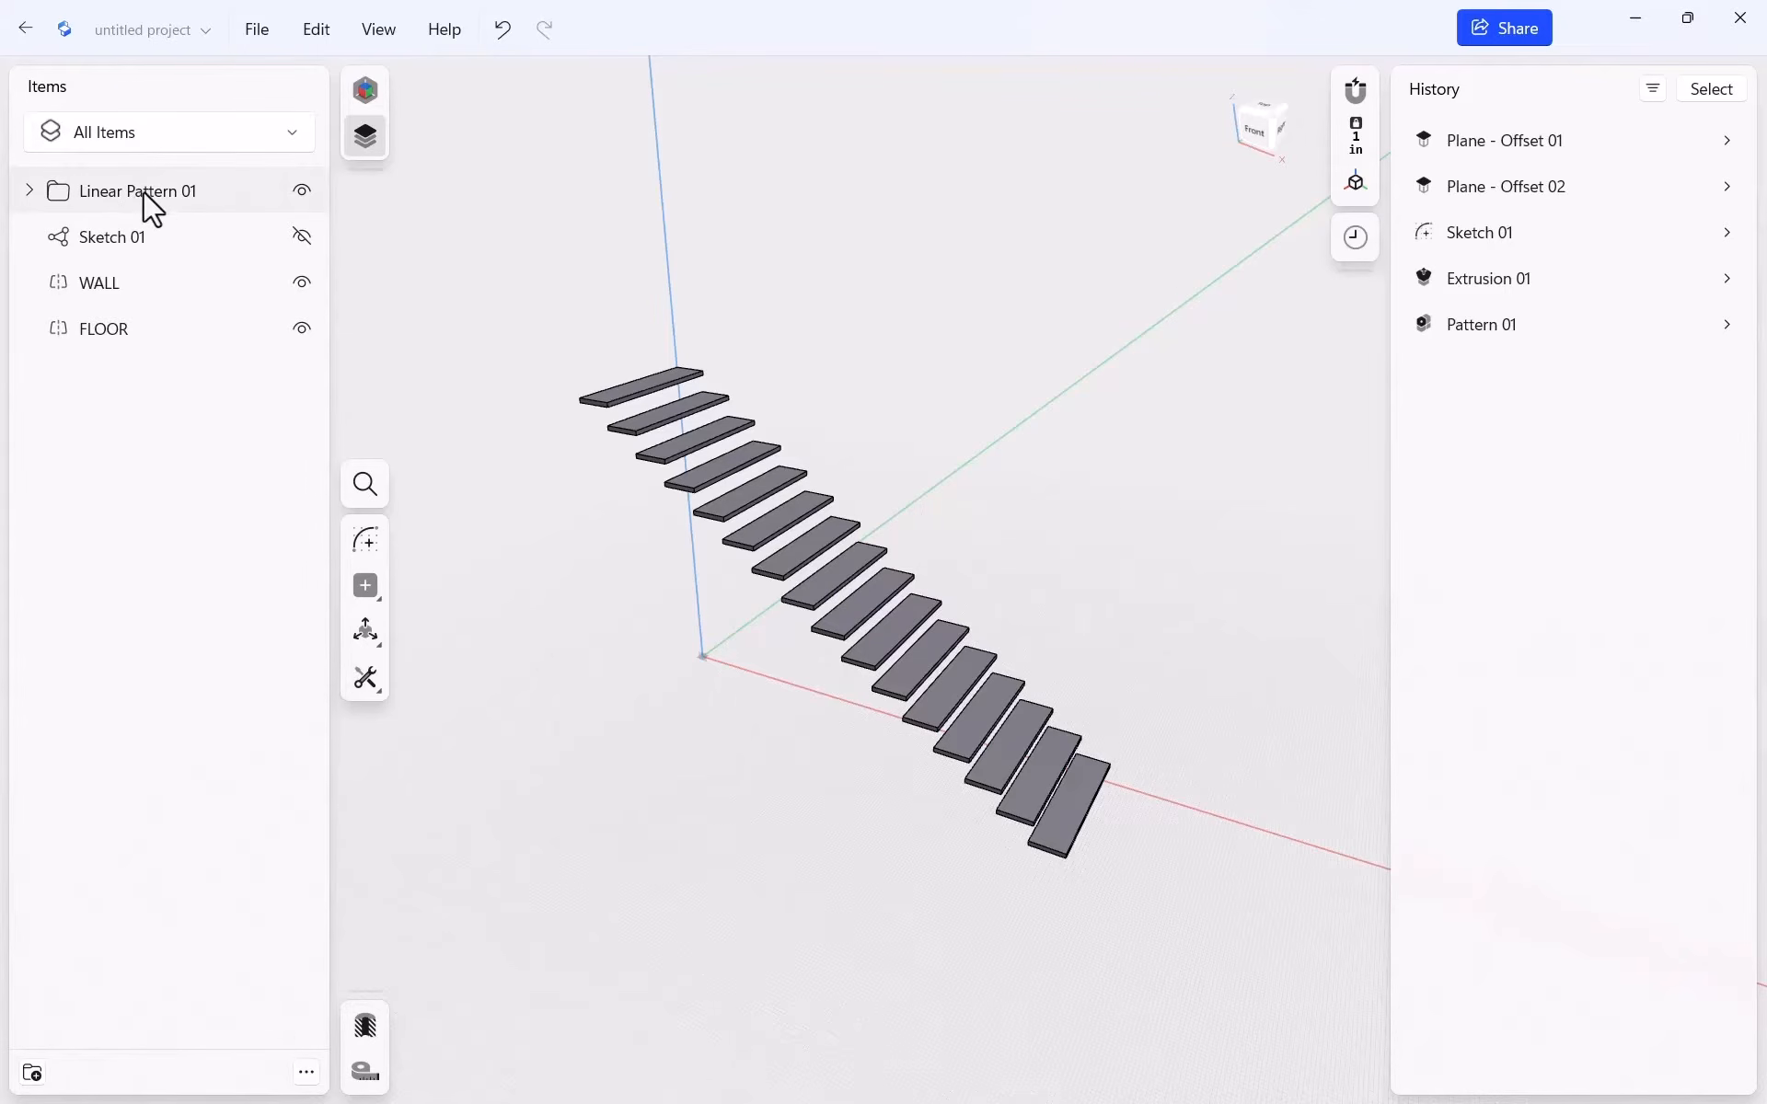
Expand Linear Pattern 01 and multi-select the first seven tread bodies, then clear the selection
click(31, 191)
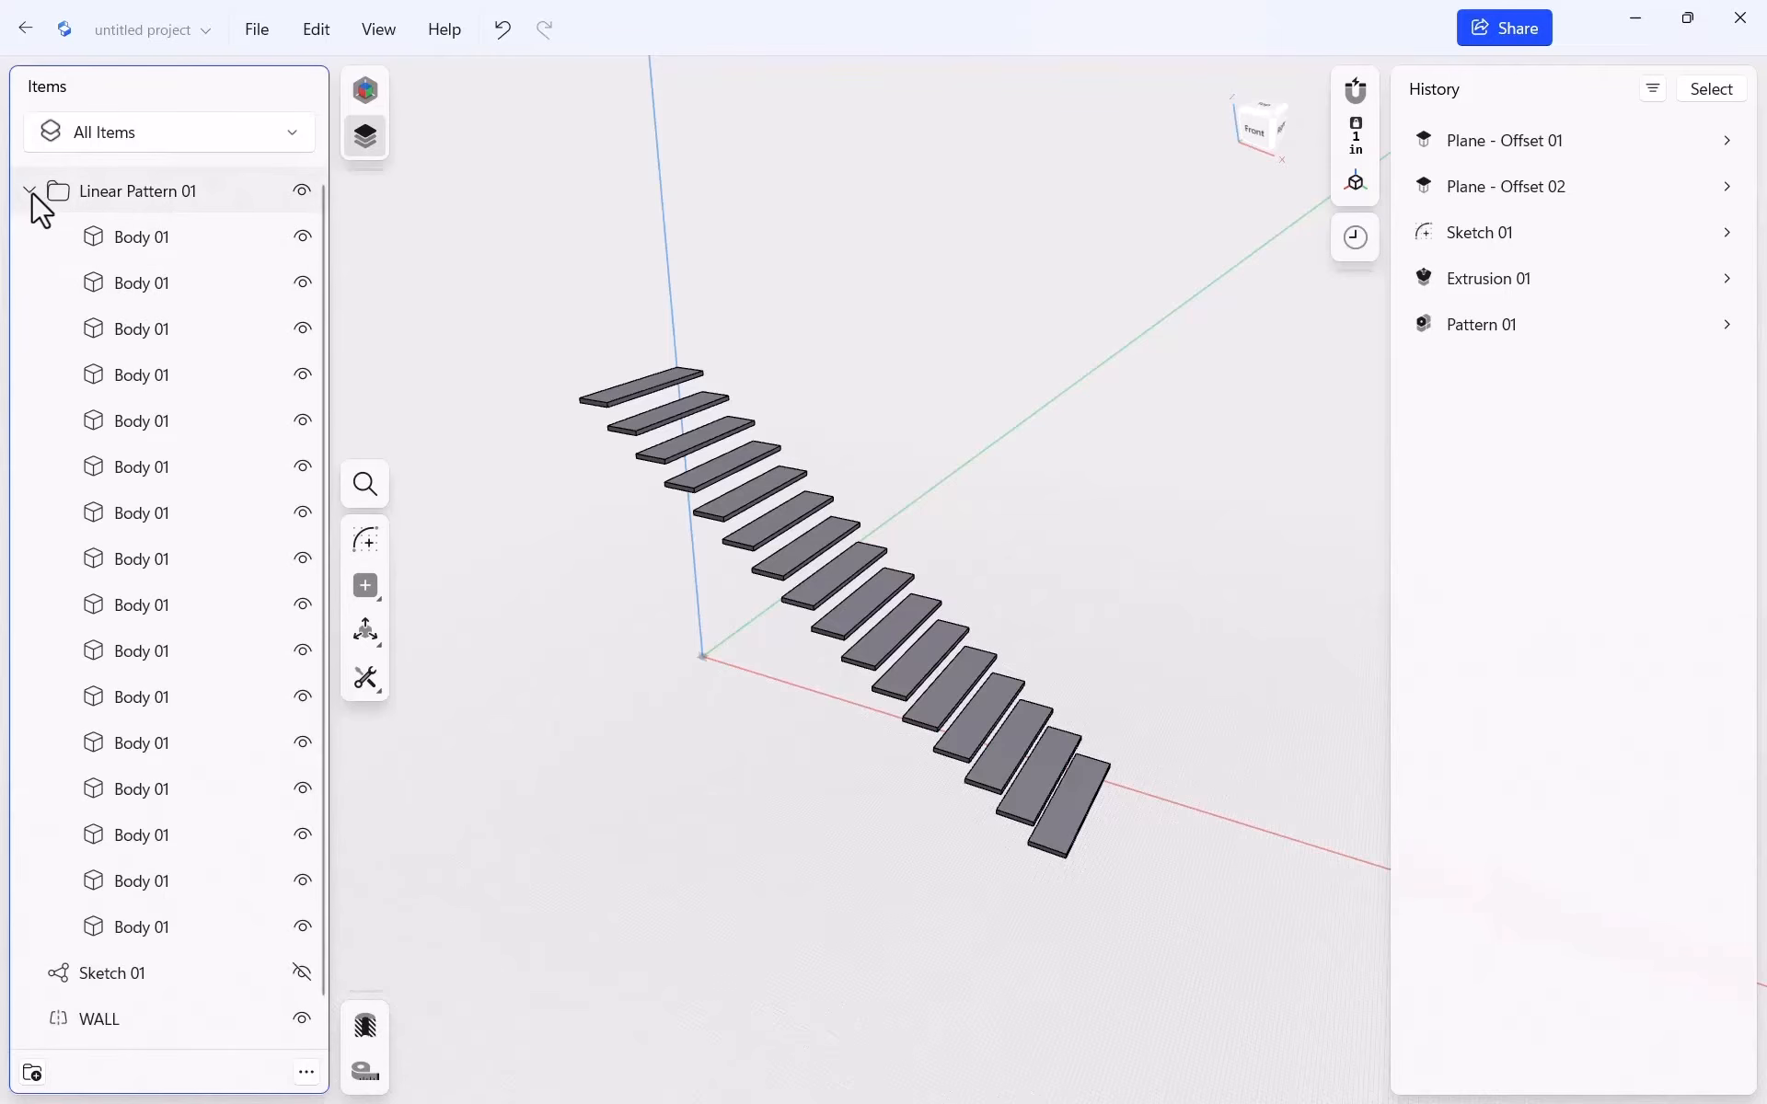
click(151, 241)
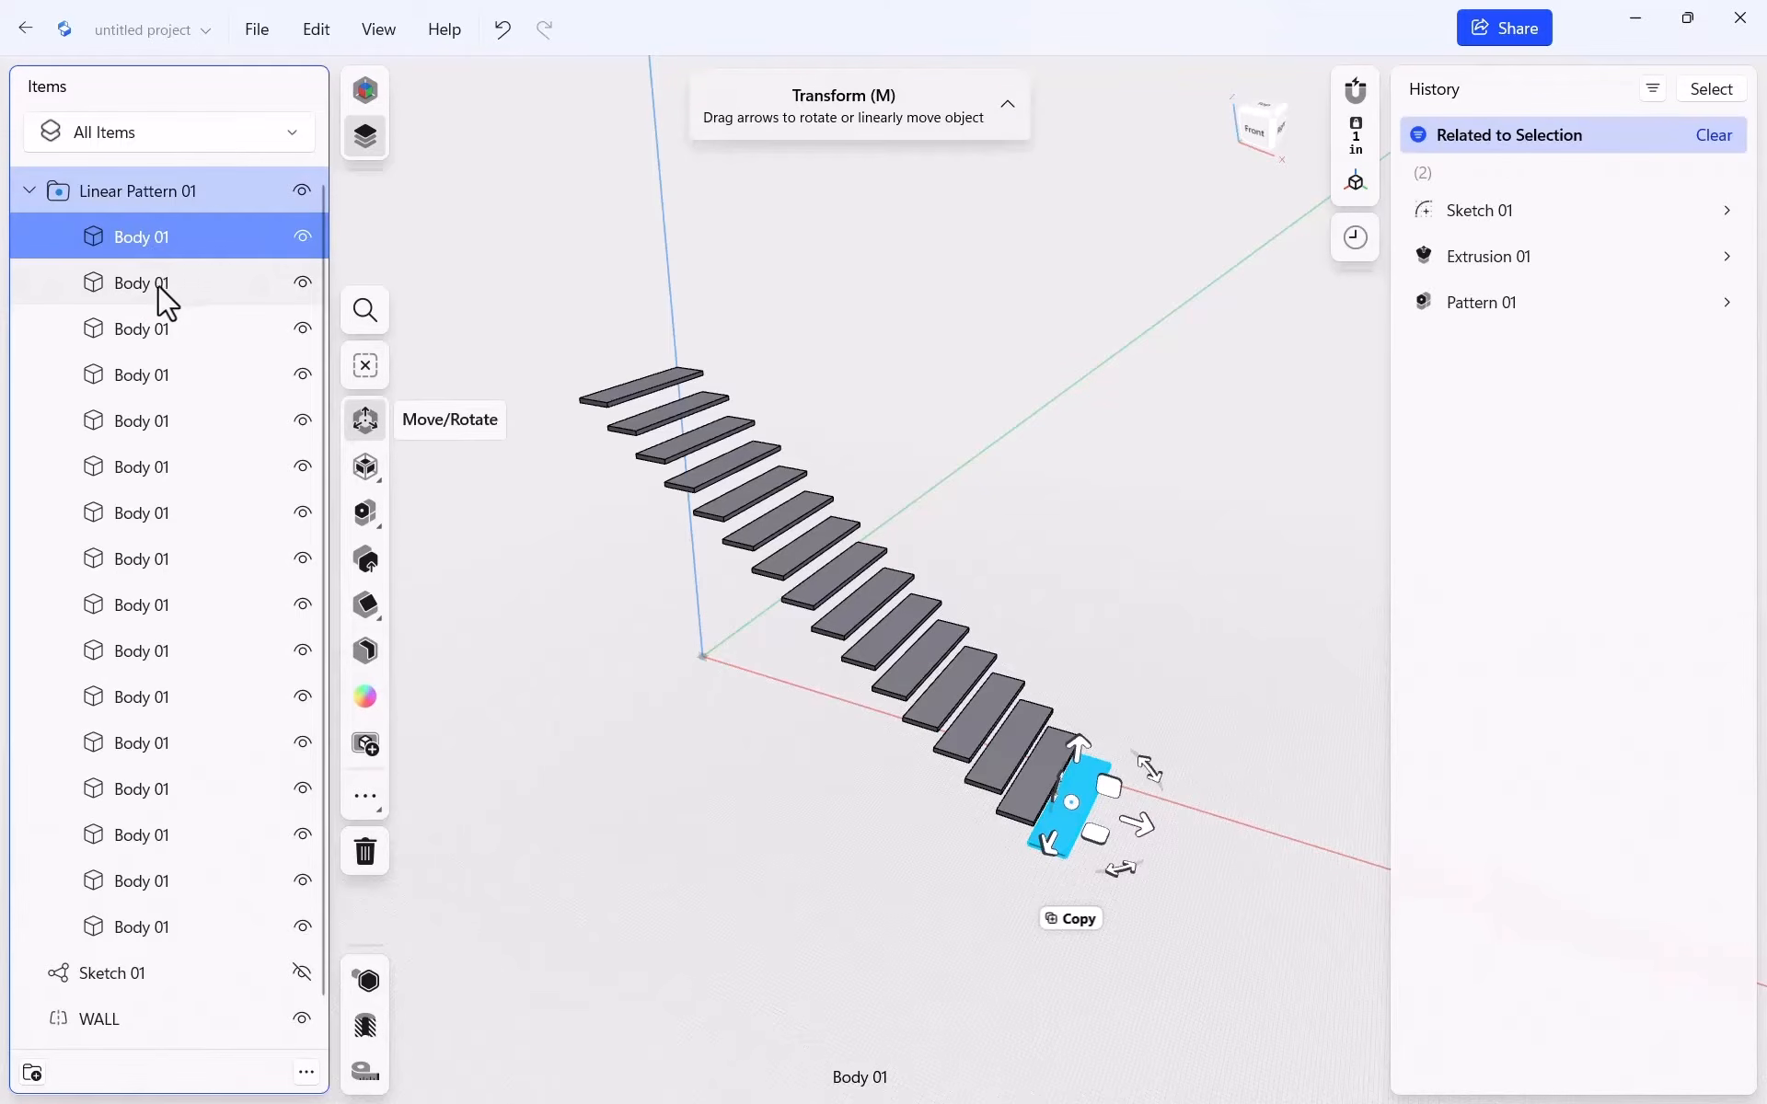
click(158, 283)
click(129, 235)
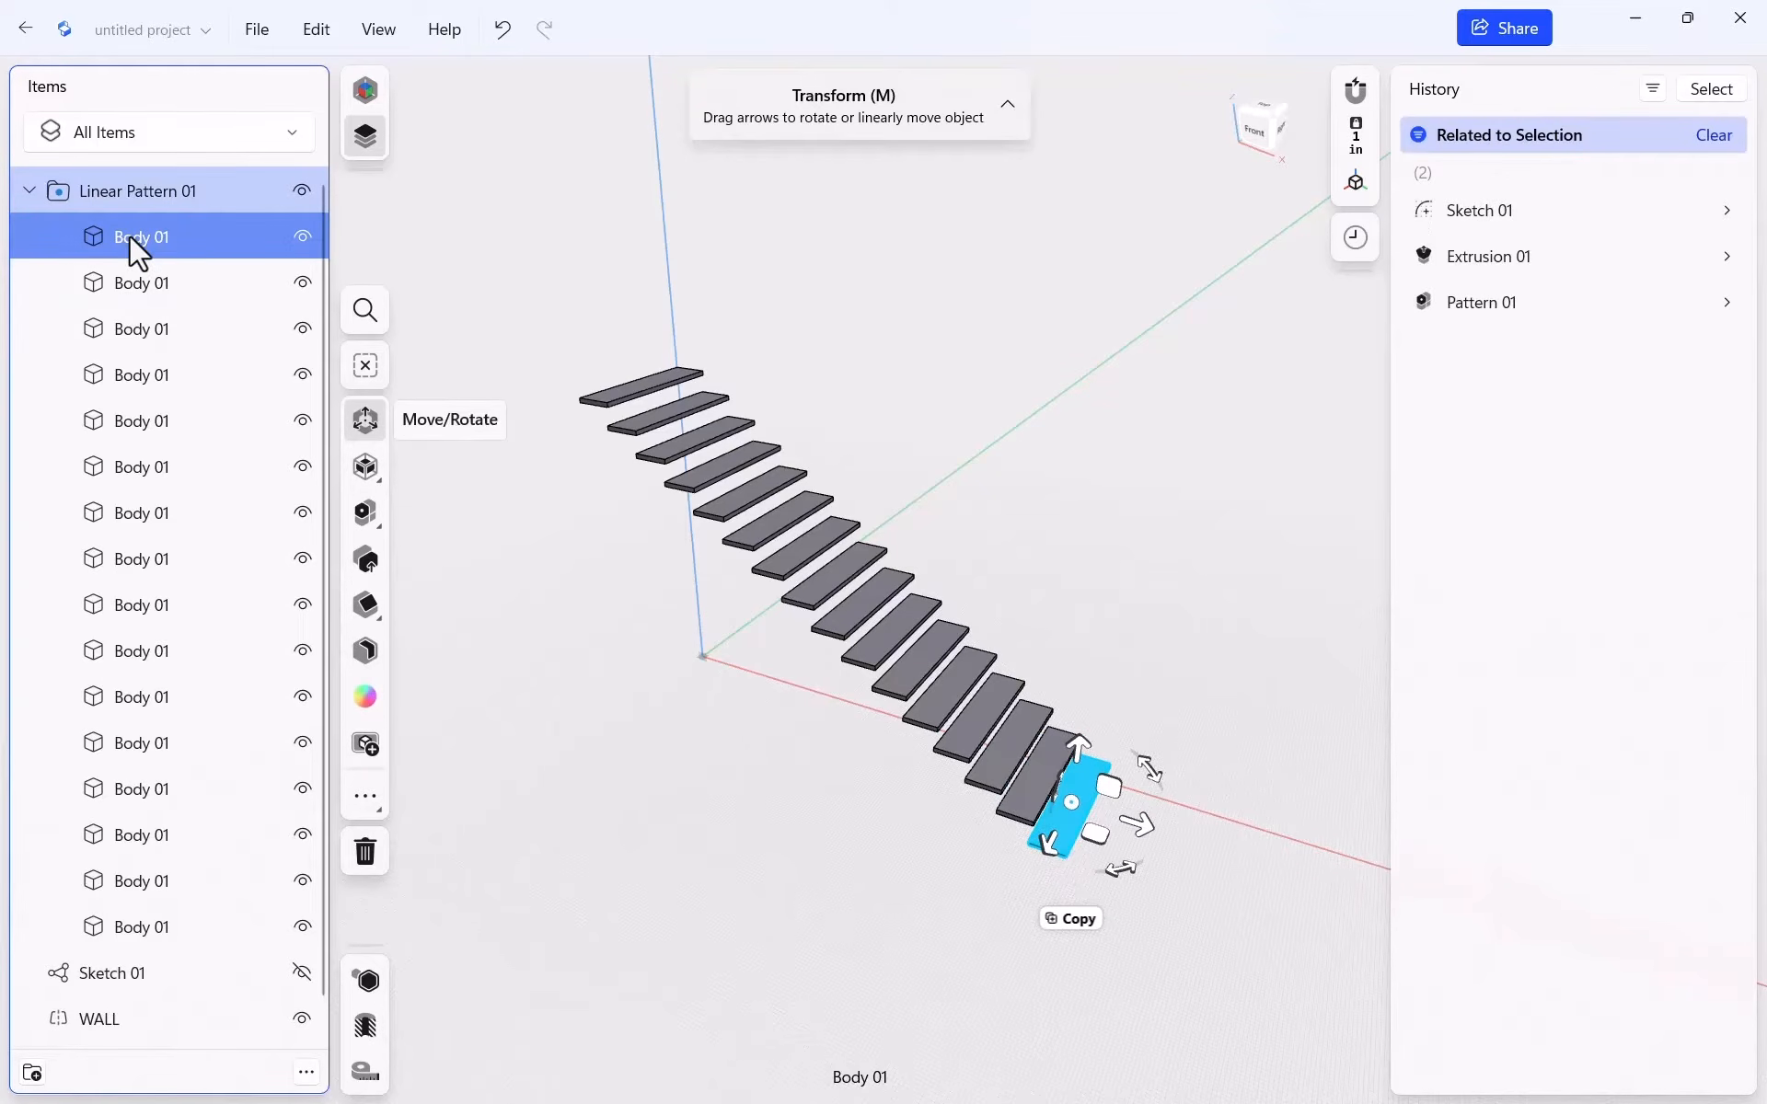
shift+click(138, 285)
shift+click(138, 329)
shift+click(138, 375)
shift+click(129, 422)
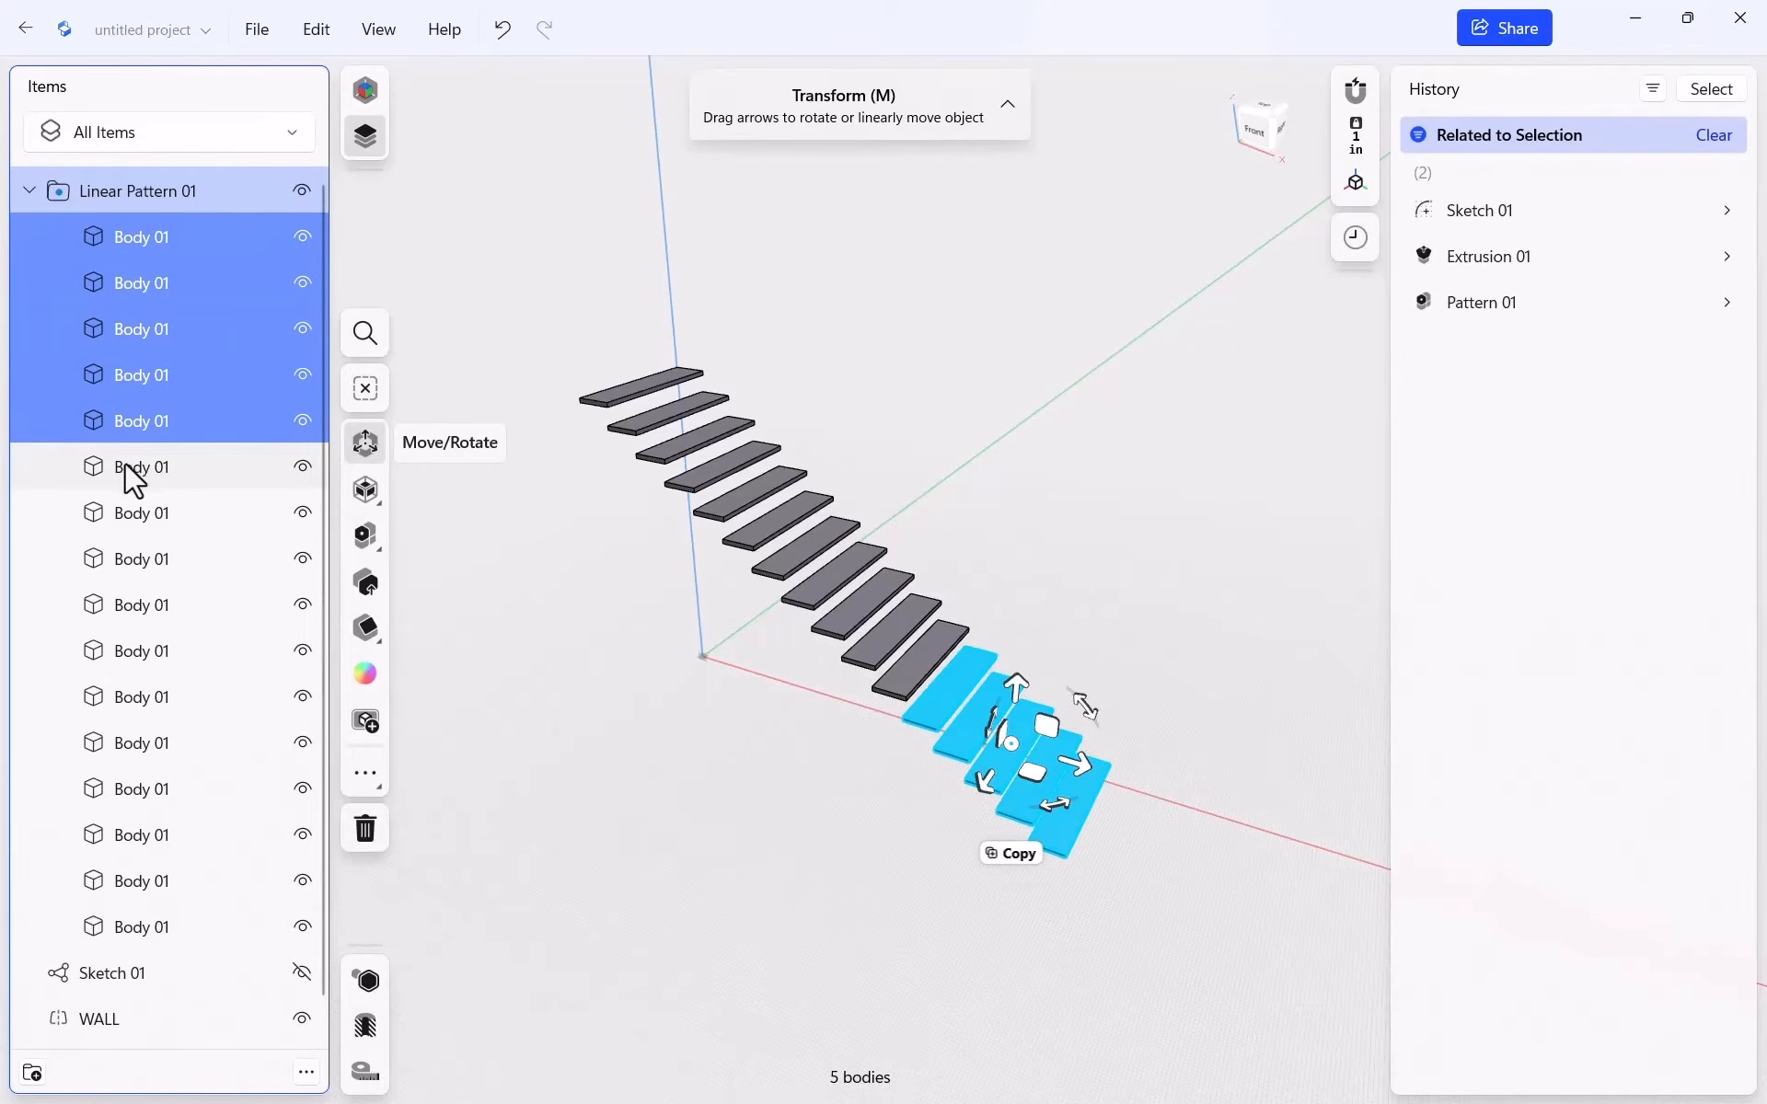
shift+click(128, 467)
shift+click(140, 512)
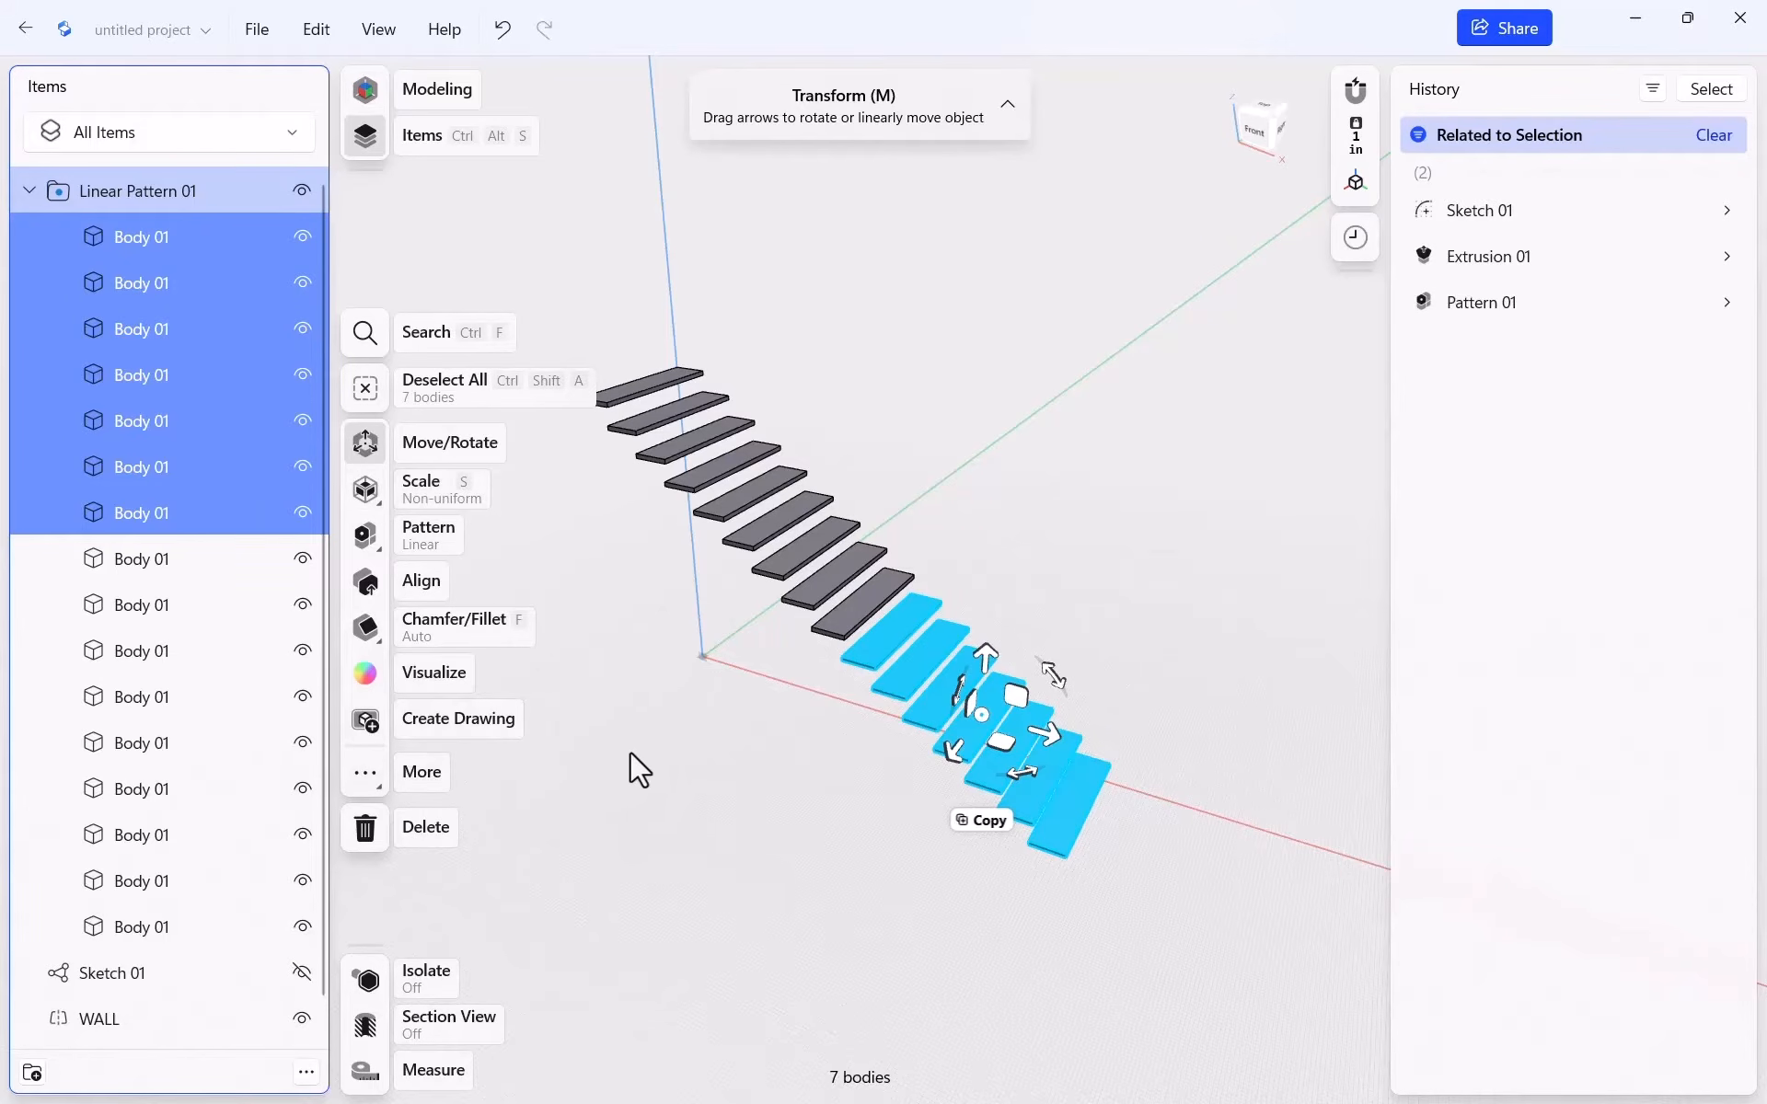
click(568, 596)
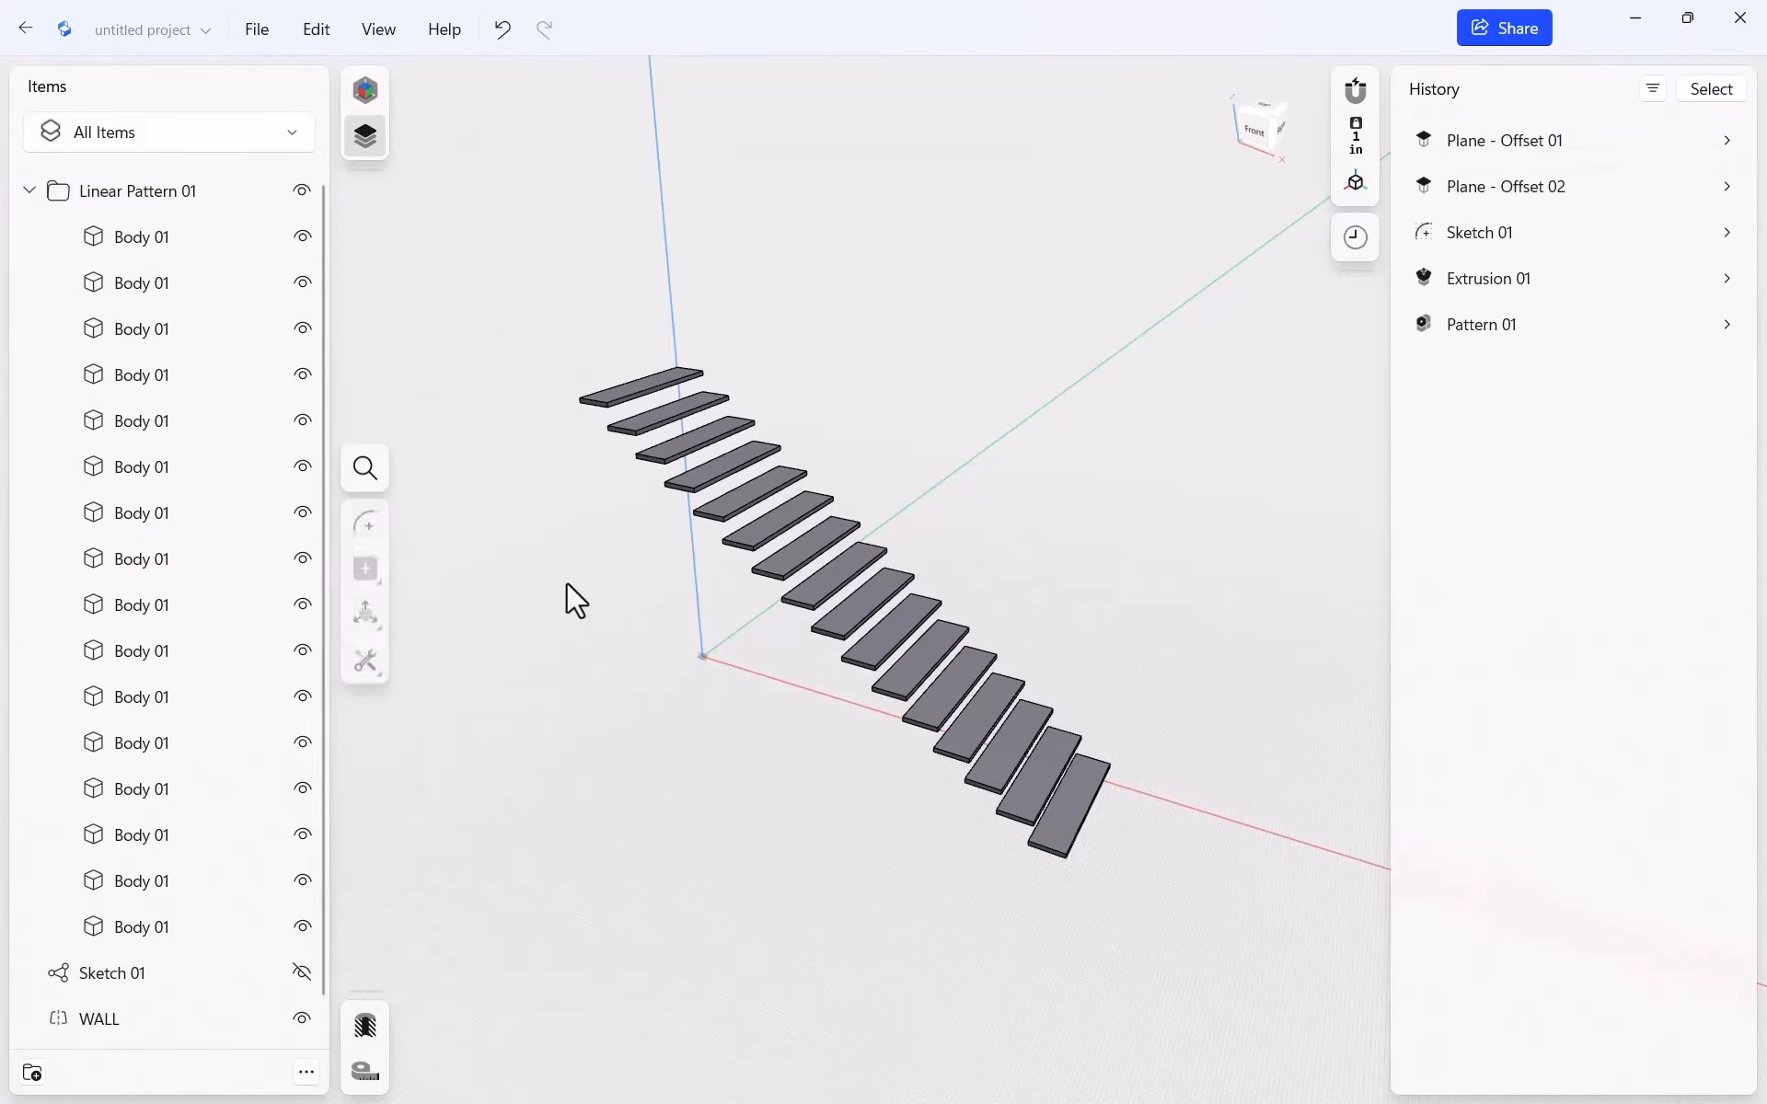
Reselect the seven lowest treads and start Rotate Around Axis
click(189, 249)
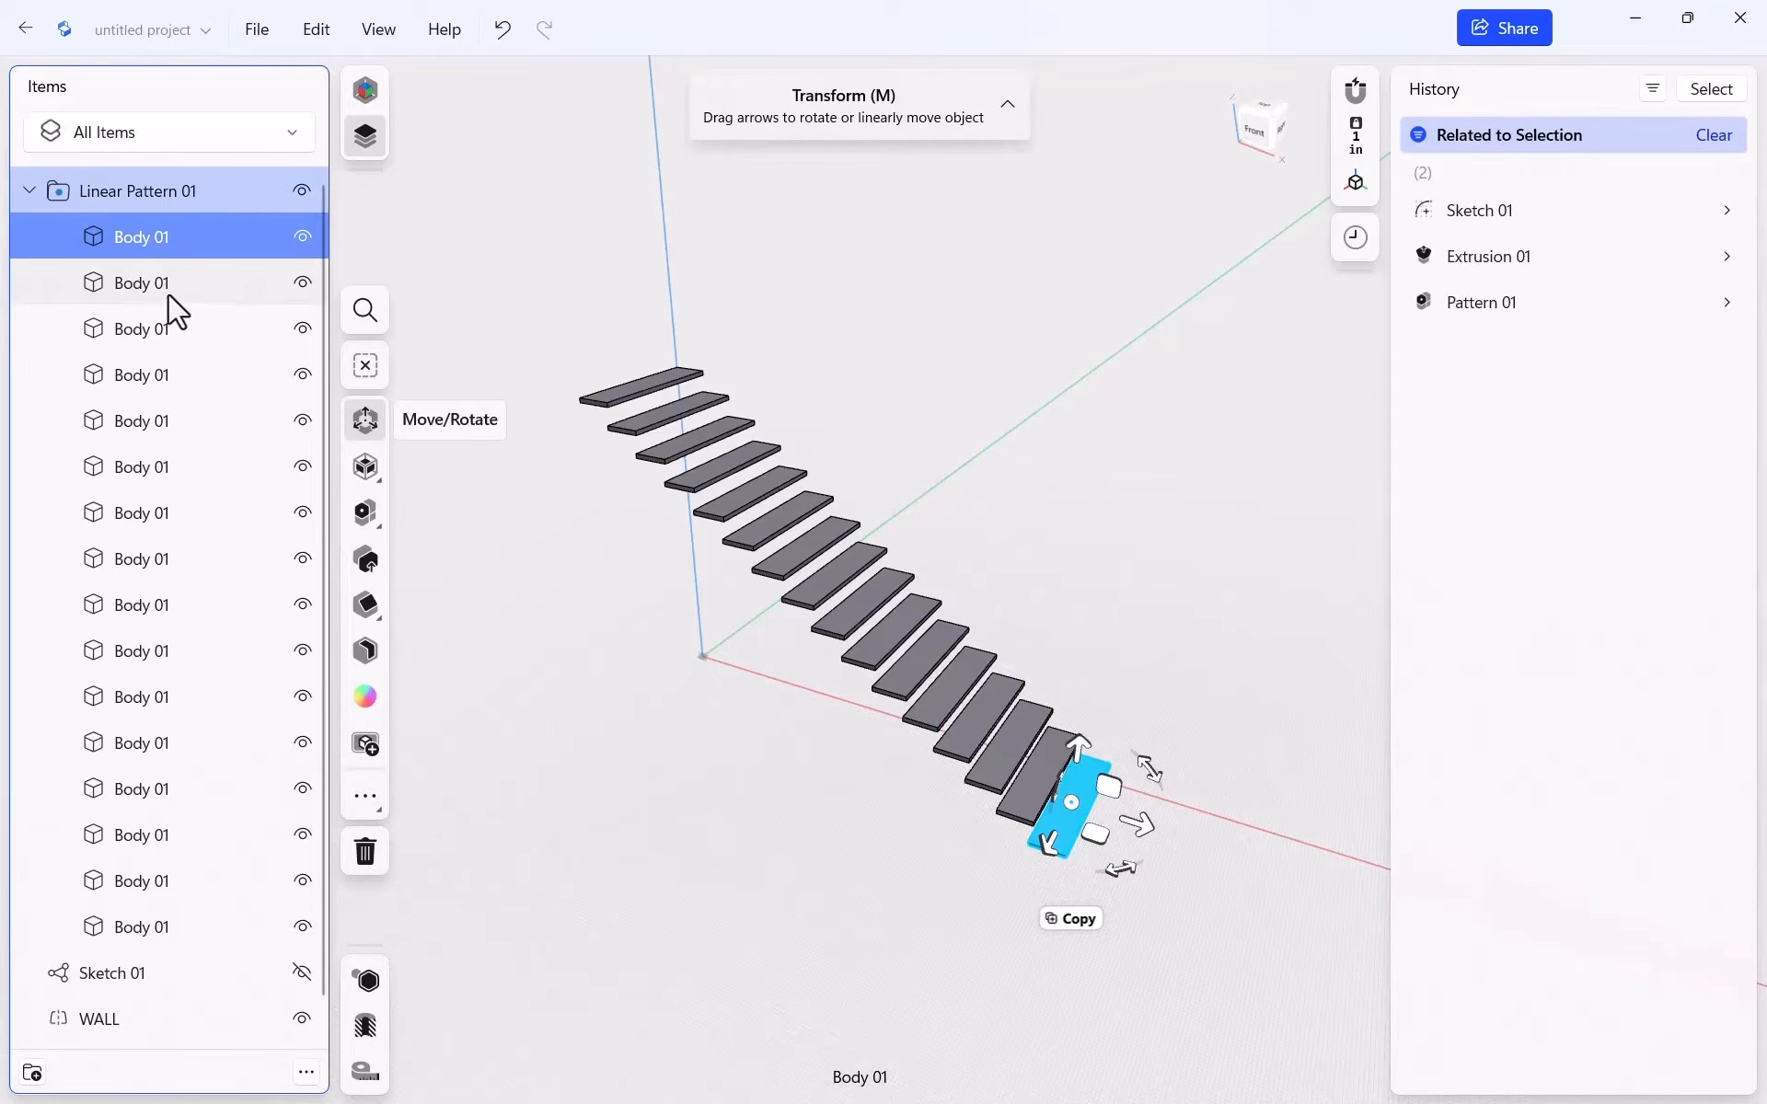
click(136, 279)
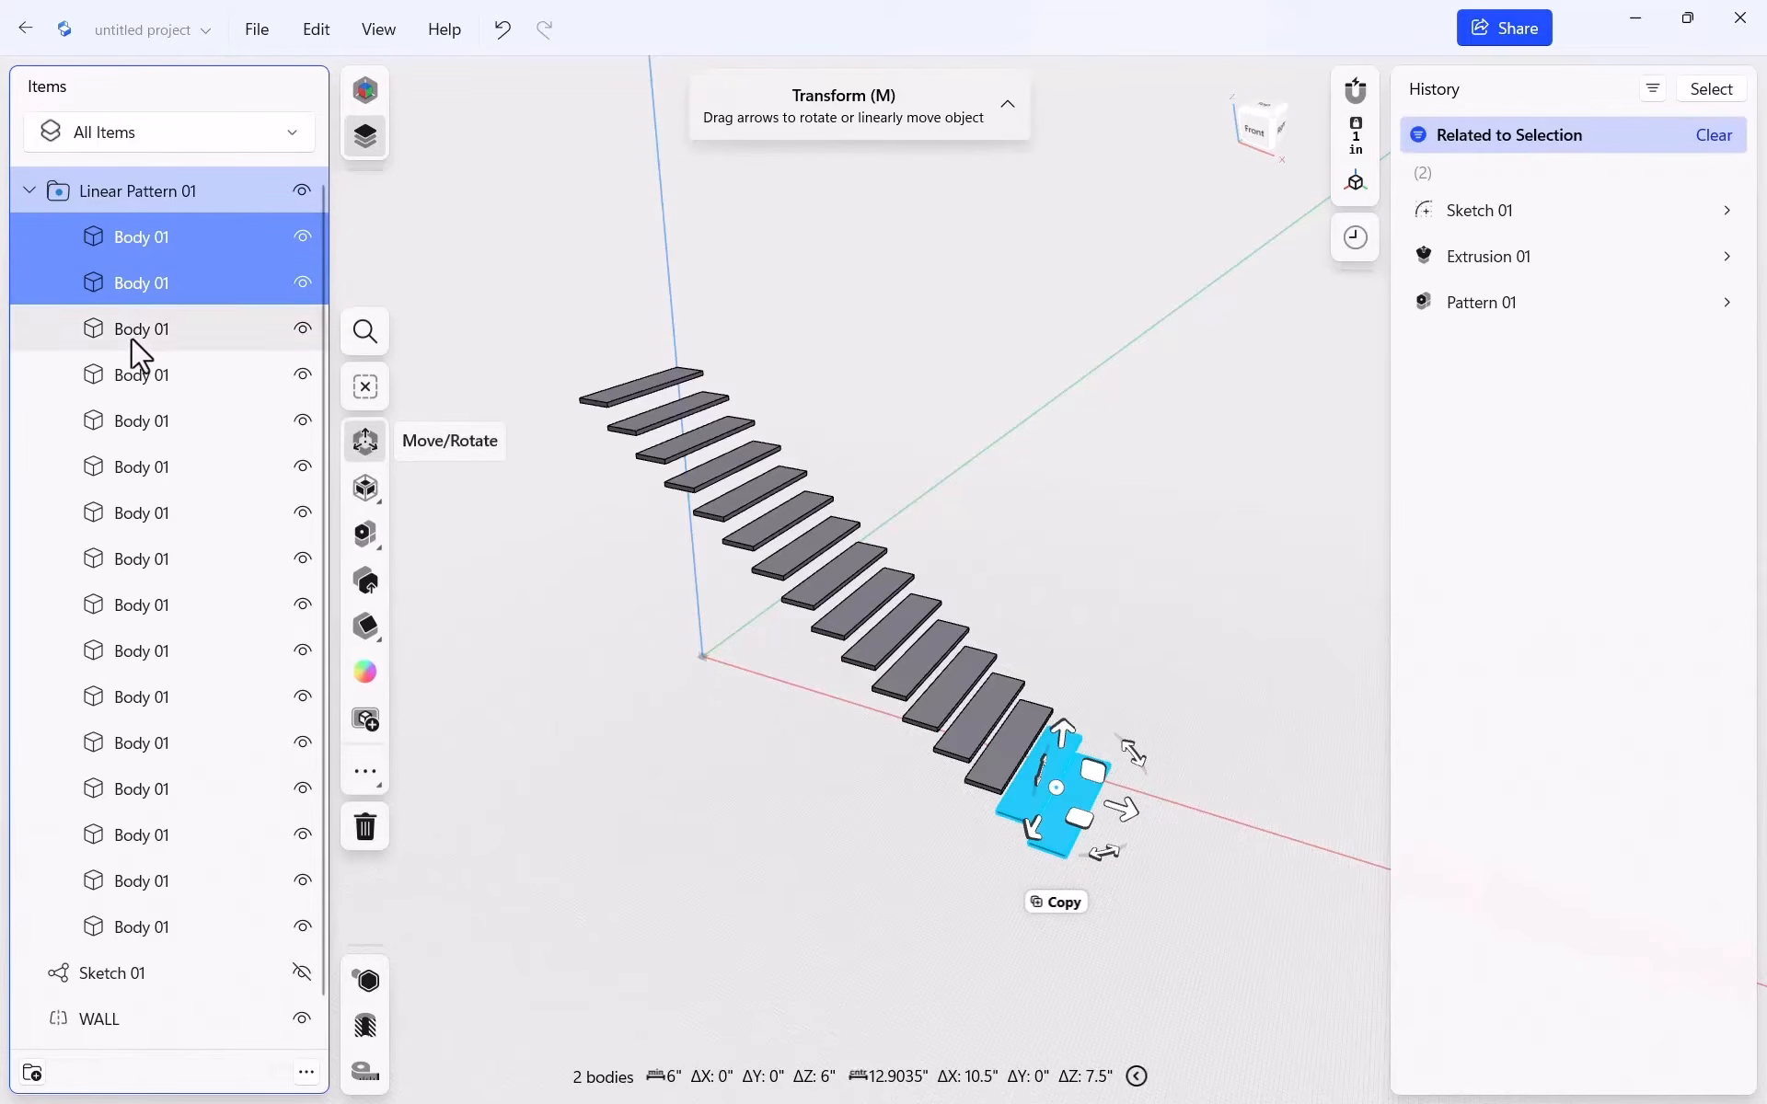
click(130, 333)
click(136, 374)
click(134, 420)
click(135, 467)
click(134, 512)
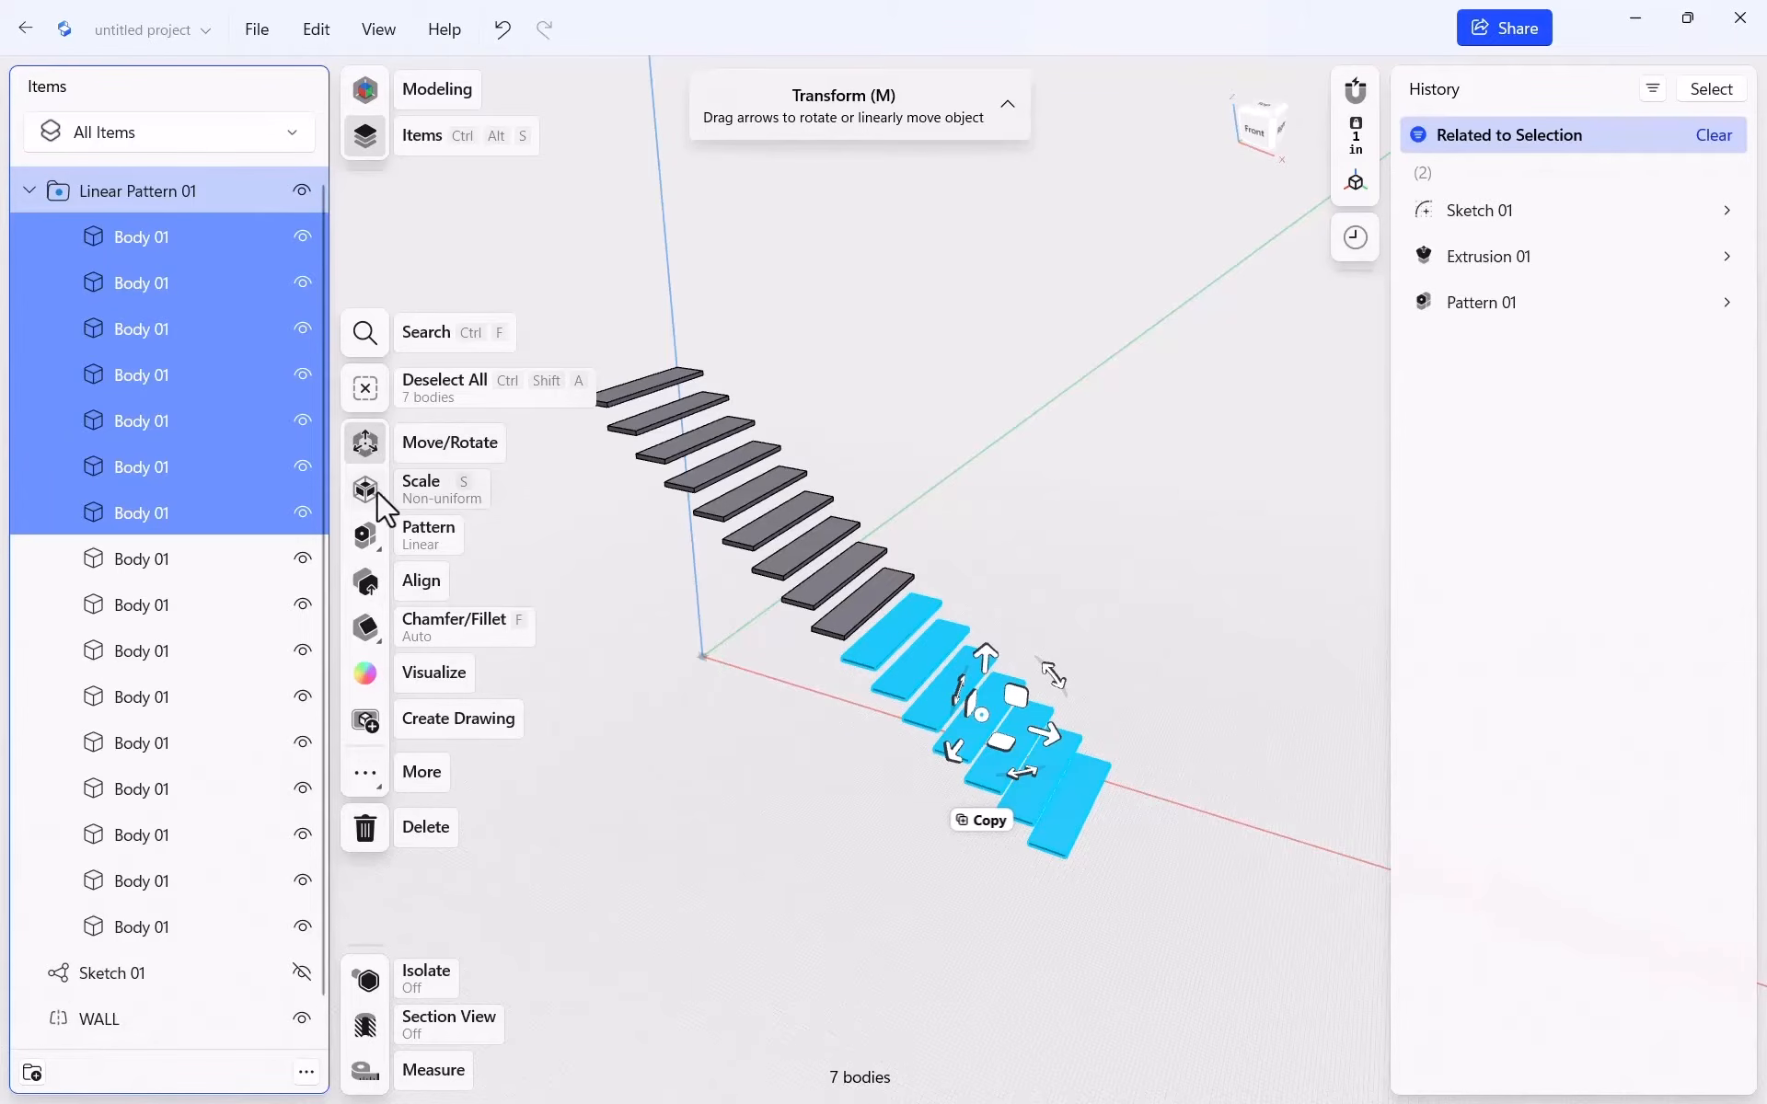
click(373, 782)
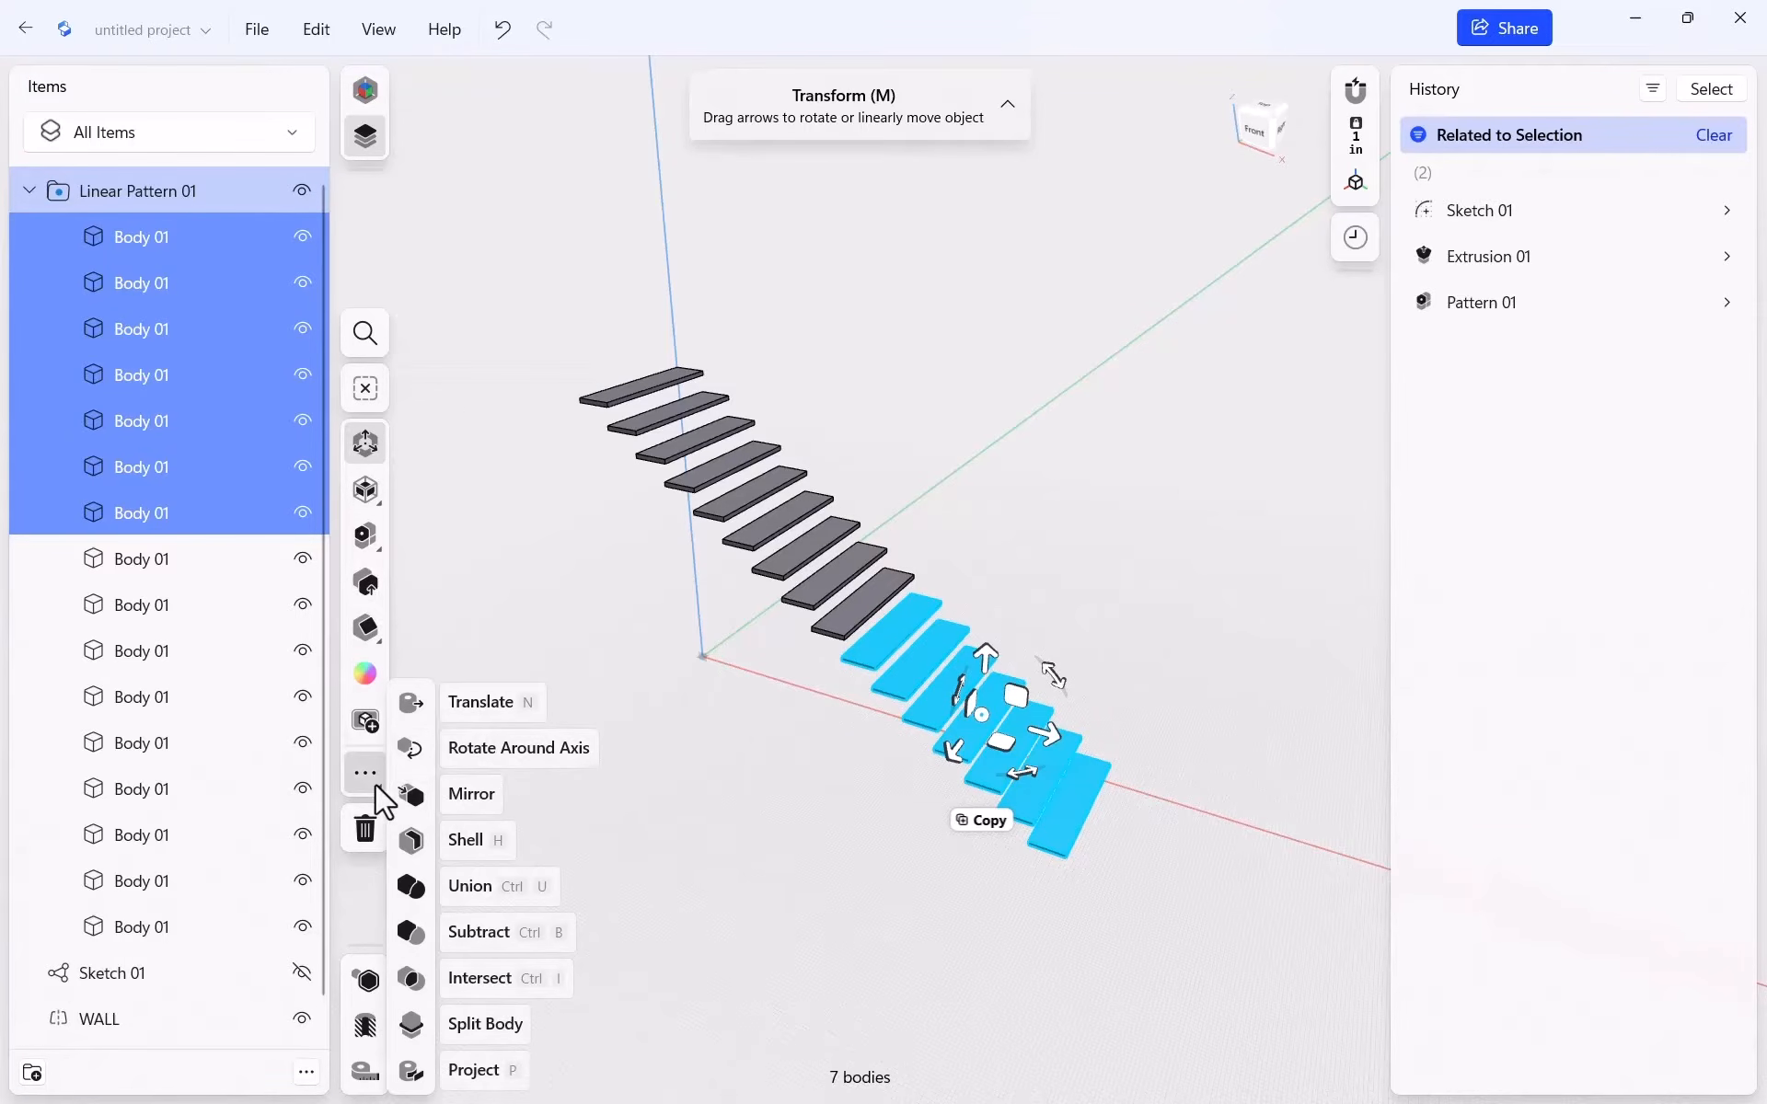
click(485, 748)
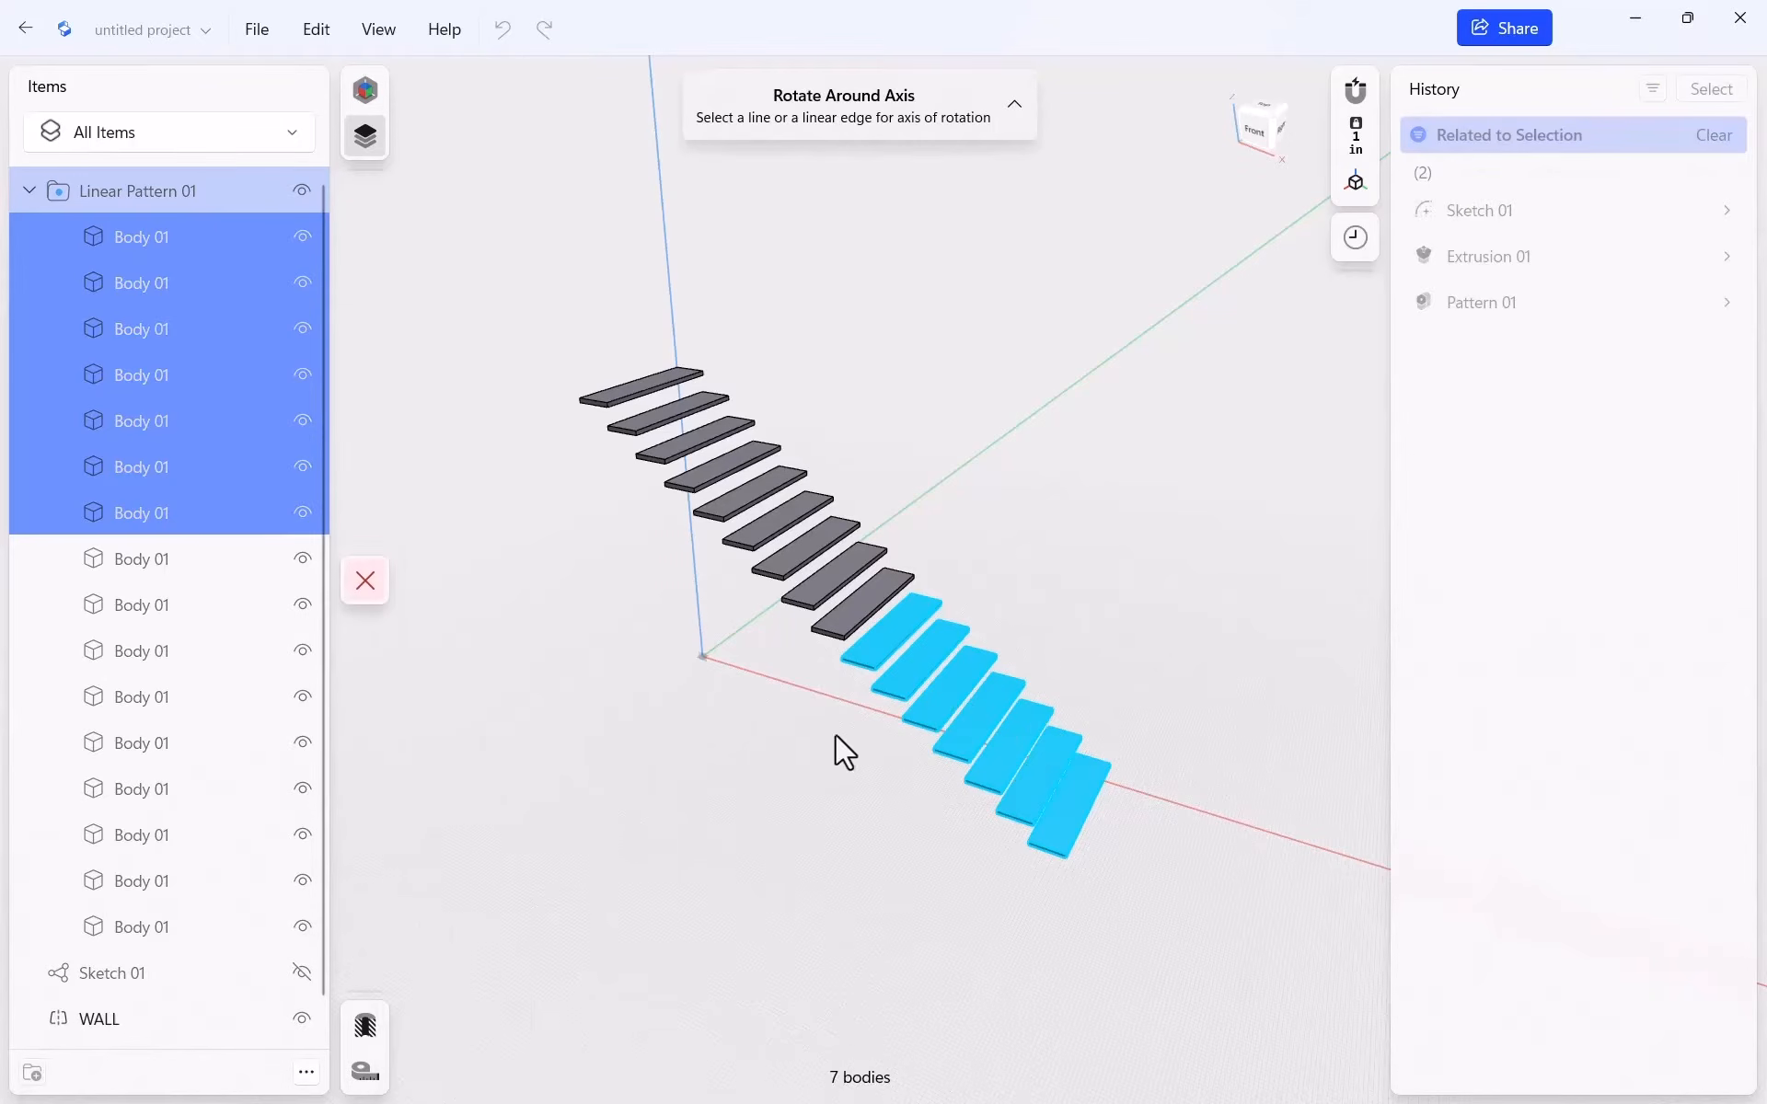
Rotate the seven lowest treads 90° around a tread's vertical edge
scroll(887, 732, up, 5)
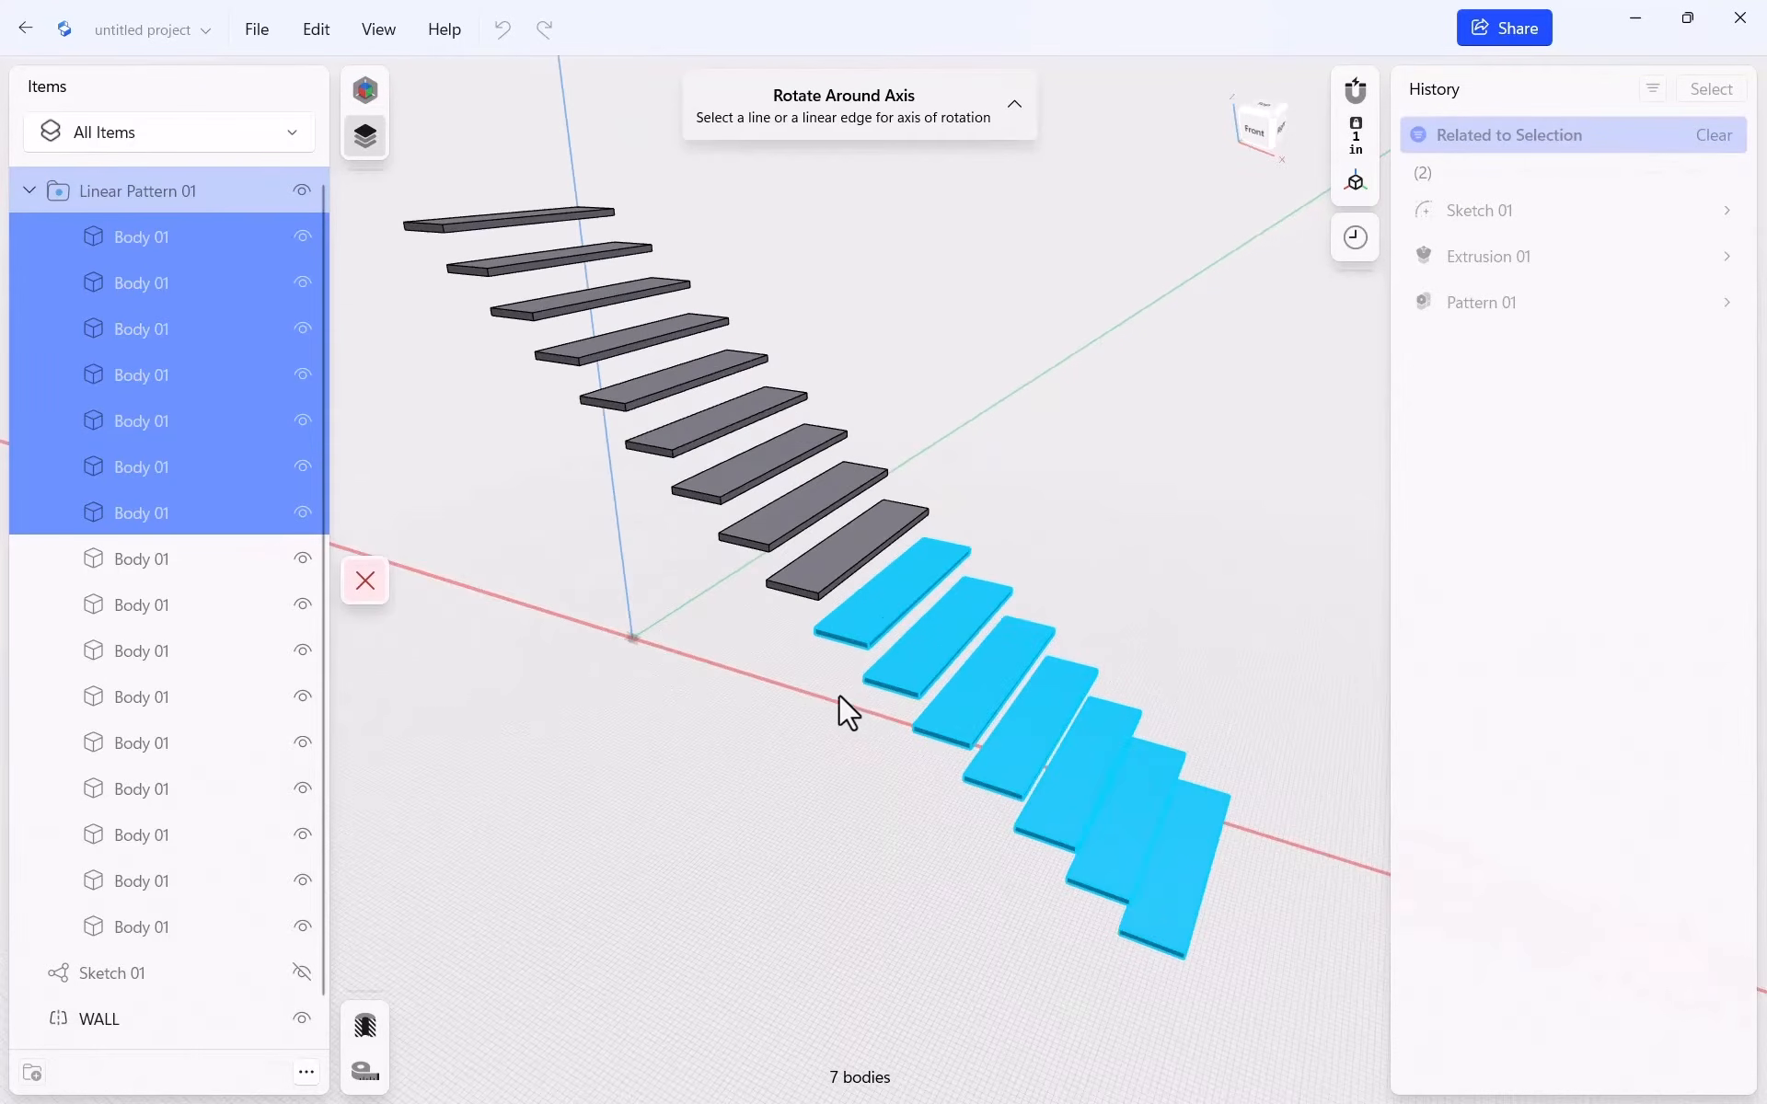
scroll(809, 661, up, 3)
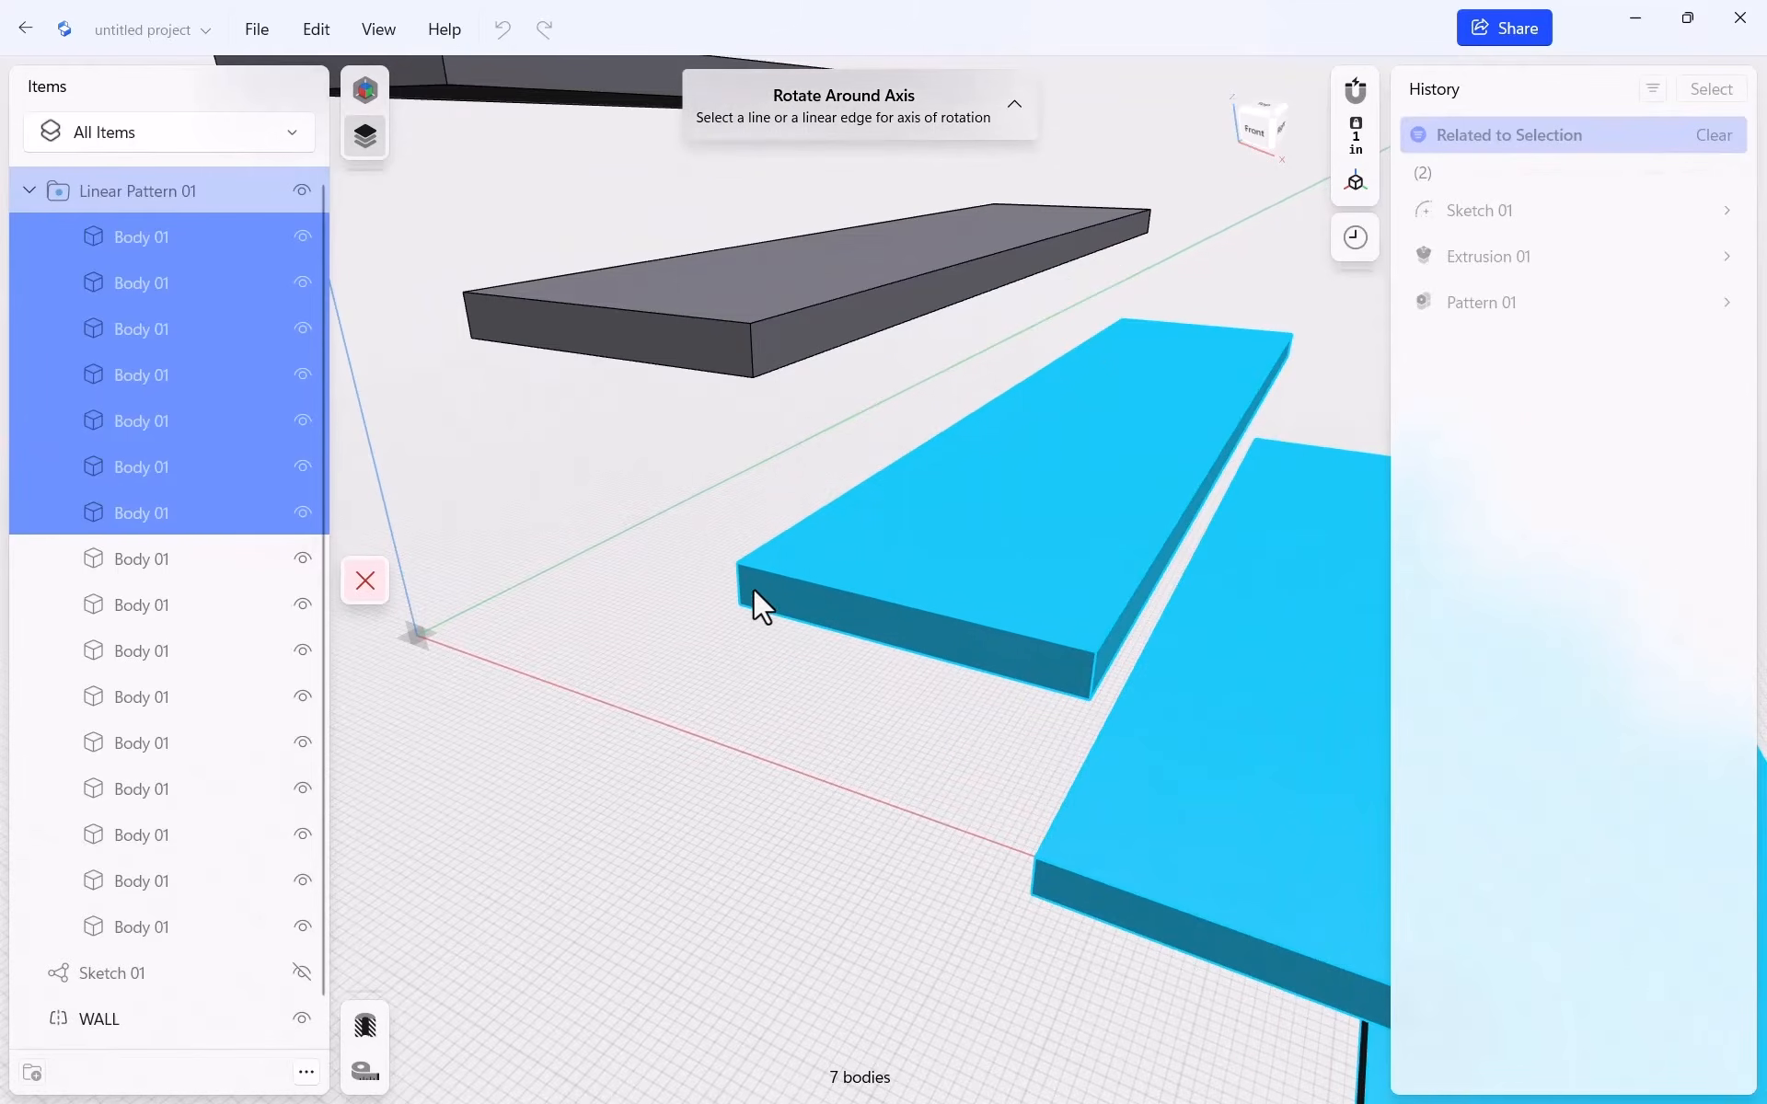
click(740, 585)
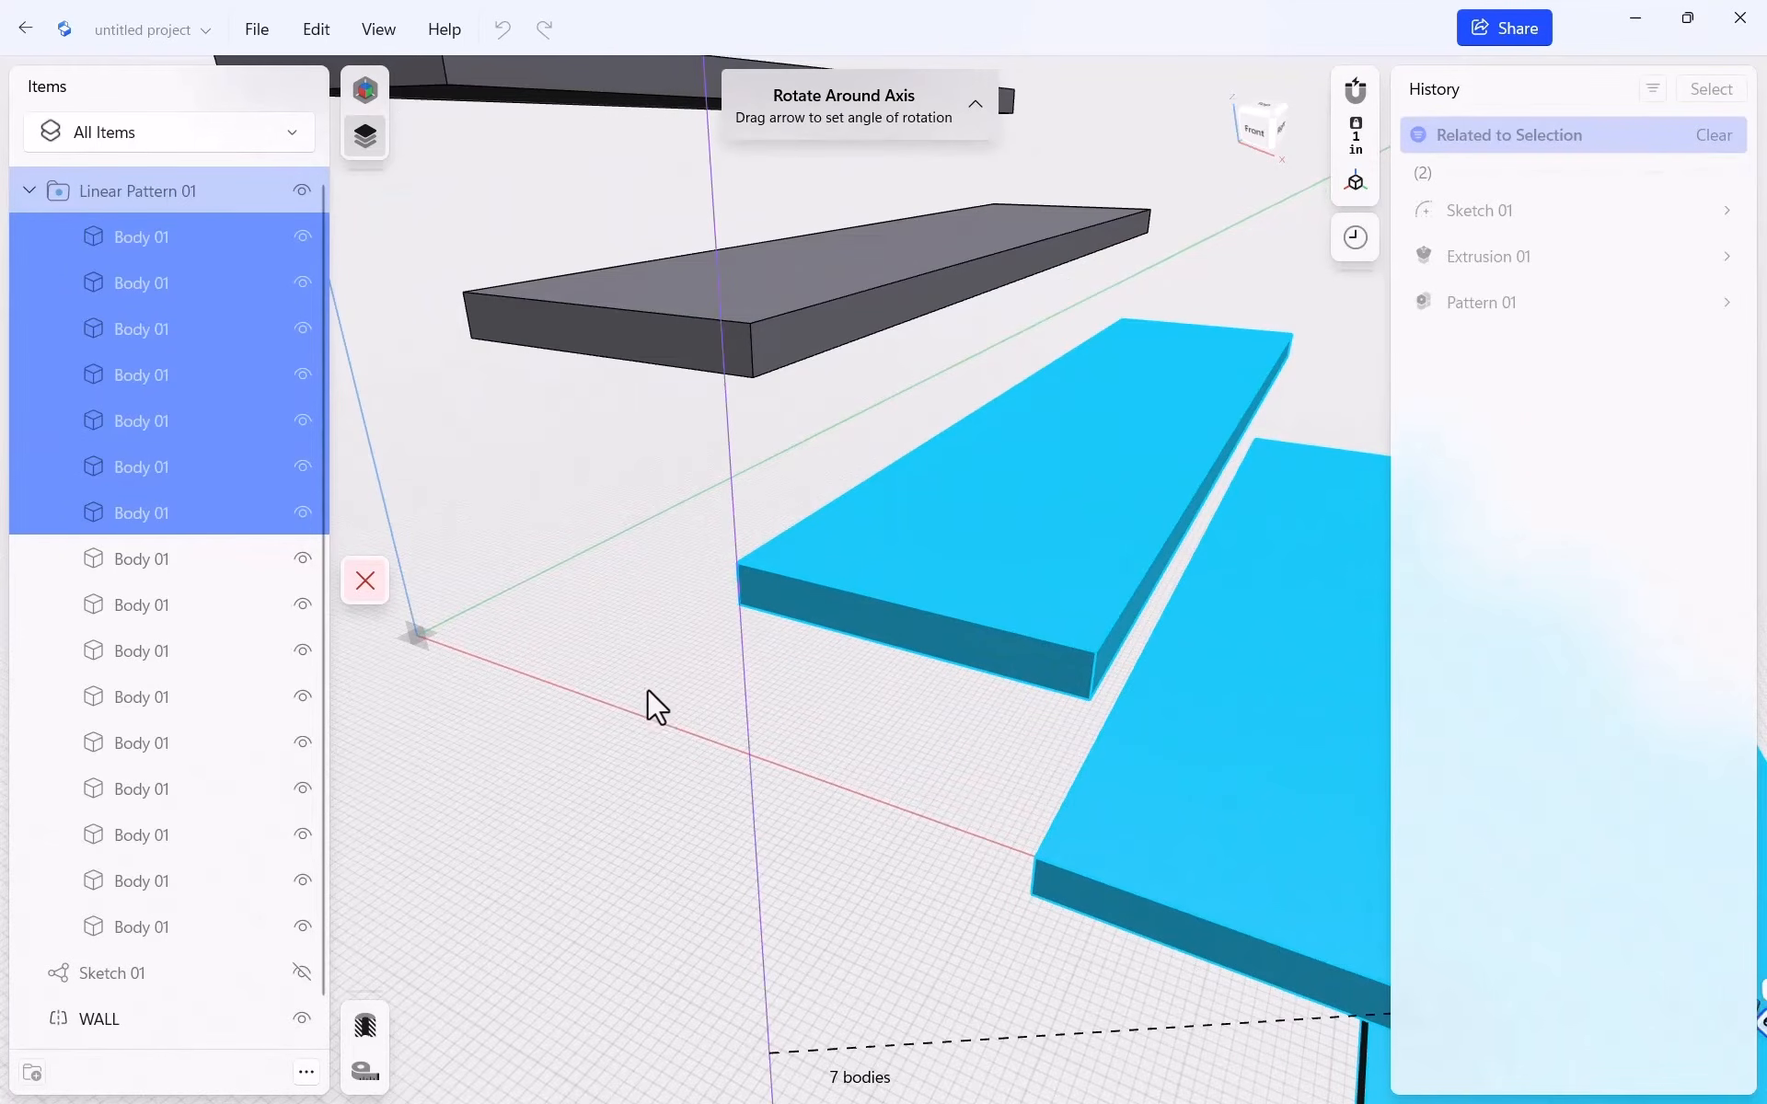
scroll(650, 662, down, 5)
scroll(581, 497, down, 8)
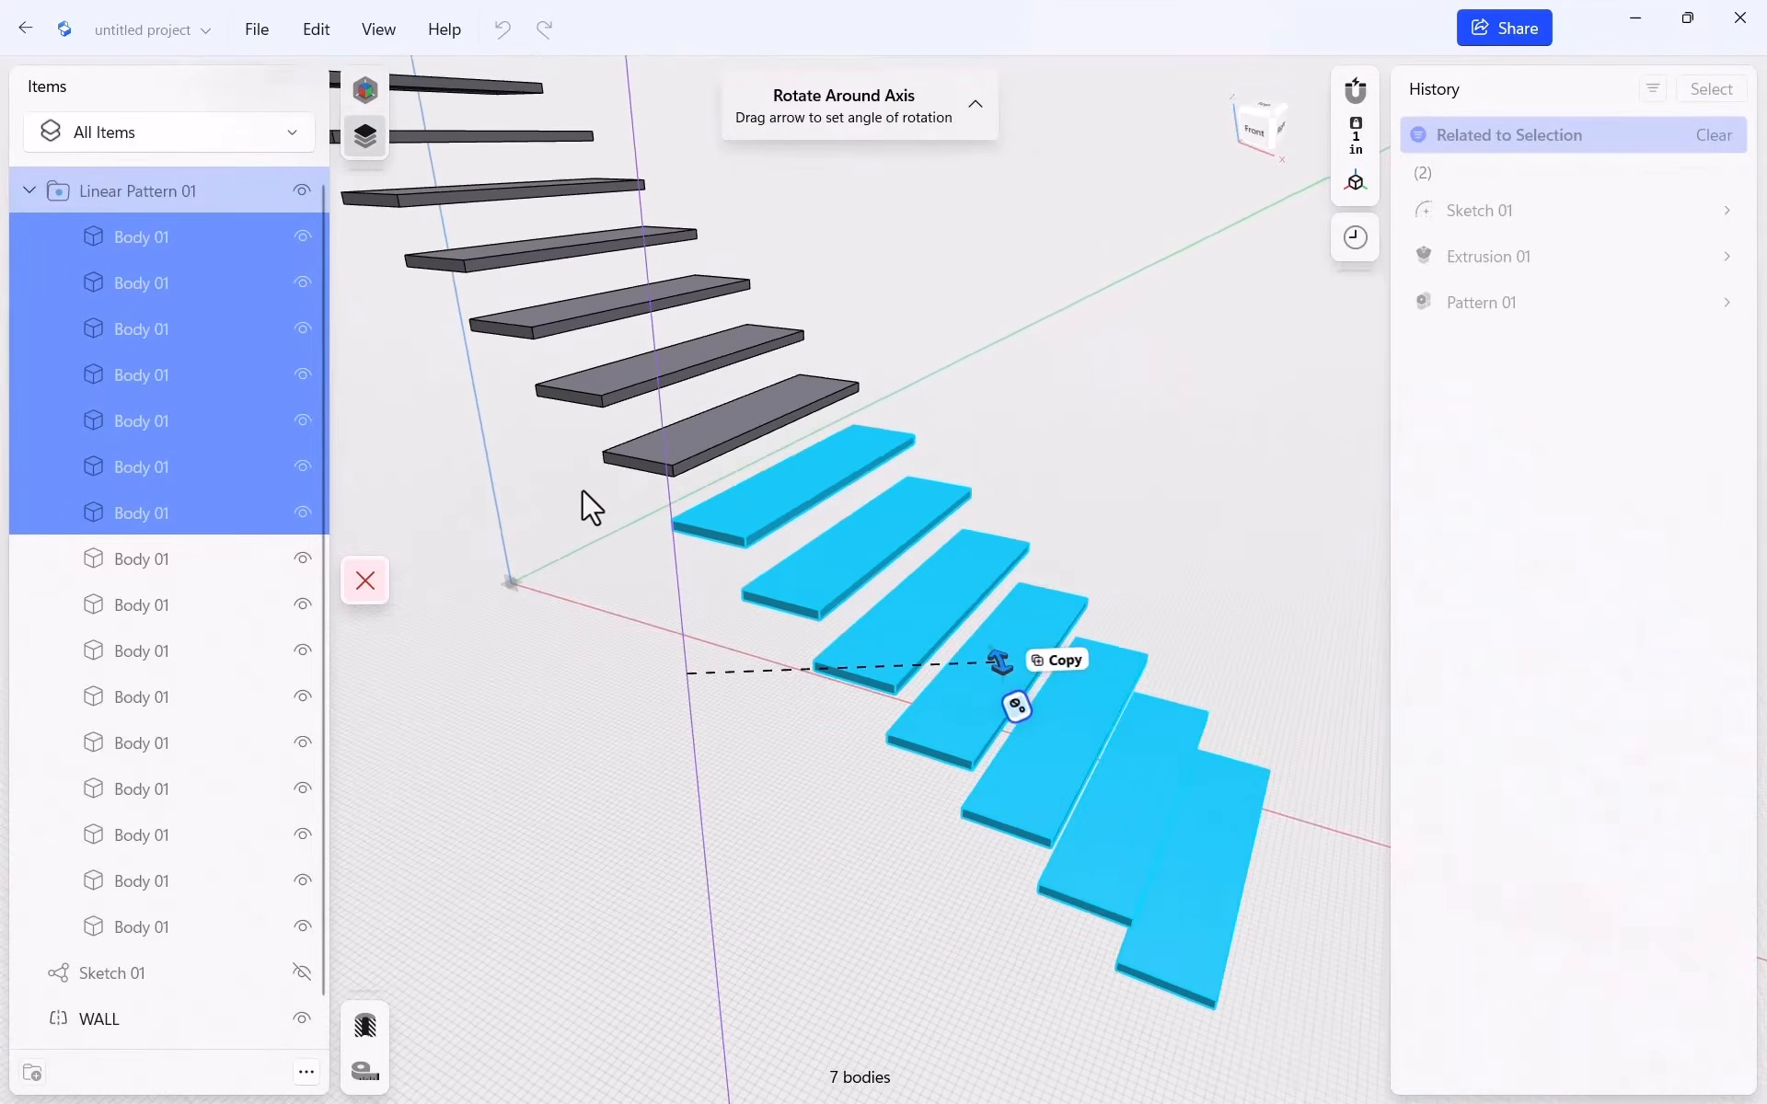
drag(856, 593, 631, 694)
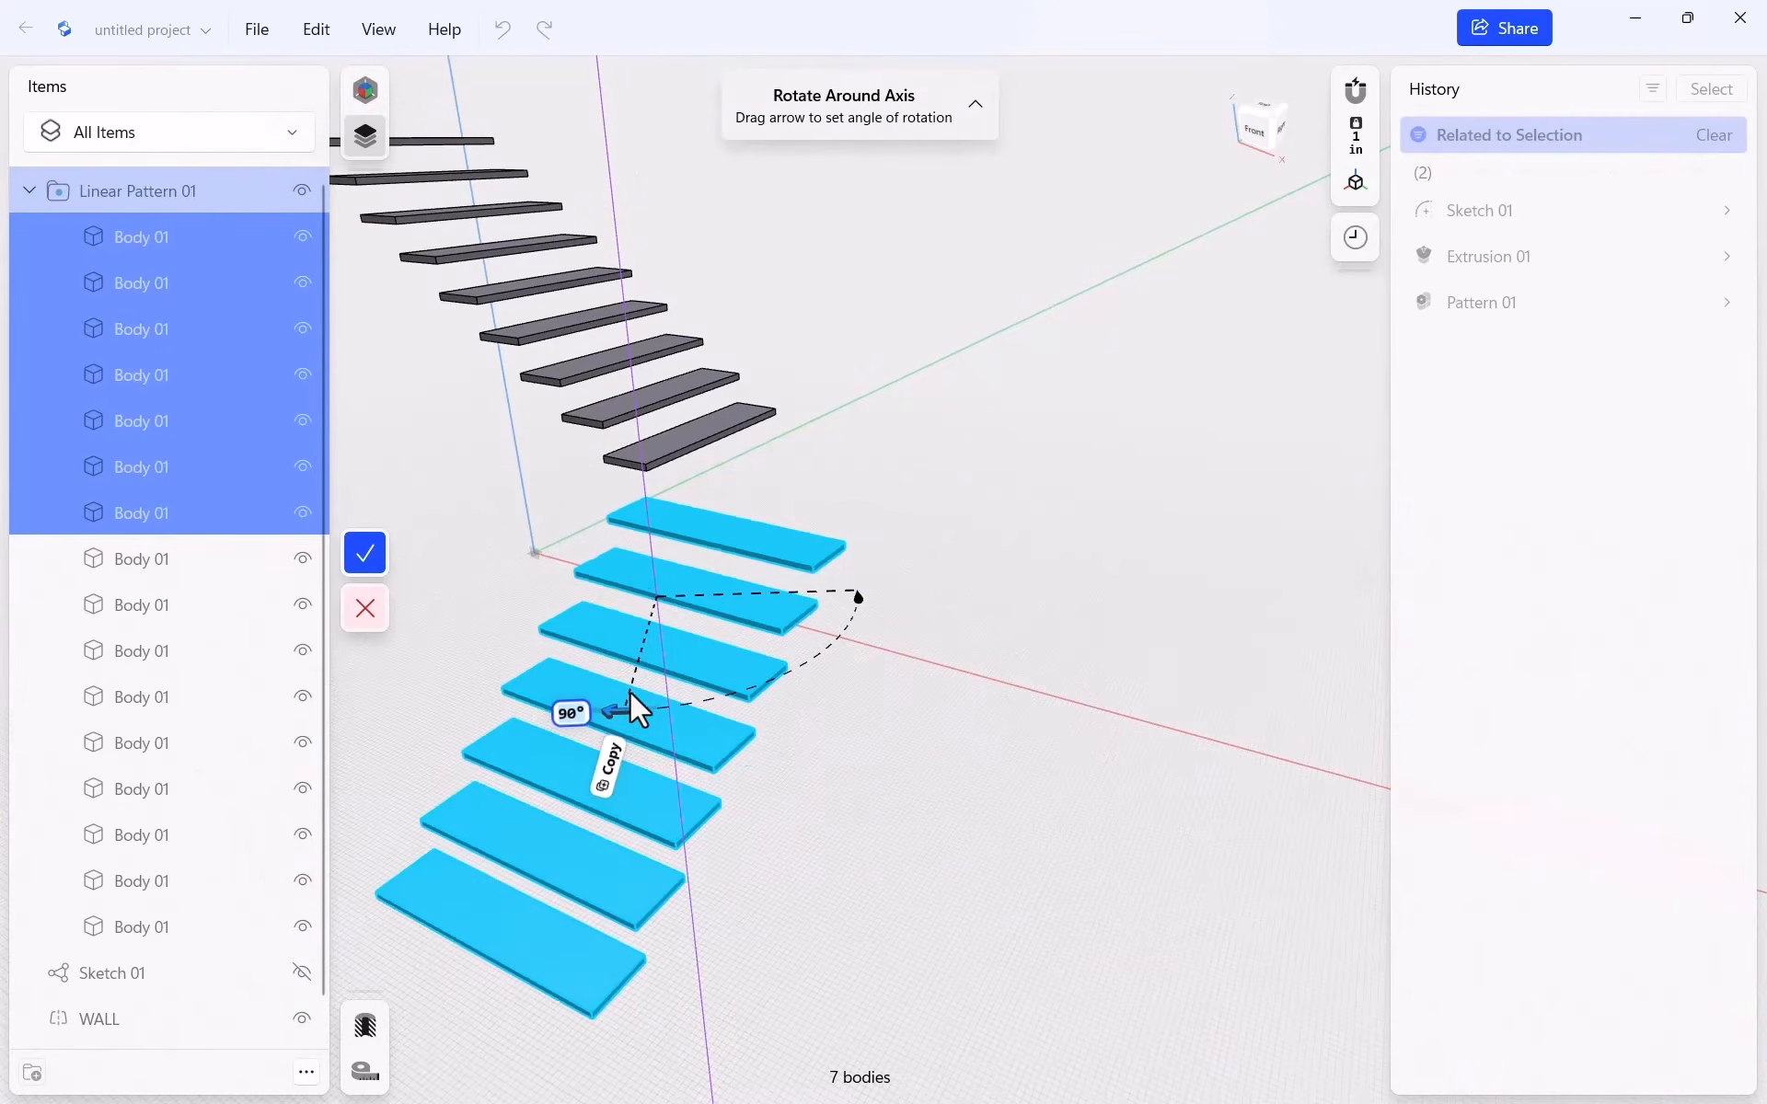
click(366, 550)
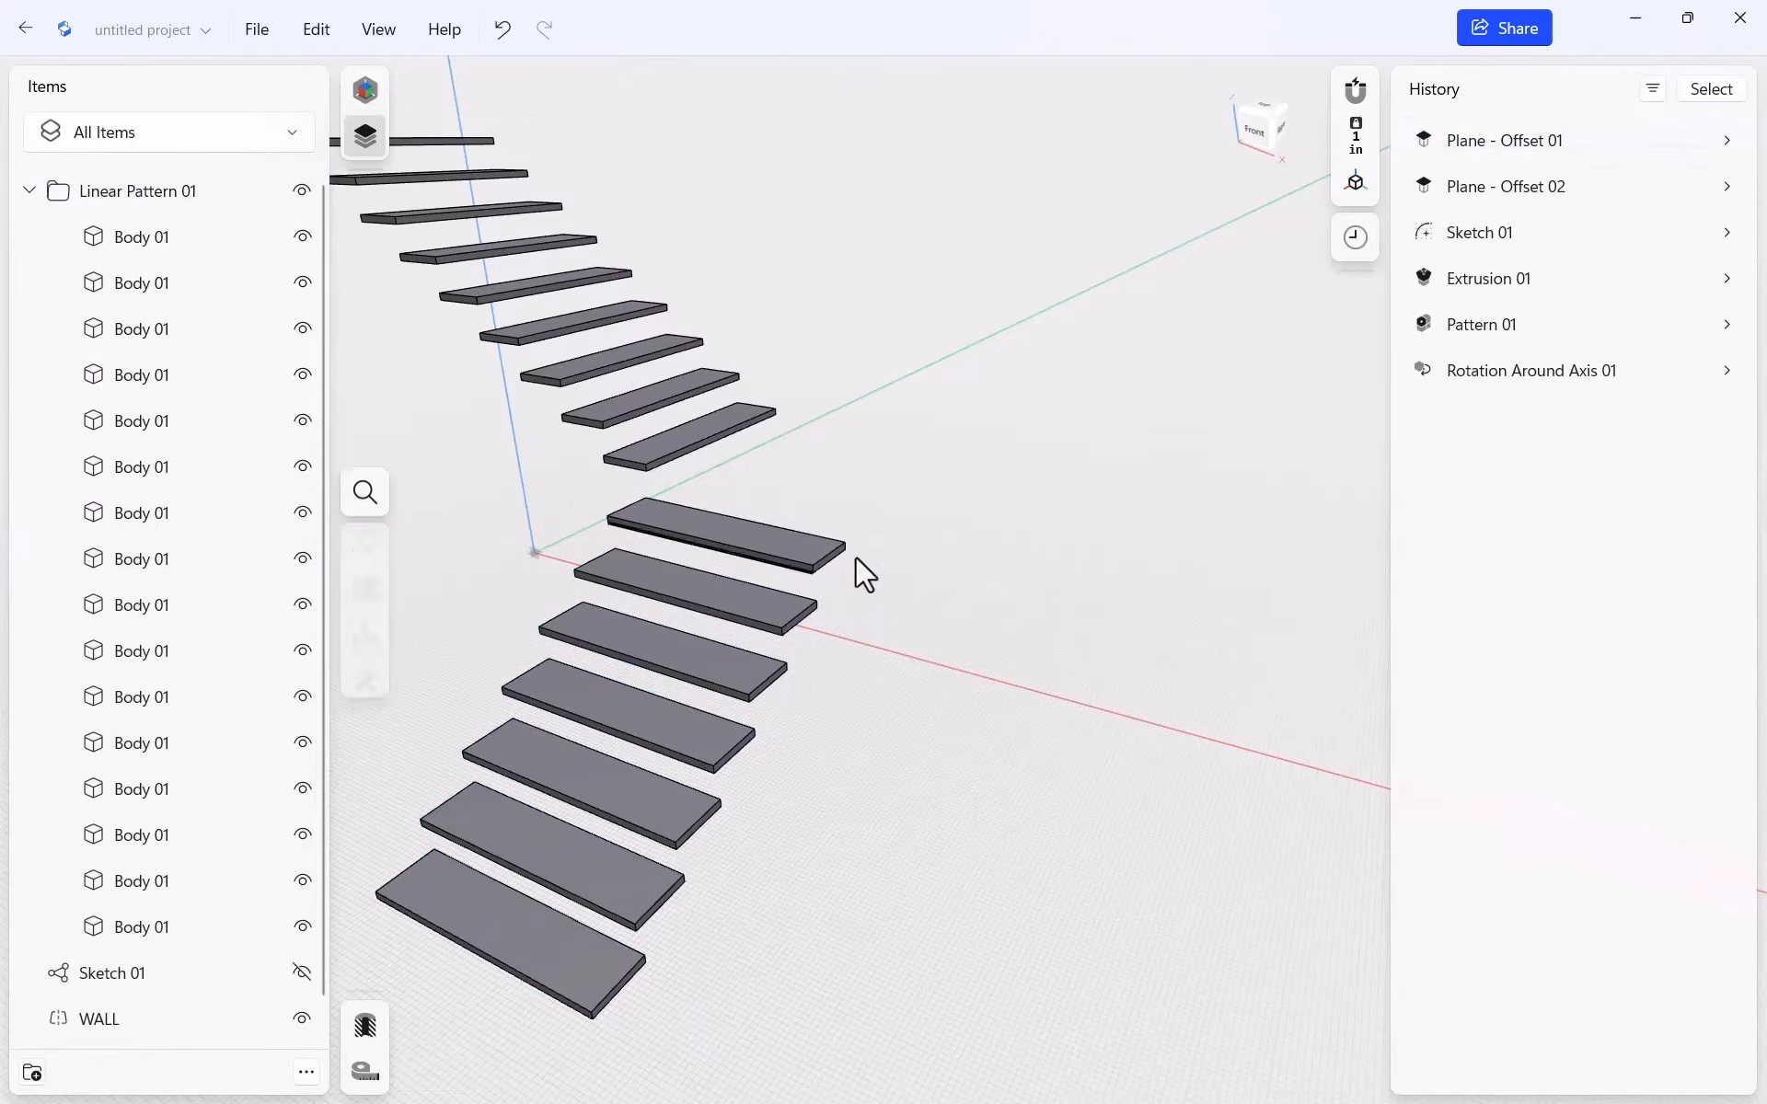
scroll(1070, 552, down, 3)
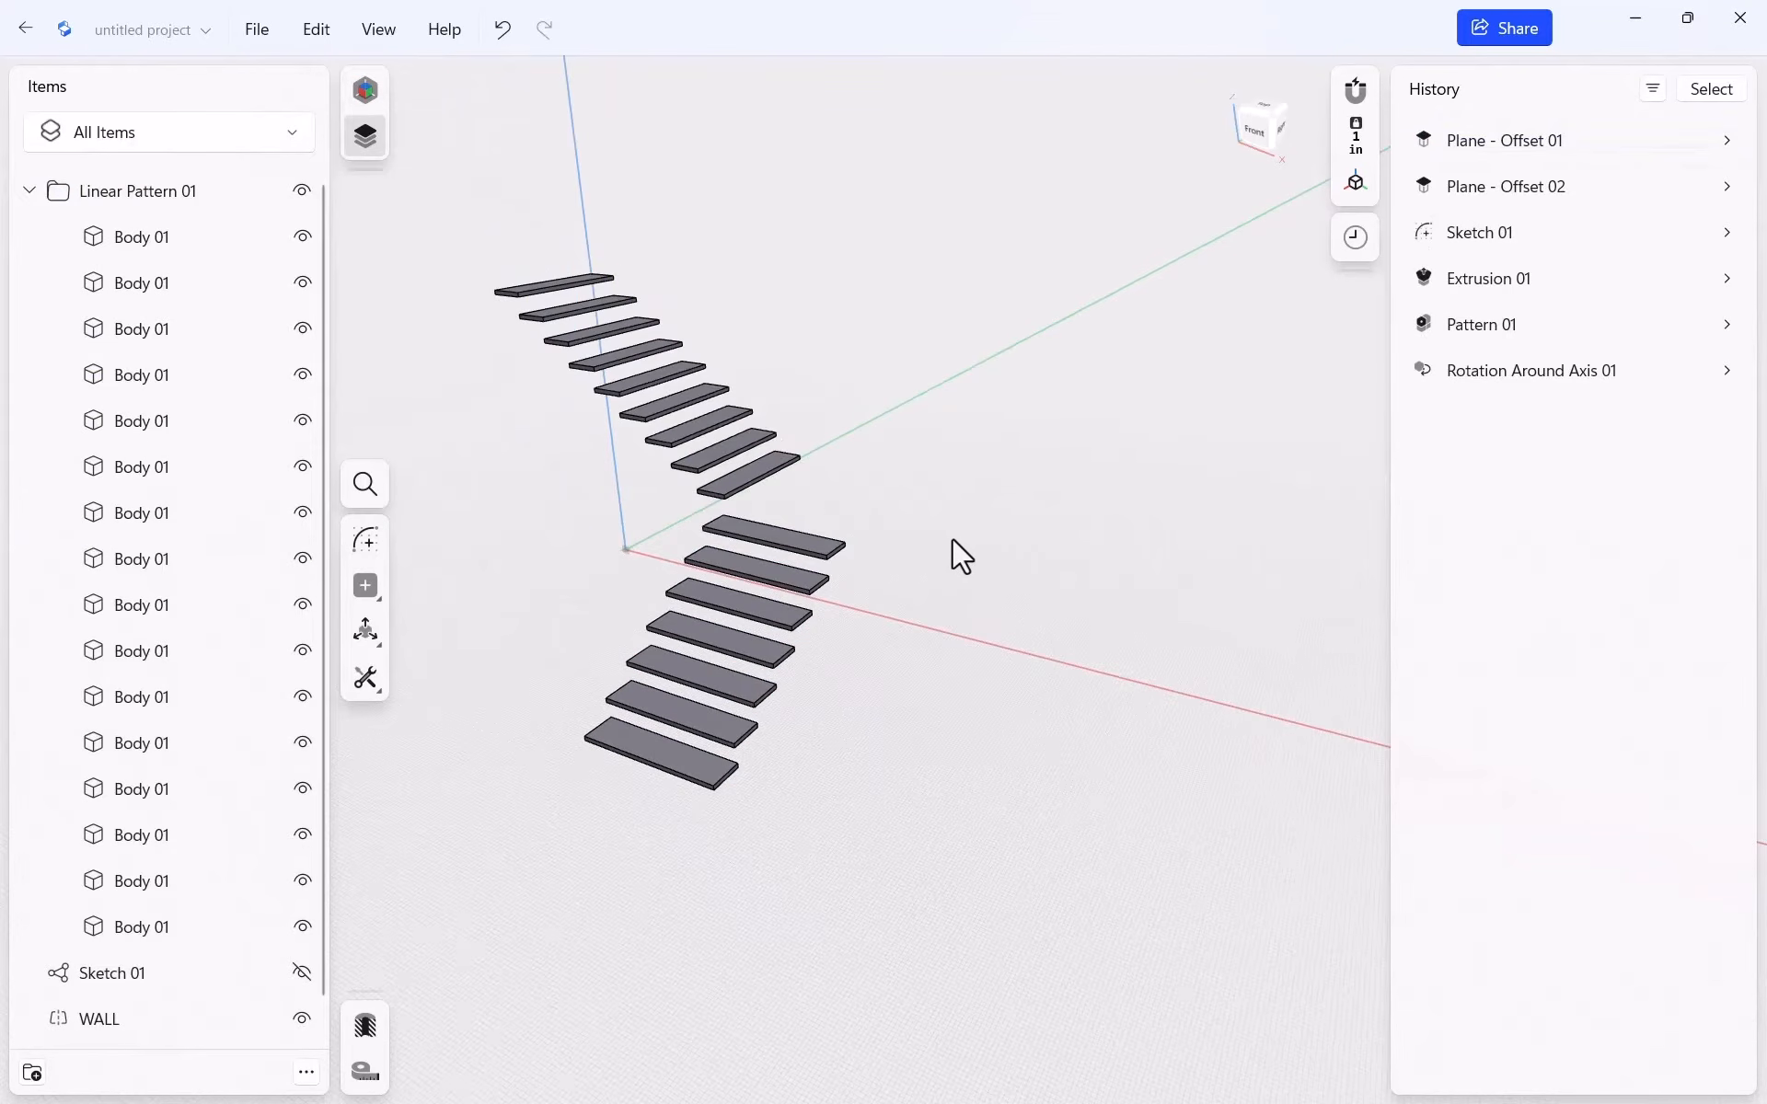
mouse_move(1033, 523)
middle_down()
mouse_move(1008, 517)
mouse_move(1035, 543)
middle_up()
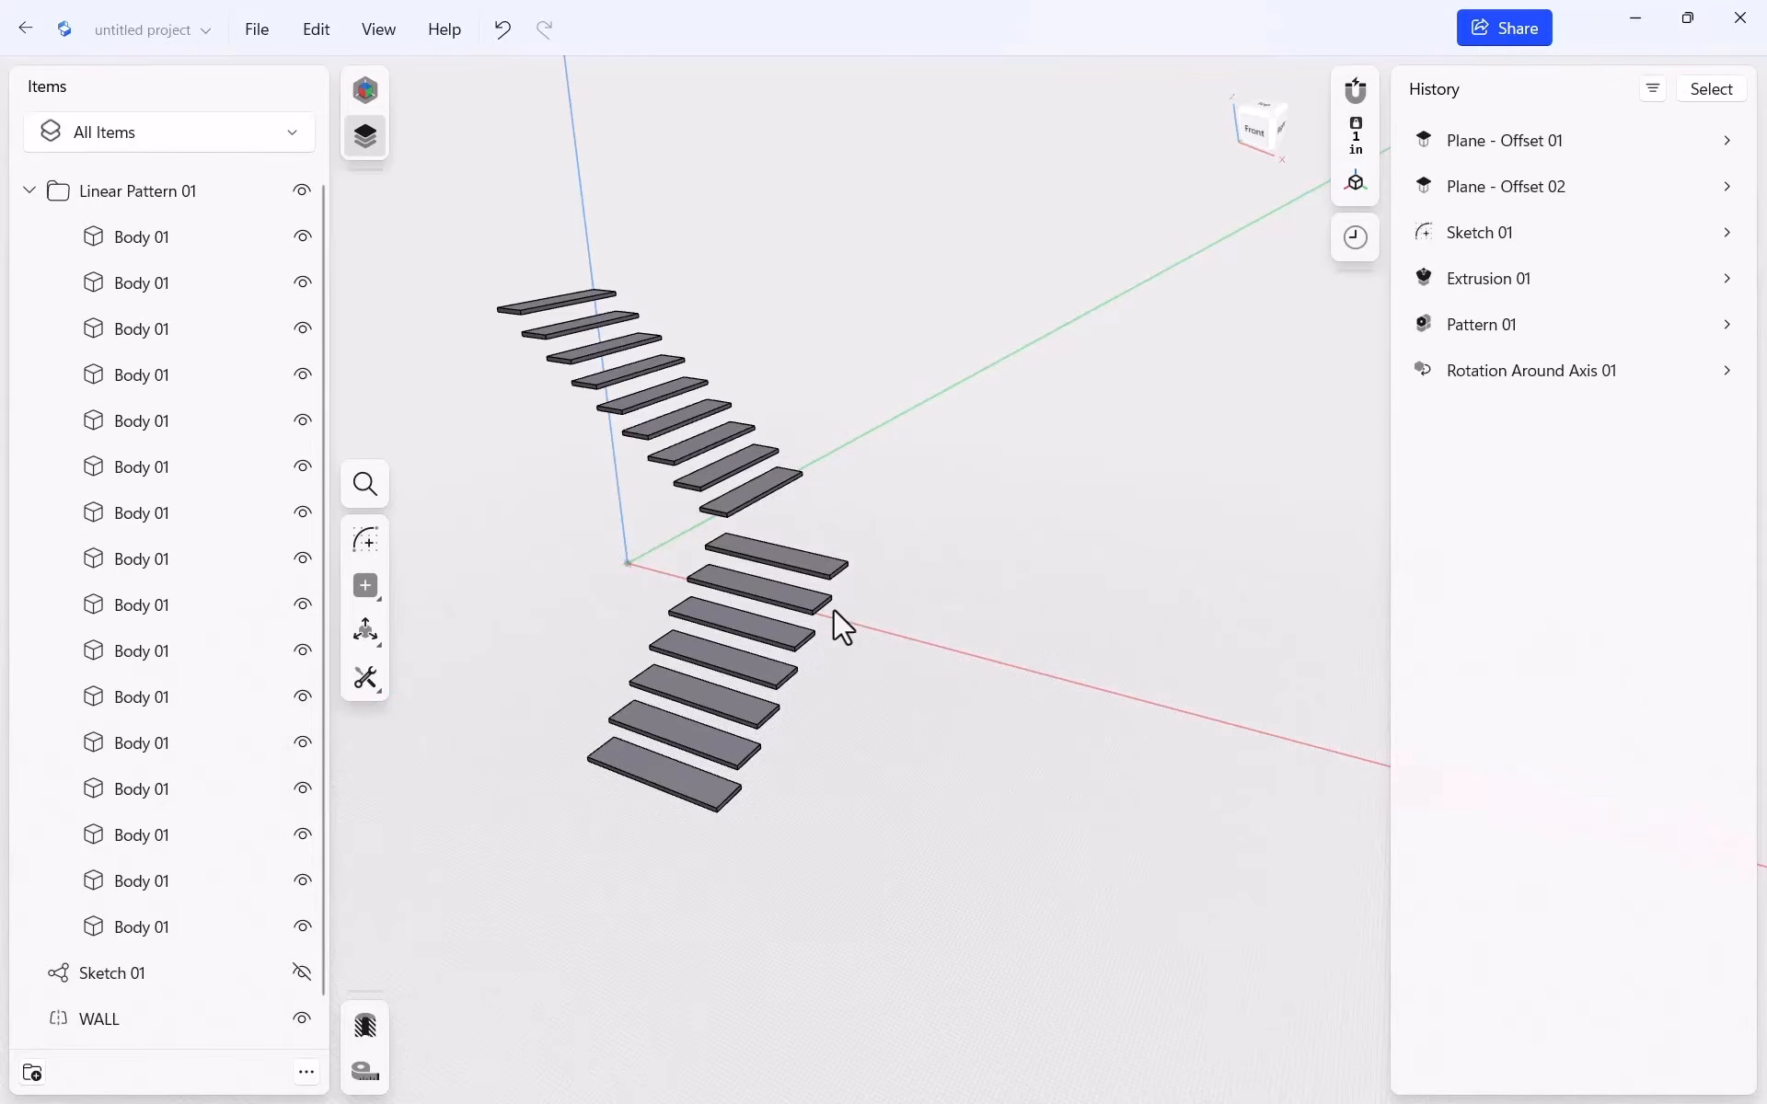
scroll(810, 612, up, 5)
Start a new sketch on the top face of the first turned tread
click(809, 528)
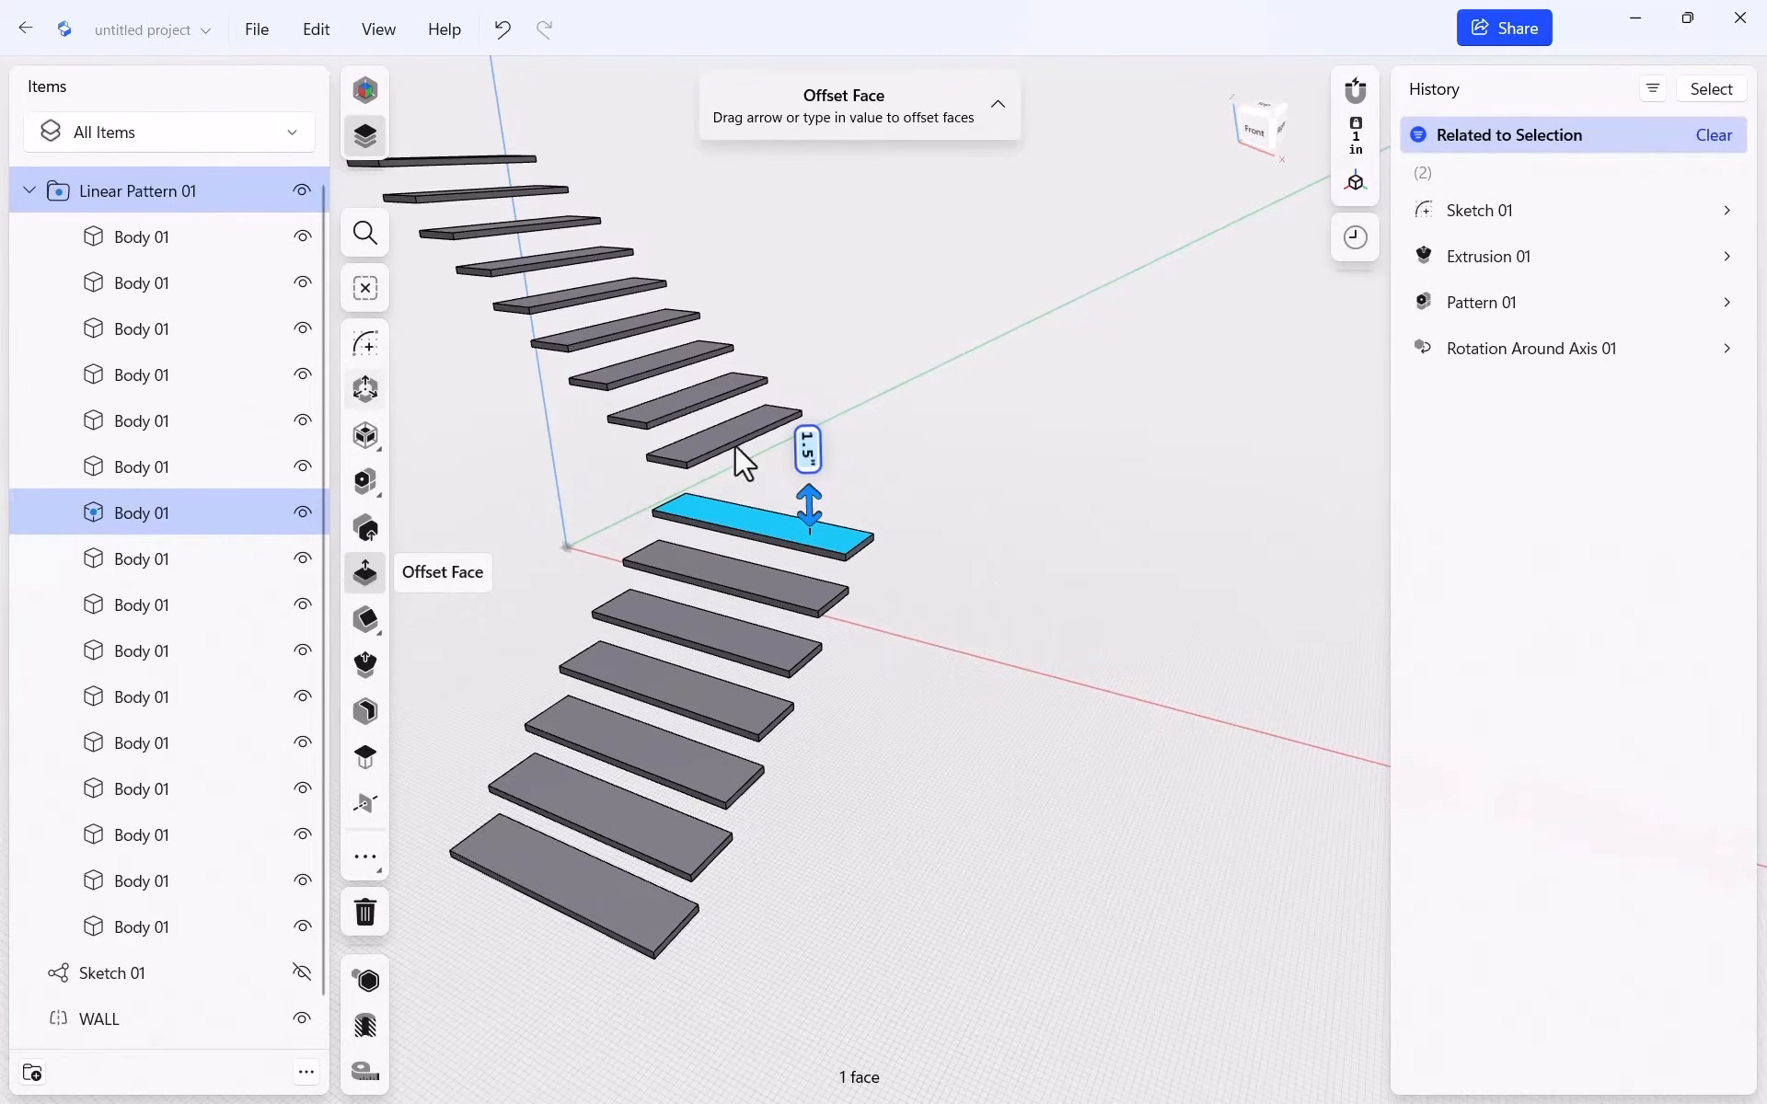
click(365, 343)
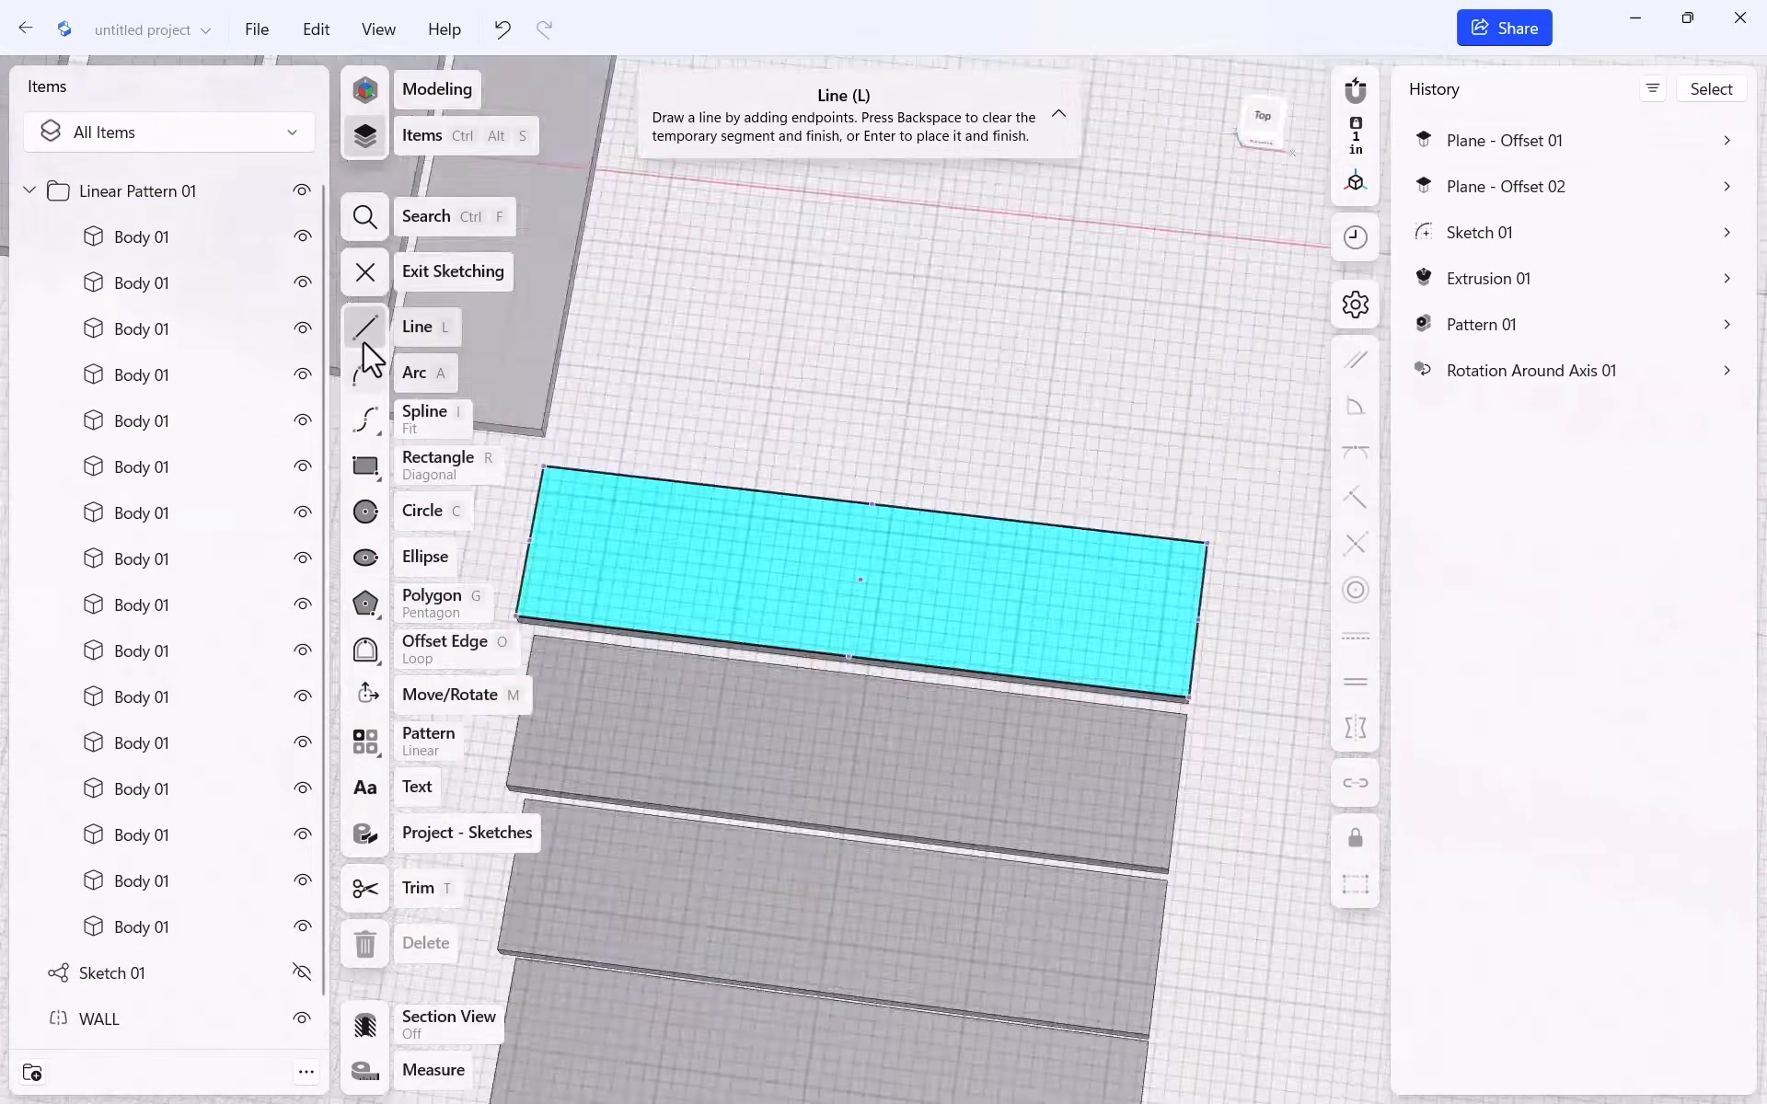
scroll(1057, 497, down, 3)
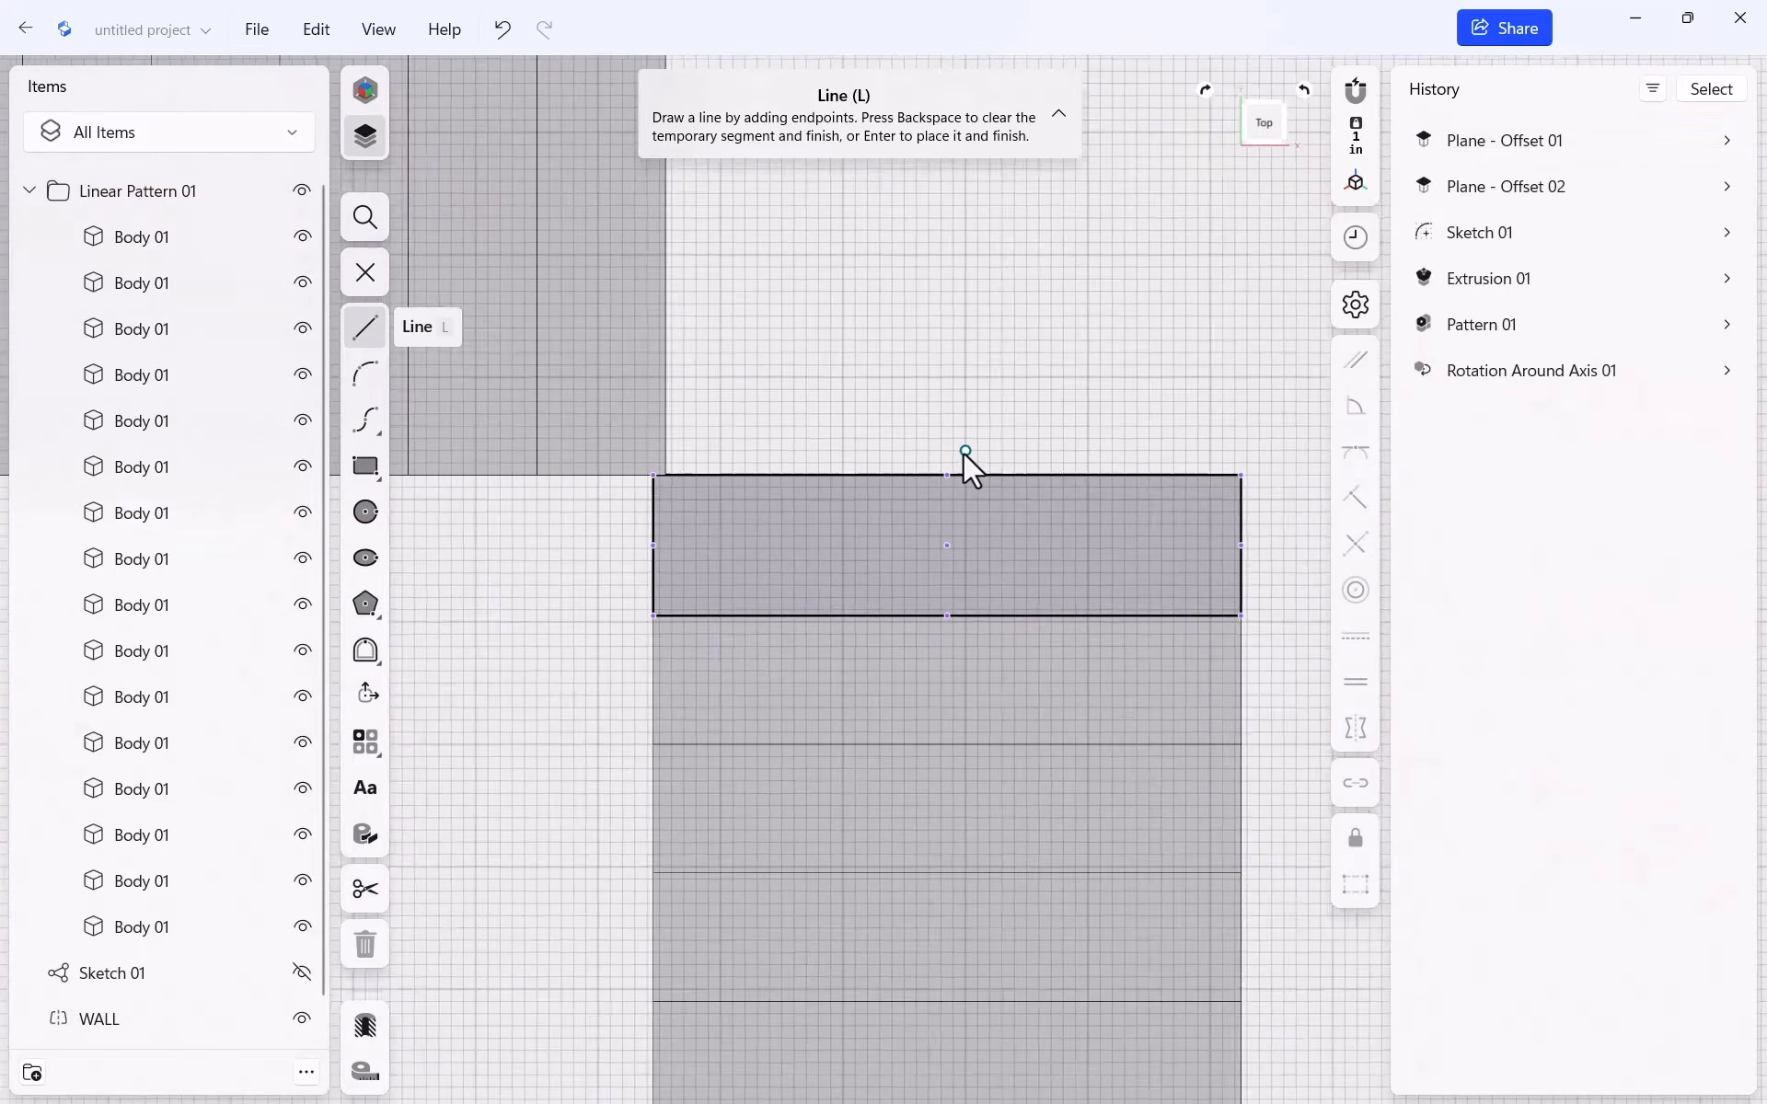
scroll(678, 440, down, 2)
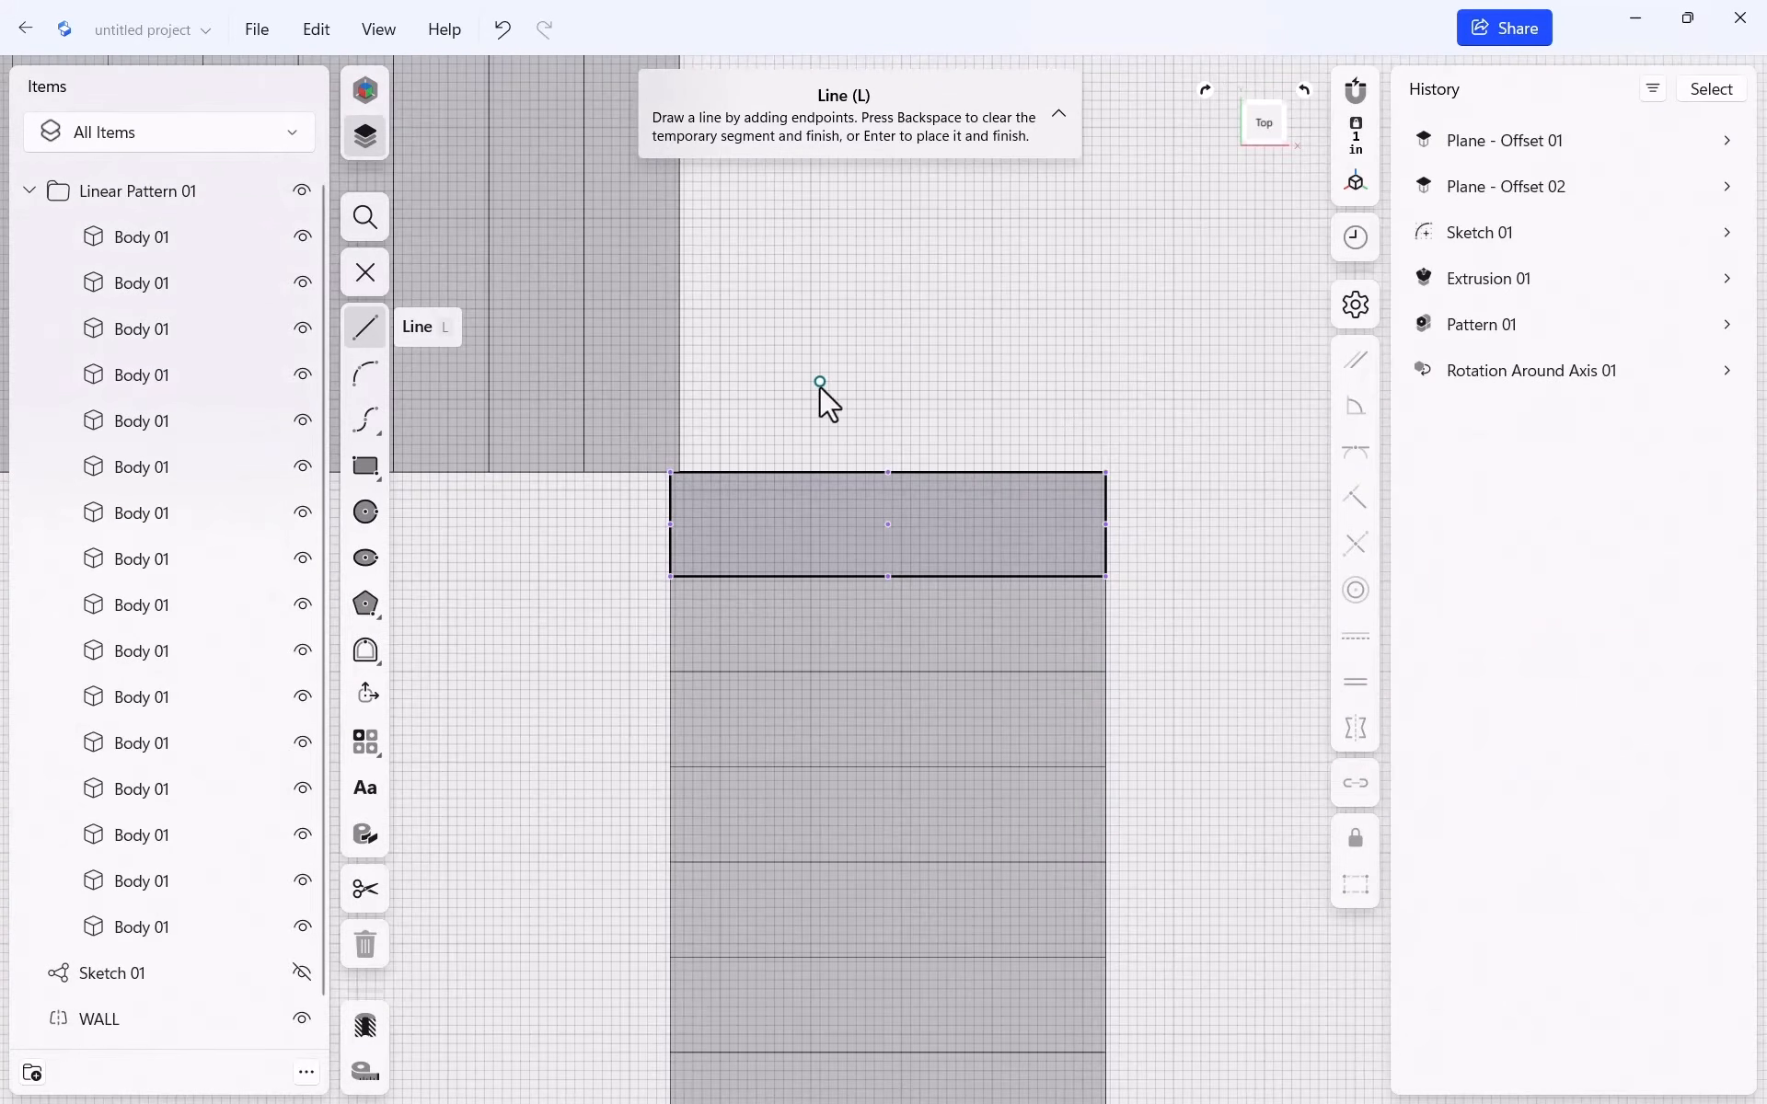
Draw the 48-inch square landing rectangle from the tread corner beside the upper flight
key(r)
scroll(1109, 488, up, 1)
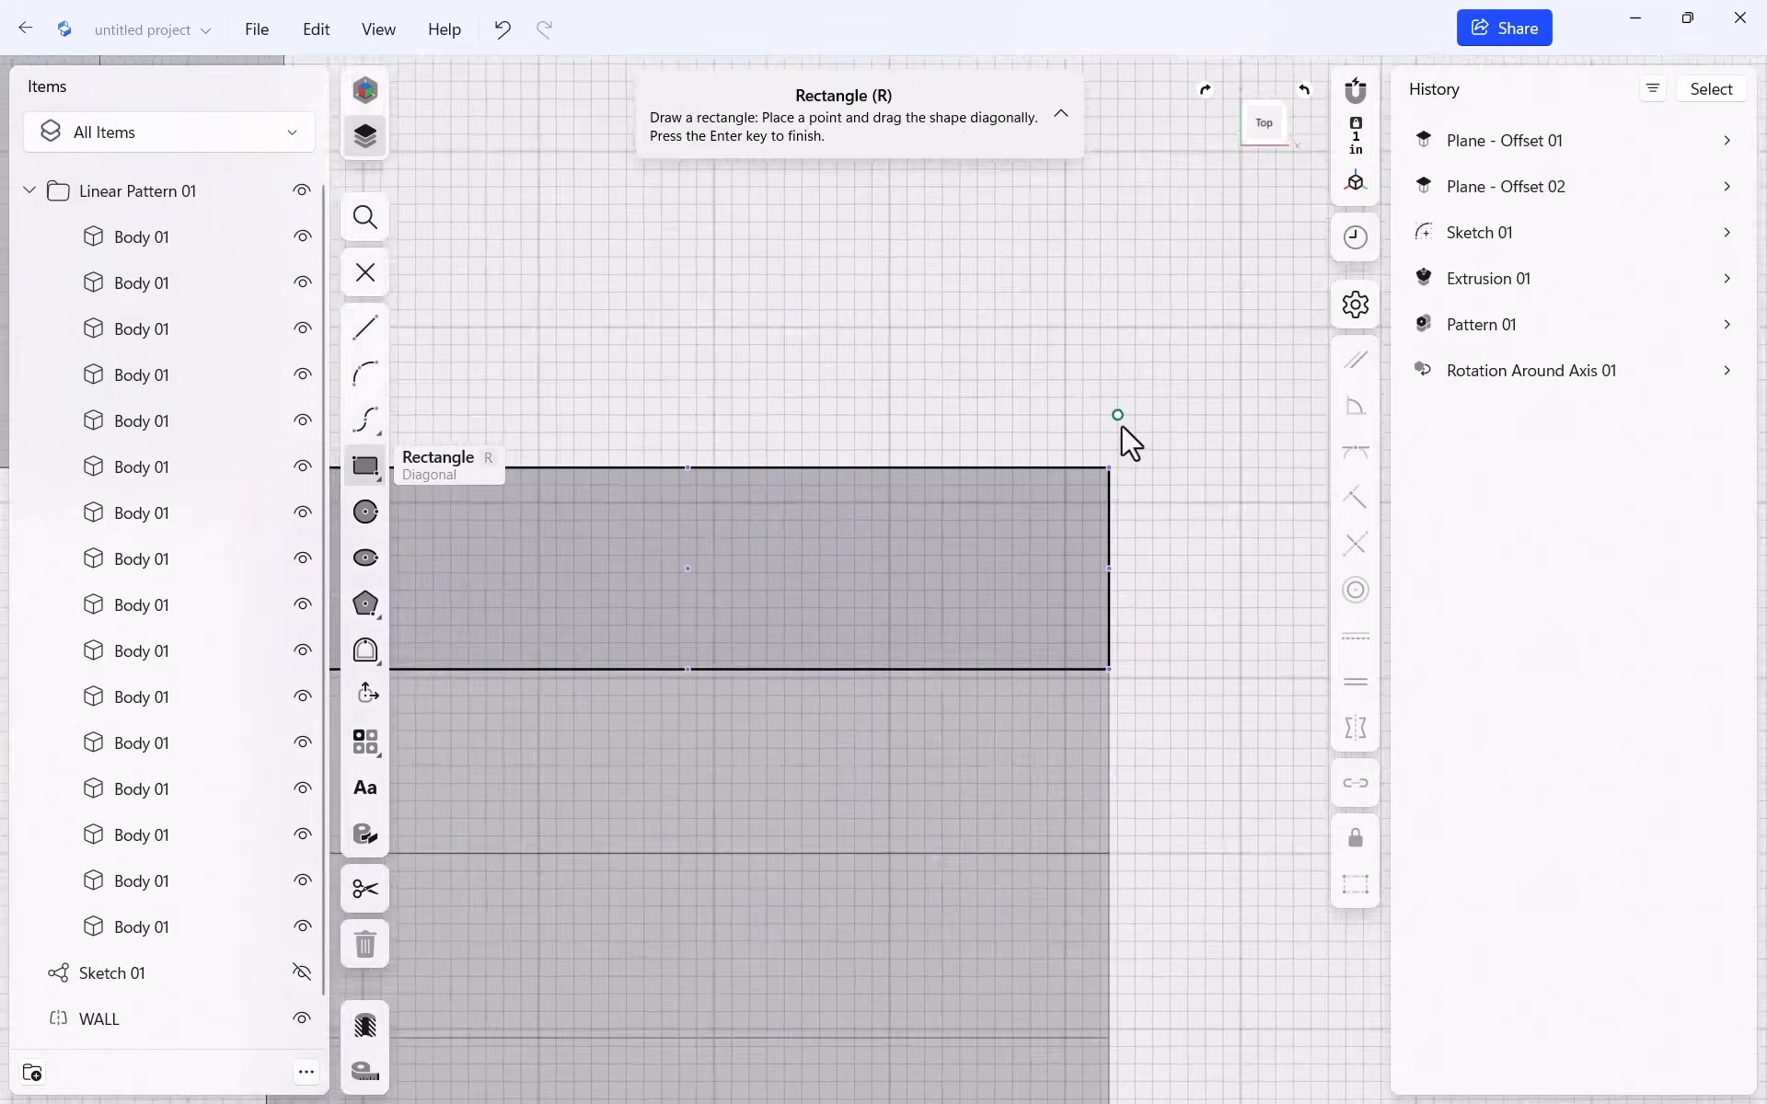
click(1109, 468)
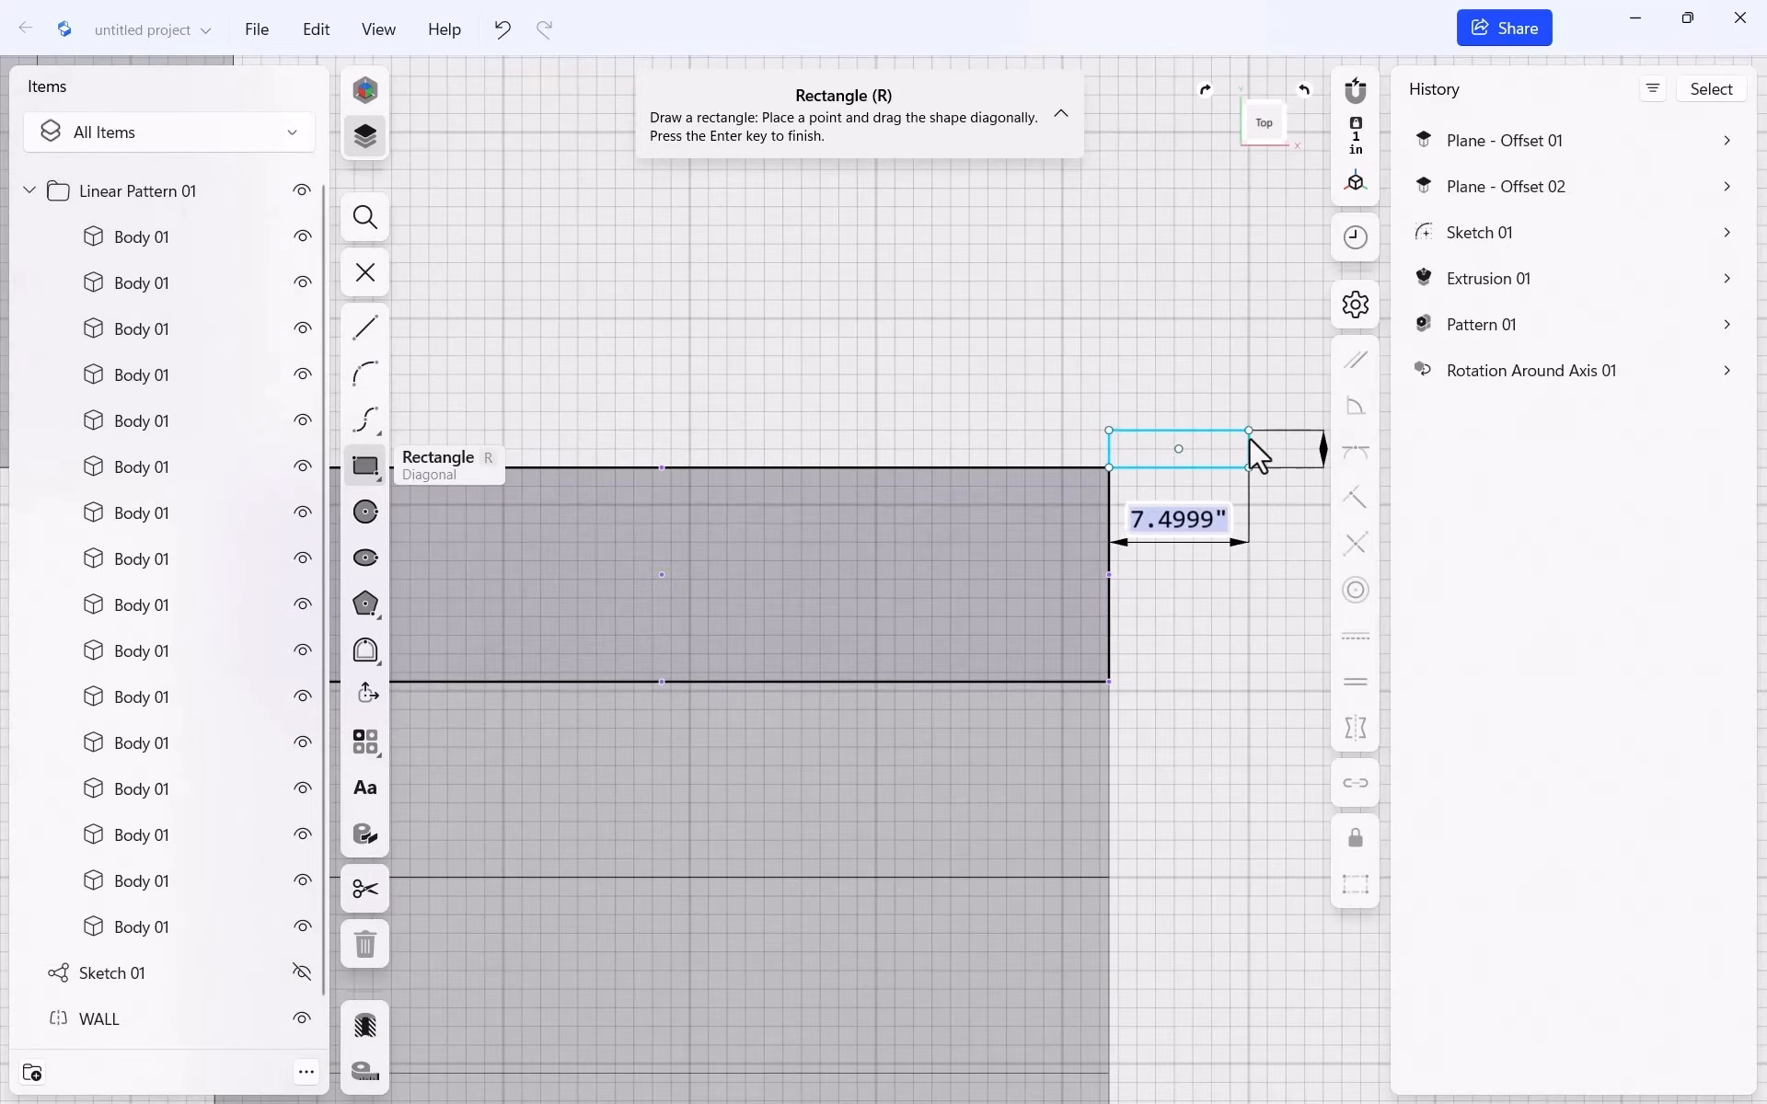
scroll(1247, 456, down, 5)
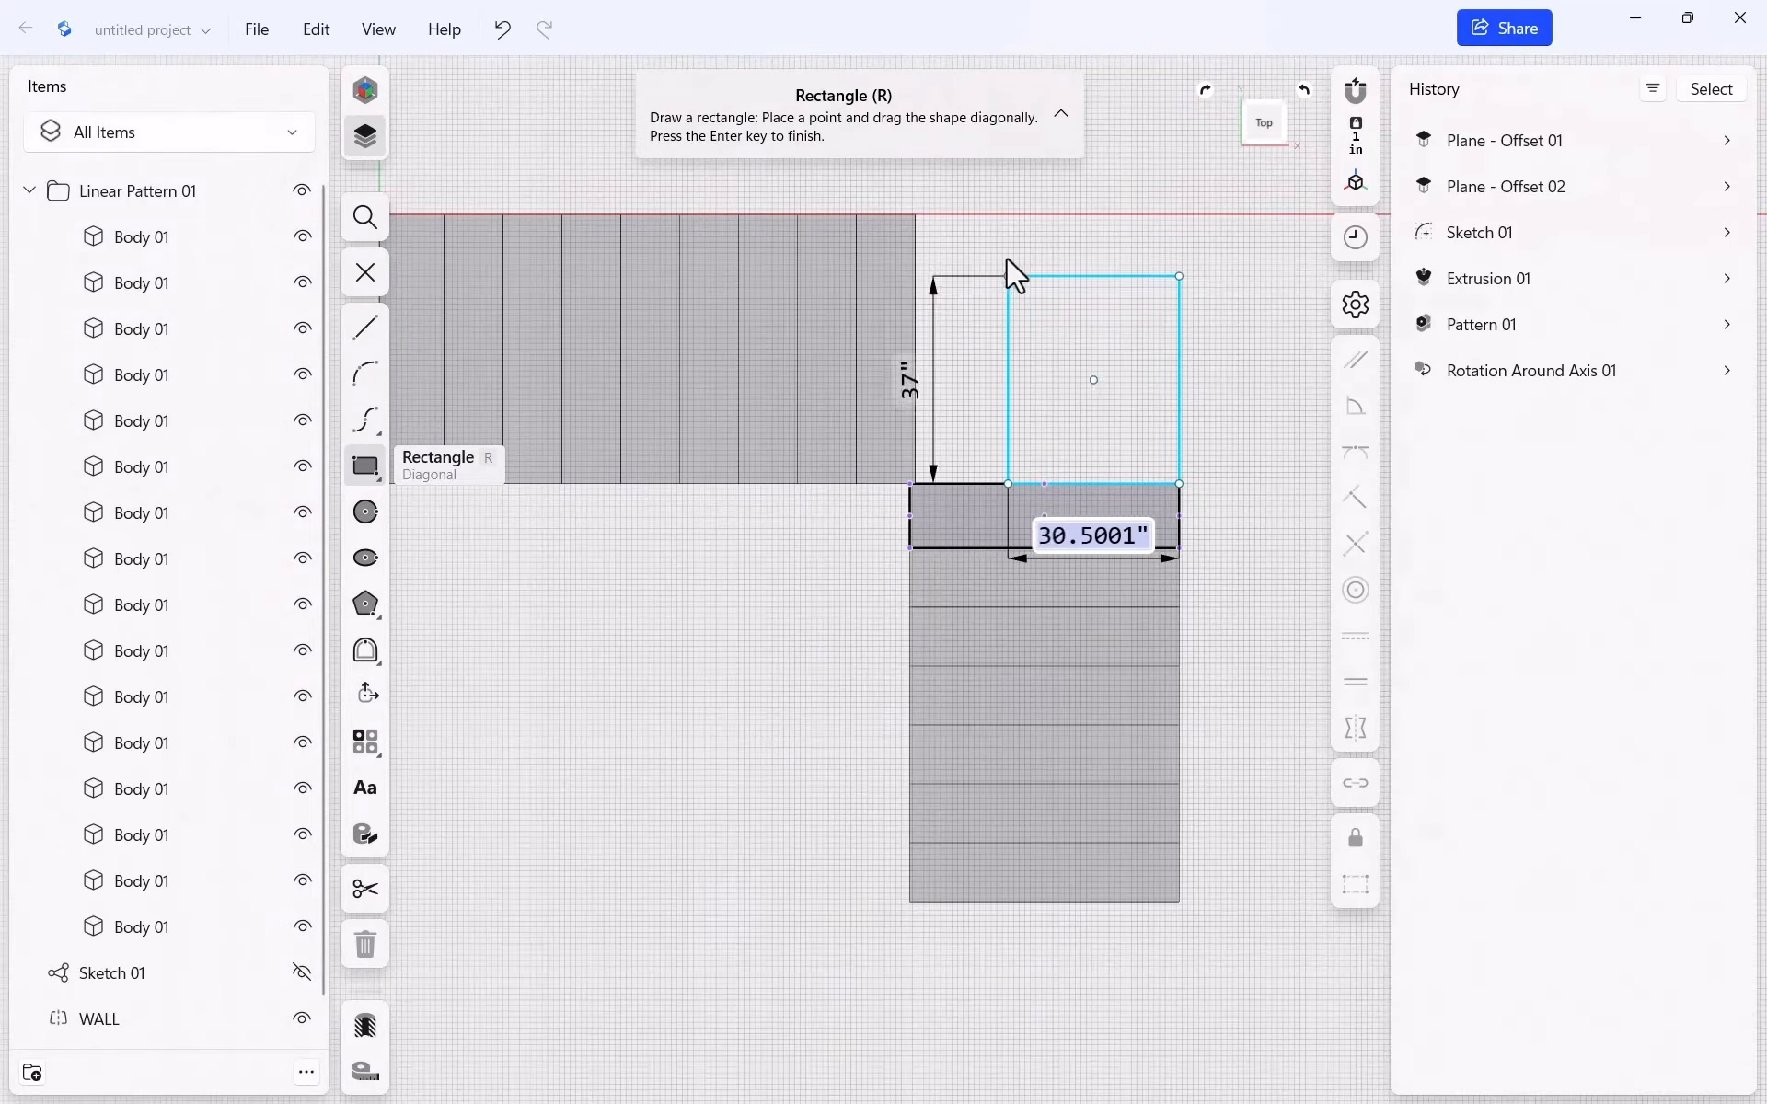
scroll(957, 202, up, 5)
scroll(914, 214, up, 1)
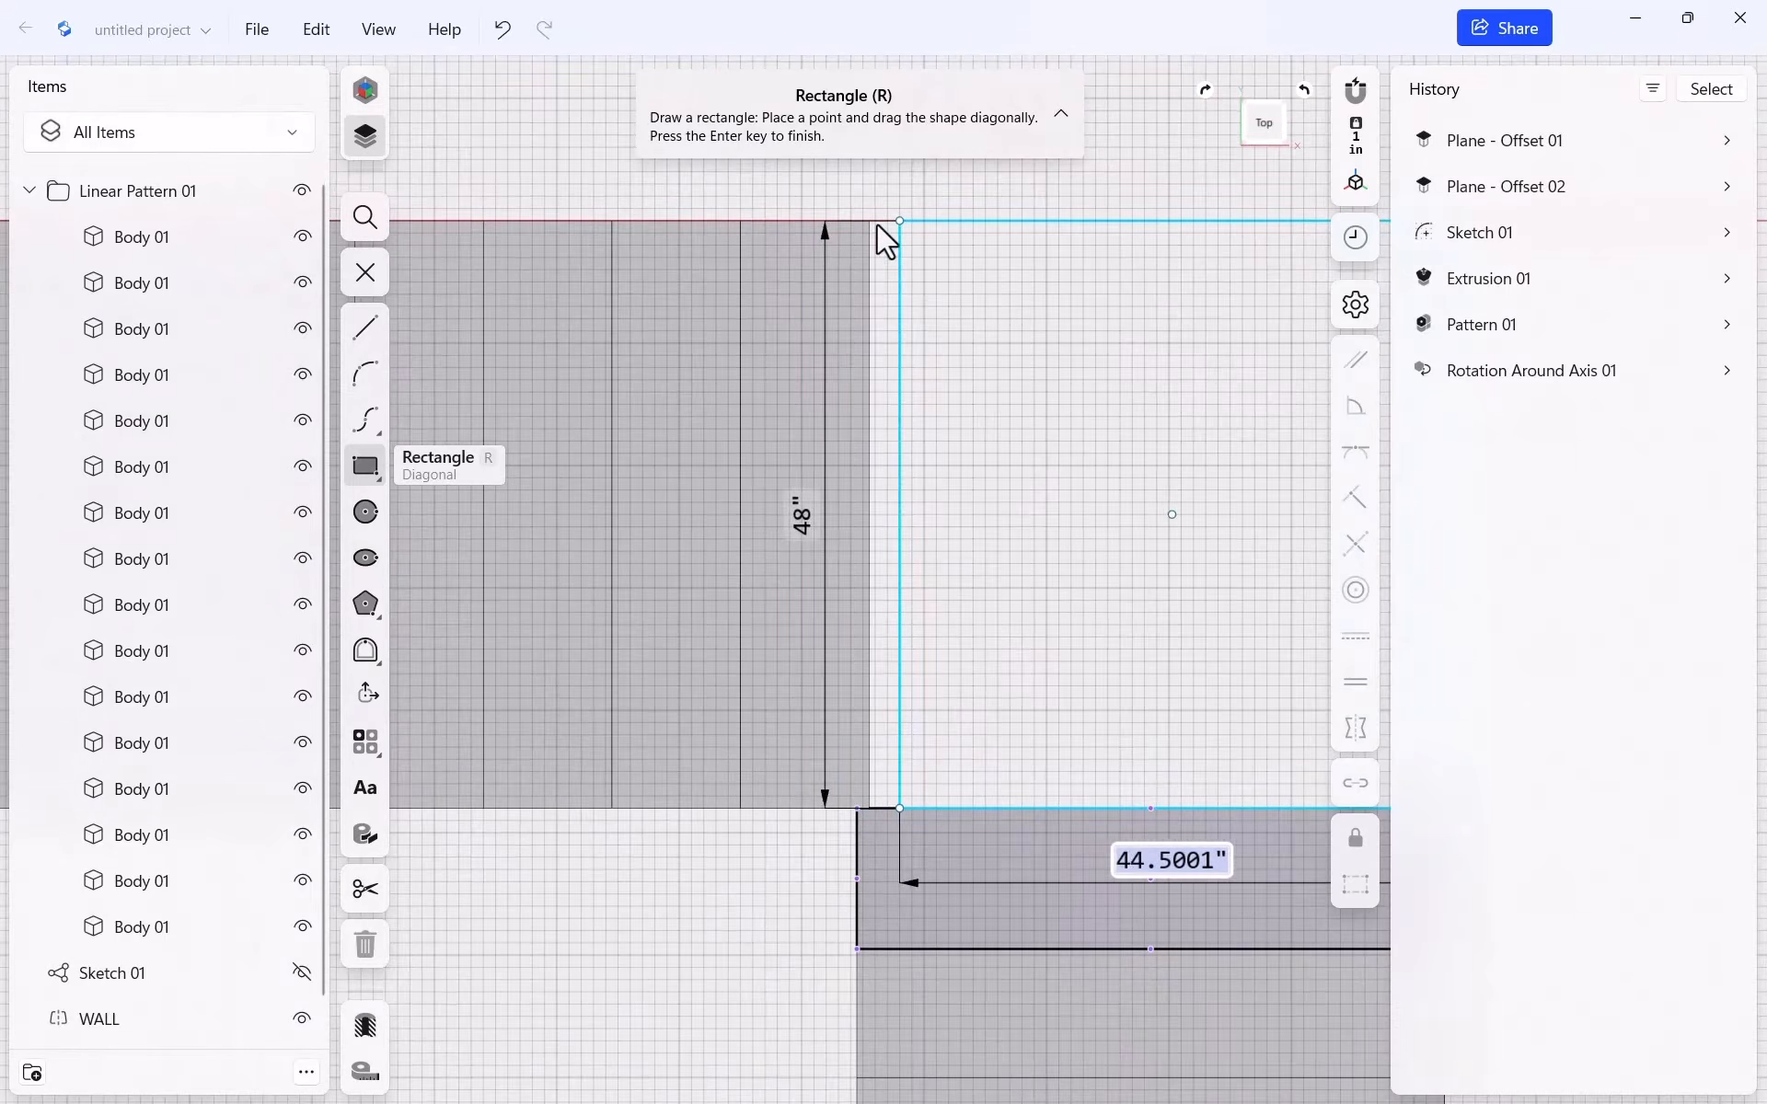
click(827, 219)
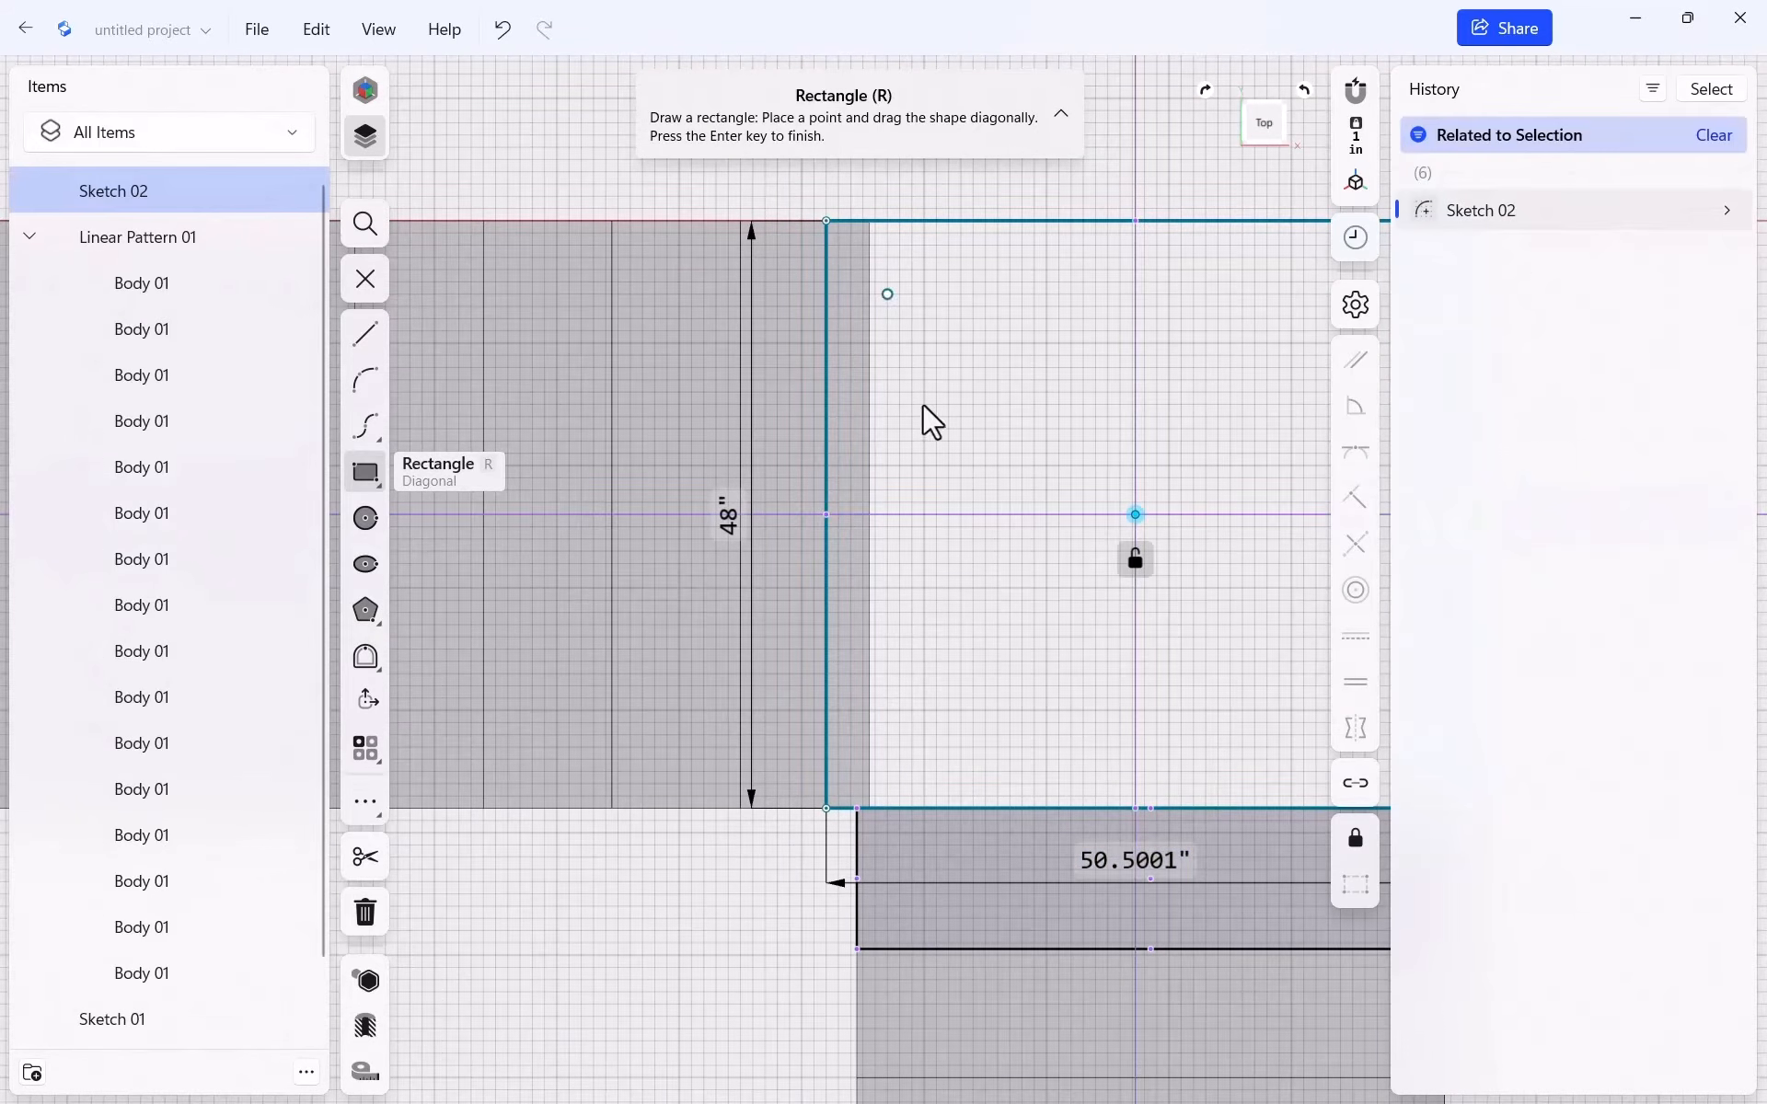
scroll(875, 842, up, 4)
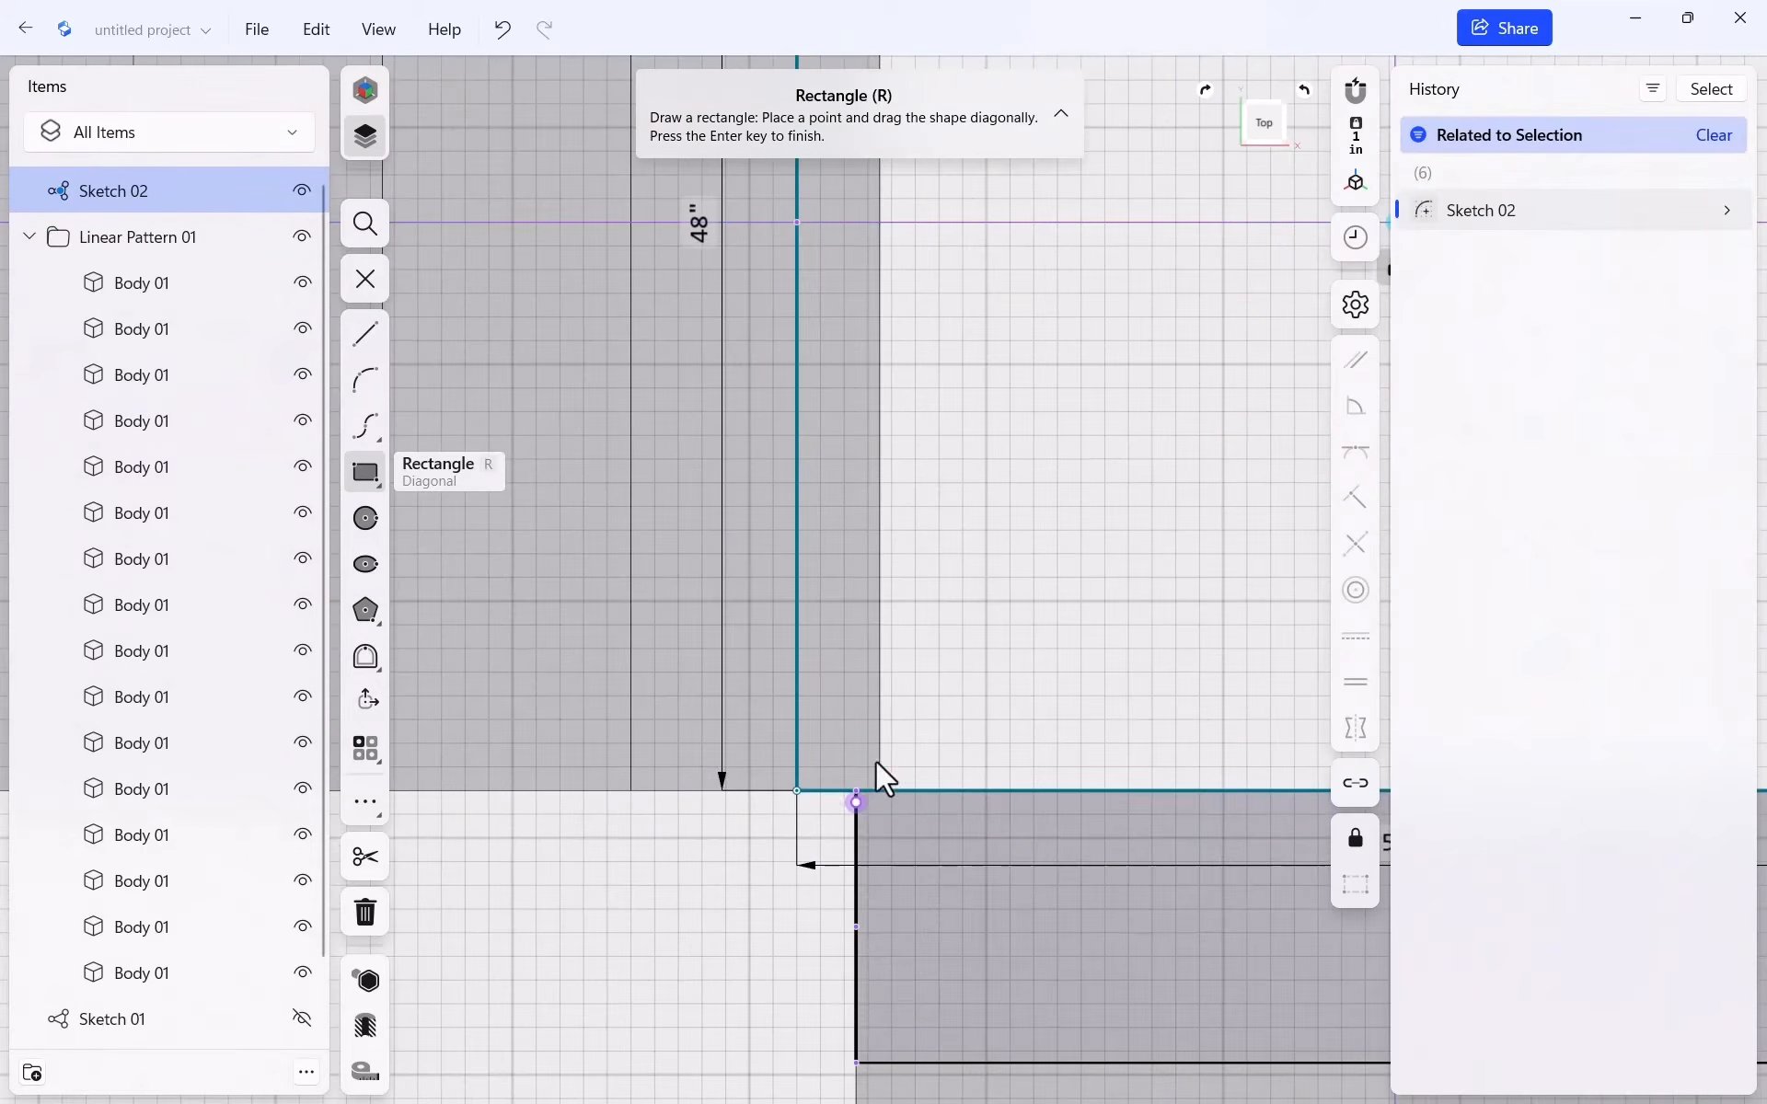
key(Escape)
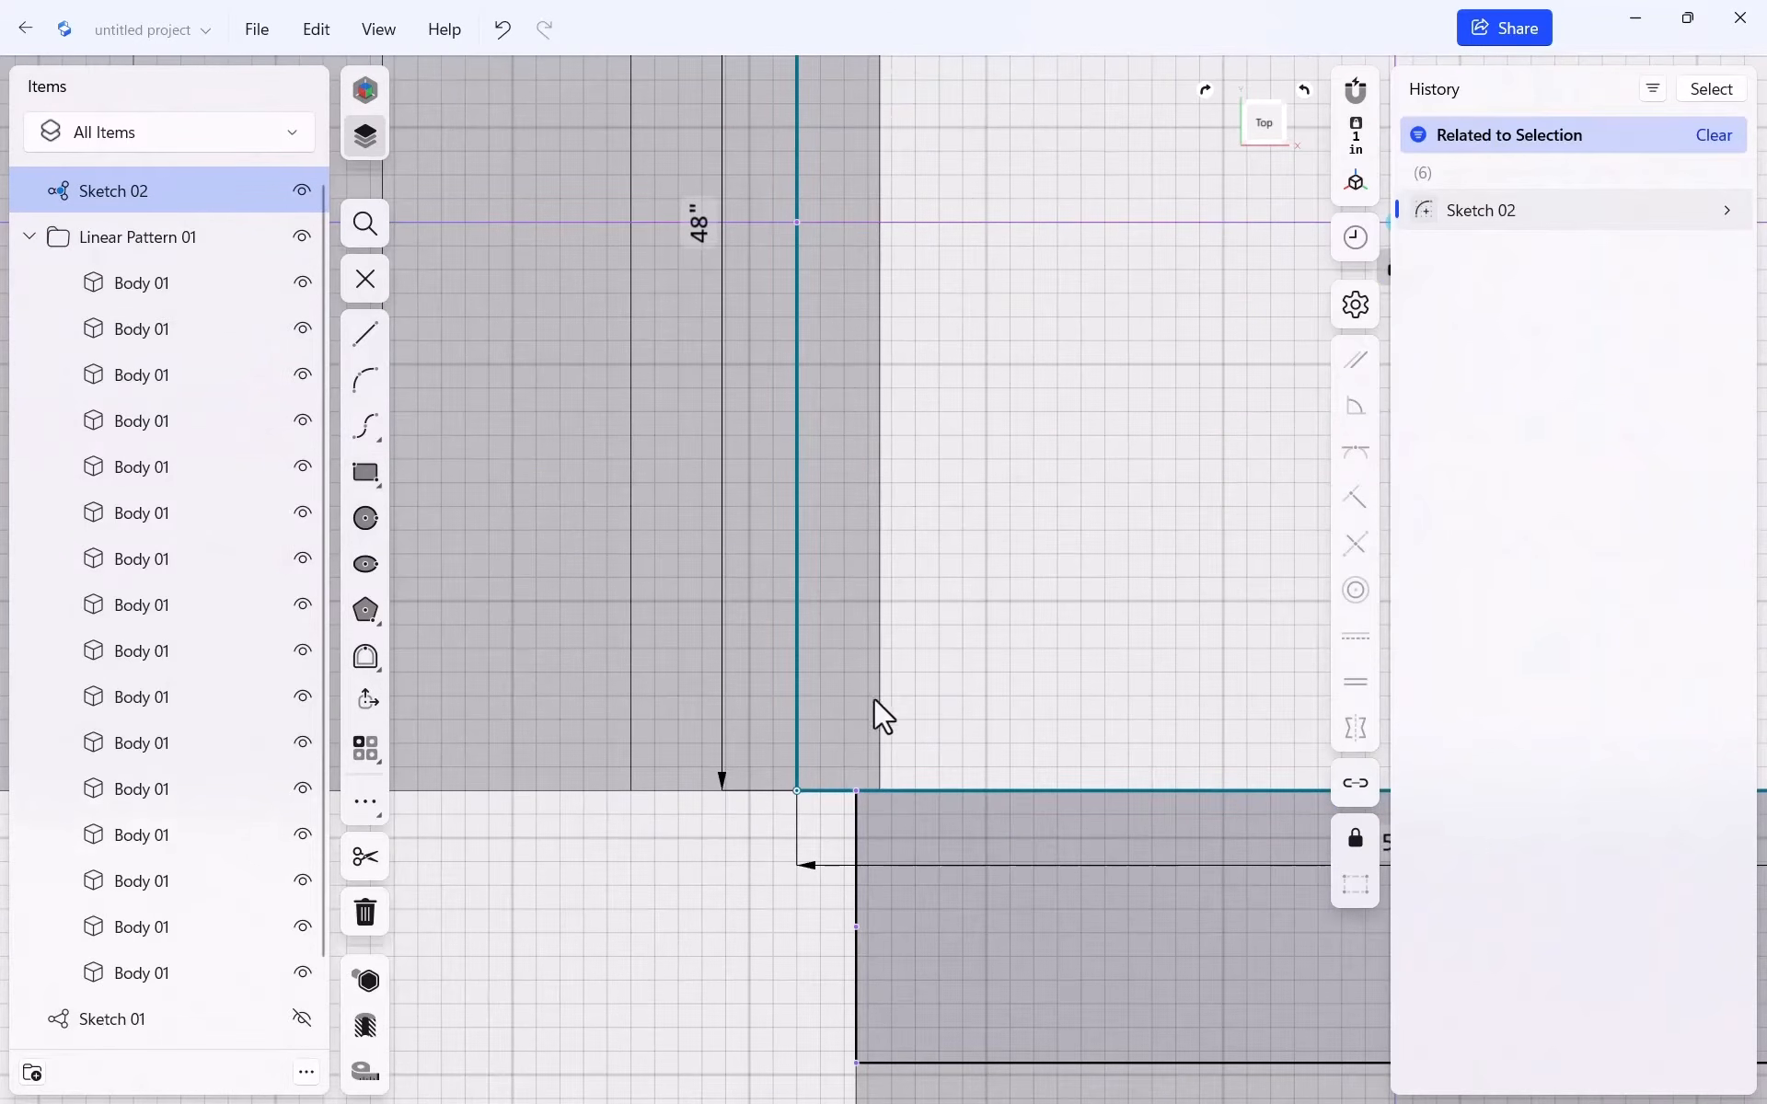
Drag the landing's edge into line with the treads and begin extruding it
mouse_move(797, 791)
mouse_down()
mouse_move(880, 791)
mouse_move(849, 797)
mouse_up()
scroll(644, 847, down, 5)
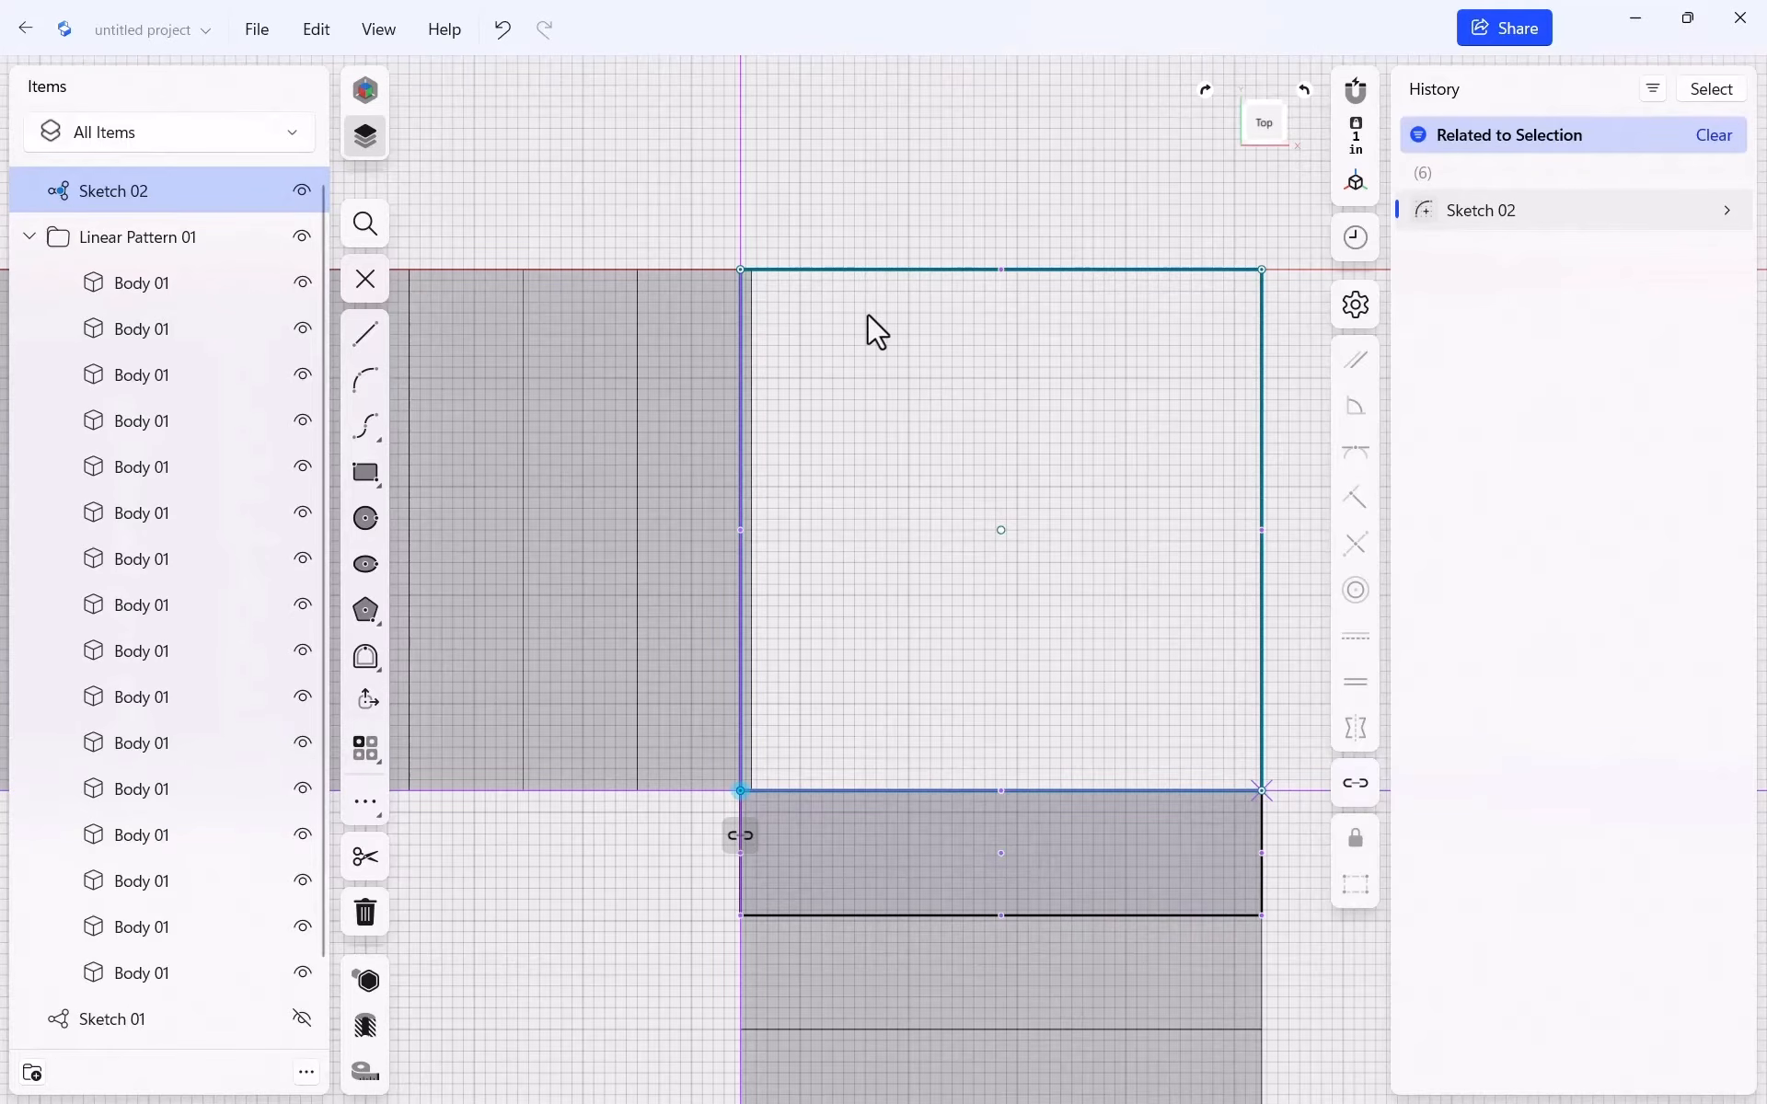
key(e)
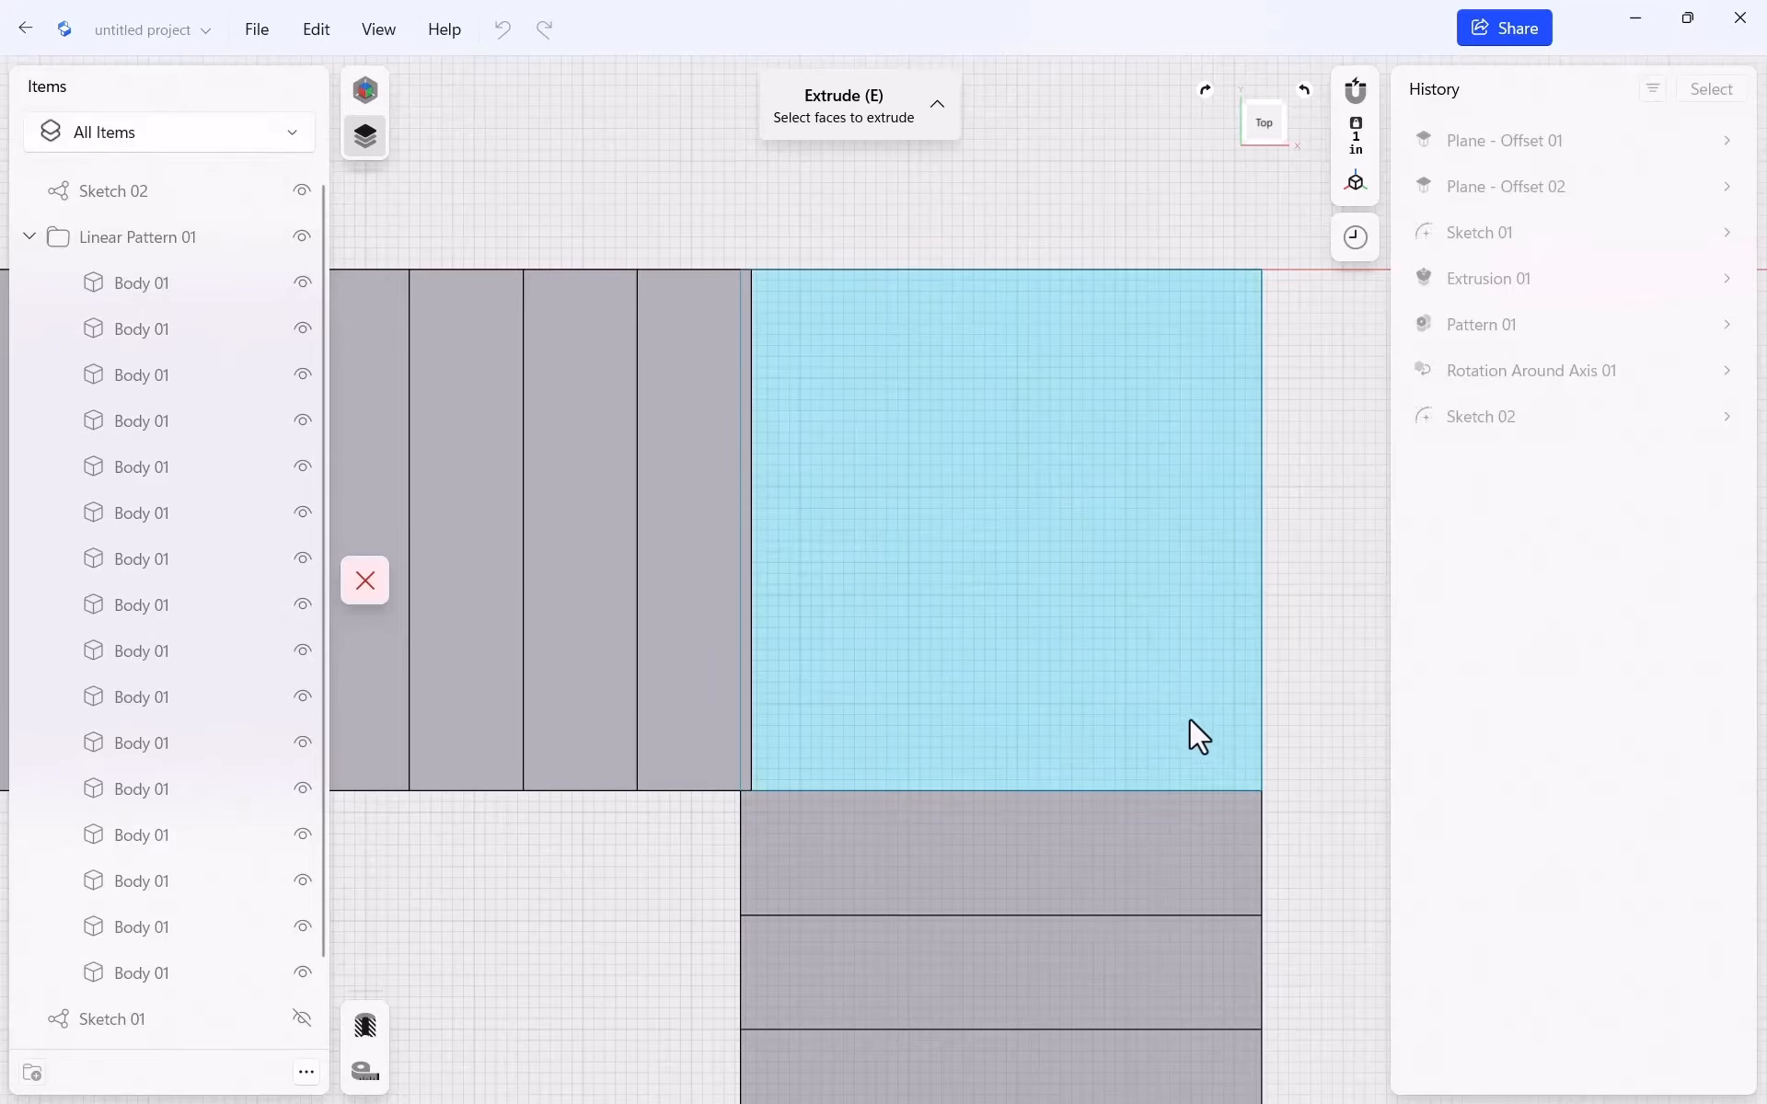
Extrude the landing outline 4 inches downward into a solid slab
middle_drag(1133, 724, 1101, 655)
right_drag(1100, 665, 1118, 592)
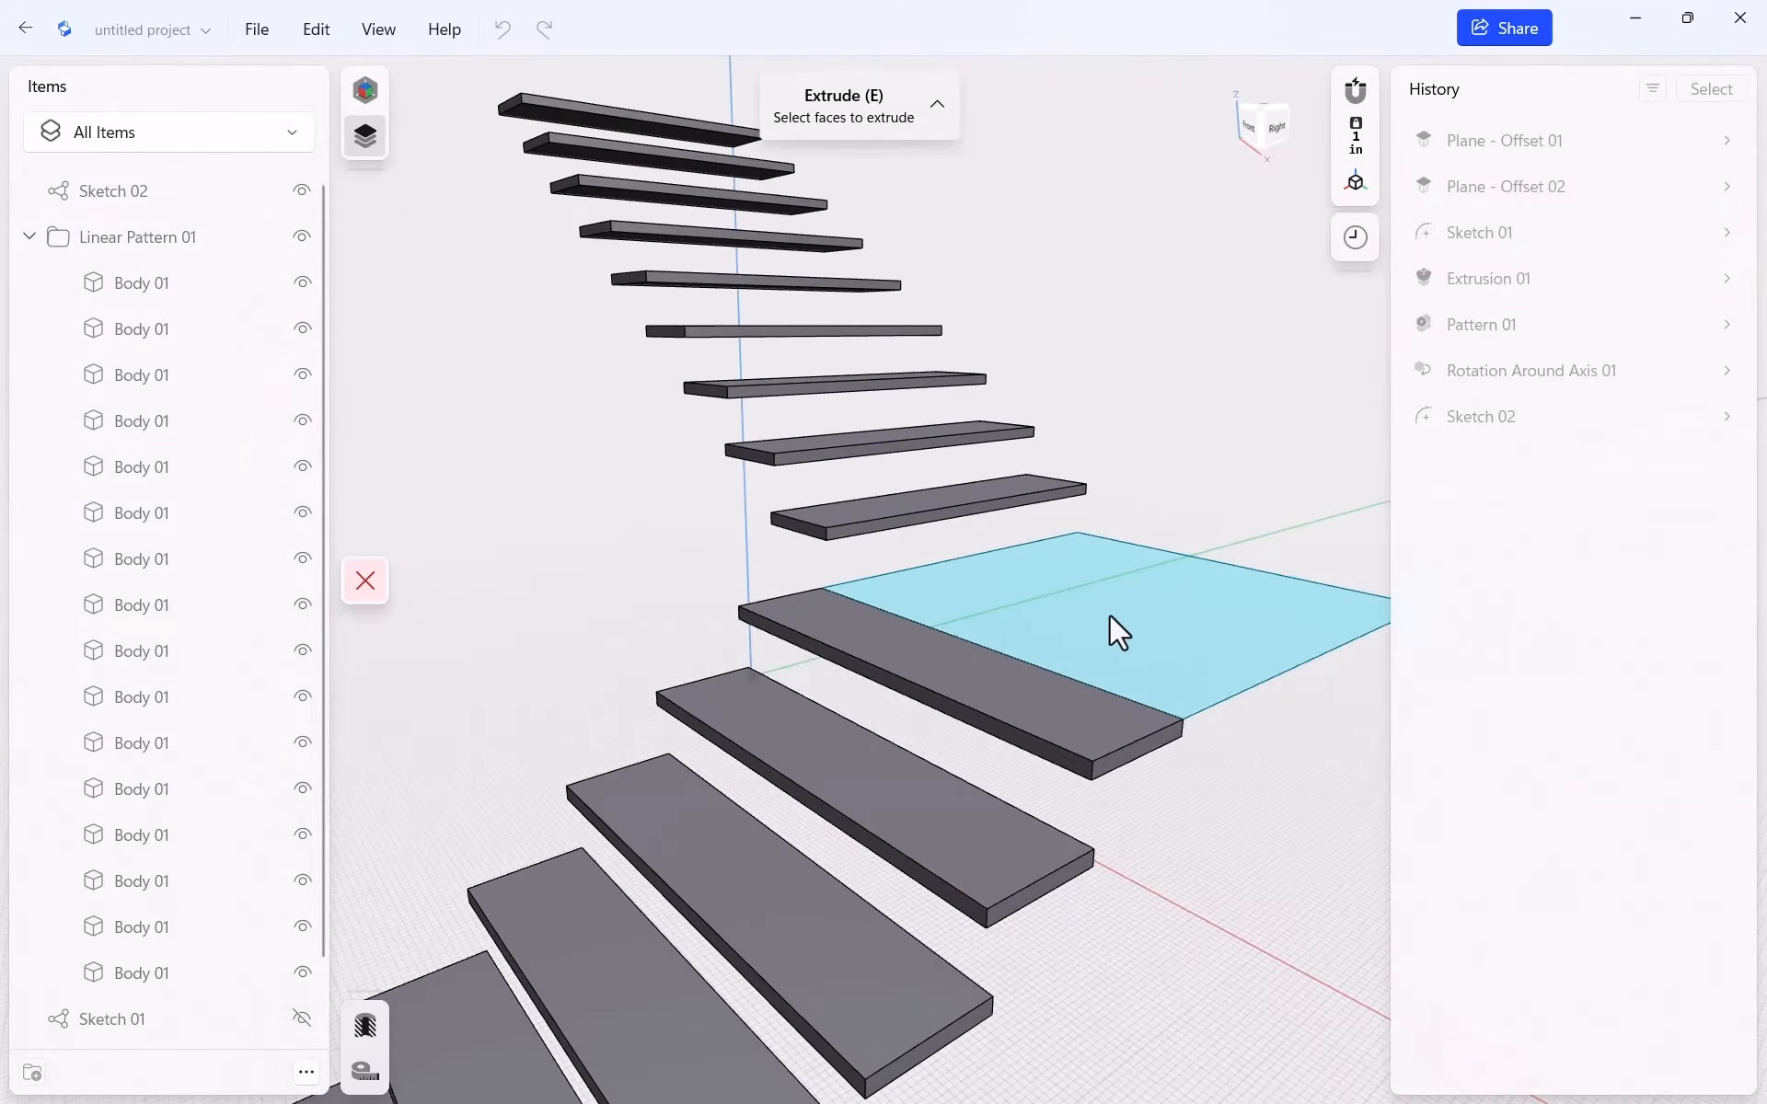
click(1109, 615)
drag(1108, 607, 1101, 703)
drag(1112, 609, 1154, 654)
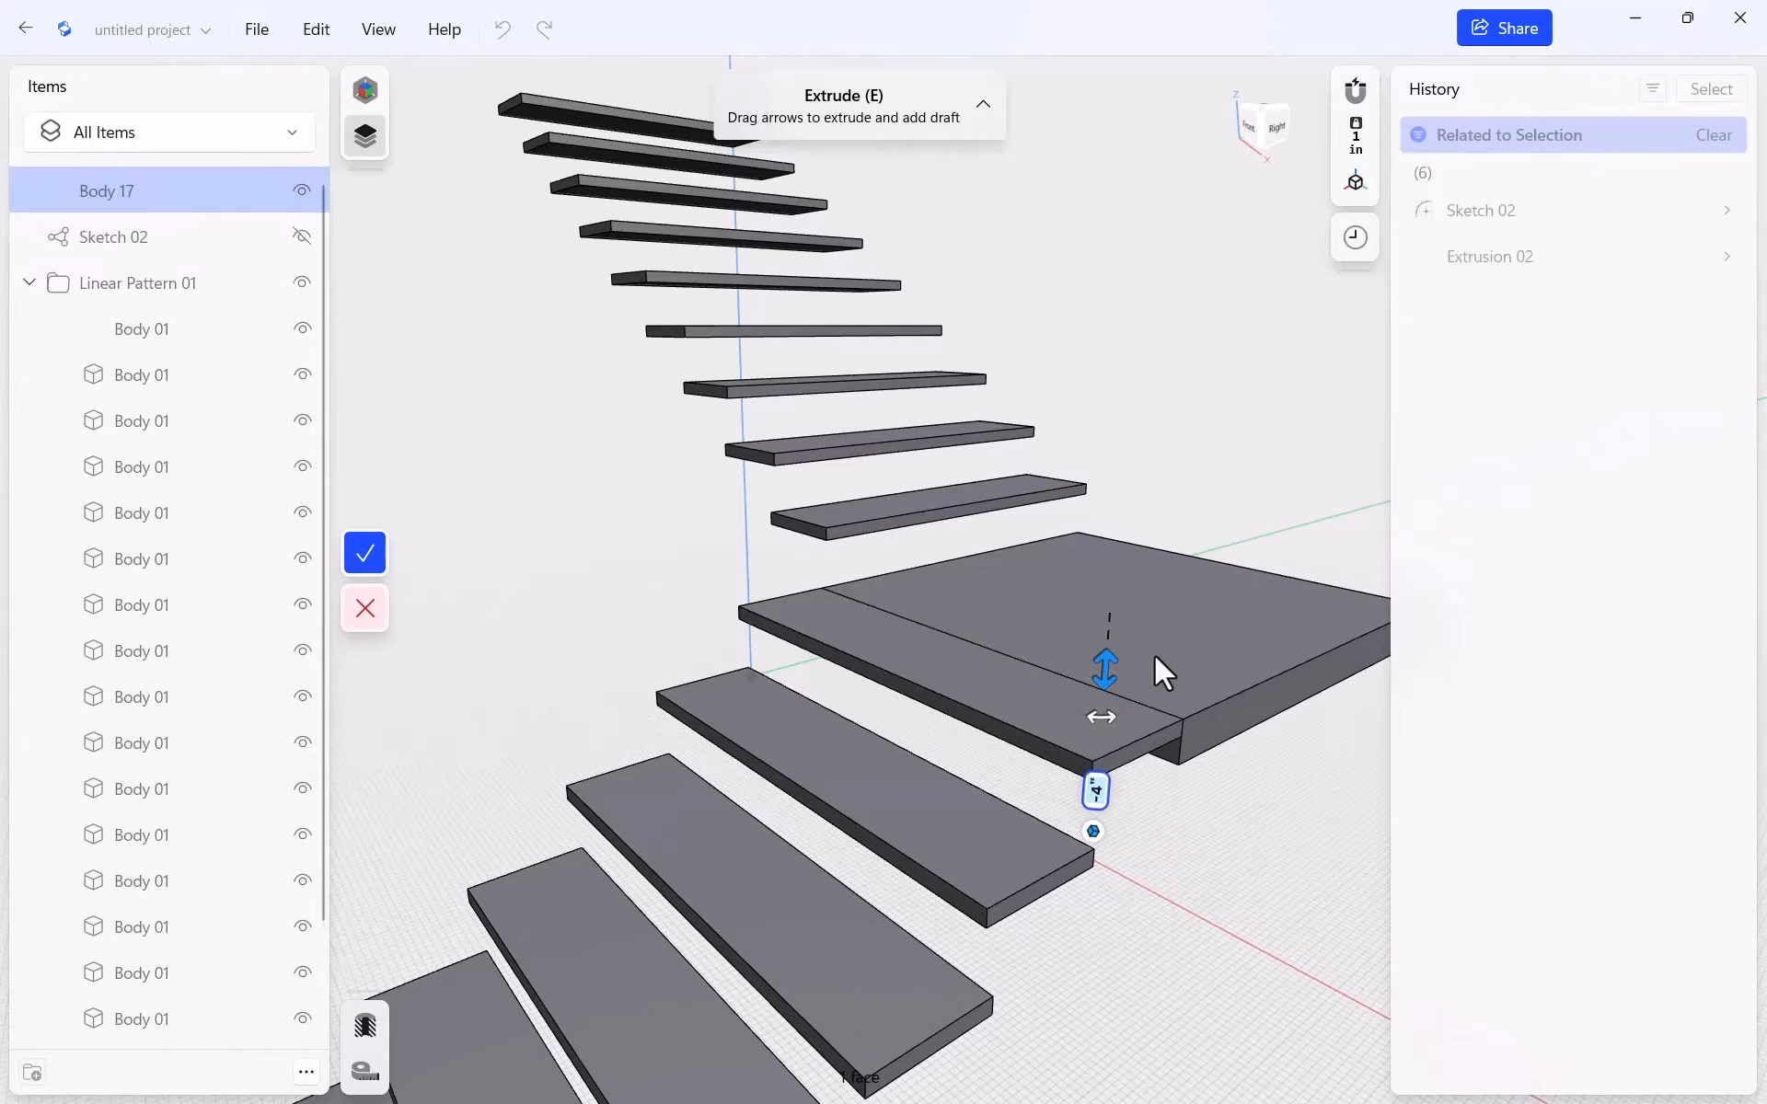
click(368, 553)
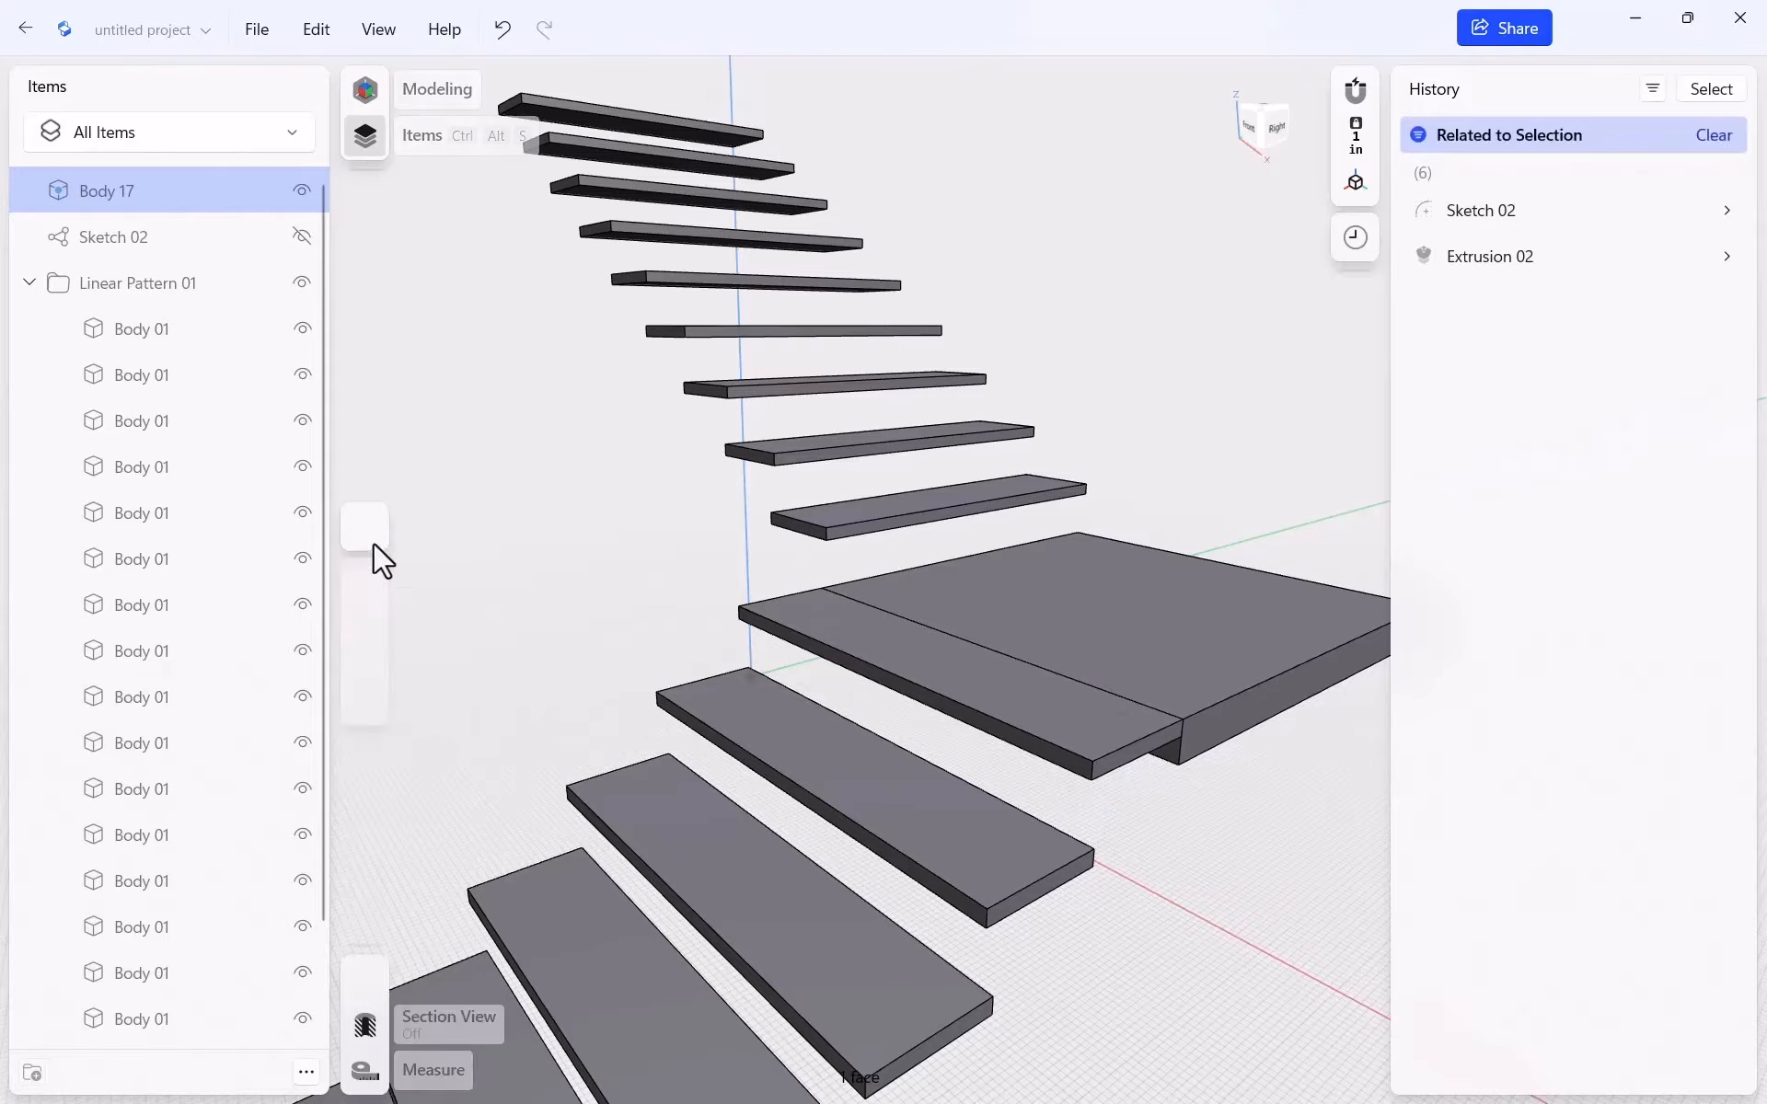
scroll(983, 377, down, 5)
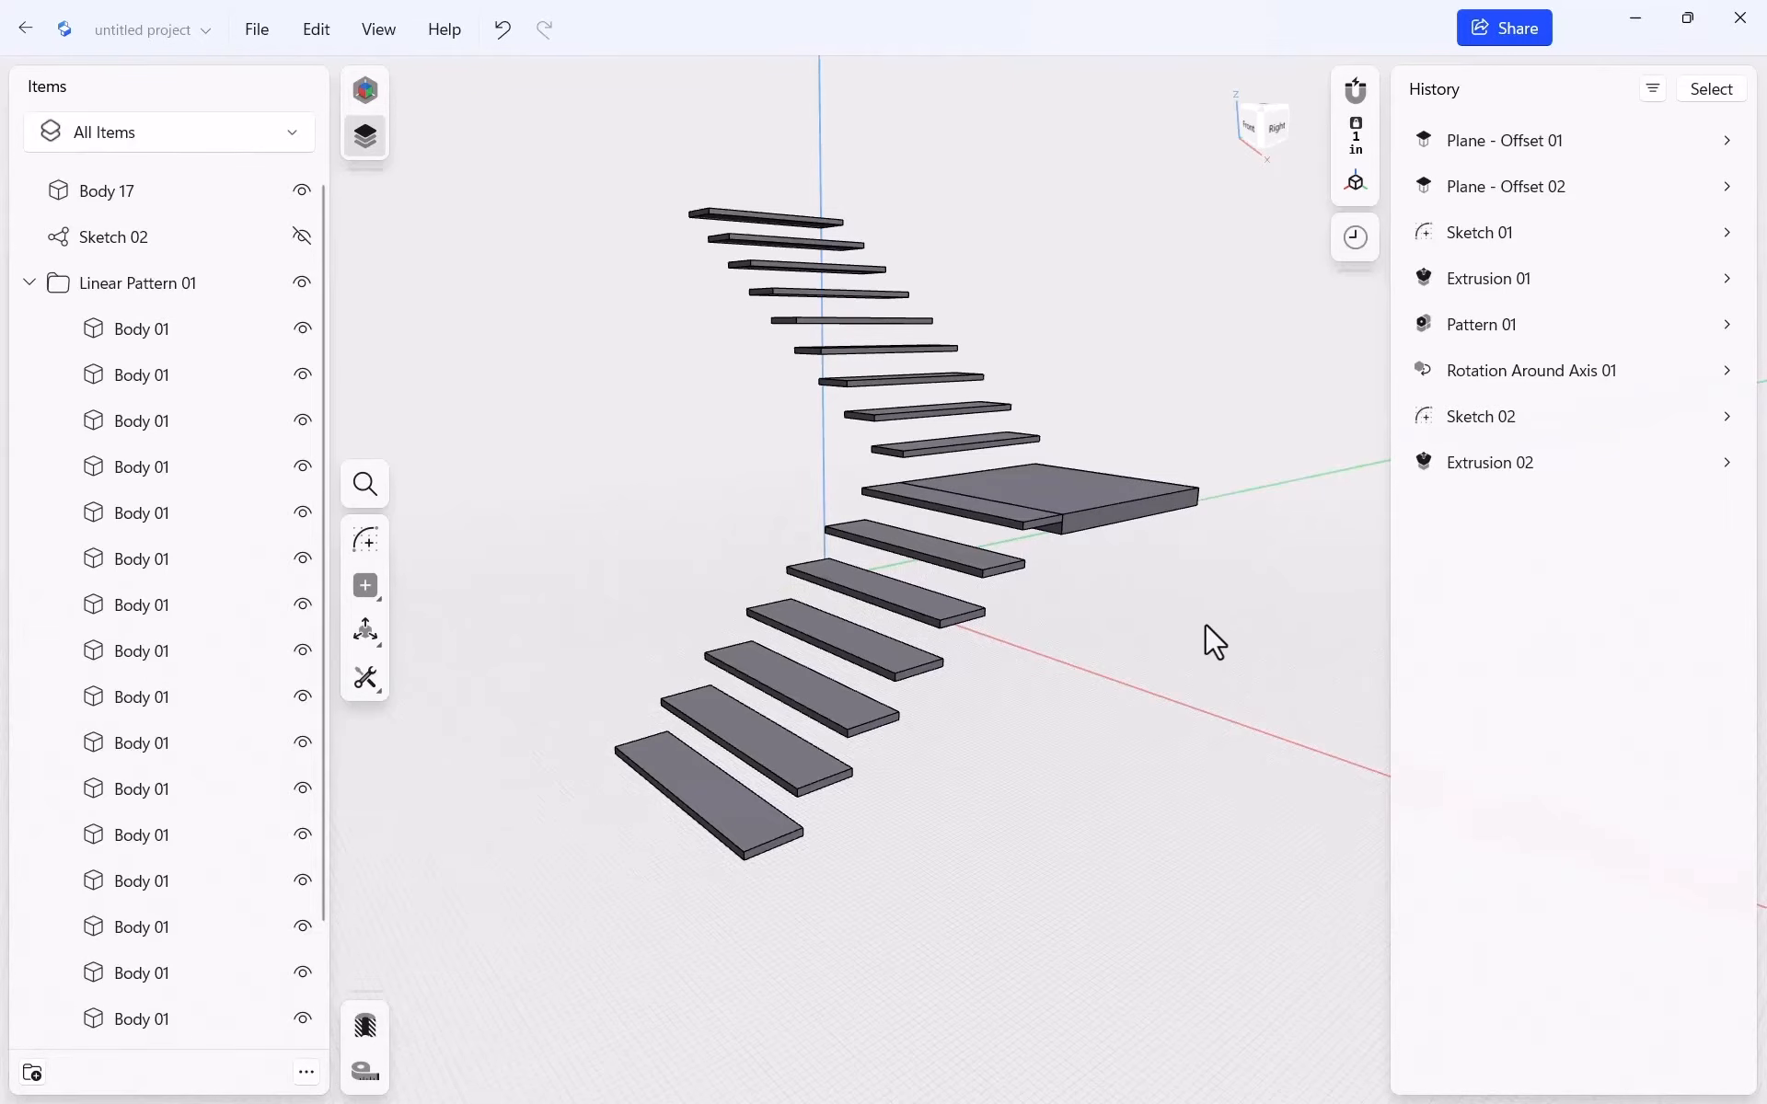
right_drag(1214, 641, 1160, 521)
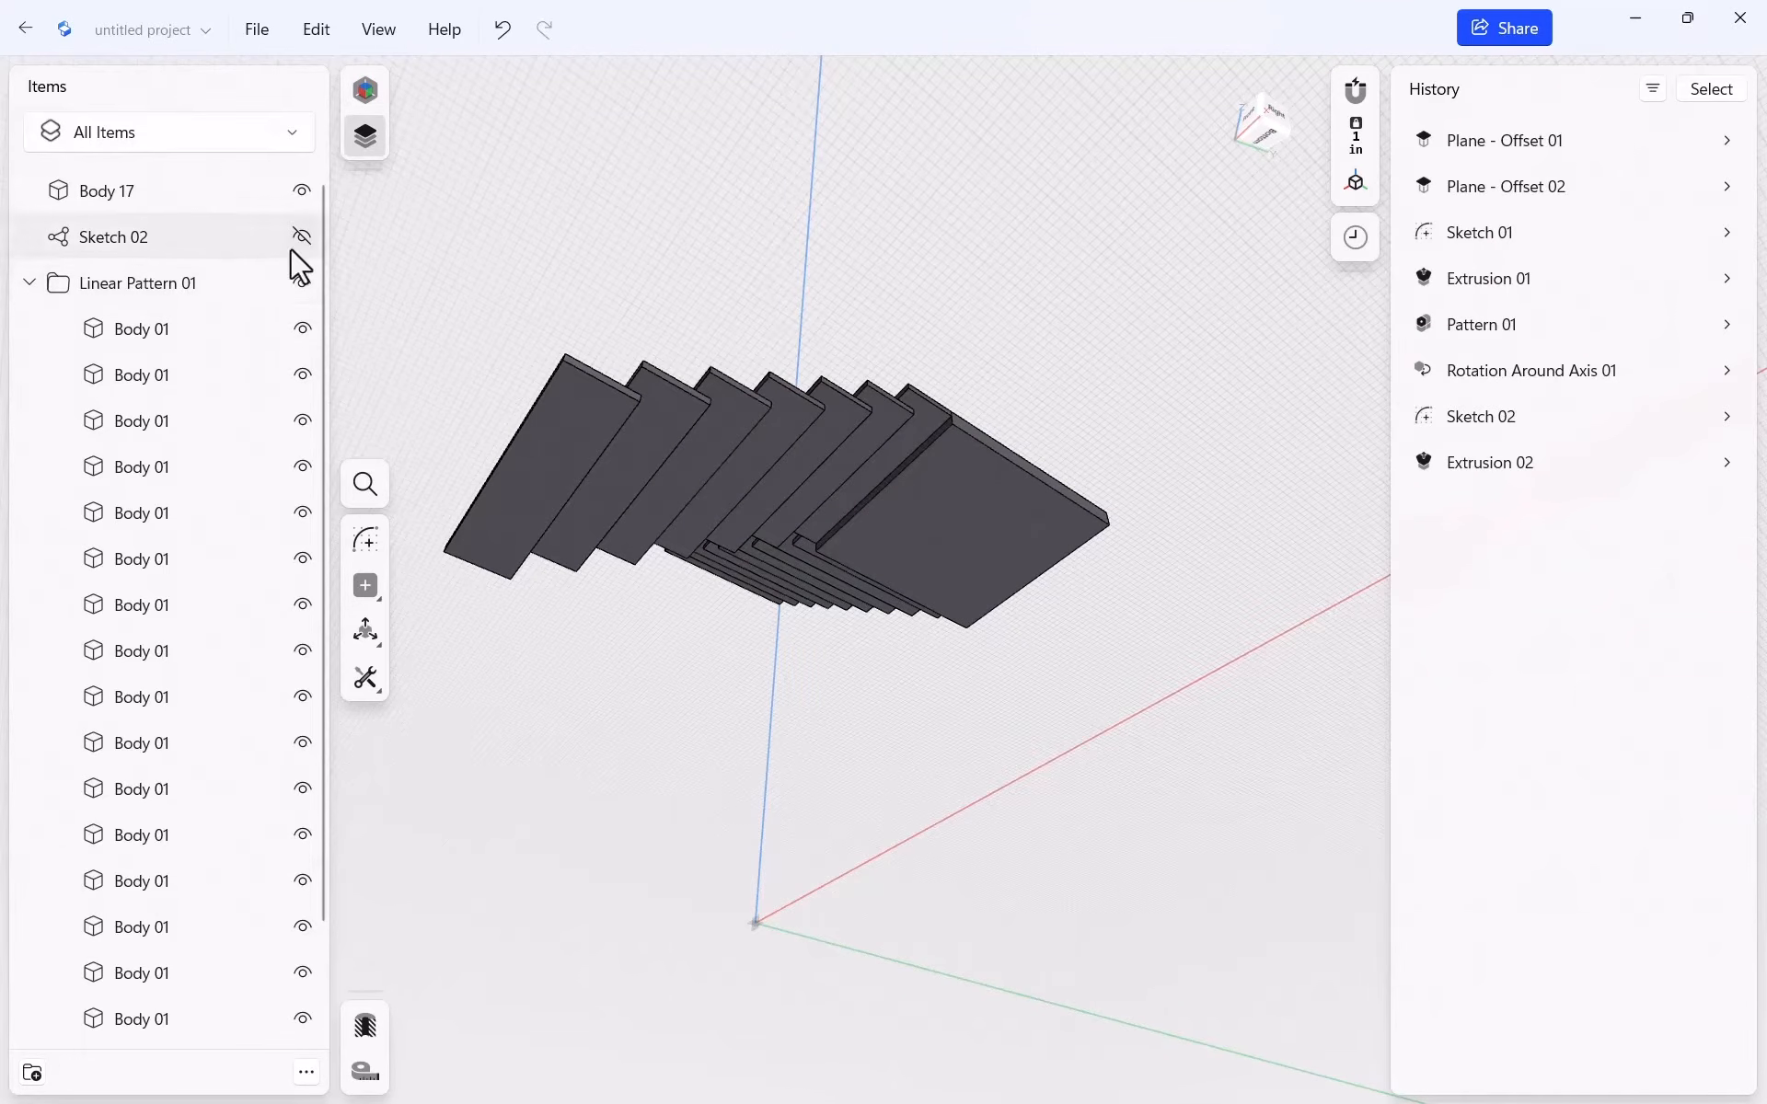
Hide the Linear Pattern 01 treads and start a sketch on the landing slab's face
click(302, 283)
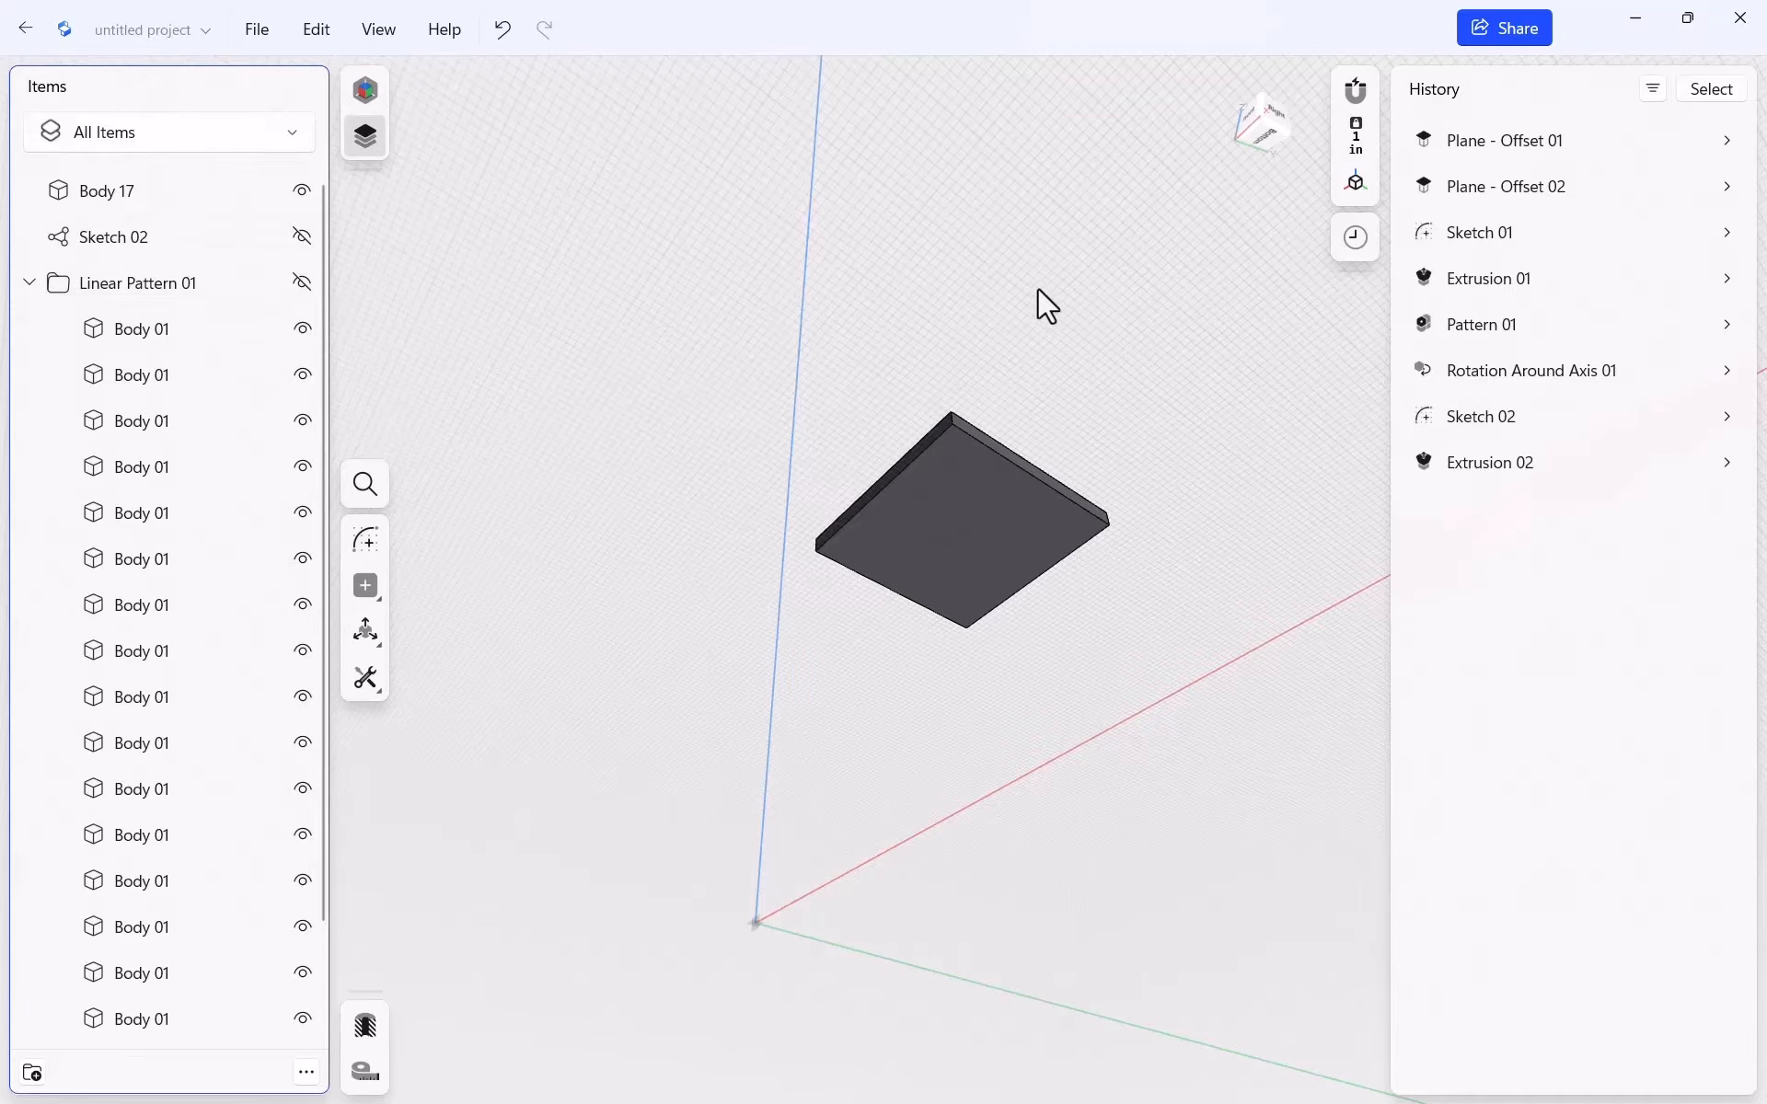
click(28, 285)
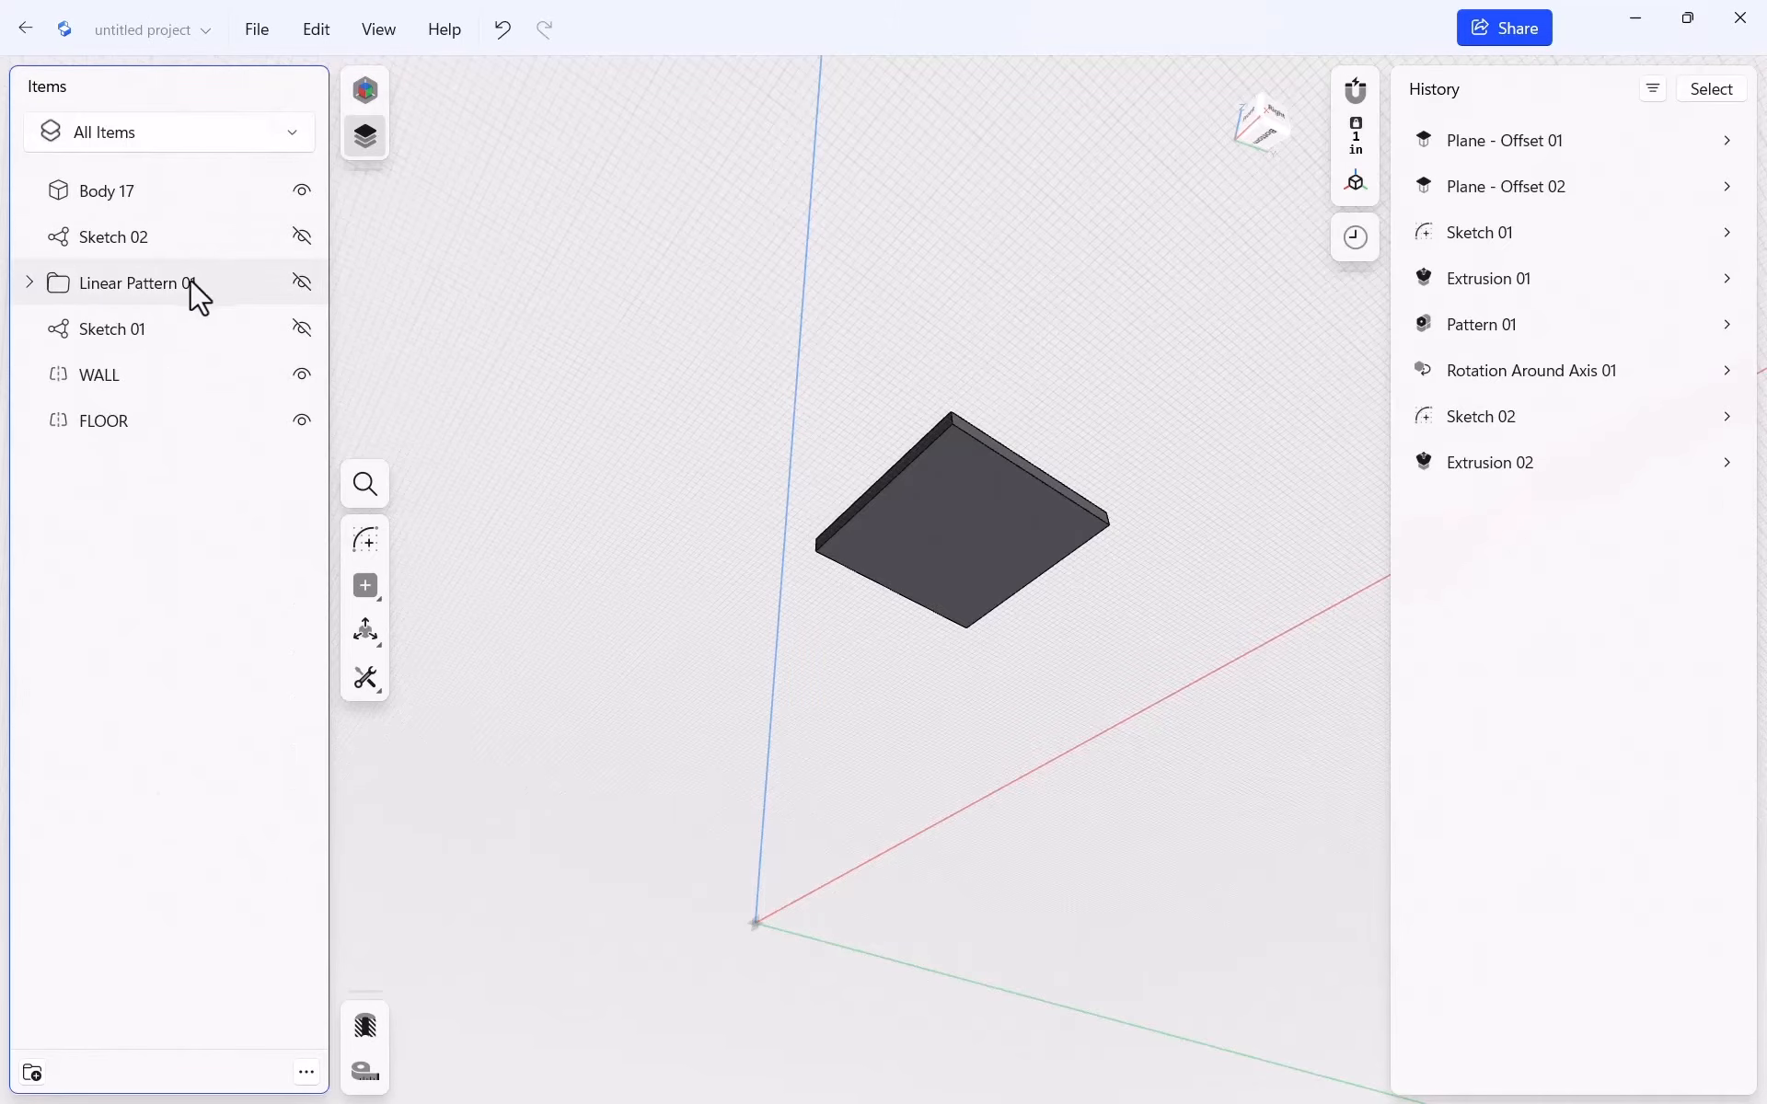
click(978, 506)
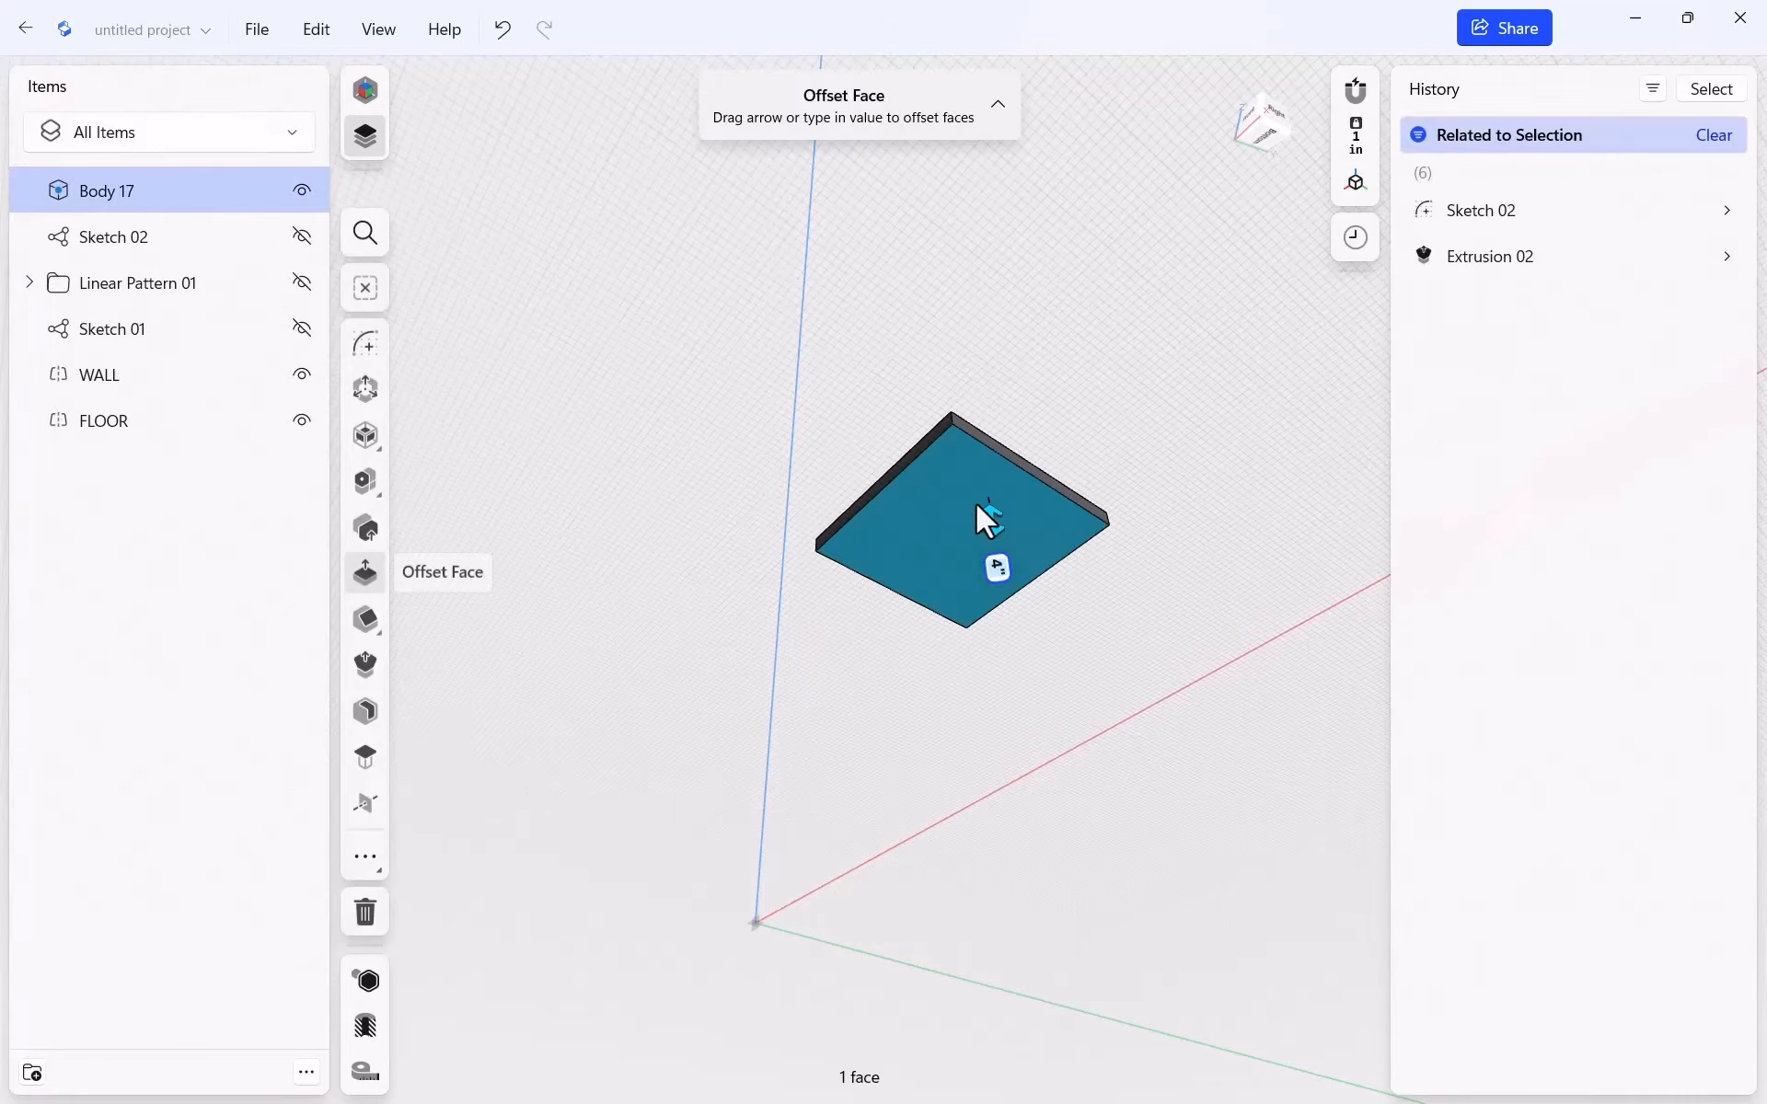
click(366, 344)
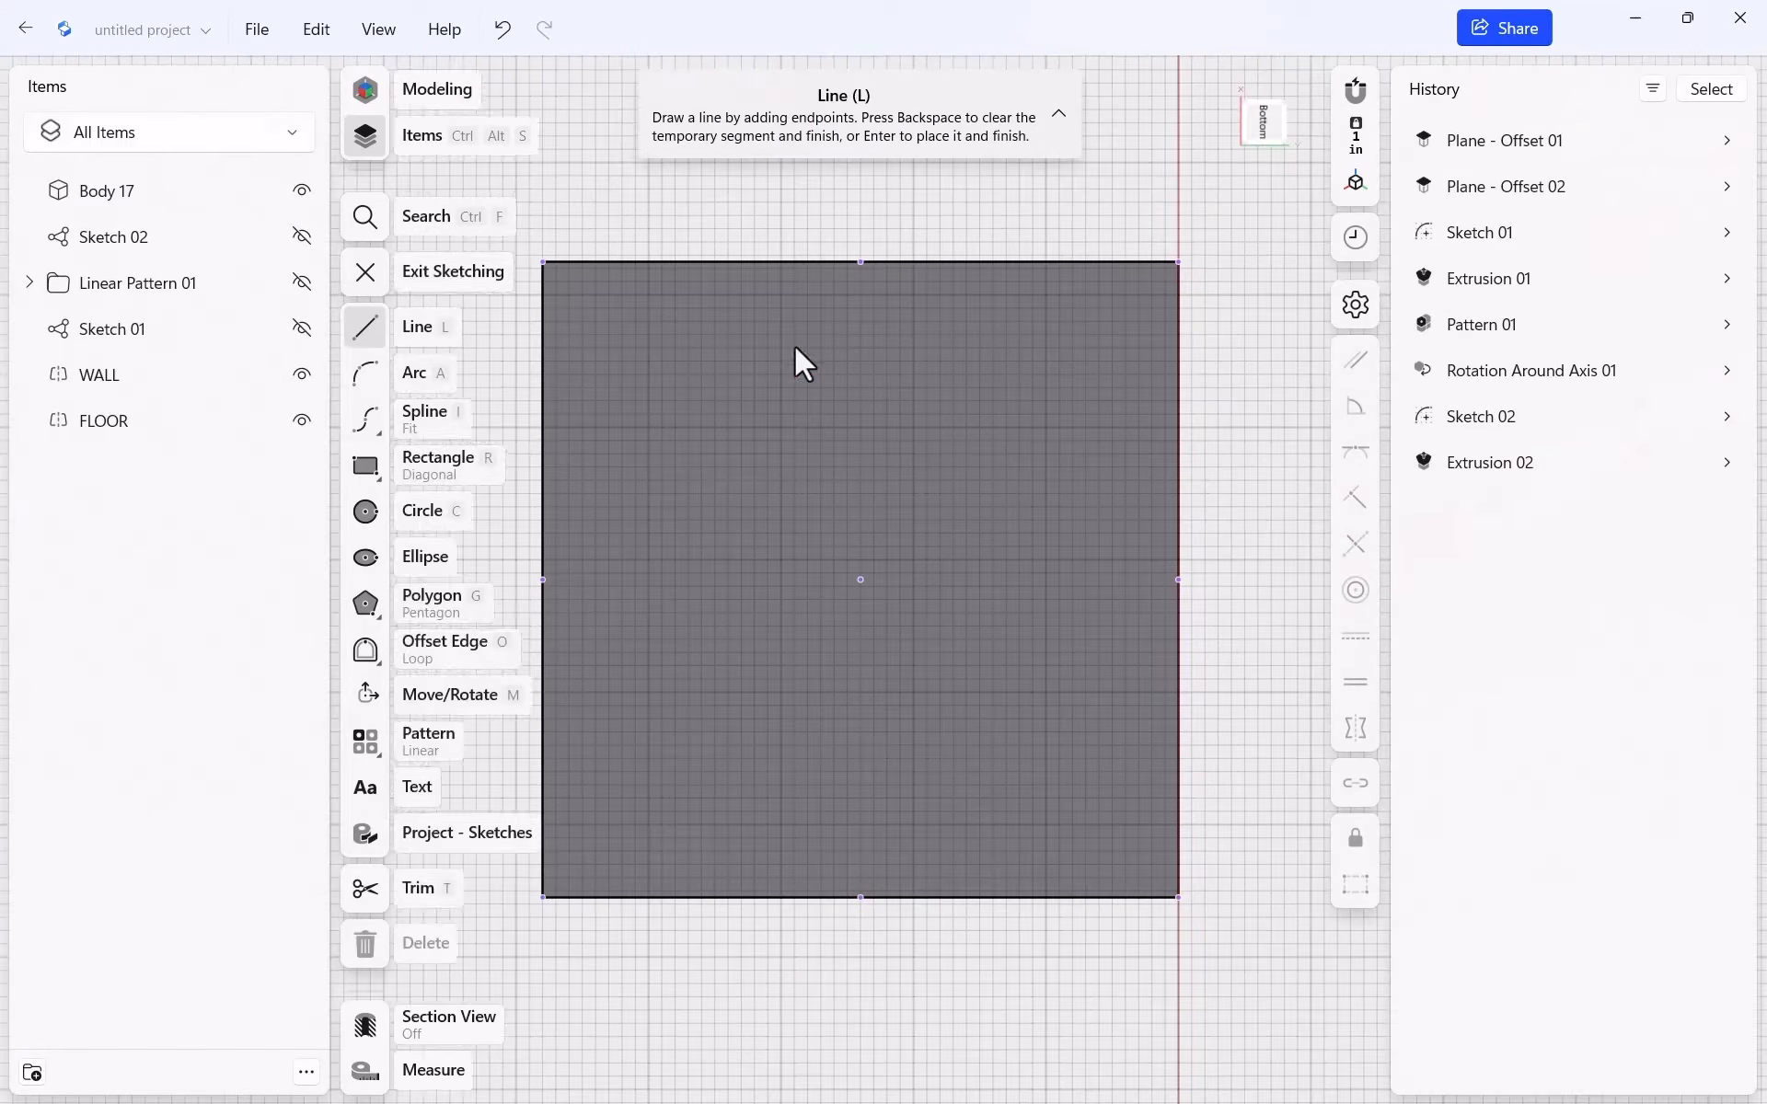
scroll(1202, 570, down, 2)
scroll(837, 860, up, 2)
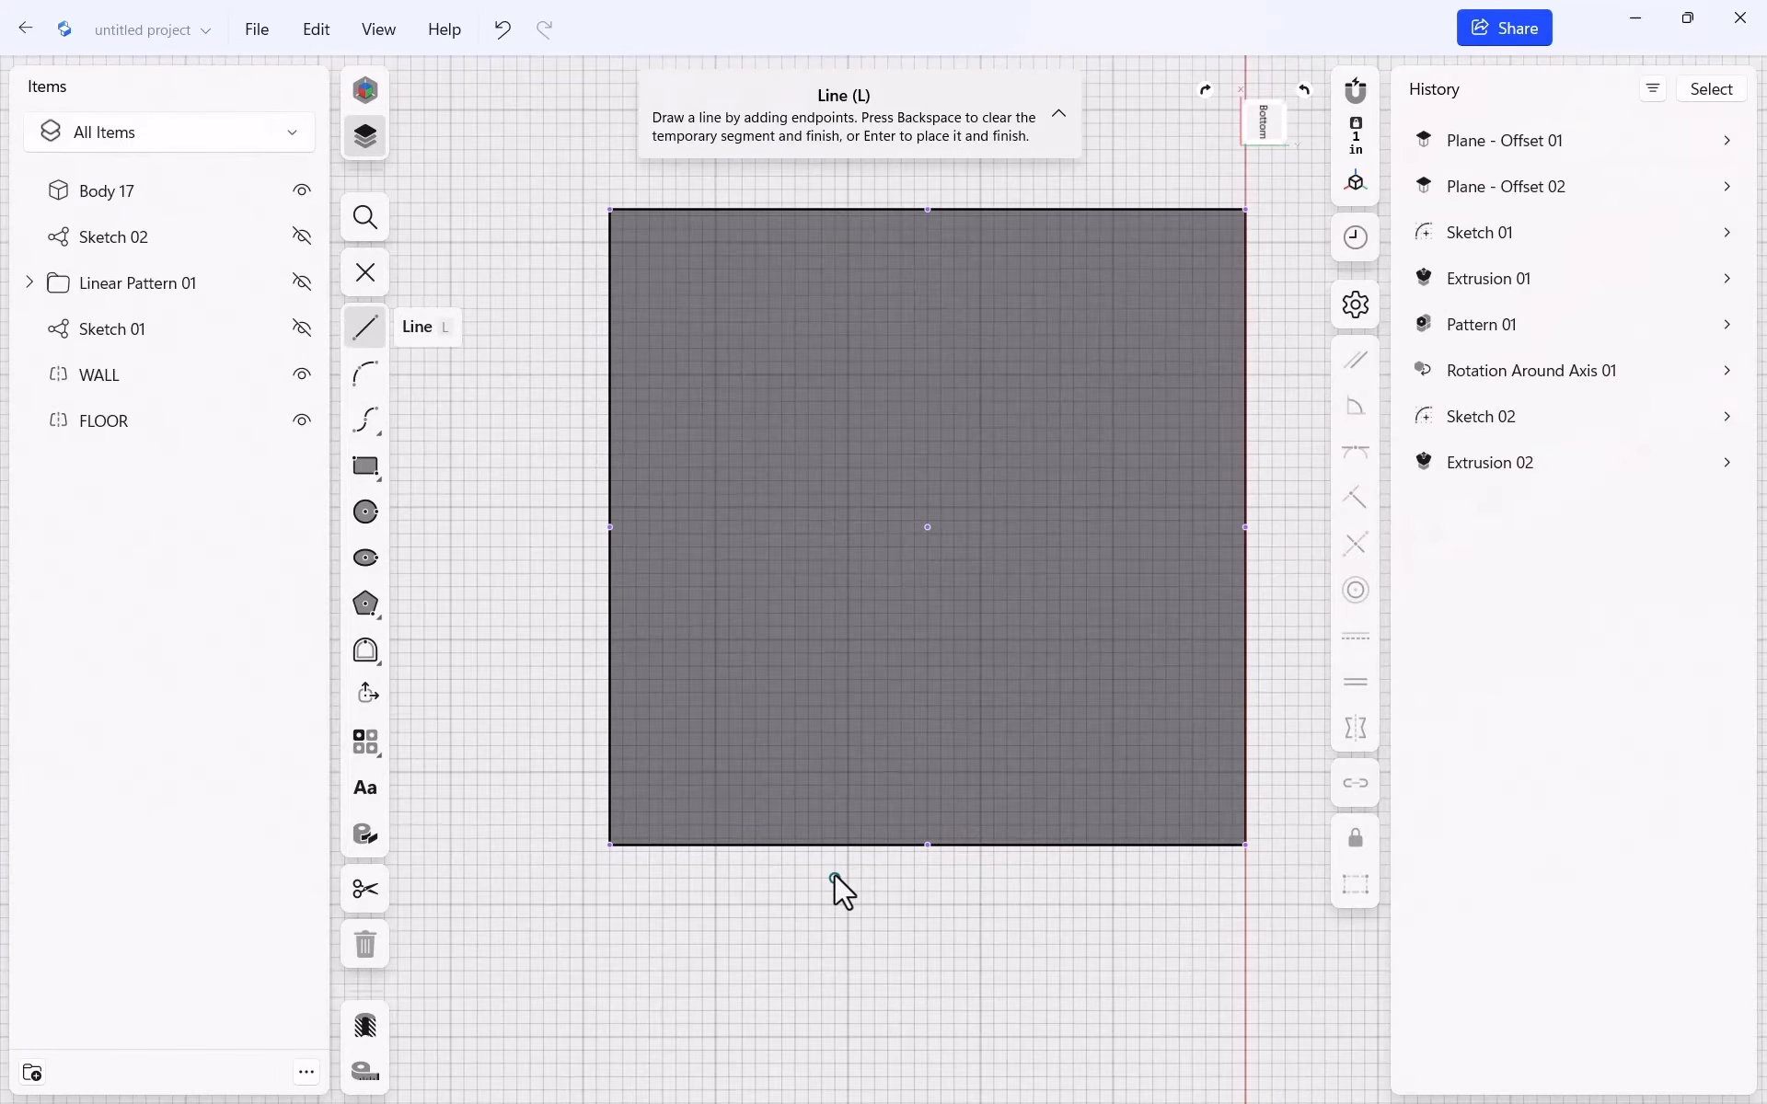
Draw a 3.5 x 3.5 inch square at the slab's bottom-left corner
key(r)
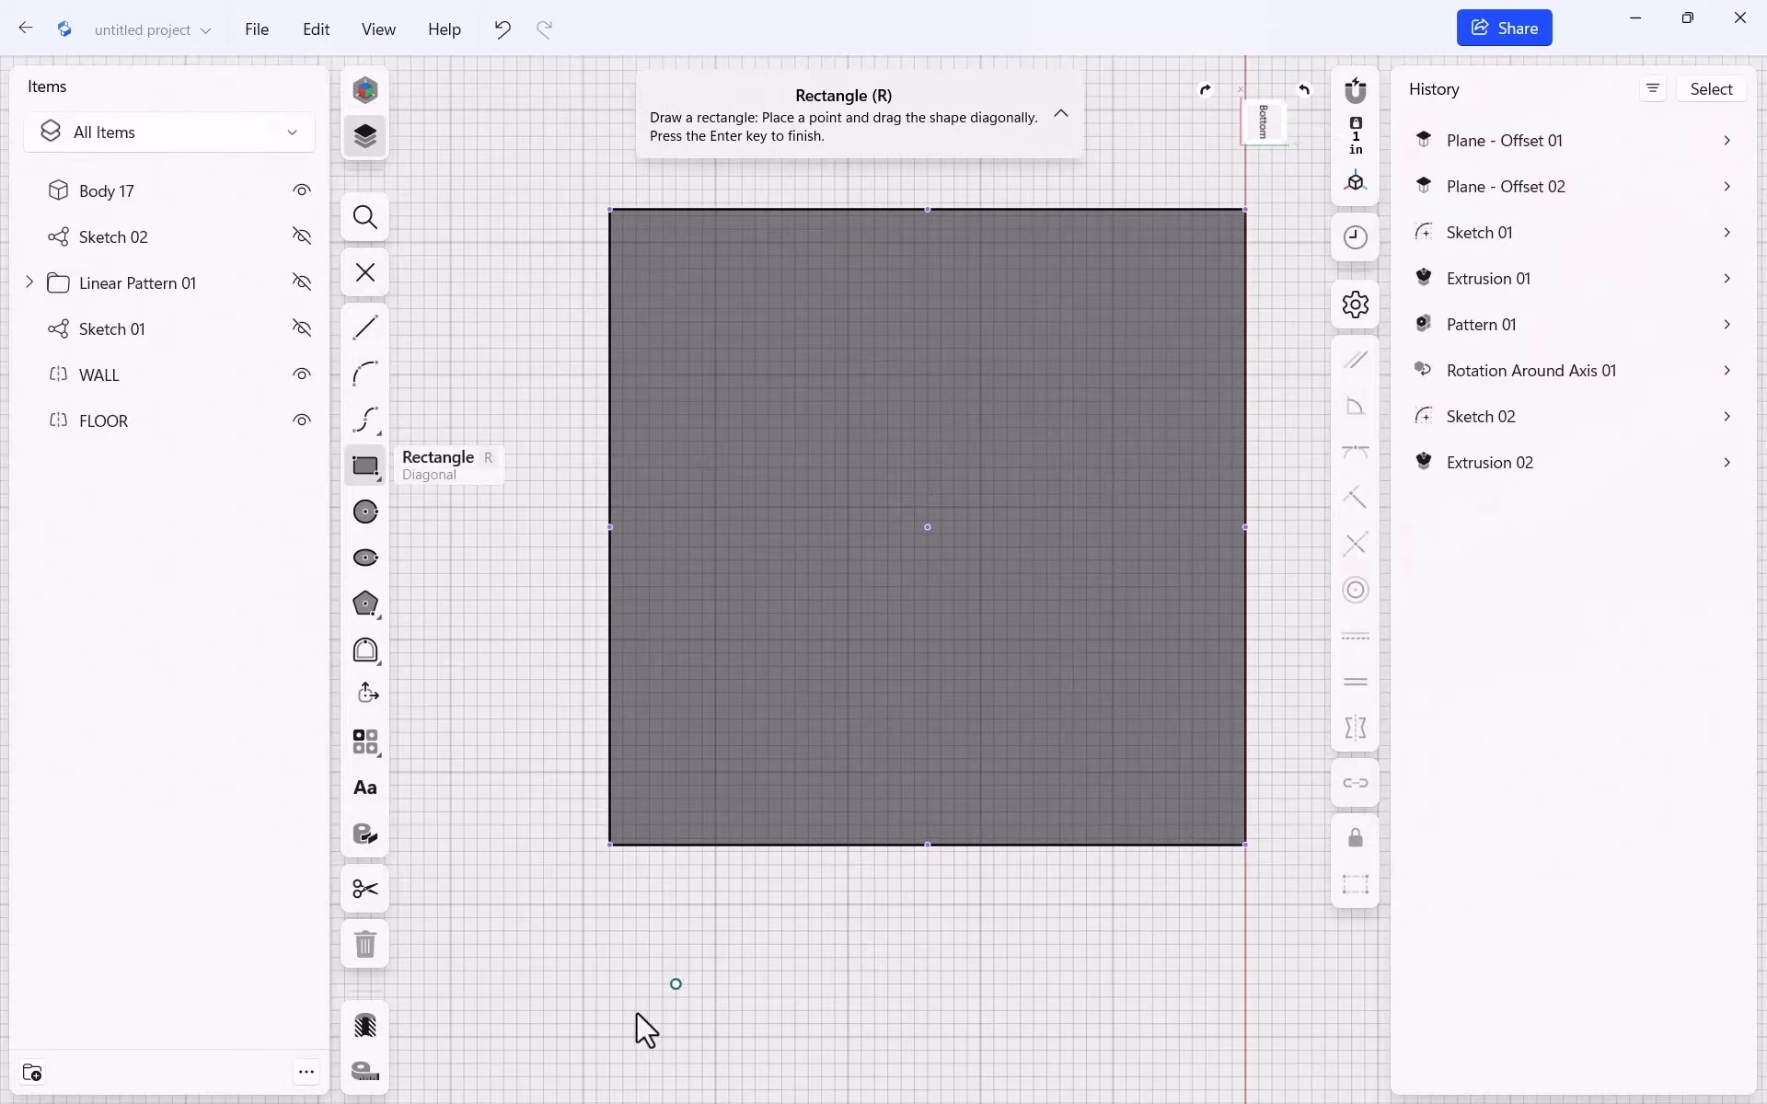
click(609, 844)
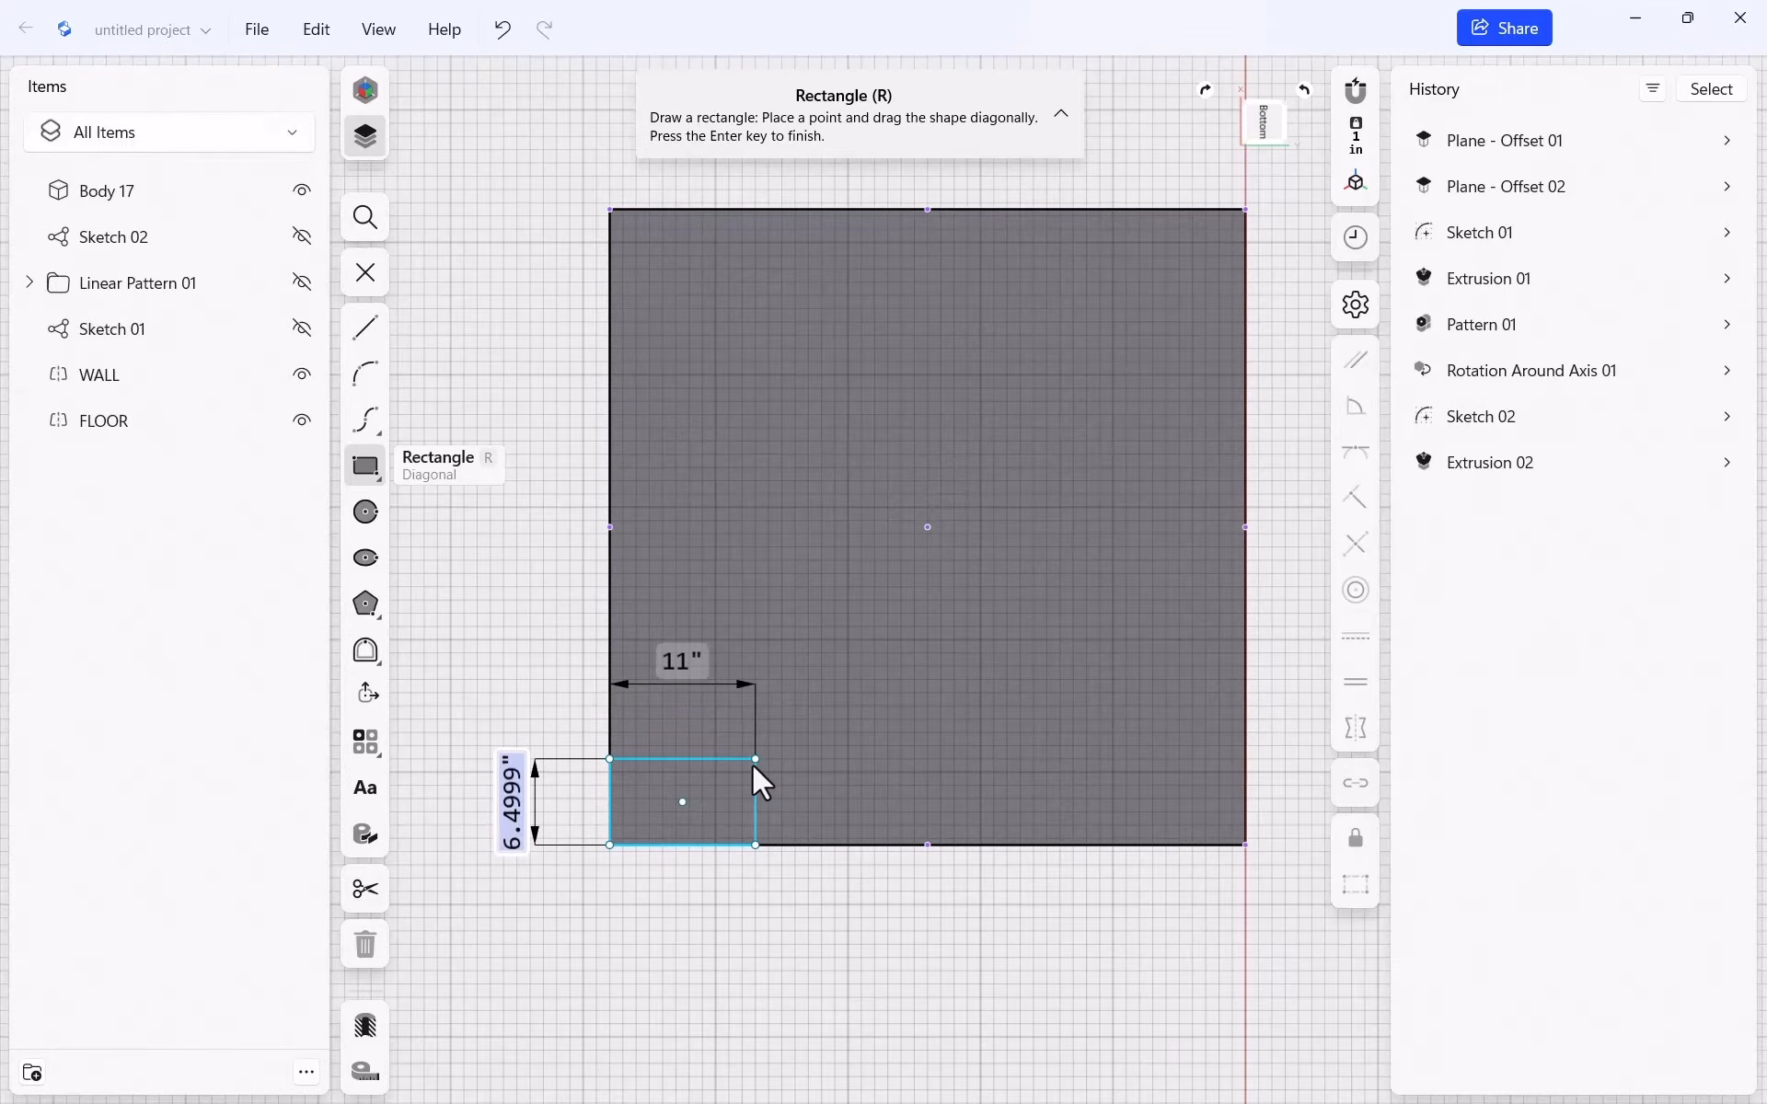
text(3.5)
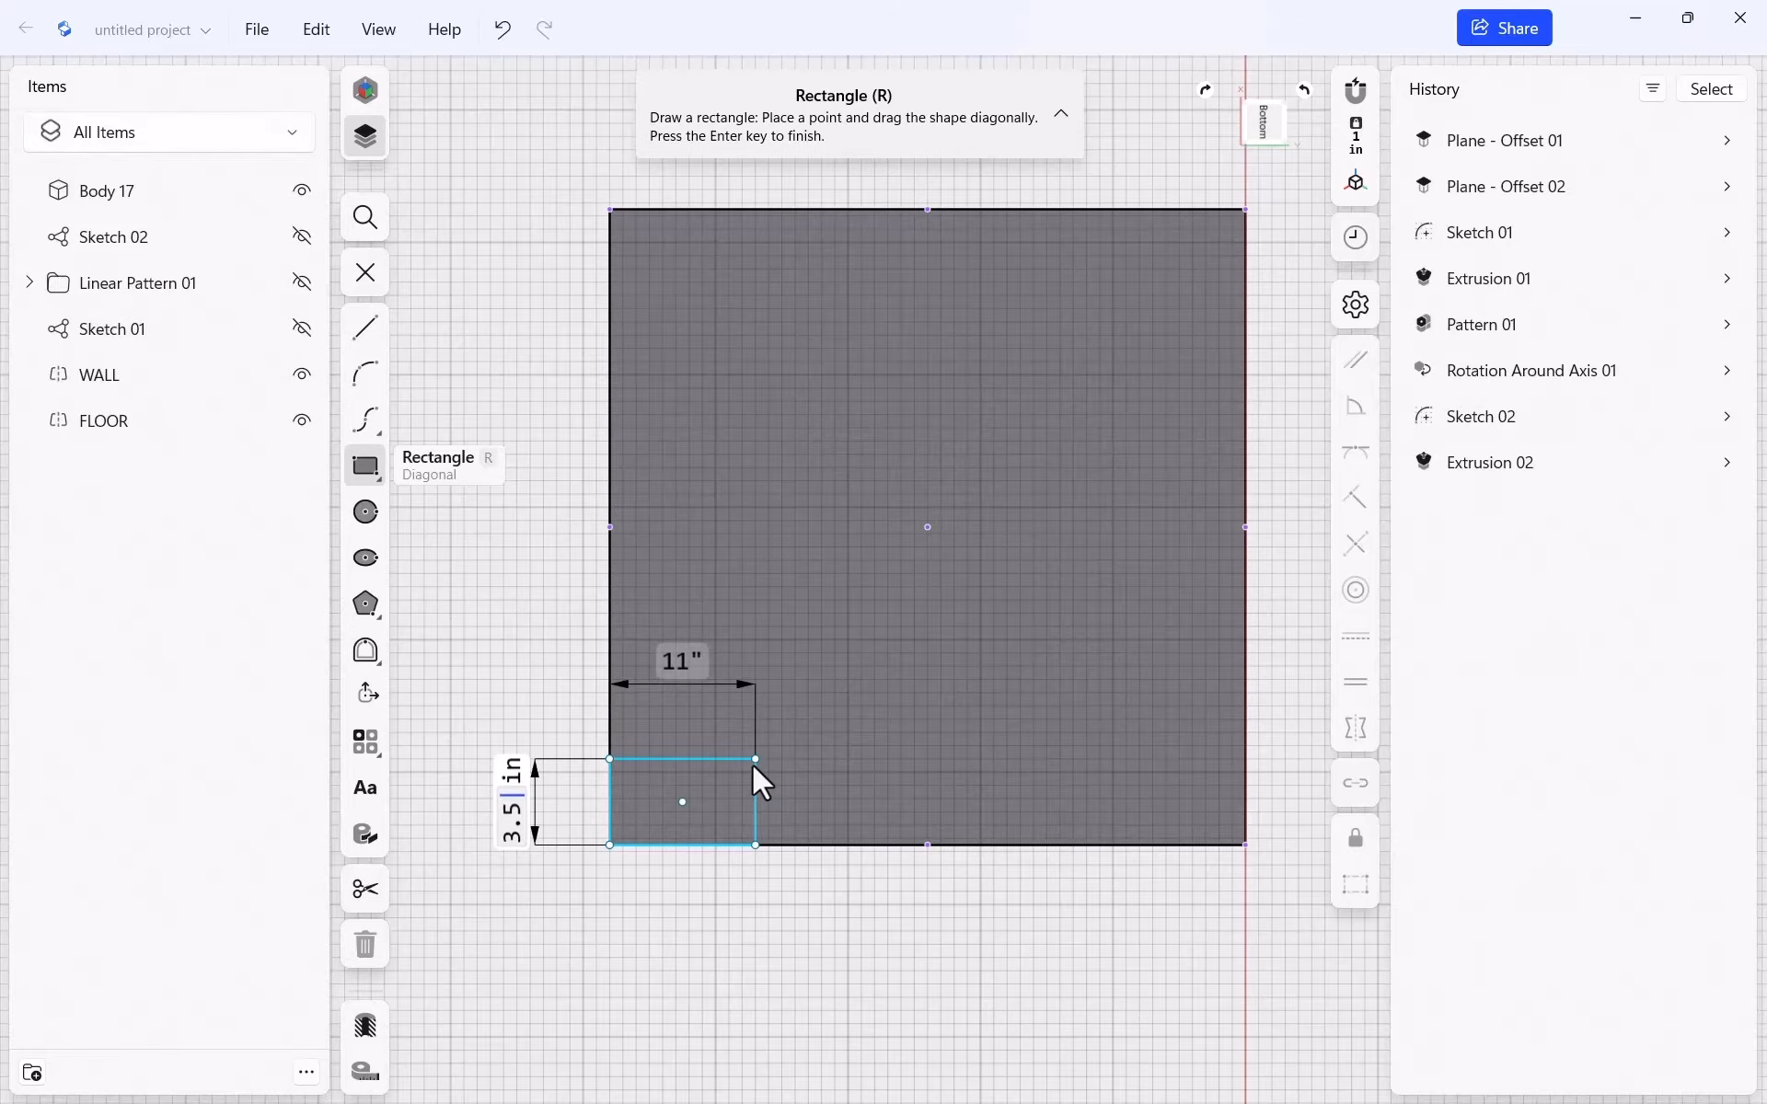
key(Tab)
text(3.5)
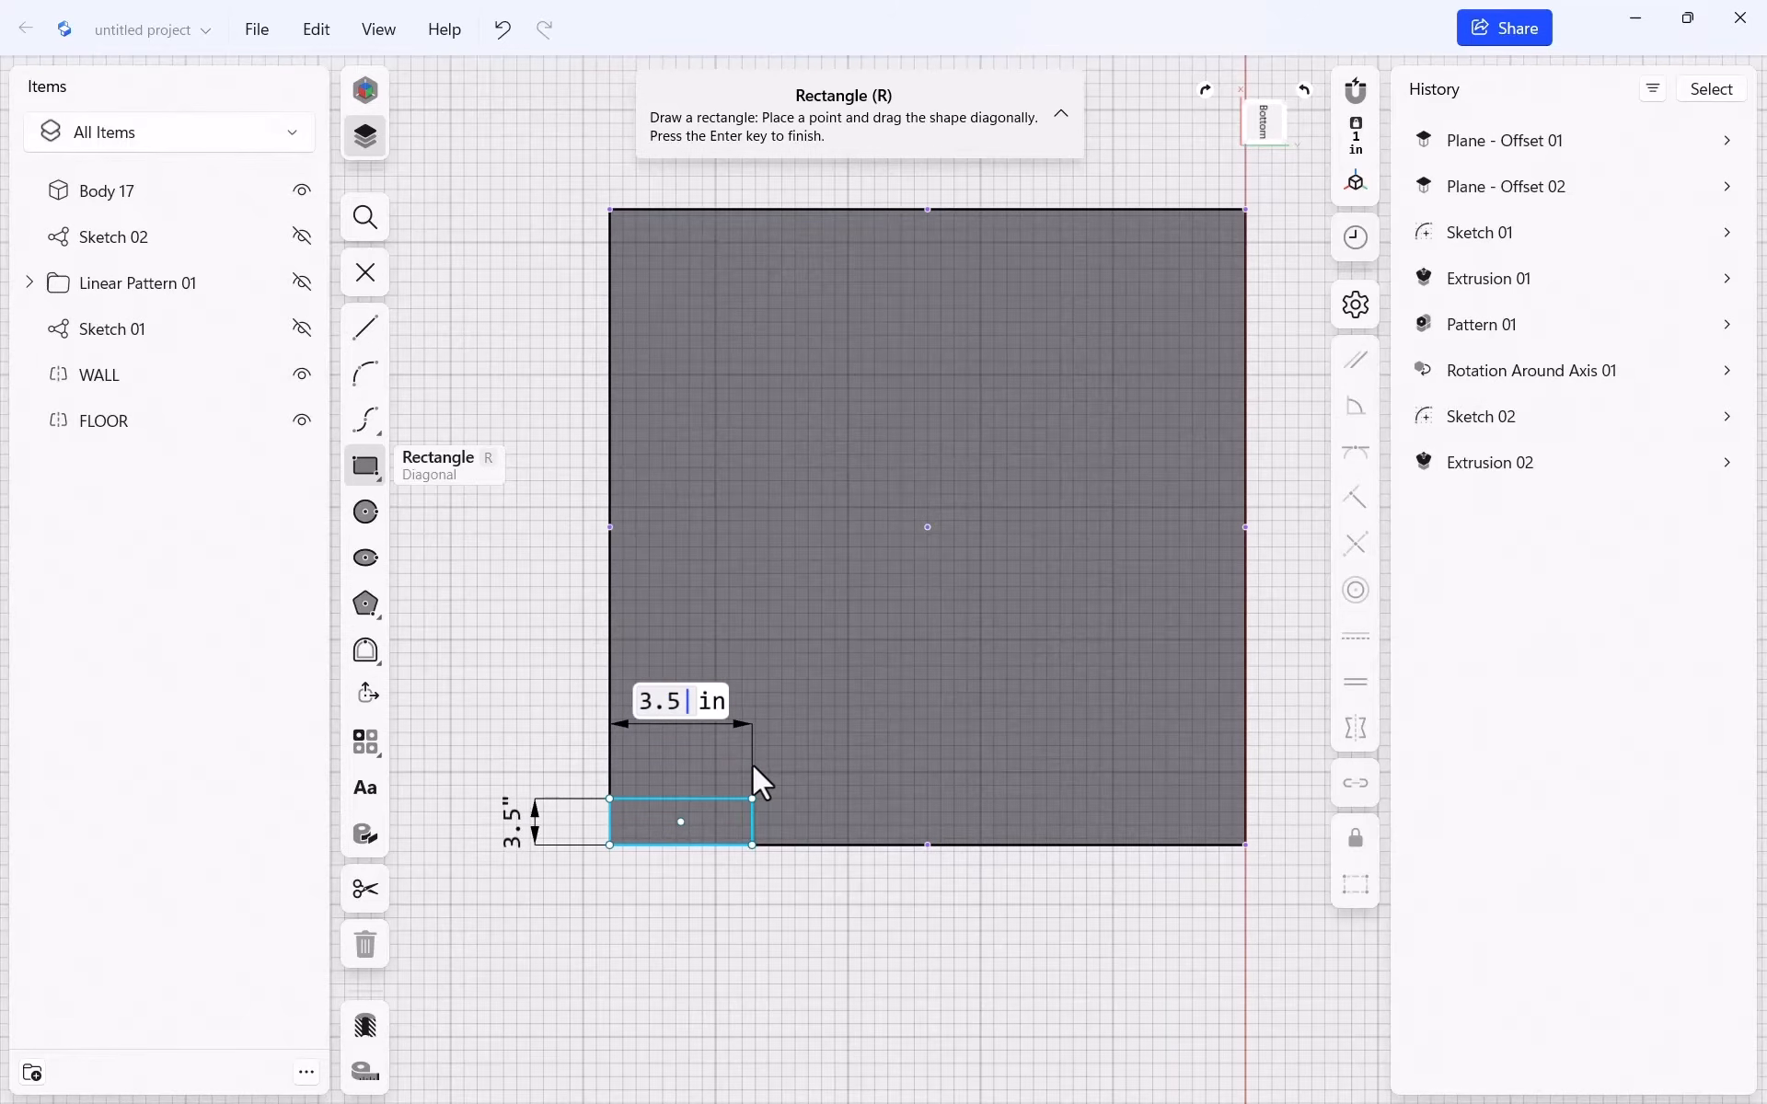
key(Return)
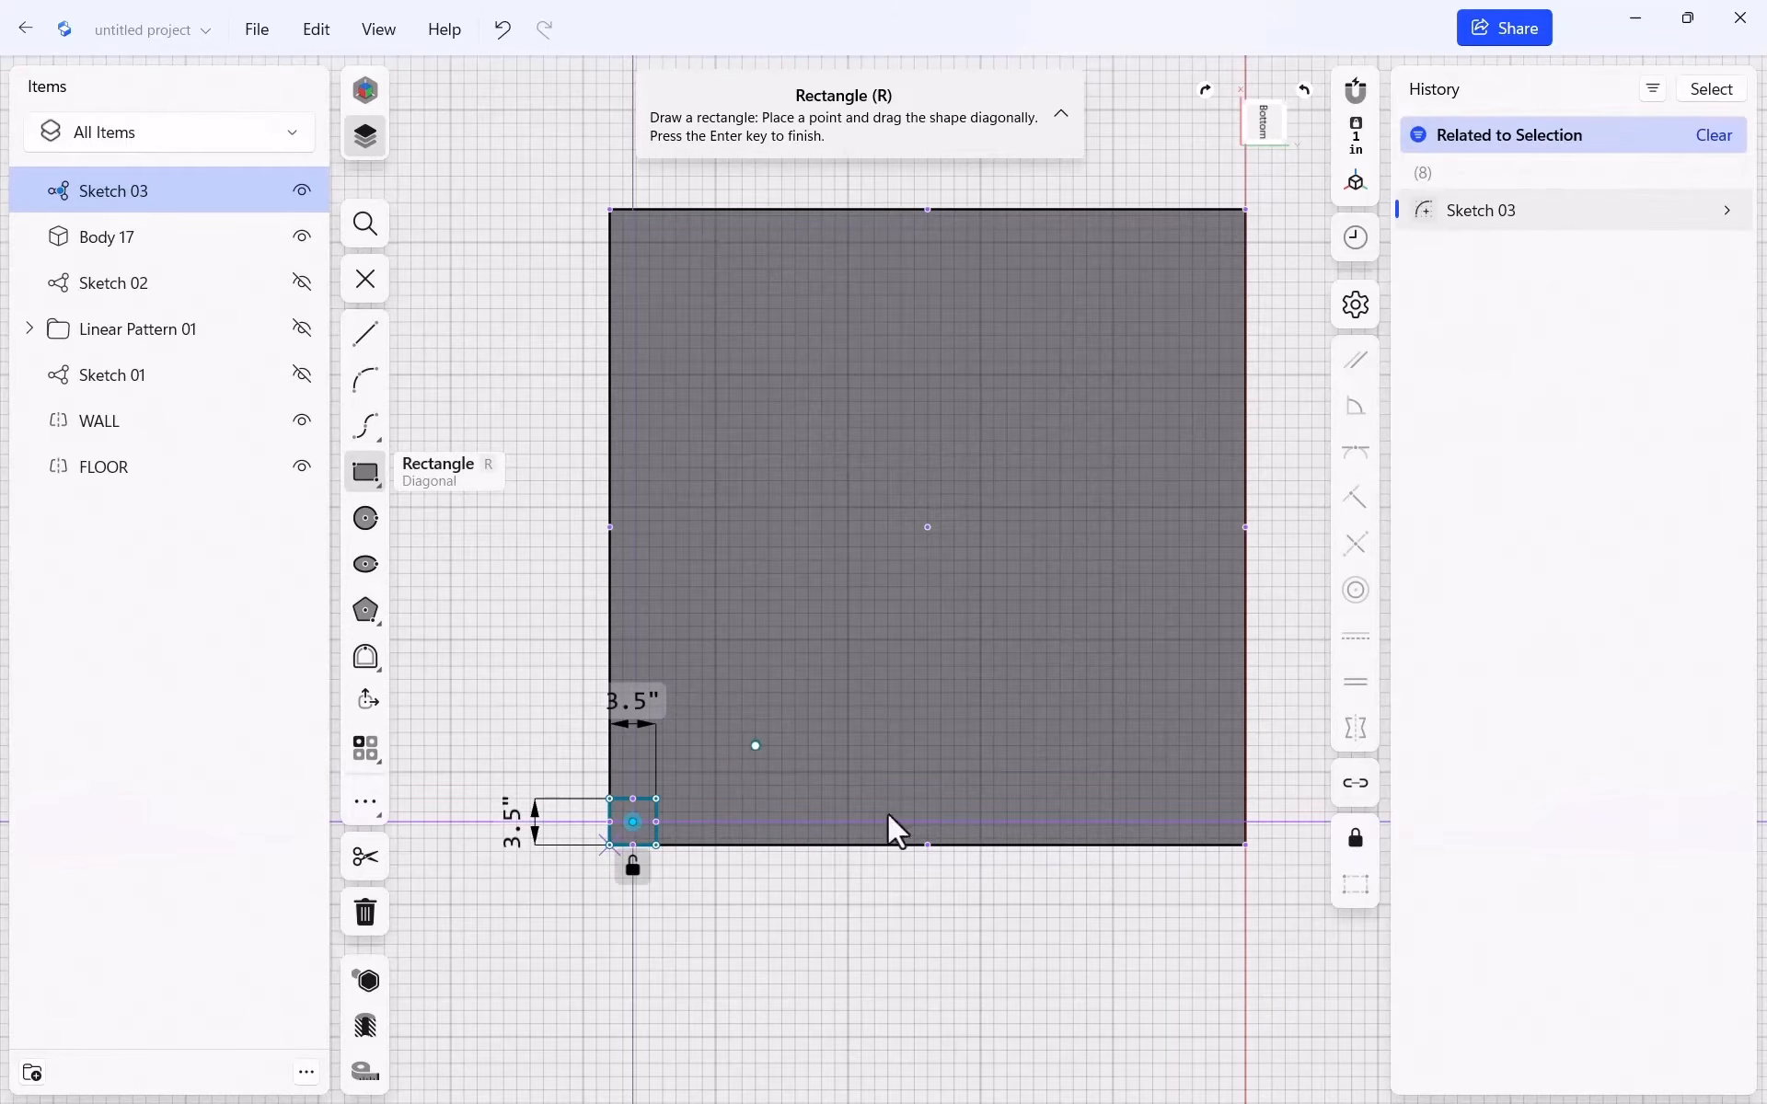
click(1245, 844)
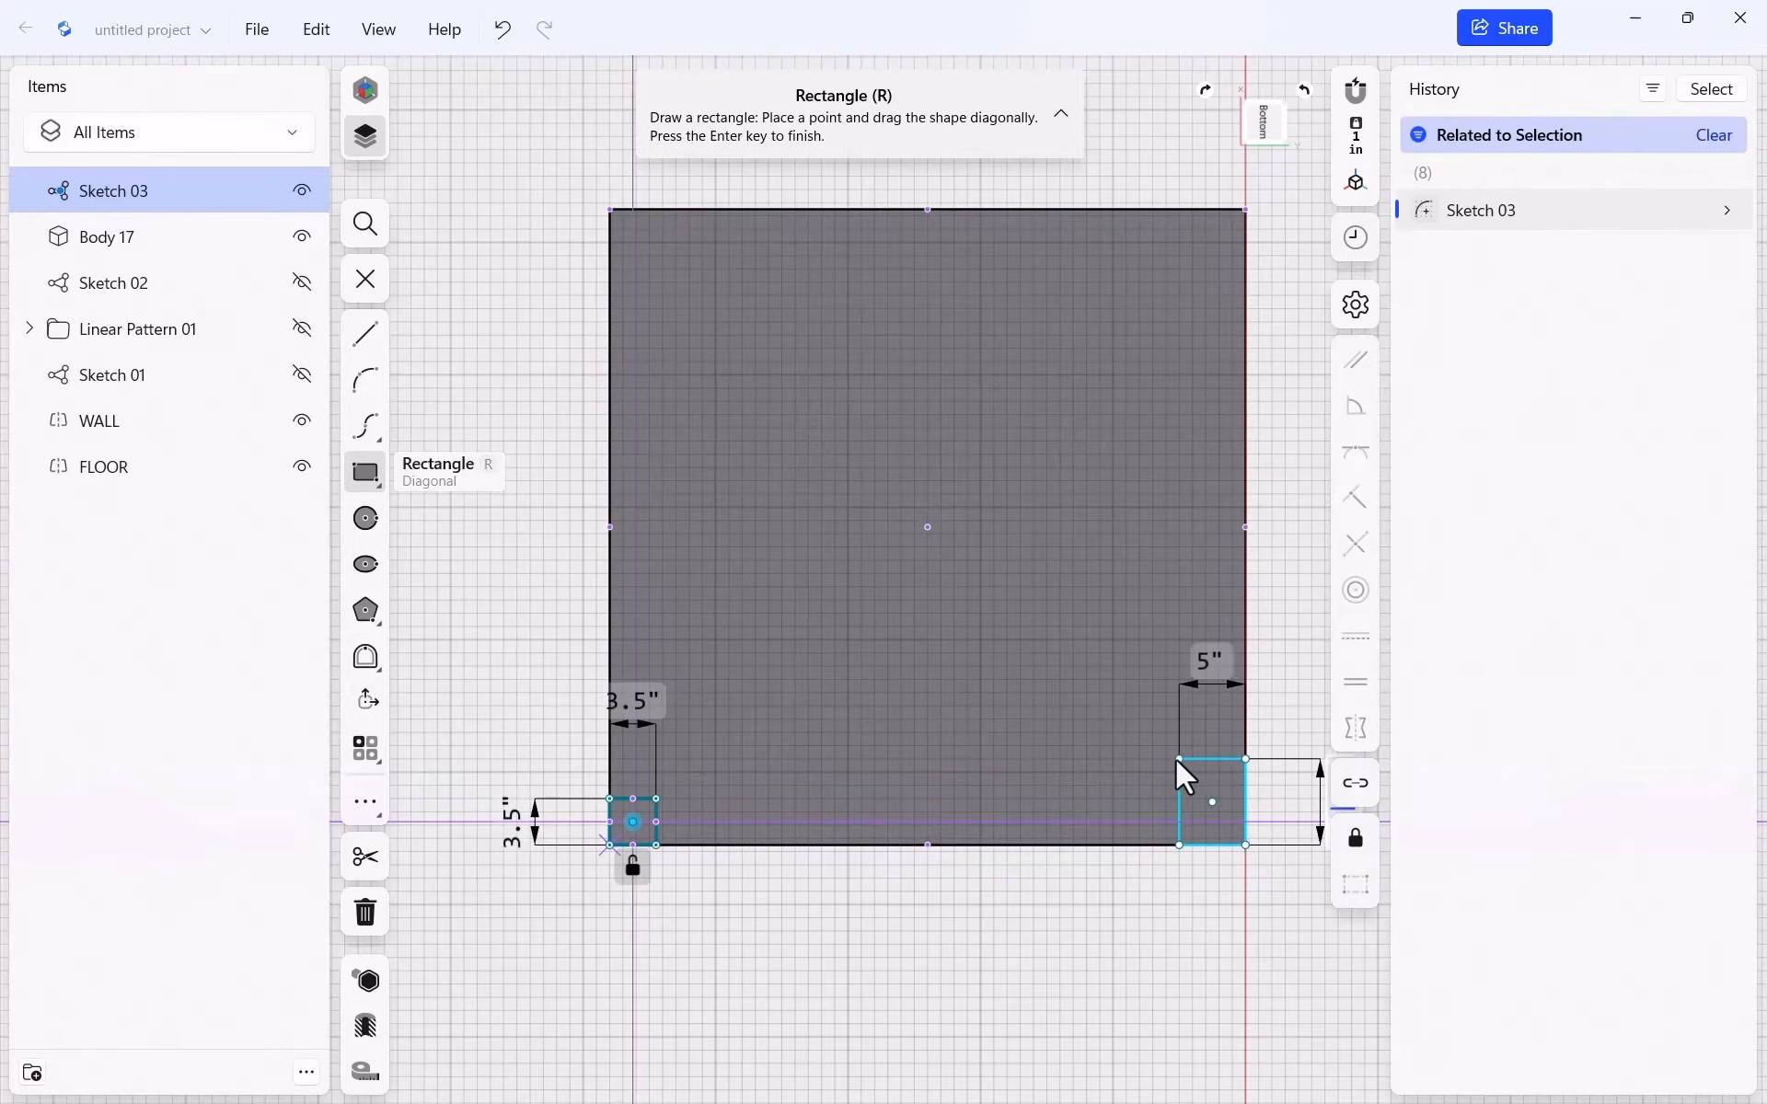
Finish 3.5-inch squares at the bottom-right and top-right corners of the slab
text(3.5)
key(Tab)
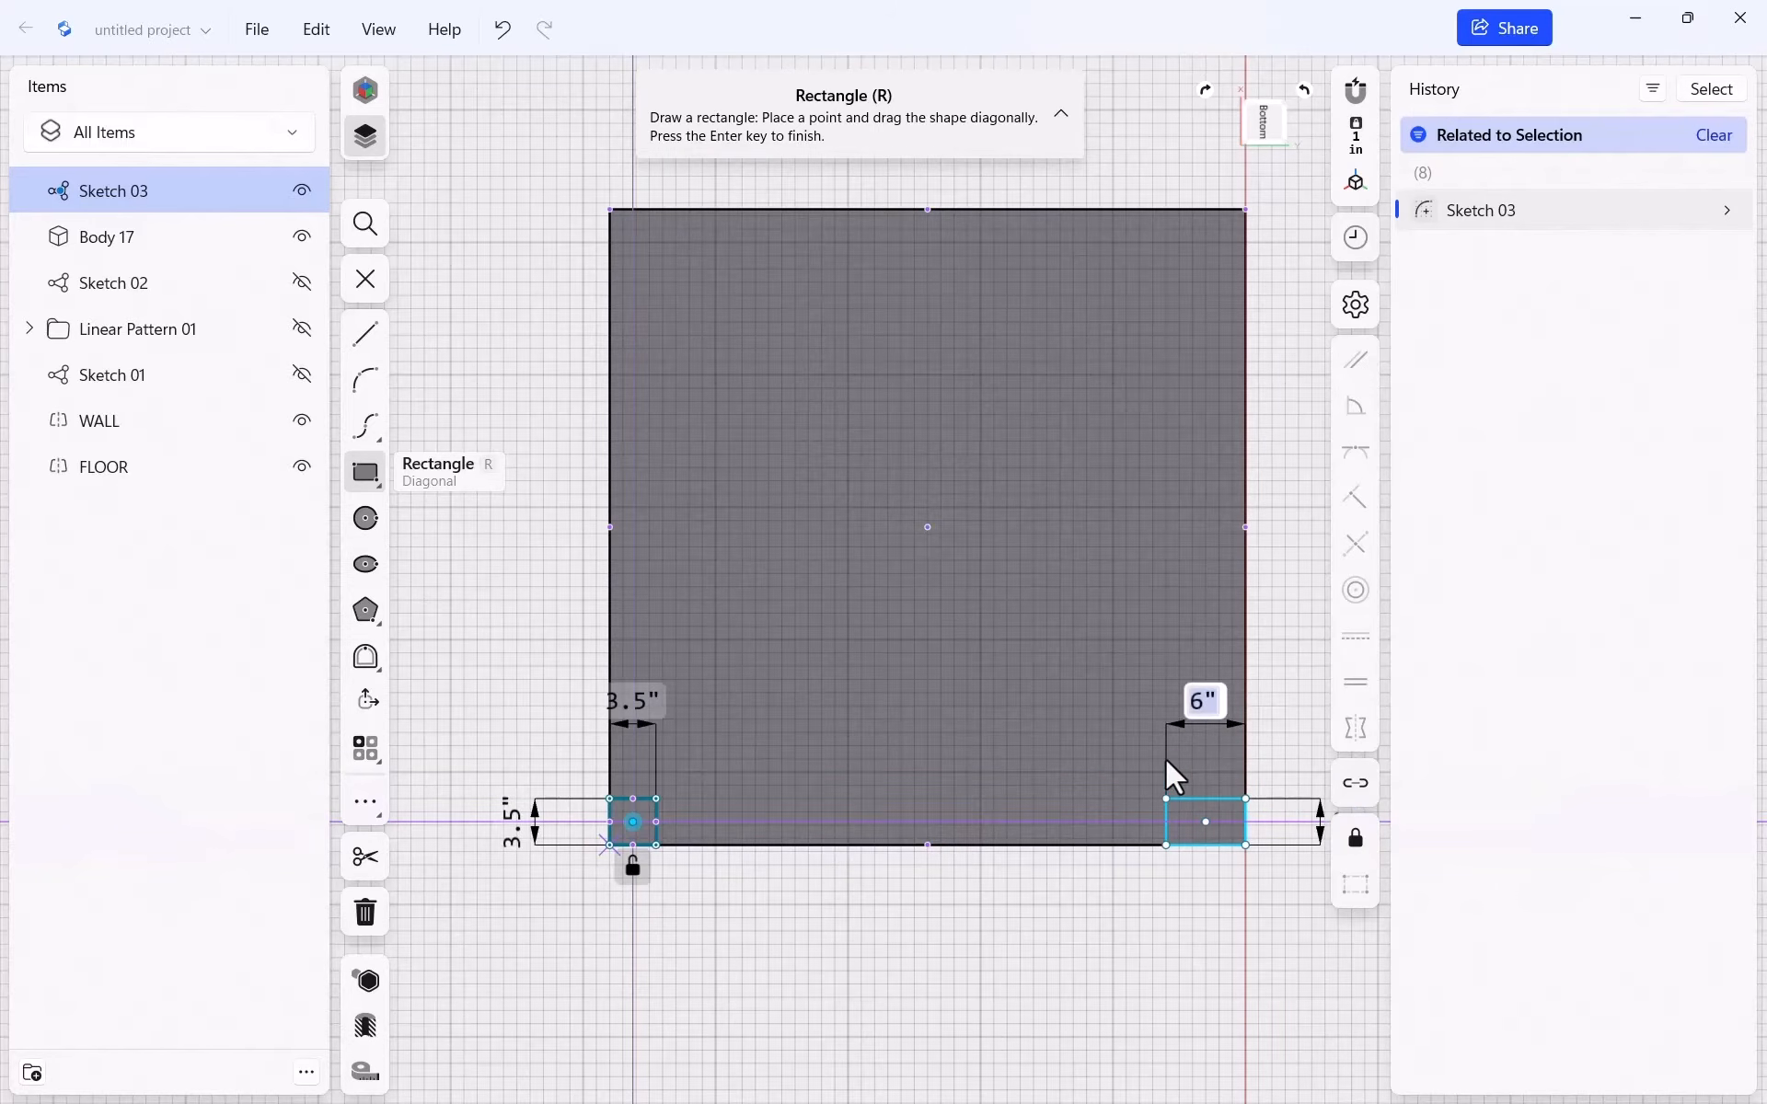
text(3.5)
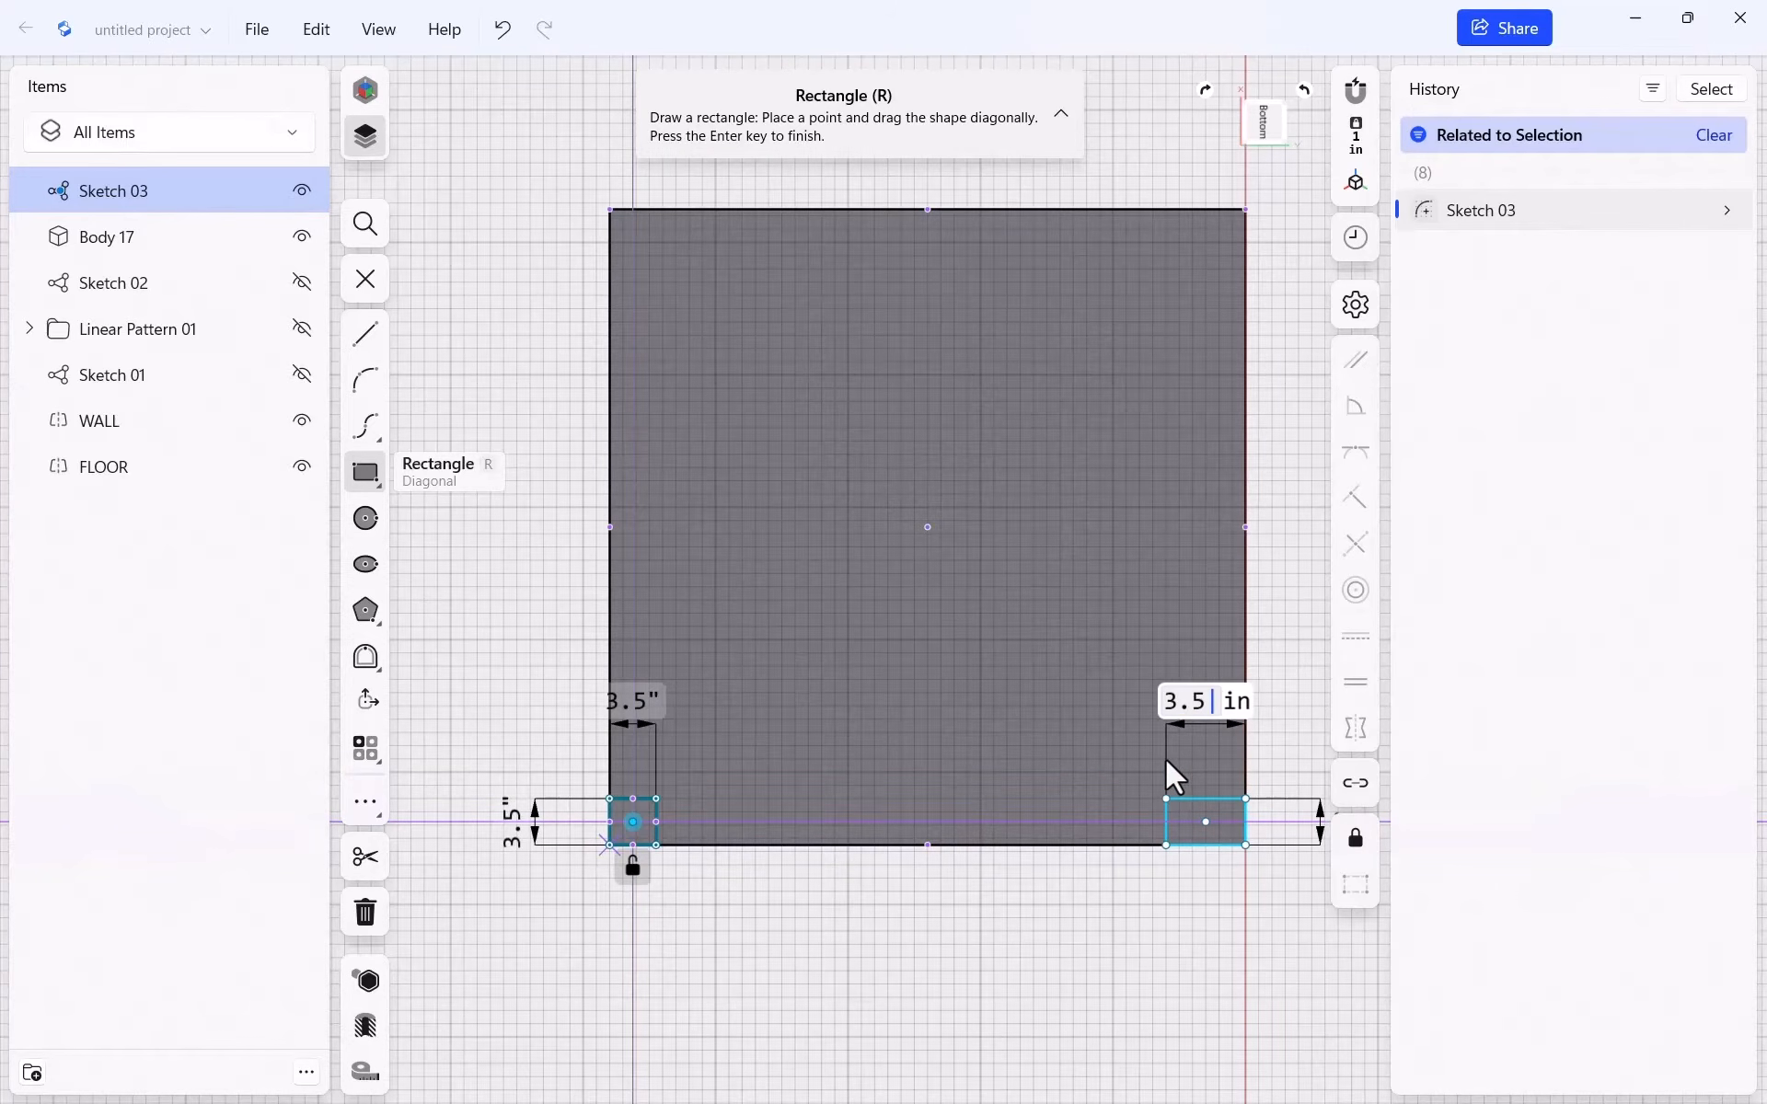
key(Return)
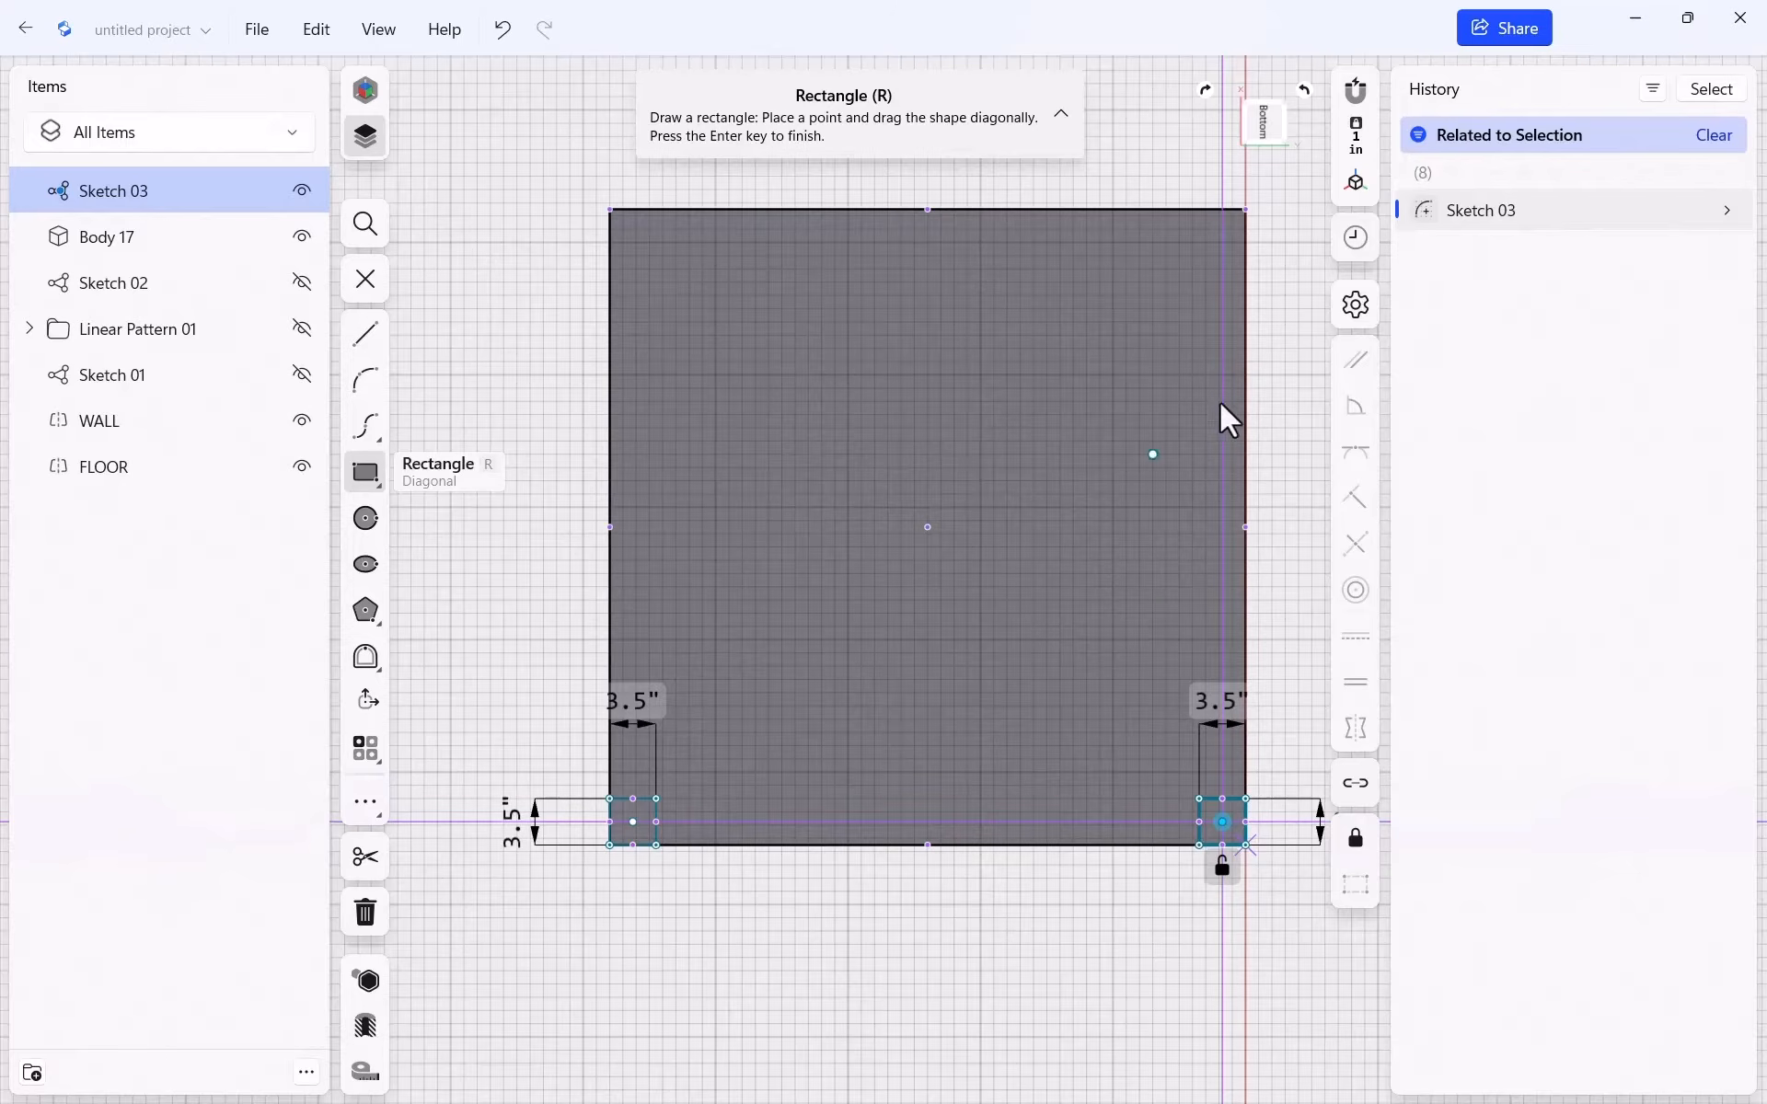
click(1247, 209)
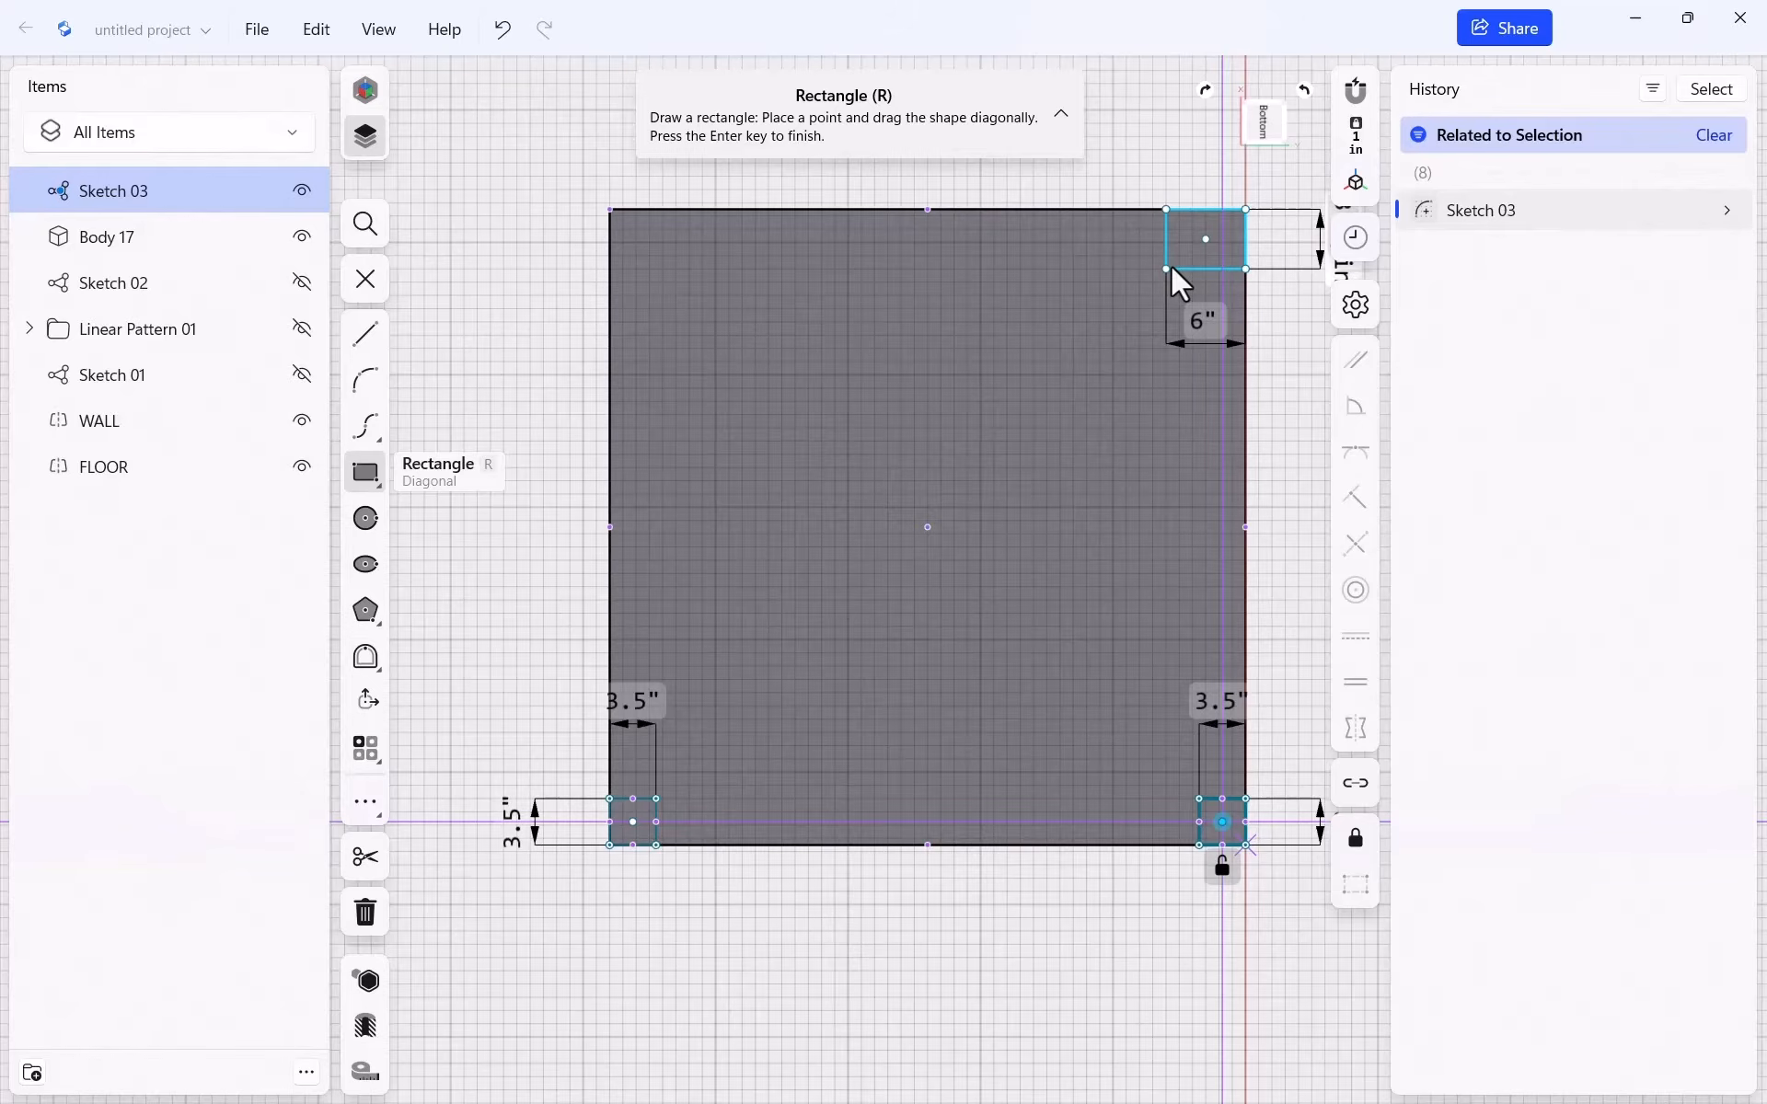
key(Tab)
text(3.5)
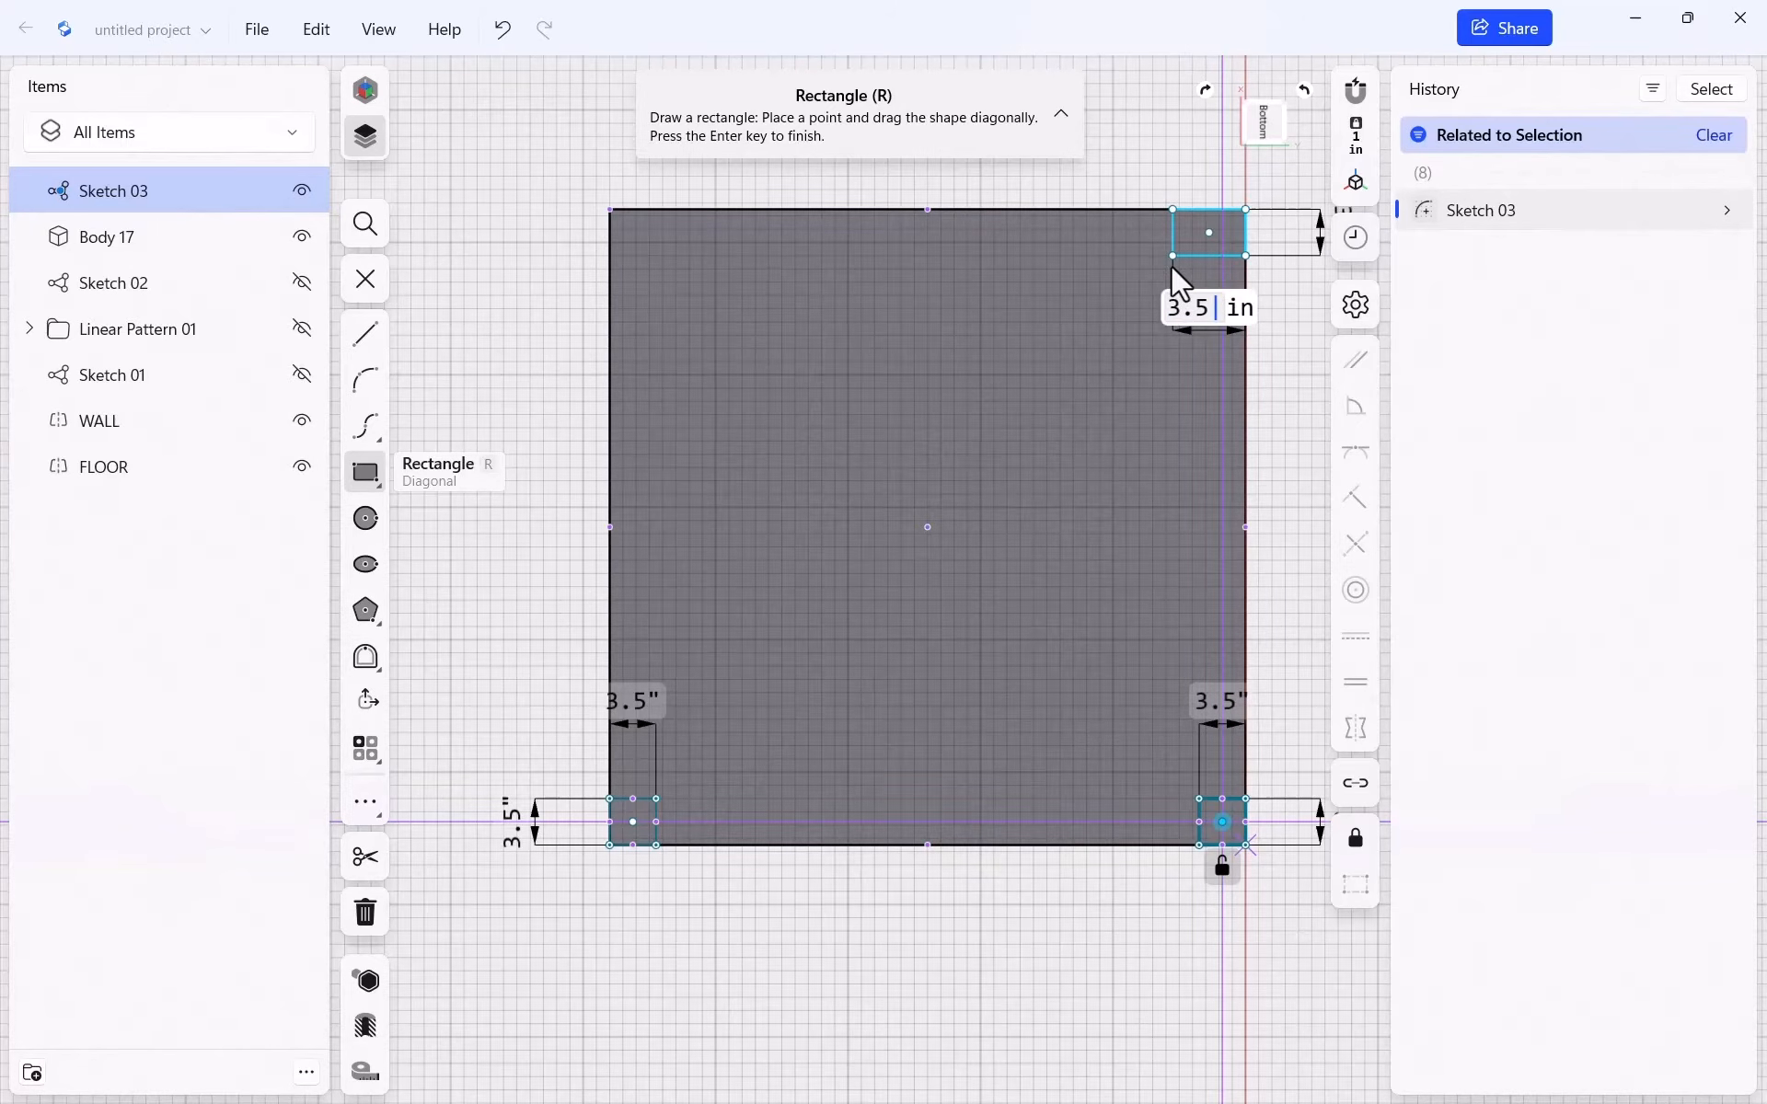
key(Return)
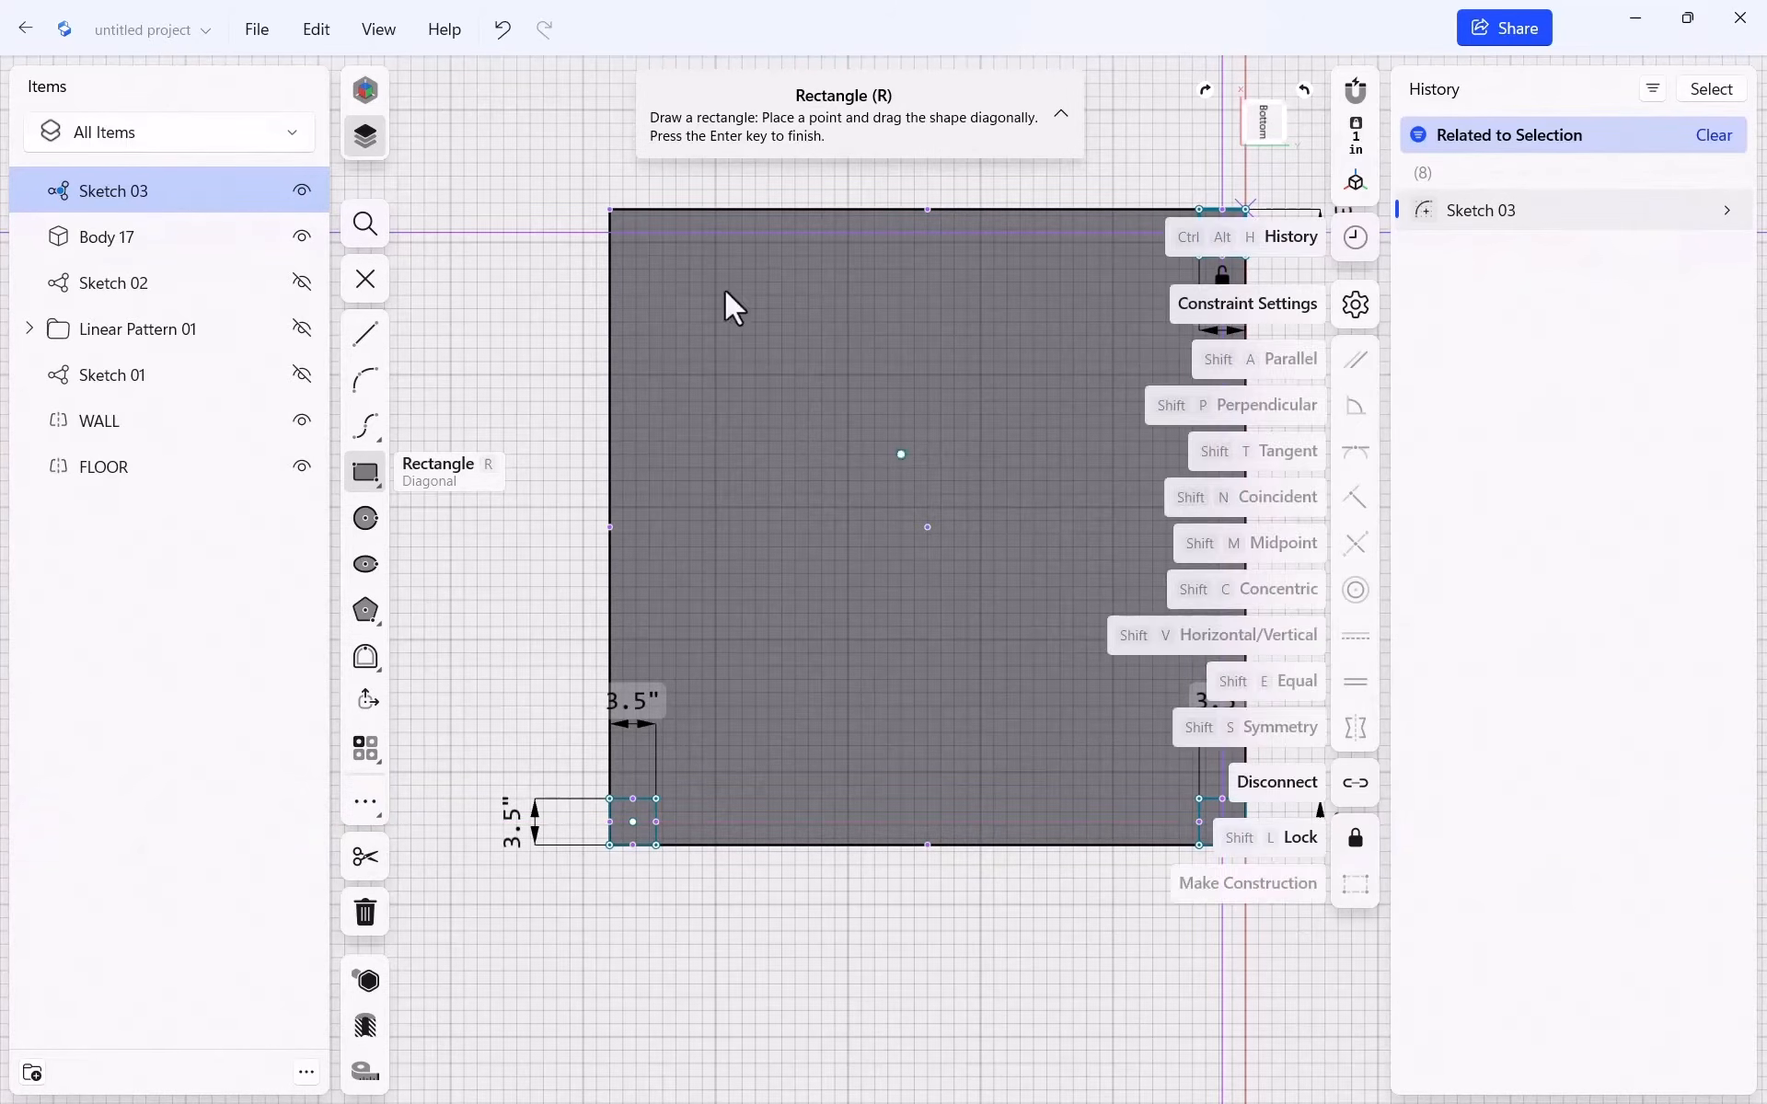
Add the last 3.5-inch square at the top-left corner and start an extrusion
click(609, 208)
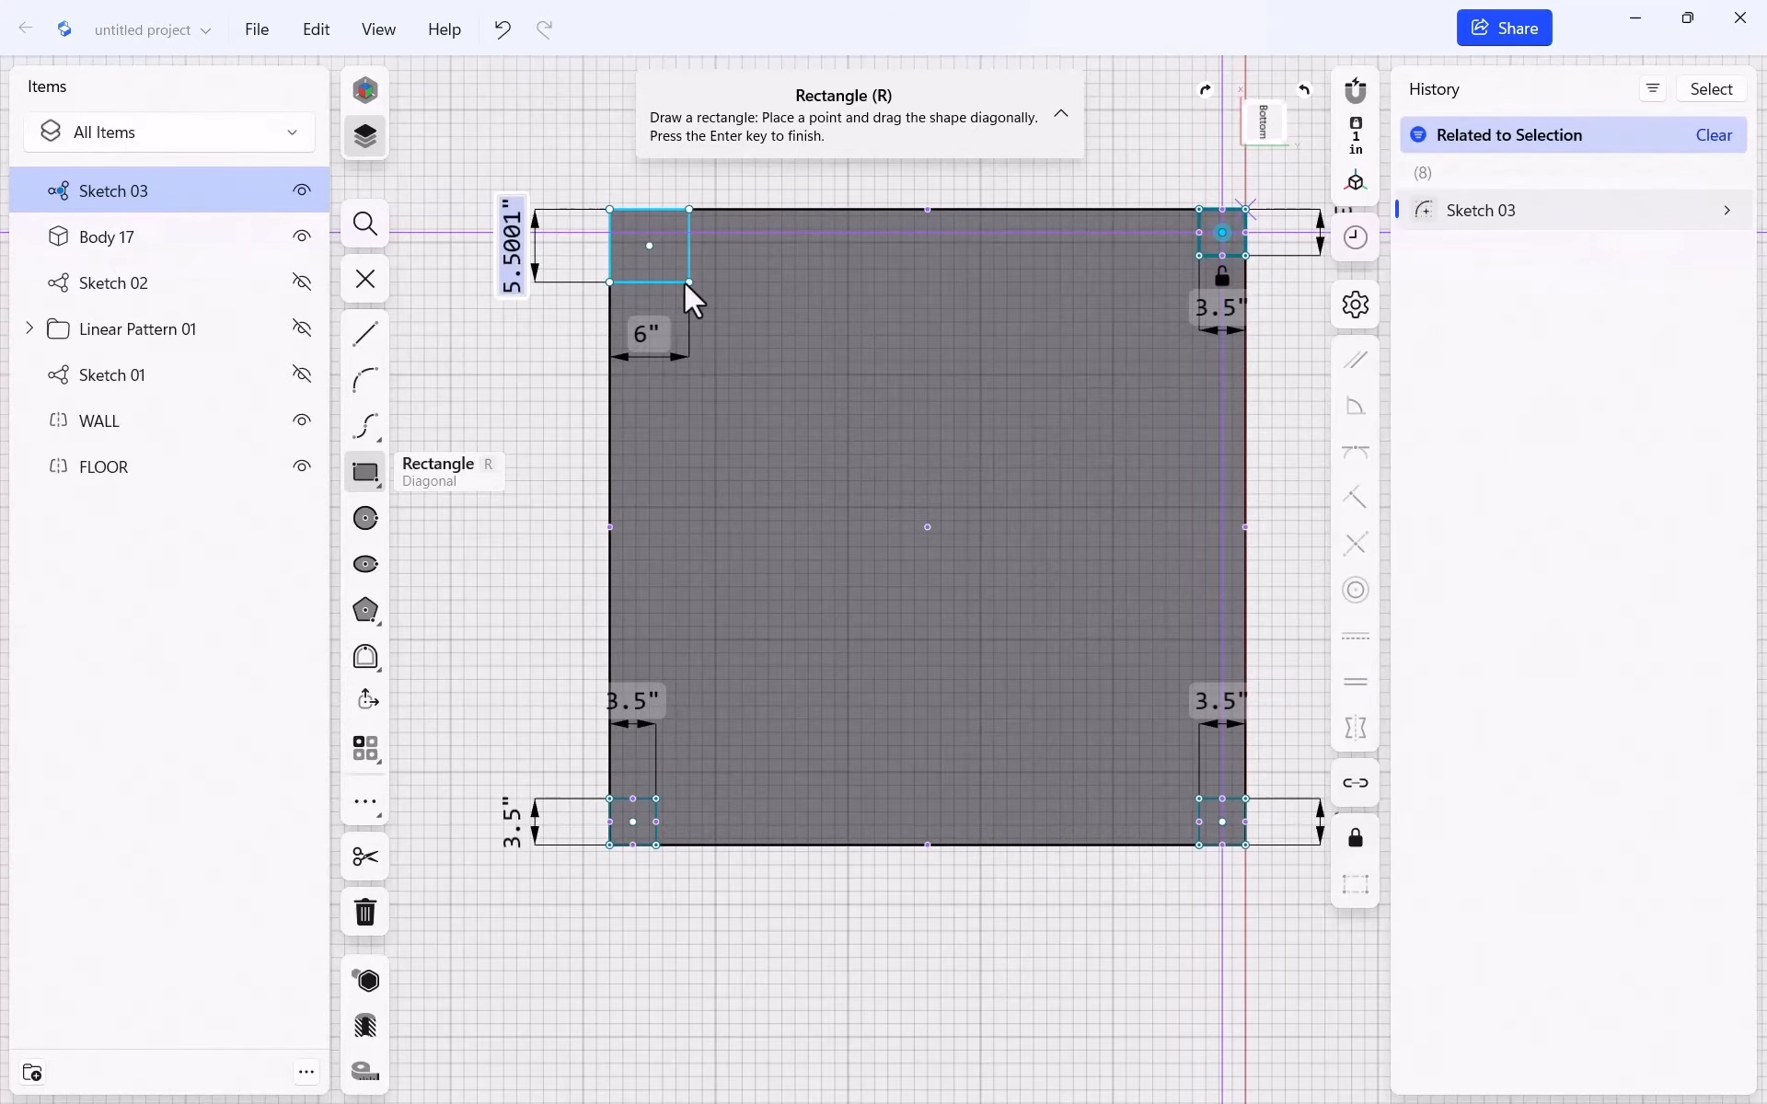
text(3.5)
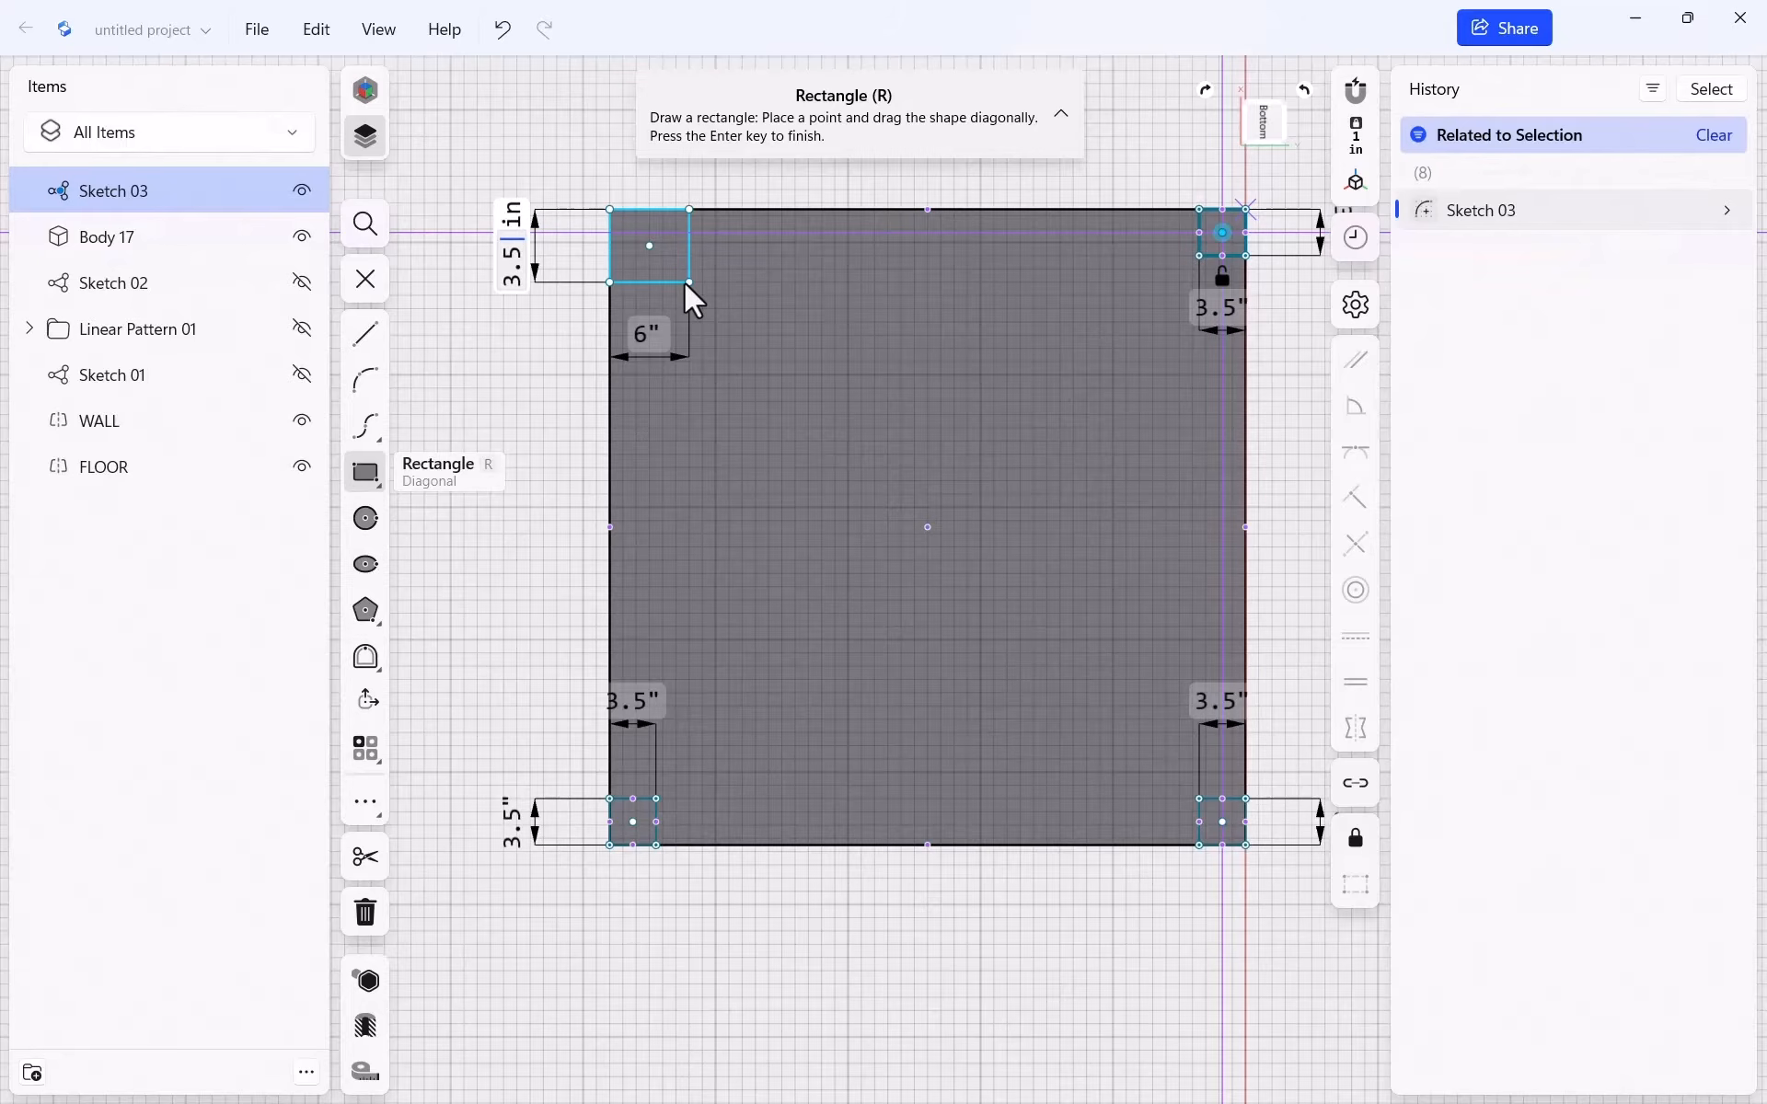
key(Tab)
text(3.5)
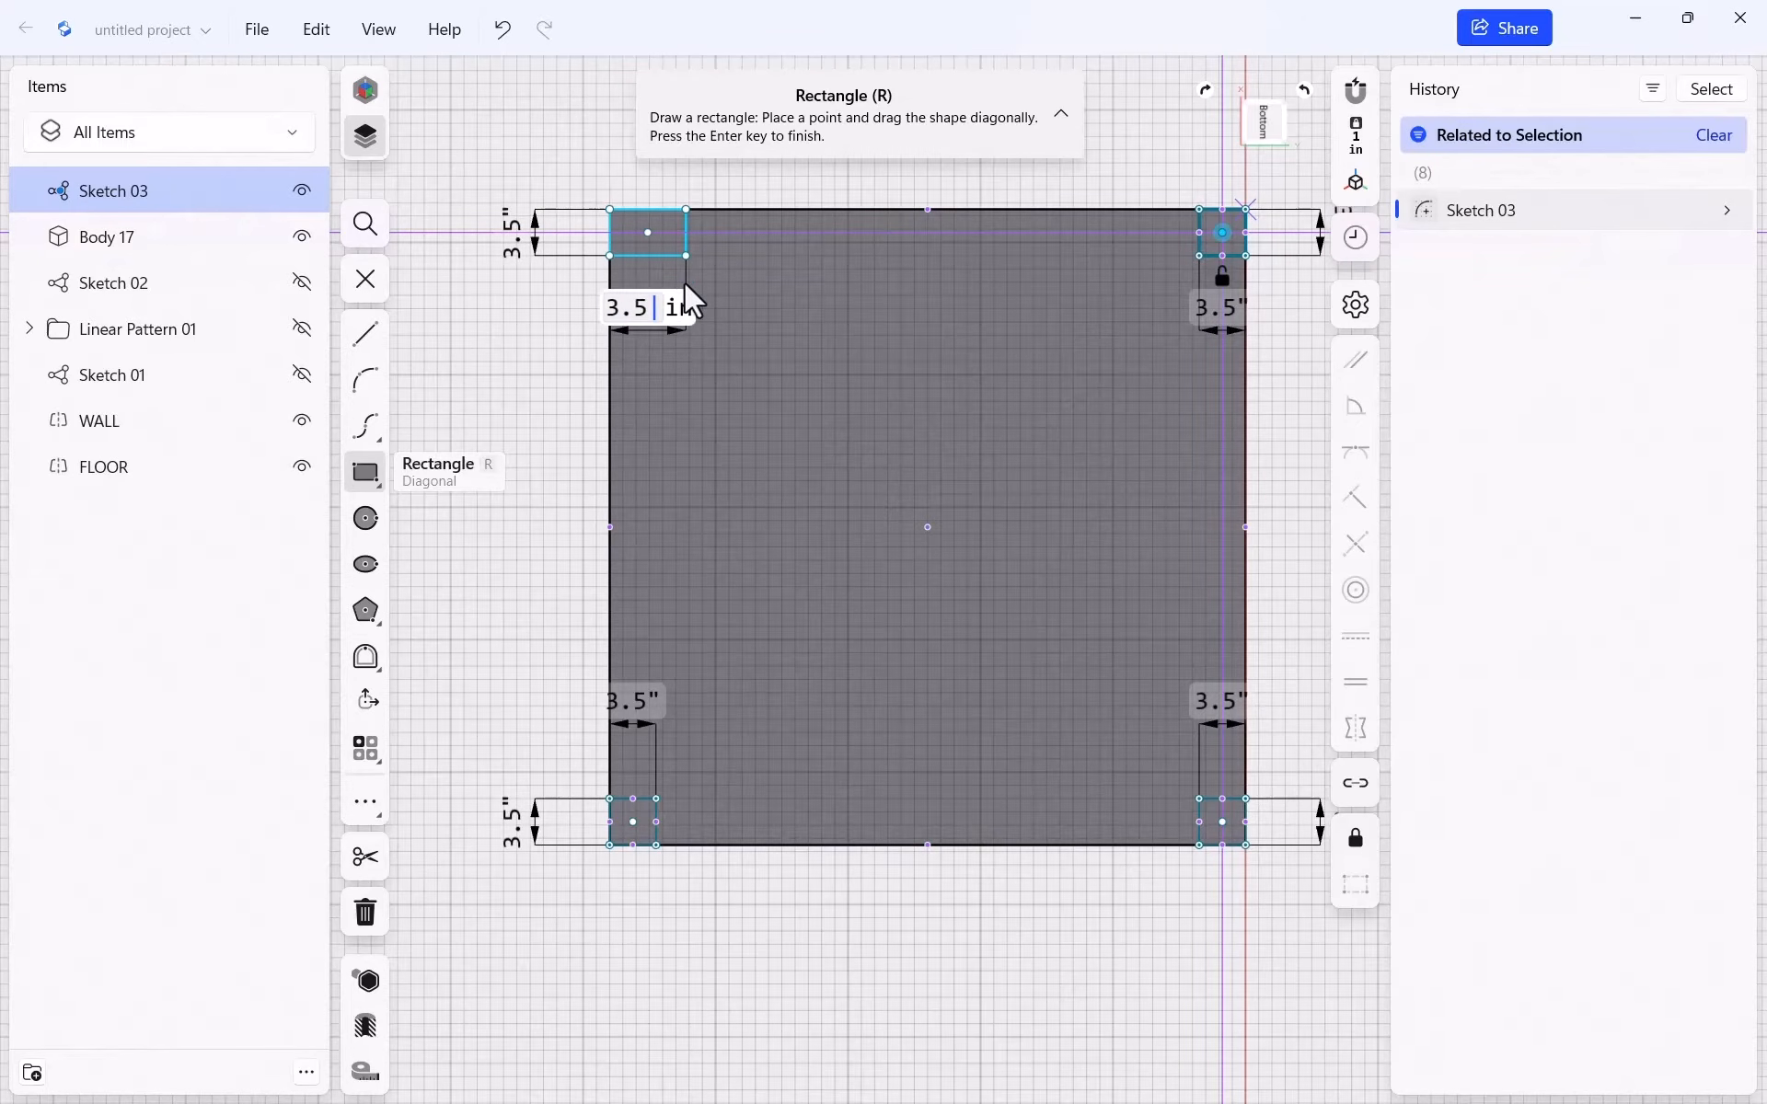
key(Return)
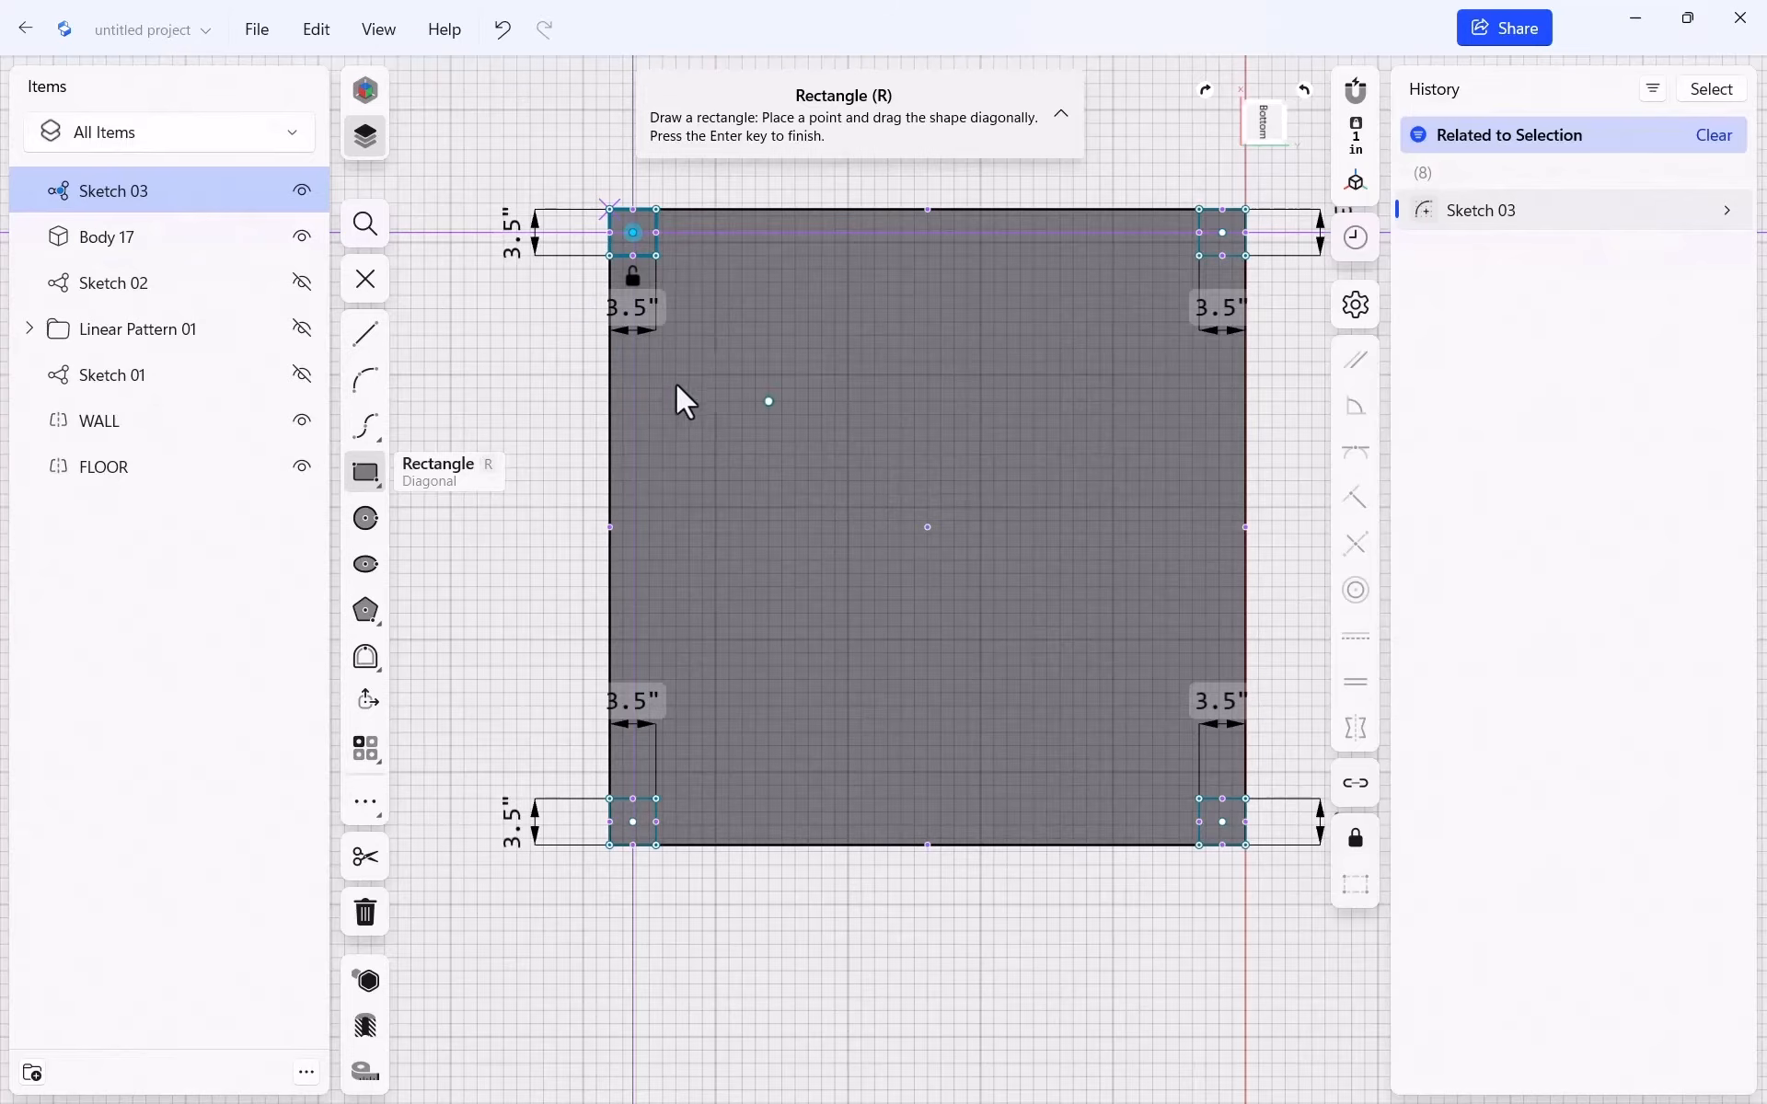
key(Escape)
scroll(941, 417, up, 2)
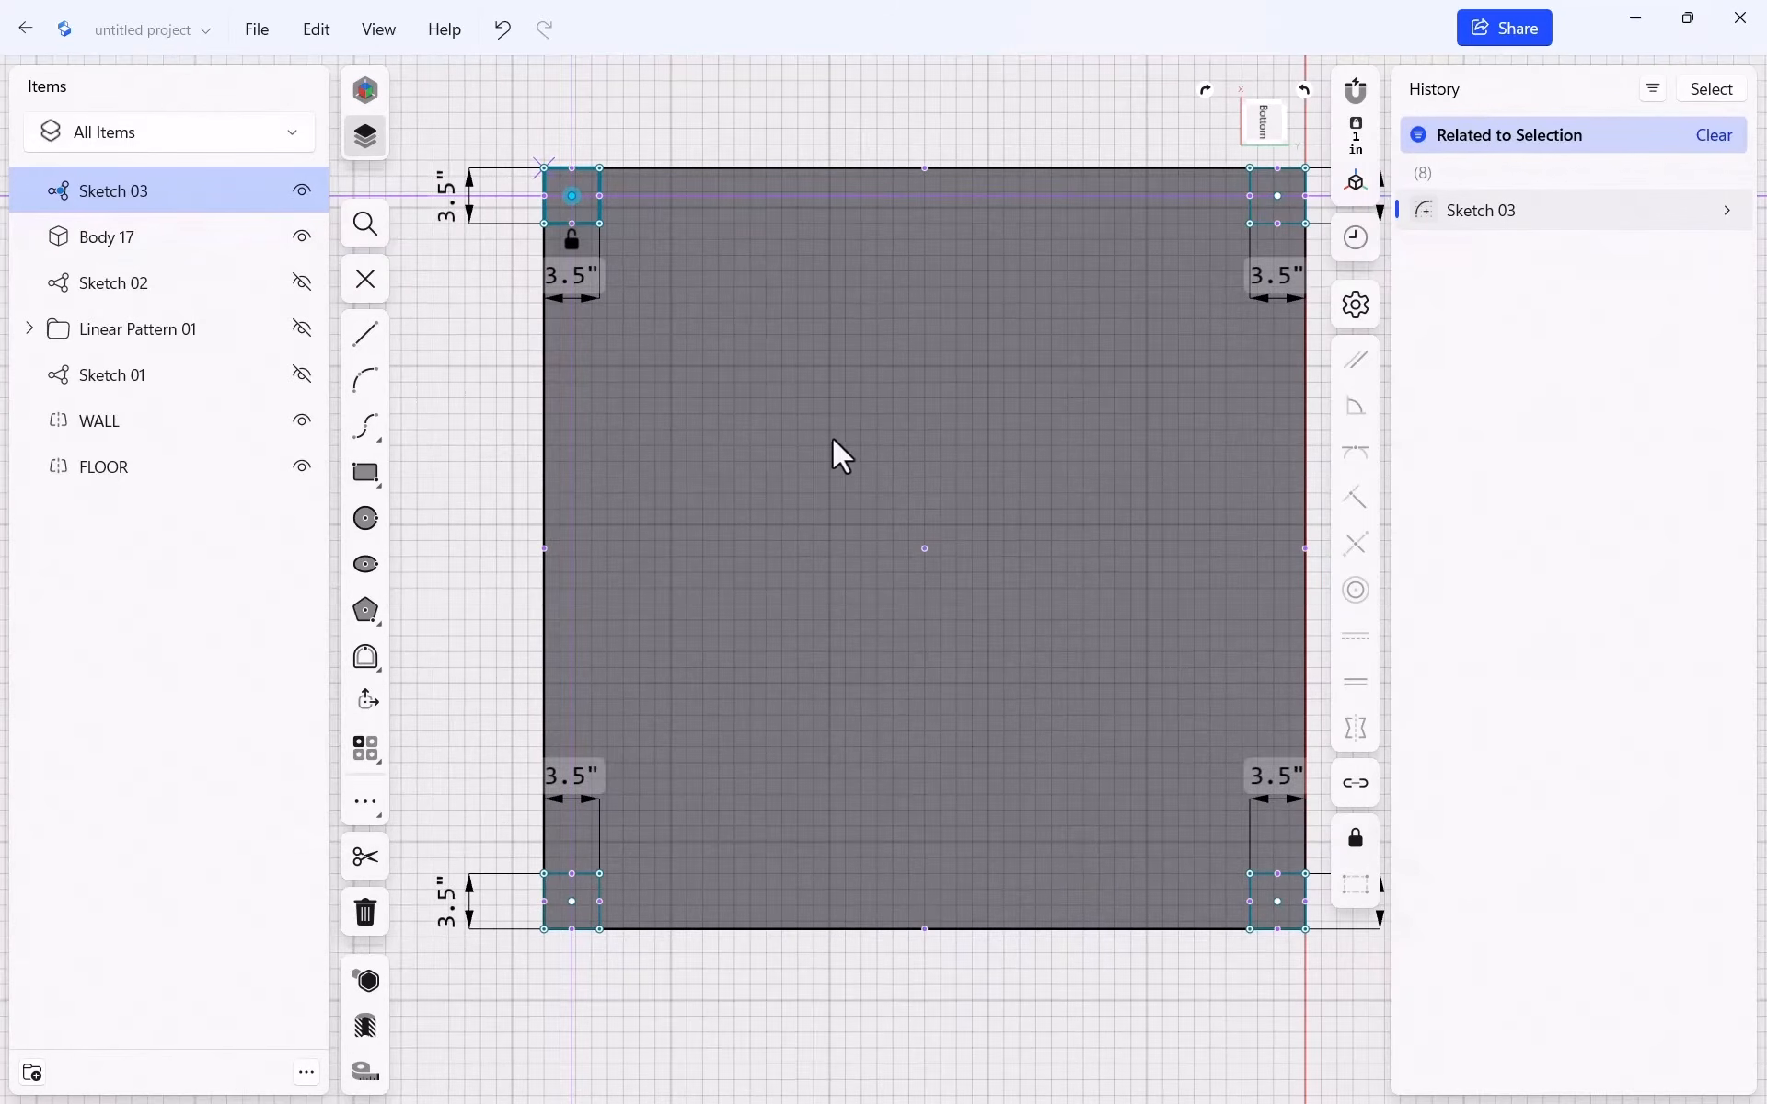
key(e)
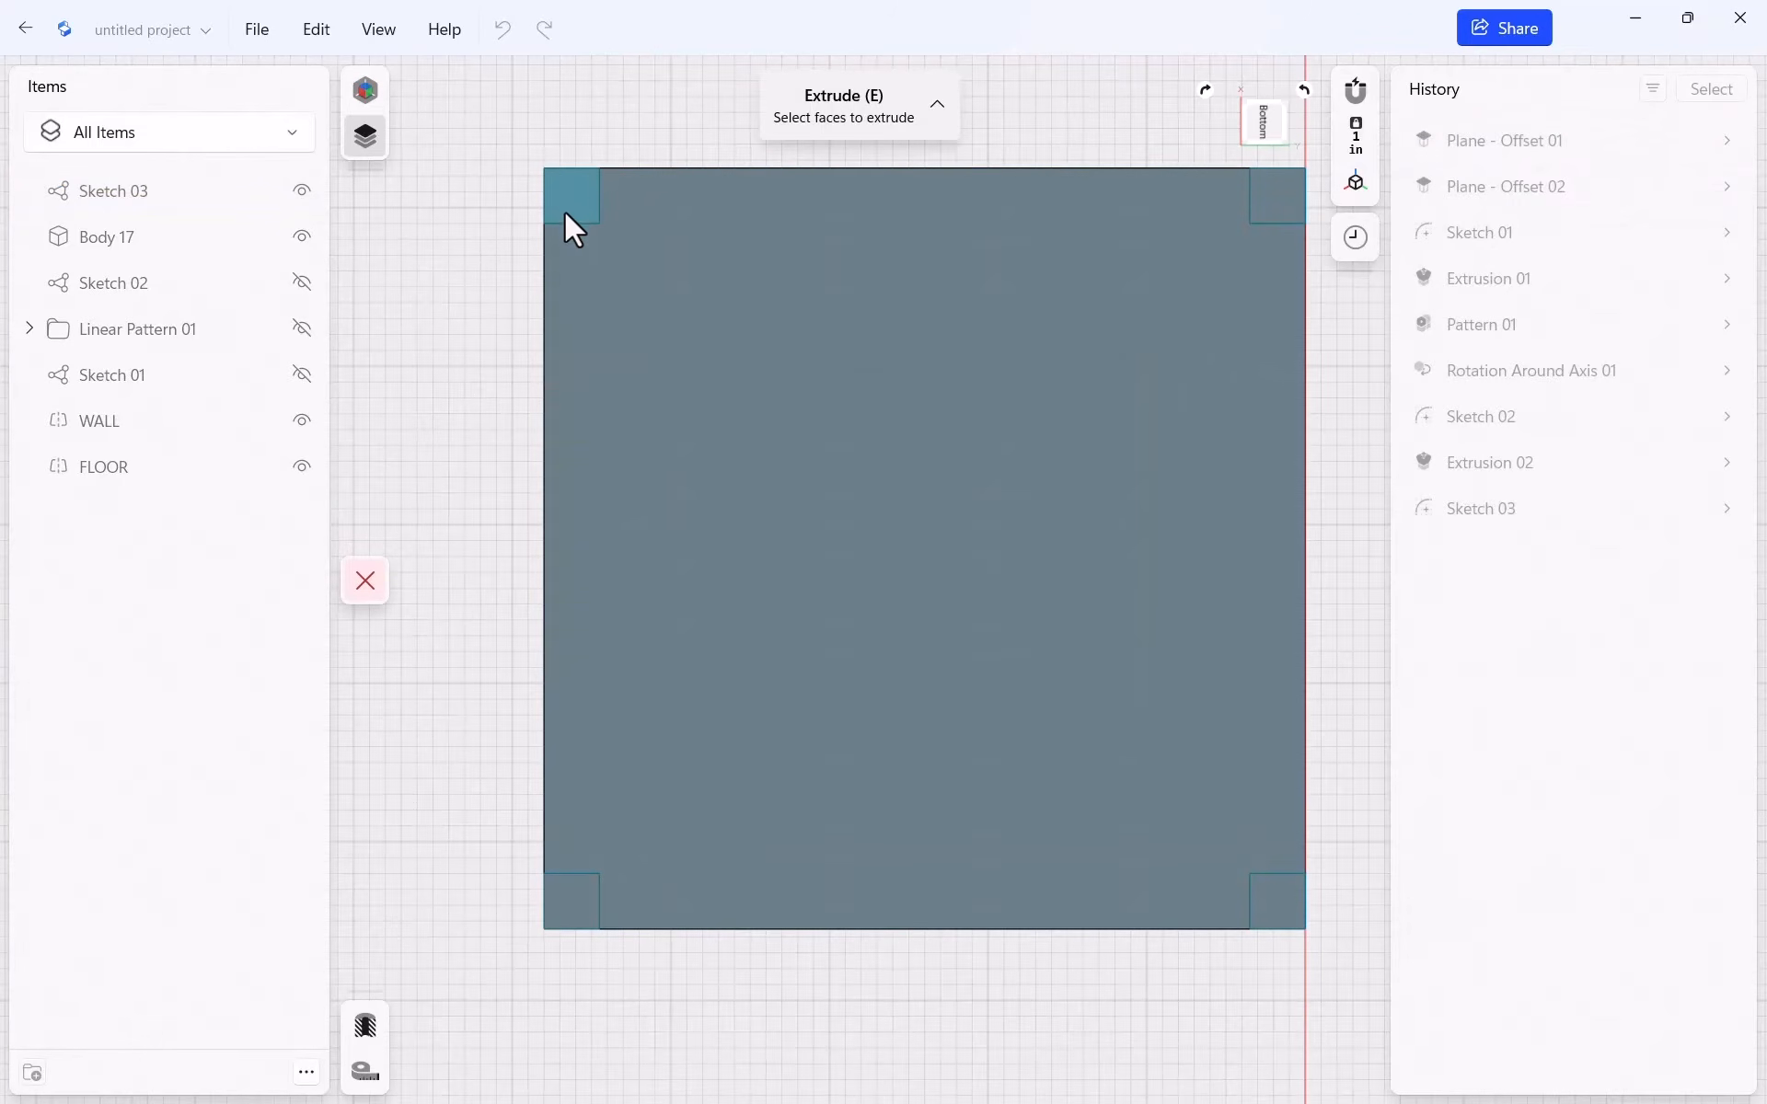
Select all four corner squares and extrude them 26 inches down into legs
click(566, 210)
click(1258, 212)
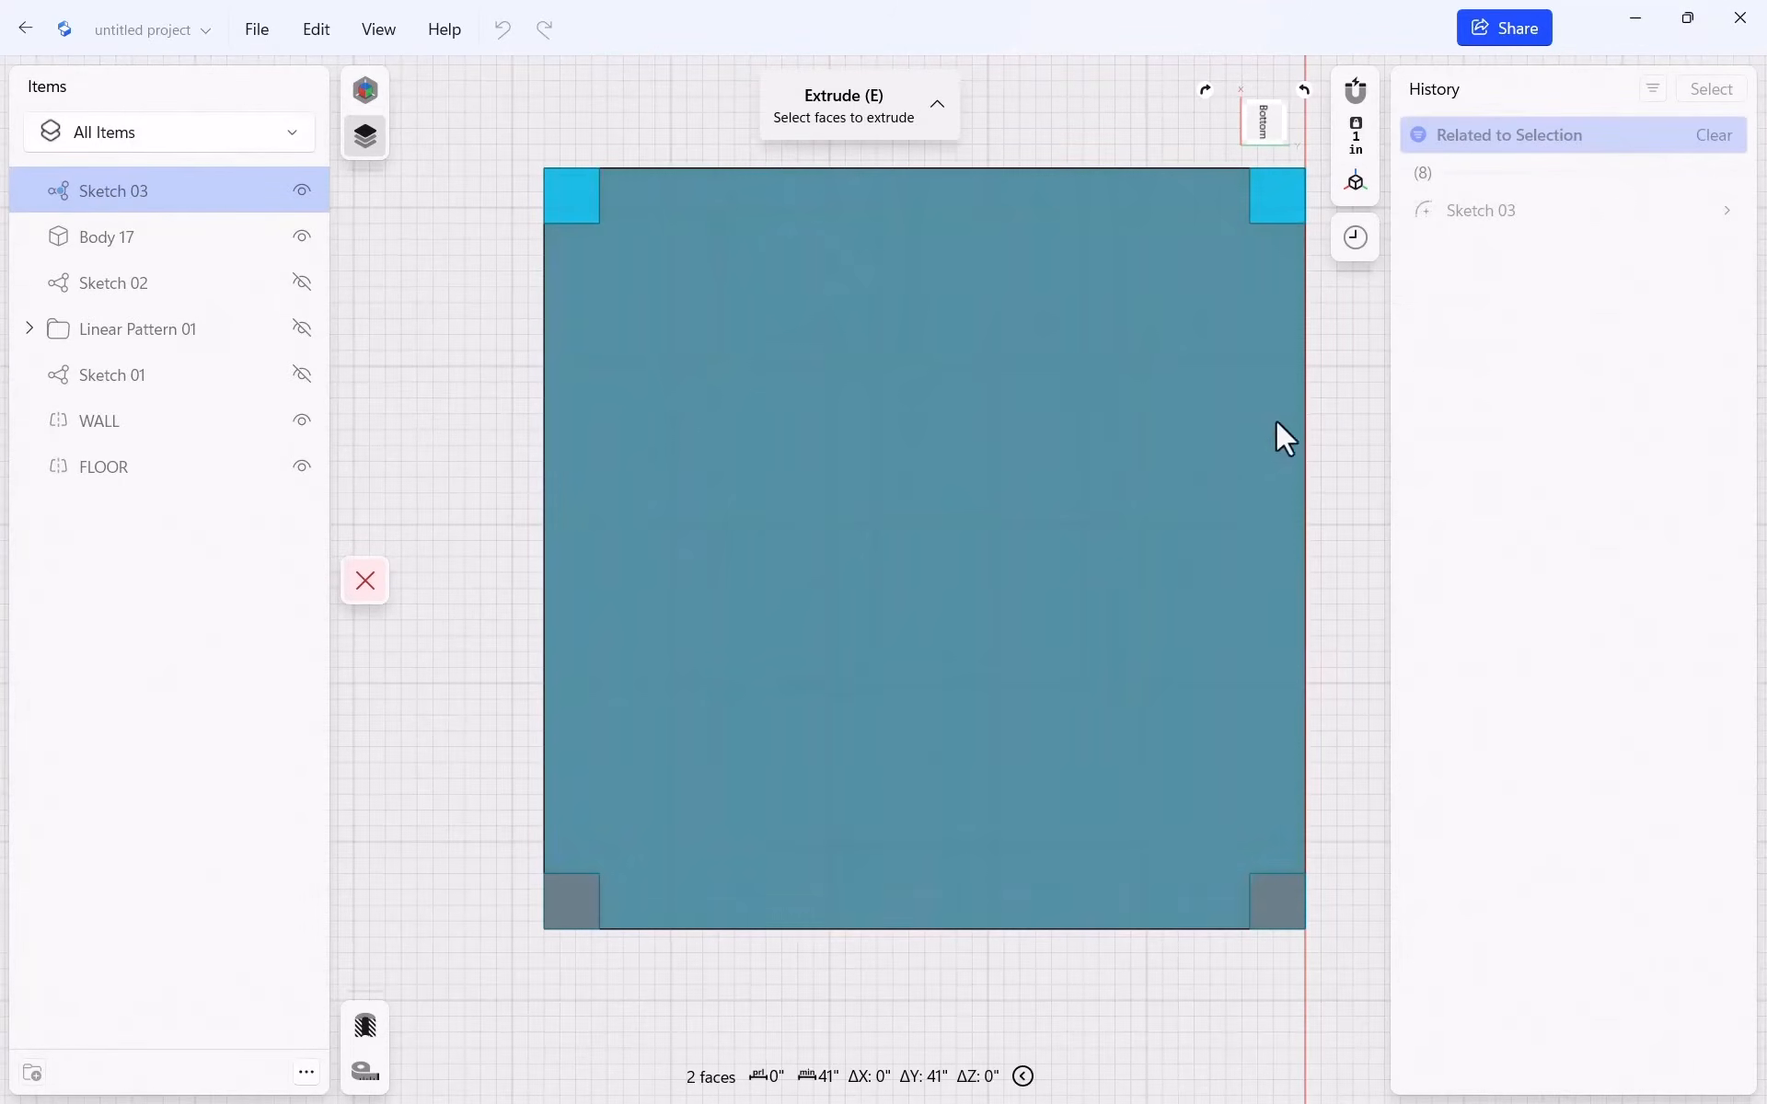
click(1271, 895)
click(558, 909)
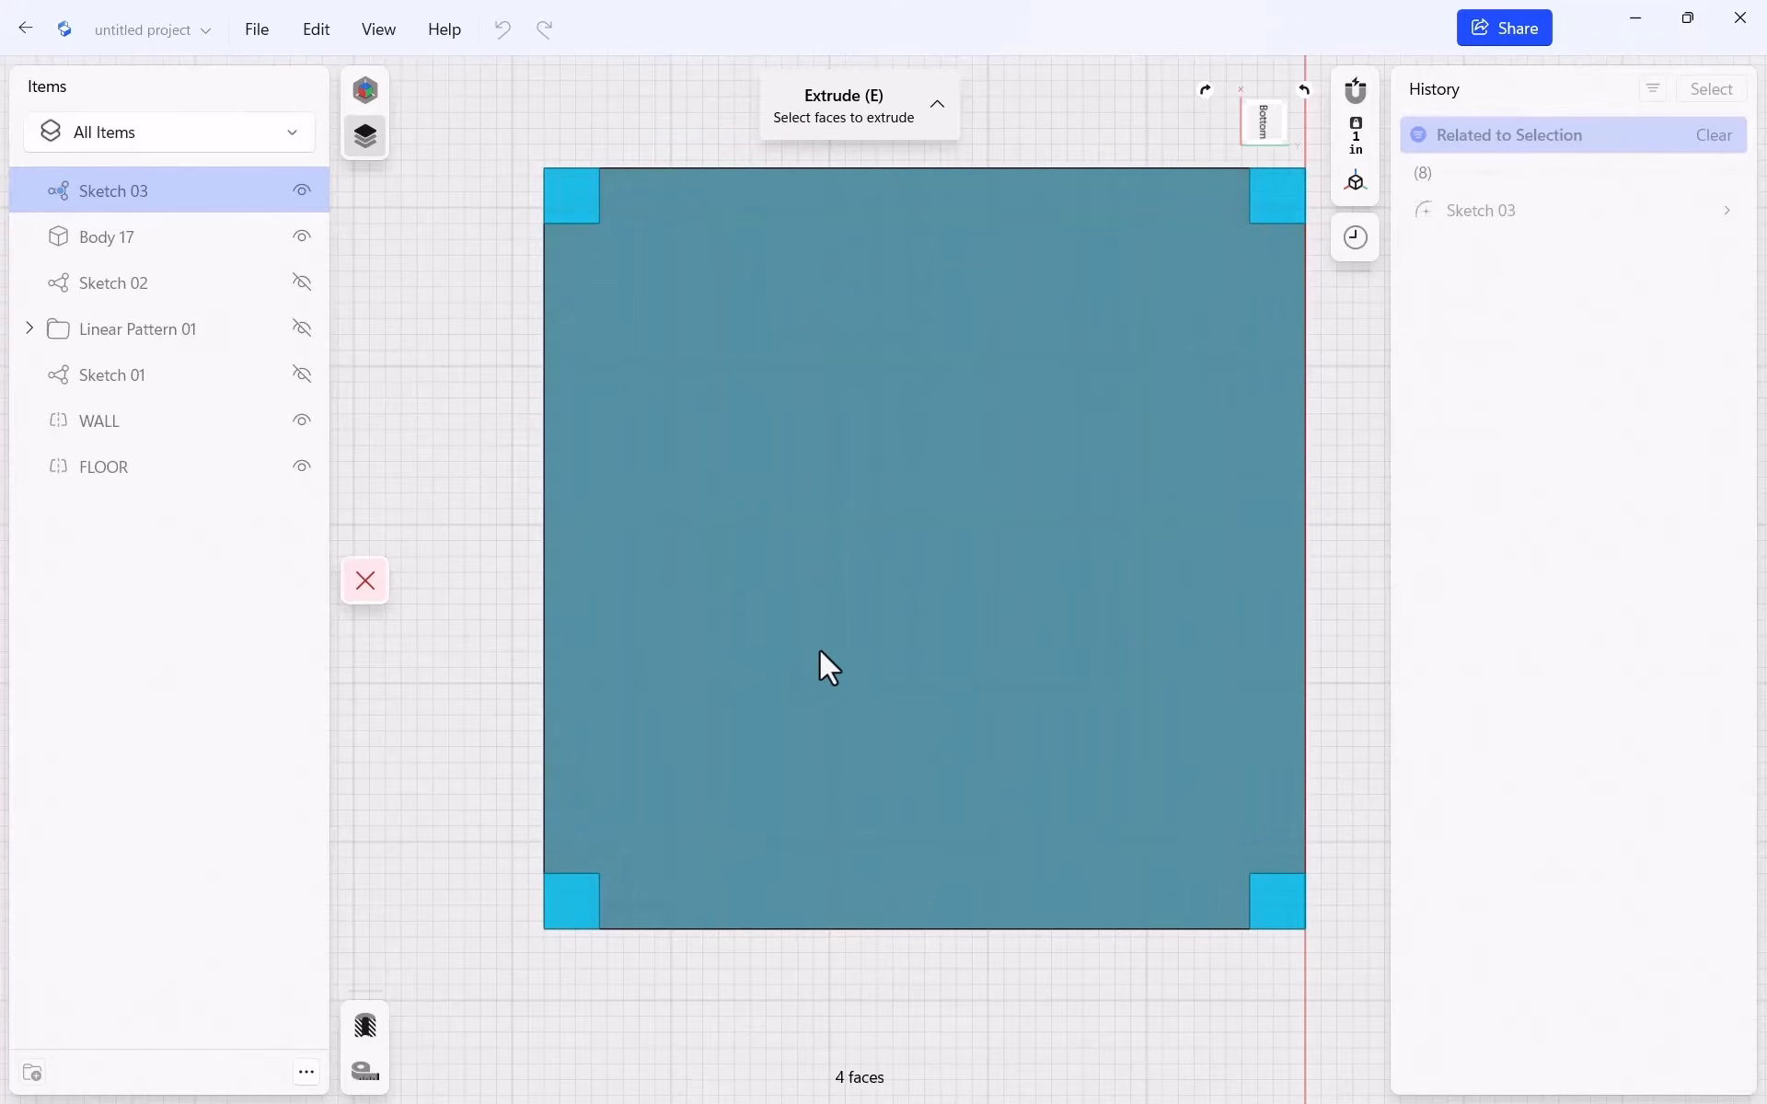
scroll(846, 656, down, 5)
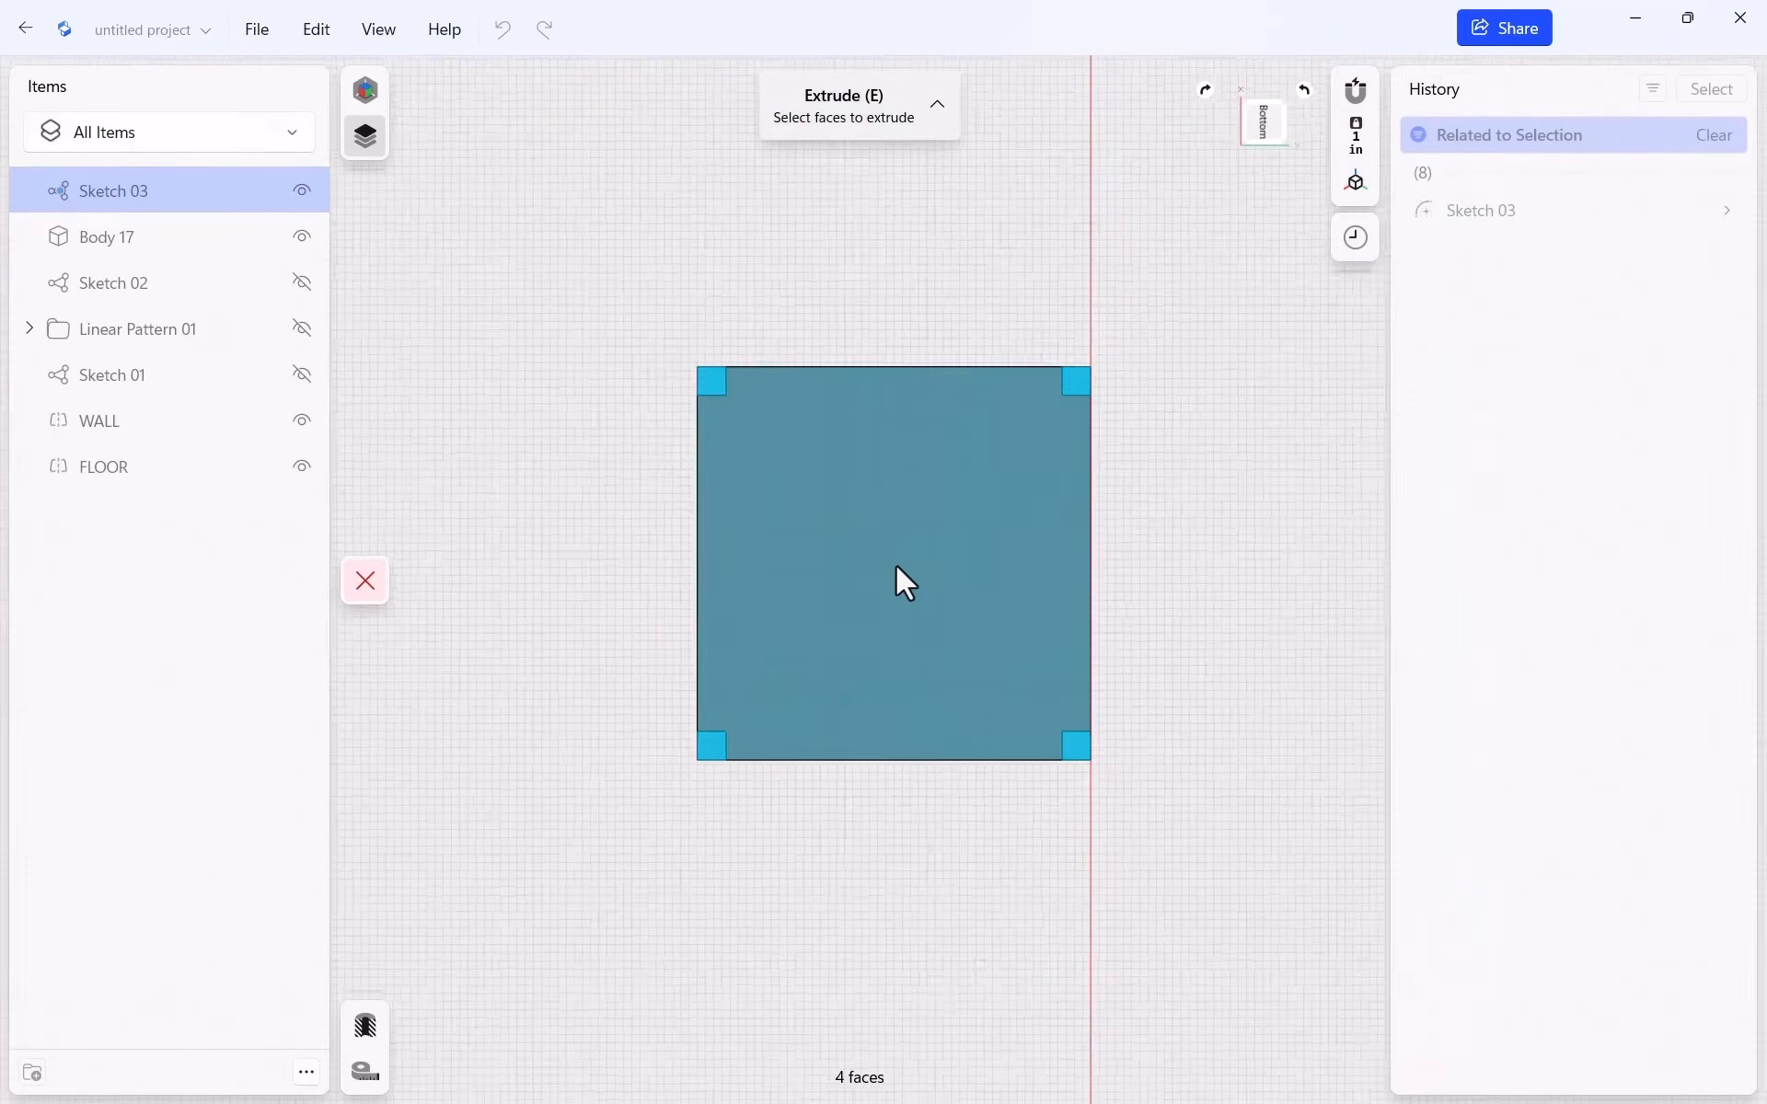
right_drag(1300, 374, 720, 587)
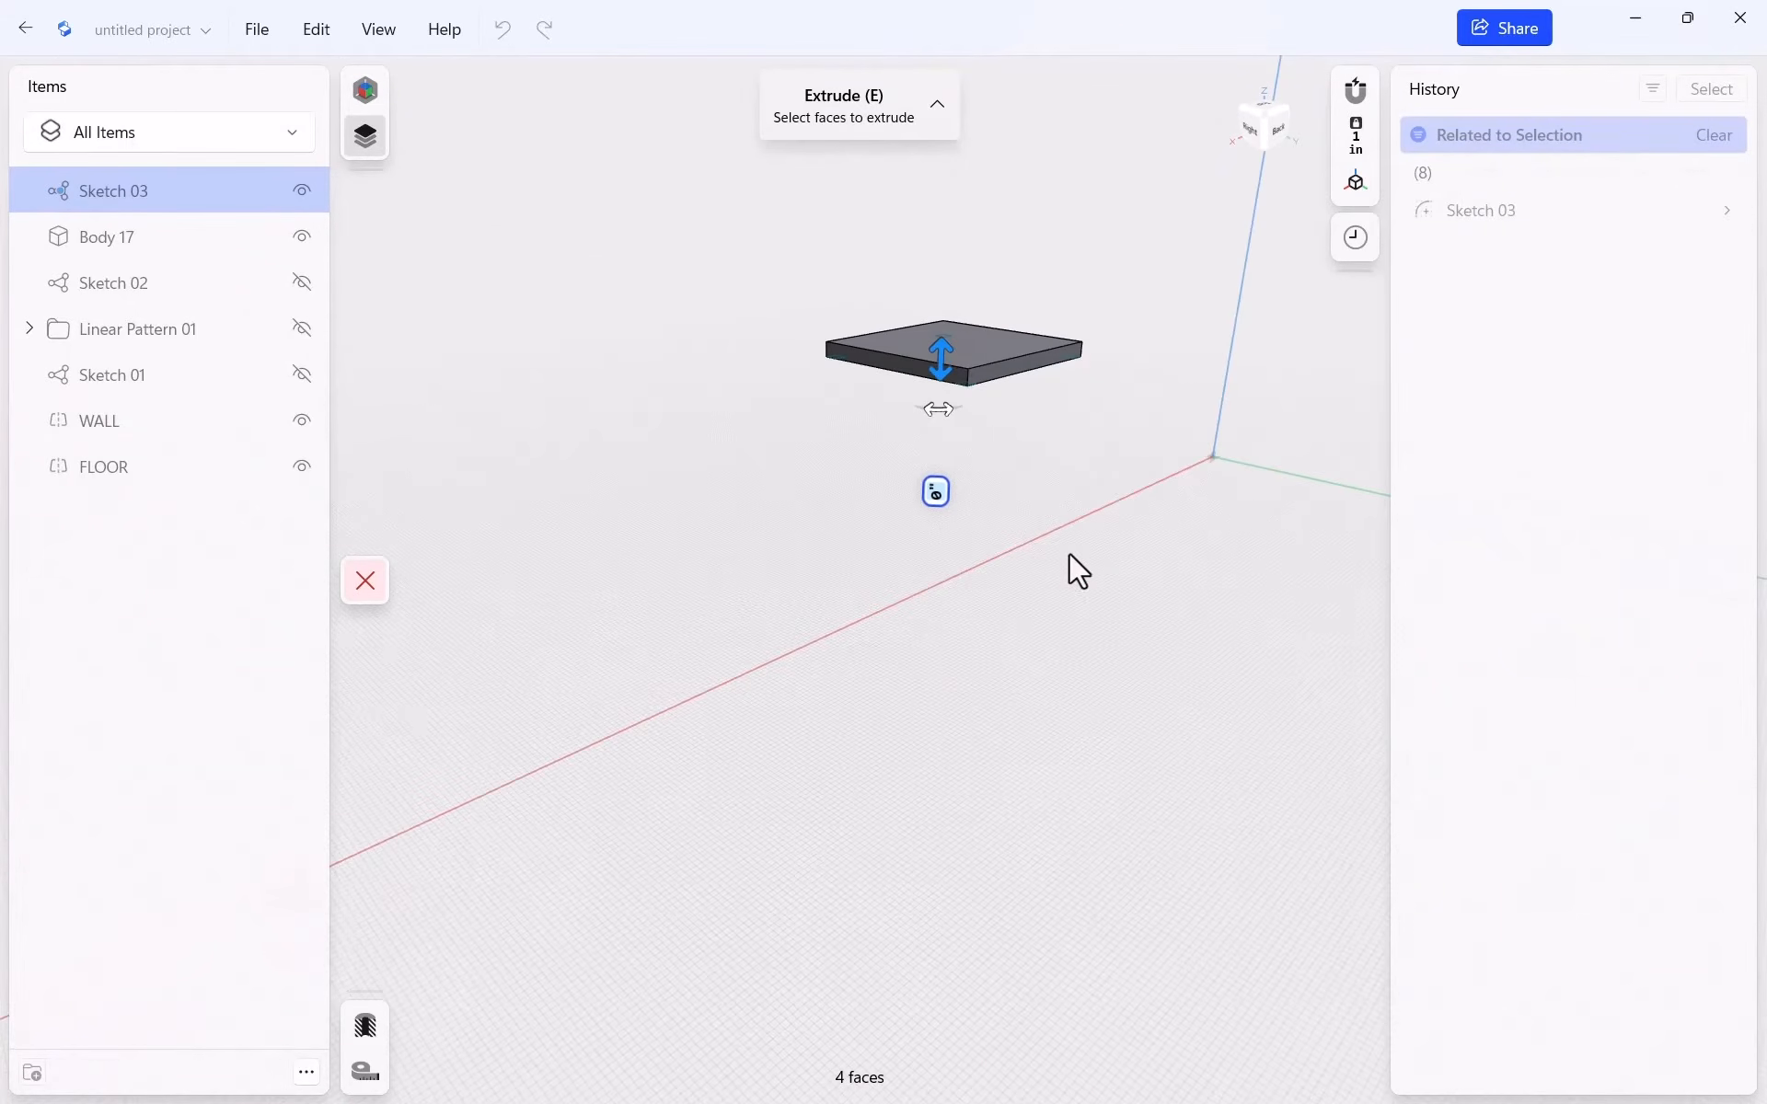
right_drag(1046, 495, 951, 429)
drag(929, 372, 933, 448)
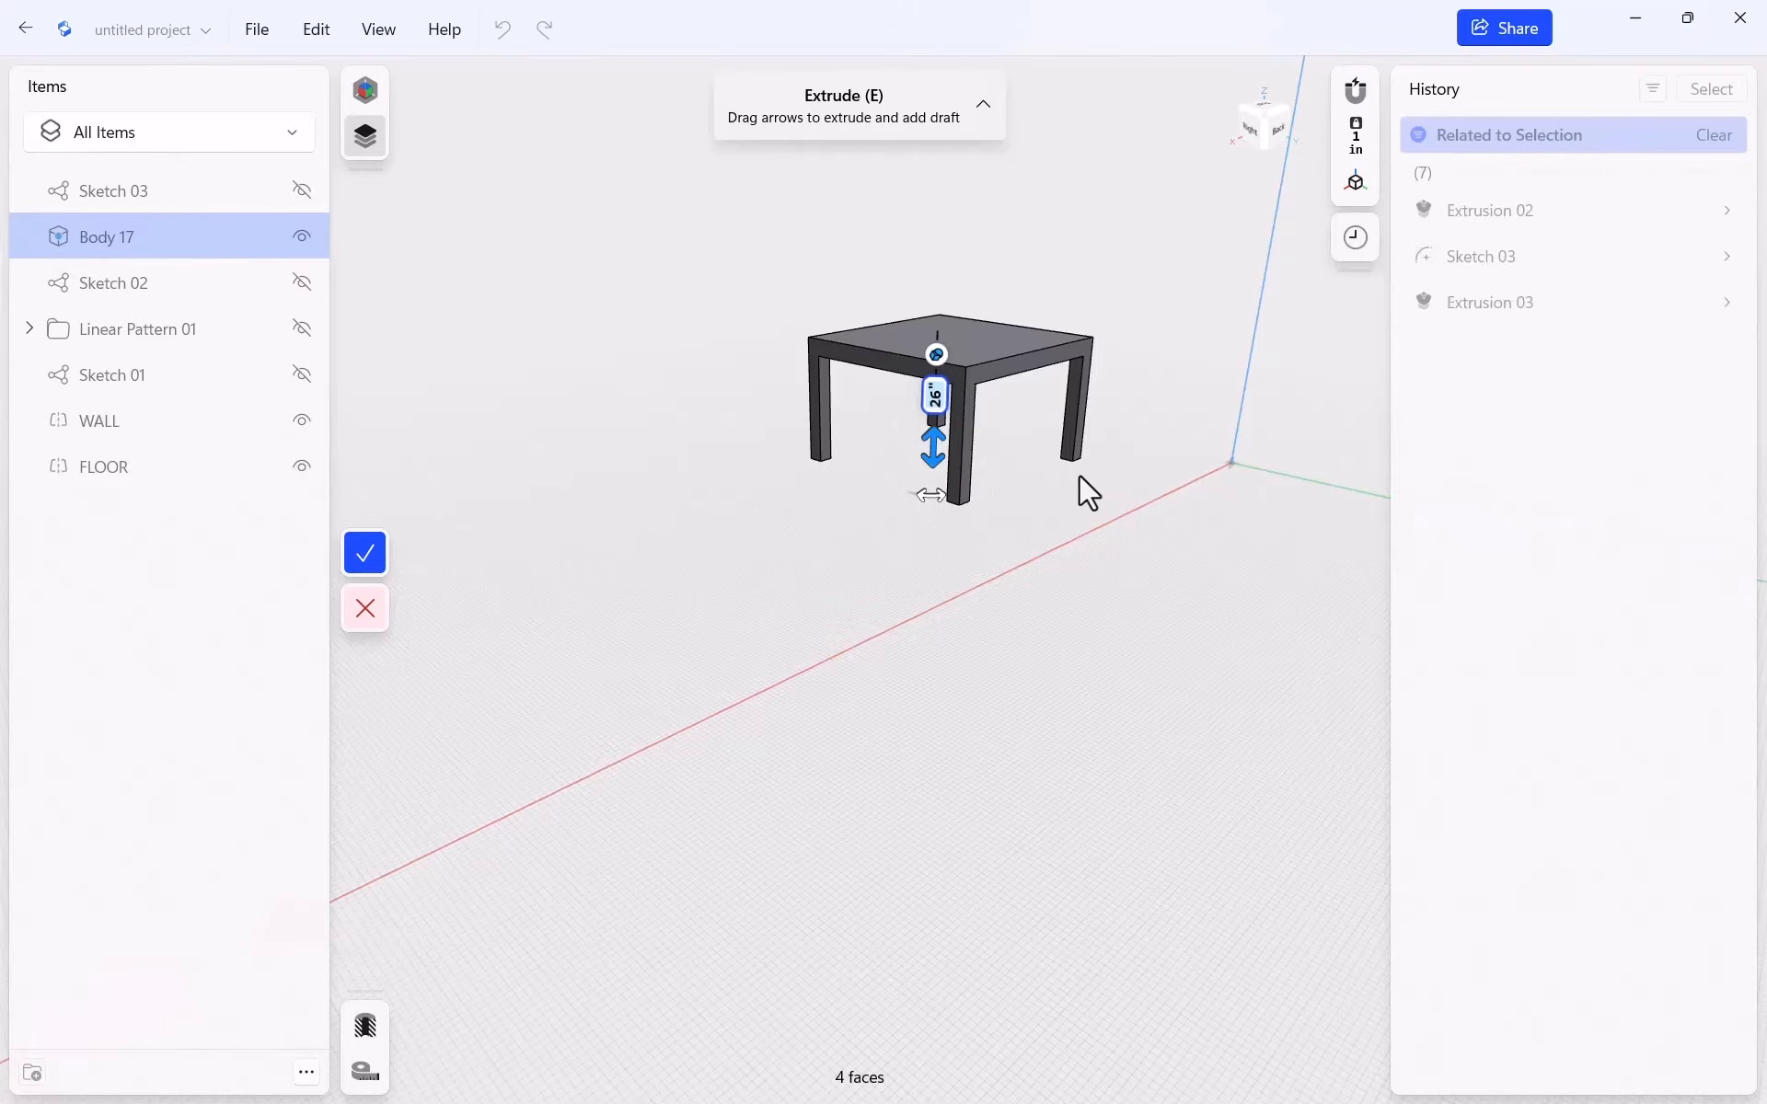
click(364, 552)
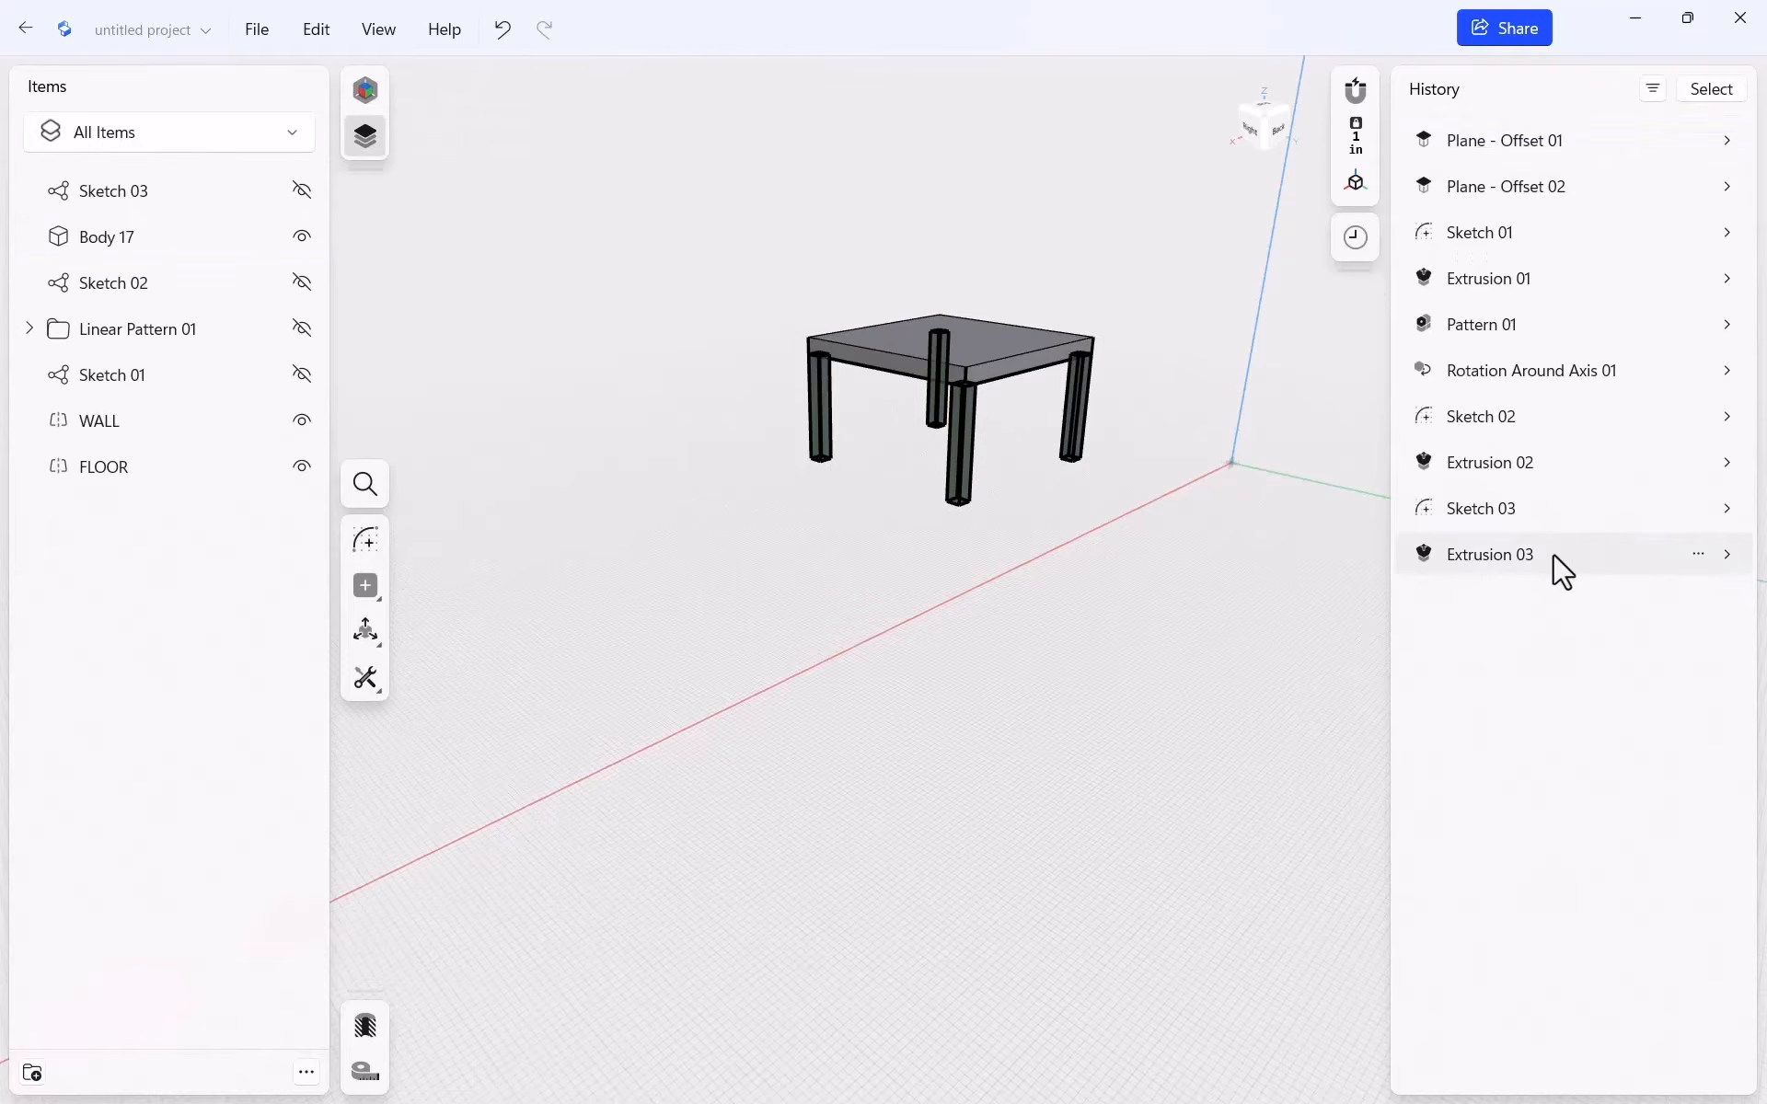
Change Extrusion 03's extent to To Object and begin picking its target object
click(1731, 559)
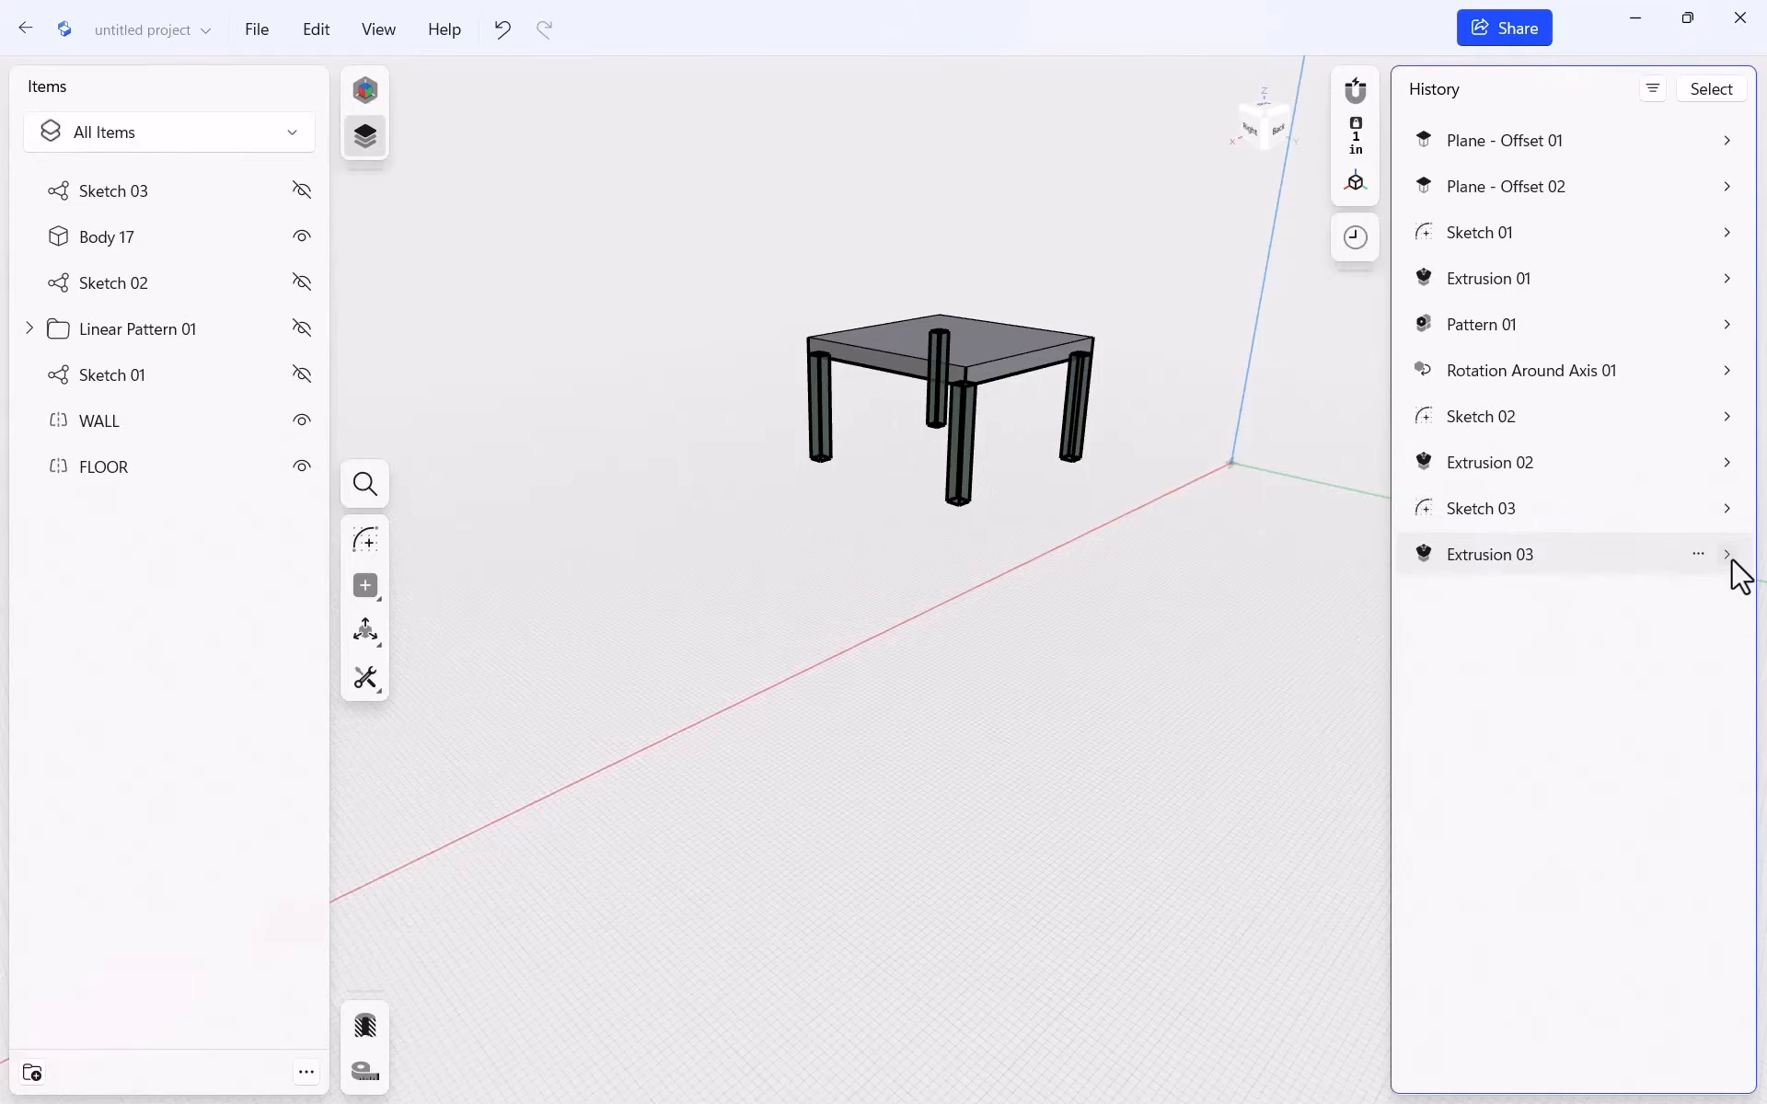
click(1727, 555)
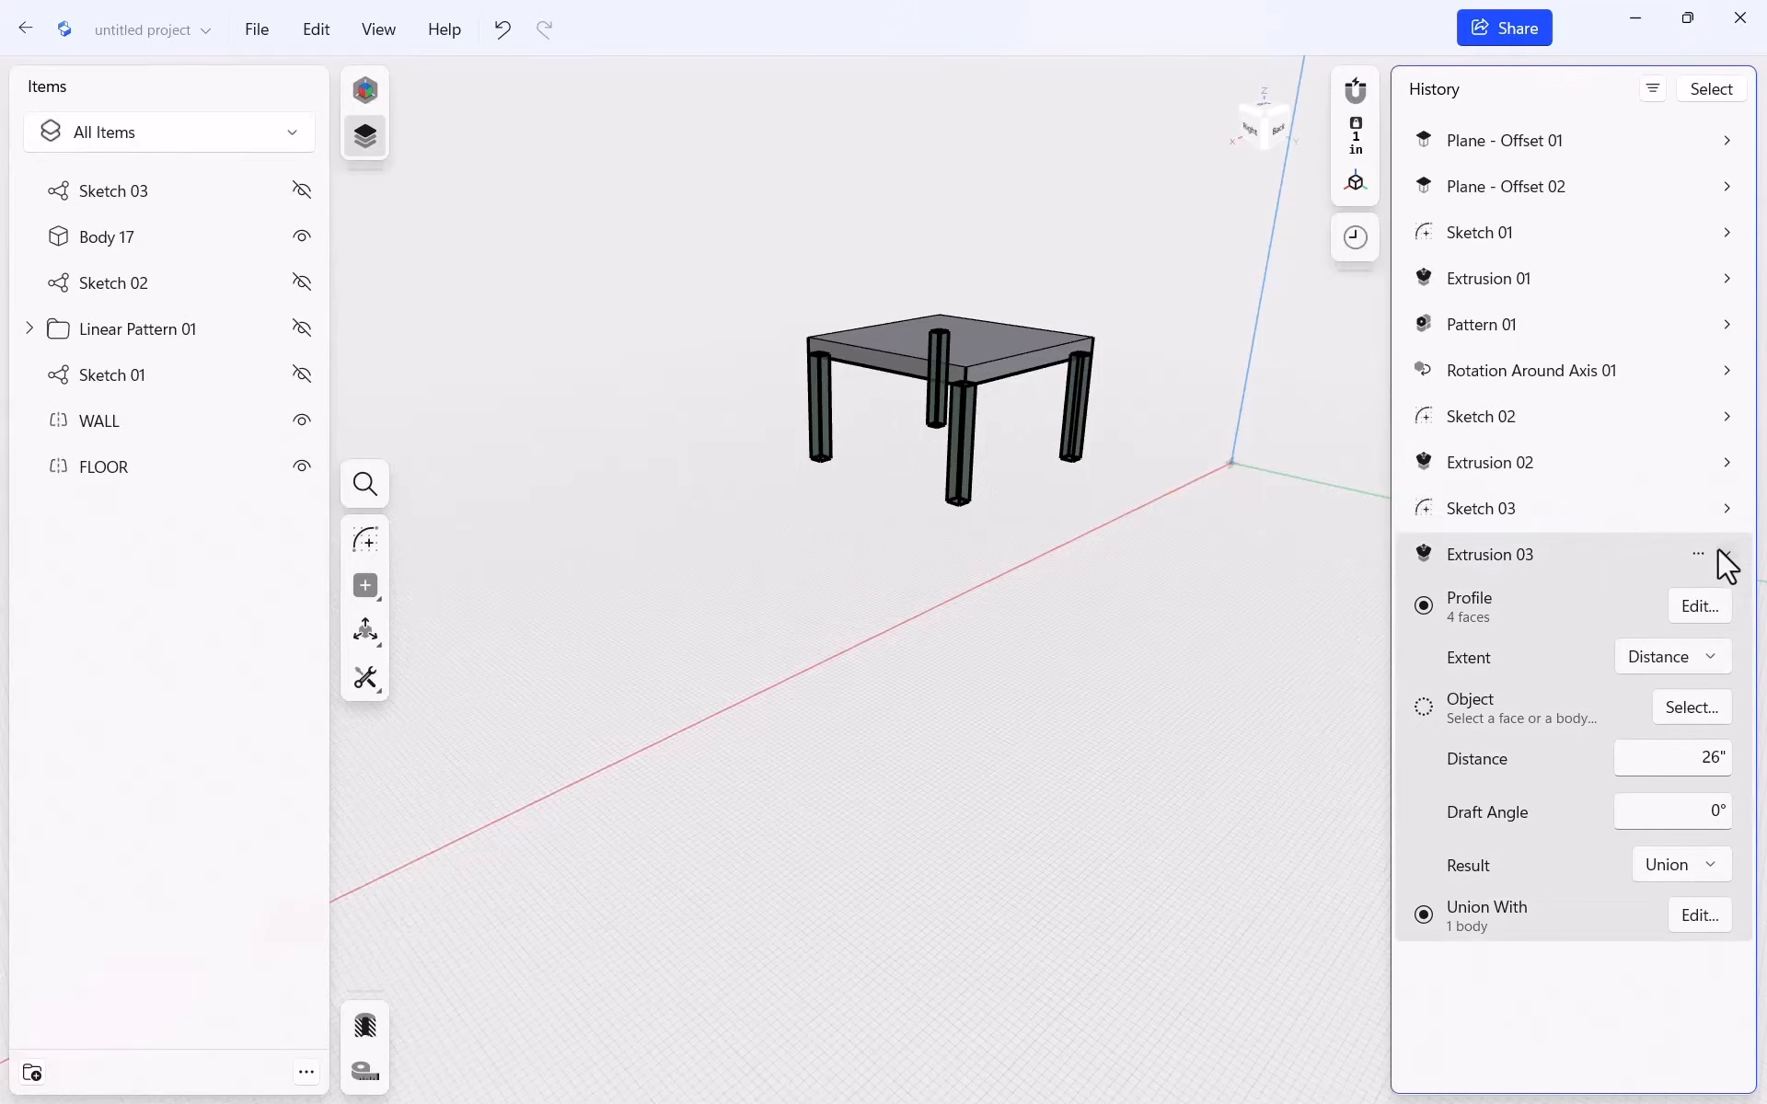
click(1687, 657)
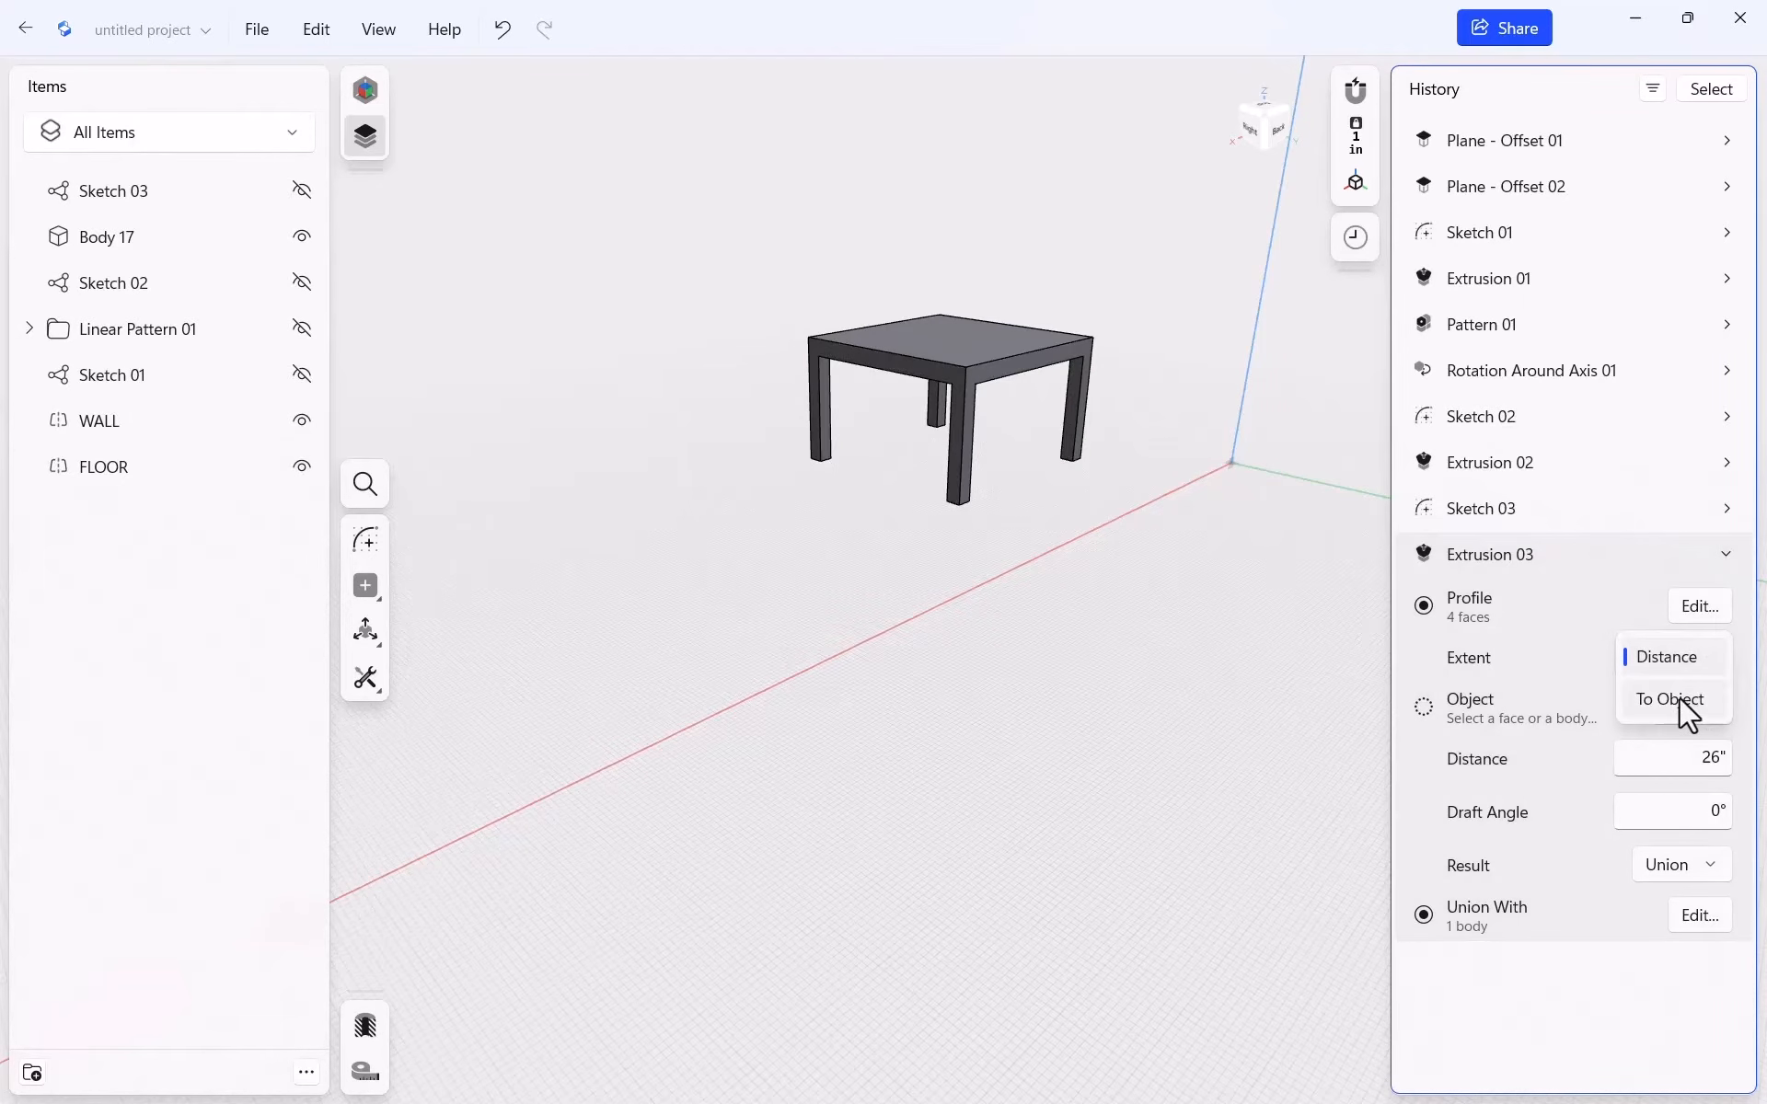
click(1679, 699)
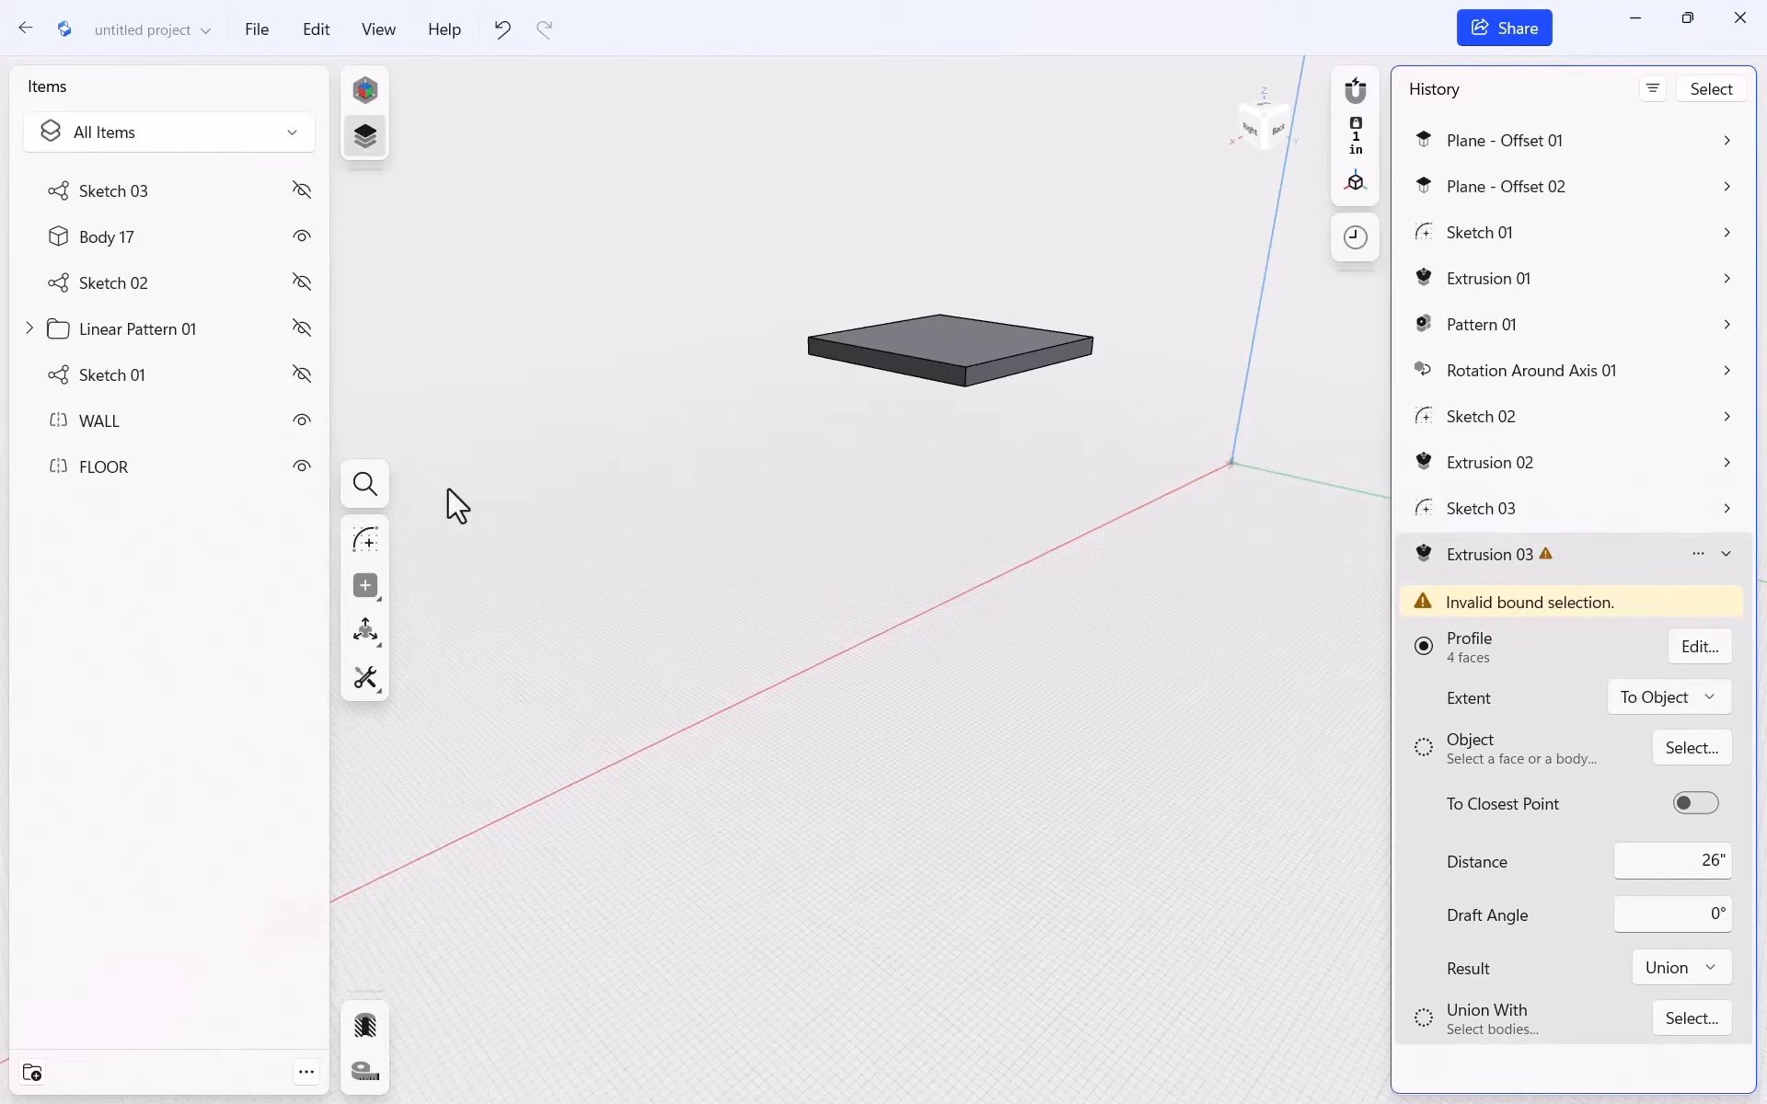
click(180, 465)
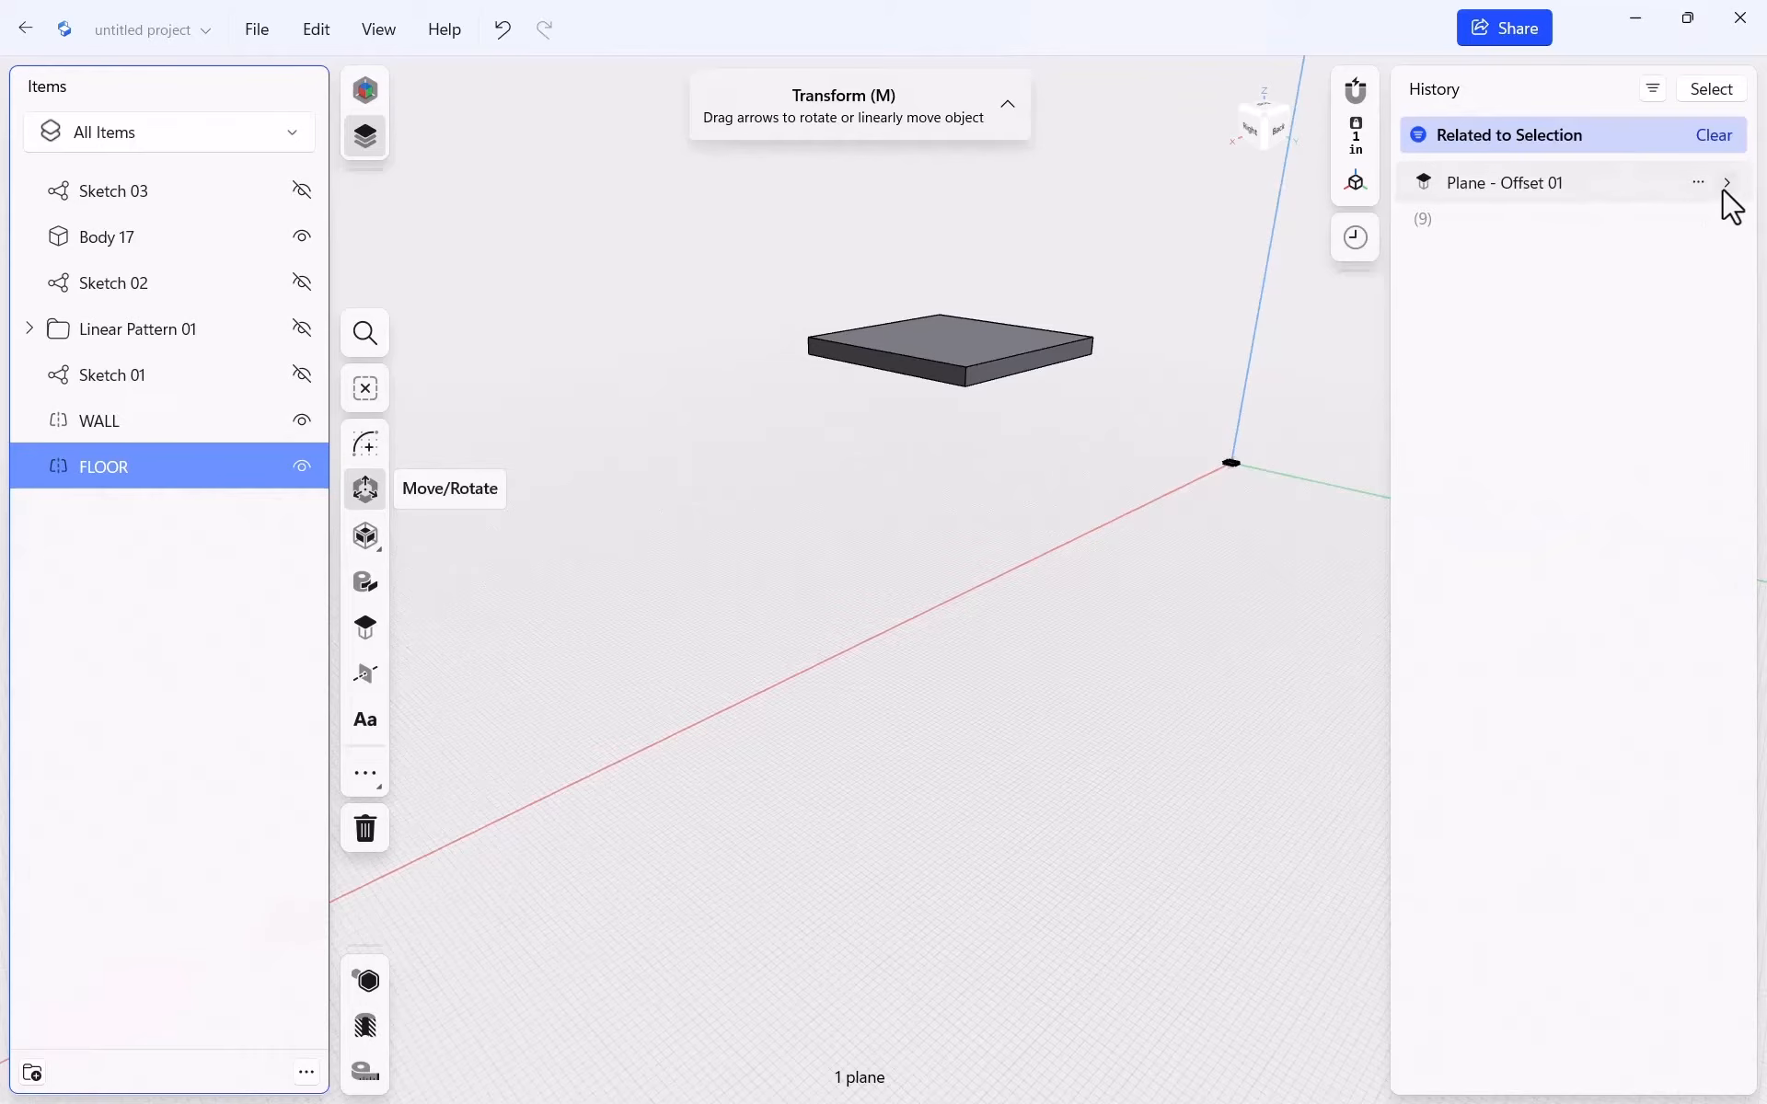
click(1117, 256)
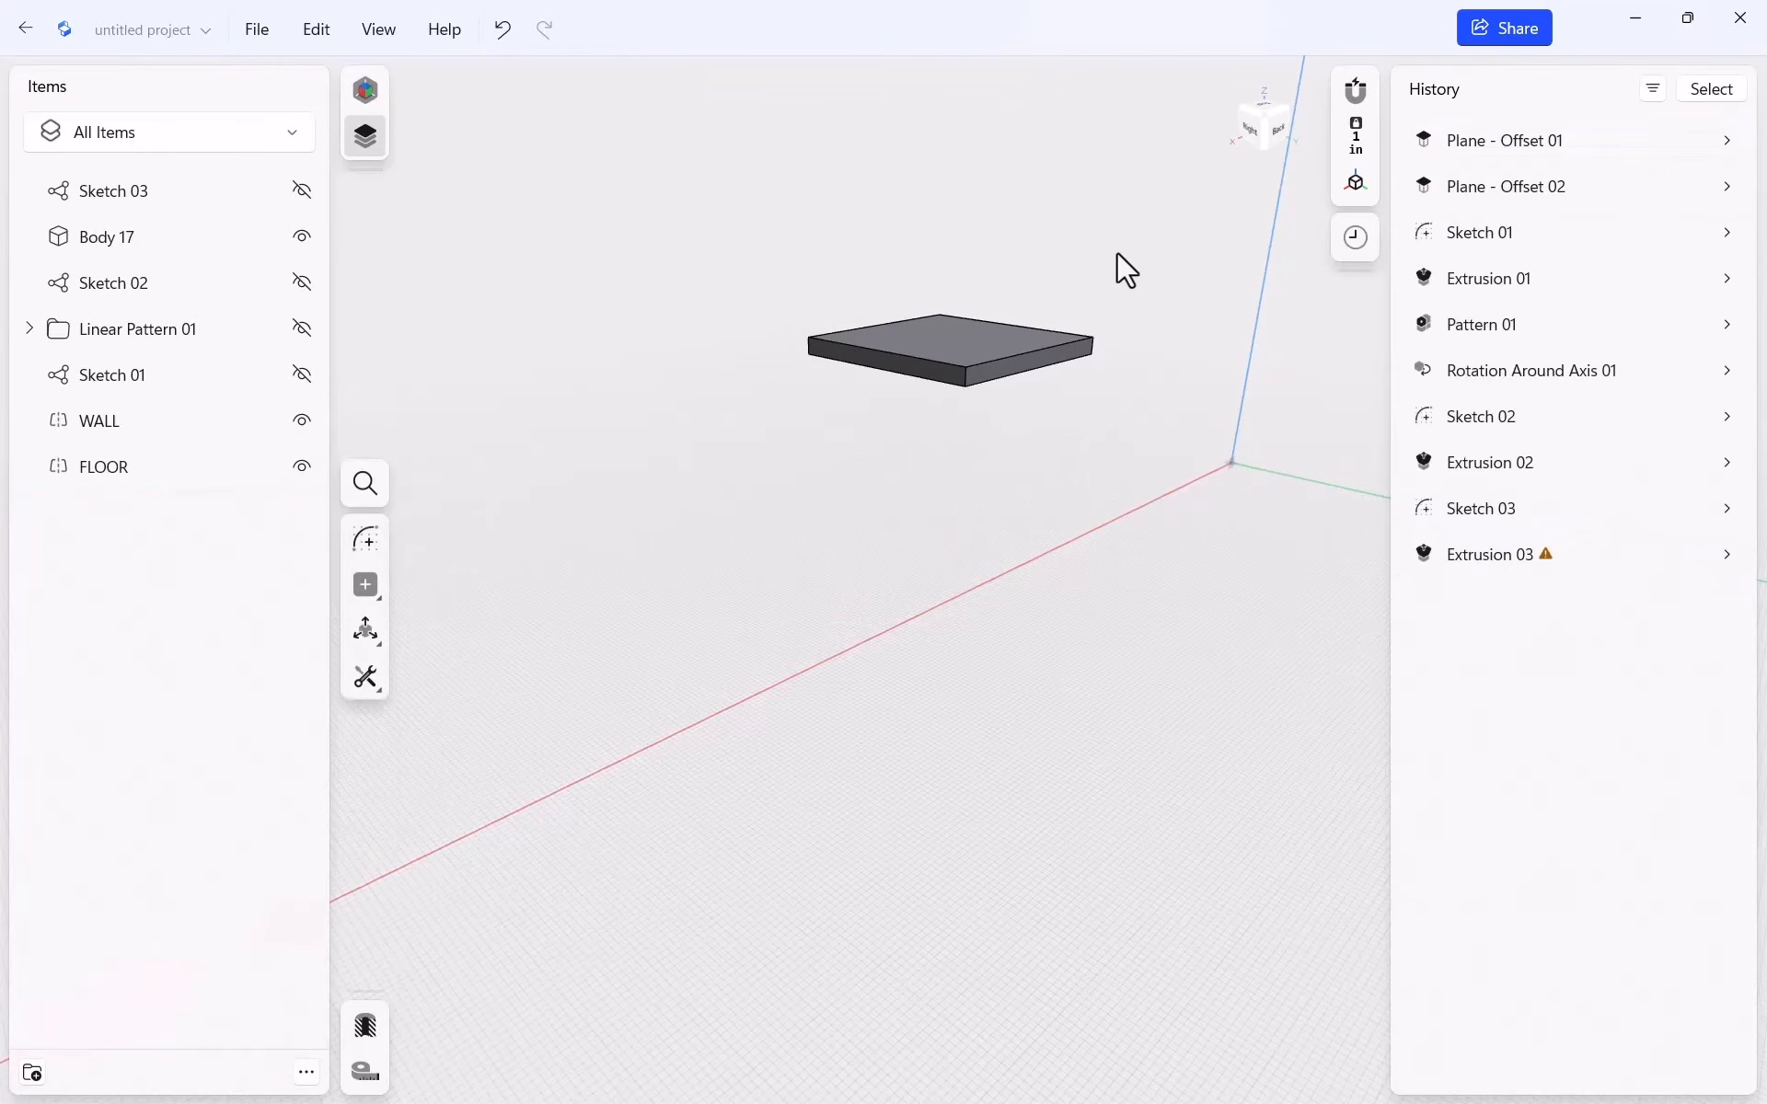
click(1726, 554)
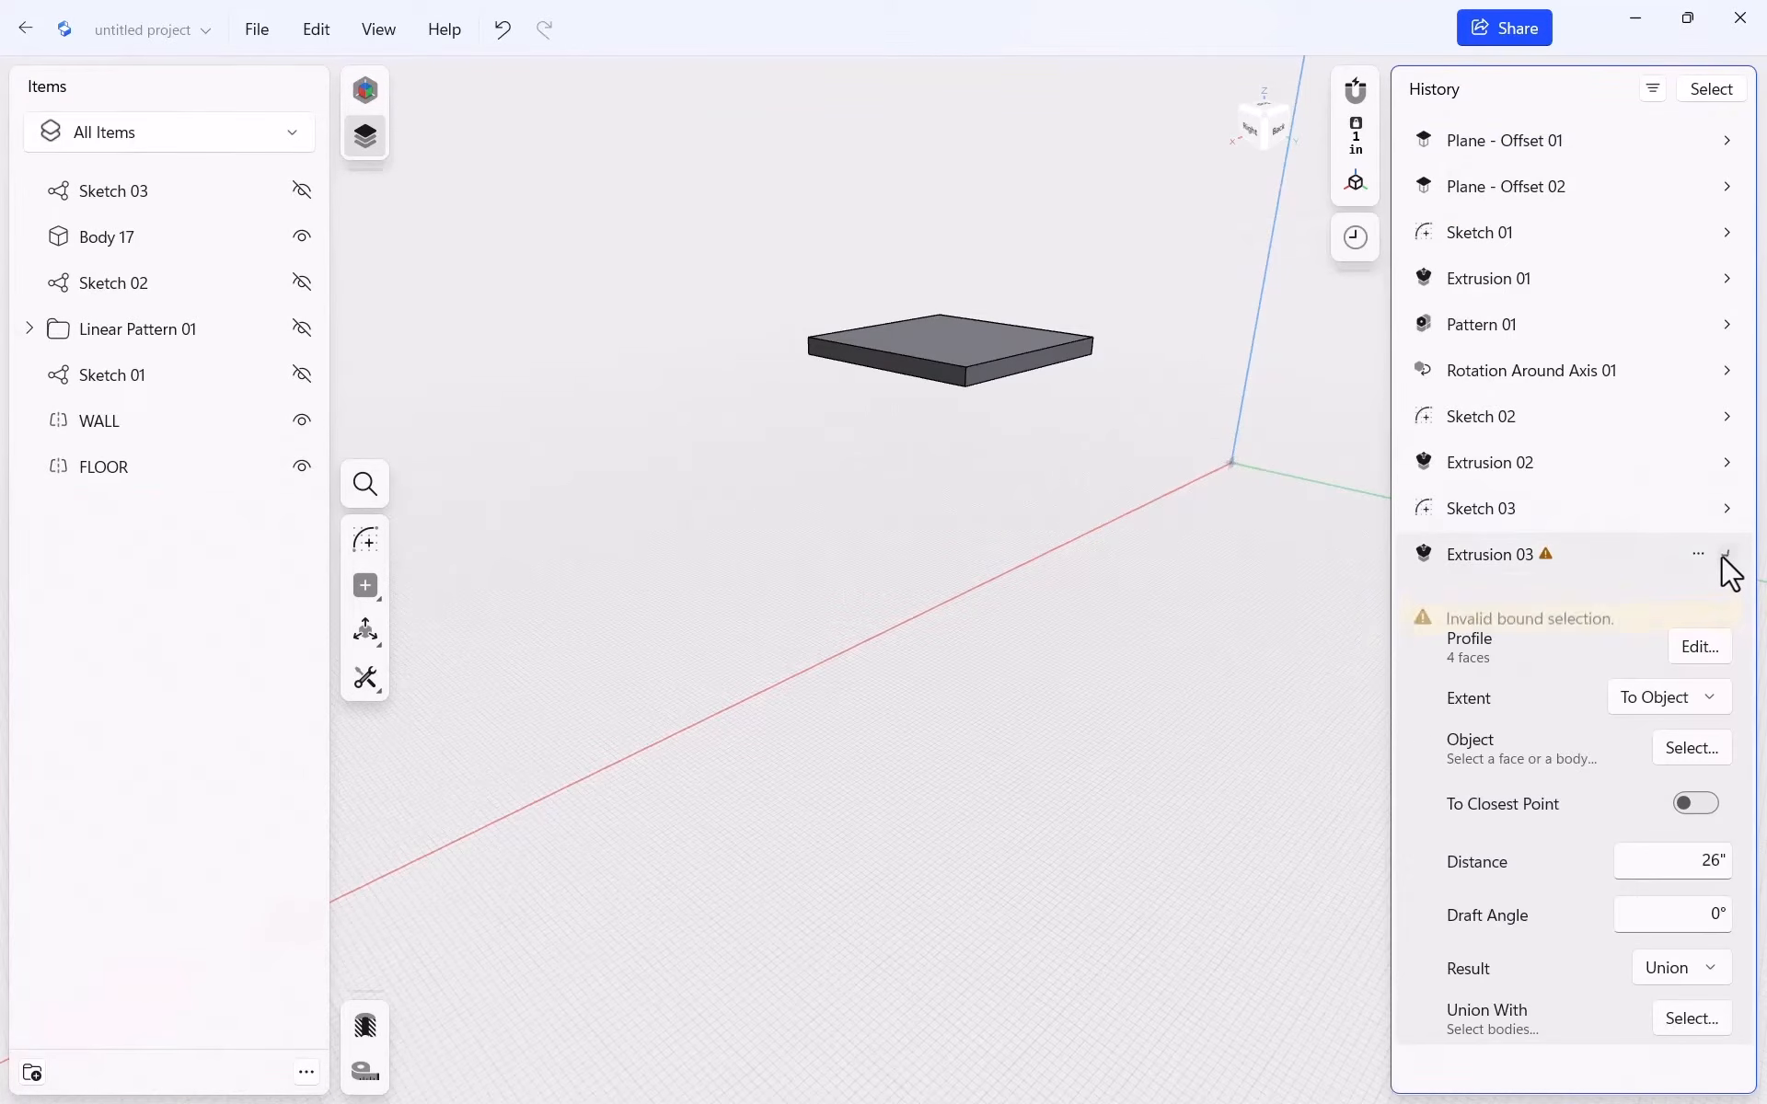
click(1694, 748)
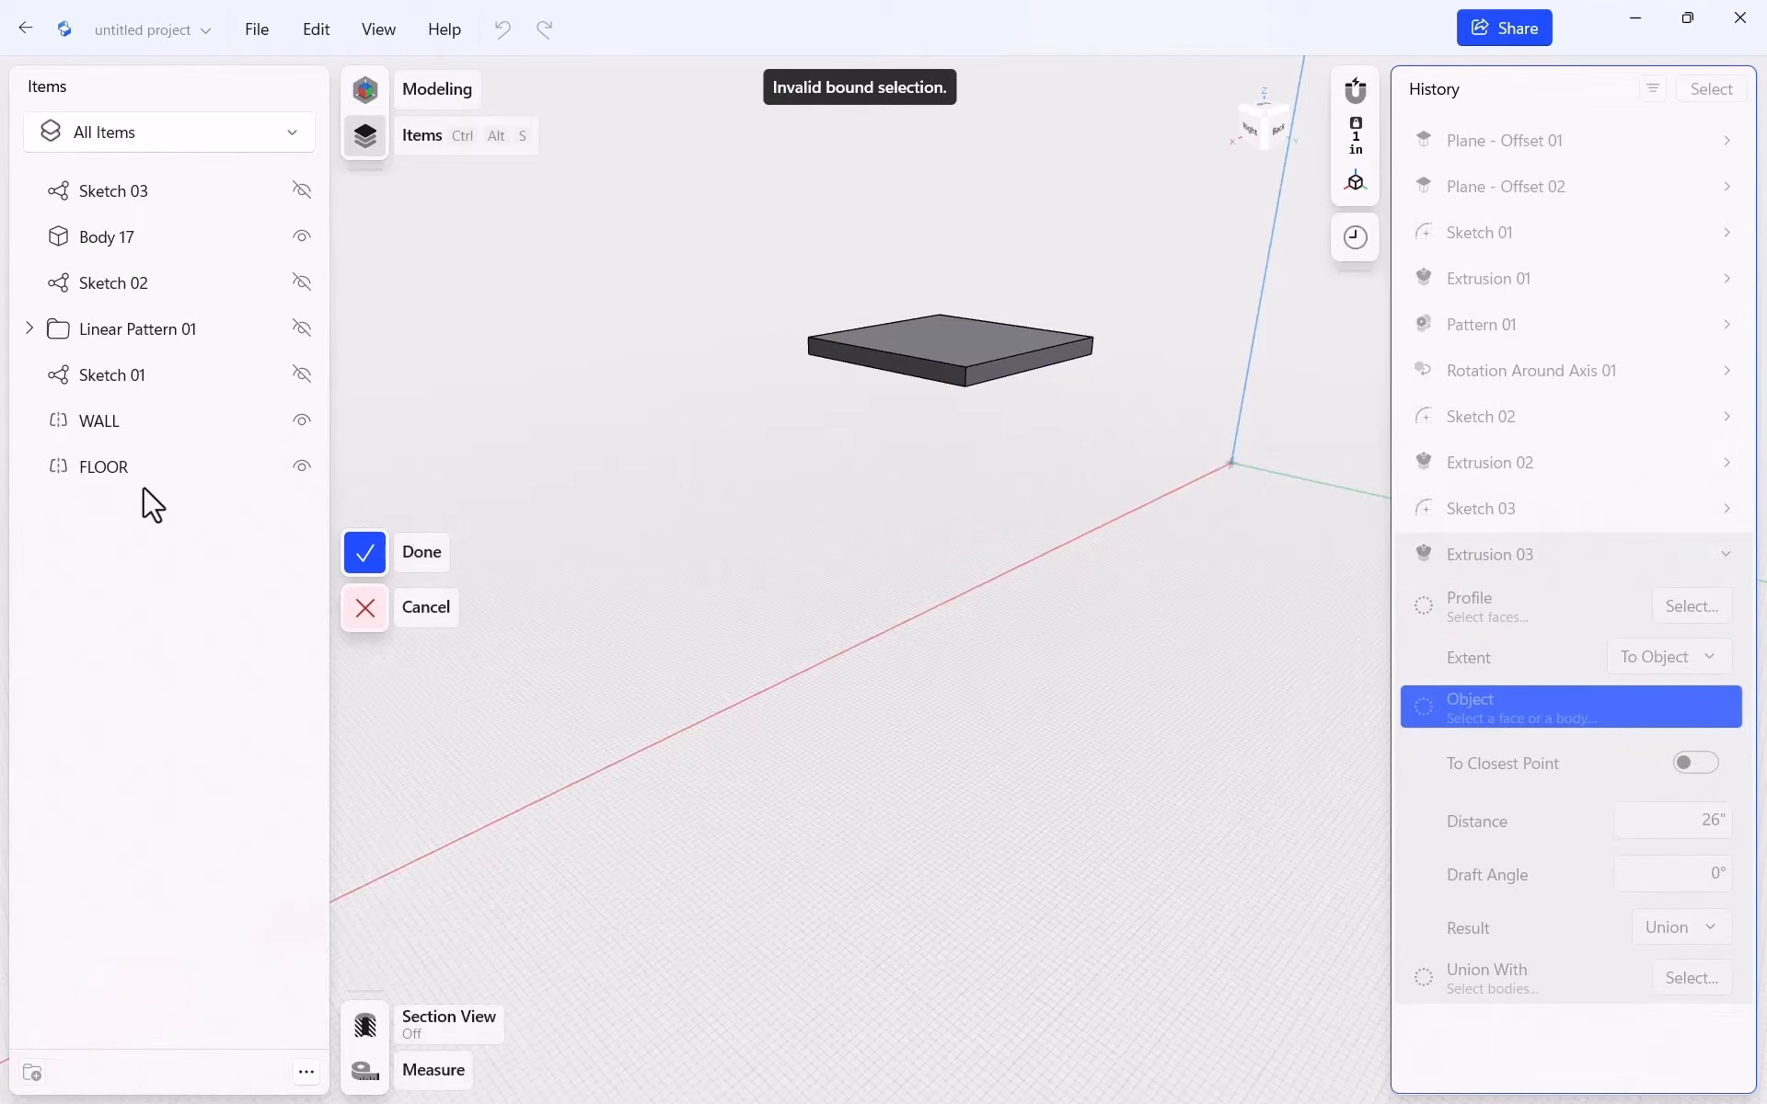
Set the FLOOR plane as the legs' extrusion target and make the legs New Body
click(124, 467)
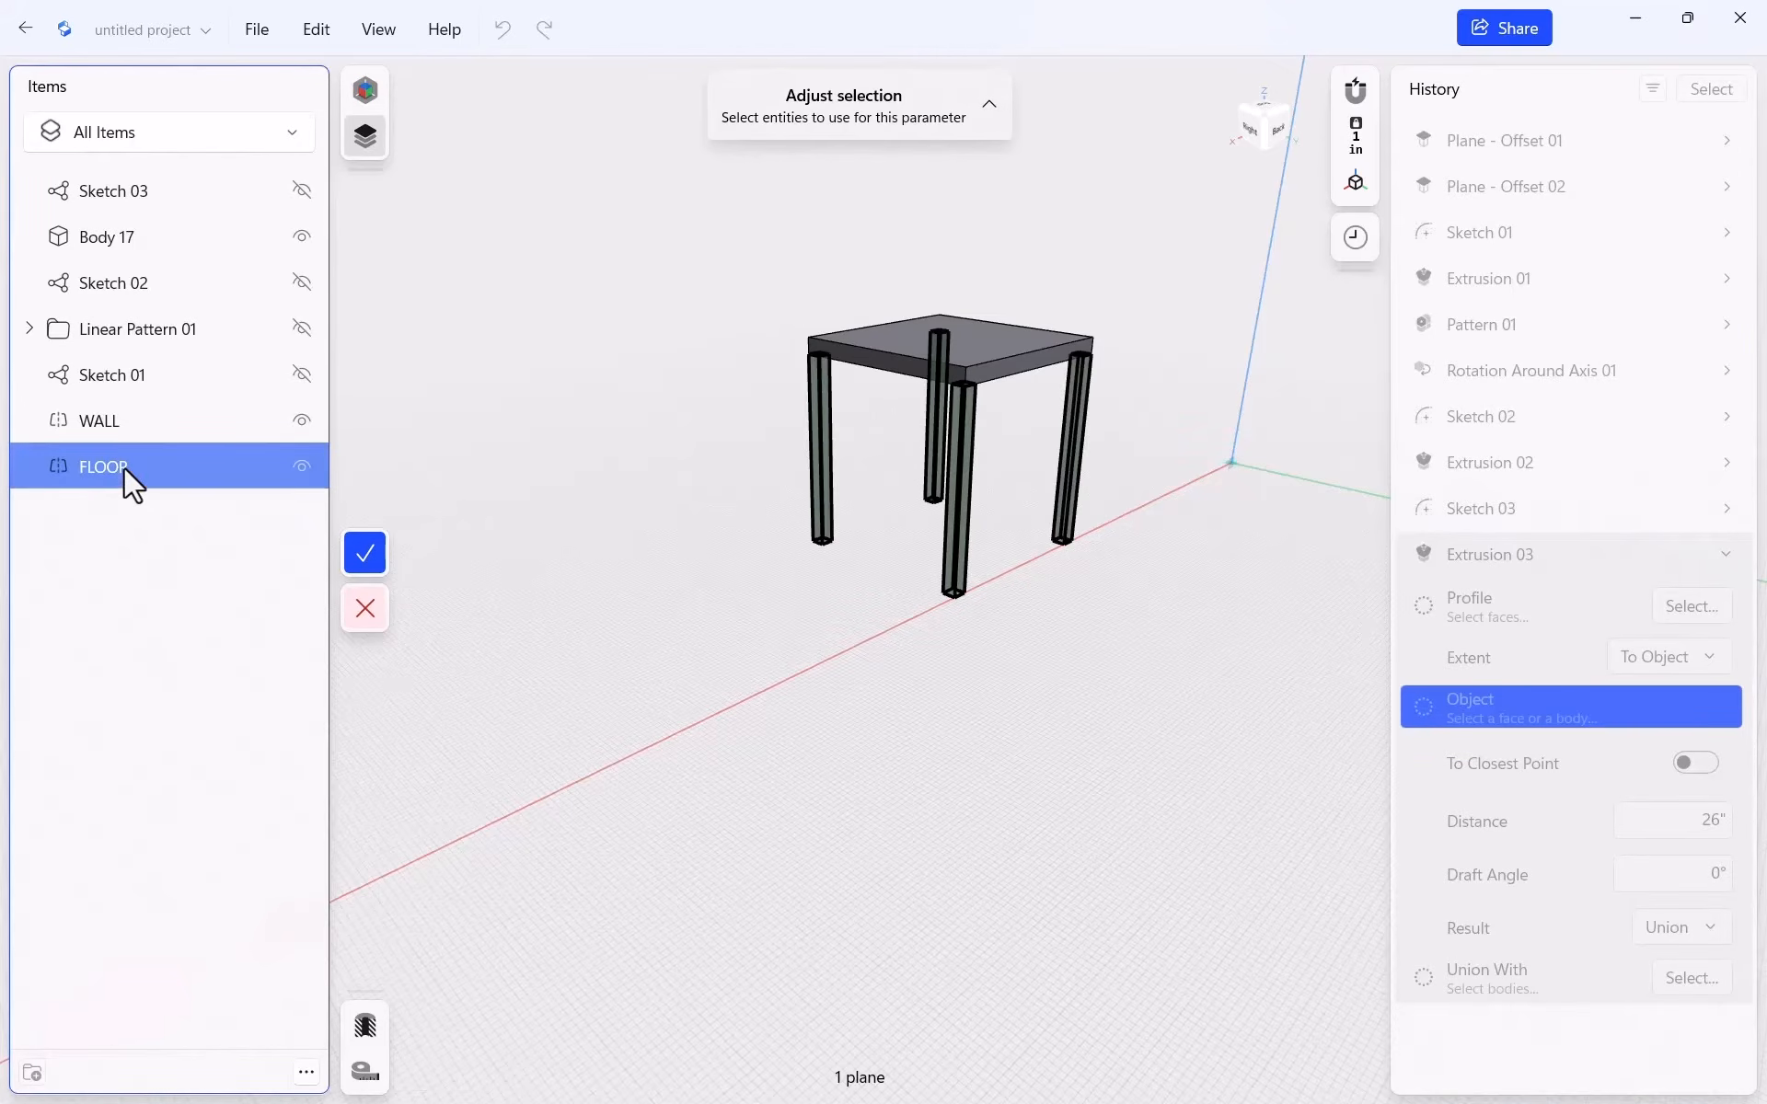
click(364, 553)
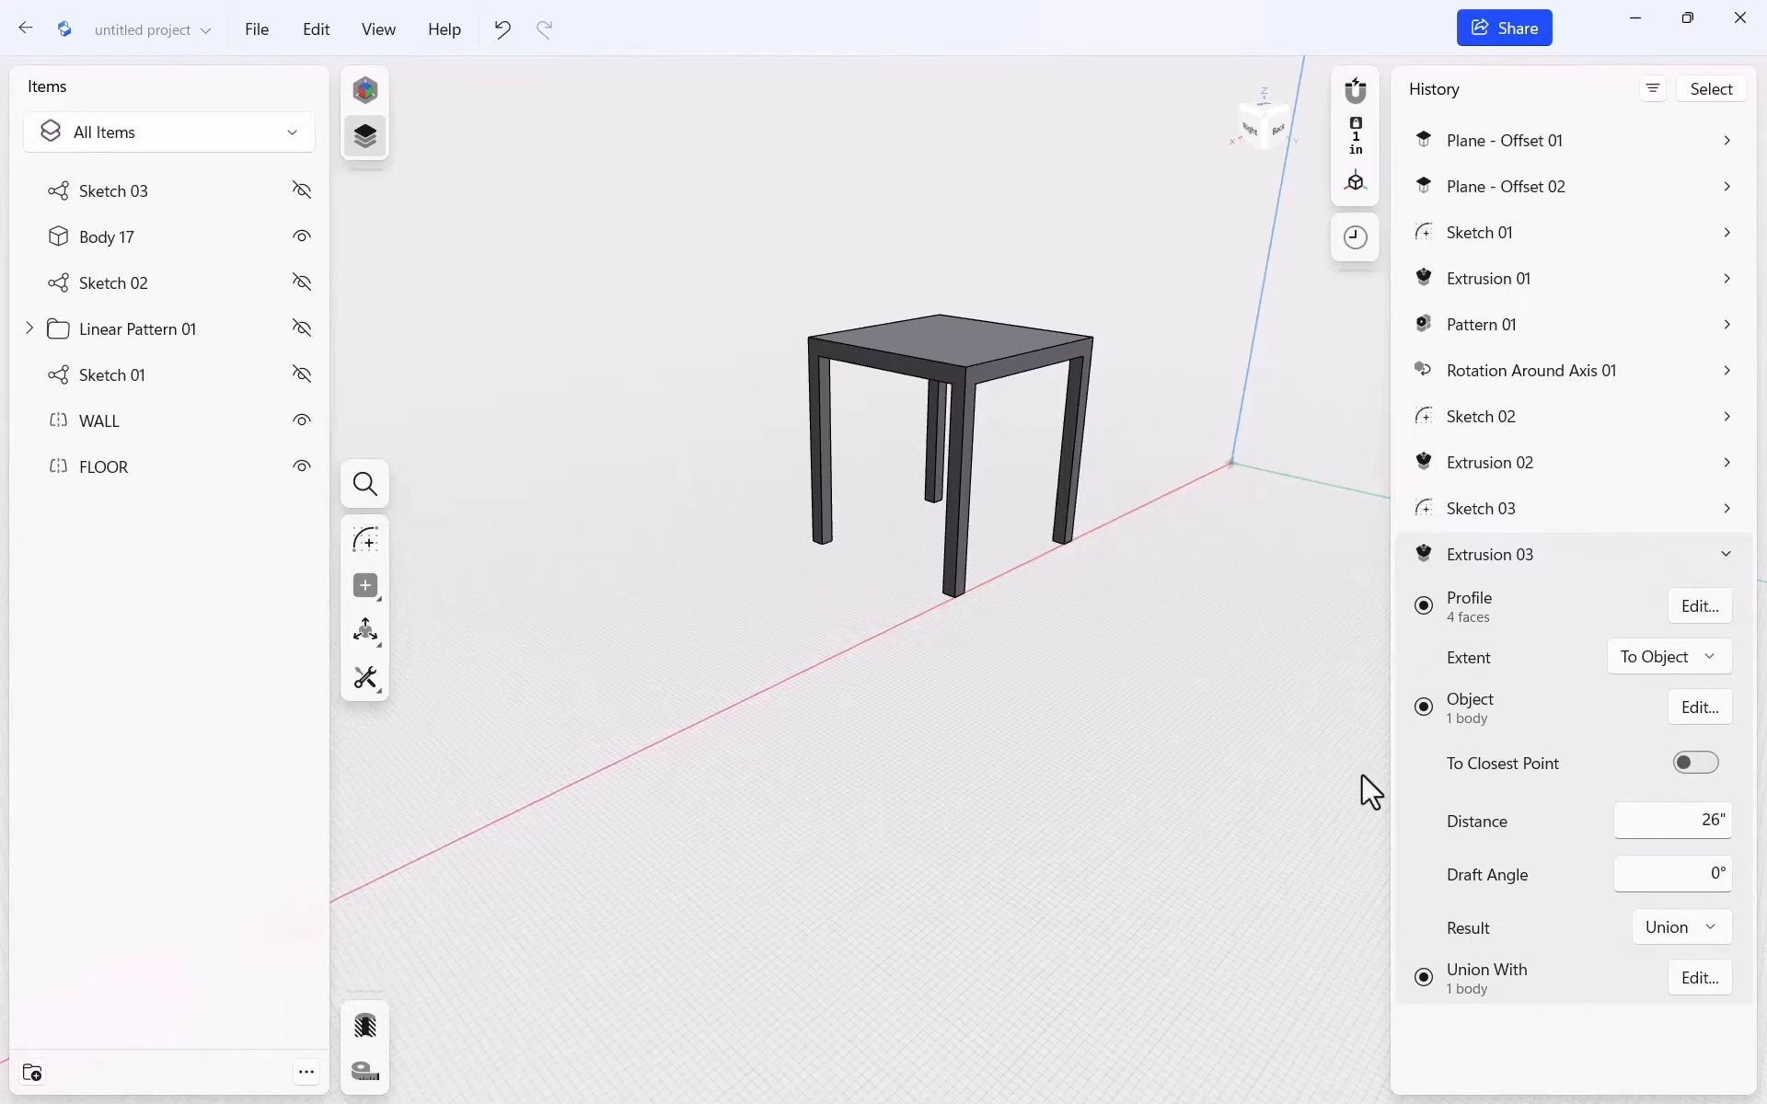
click(1715, 926)
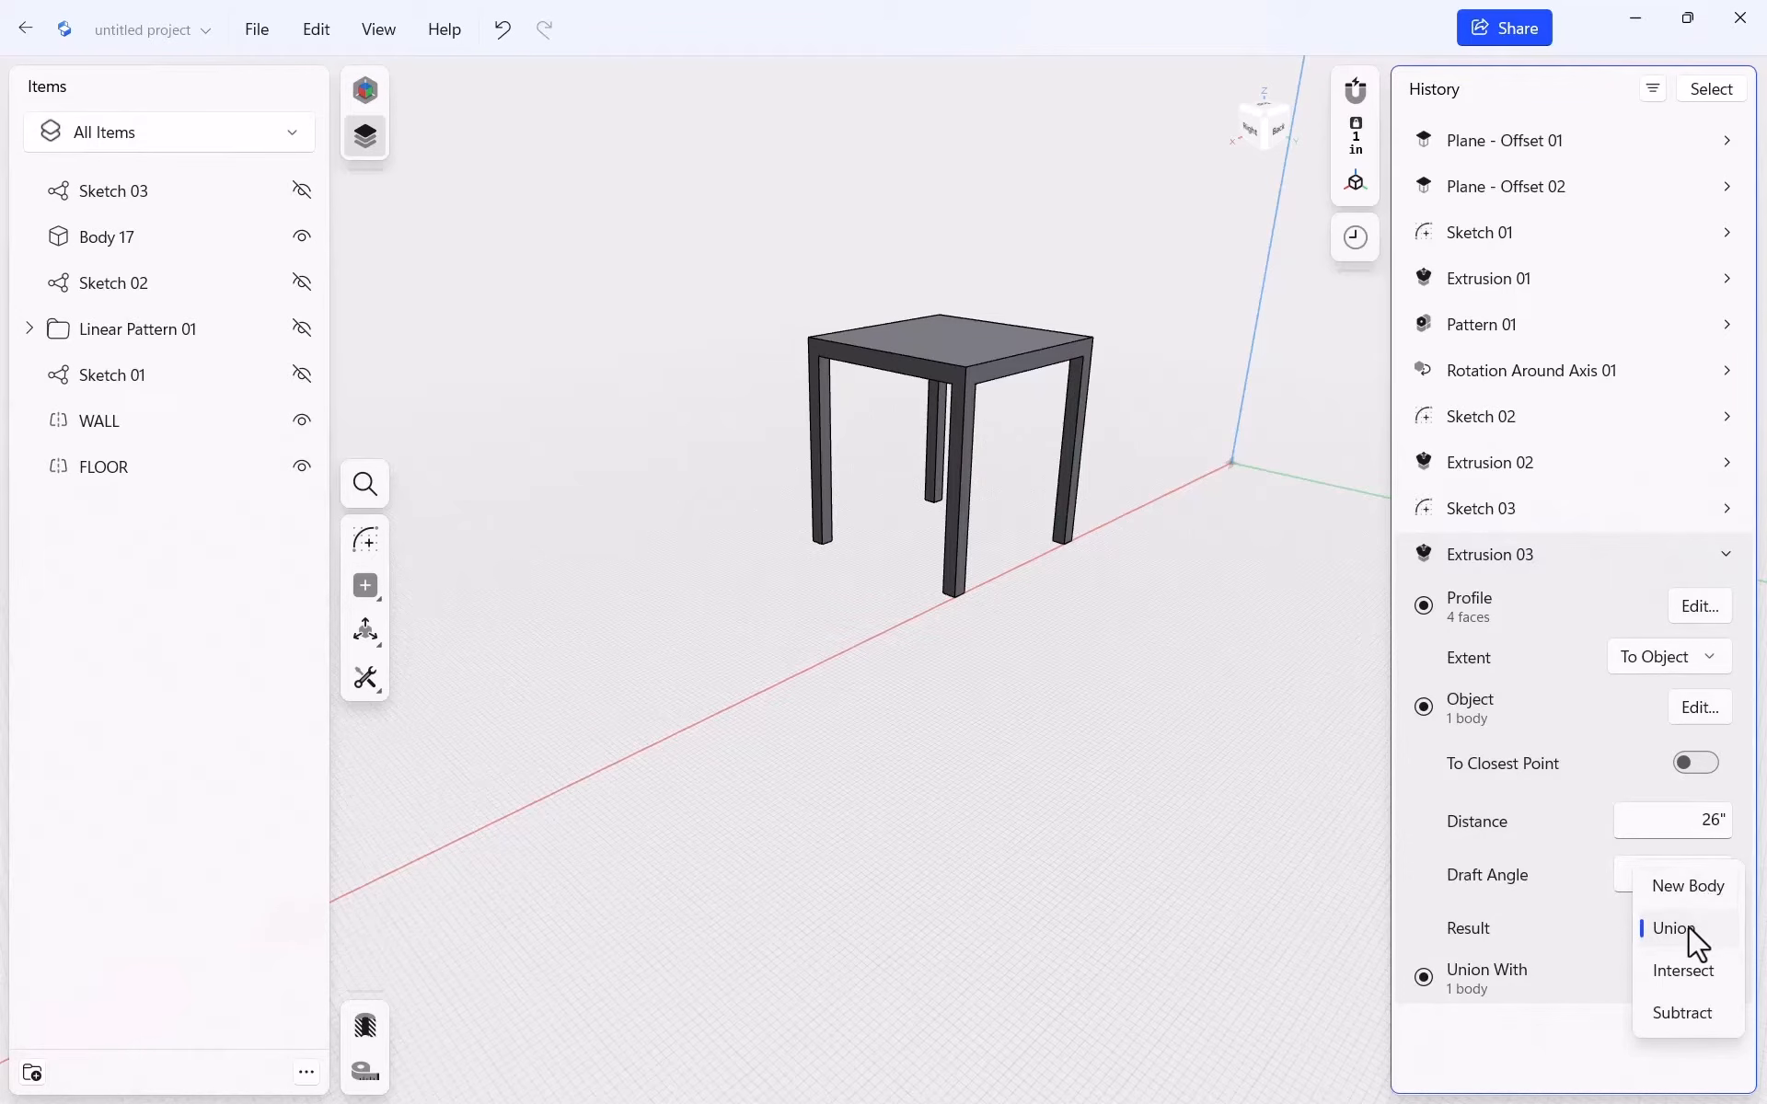
click(1710, 893)
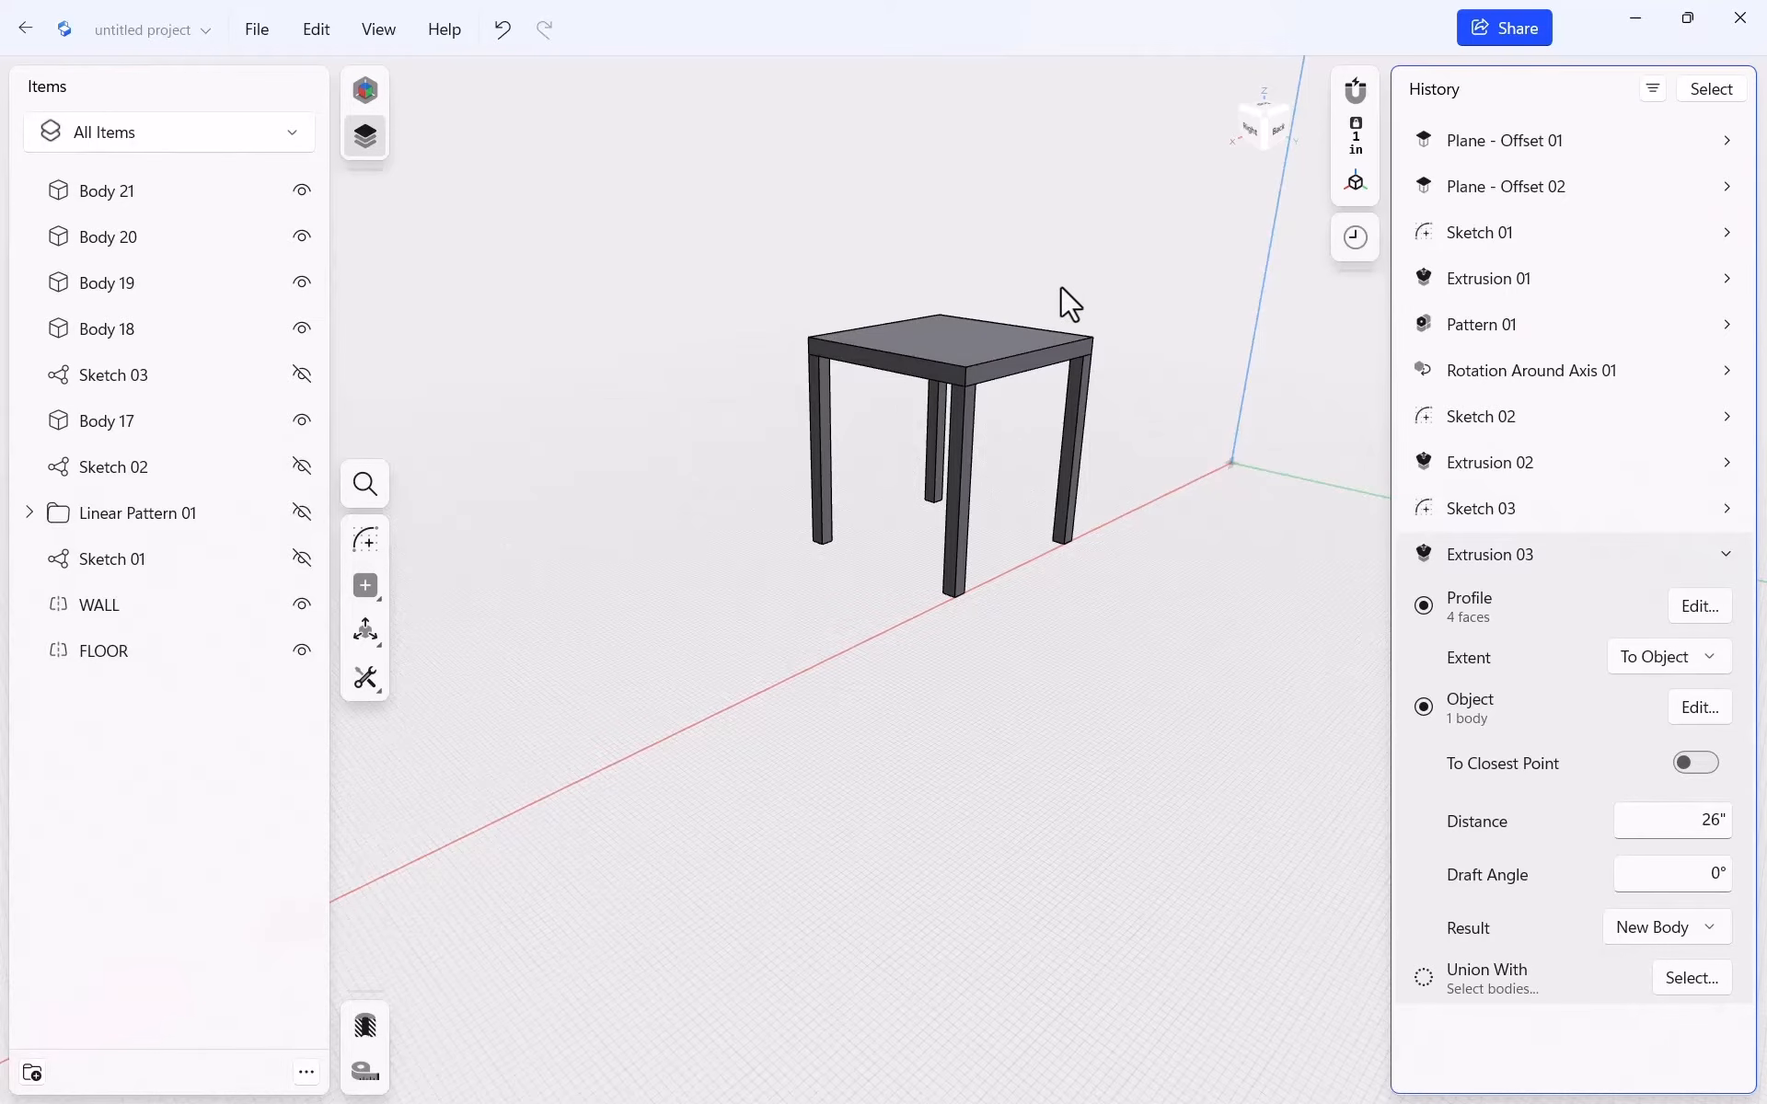
click(1726, 554)
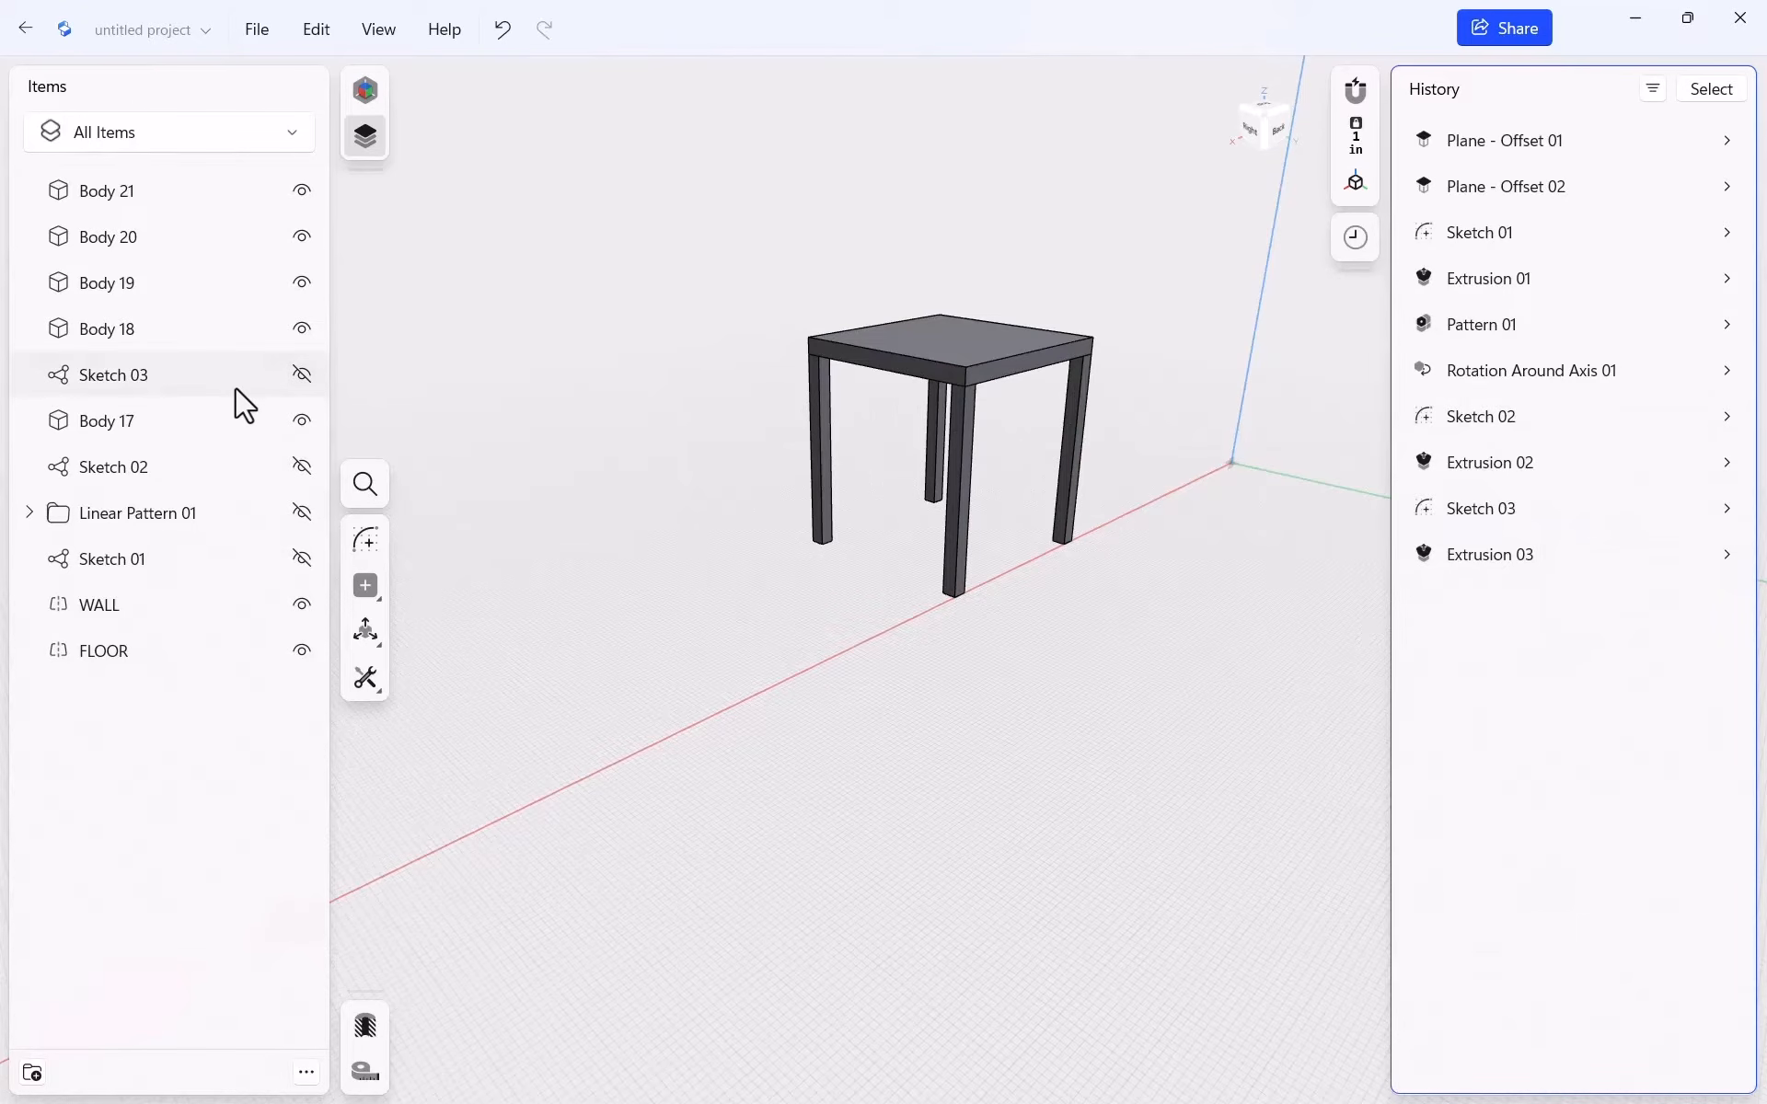
Unhide the Linear Pattern 01 treads and orbit to view both flights with the landing
click(301, 513)
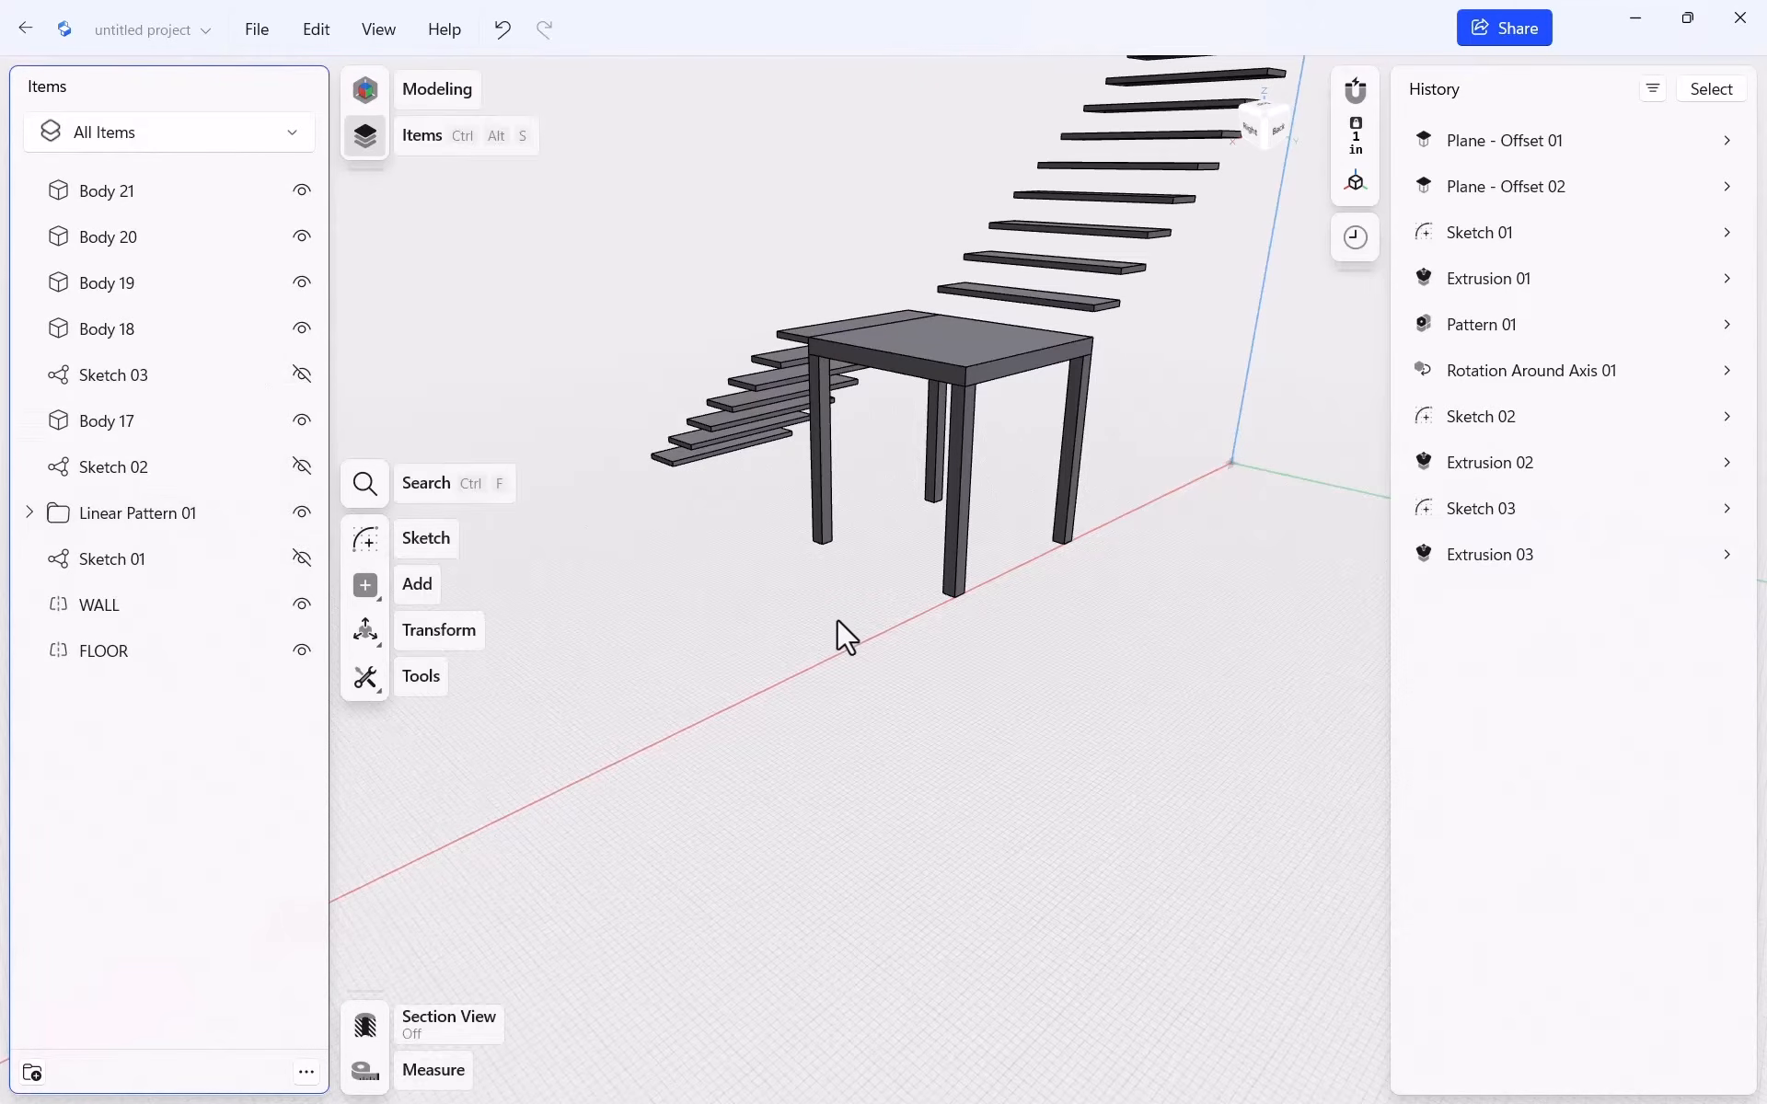
scroll(722, 591, up, 1)
middle_drag(741, 571, 852, 653)
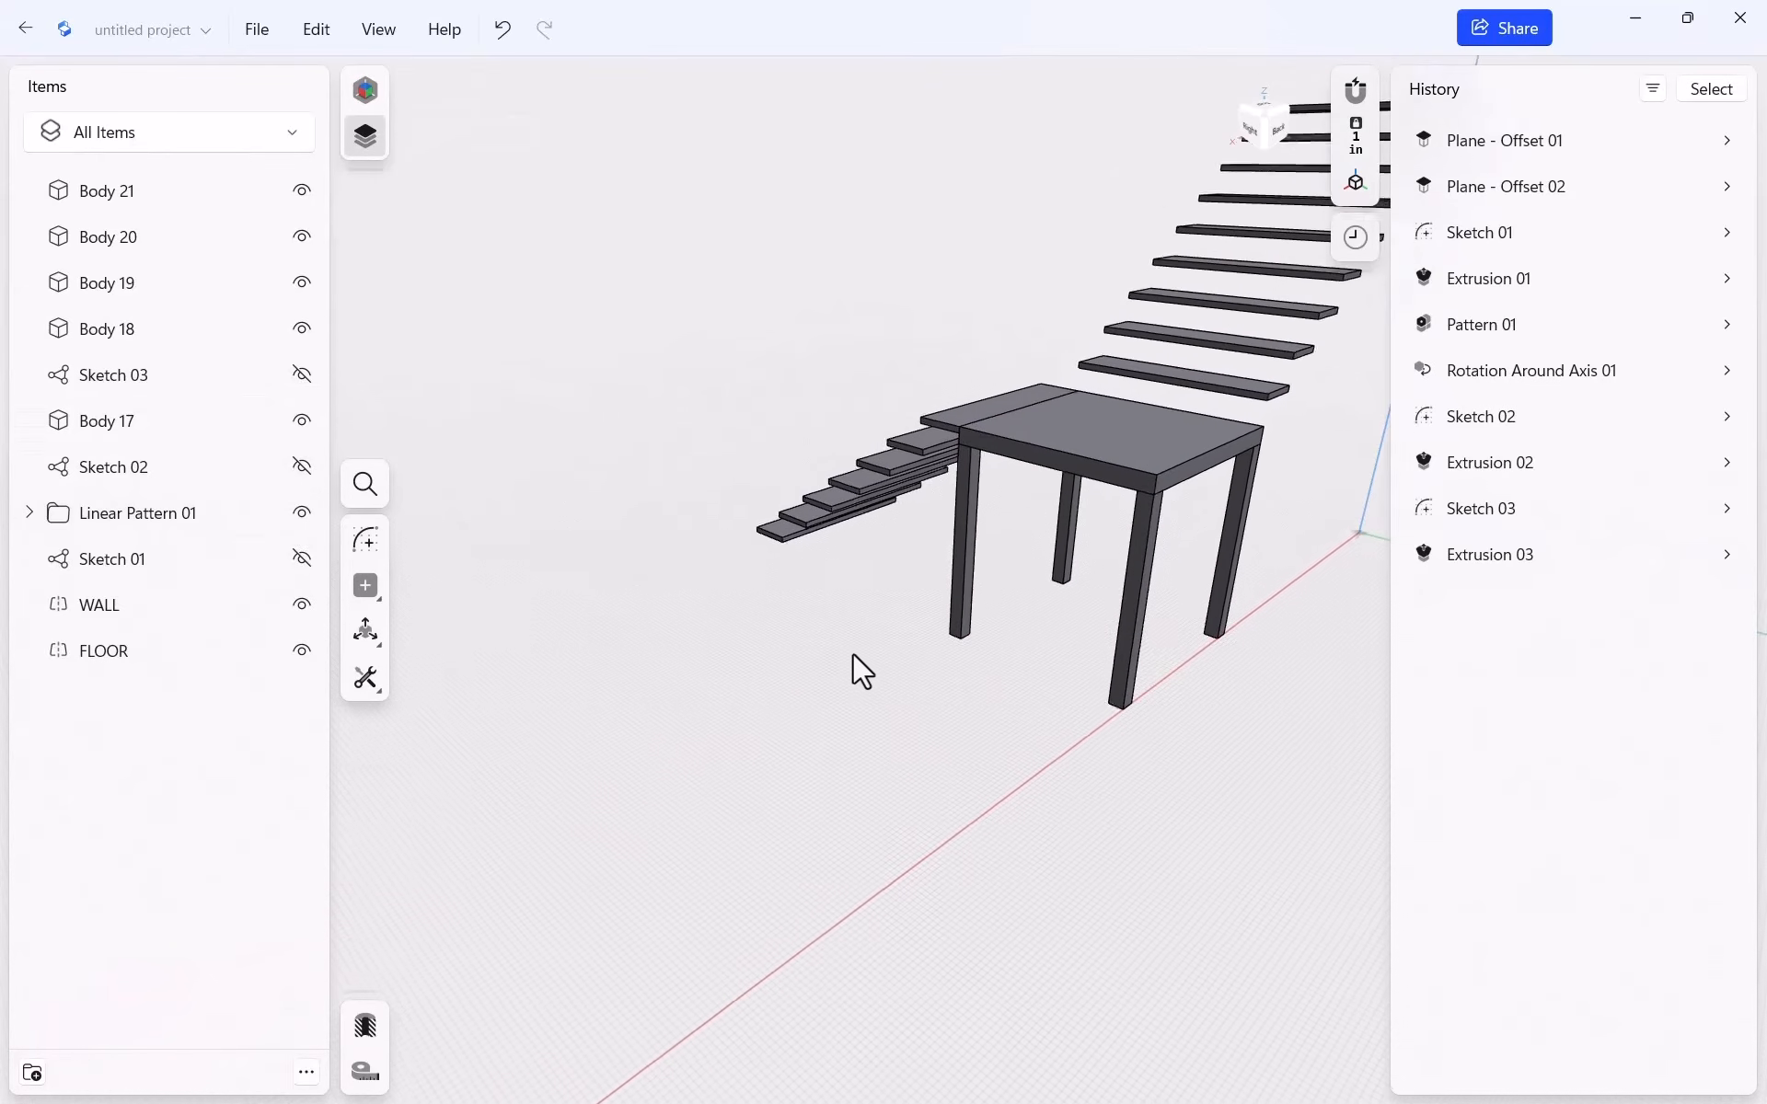
right_drag(852, 656, 1032, 593)
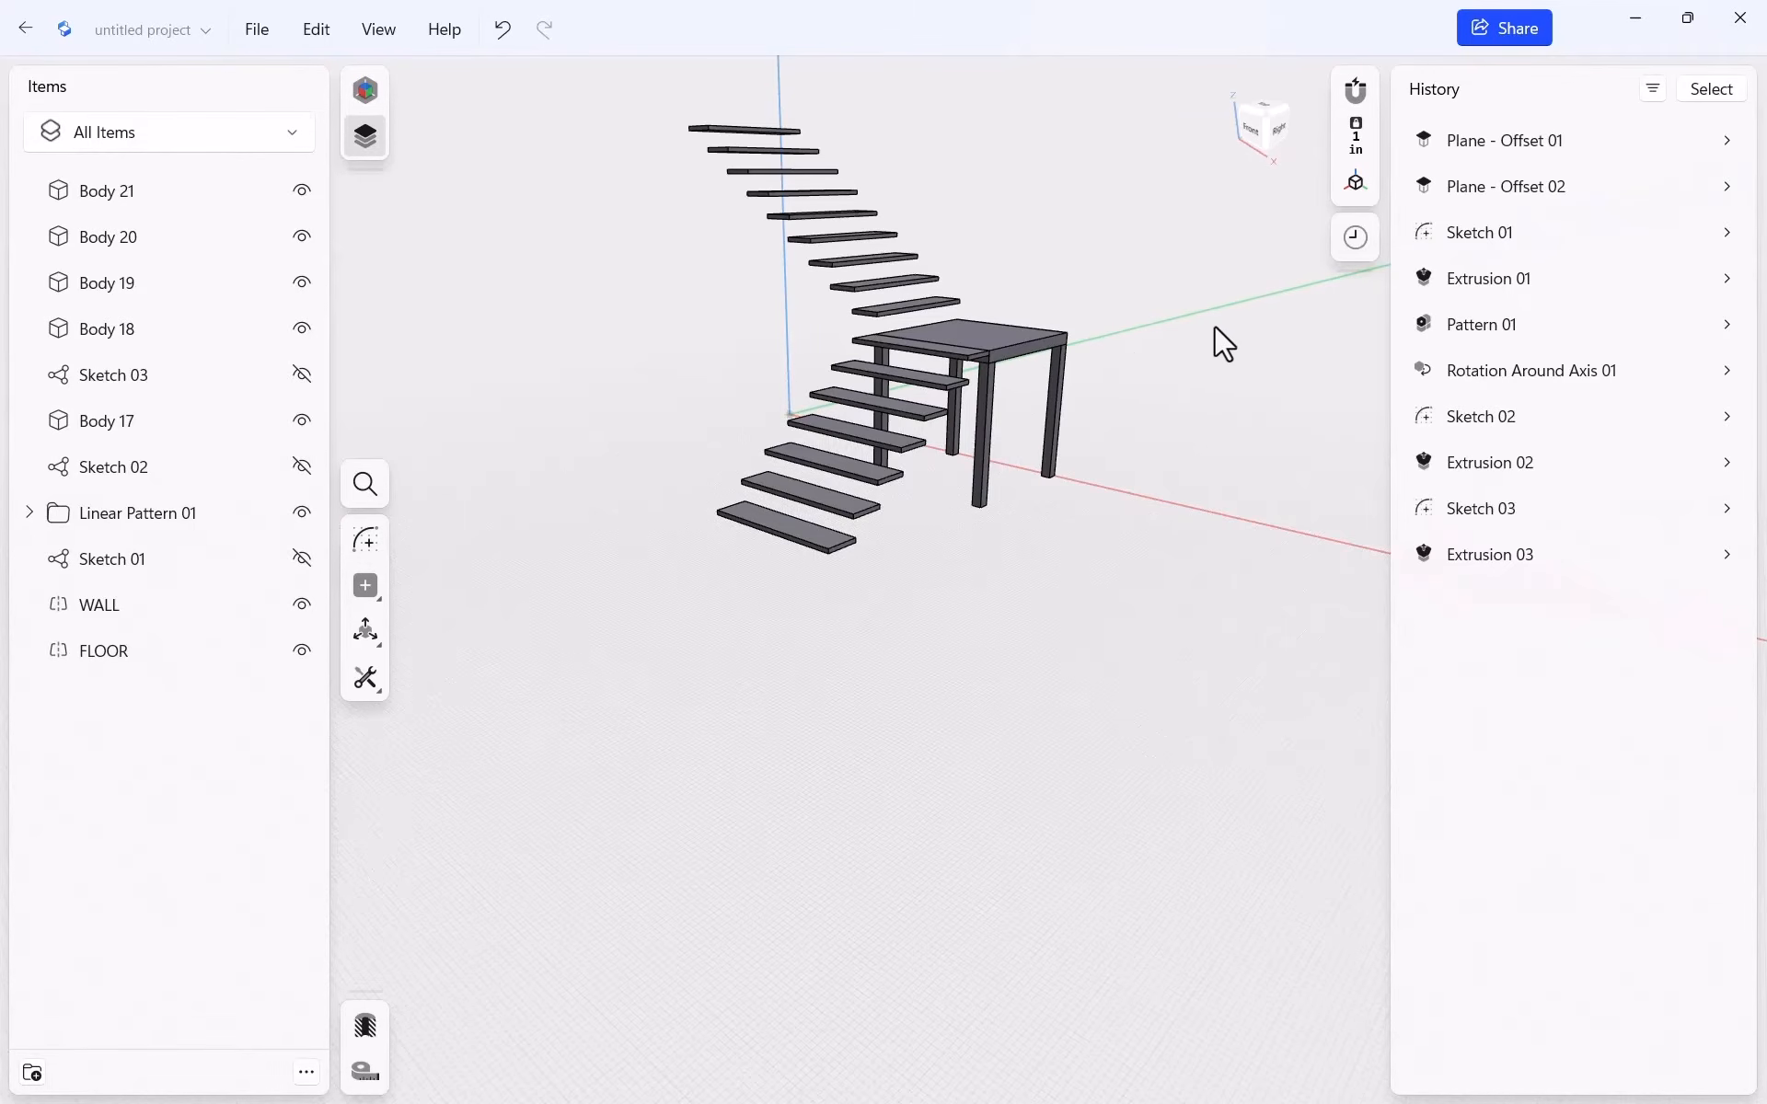
Zoom in on the top stair tread from behind and select its narrow end face
middle_drag(1214, 343, 1132, 428)
right_drag(1149, 455, 909, 466)
scroll(552, 450, up, 1)
scroll(589, 474, down, 5)
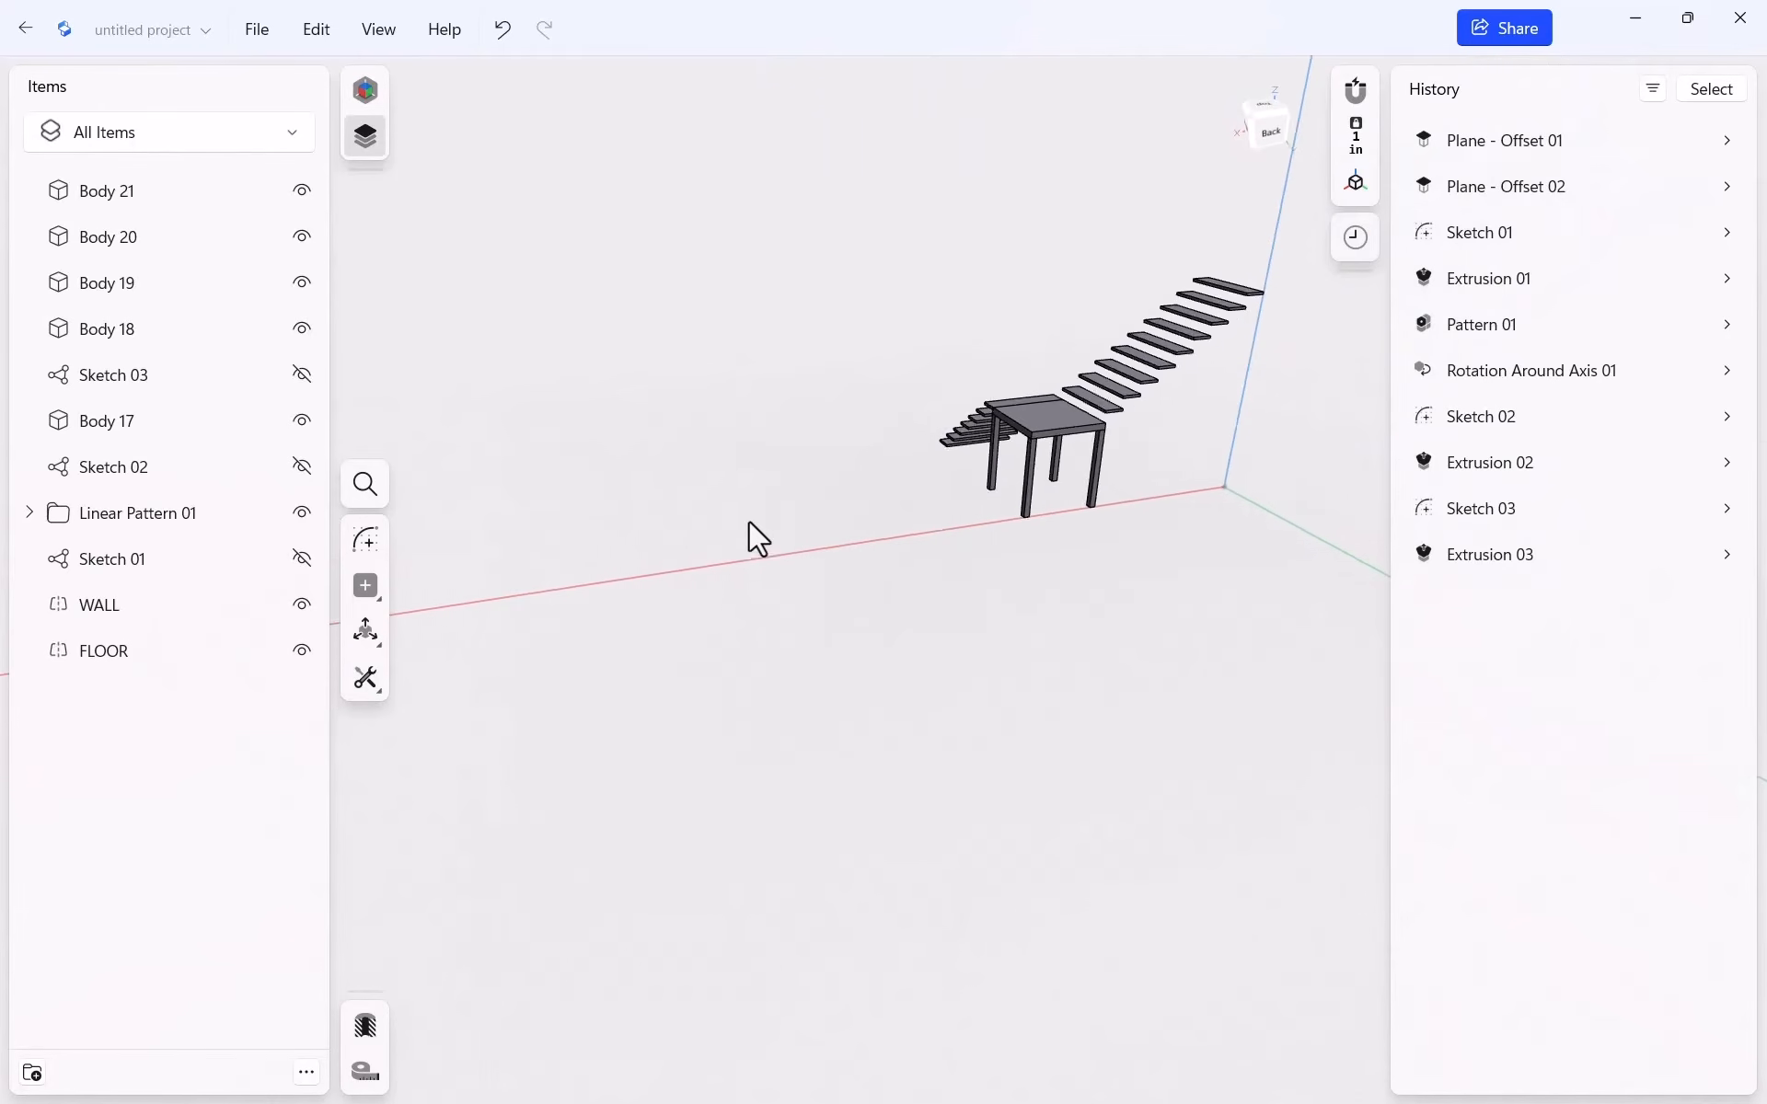
scroll(1239, 342, up, 10)
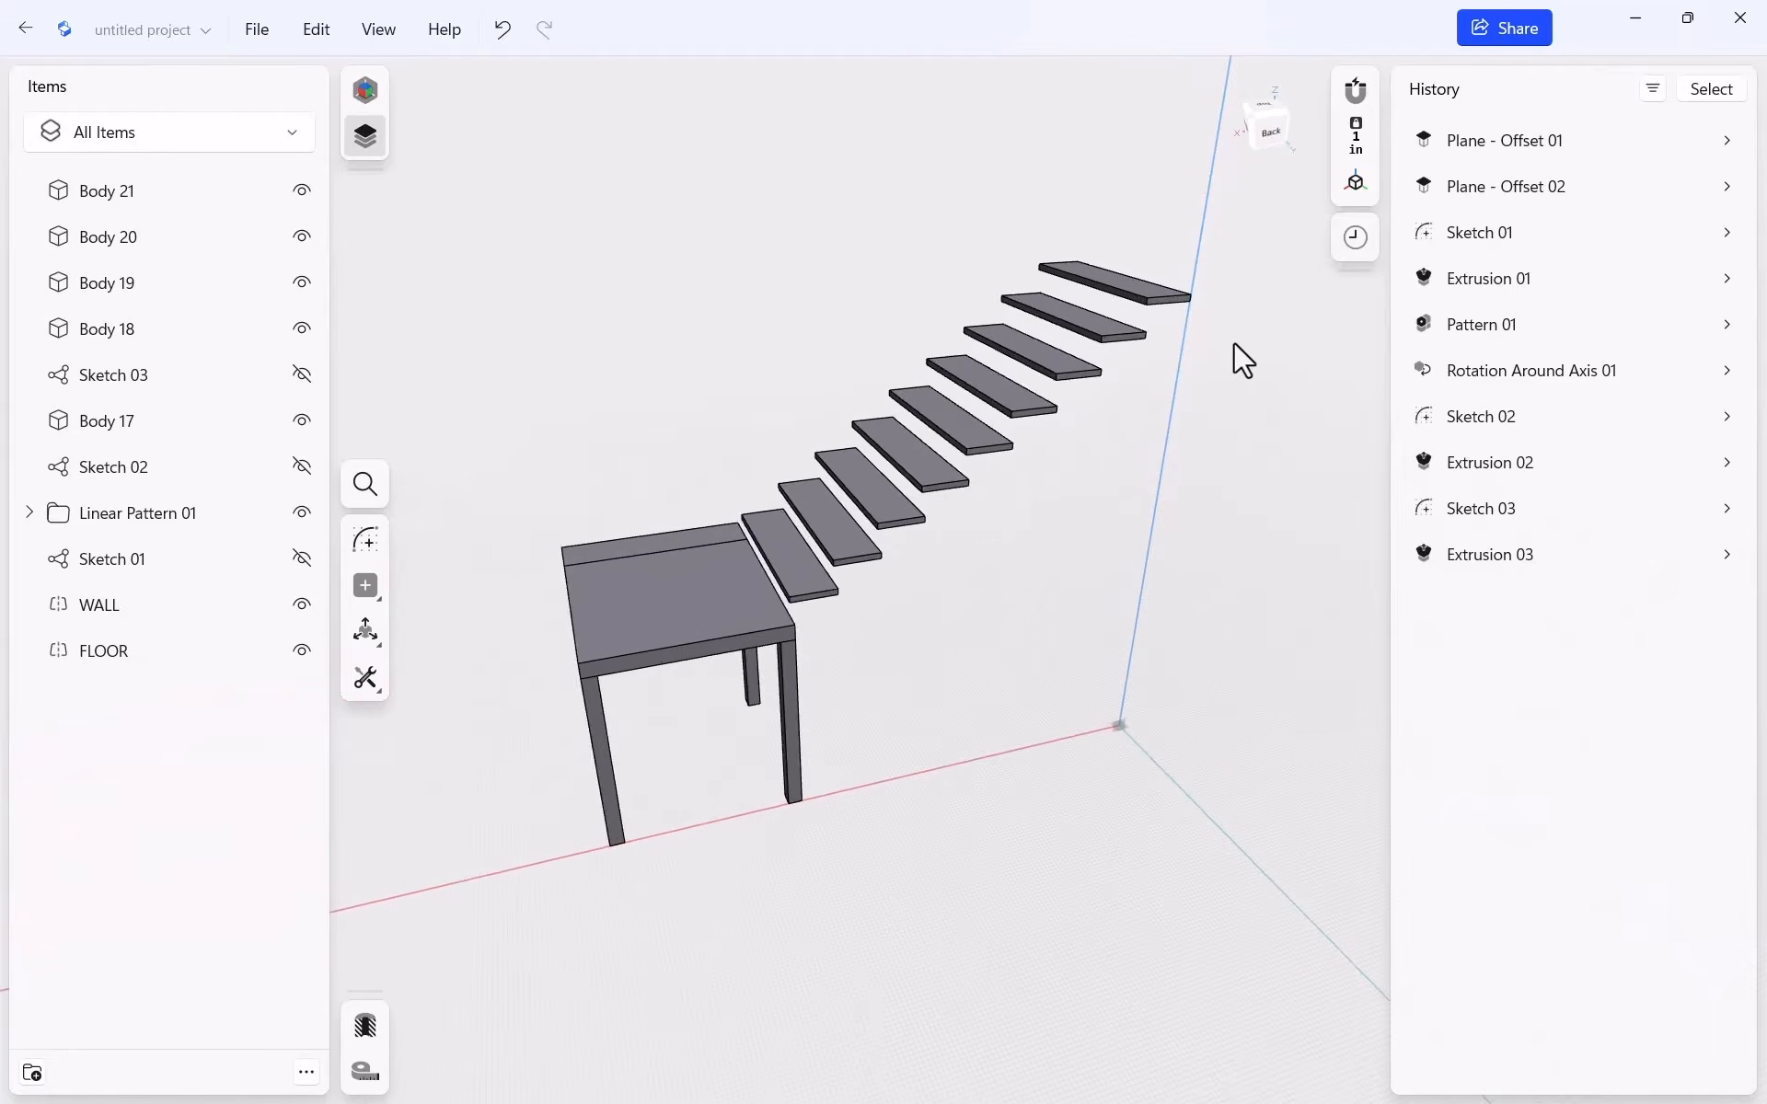
scroll(1141, 322, up, 3)
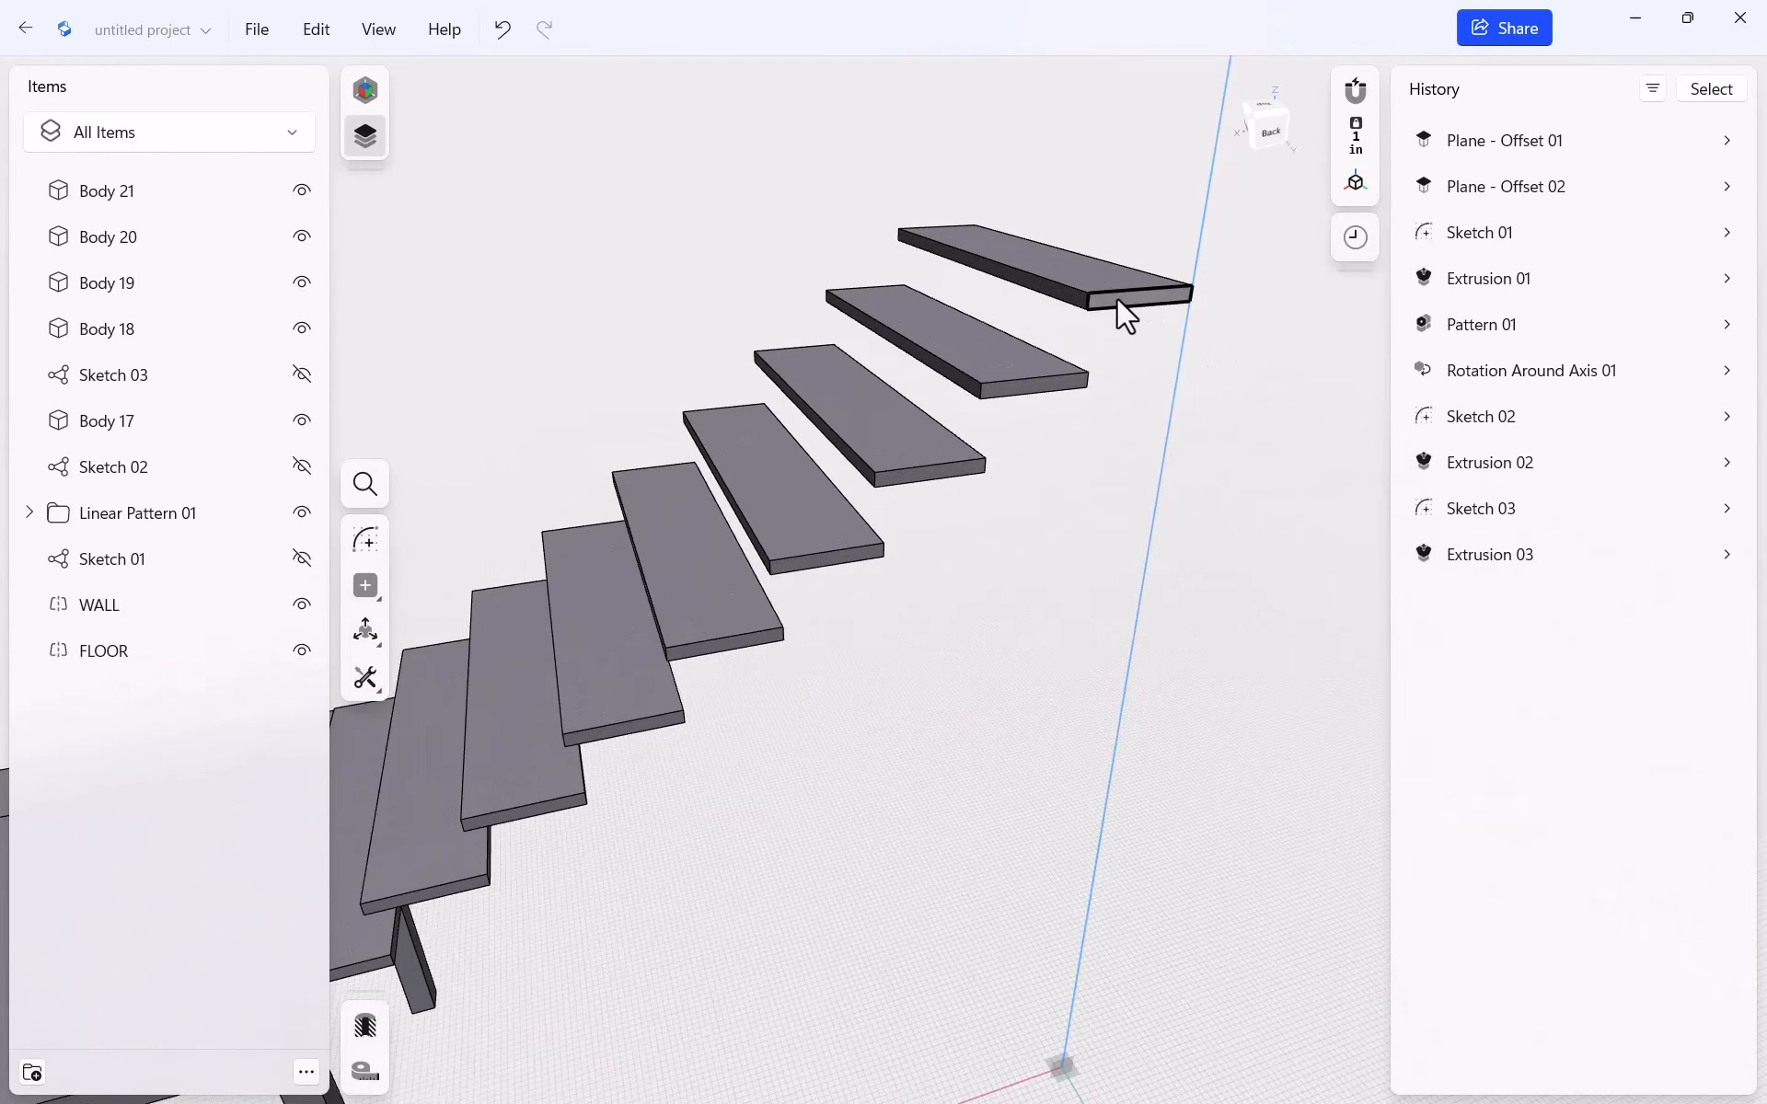
click(1117, 296)
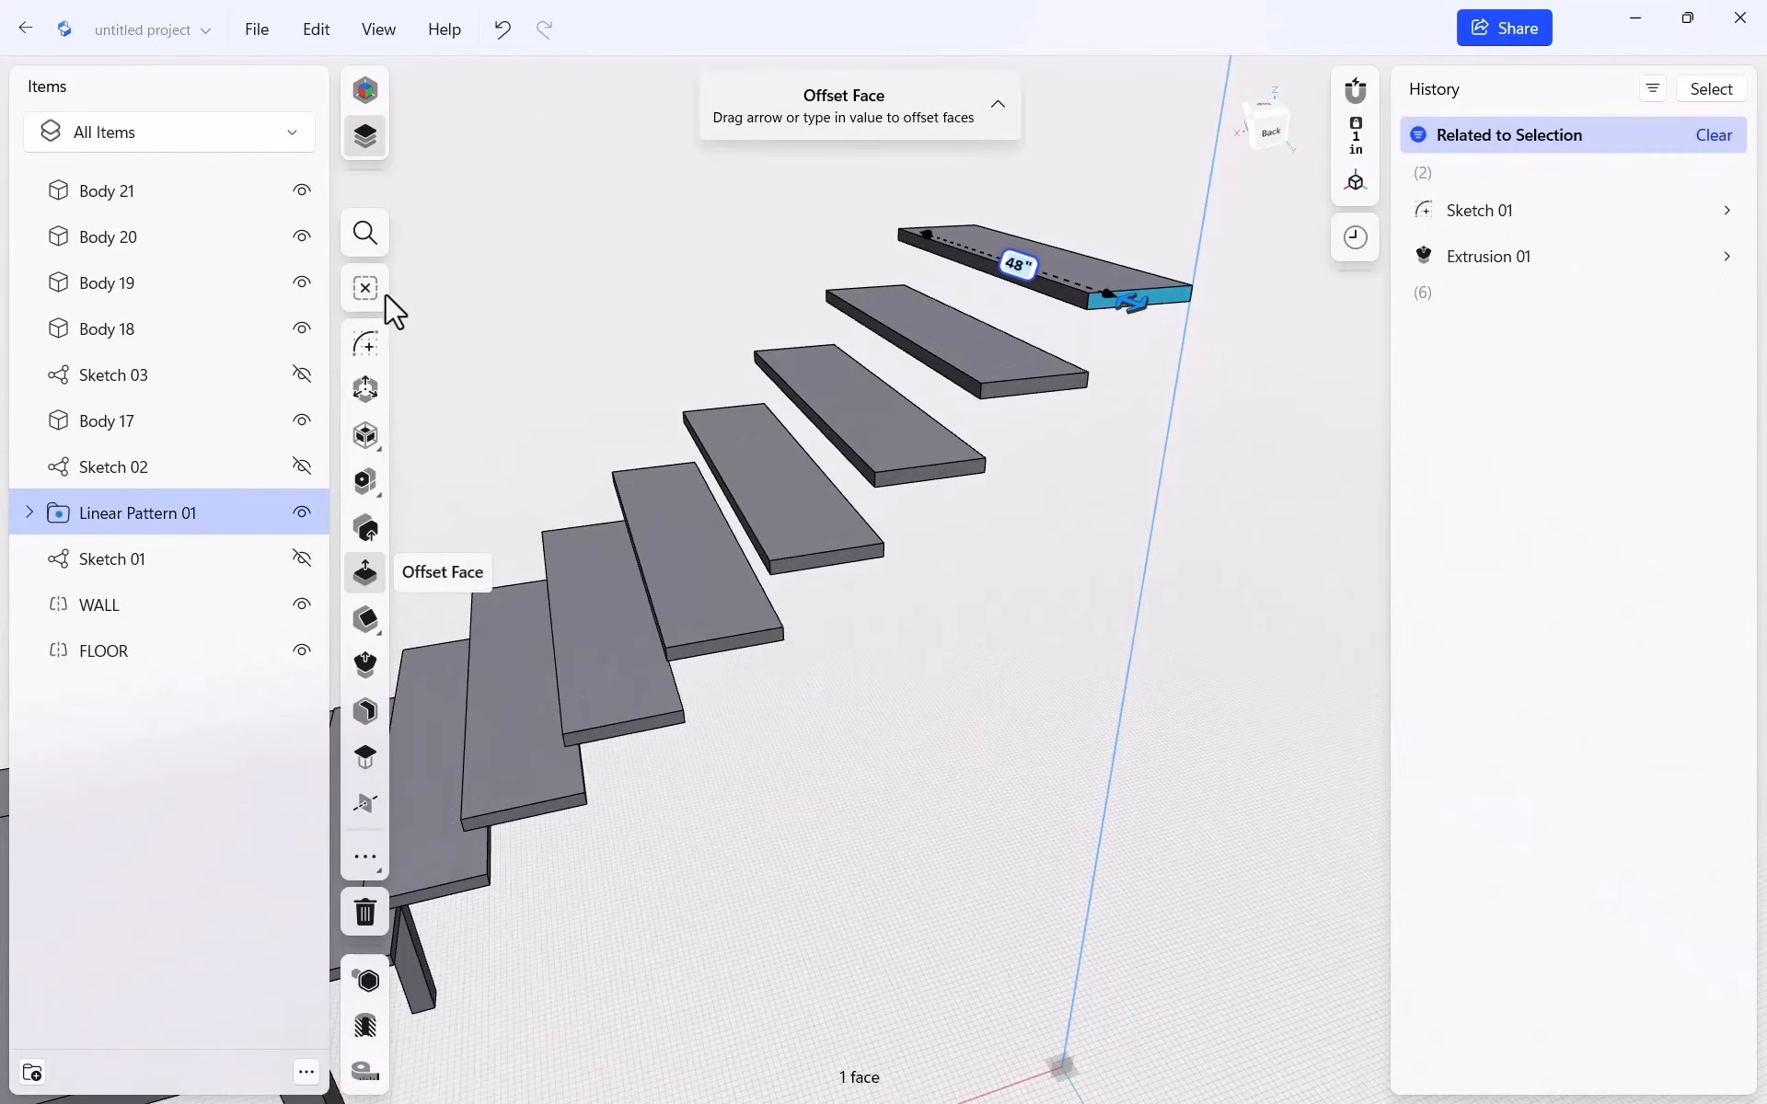
Start Sketch 04 on the tread end face and draw a rise plus a 10.5" run
click(360, 345)
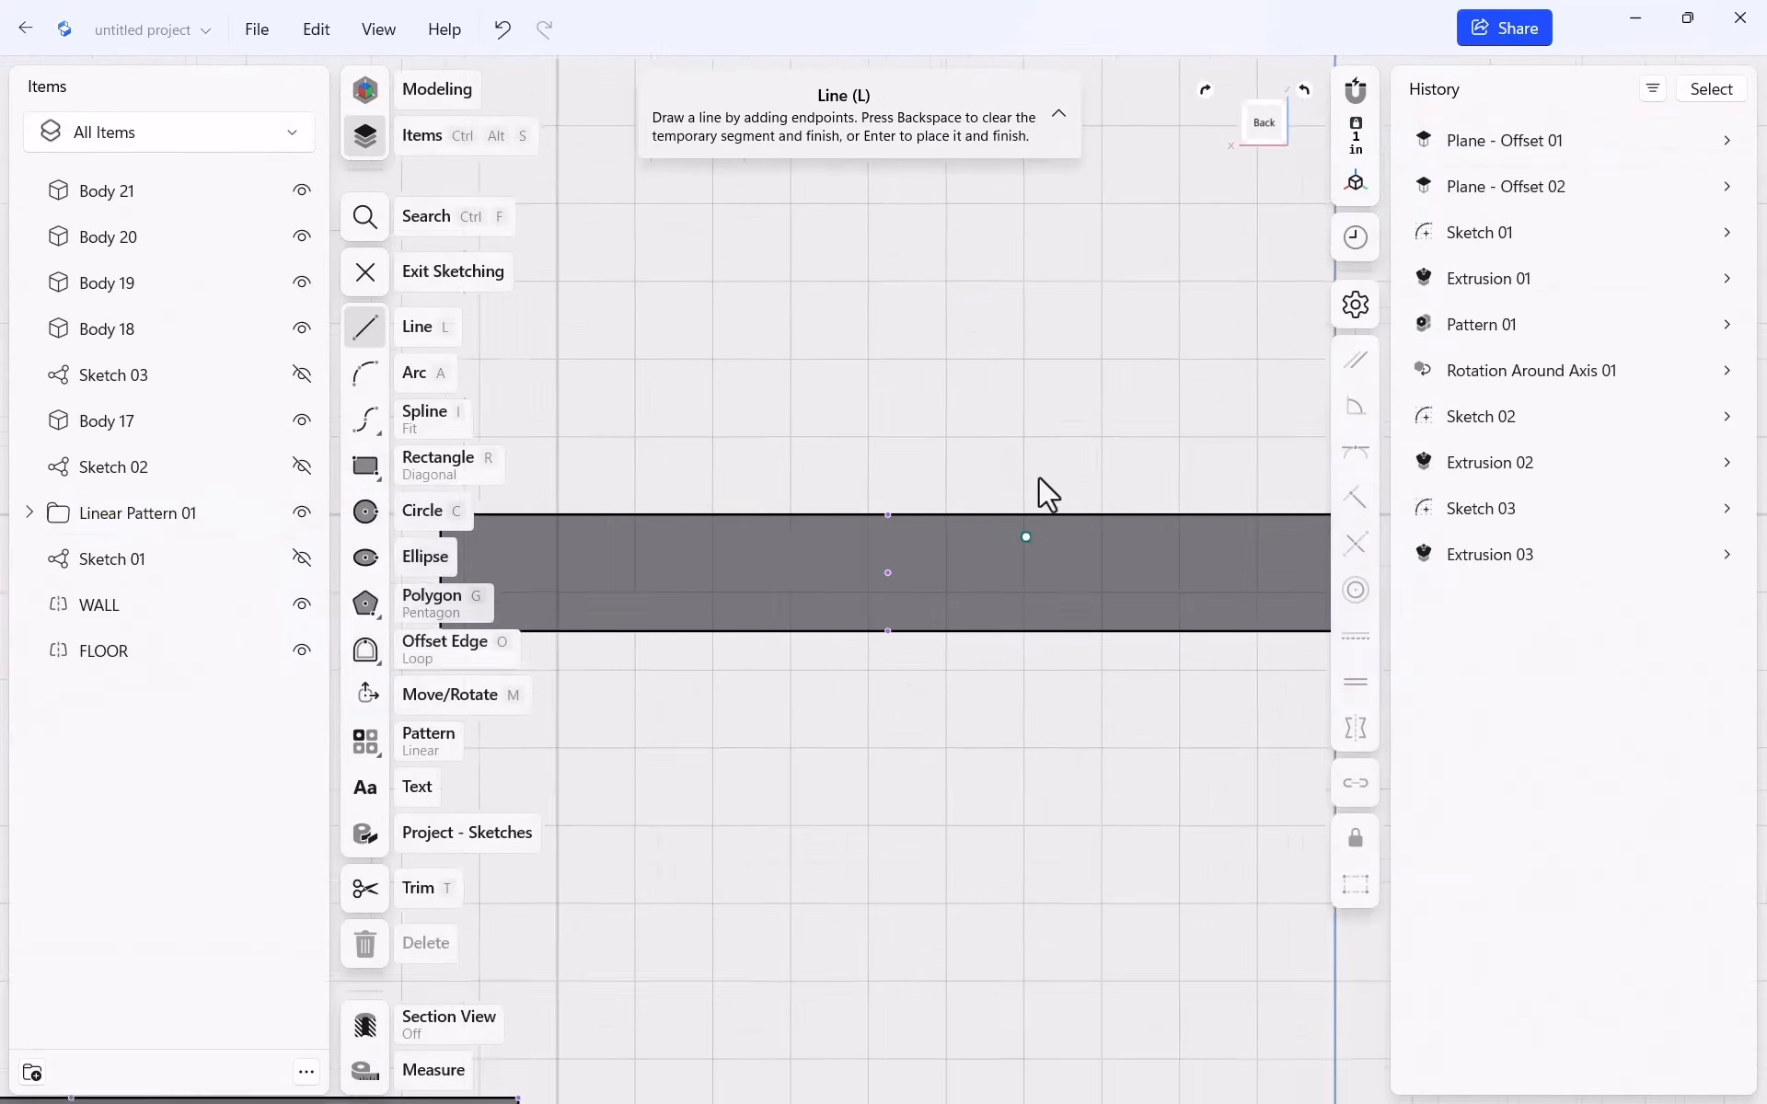
scroll(975, 391, down, 10)
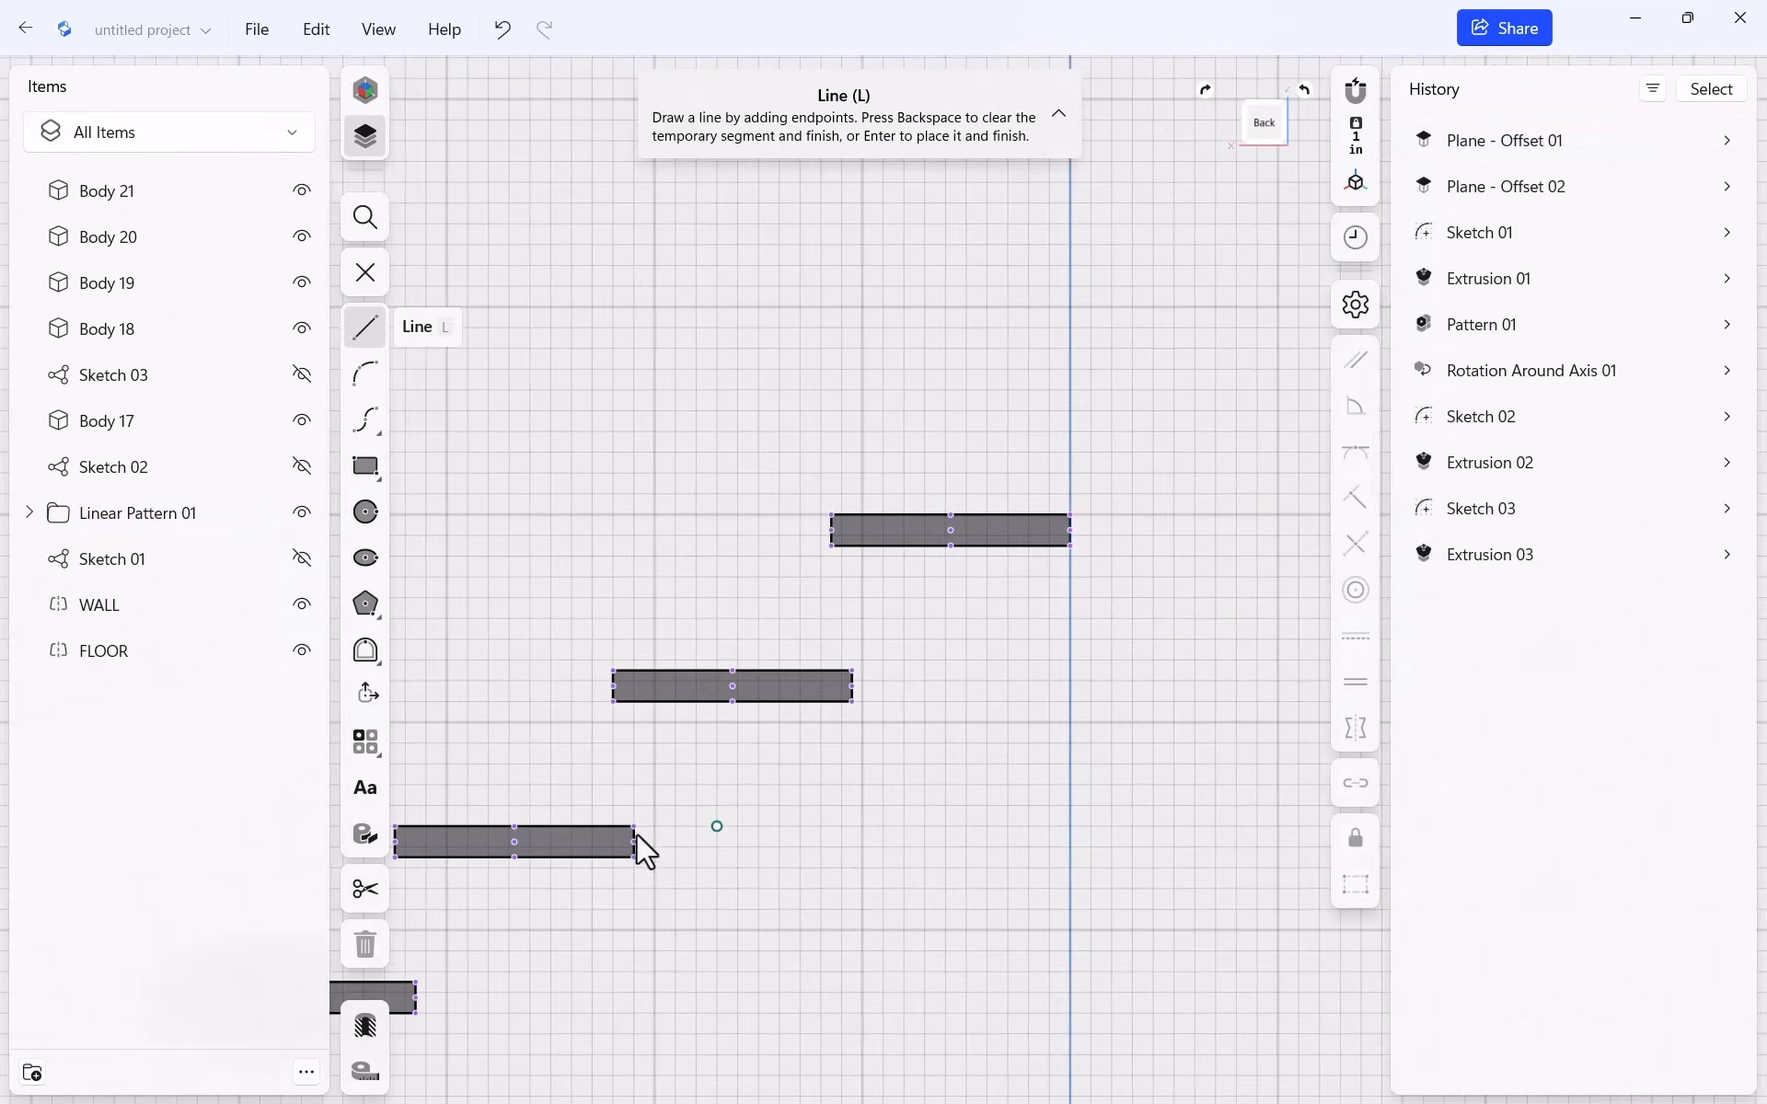
scroll(911, 764, up, 2)
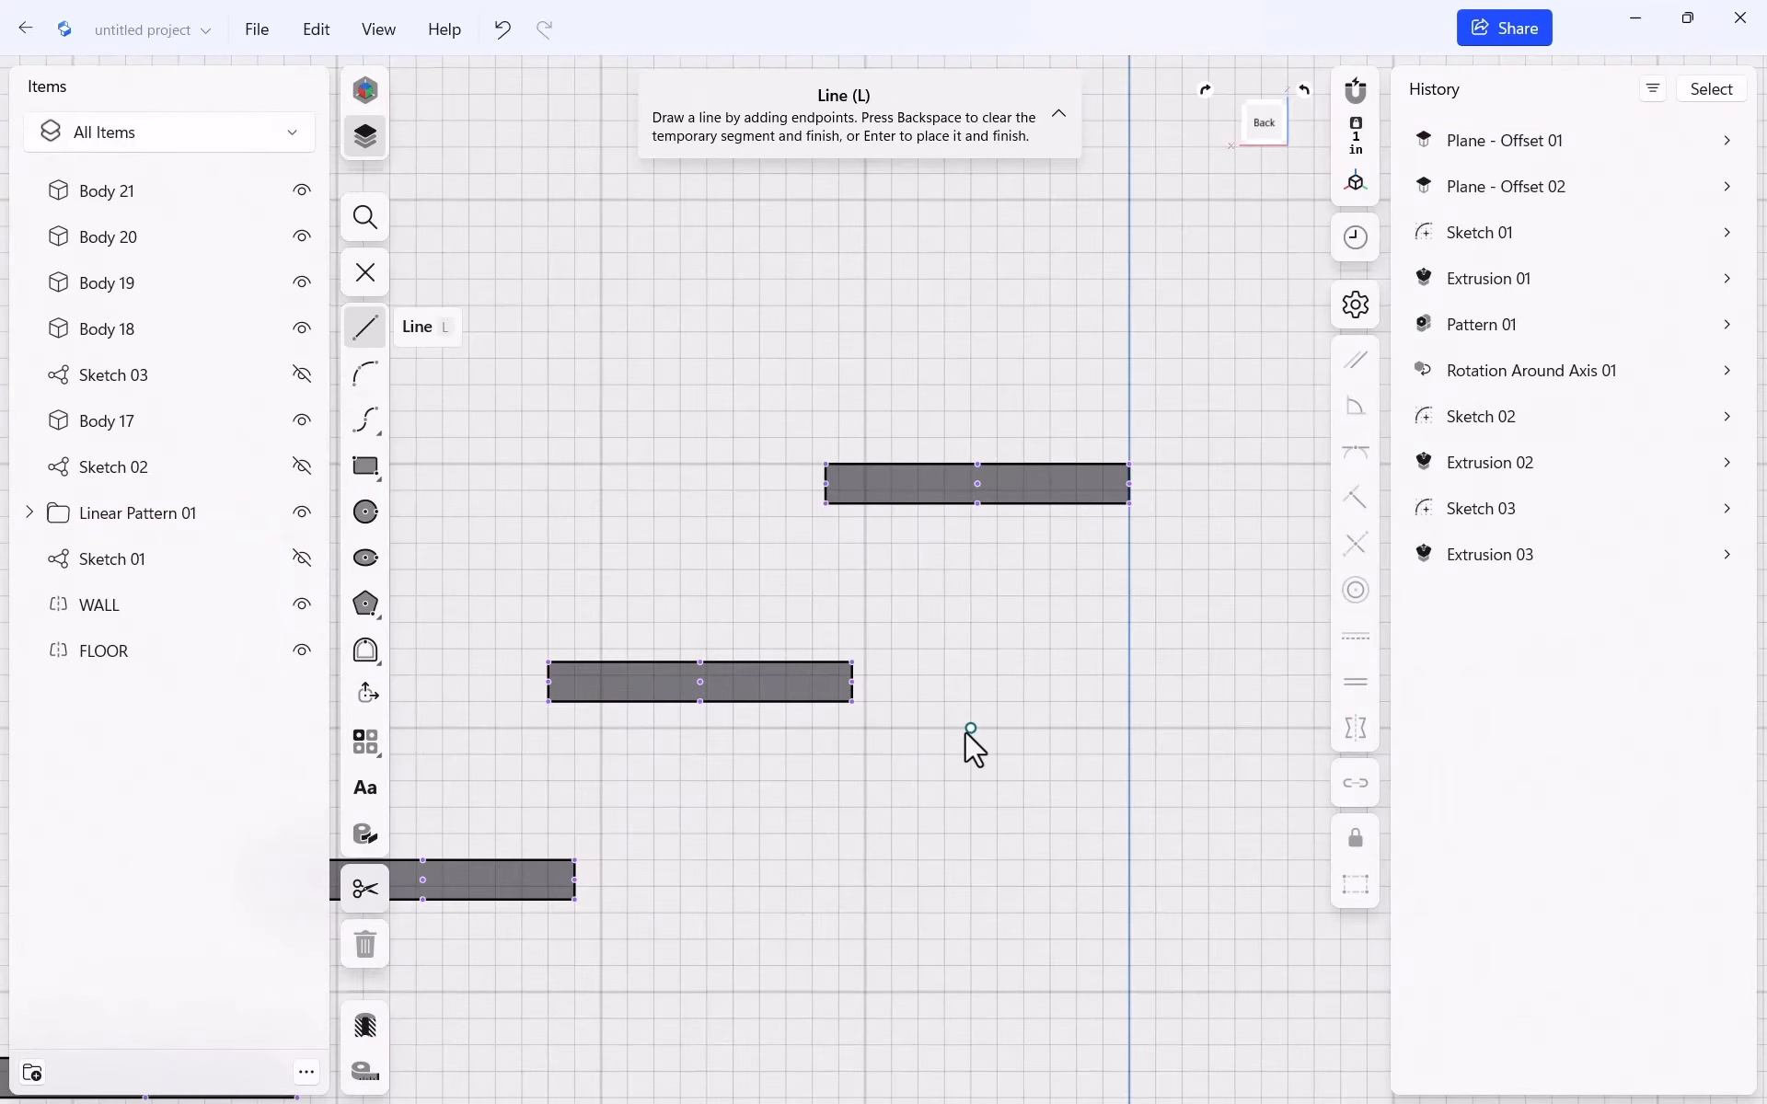
scroll(866, 693, up, 1)
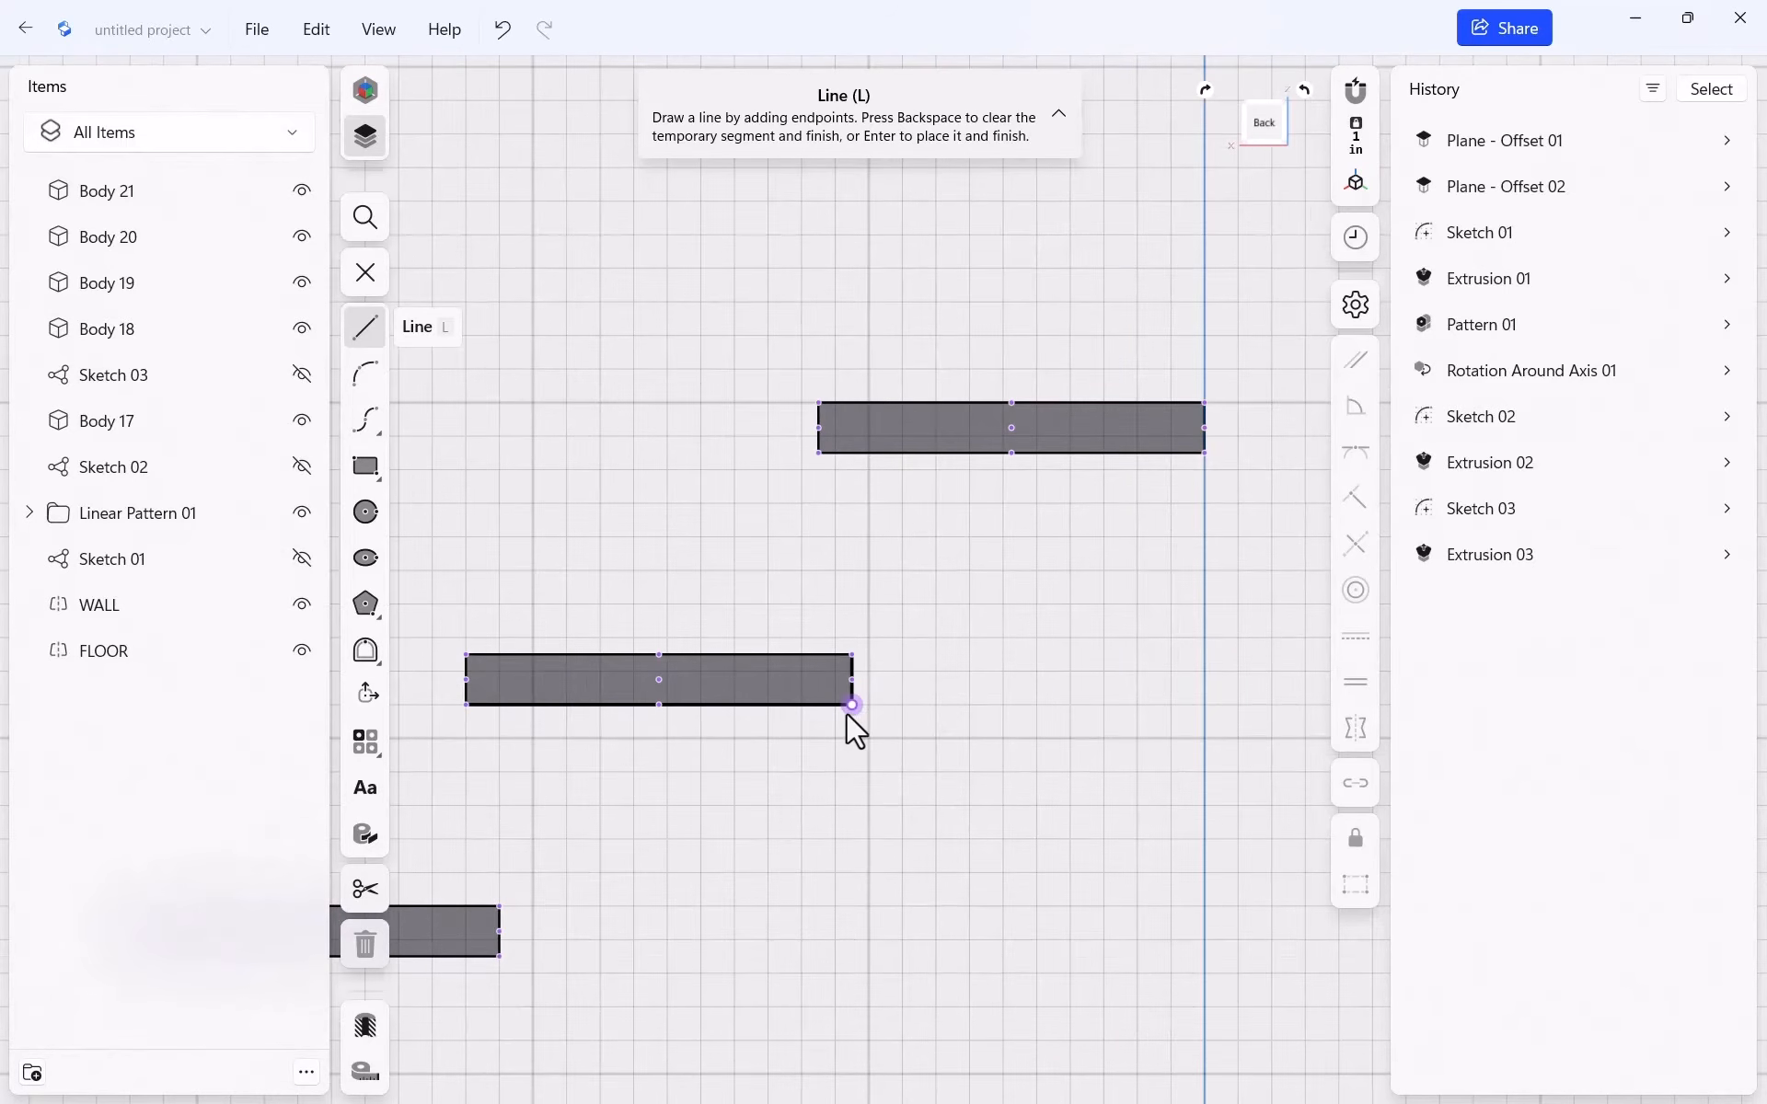
click(854, 706)
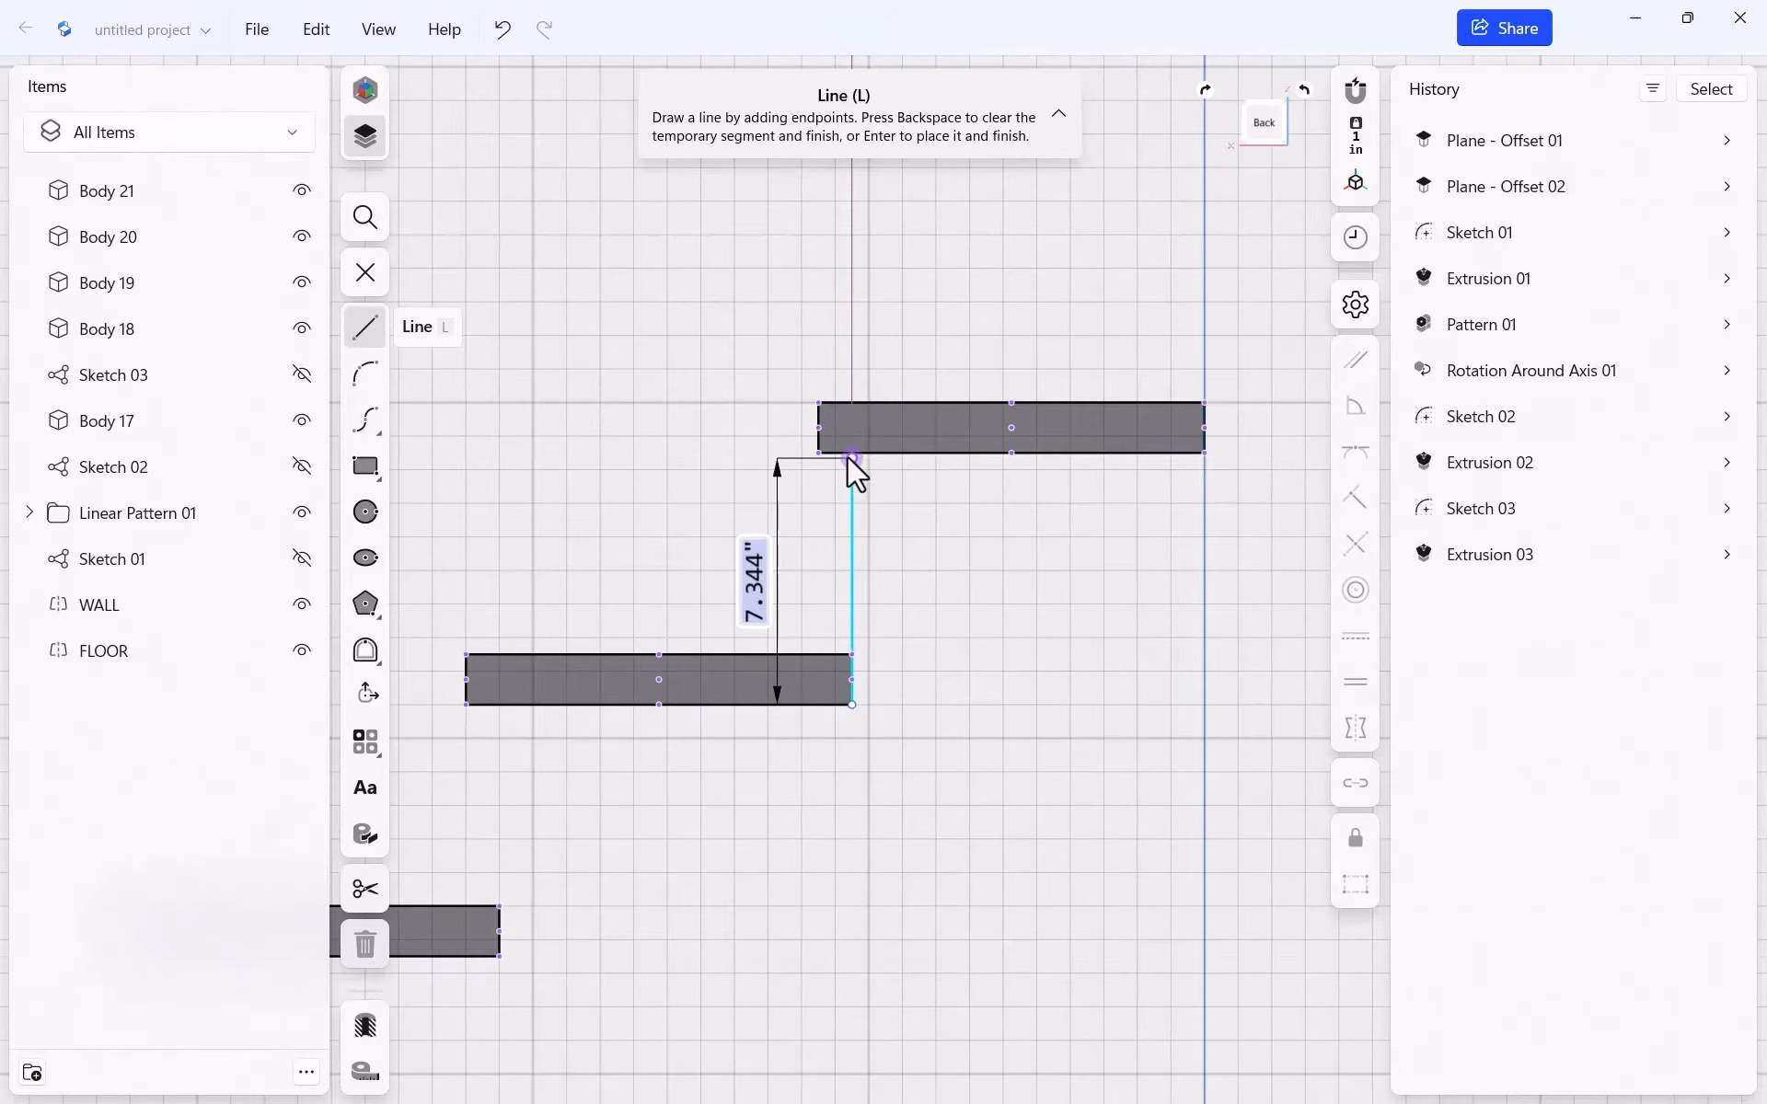
click(946, 454)
click(1205, 457)
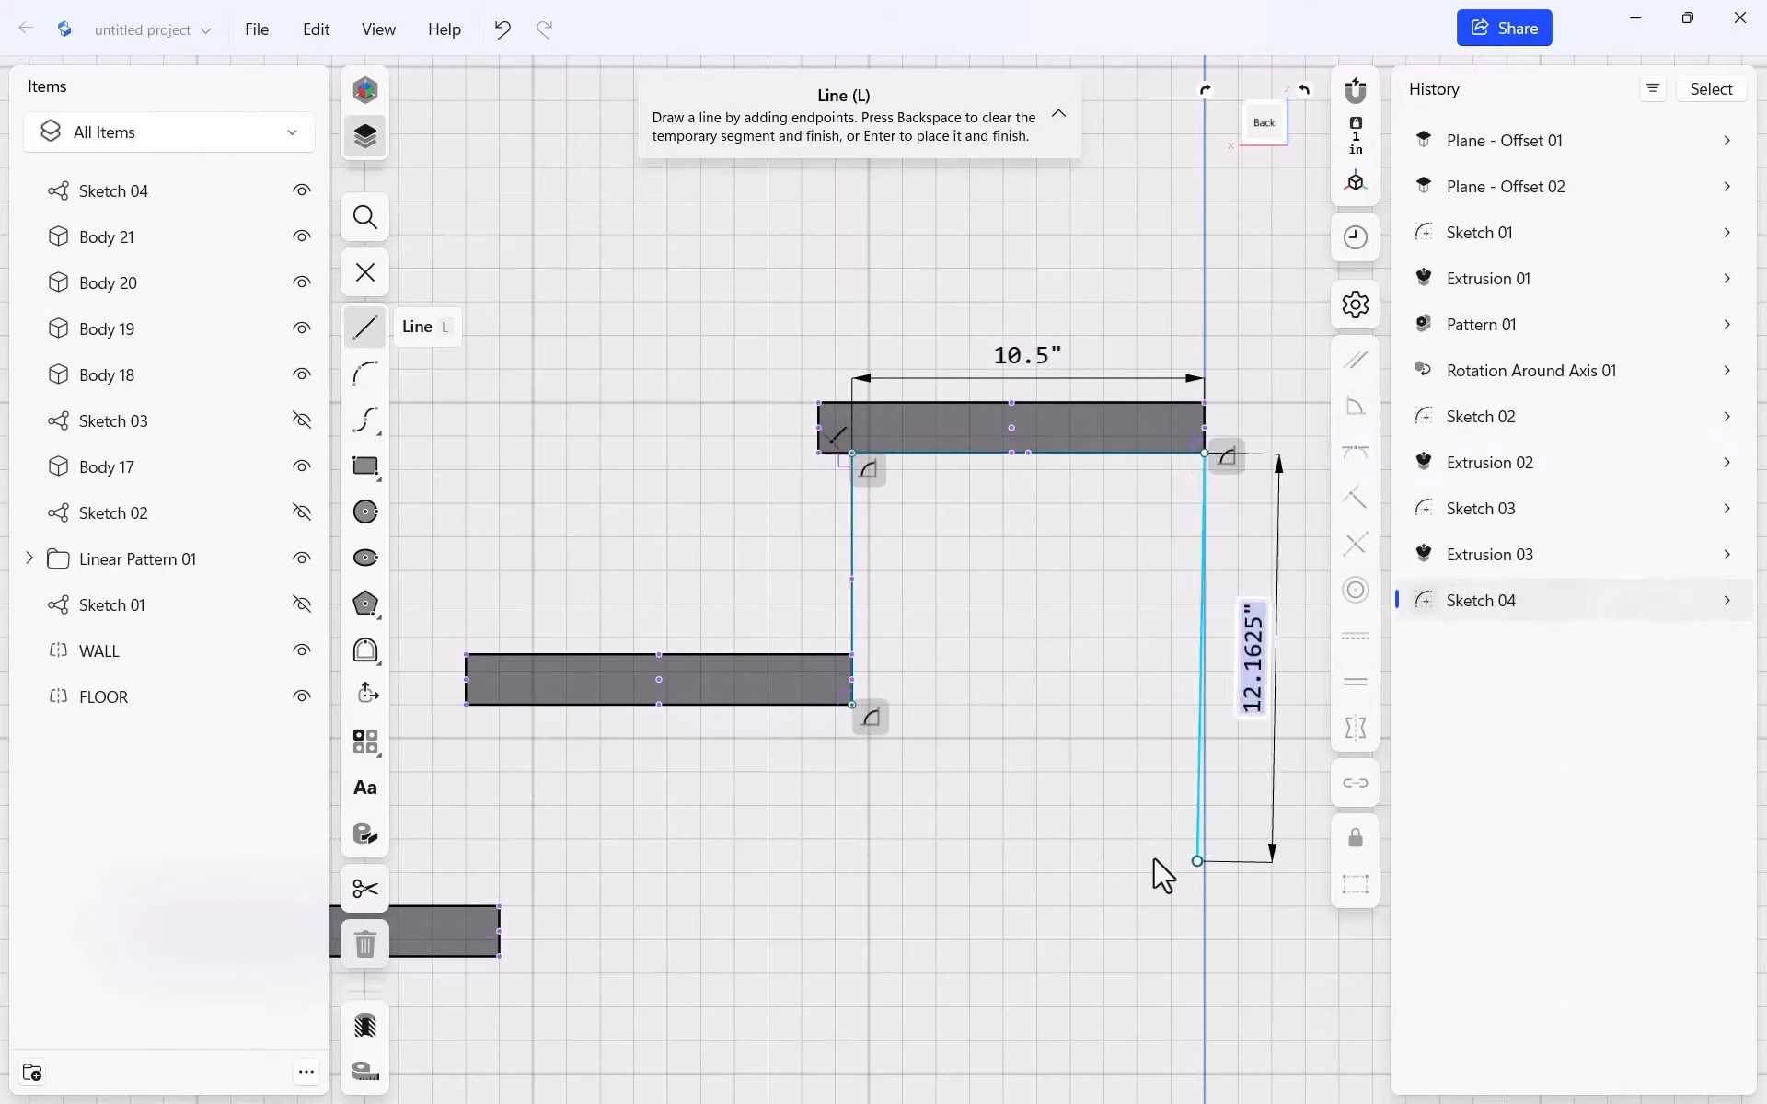
Drop a vertical line below the tread, then a long diagonal down to the wall edge
scroll(994, 707, down, 1)
scroll(992, 704, down, 1)
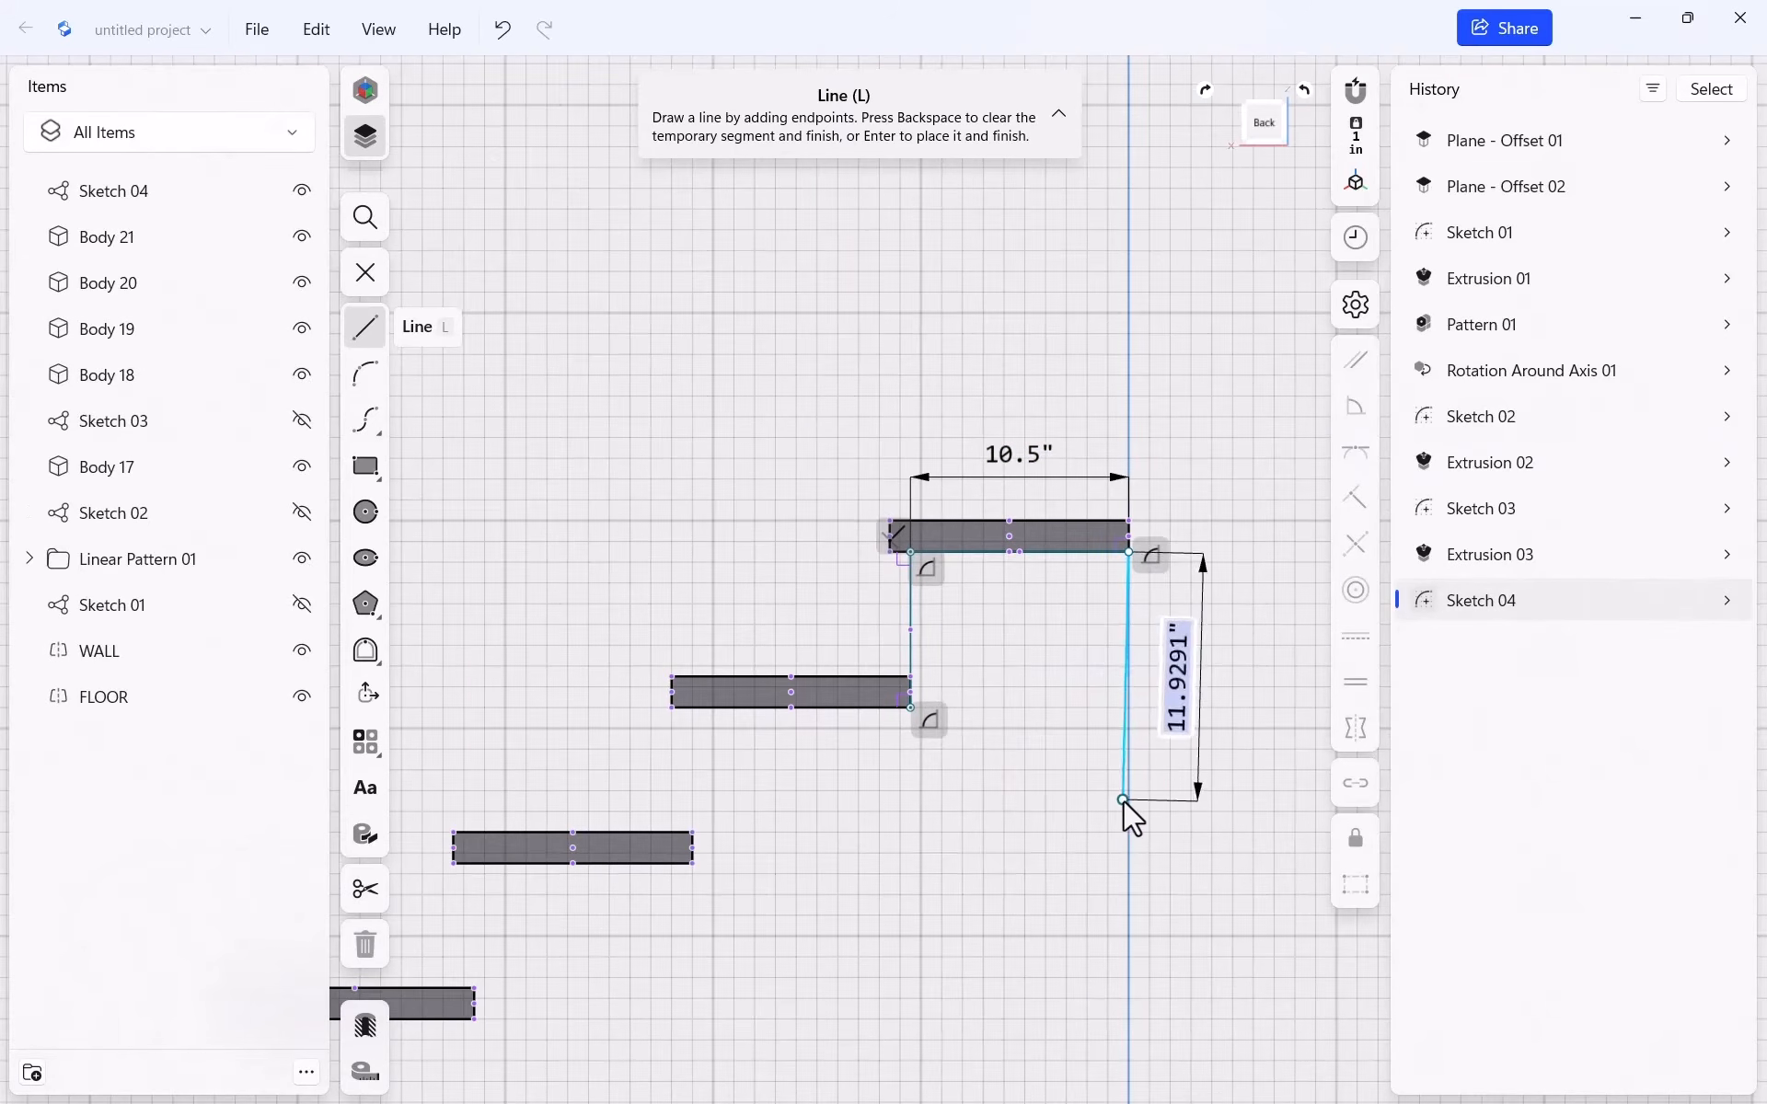
click(1124, 799)
scroll(939, 777, down, 4)
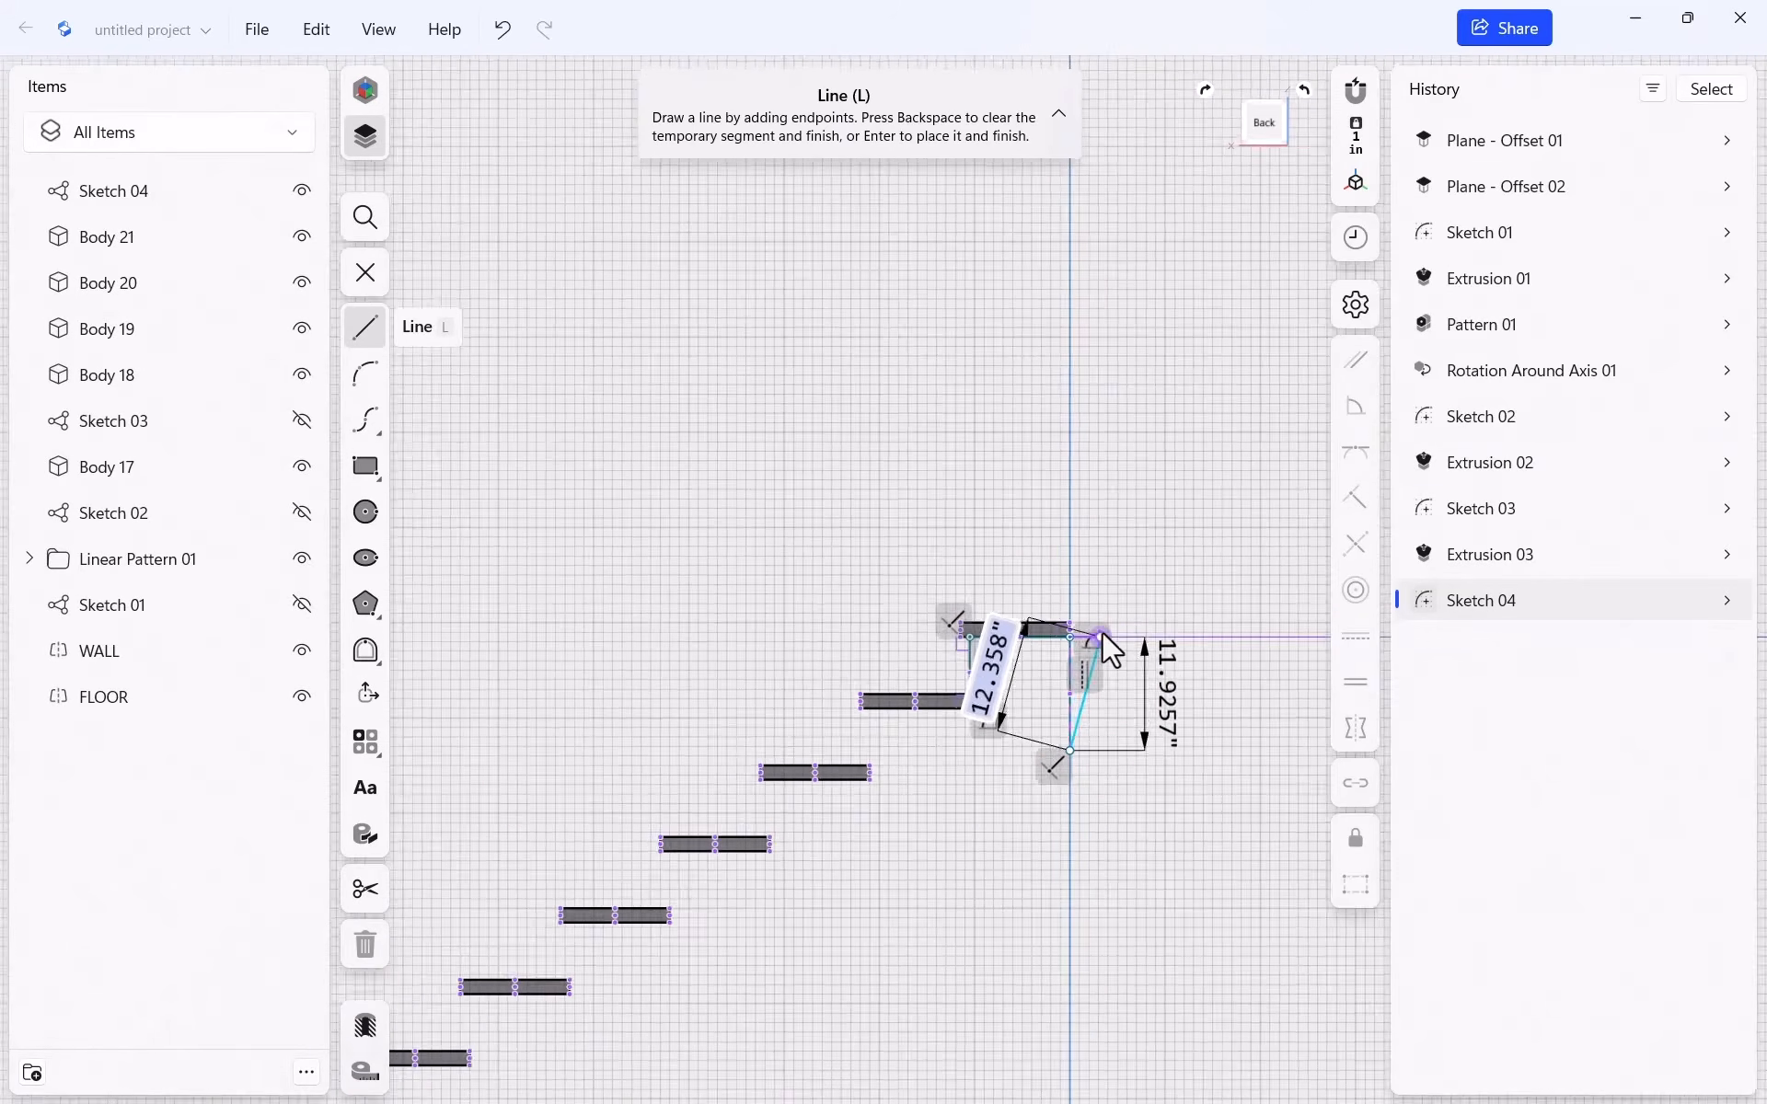
scroll(951, 911, up, 6)
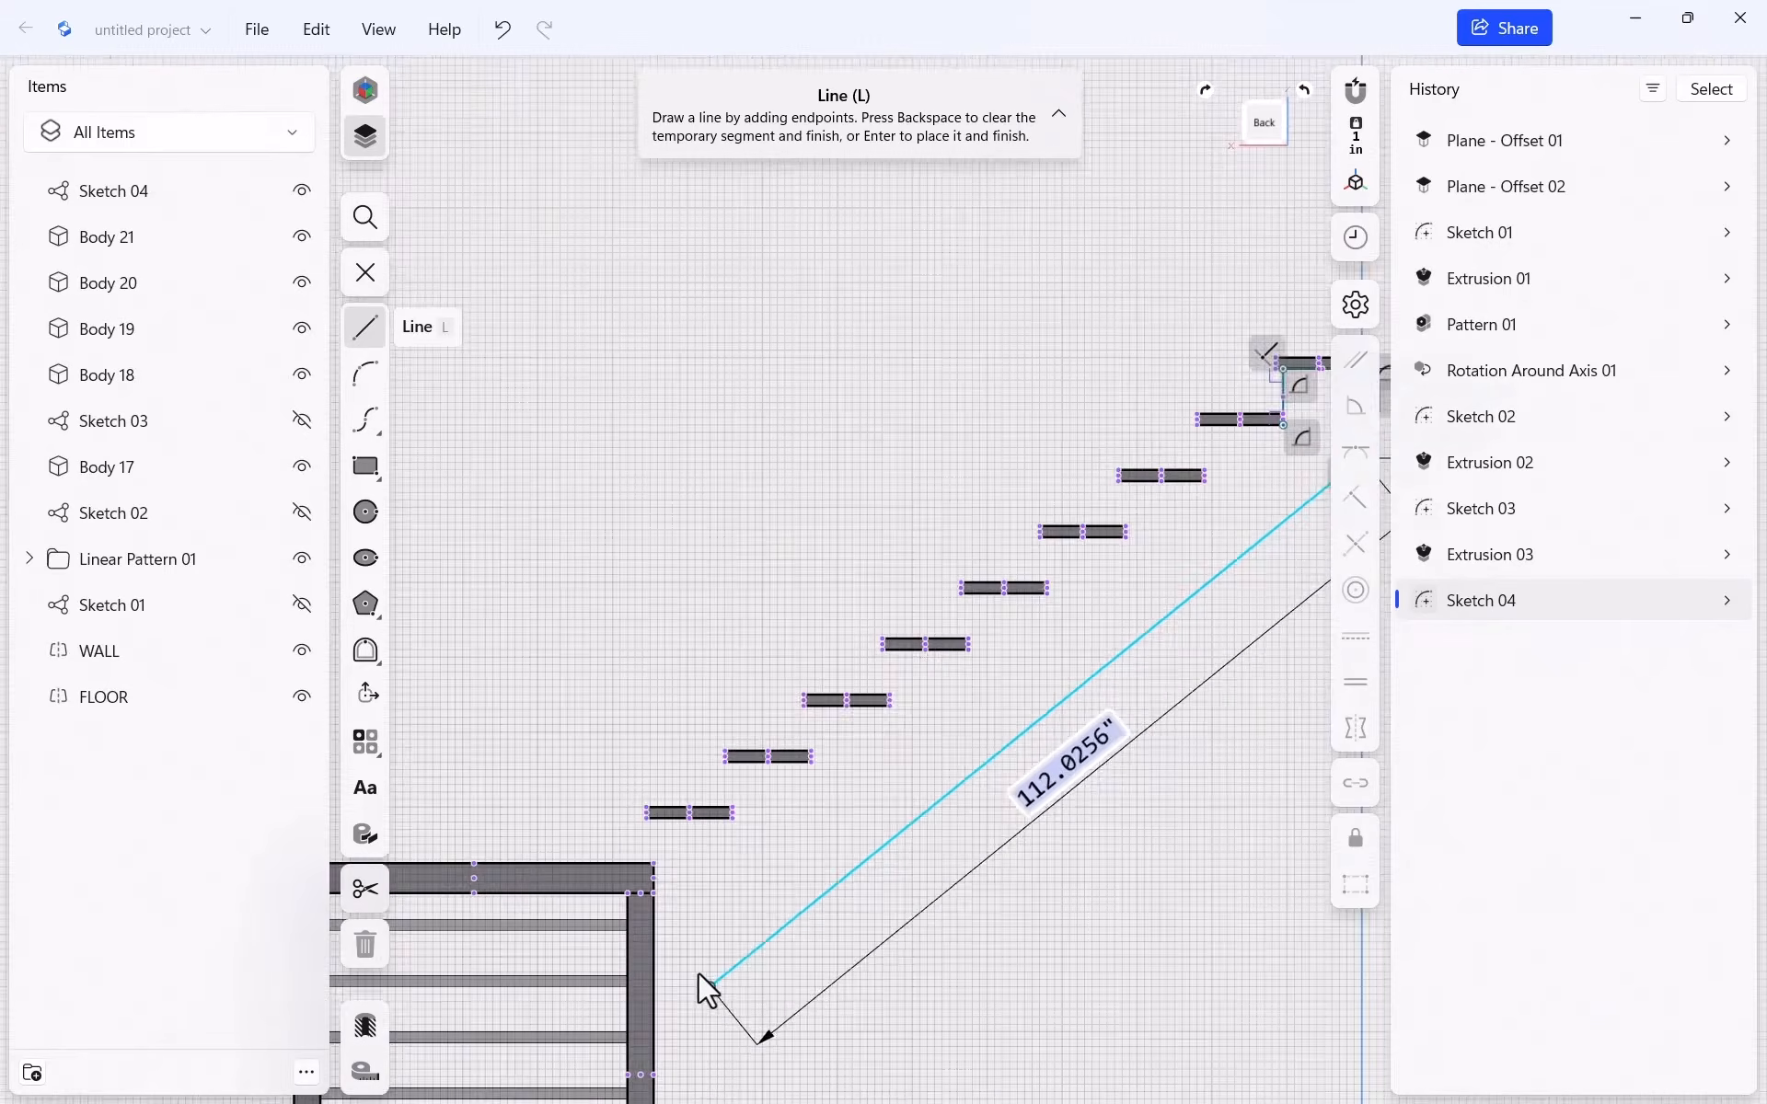
scroll(672, 934, up, 3)
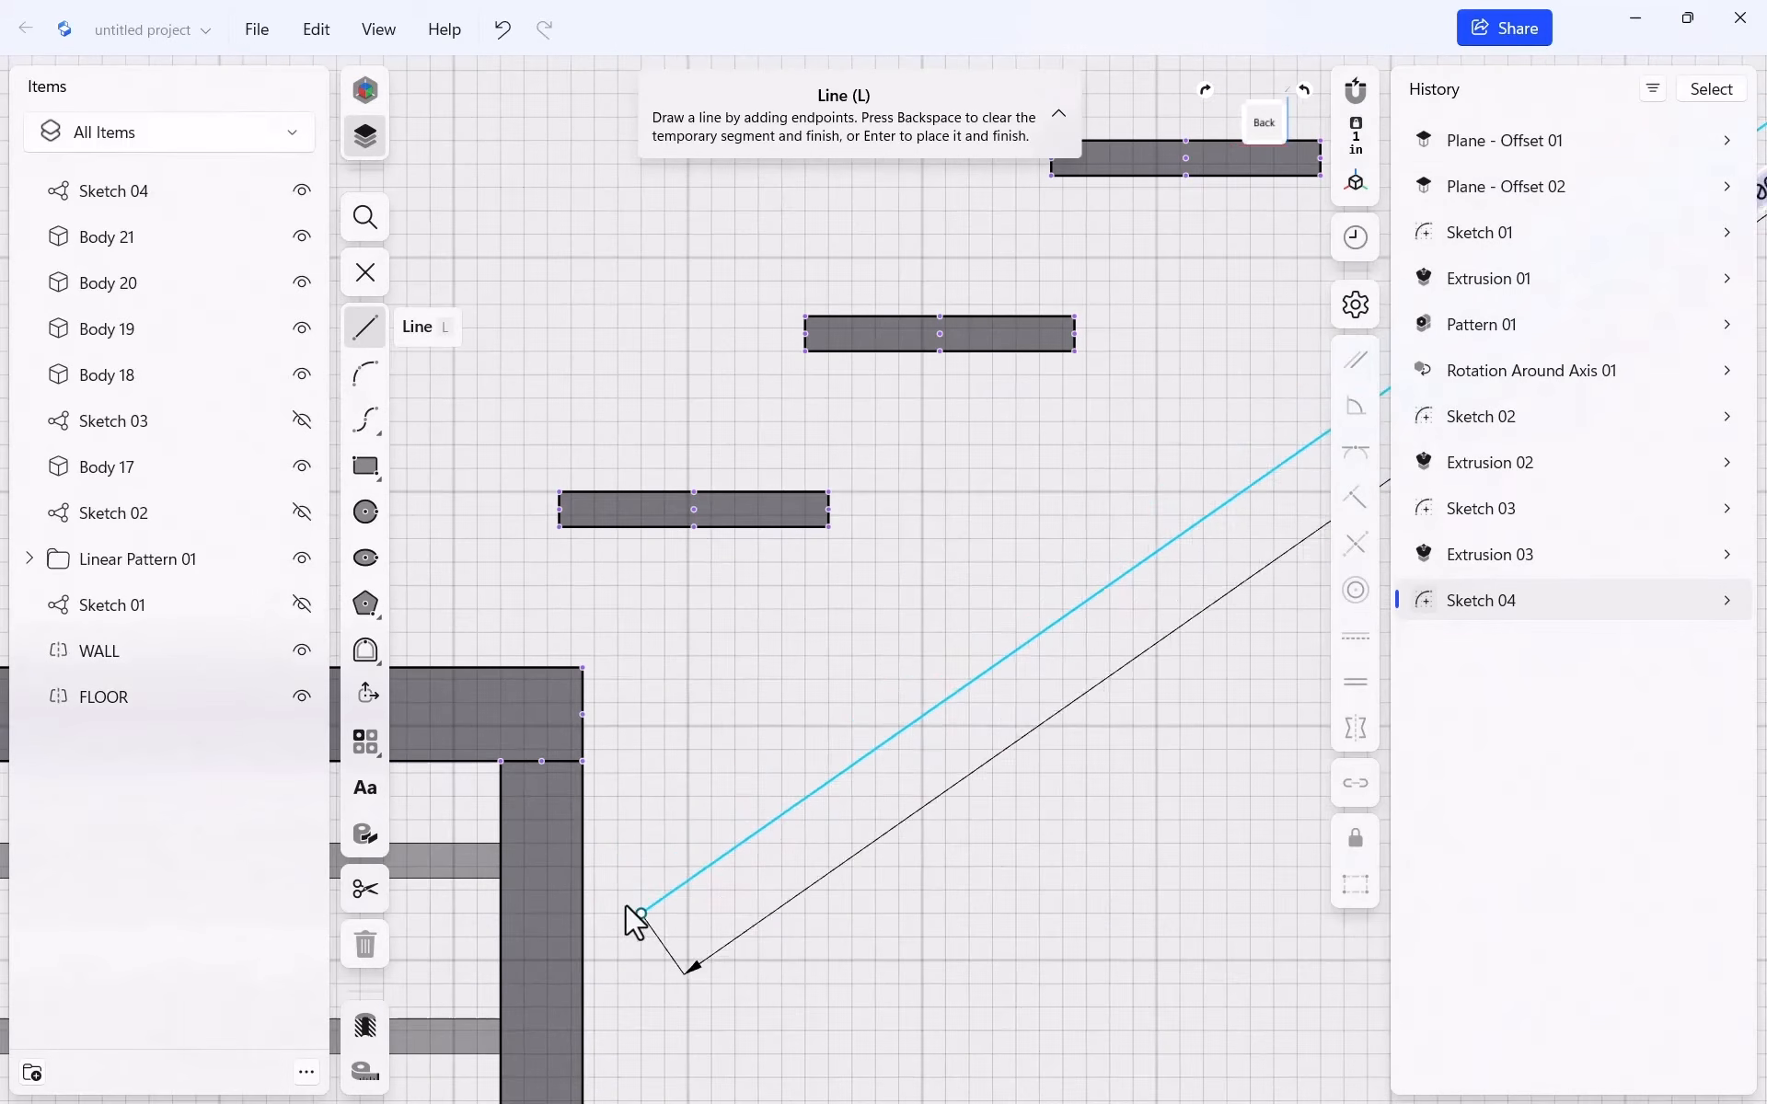
click(583, 865)
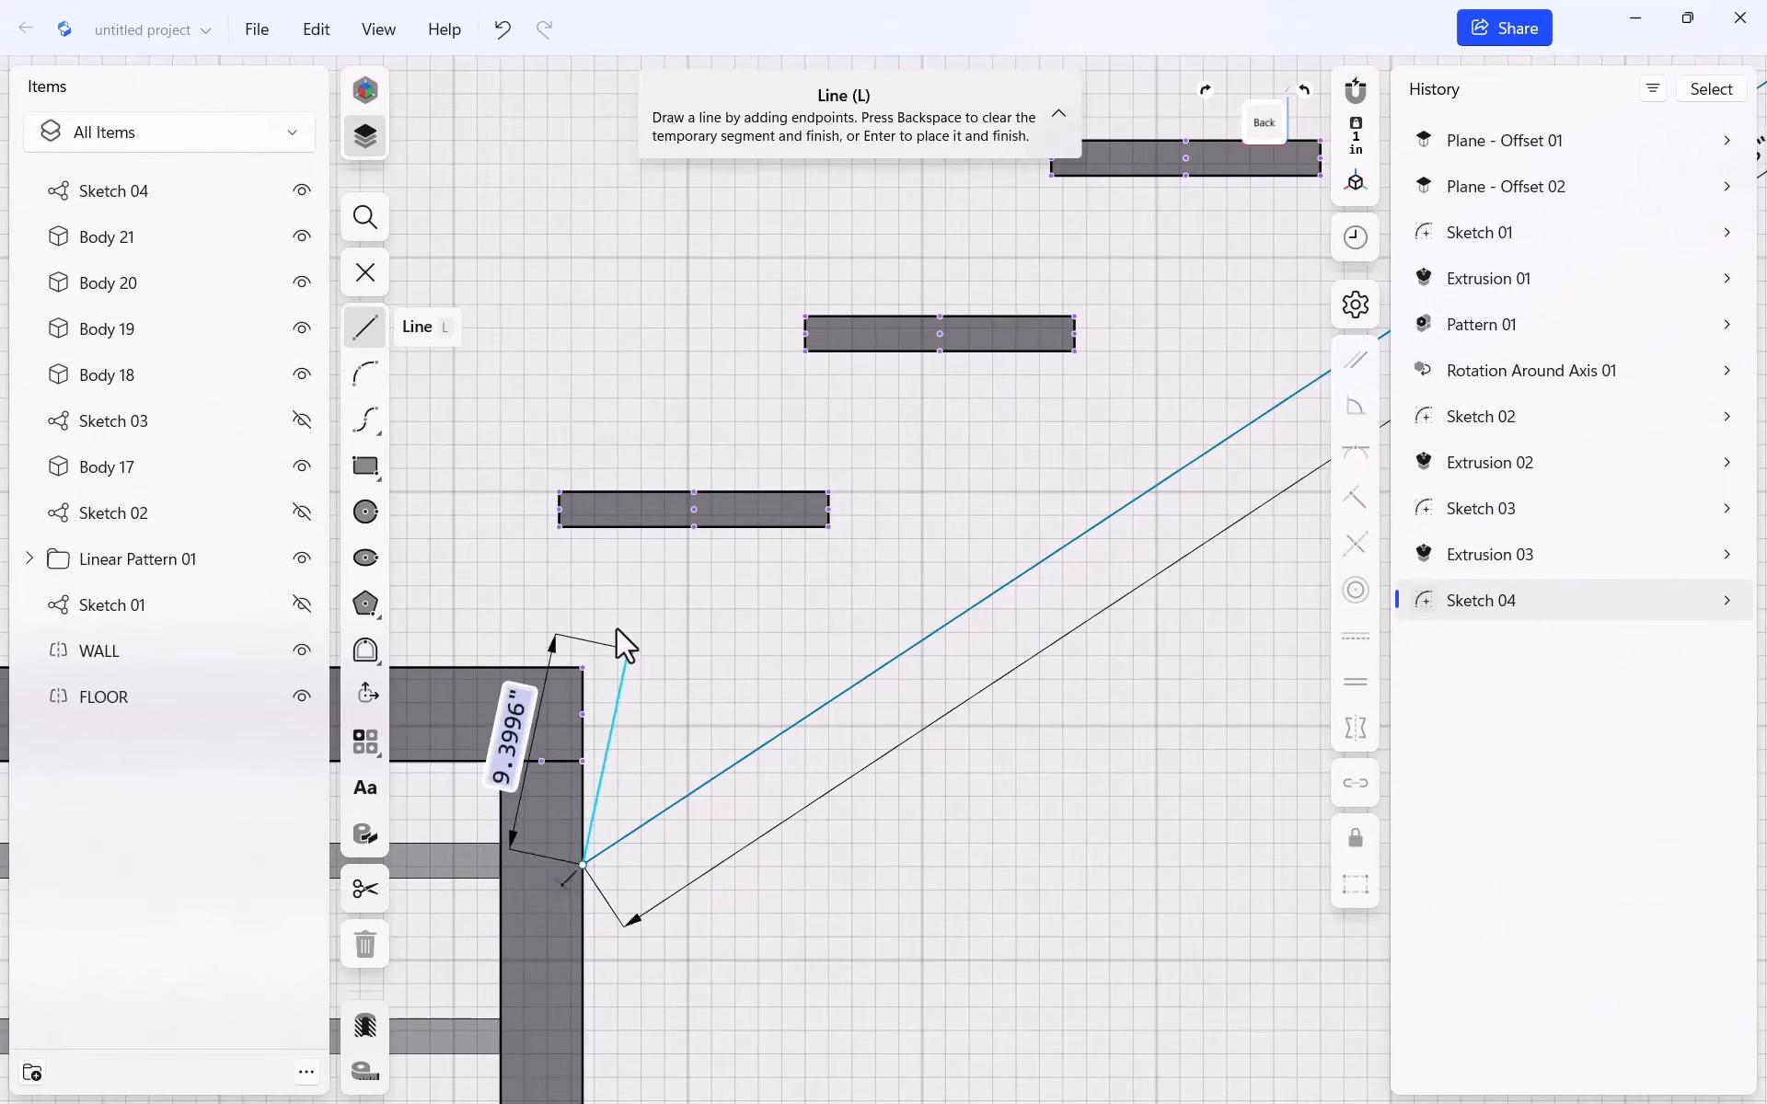
Trace the first steps under the treads with 10.5" runs and 7.5" rises
click(582, 528)
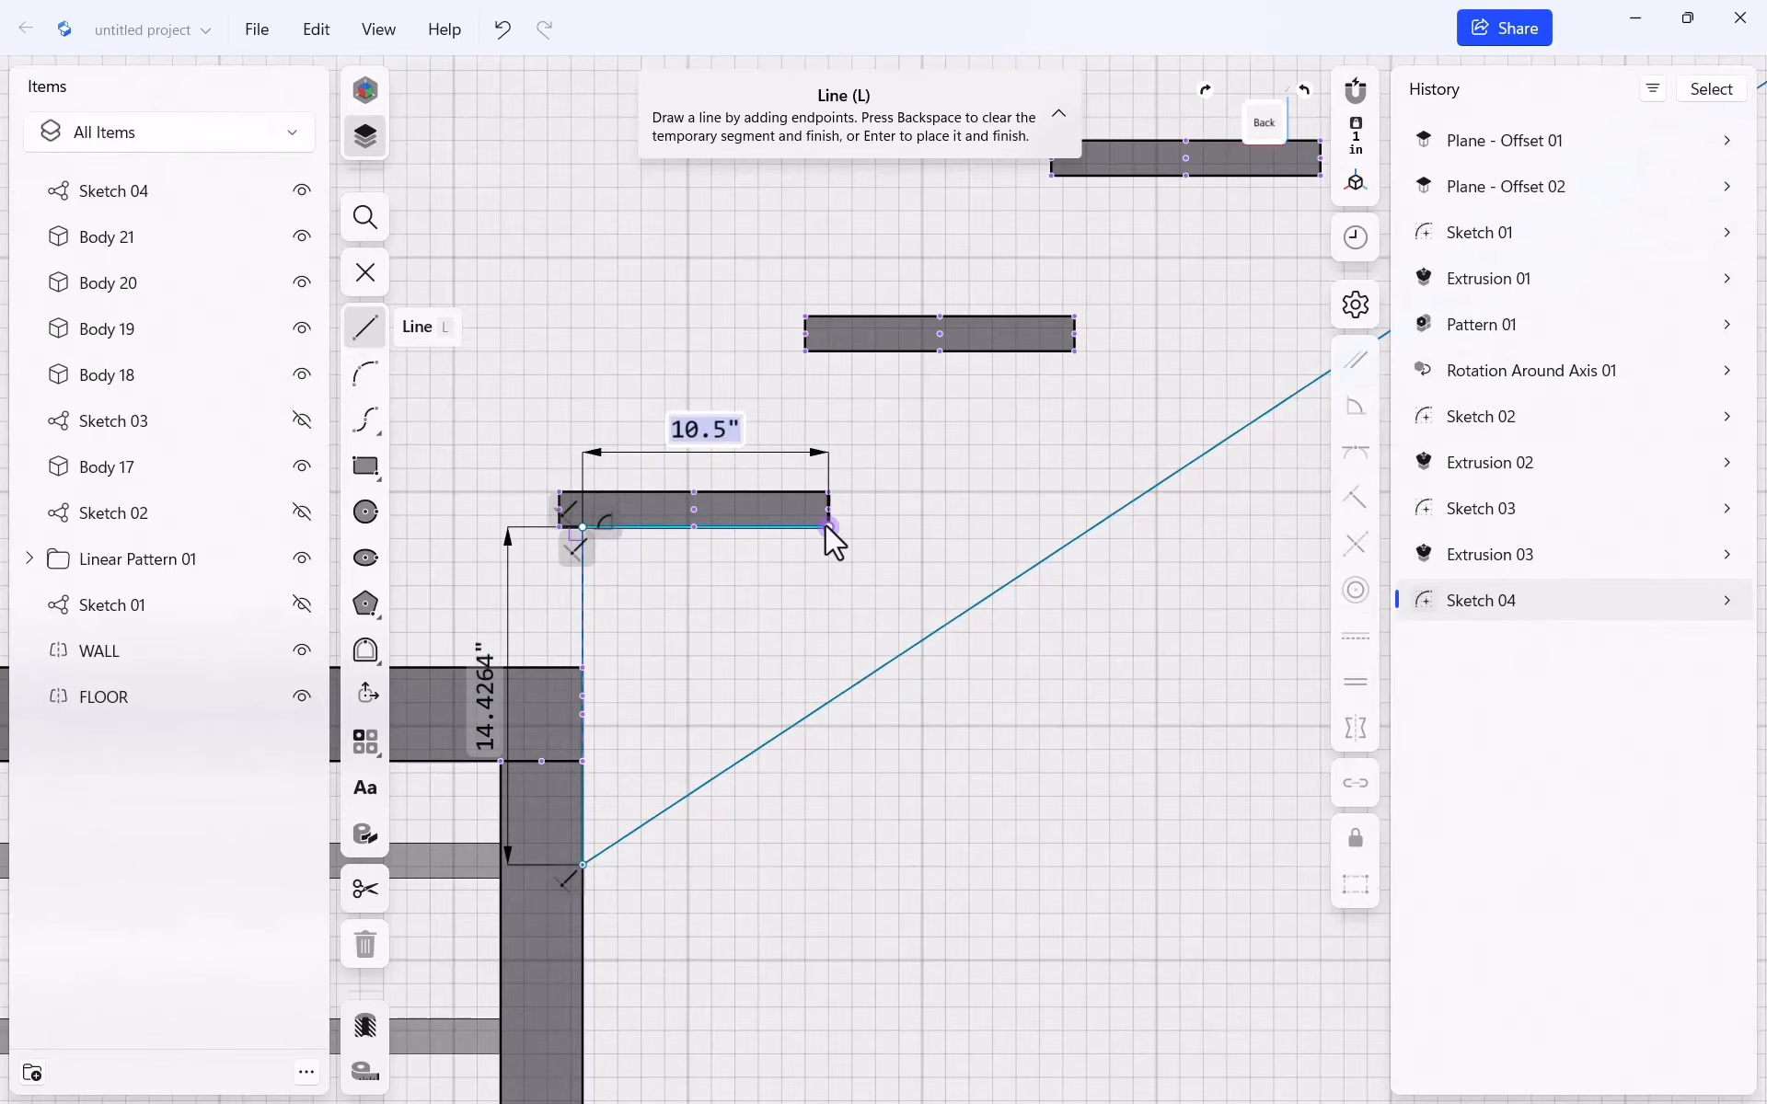
click(827, 526)
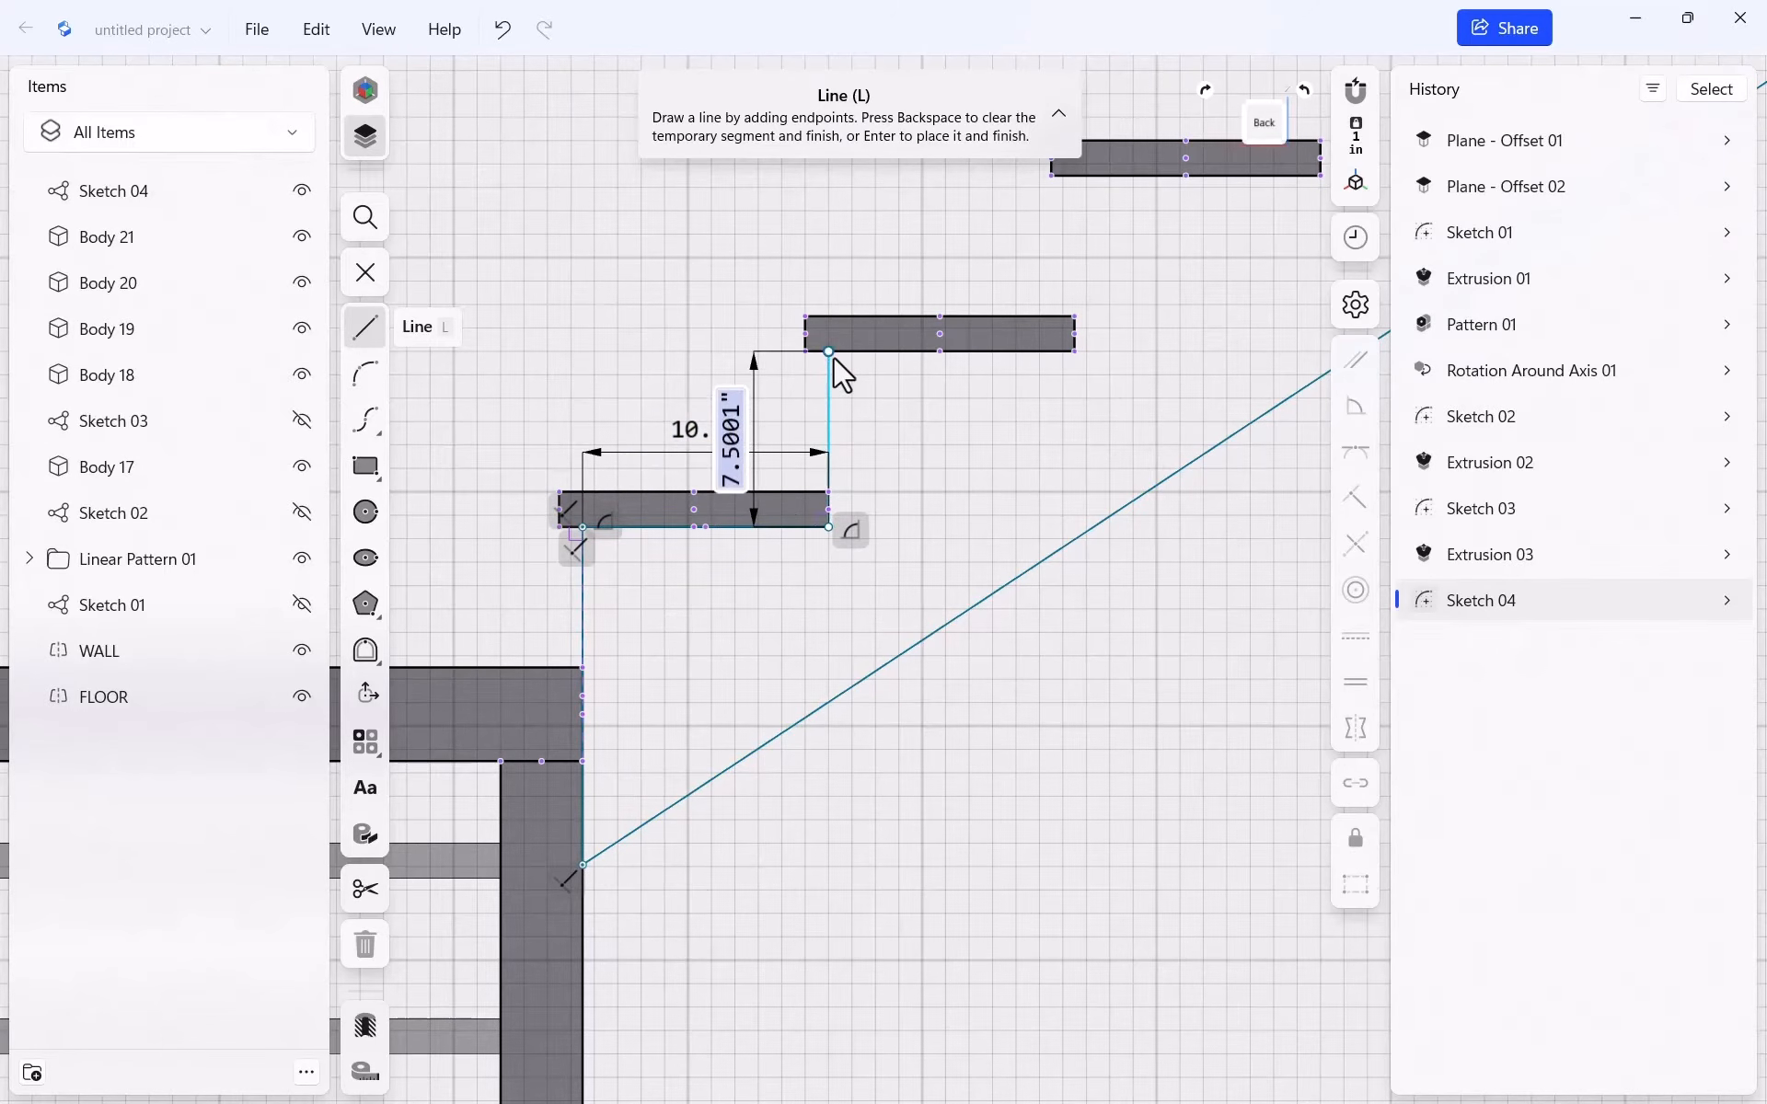
click(902, 362)
click(1074, 348)
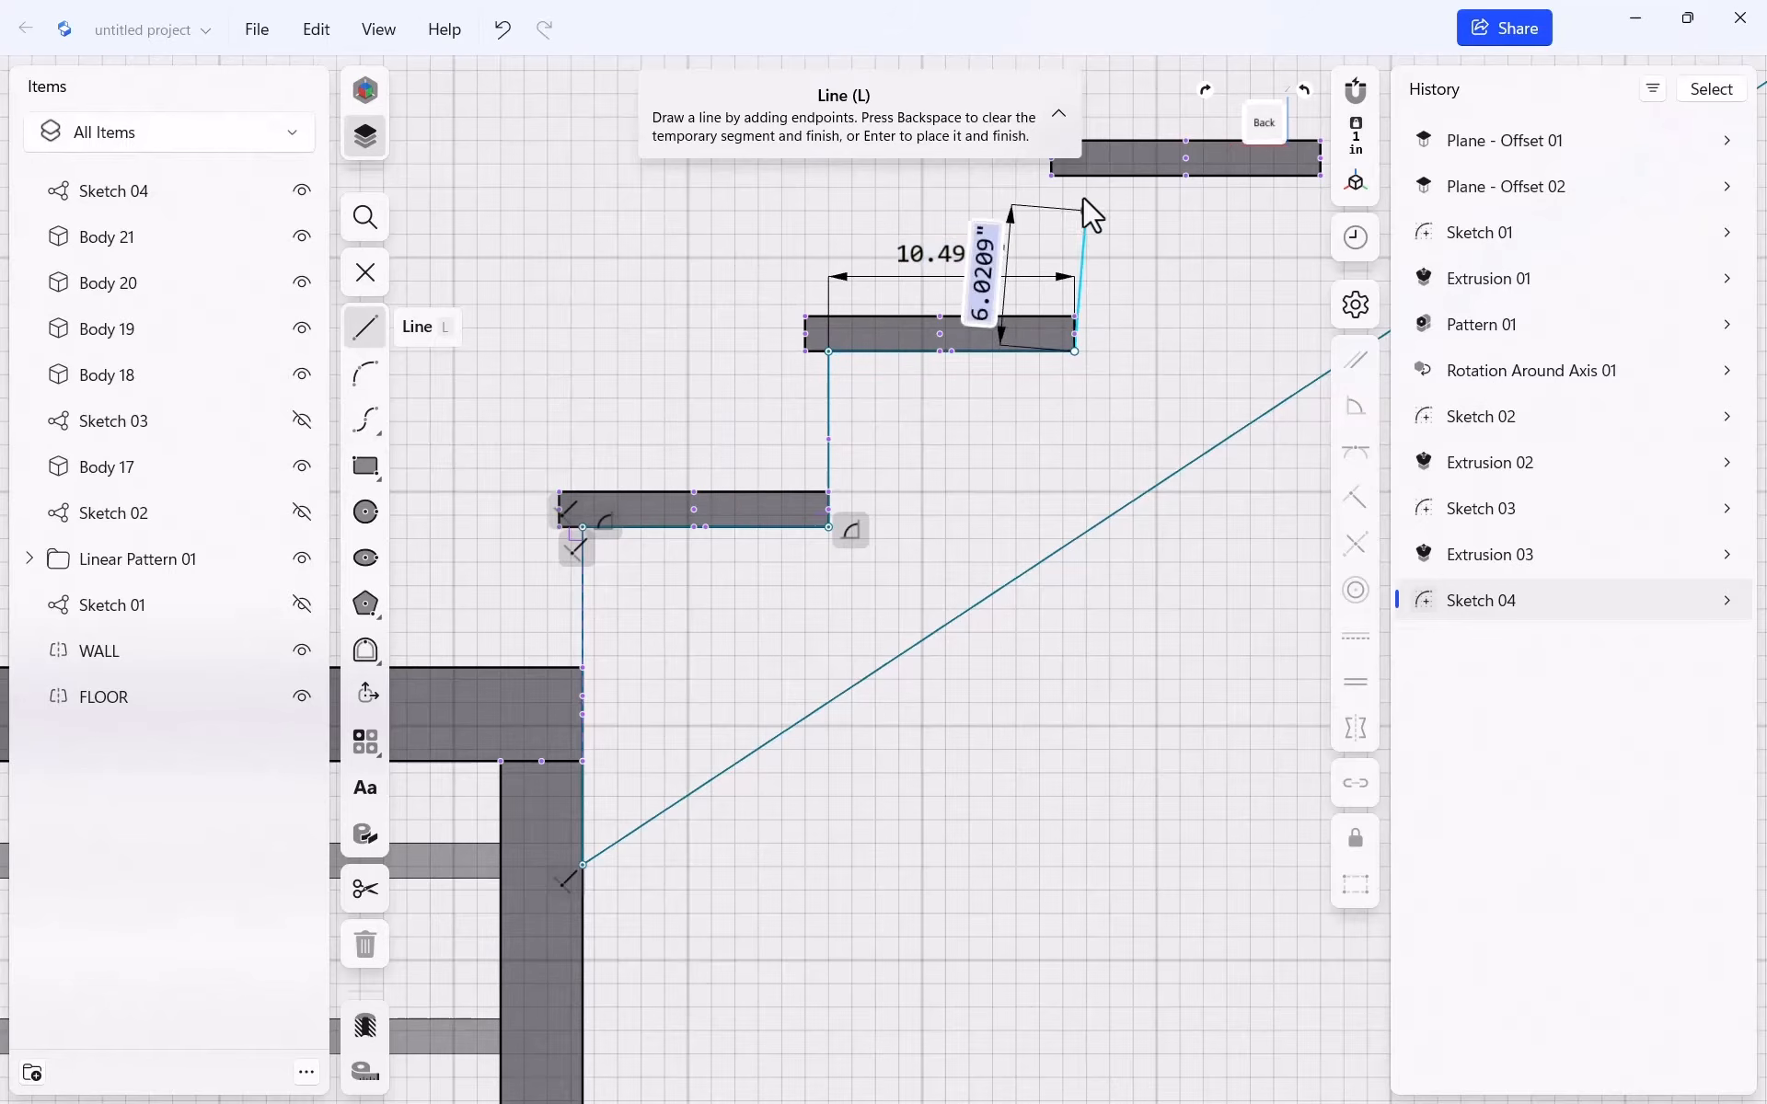
click(1075, 177)
scroll(1012, 419, down, 3)
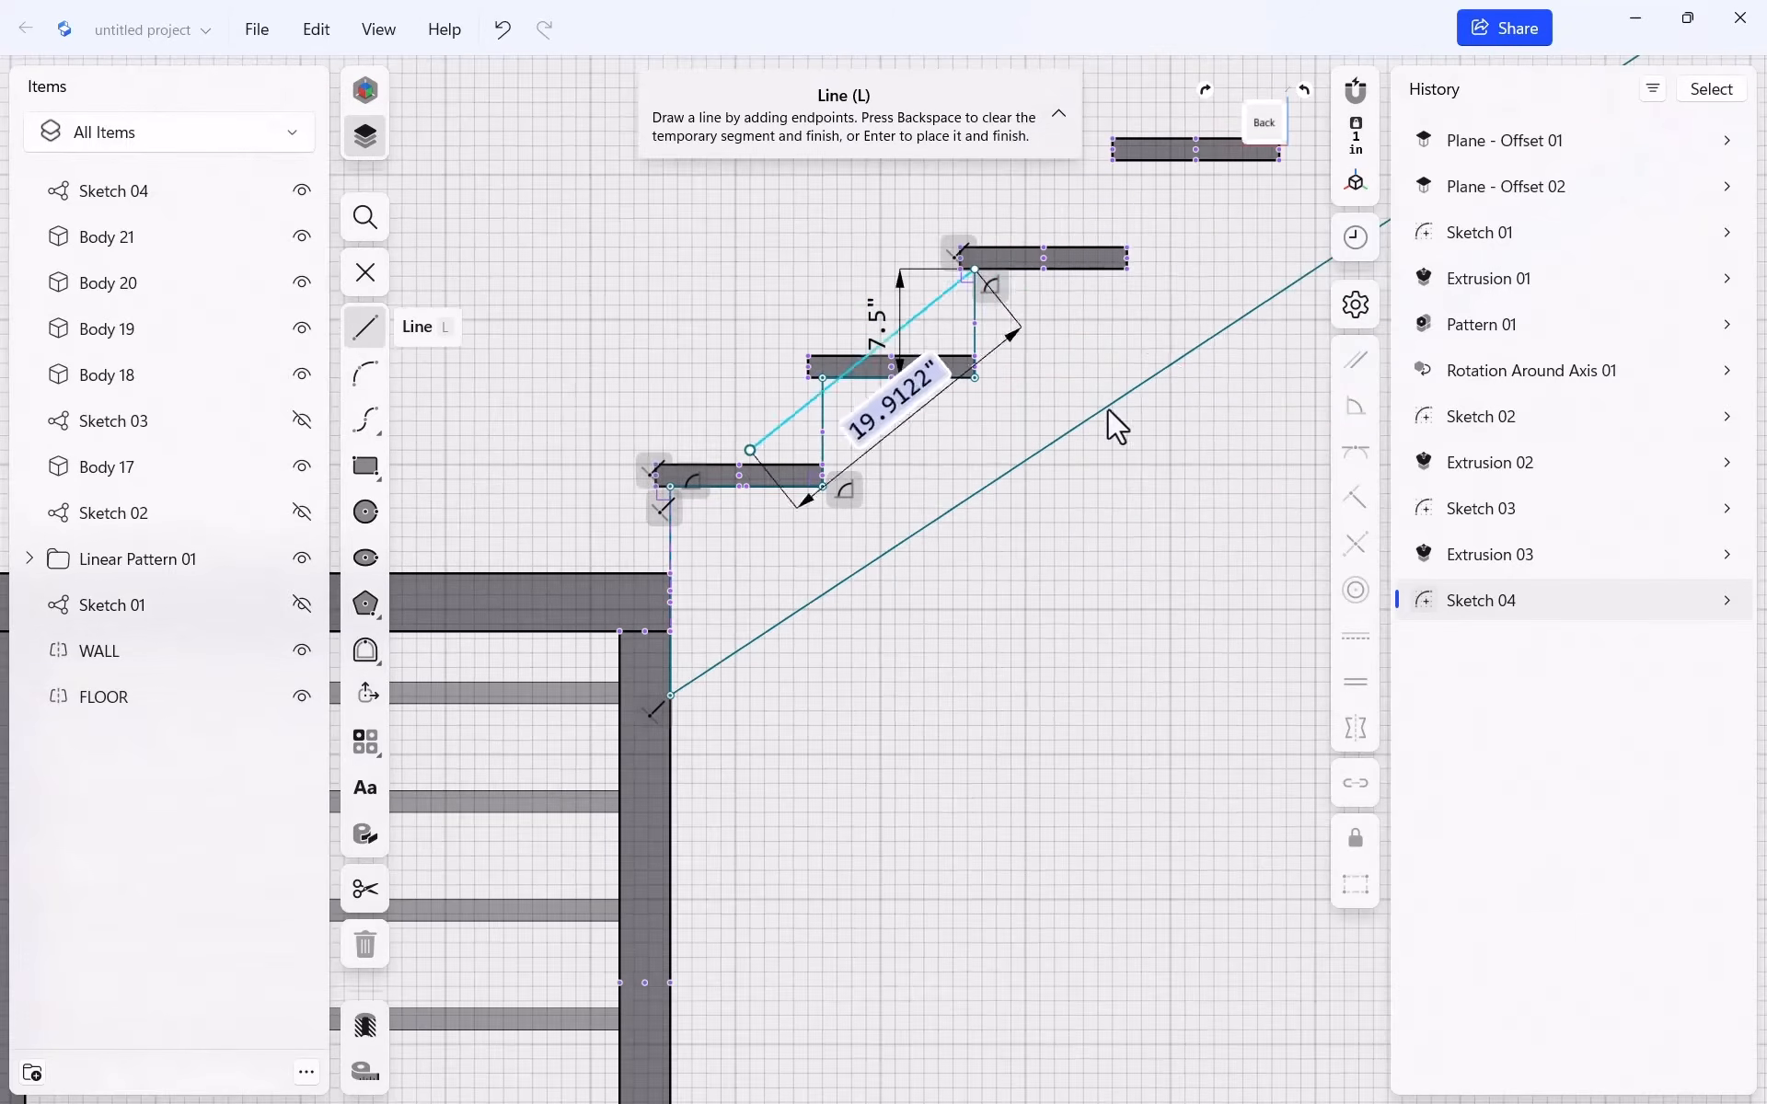
scroll(1187, 253, up, 5)
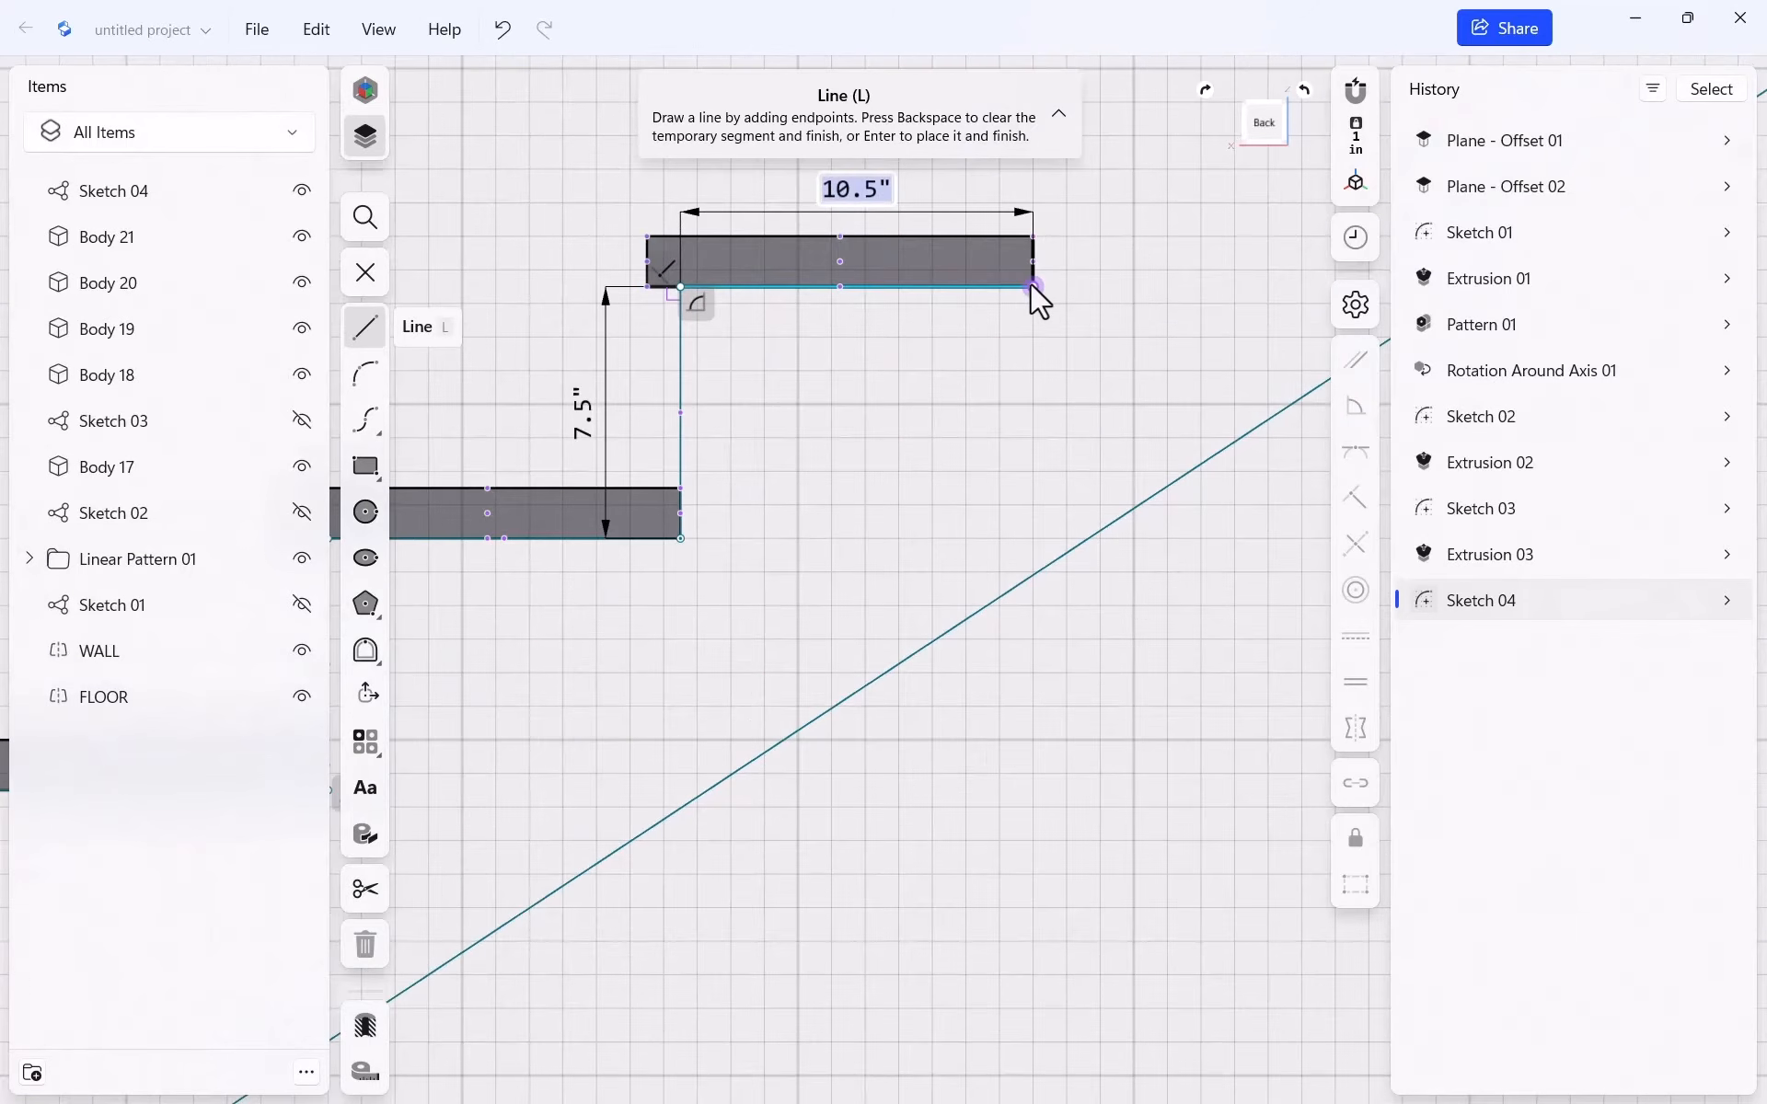
click(1032, 286)
scroll(1067, 428, down, 3)
scroll(1132, 230, up, 3)
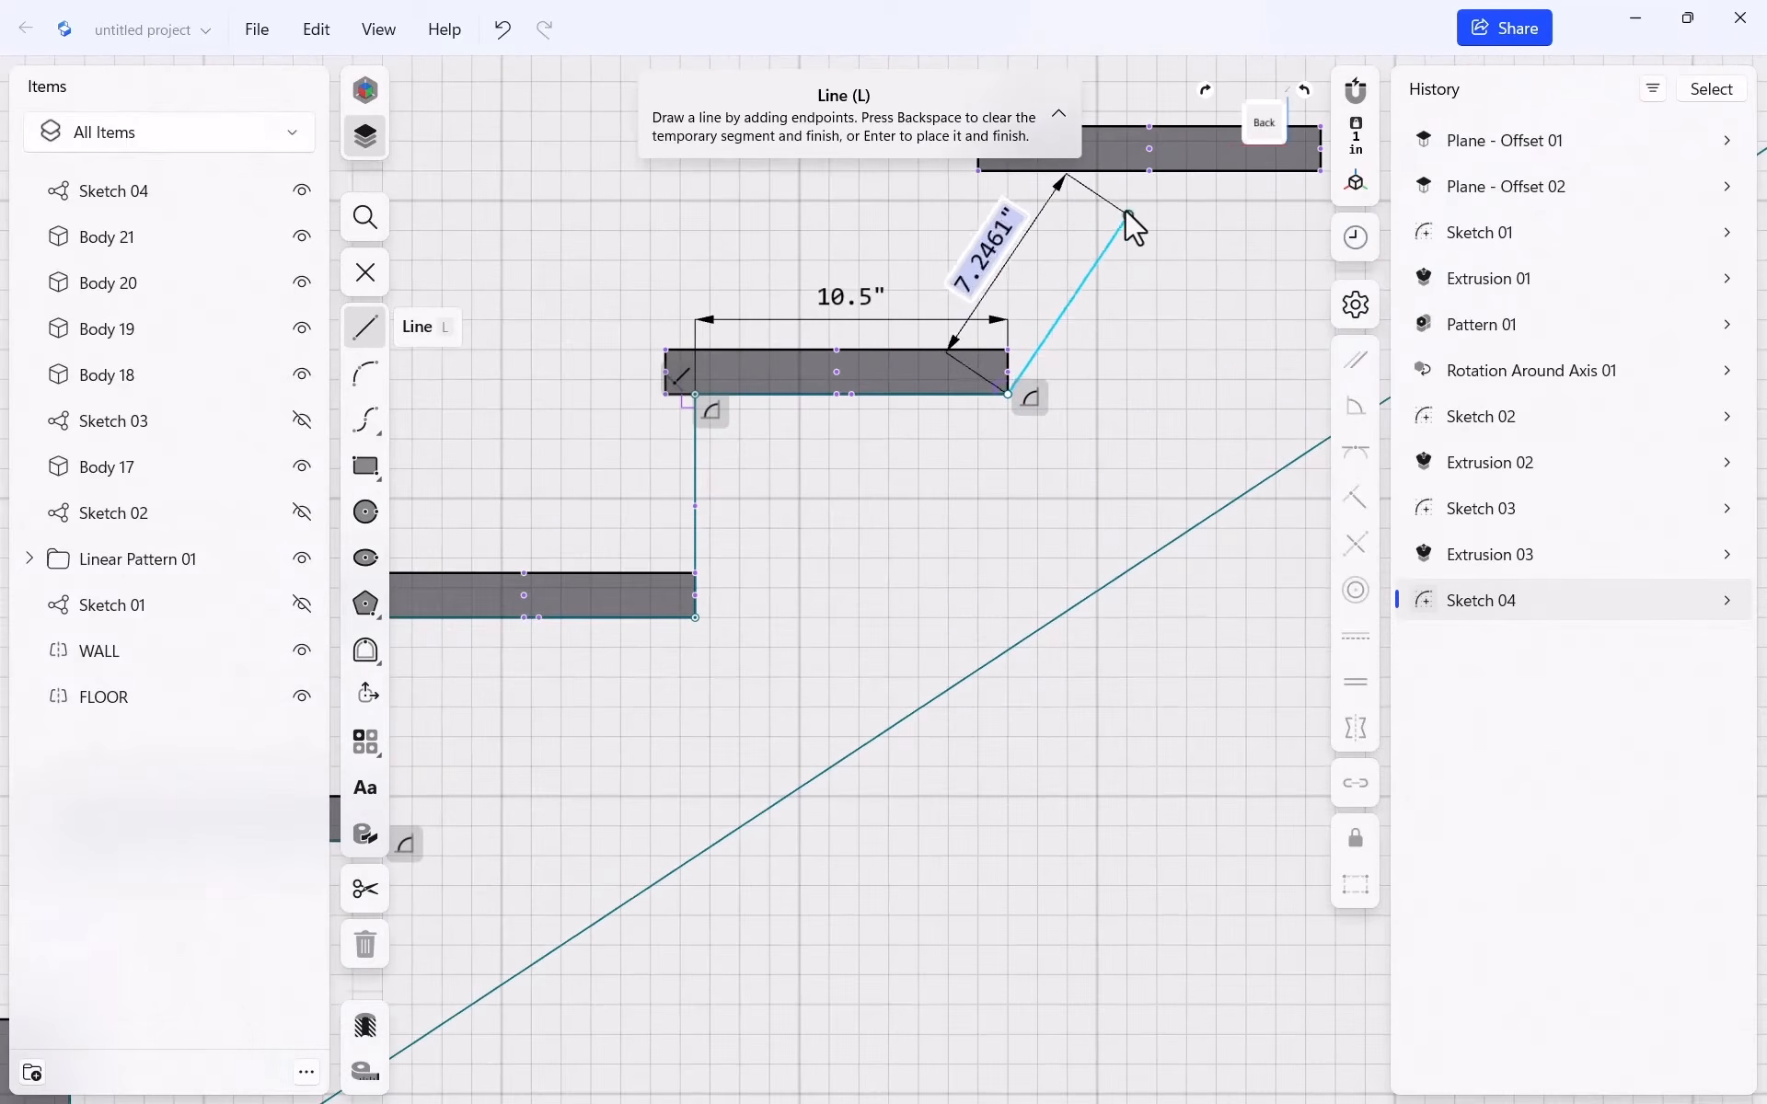
click(1008, 173)
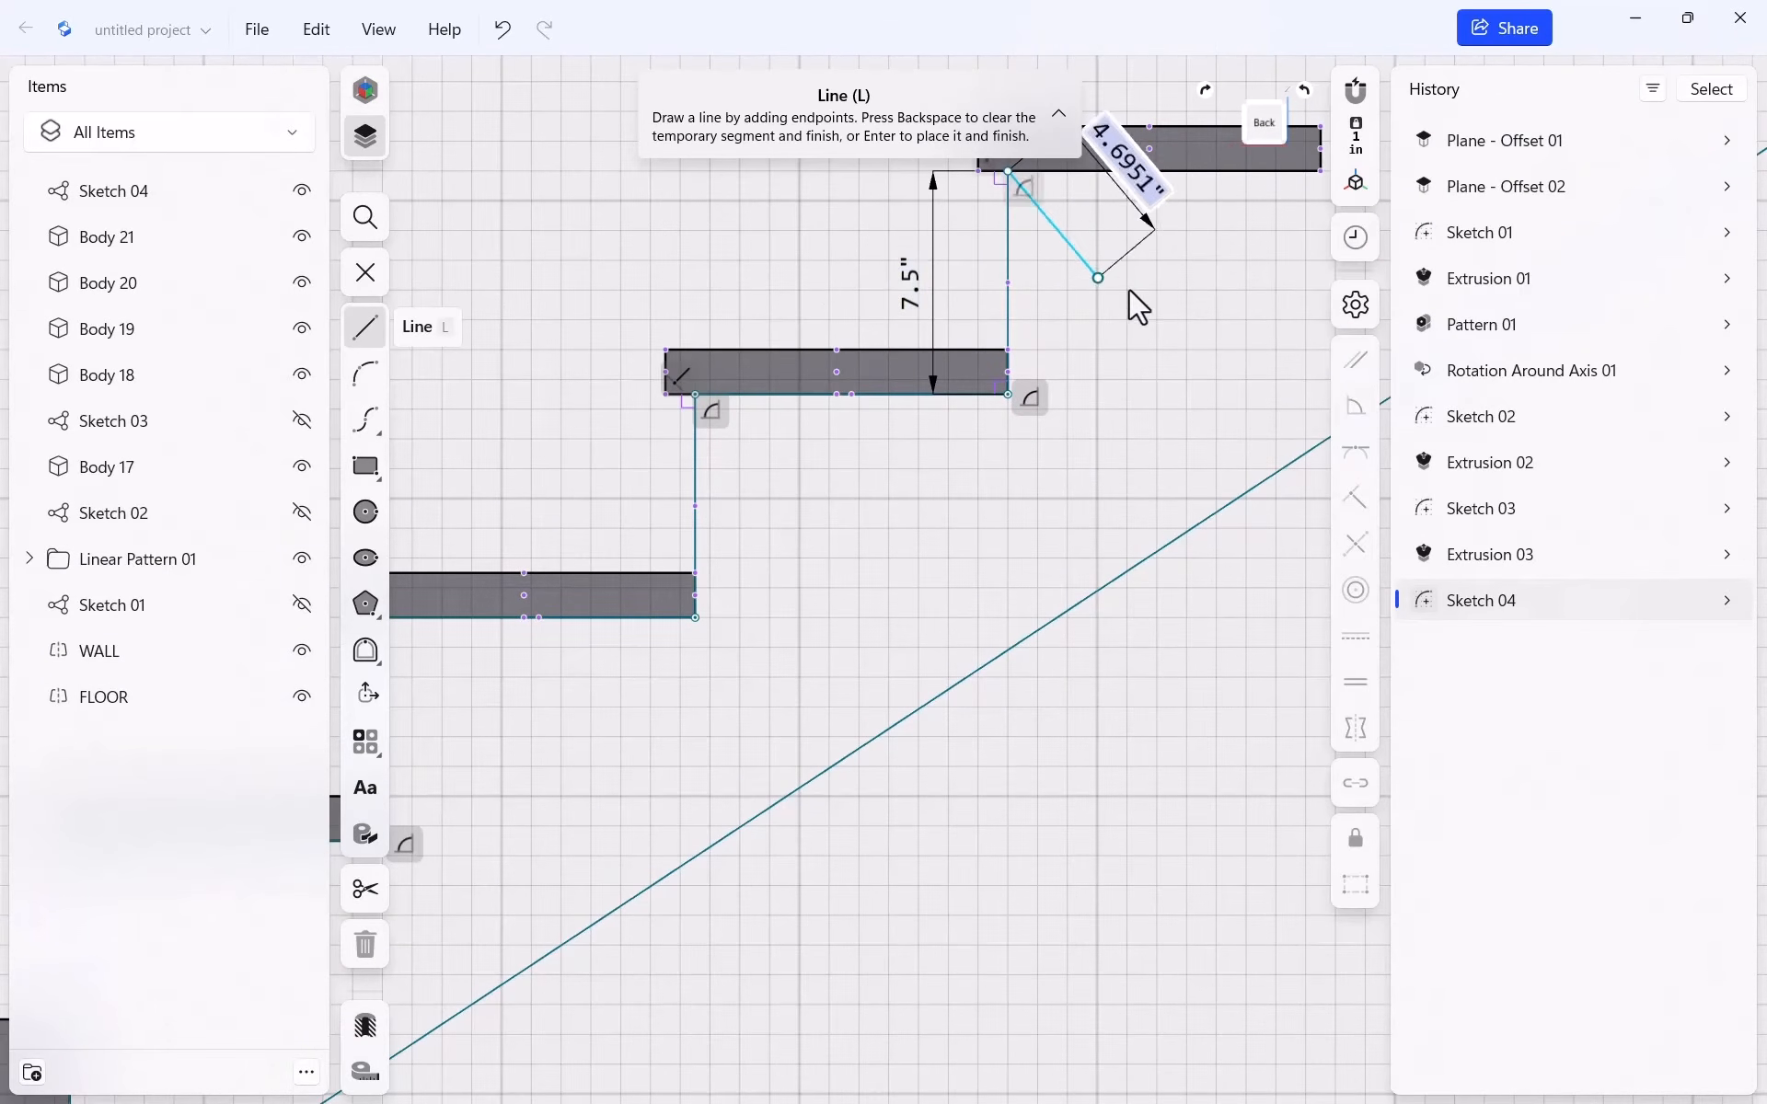
Continue the stepped 7.5" rise and 10.5" run outline under the middle treads
scroll(1095, 304, down, 1)
scroll(1230, 304, down, 2)
scroll(1208, 248, up, 3)
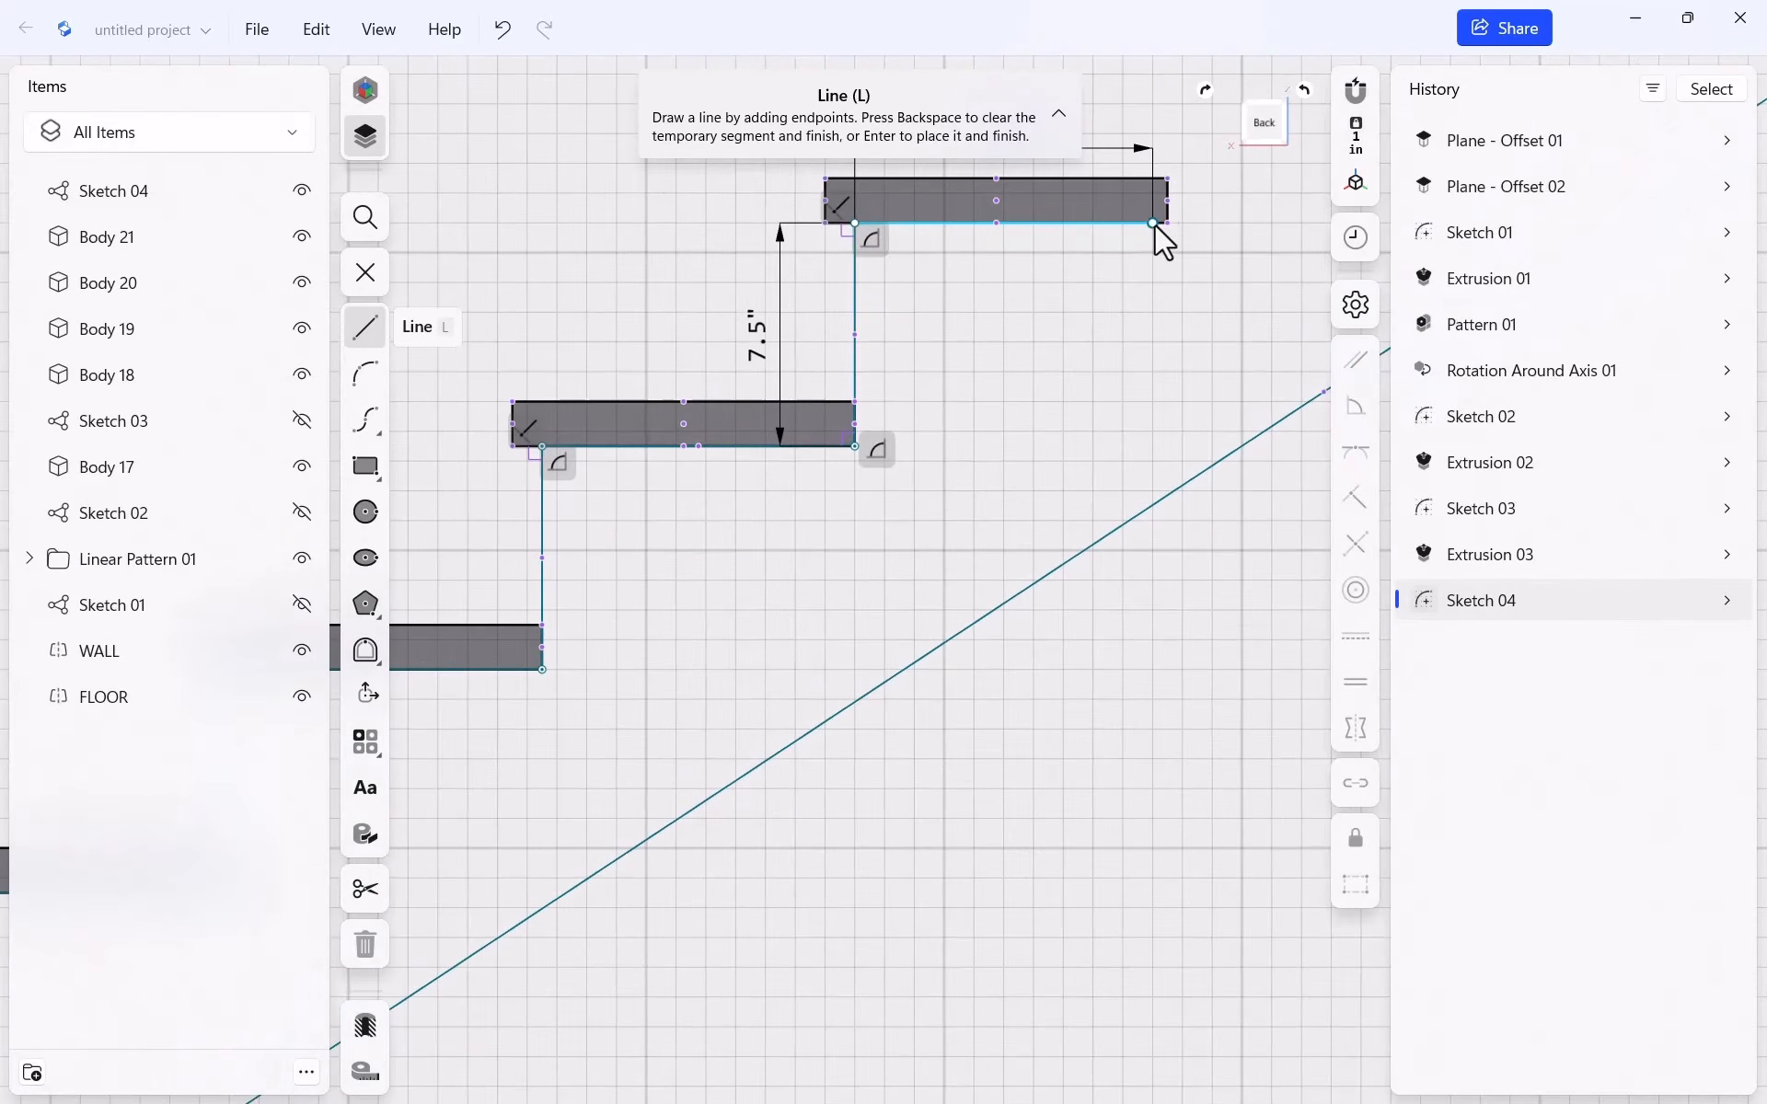
click(1165, 224)
scroll(1007, 411, down, 5)
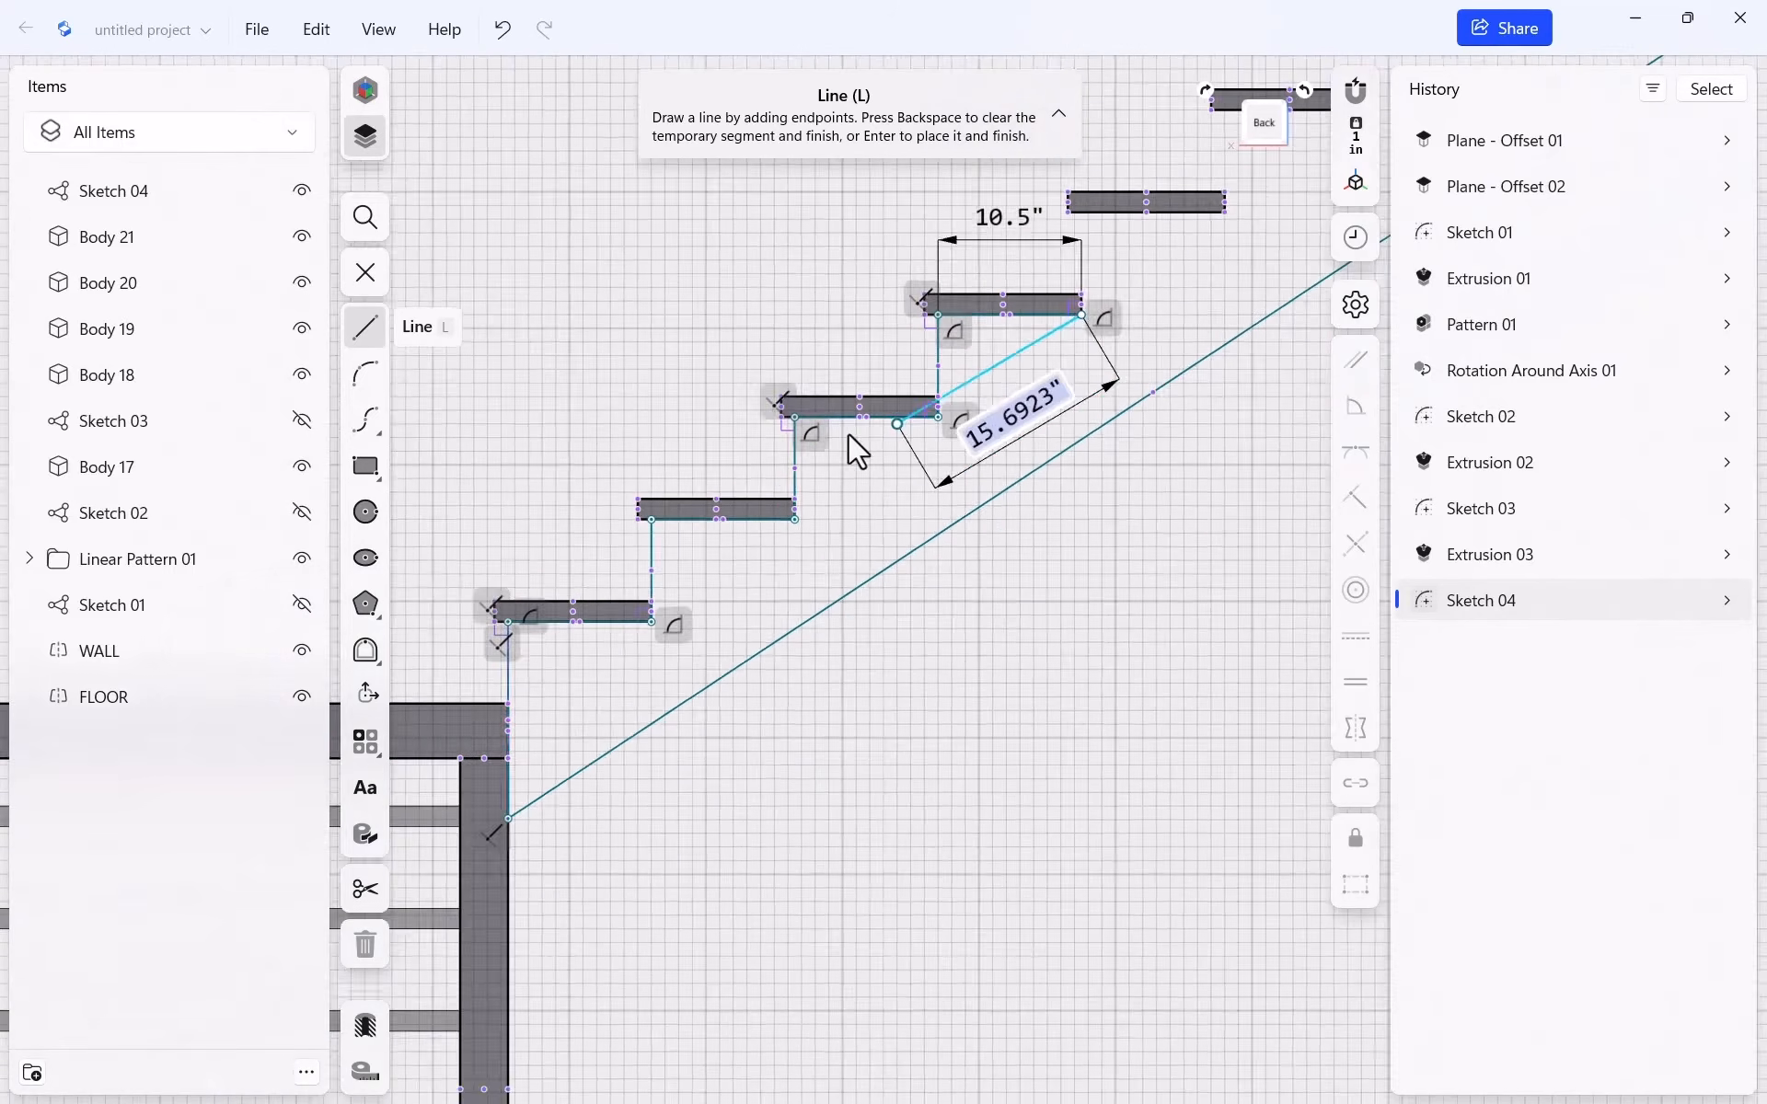
scroll(1152, 290, up, 6)
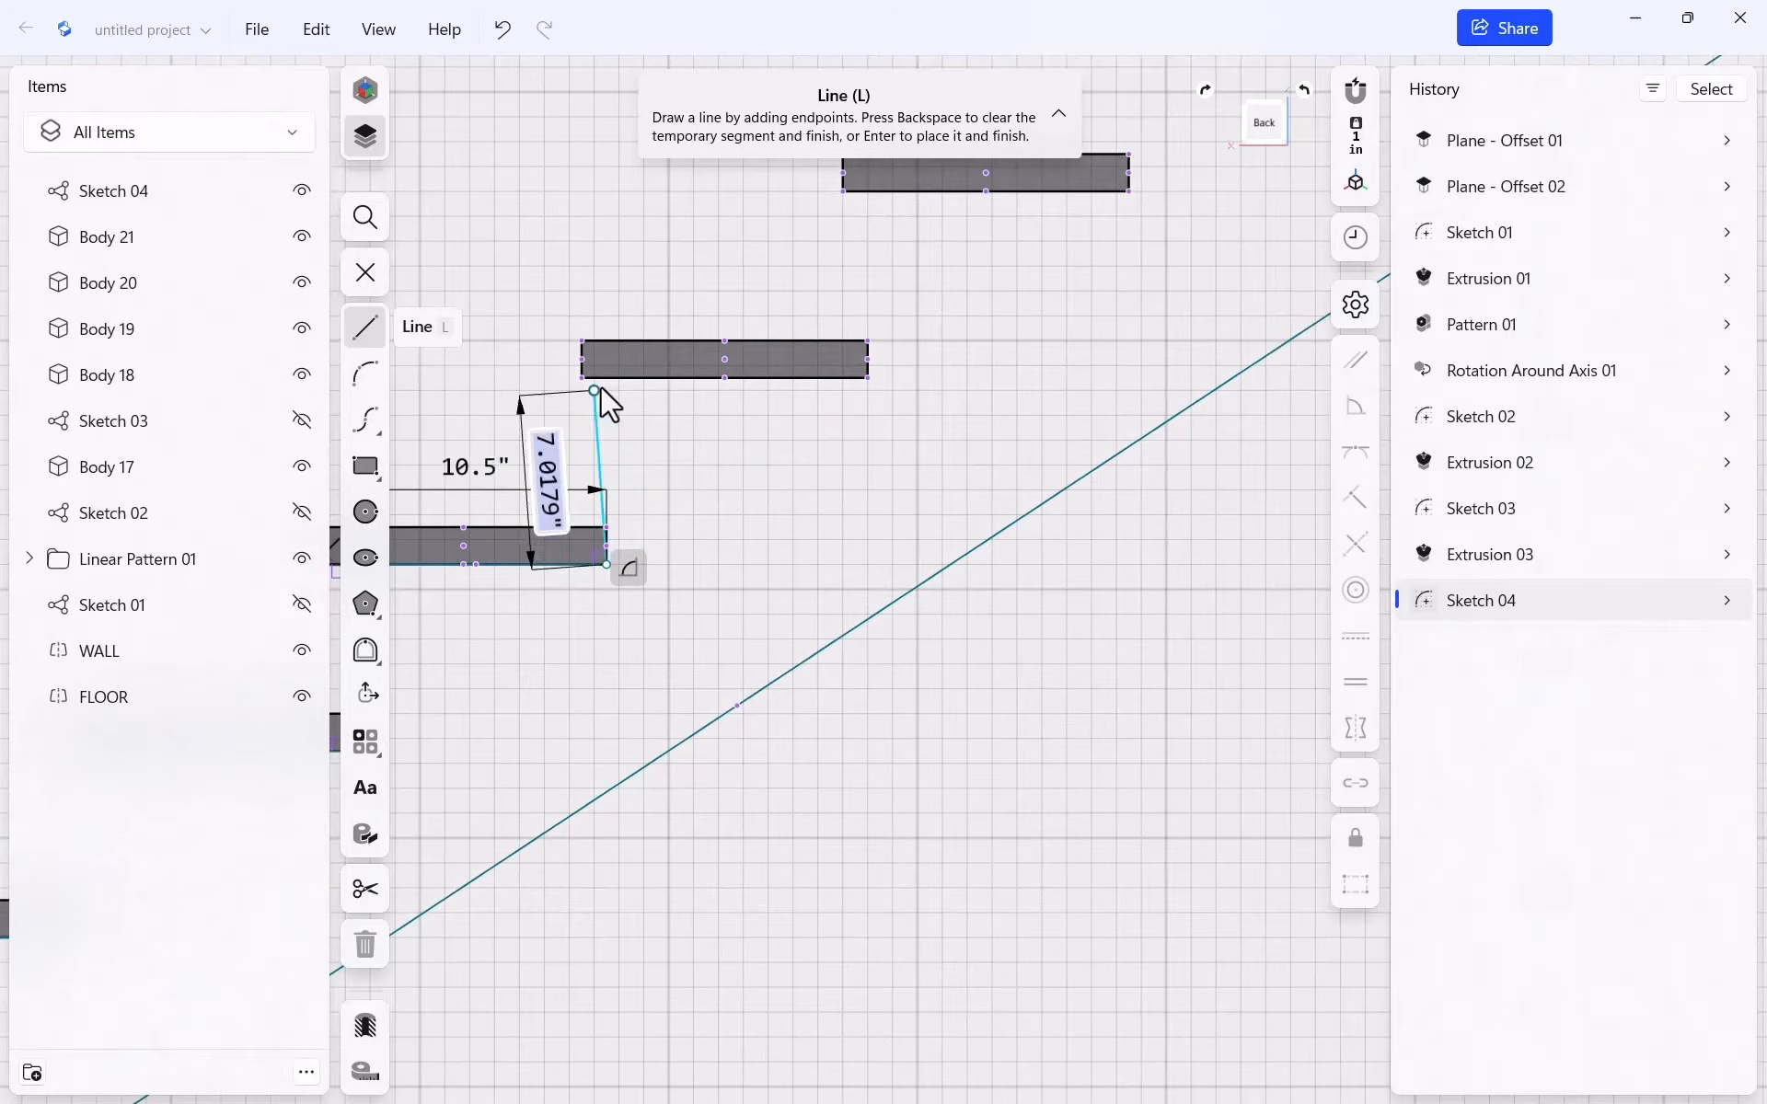
click(606, 378)
click(869, 378)
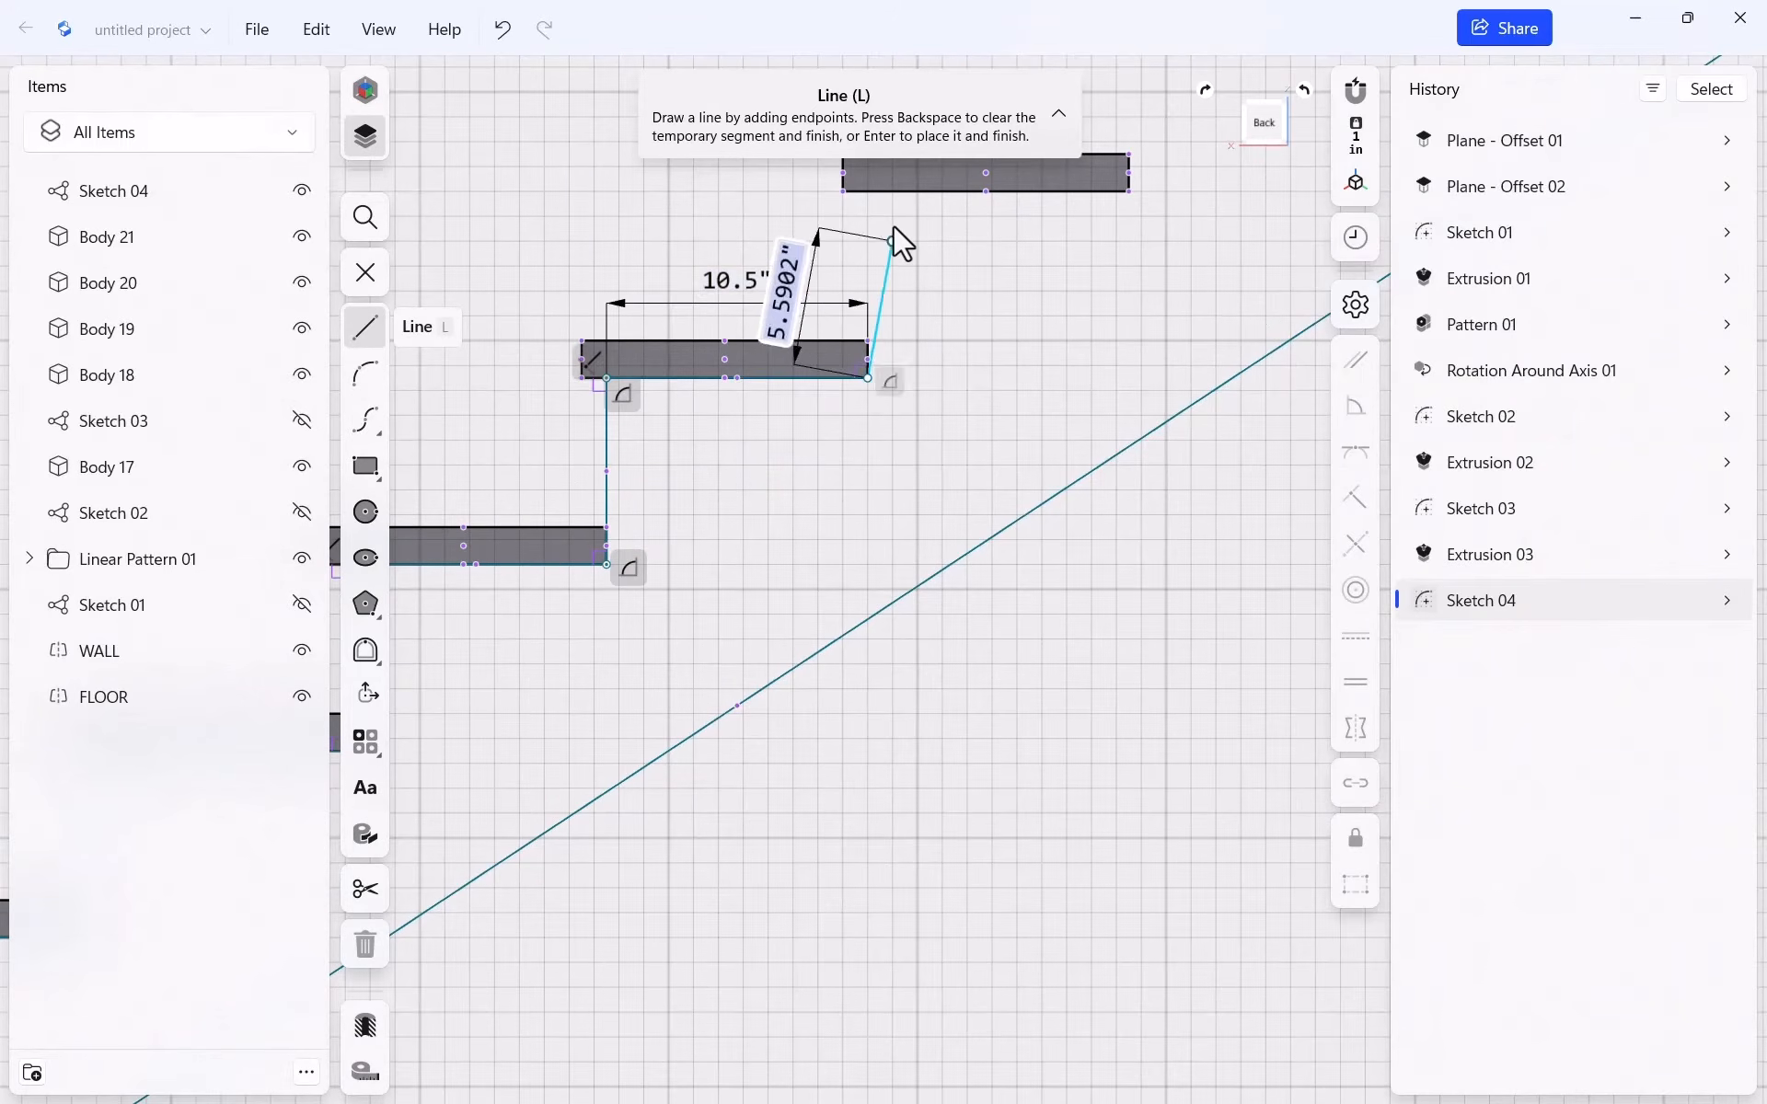
click(875, 201)
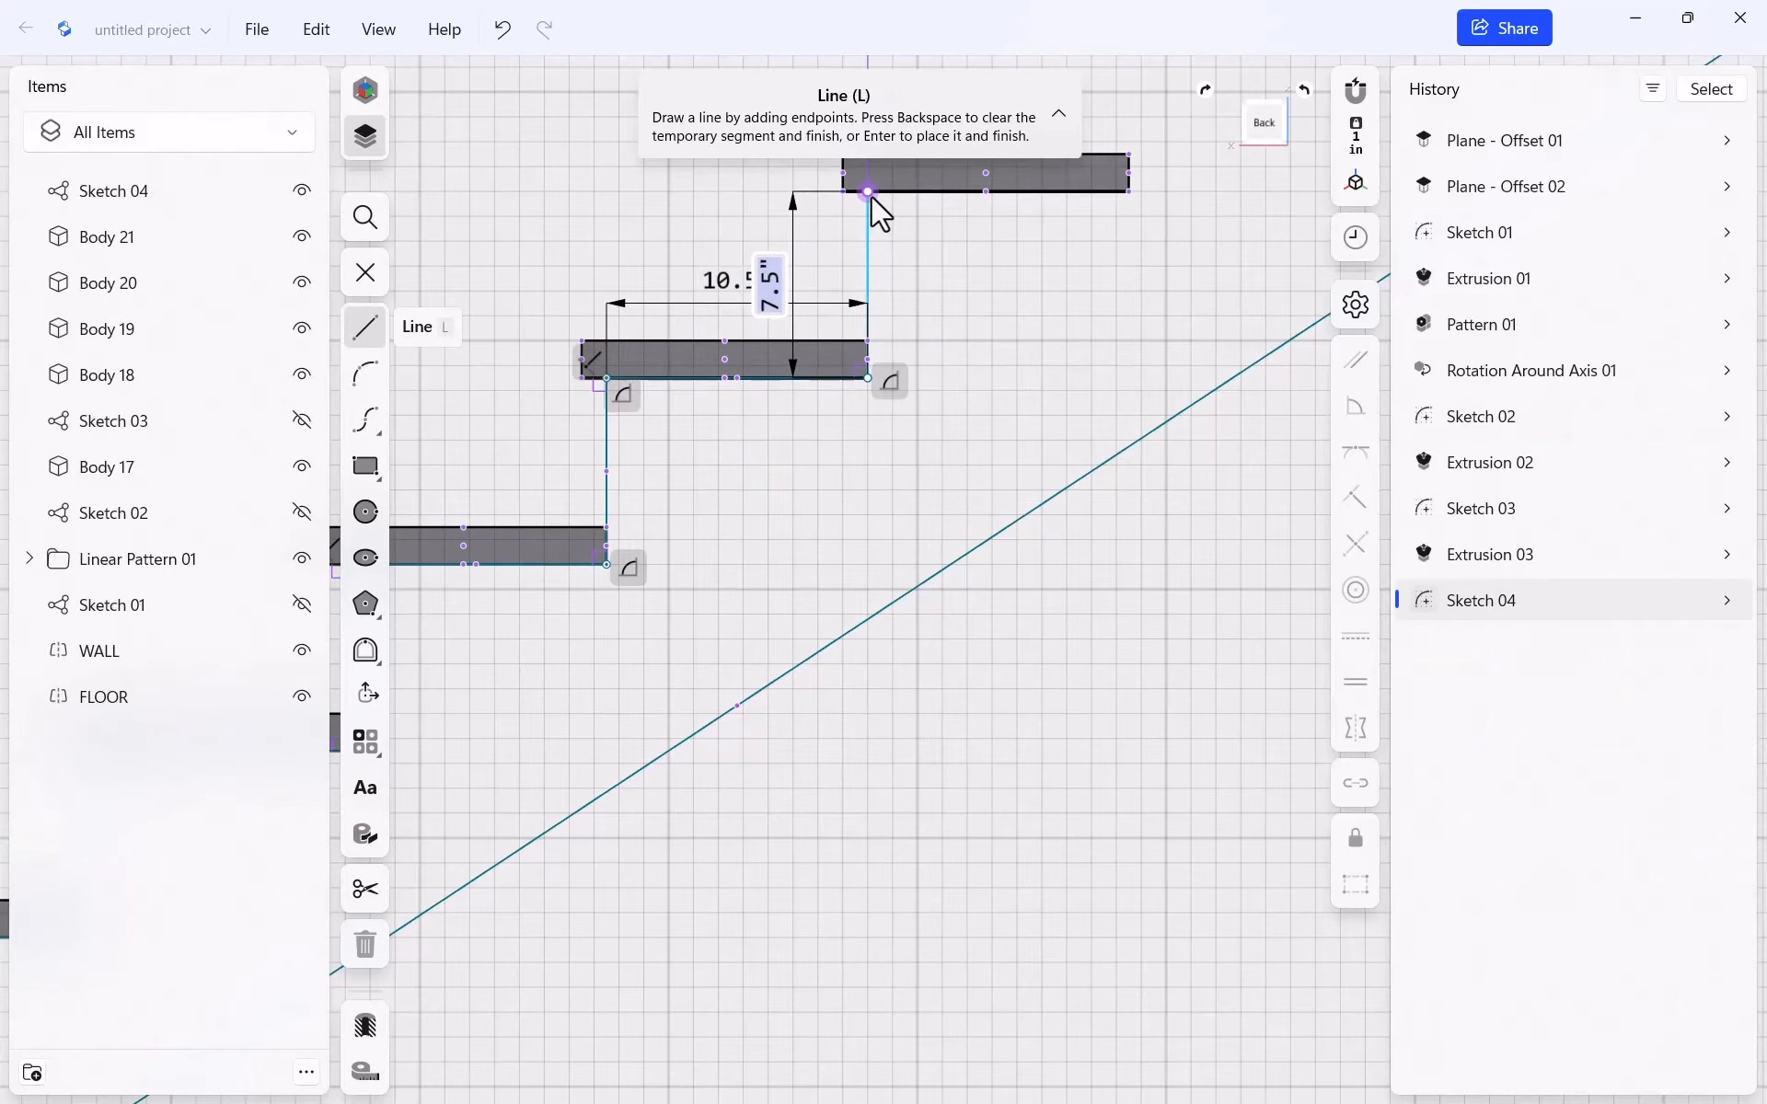
click(1126, 194)
scroll(785, 422, down, 6)
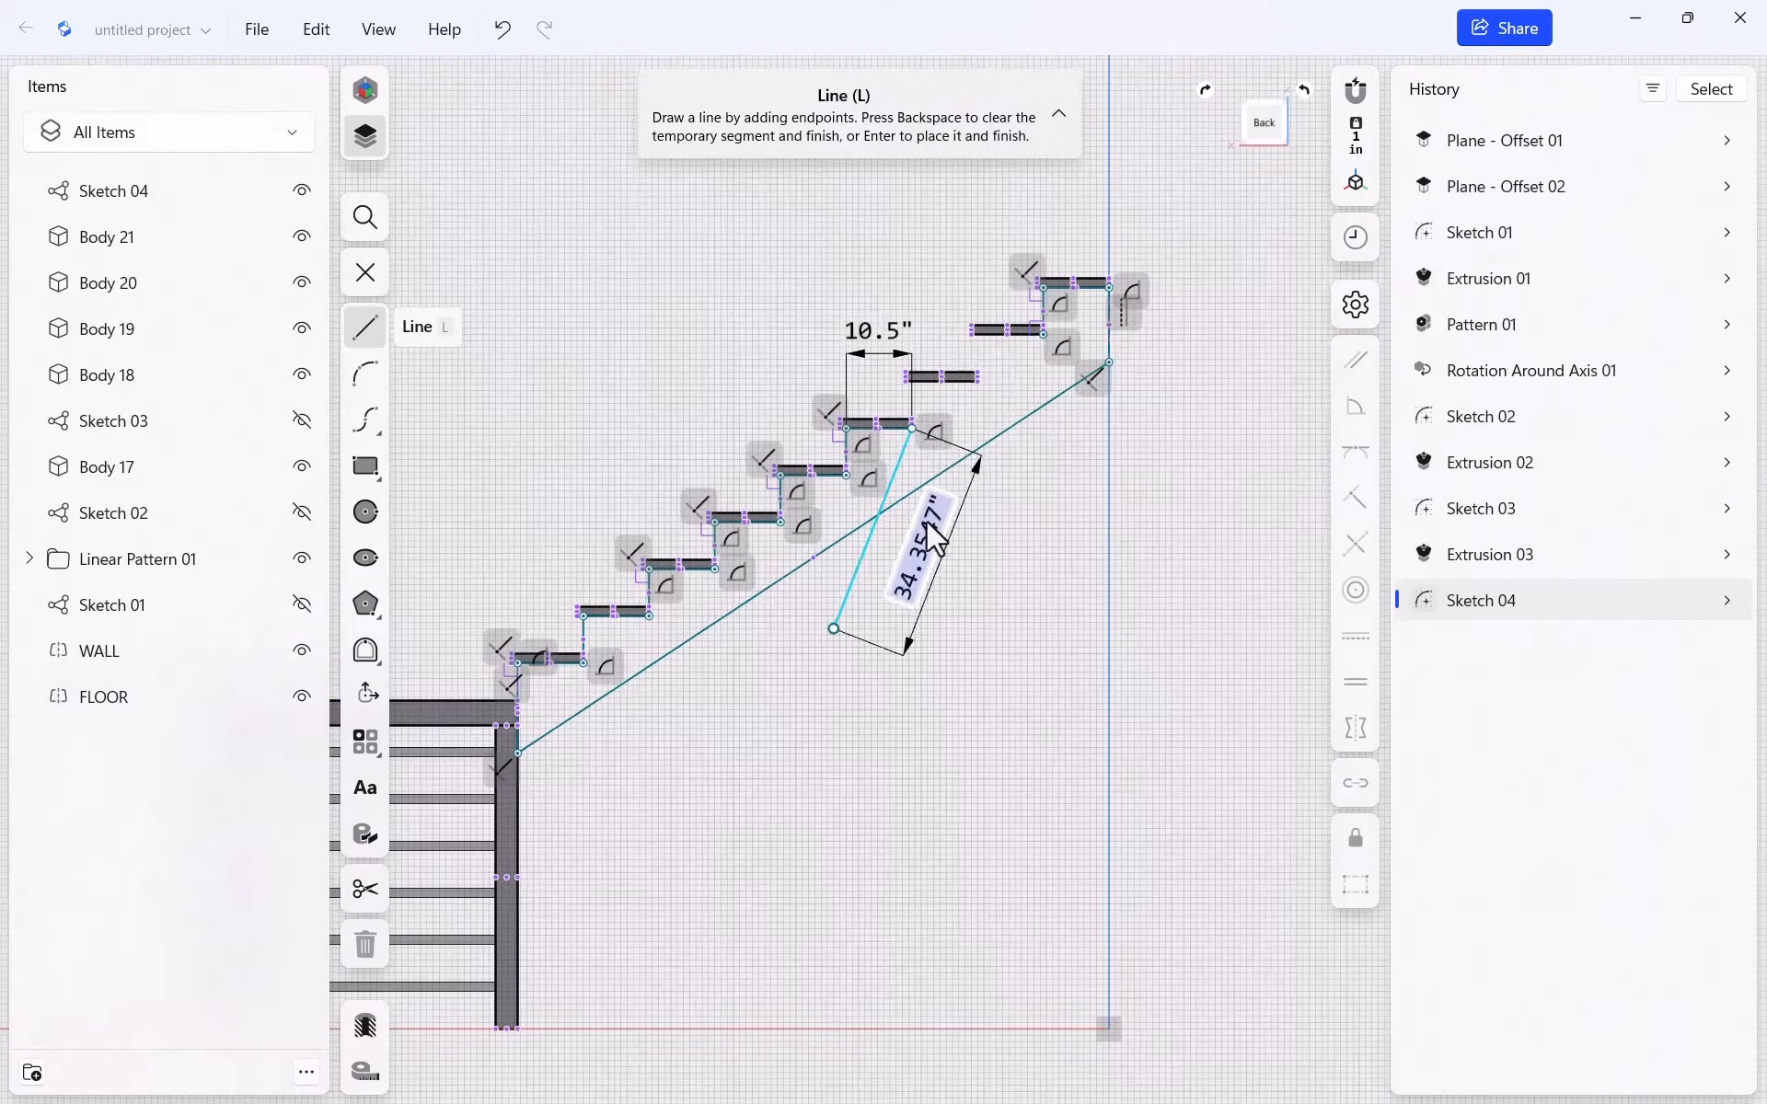
scroll(959, 465, up, 10)
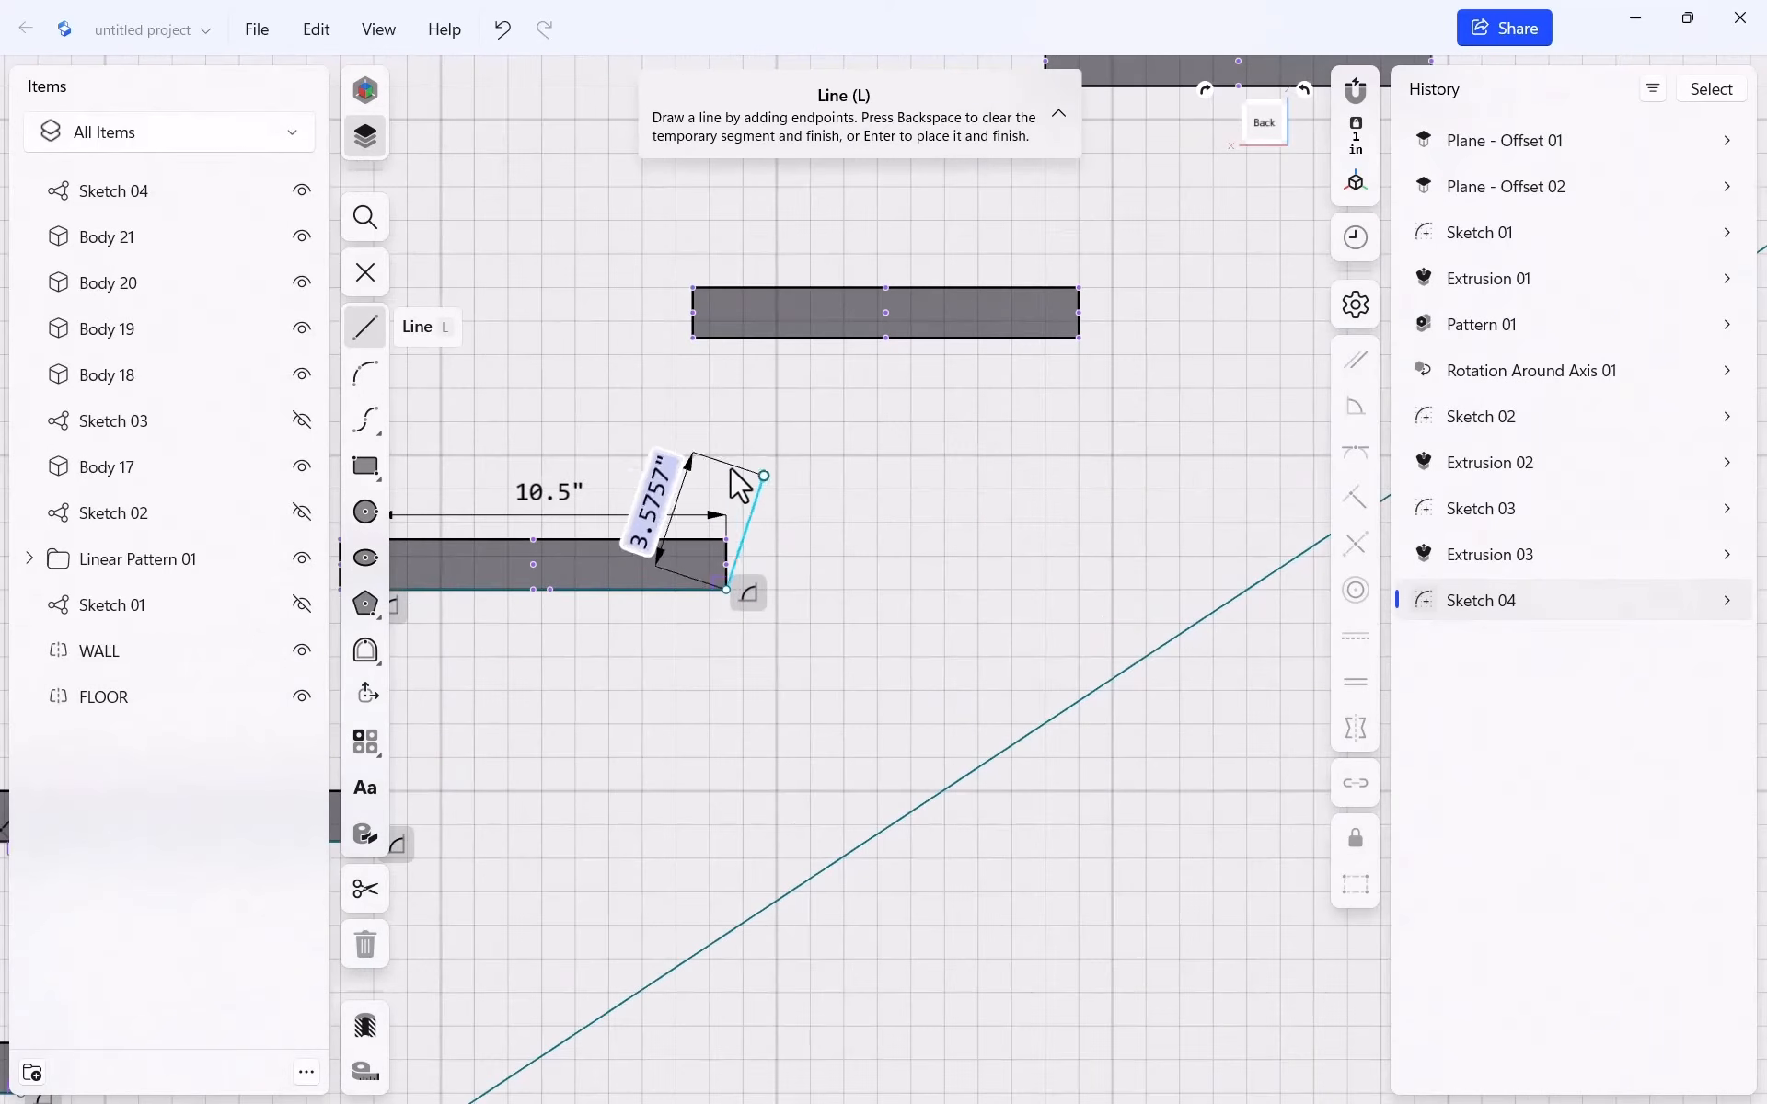
Finish the stepped outline at the top tread's right corner and stop drawing lines
click(726, 339)
click(1077, 347)
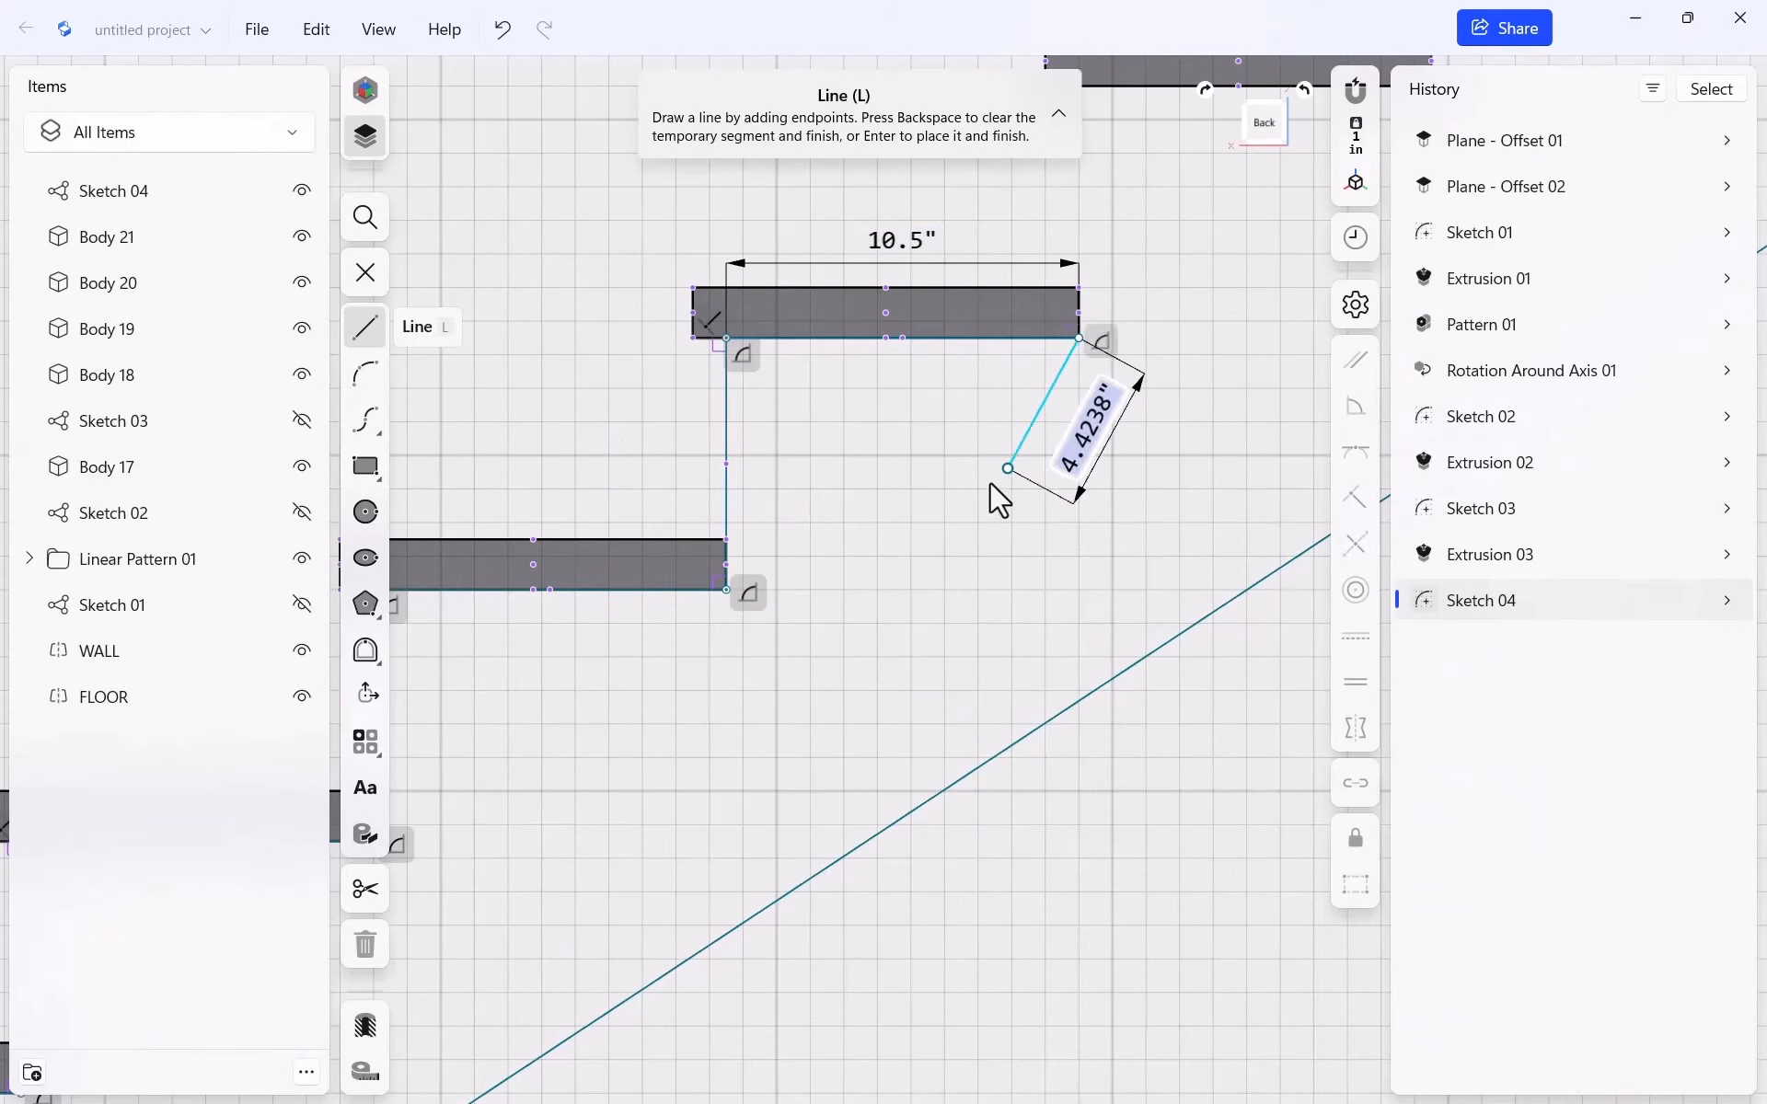
scroll(967, 506, down, 4)
scroll(1184, 411, up, 5)
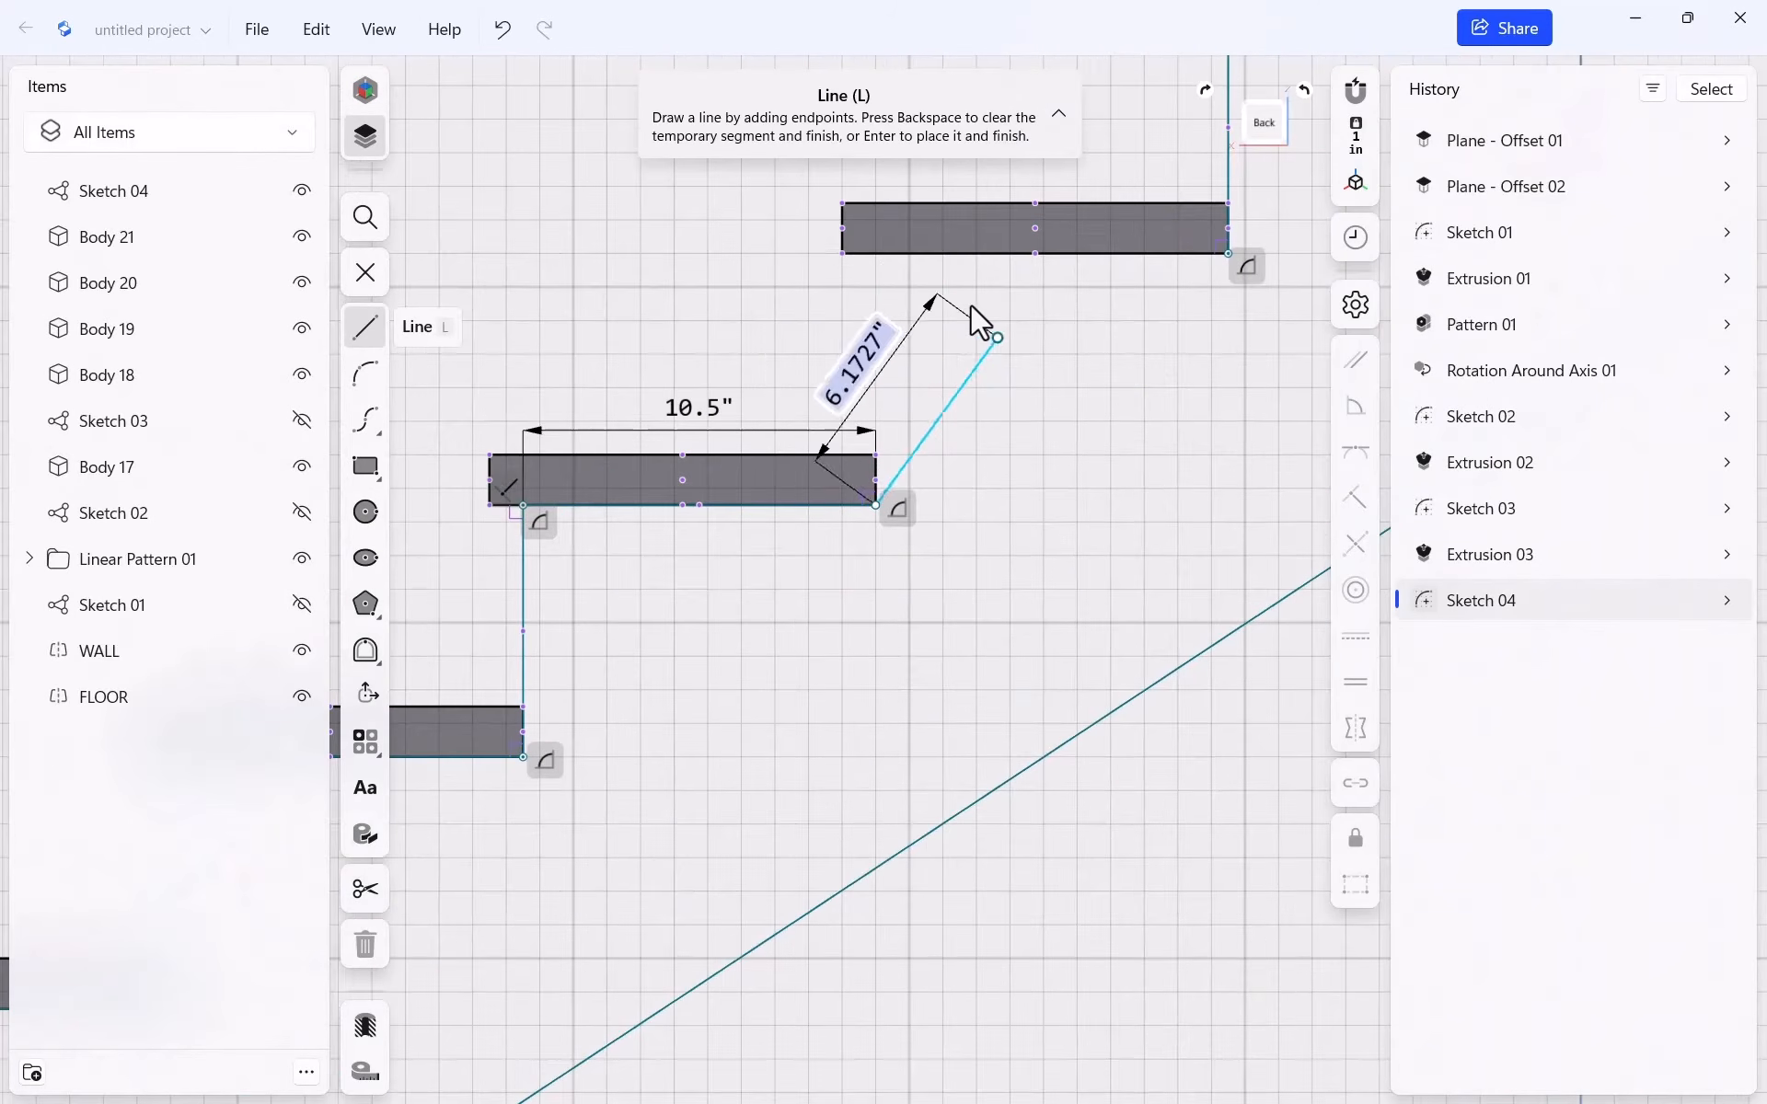
click(875, 267)
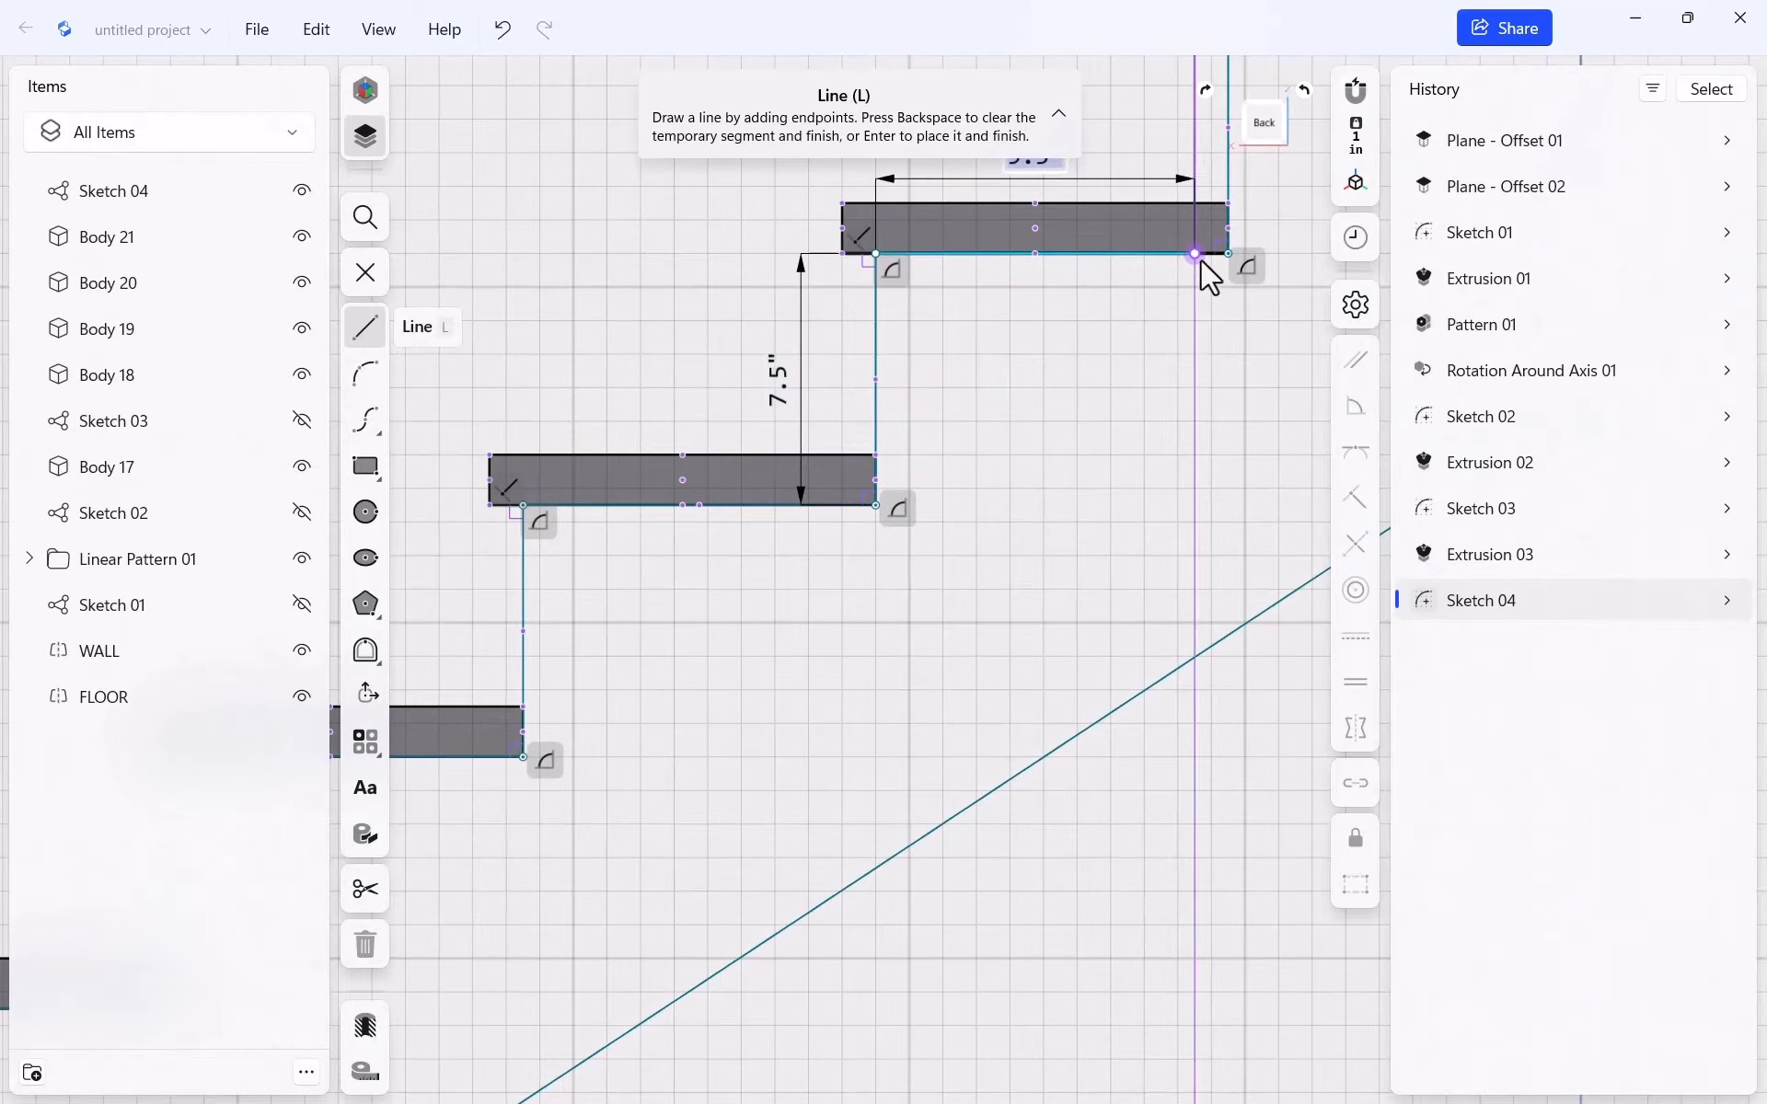
click(1227, 253)
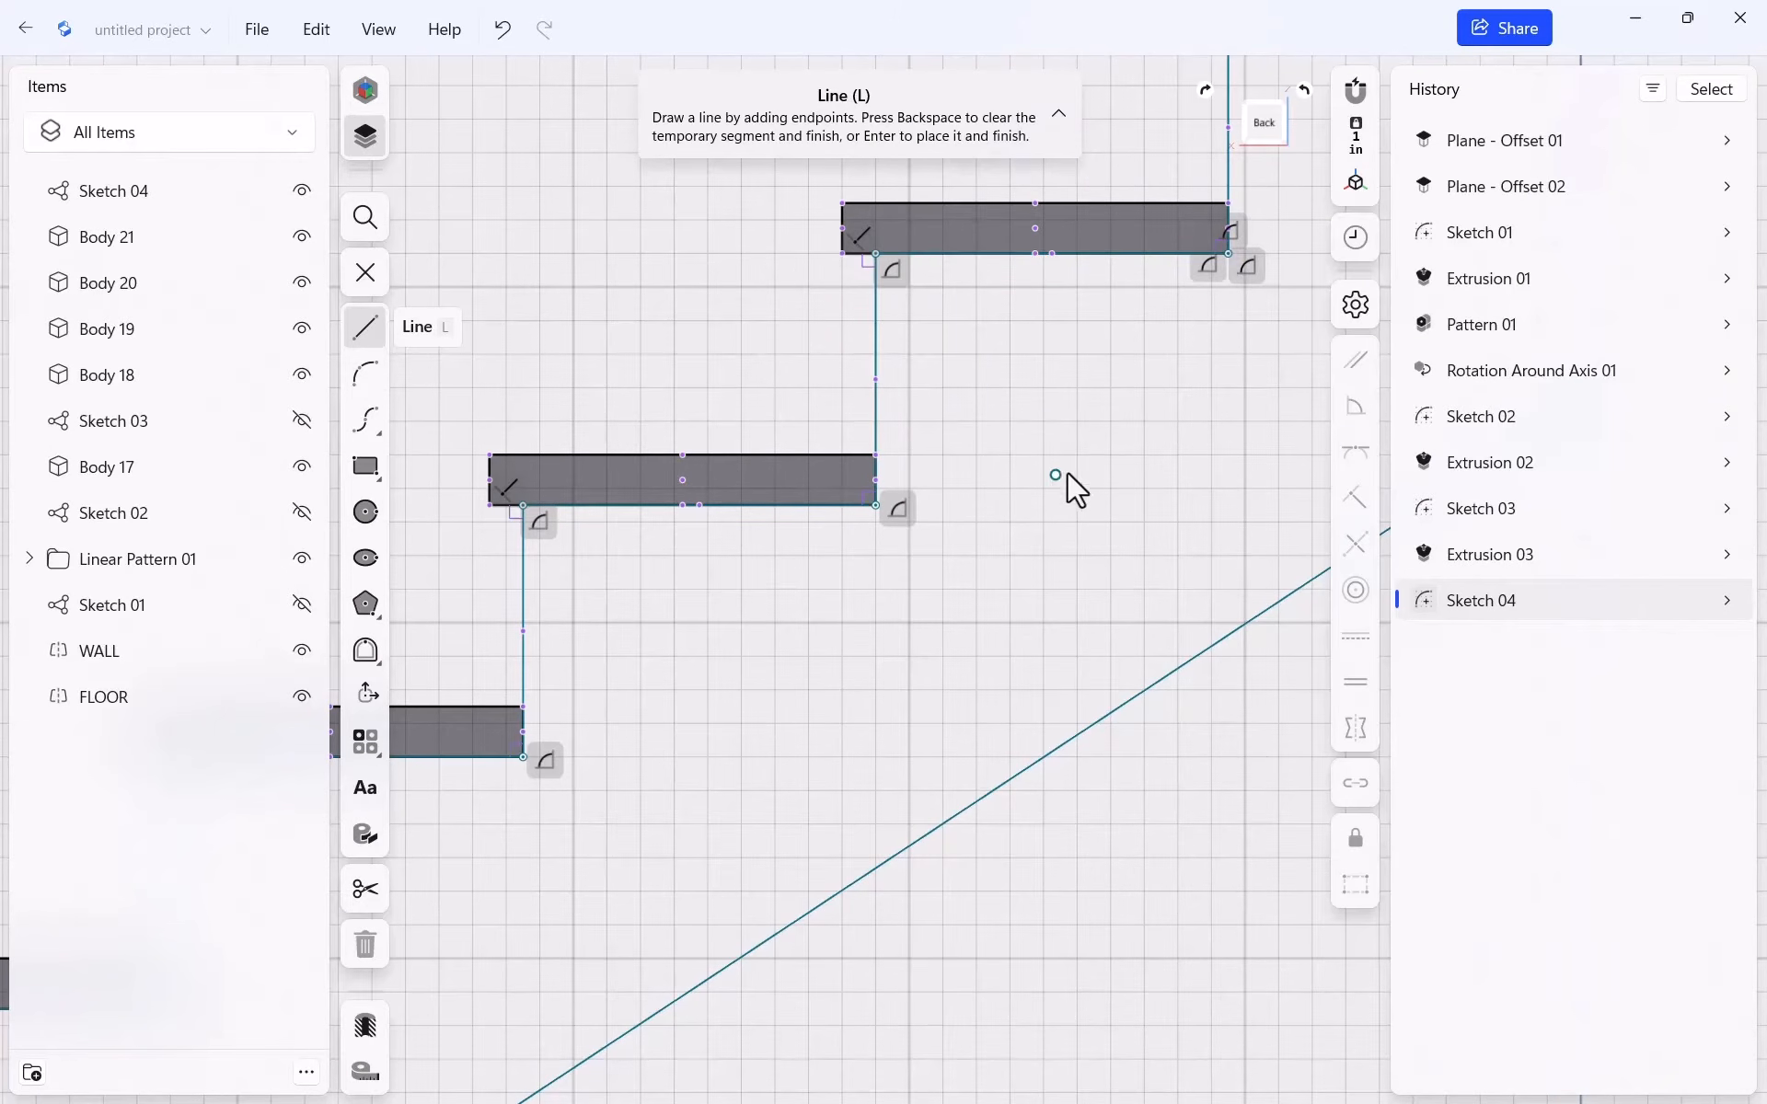
key(Escape)
Draw a roughly 13.1" diagonal from the upper step corner to the lower tread corner
scroll(787, 429, down, 5)
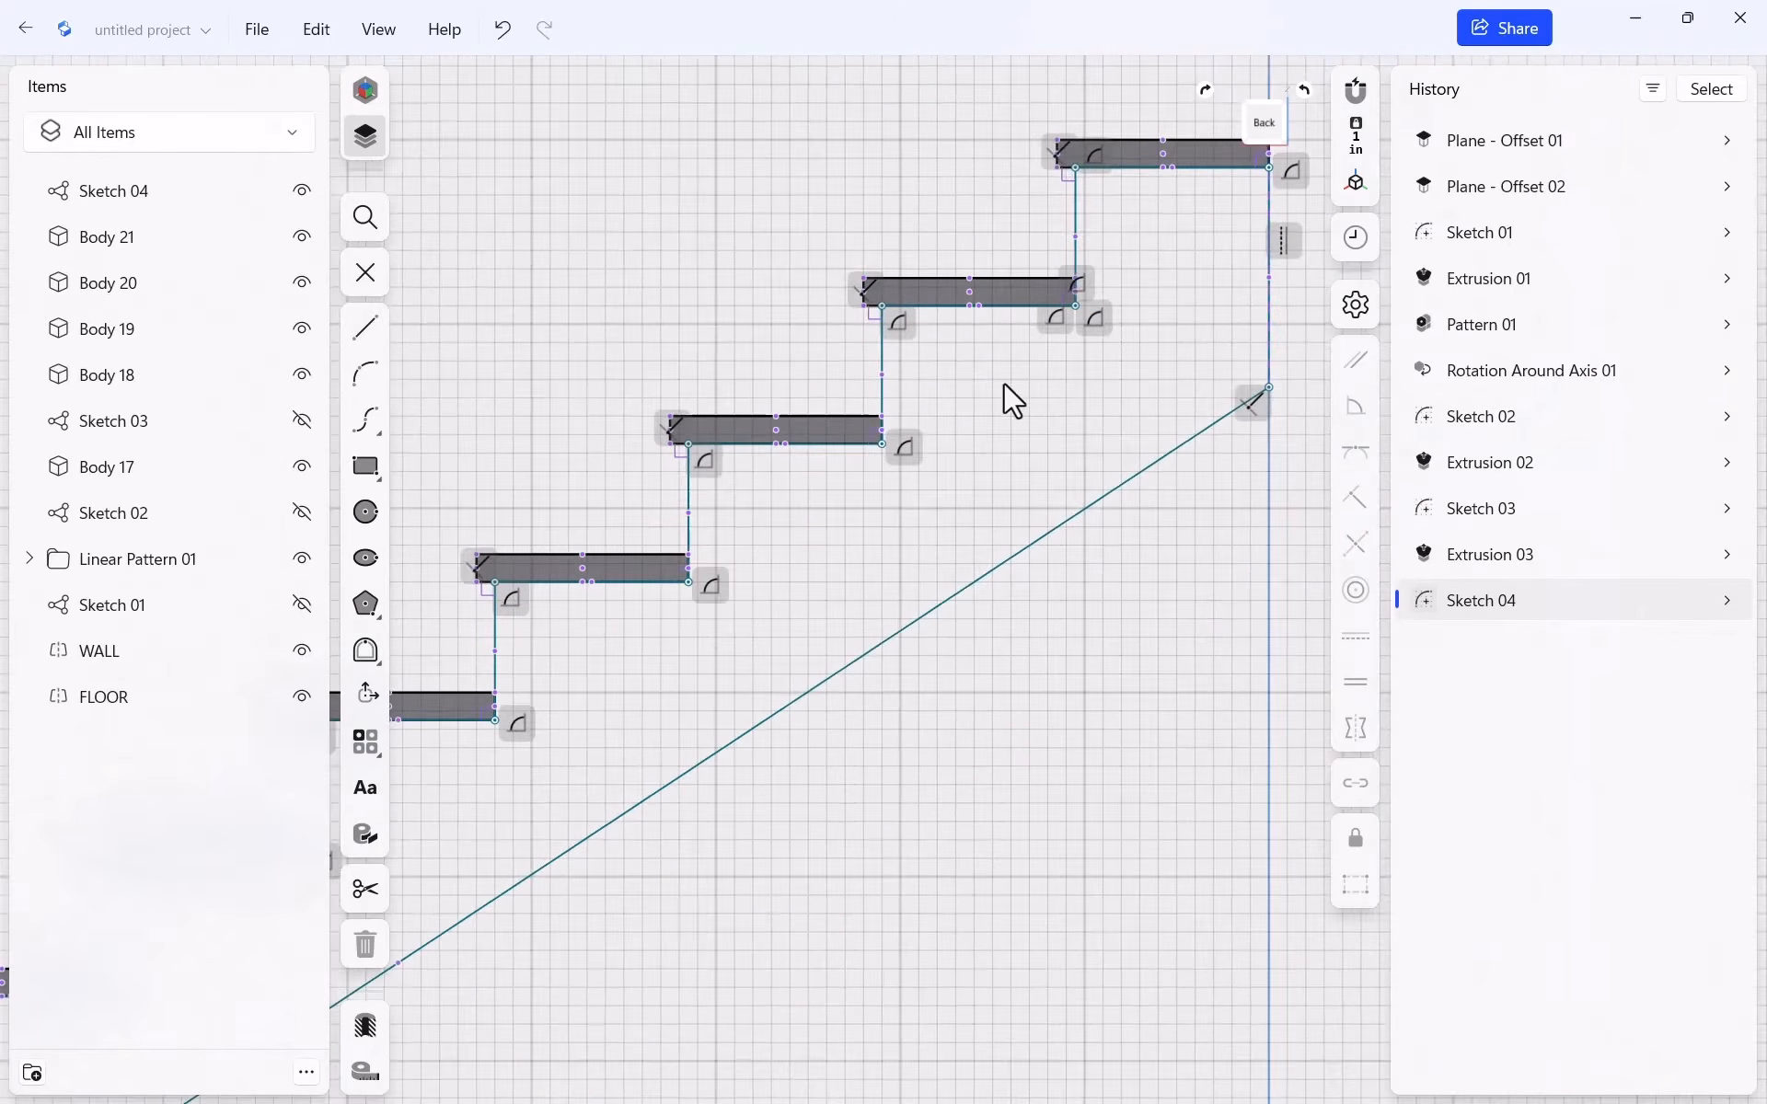
scroll(1078, 415, down, 2)
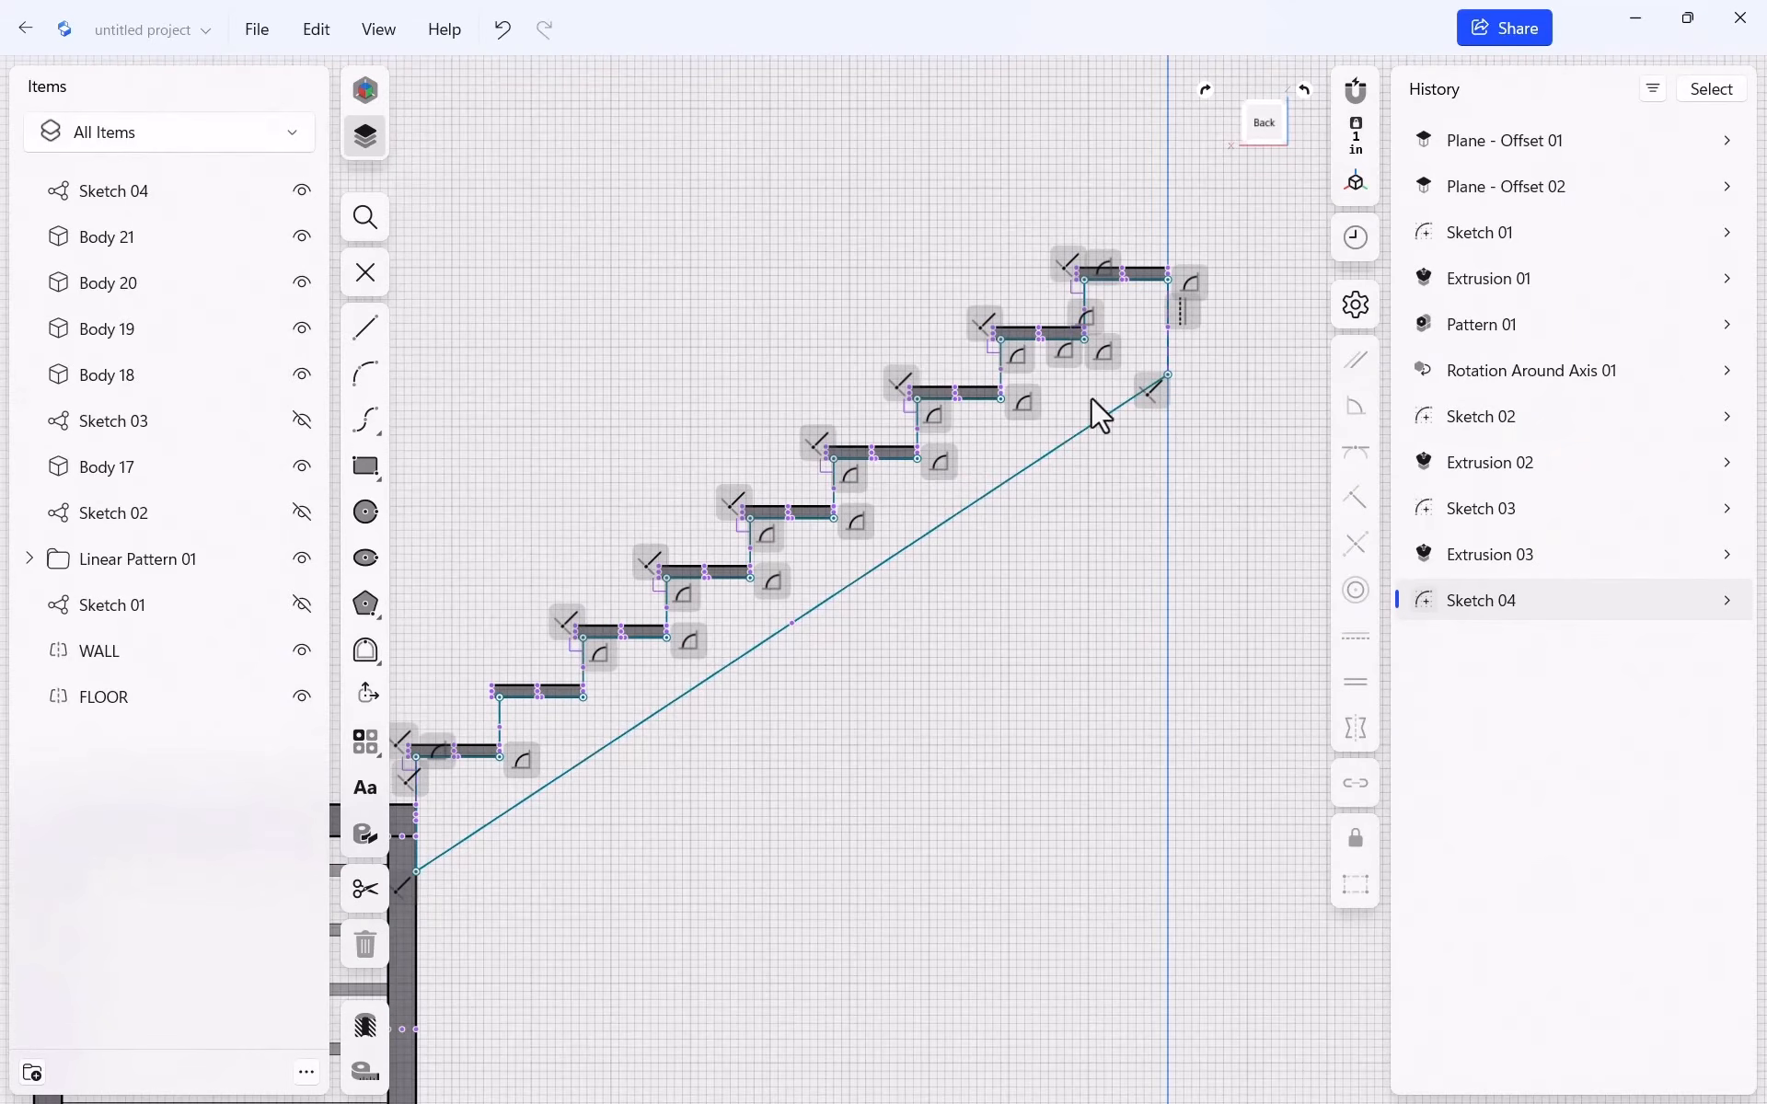
scroll(1136, 340, up, 6)
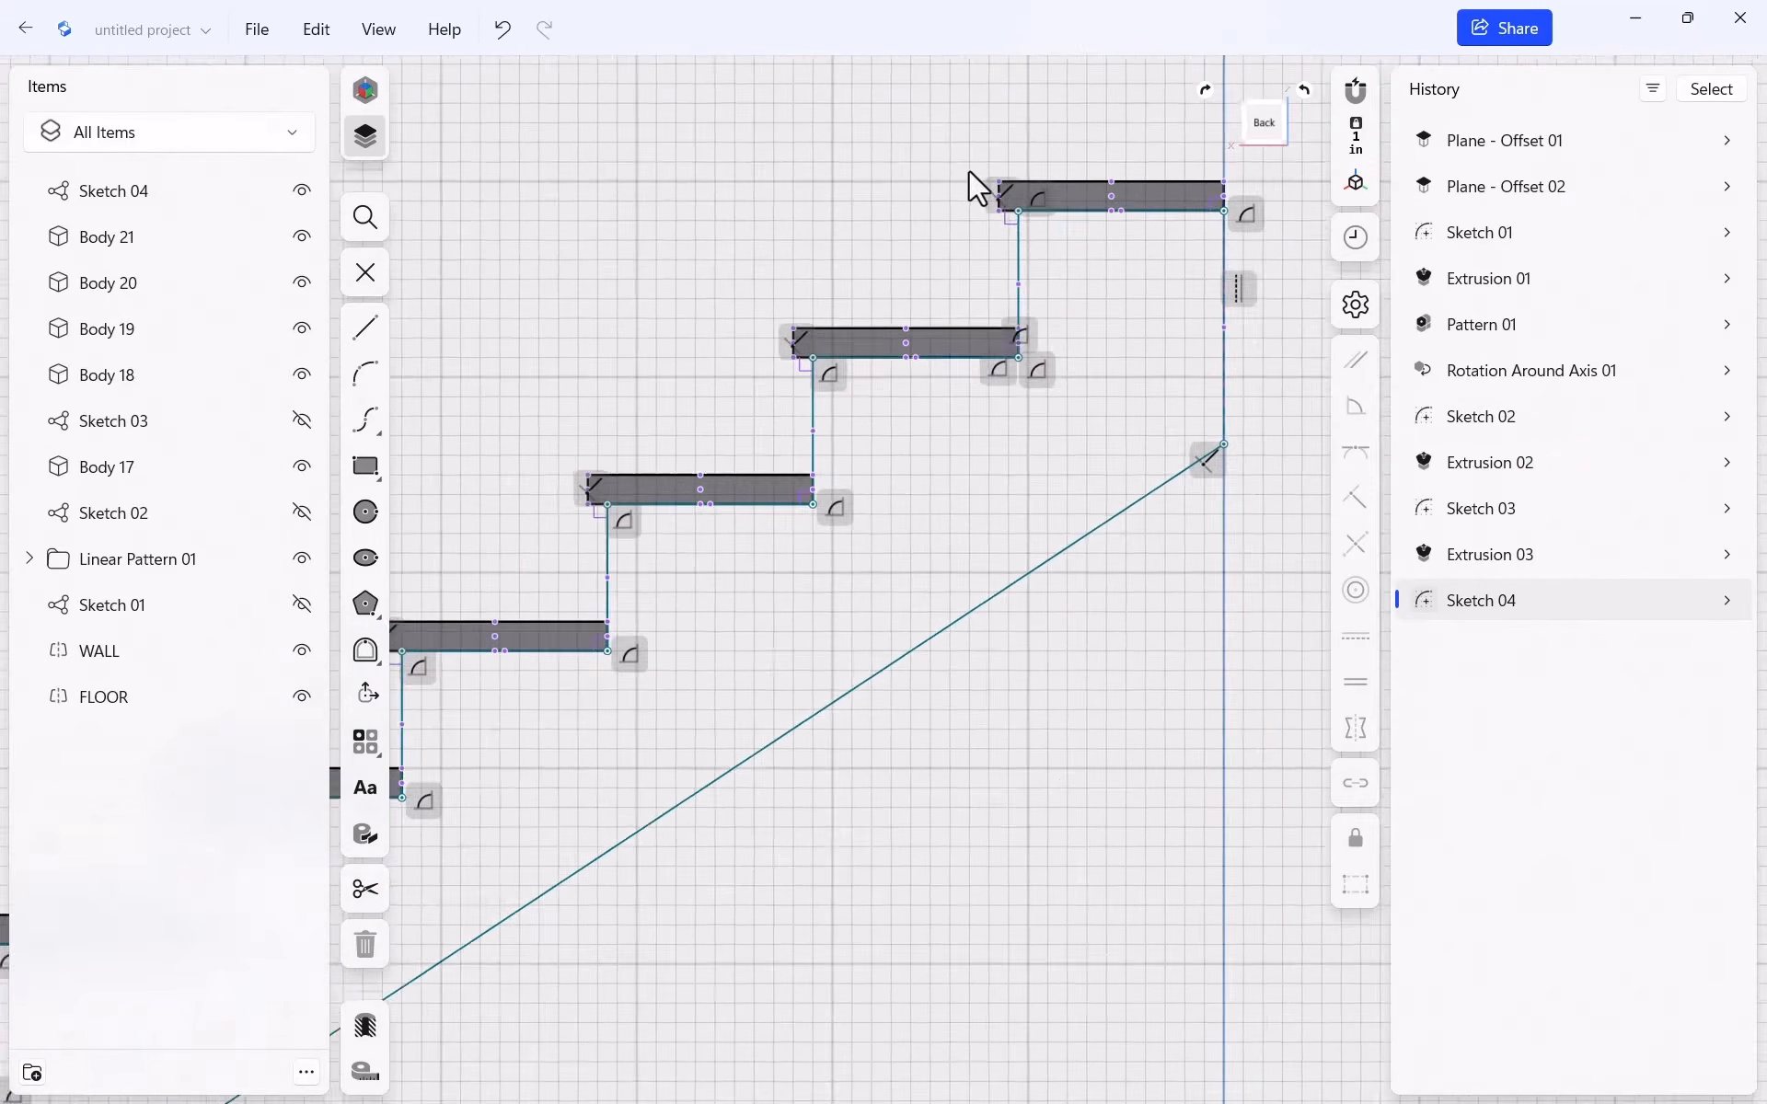
scroll(963, 173, up, 2)
key(l)
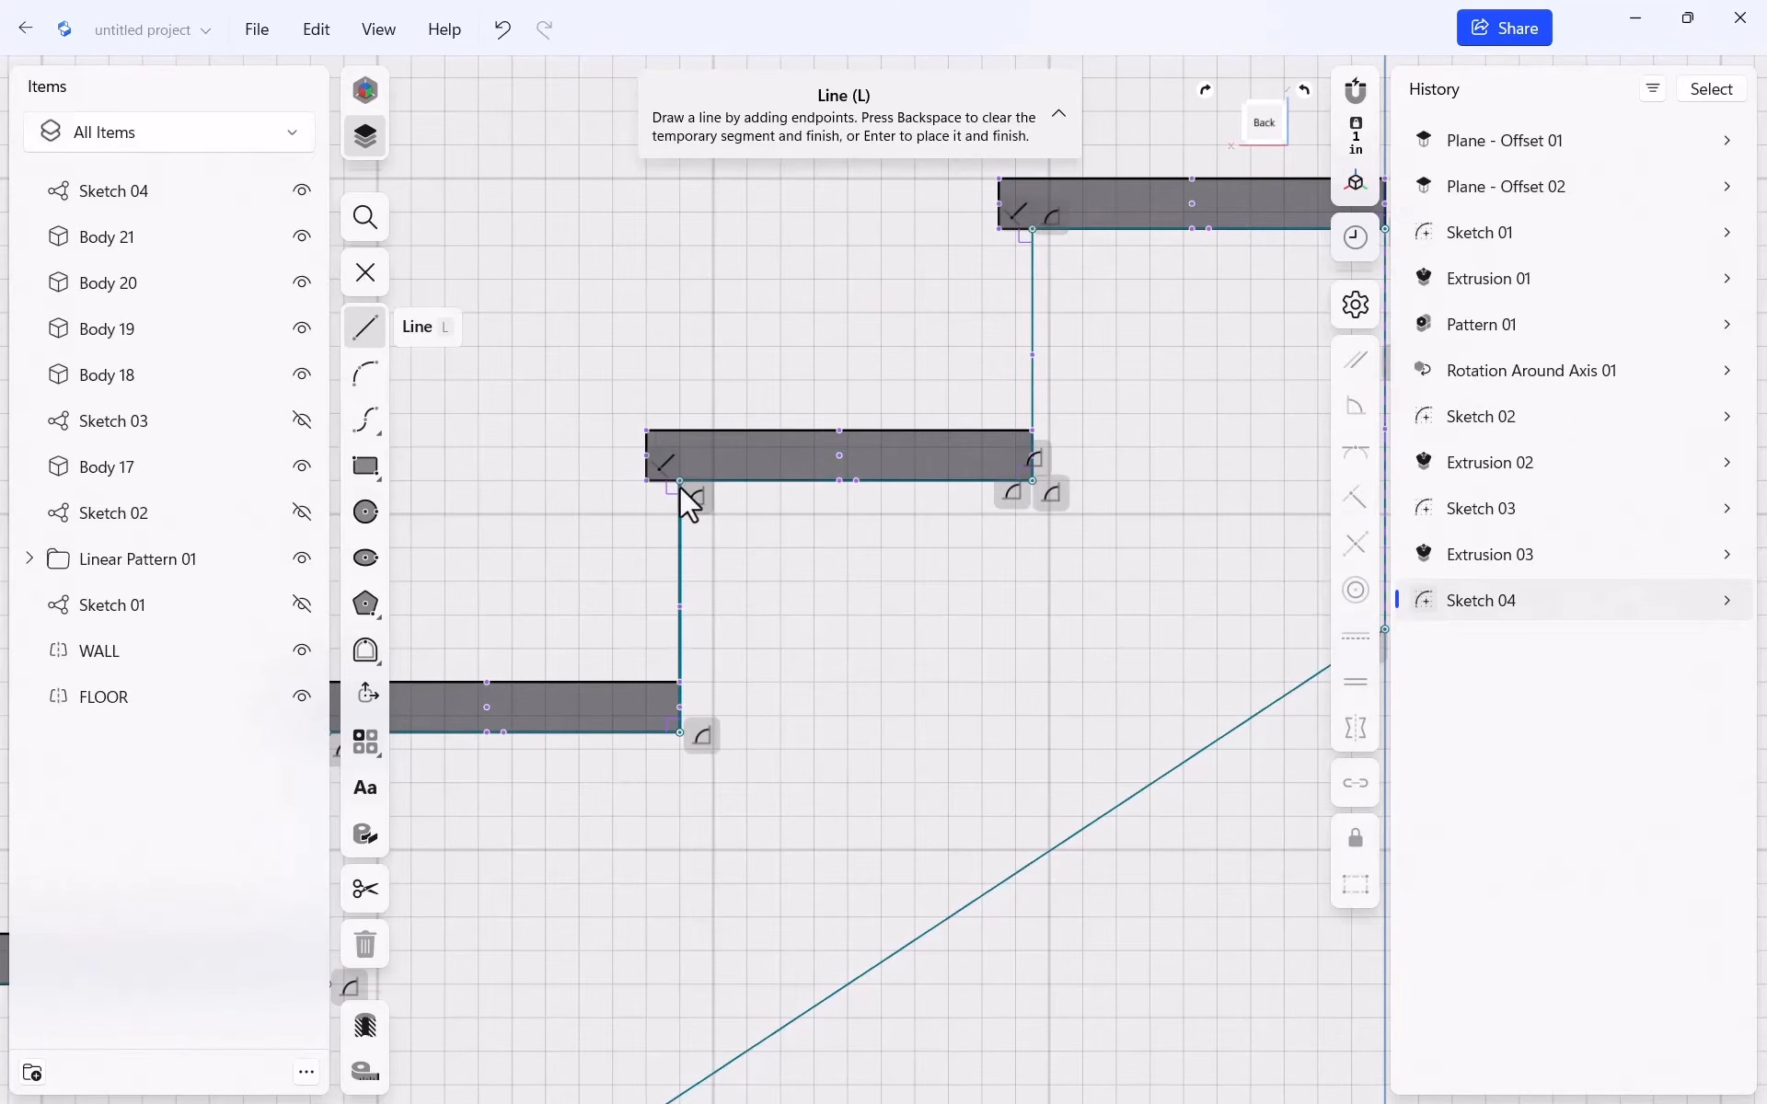
scroll(857, 599, down, 2)
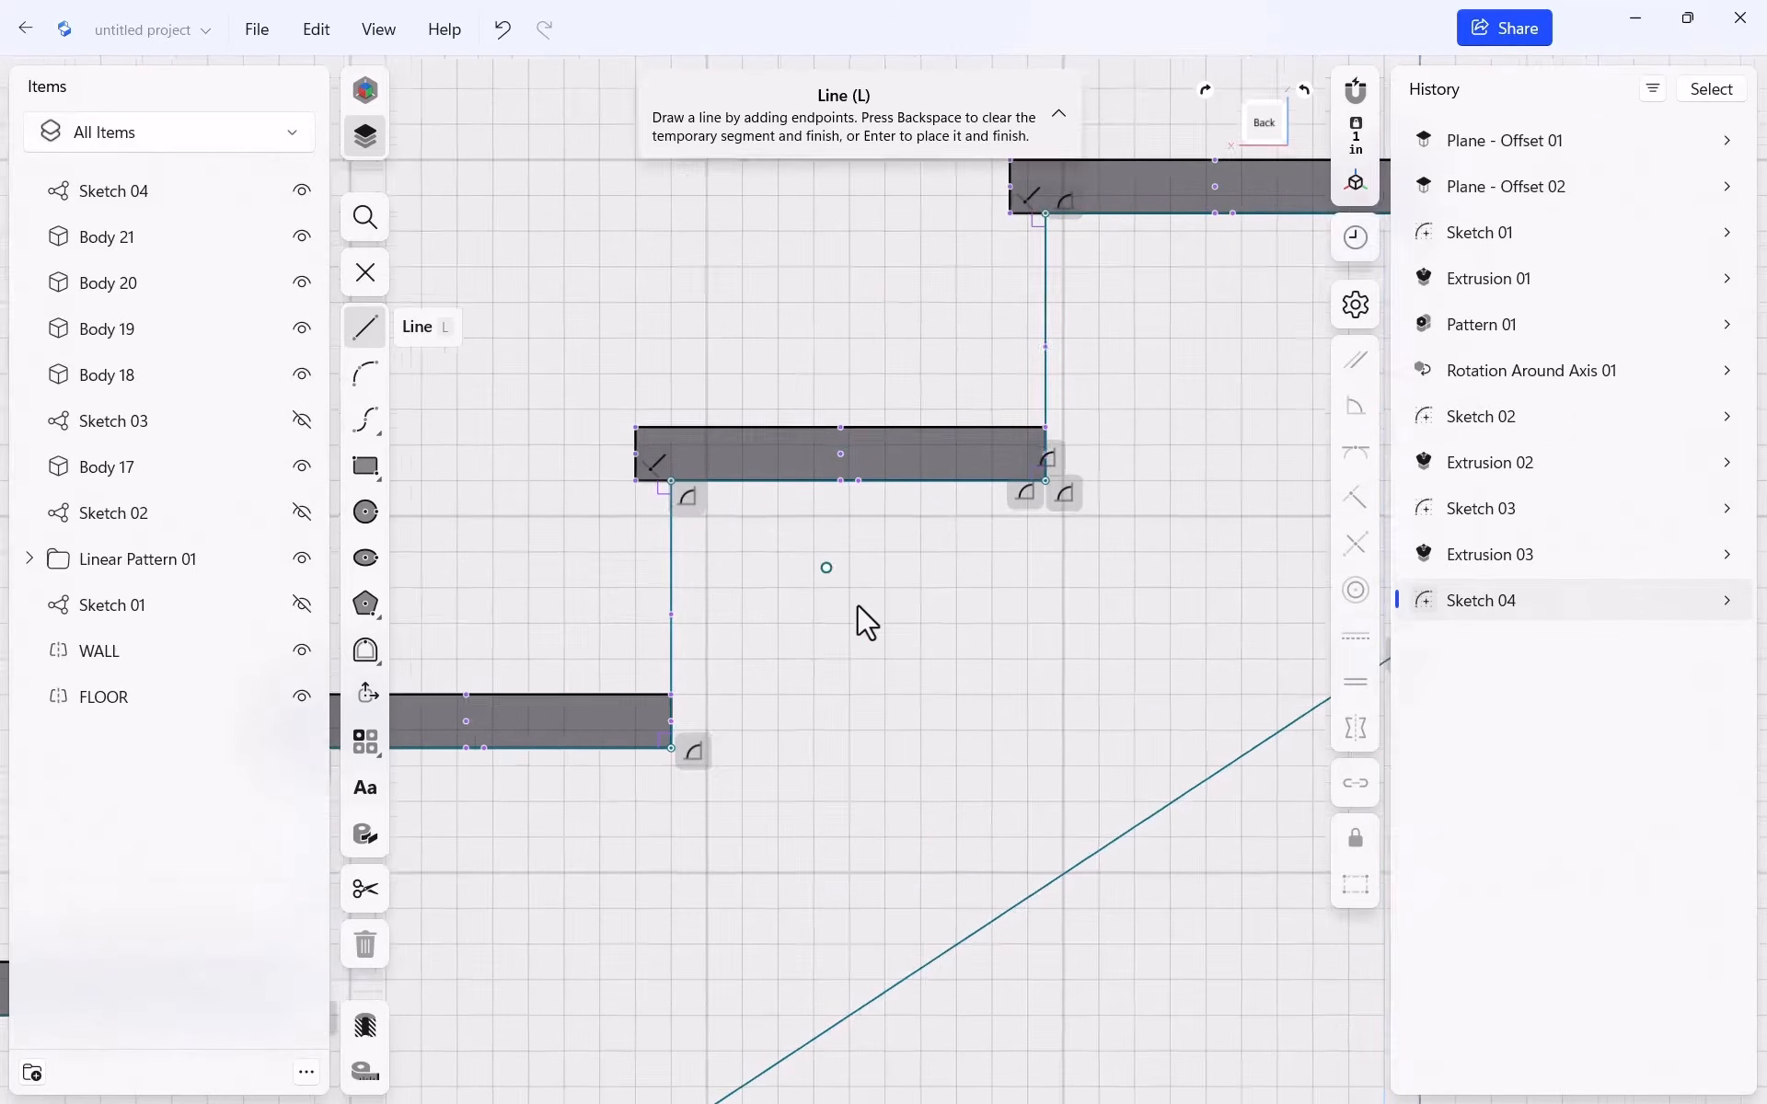
scroll(994, 281, up, 5)
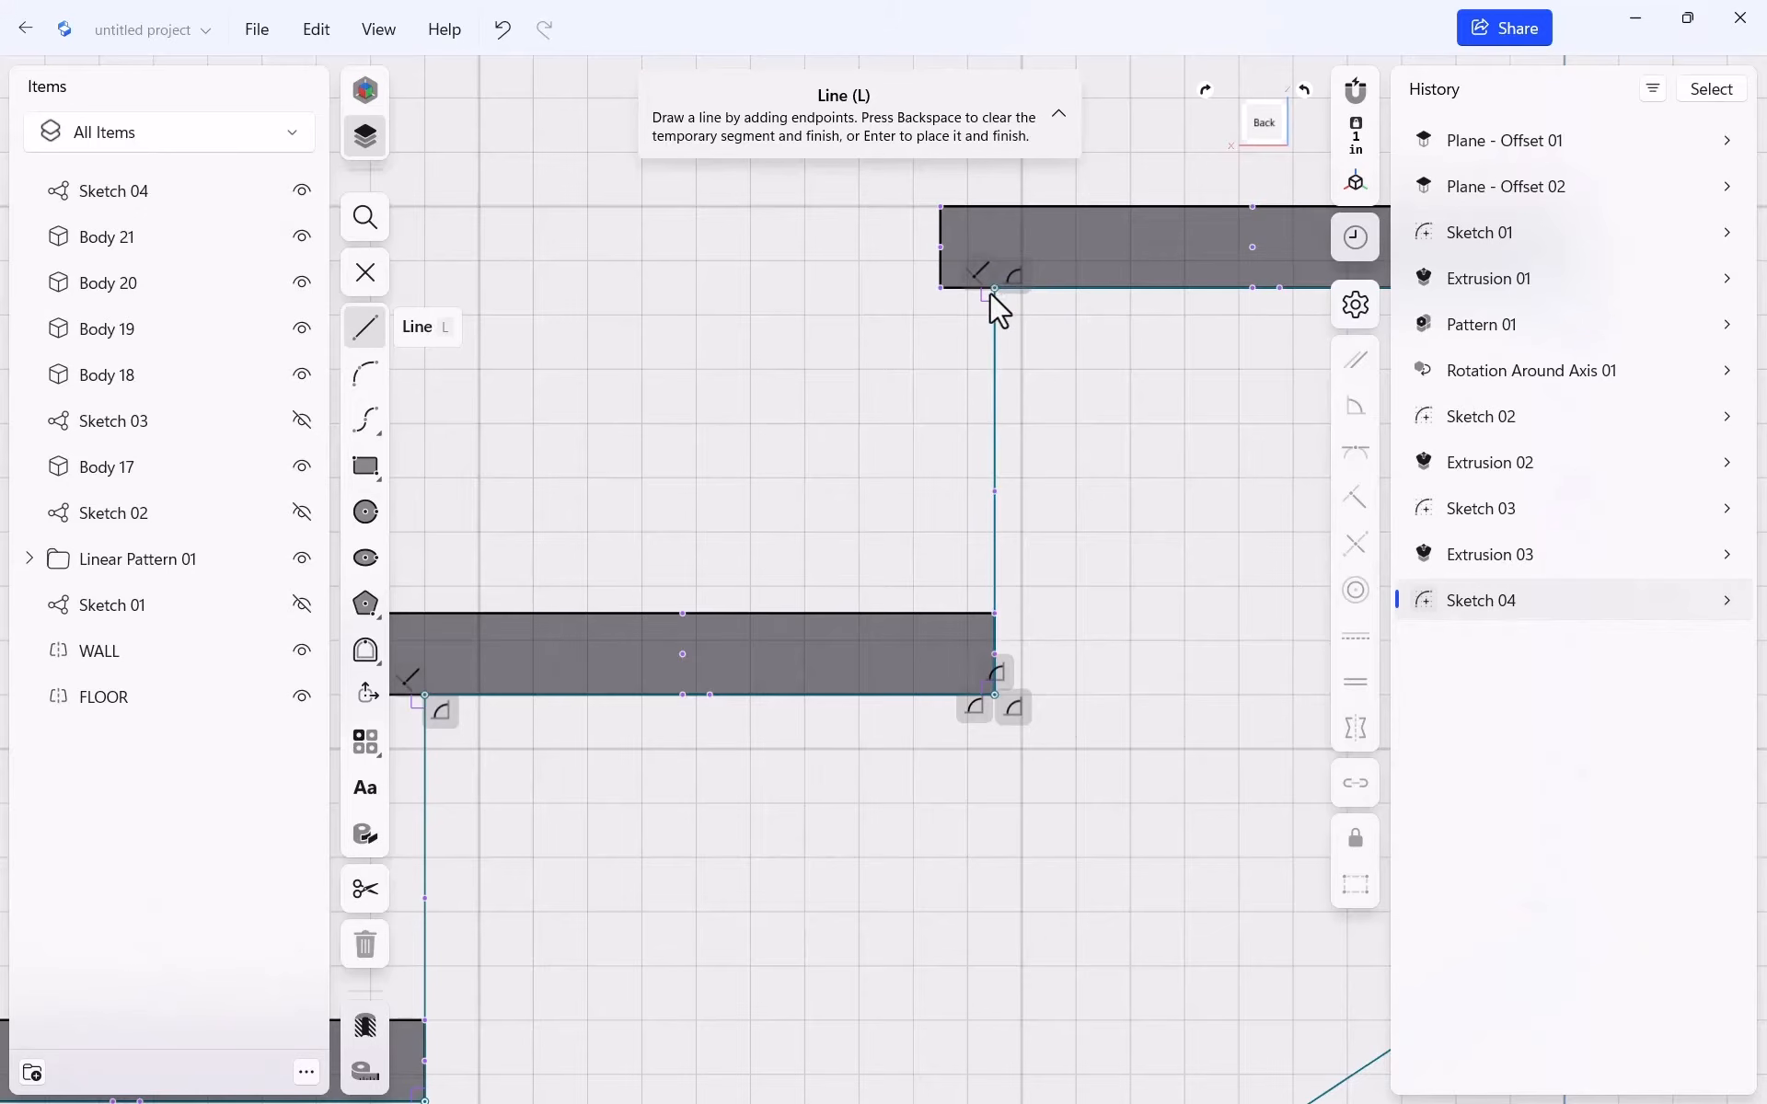
click(994, 288)
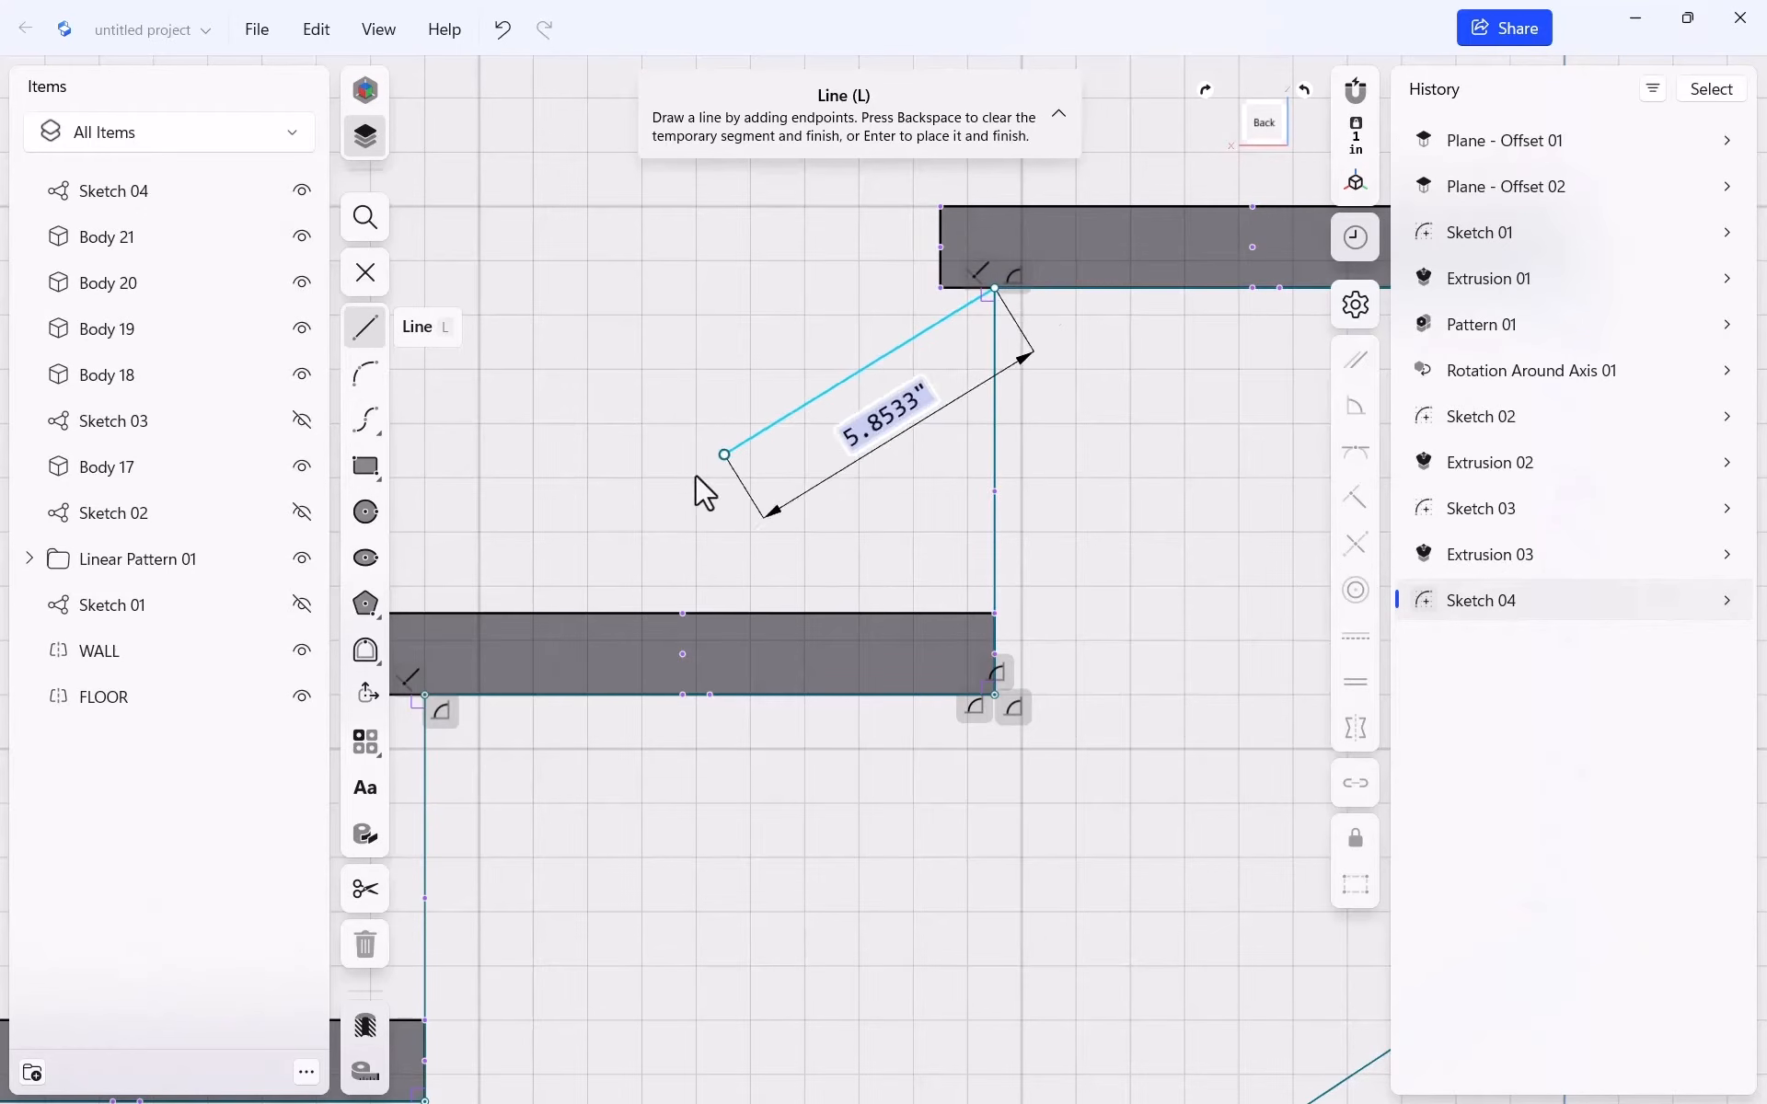
click(424, 695)
Make the step diagonal a construction line and set the long lower diagonal parallel to it
key(BackSpace)
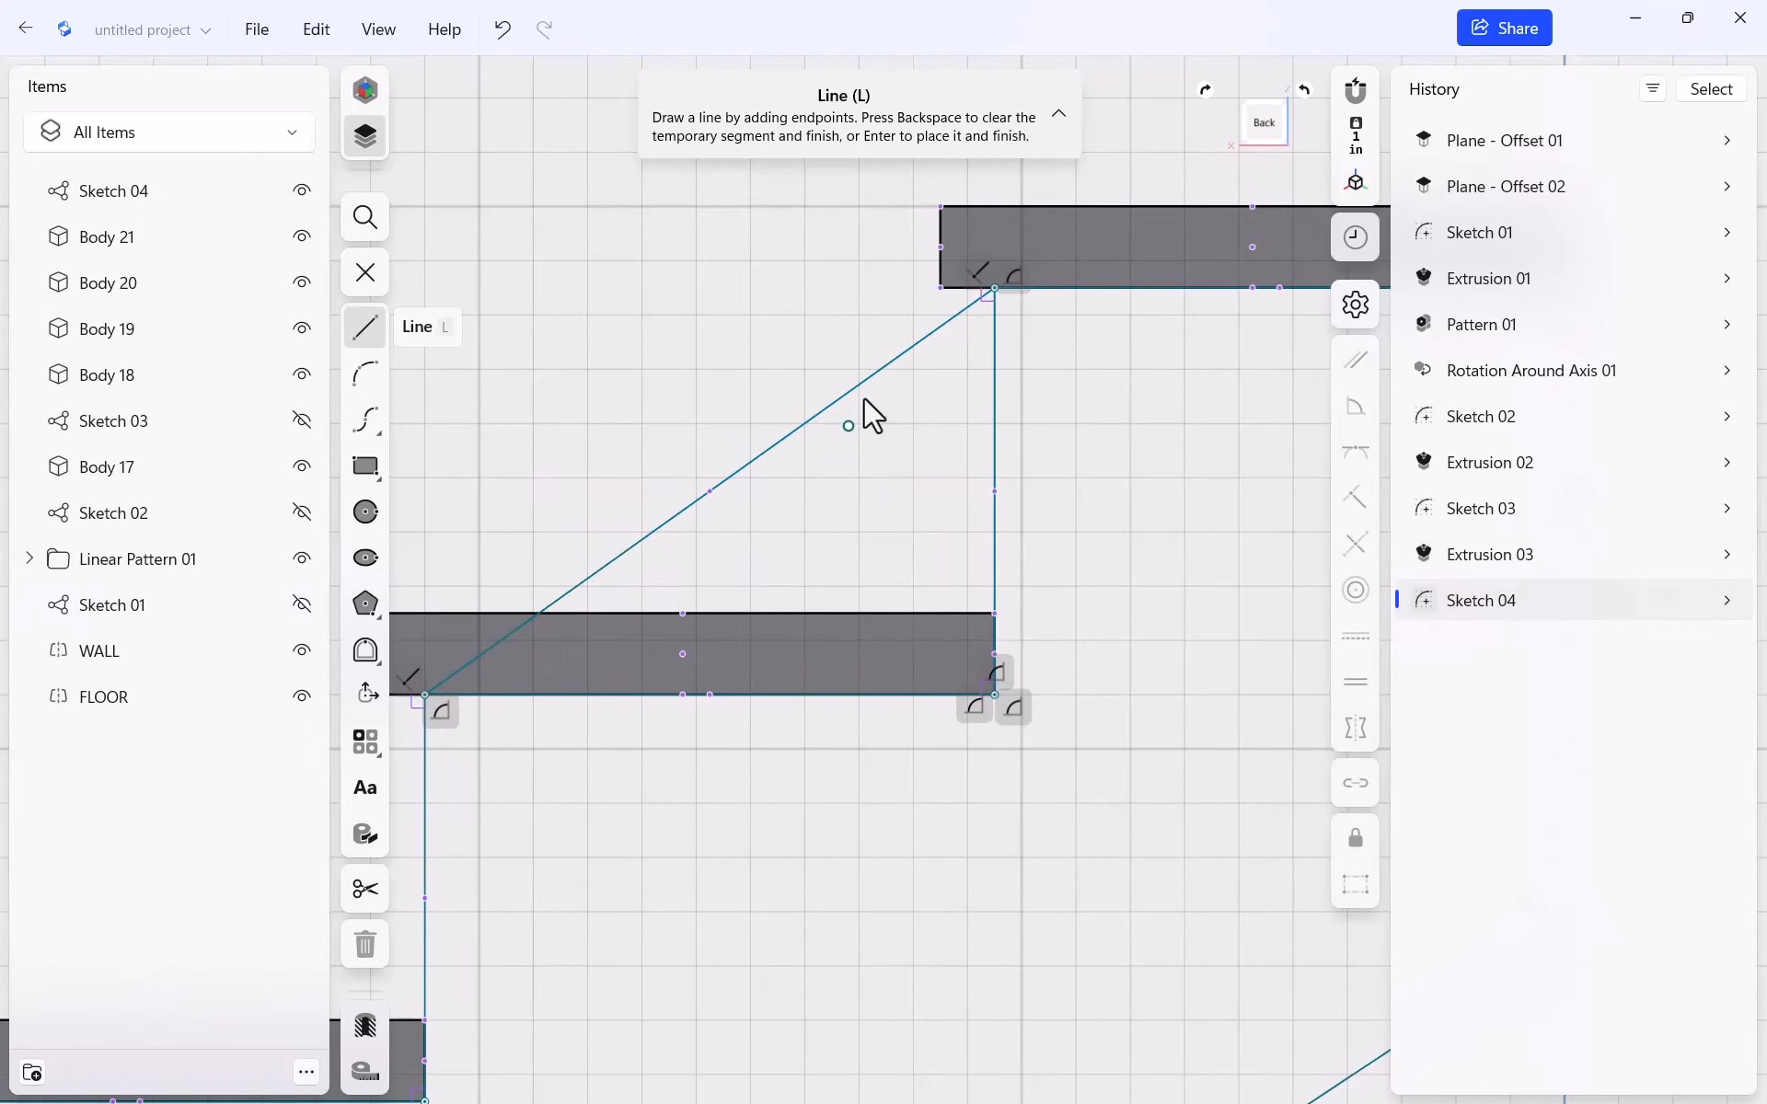
key(Escape)
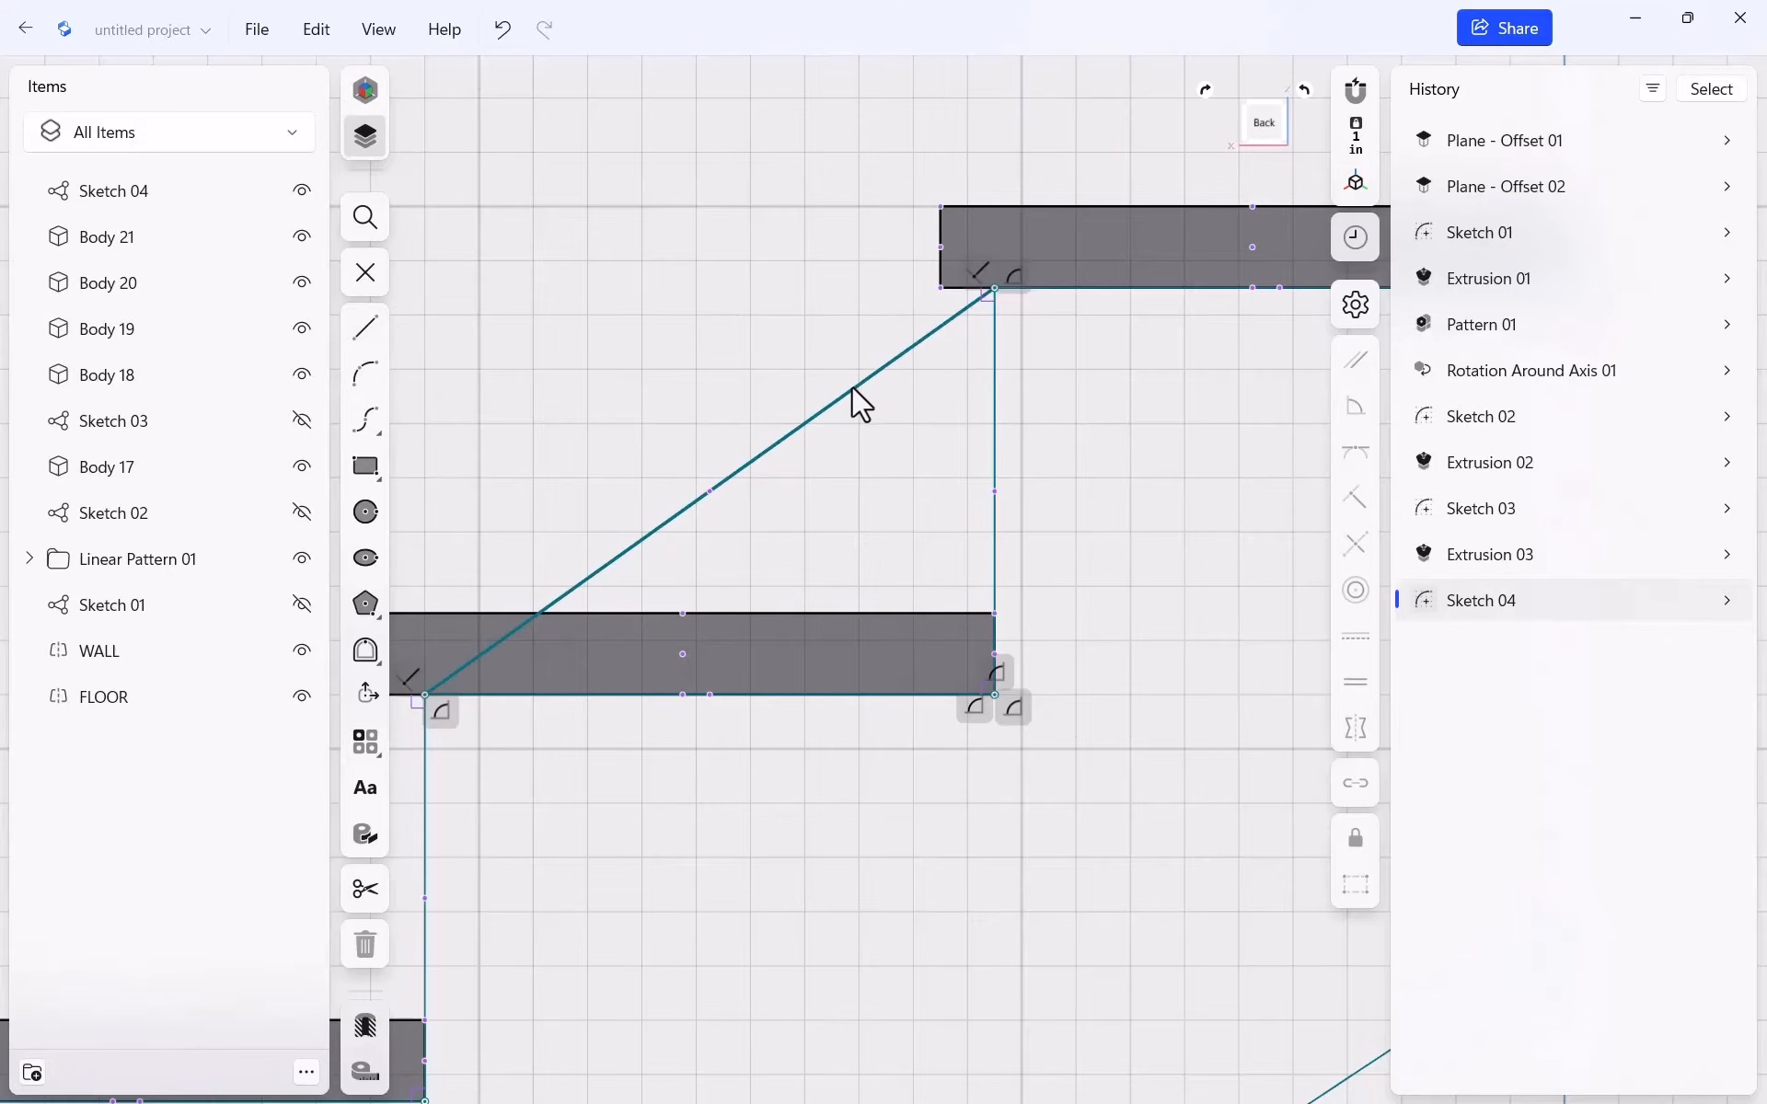
click(853, 387)
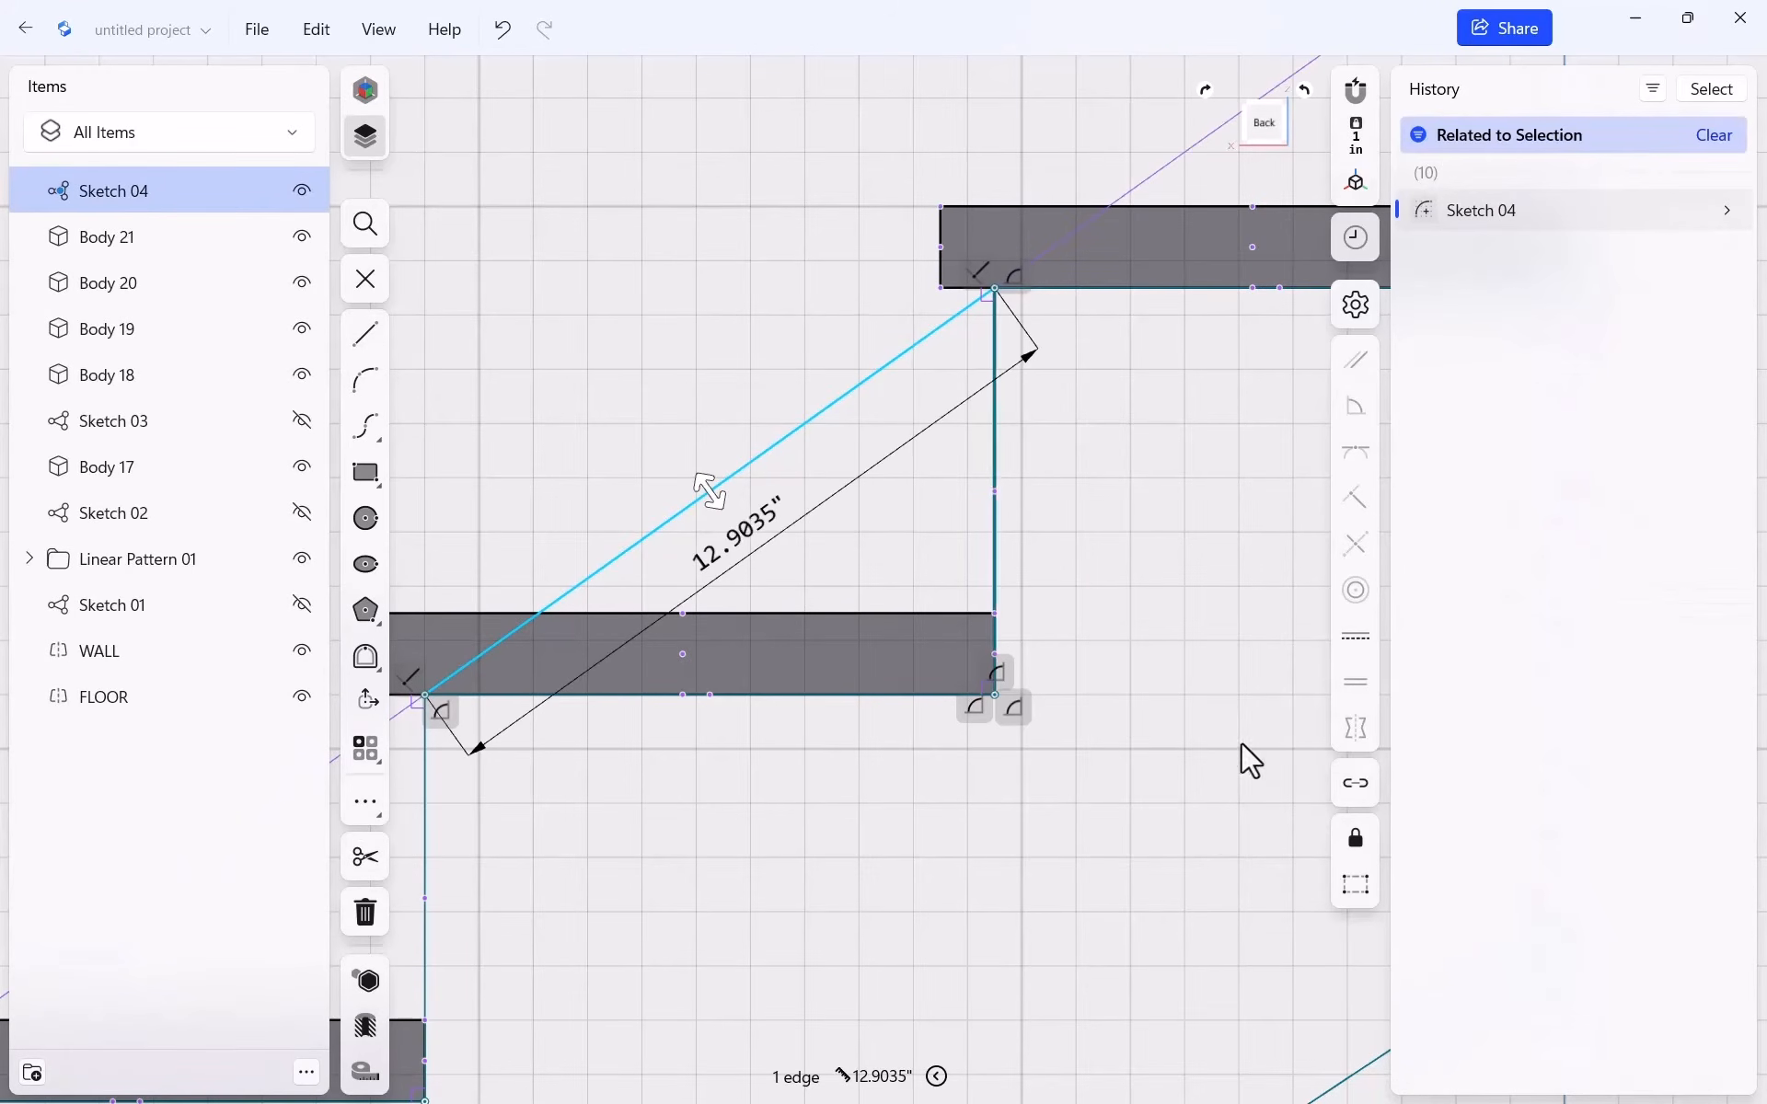
click(1355, 882)
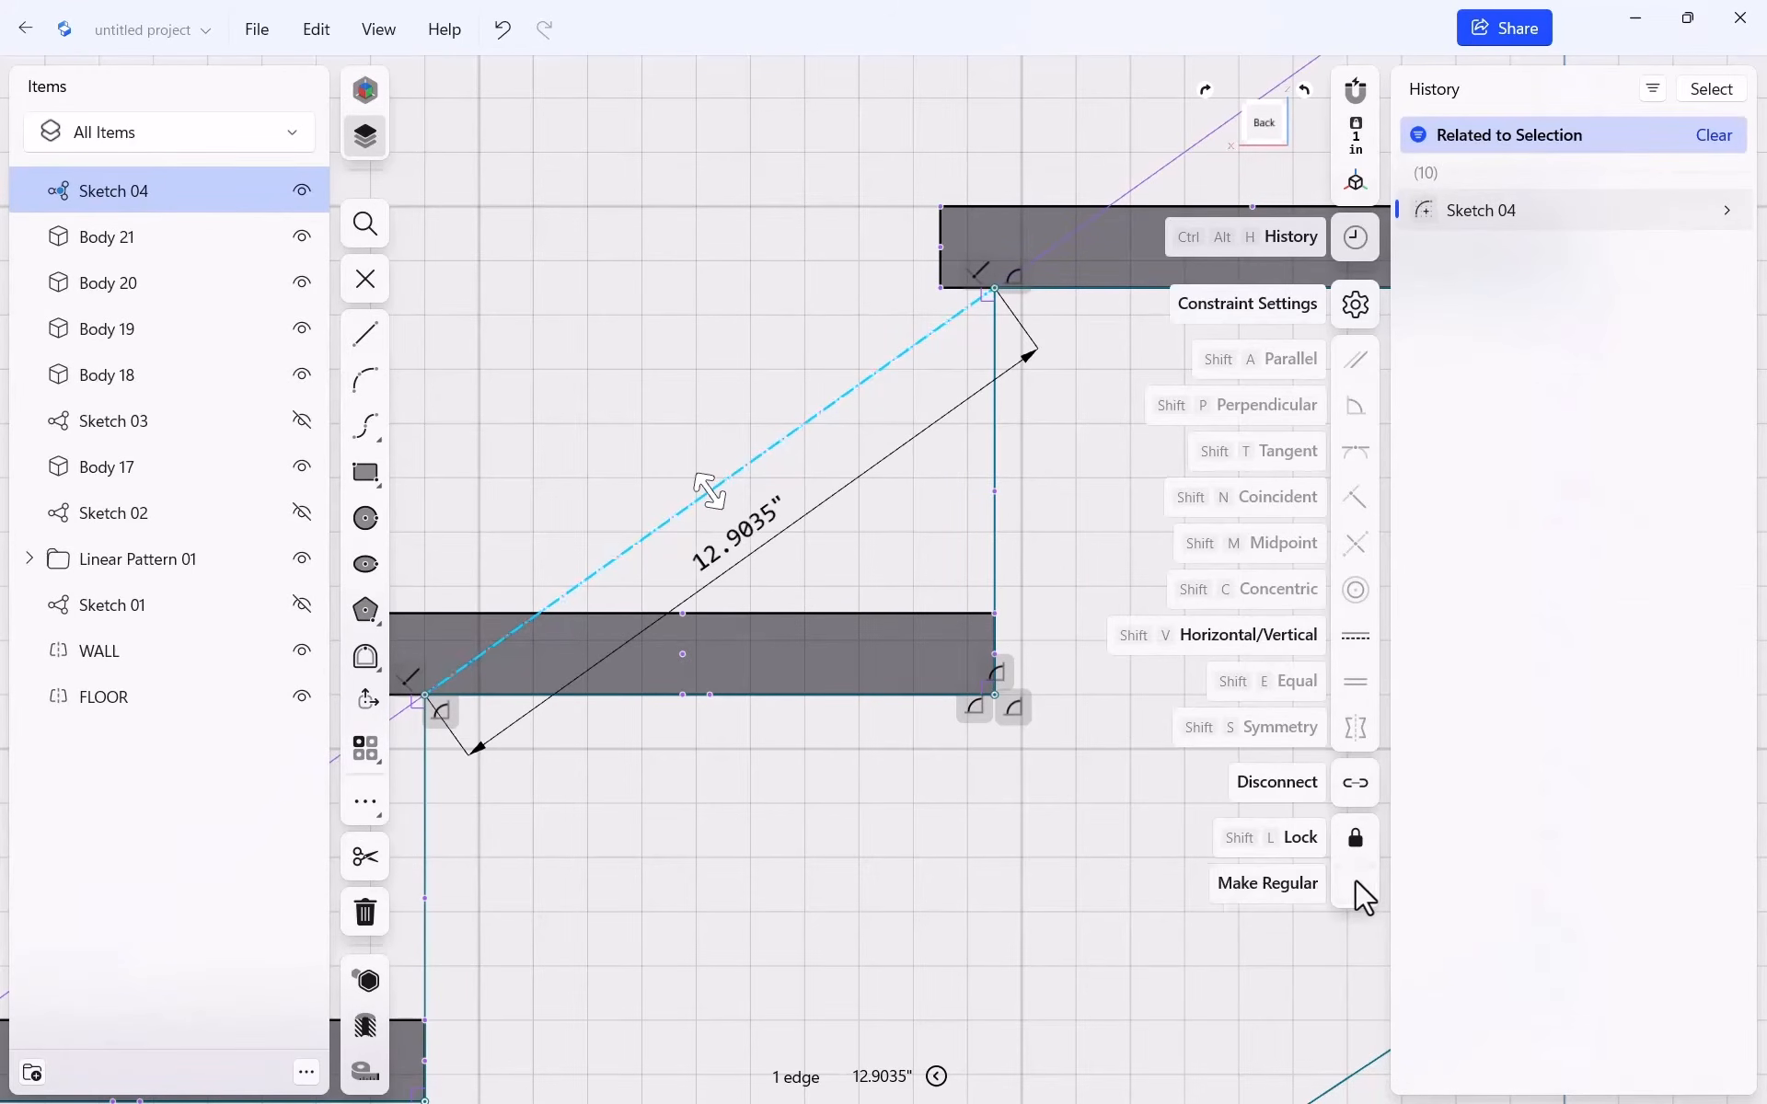
scroll(789, 412, down, 5)
click(707, 377)
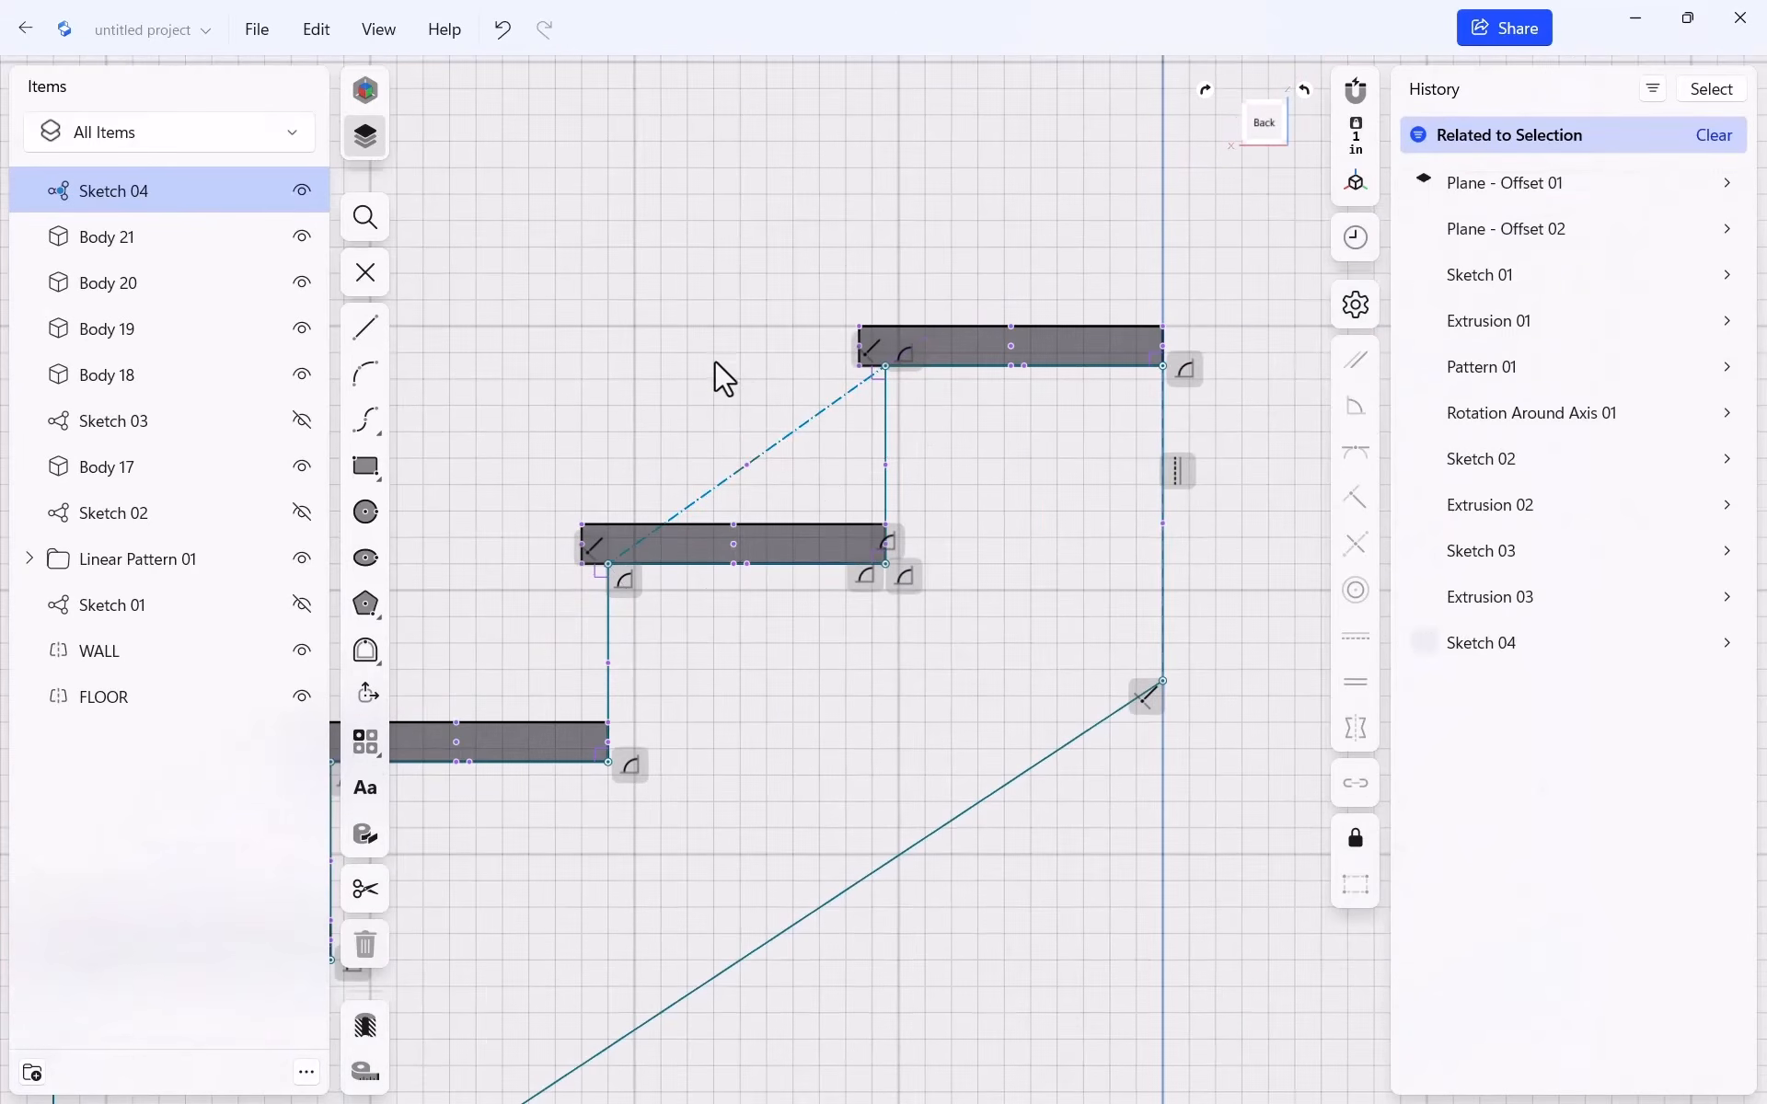
click(821, 418)
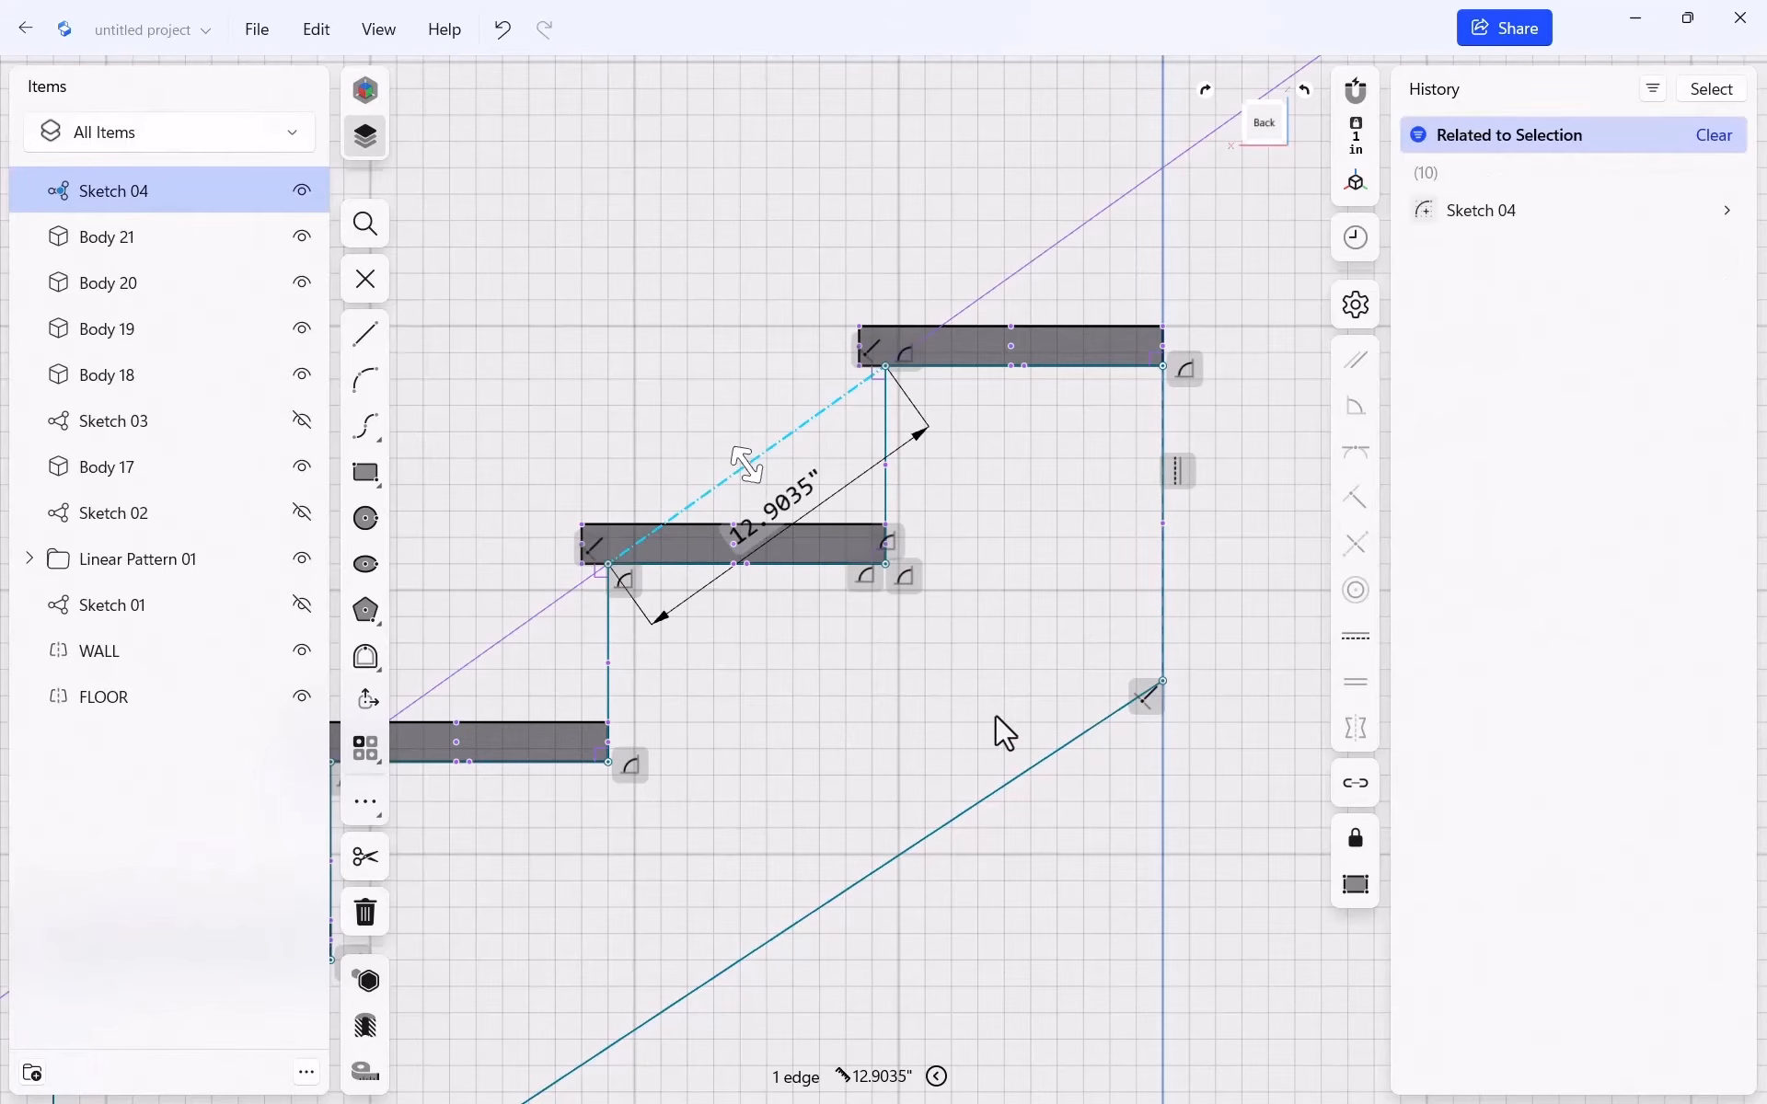
click(1057, 747)
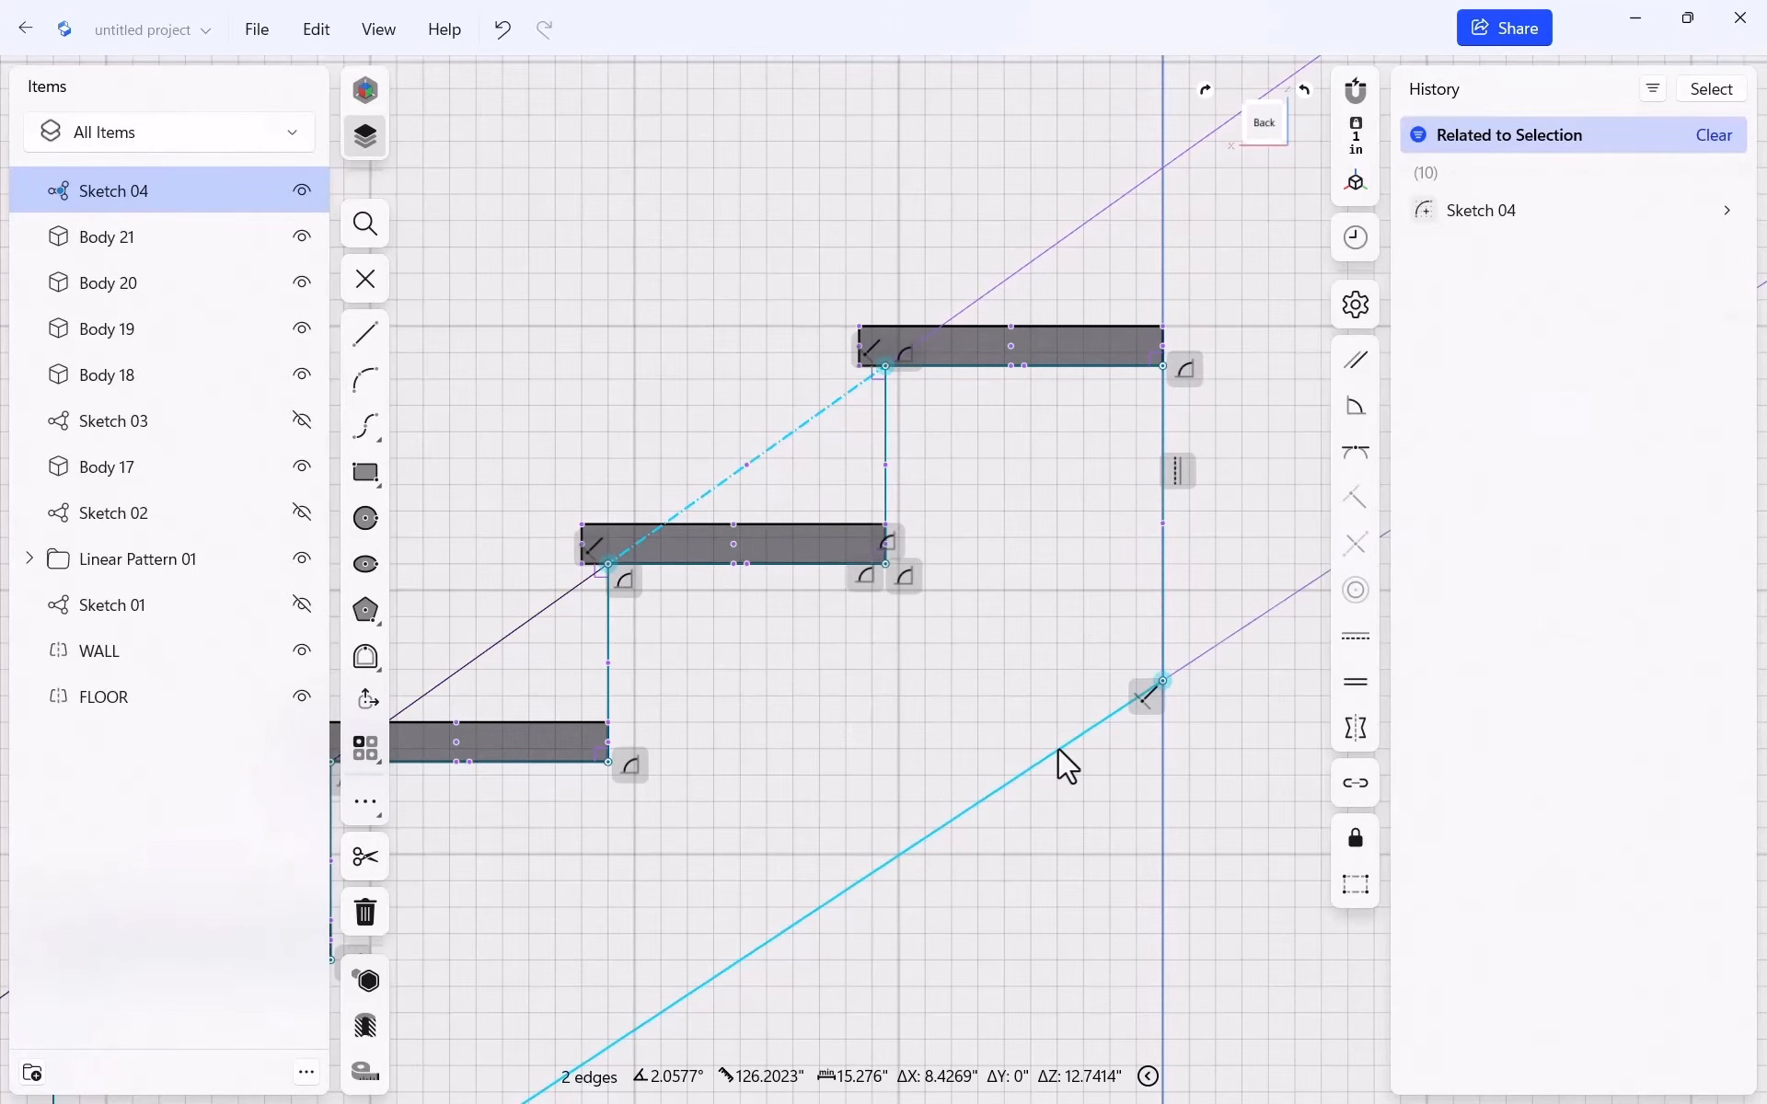
click(1357, 364)
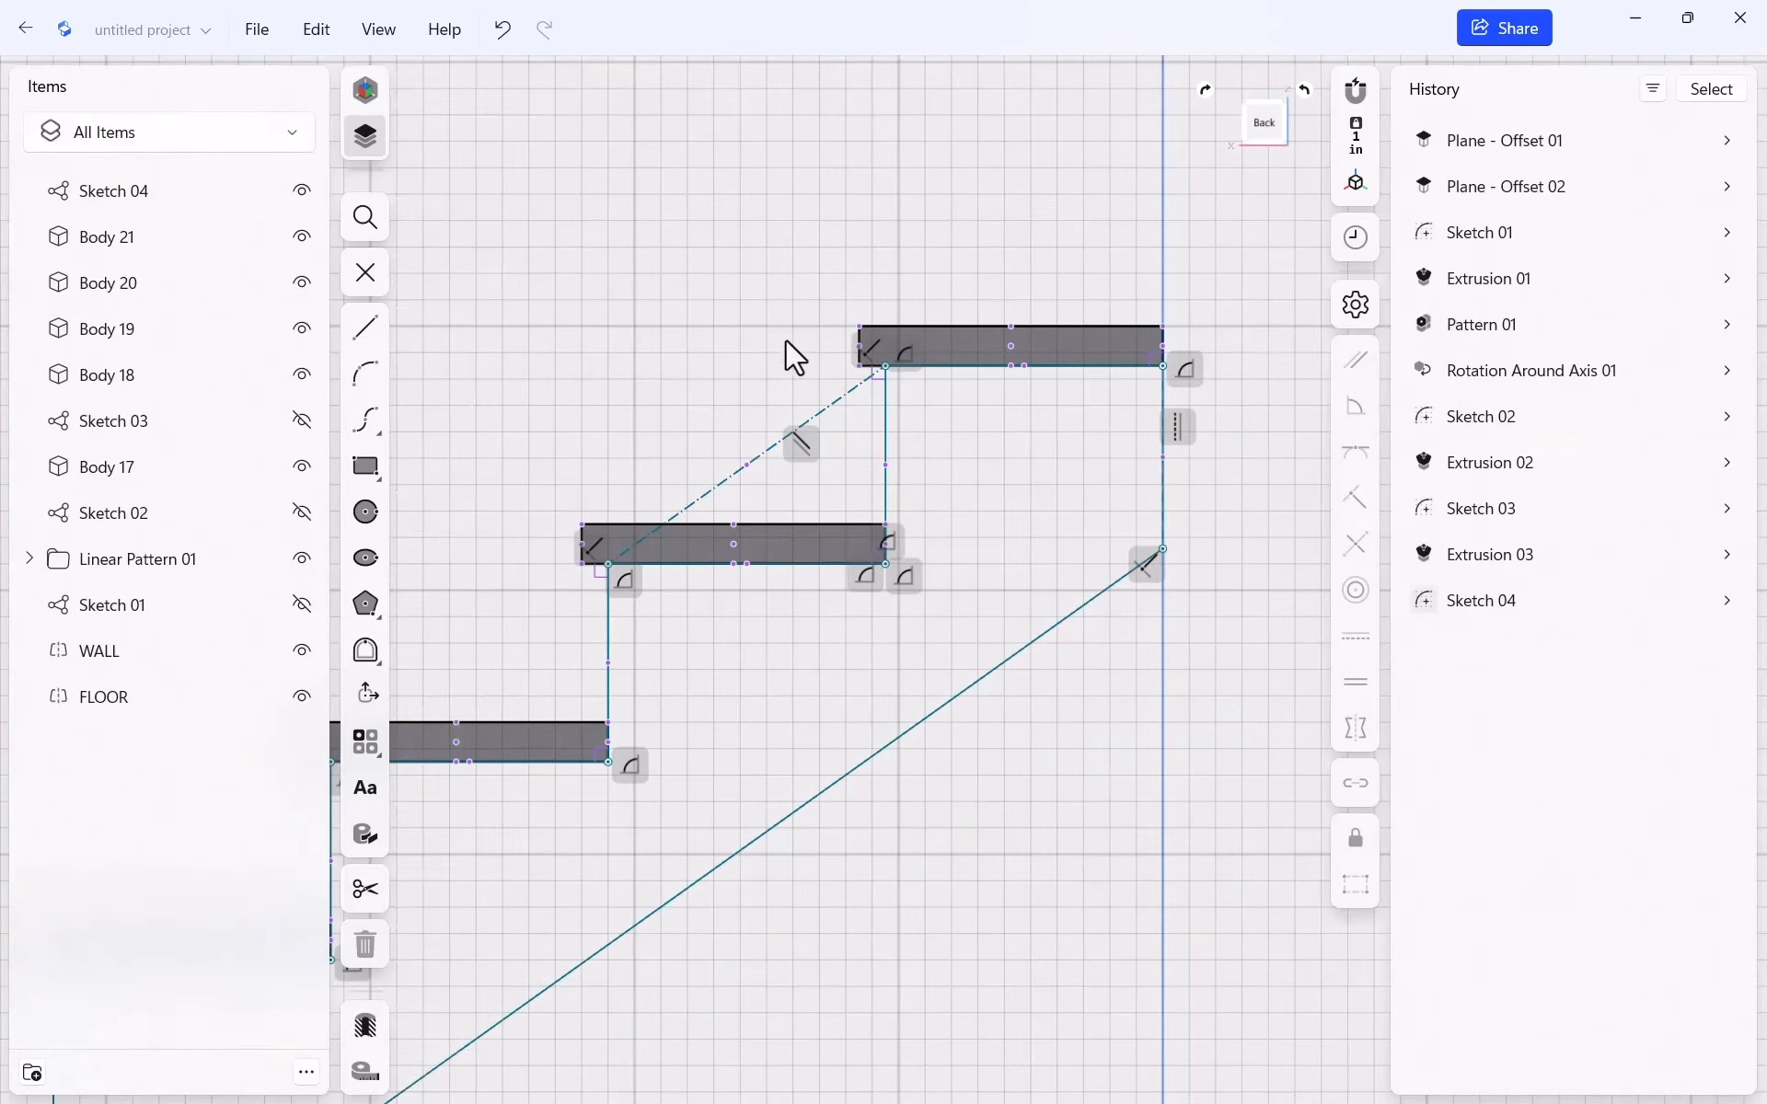
Dimension the gap between the two diagonals and change it from 11.7392" to 11.5"
click(832, 406)
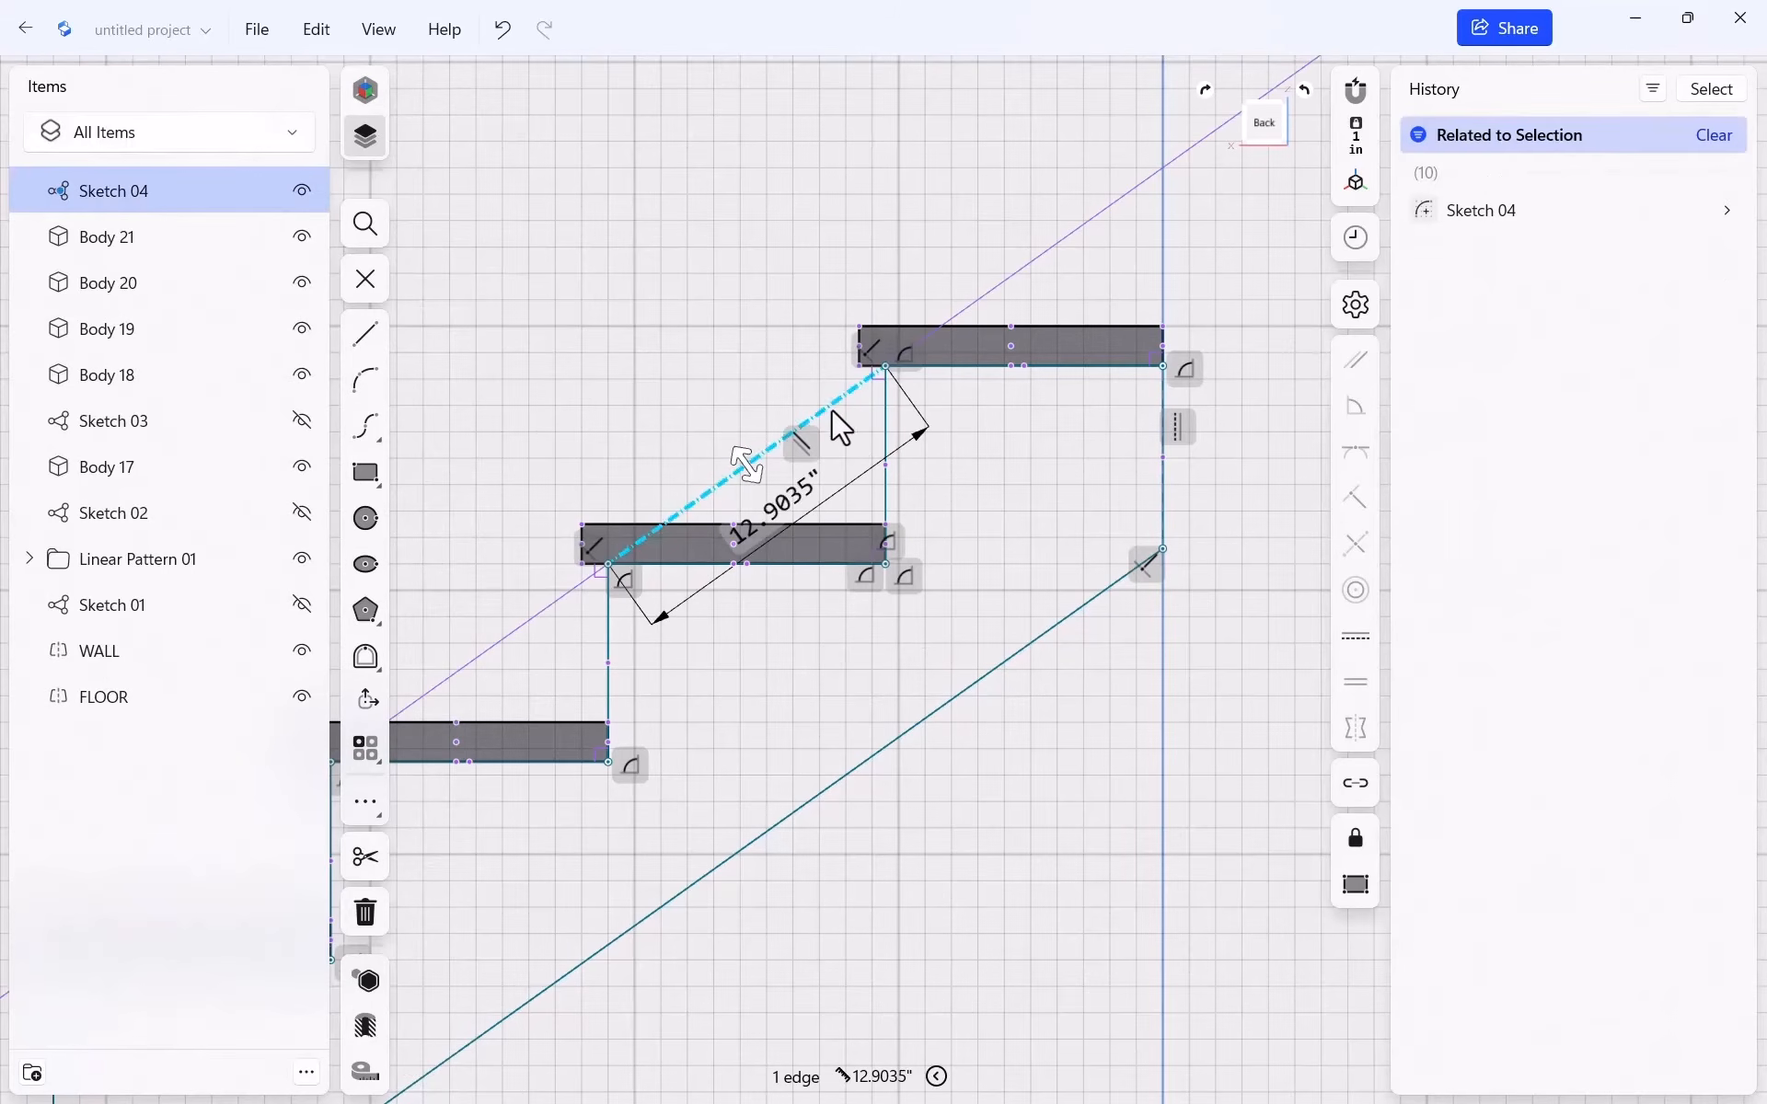
click(1068, 617)
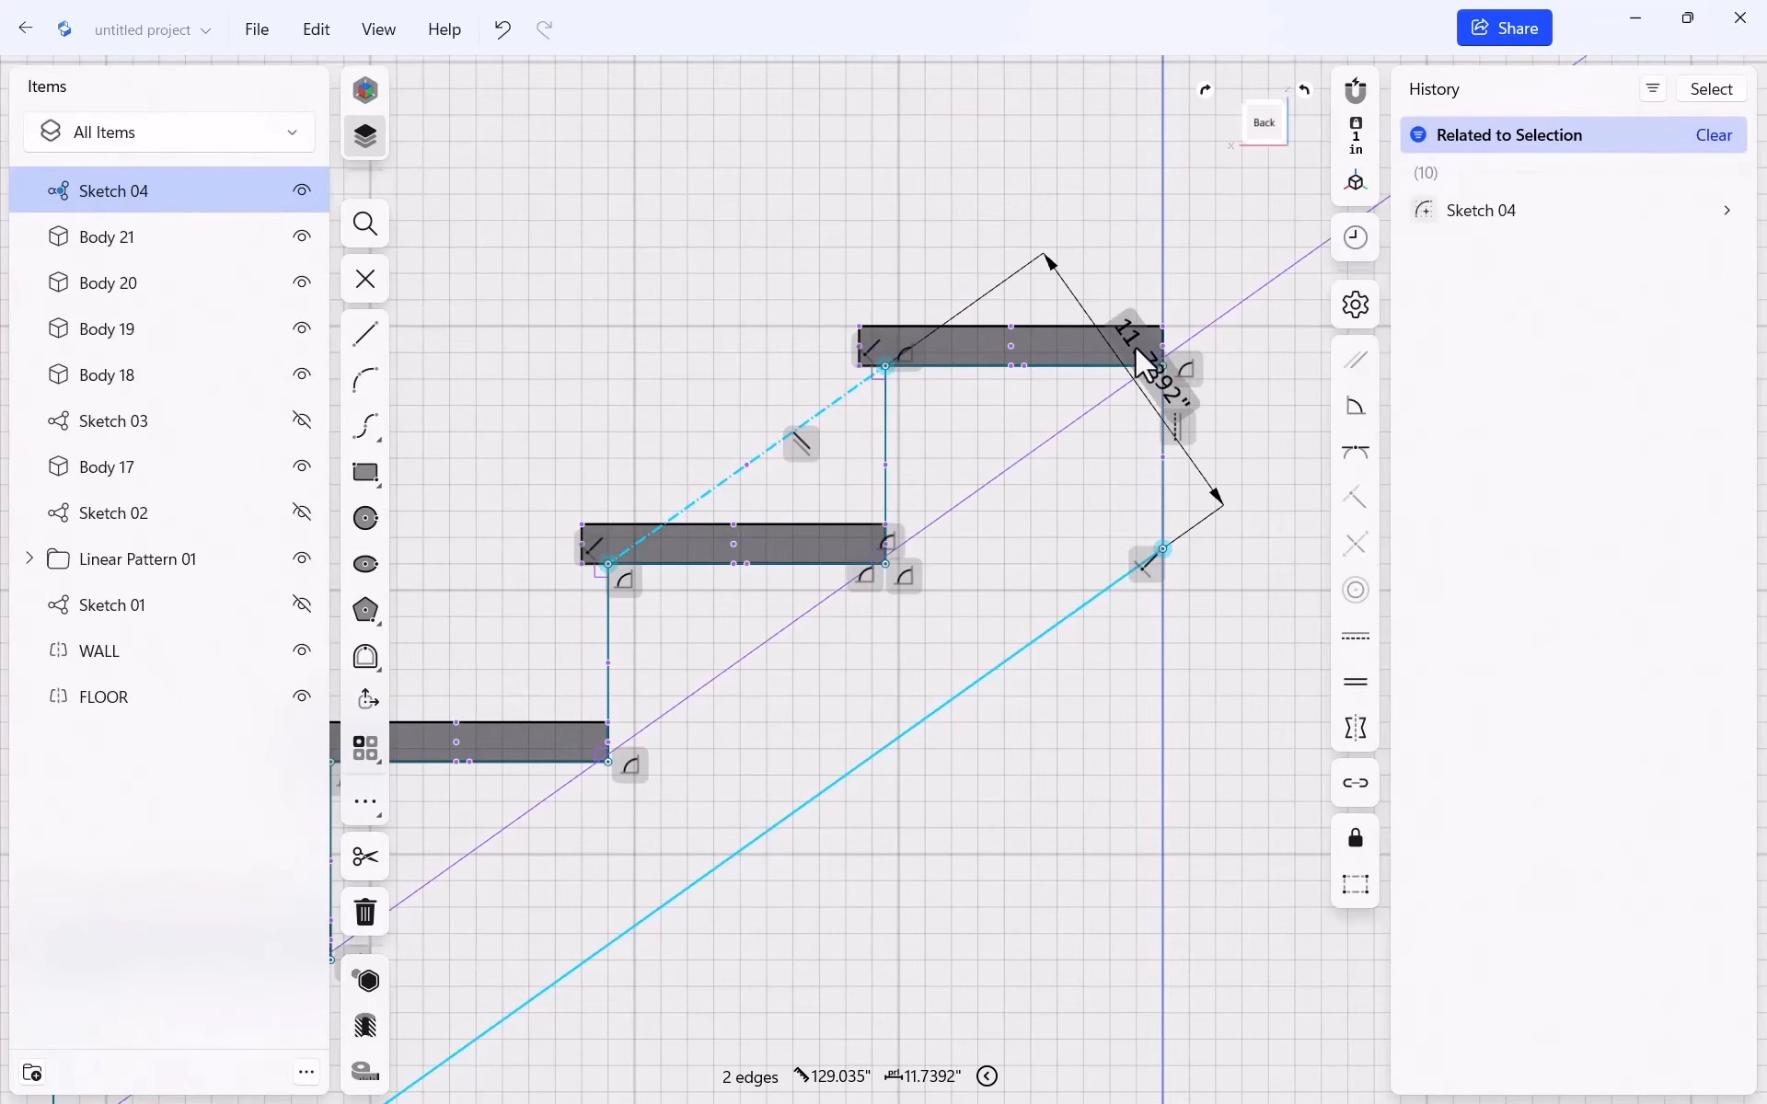
drag(1144, 360, 983, 488)
click(969, 458)
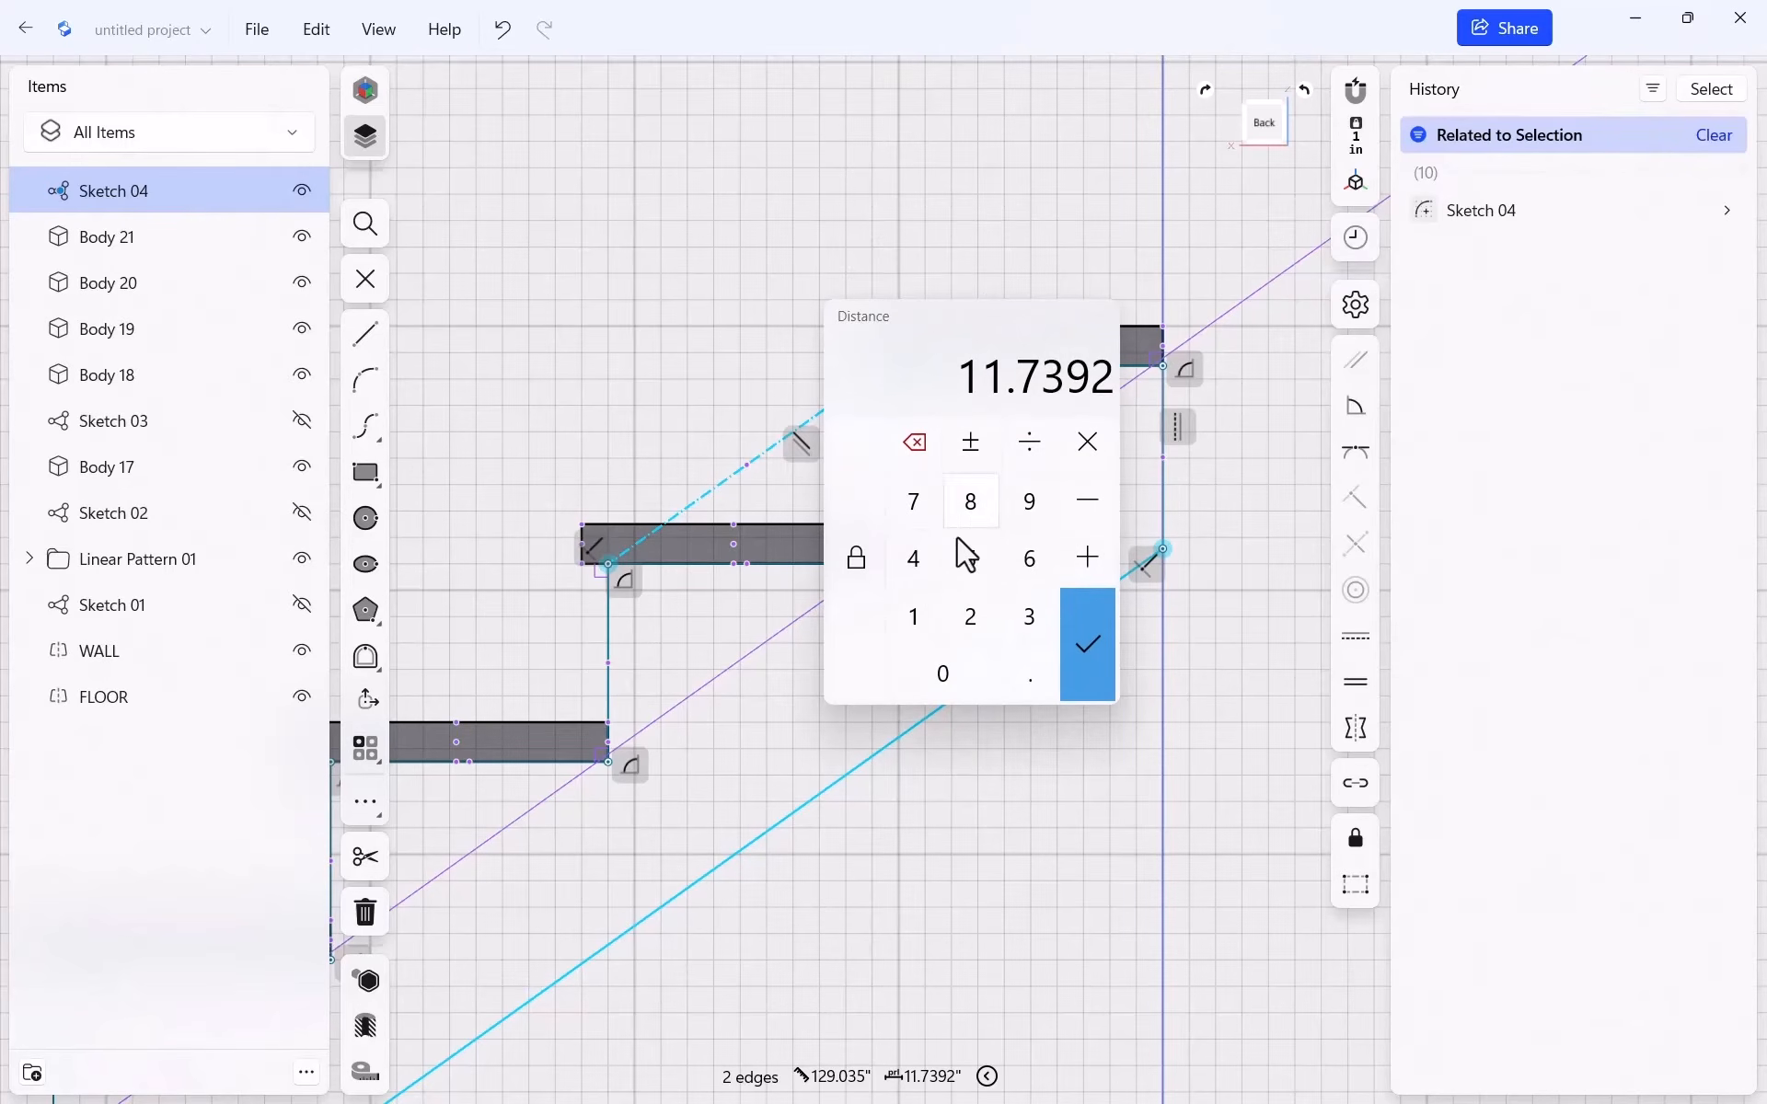
double_click(914, 617)
click(1030, 676)
click(985, 572)
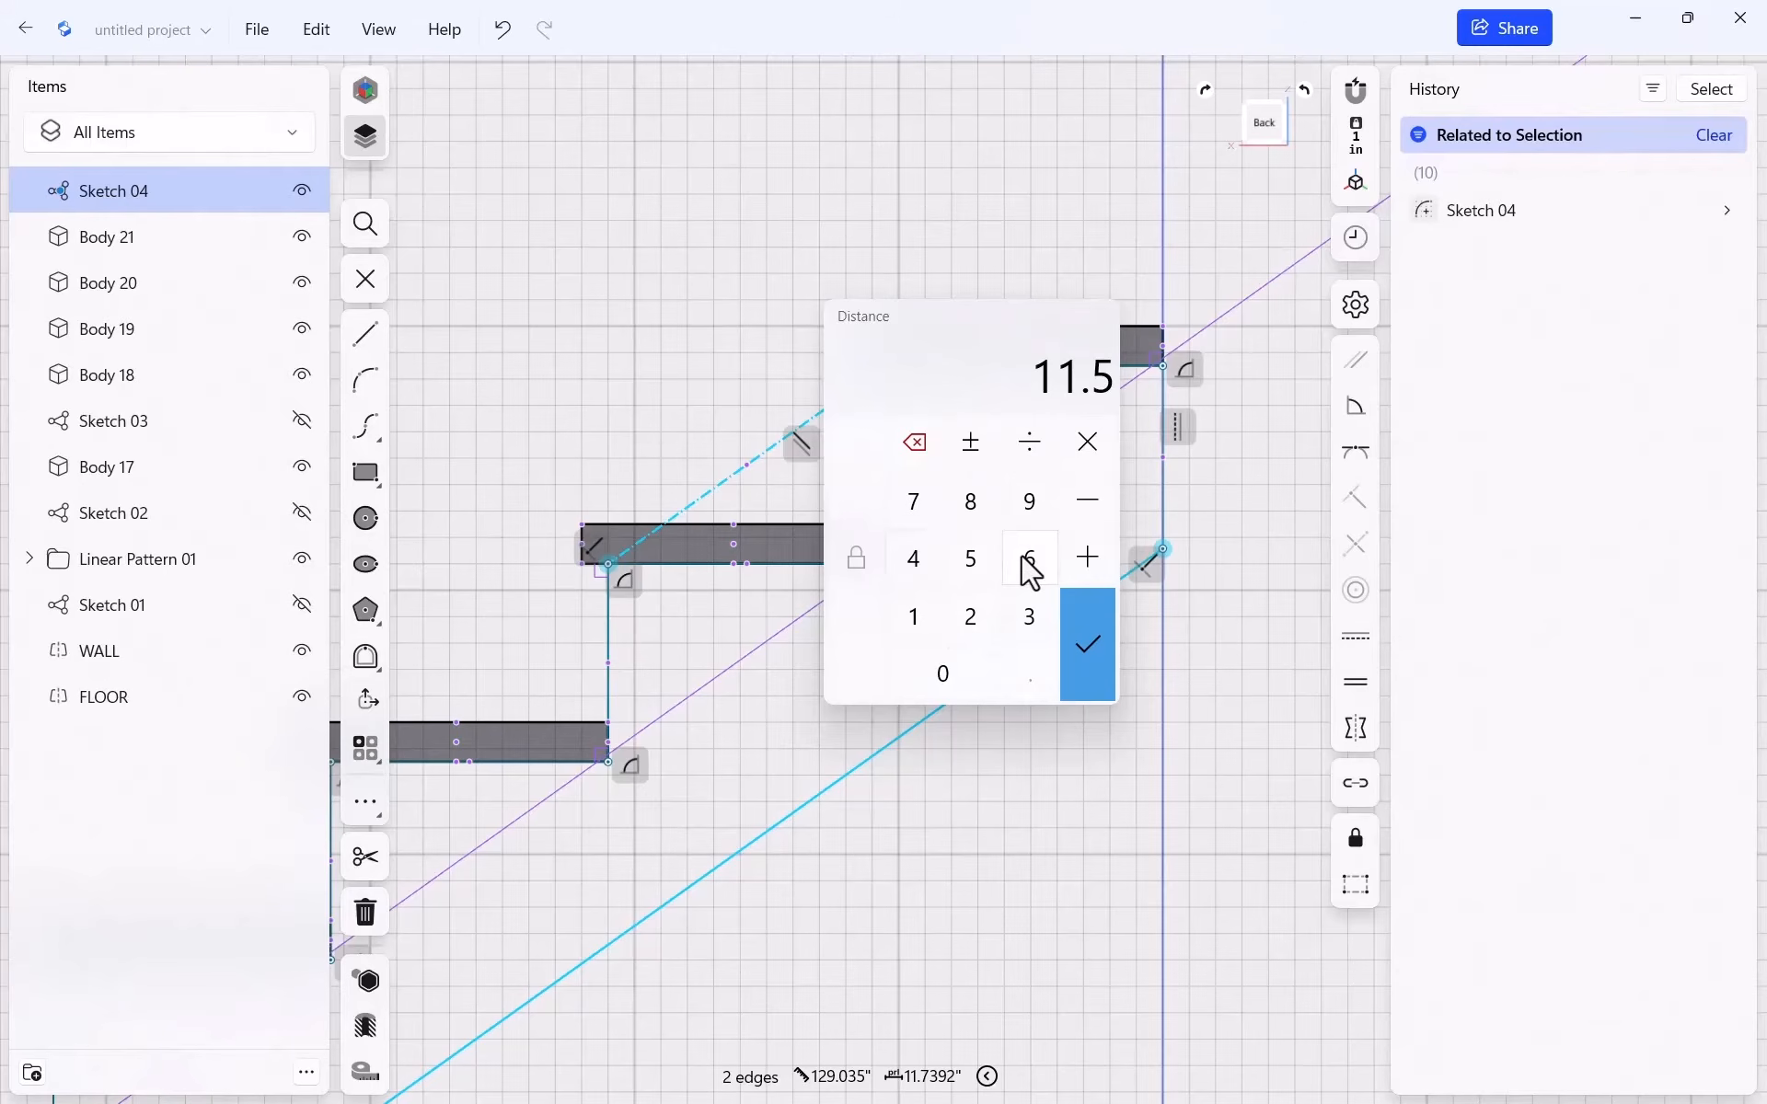
click(1081, 615)
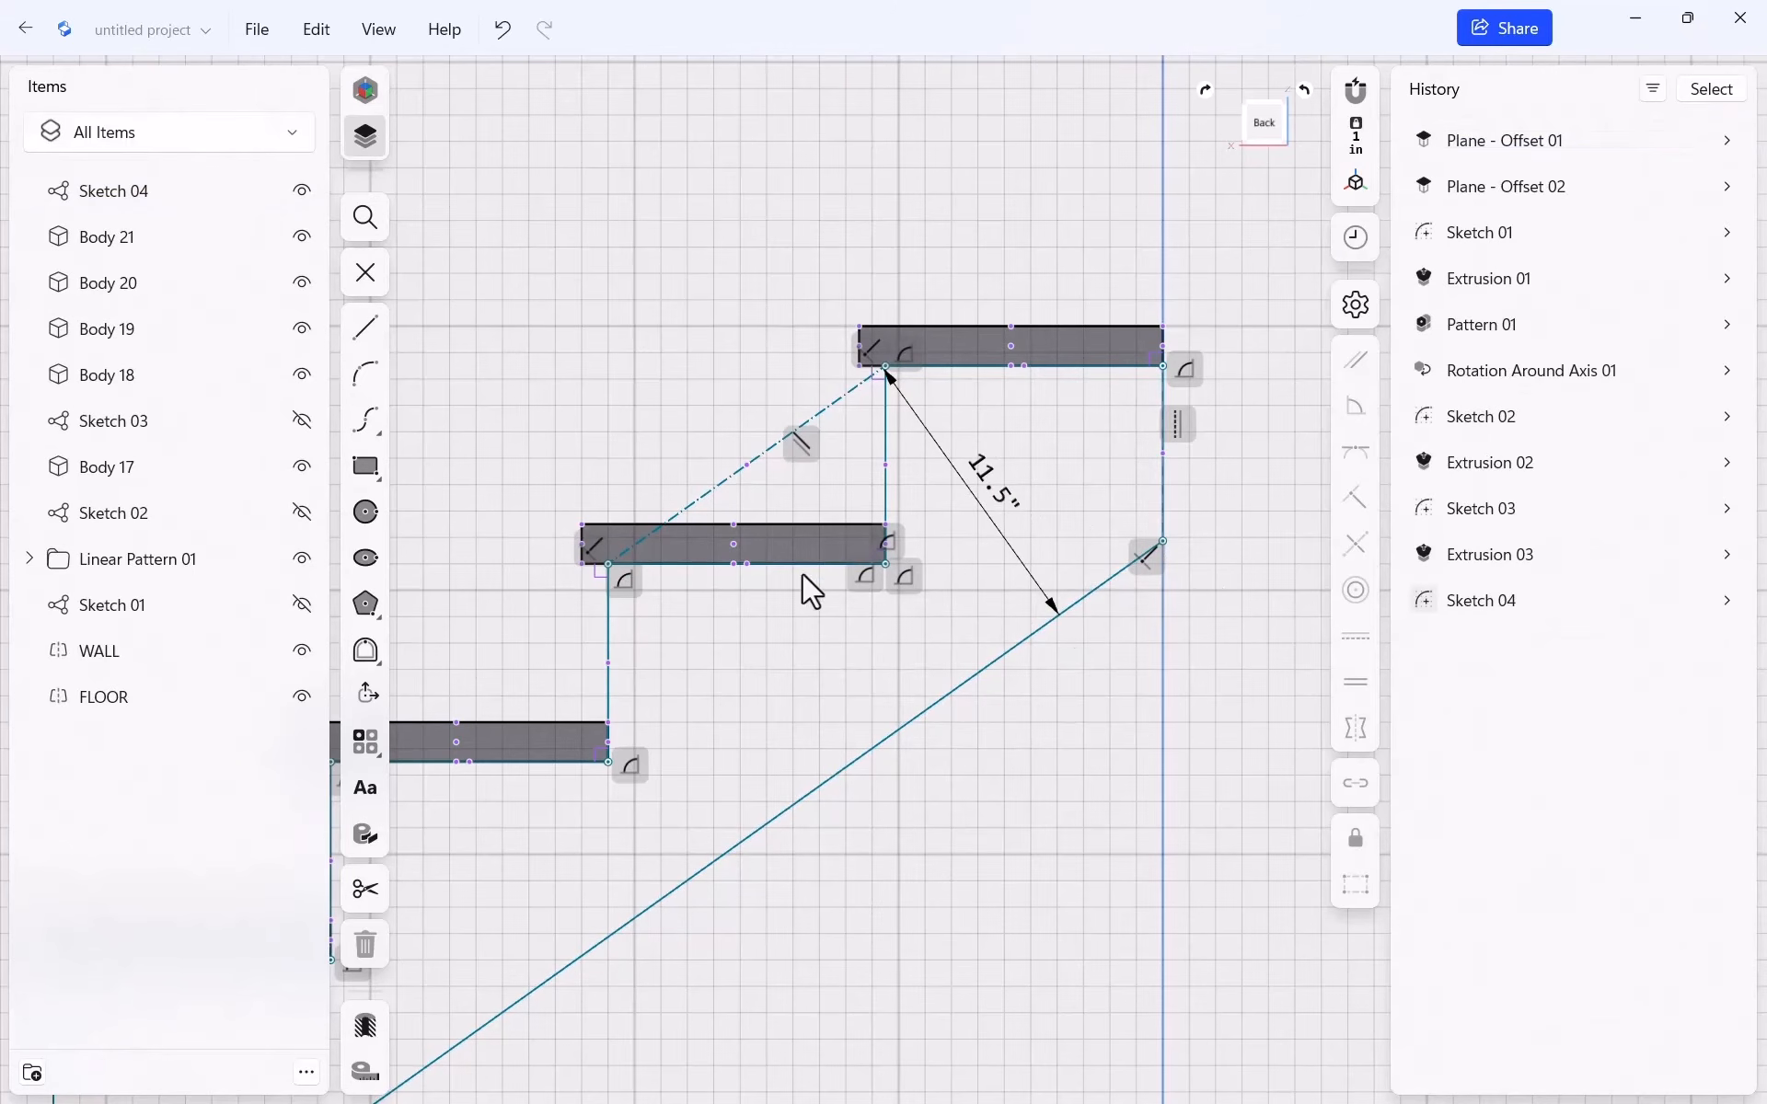
Exit the sketch and extrude the stringer profile sideways by -1.5"
scroll(1224, 428, down, 5)
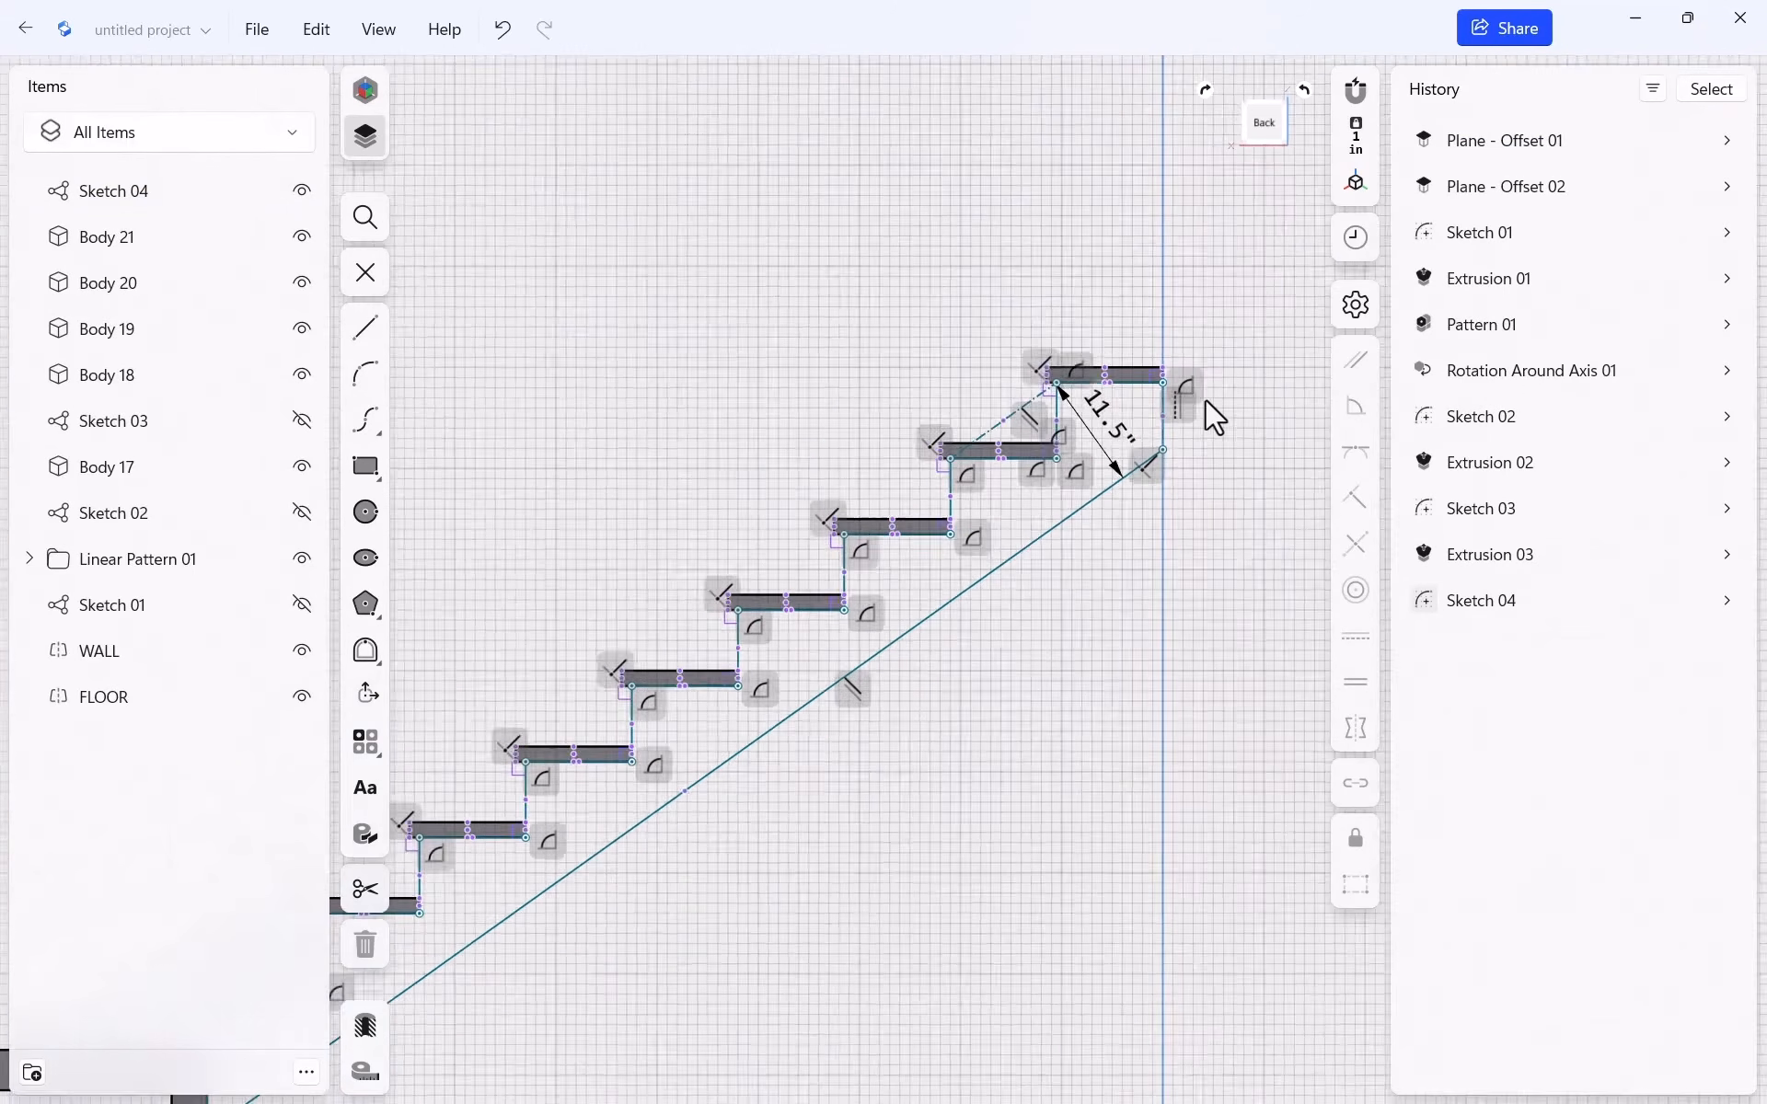
scroll(1161, 431, down, 5)
key(Escape)
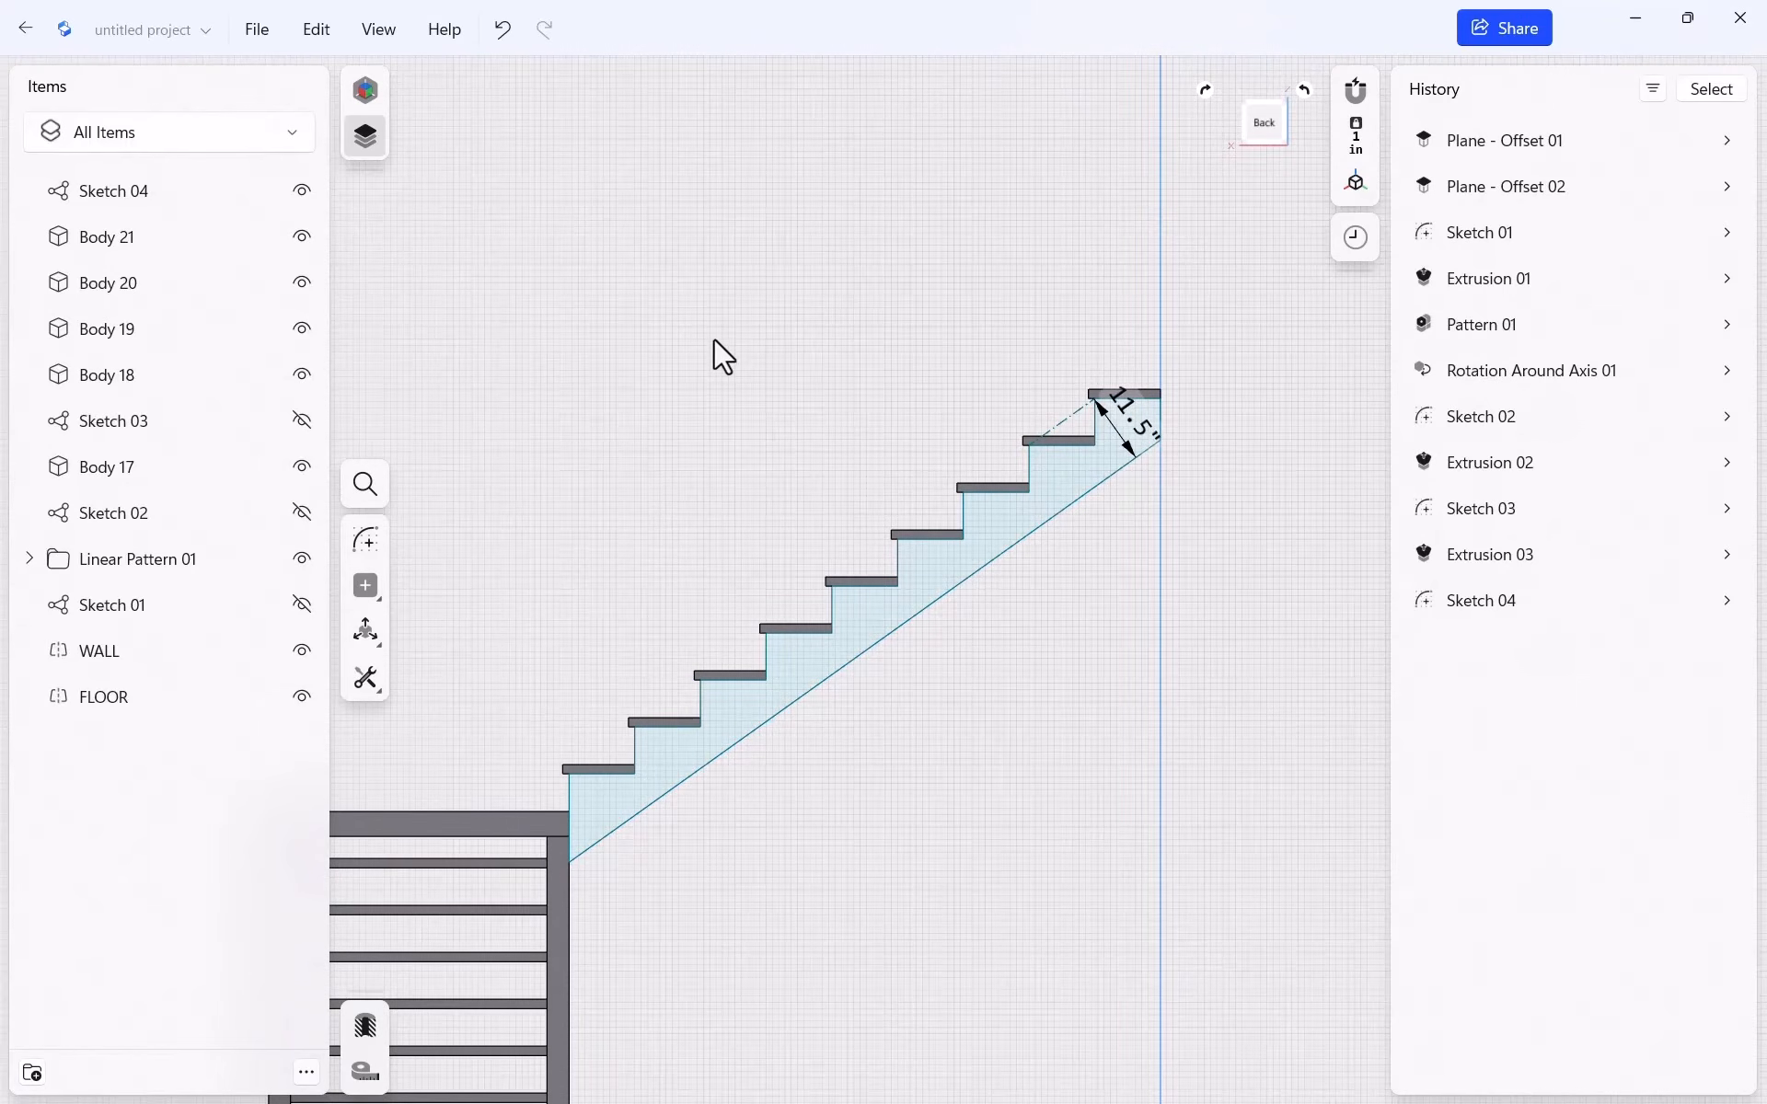
right_drag(714, 339, 984, 385)
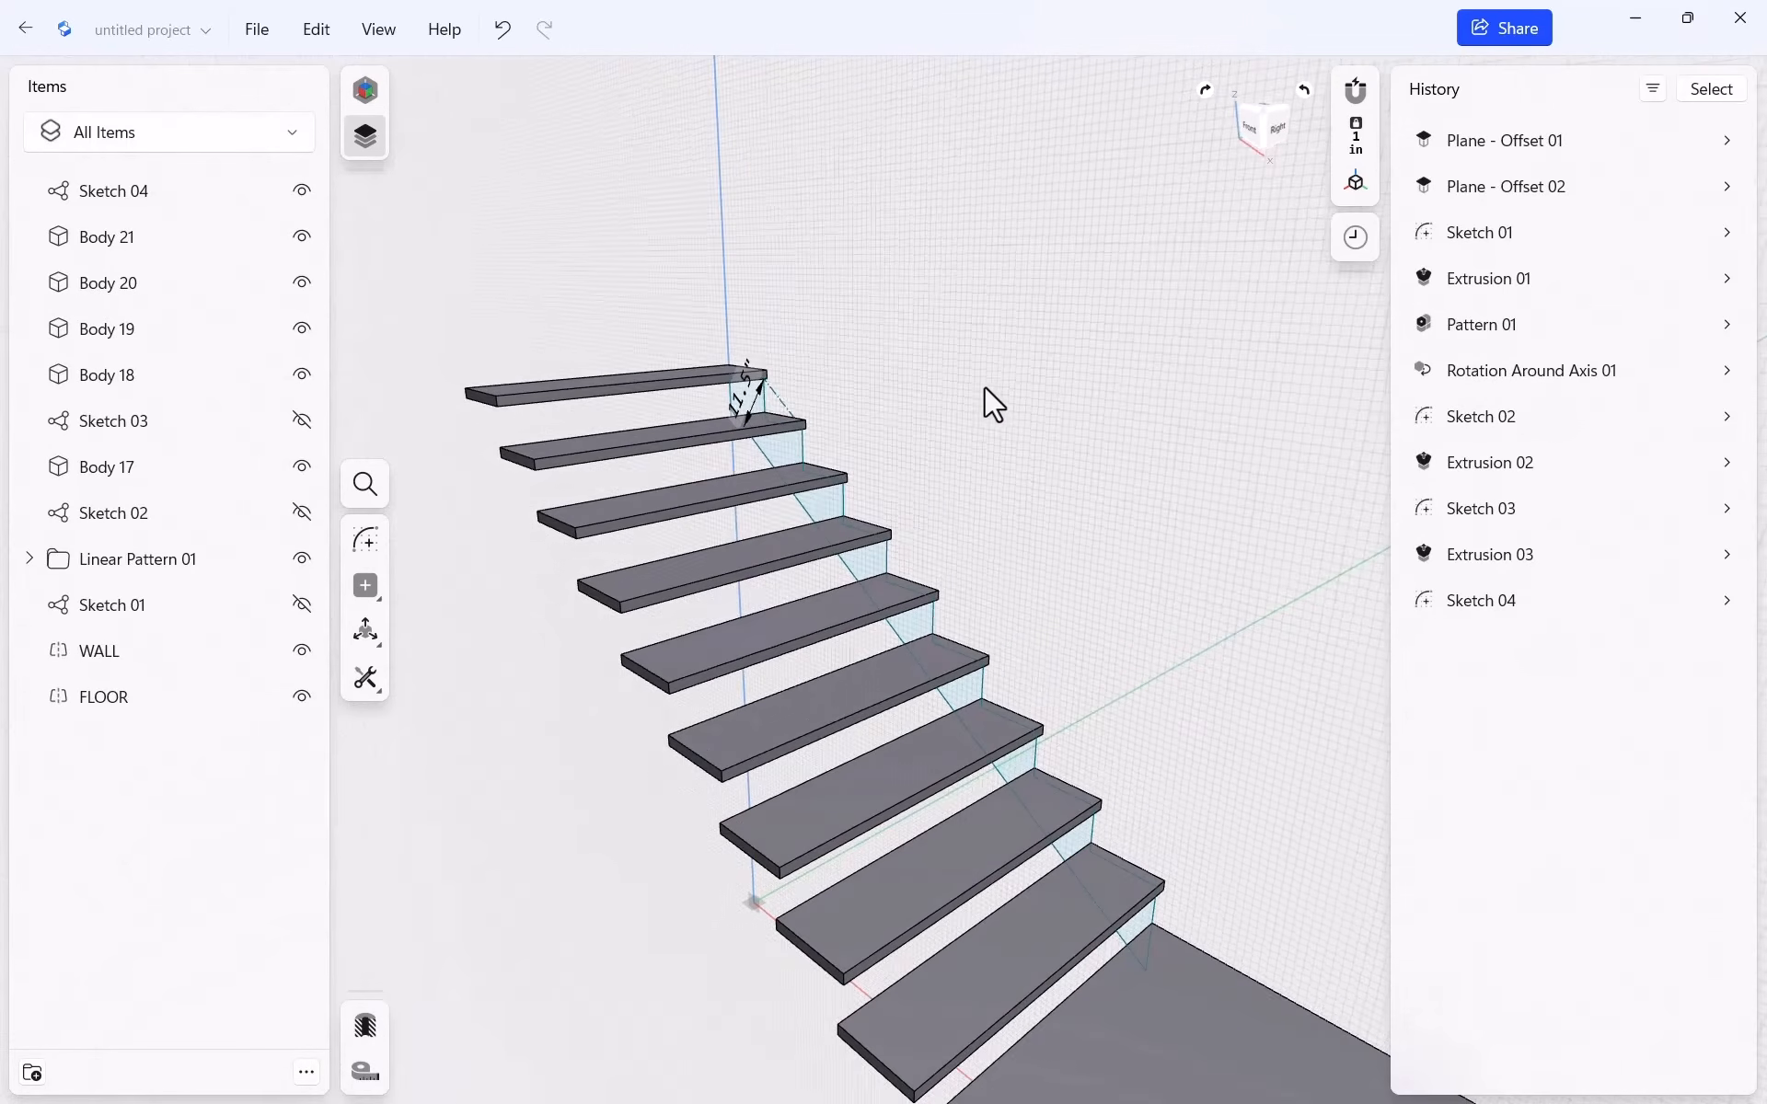
click(824, 504)
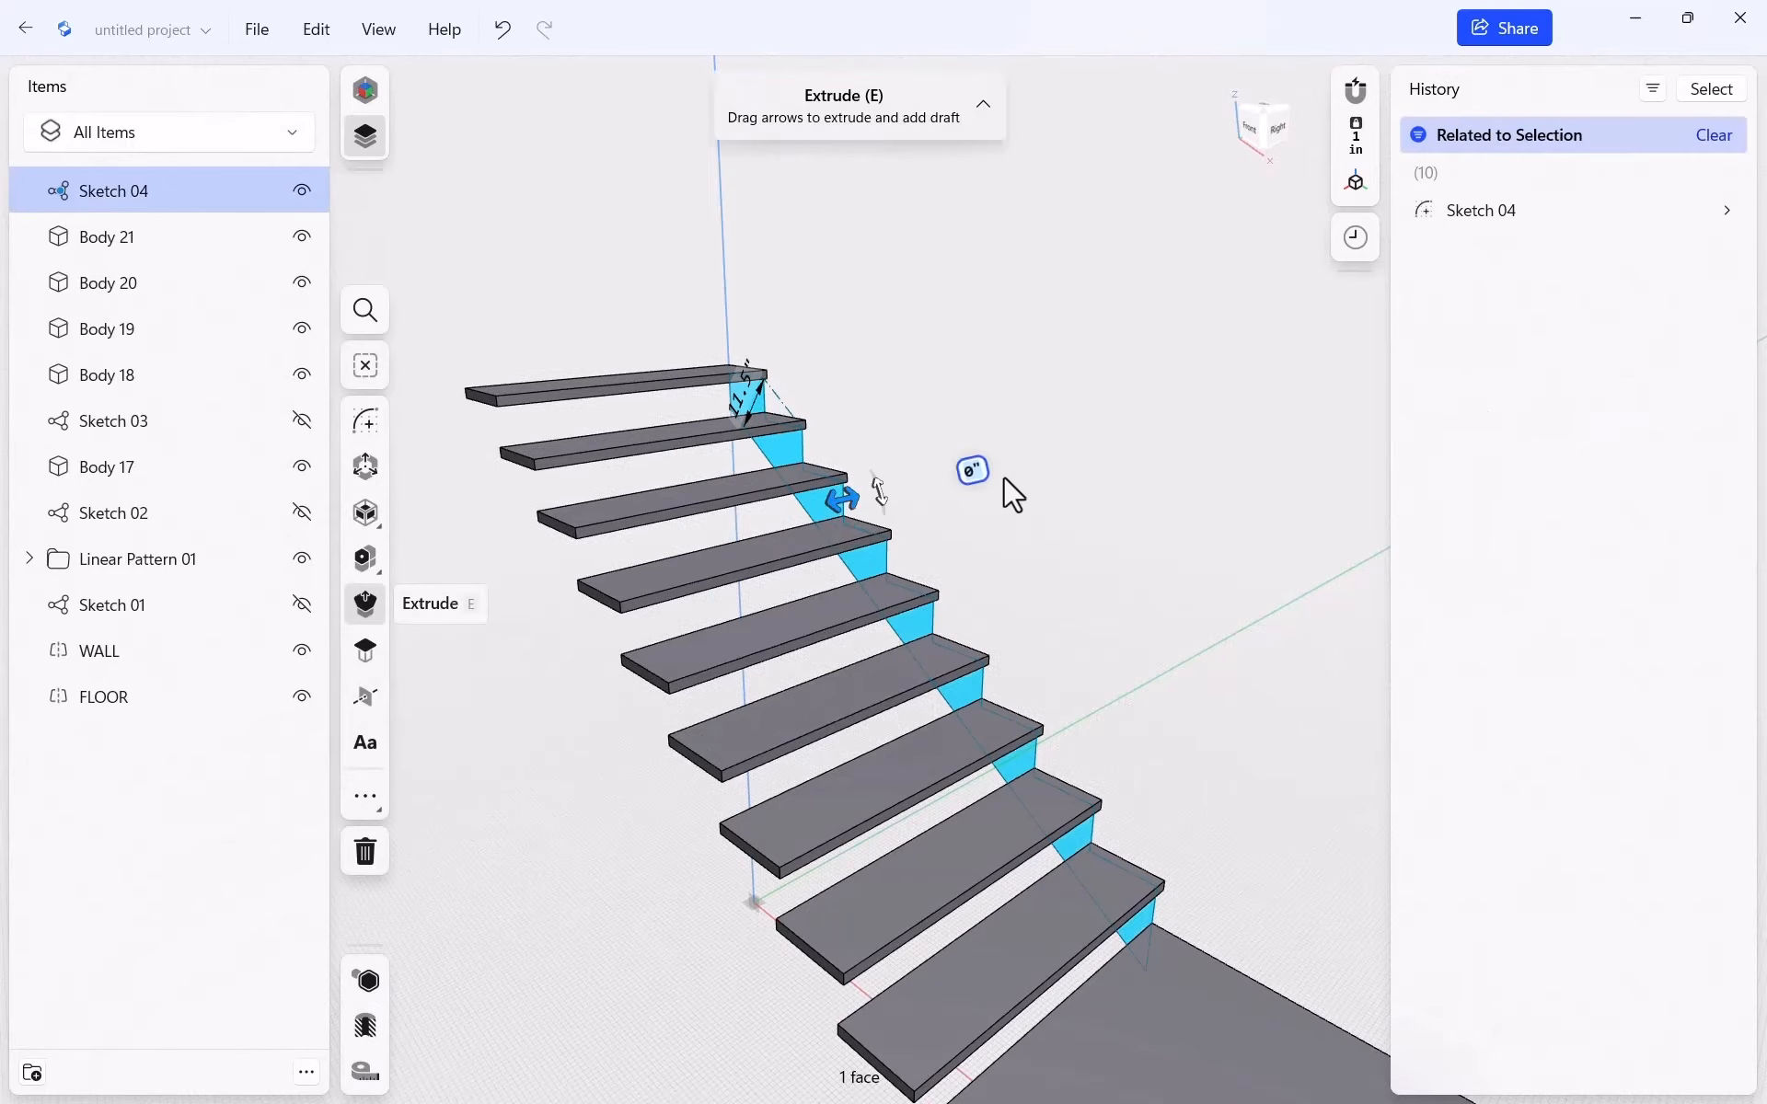
mouse_move(832, 501)
mouse_down()
mouse_move(772, 532)
mouse_move(791, 529)
mouse_up()
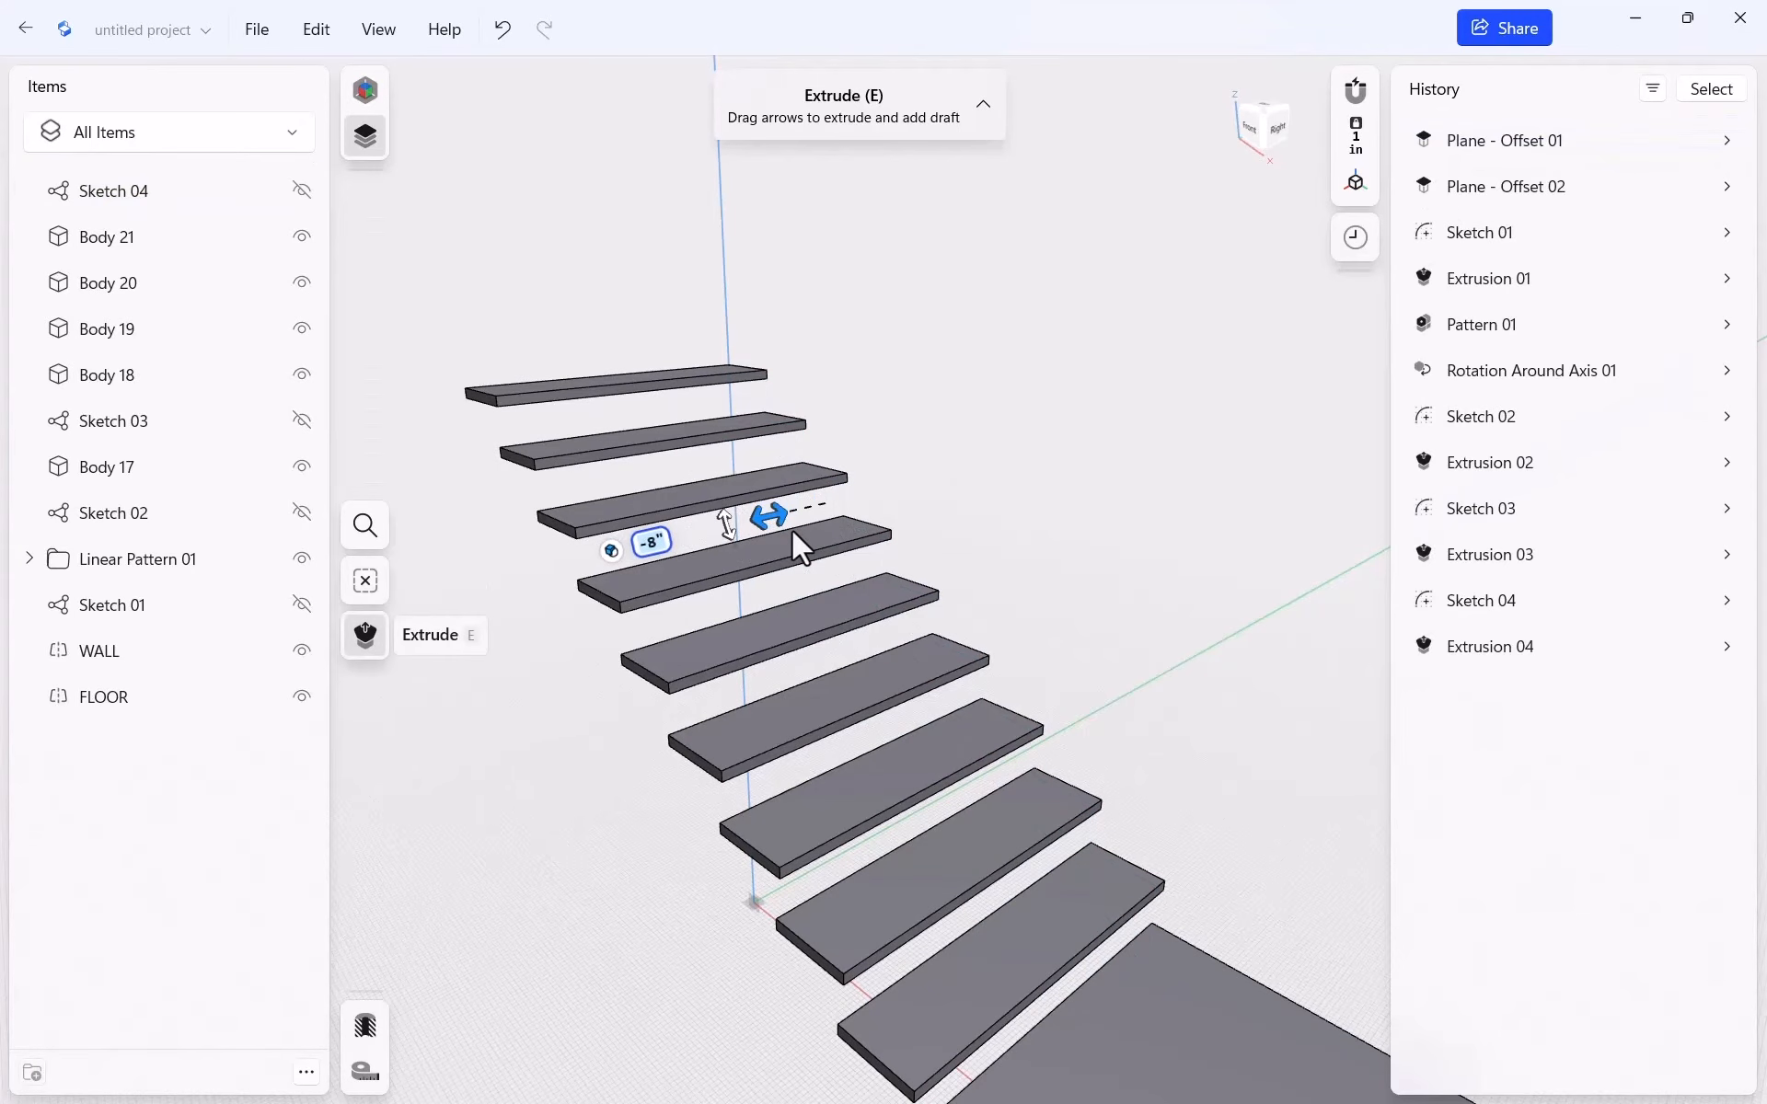
text(-1.5)
key(Return)
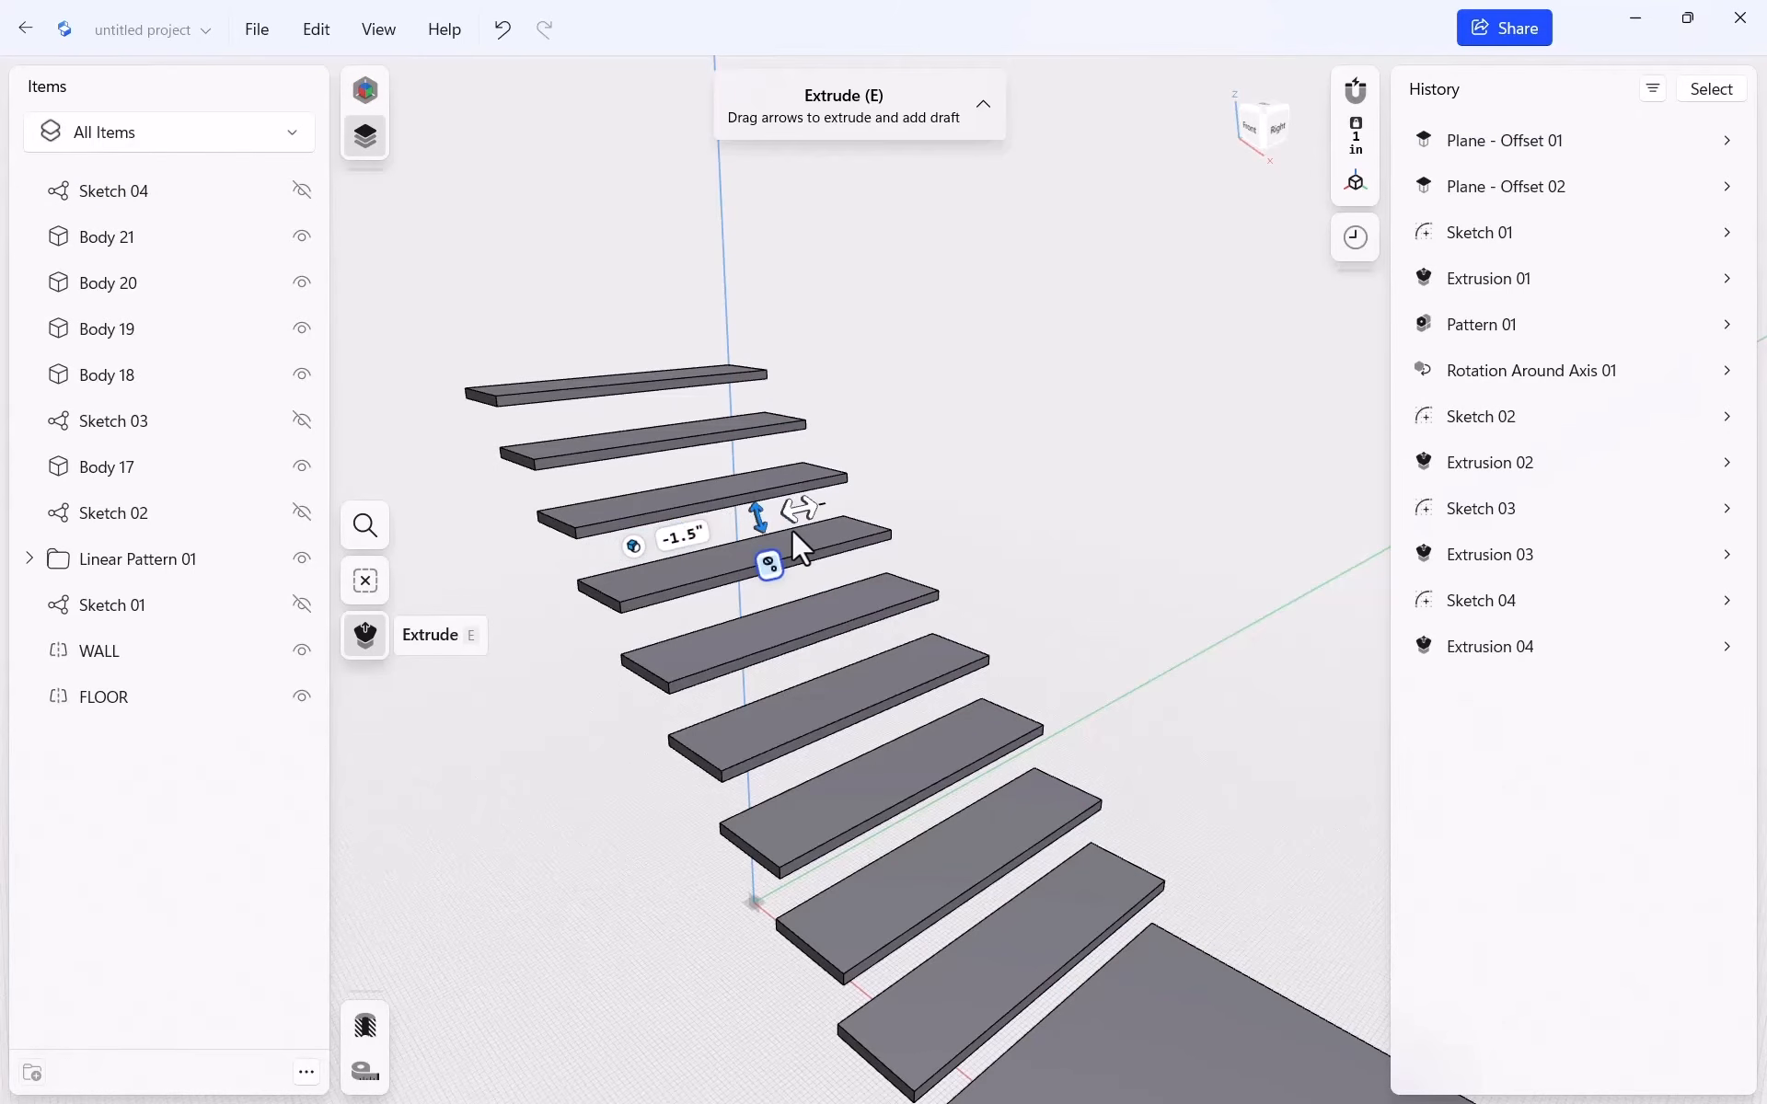
click(959, 483)
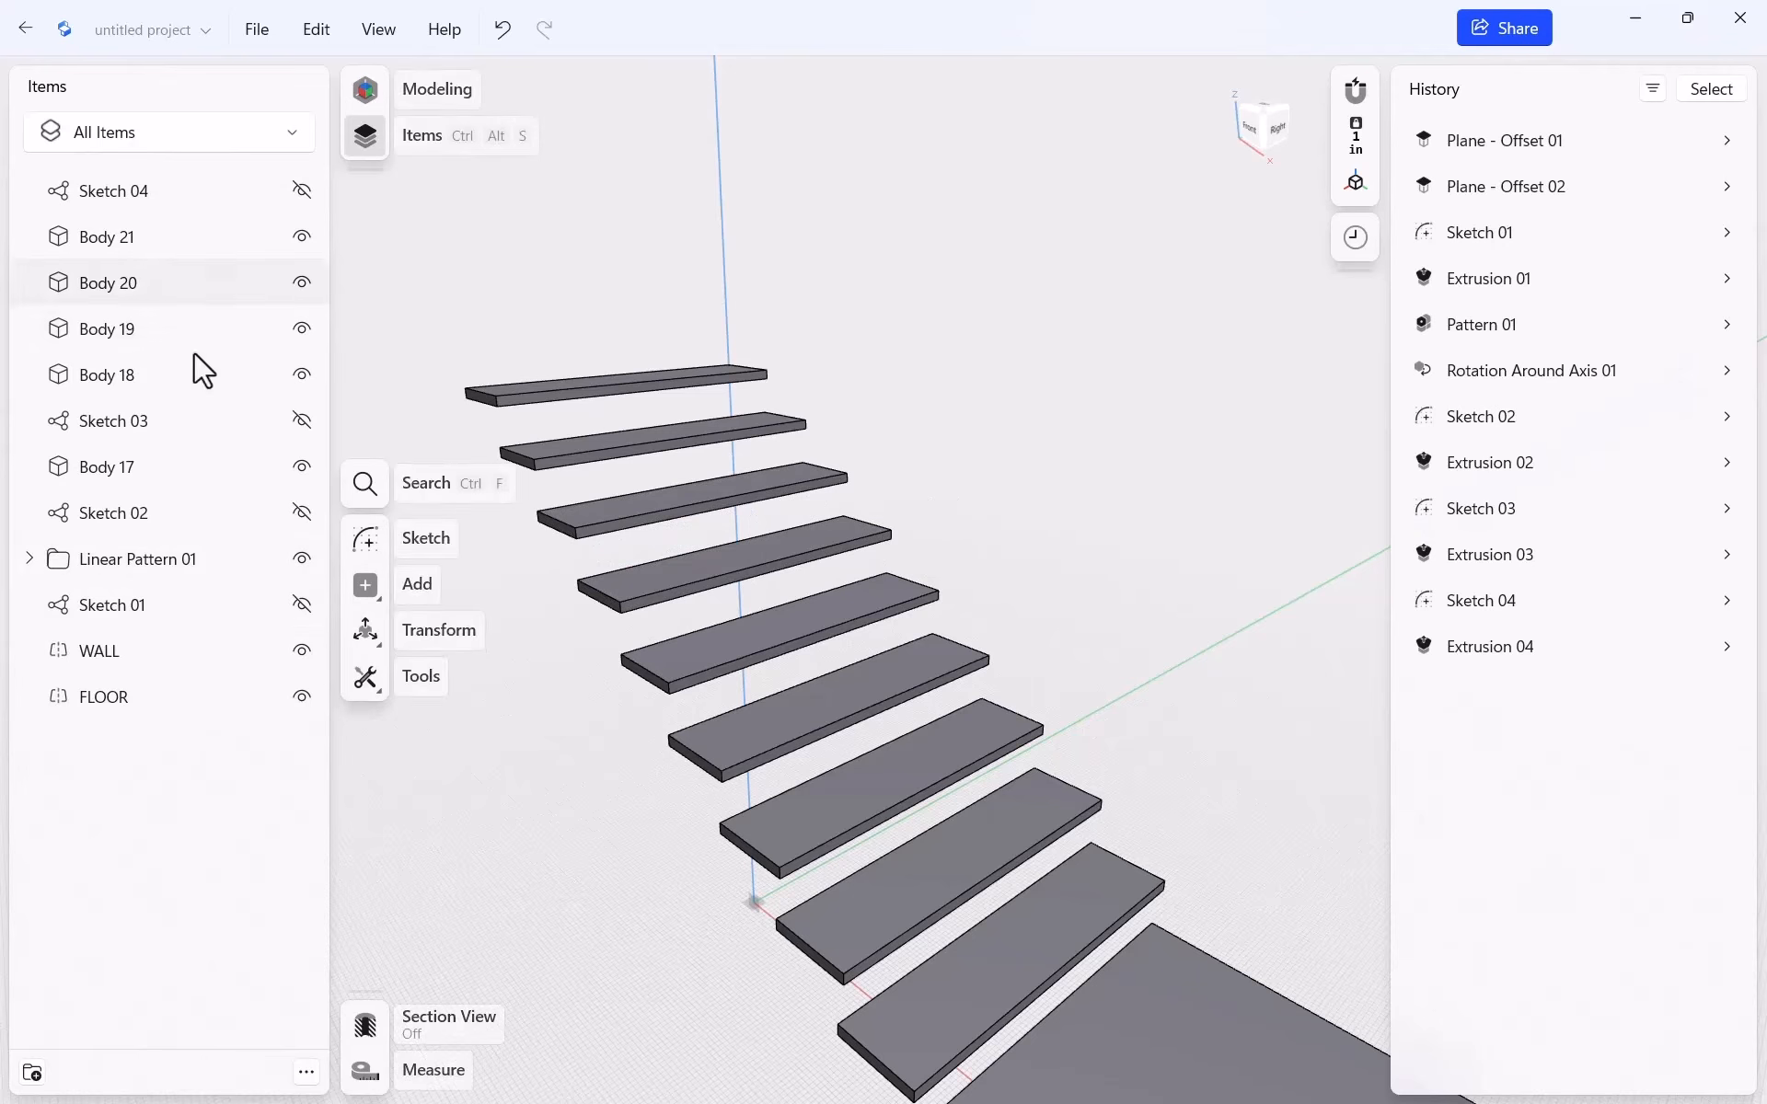
Reopen Sketch 04 from the Items list so its stringer profile is visible again
double_click(142, 201)
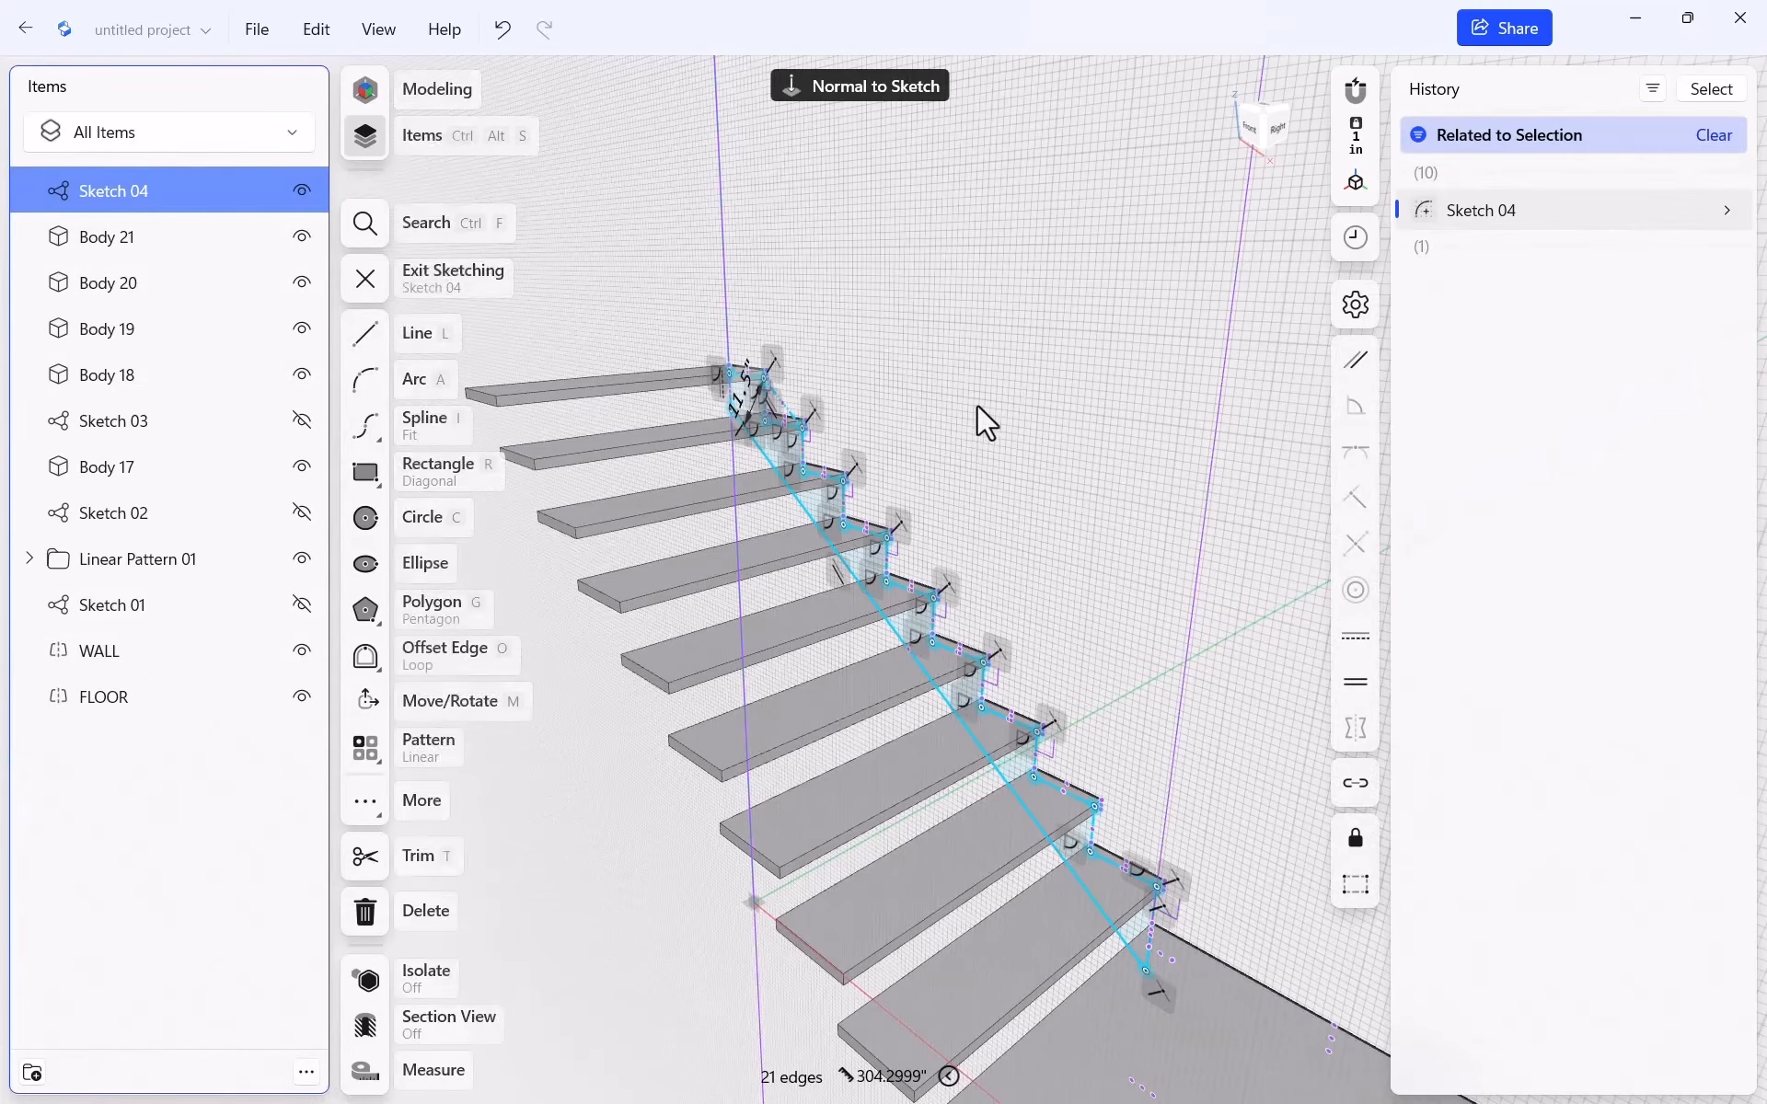
click(907, 353)
click(836, 214)
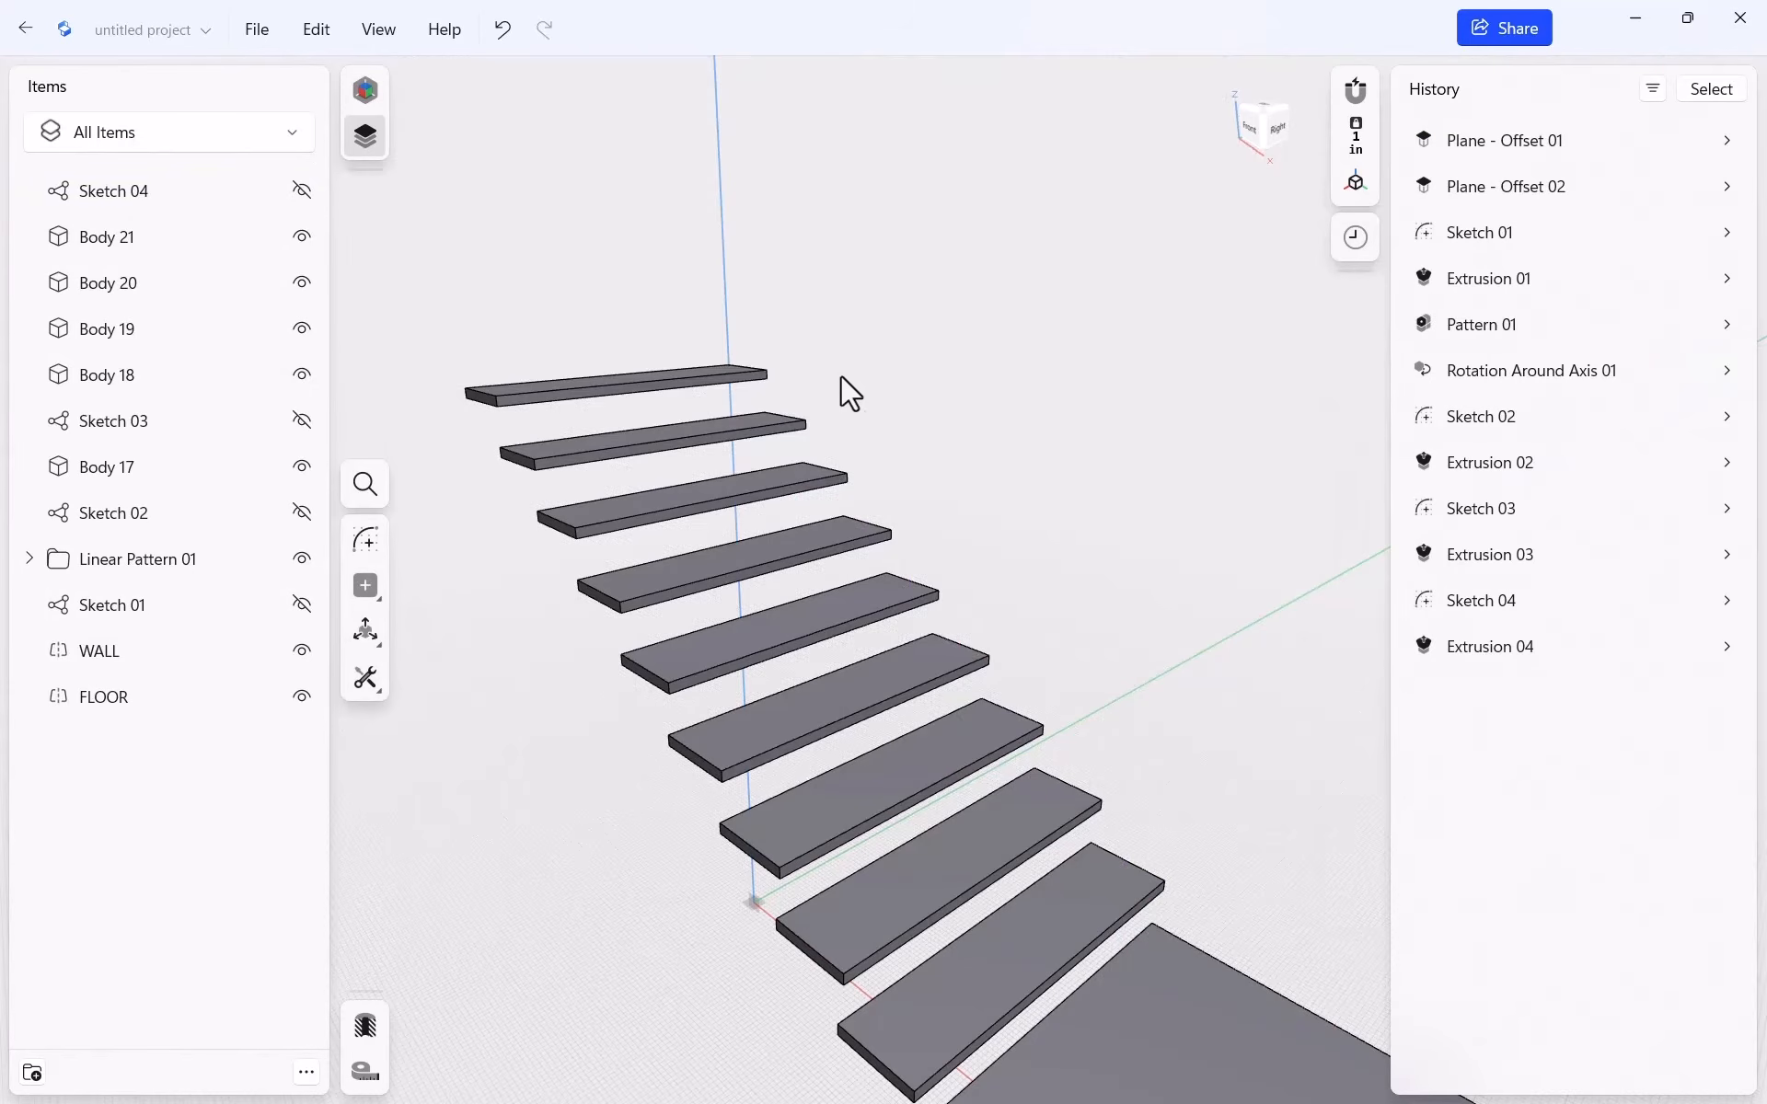
double_click(180, 192)
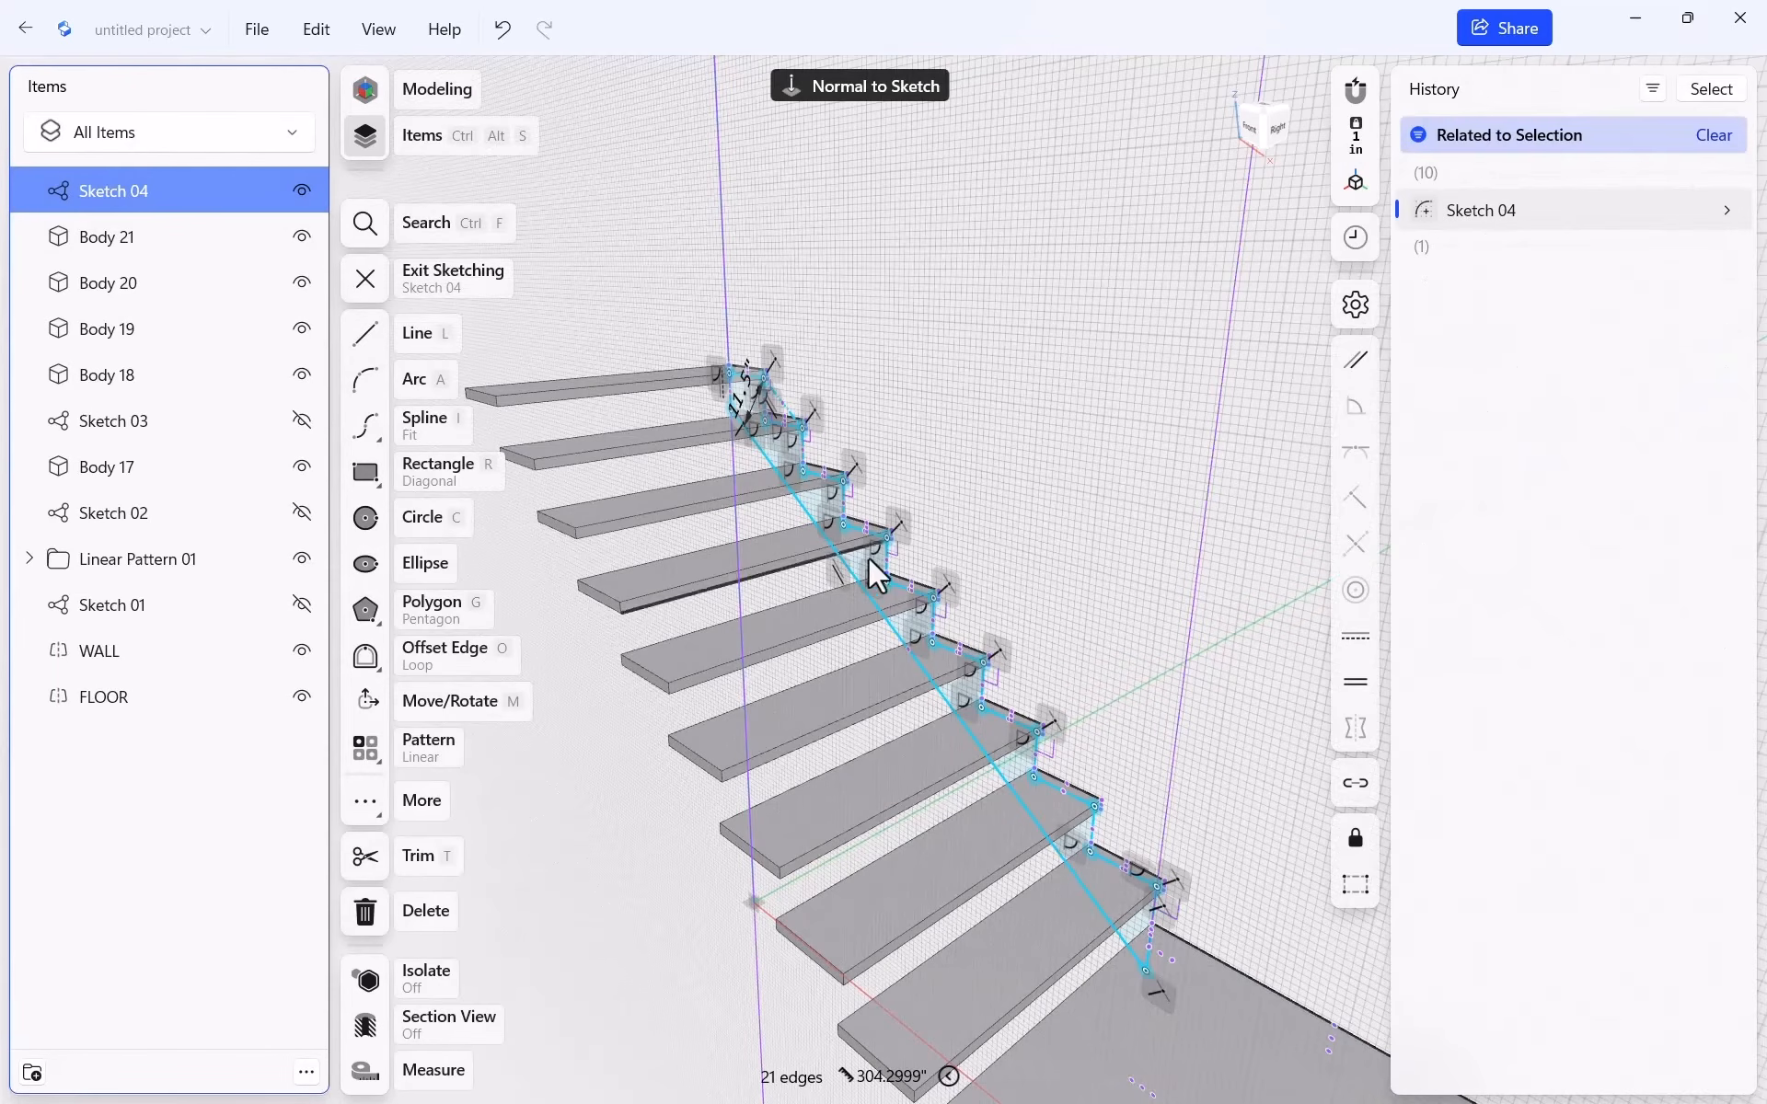
key(Escape)
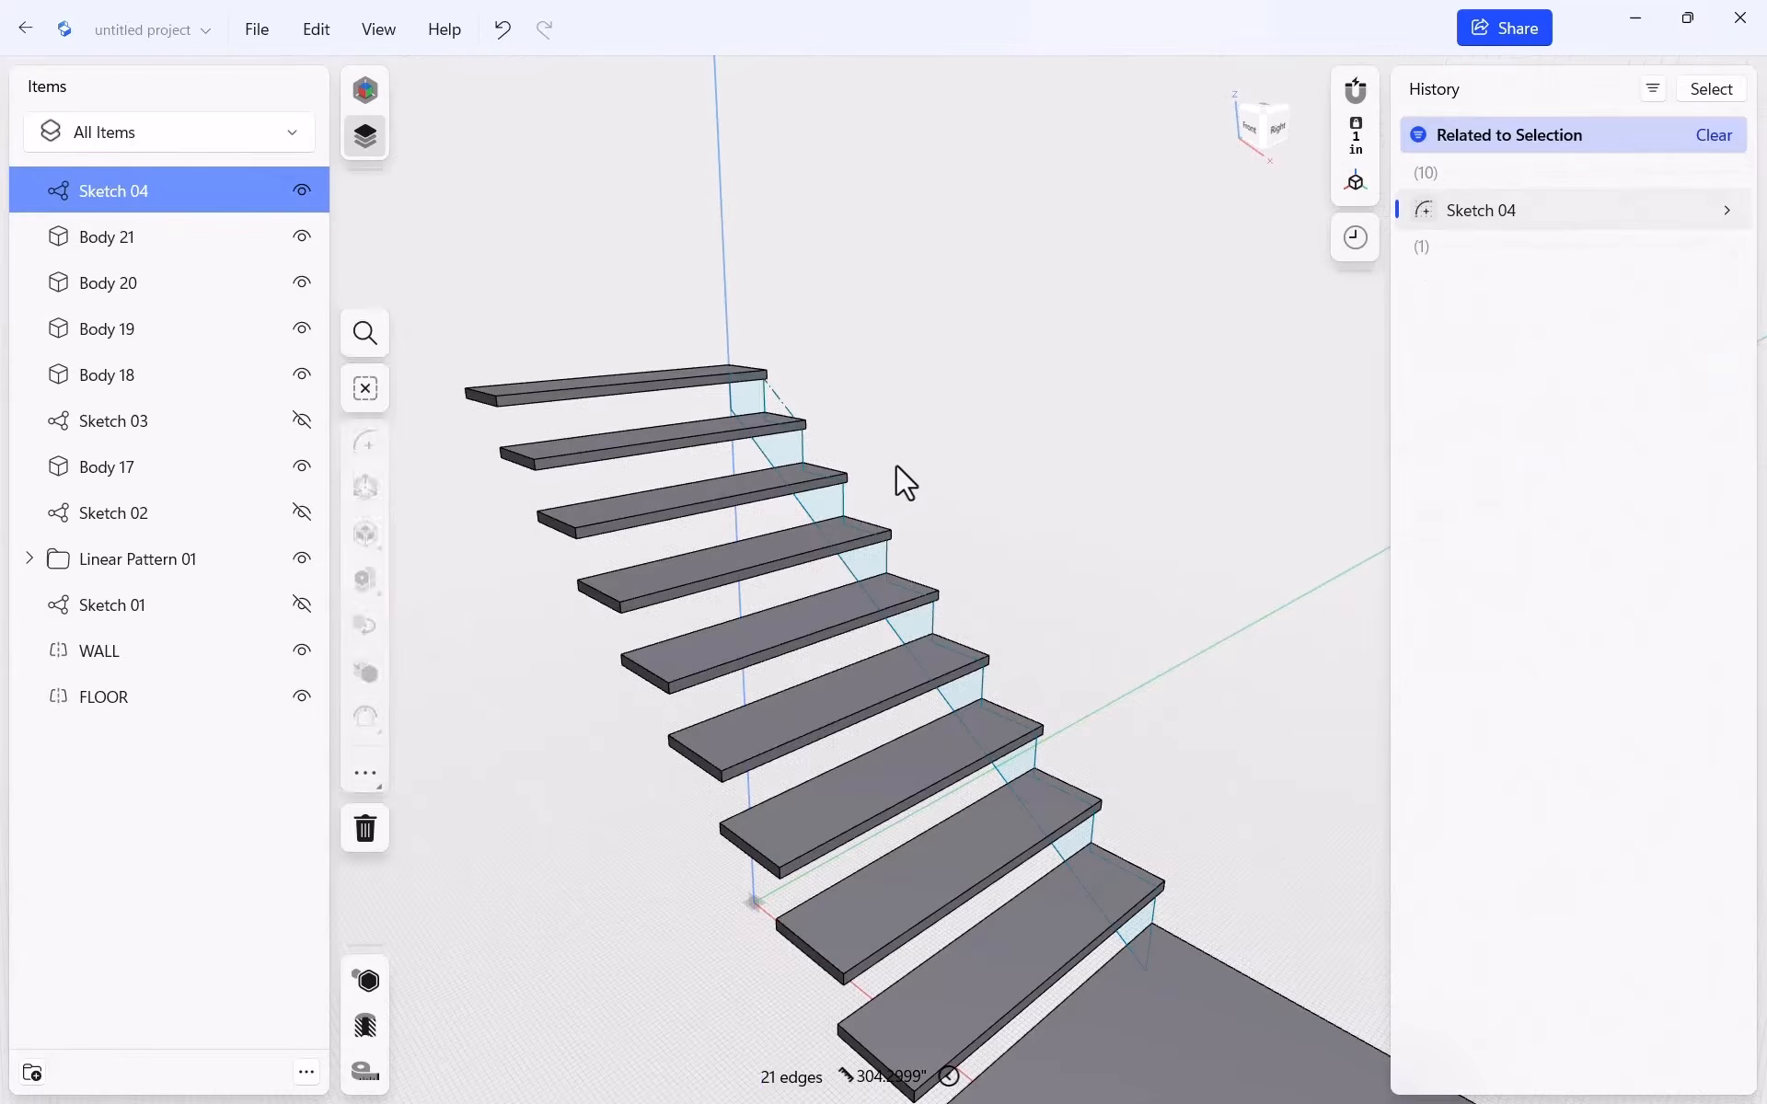
Extrude the stringer profile -1.5" as a New Body, creating Body 22
key(e)
click(821, 505)
drag(821, 505, 780, 515)
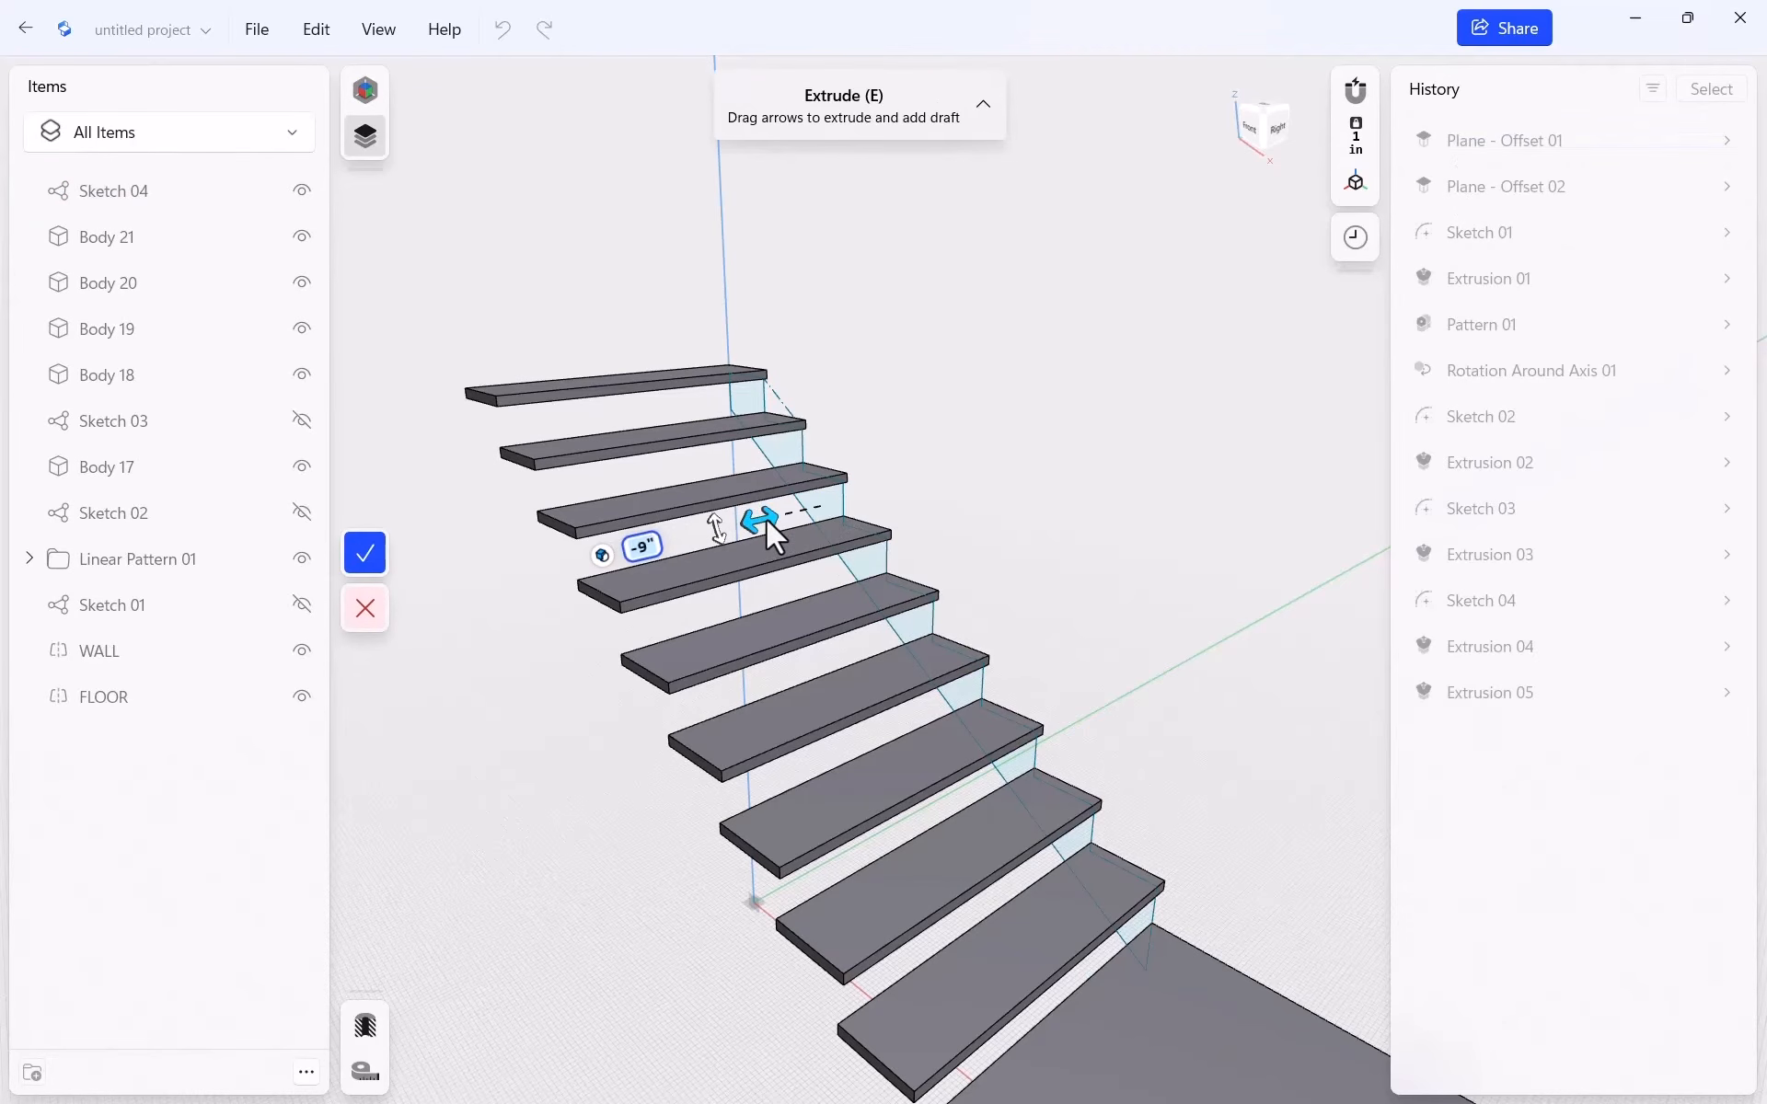
text(-1.5)
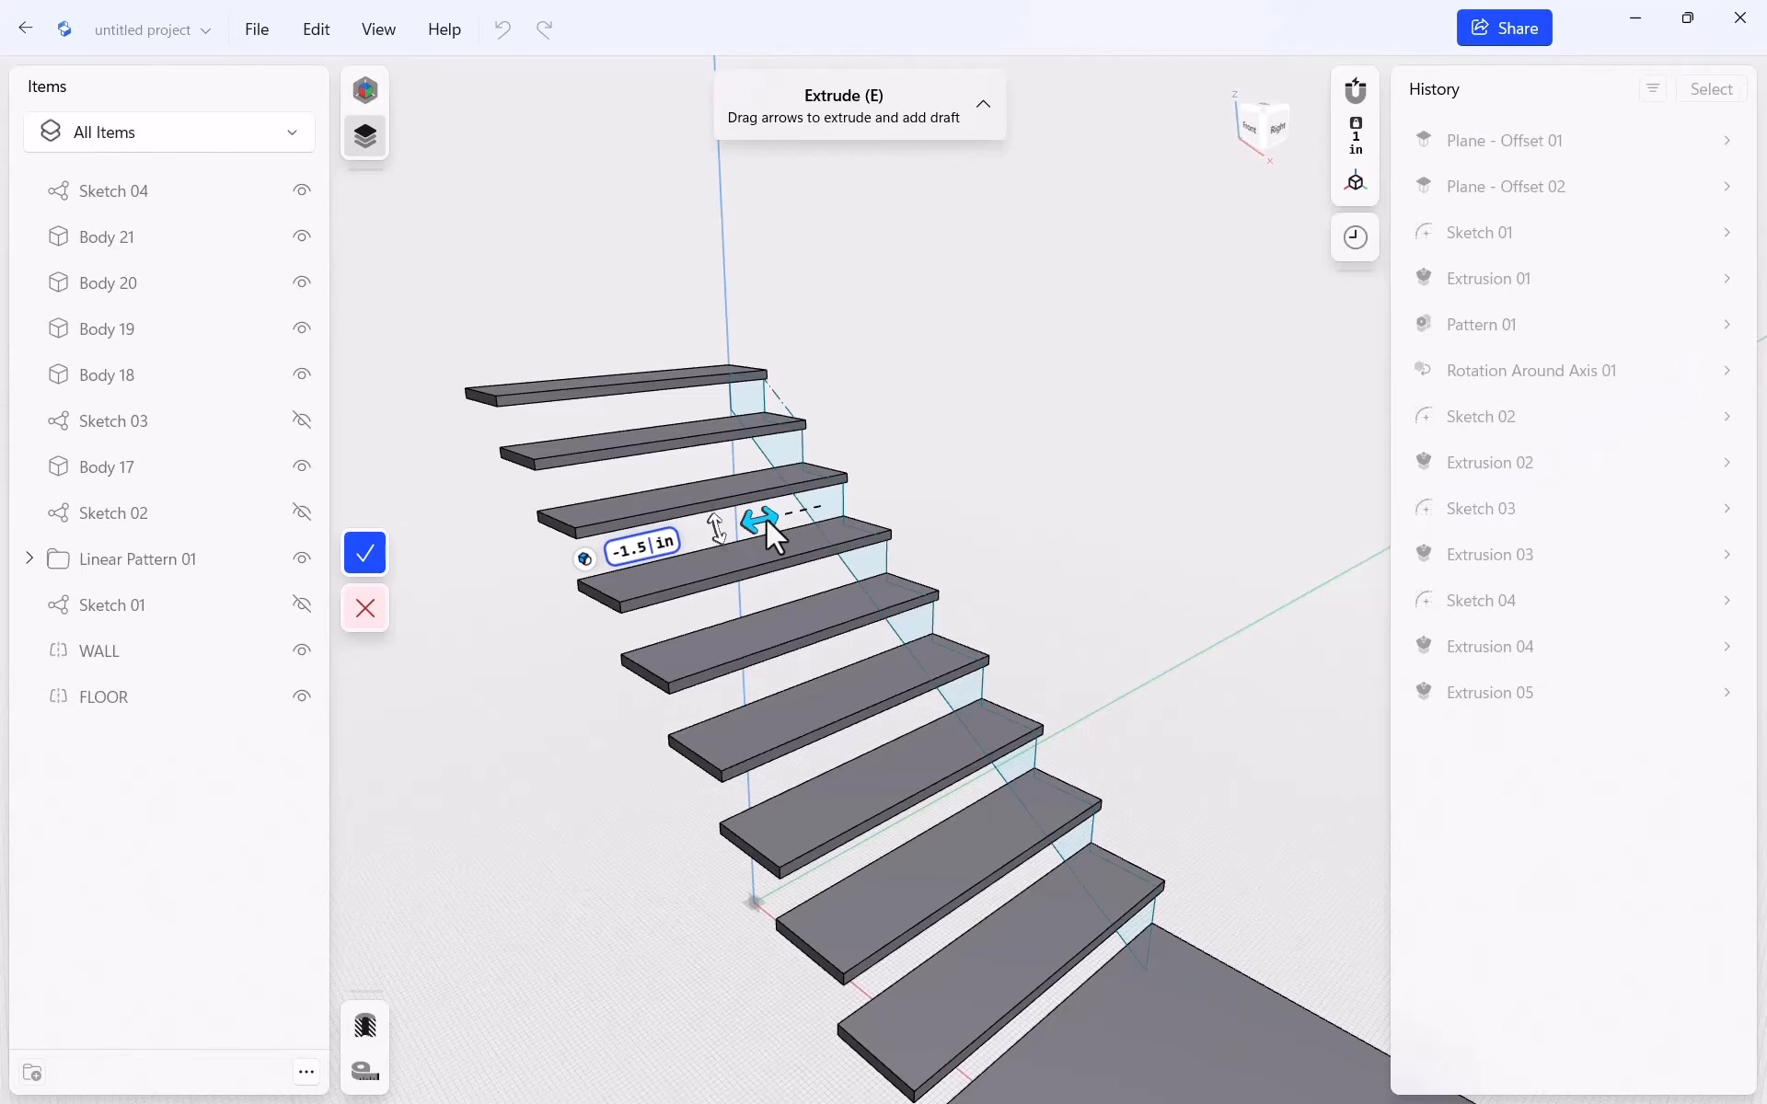
click(584, 560)
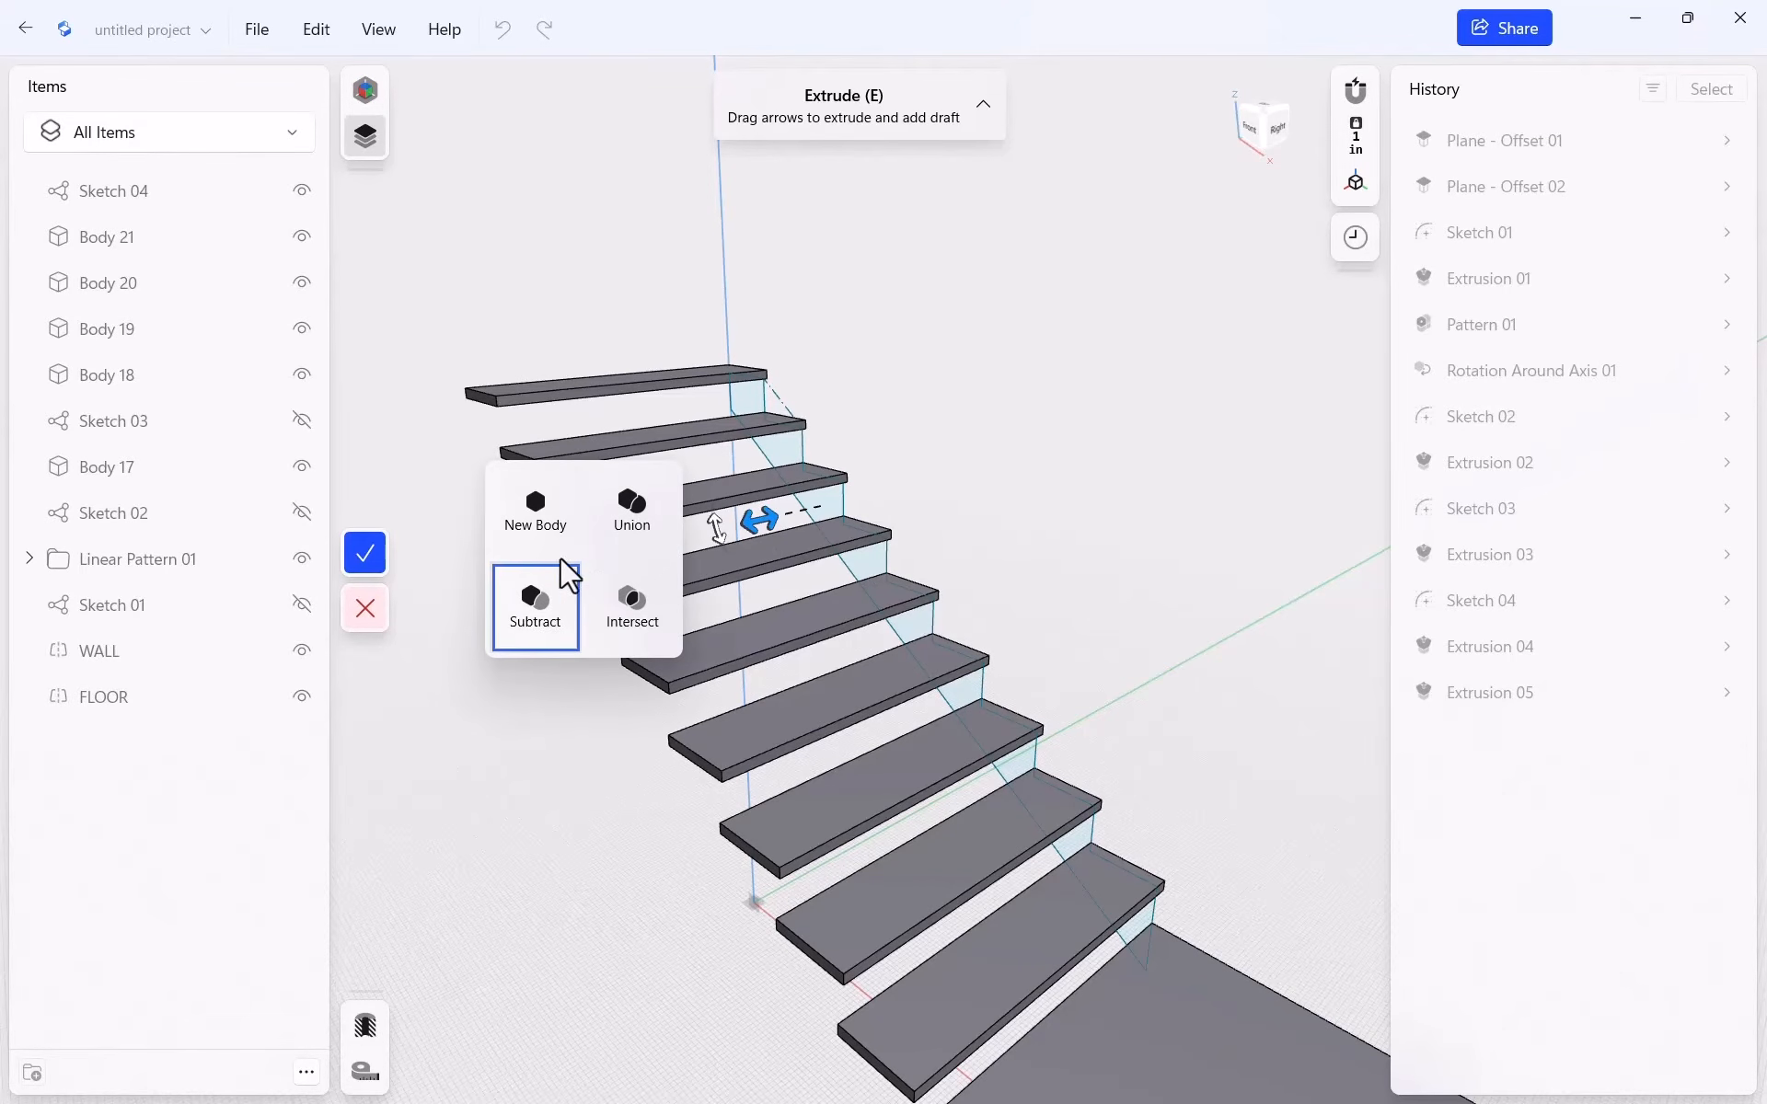
click(543, 517)
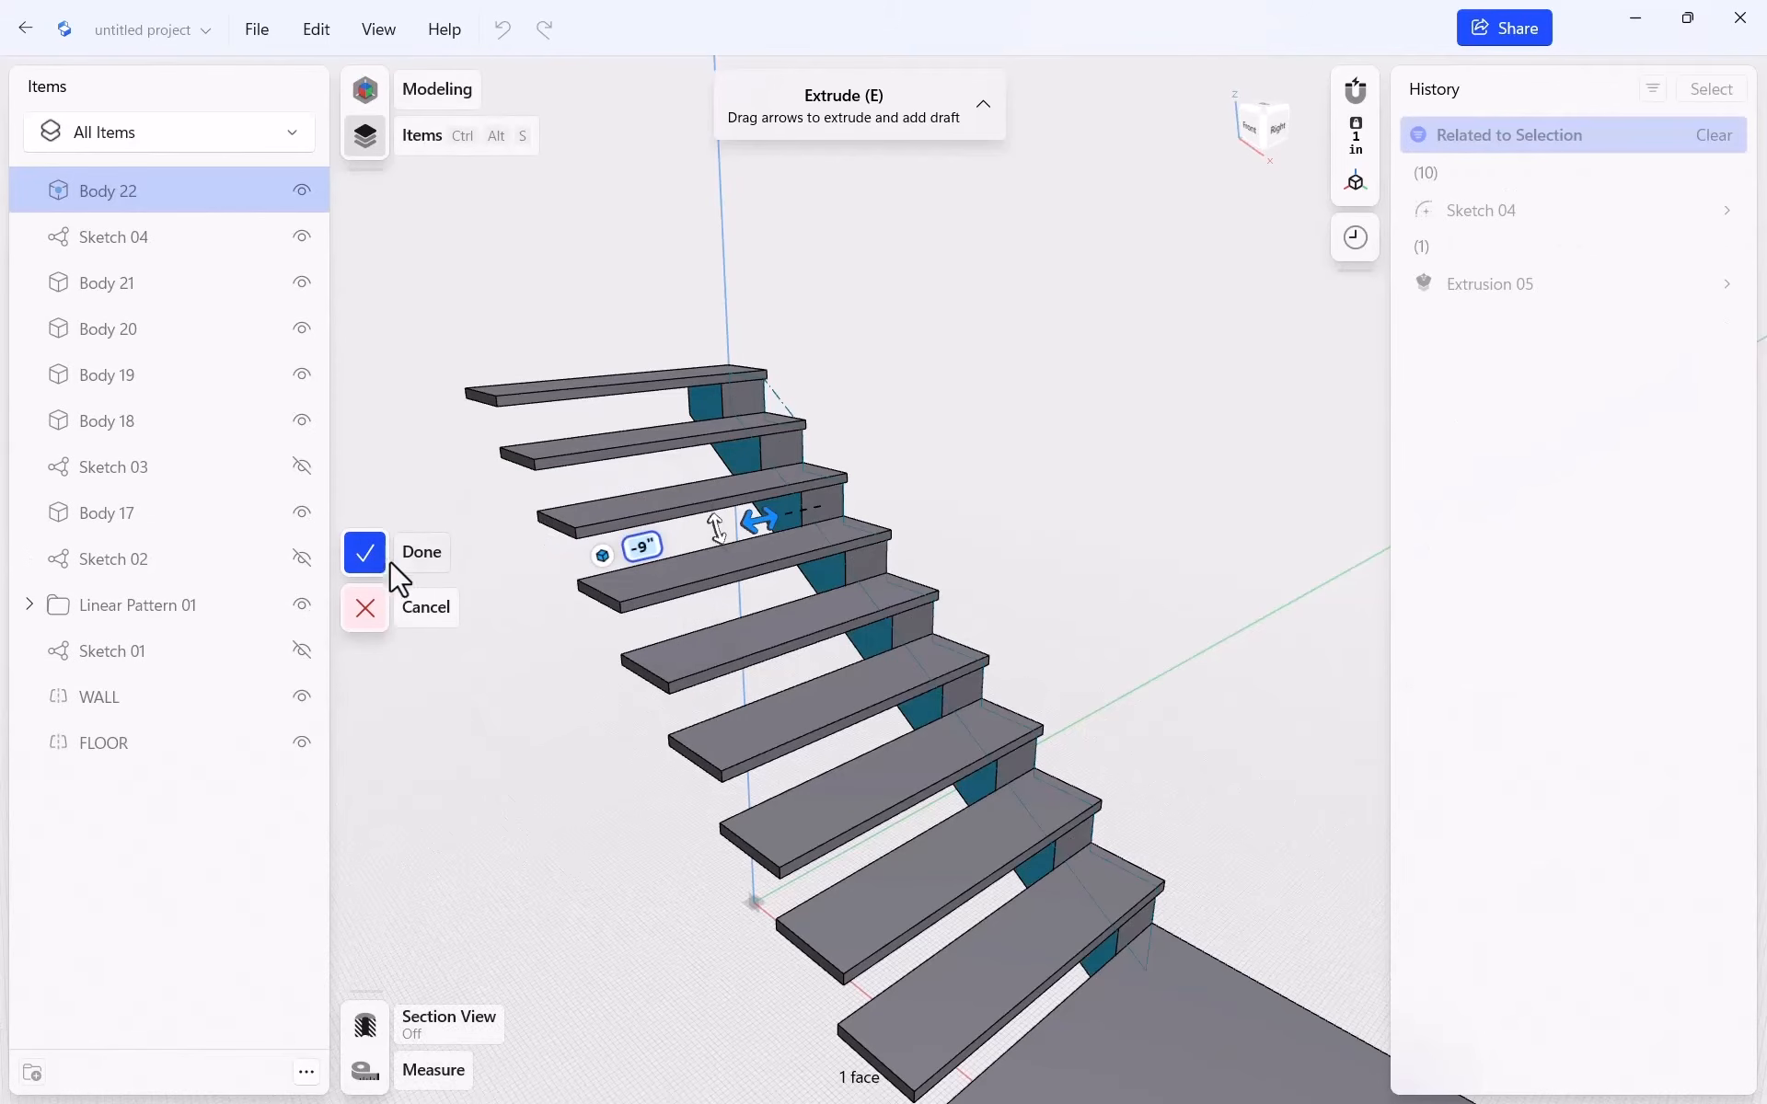
text(-1.)
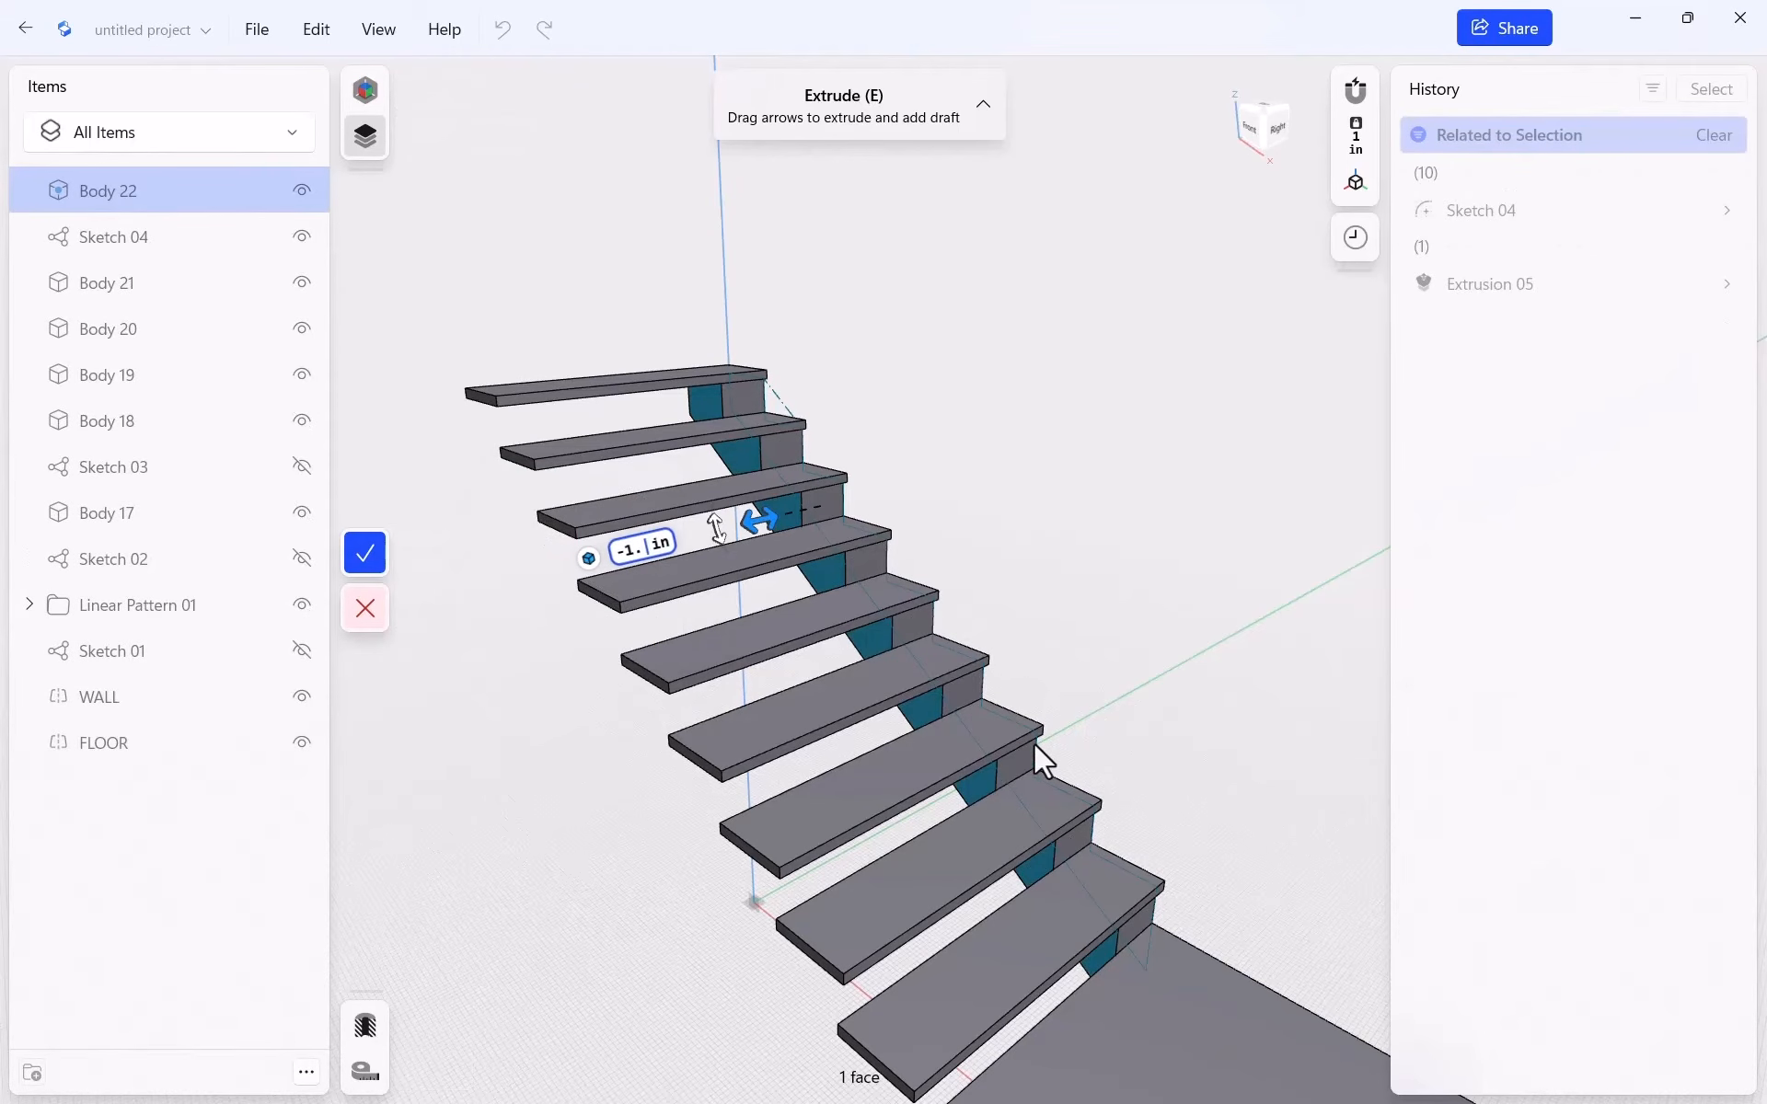
text(5)
click(364, 552)
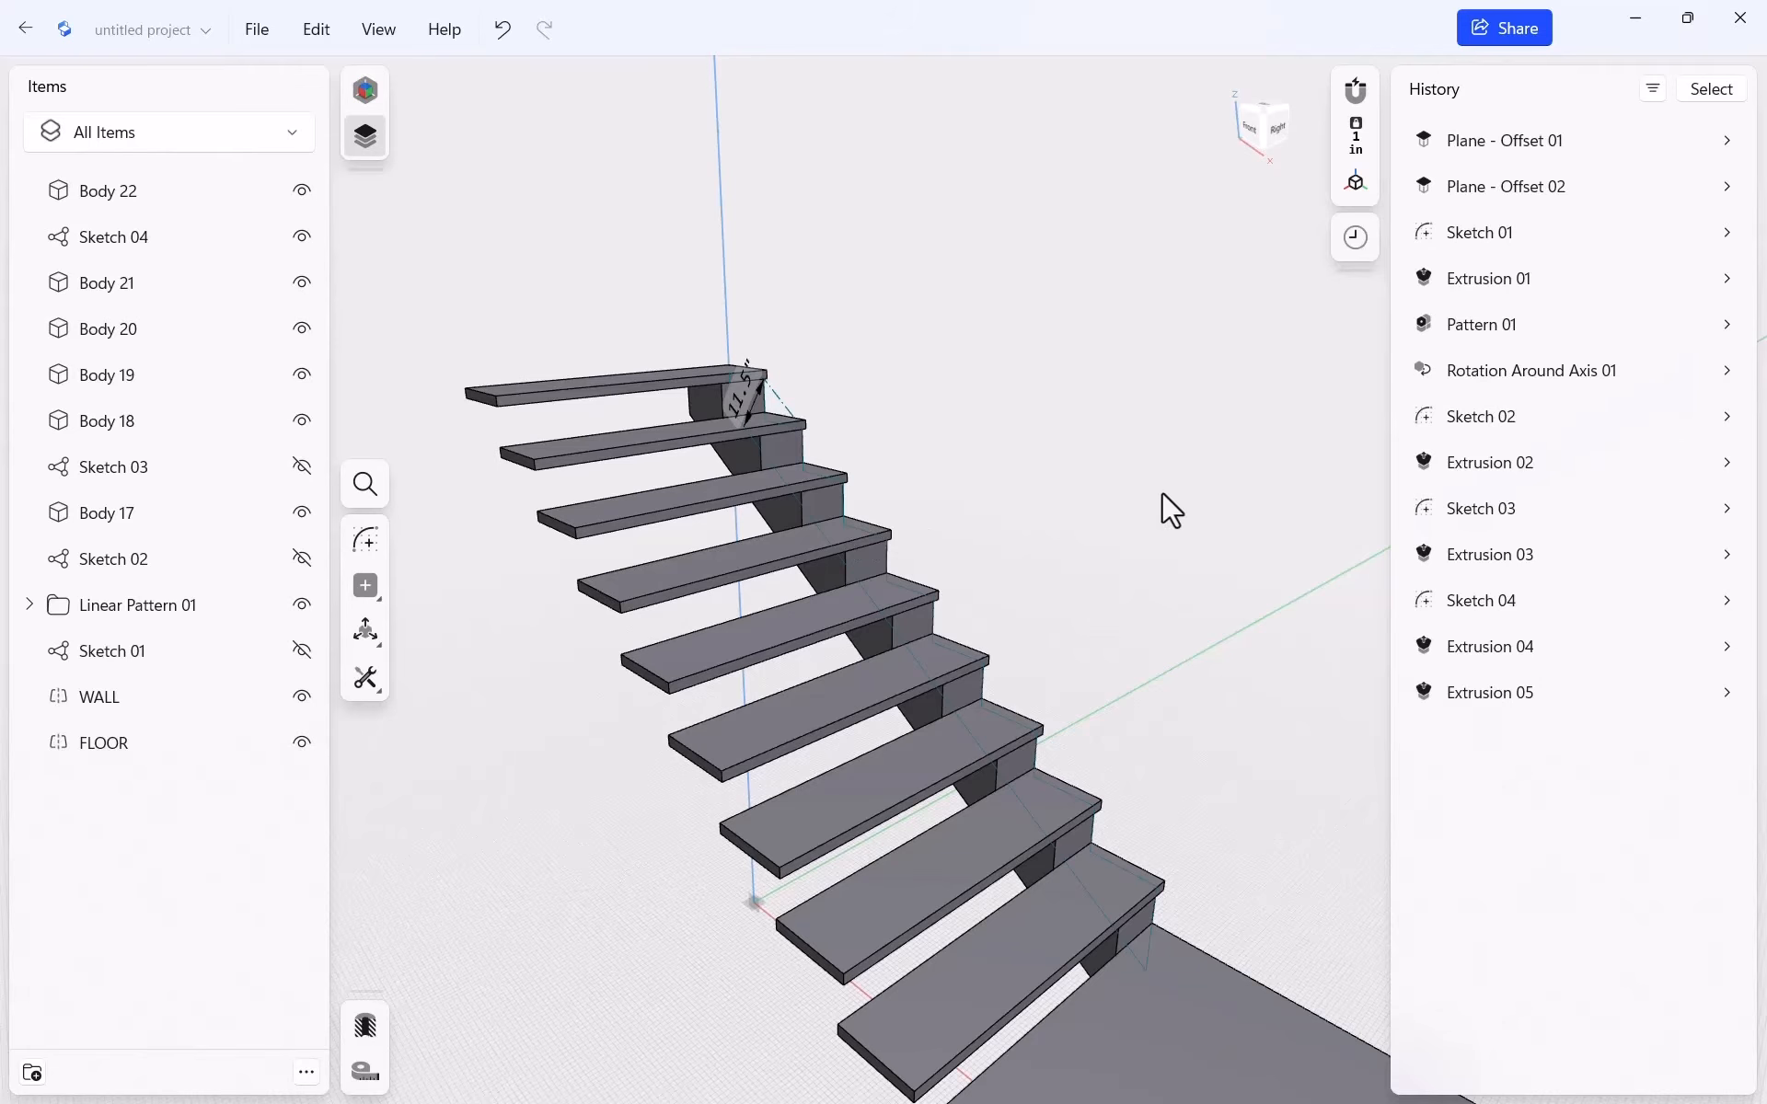
Change Extrusion 05's distance from -9" to -1.5" in the History settings
click(1709, 702)
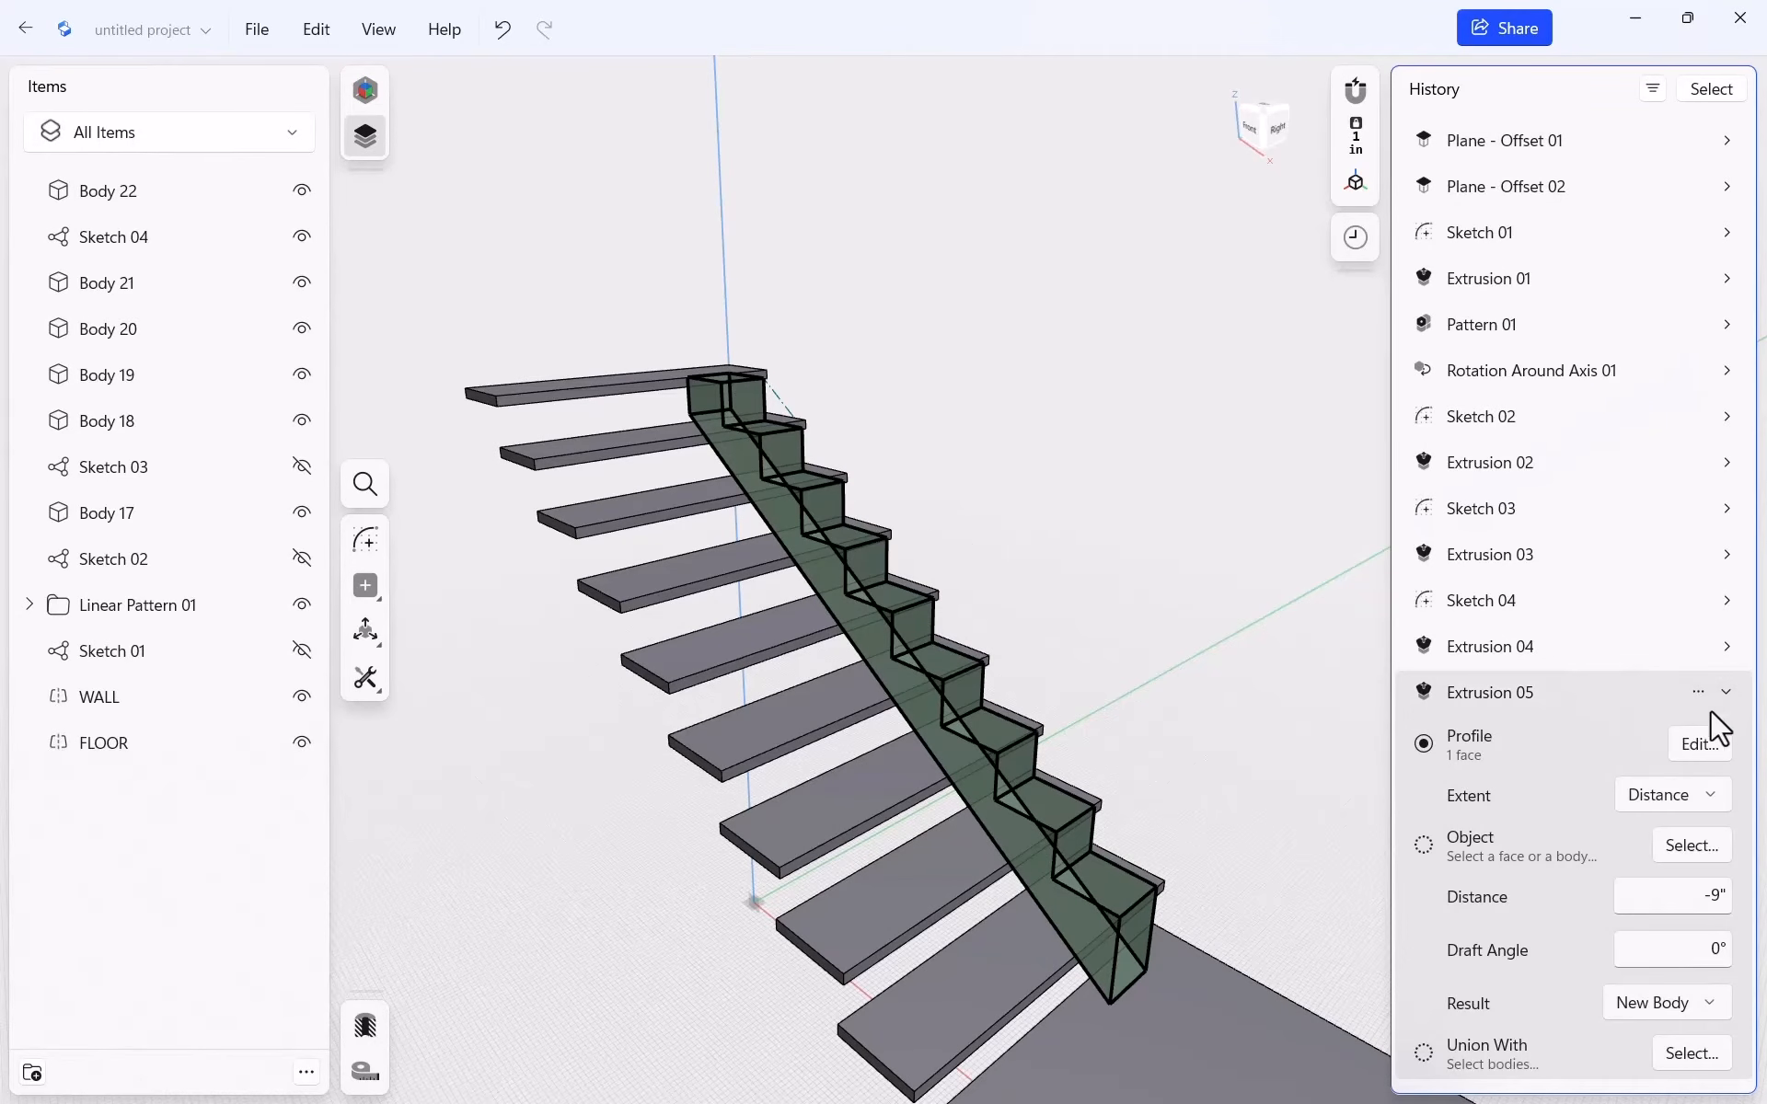
click(1709, 894)
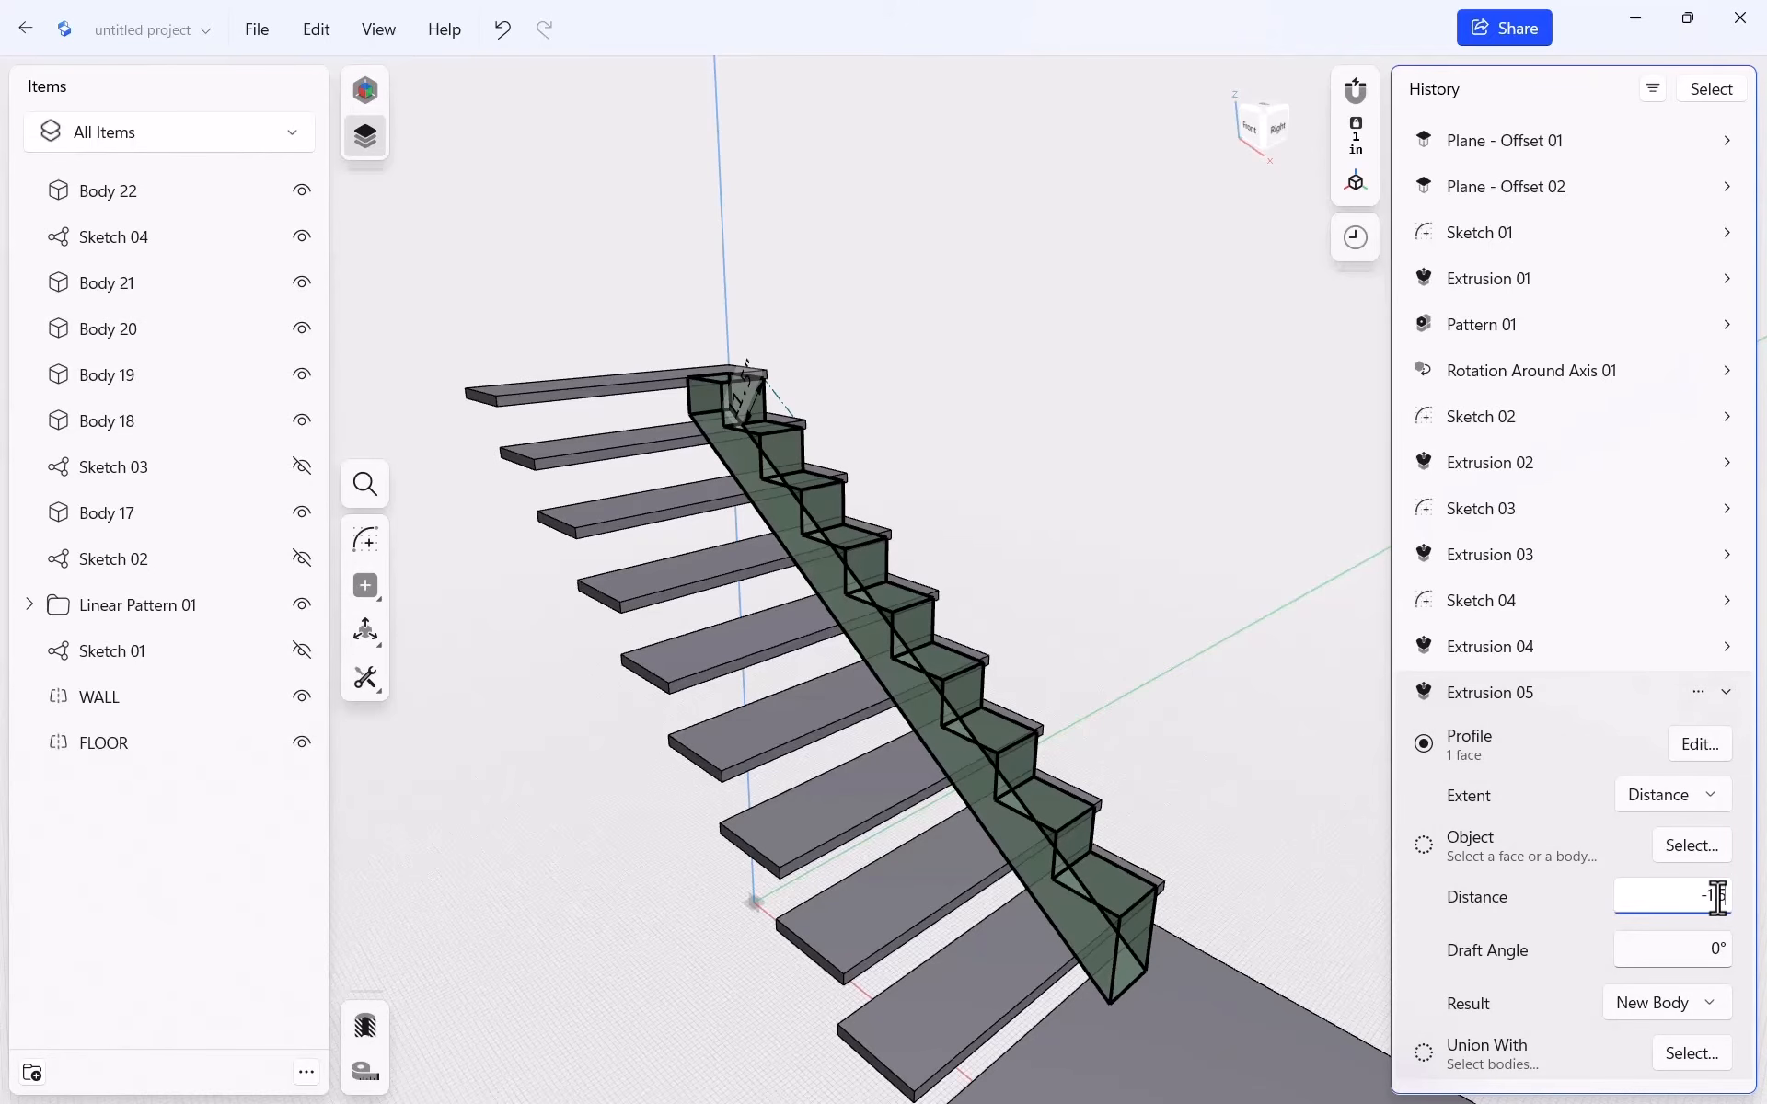
text(-1.5)
click(1662, 957)
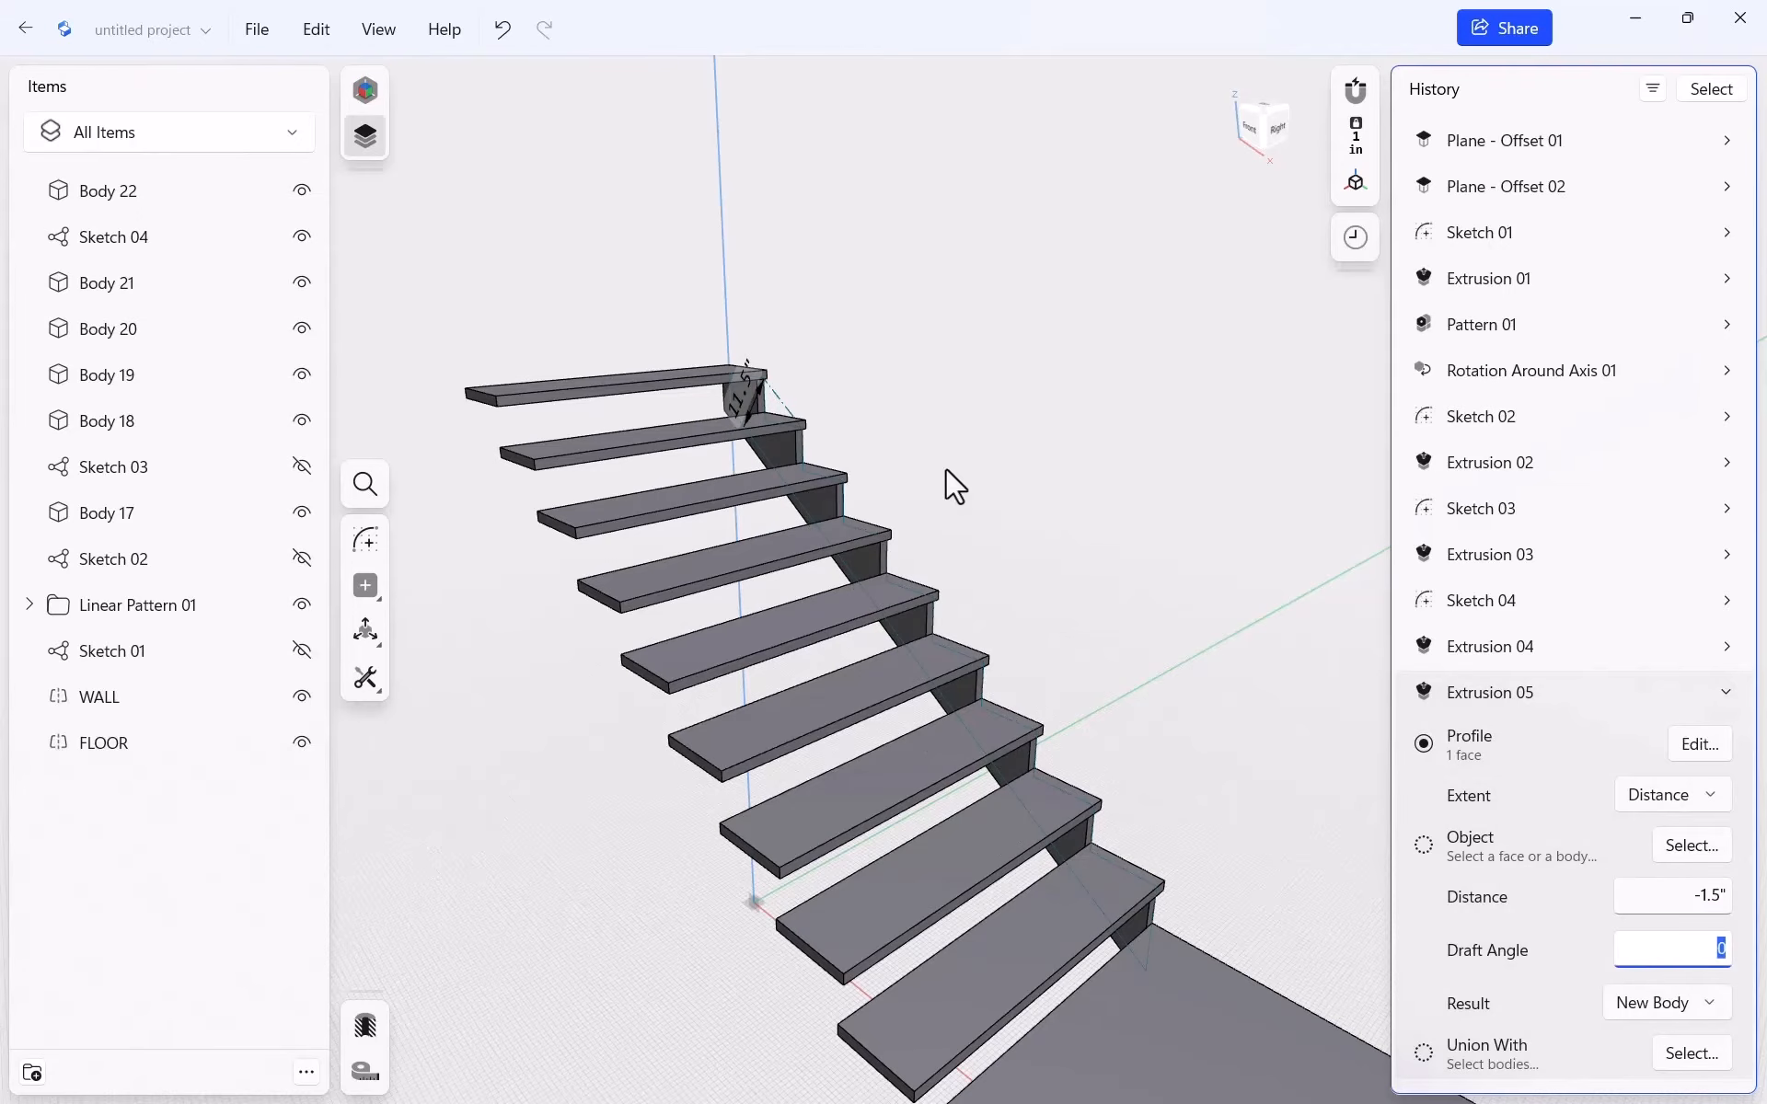
click(1238, 408)
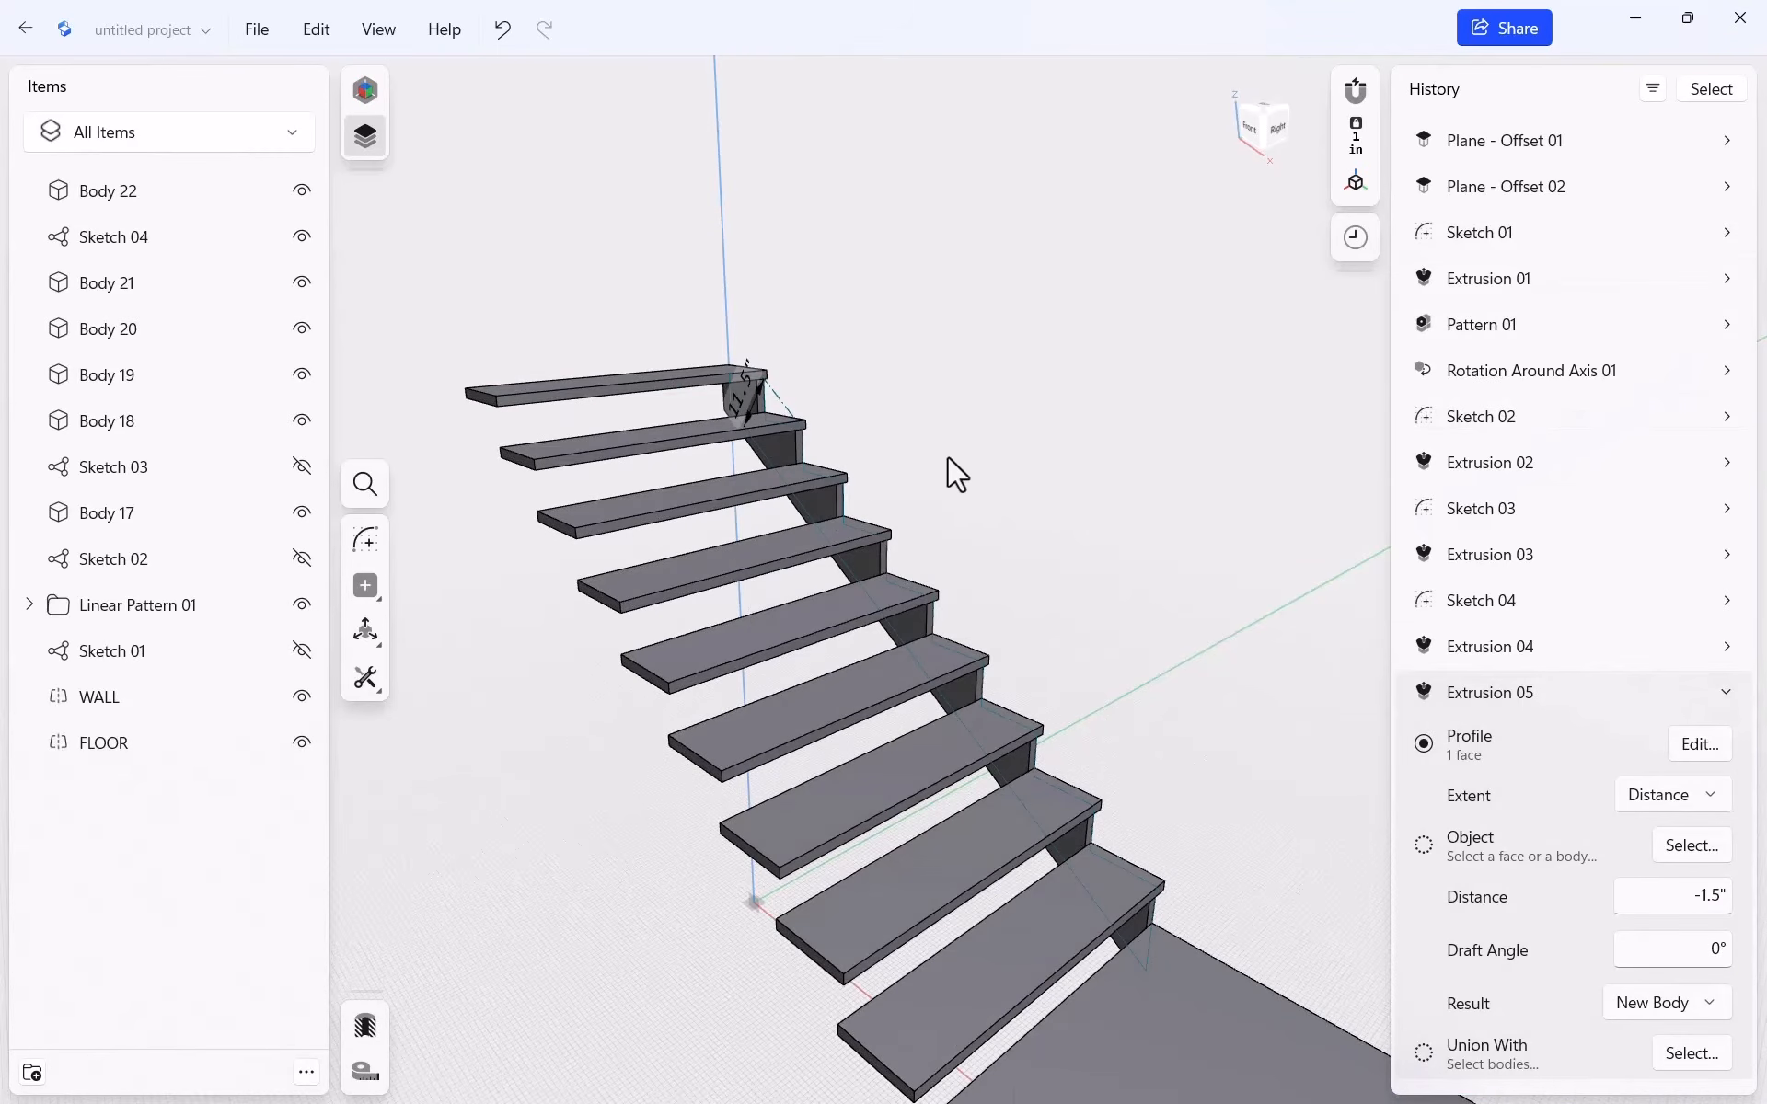
scroll(914, 357, down, 5)
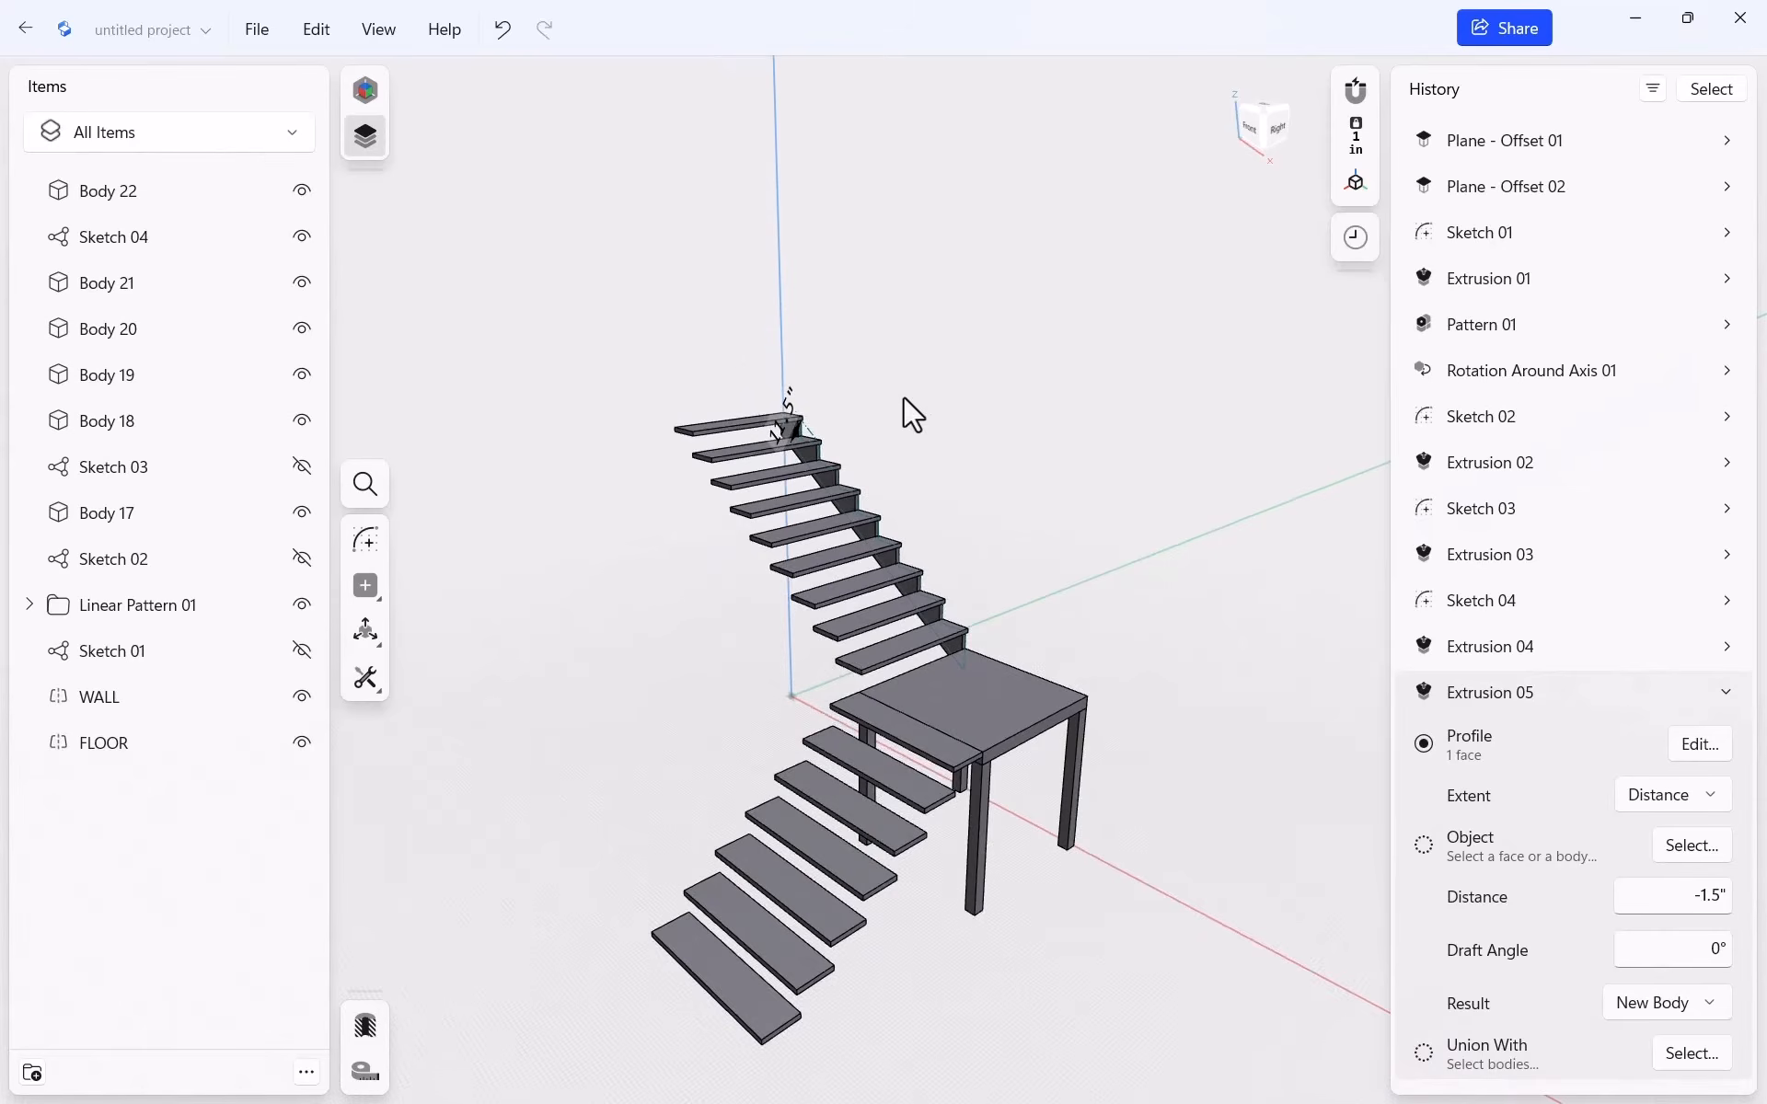
click(1726, 692)
scroll(847, 510, up, 3)
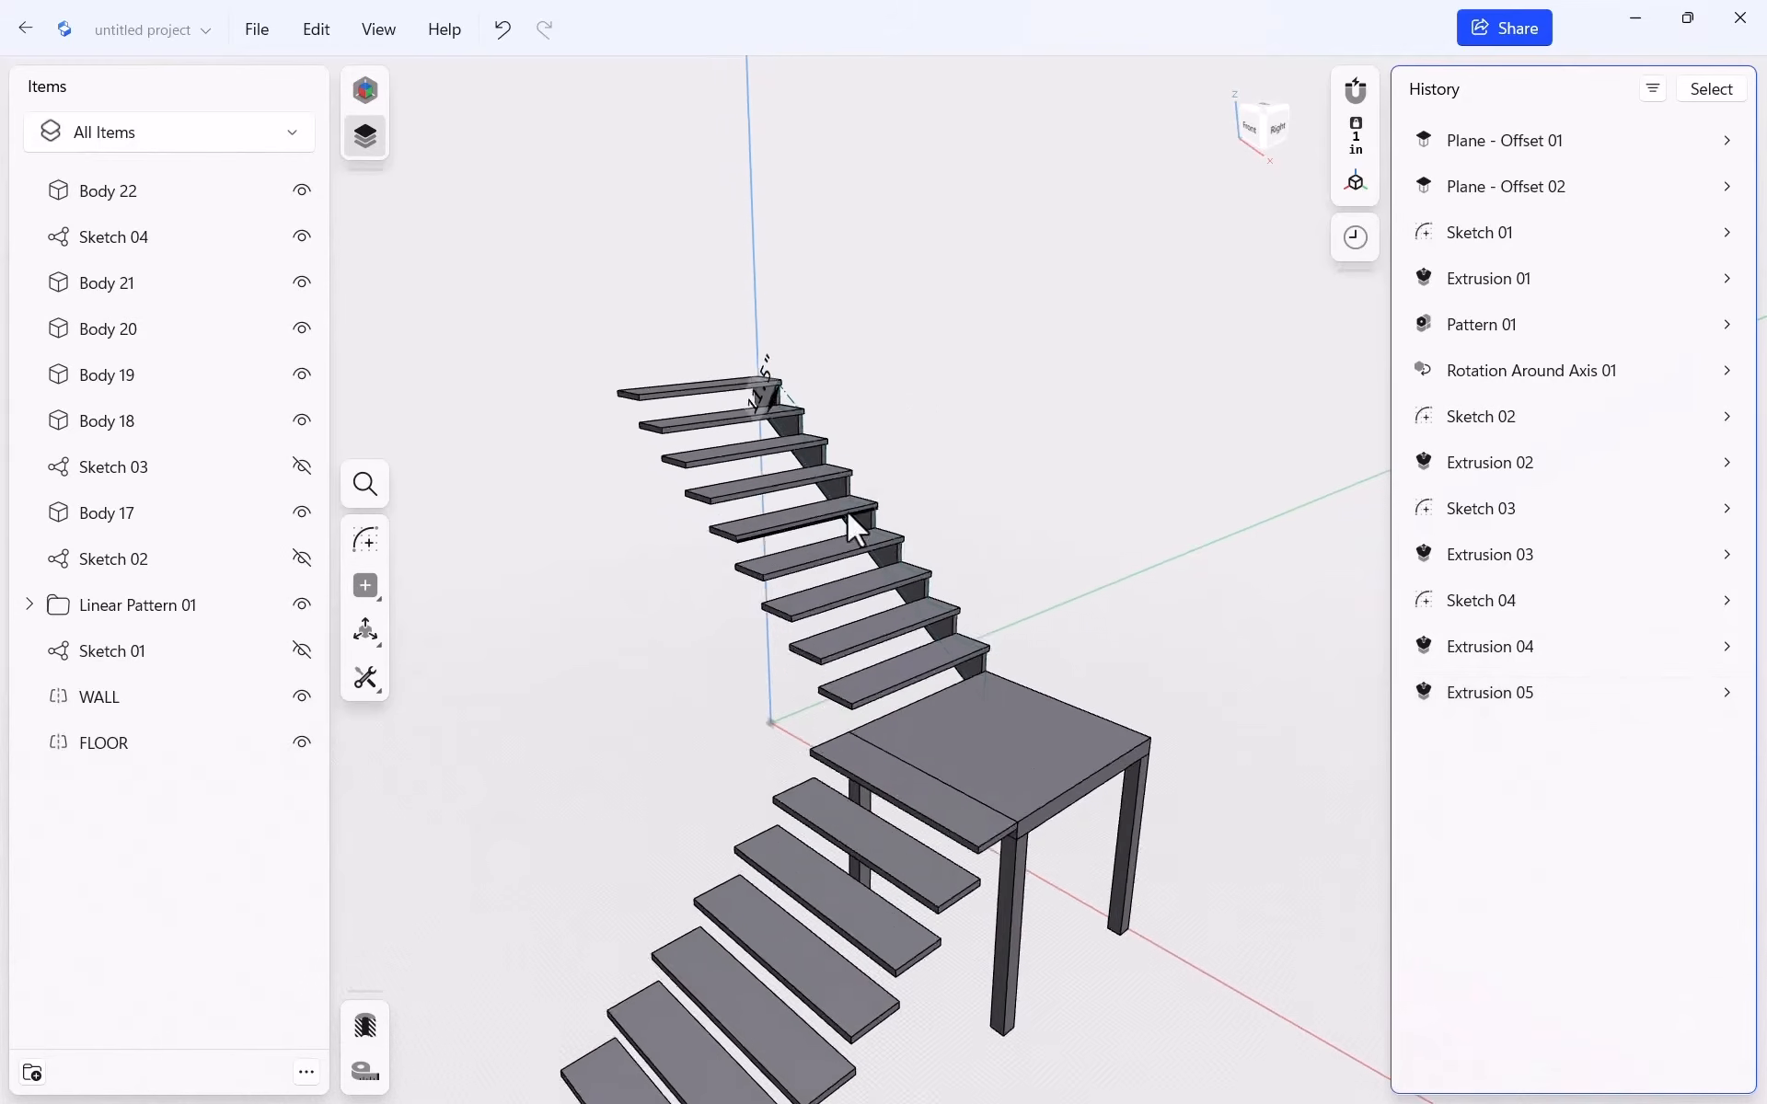
scroll(847, 511, up, 4)
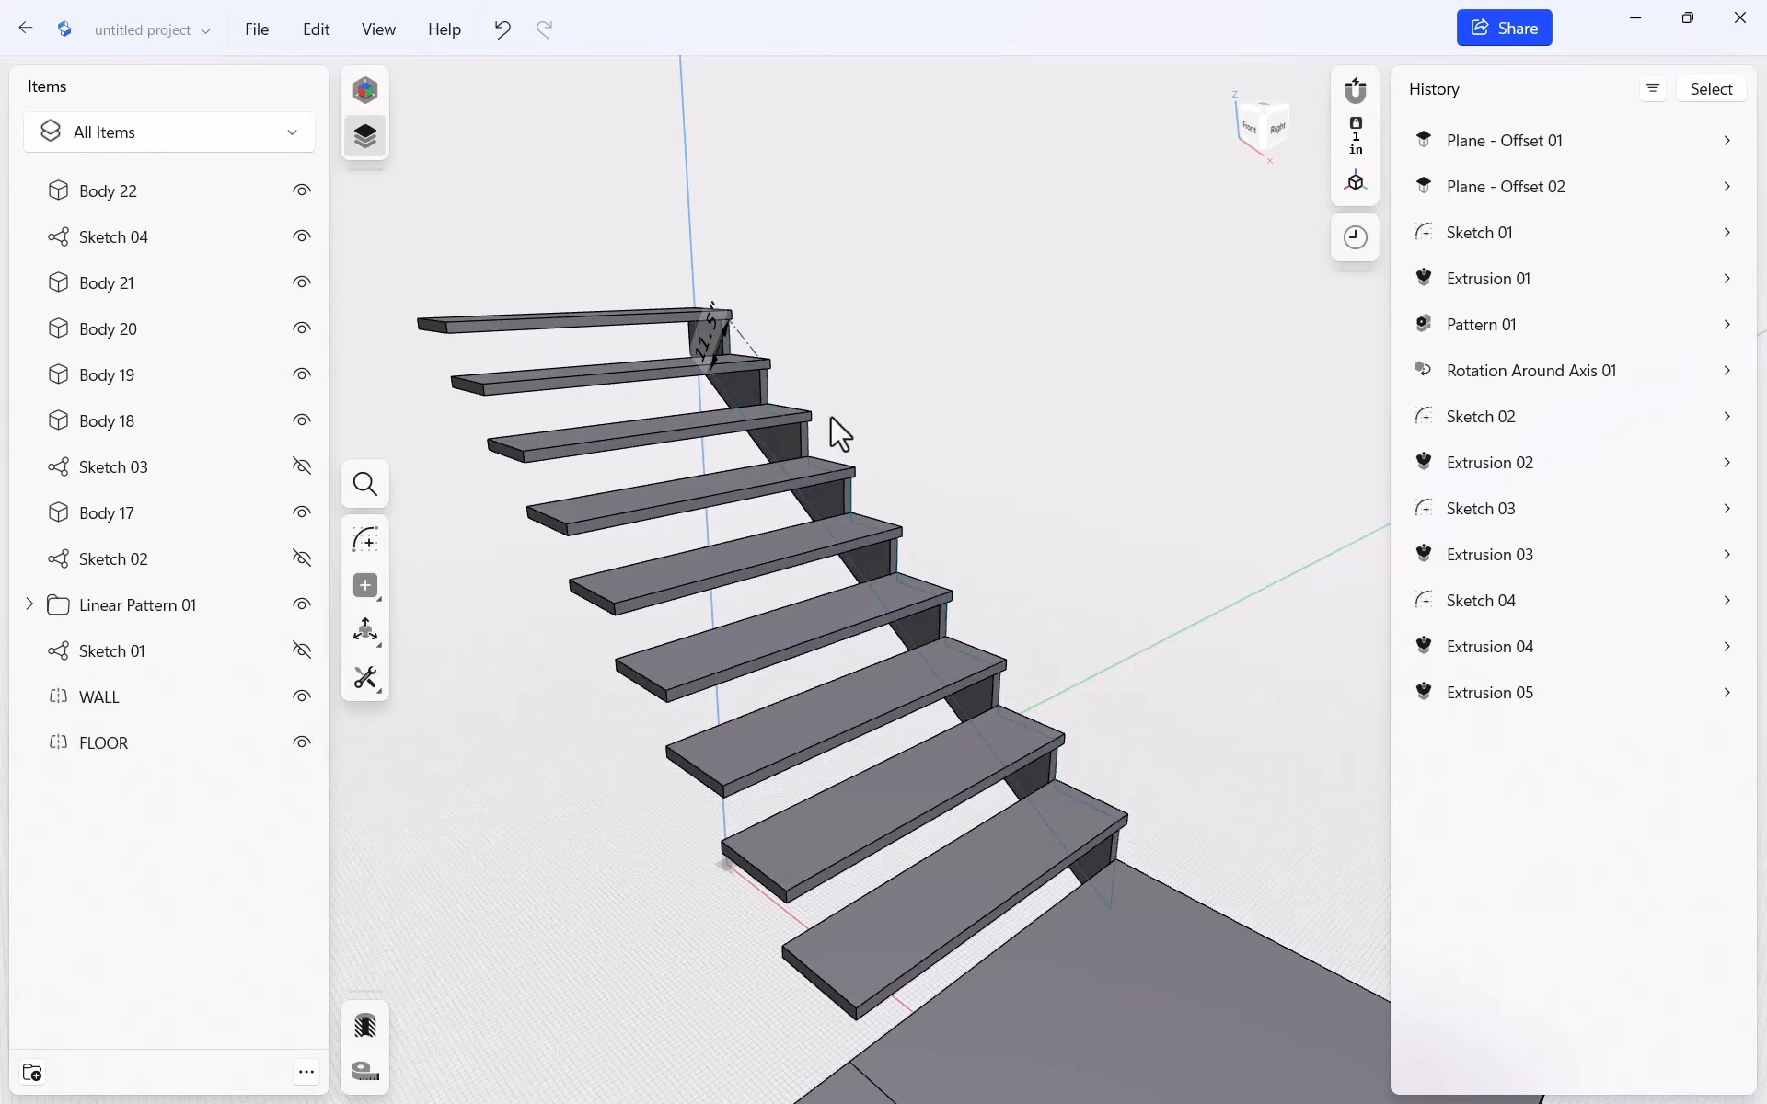
Linearly pattern Body 22 into 3 stringers spaced 23.25" across the stair width
click(815, 502)
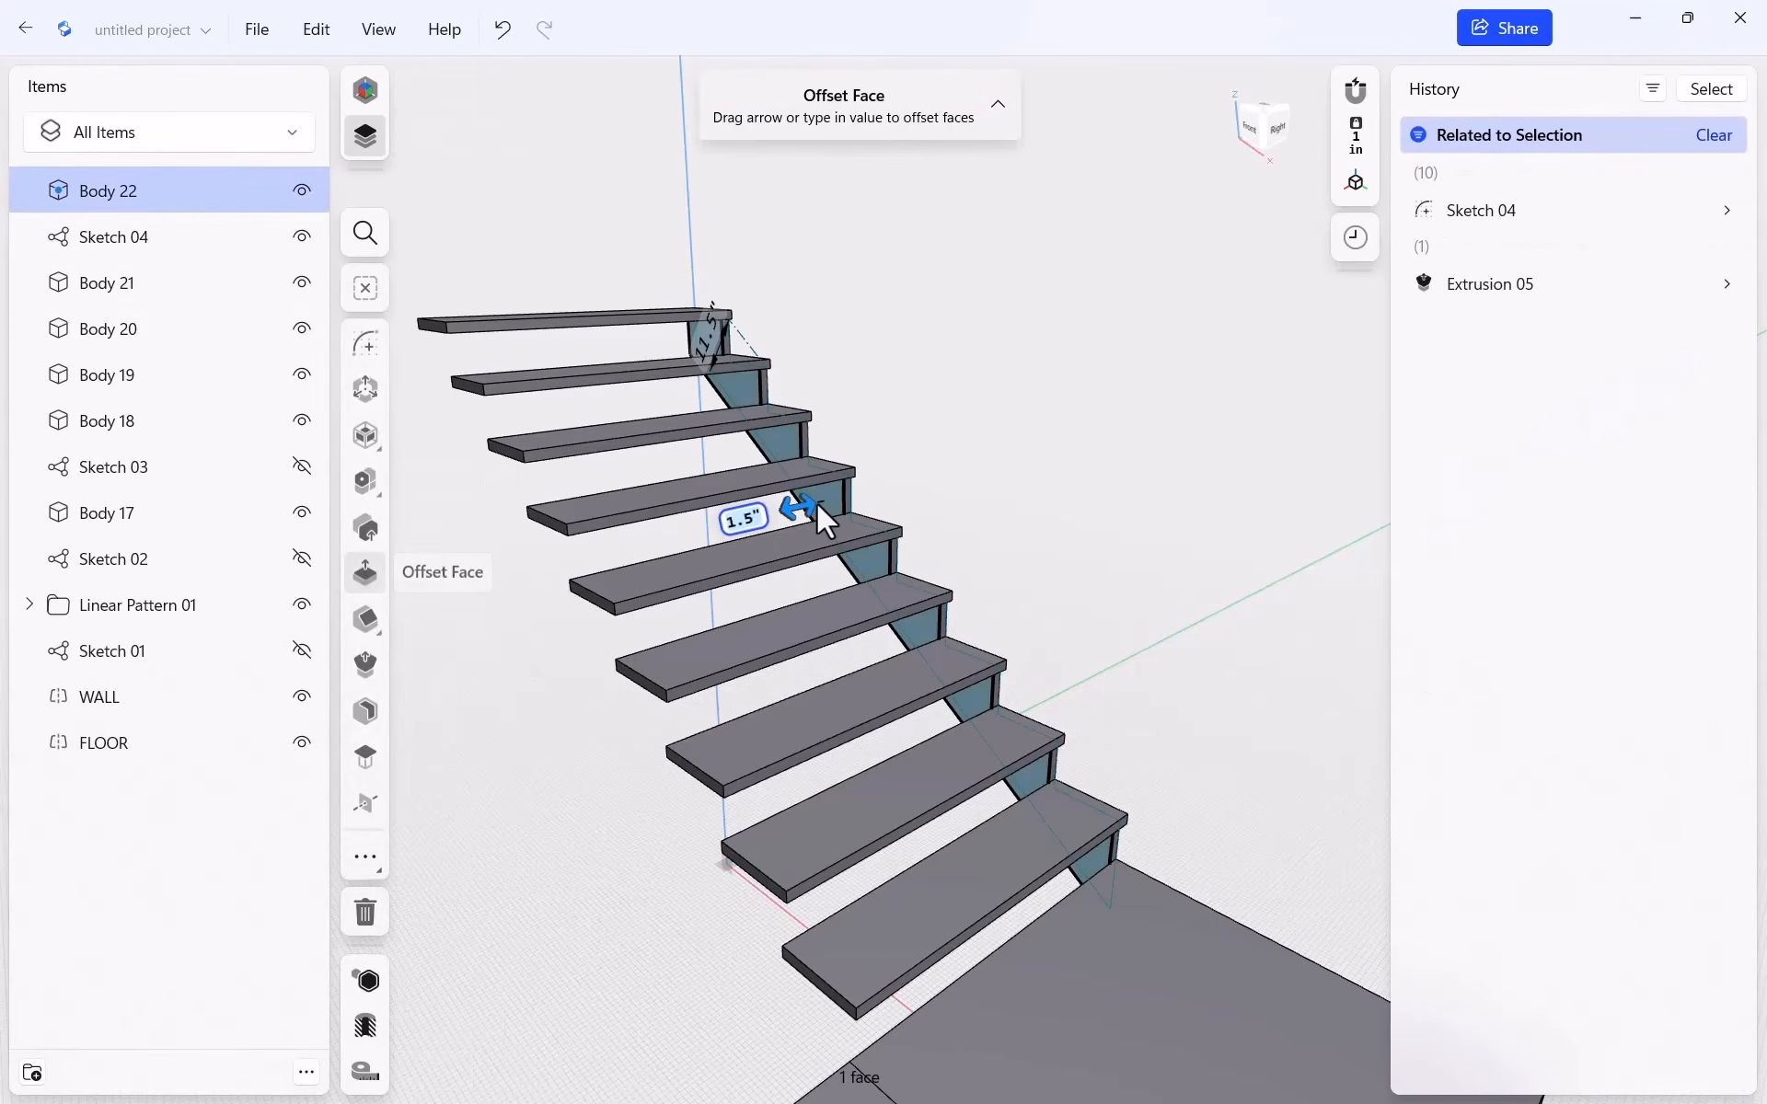
click(172, 190)
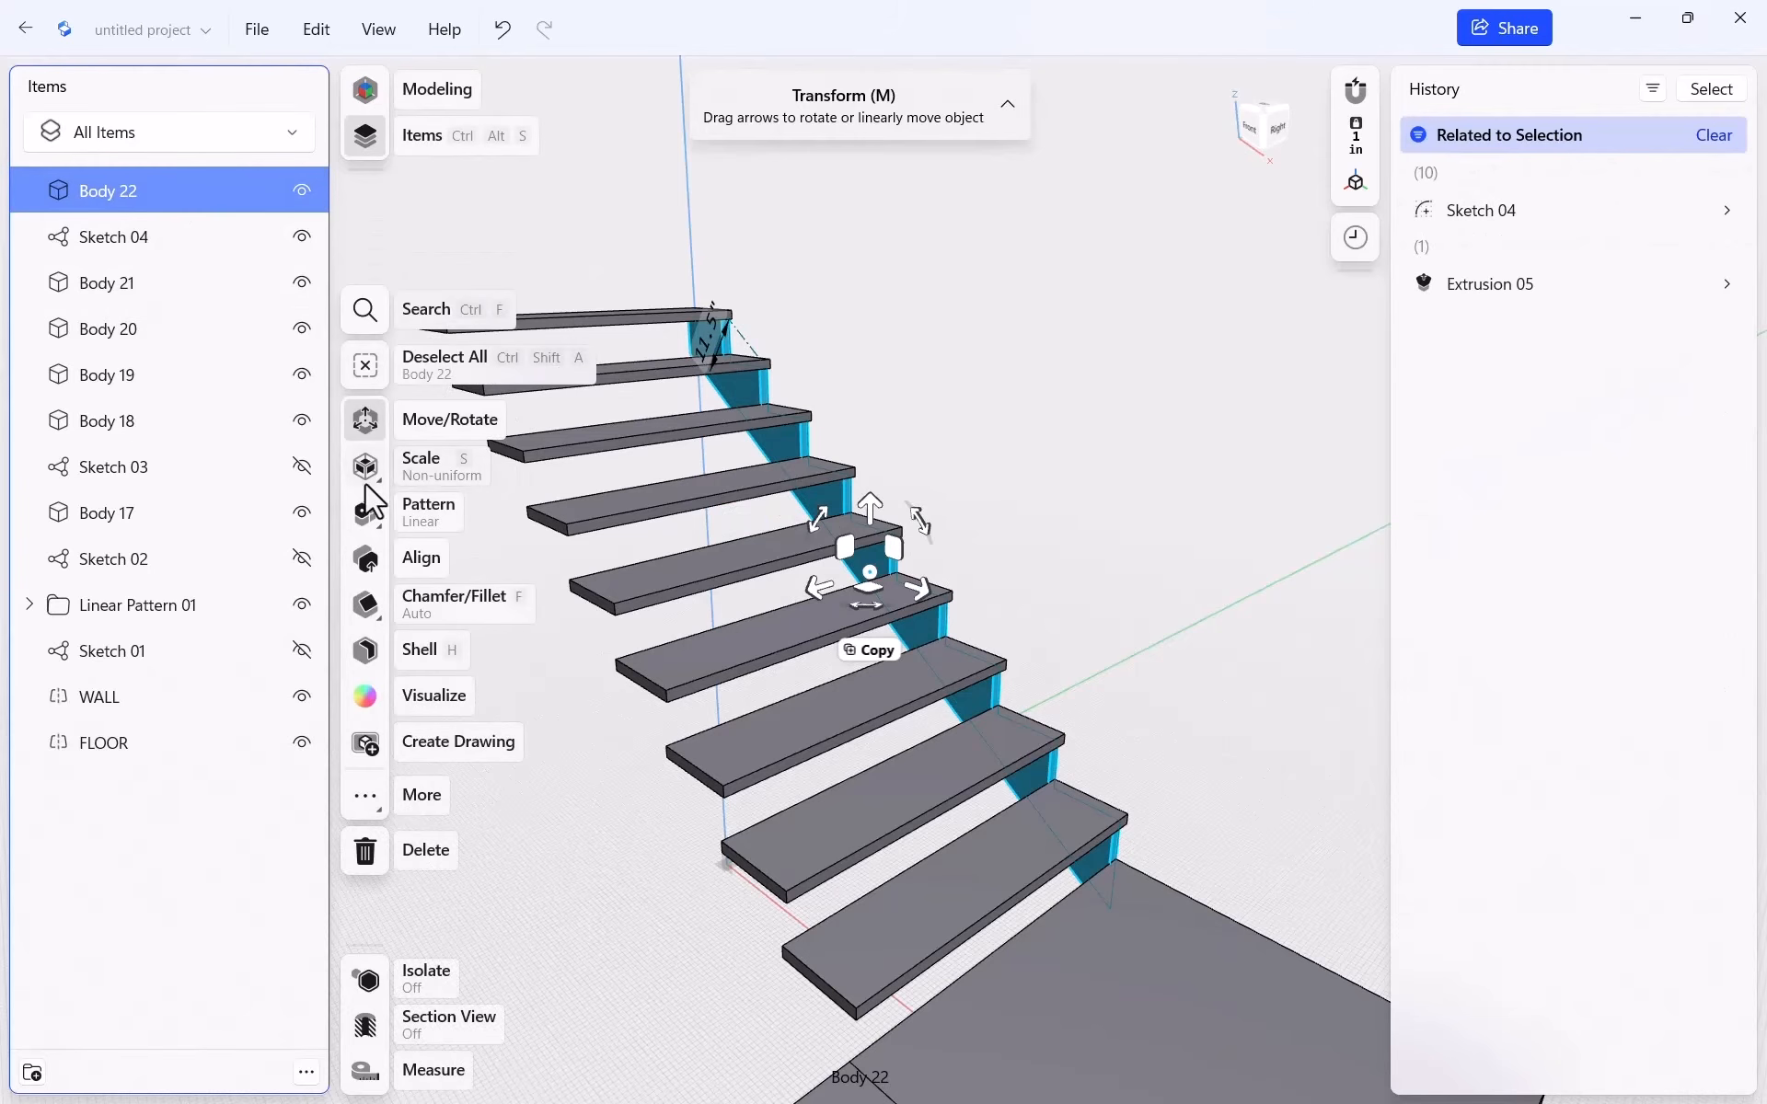
click(429, 507)
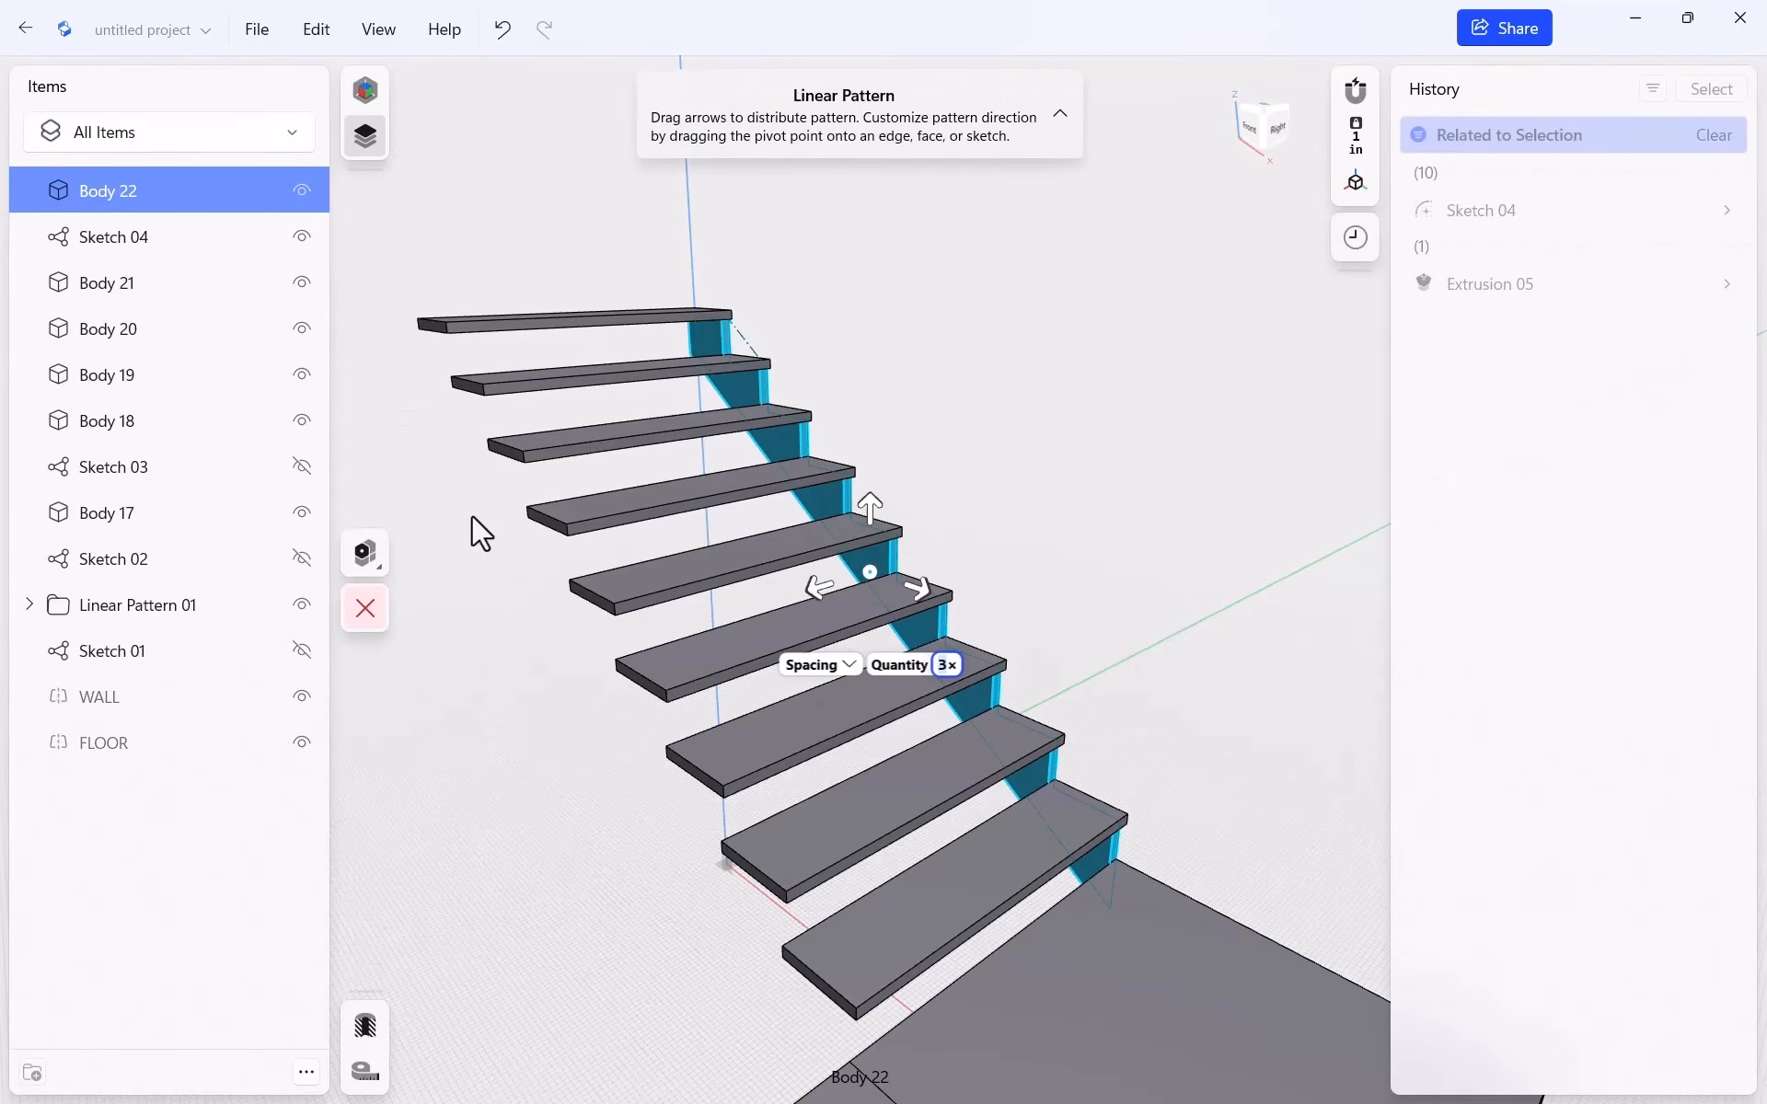
drag(809, 584, 683, 626)
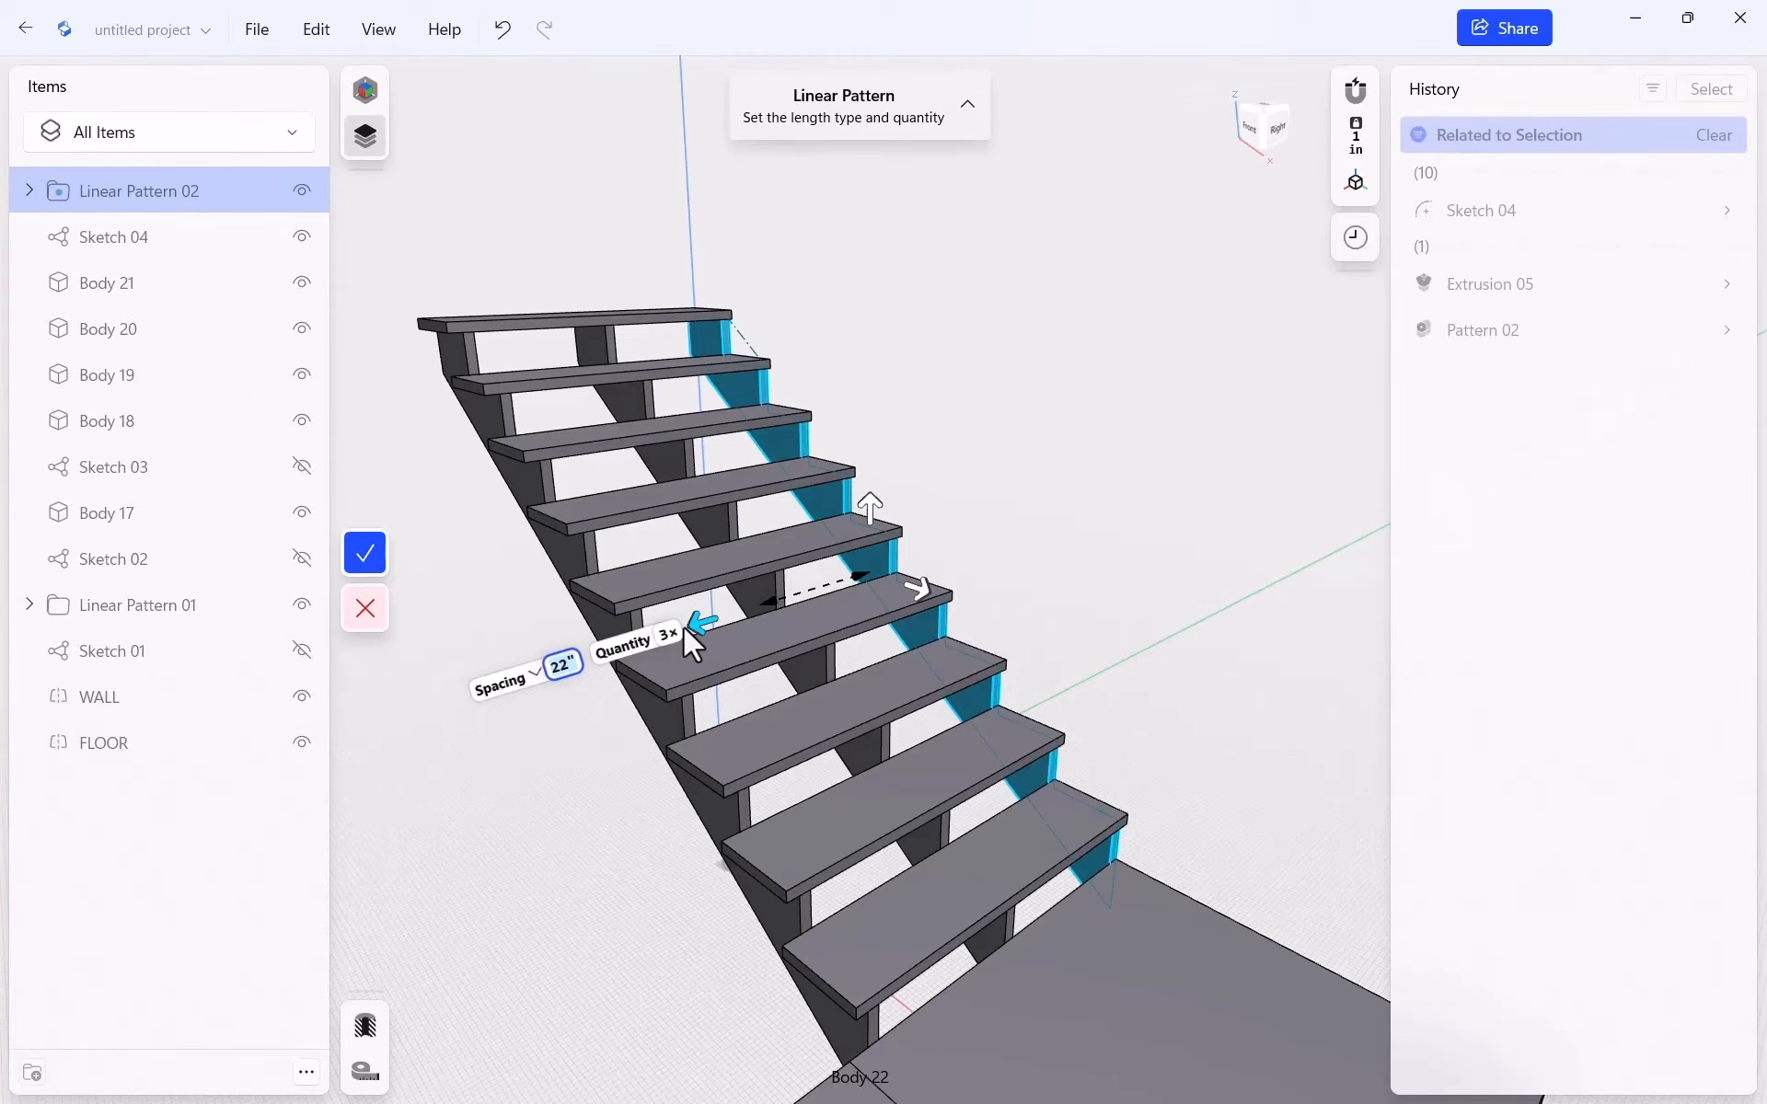
text(23.2)
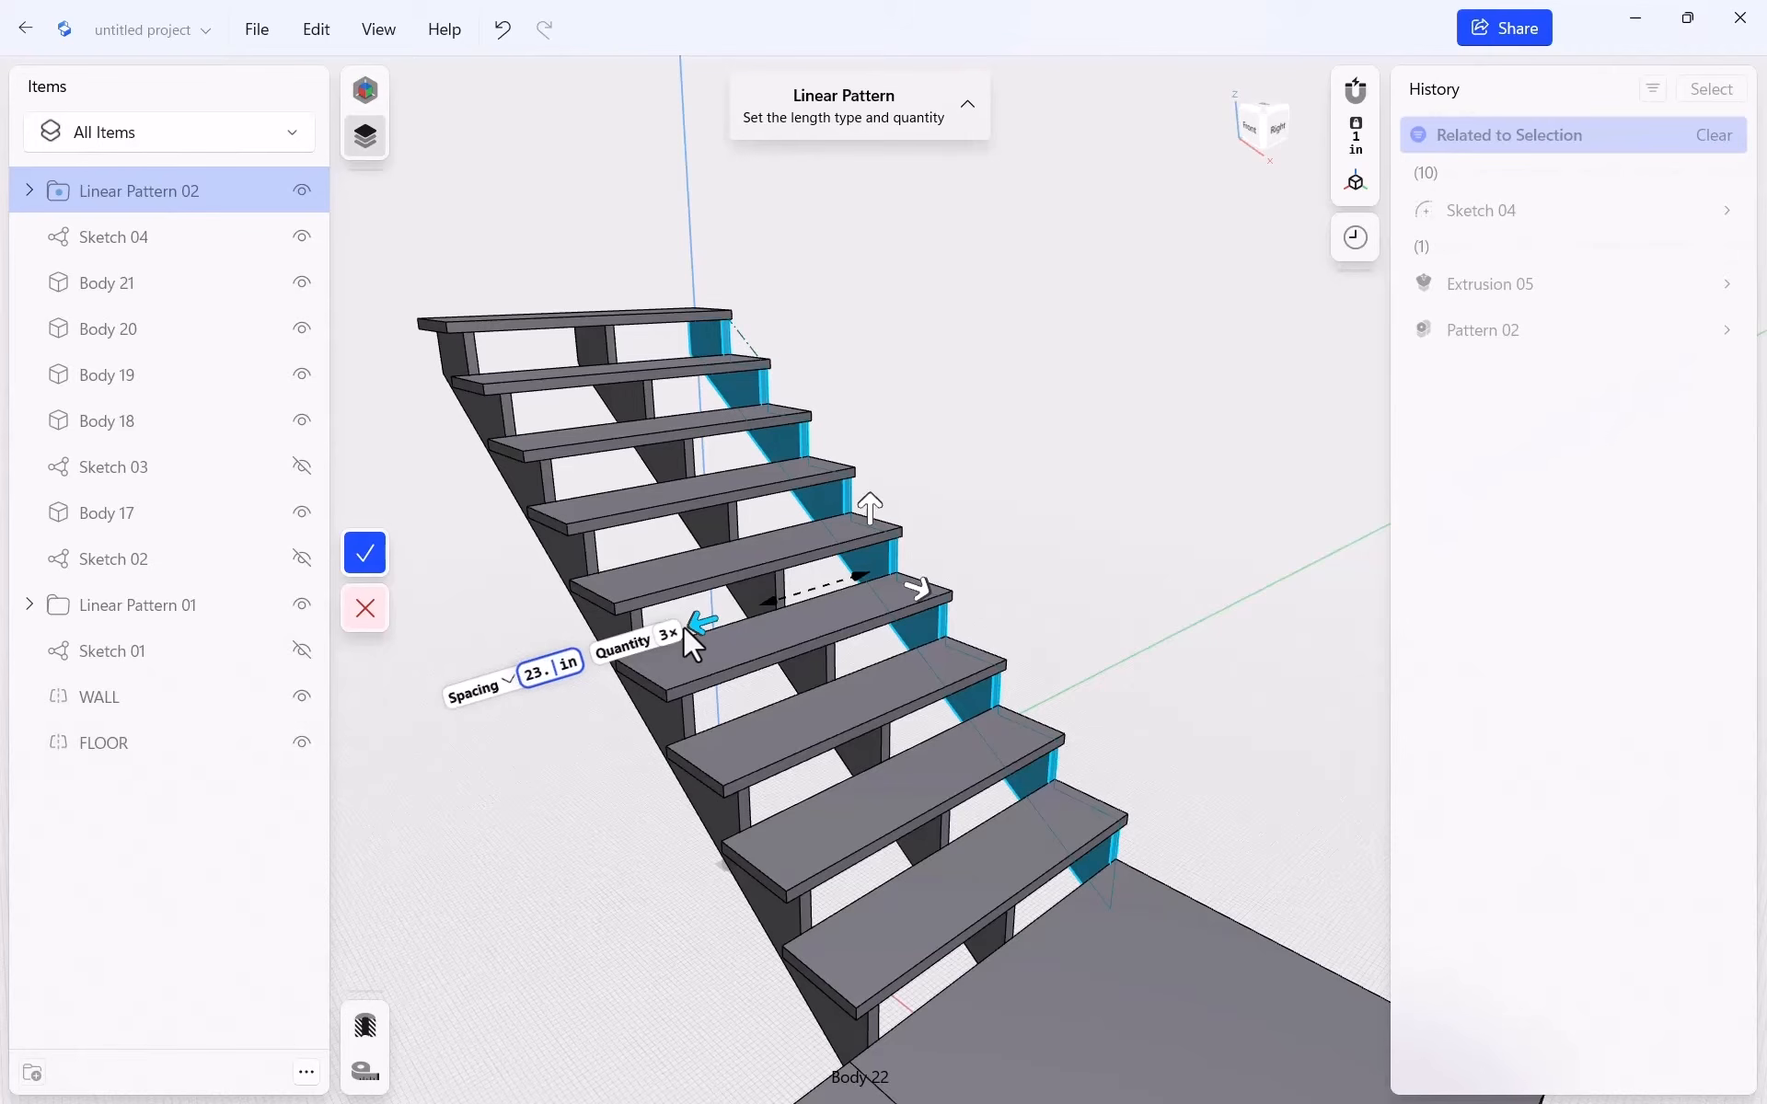
text(5)
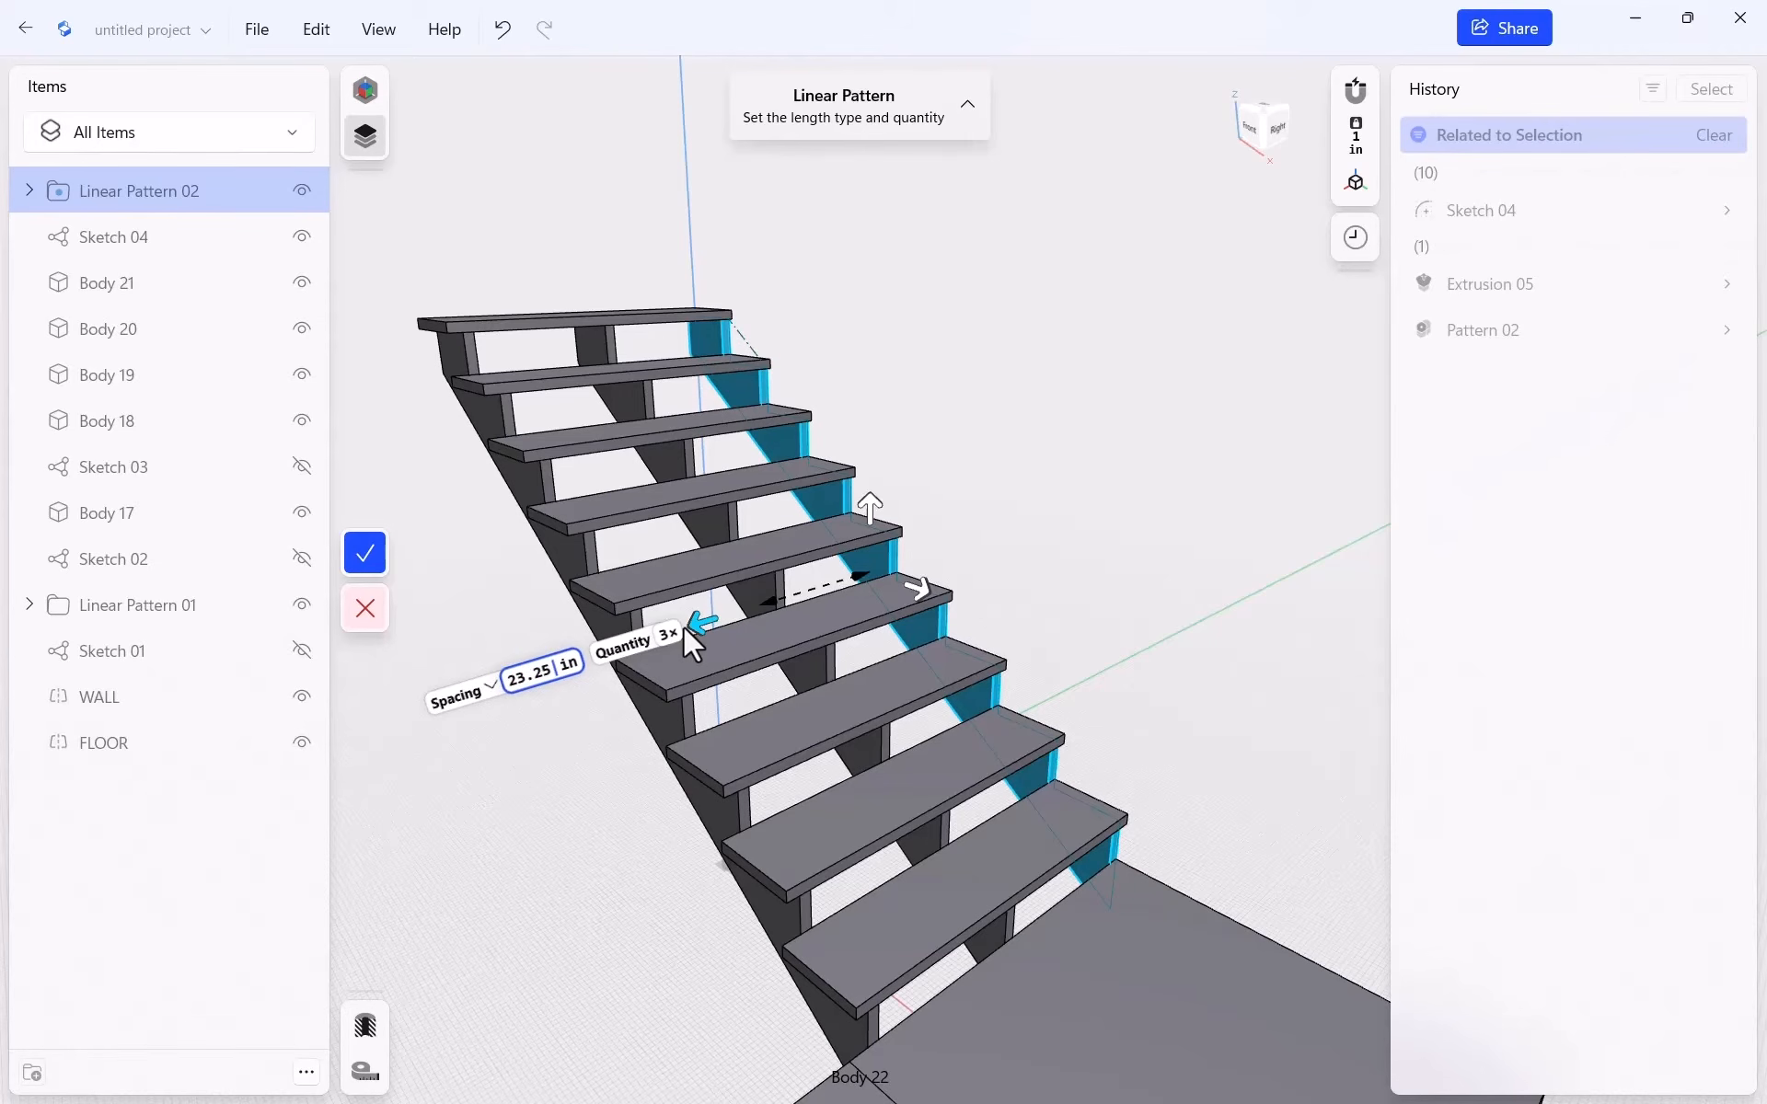
click(374, 551)
scroll(1053, 533, down, 3)
scroll(753, 722, up, 5)
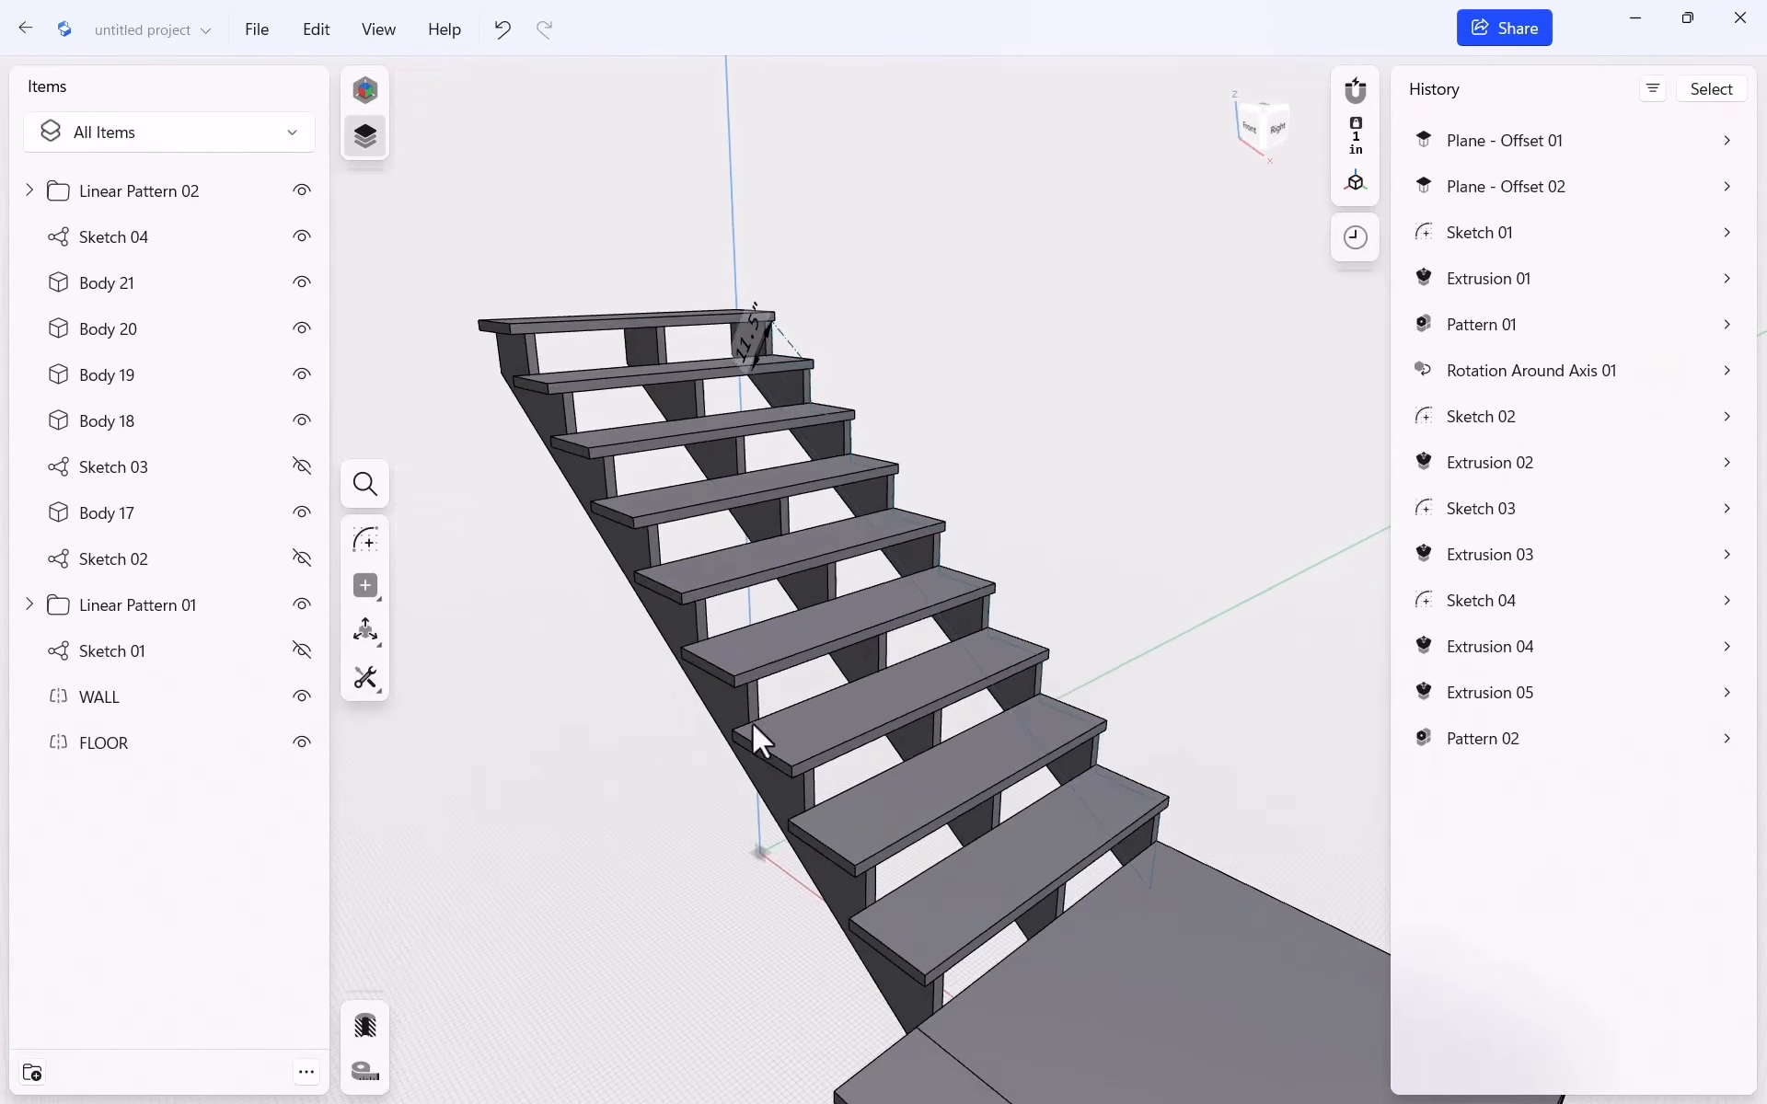
middle_drag(606, 700, 681, 732)
mouse_move(836, 679)
middle_down()
mouse_move(839, 407)
mouse_move(902, 661)
mouse_move(839, 707)
middle_up()
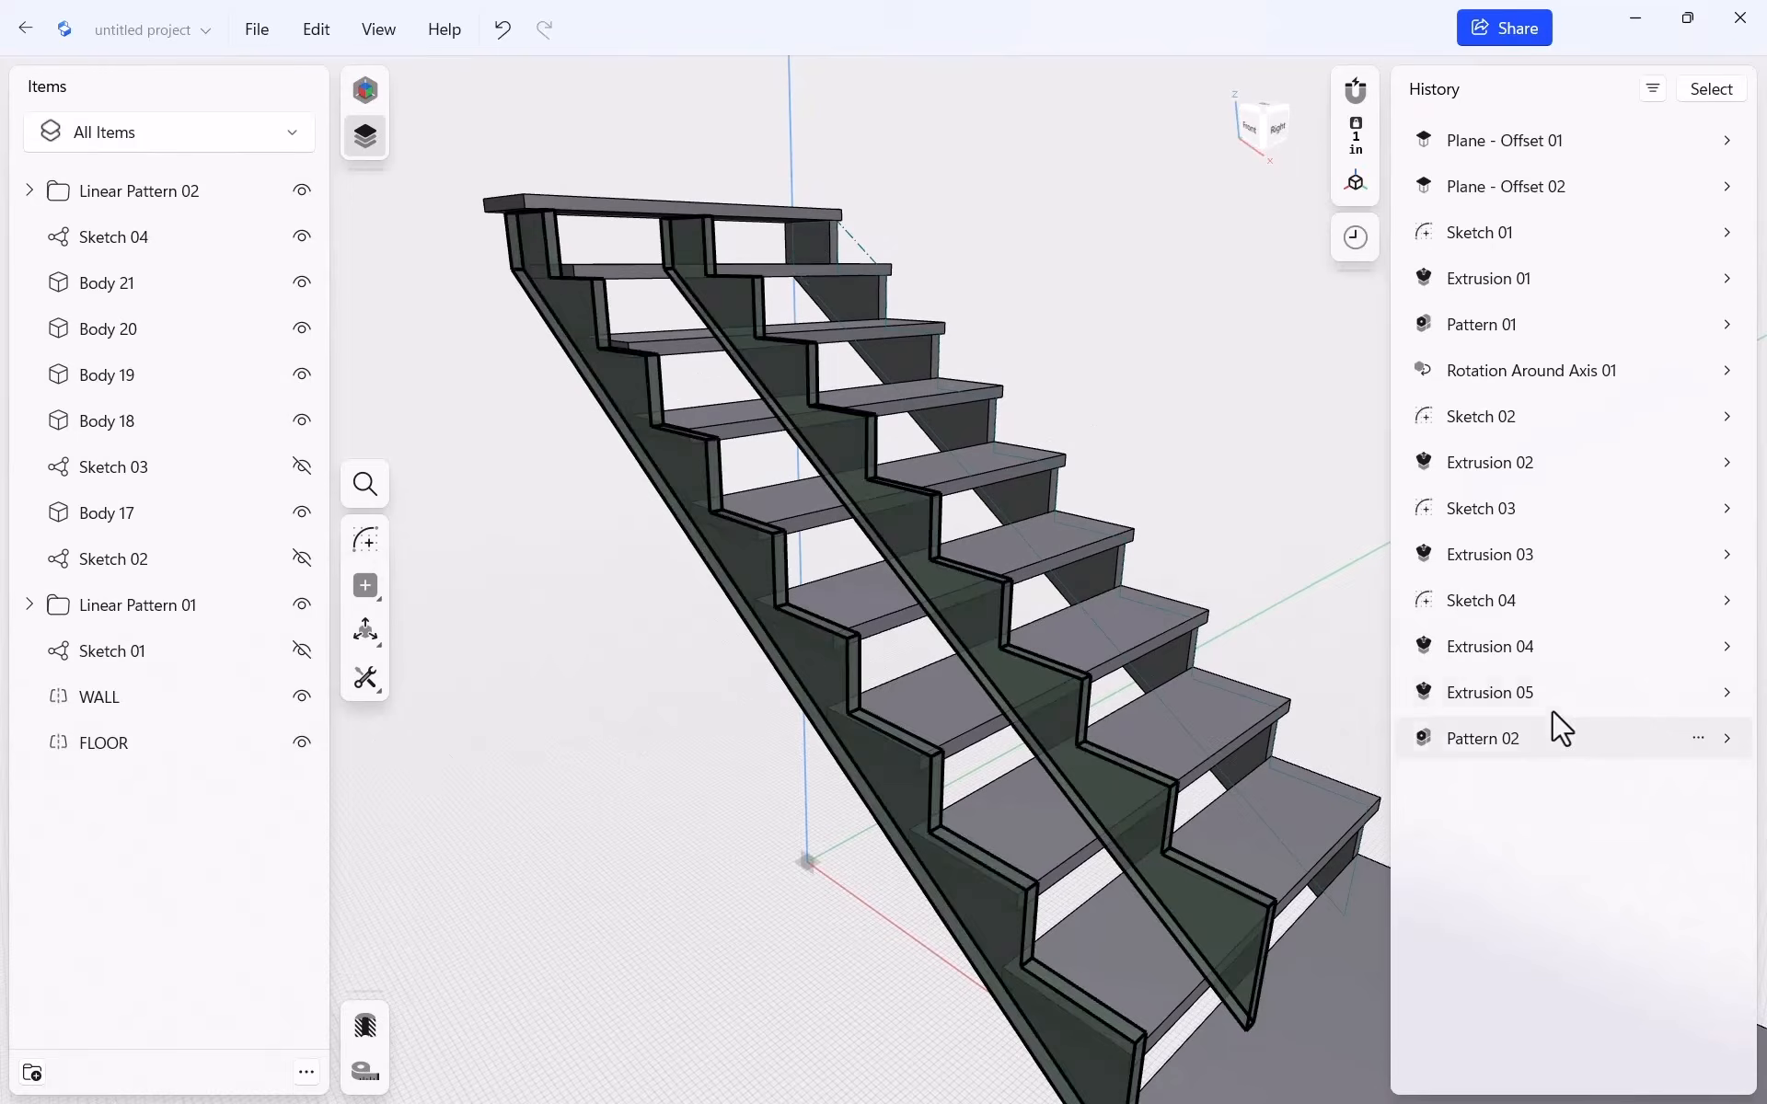
Change Pattern 02's Direction #2 distance to -23.25" and check the stringers under the treads
click(1732, 741)
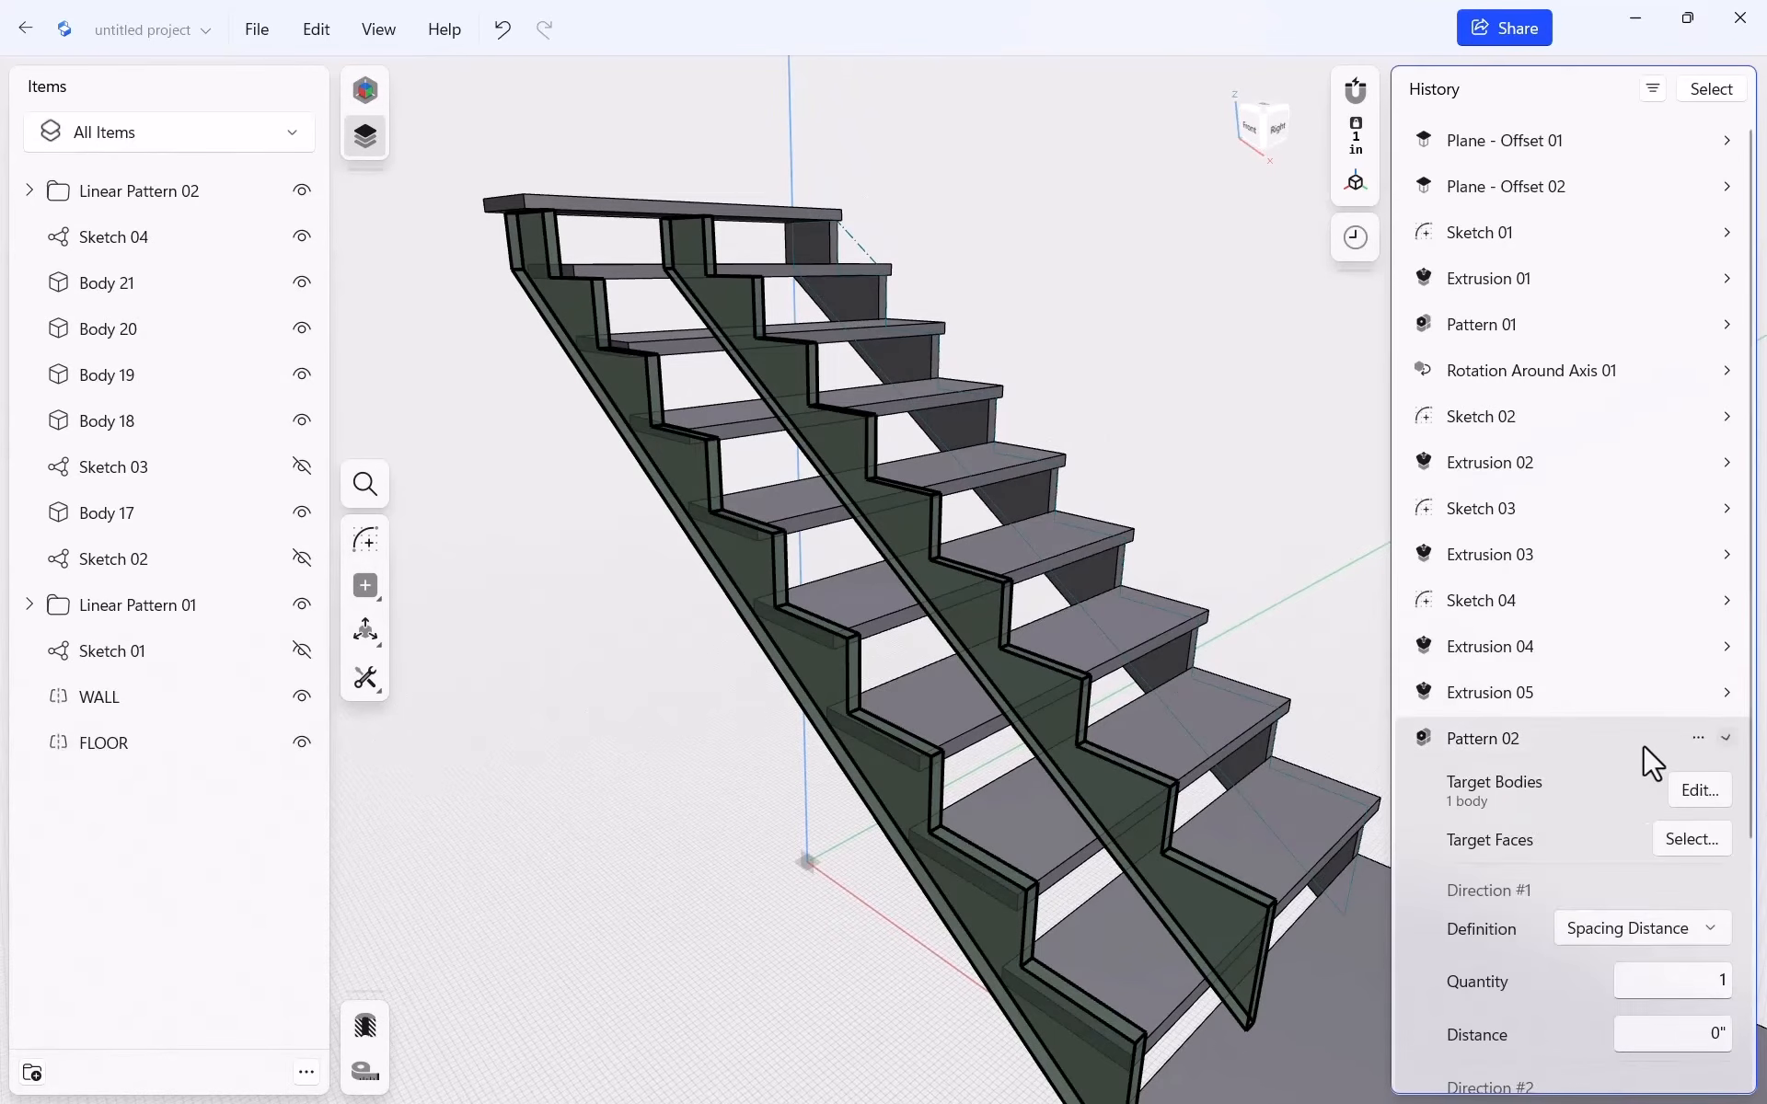
click(1689, 875)
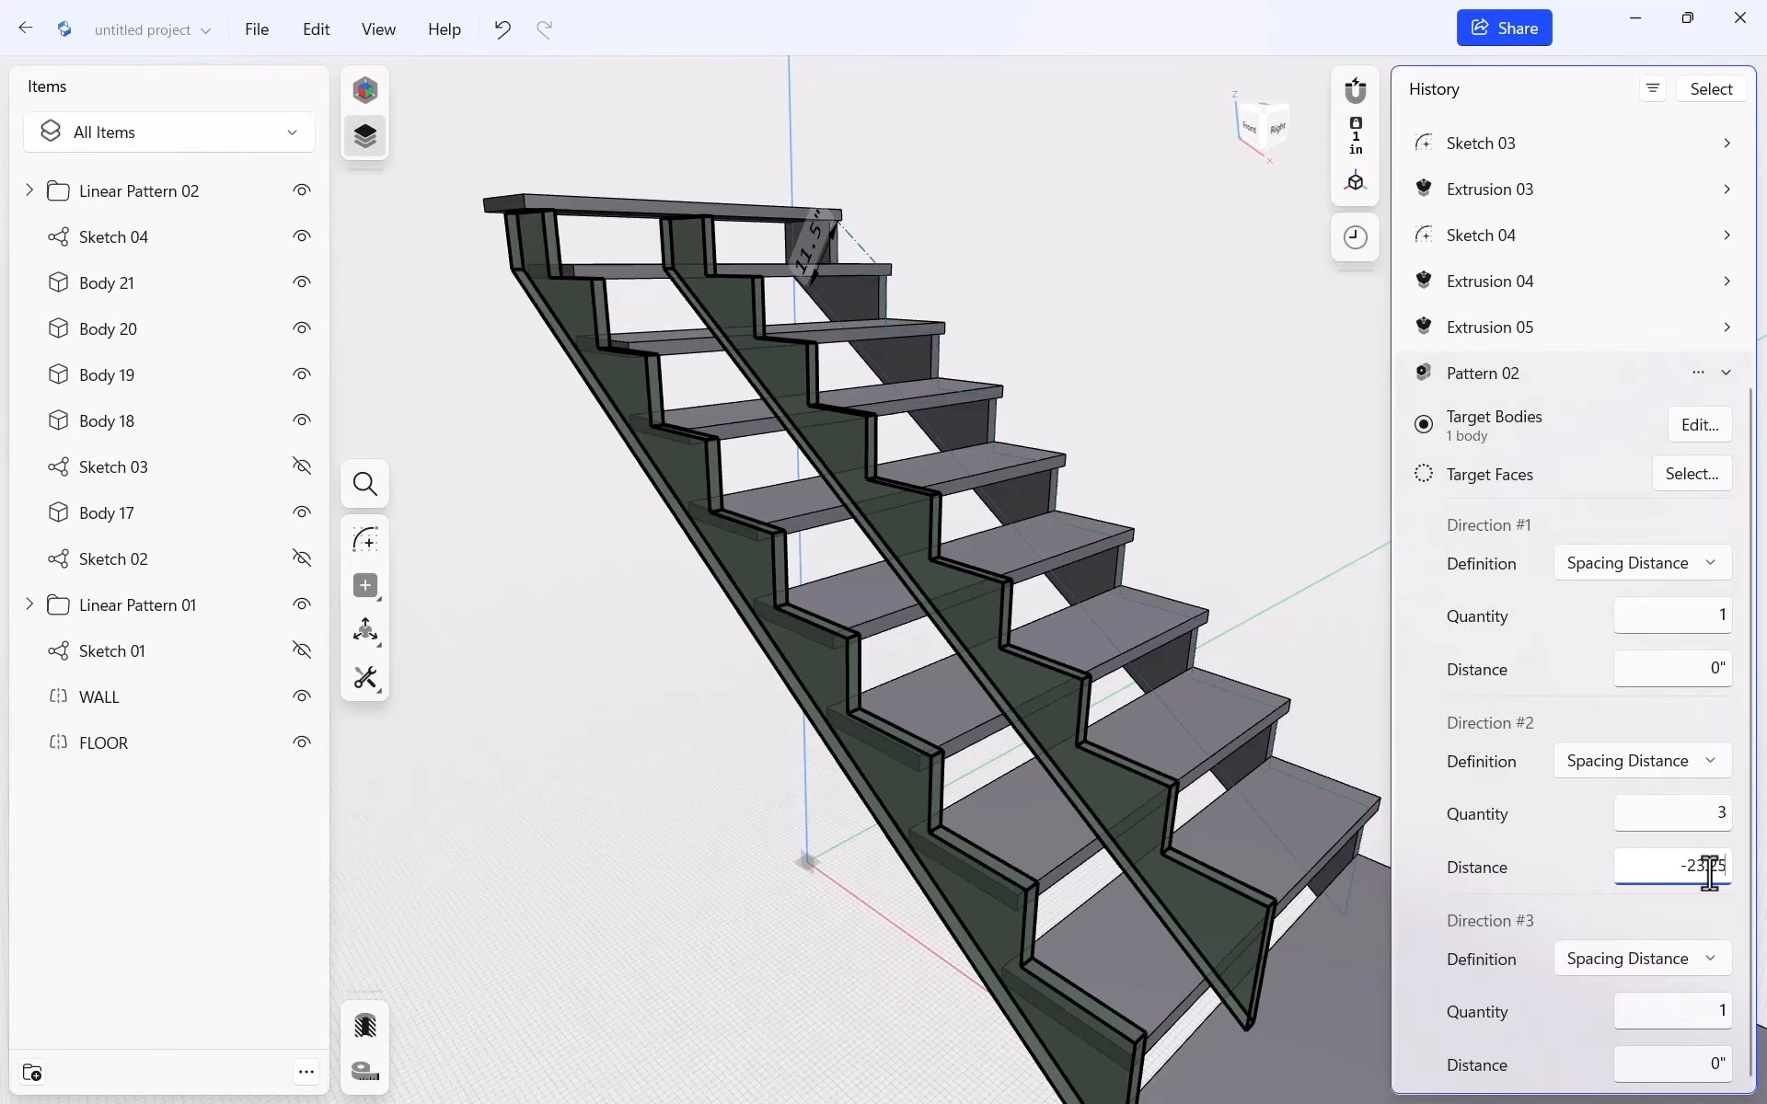
key(Return)
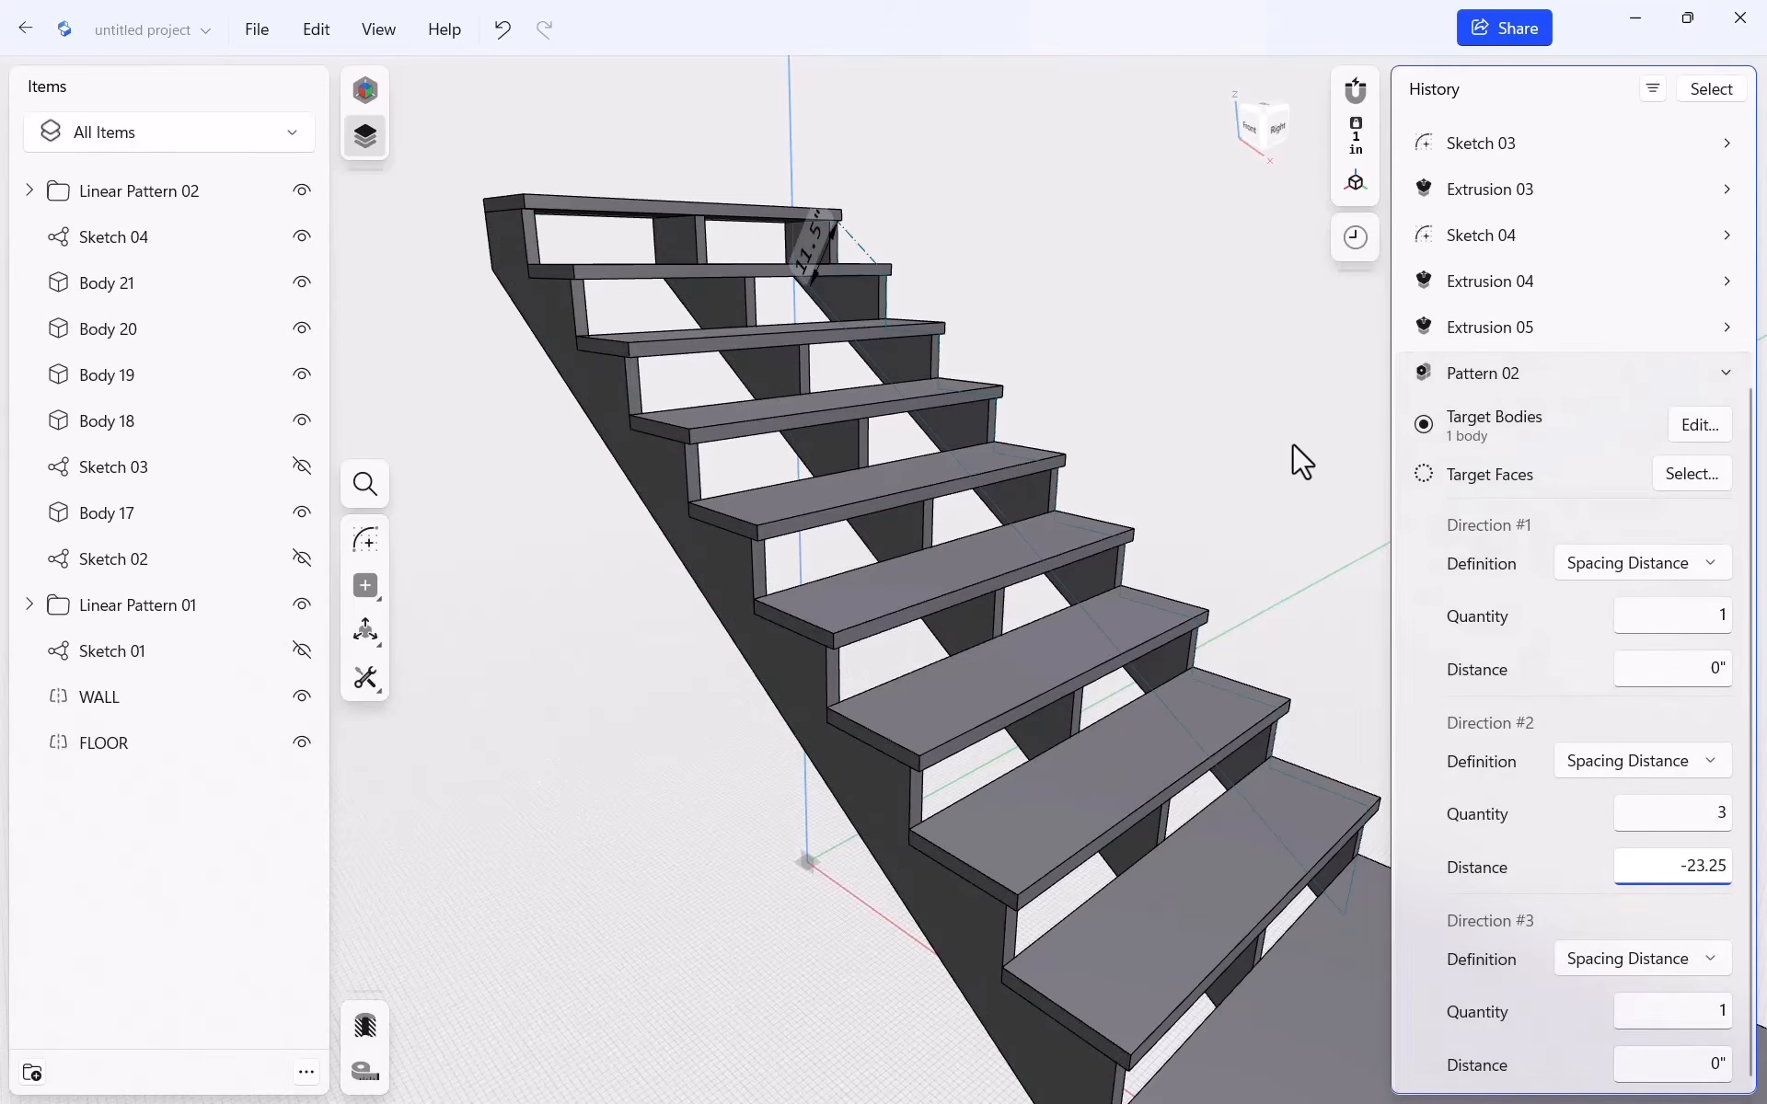
scroll(1172, 445, down, 5)
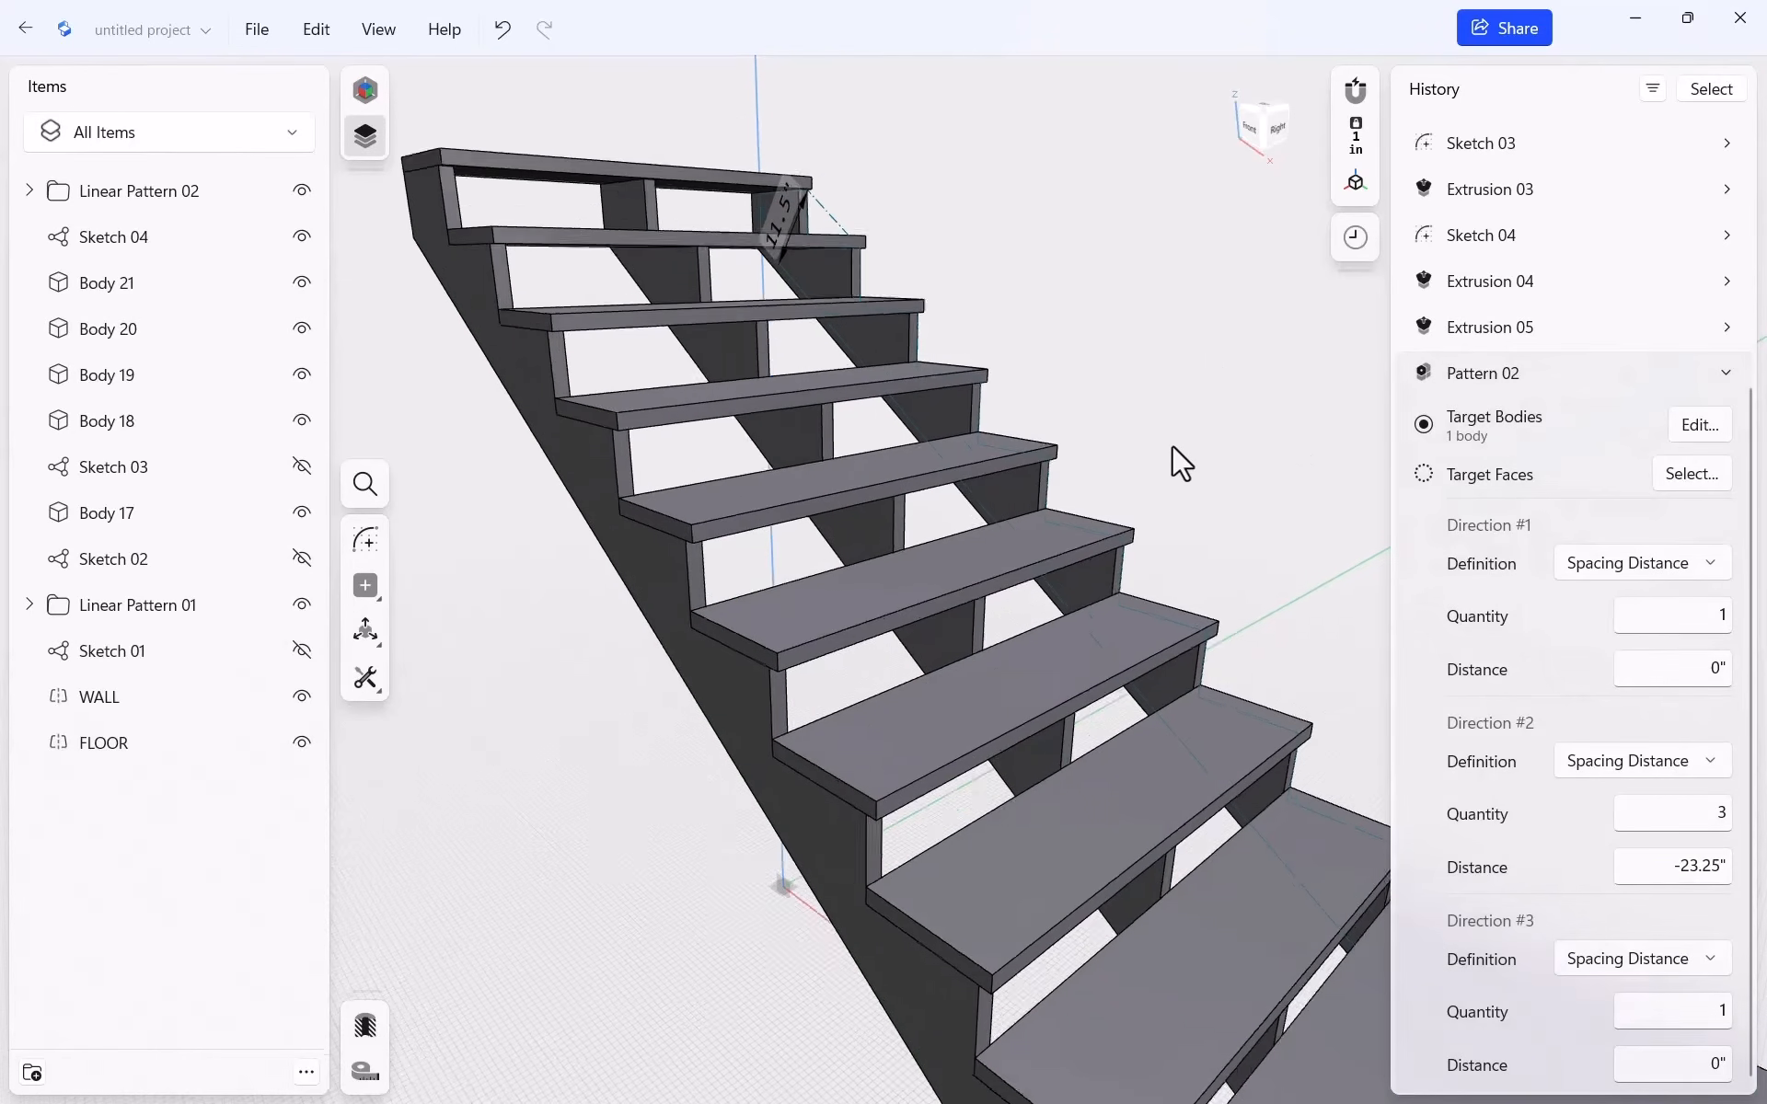
middle_drag(766, 574, 678, 543)
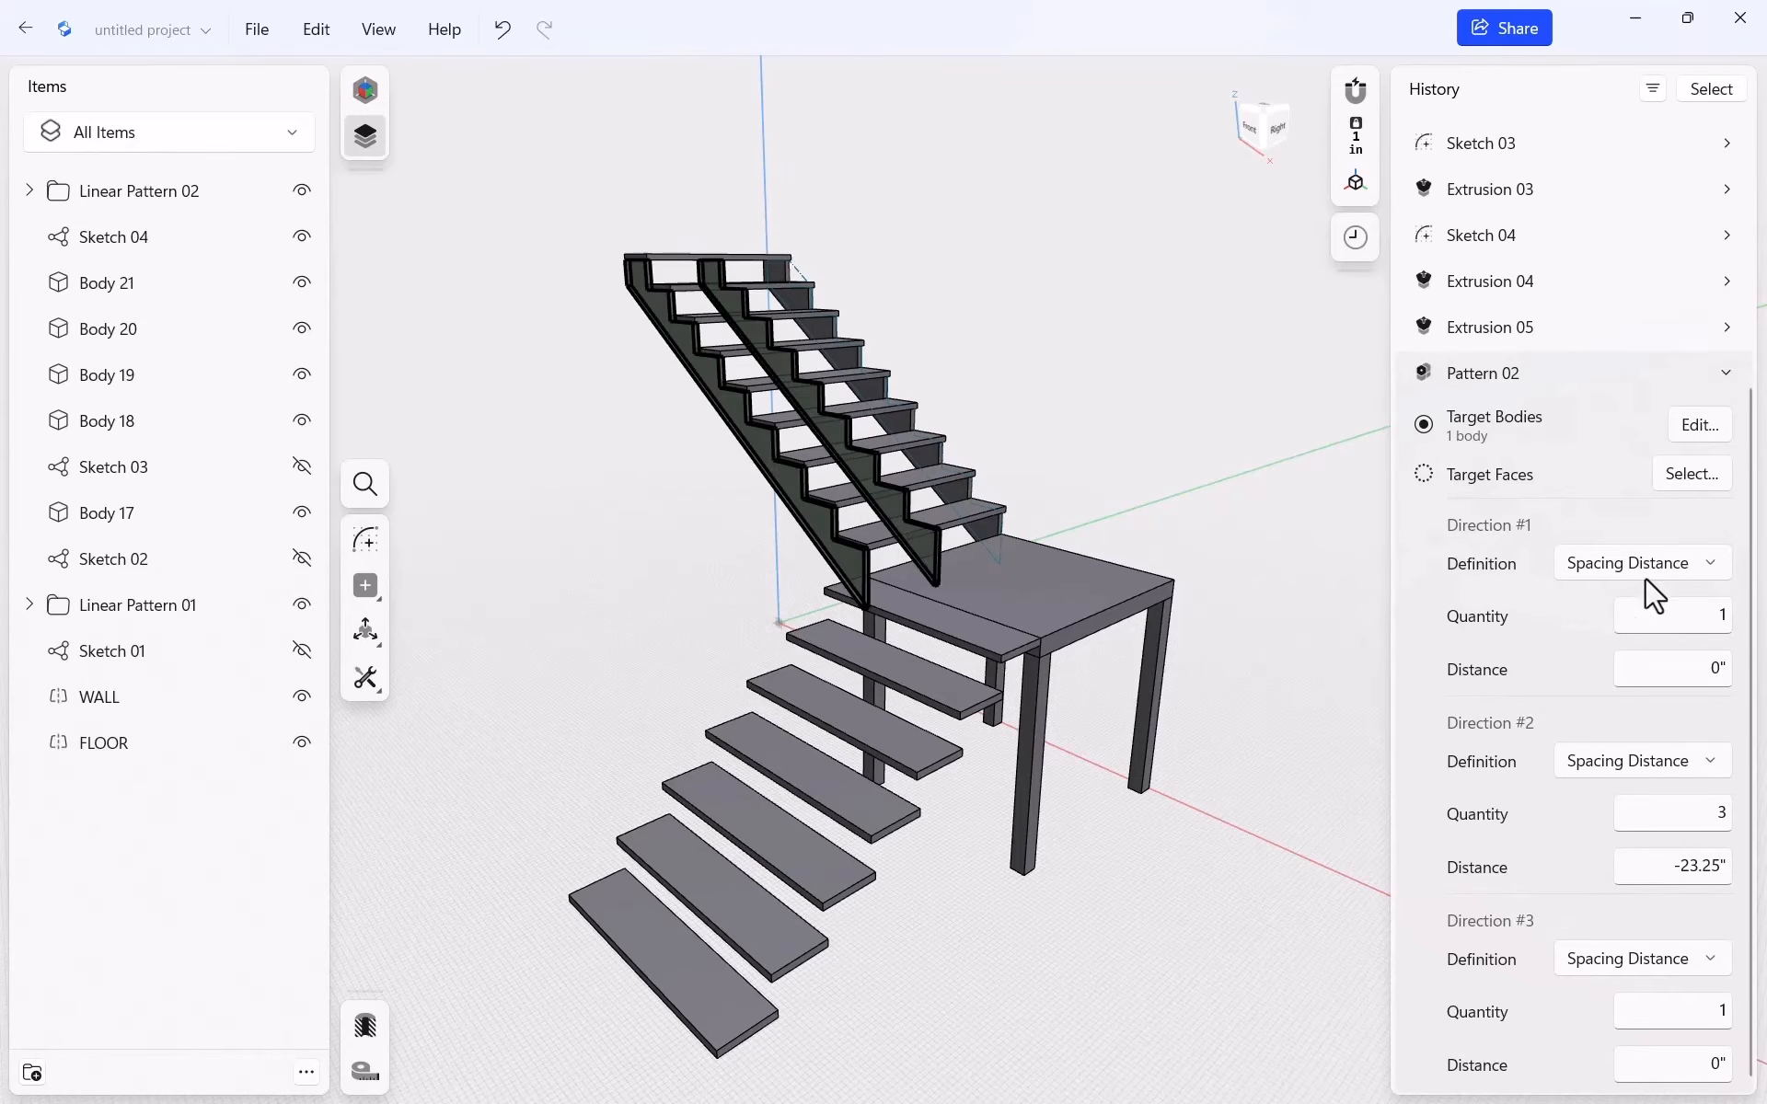
Collapse Pattern 02 in the History panel and select the landing's front face
click(1726, 374)
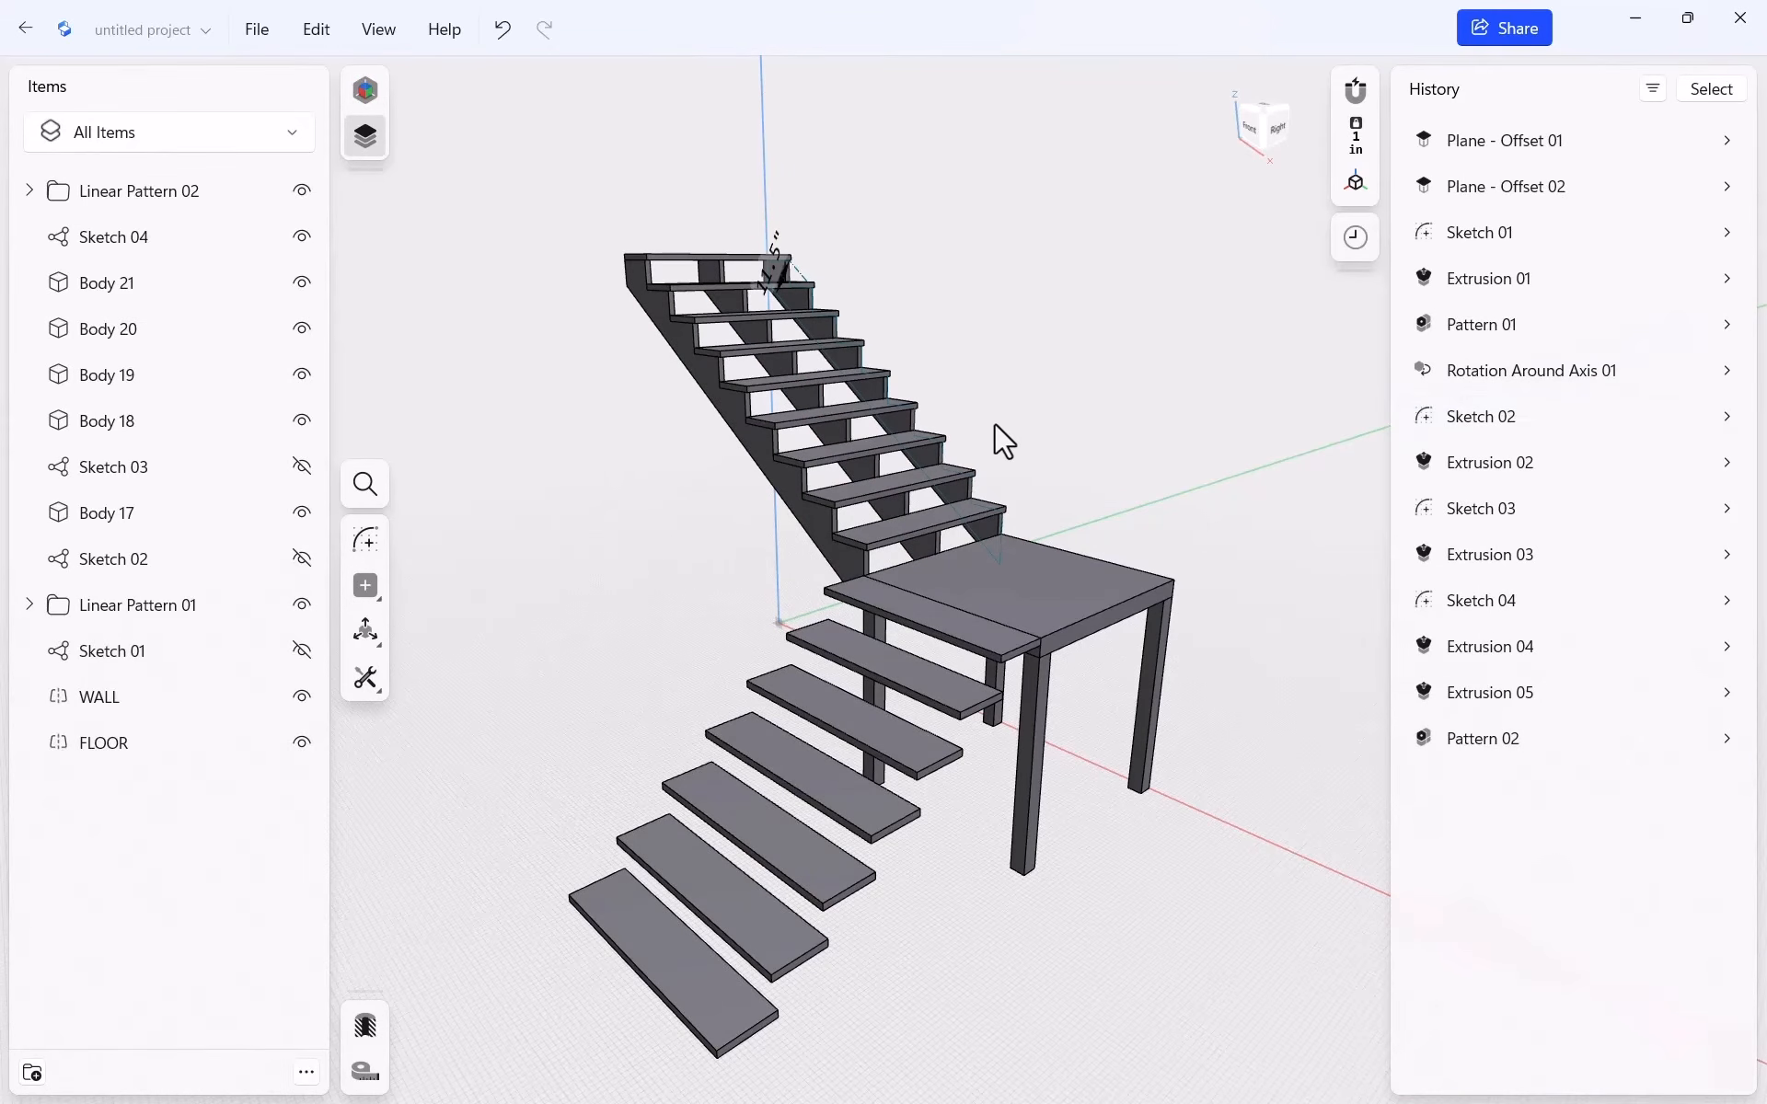
scroll(643, 334, down, 3)
scroll(637, 291, up, 5)
scroll(645, 299, up, 3)
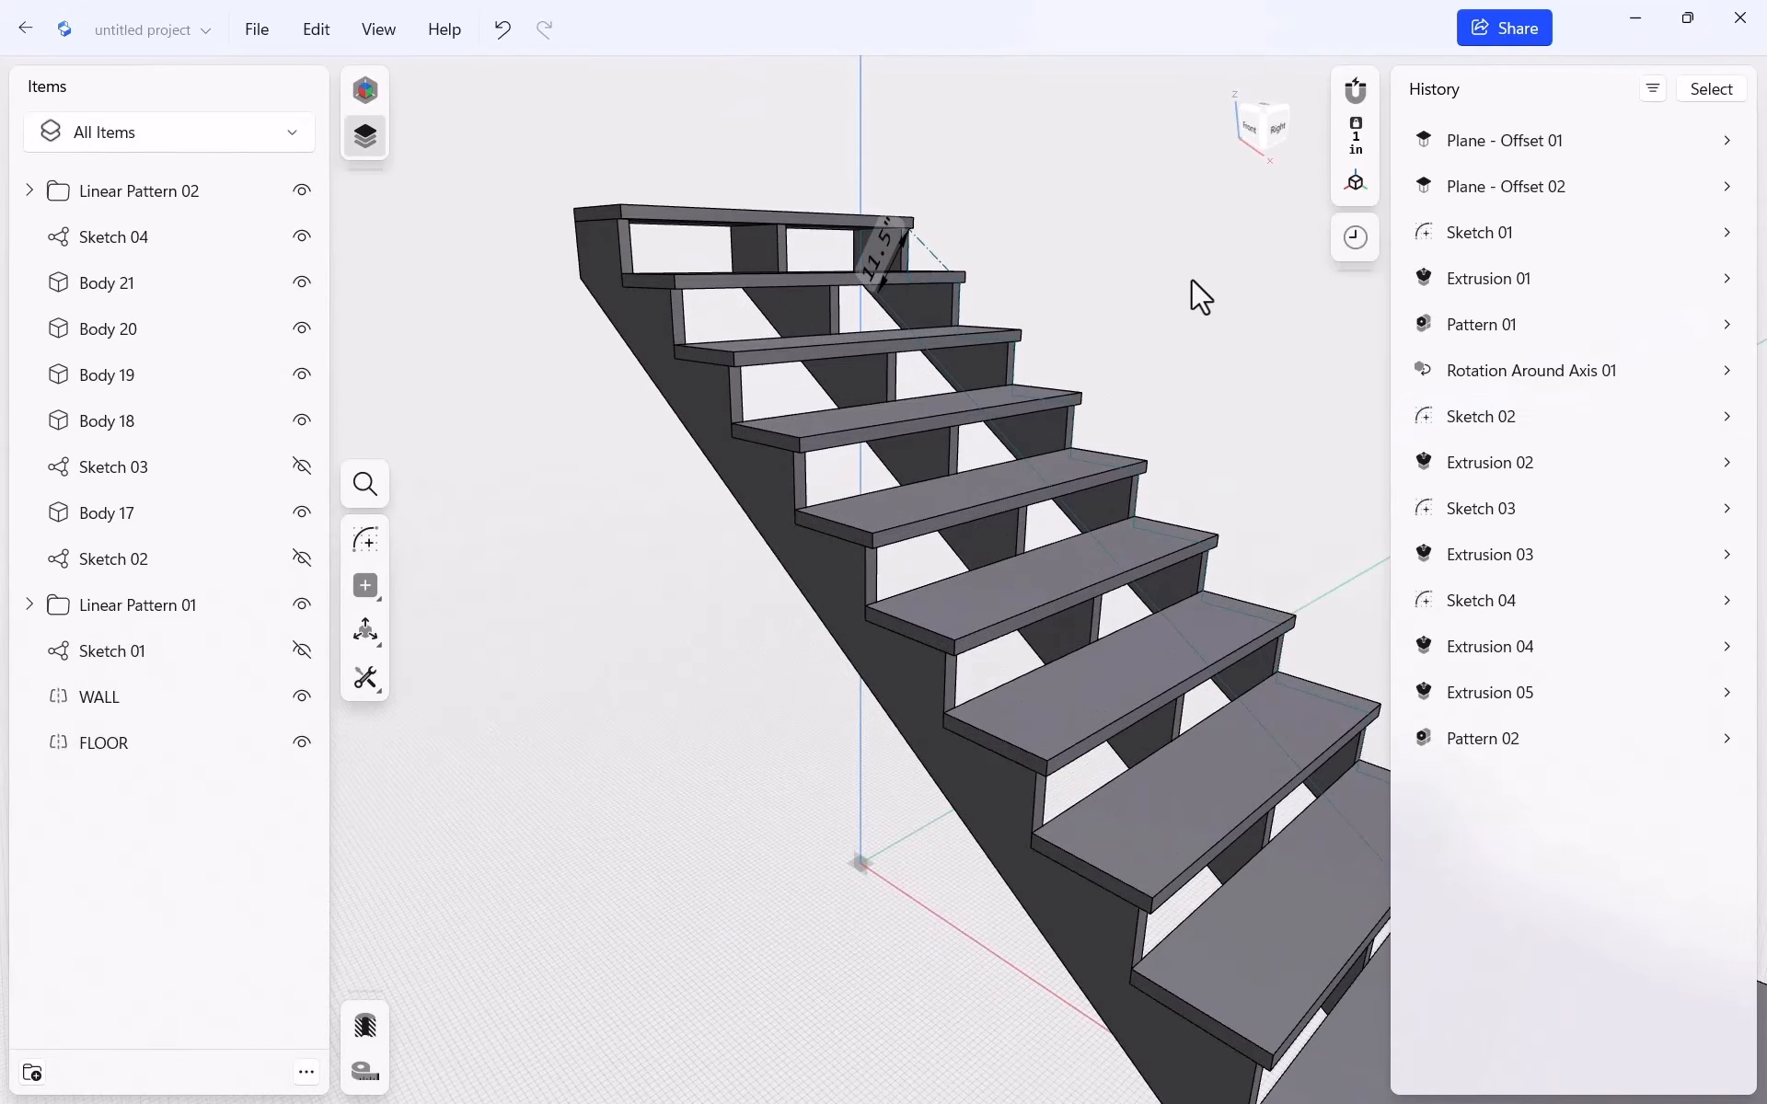
scroll(884, 230, down, 5)
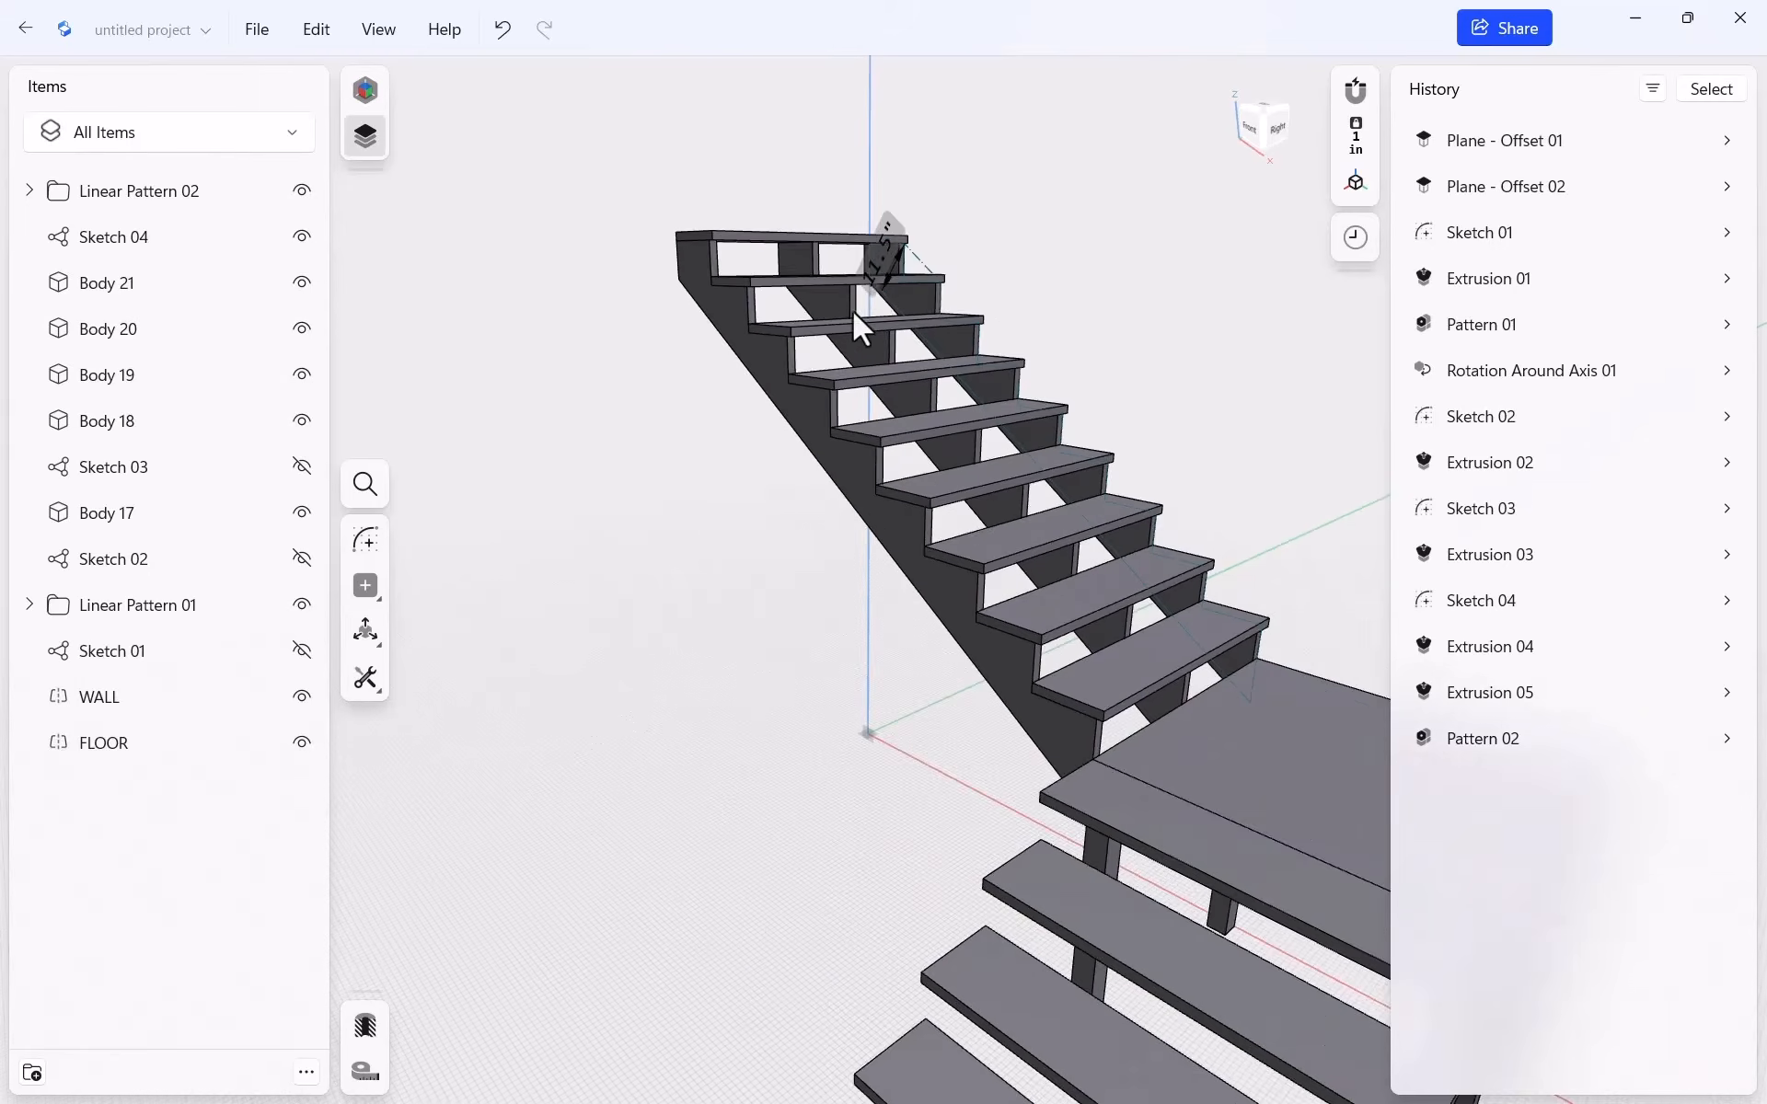
scroll(810, 409, down, 3)
scroll(939, 643, up, 3)
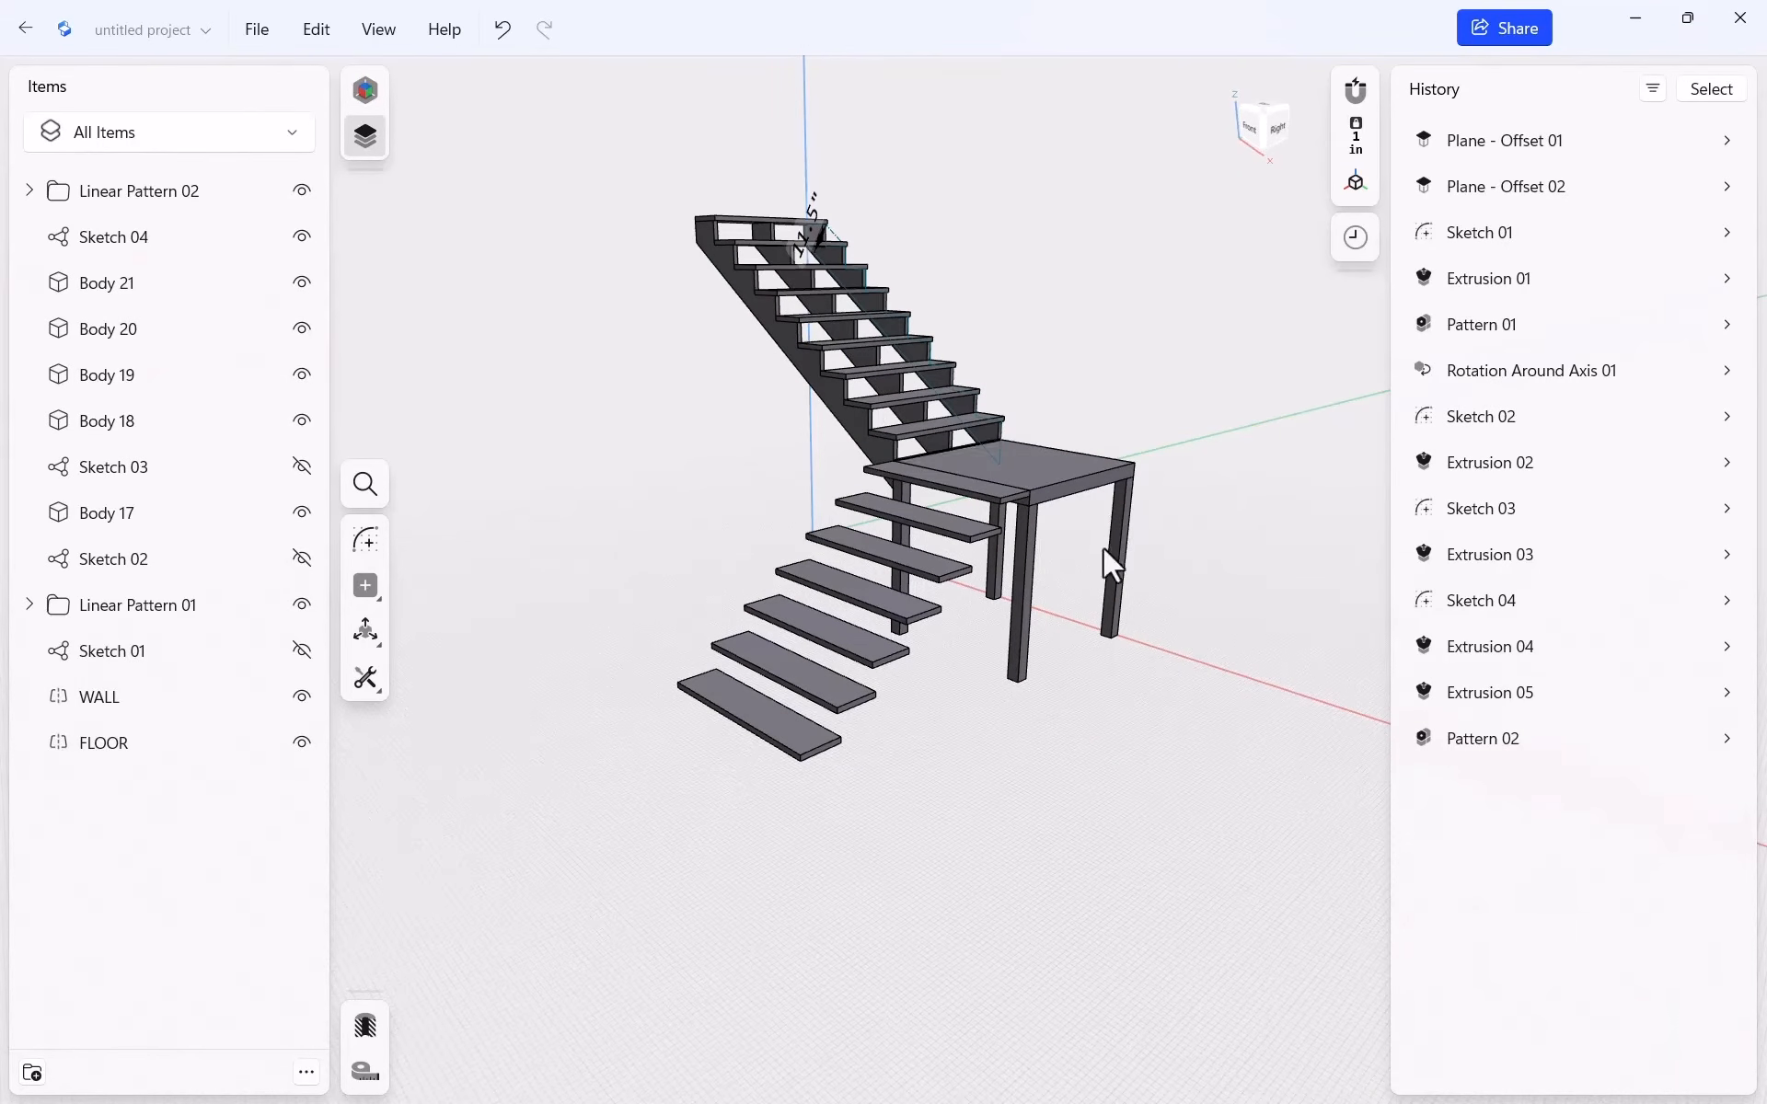
scroll(1030, 626, up, 3)
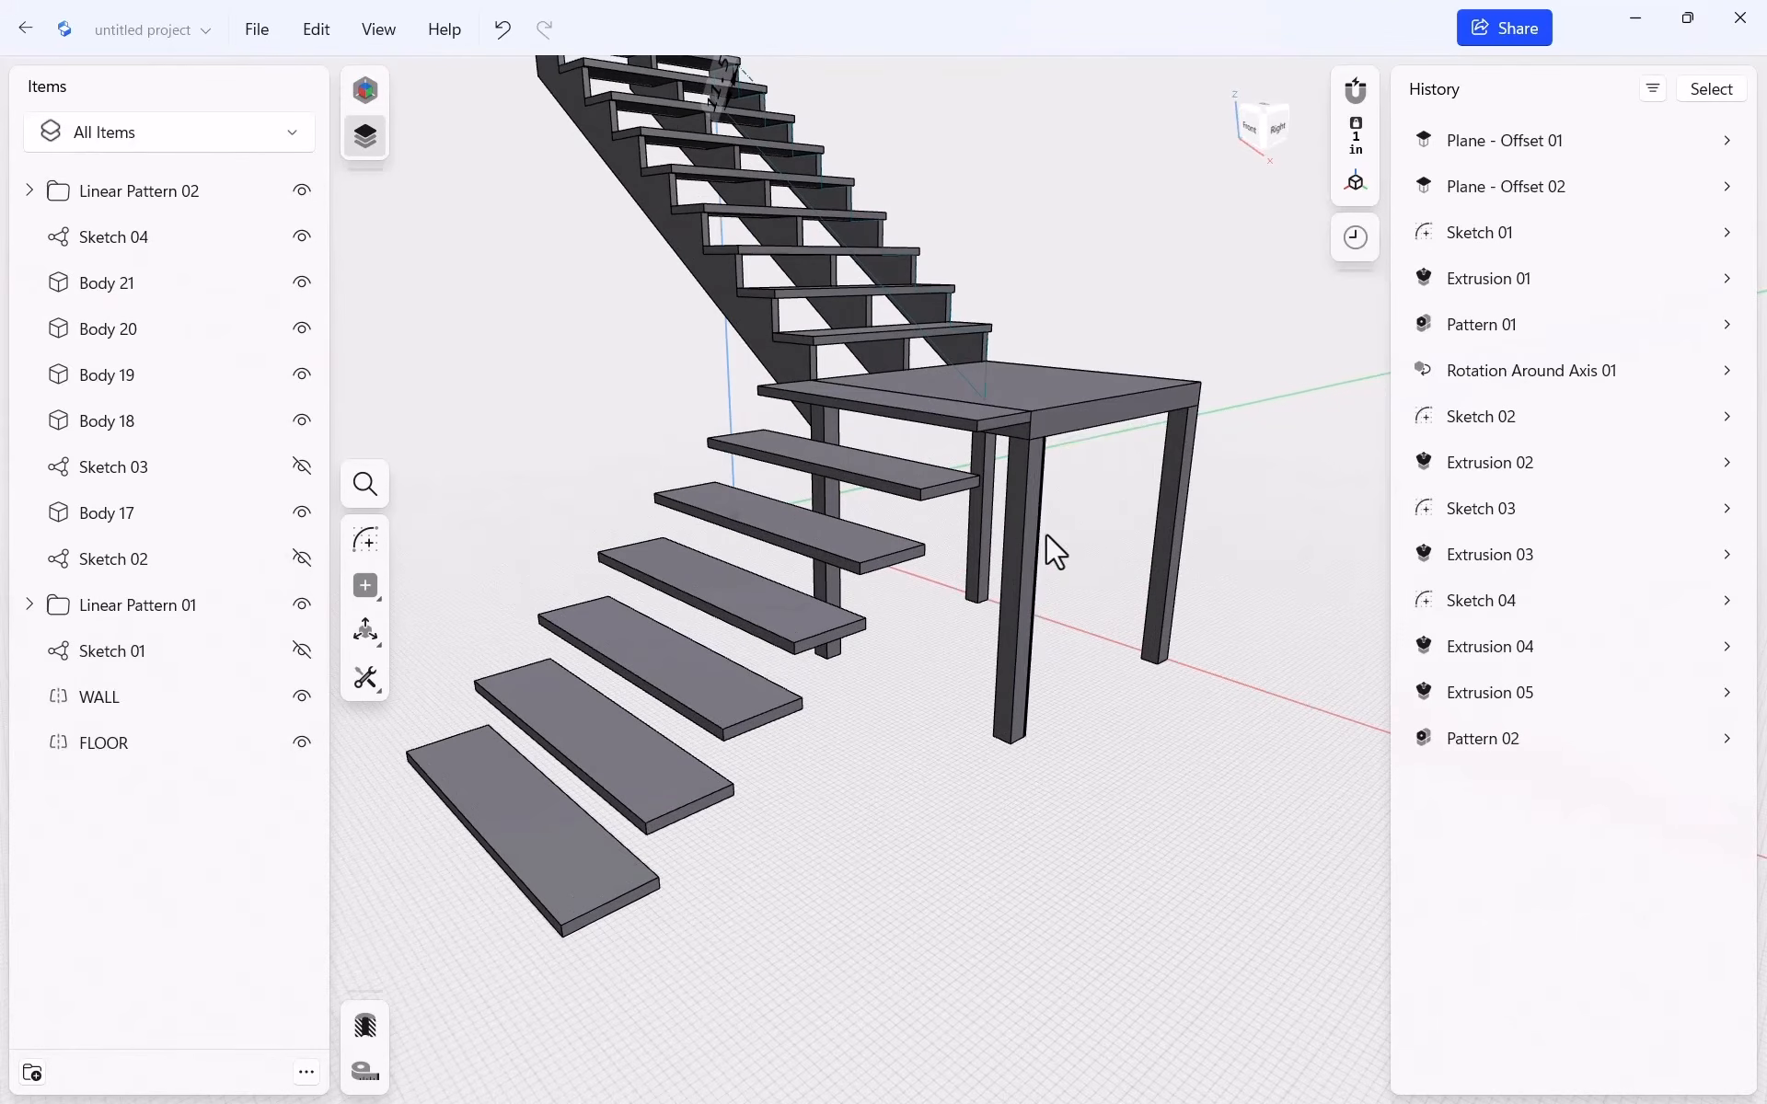
click(1074, 416)
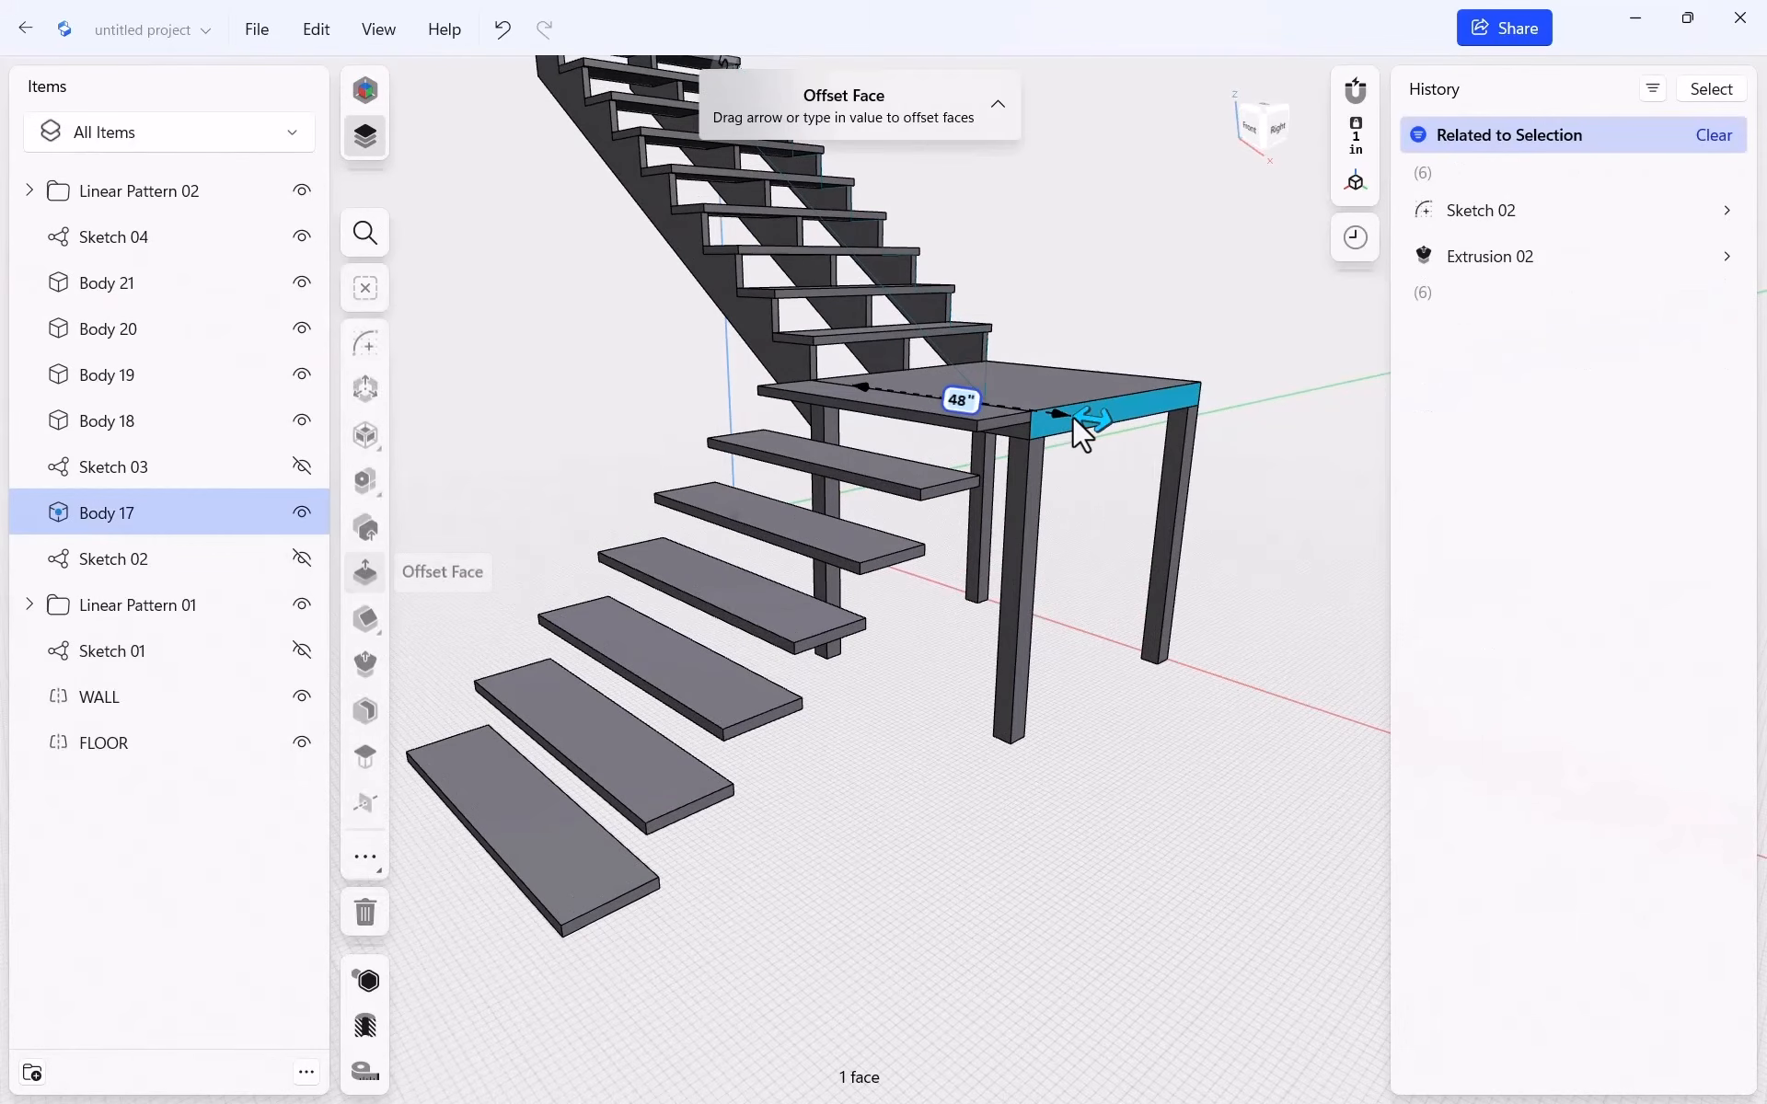
Start Sketch 05 on the face and draw 7.5", 10.5" and 12.9999" segments from the tread corner
click(366, 348)
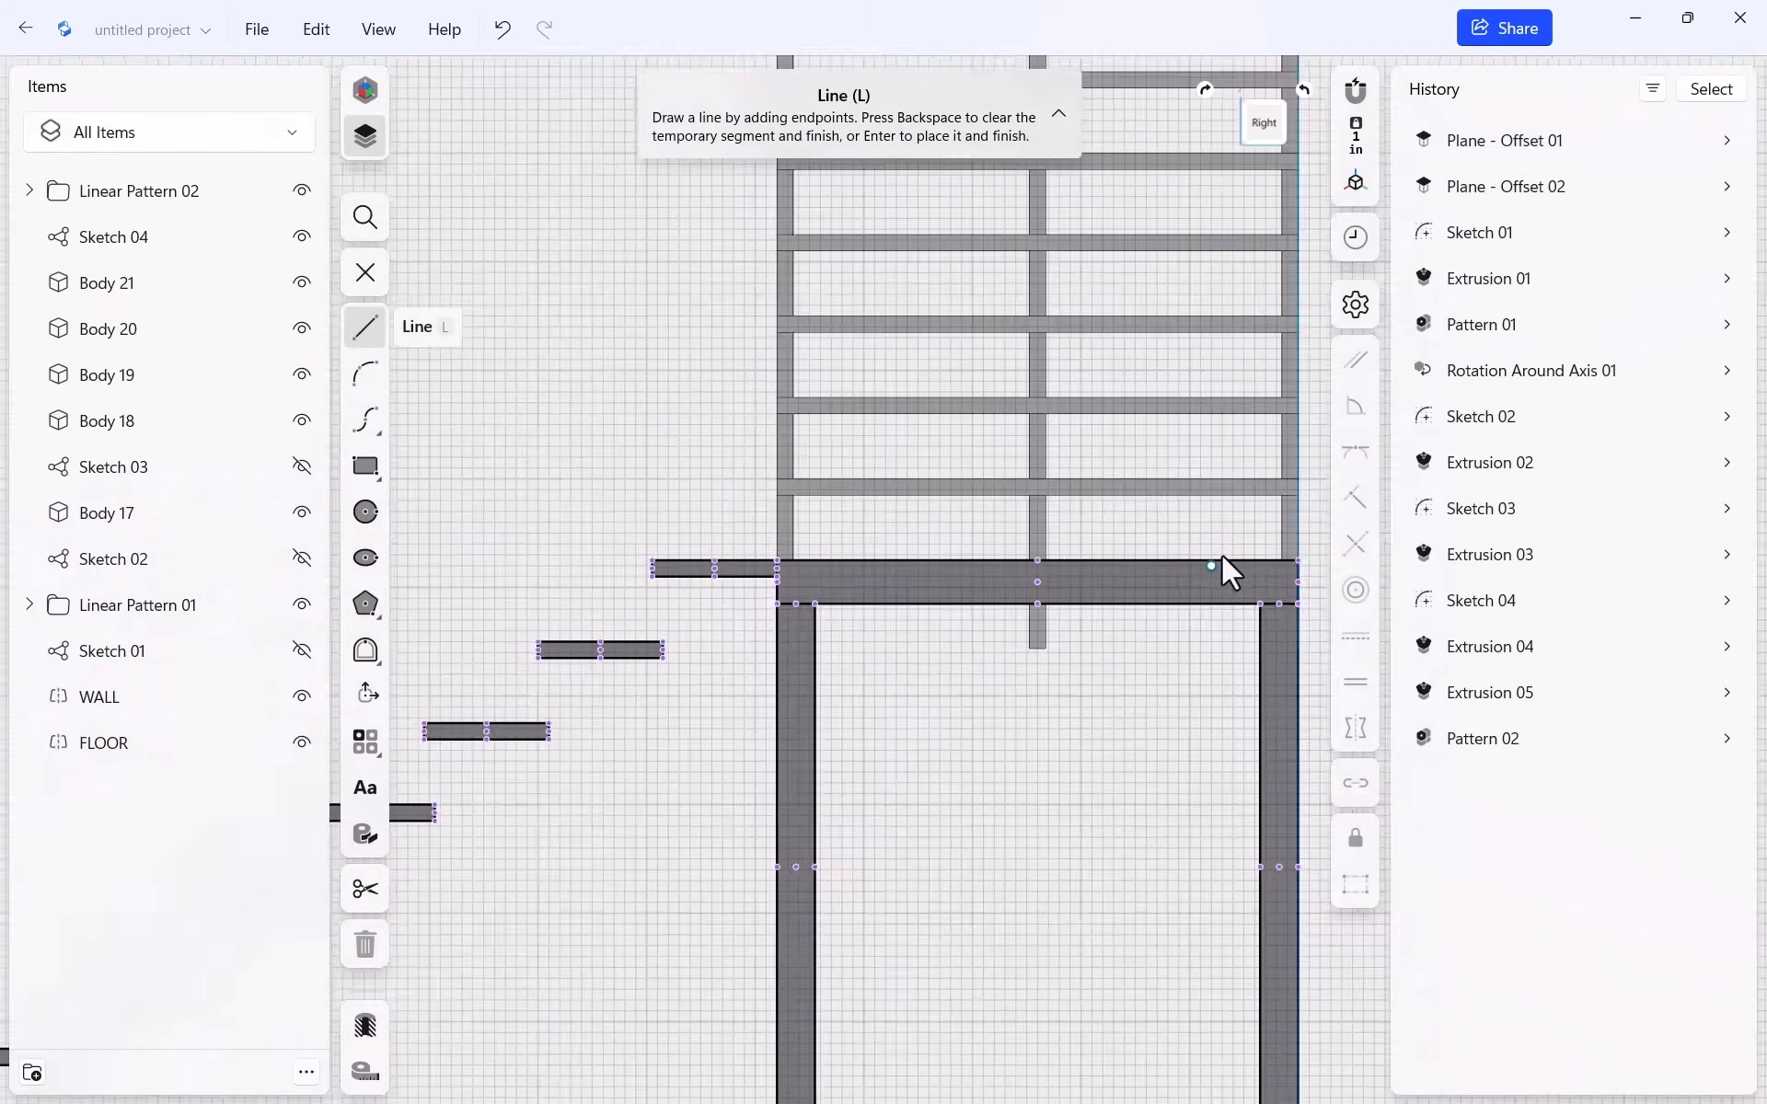
scroll(979, 727, down, 5)
scroll(749, 752, up, 5)
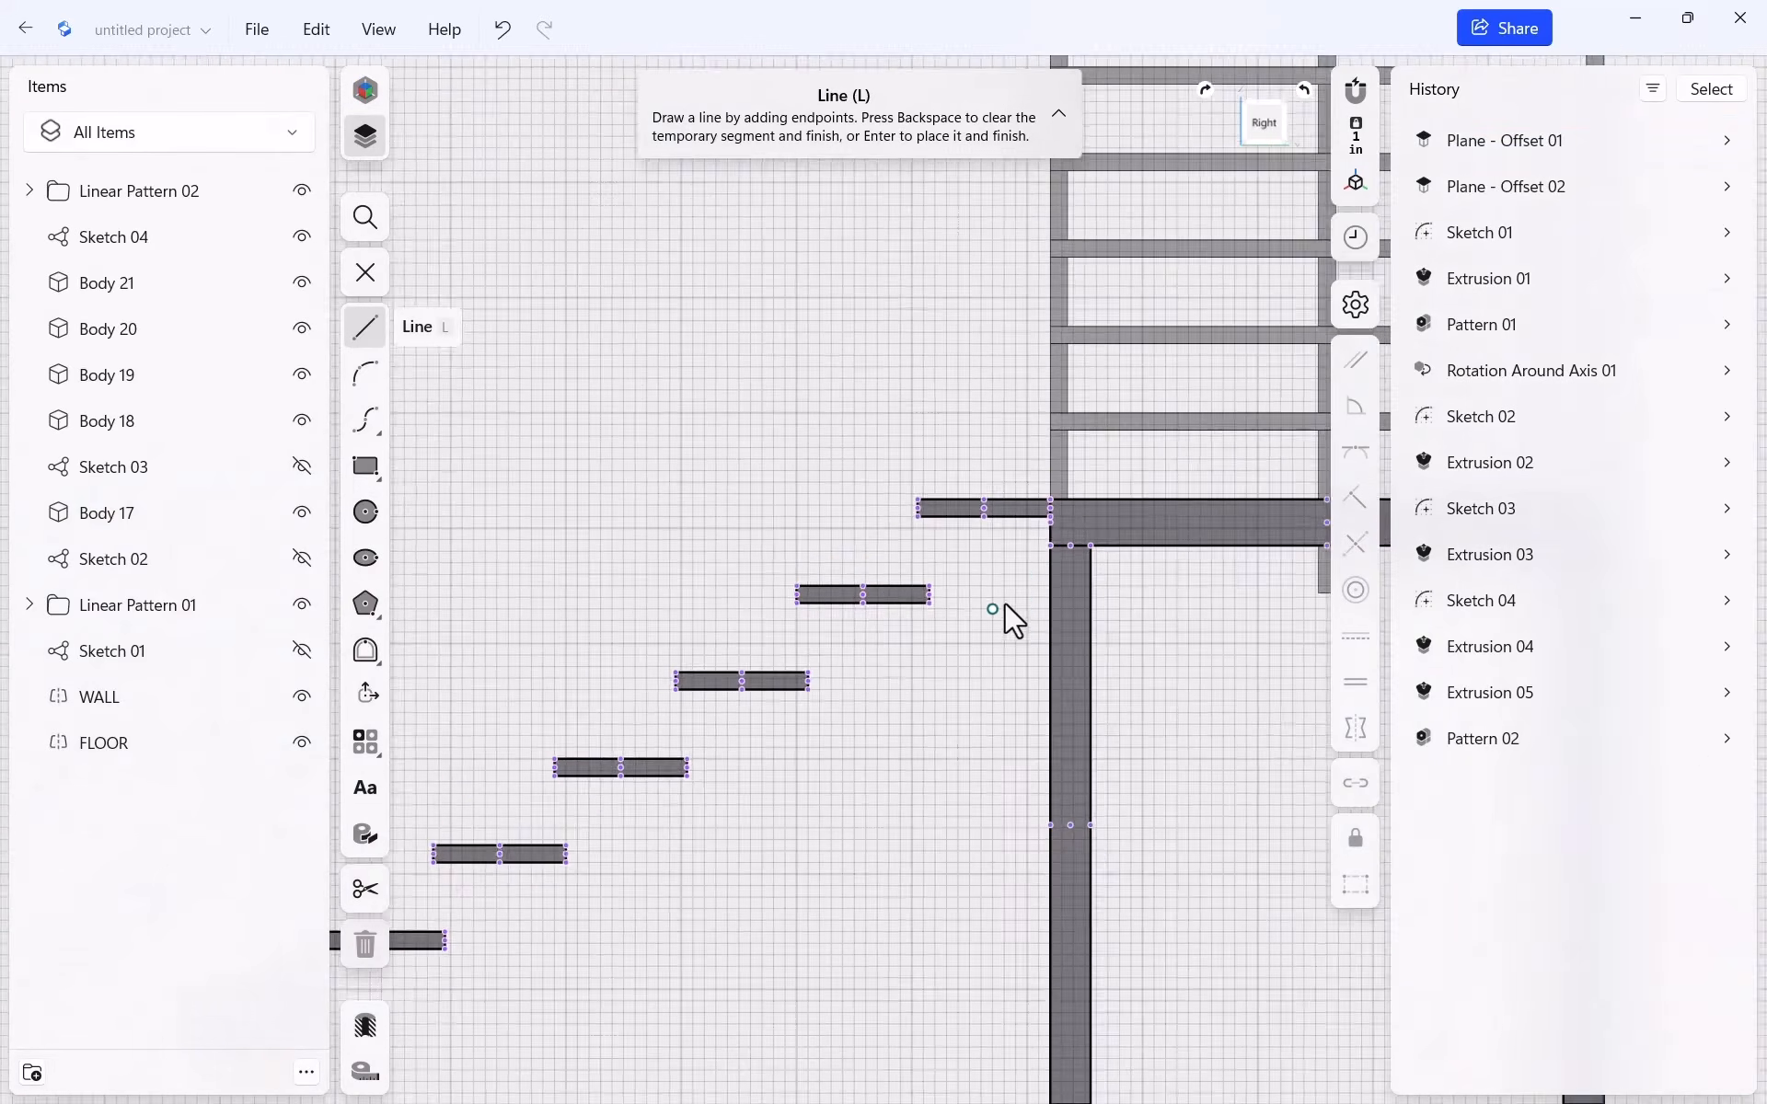
scroll(1006, 605, up, 4)
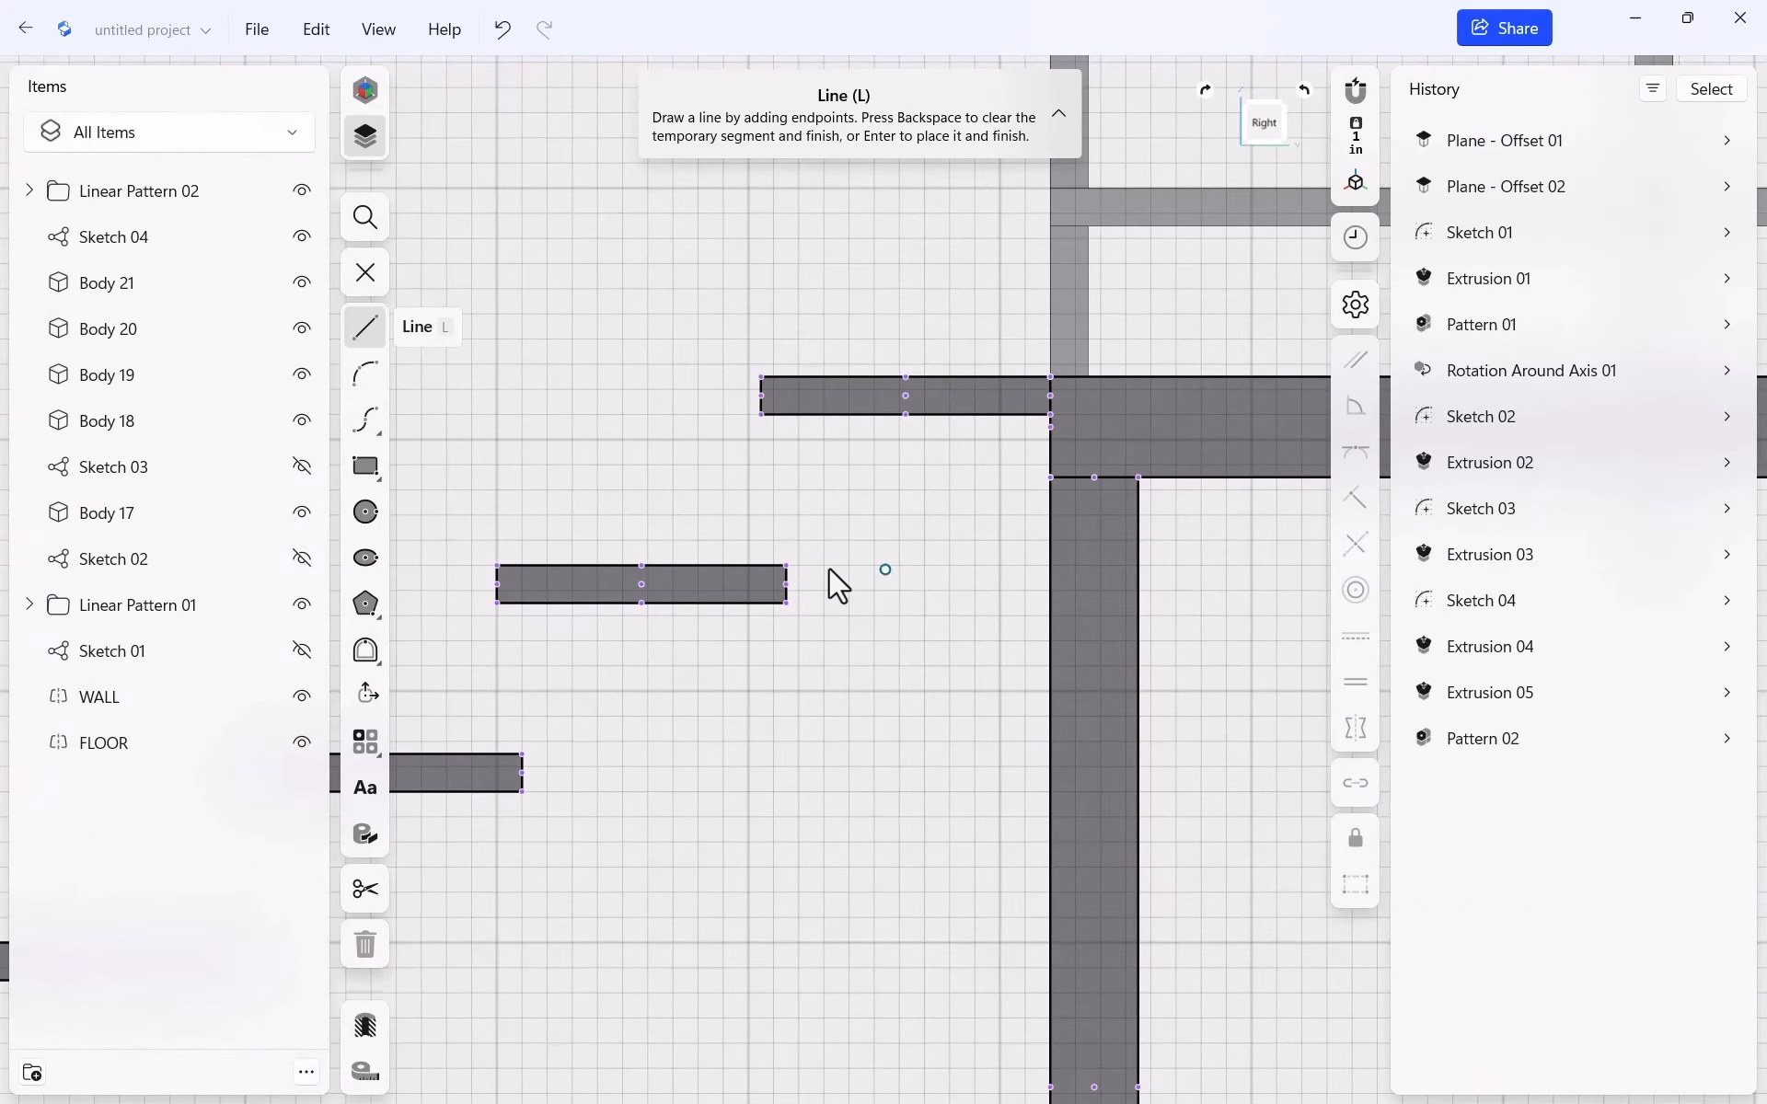
click(786, 603)
click(786, 414)
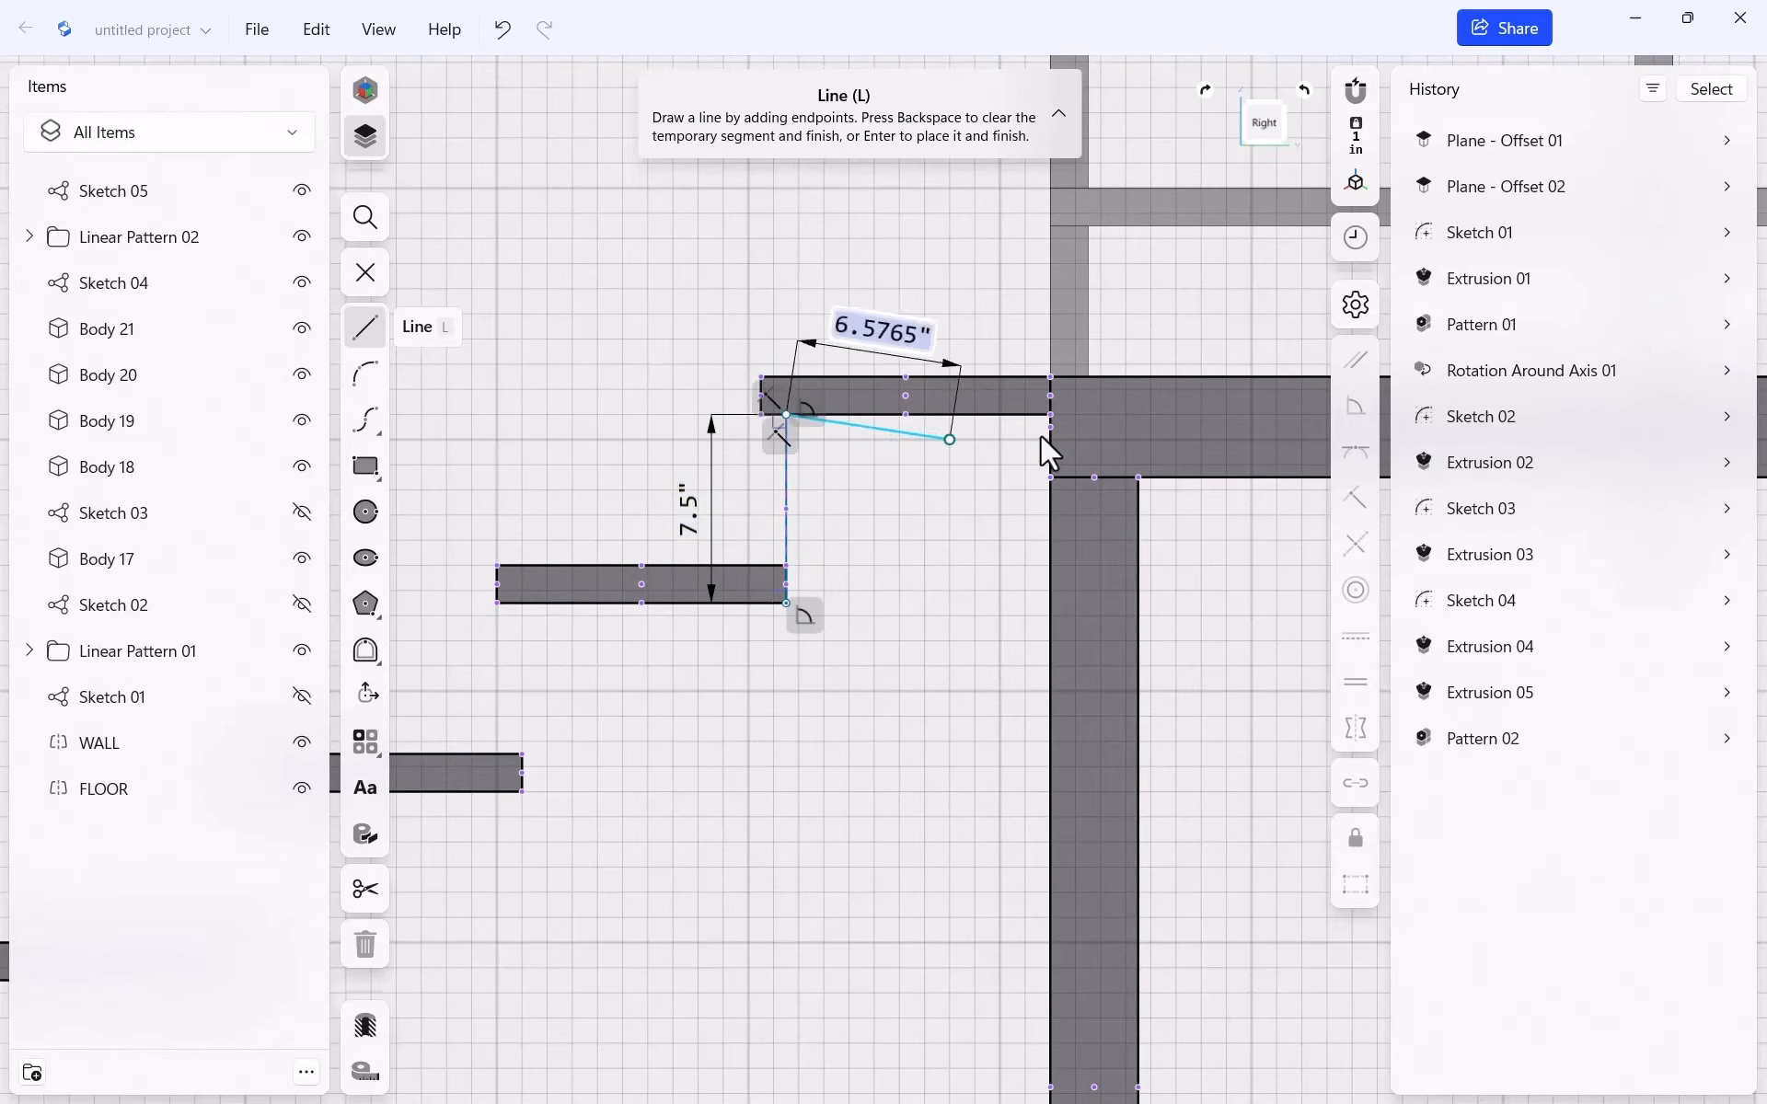
click(1051, 415)
click(1049, 740)
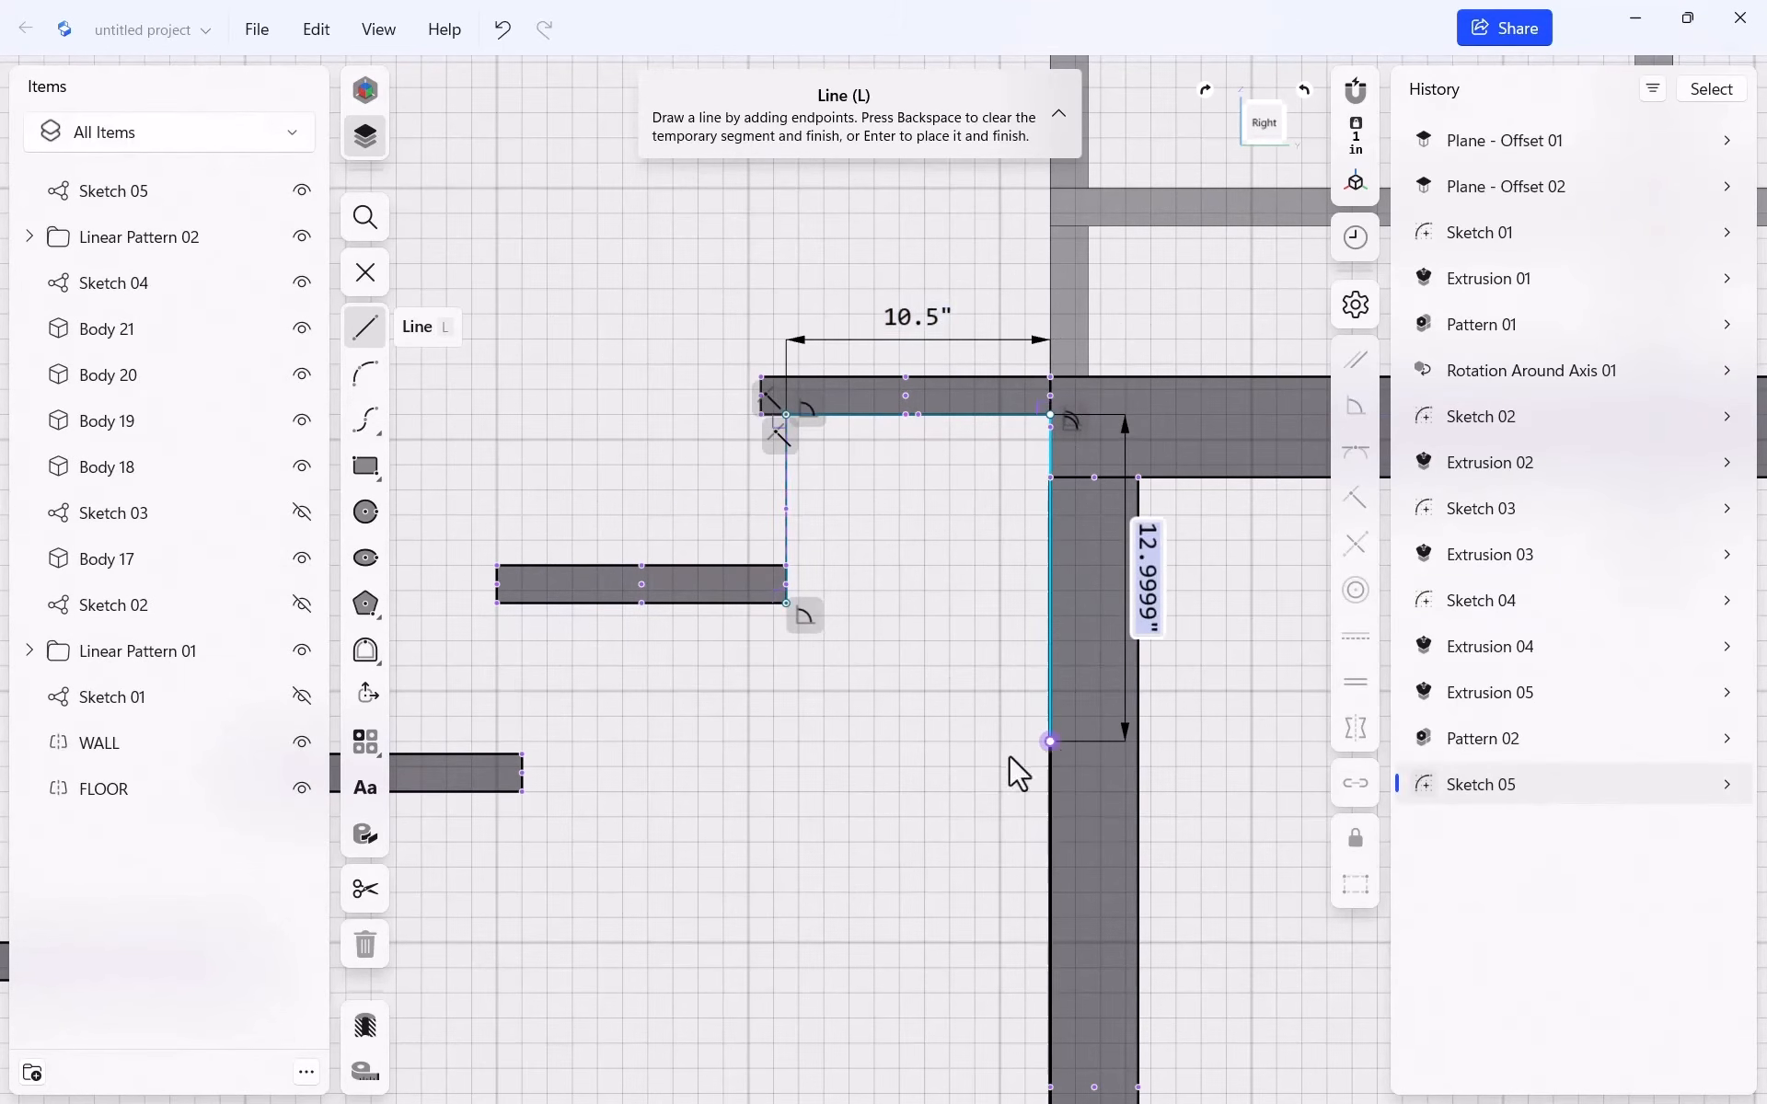
Draw the long sloping stringer line and a 55" line back to the wall corner
scroll(1008, 659, down, 1)
scroll(1009, 659, down, 6)
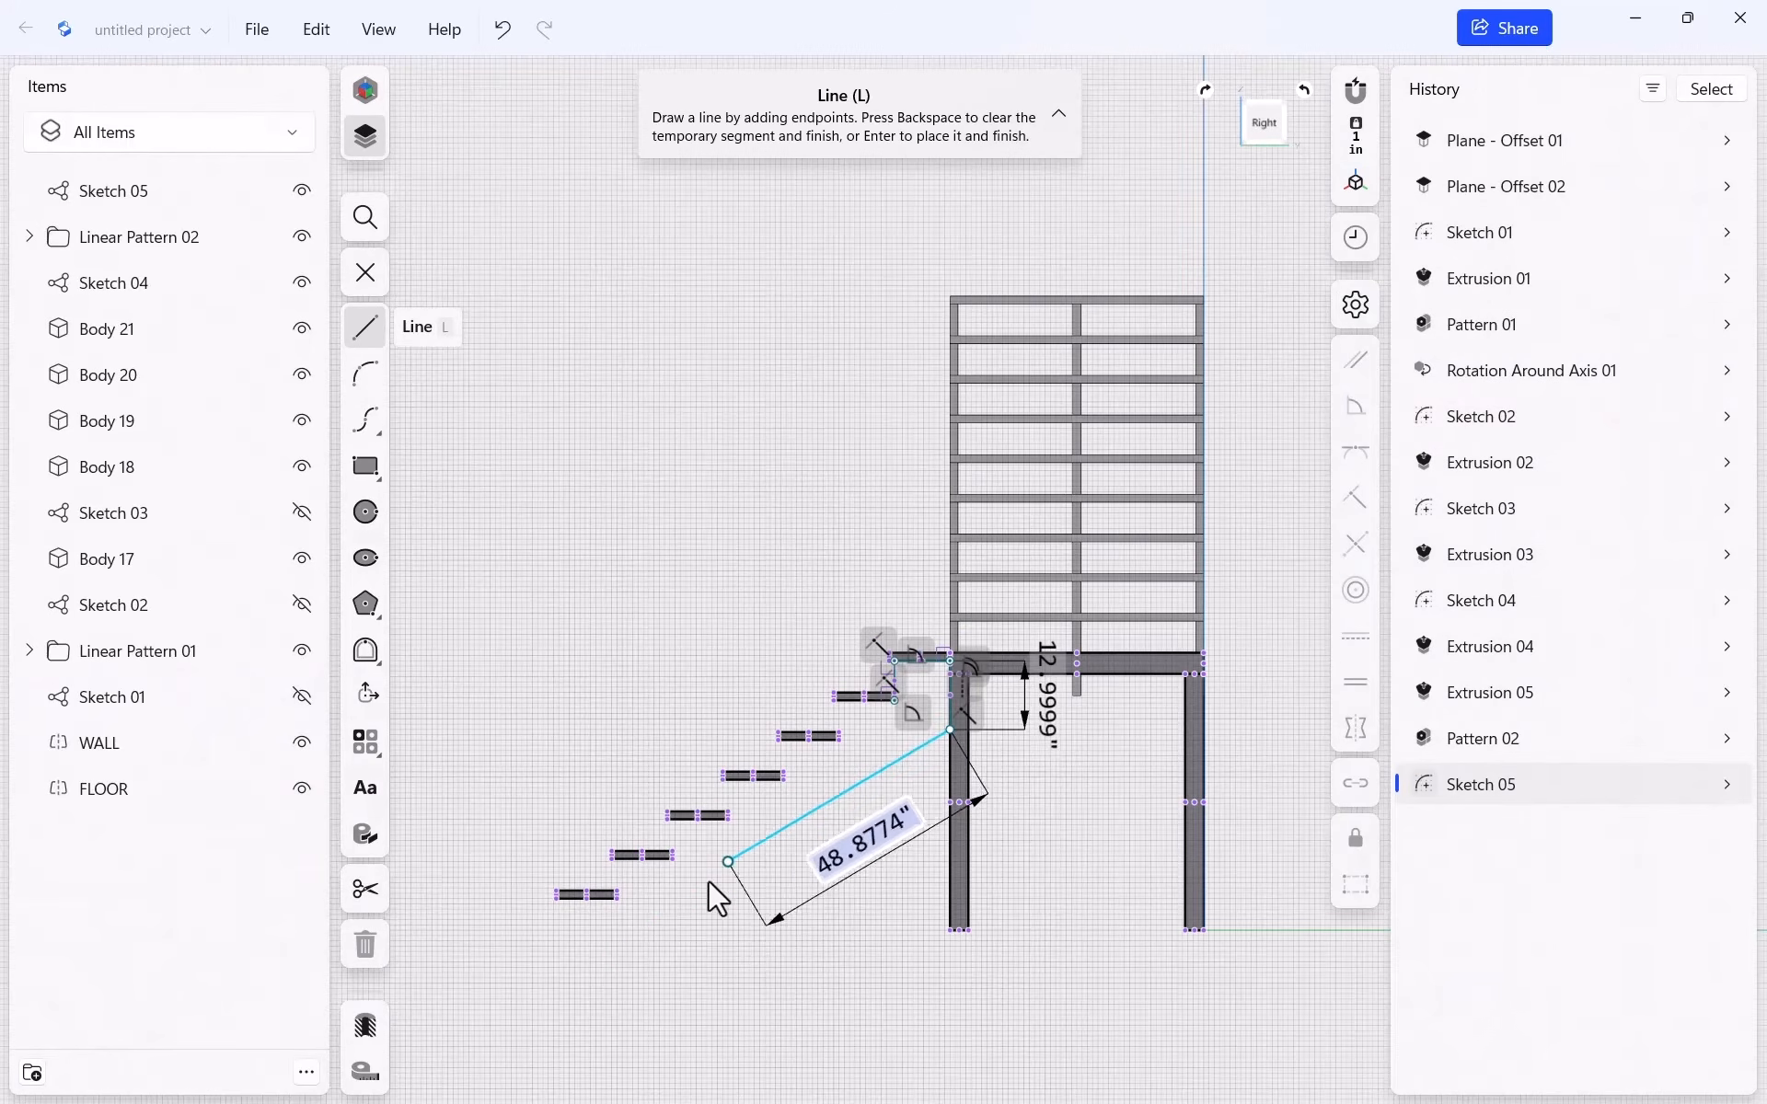
scroll(676, 978, up, 3)
scroll(742, 951, up, 4)
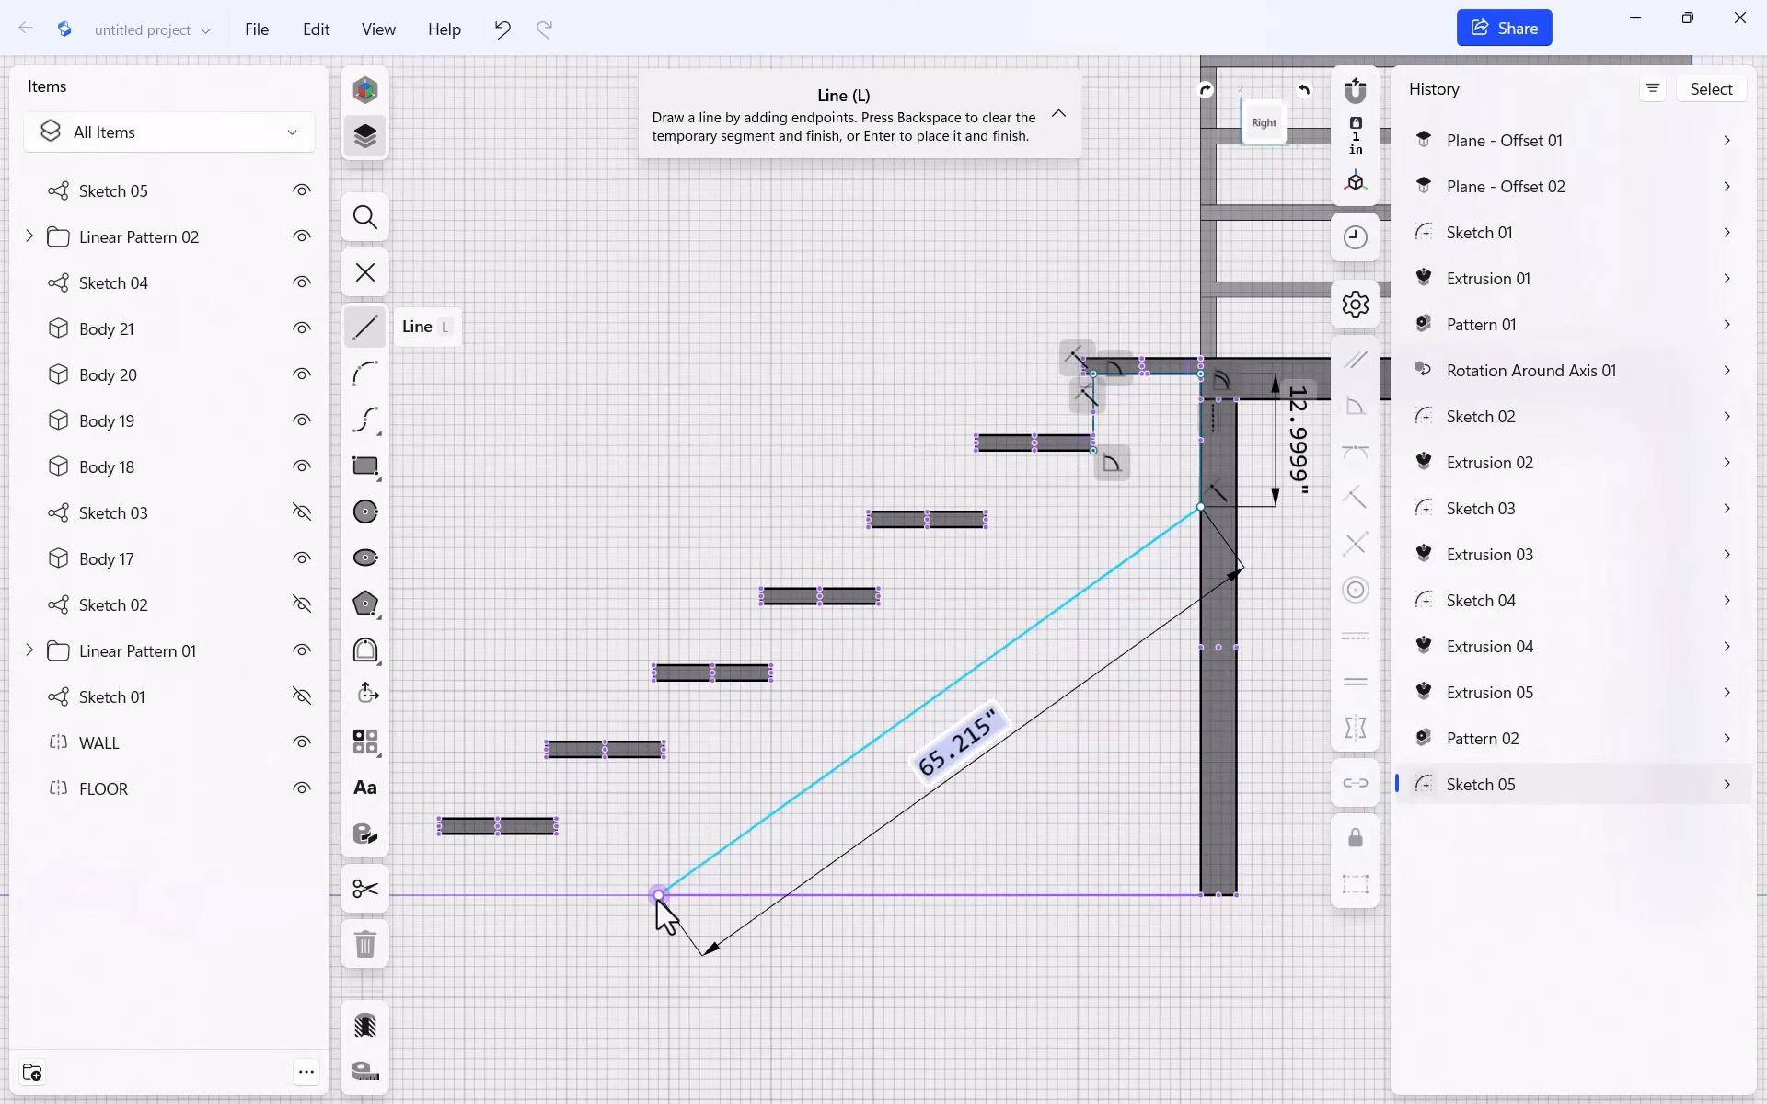
click(638, 896)
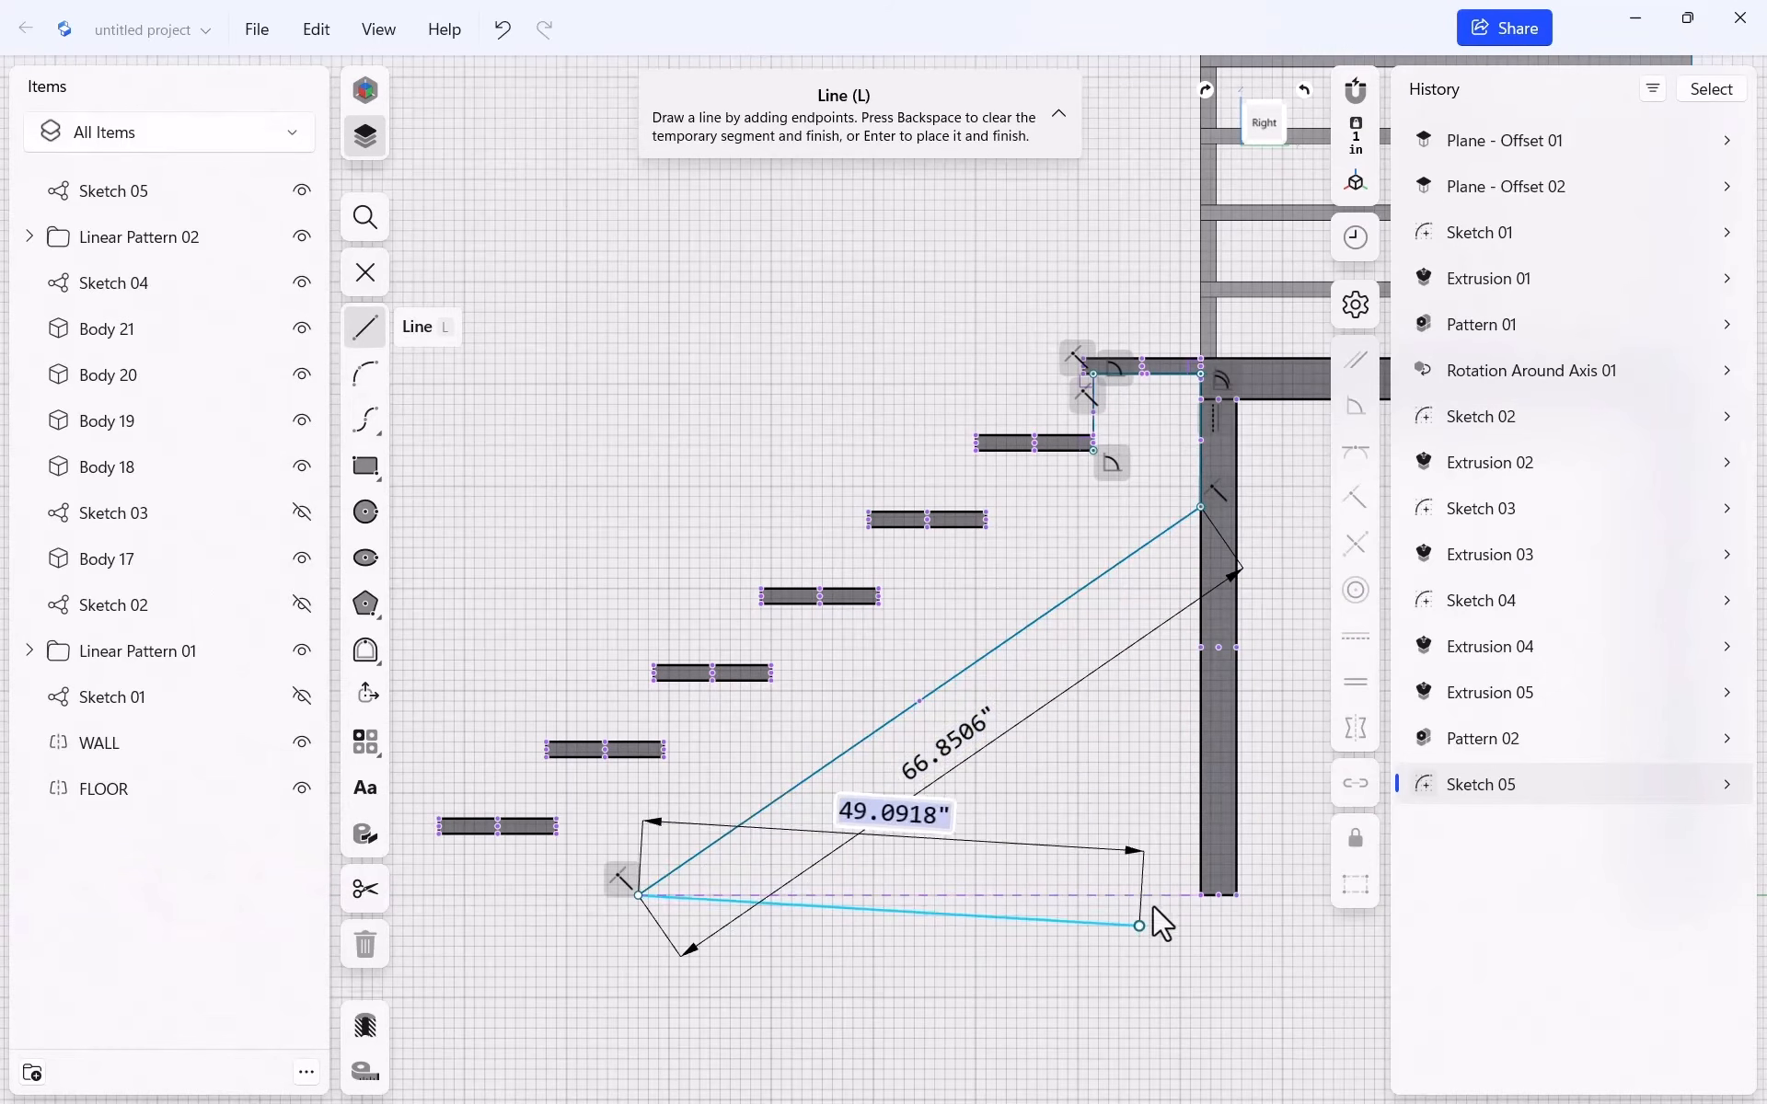
click(1201, 894)
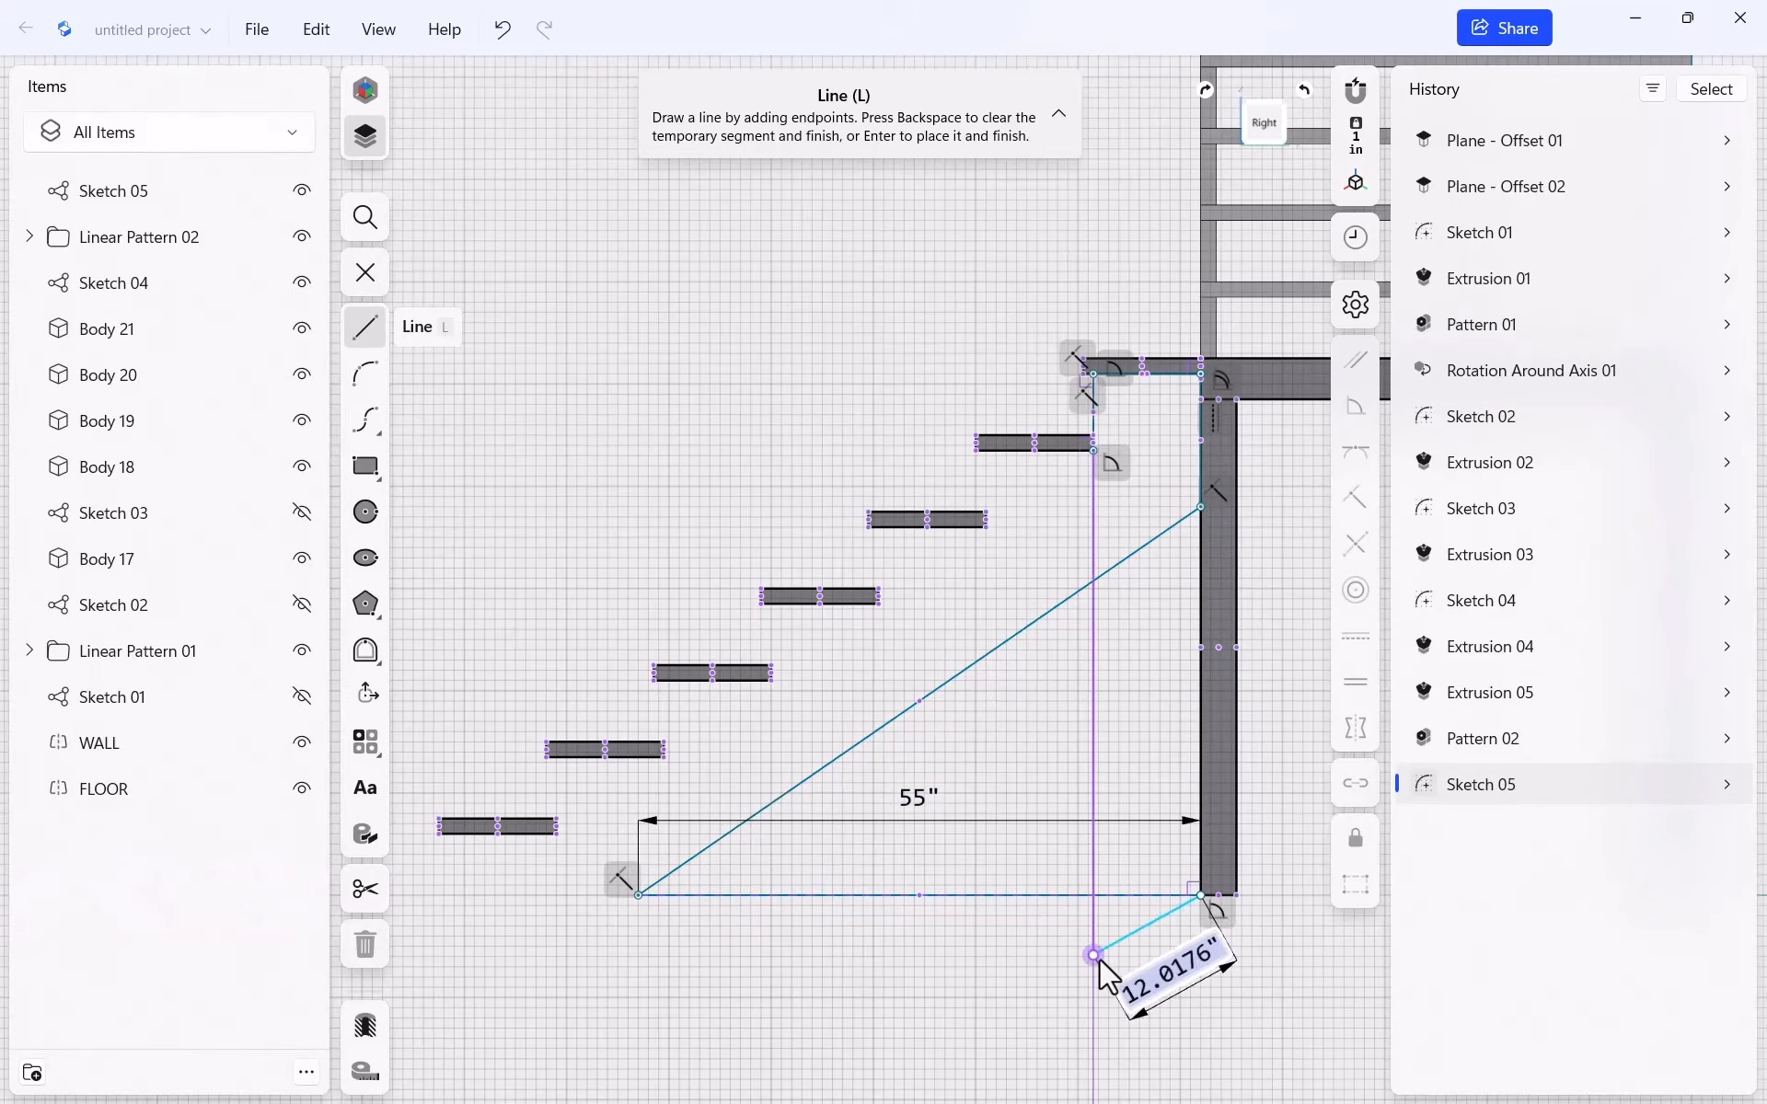
key(BackSpace)
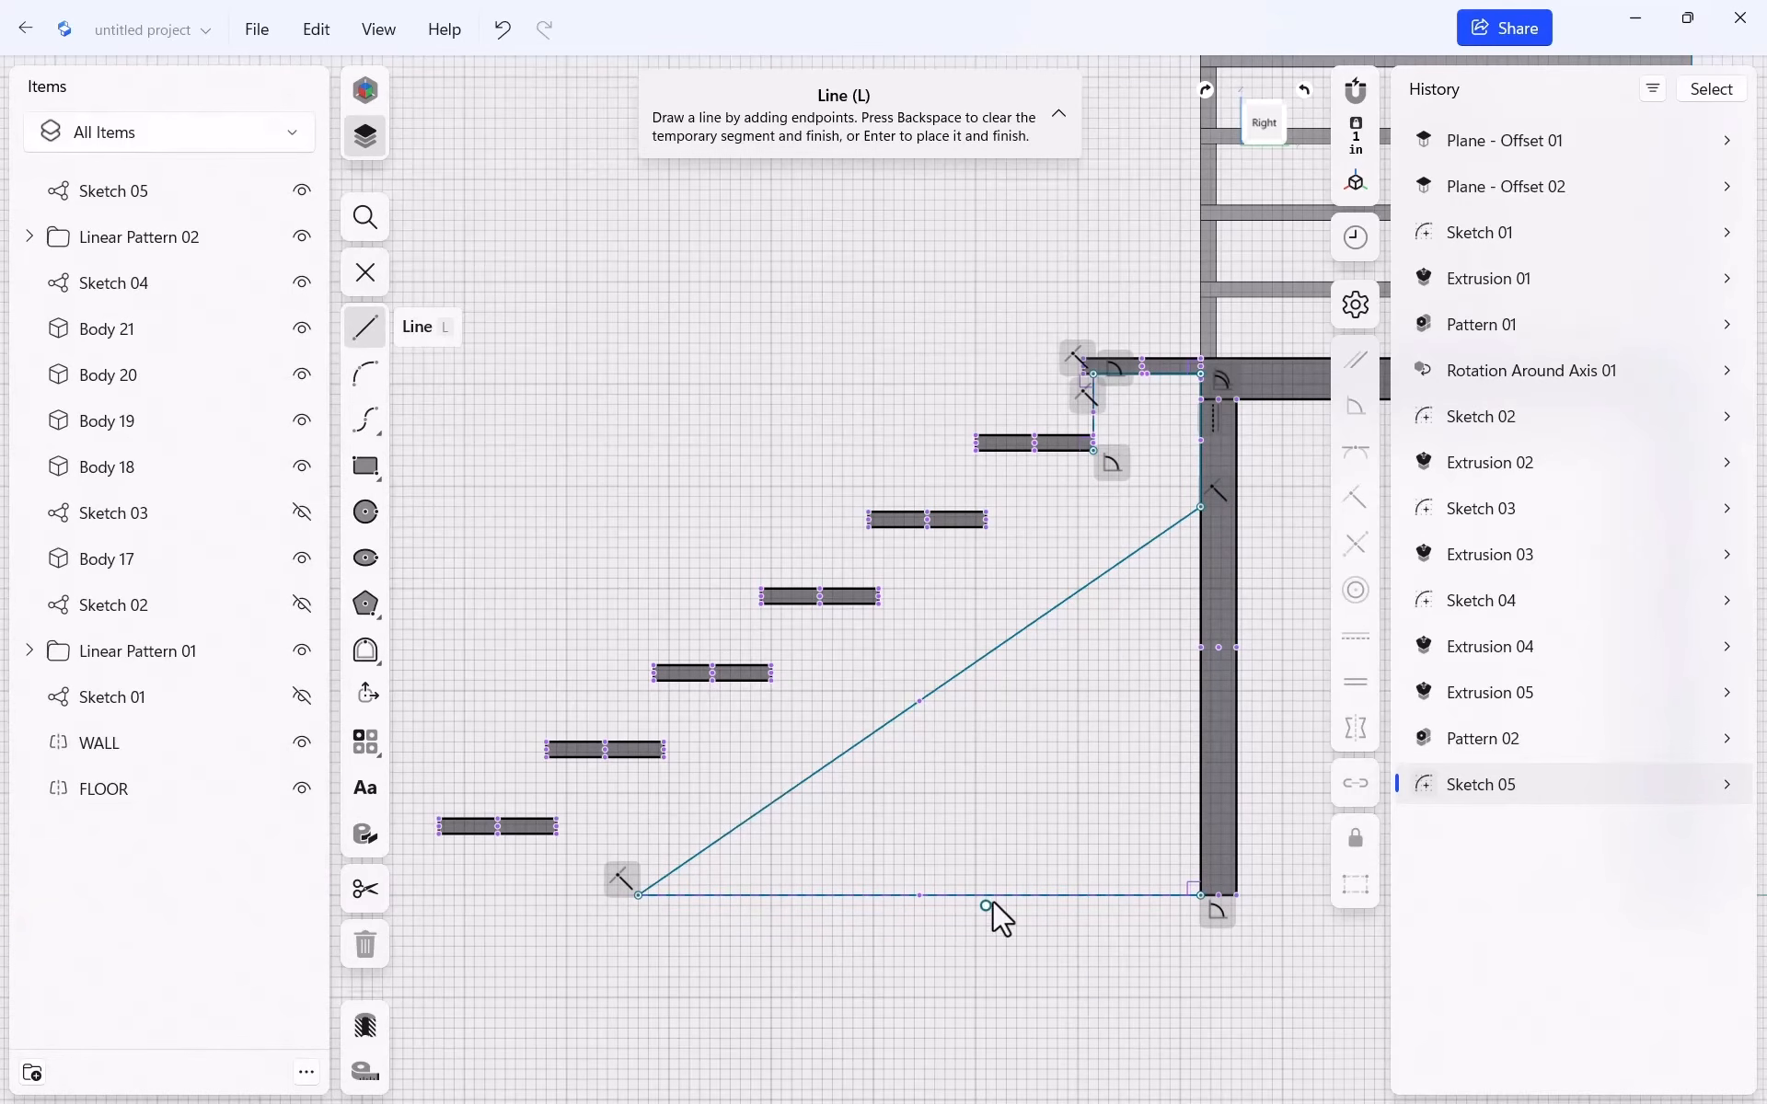
key(Escape)
Convert the 55" bottom line into construction geometry
click(1025, 896)
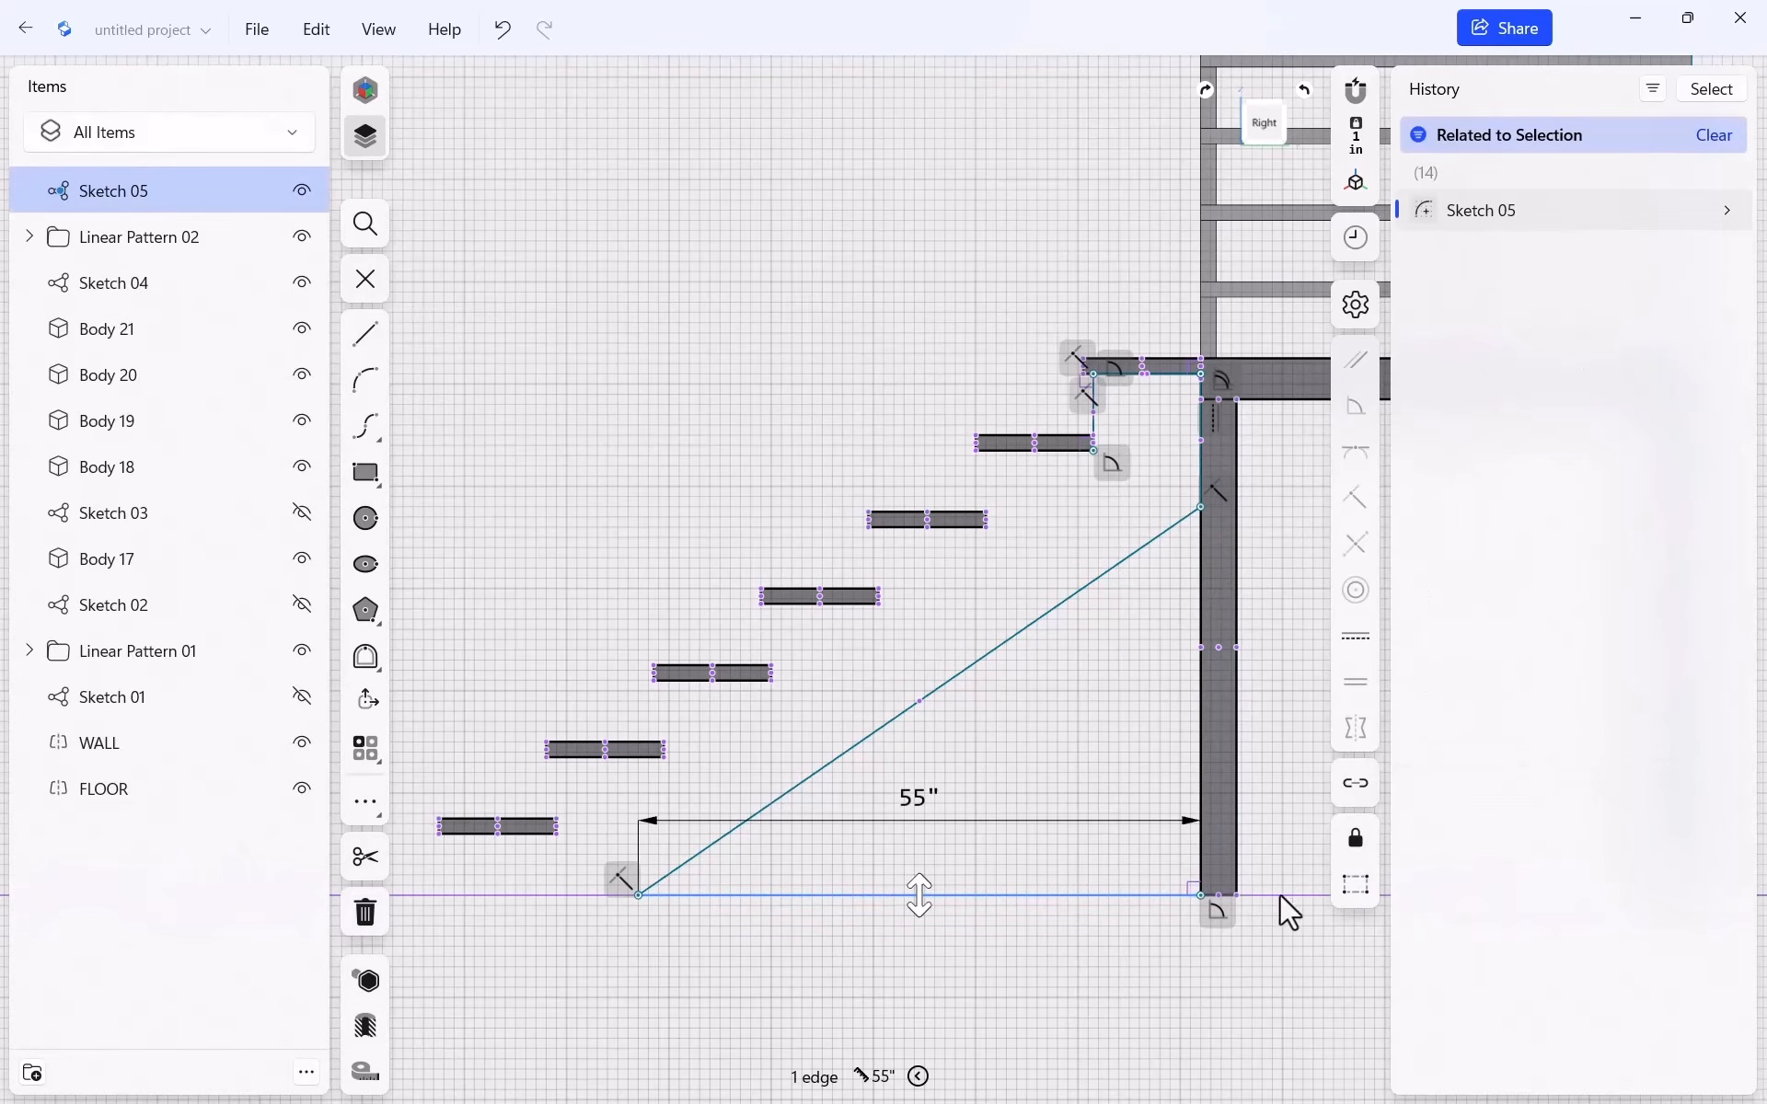
click(1355, 884)
click(1003, 810)
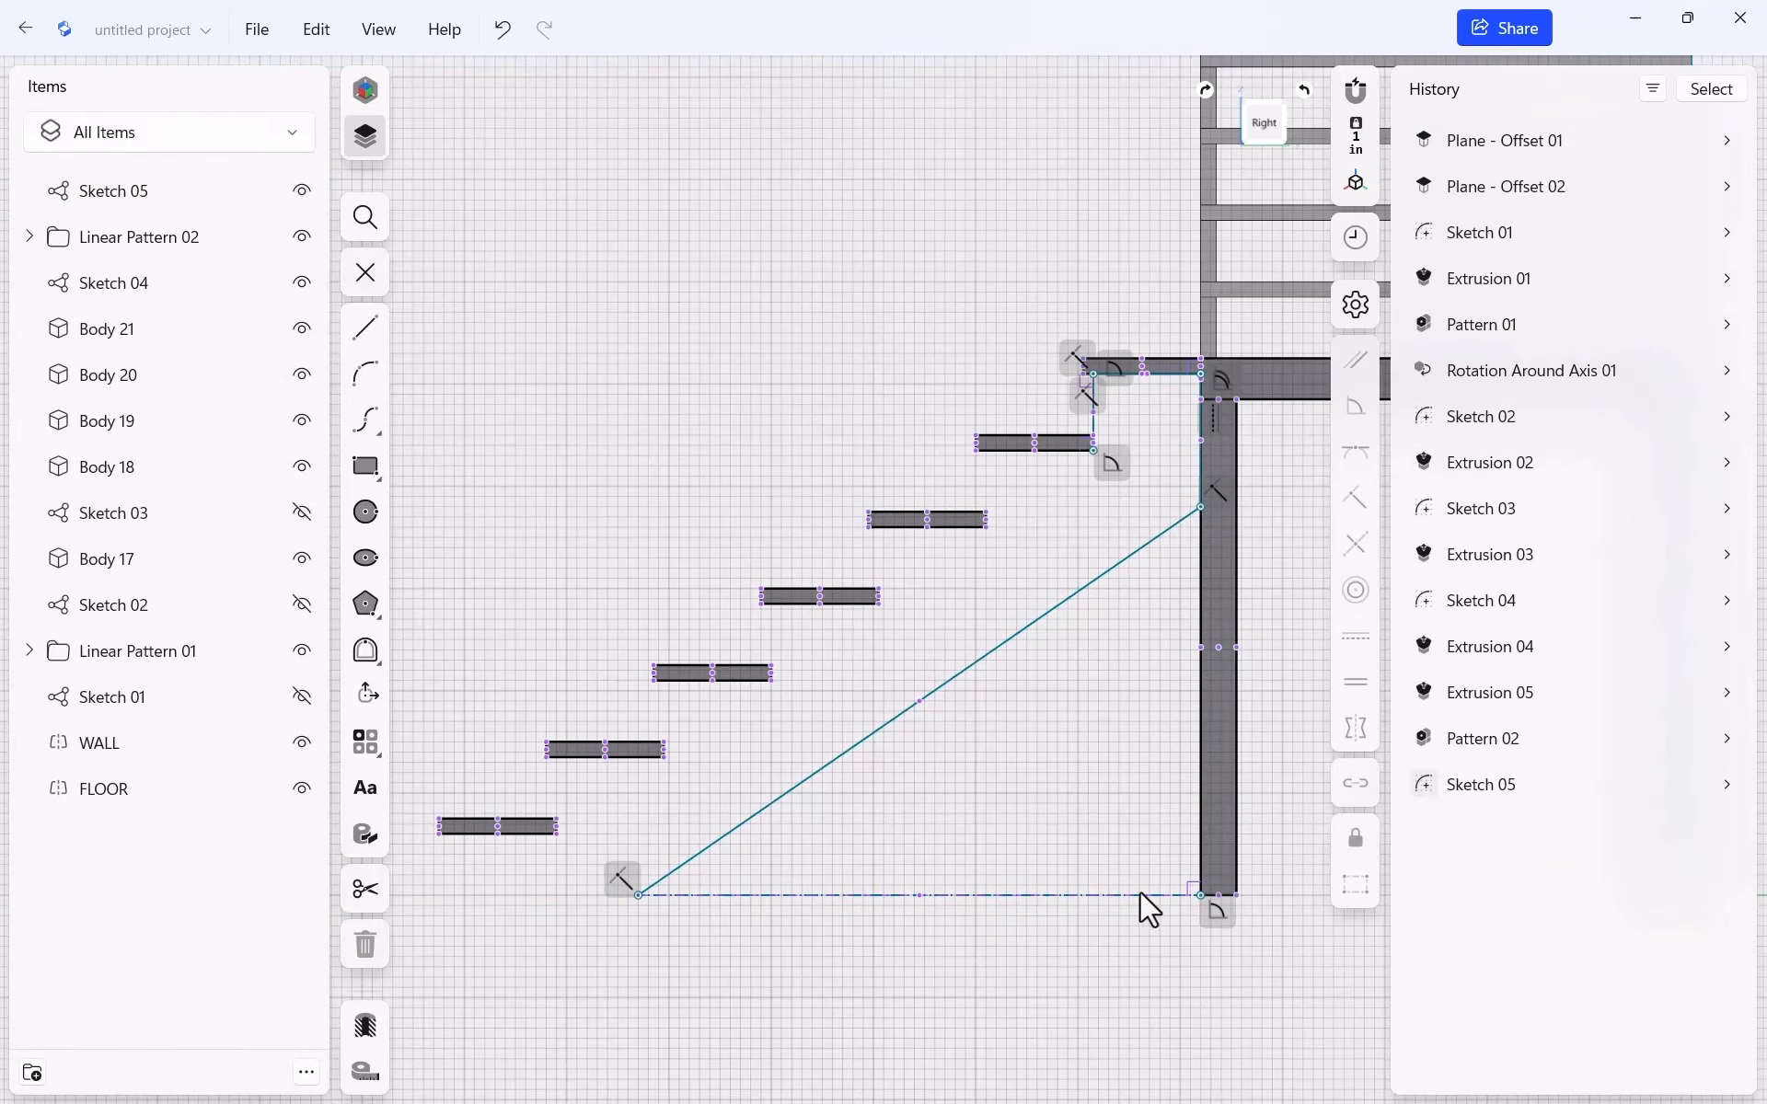
scroll(644, 920, up, 1)
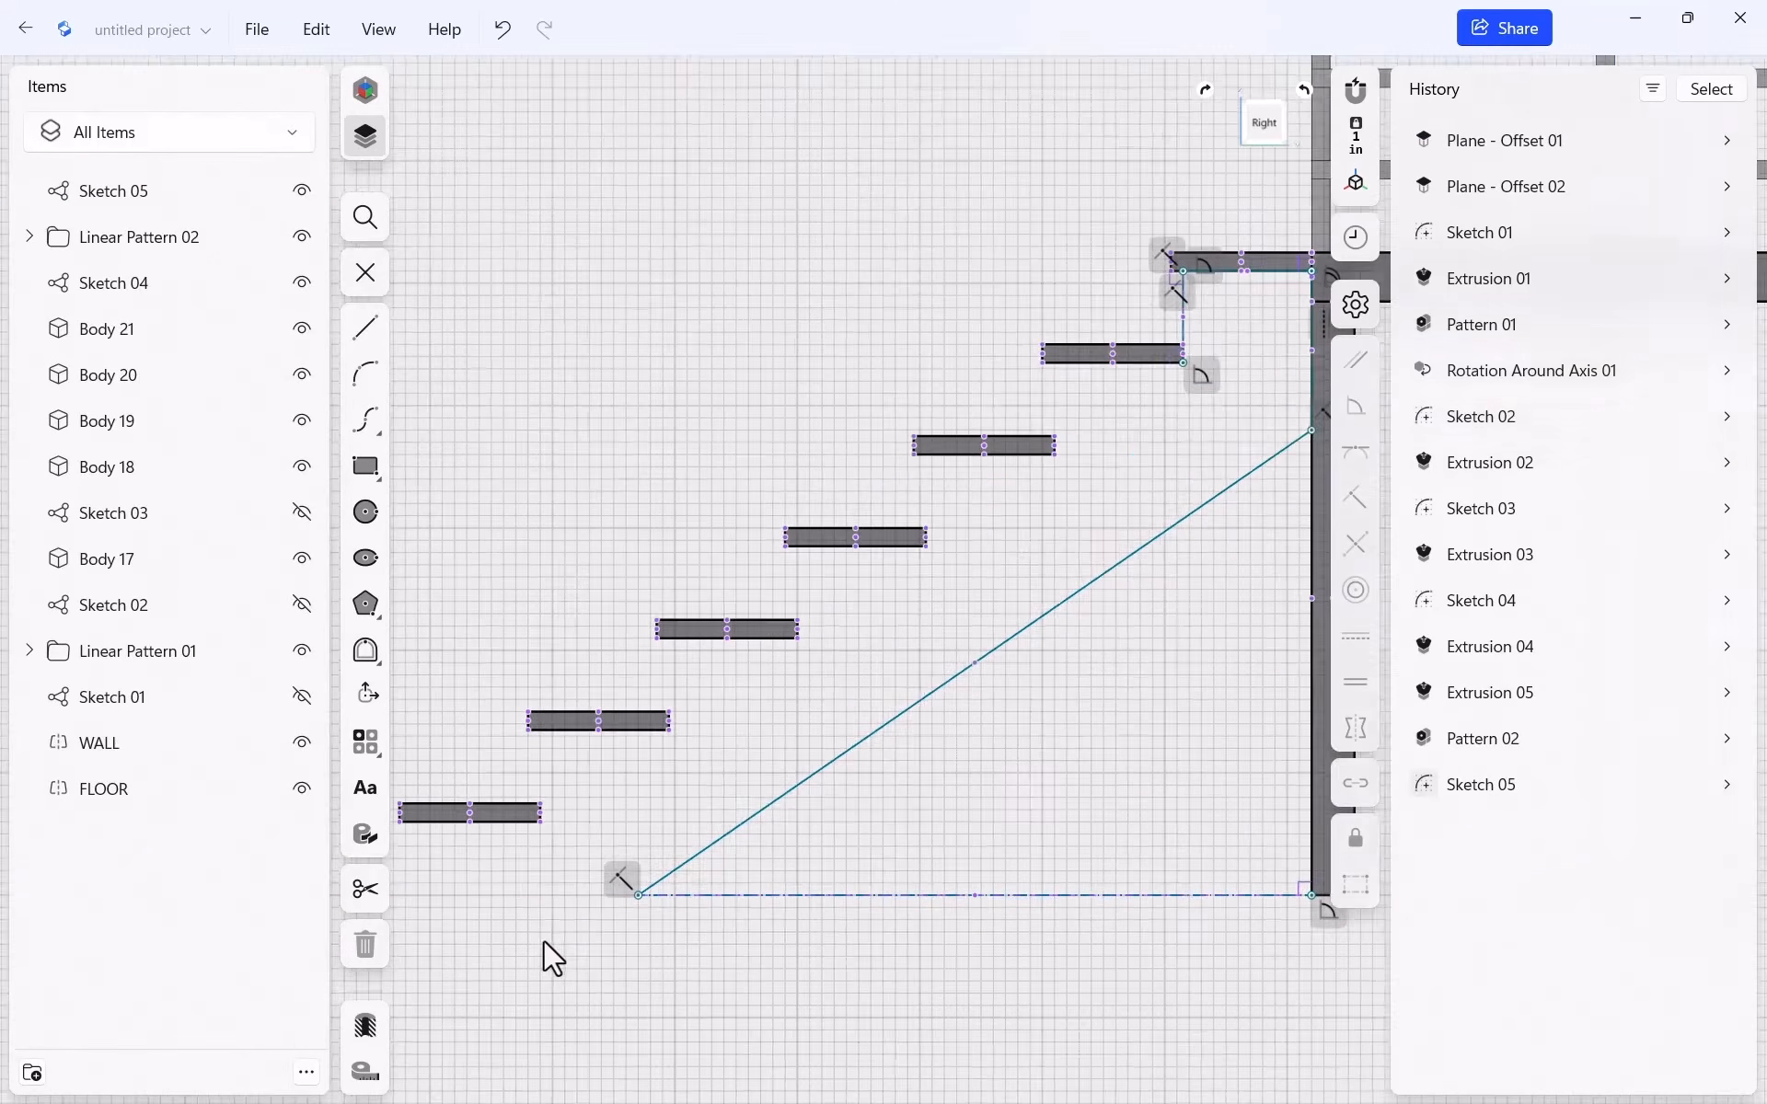
scroll(773, 966, down, 1)
scroll(468, 1000, up, 5)
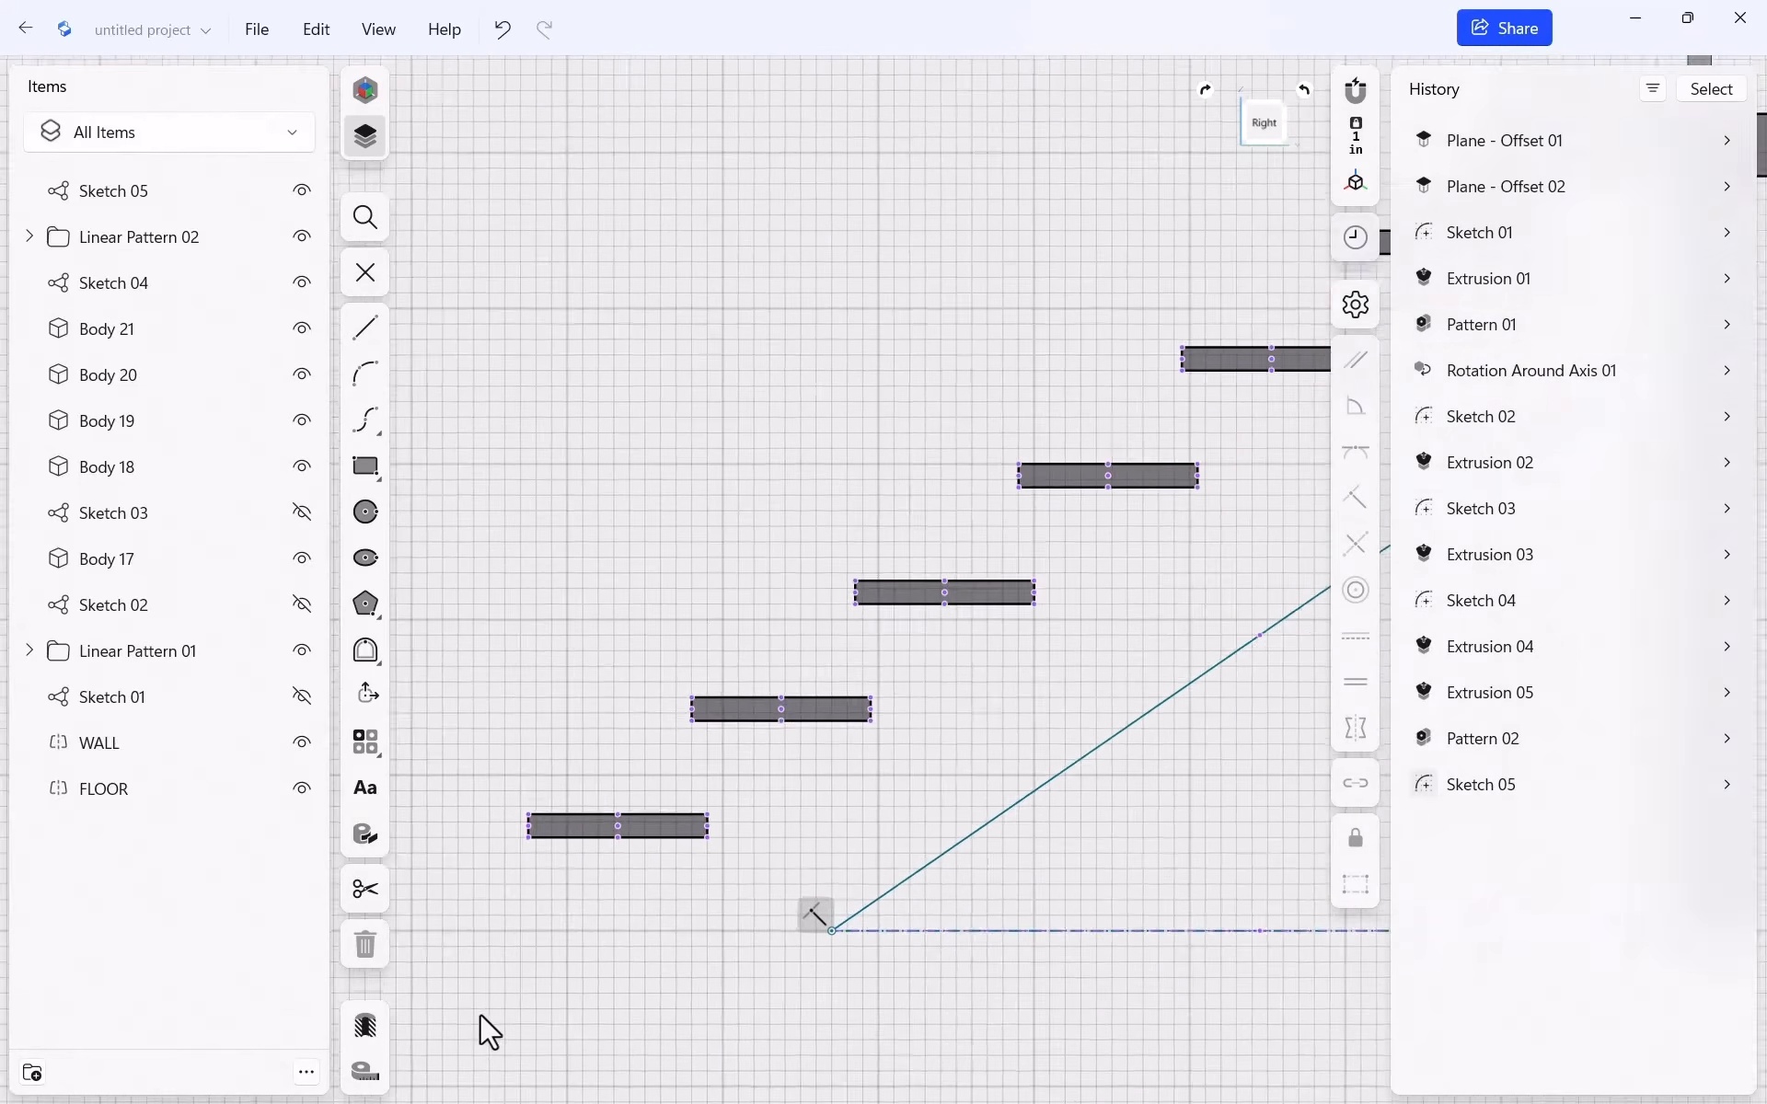
key(l)
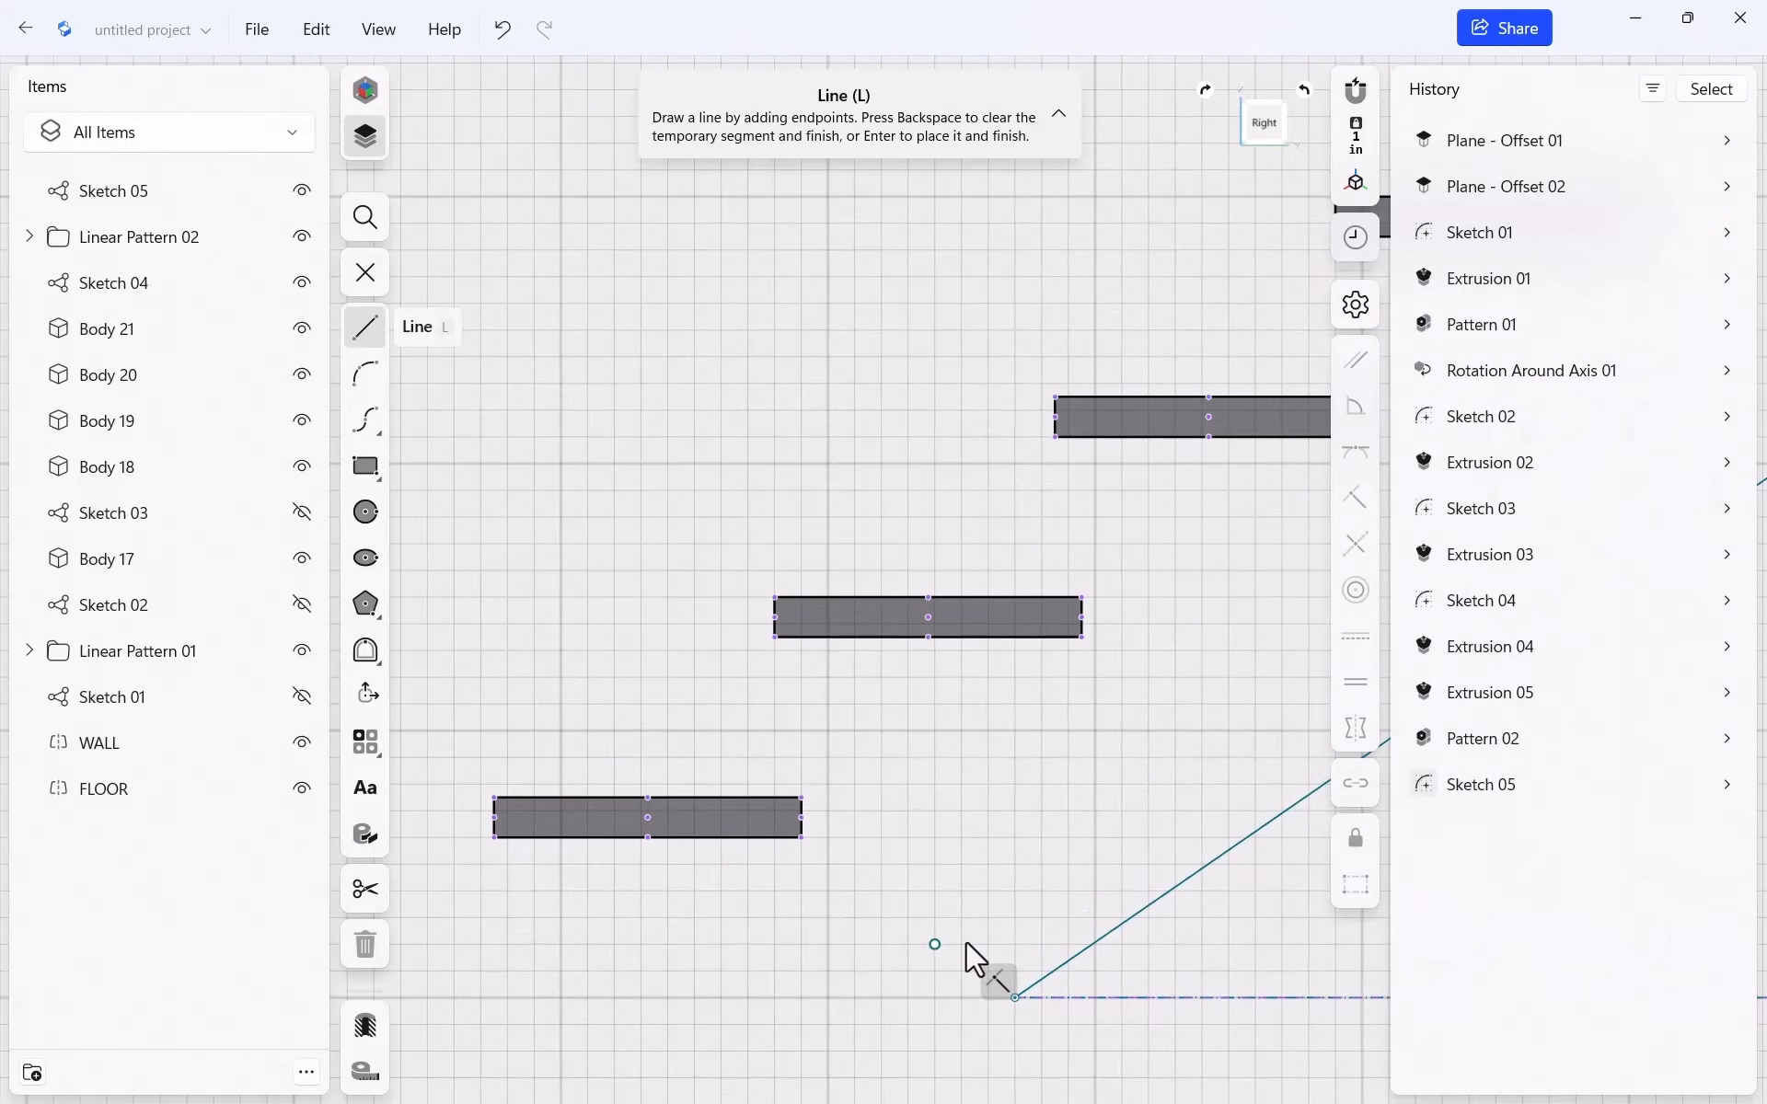
From the sloped line's lower end, draw an 18" baseline and trace under the first two treads
click(1014, 997)
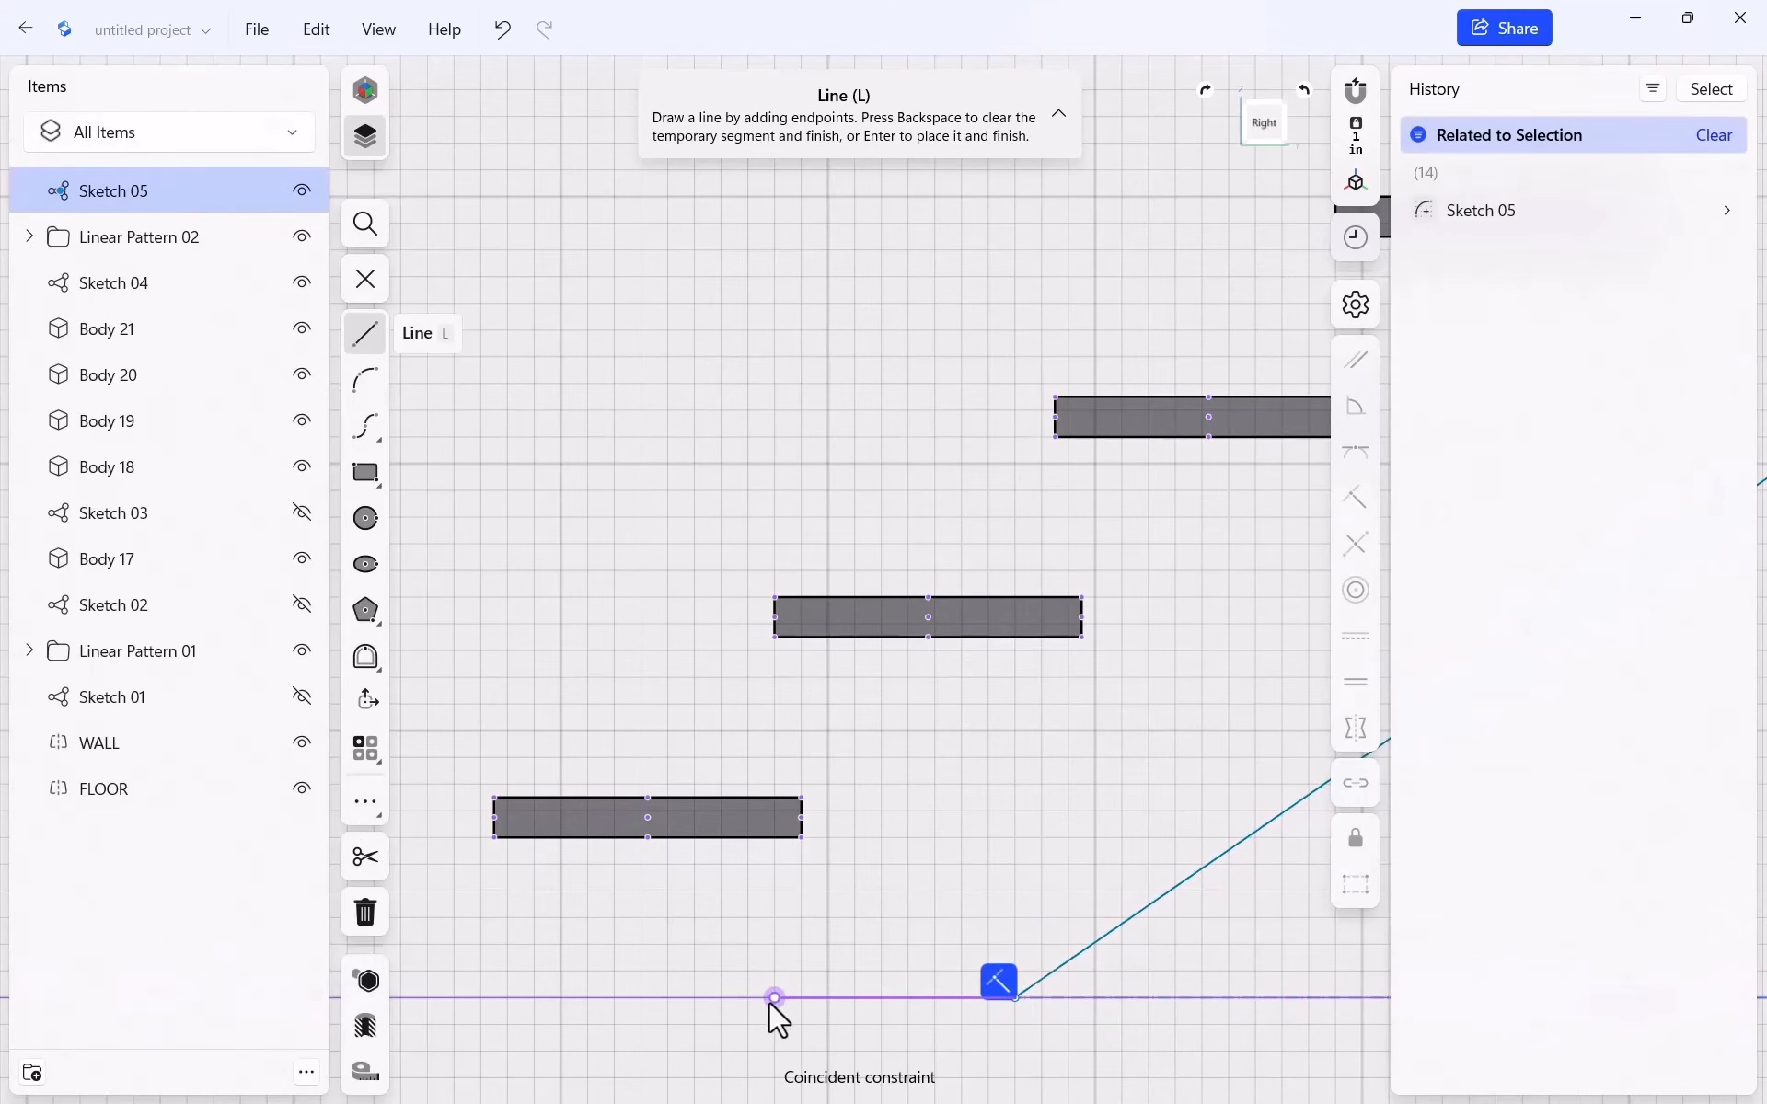
key(Escape)
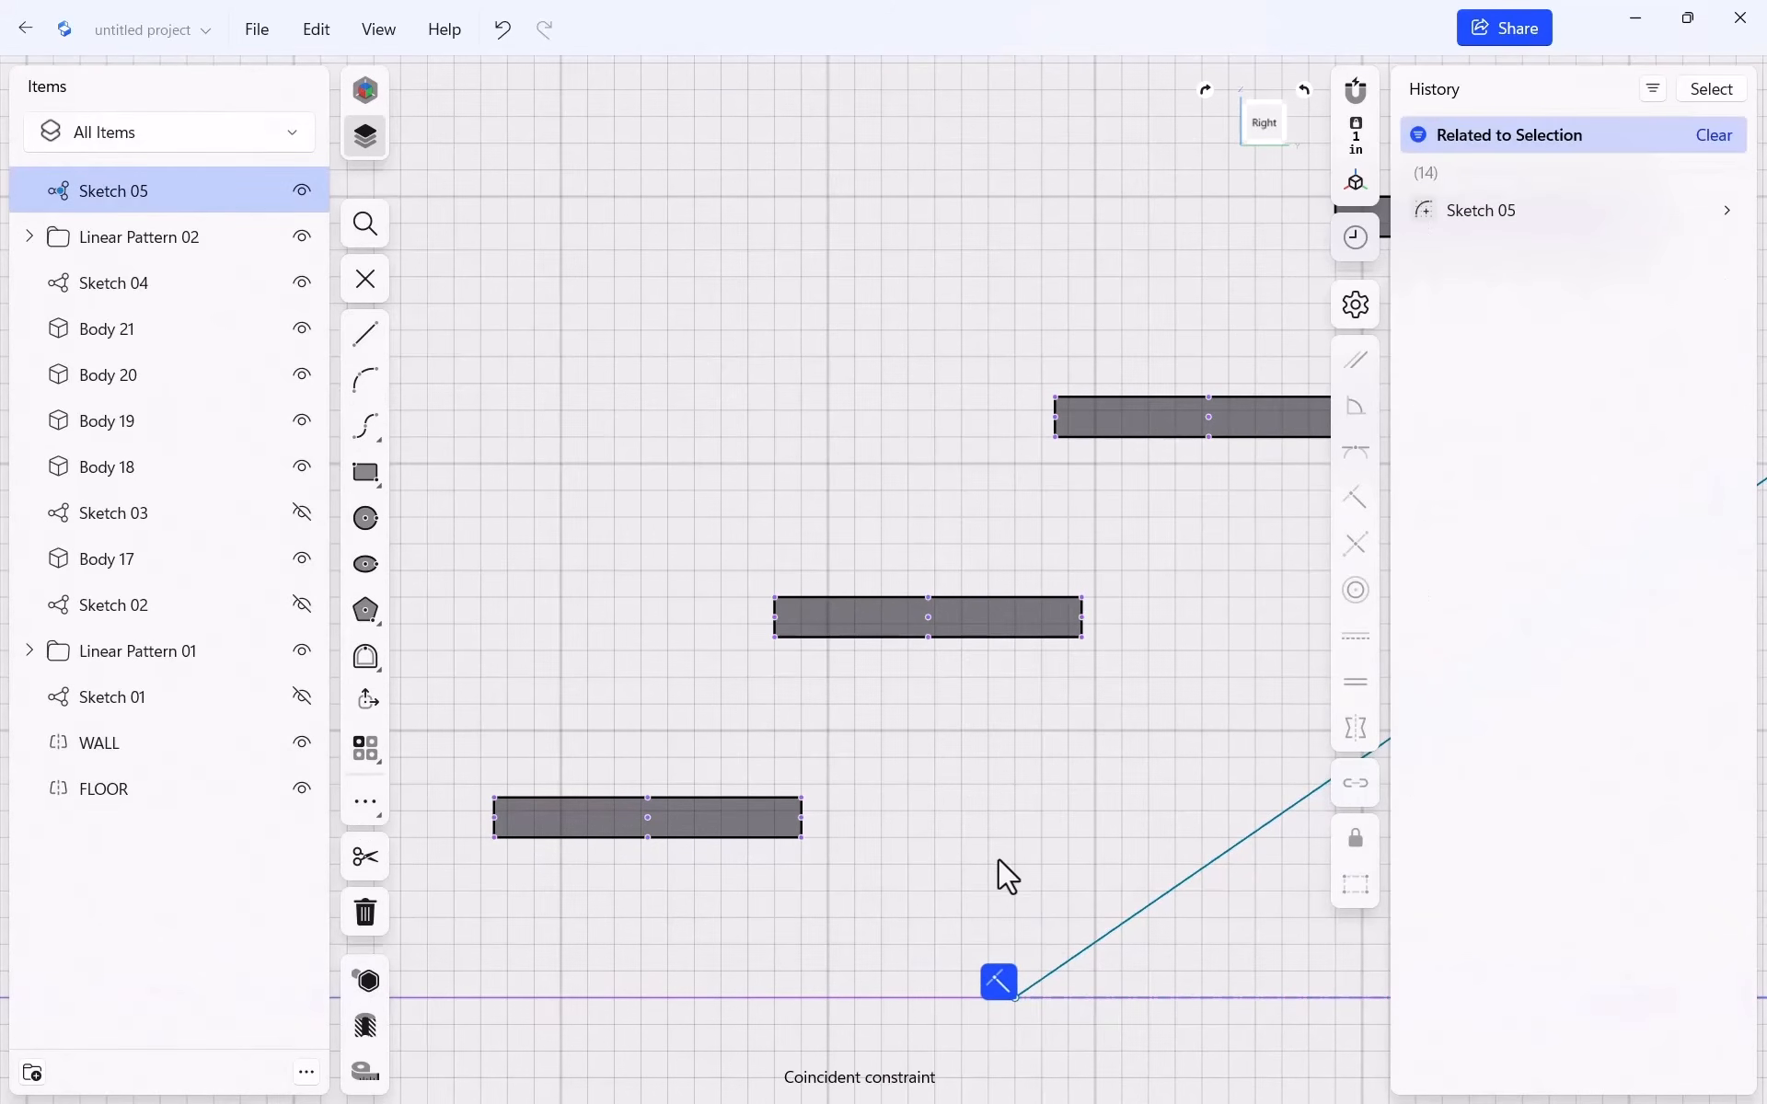
key(l)
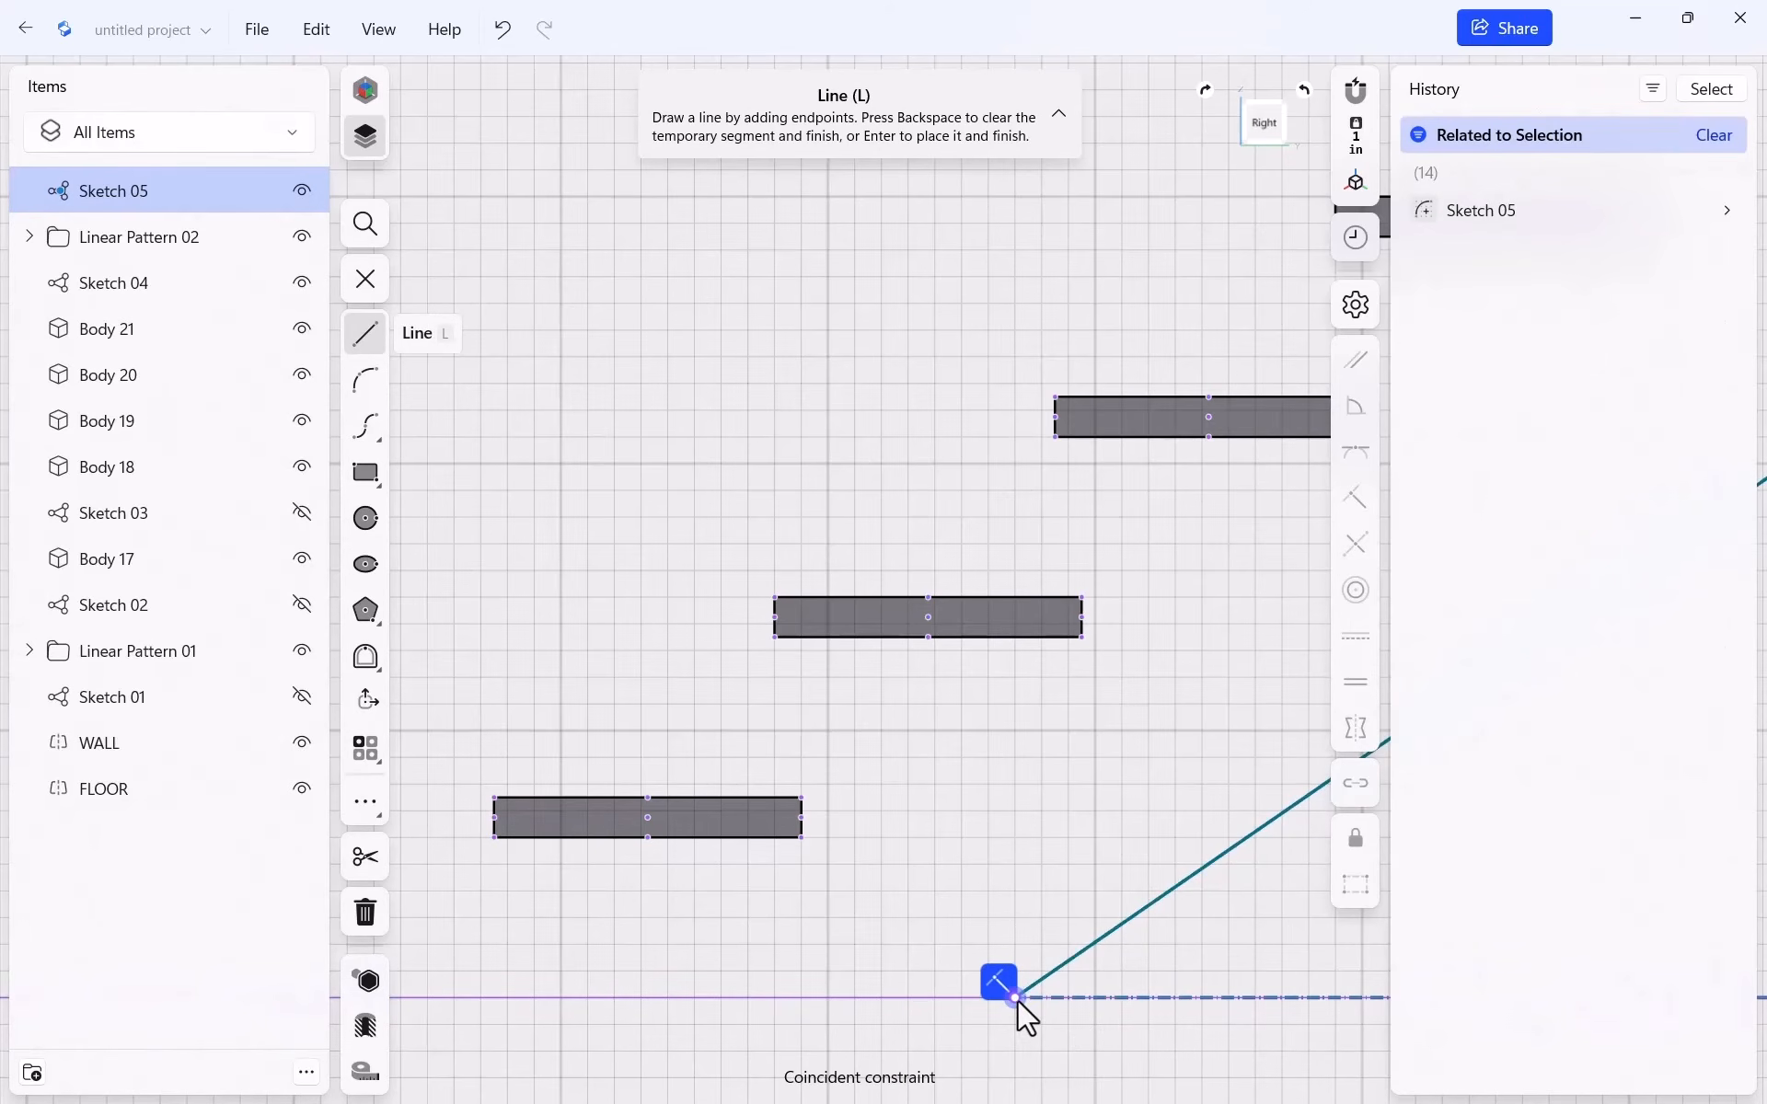
click(1014, 997)
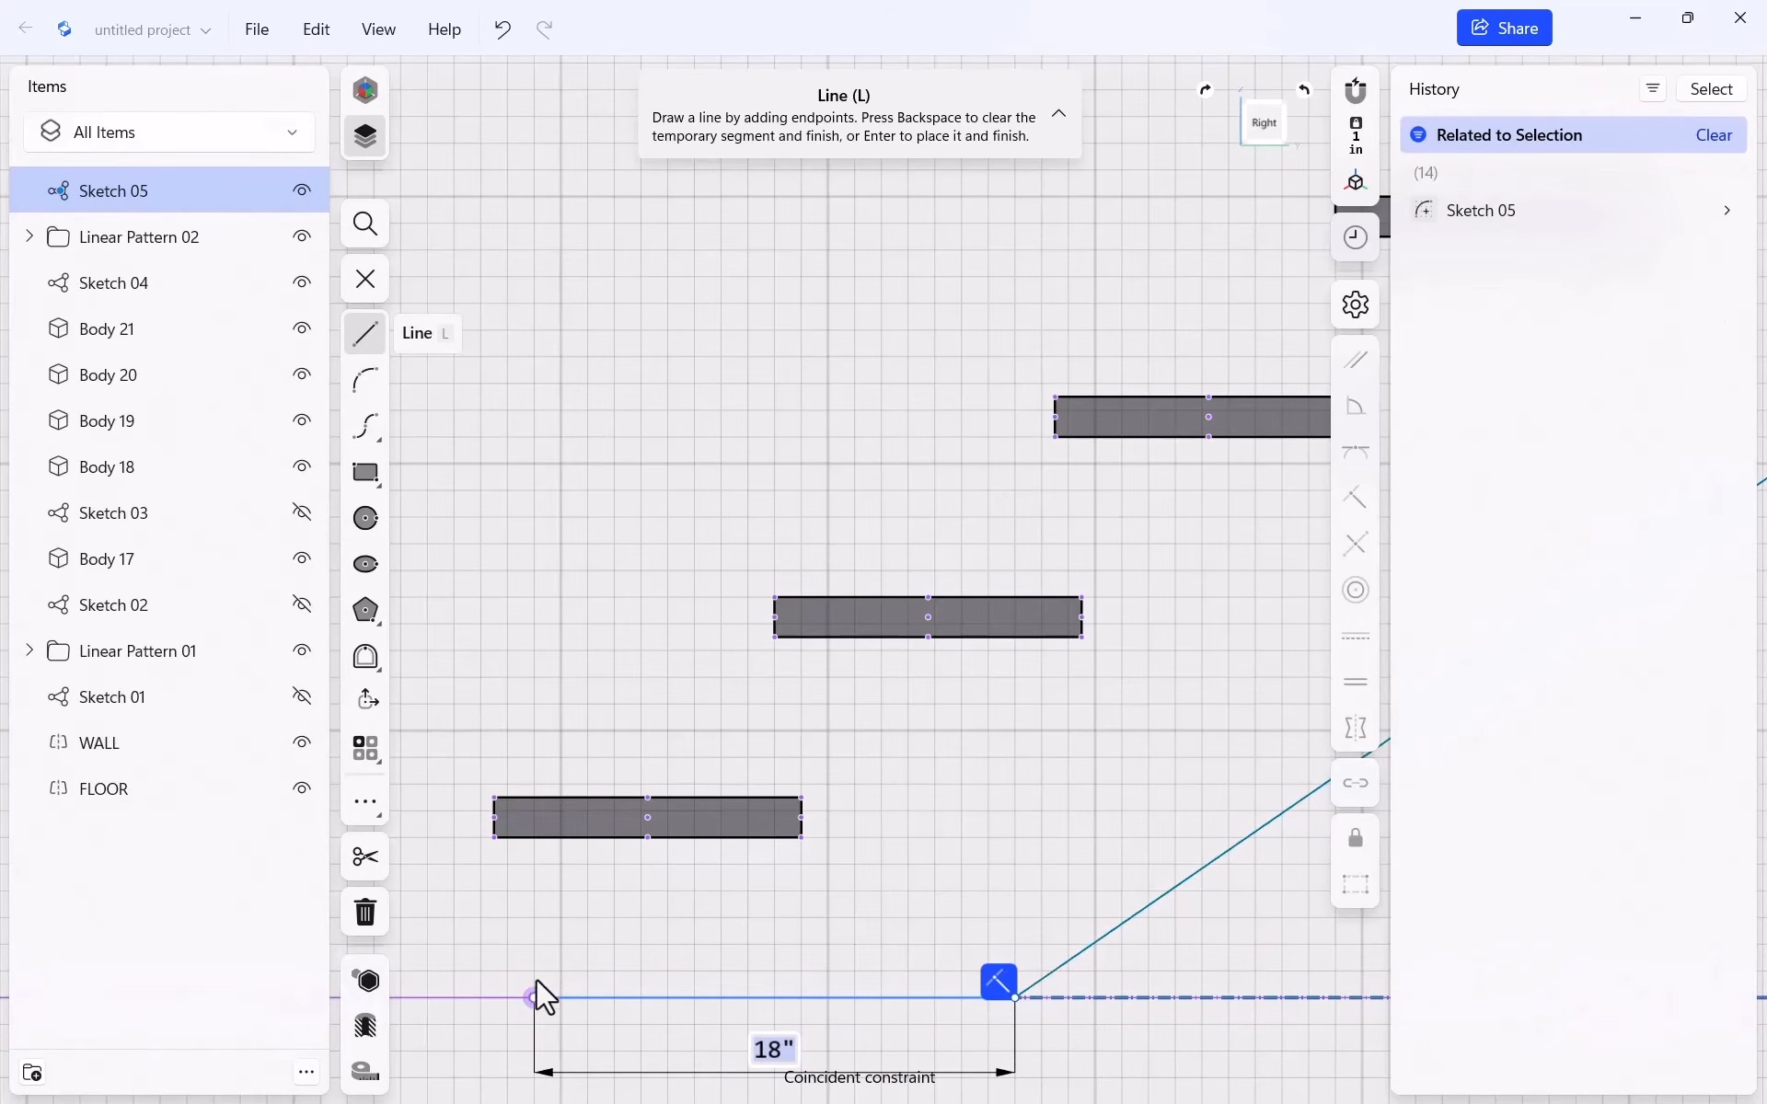
click(534, 998)
click(534, 839)
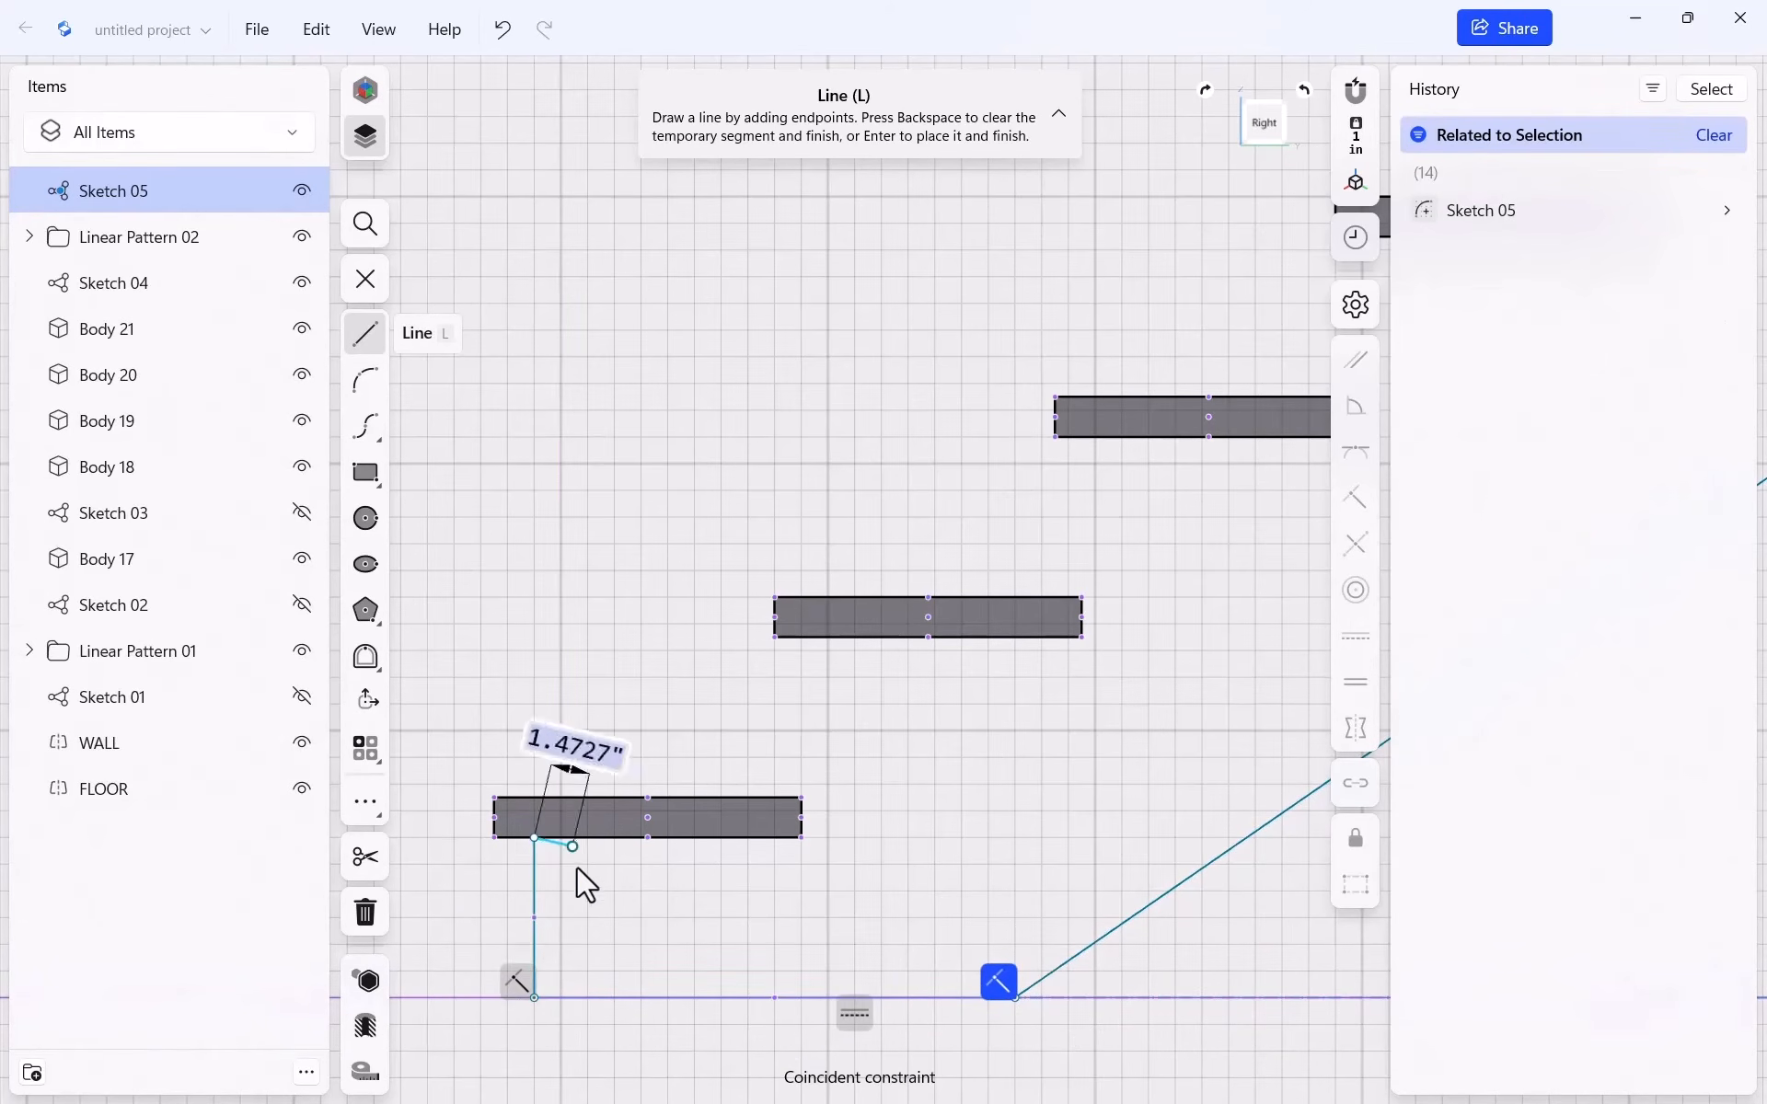
click(802, 837)
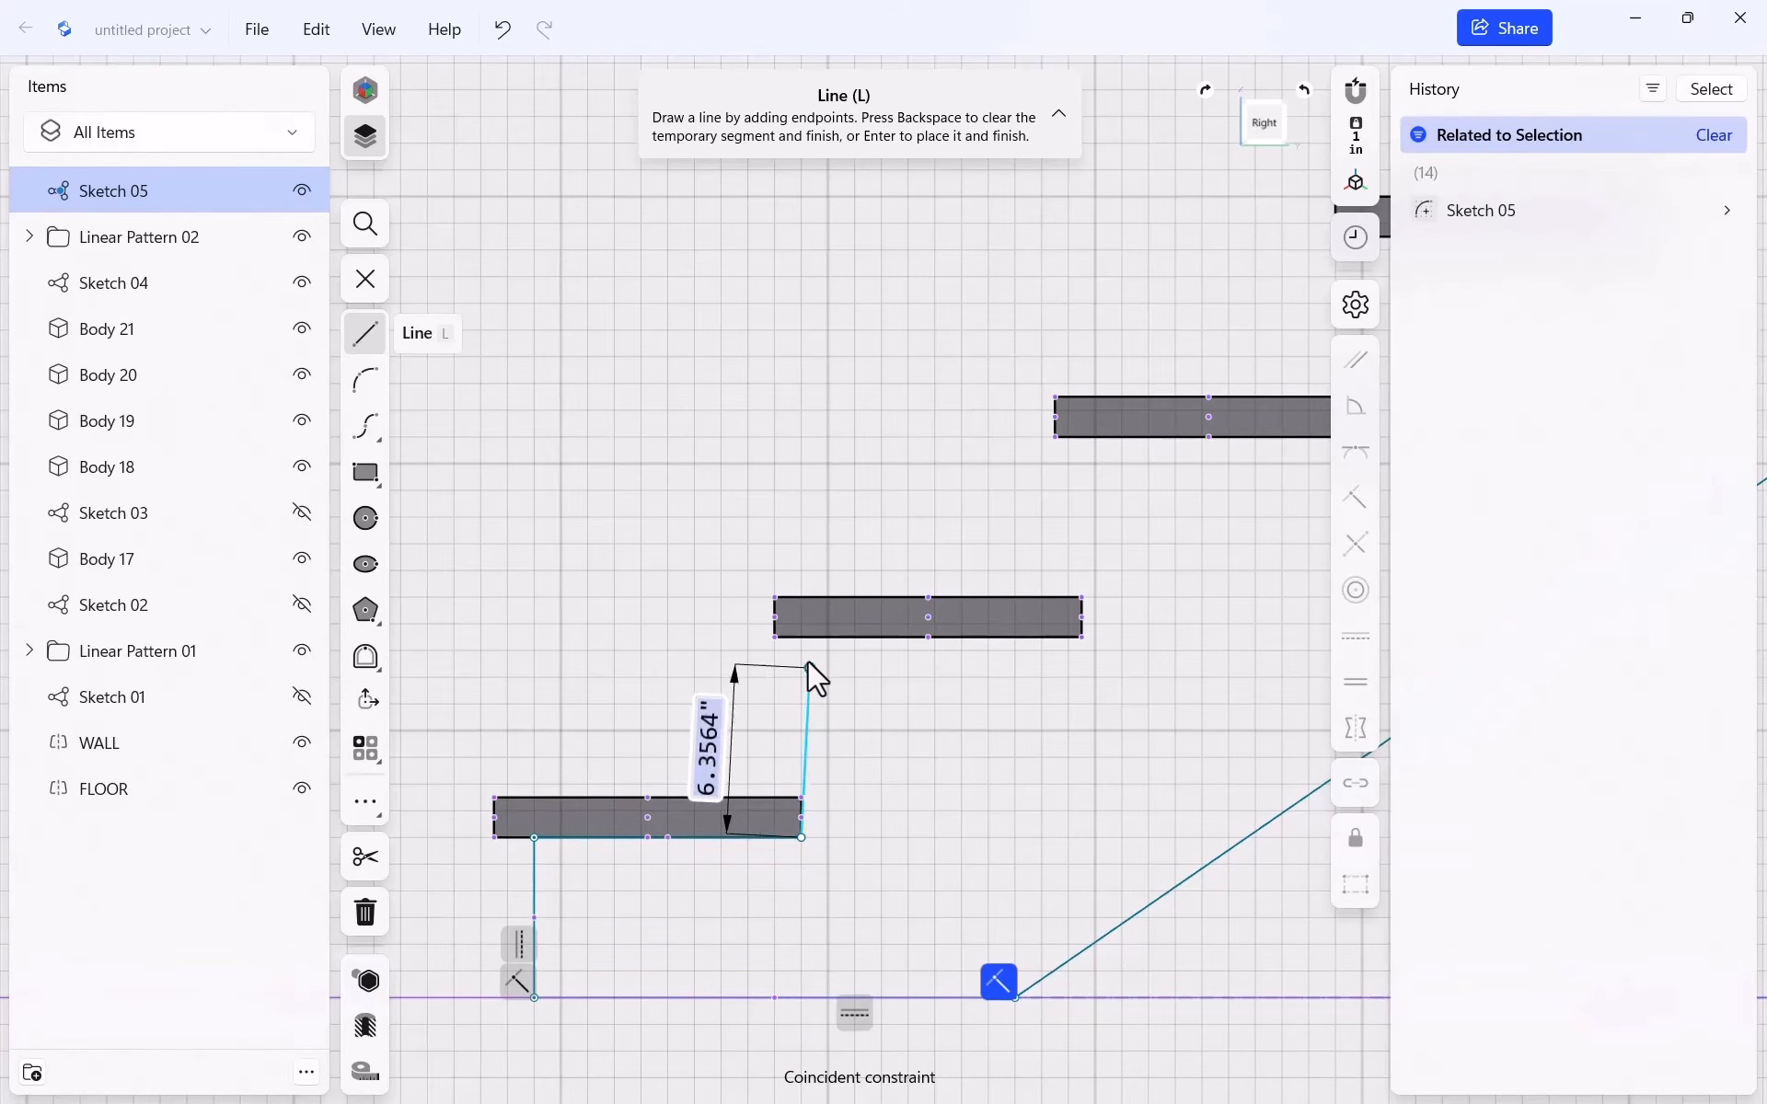
click(801, 636)
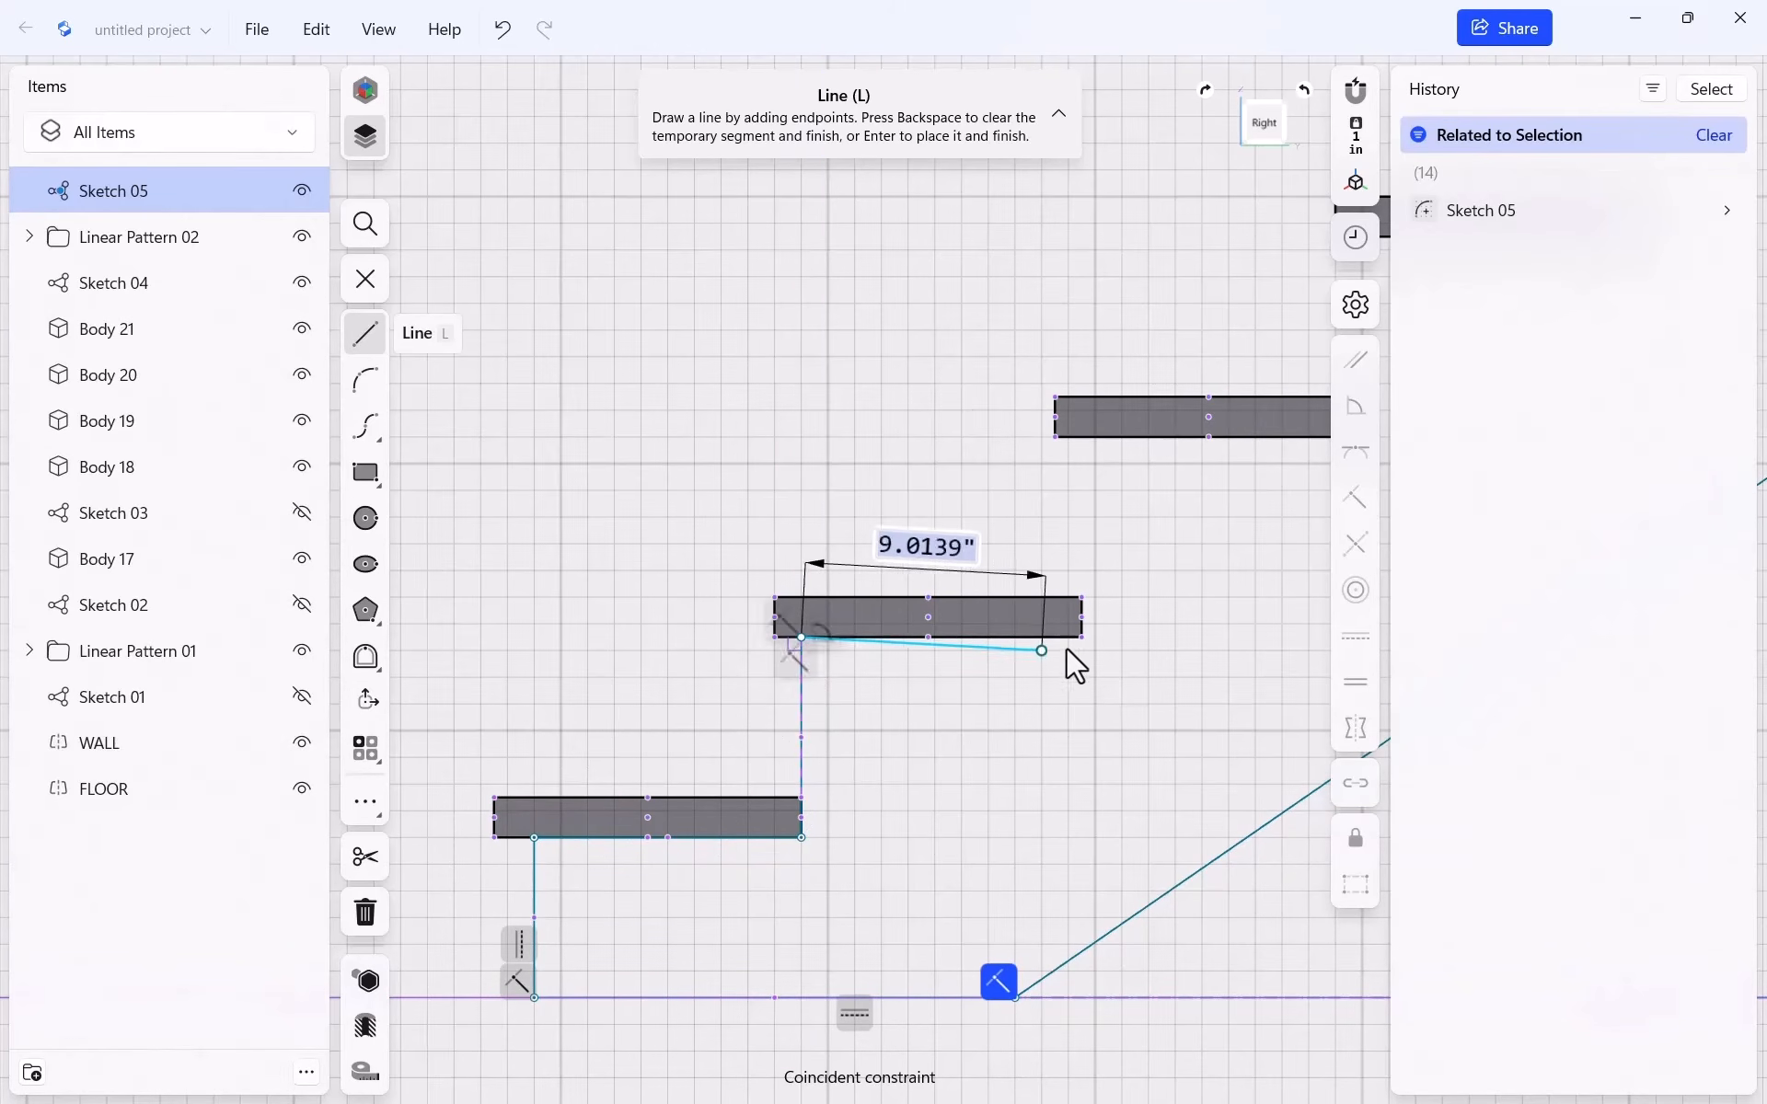
click(1081, 637)
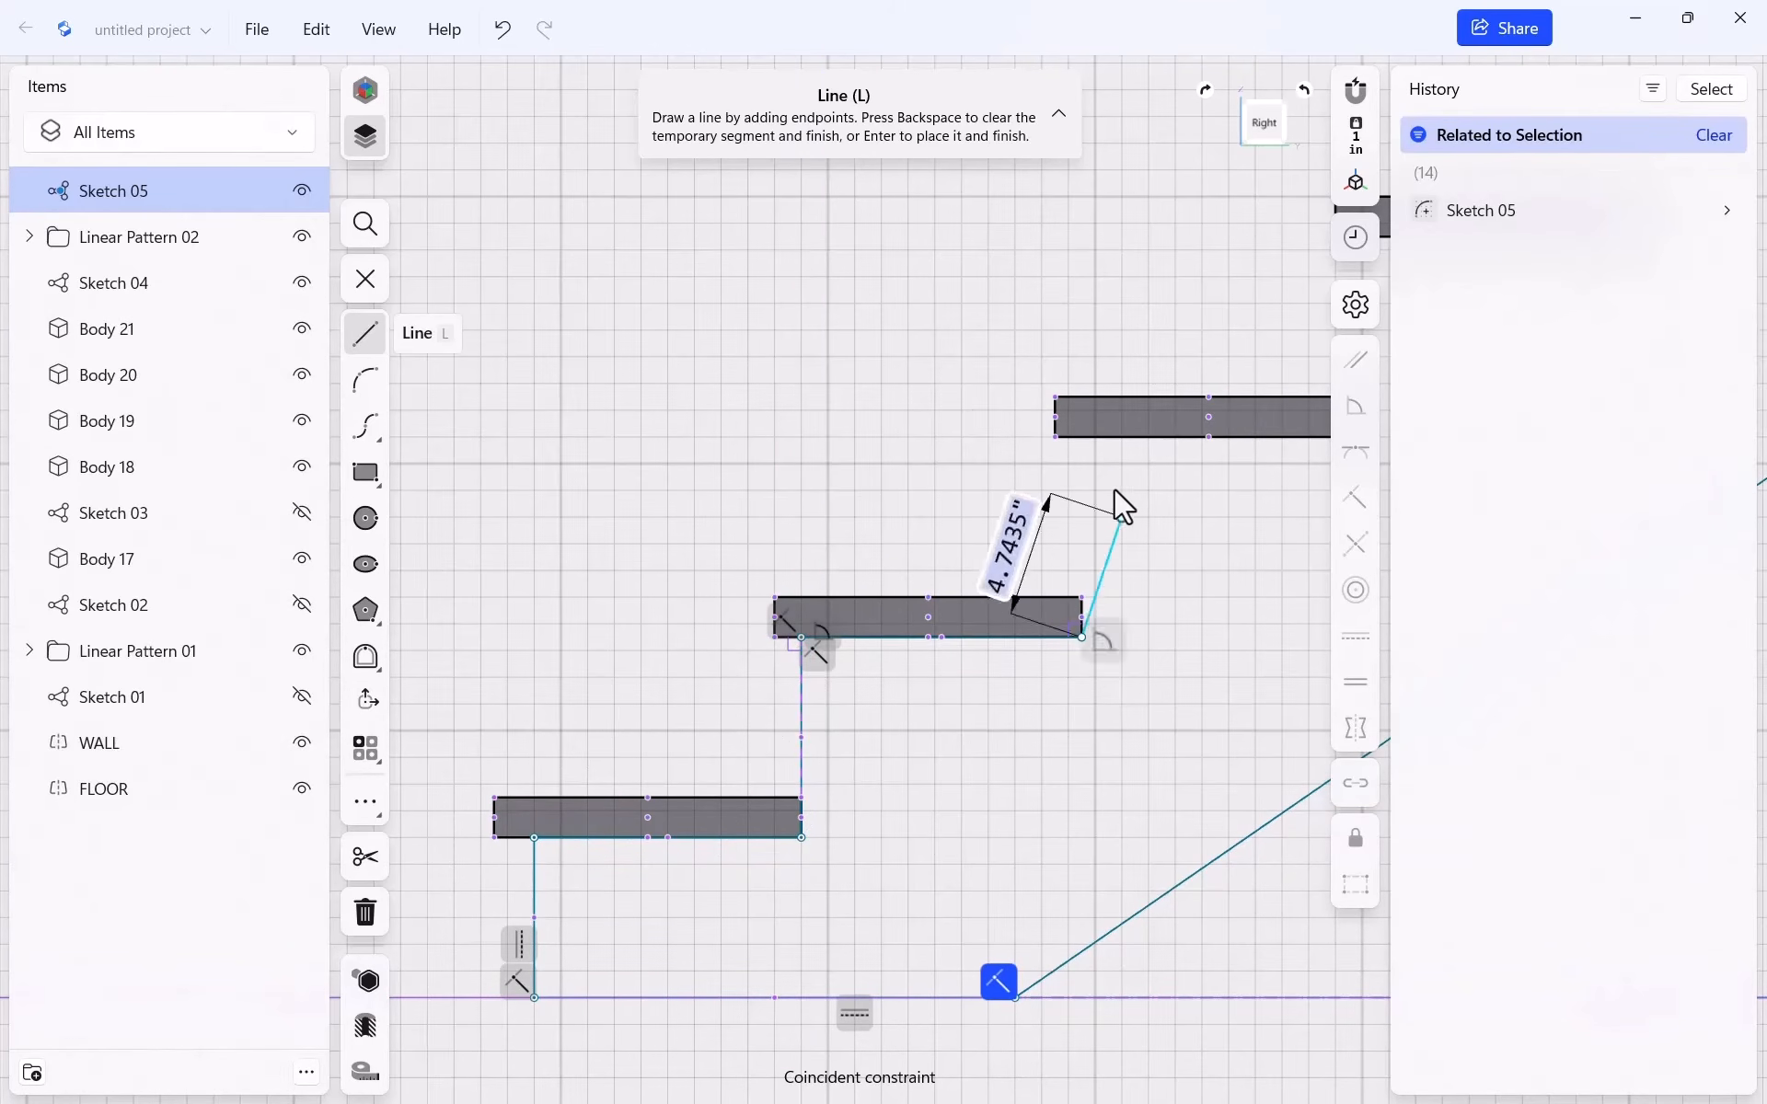
Continue the outline with 7.5" rises and 10.5" runs under the next treads
click(1081, 438)
scroll(704, 533, down, 3)
scroll(1164, 511, up, 4)
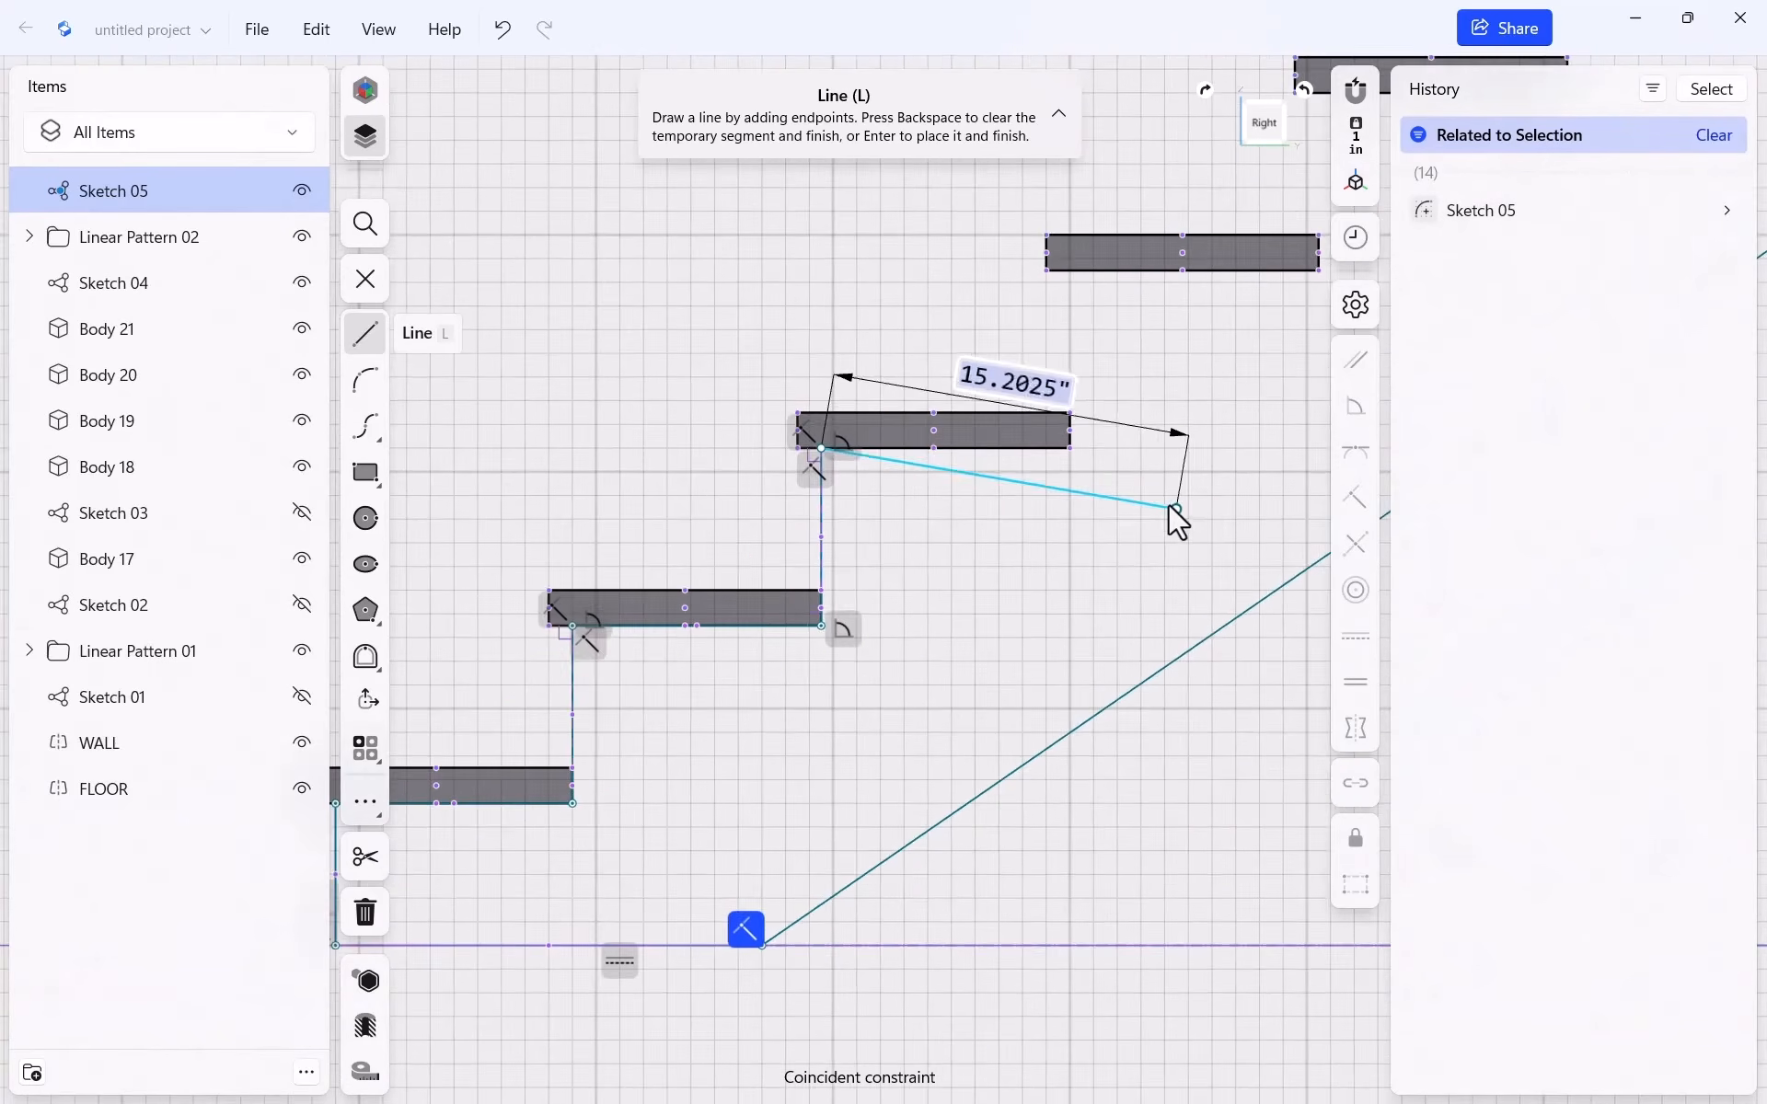
click(1054, 434)
click(1070, 215)
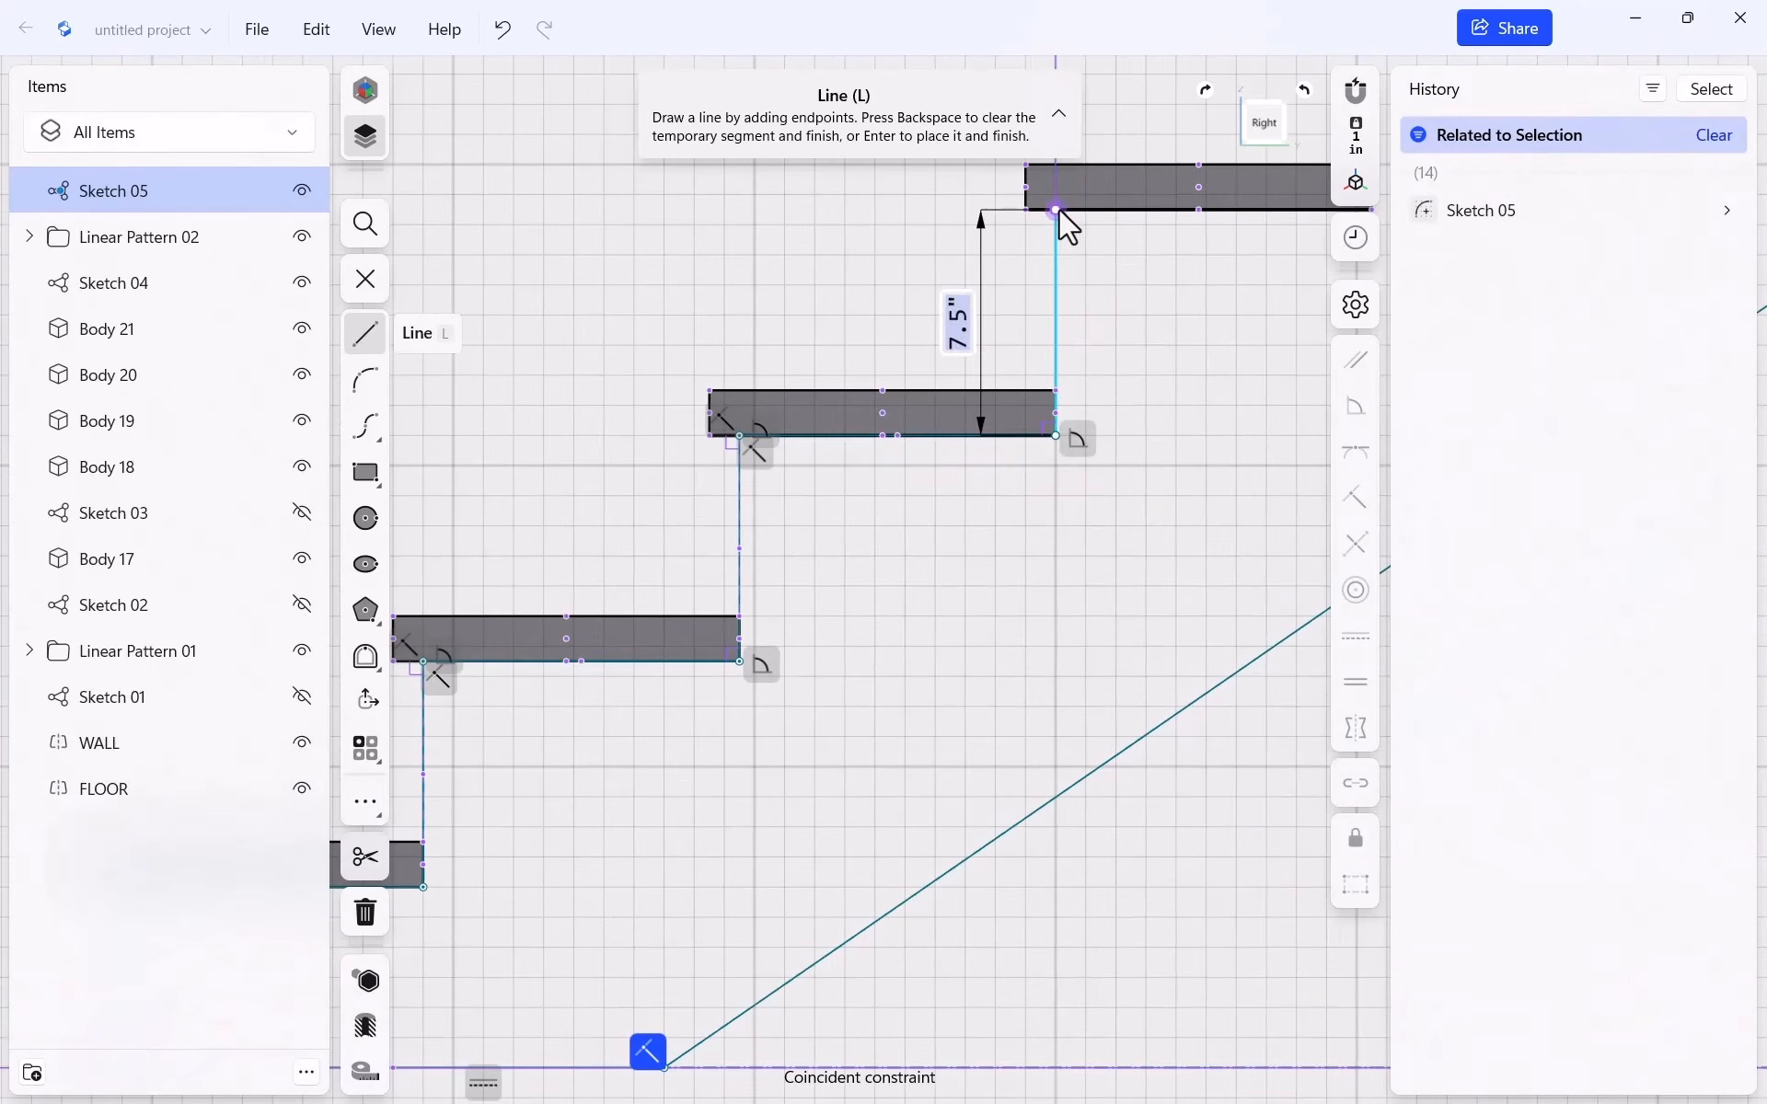
scroll(833, 363, down, 5)
scroll(838, 438, up, 4)
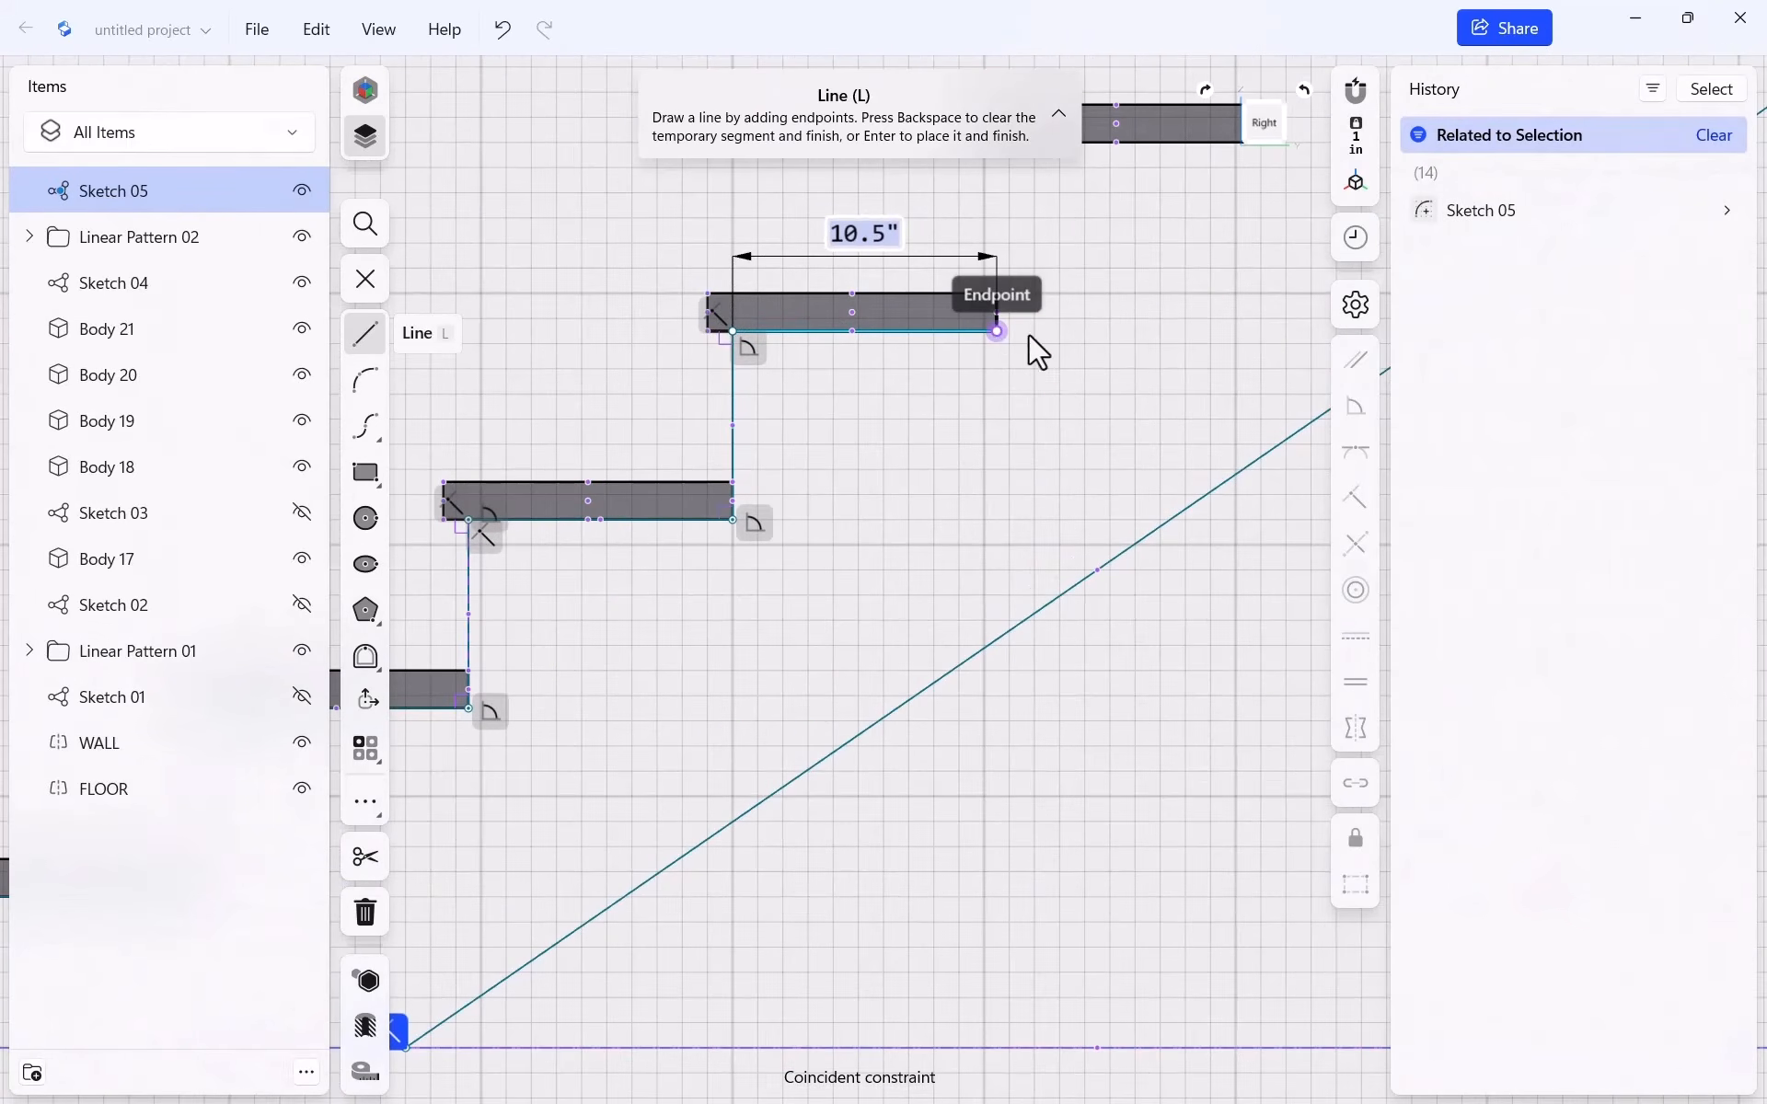
click(997, 329)
scroll(1049, 470, down, 5)
scroll(1099, 313, up, 2)
scroll(1086, 276, up, 3)
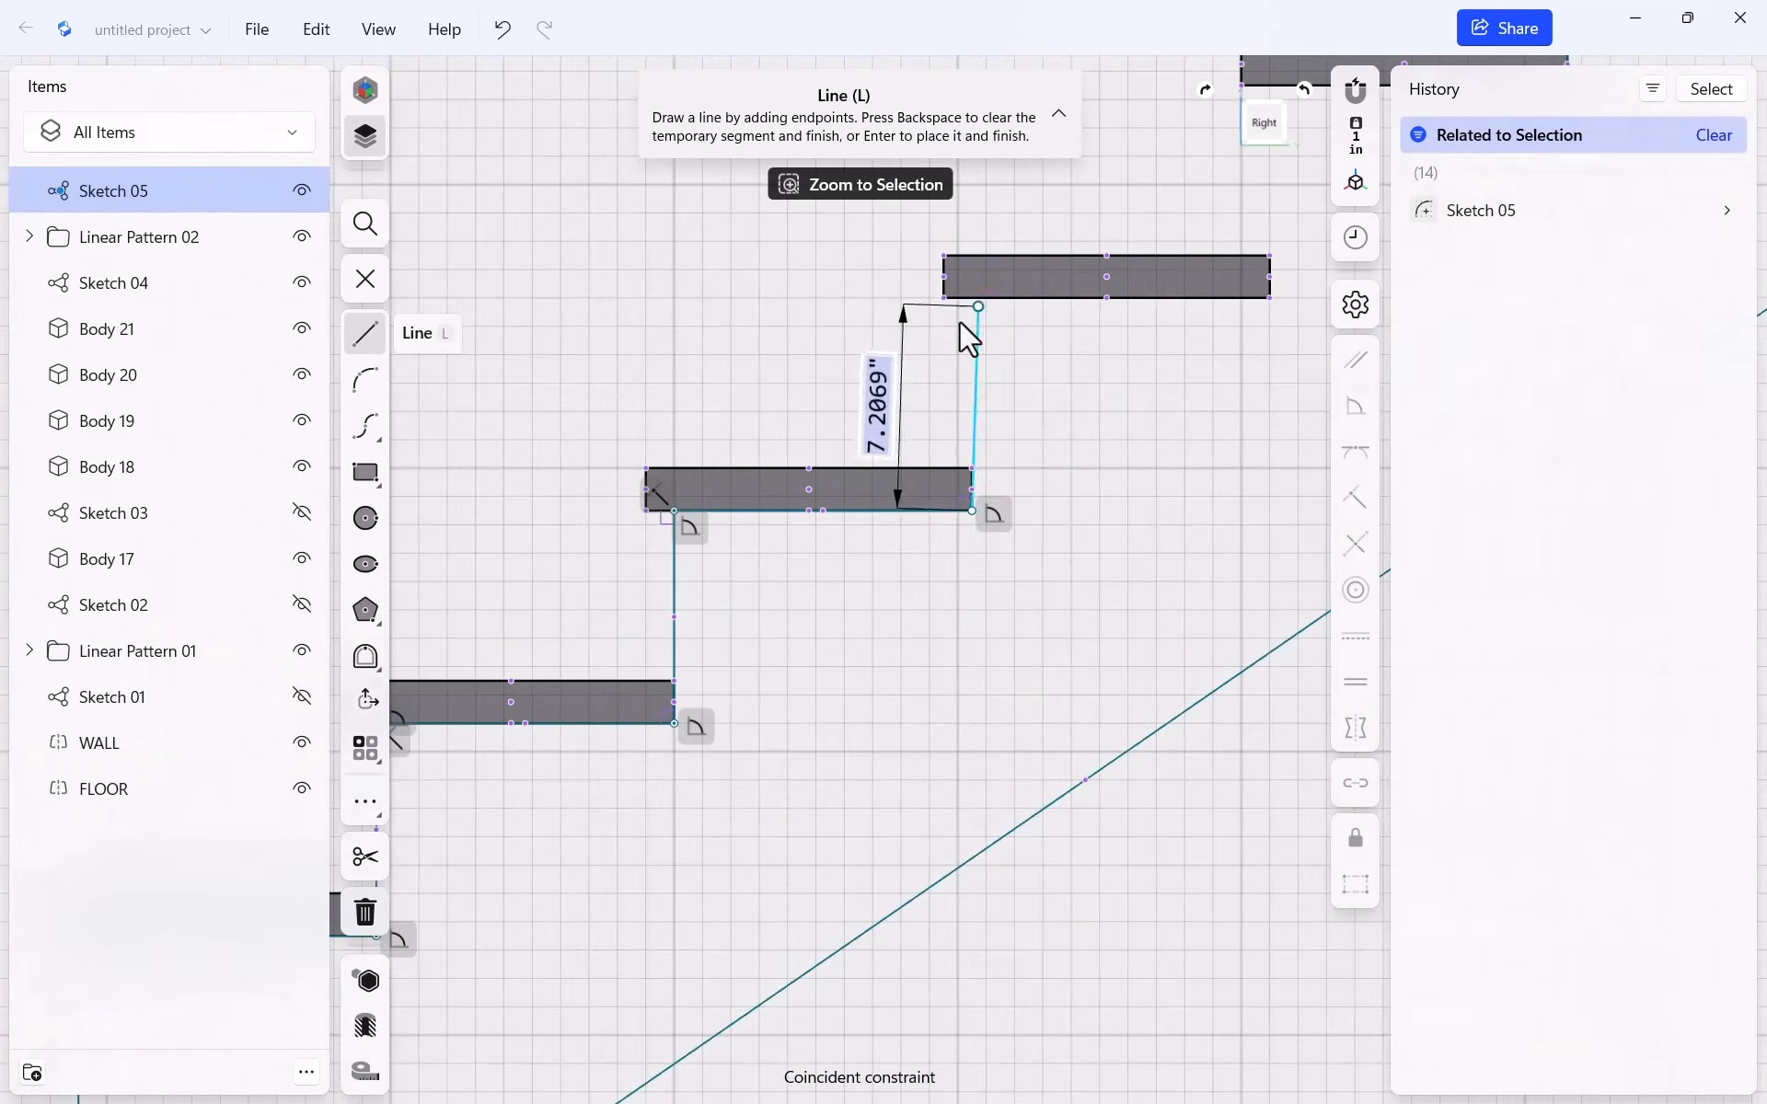
click(974, 299)
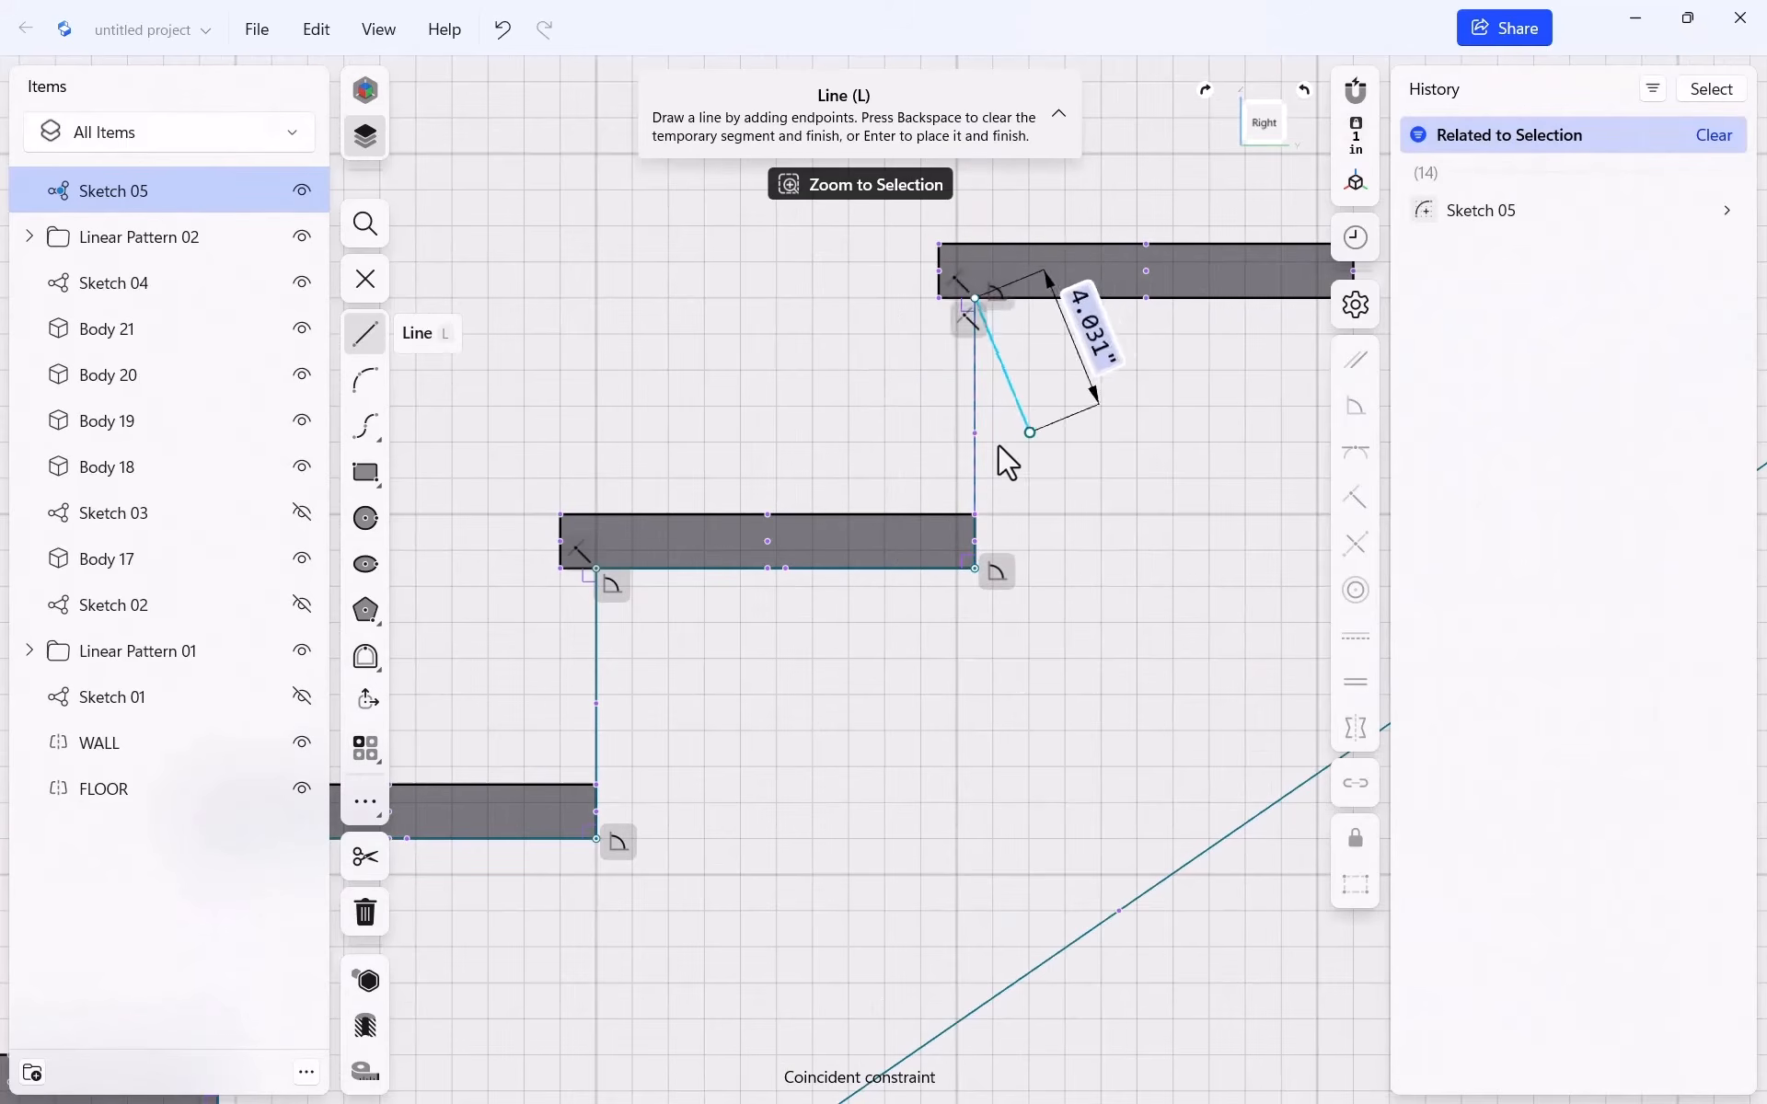
Finish the last 10.5" runs and rises up to the wall corner and end the outline
scroll(1104, 441, down, 2)
scroll(1265, 387, up, 1)
click(1250, 321)
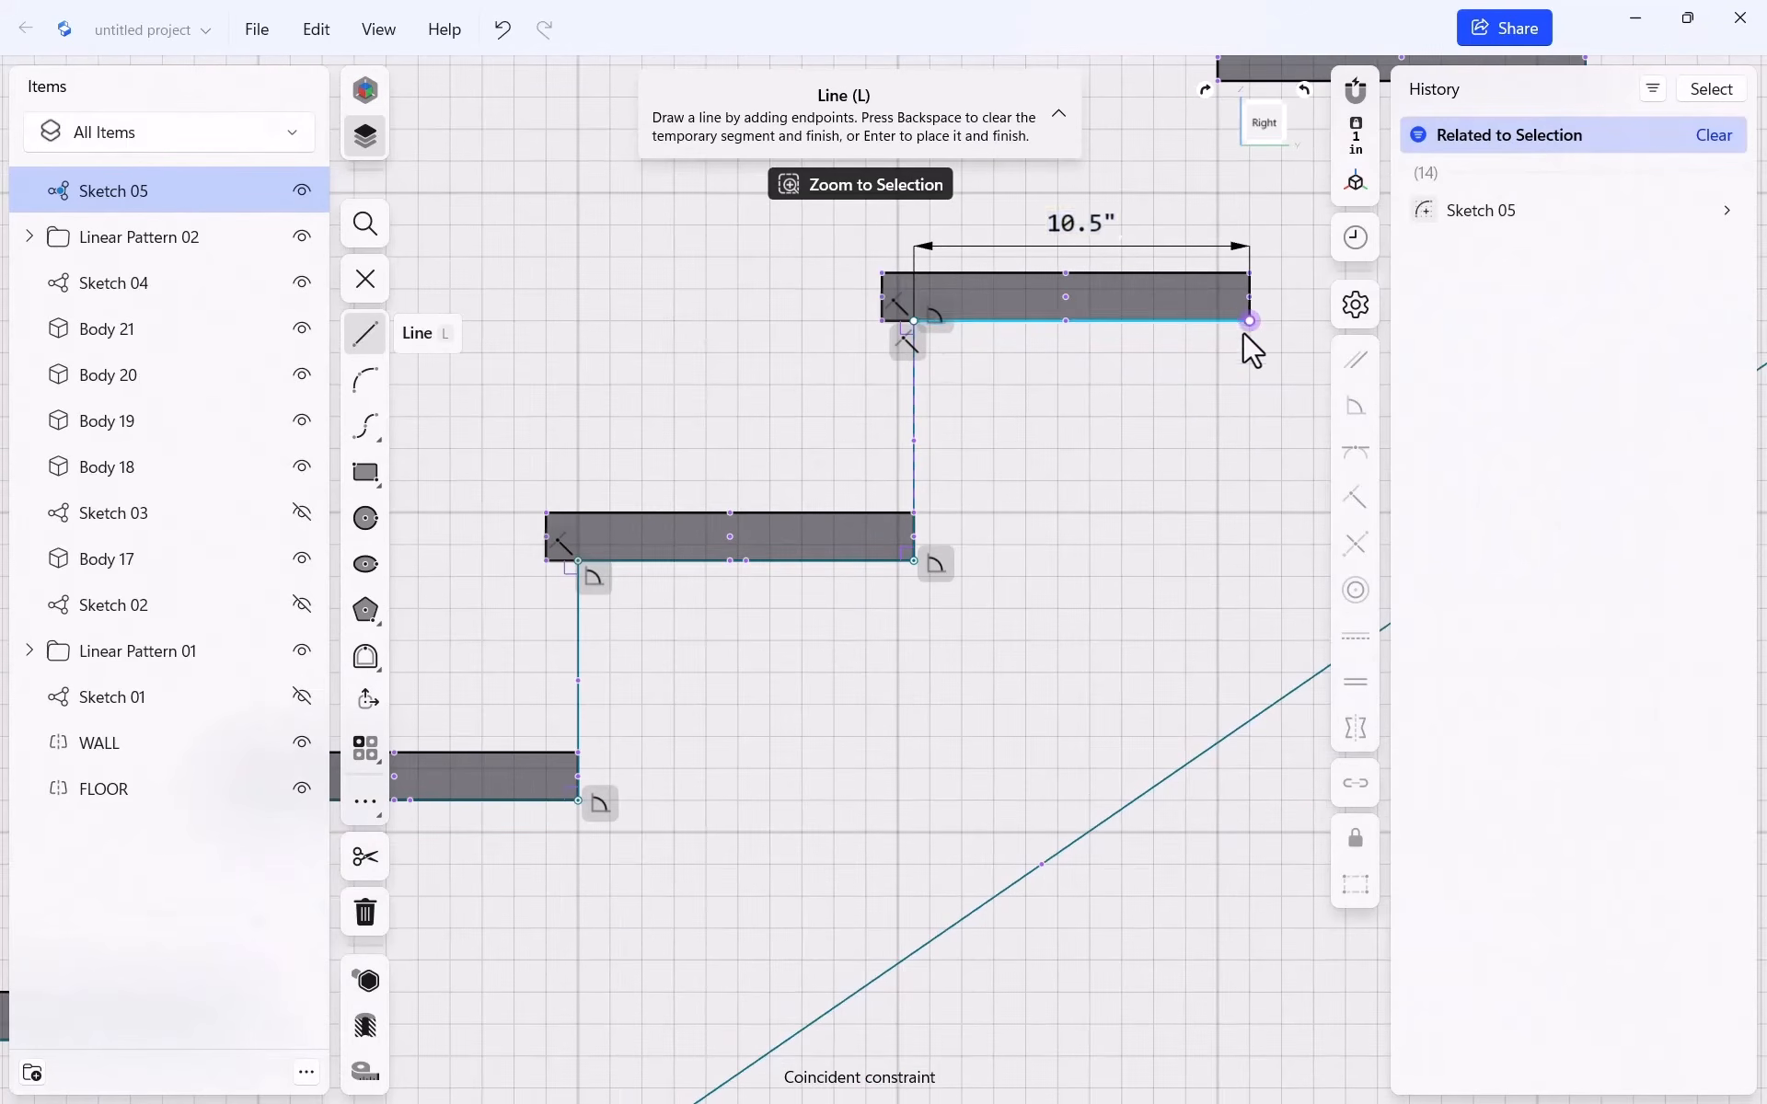
scroll(1031, 465, down, 4)
scroll(1270, 276, up, 5)
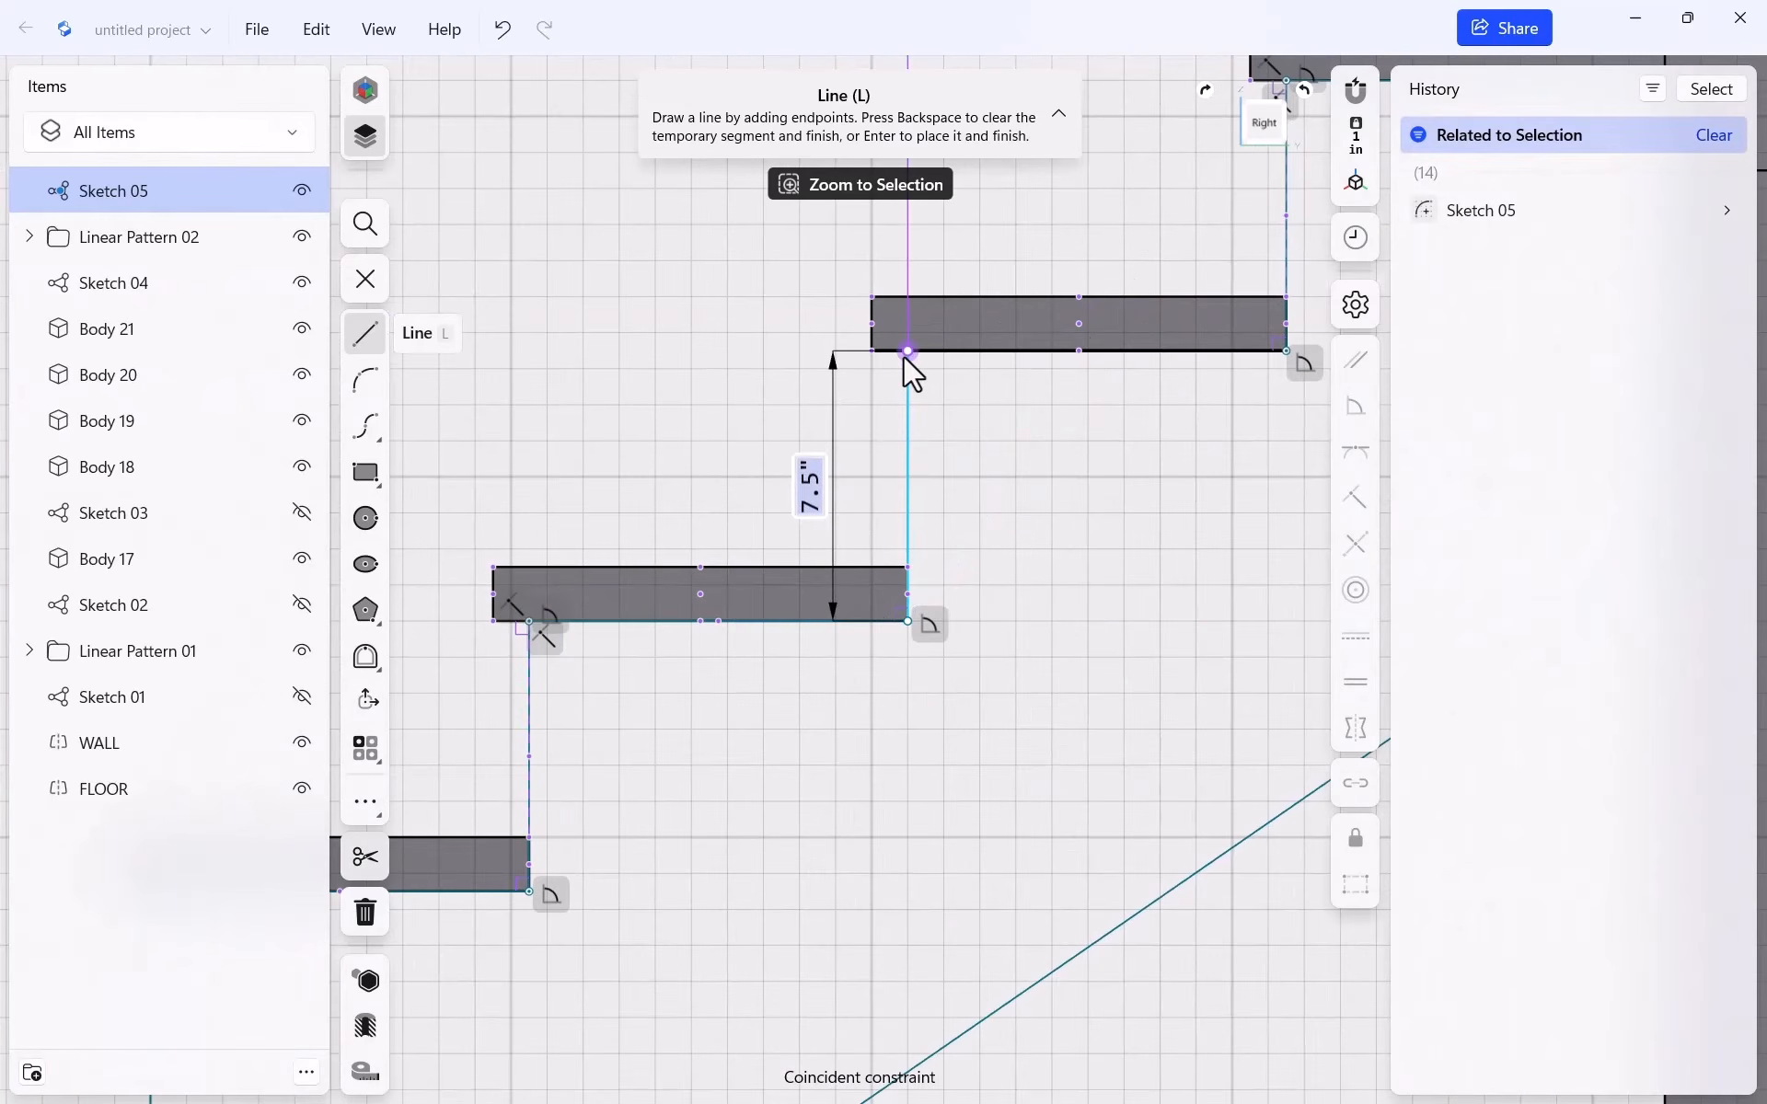
click(907, 353)
click(1283, 350)
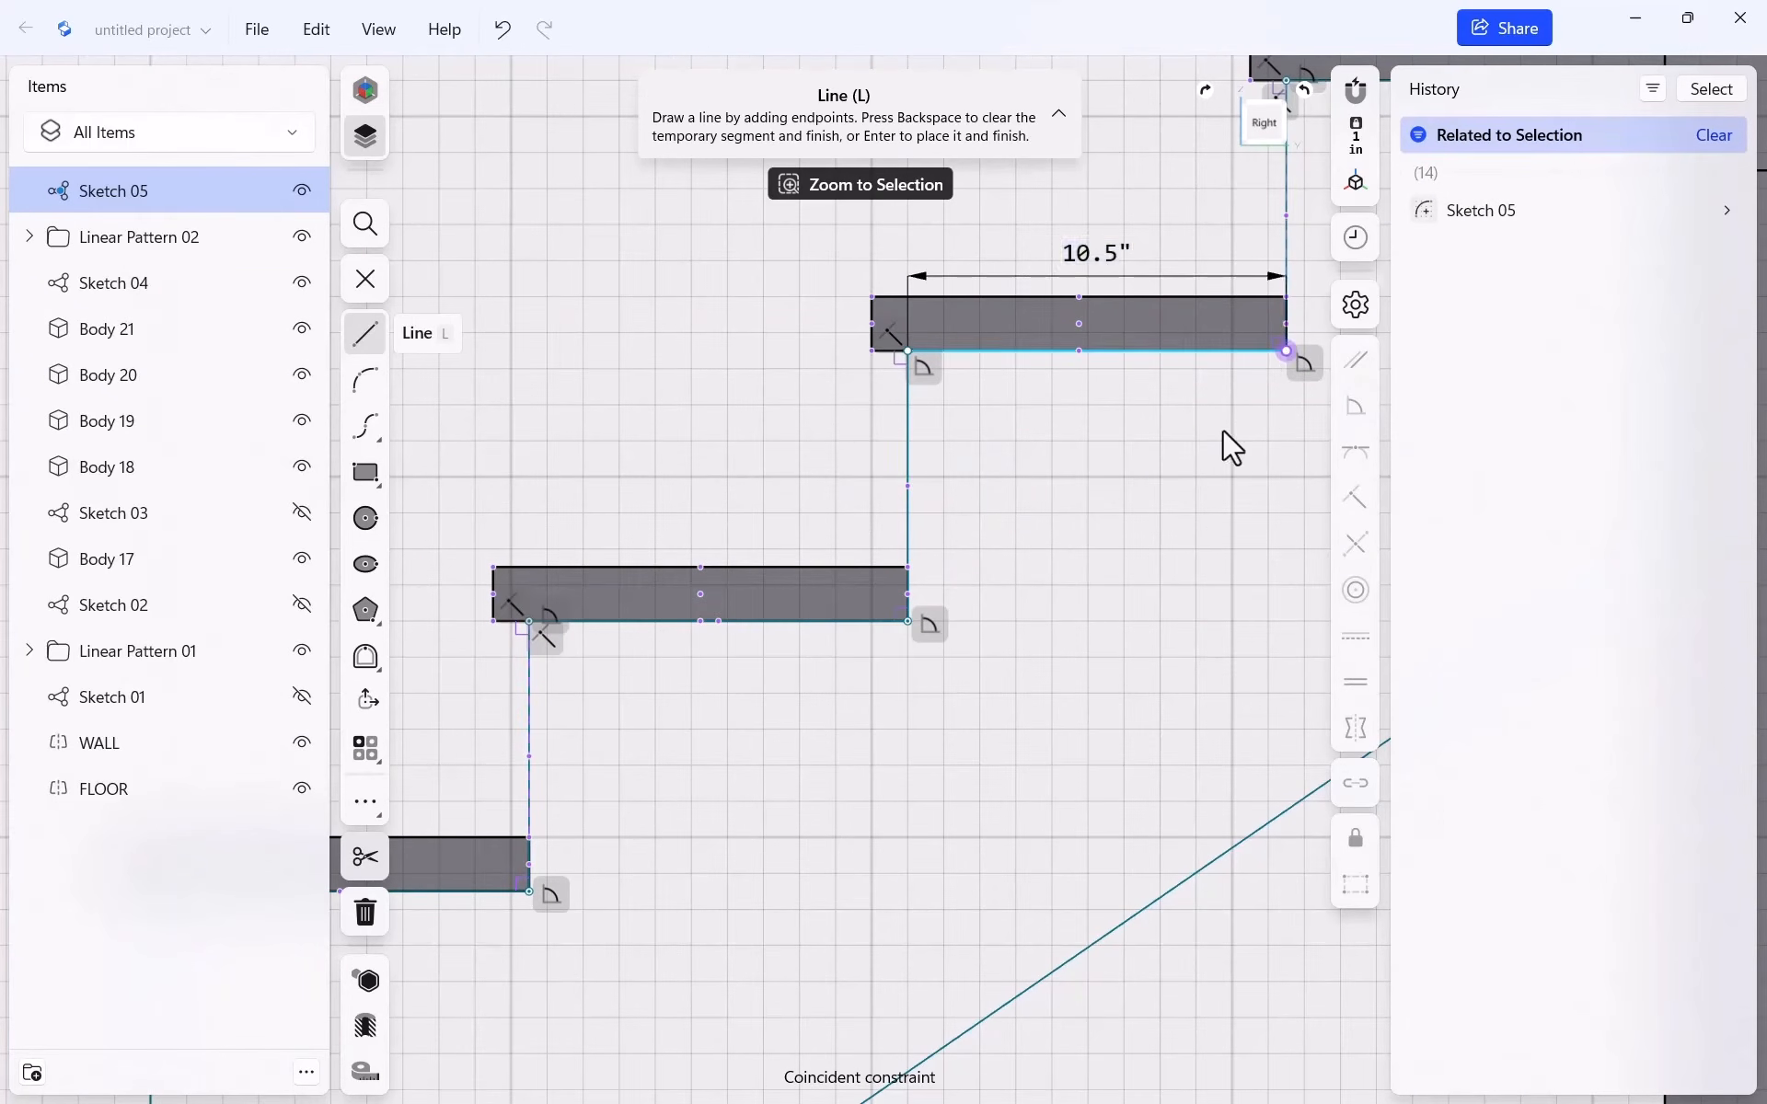
key(BackSpace)
scroll(828, 442, down, 1)
scroll(813, 440, down, 4)
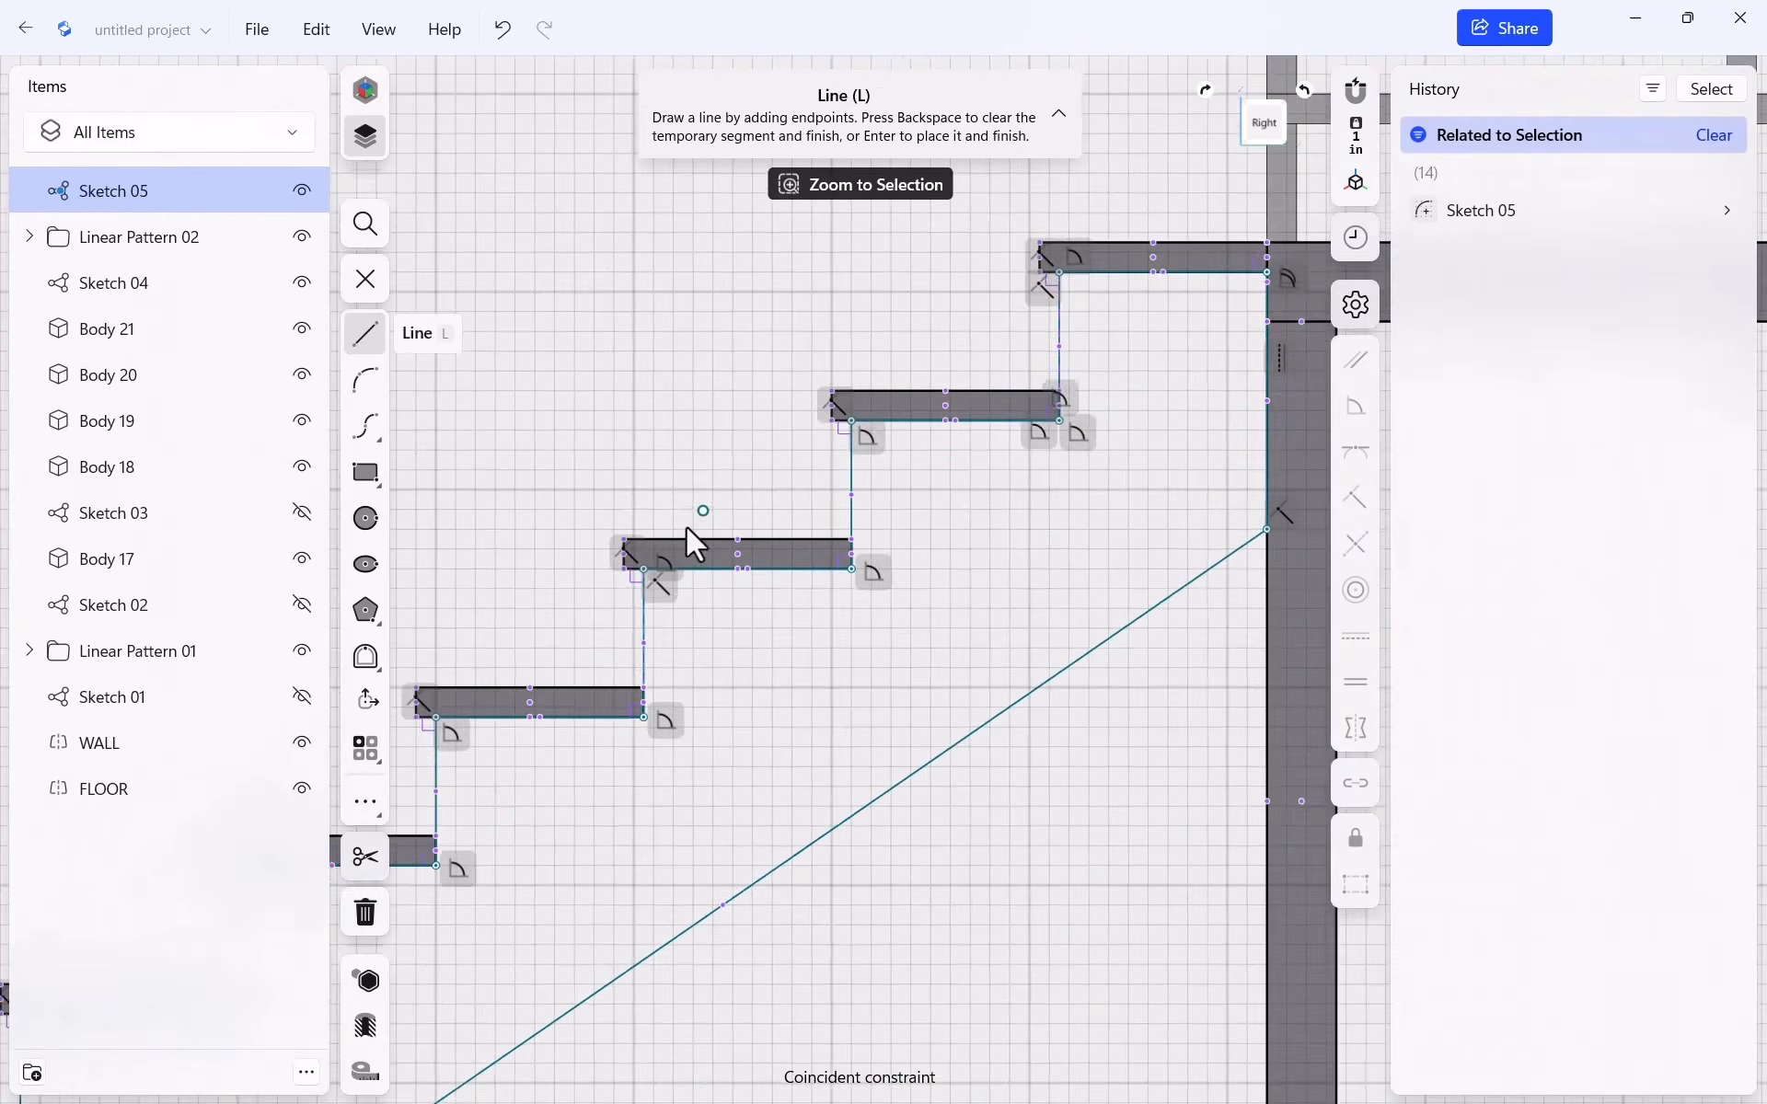
scroll(837, 594, up, 1)
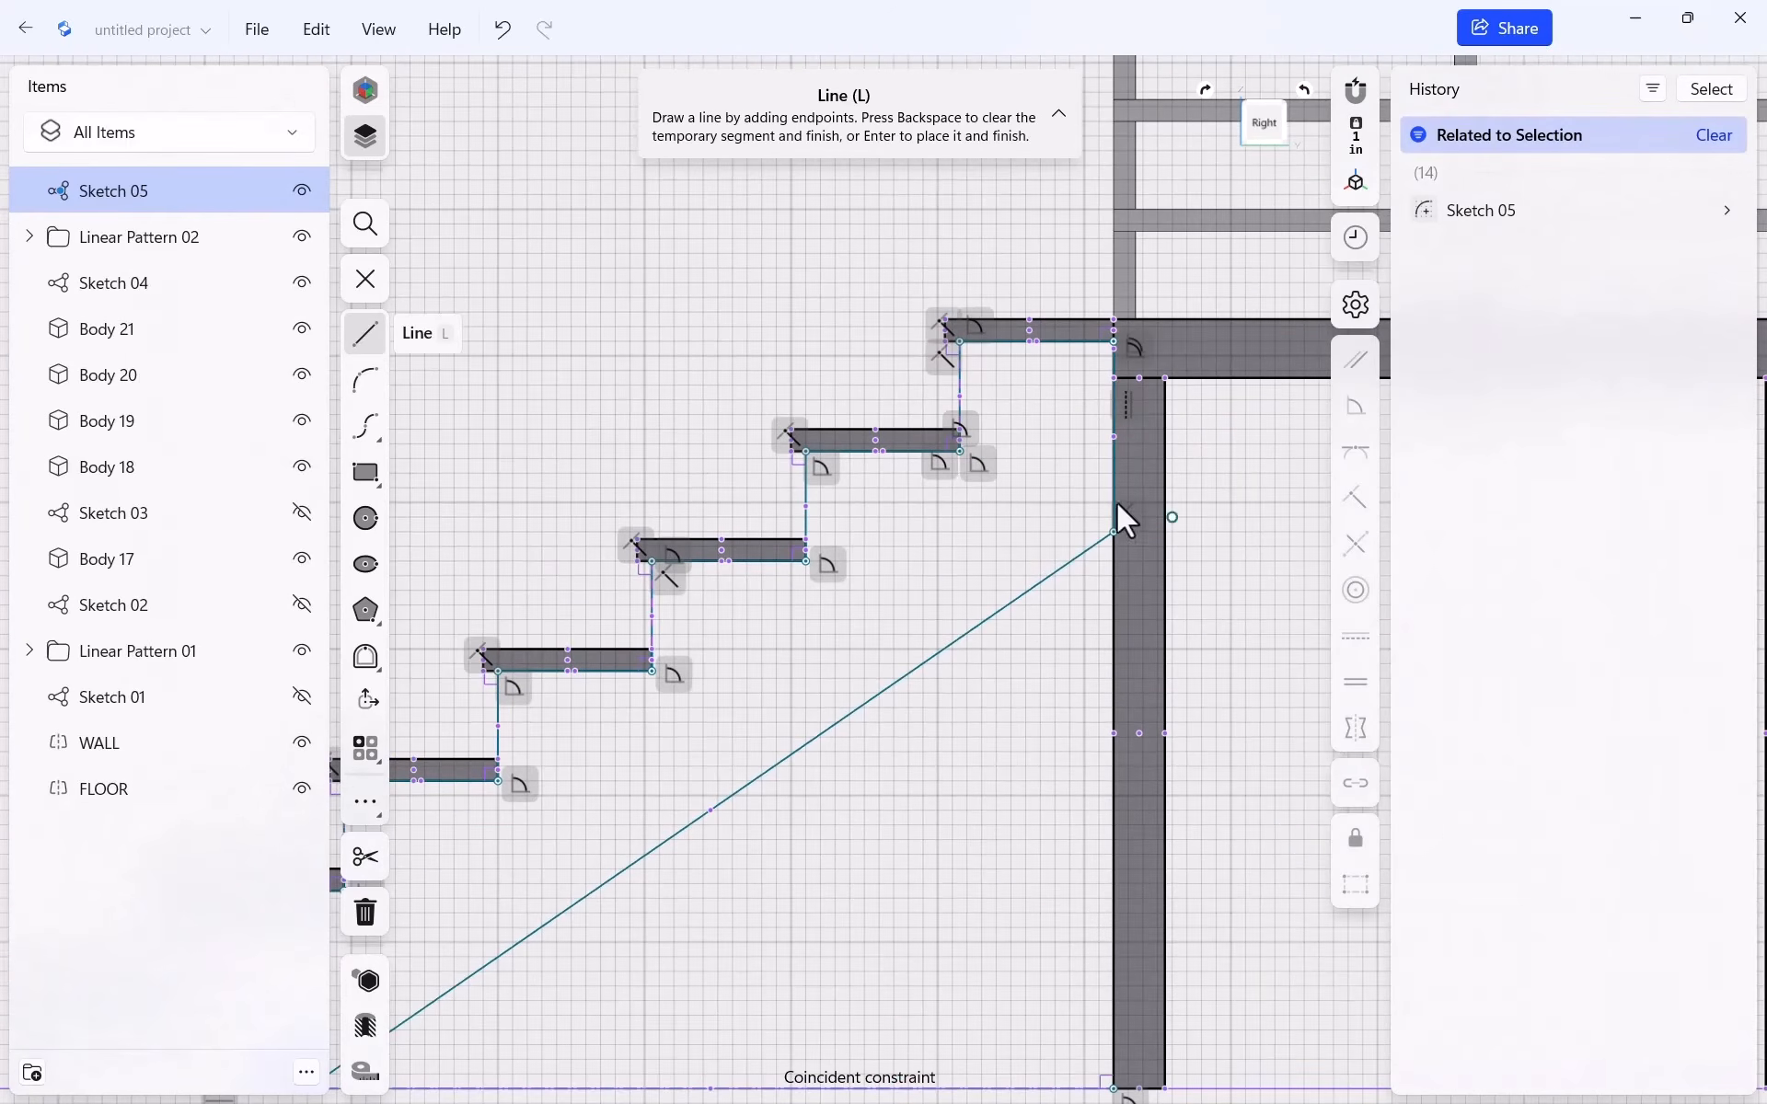
scroll(948, 405, up, 2)
scroll(924, 453, up, 2)
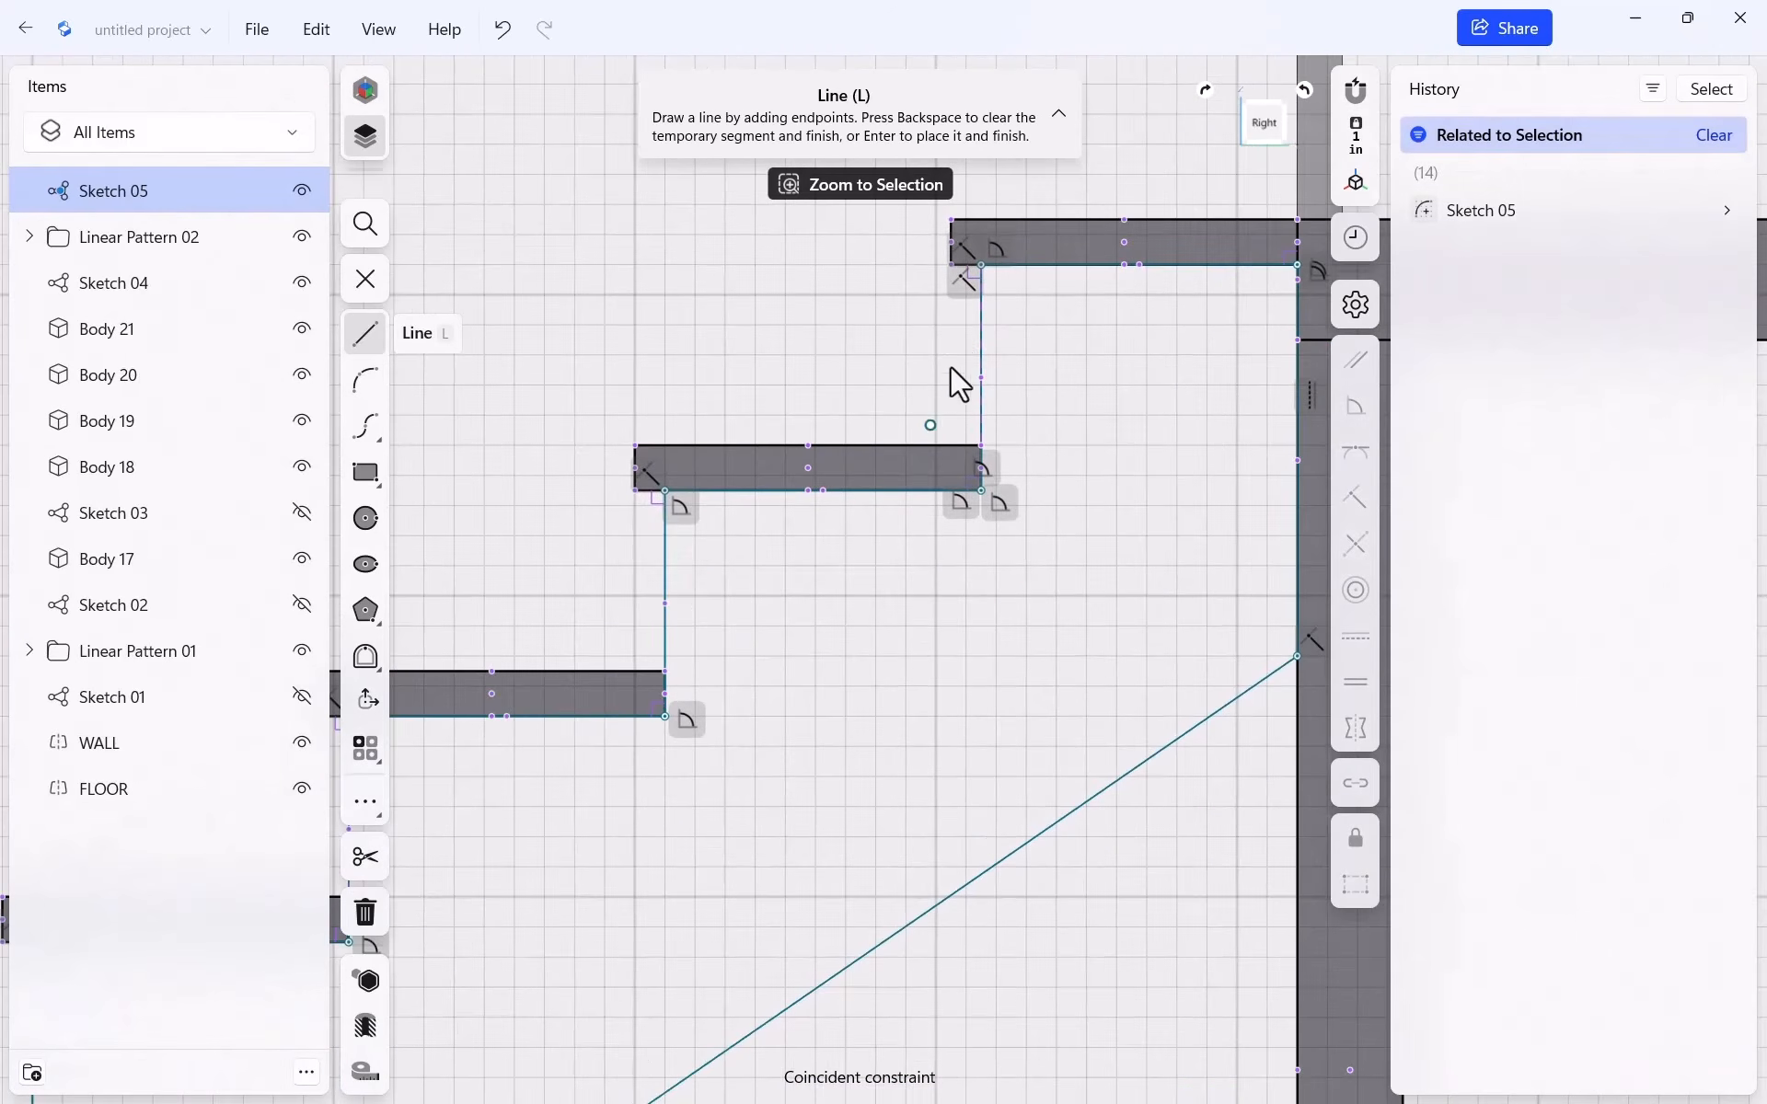
Draw a diagonal between two step corners and make it a dashed construction guide
click(983, 267)
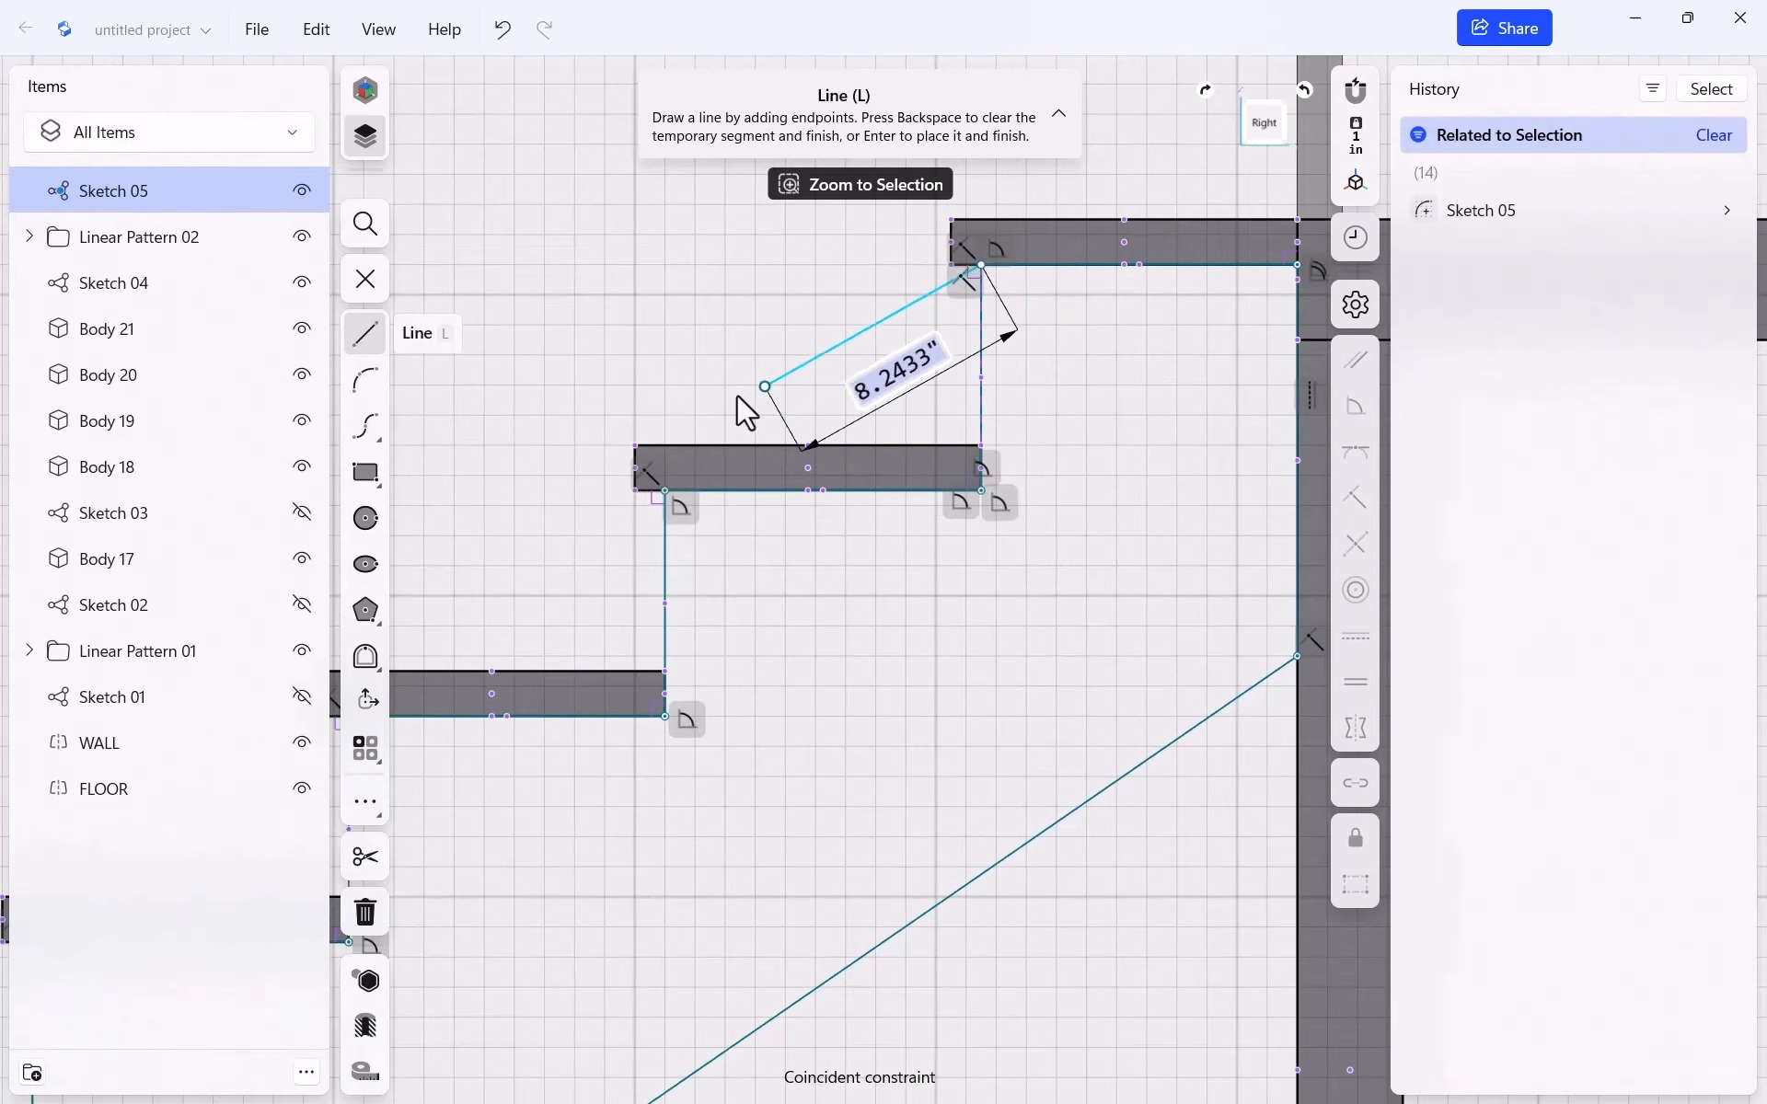
click(664, 491)
key(BackSpace)
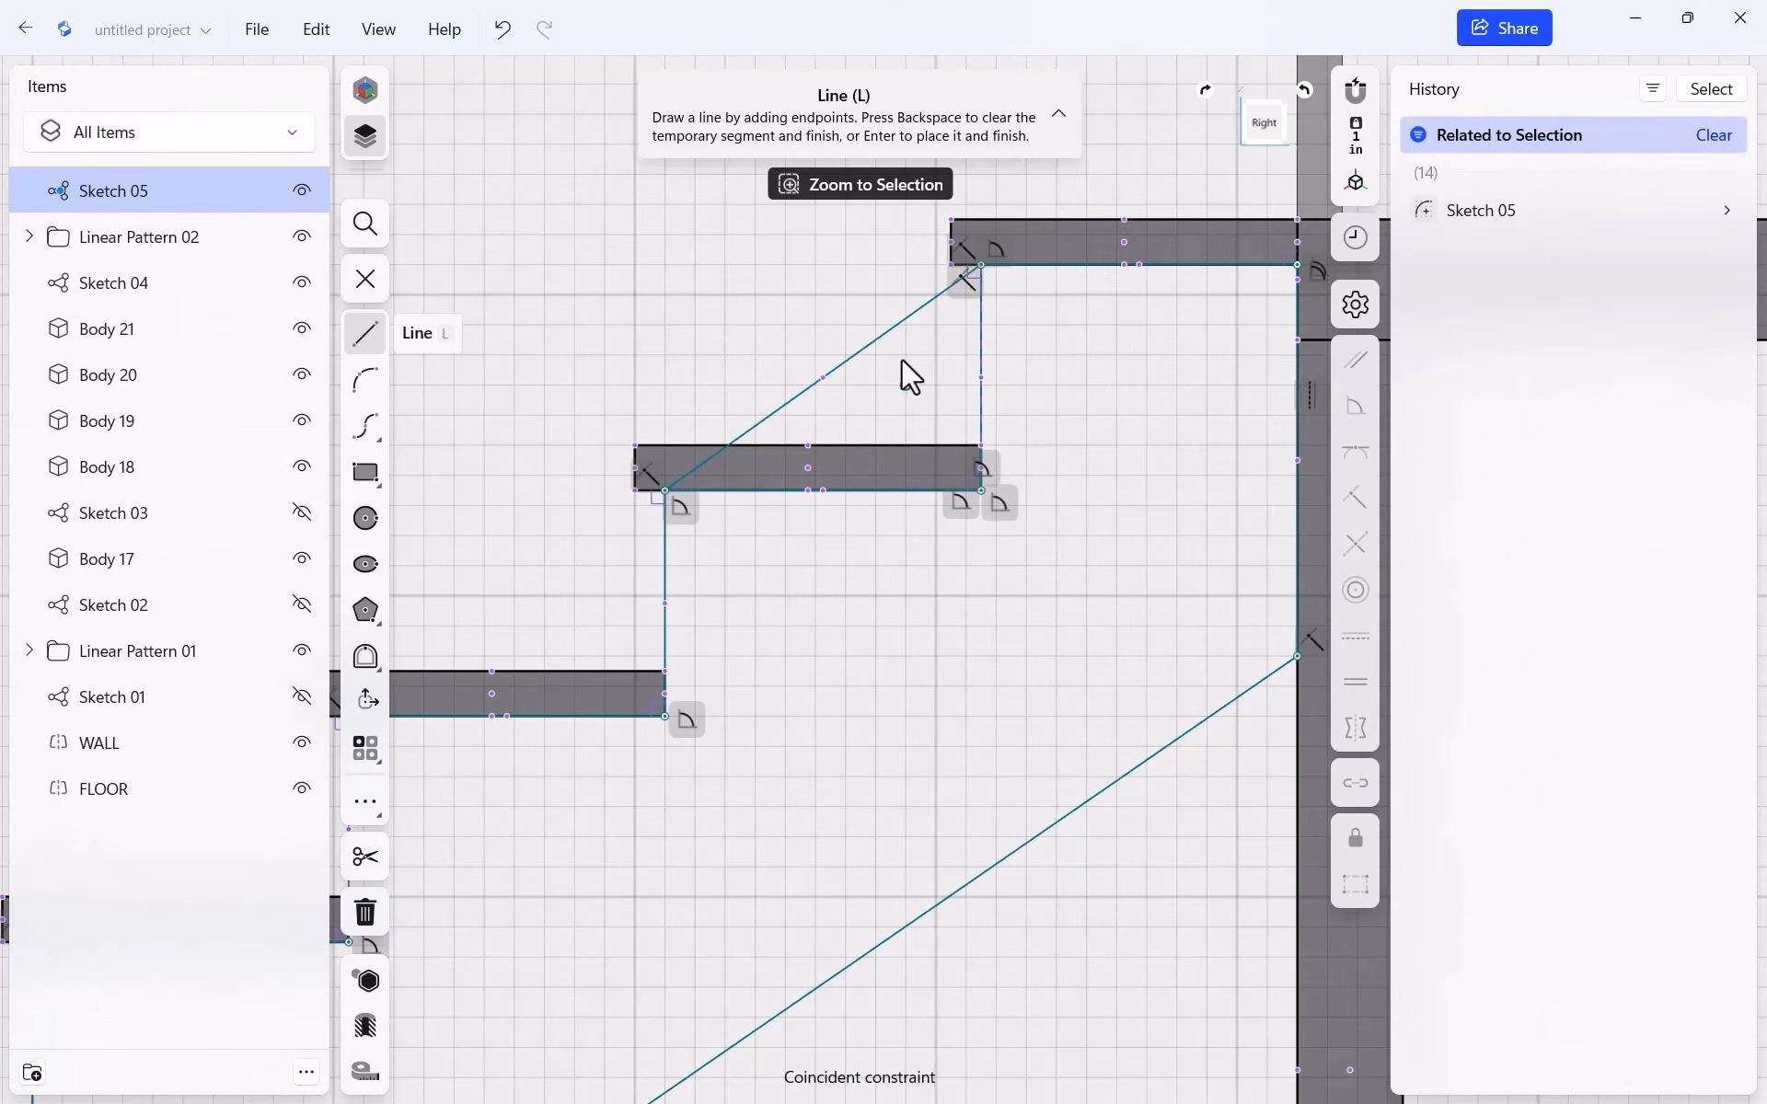
key(Escape)
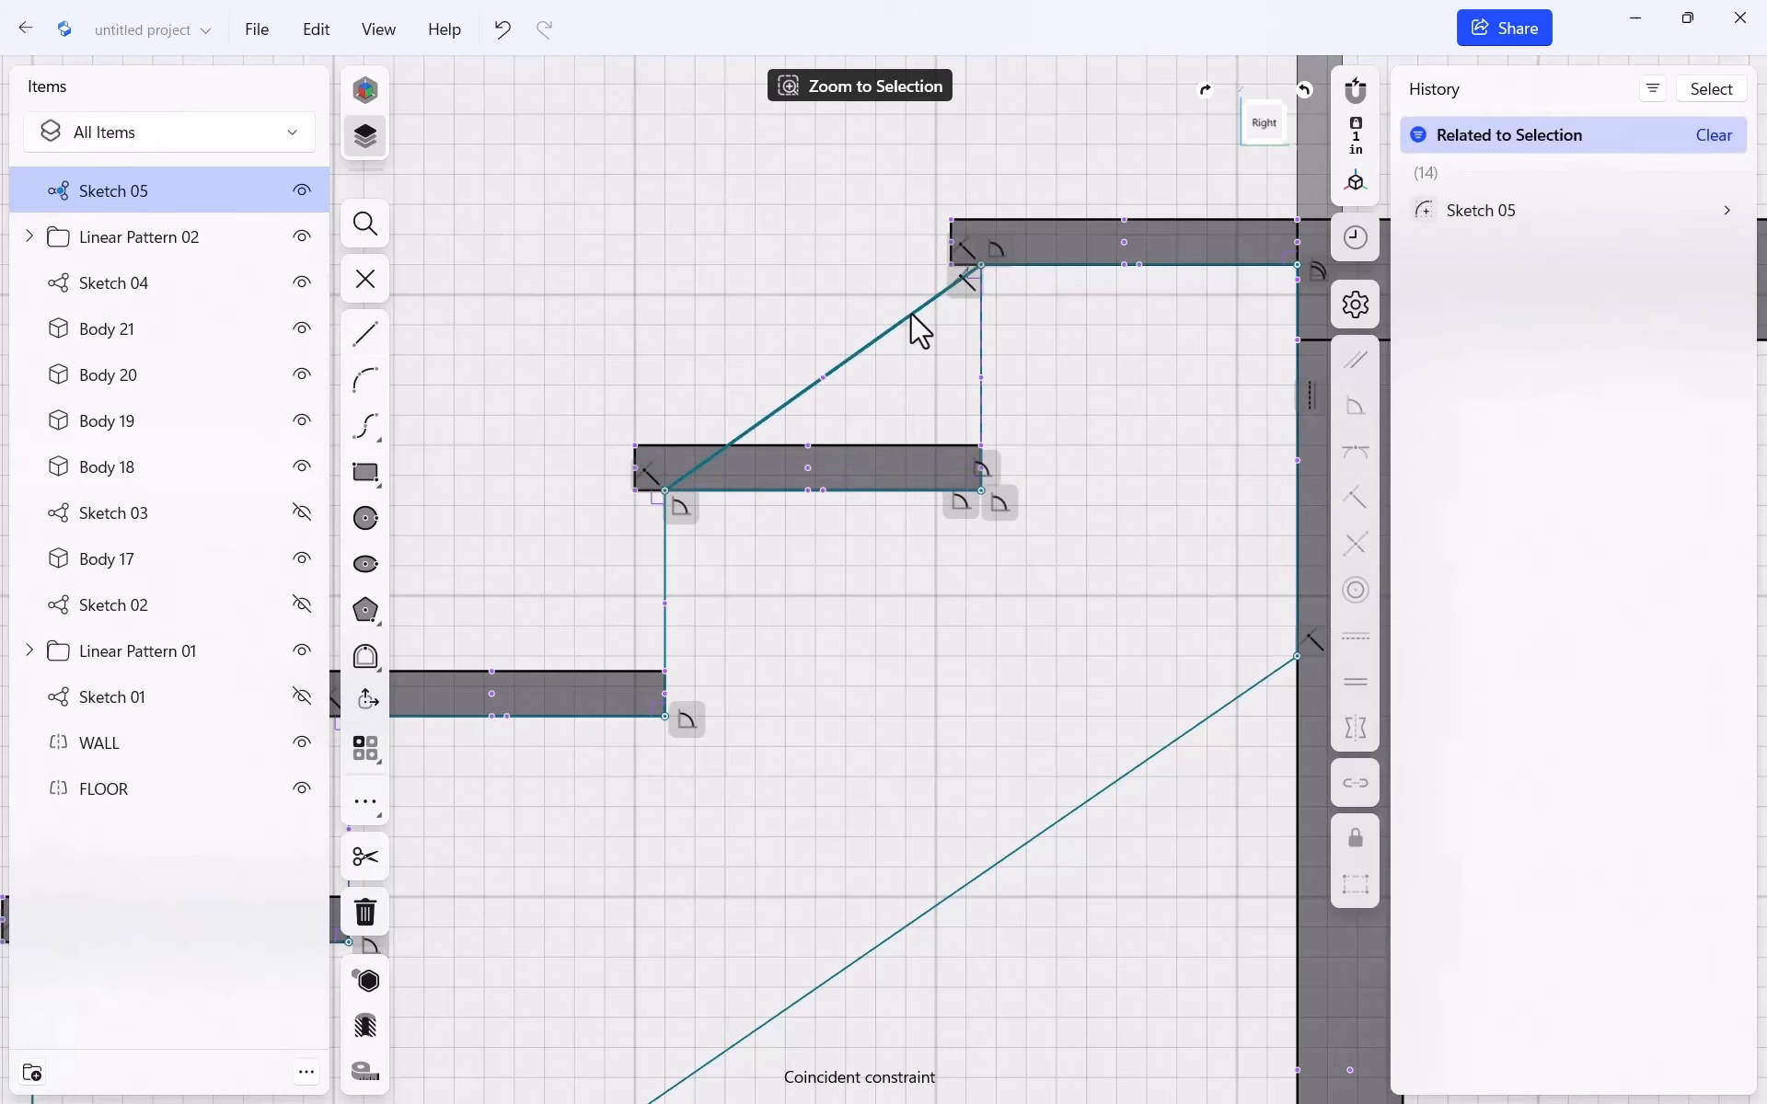
click(909, 315)
click(1356, 886)
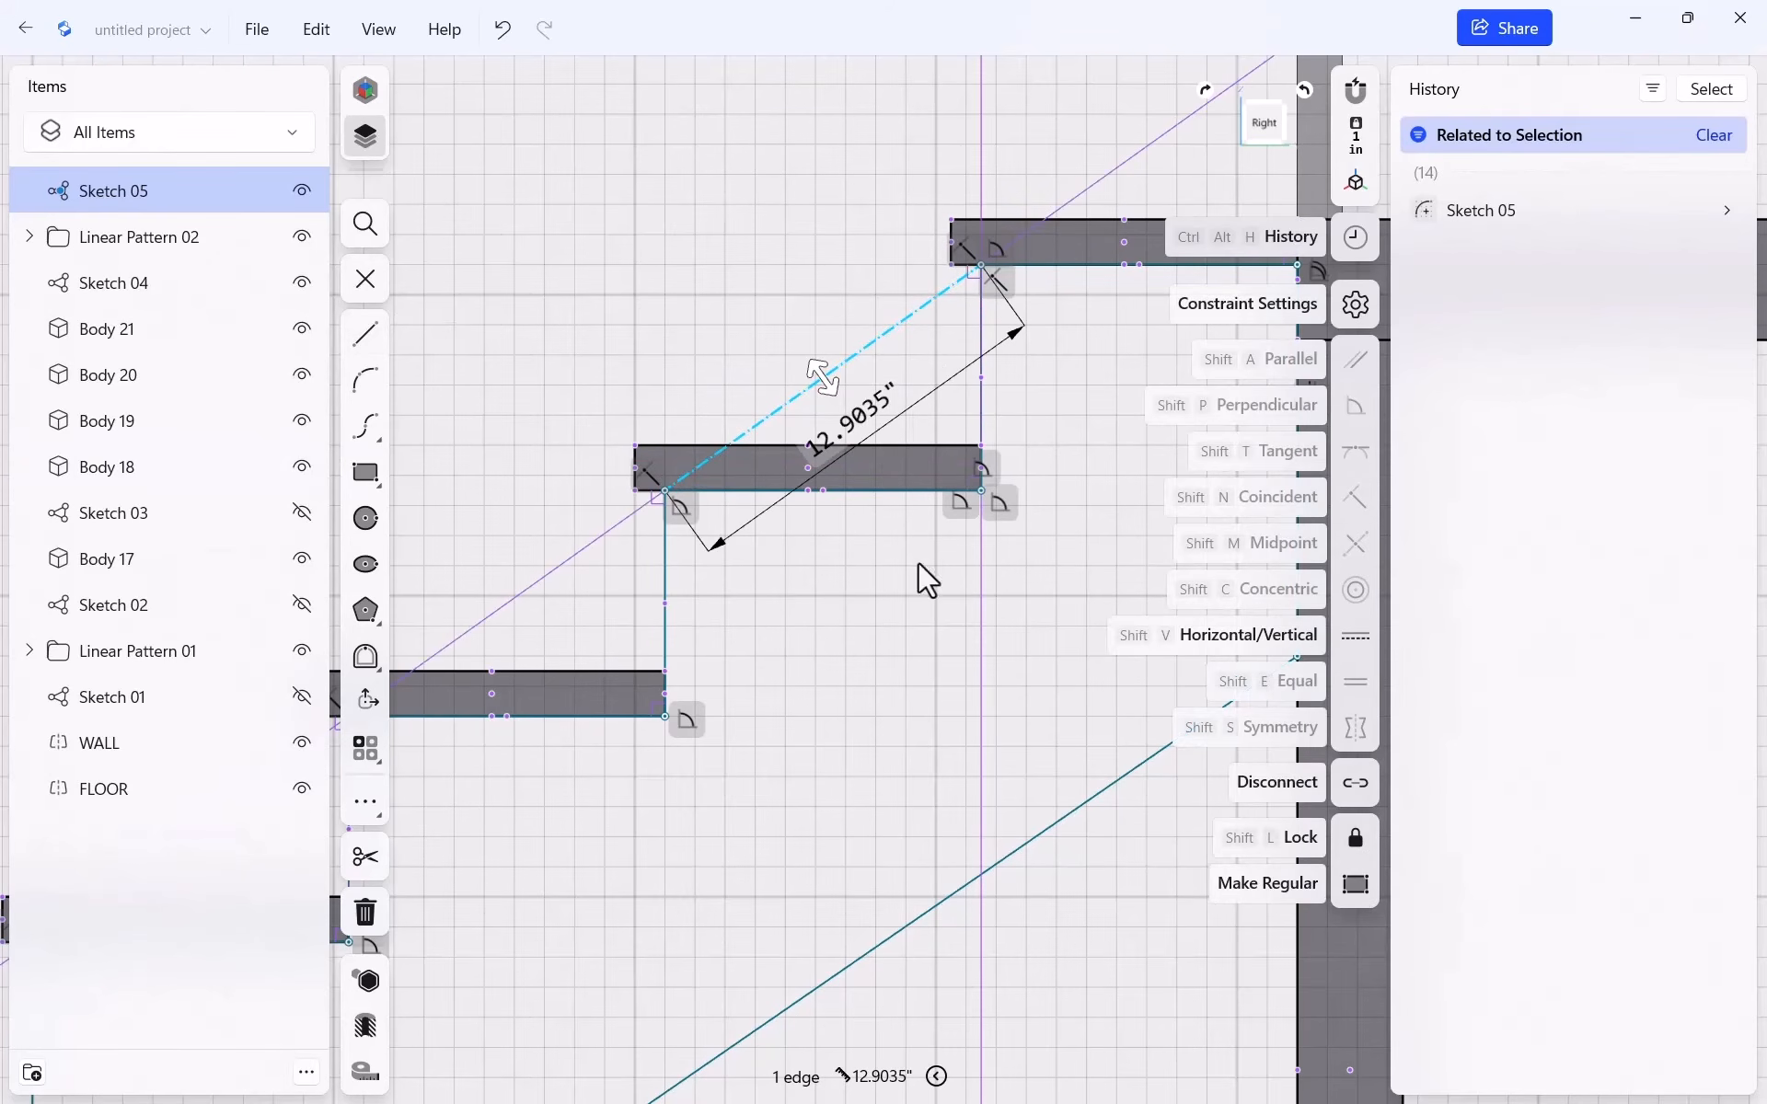
click(918, 564)
Make the stringer's lower edge parallel to the construction diagonal
click(904, 323)
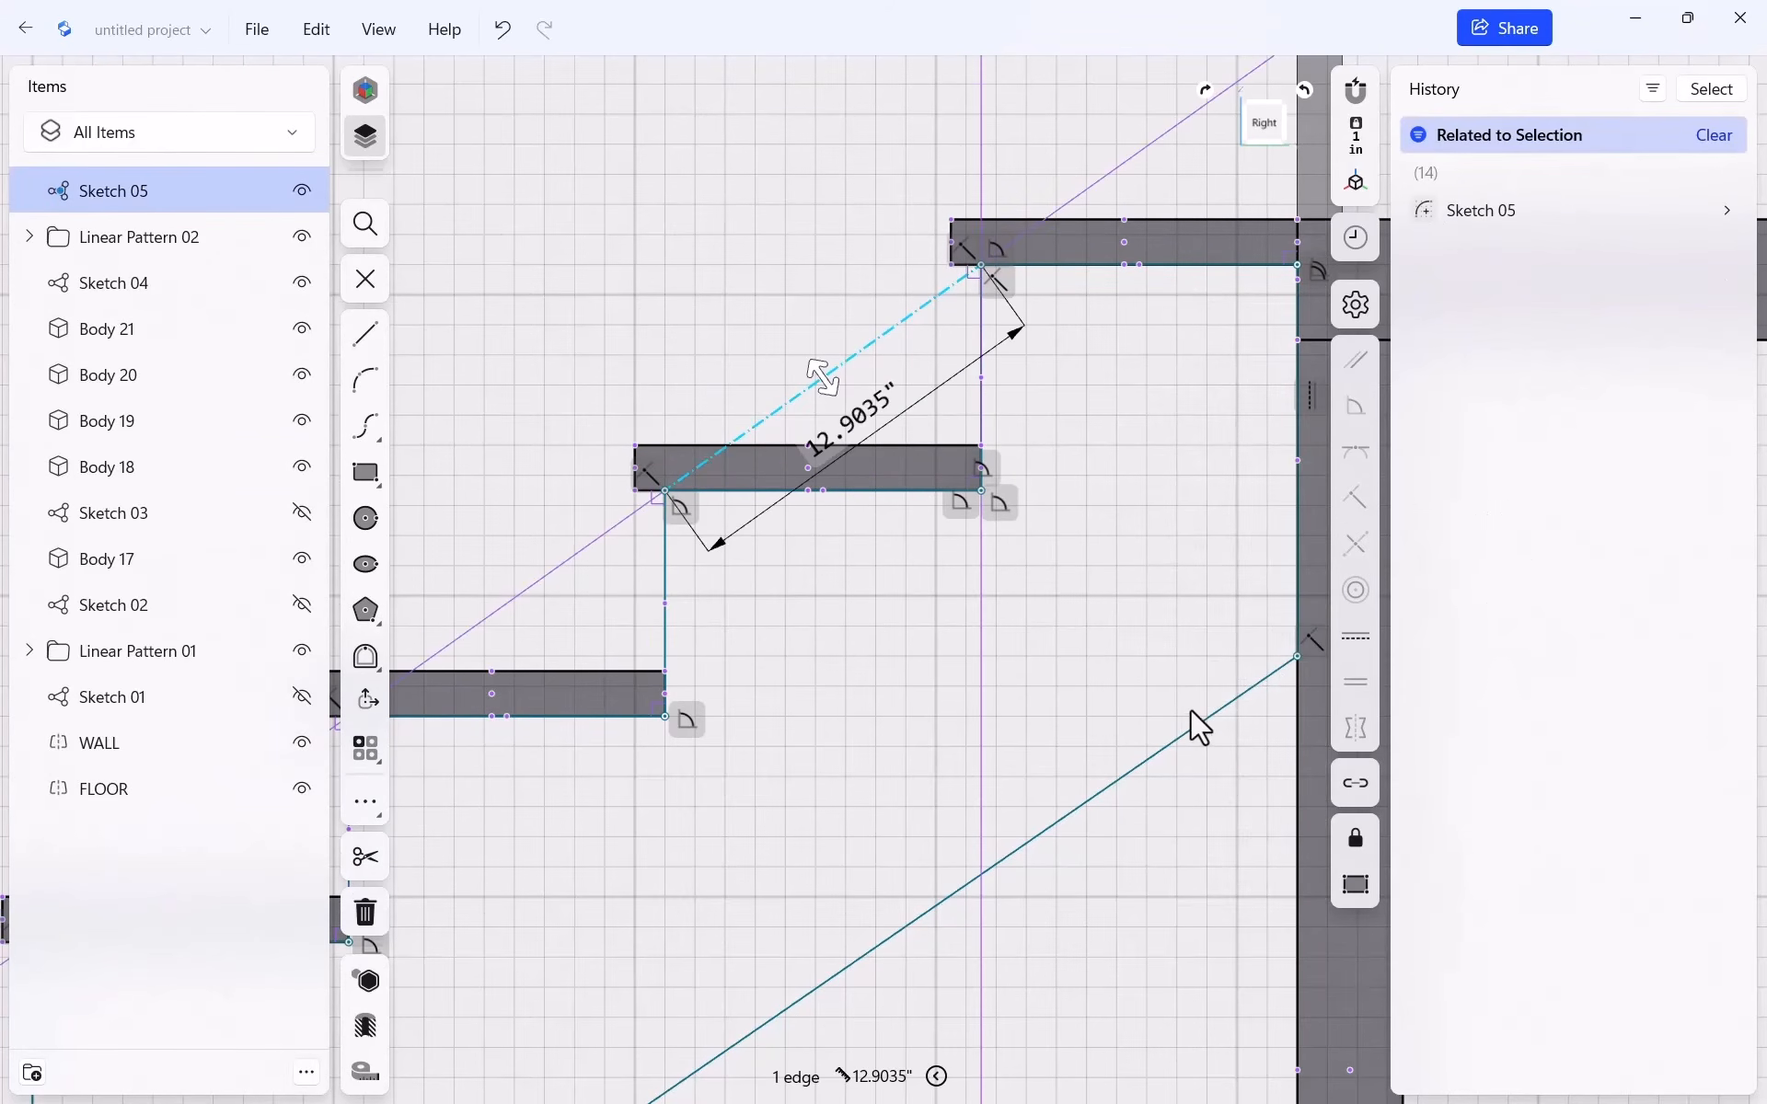
click(1185, 738)
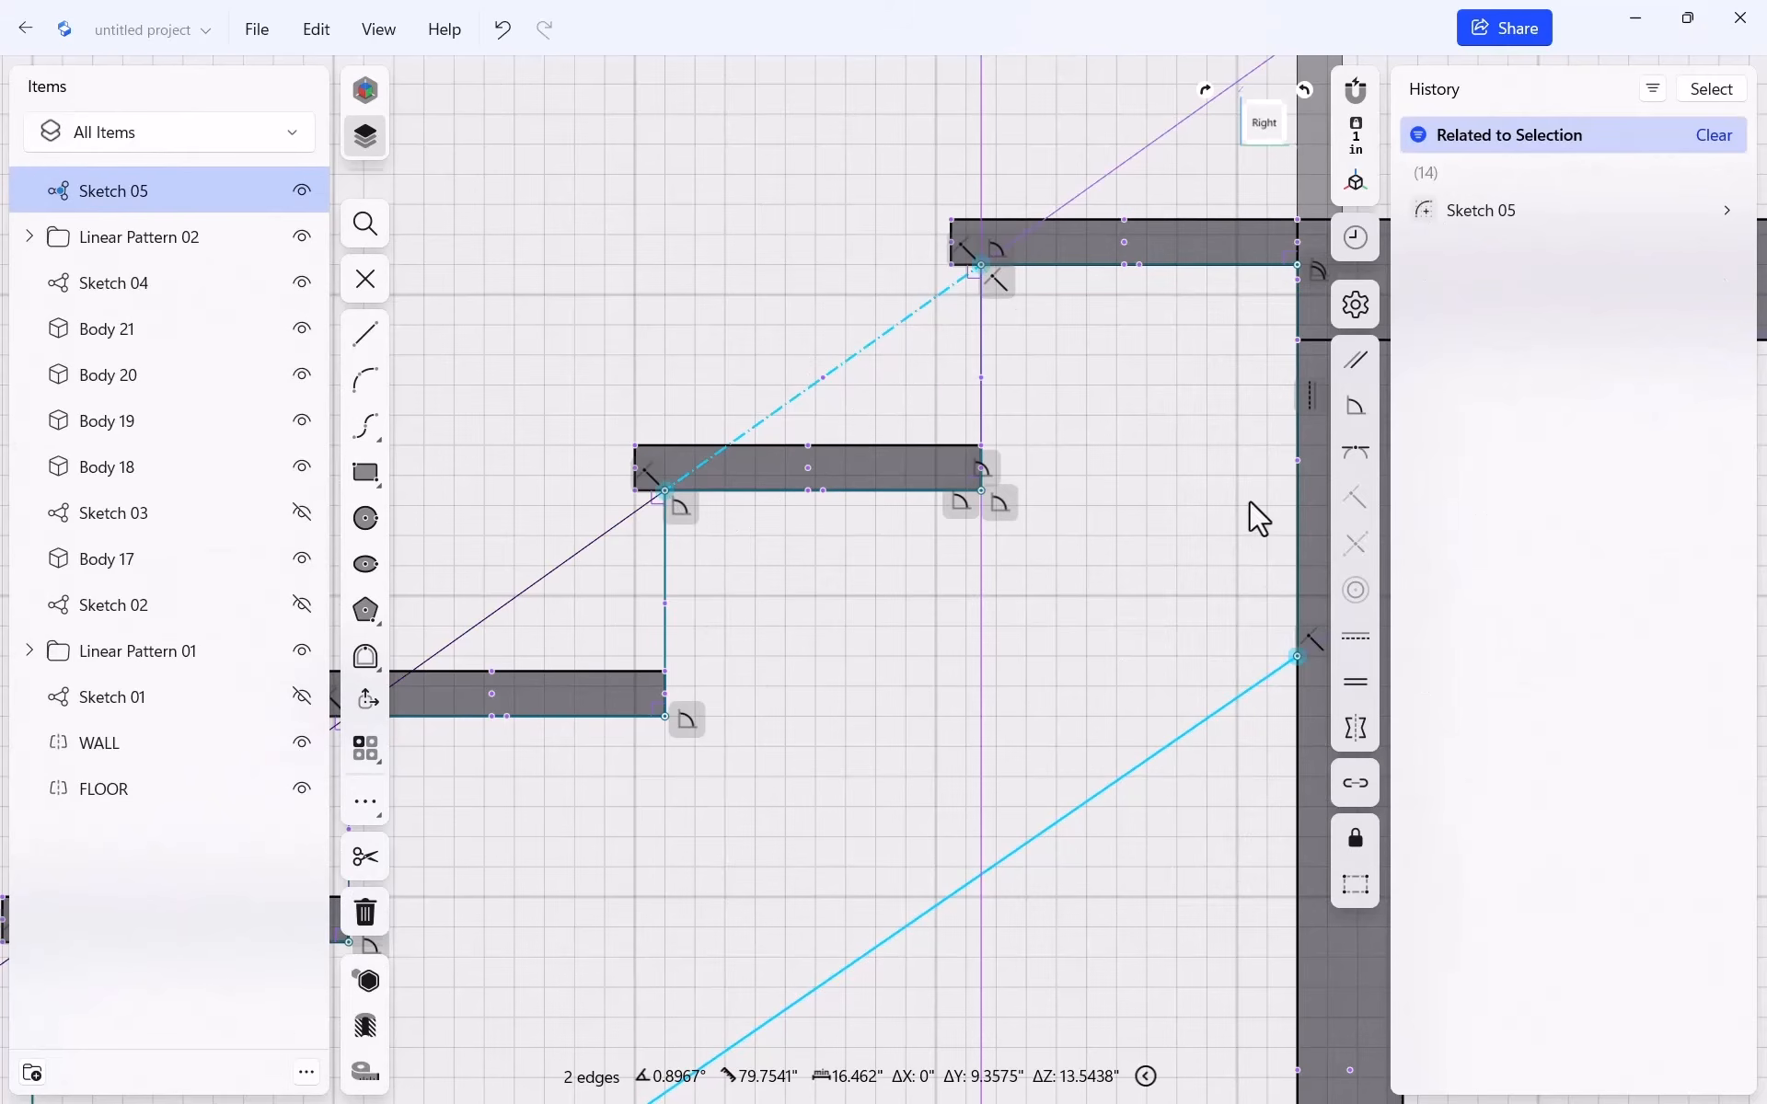
click(1362, 357)
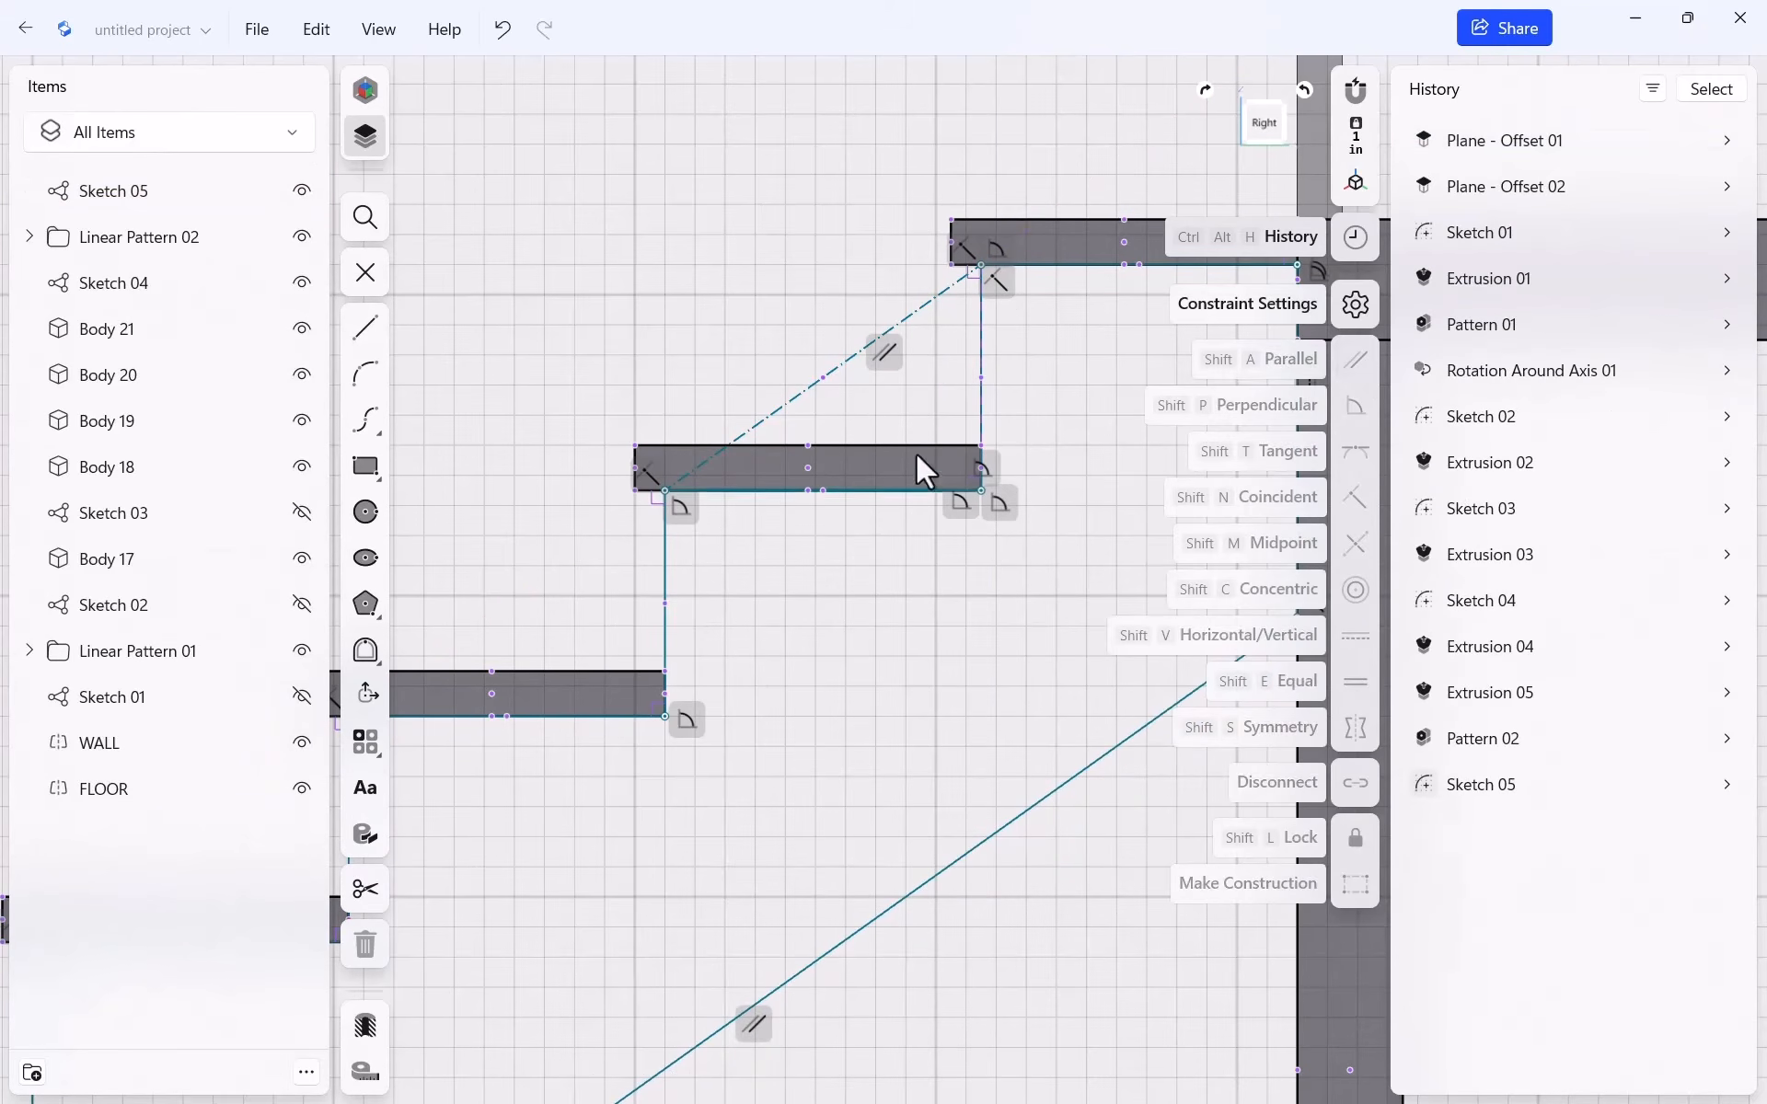
Set the distance between the guide and the lower edge to 11.5"
click(863, 347)
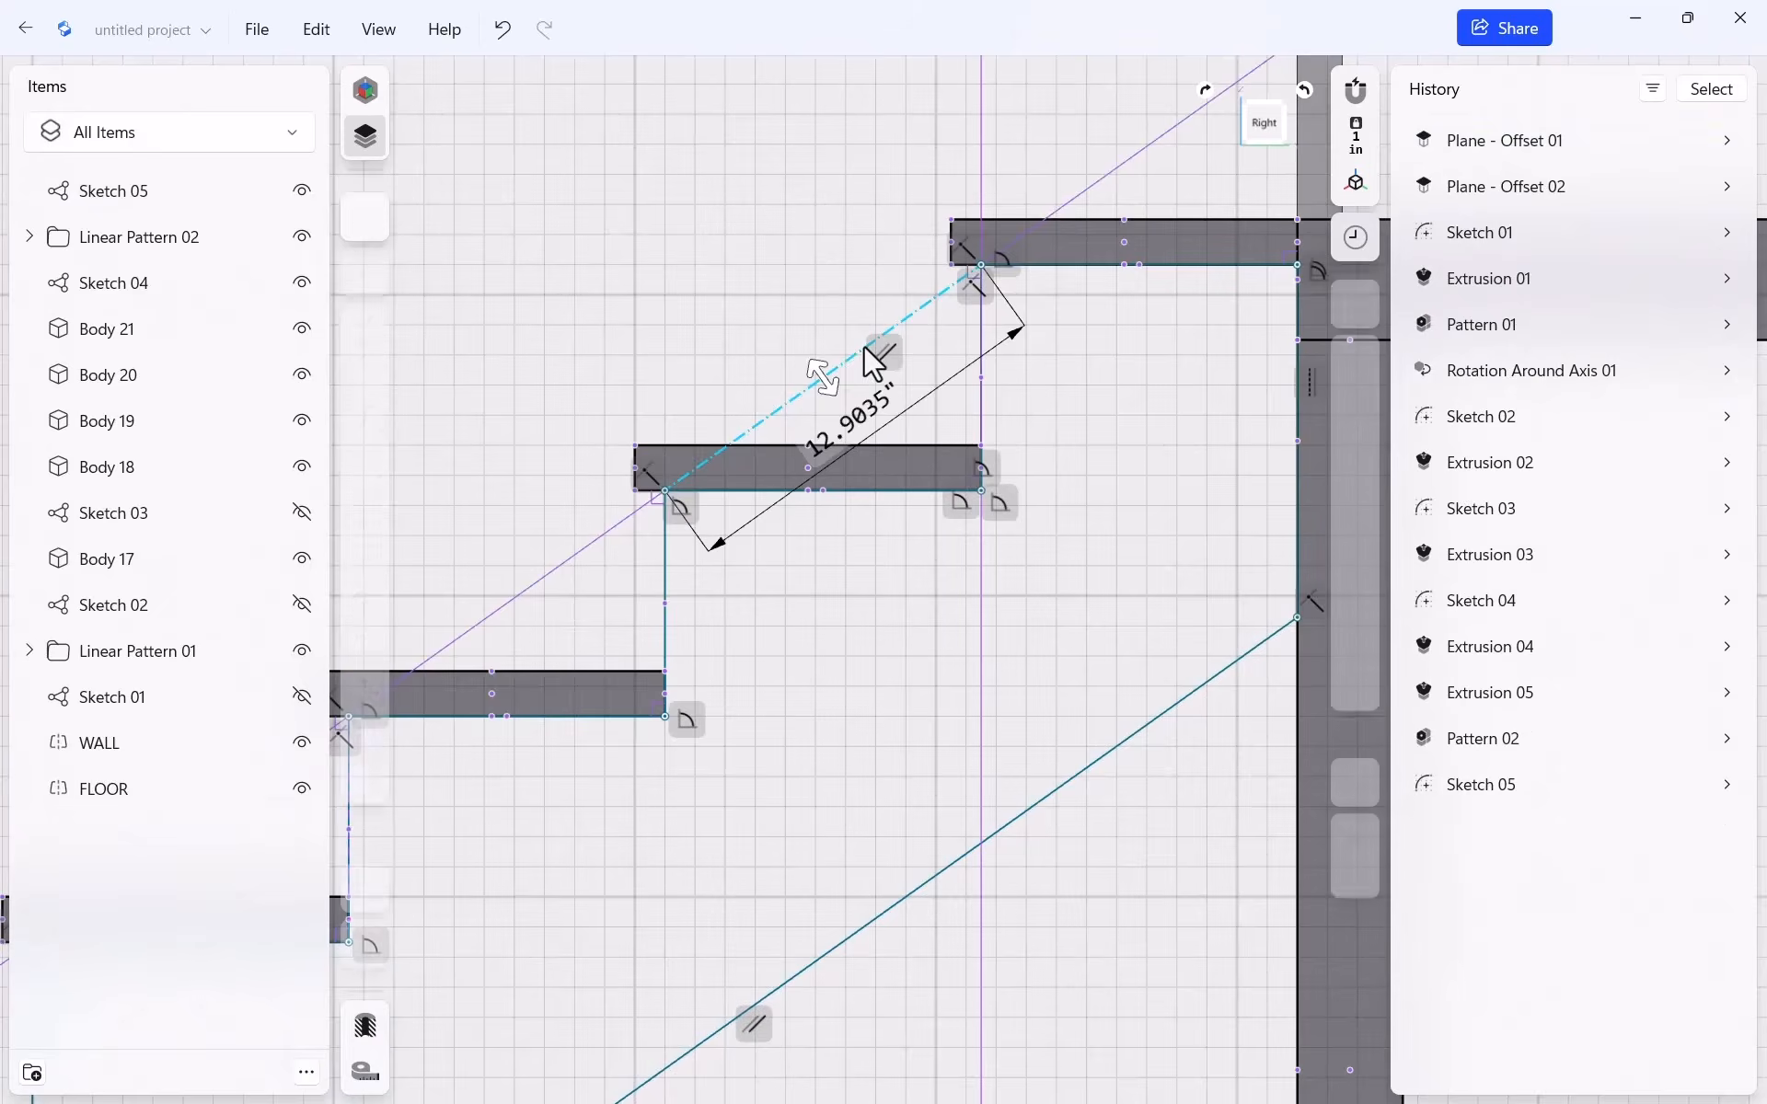
click(1184, 698)
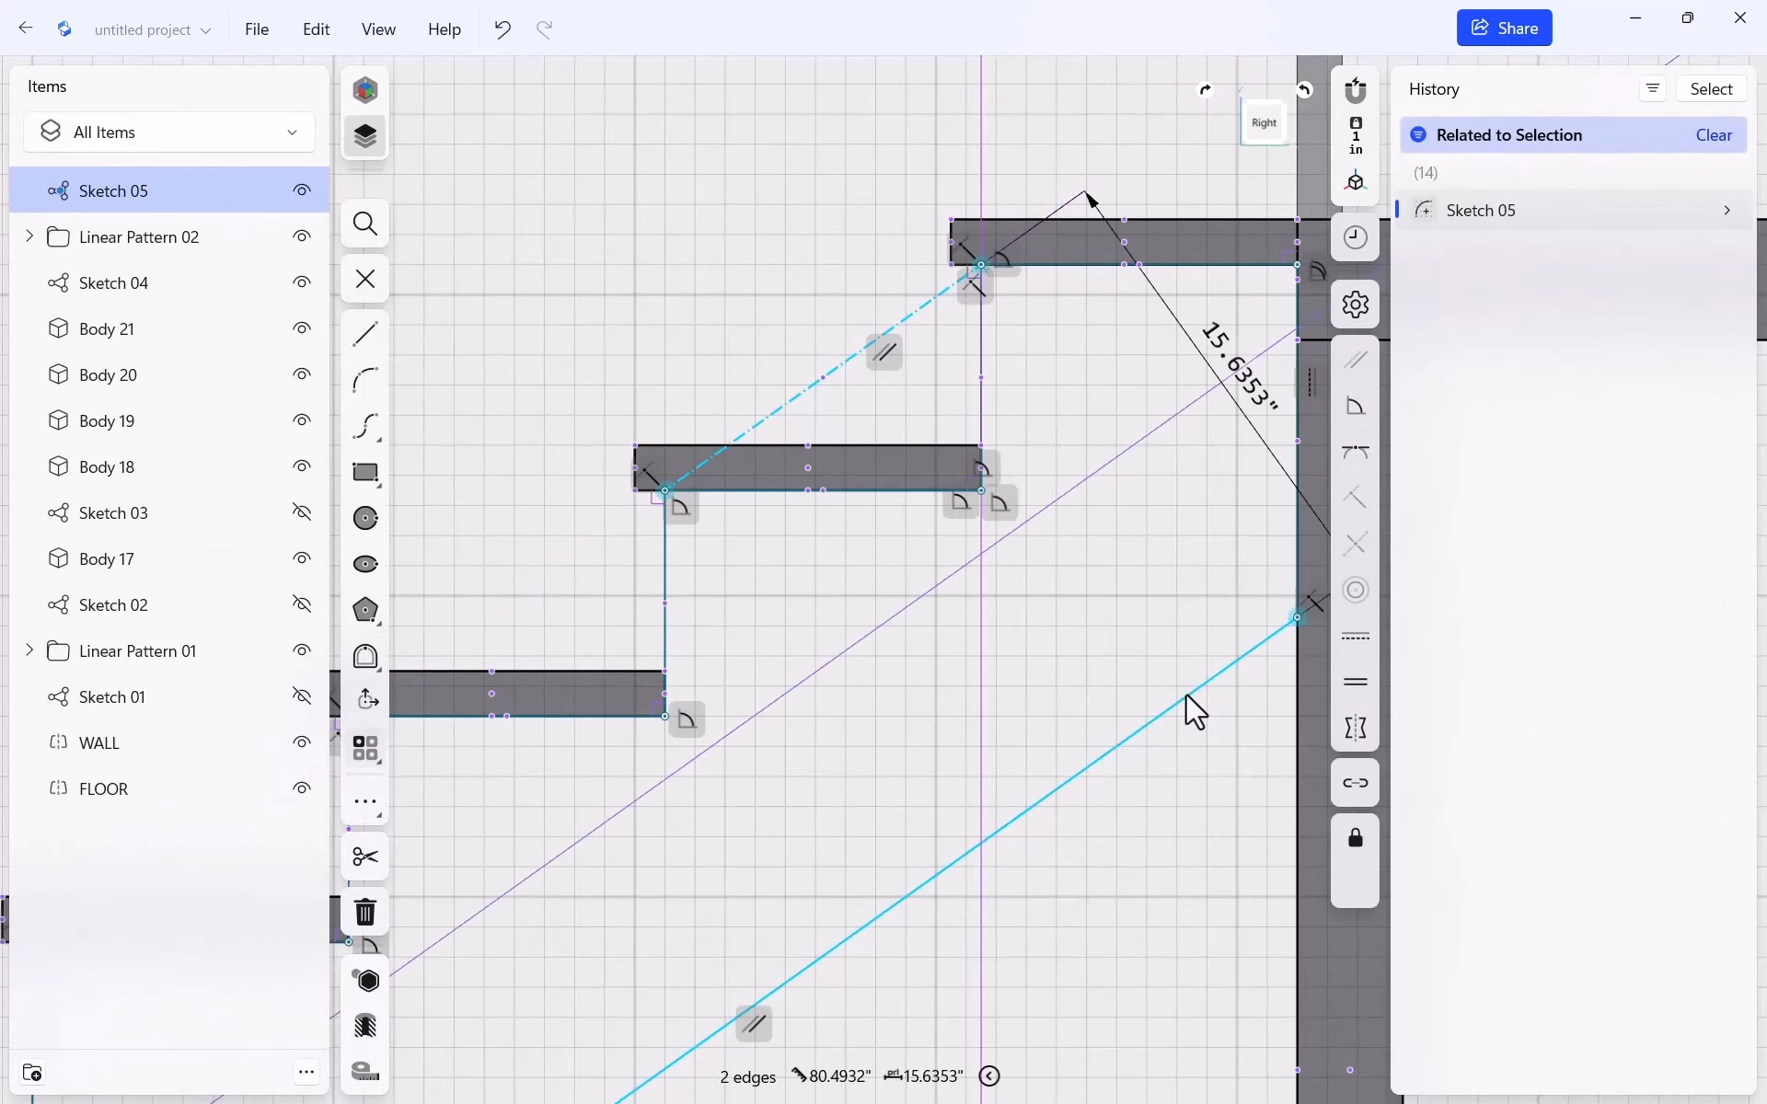
click(1224, 359)
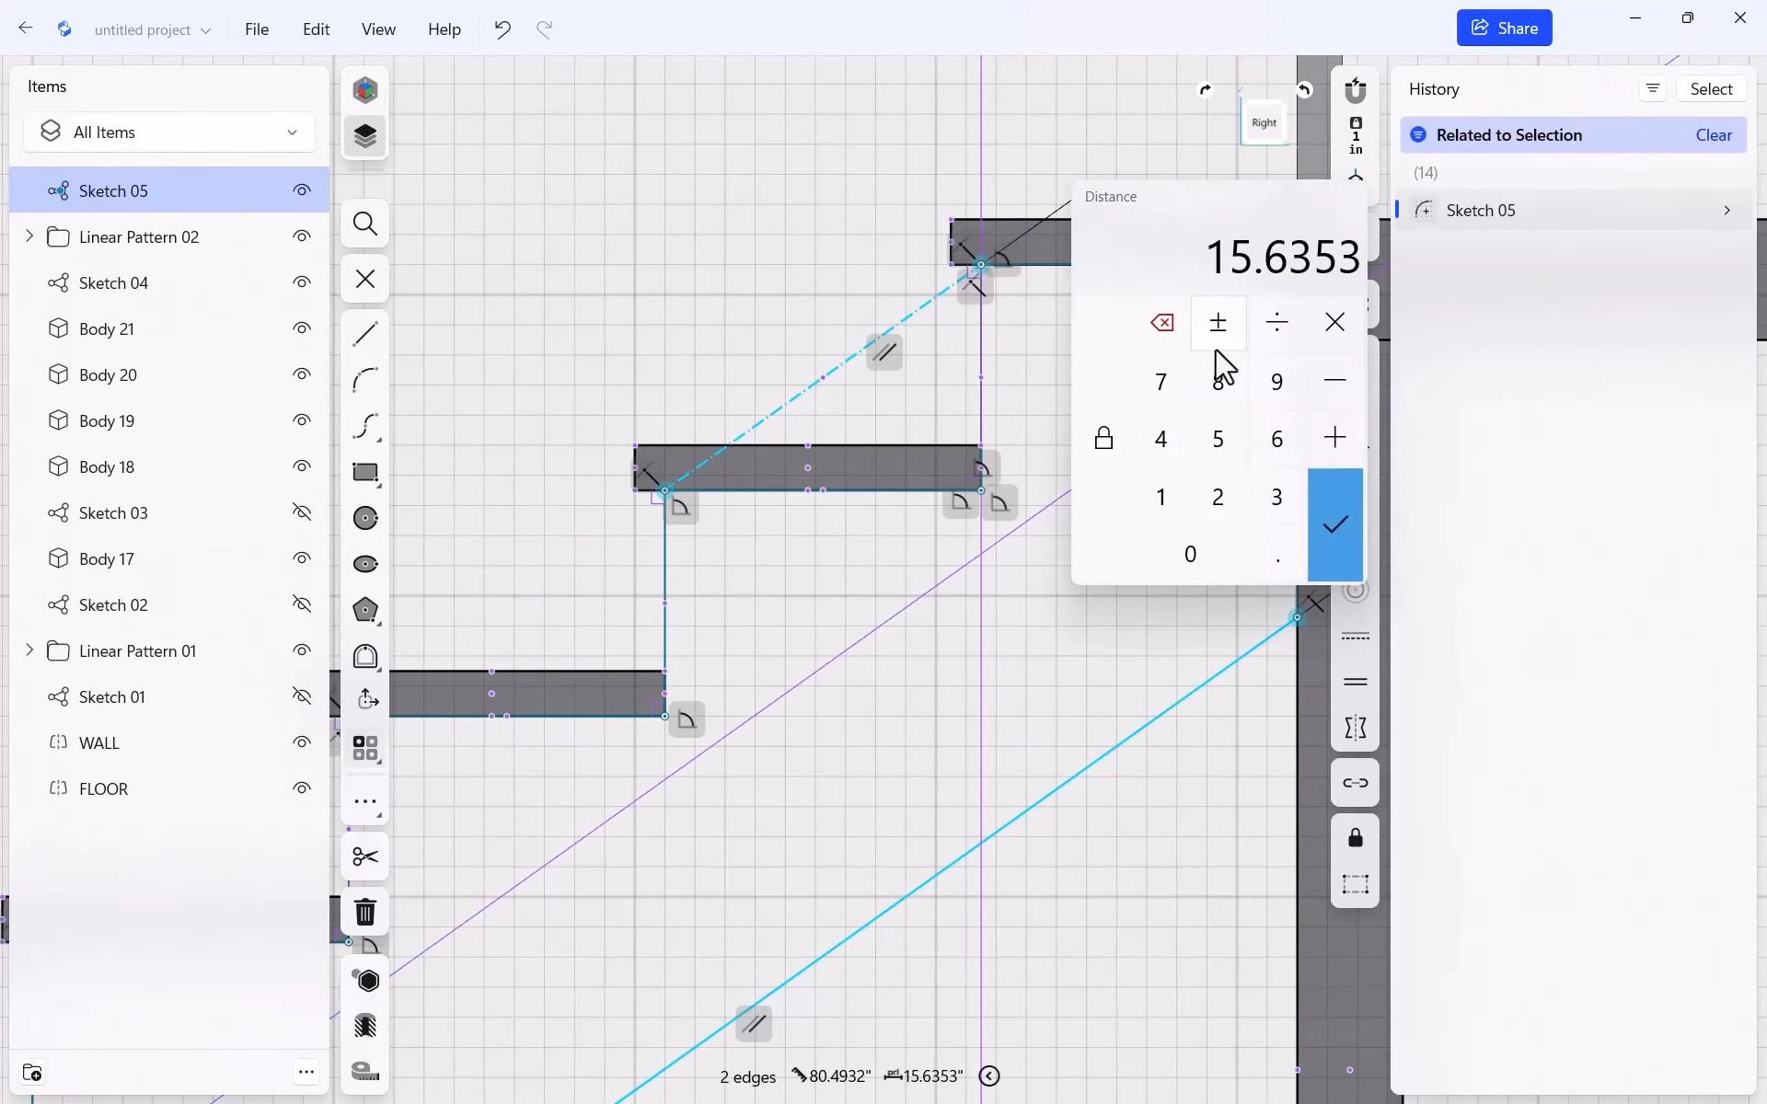
text(11)
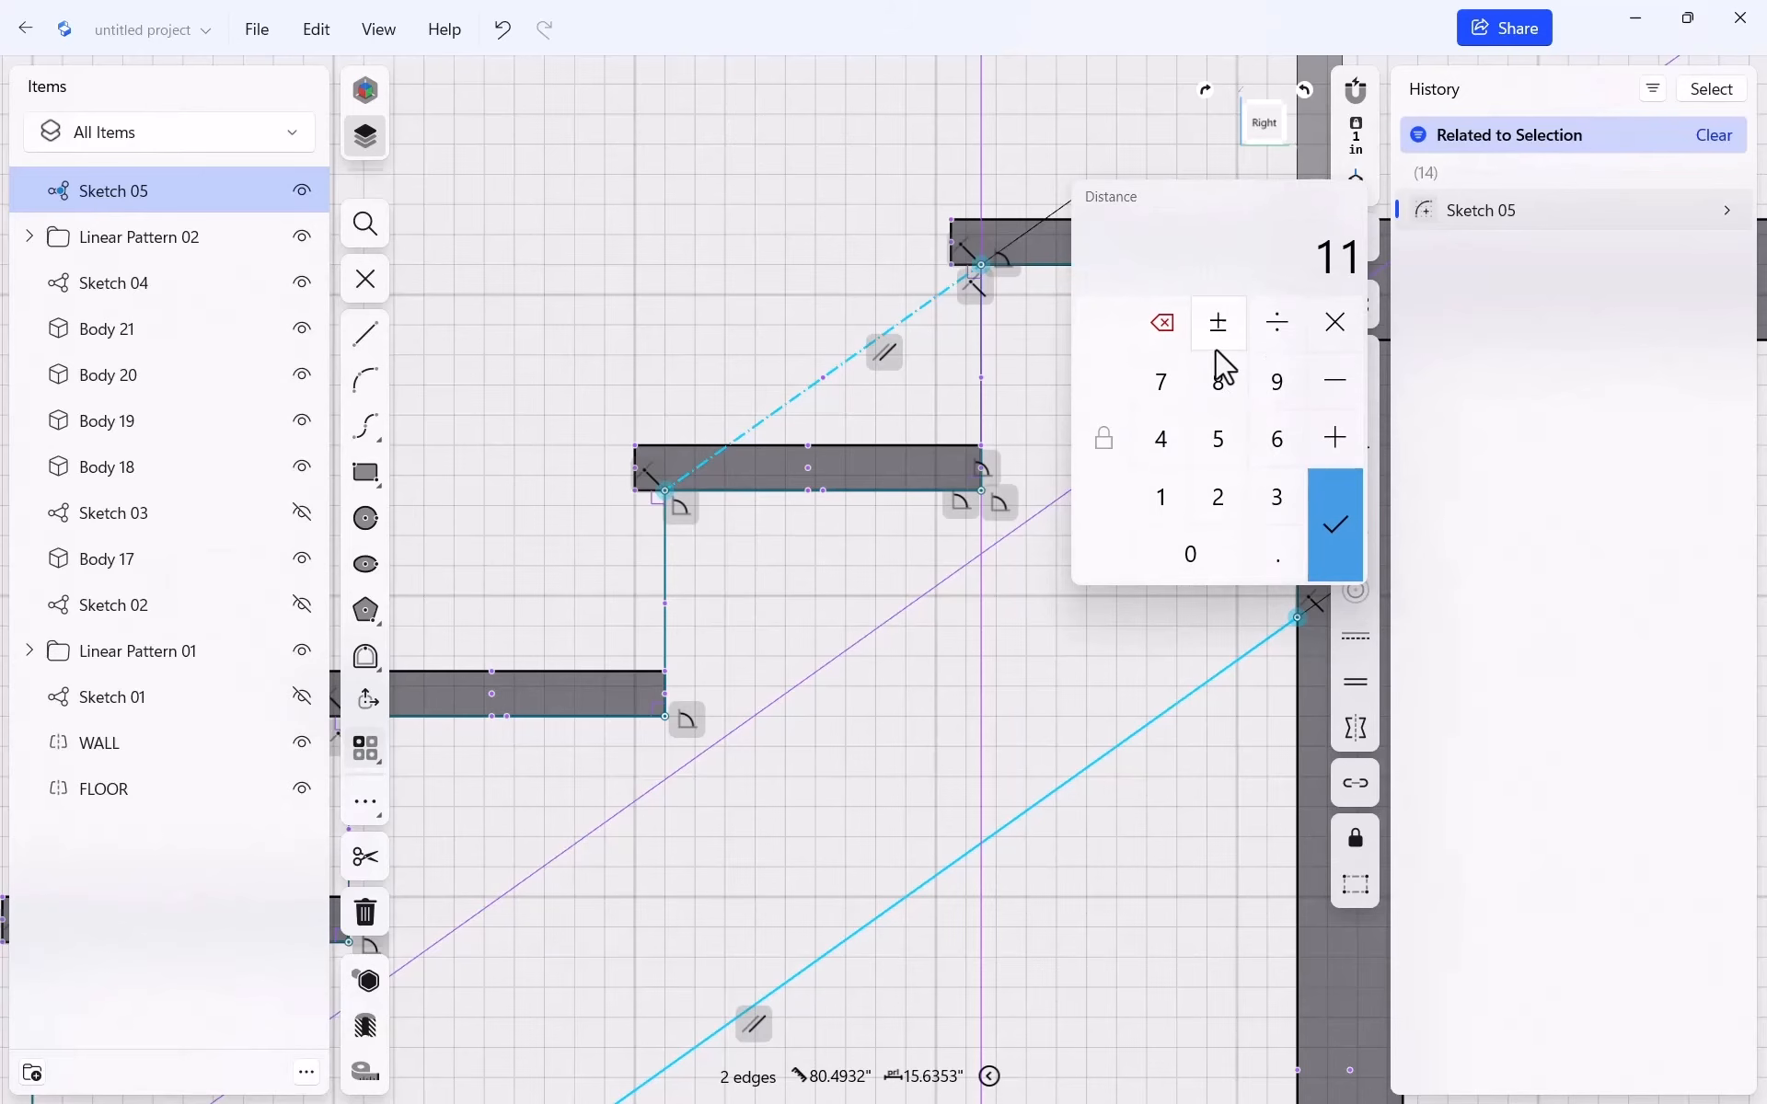
key(minus)
text(5)
key(BackSpace)
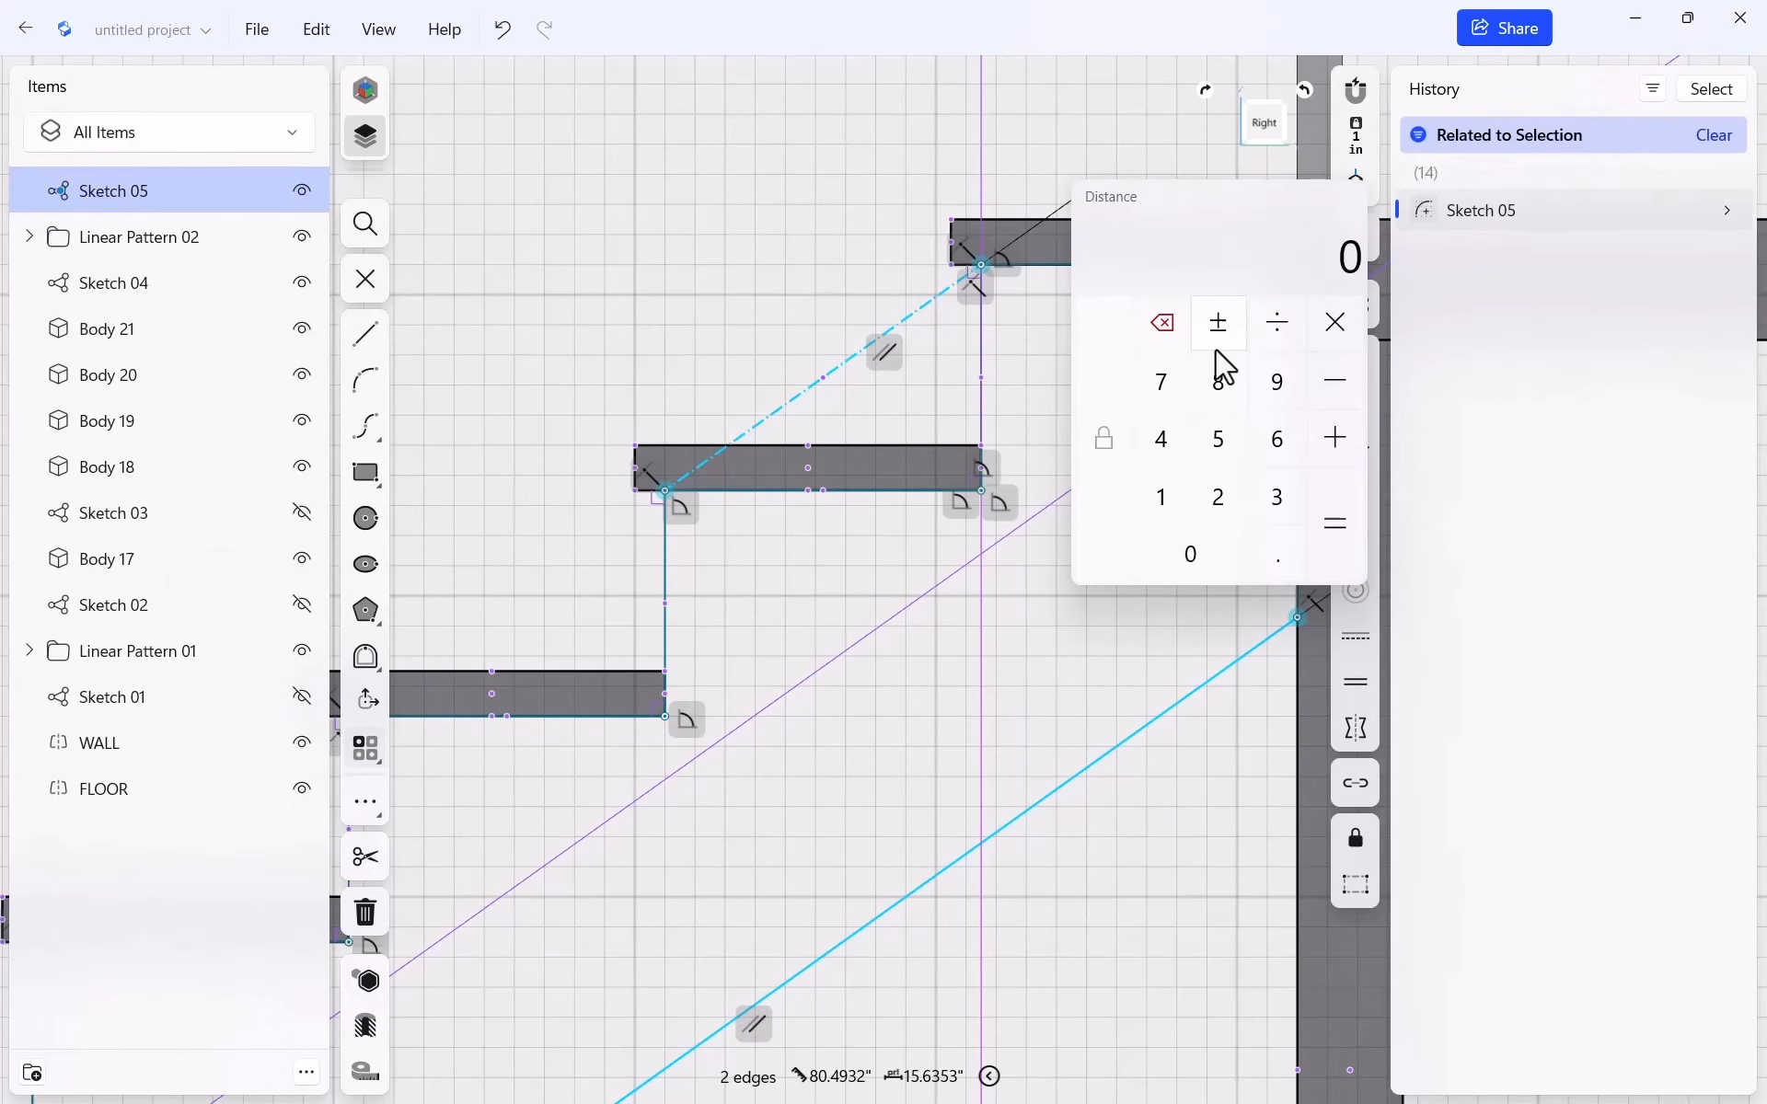
text(11.5)
key(Return)
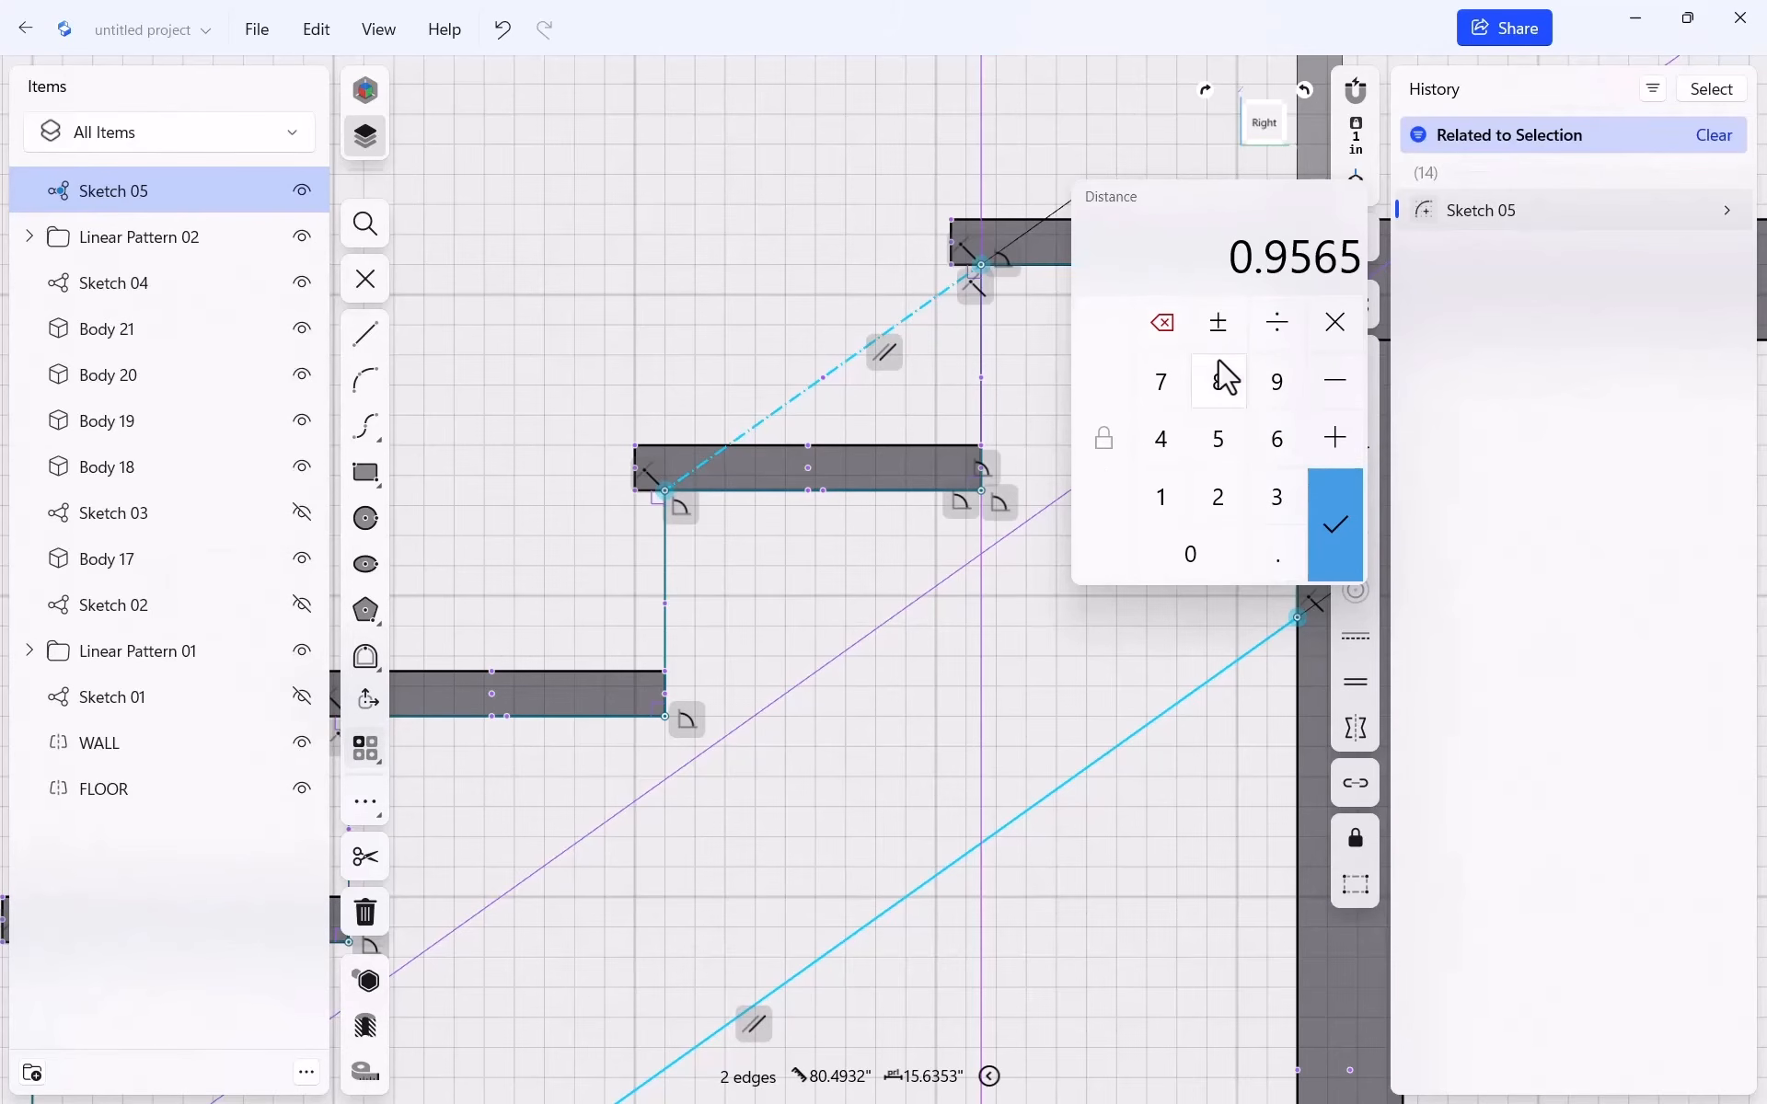
double_click(1178, 490)
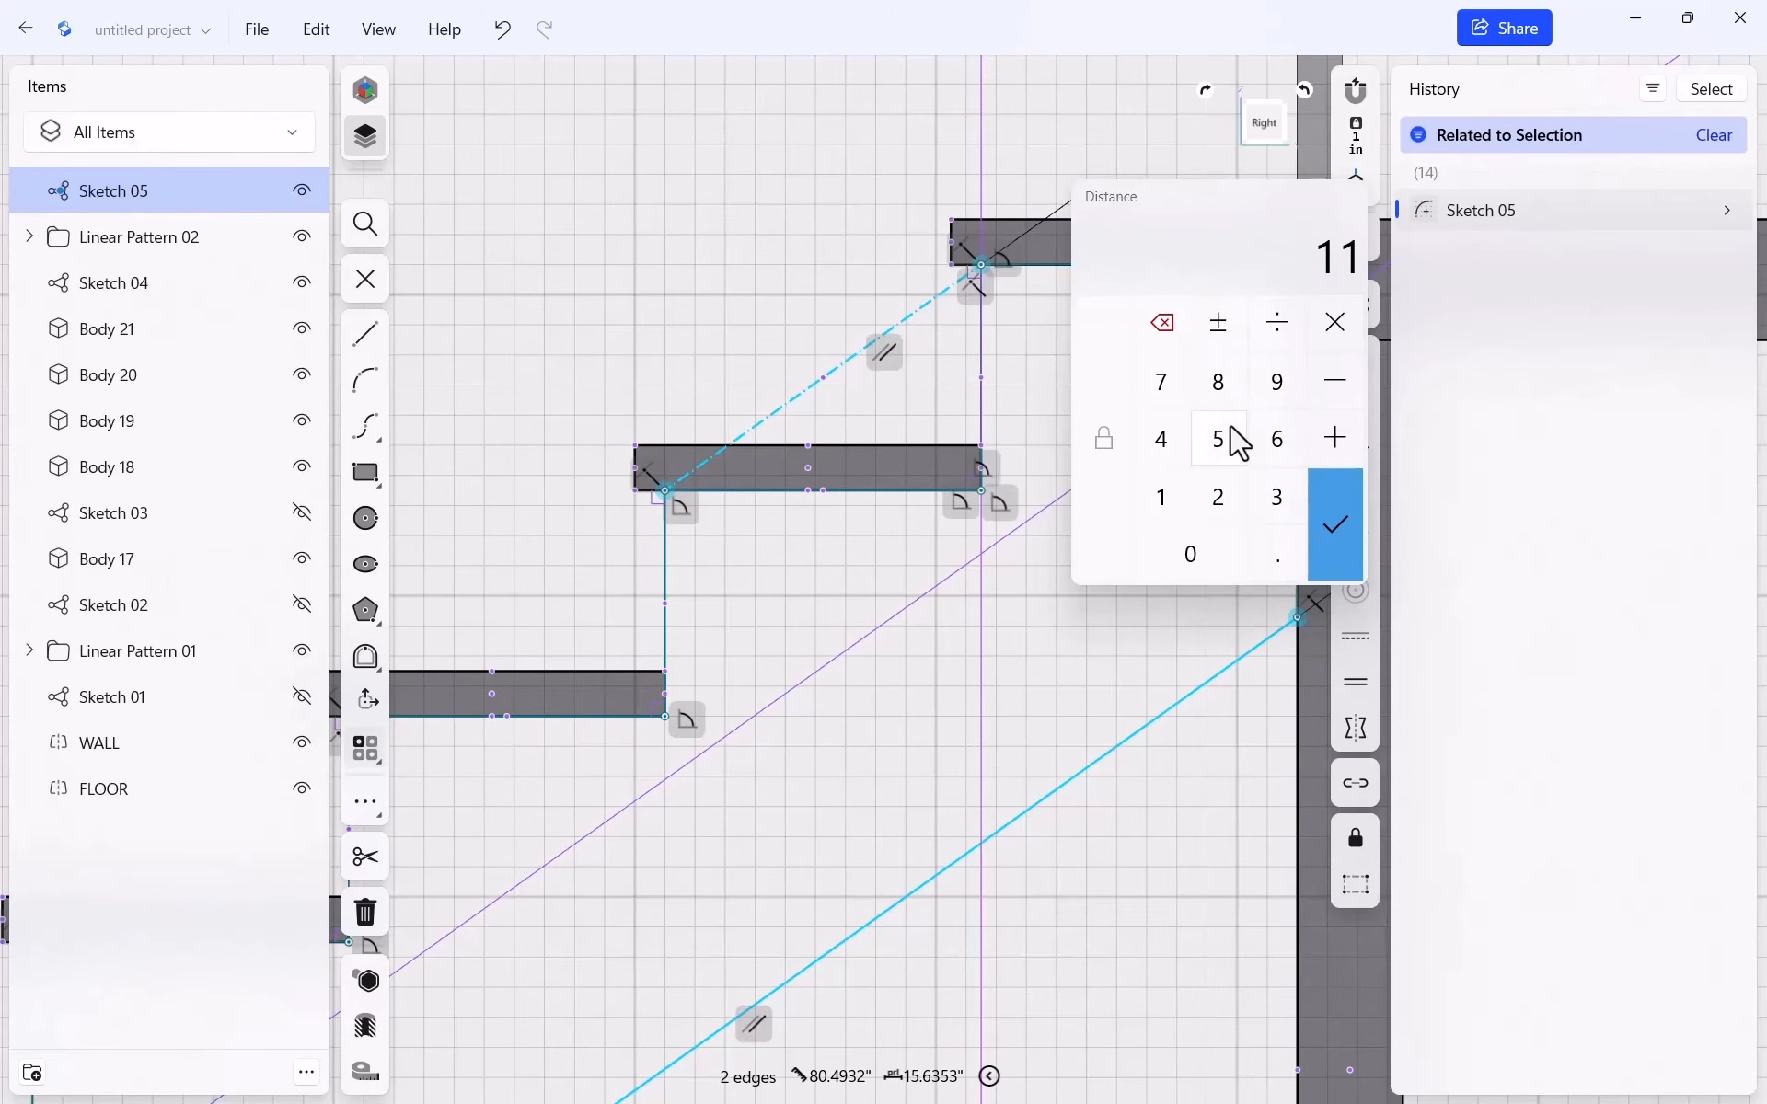
double_click(1157, 333)
click(1165, 506)
click(1161, 497)
click(1277, 556)
click(1217, 439)
click(1332, 534)
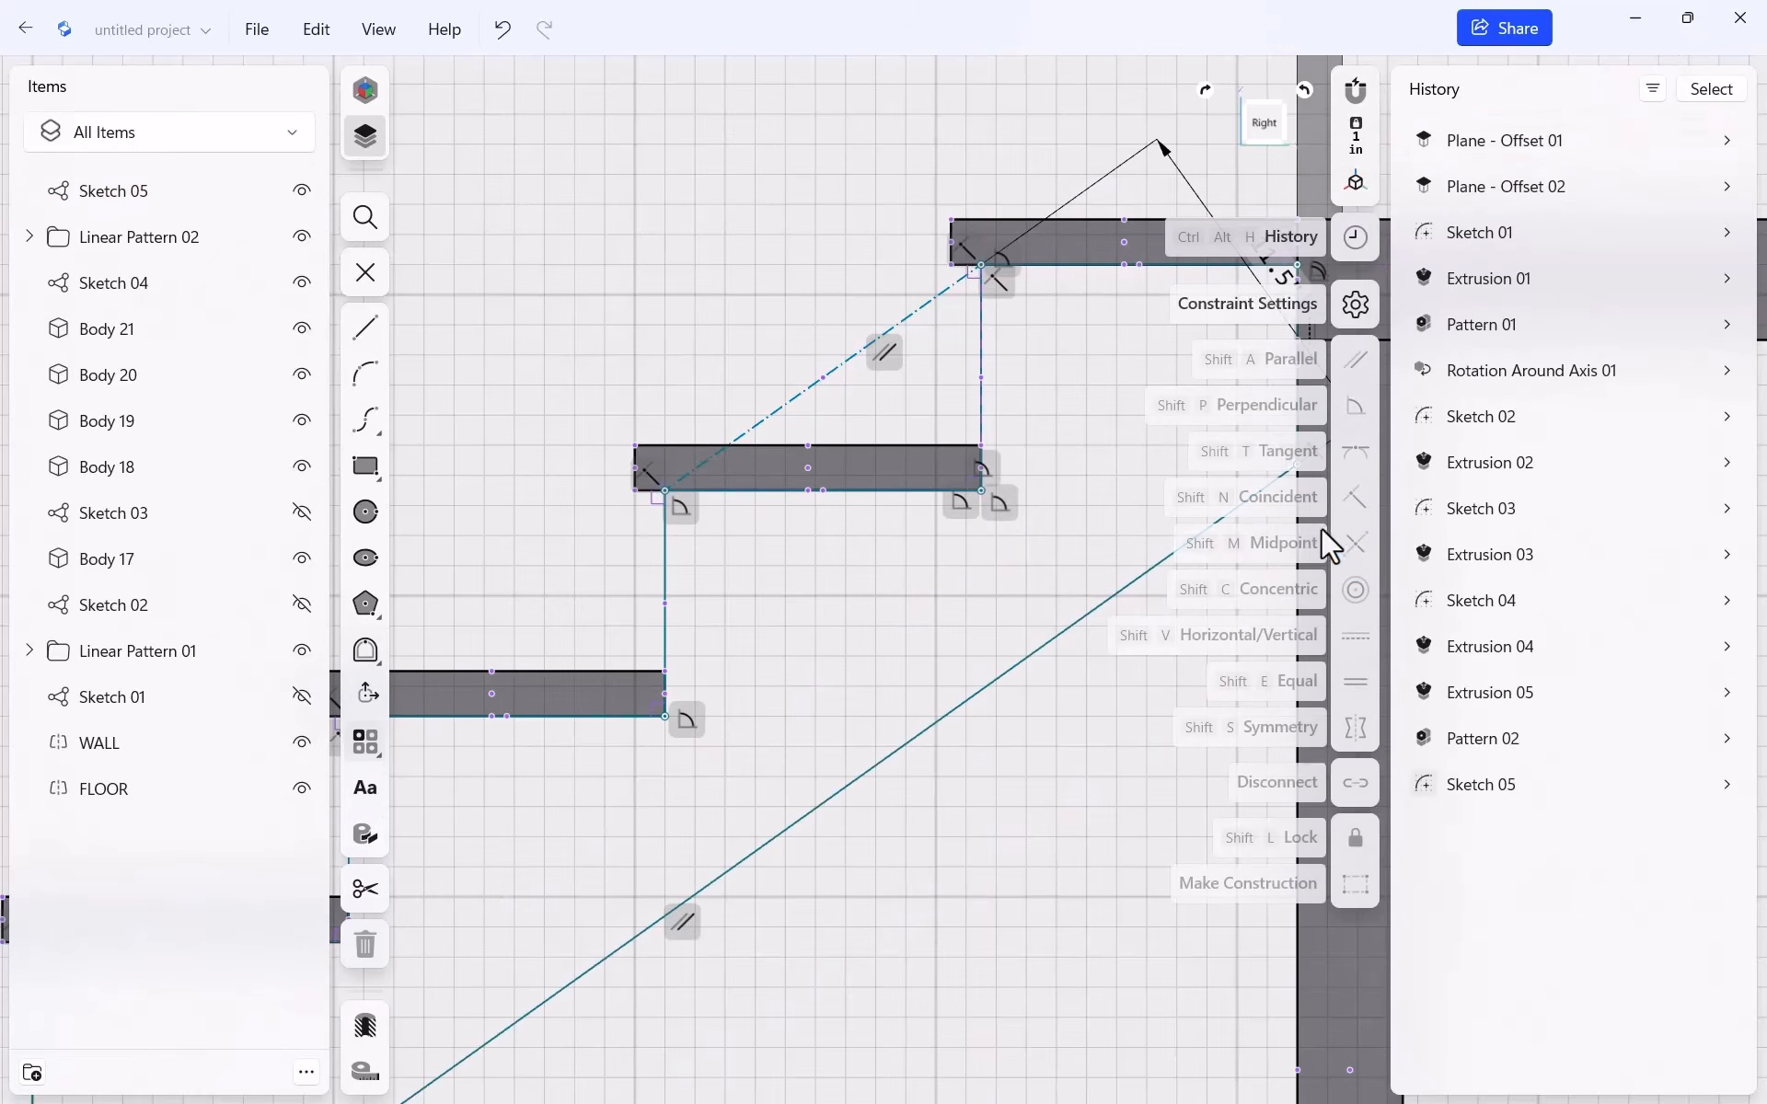
Dimension the gap between the bottom tread's front edge and the stringer's vertical edge to 1"
scroll(626, 405, down, 5)
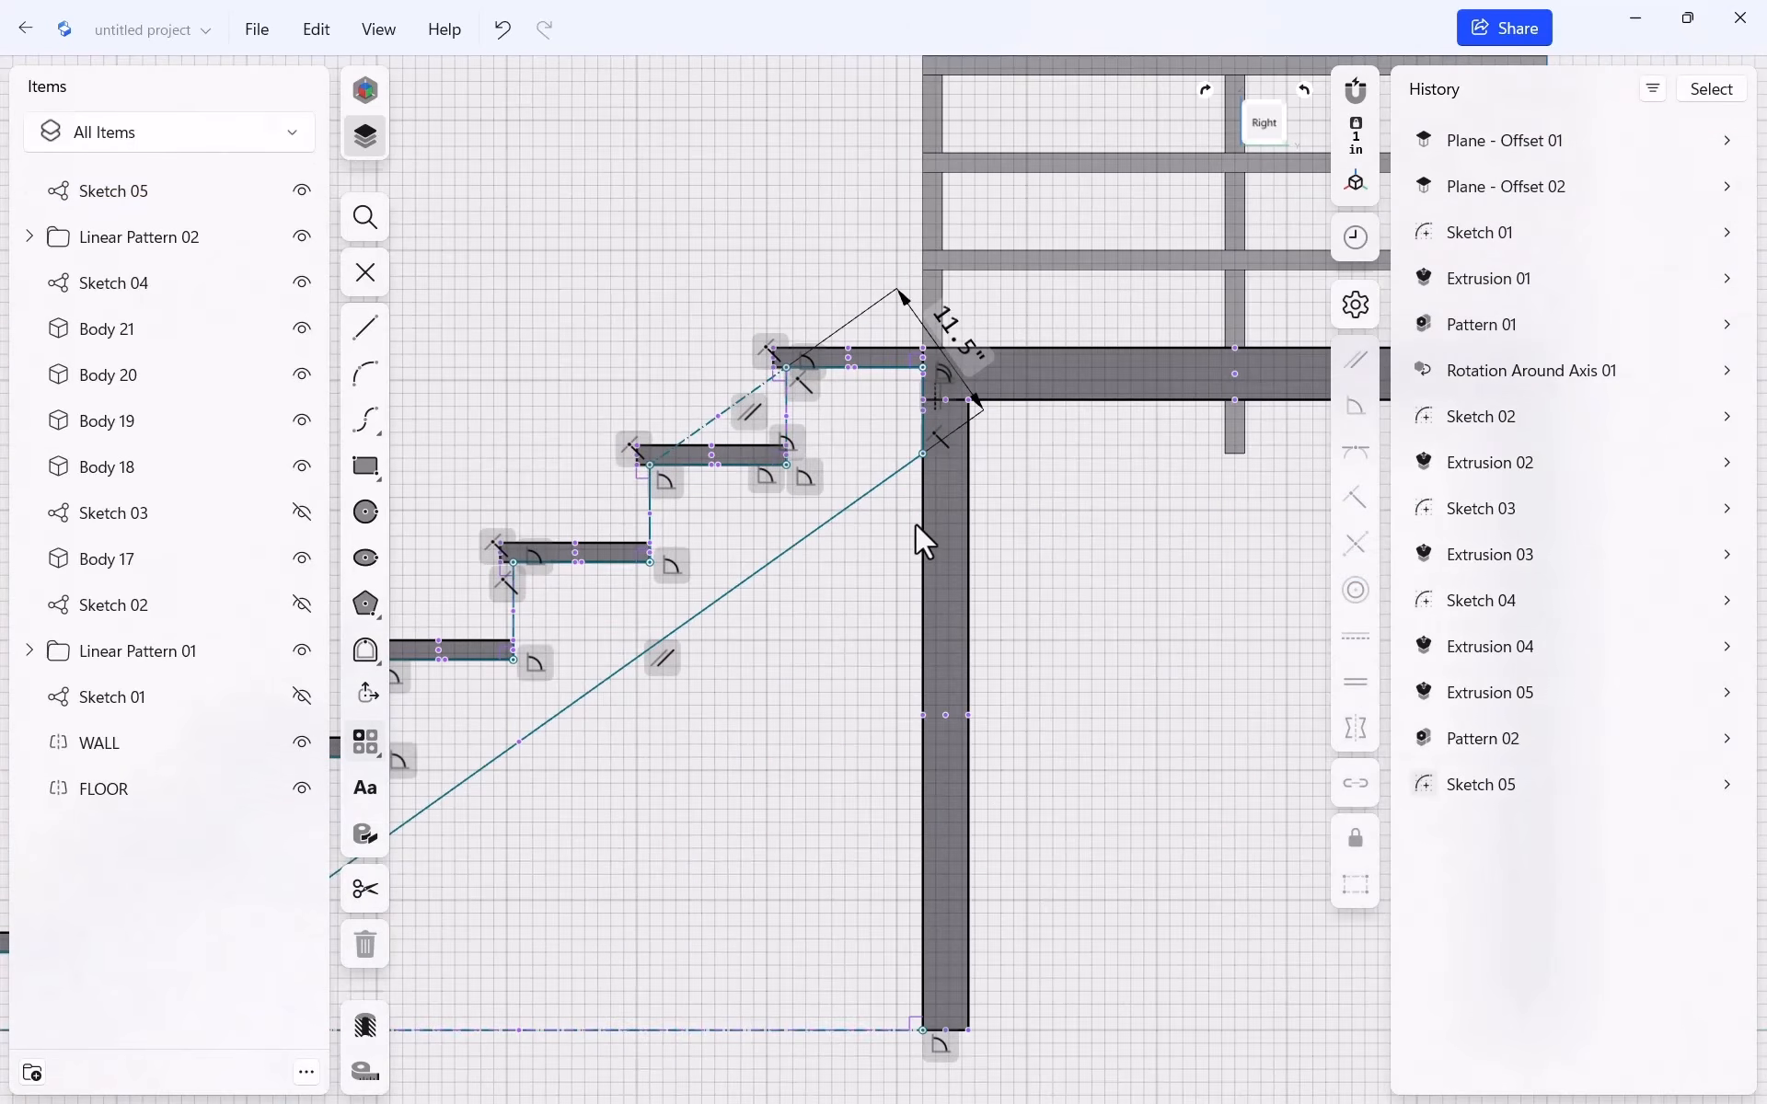
scroll(957, 511, up, 2)
scroll(1222, 538, down, 5)
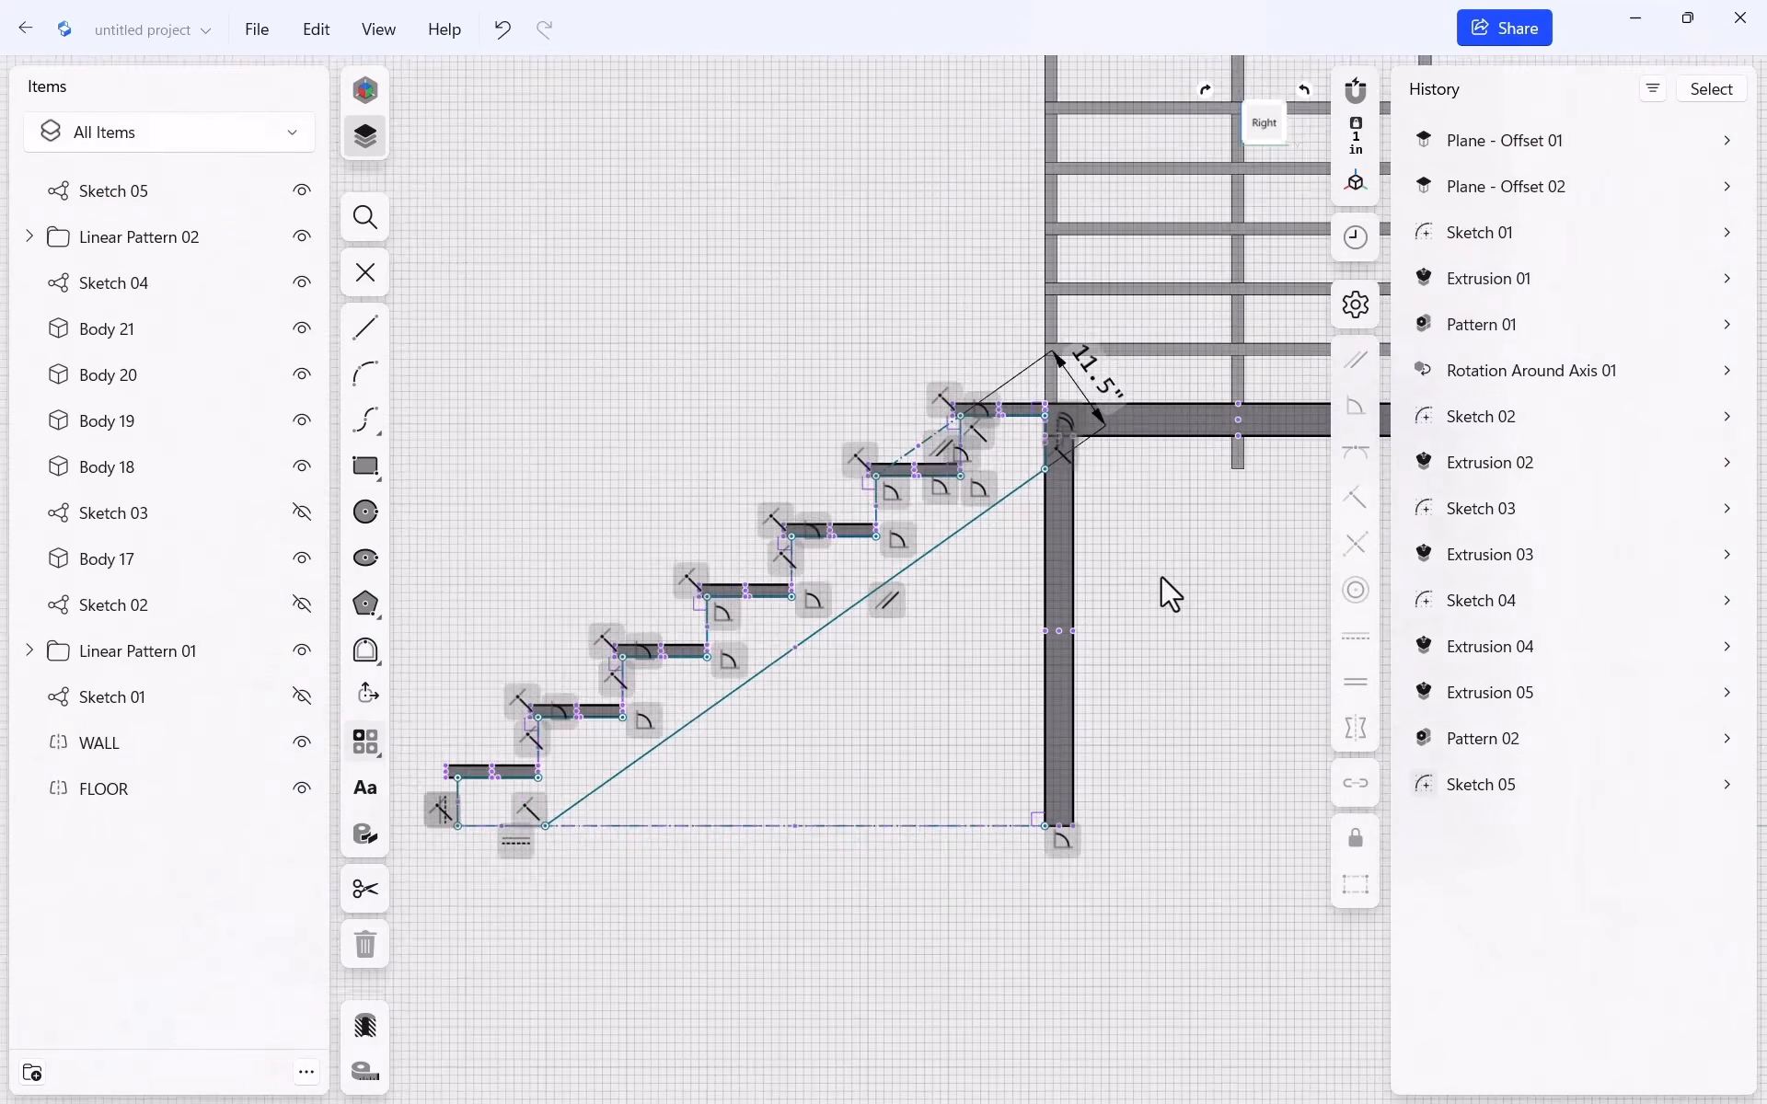
scroll(608, 790, up, 5)
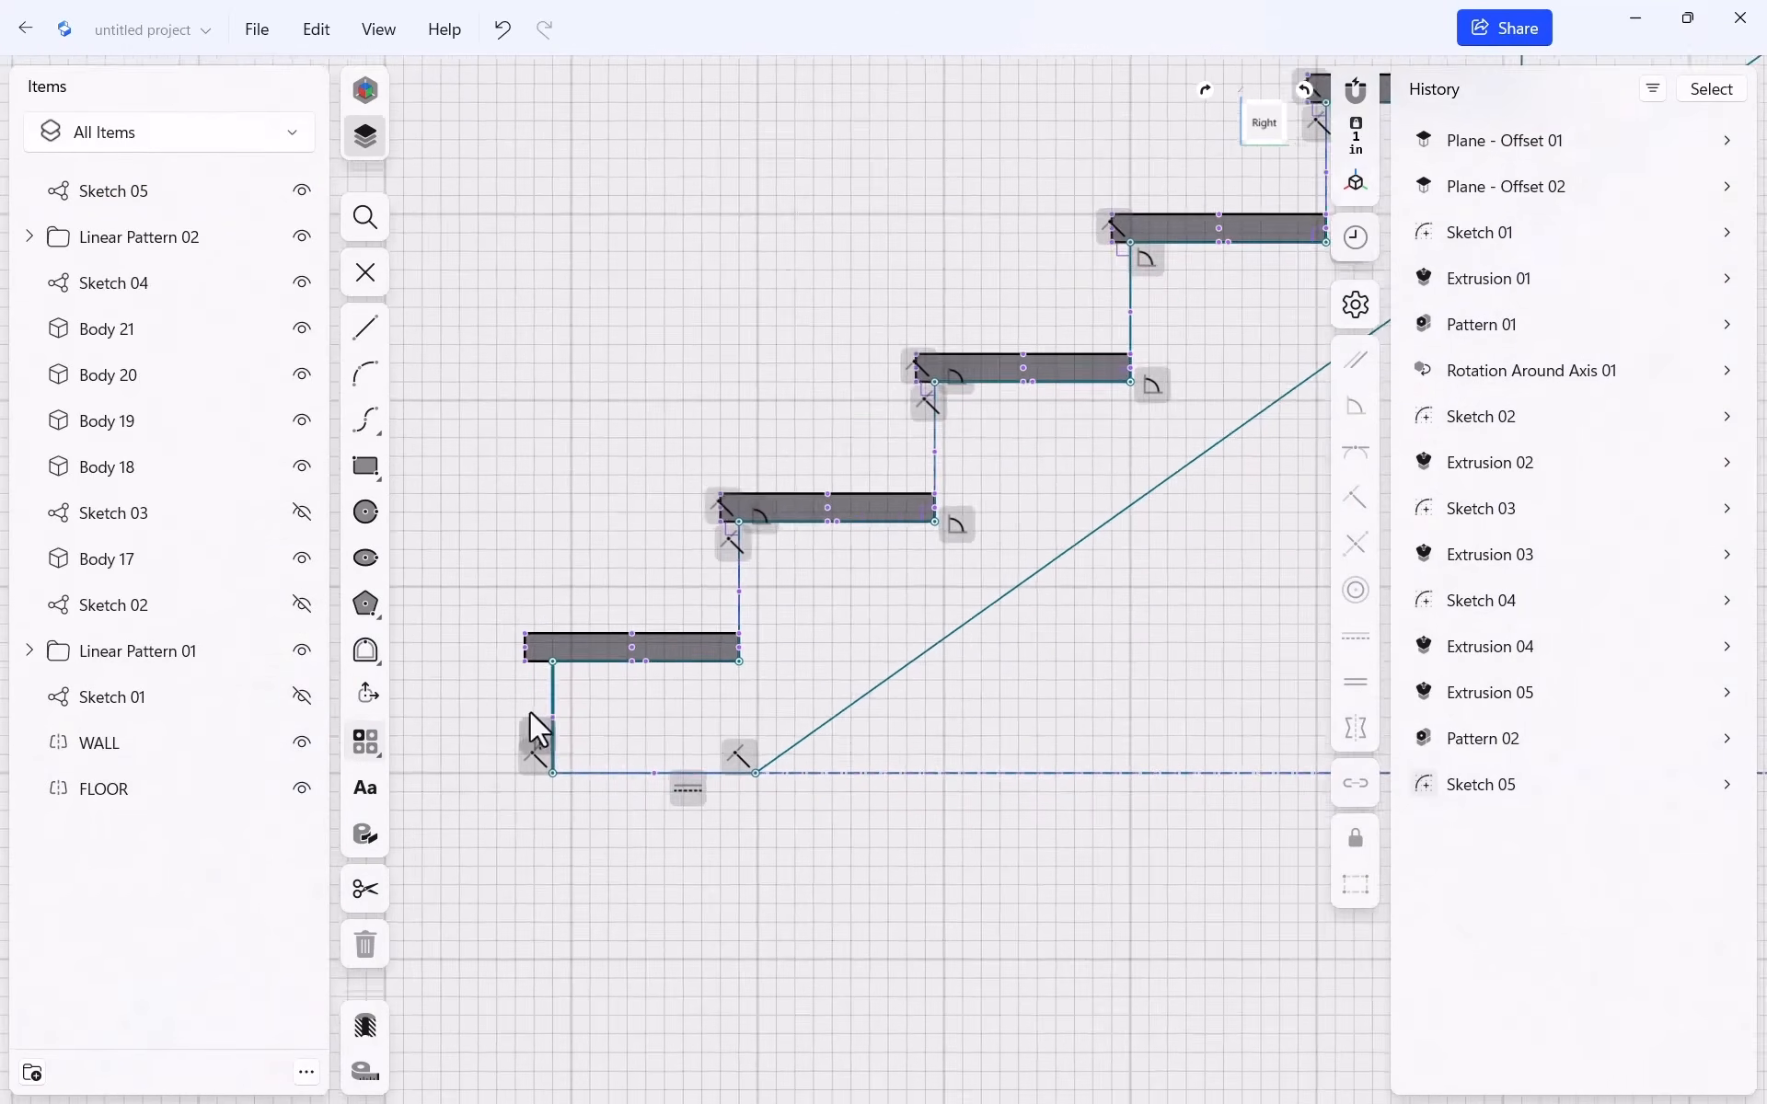
scroll(529, 713, up, 5)
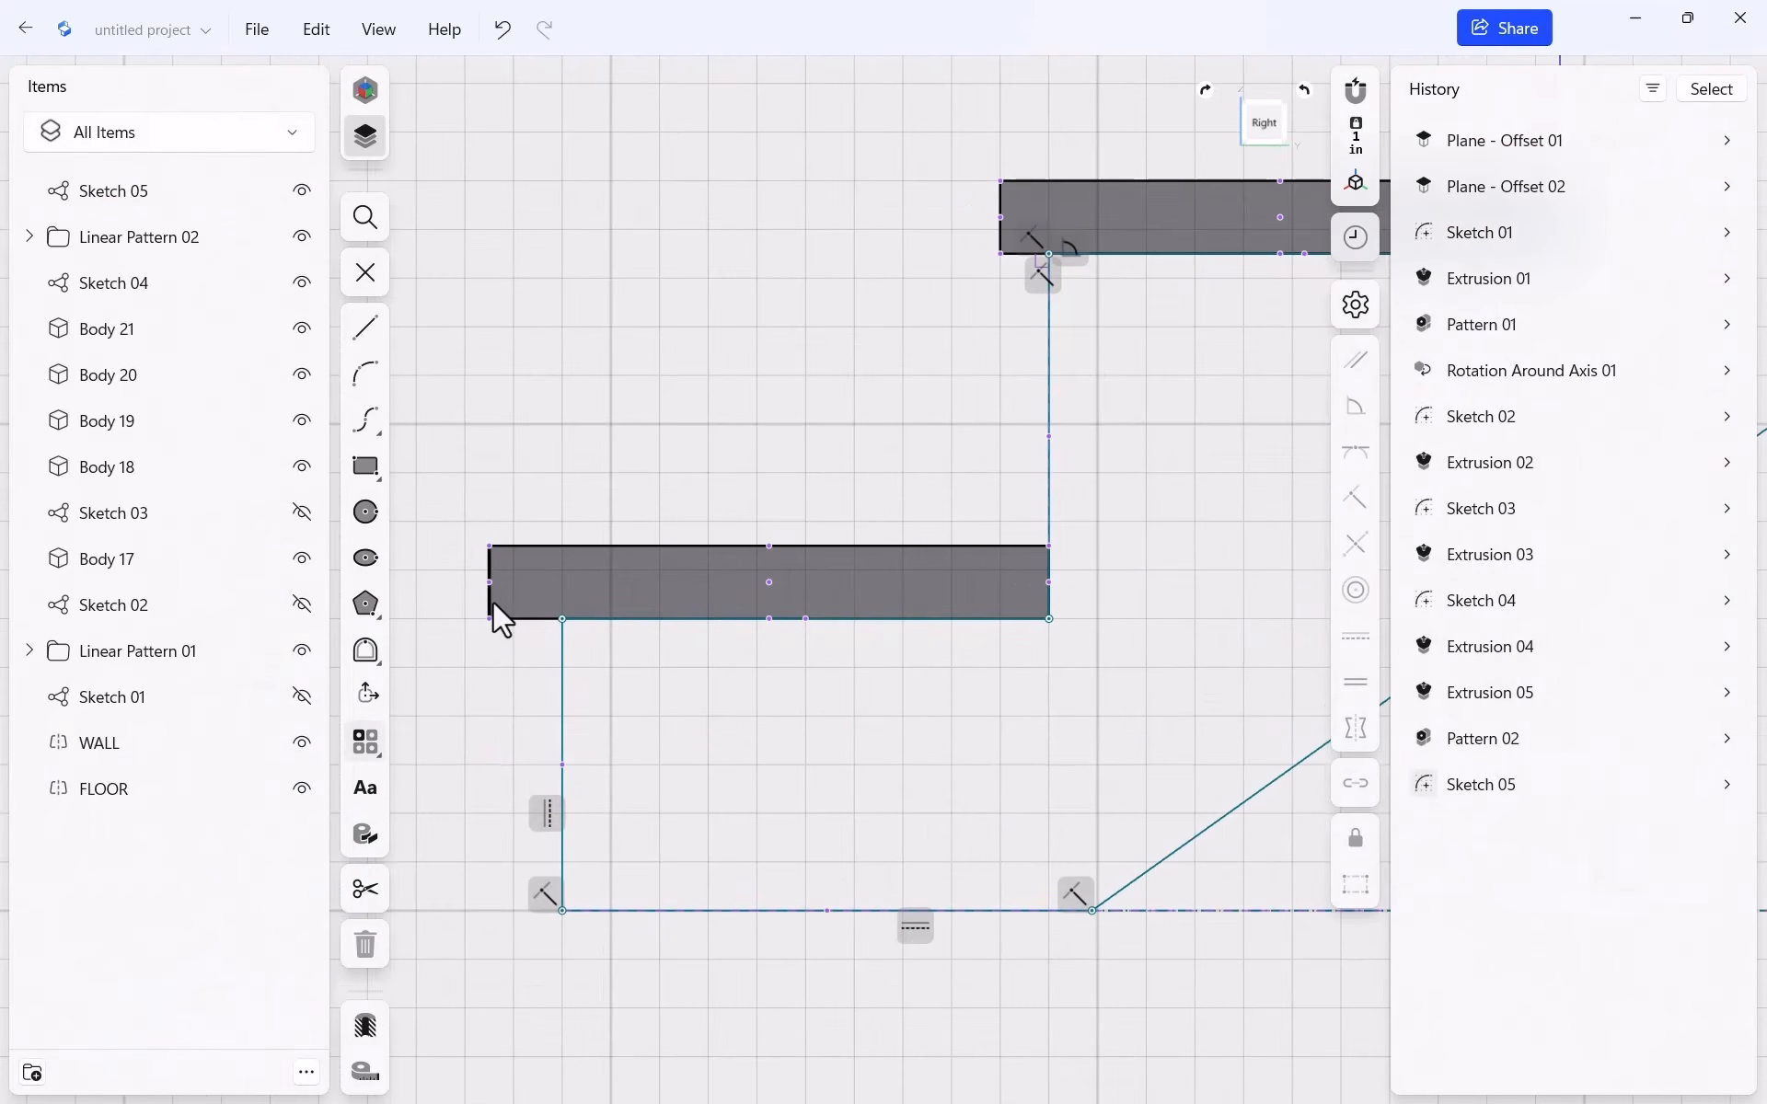
click(488, 600)
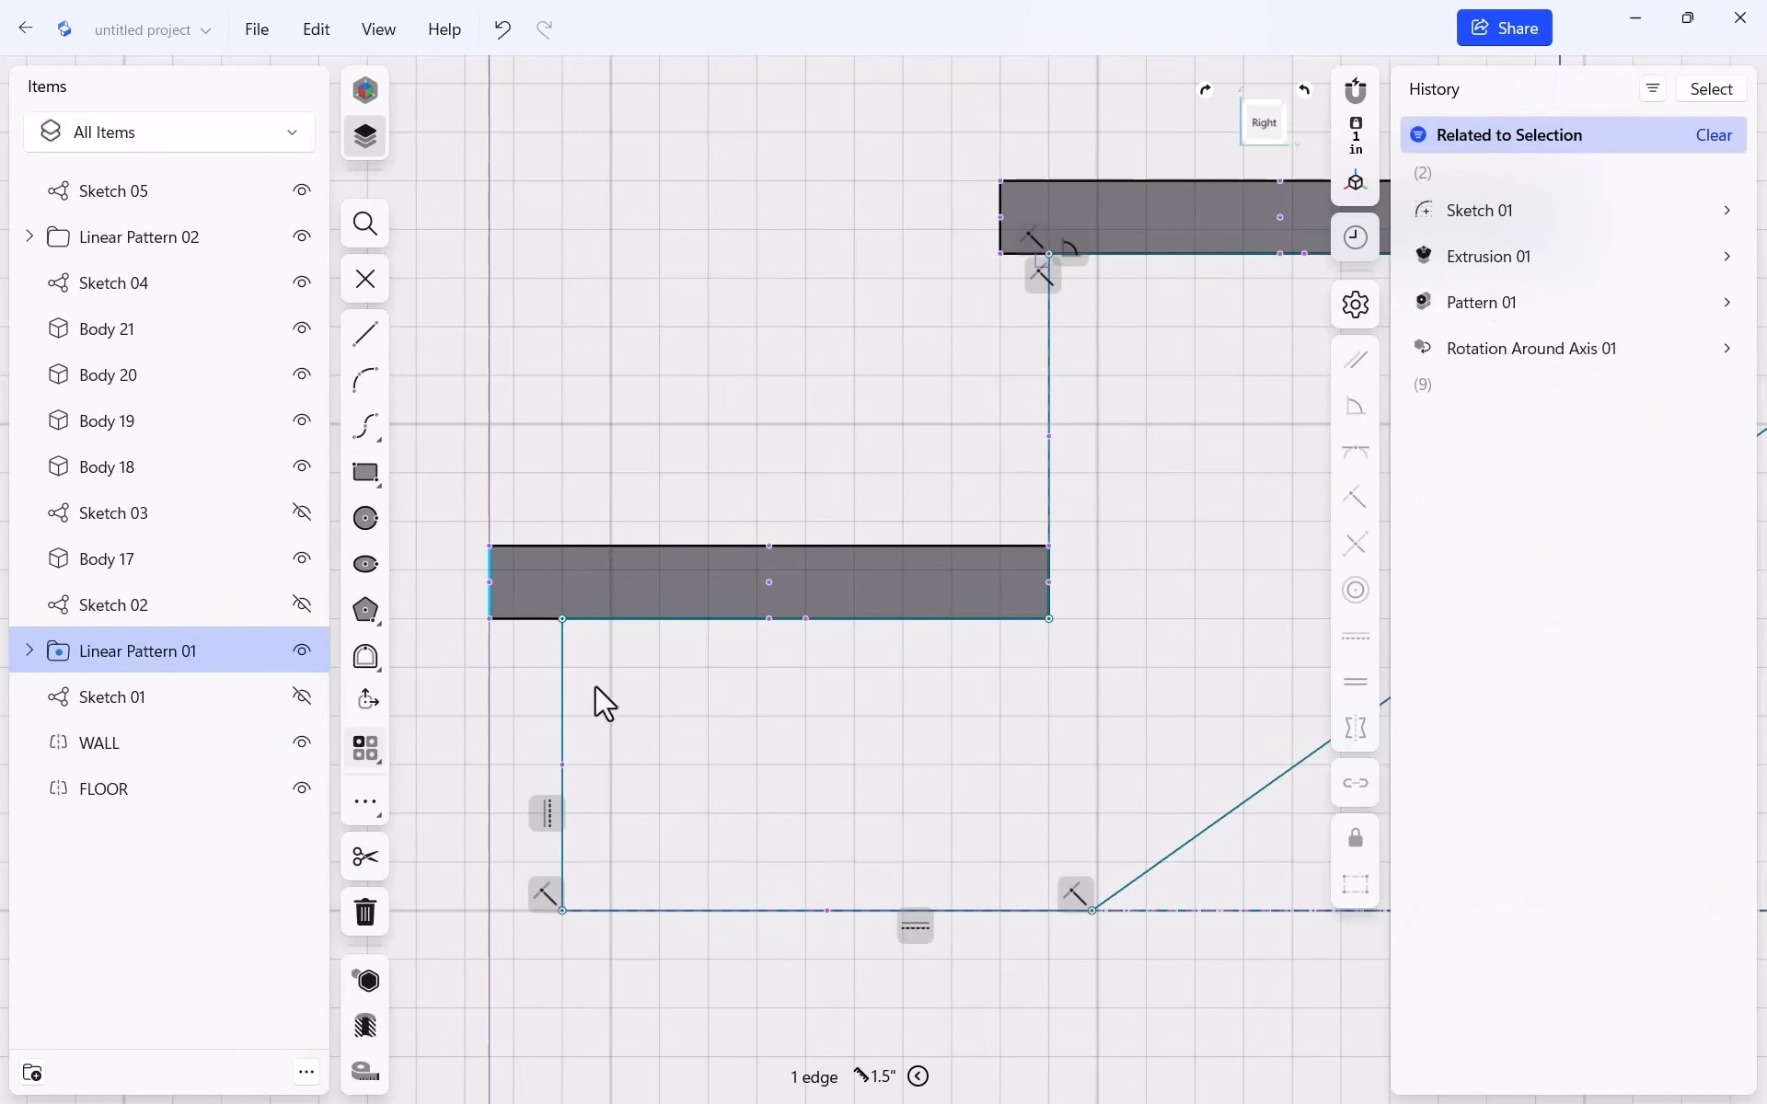
click(563, 698)
click(532, 964)
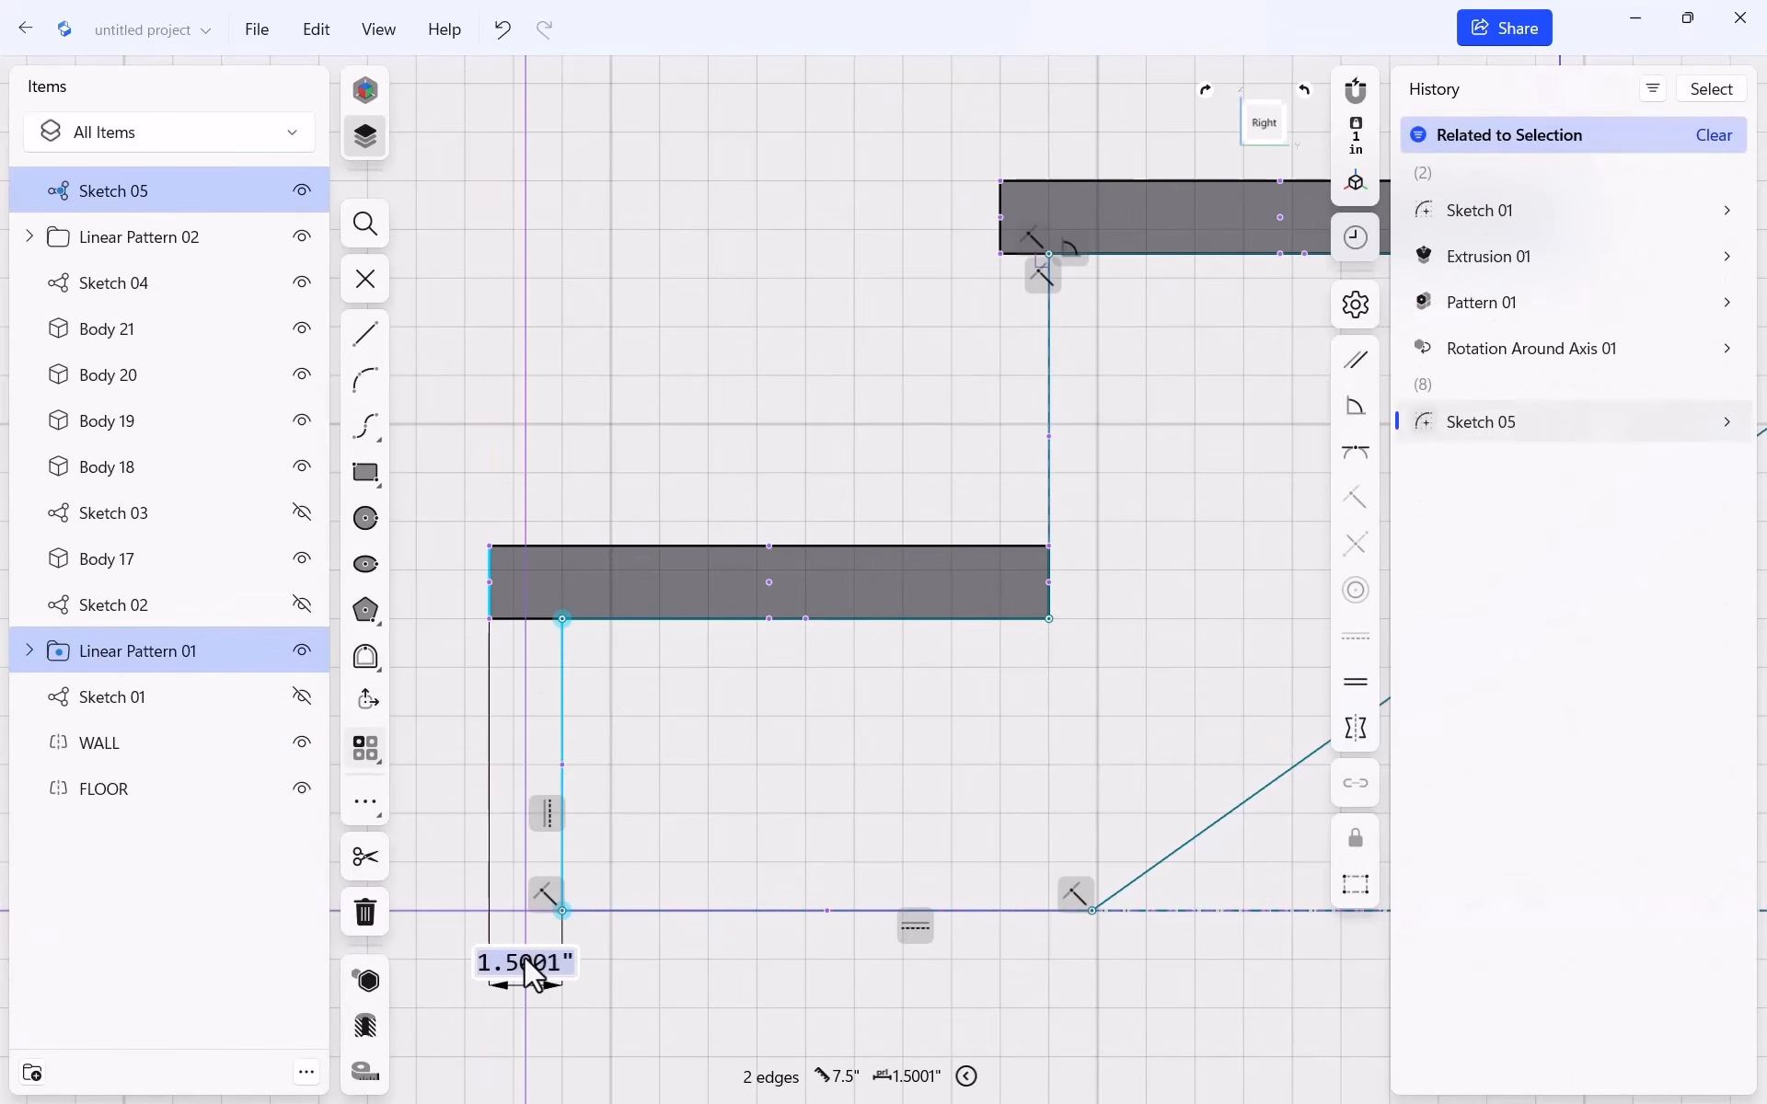
text(1)
key(Return)
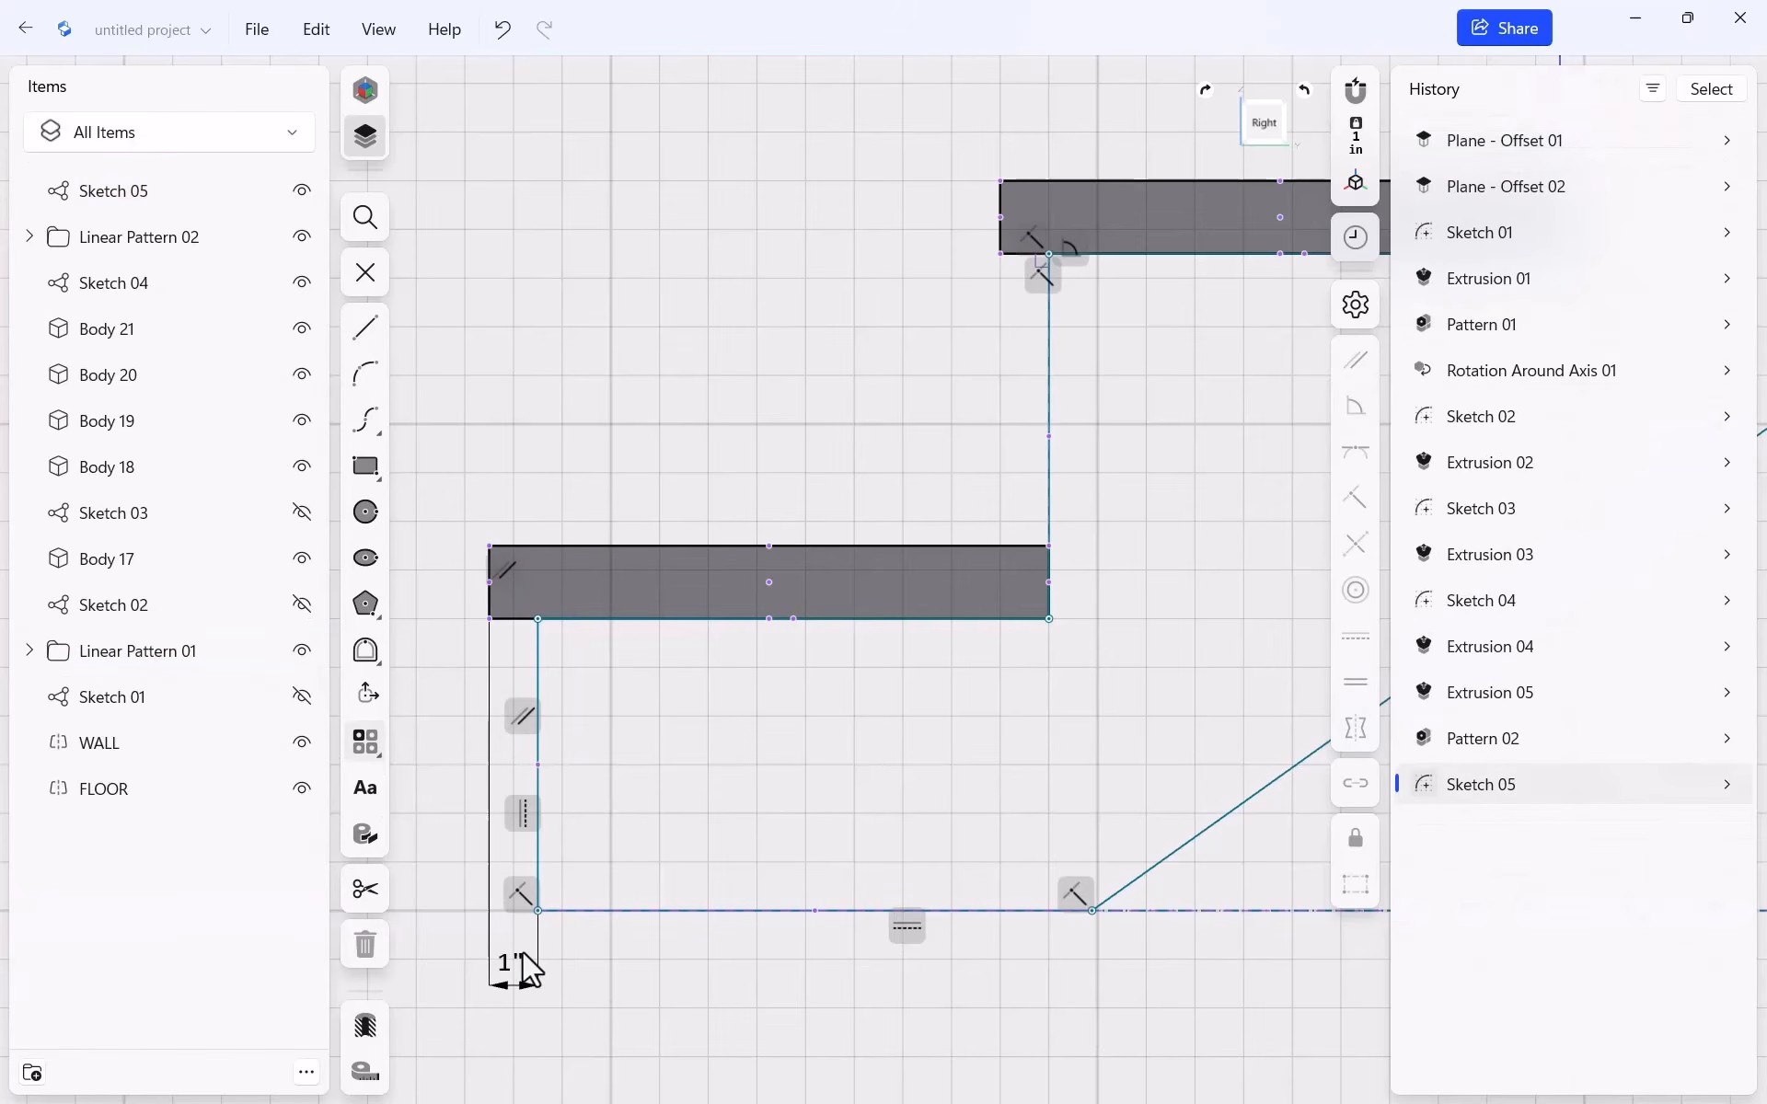
scroll(543, 631, down, 5)
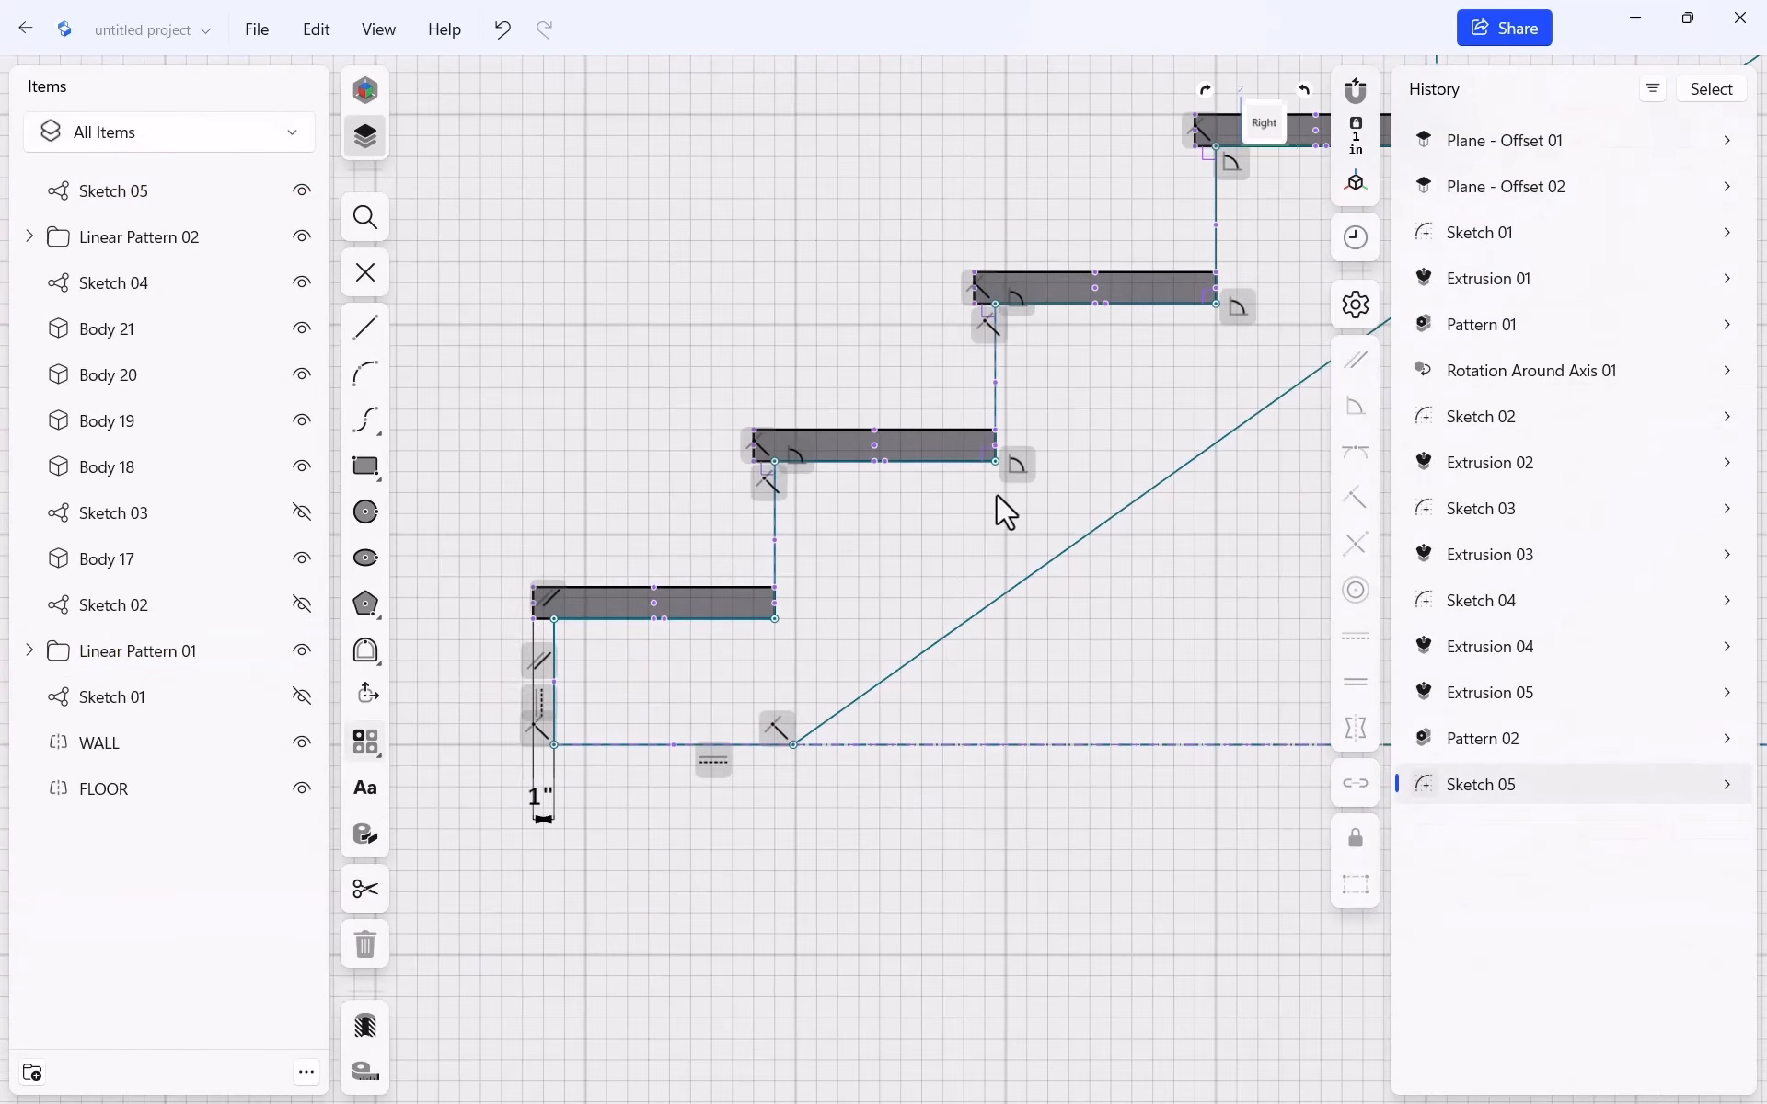
scroll(920, 470, up, 3)
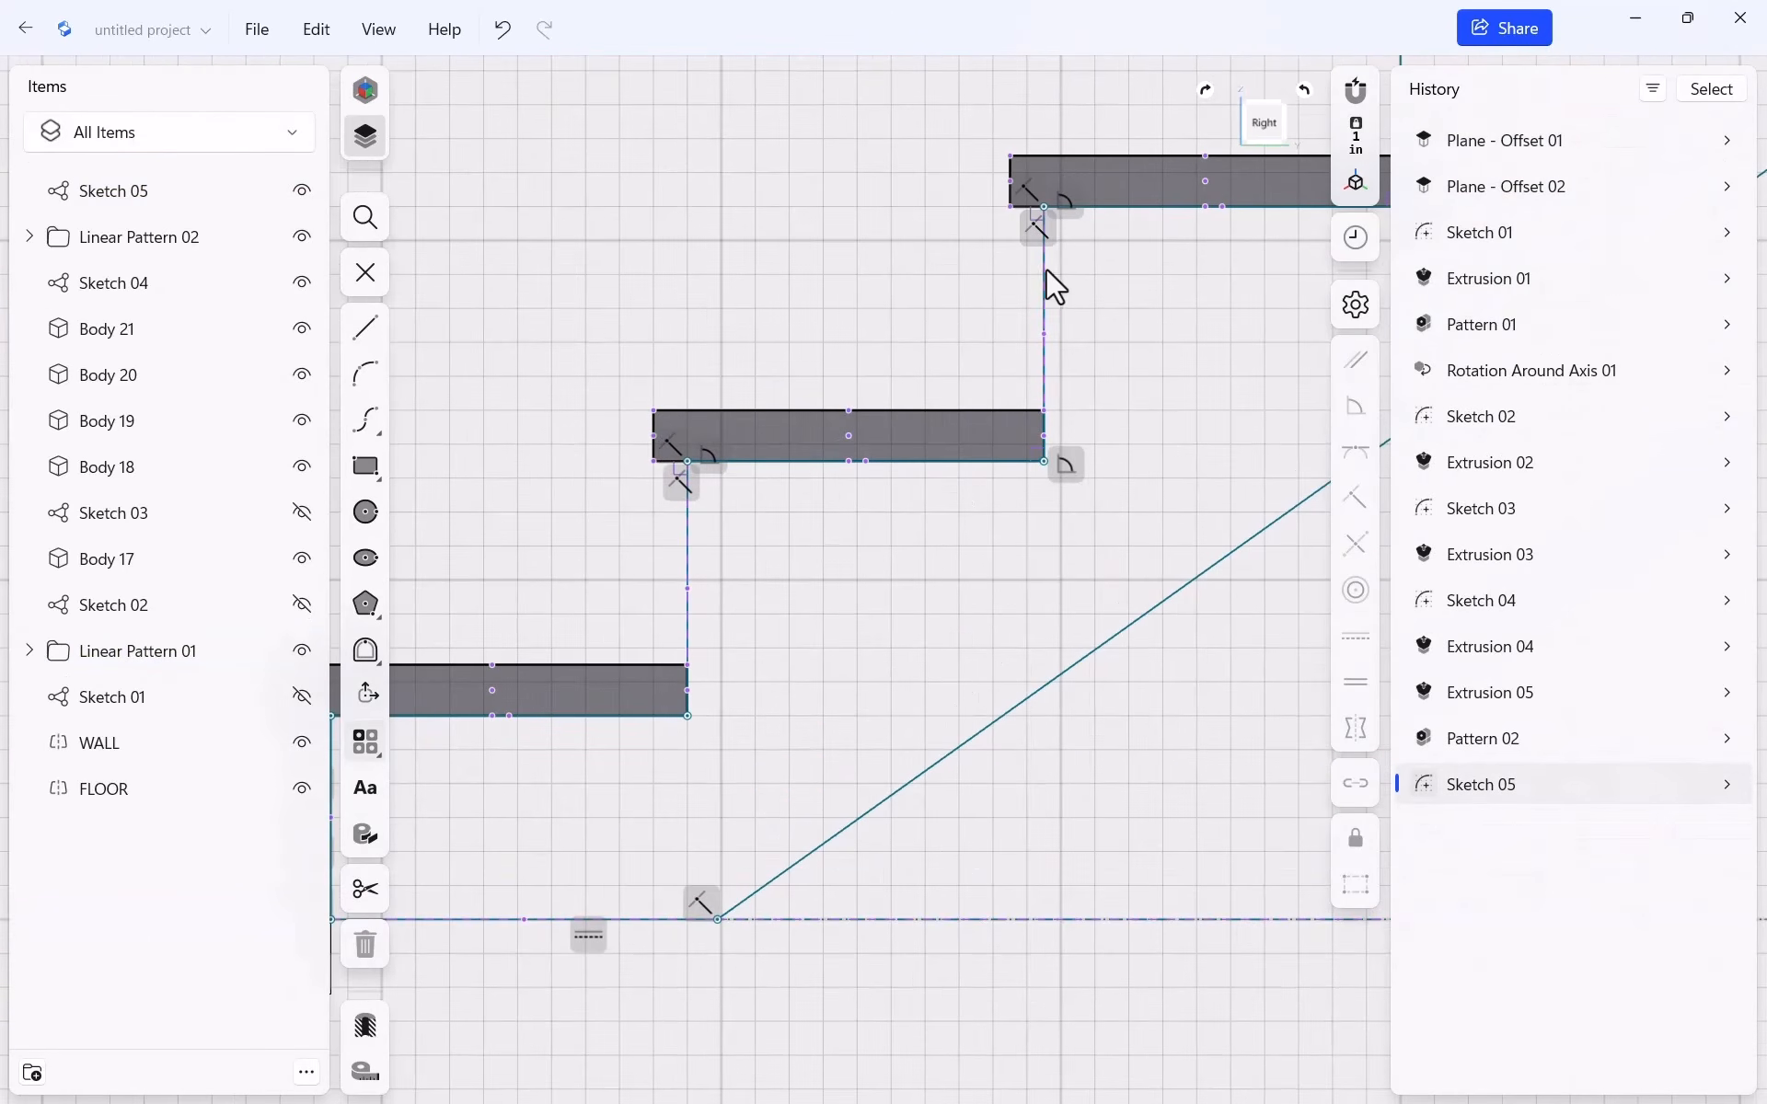
scroll(694, 362, down, 6)
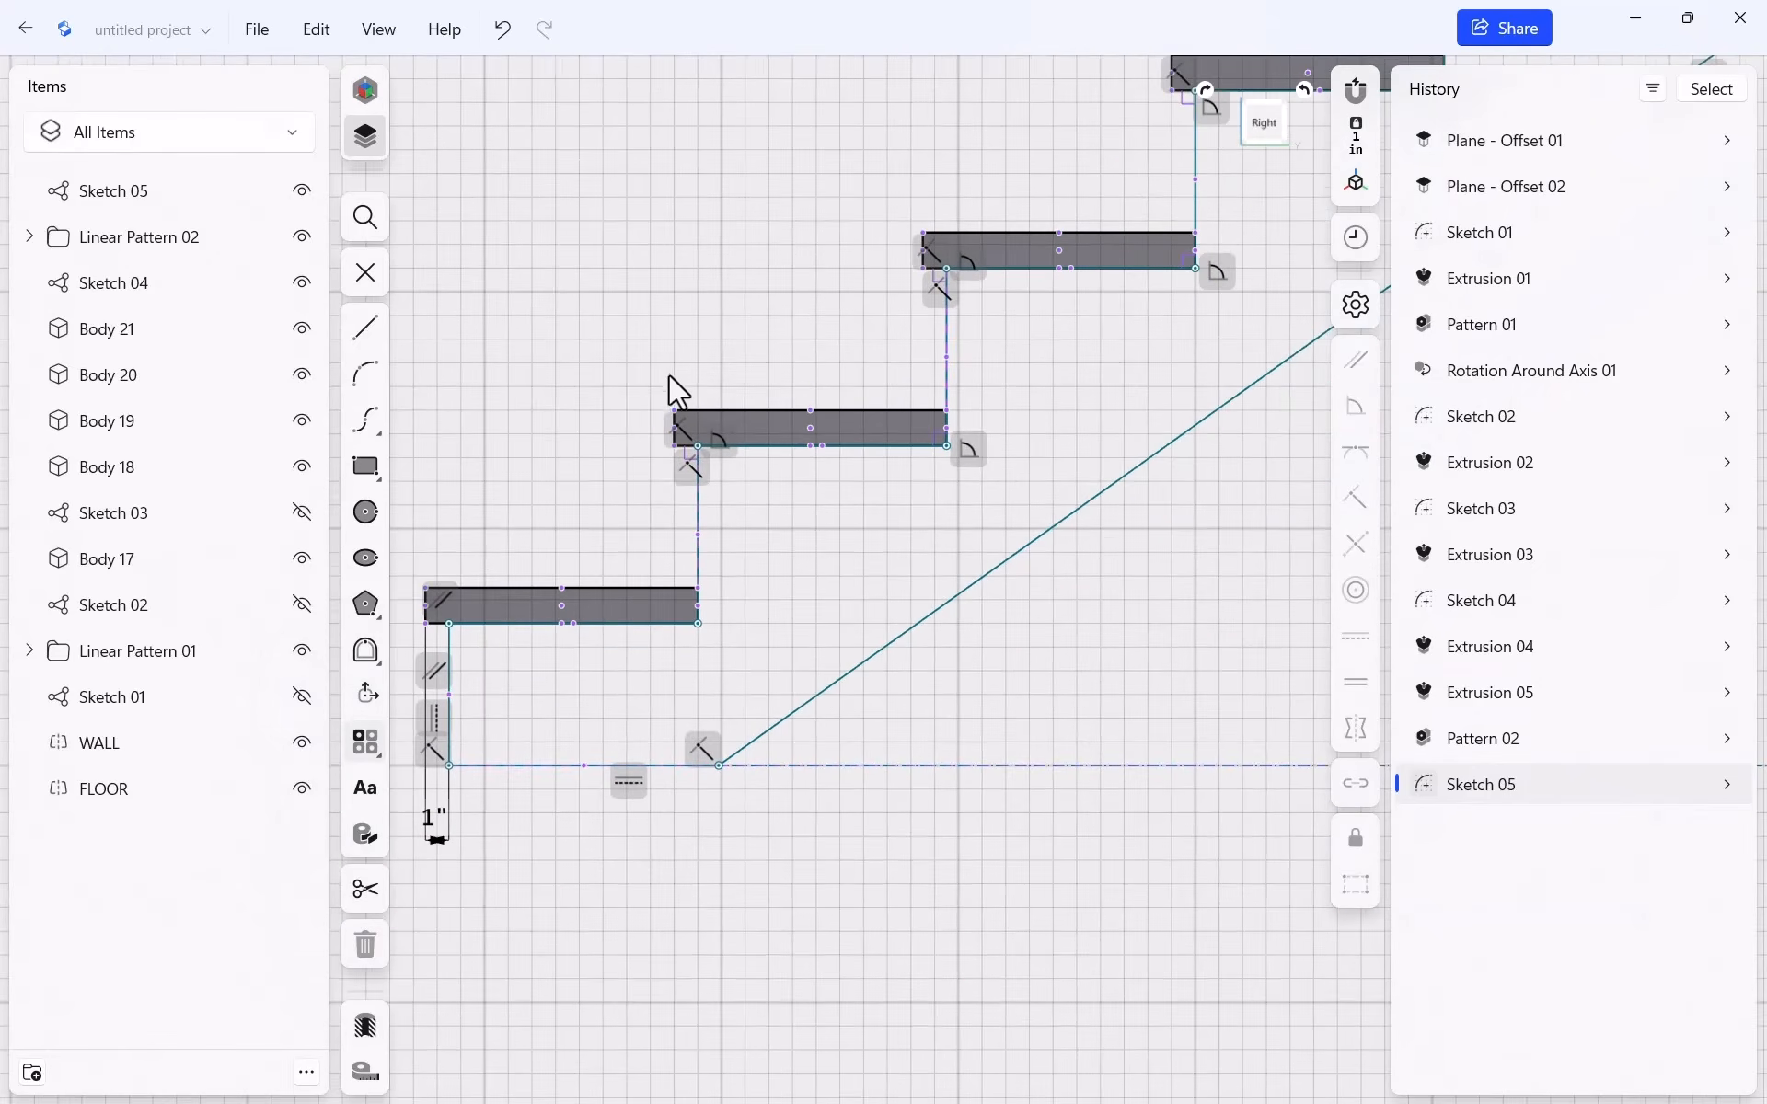
scroll(704, 479, down, 1)
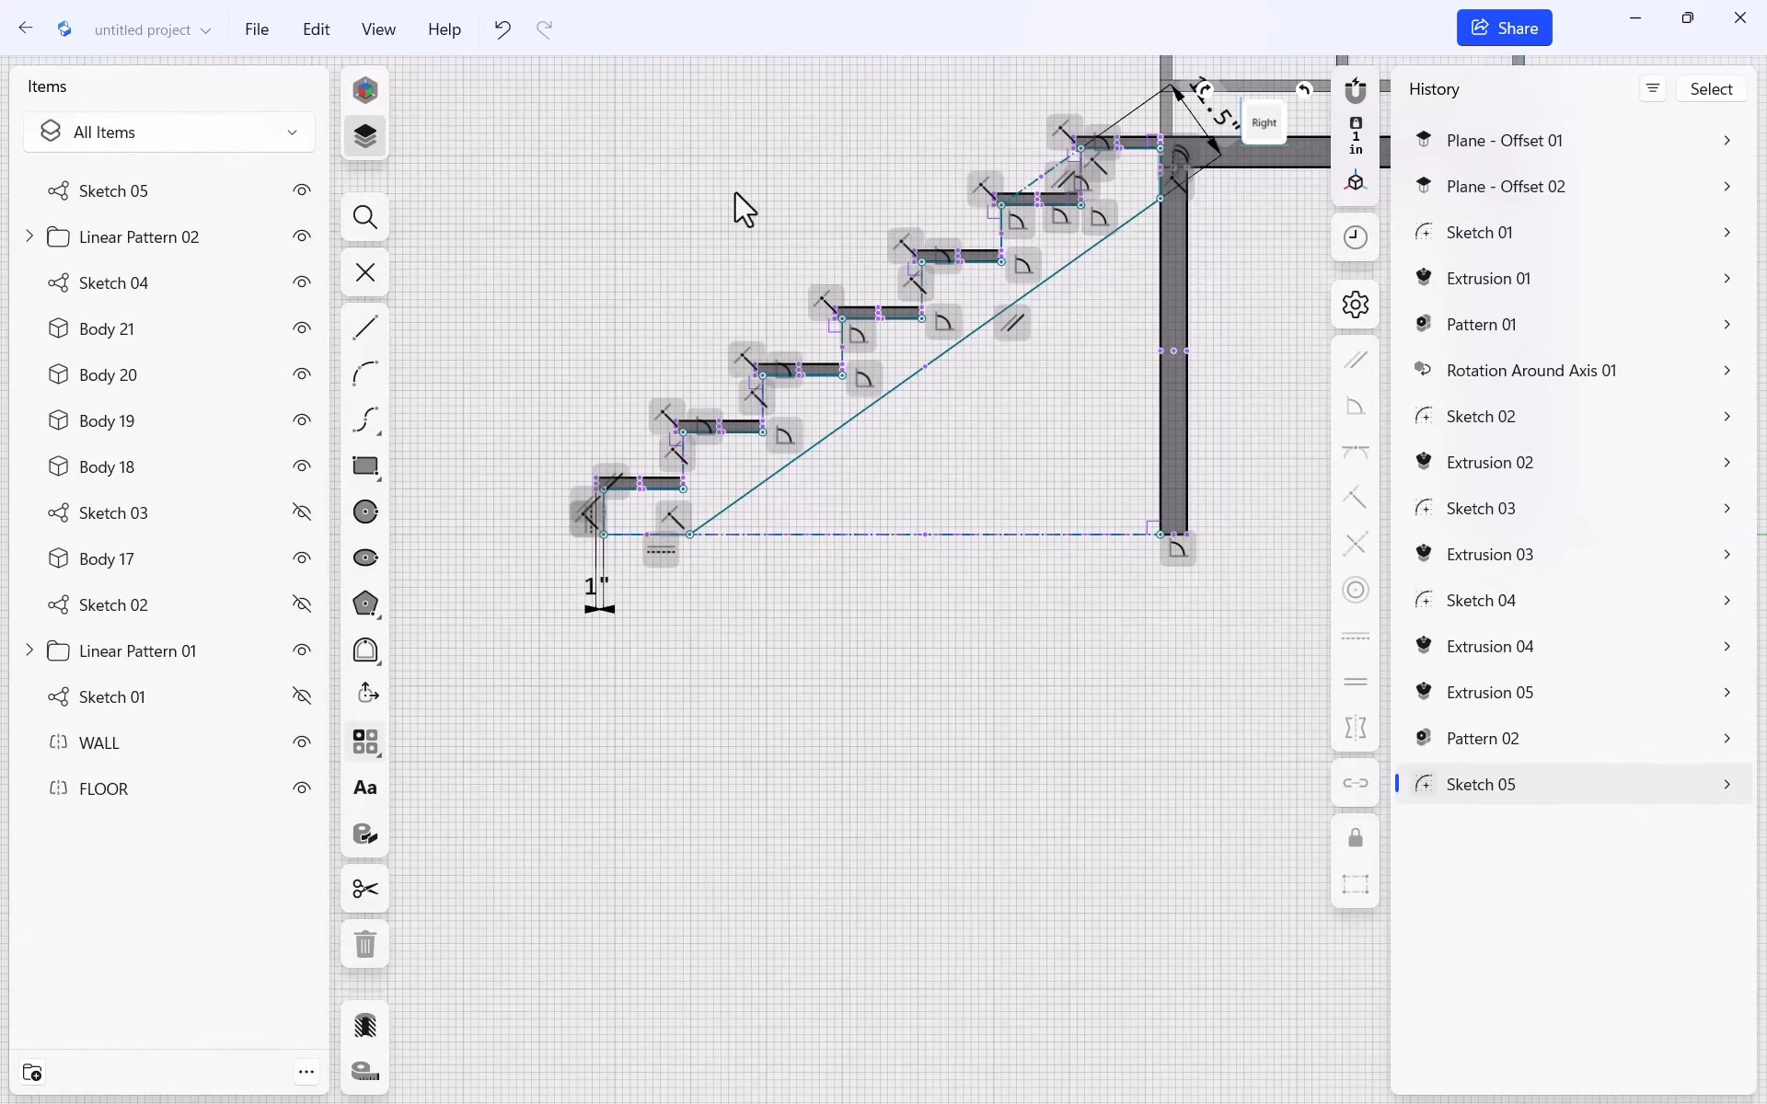
Exit the sketch and extrude the stepped profile -1.5" into stringer Body 25
key(Escape)
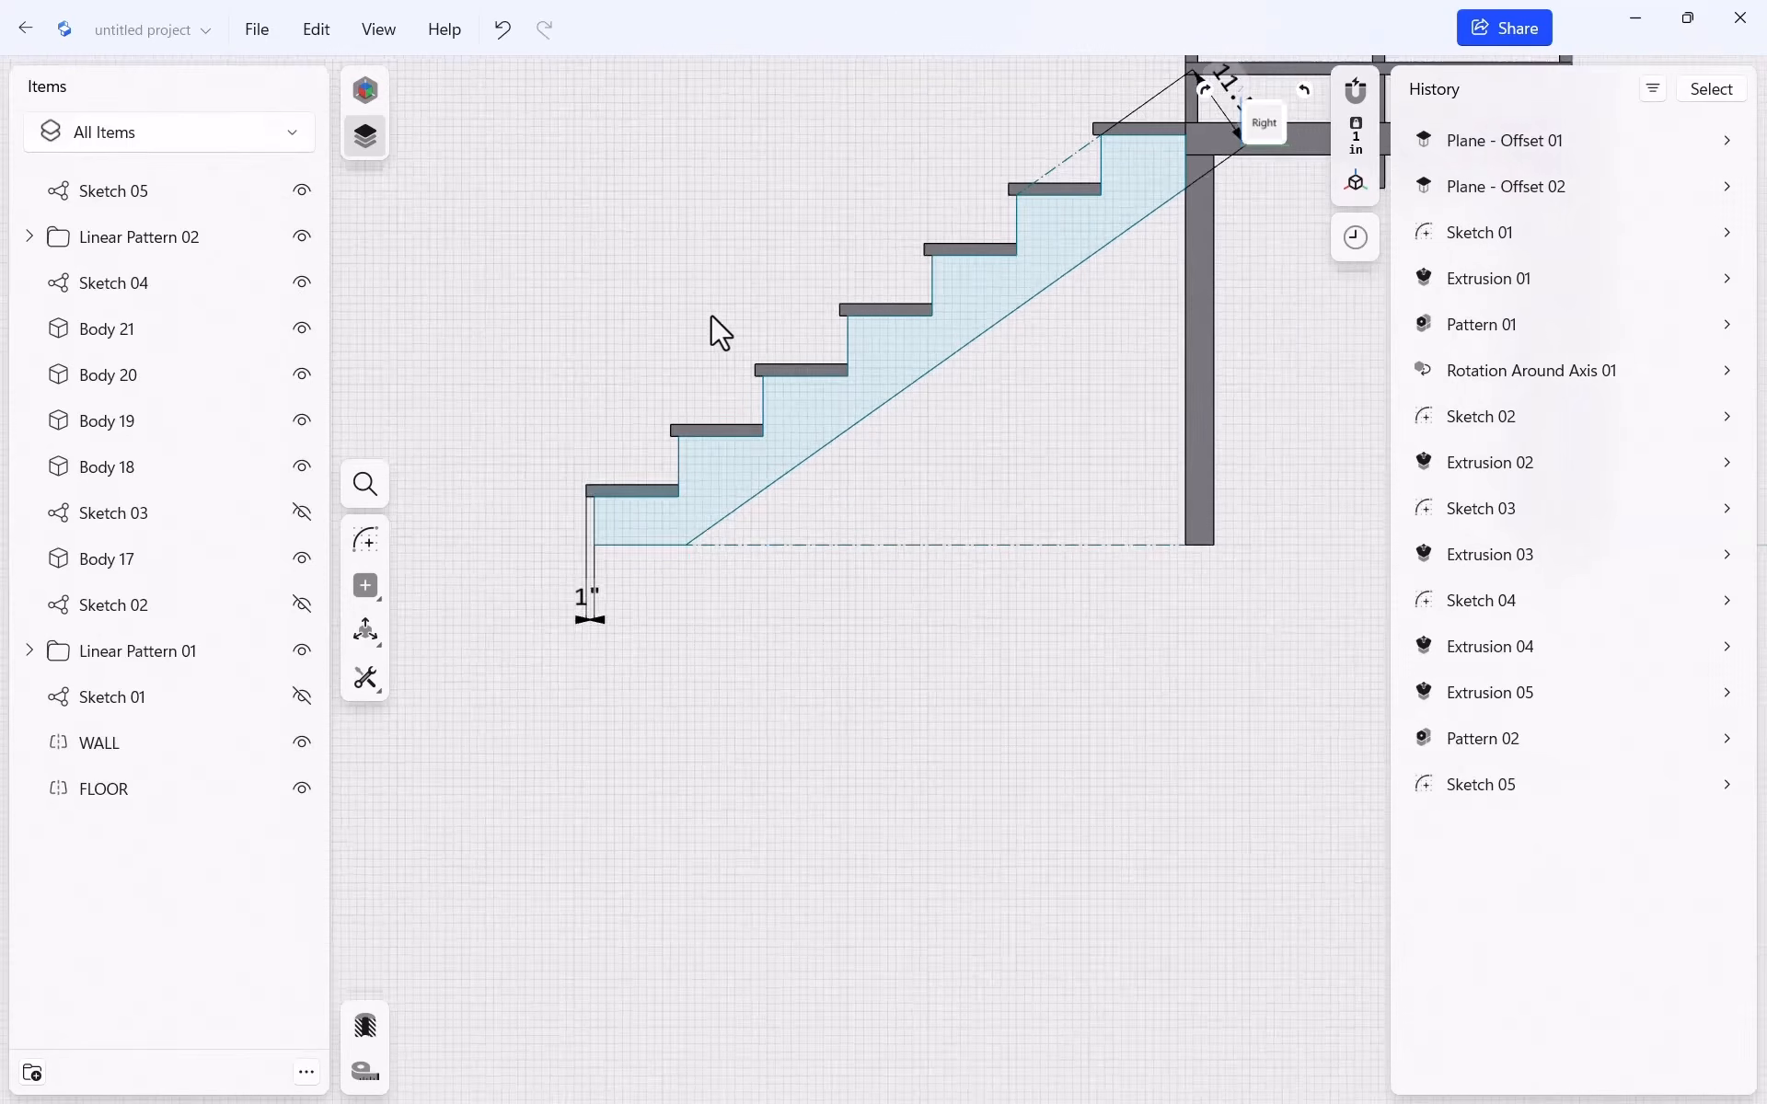
scroll(710, 318, down, 2)
mouse_move(664, 280)
right_down()
mouse_move(930, 374)
mouse_move(894, 265)
mouse_move(963, 363)
mouse_move(968, 339)
mouse_move(947, 345)
right_up()
key(e)
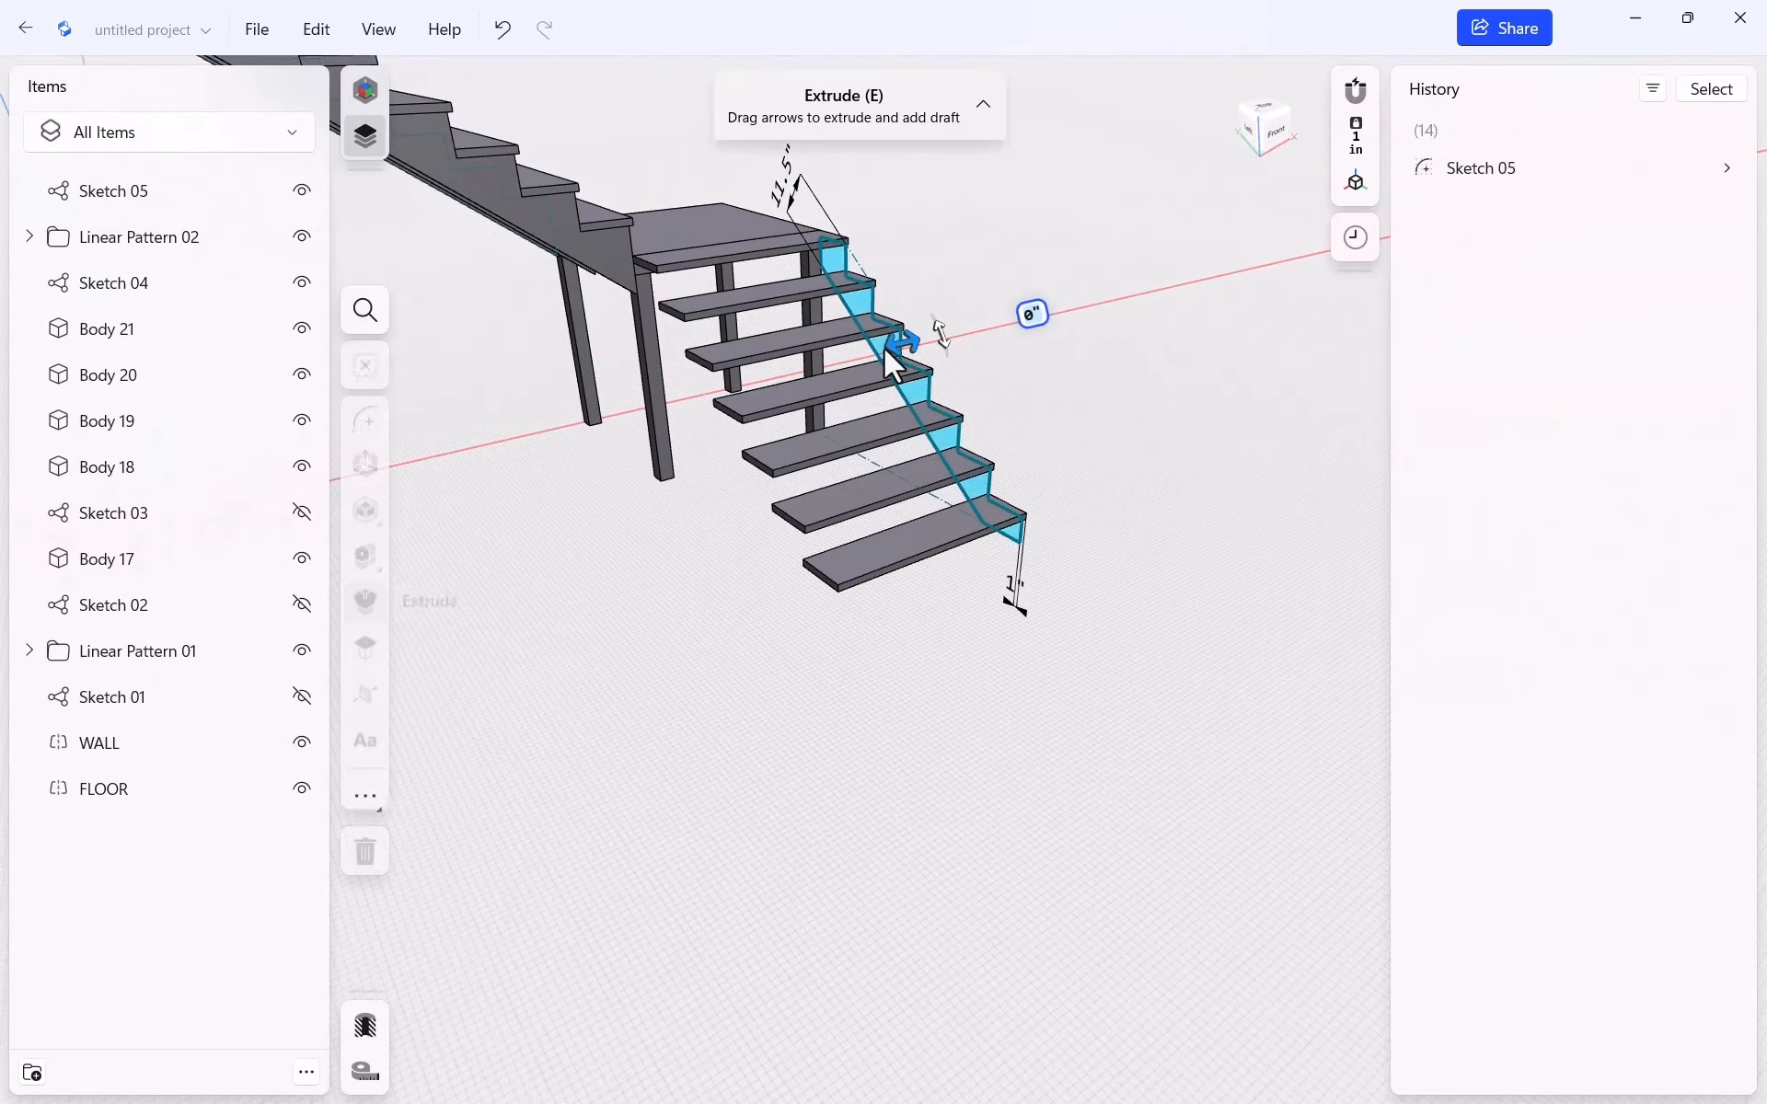
click(888, 346)
drag(892, 346, 830, 362)
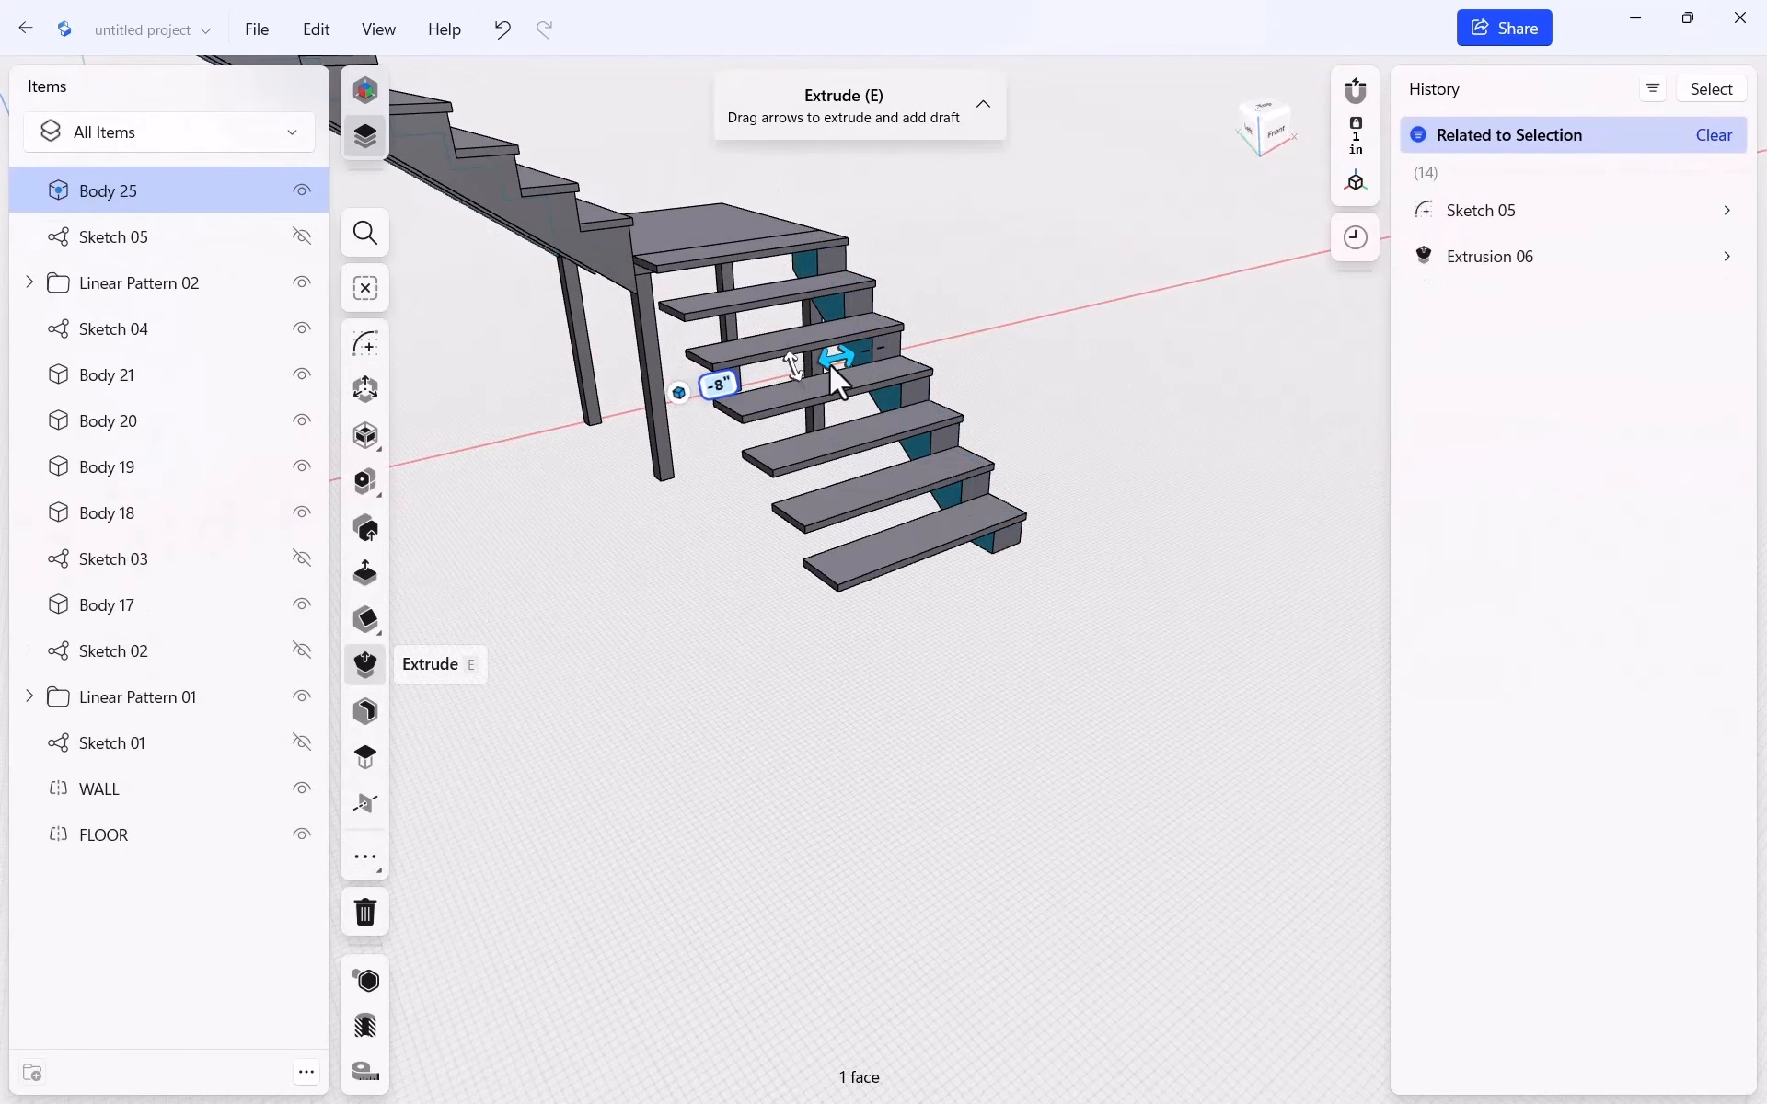
text(-1.5)
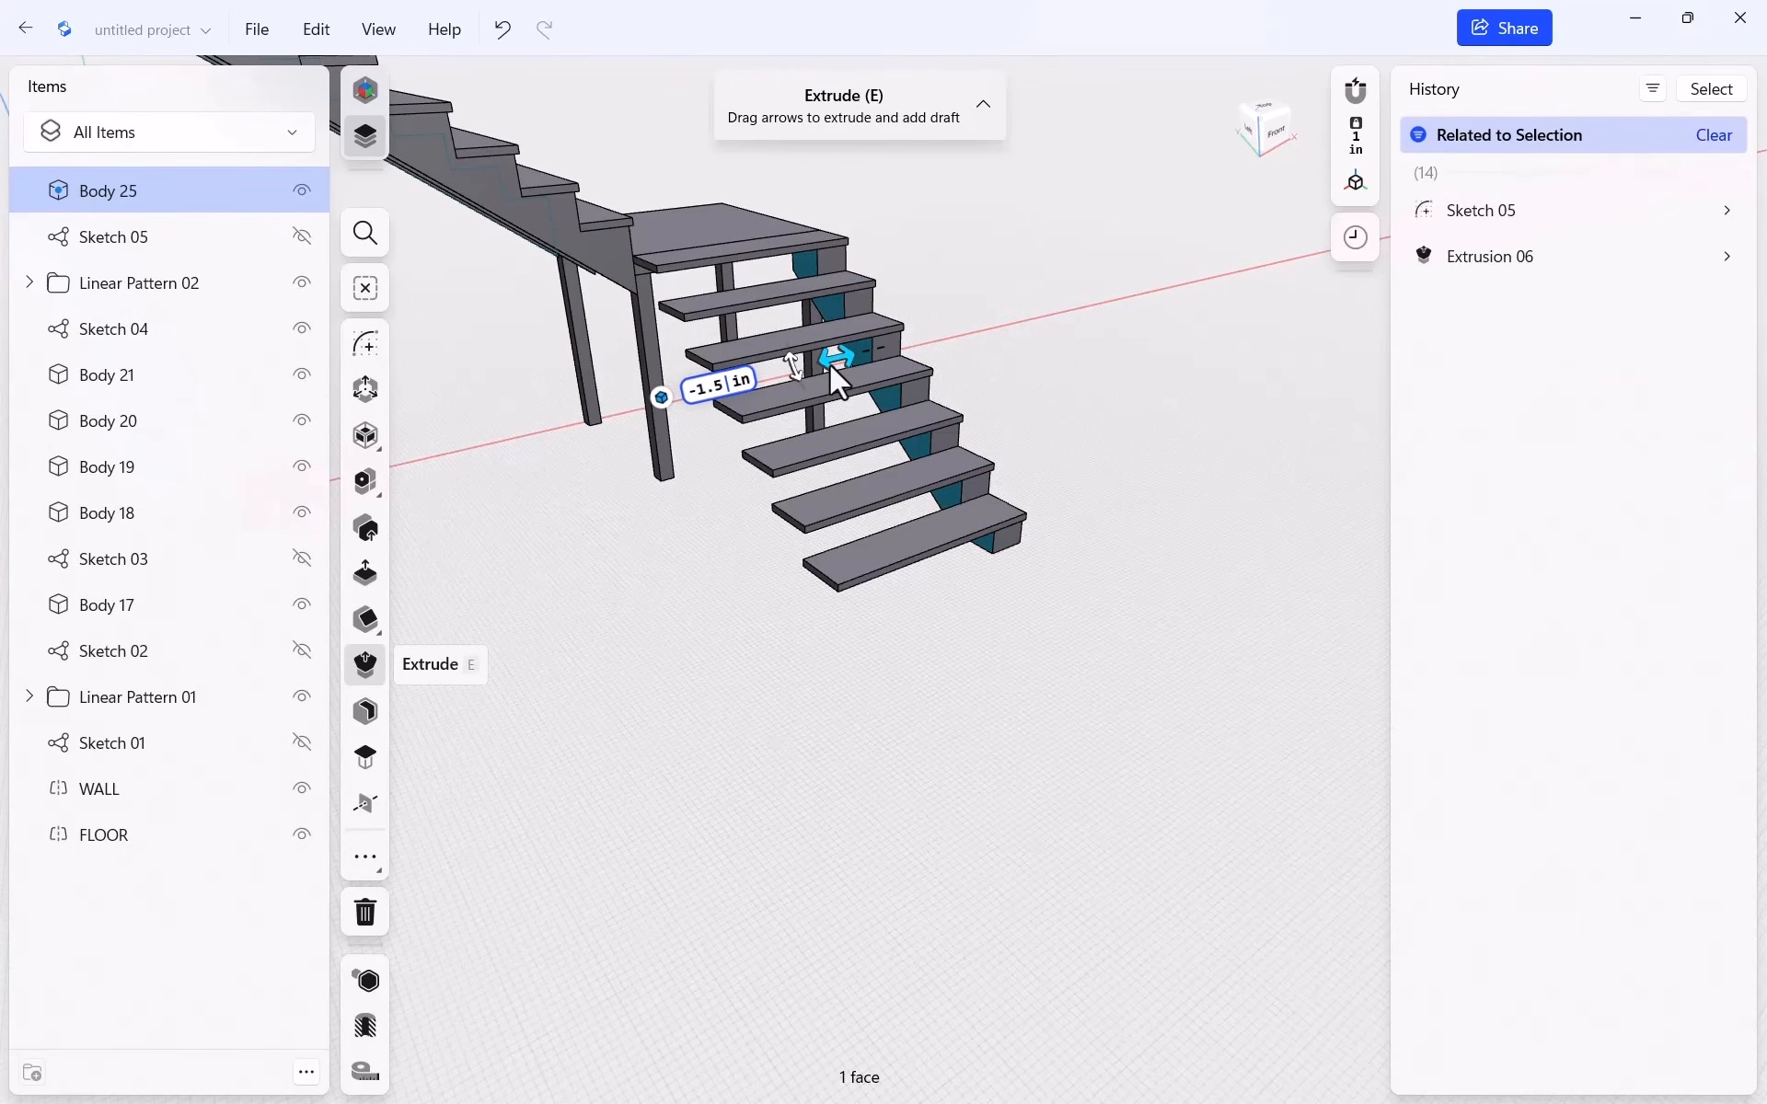
key(Return)
click(992, 256)
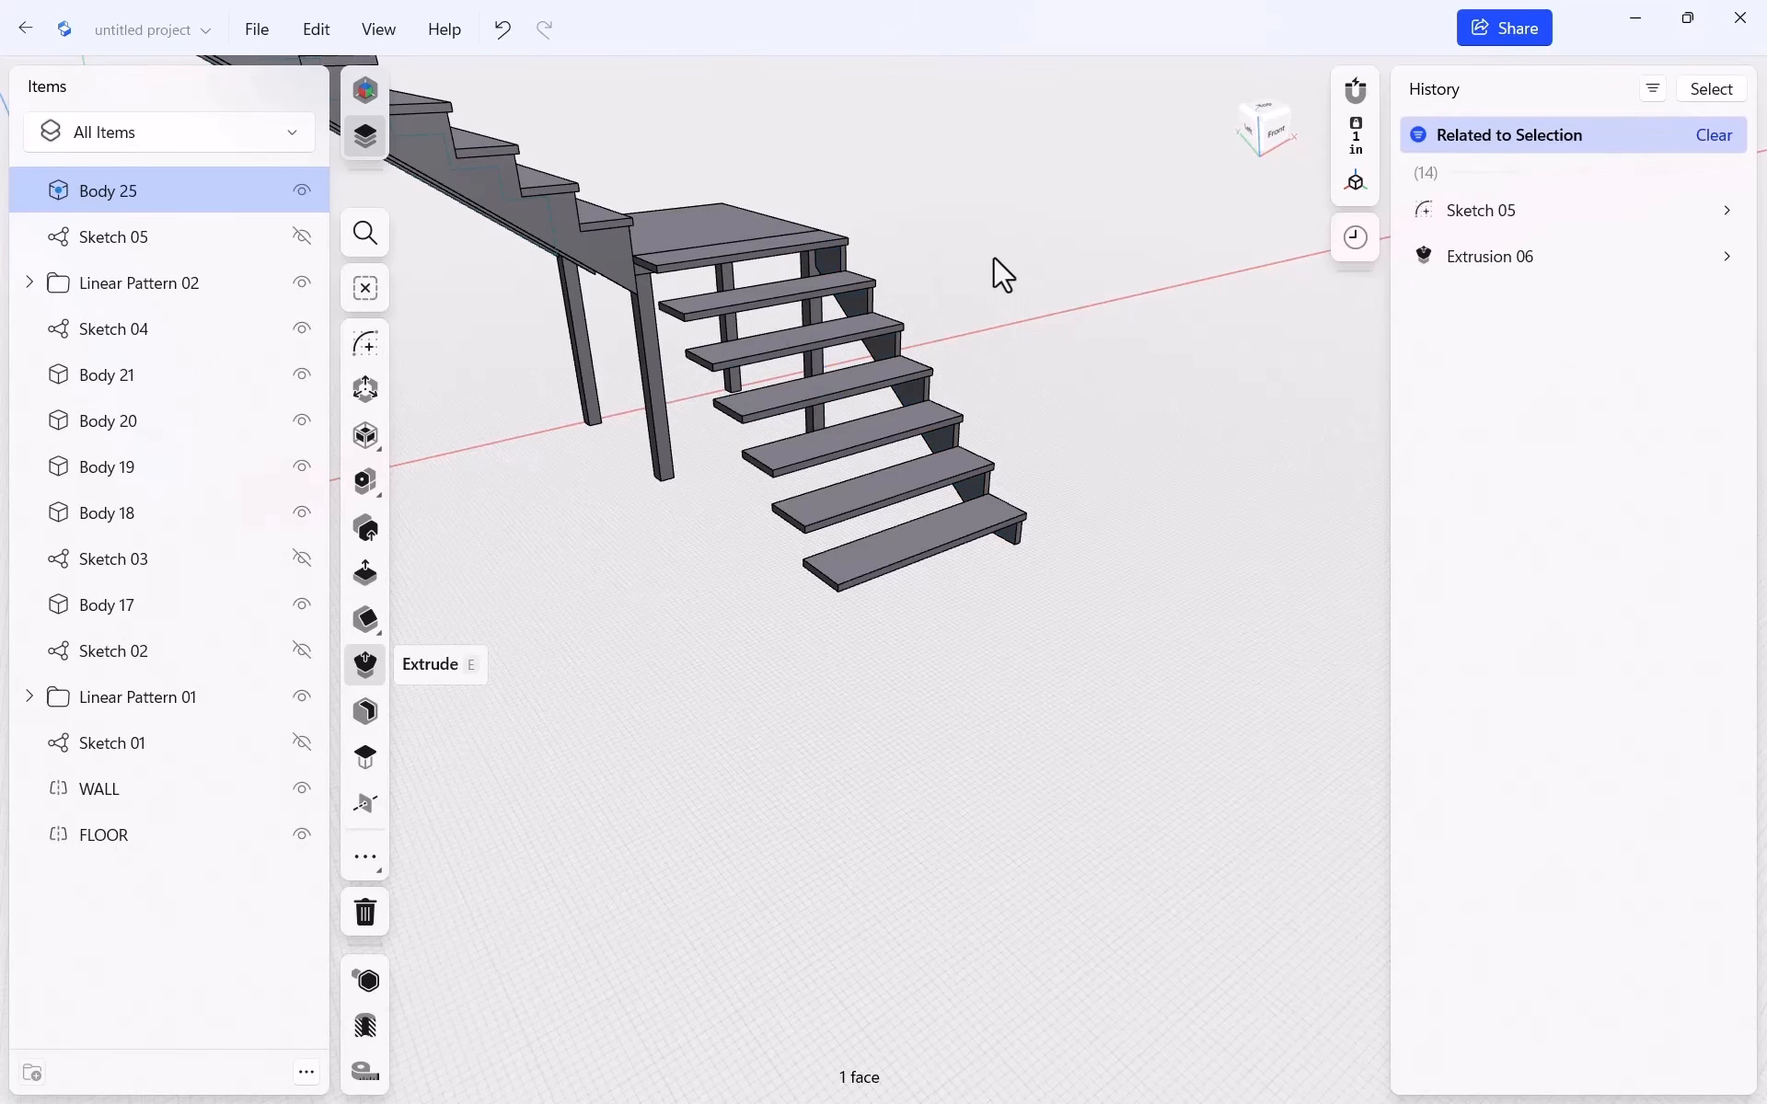
scroll(840, 379, up, 2)
scroll(840, 379, up, 2)
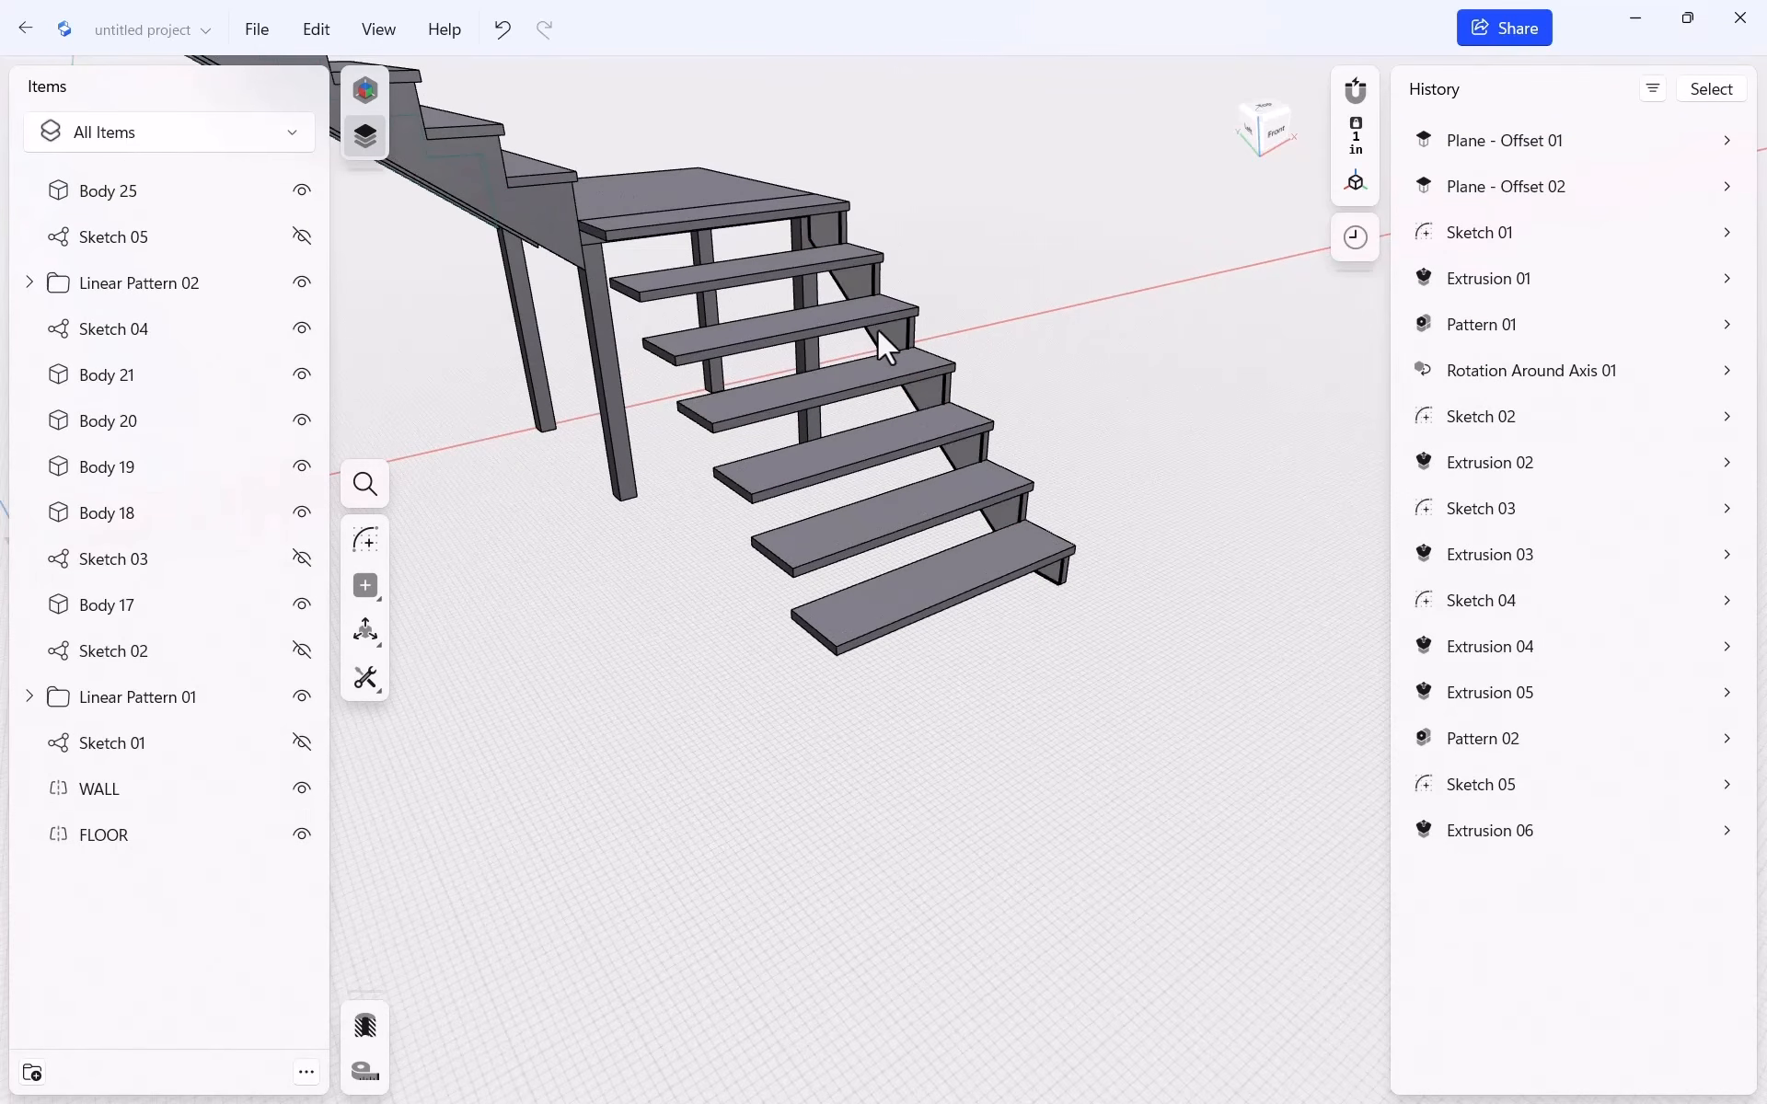
scroll(876, 329, up, 2)
click(843, 274)
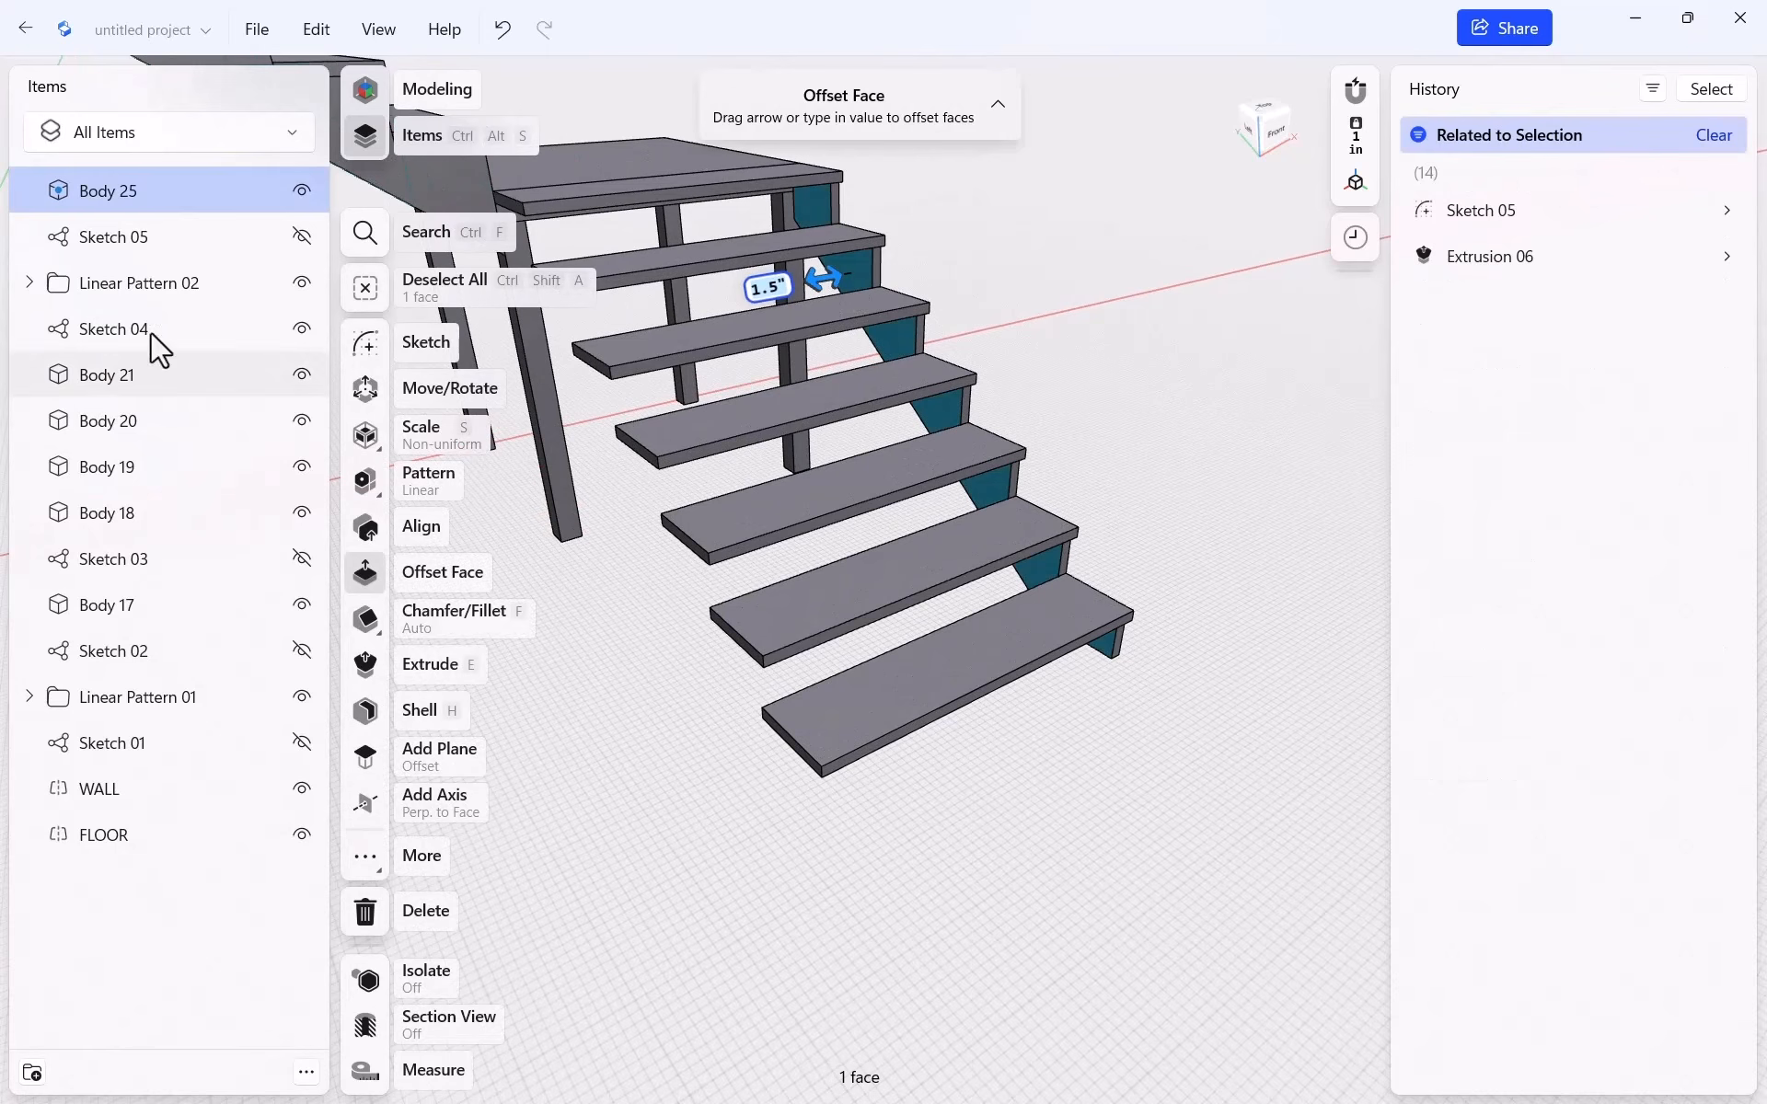
Linear-pattern Body 25 into 3 copies at 23.25" spacing beneath the lower flight
click(416, 488)
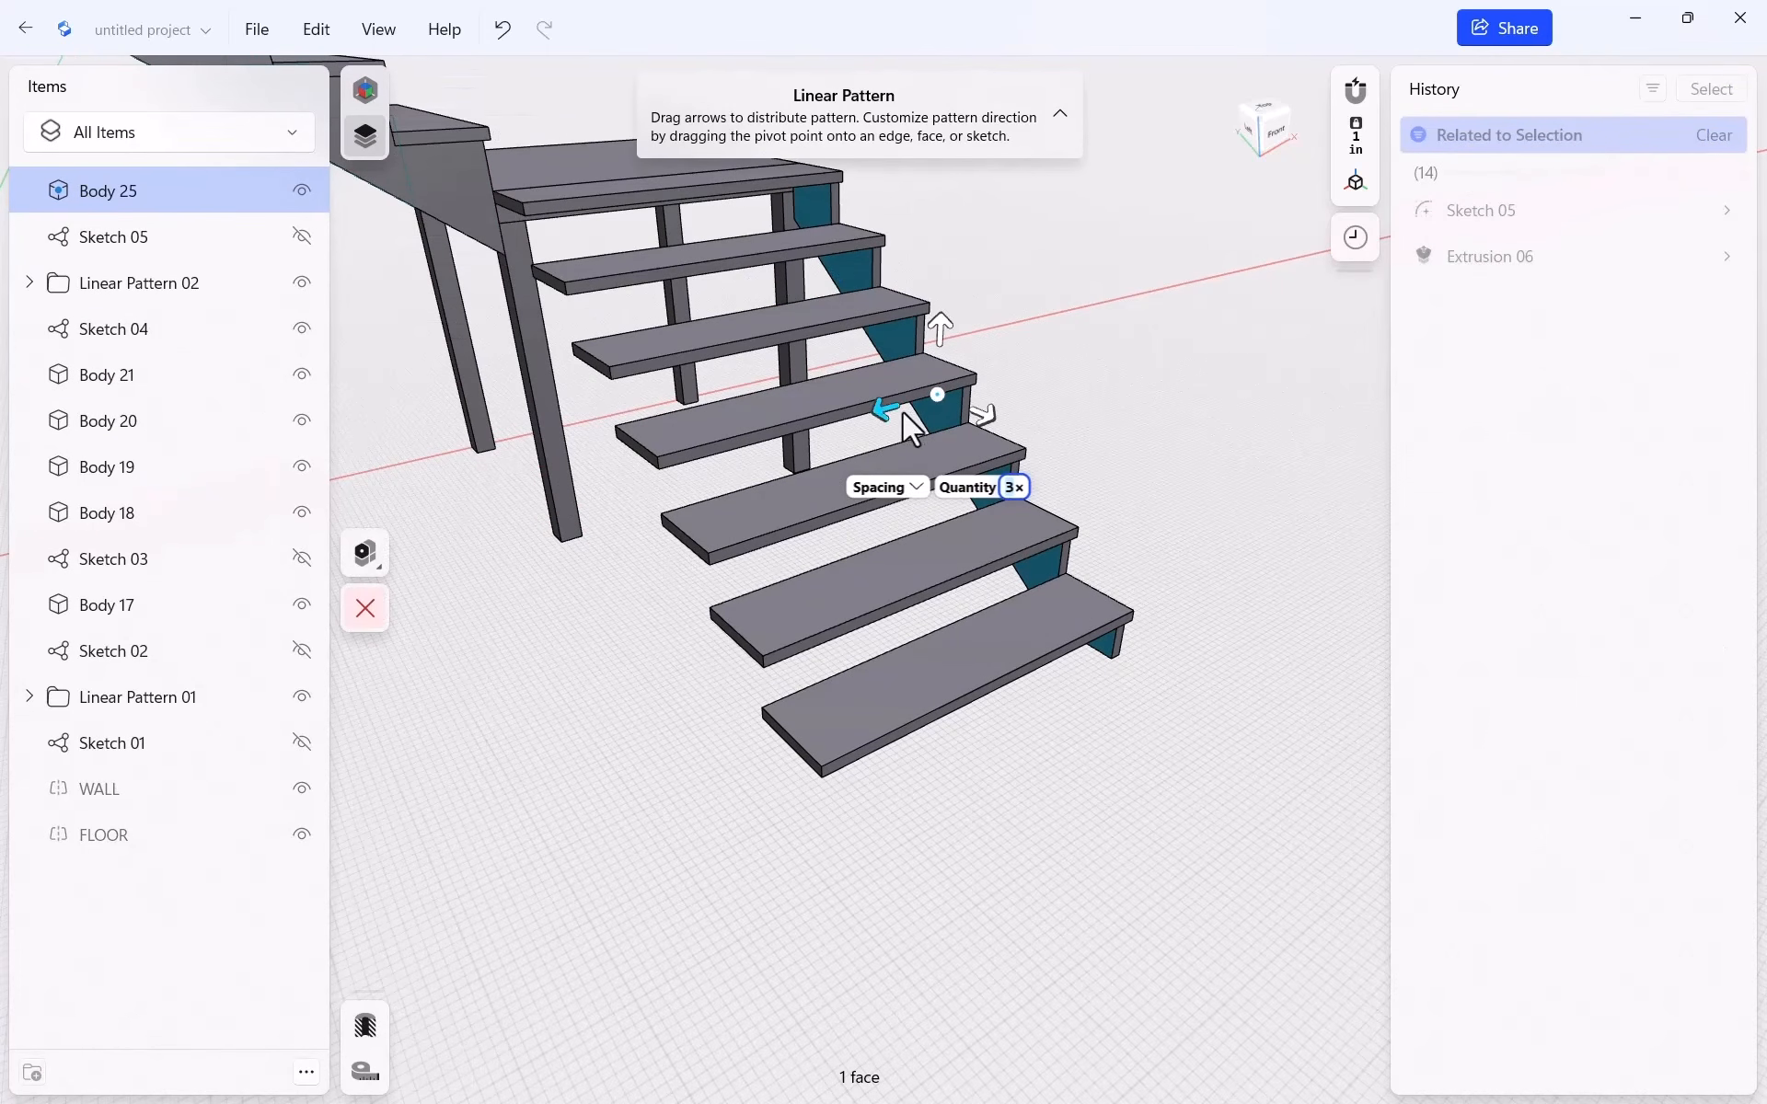
drag(888, 419, 770, 457)
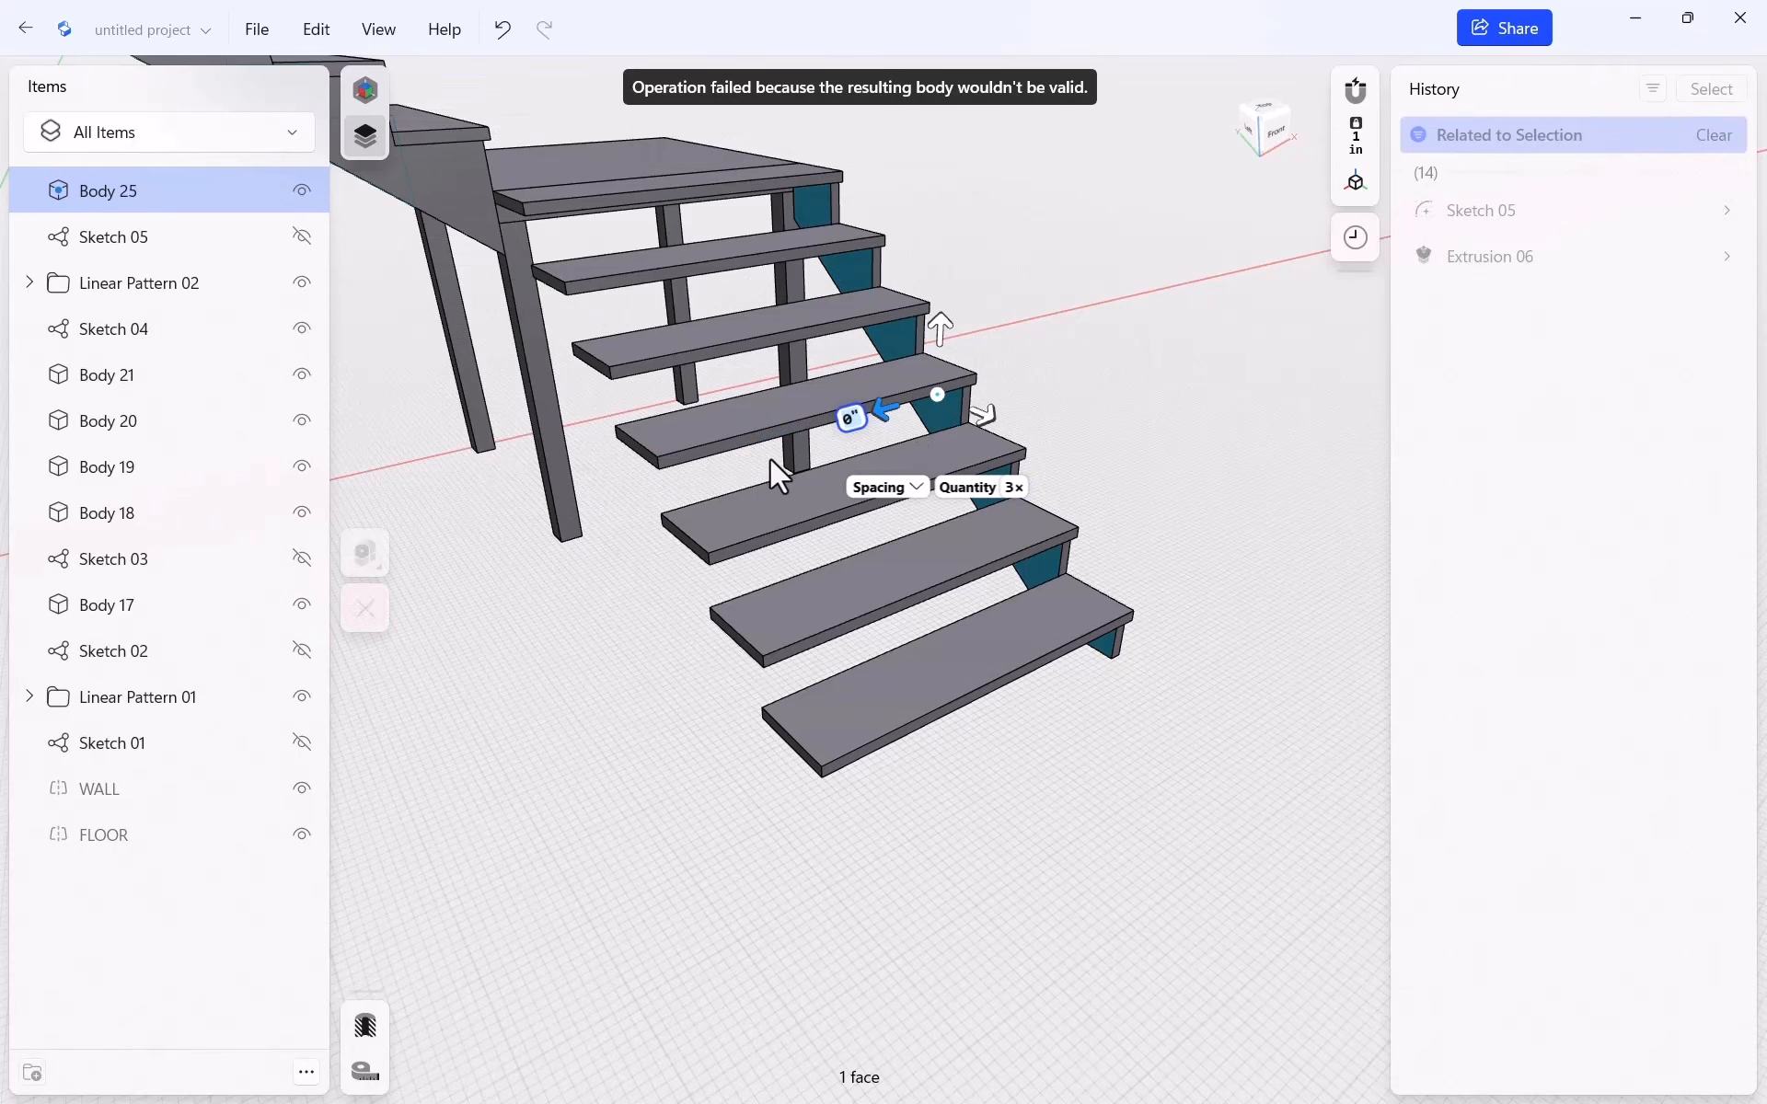
click(166, 195)
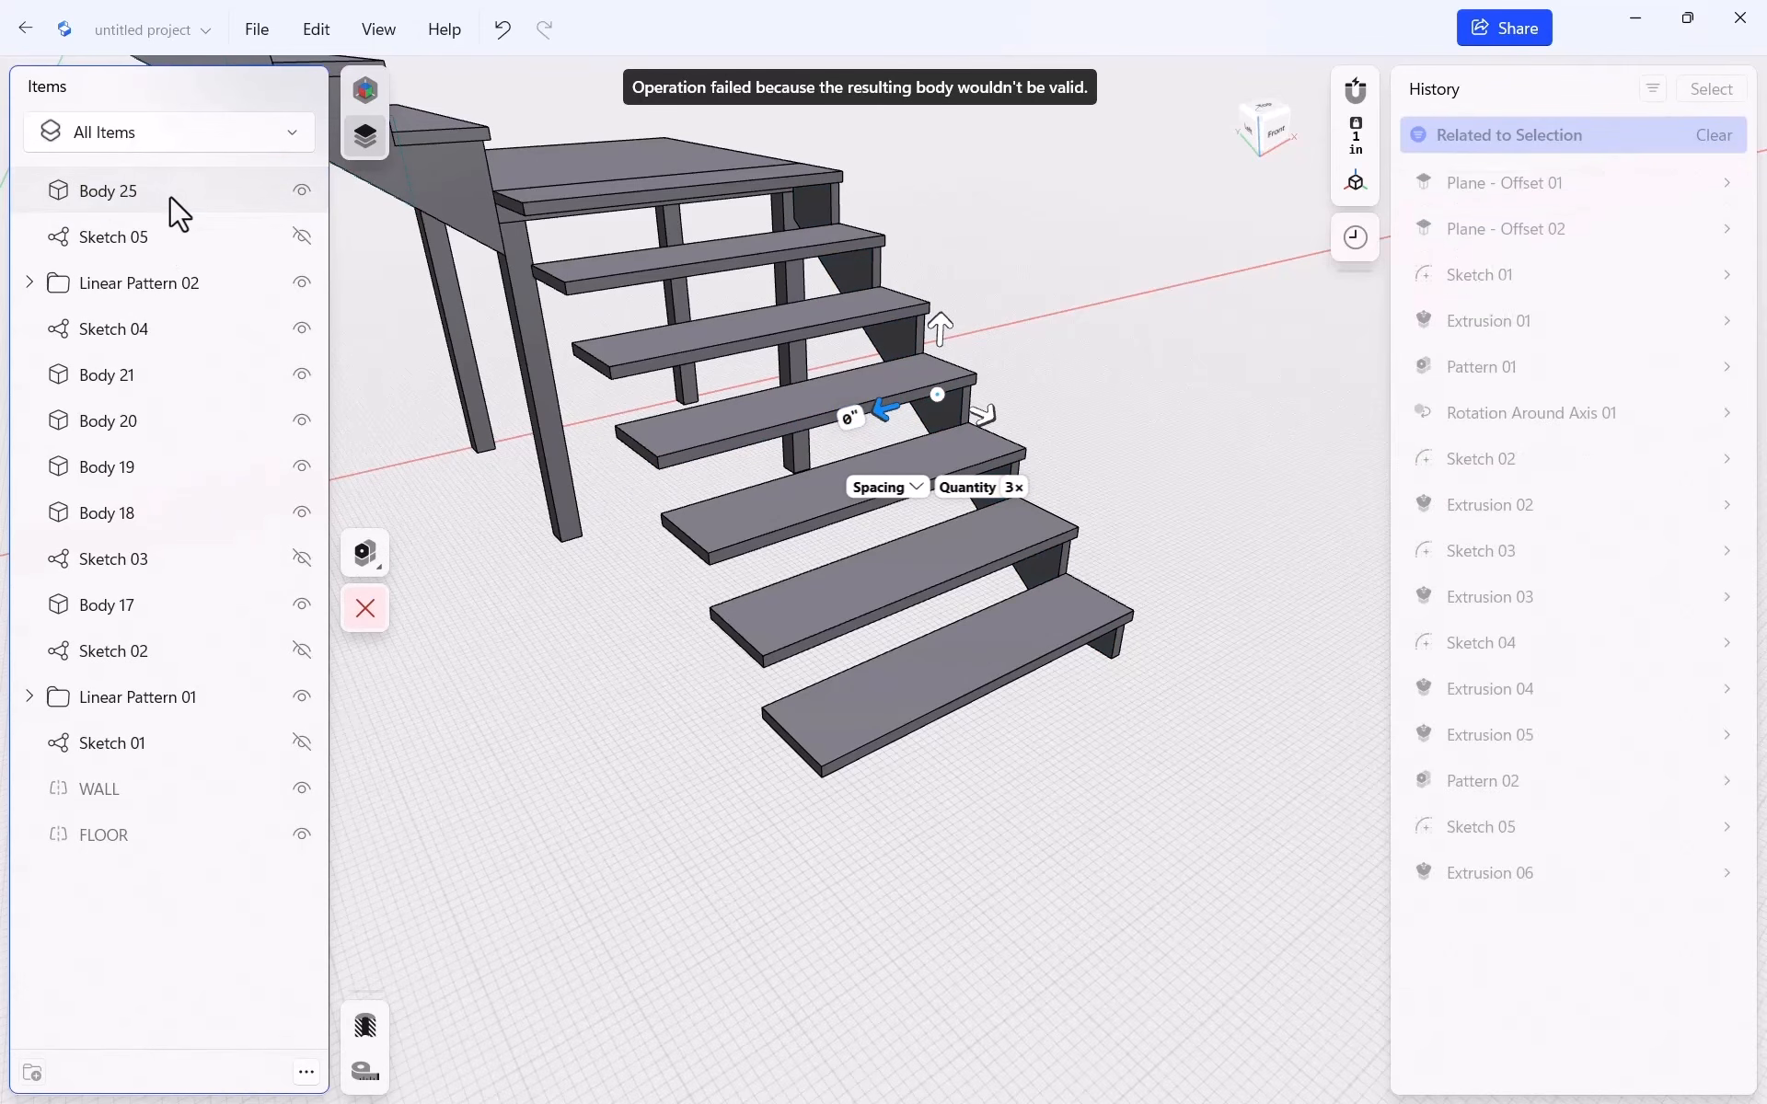
click(162, 195)
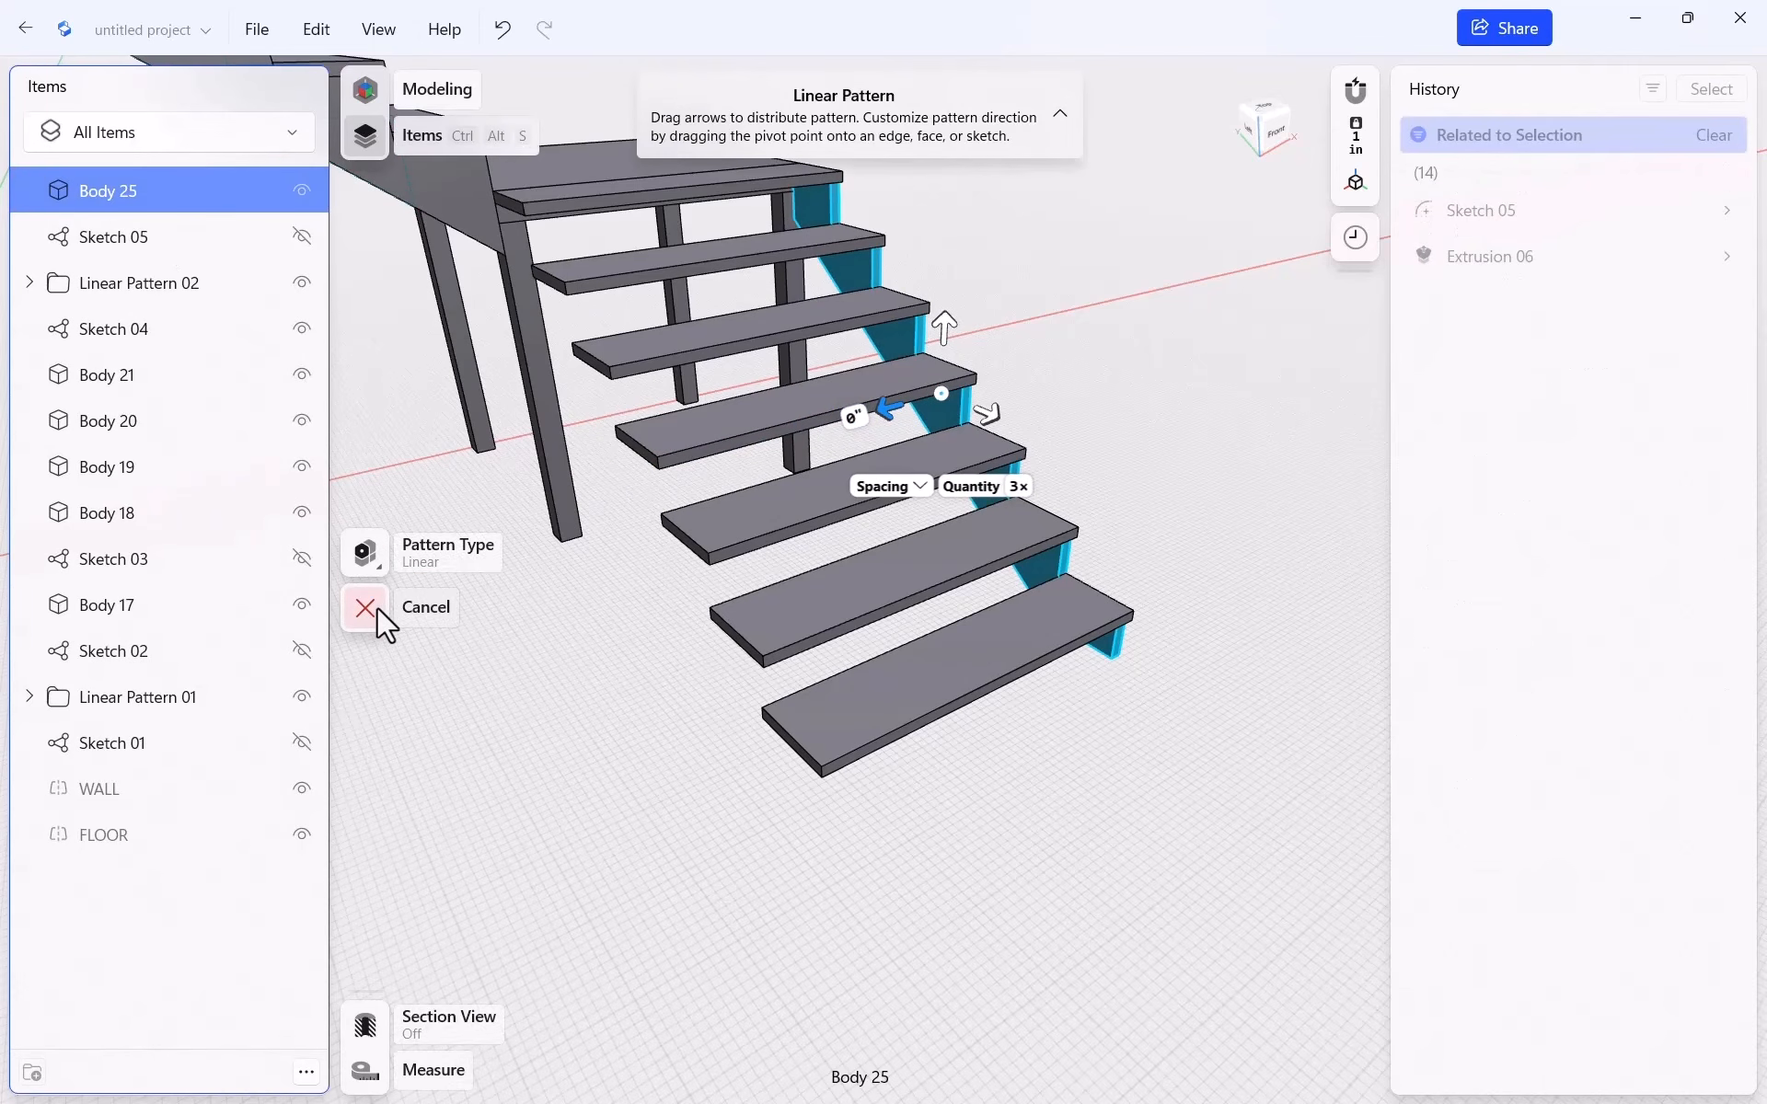
click(372, 607)
click(156, 195)
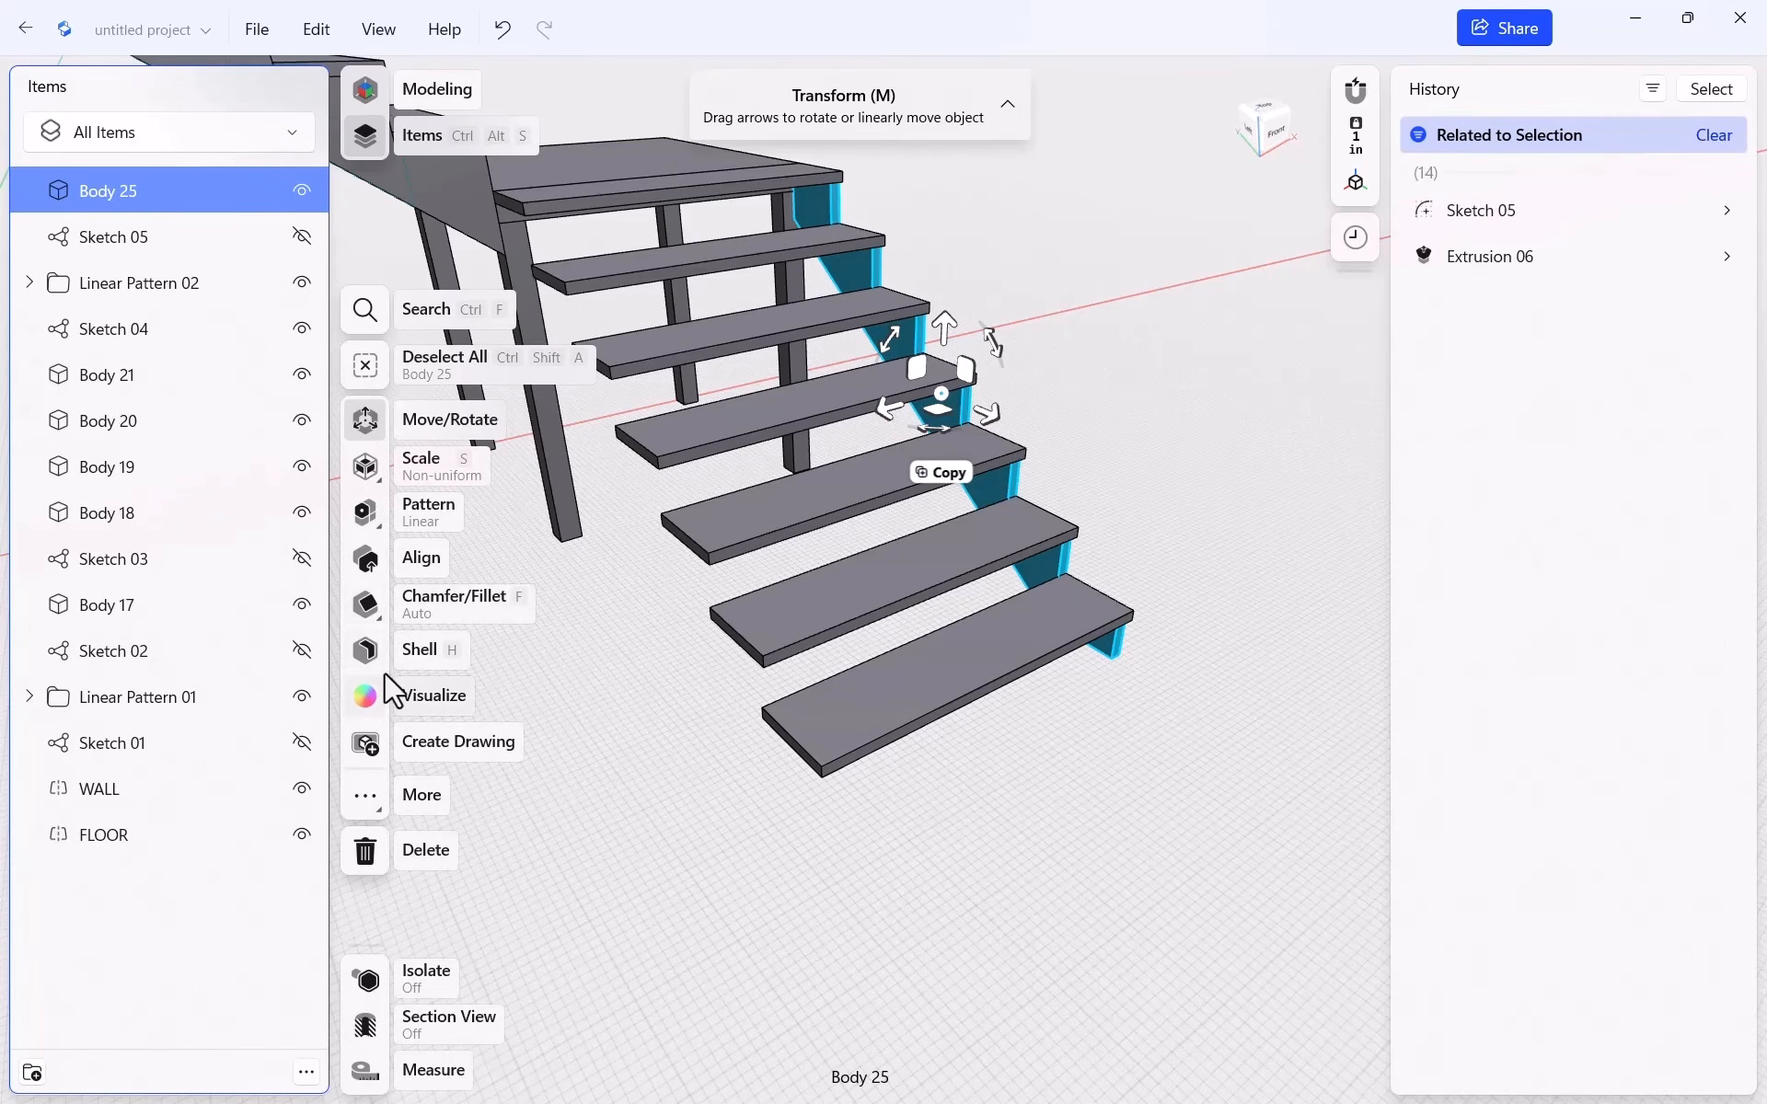
click(366, 509)
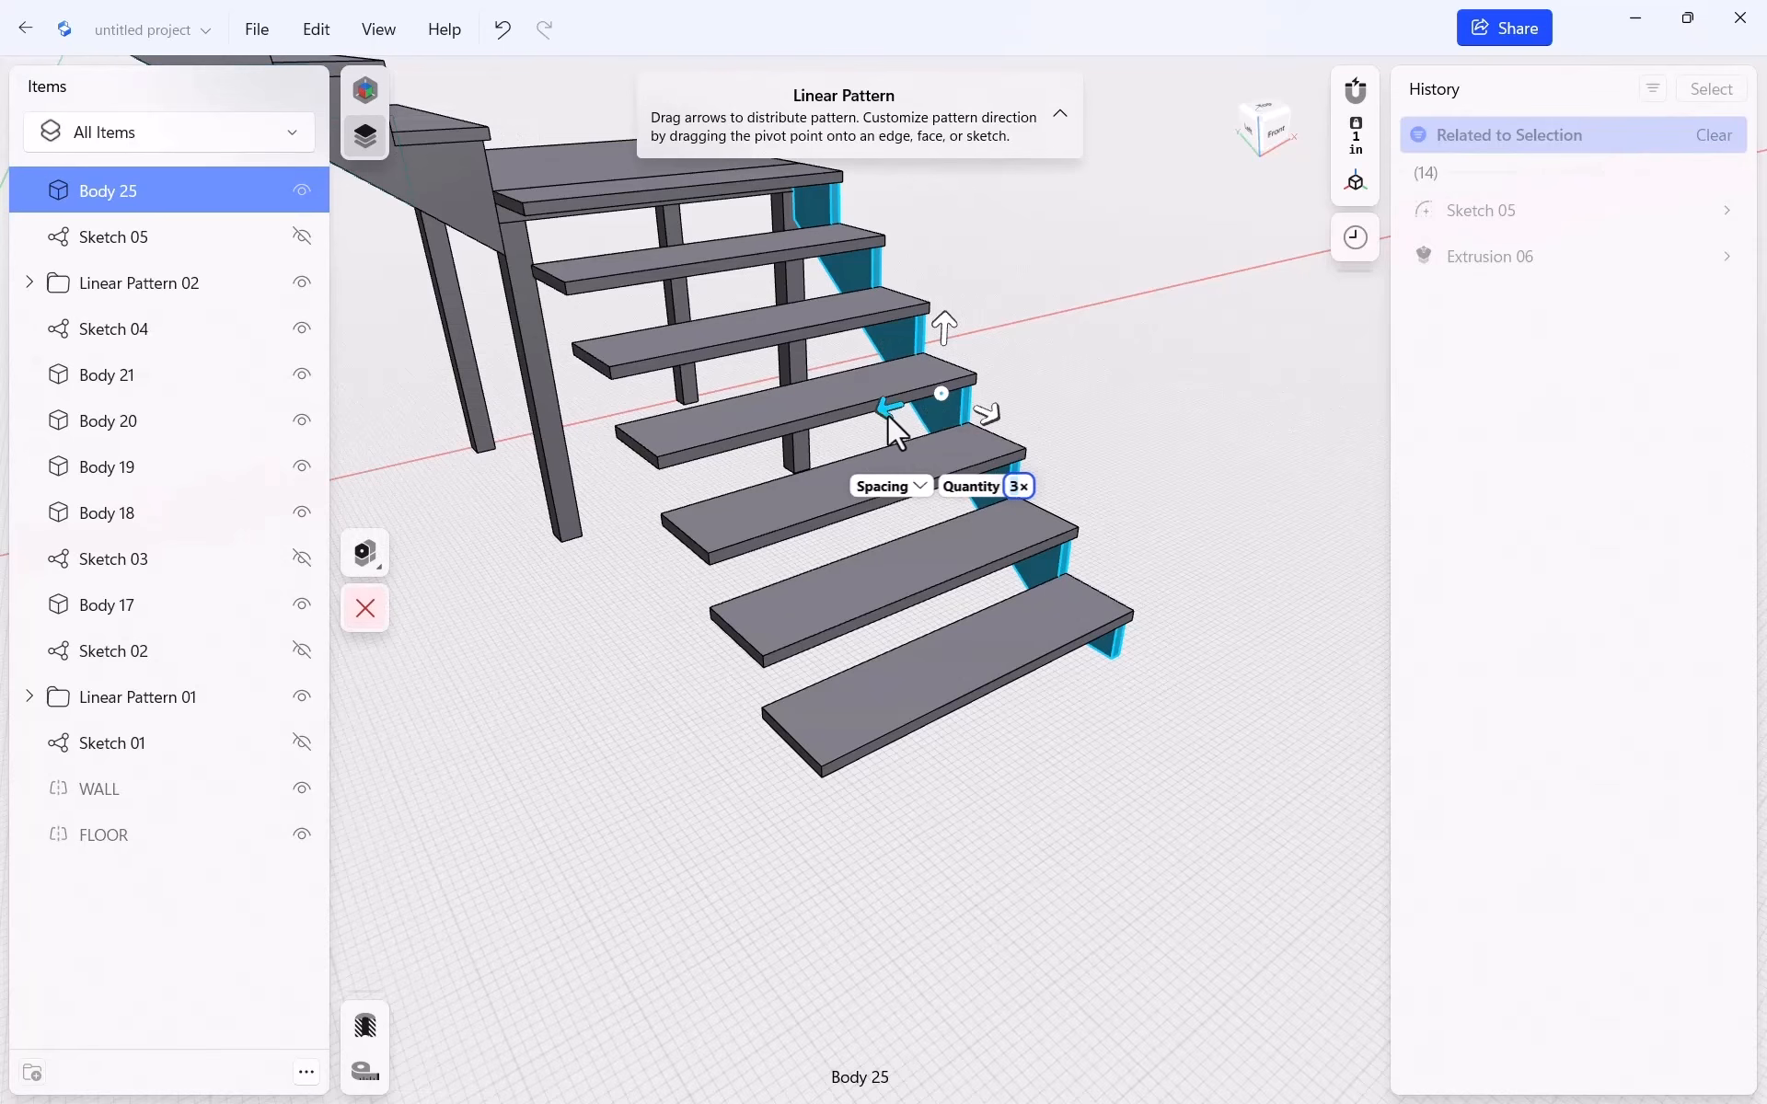
drag(889, 408, 770, 445)
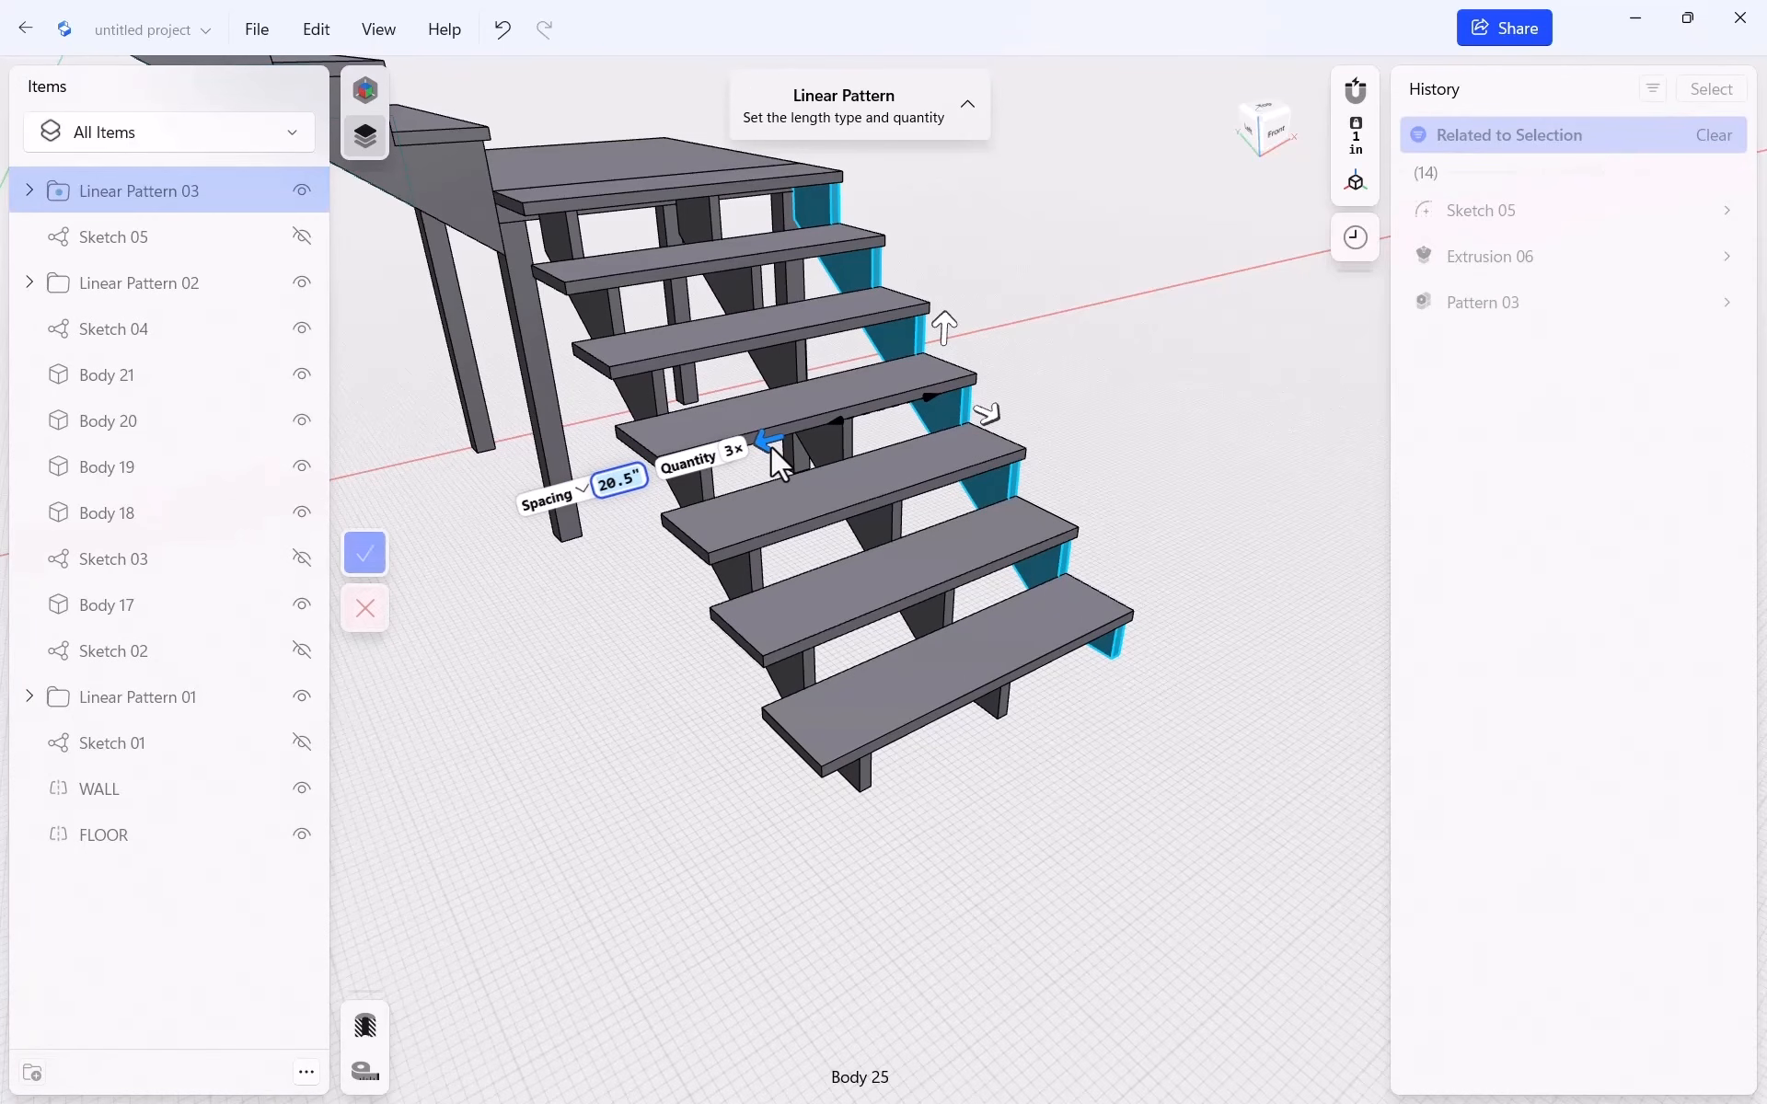
text(23.)
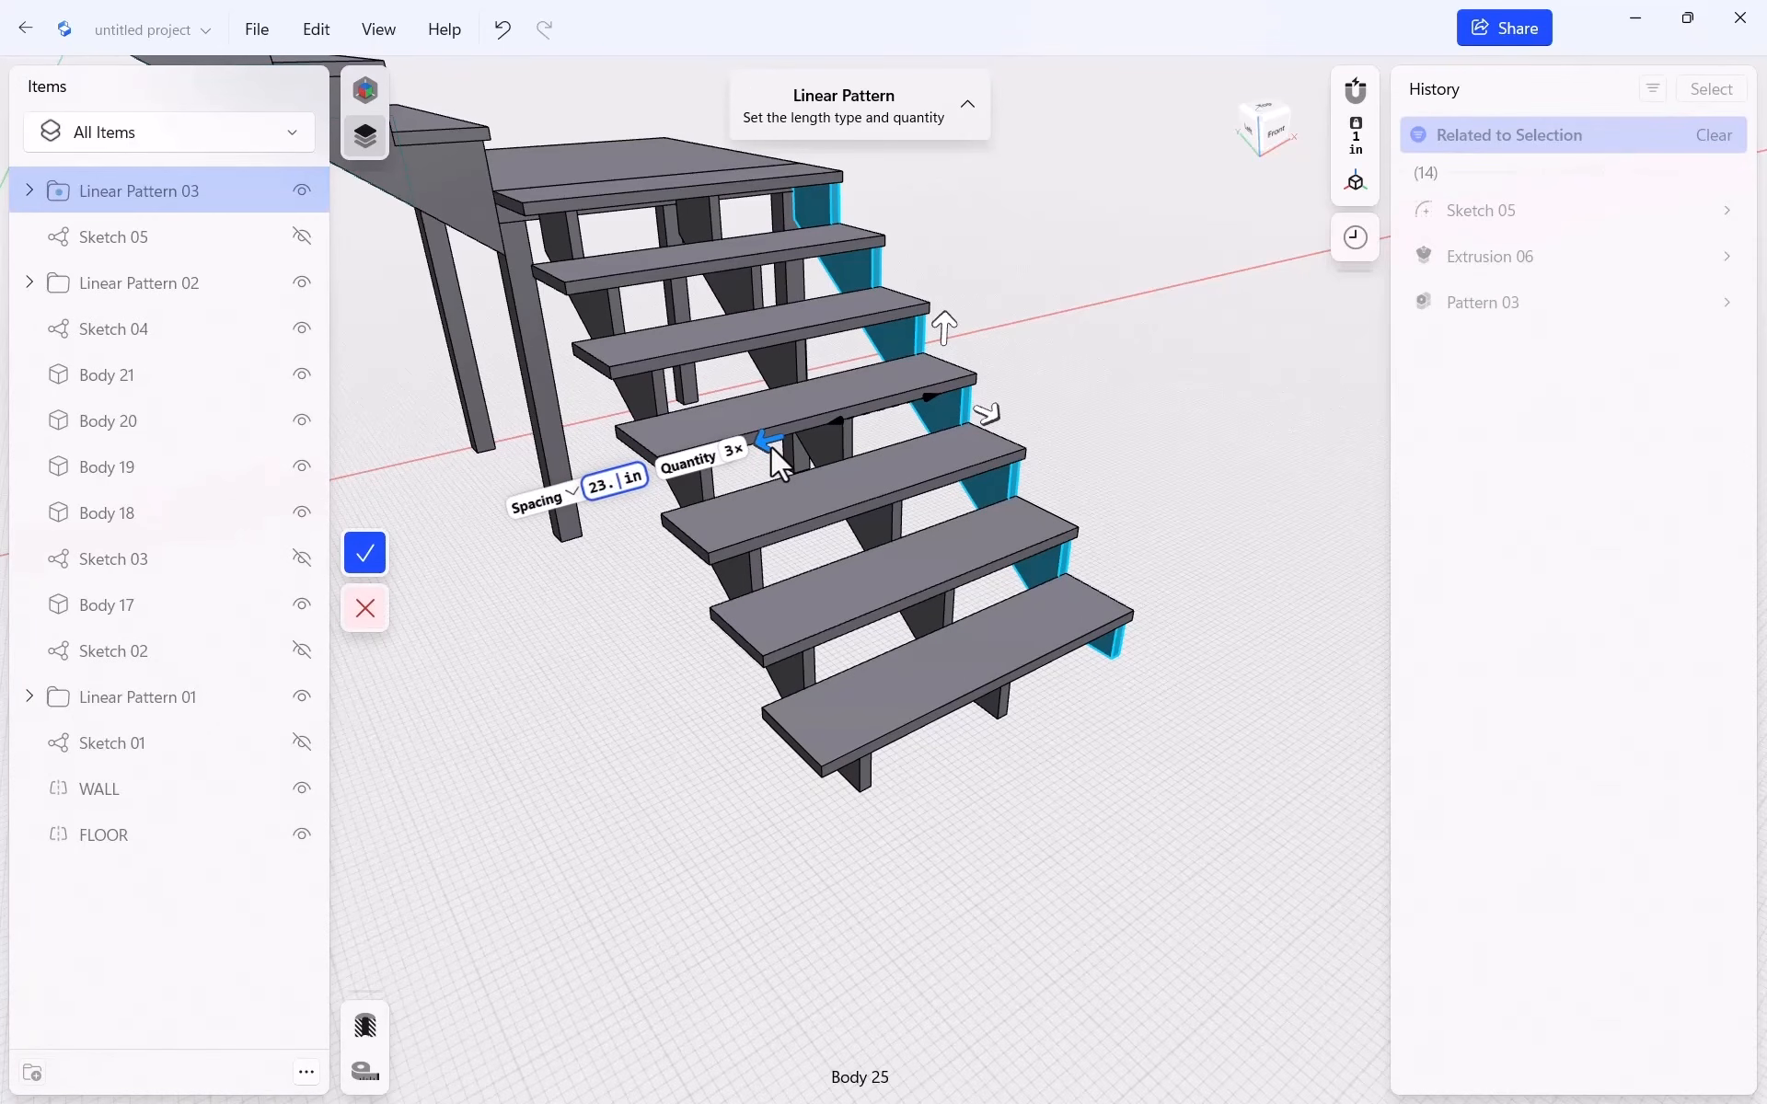
text(25)
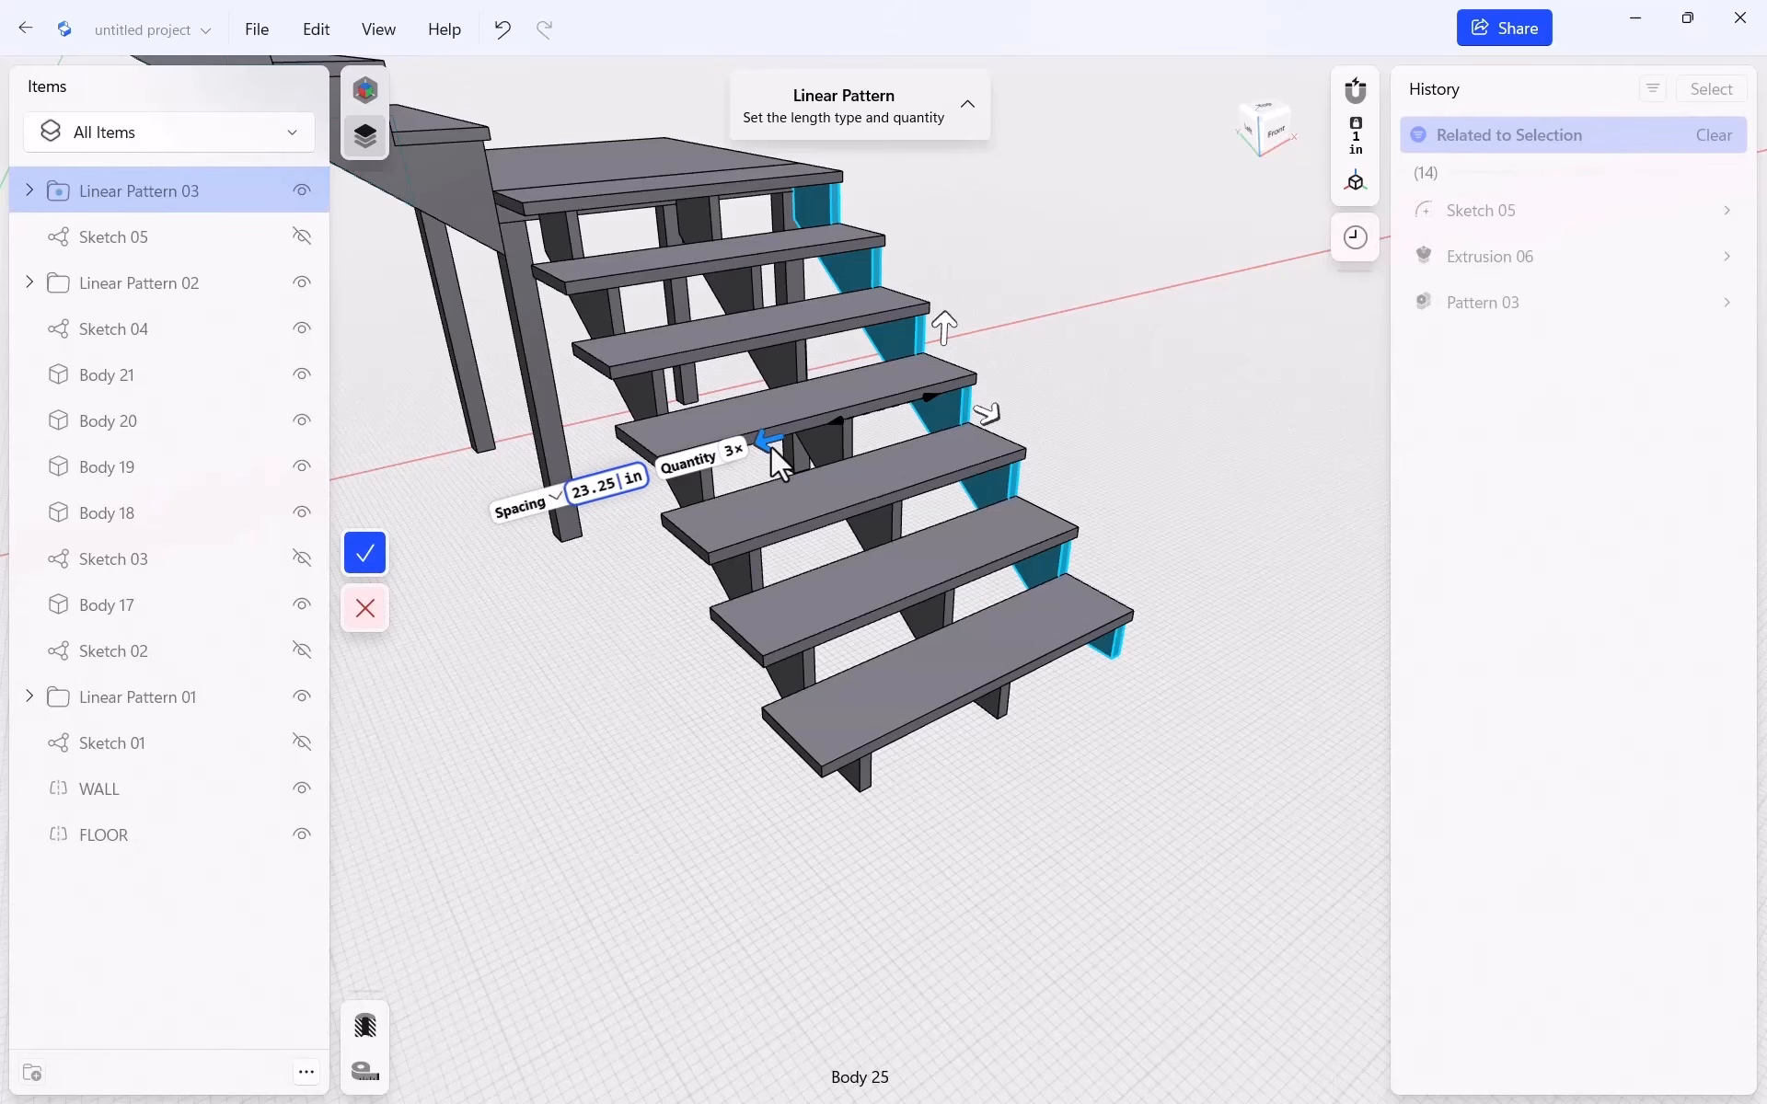
key(Tab)
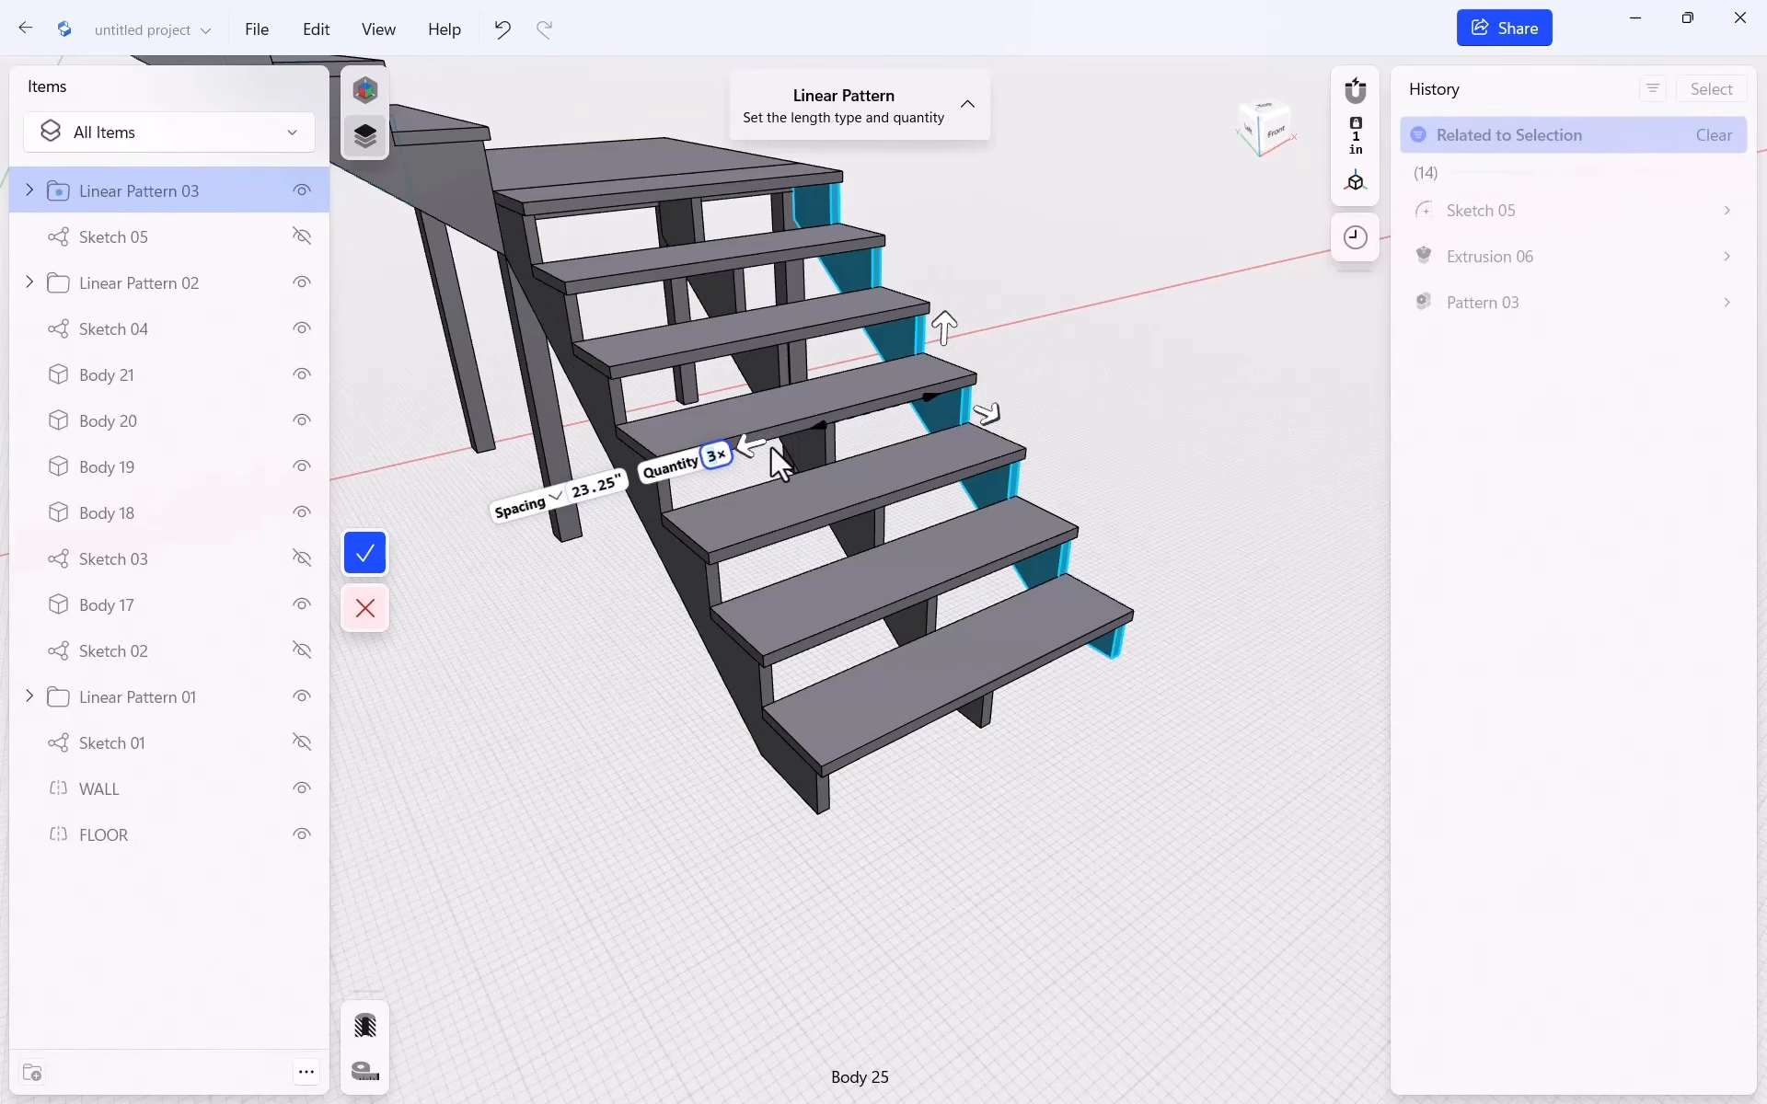
click(366, 553)
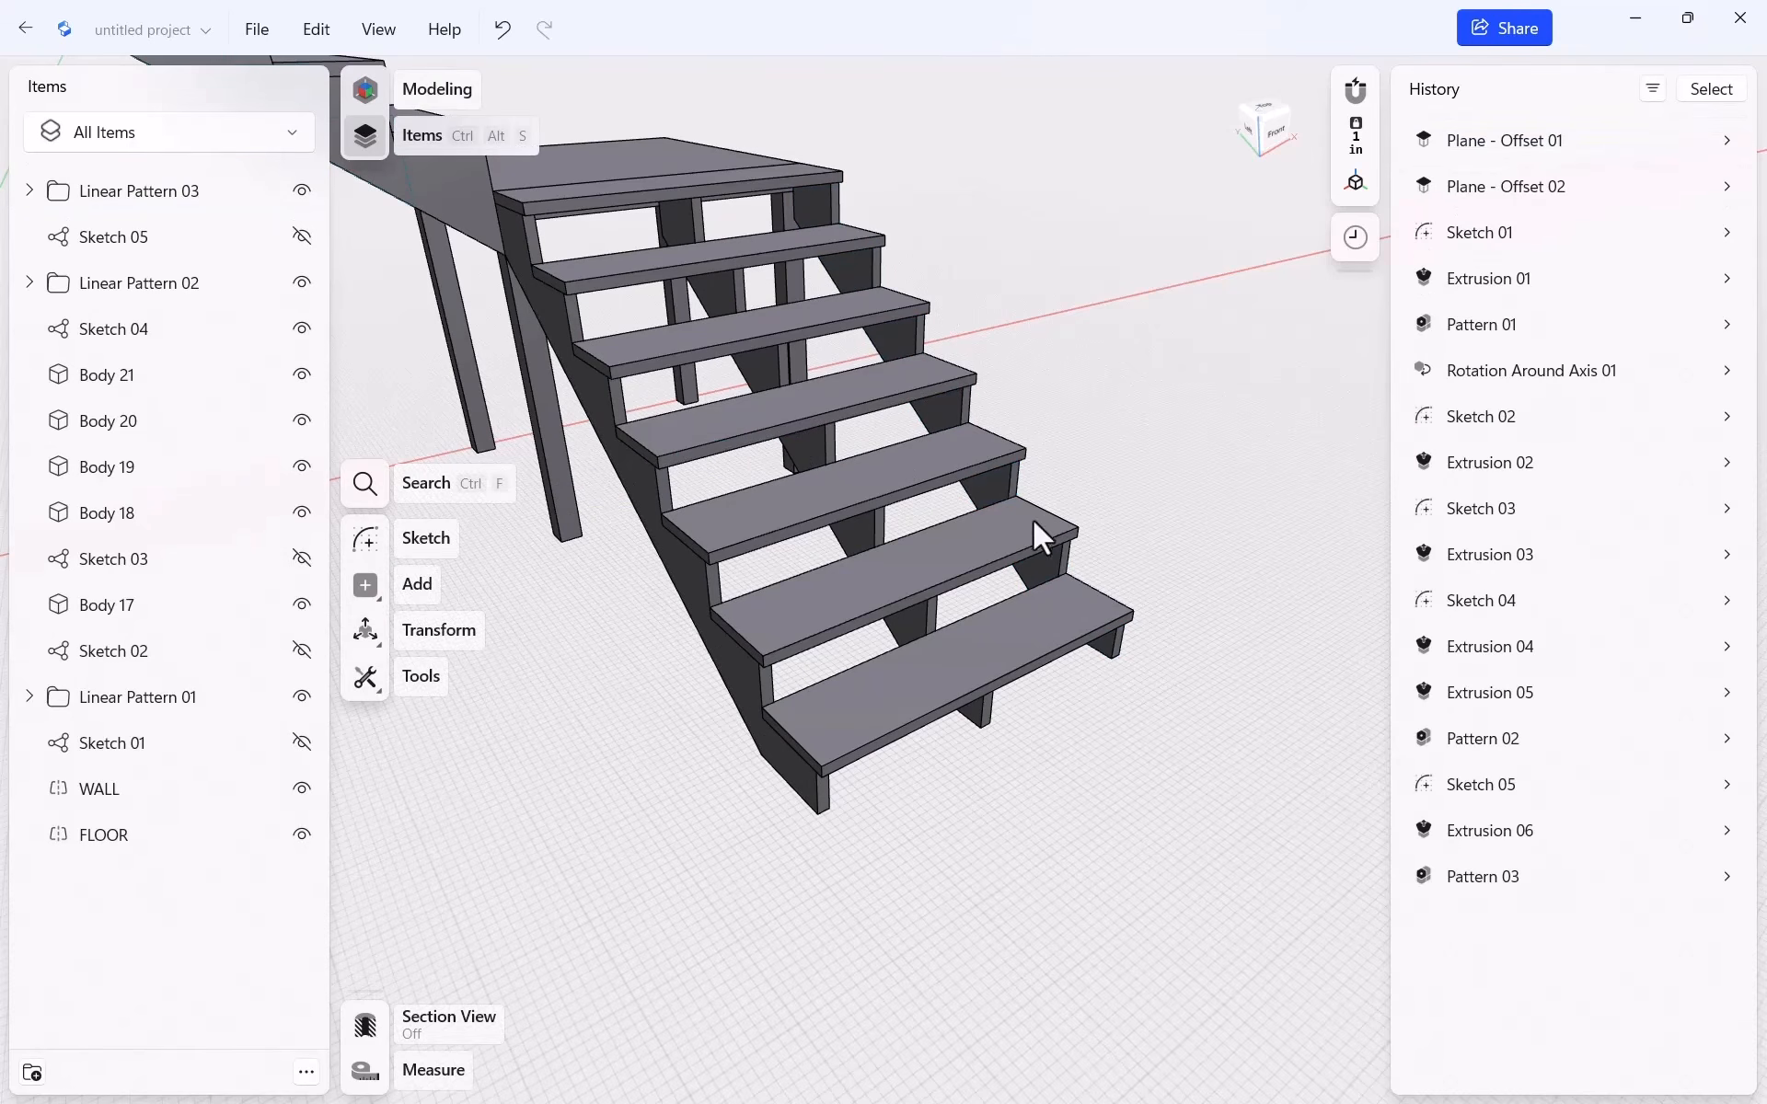
Orbit, pan and zoom around the finished L-shaped staircase, then bring up the workspace list
scroll(1208, 532, down, 5)
scroll(1187, 534, down, 5)
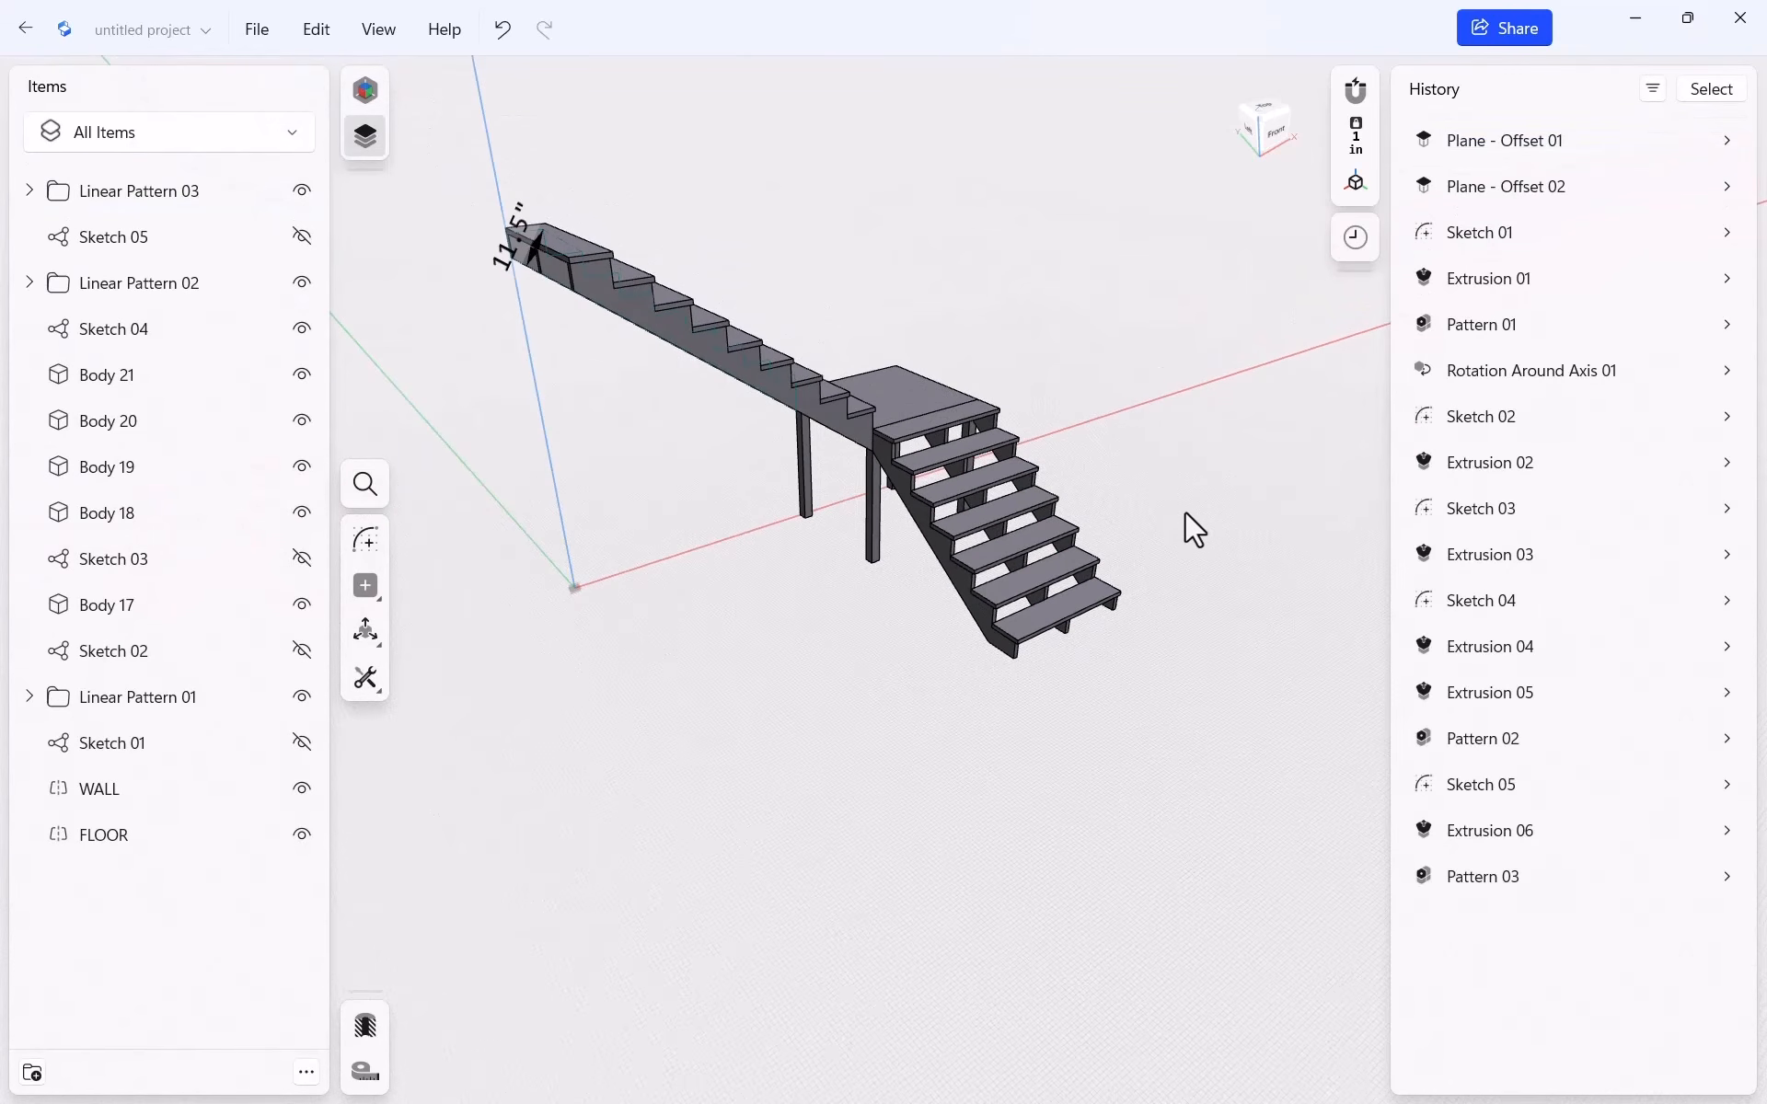
middle_drag(1183, 433, 1174, 476)
right_drag(1185, 445, 1172, 359)
right_drag(1180, 259, 1175, 215)
scroll(1174, 213, up, 5)
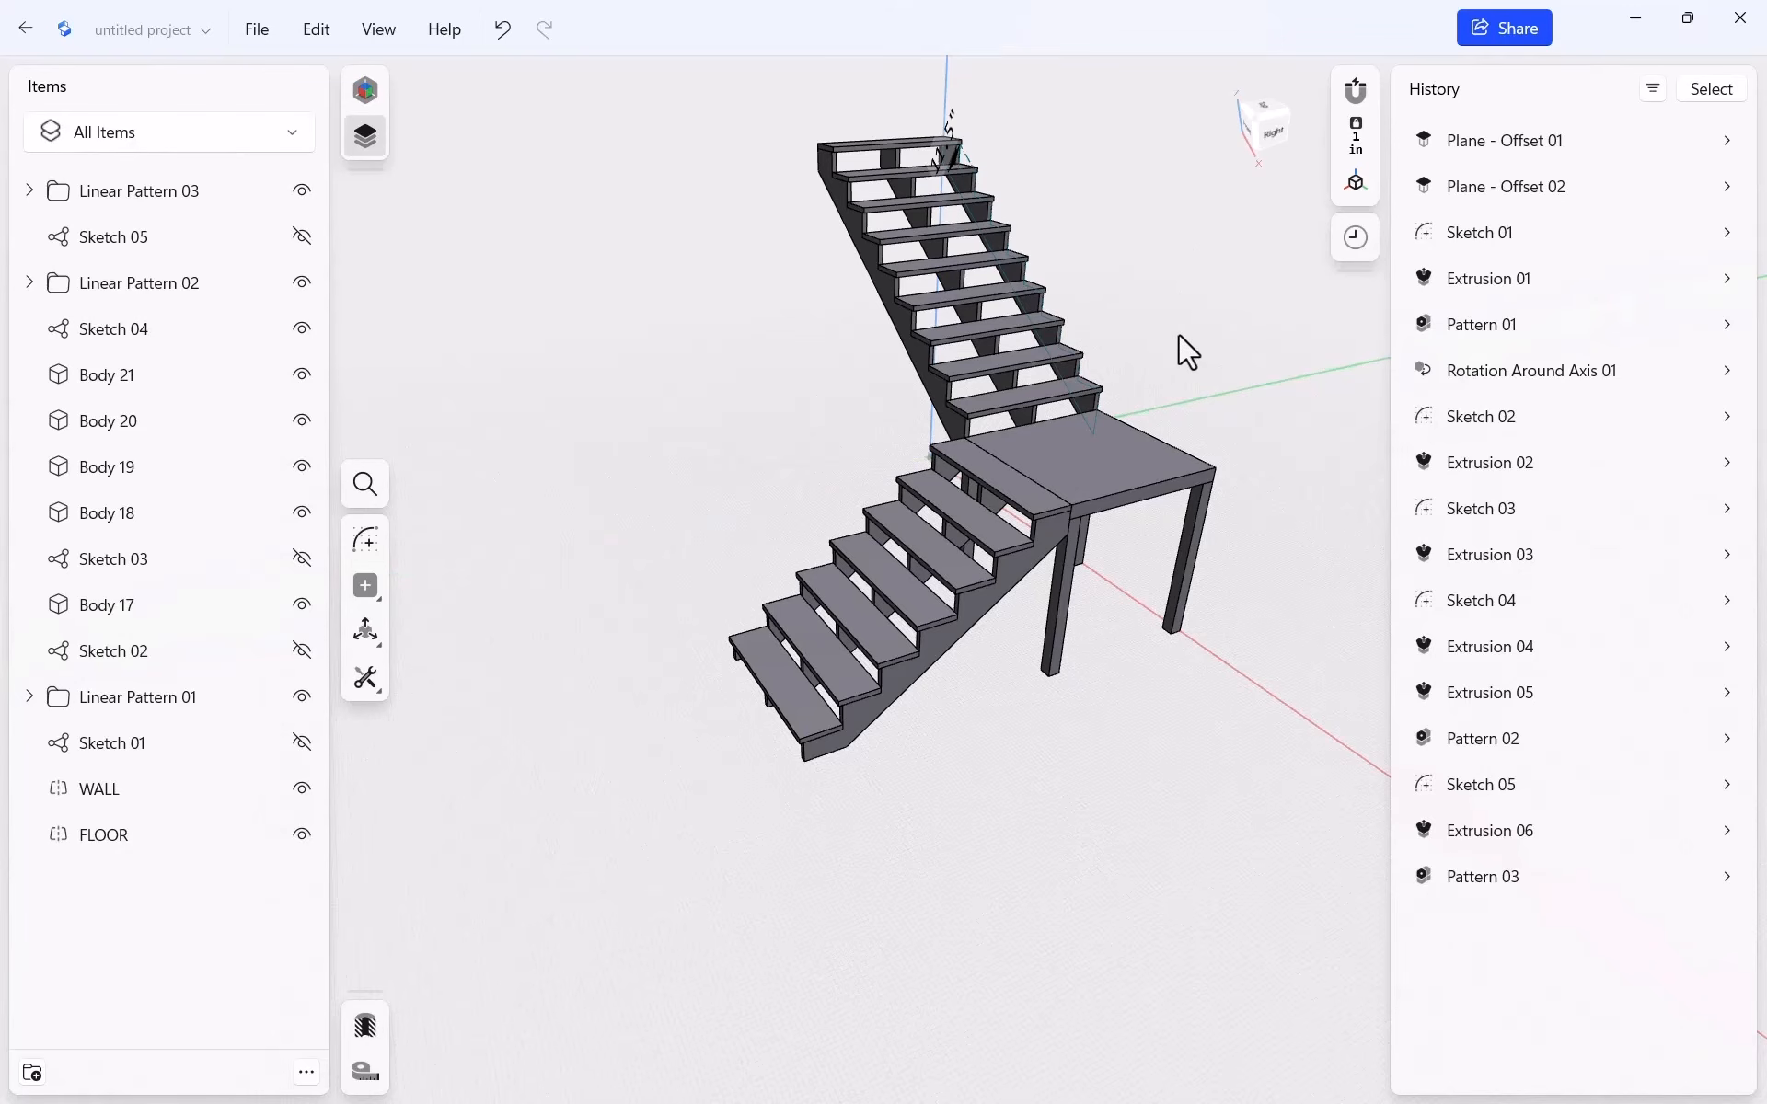
middle_drag(1183, 349, 1162, 499)
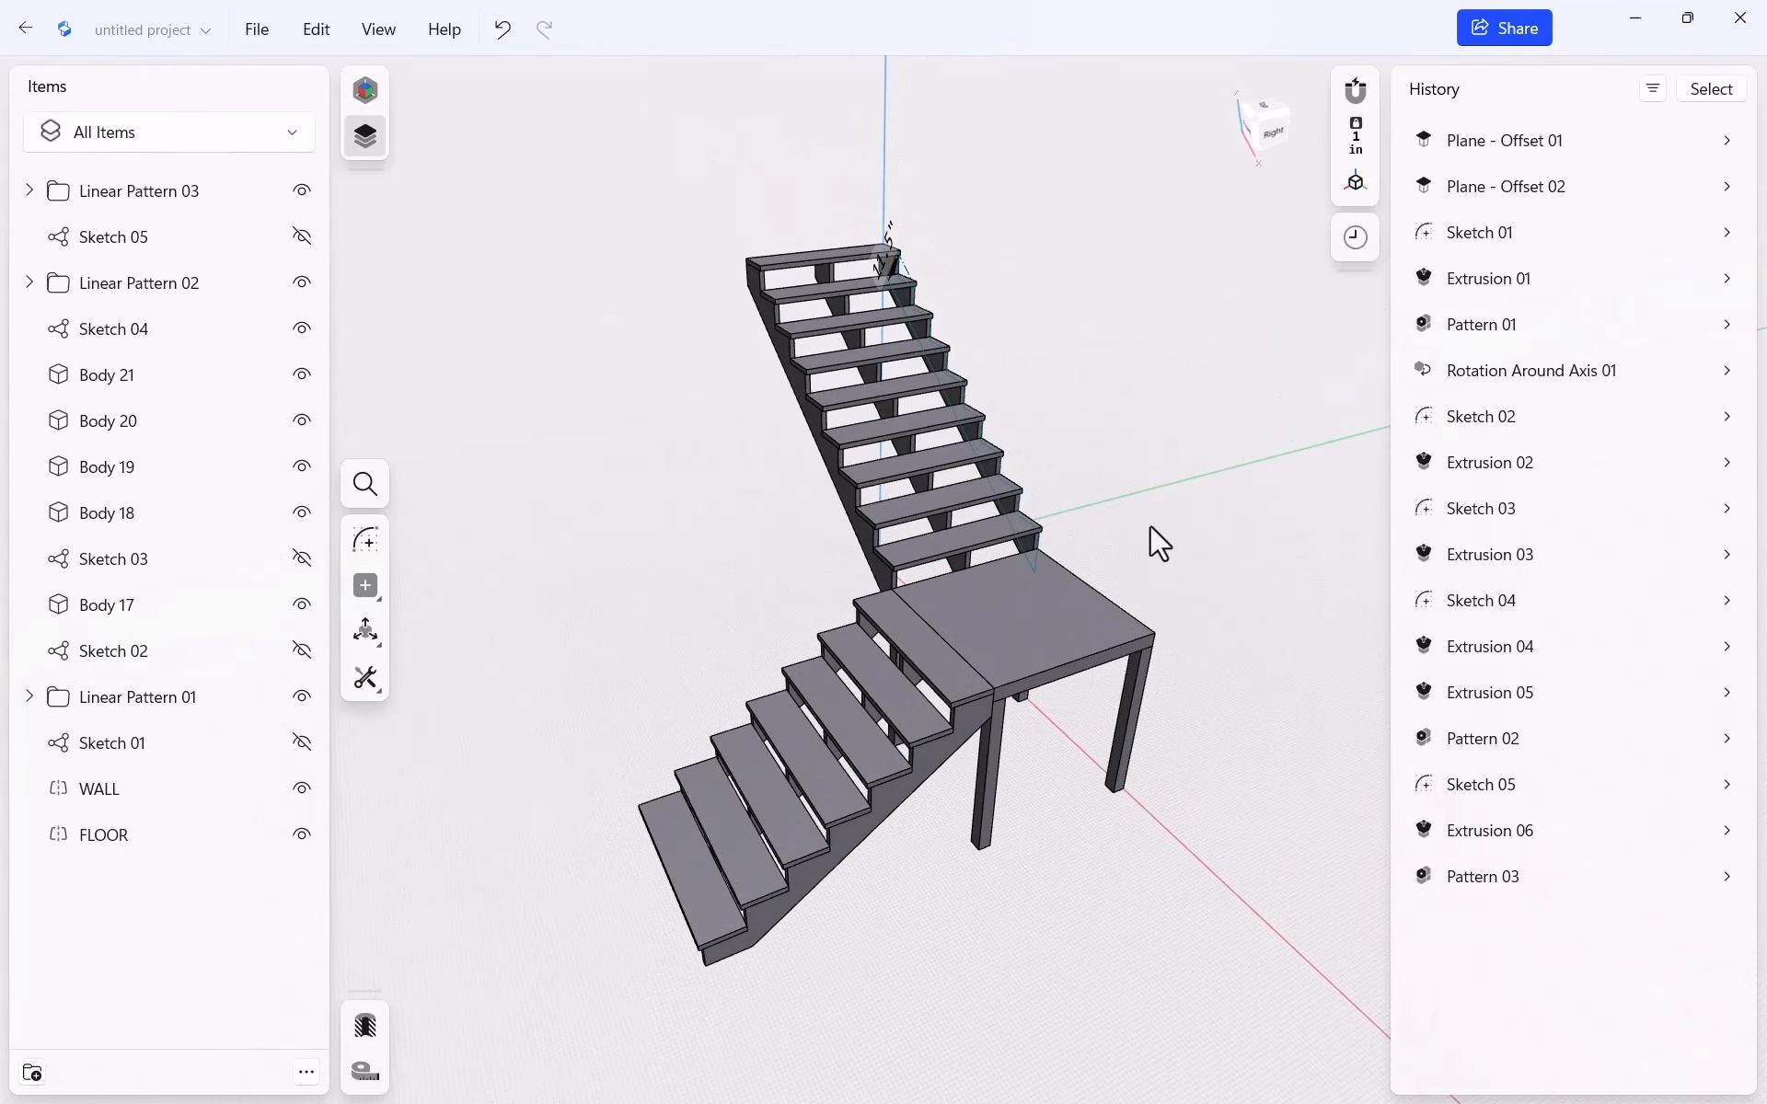
right_drag(1150, 524, 1174, 555)
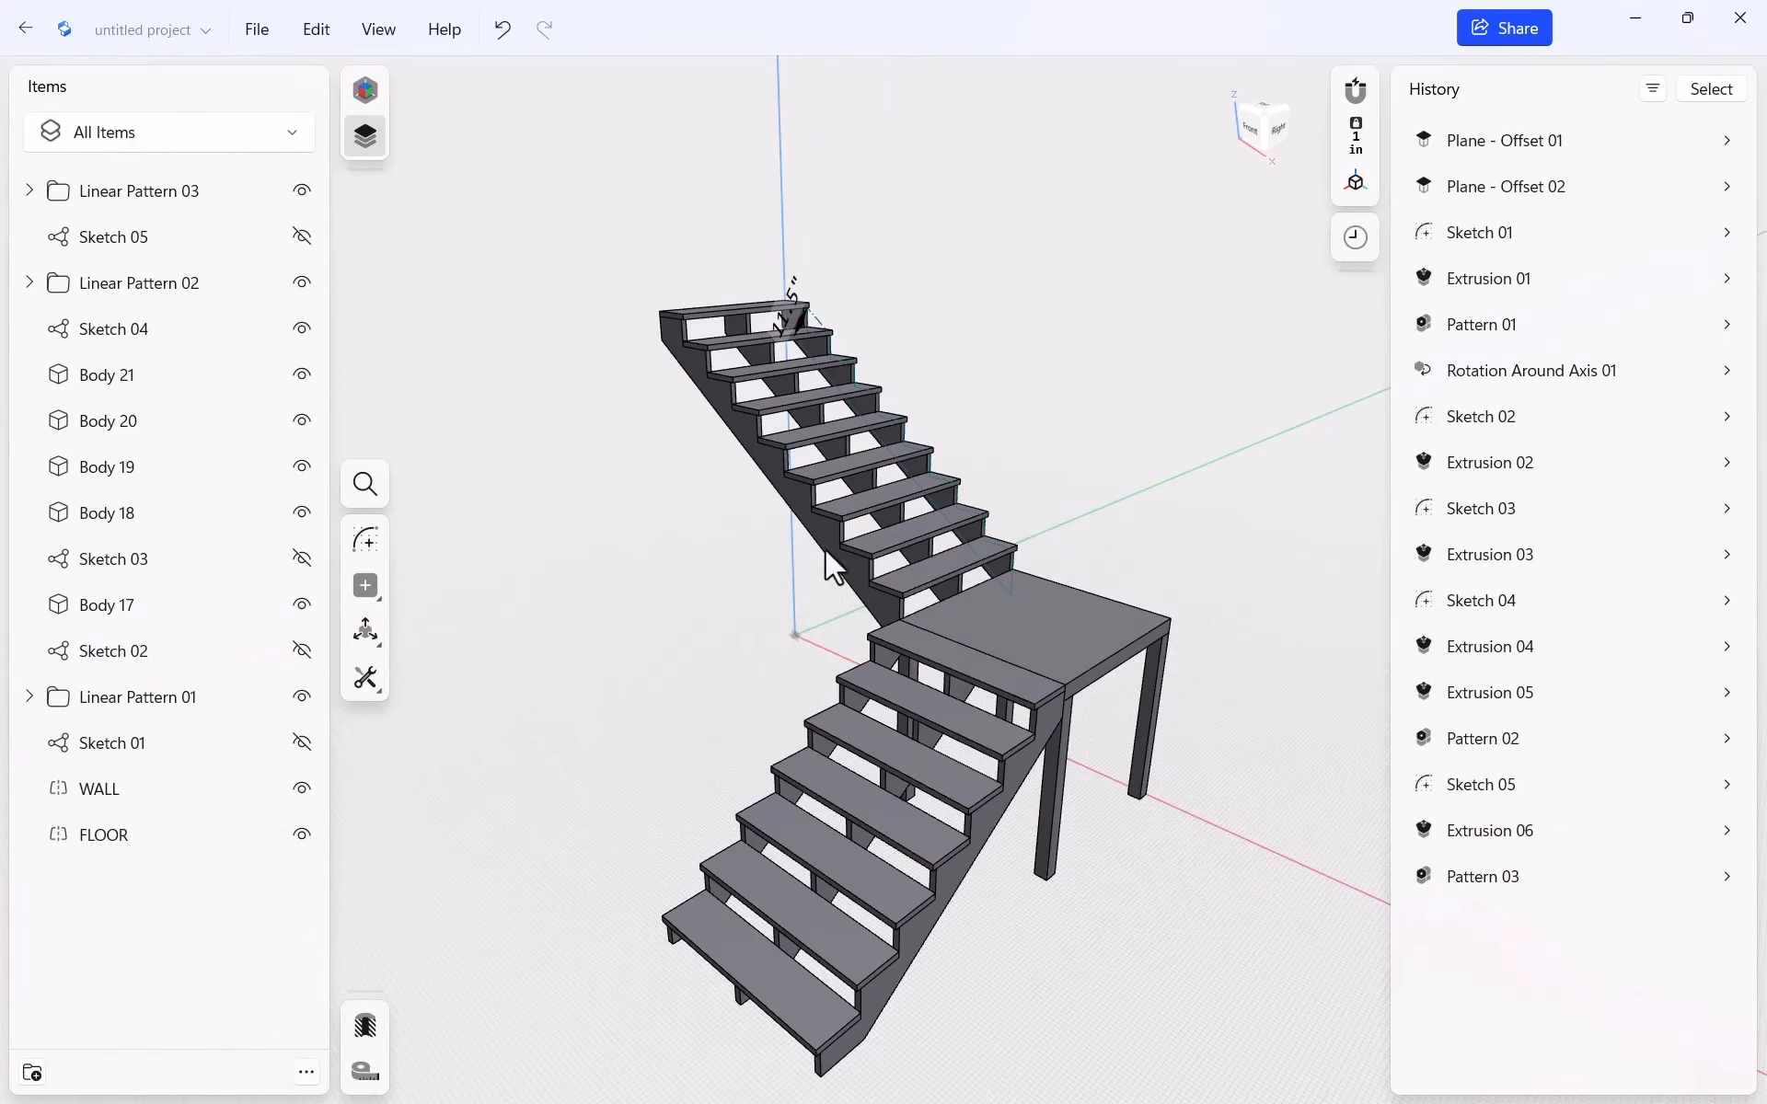
scroll(781, 619, down, 5)
scroll(930, 749, up, 5)
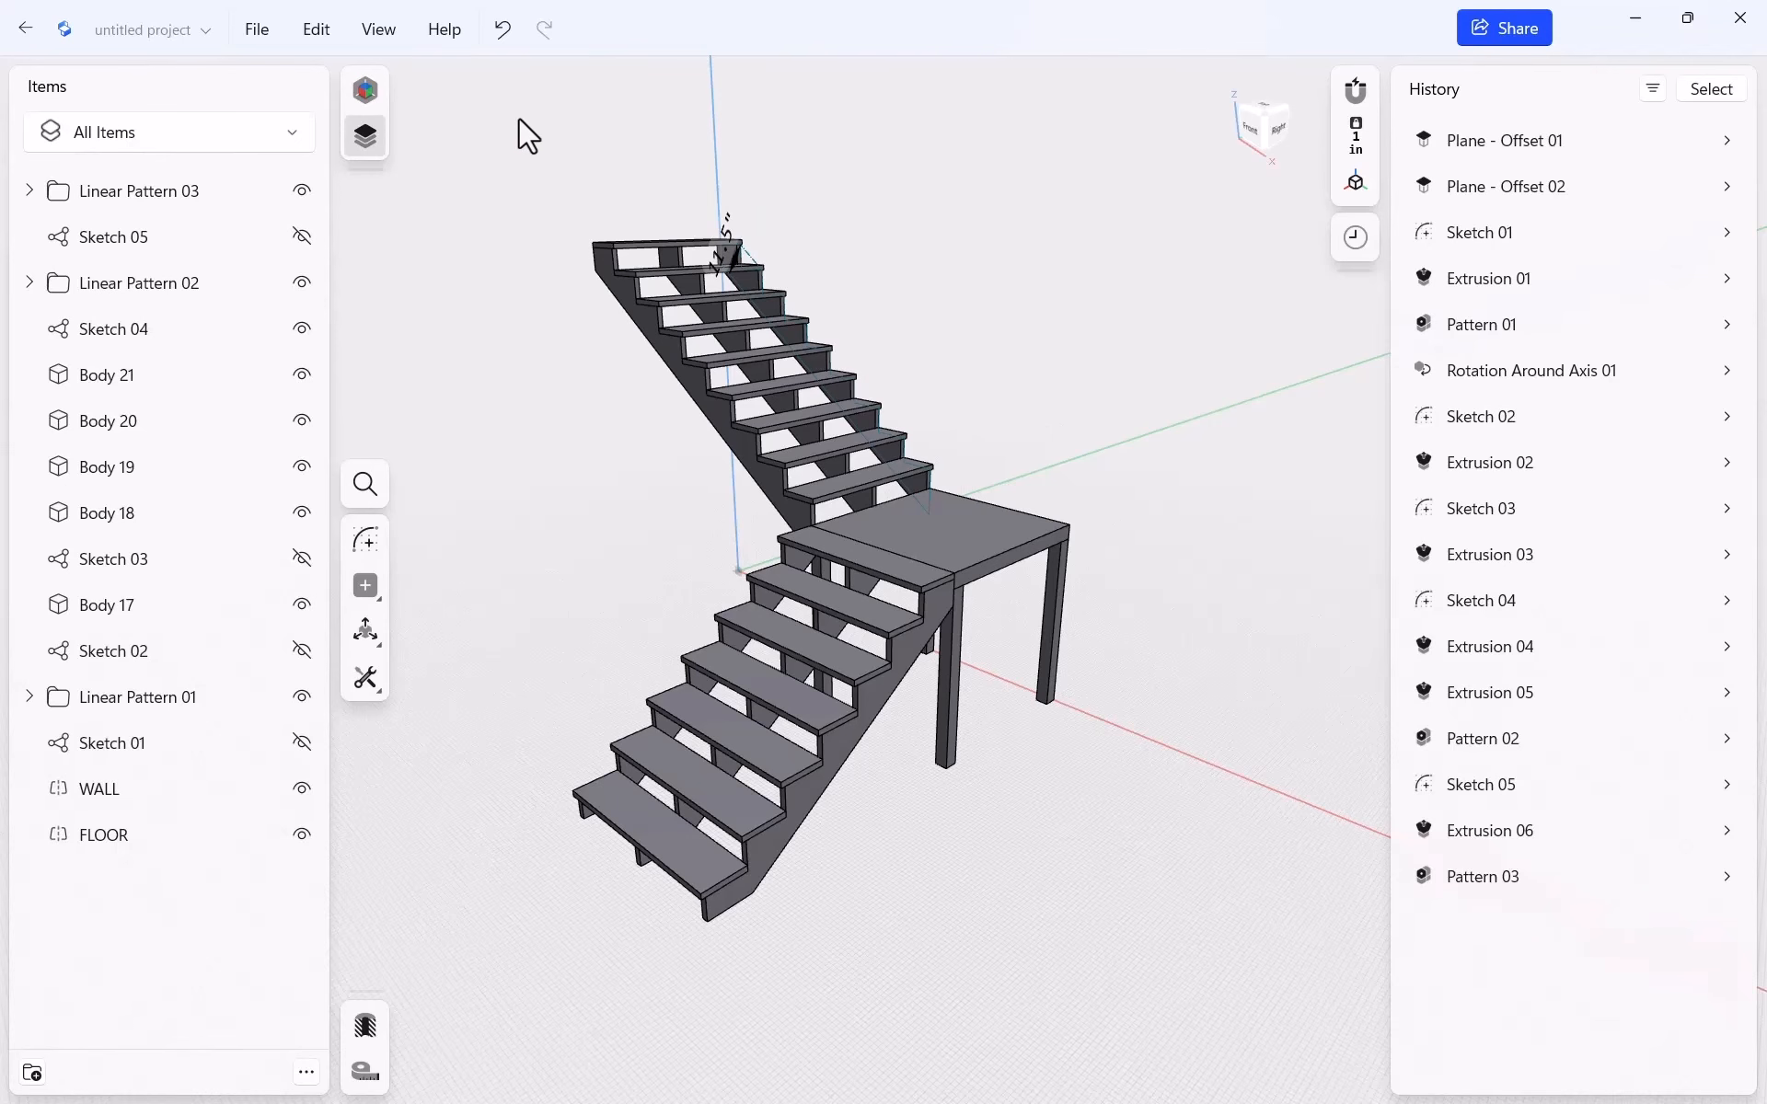
click(372, 88)
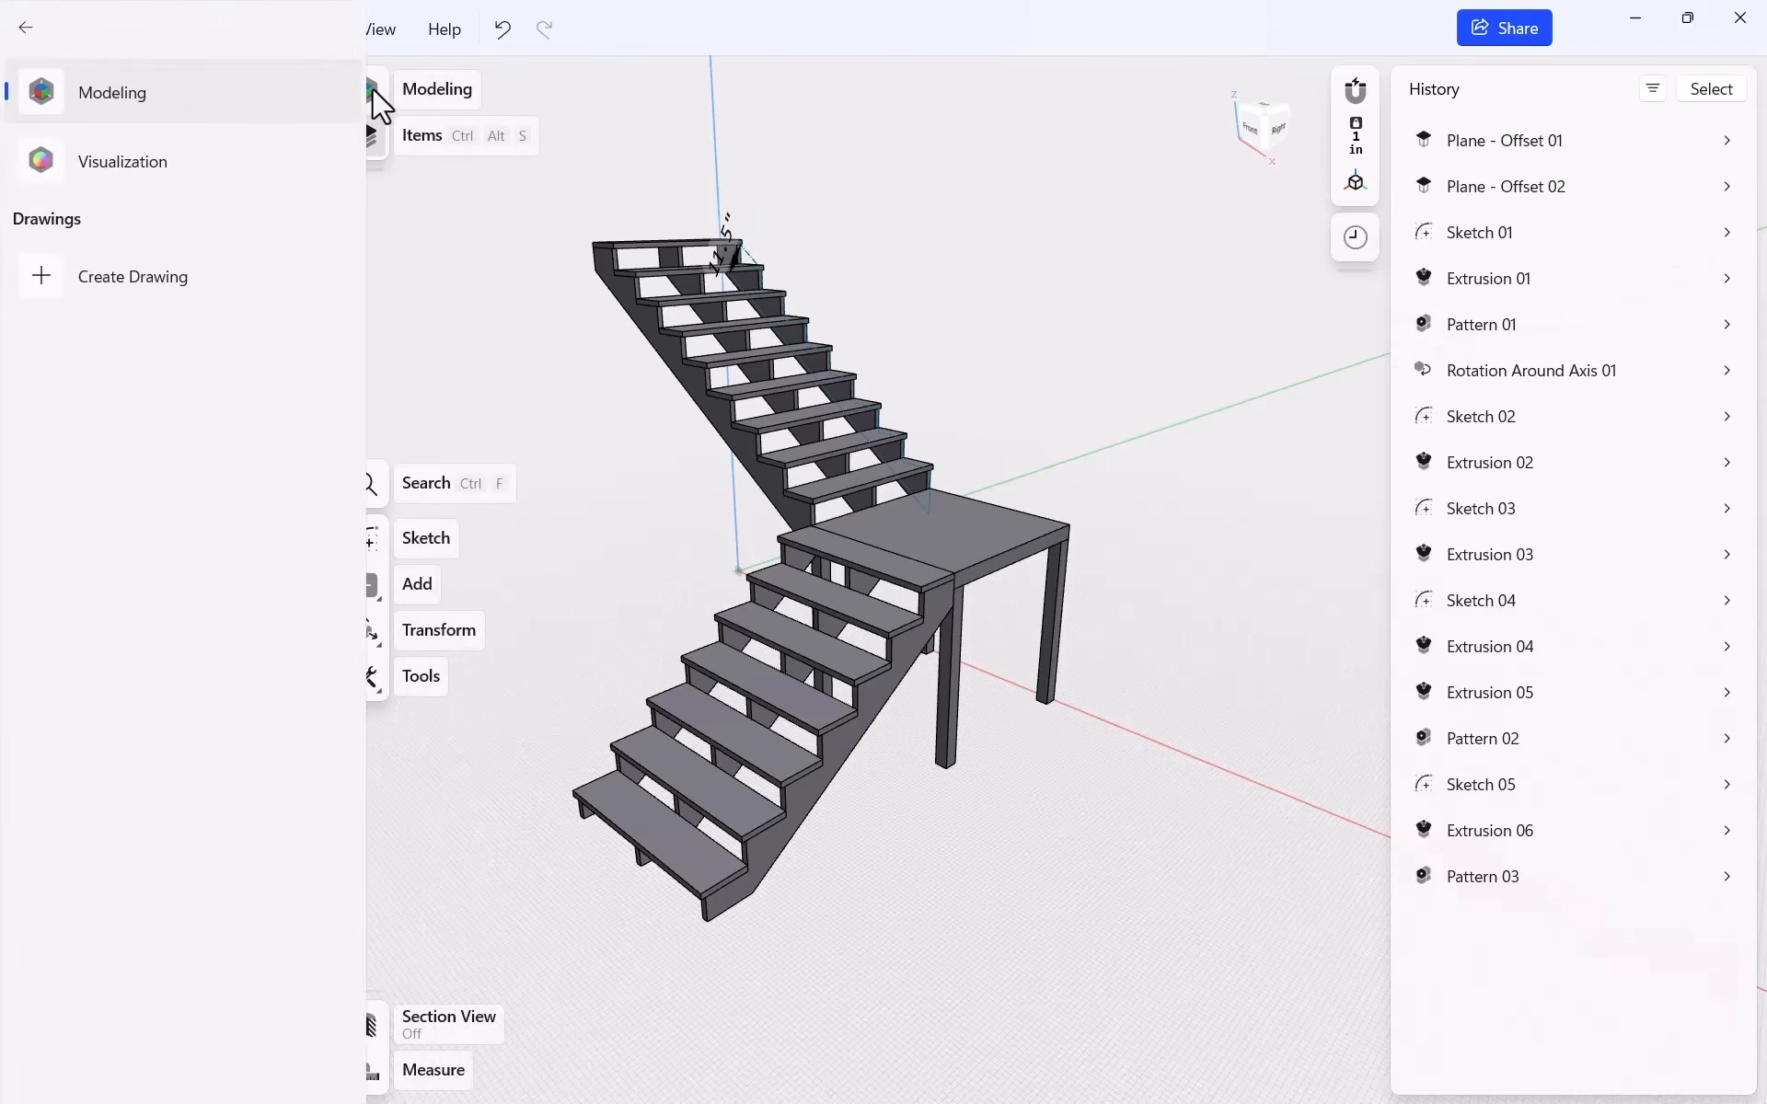
Switch to the Visualization workspace and drop glossy red ABS onto the stair landing
click(201, 161)
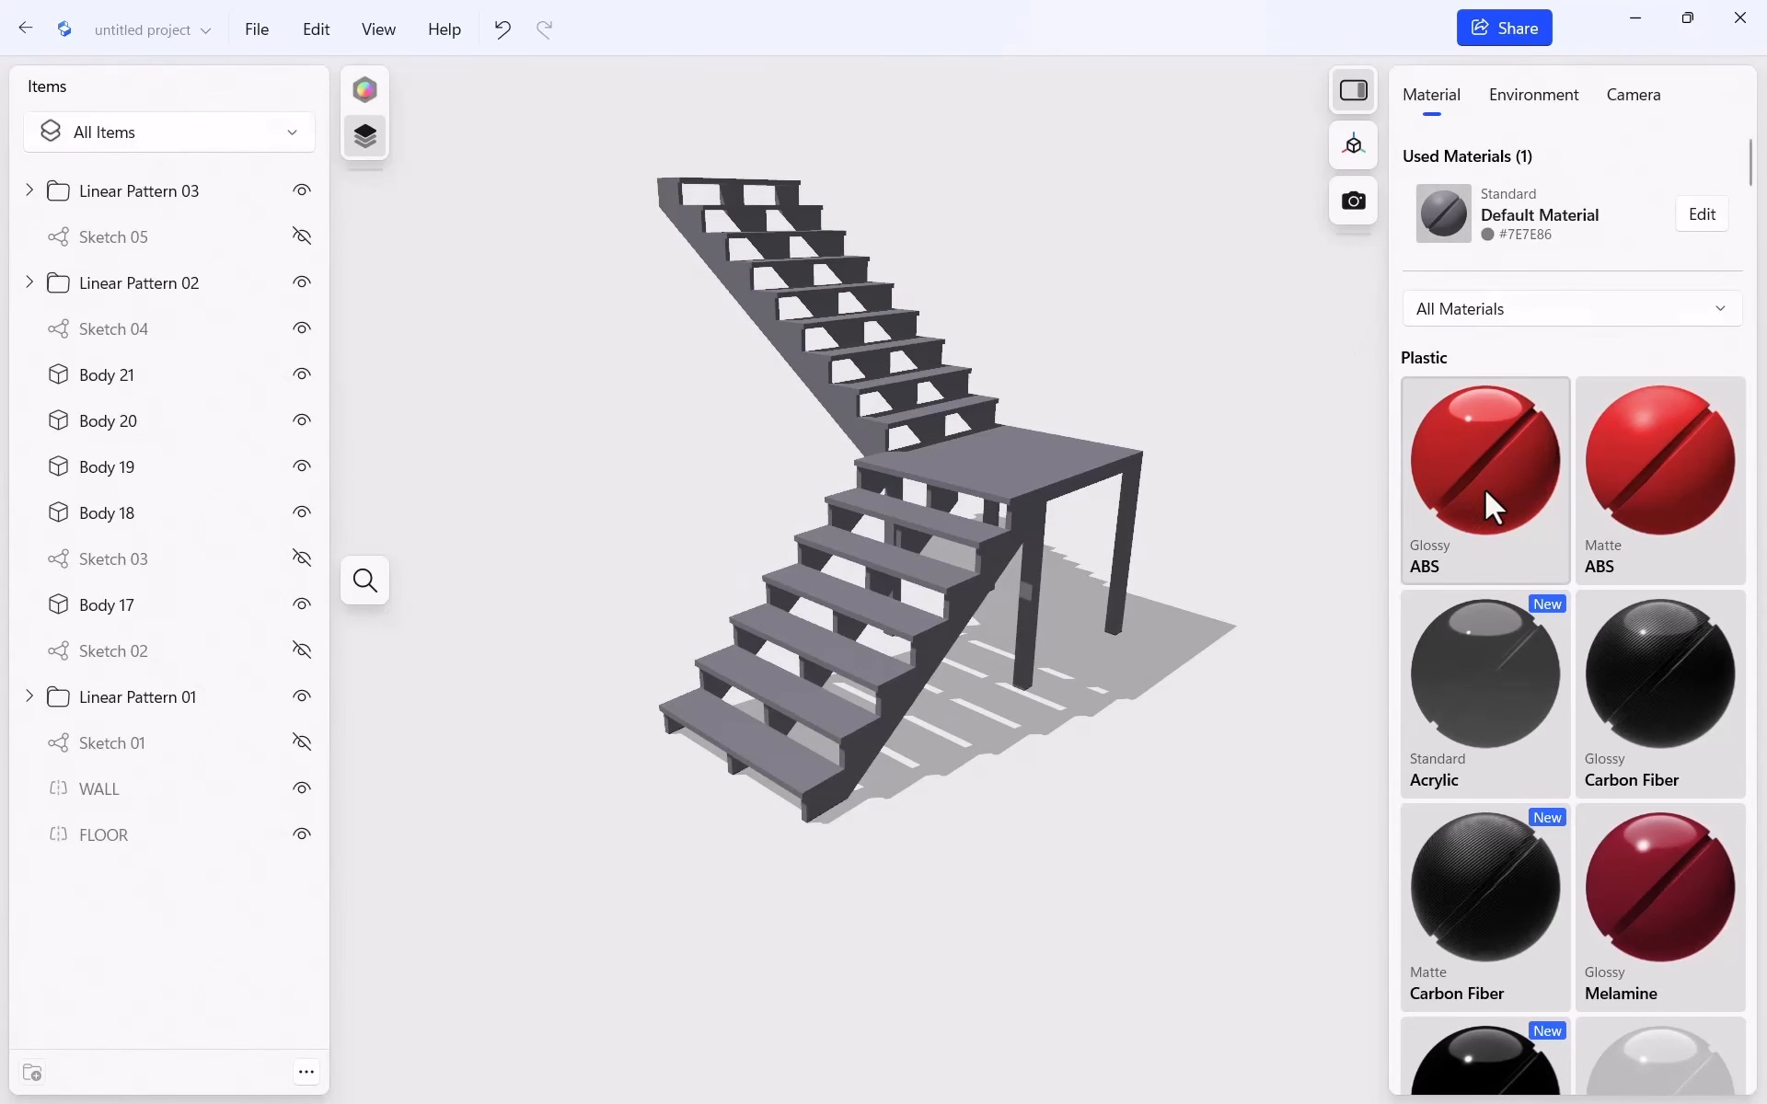
drag(1483, 489, 1049, 466)
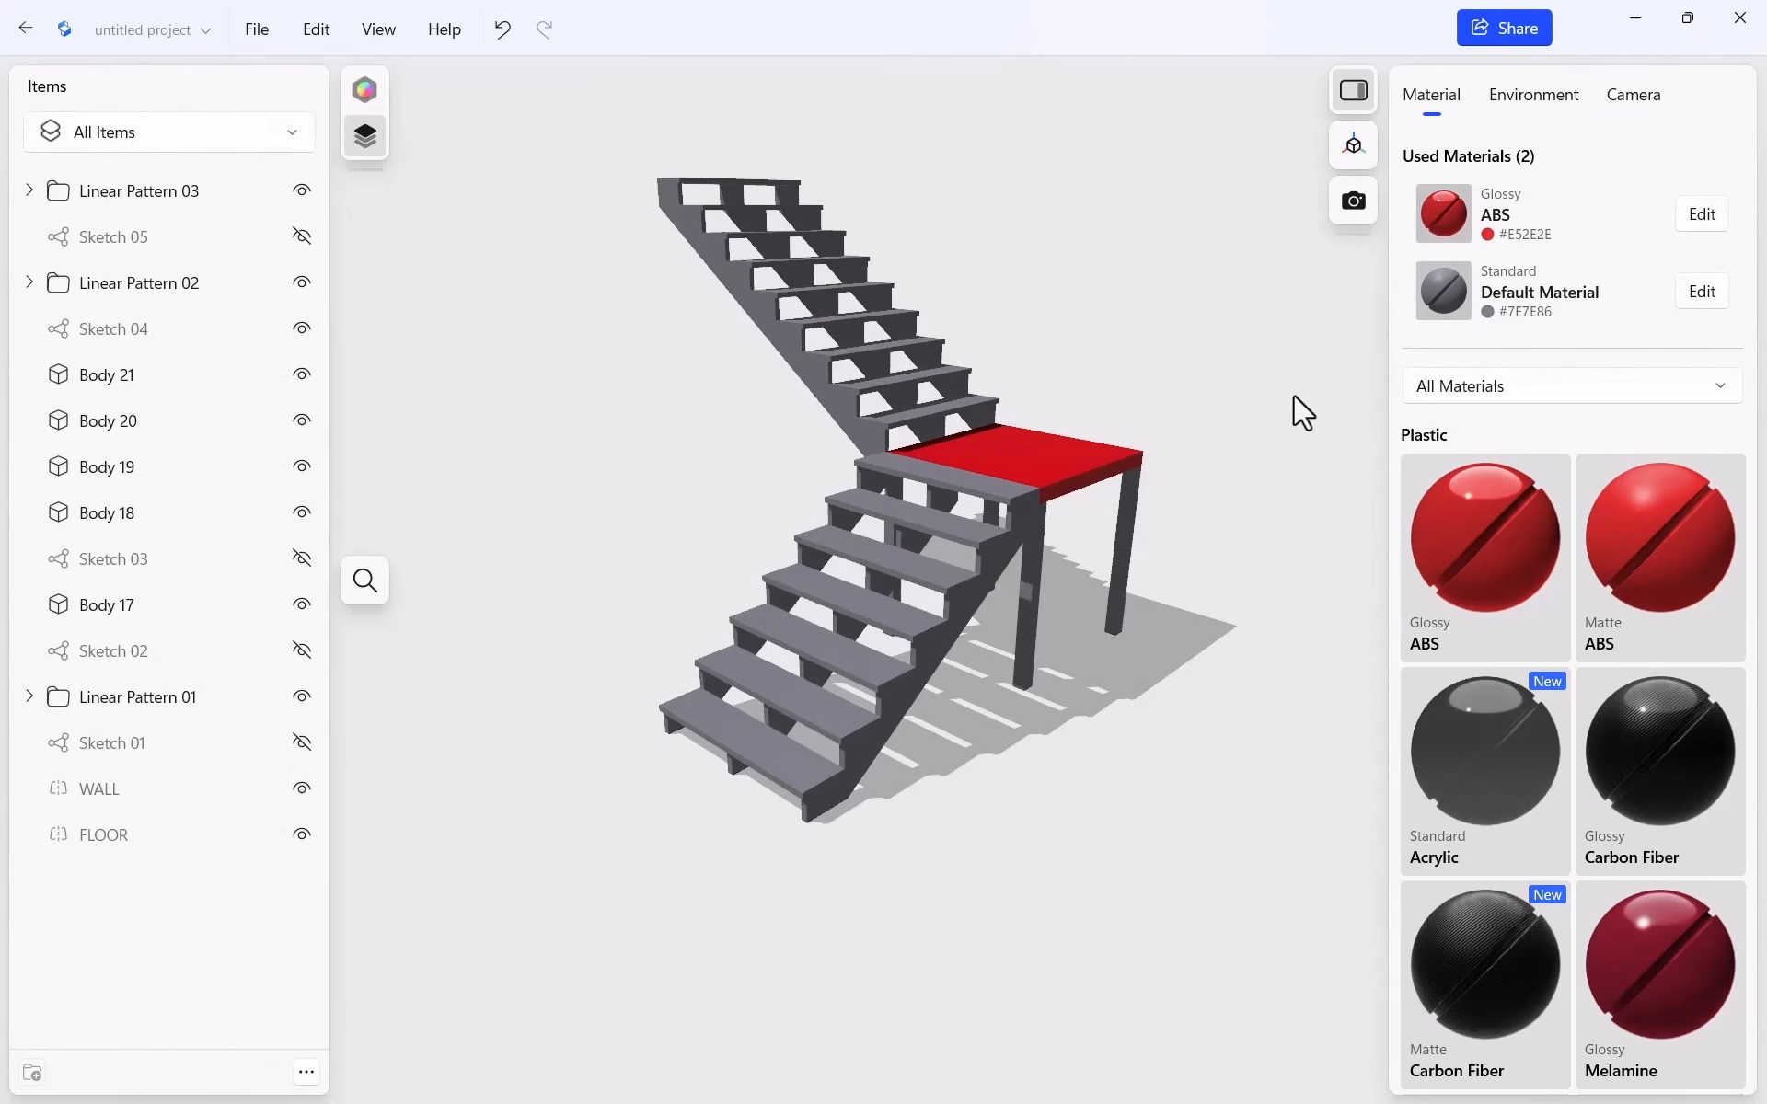
scroll(1506, 603, down, 6)
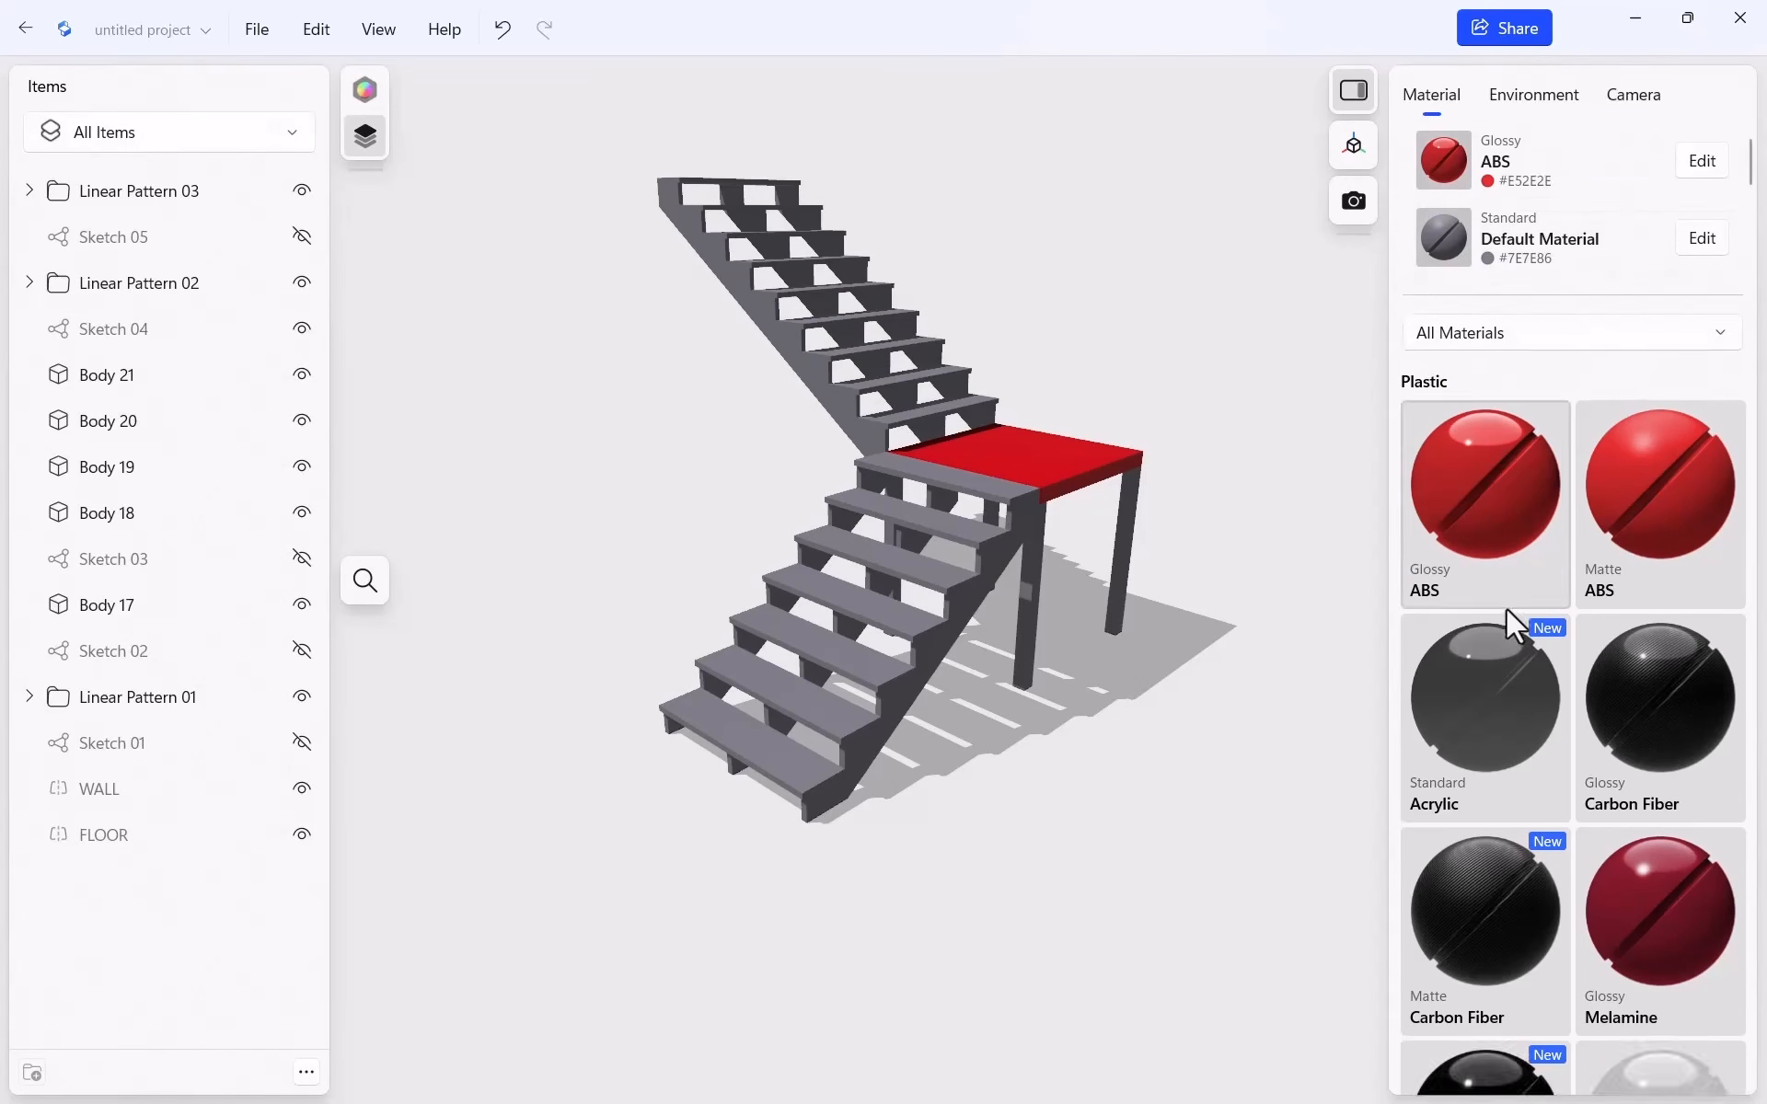
scroll(1493, 589, up, 8)
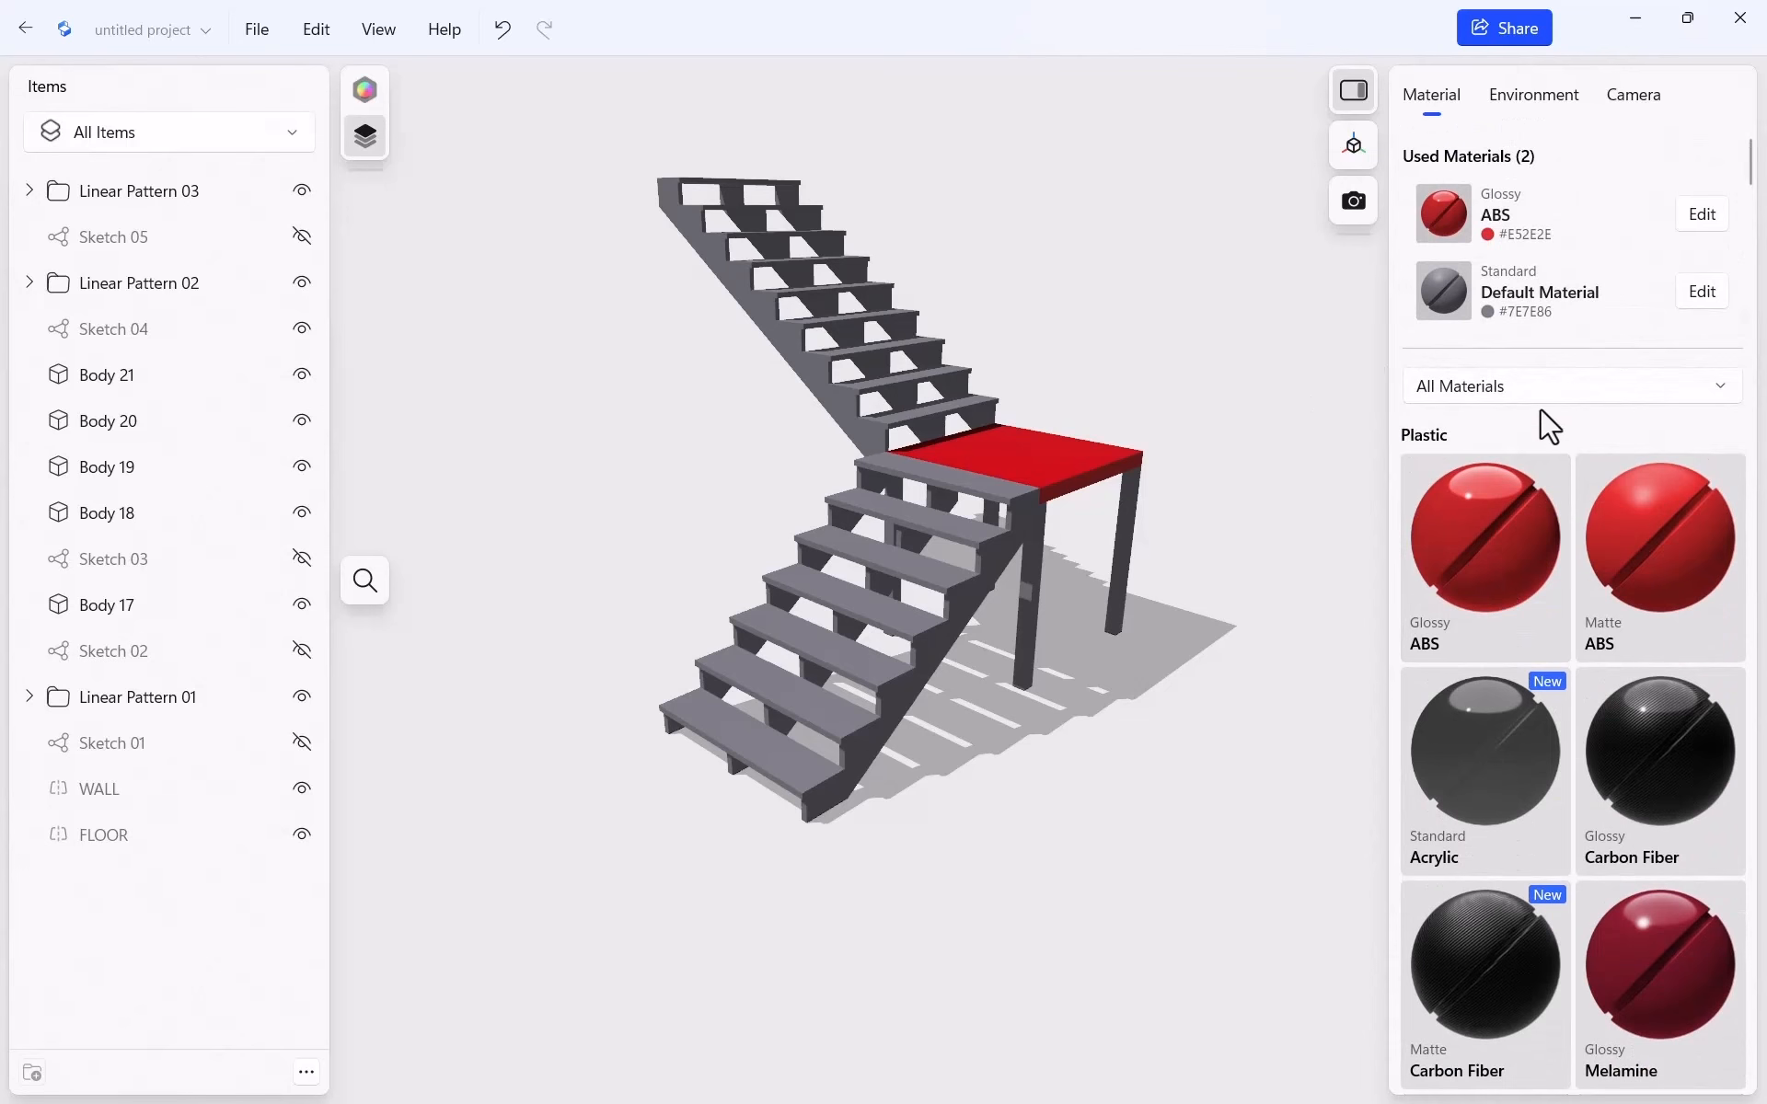
Filter materials to Wood, give the landing Douglas Fir Board, and filter Items to bodies only
click(1586, 393)
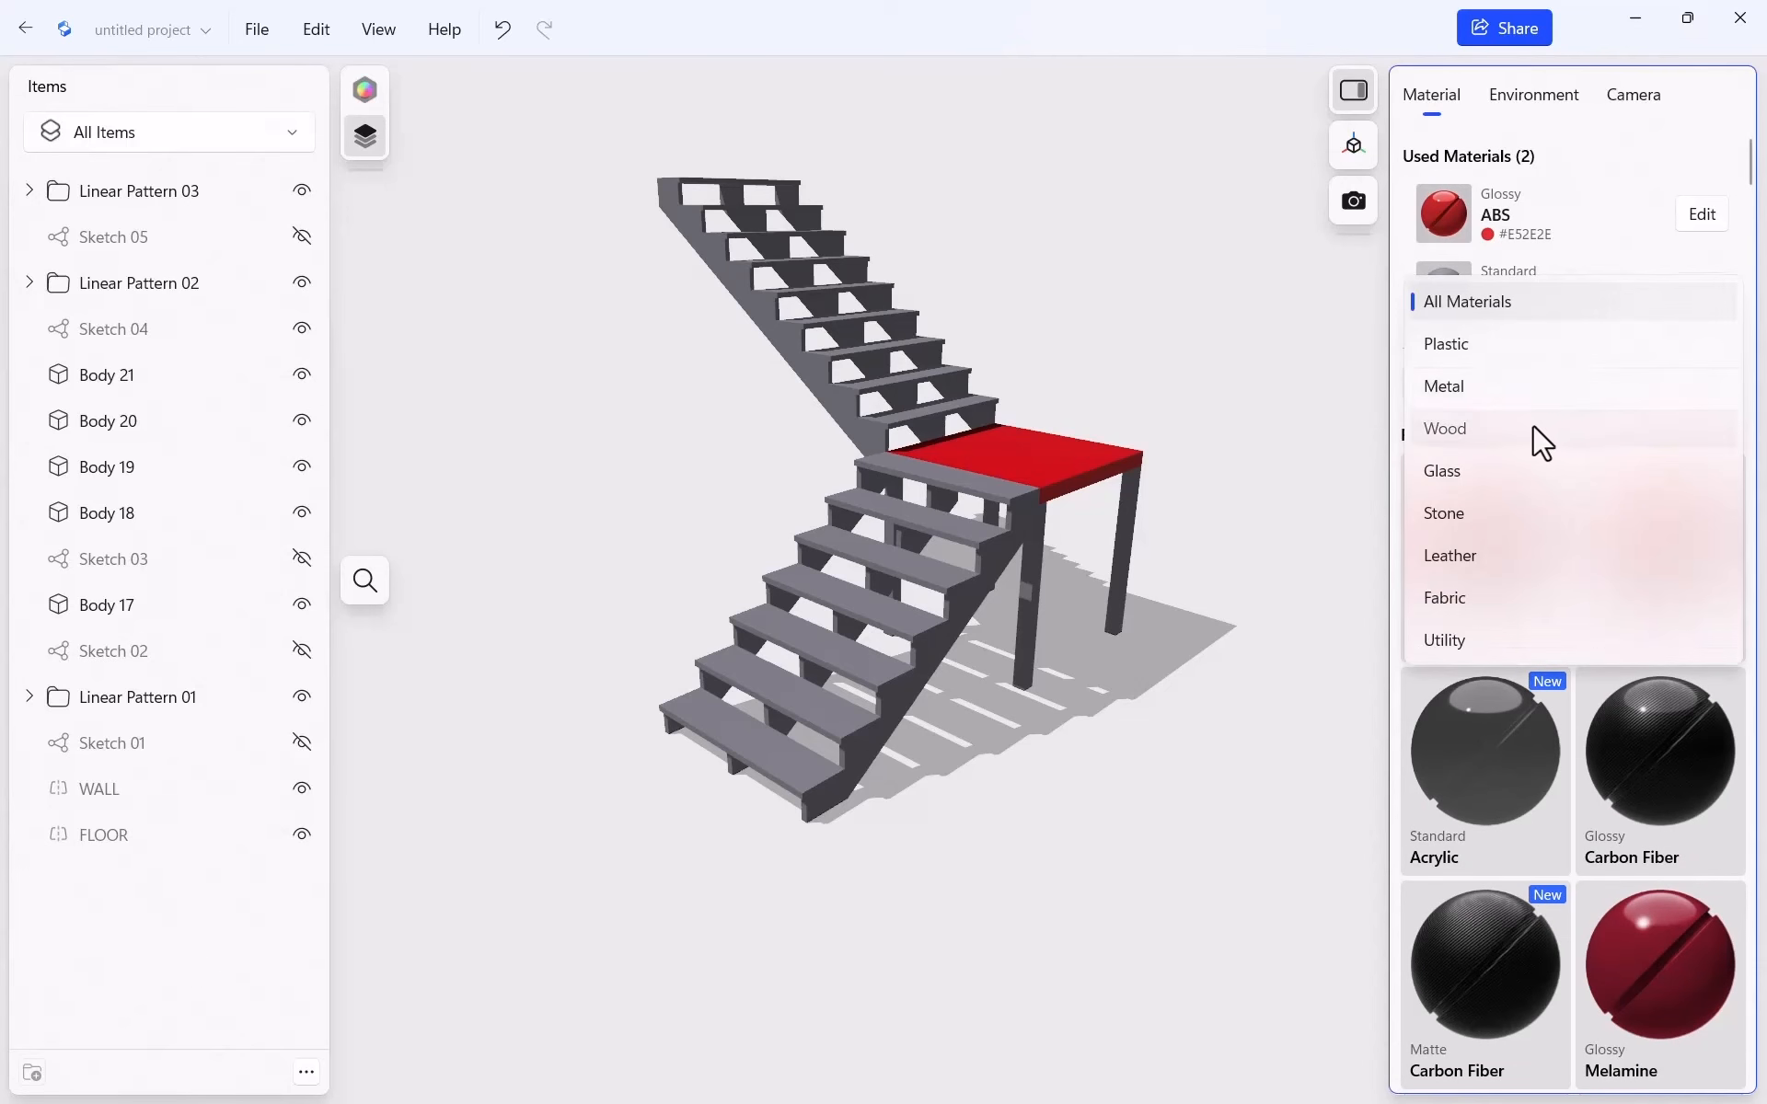
click(1462, 432)
scroll(1509, 700, down, 8)
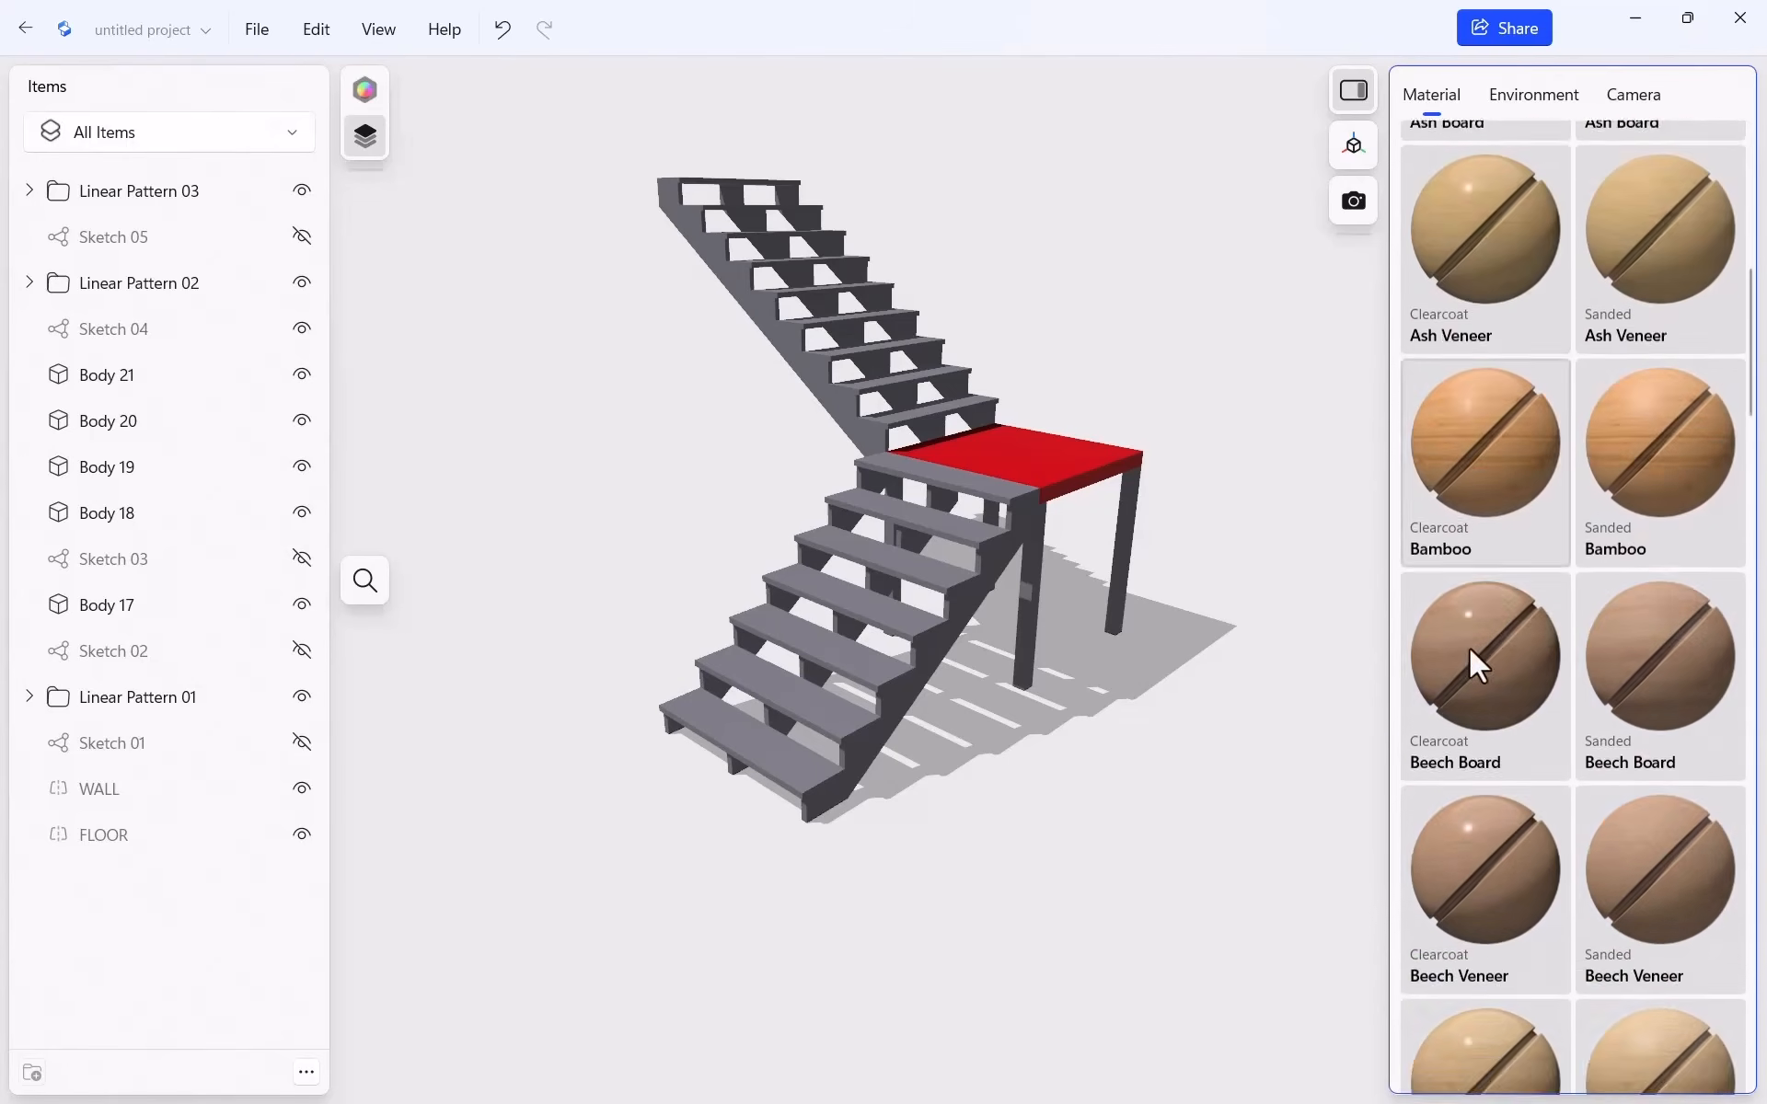
scroll(1483, 633, up, 3)
scroll(1484, 633, down, 10)
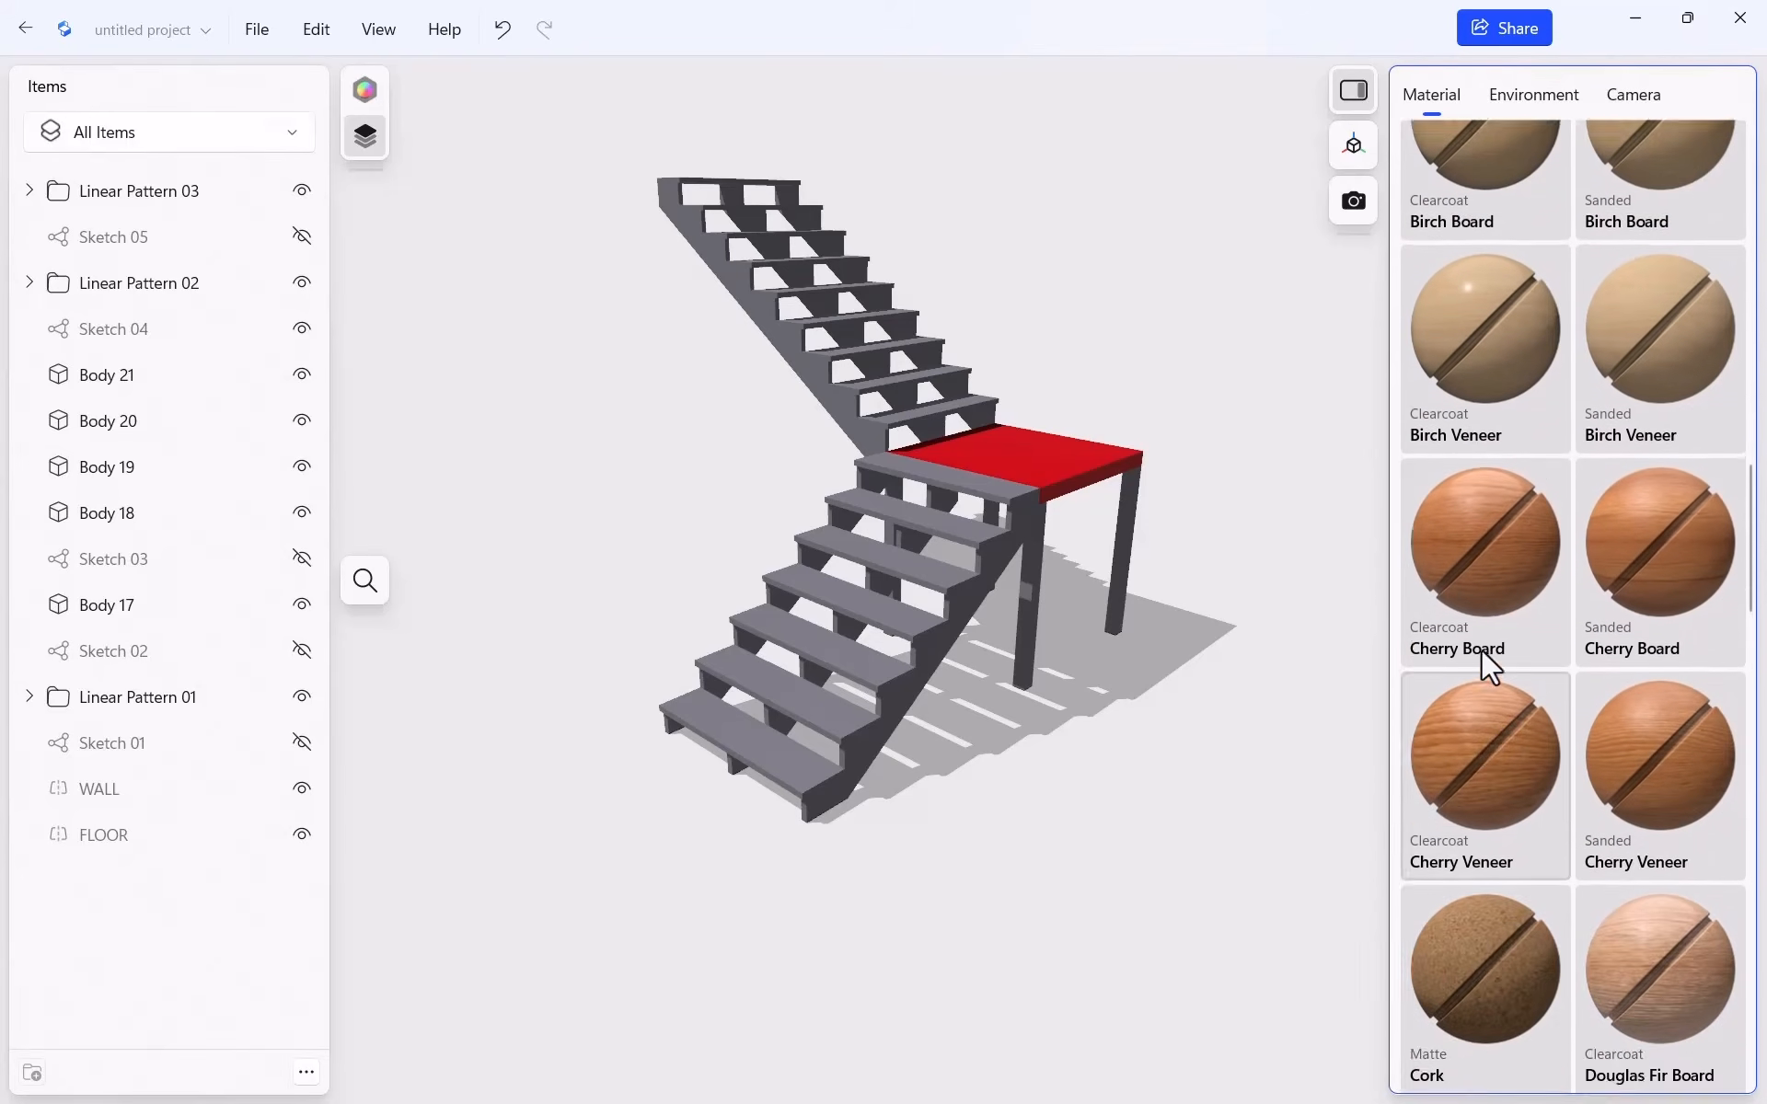
scroll(1482, 647, down, 10)
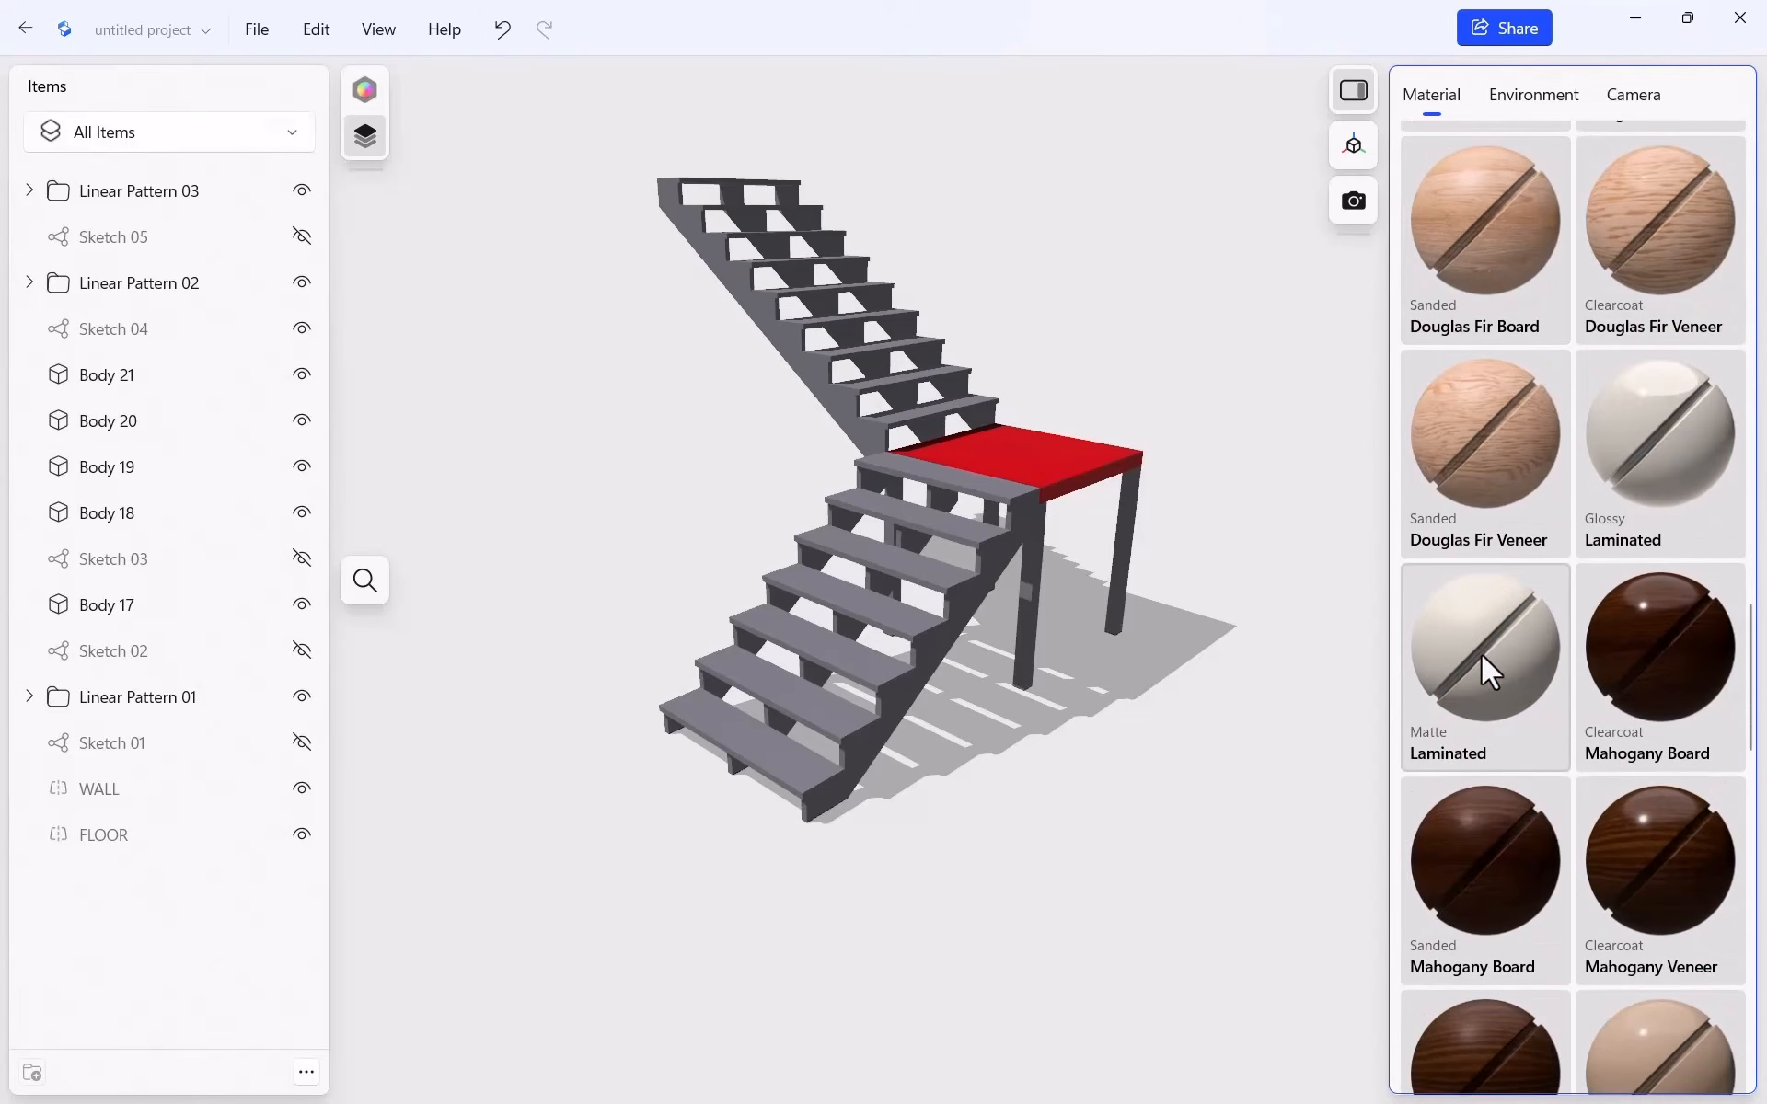
scroll(1481, 654, up, 3)
scroll(1491, 671, up, 3)
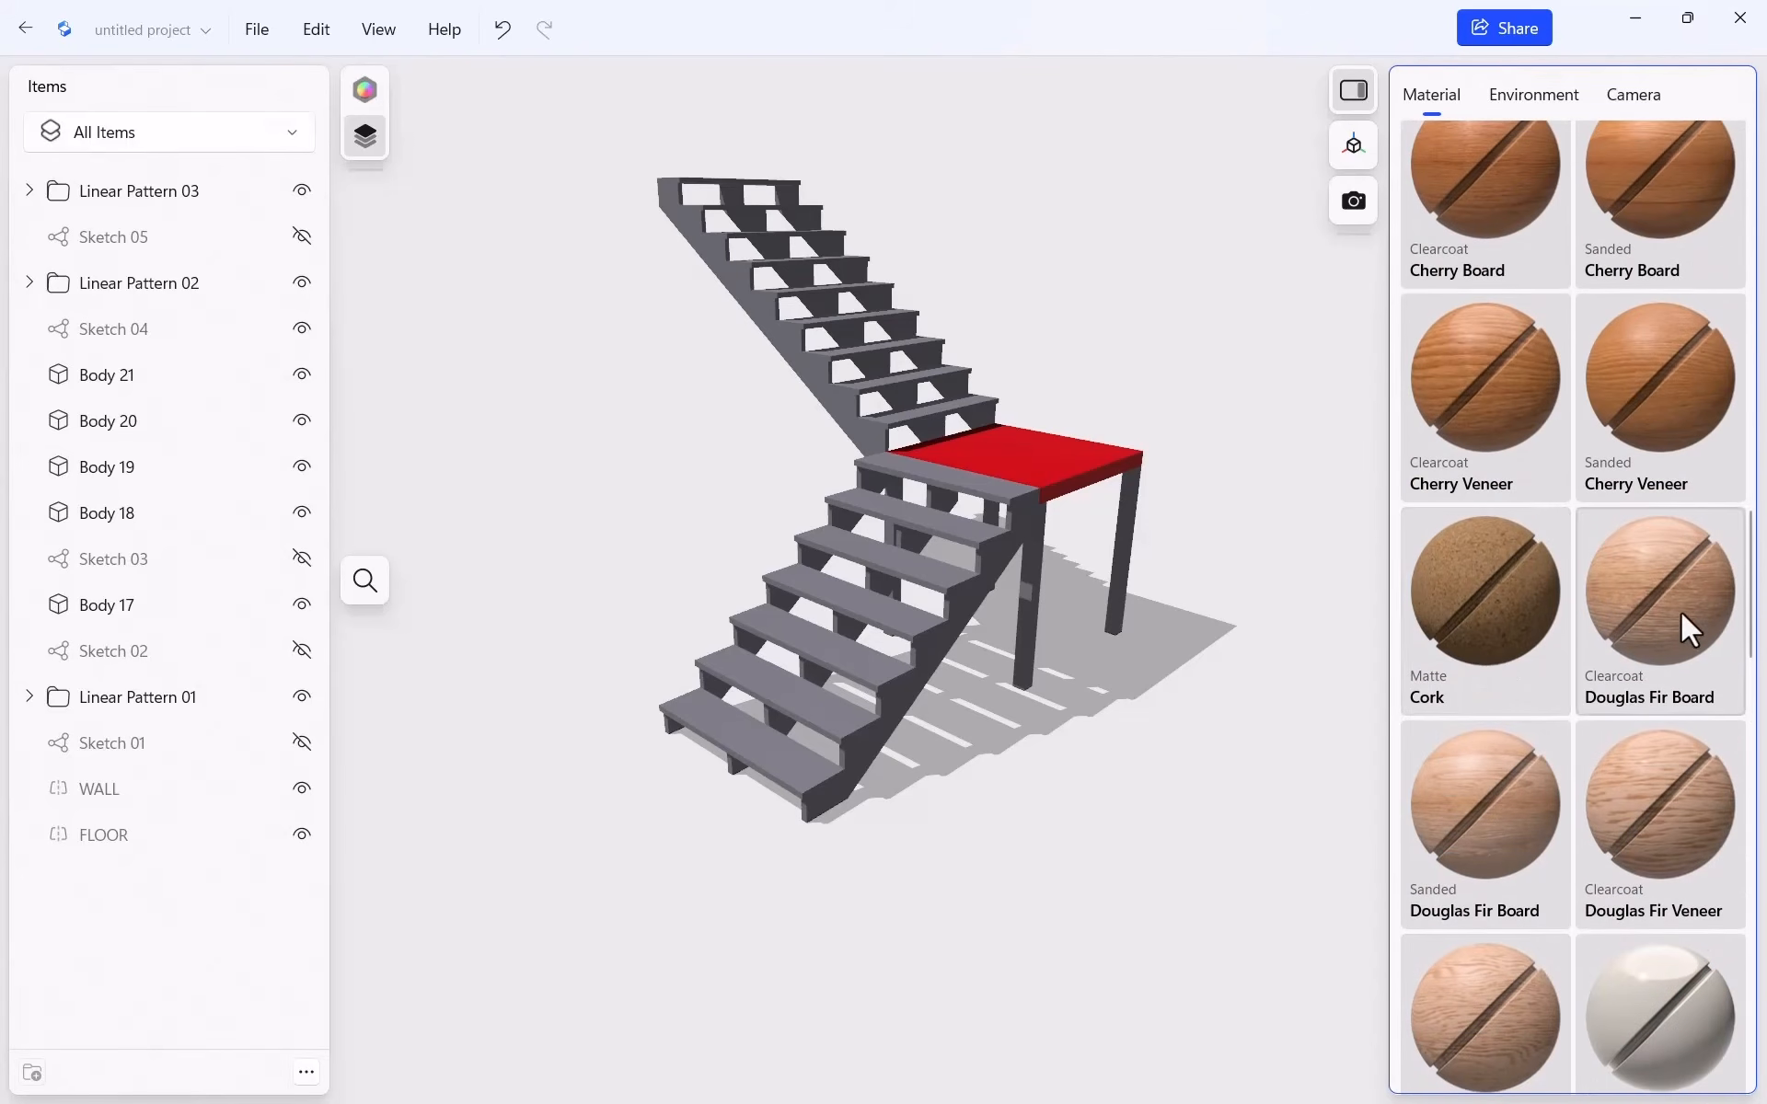
drag(1698, 617, 1052, 479)
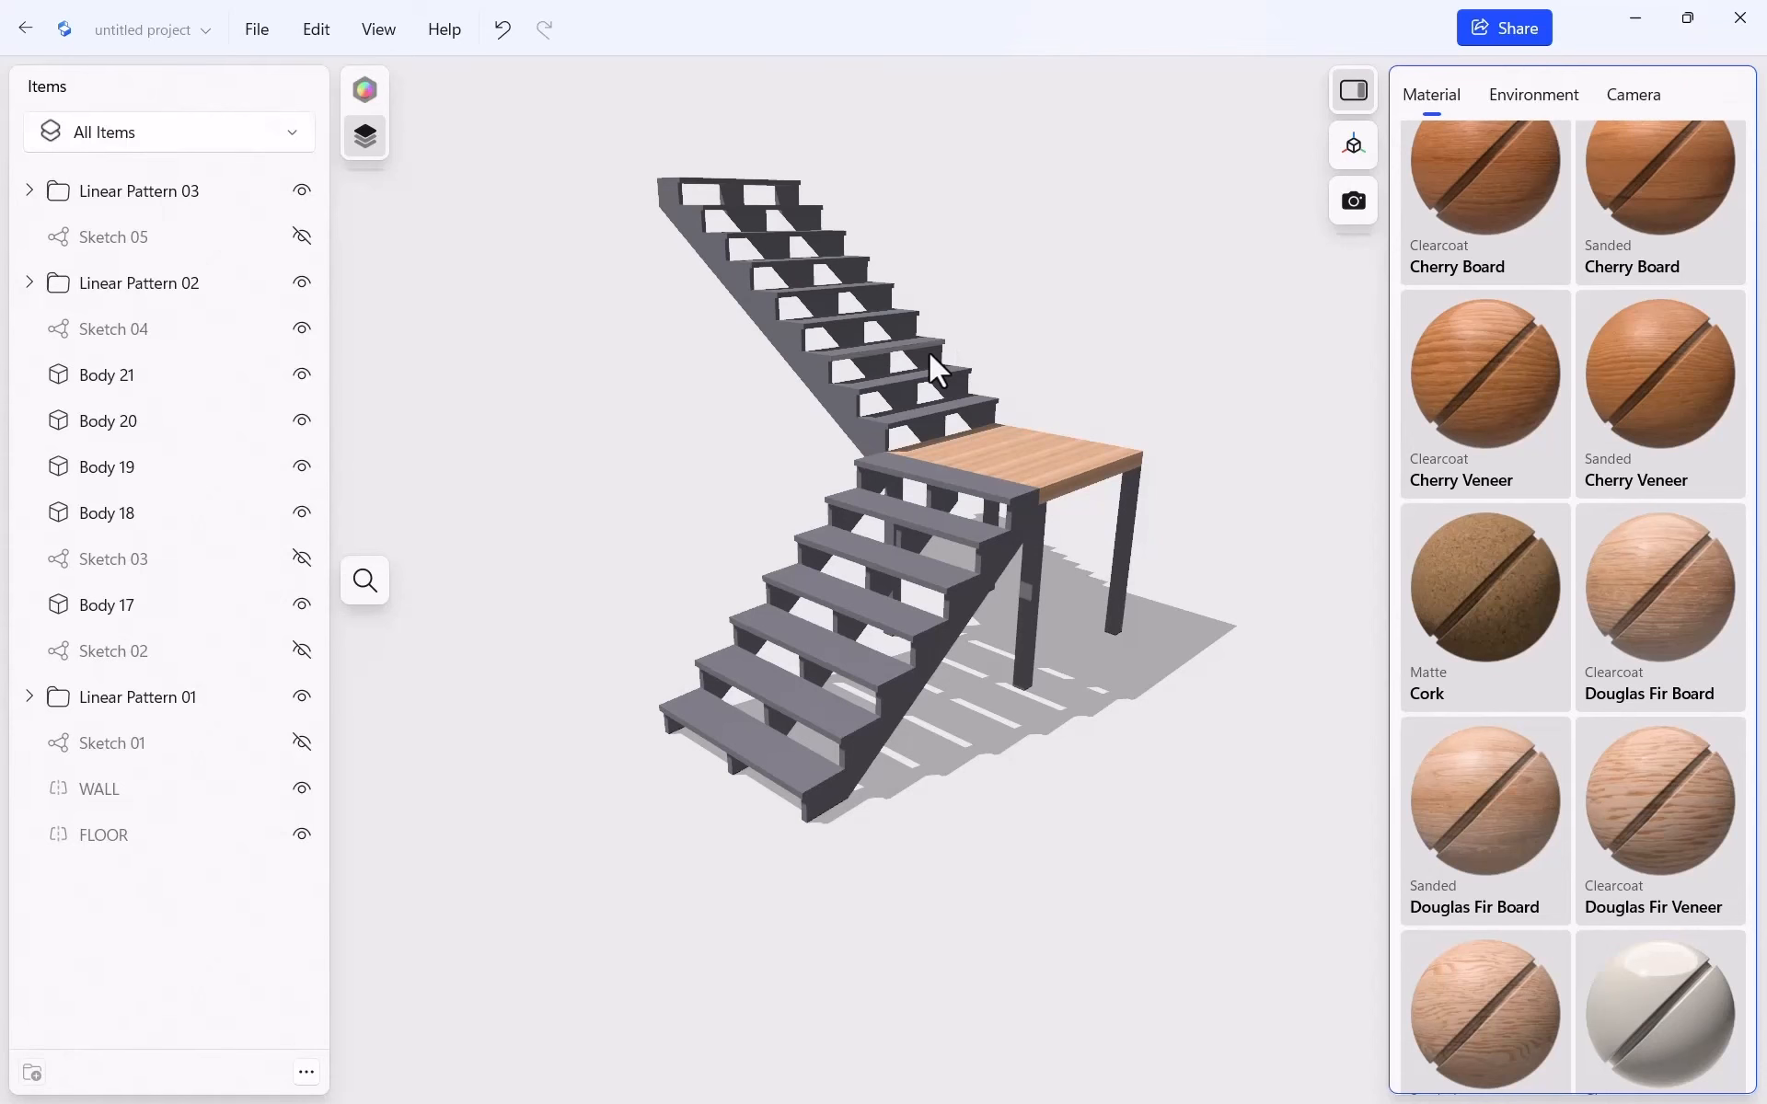
click(288, 145)
click(219, 176)
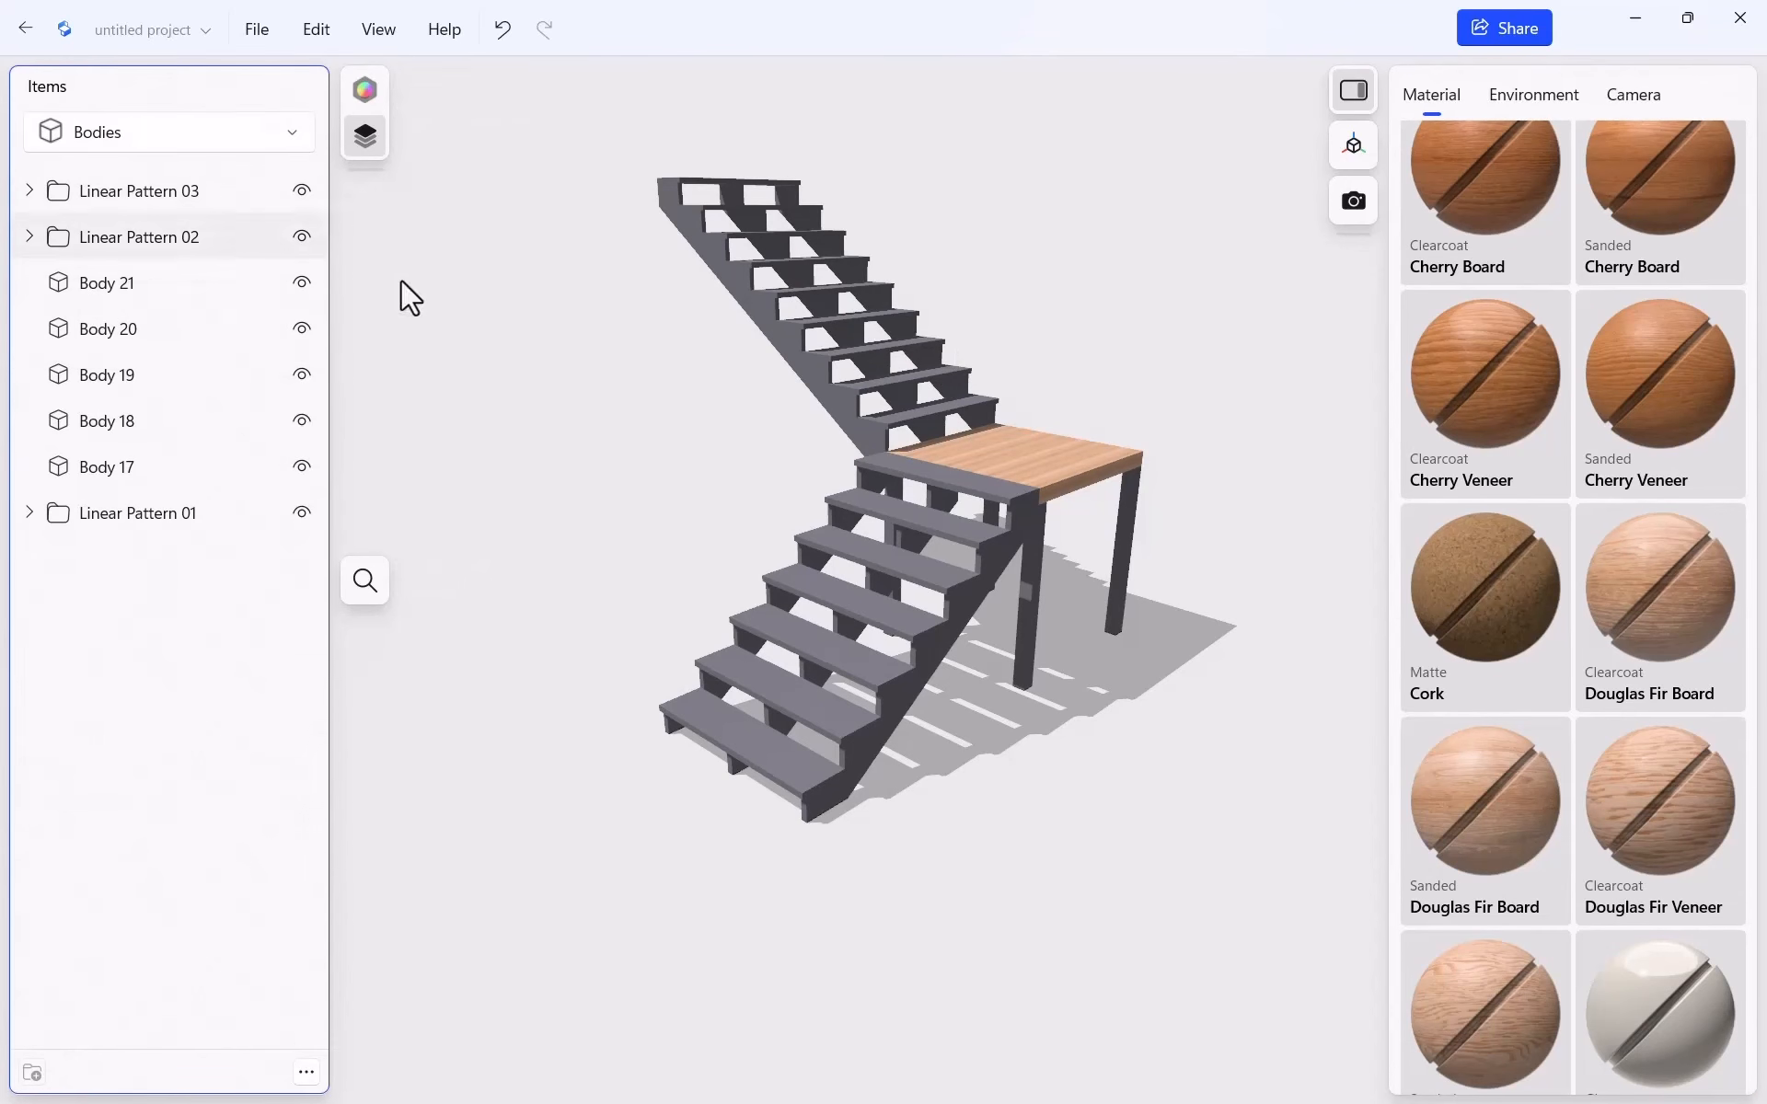
Select every body from Linear Pattern 03 down and change their material to Douglas Fir Board
click(124, 192)
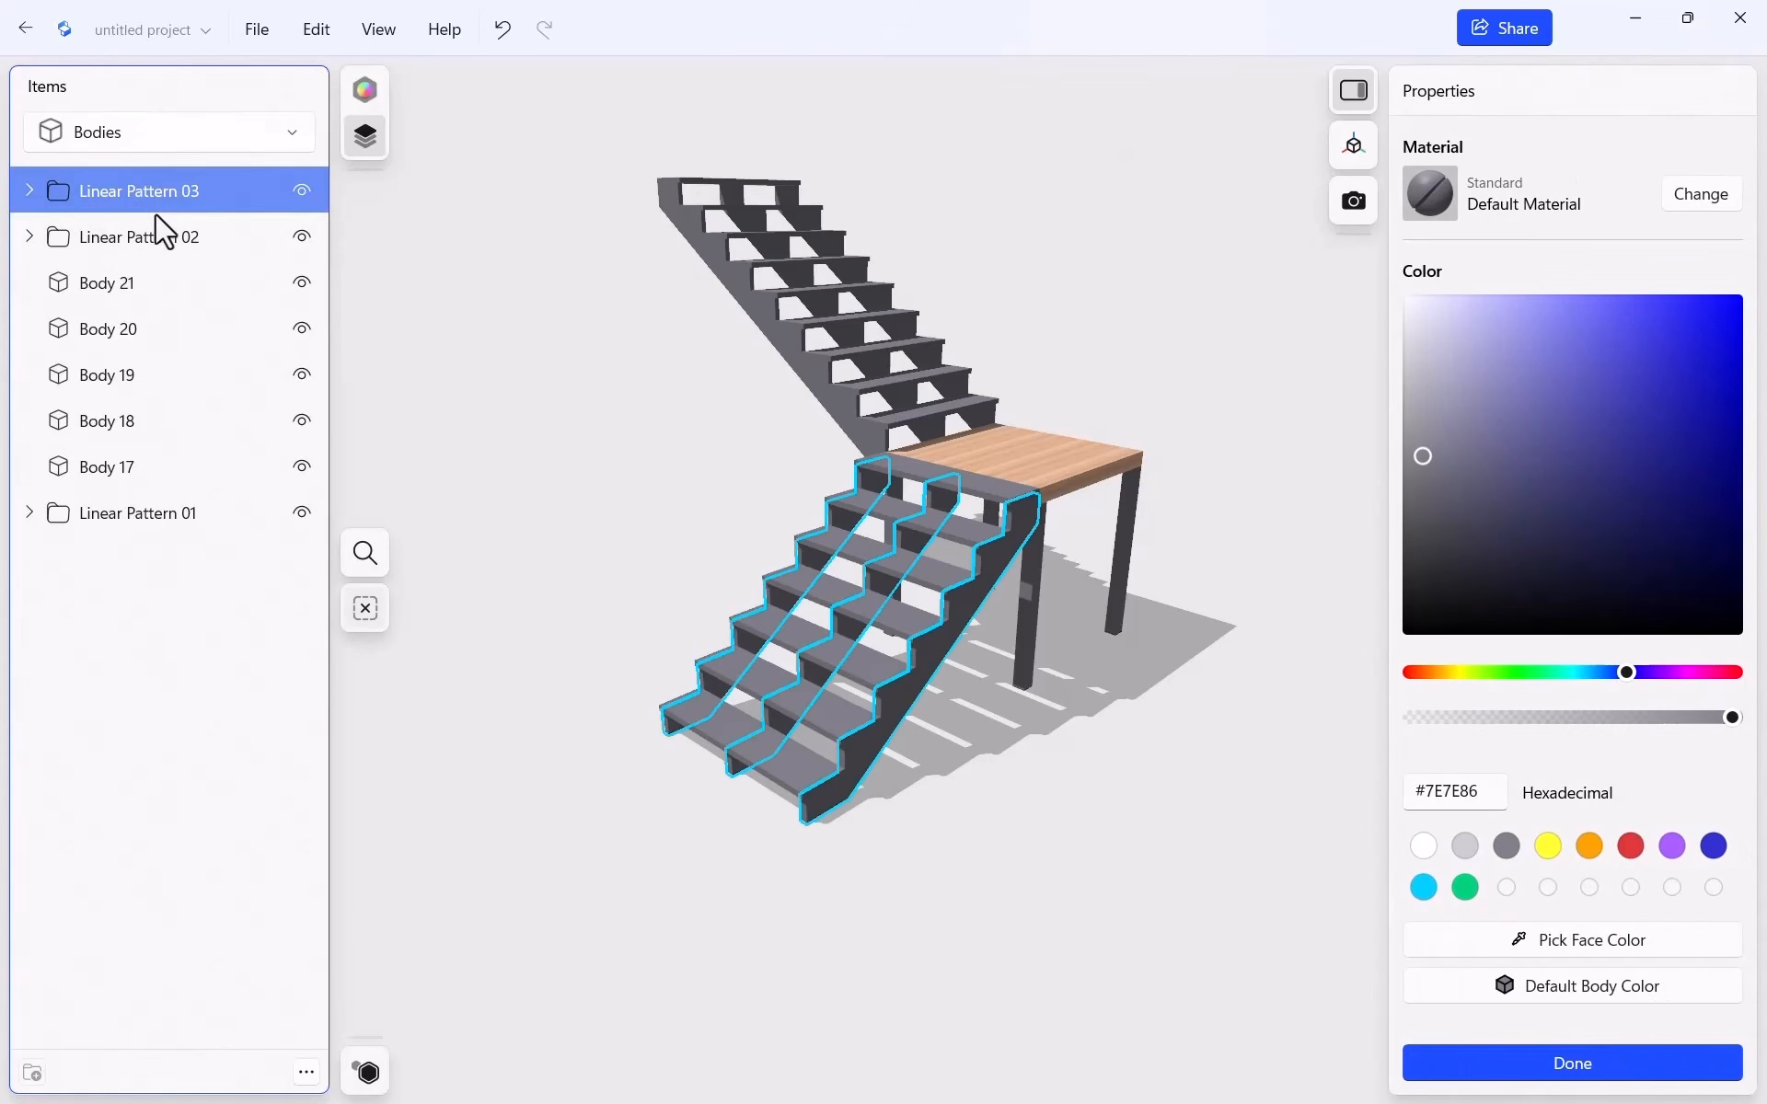
shift+click(109, 521)
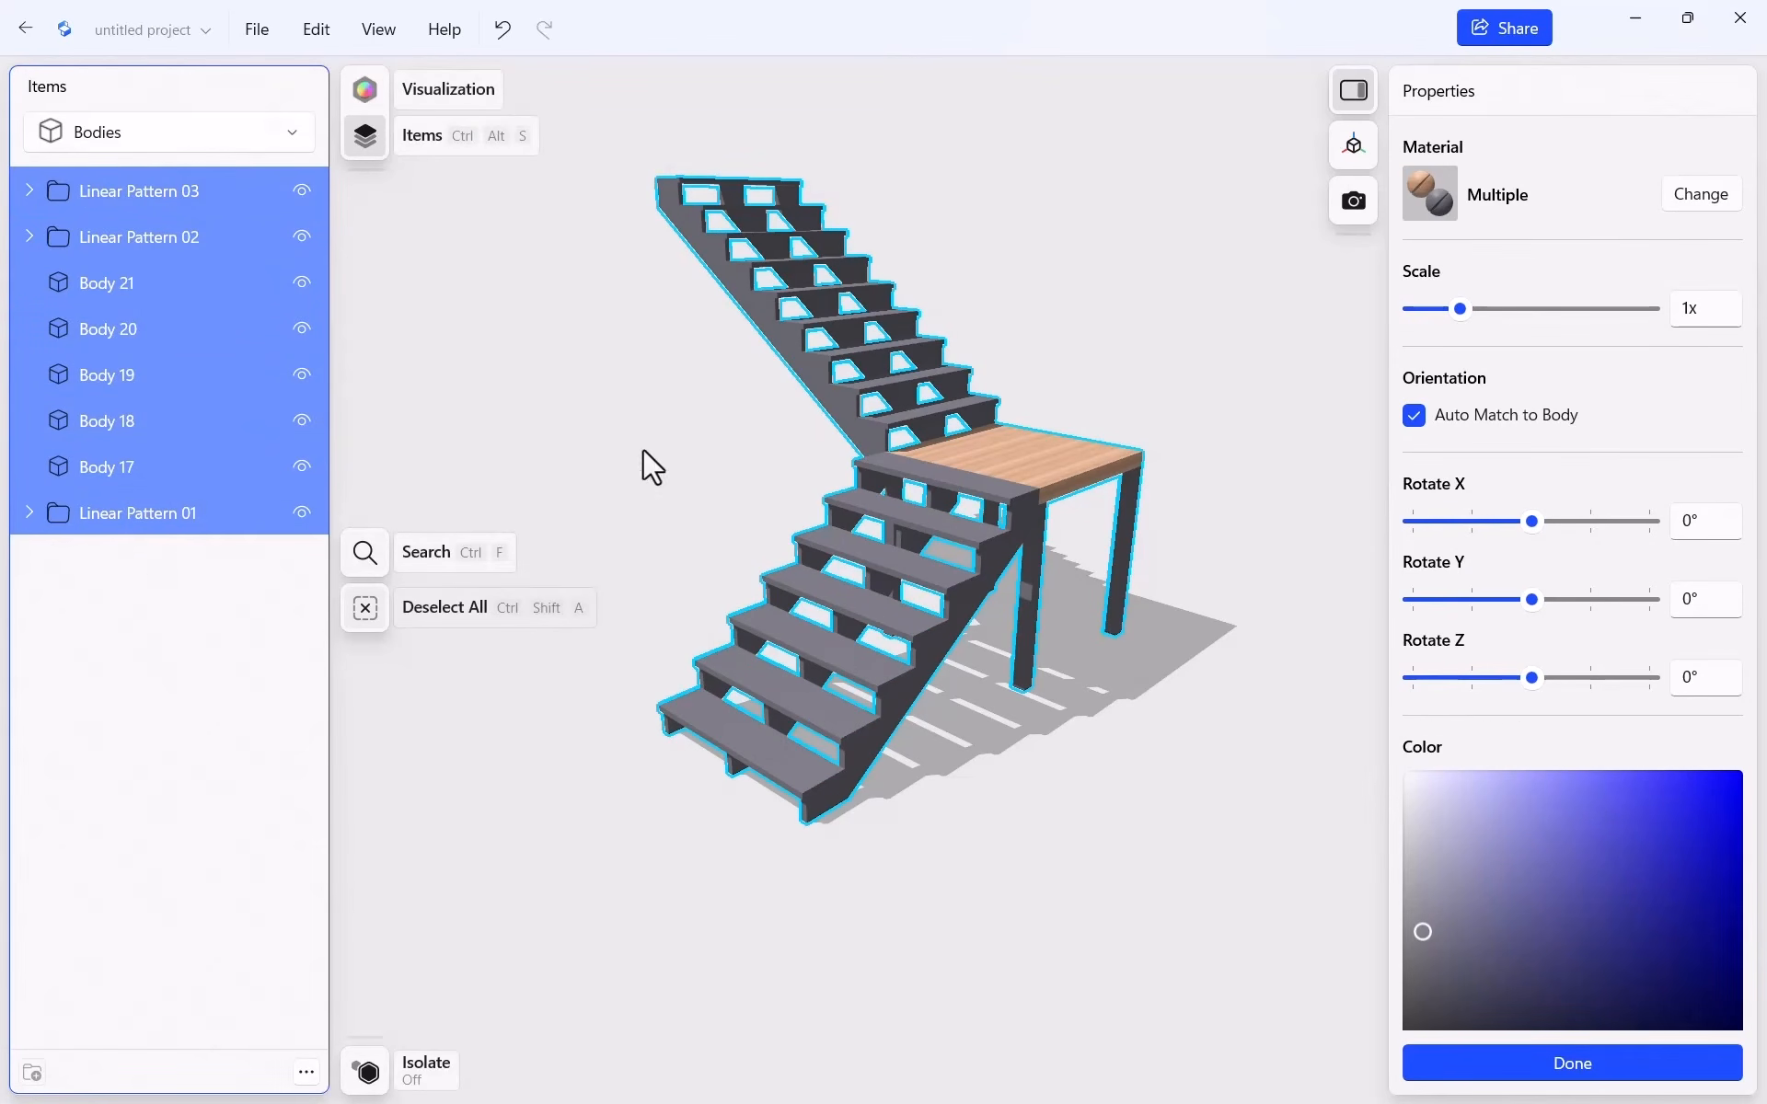
click(1704, 193)
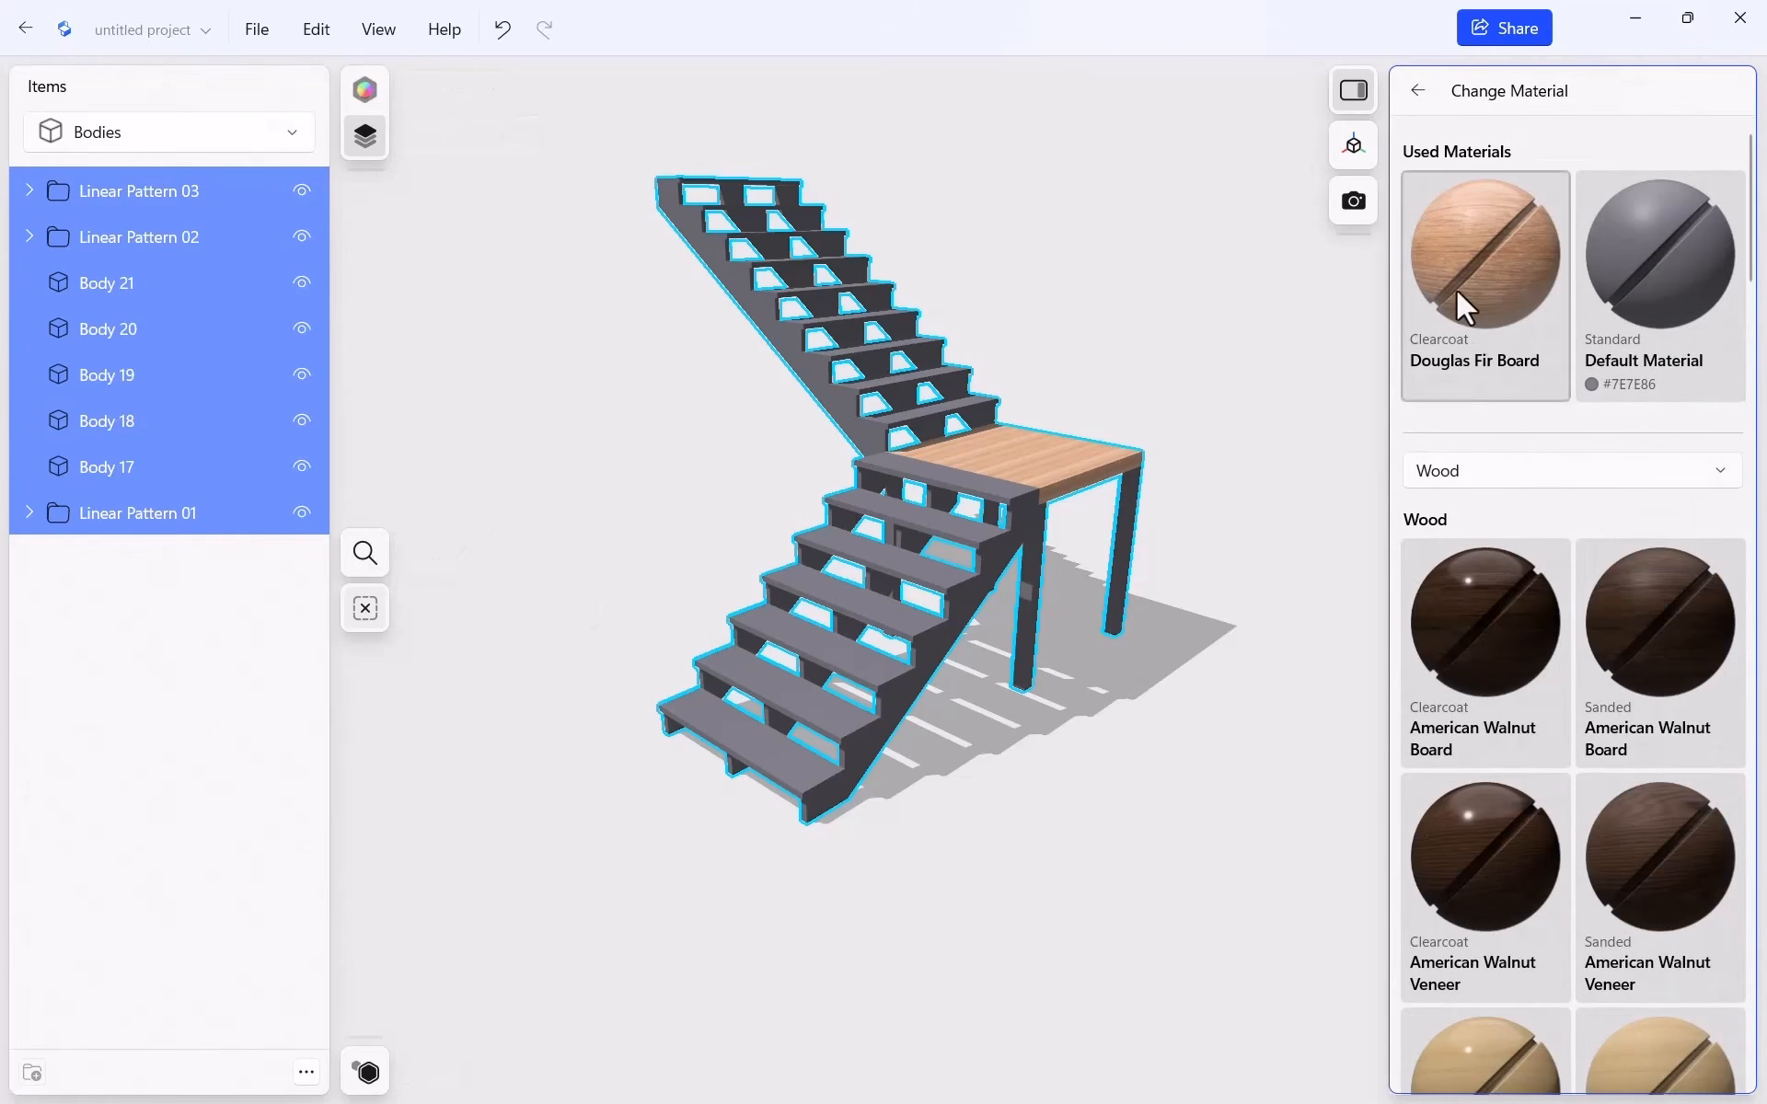
drag(1456, 289, 1013, 505)
click(539, 374)
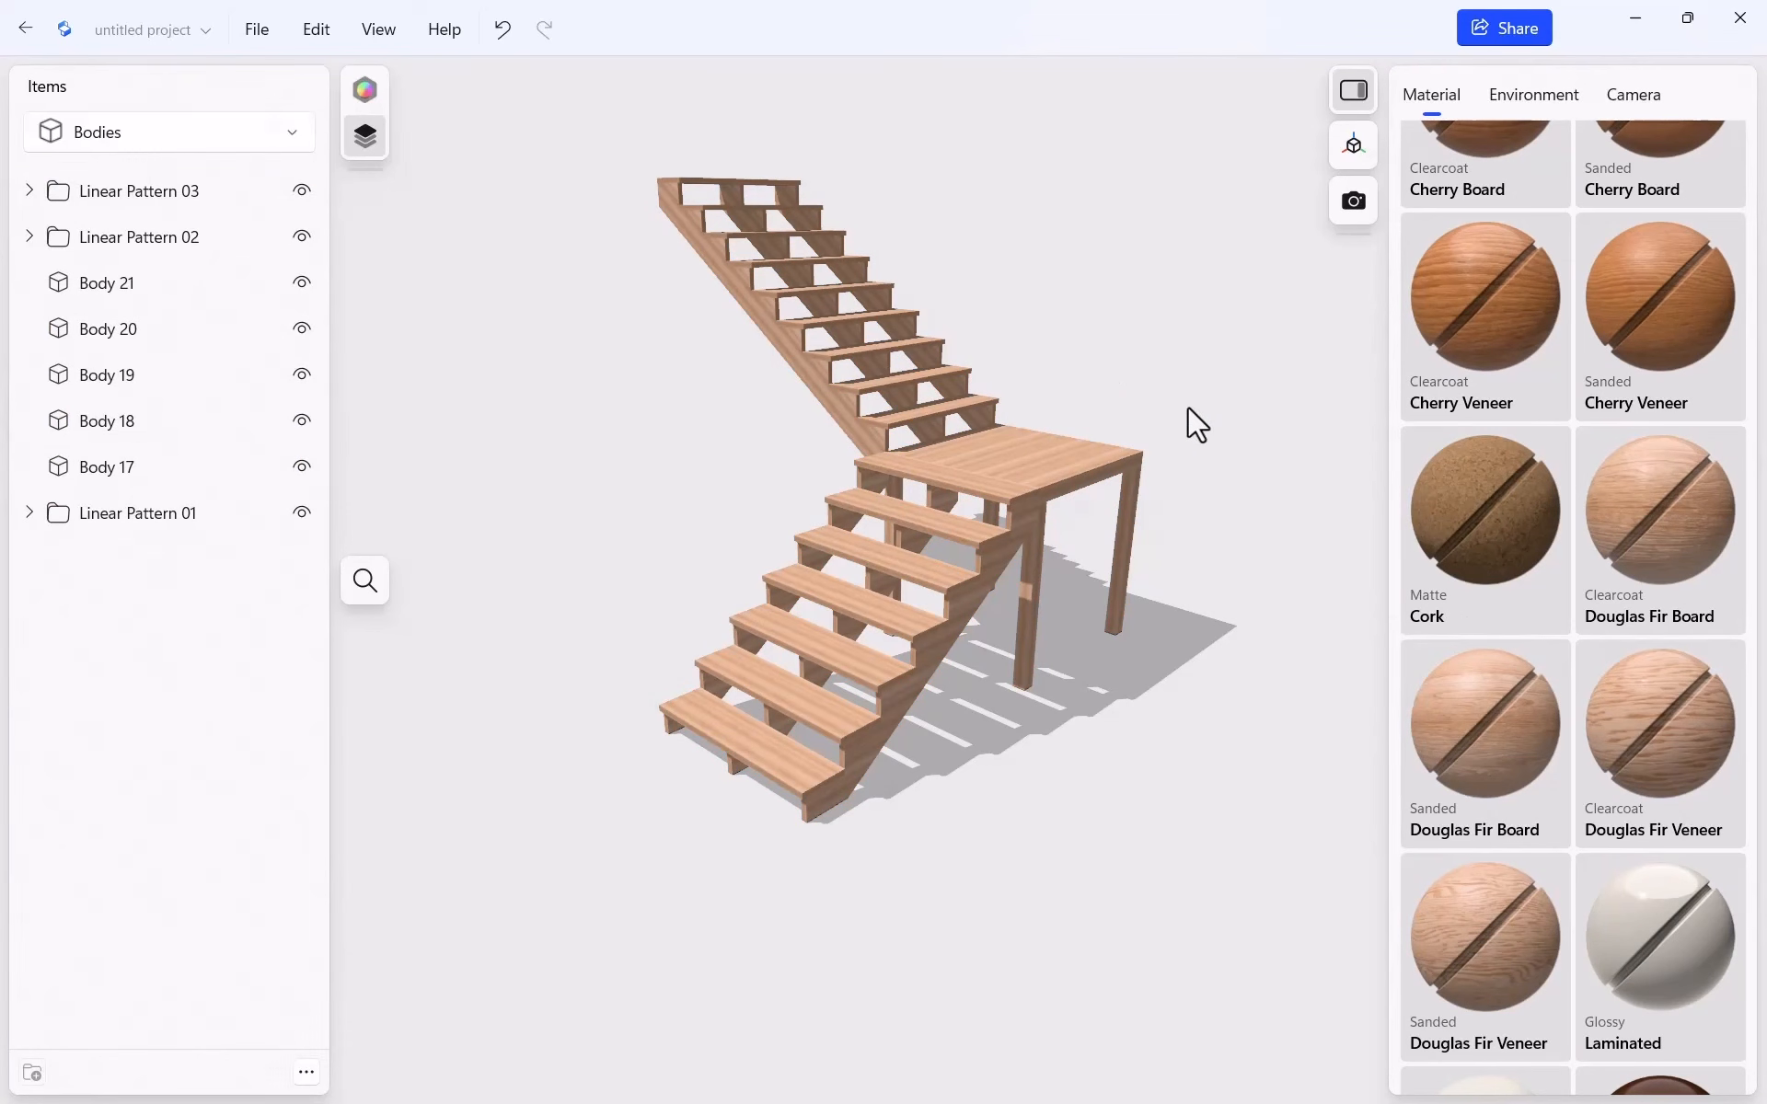
middle_drag(1168, 384, 1091, 397)
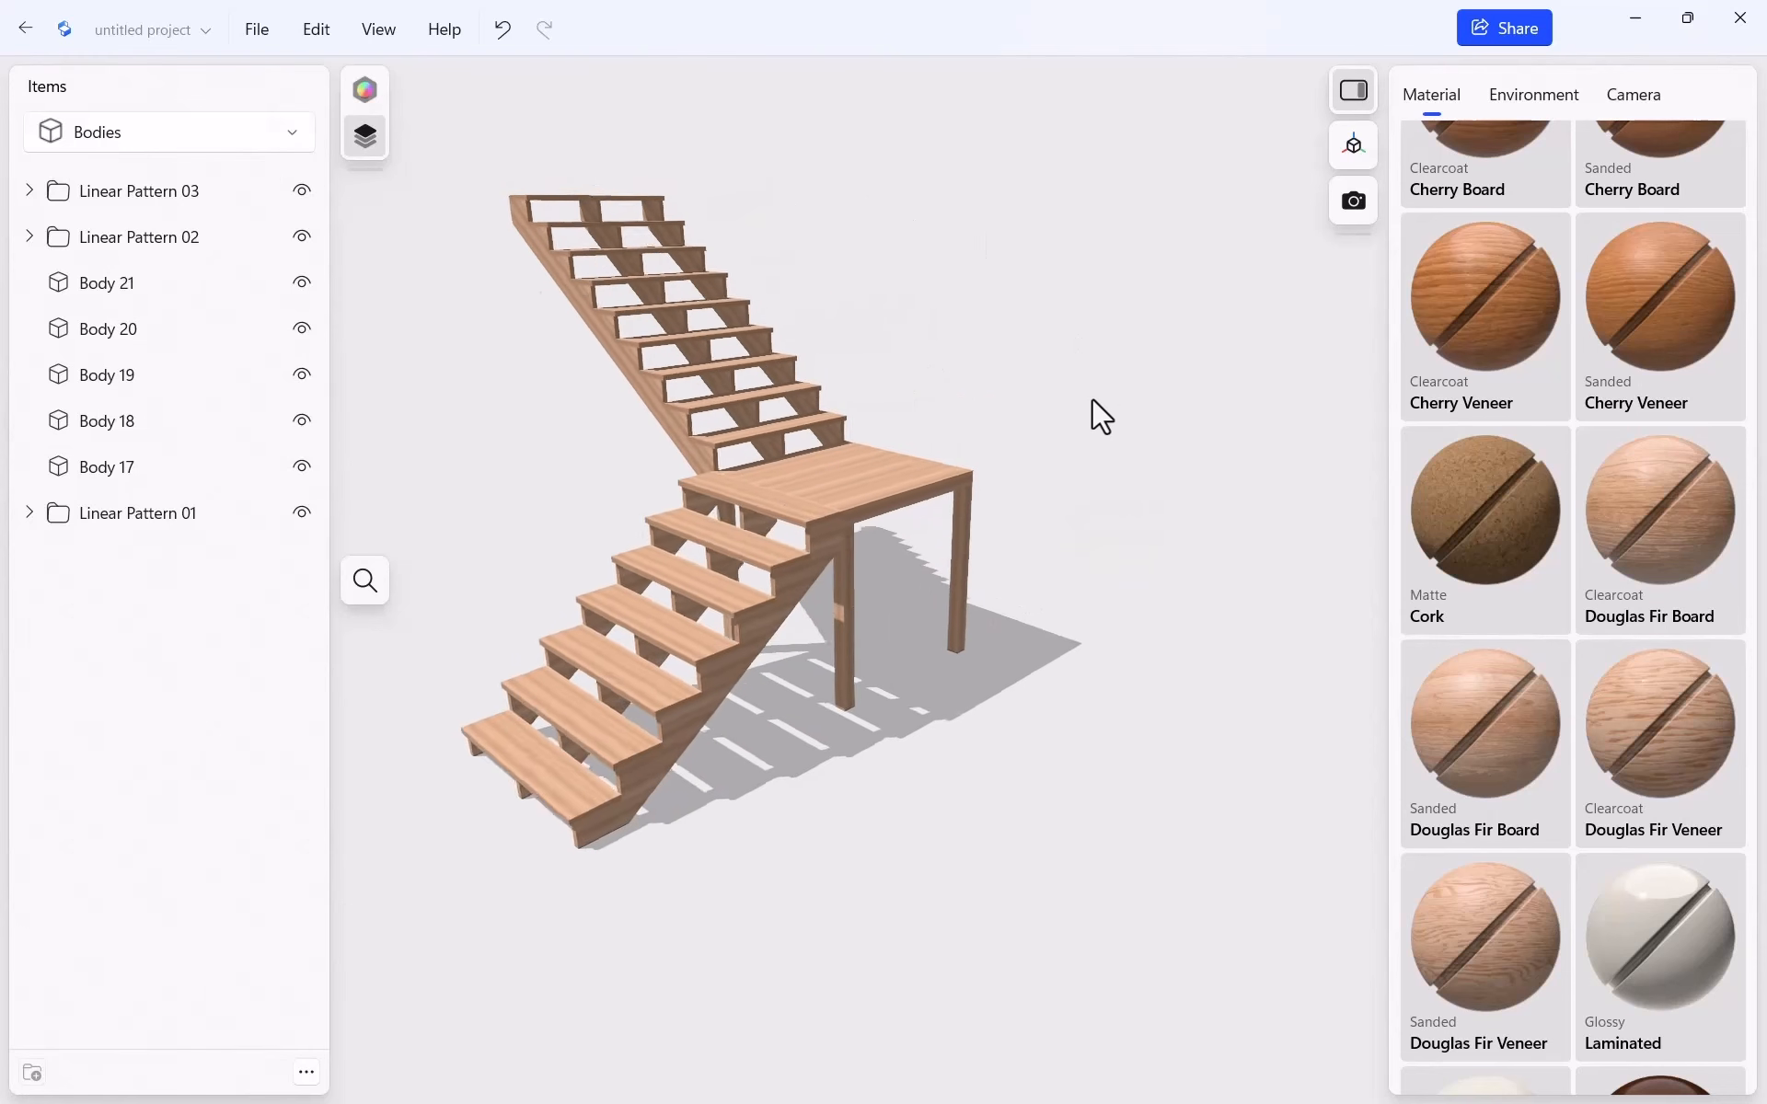
Preview the Carousel 1, Colored Mood, Gradient Mood and Black and White Stage environments
click(1537, 100)
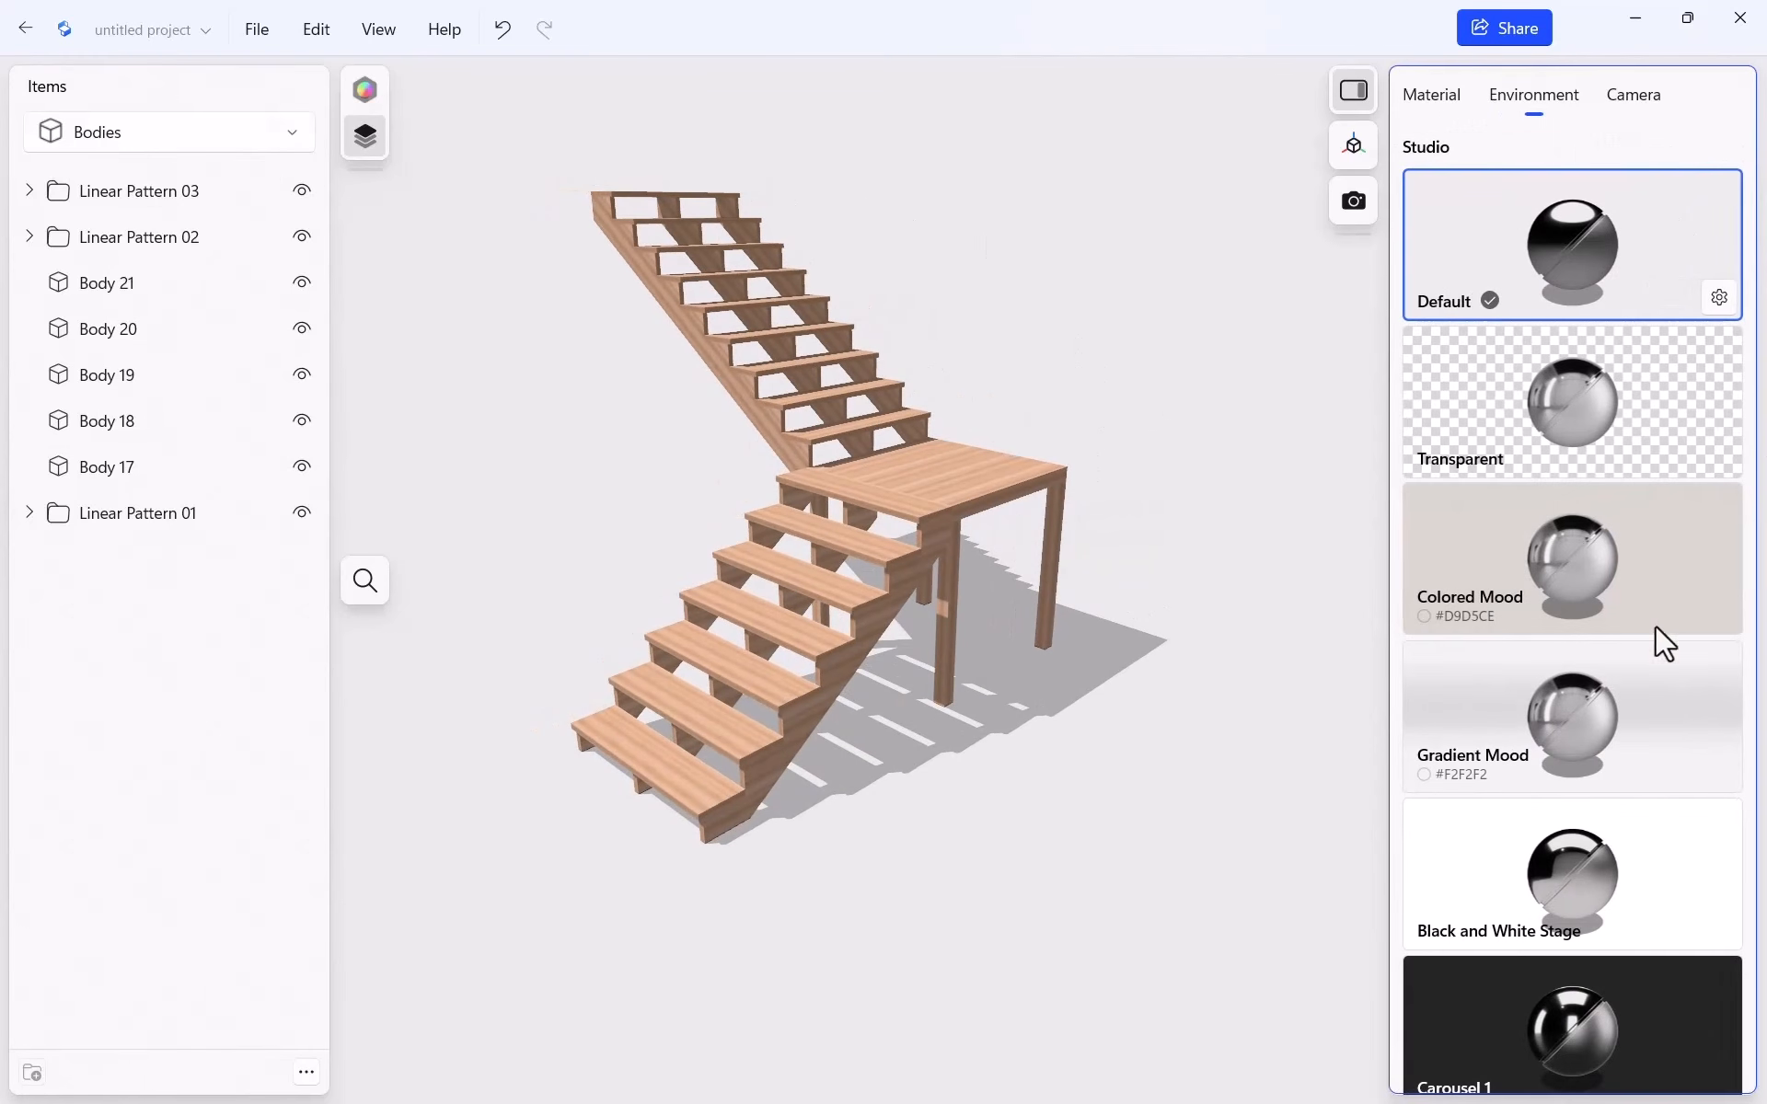
click(1653, 1029)
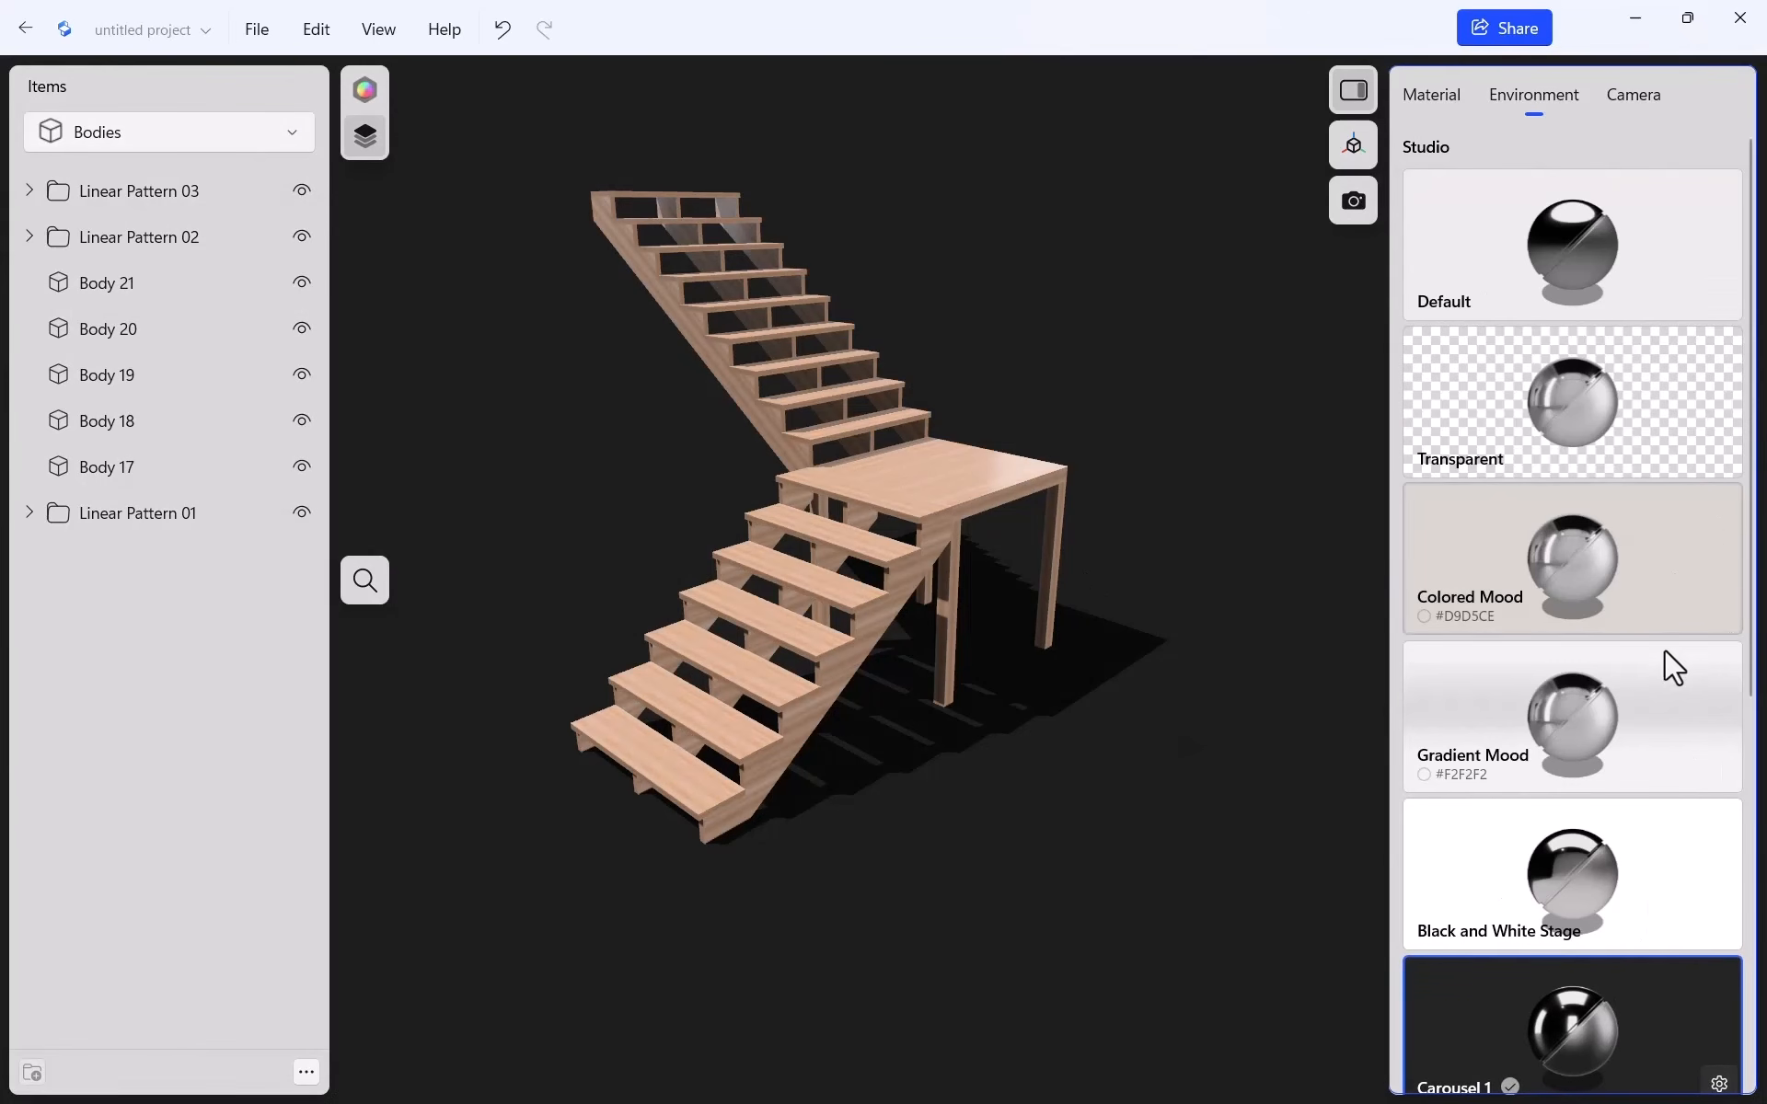
click(1629, 615)
click(1658, 732)
click(1658, 808)
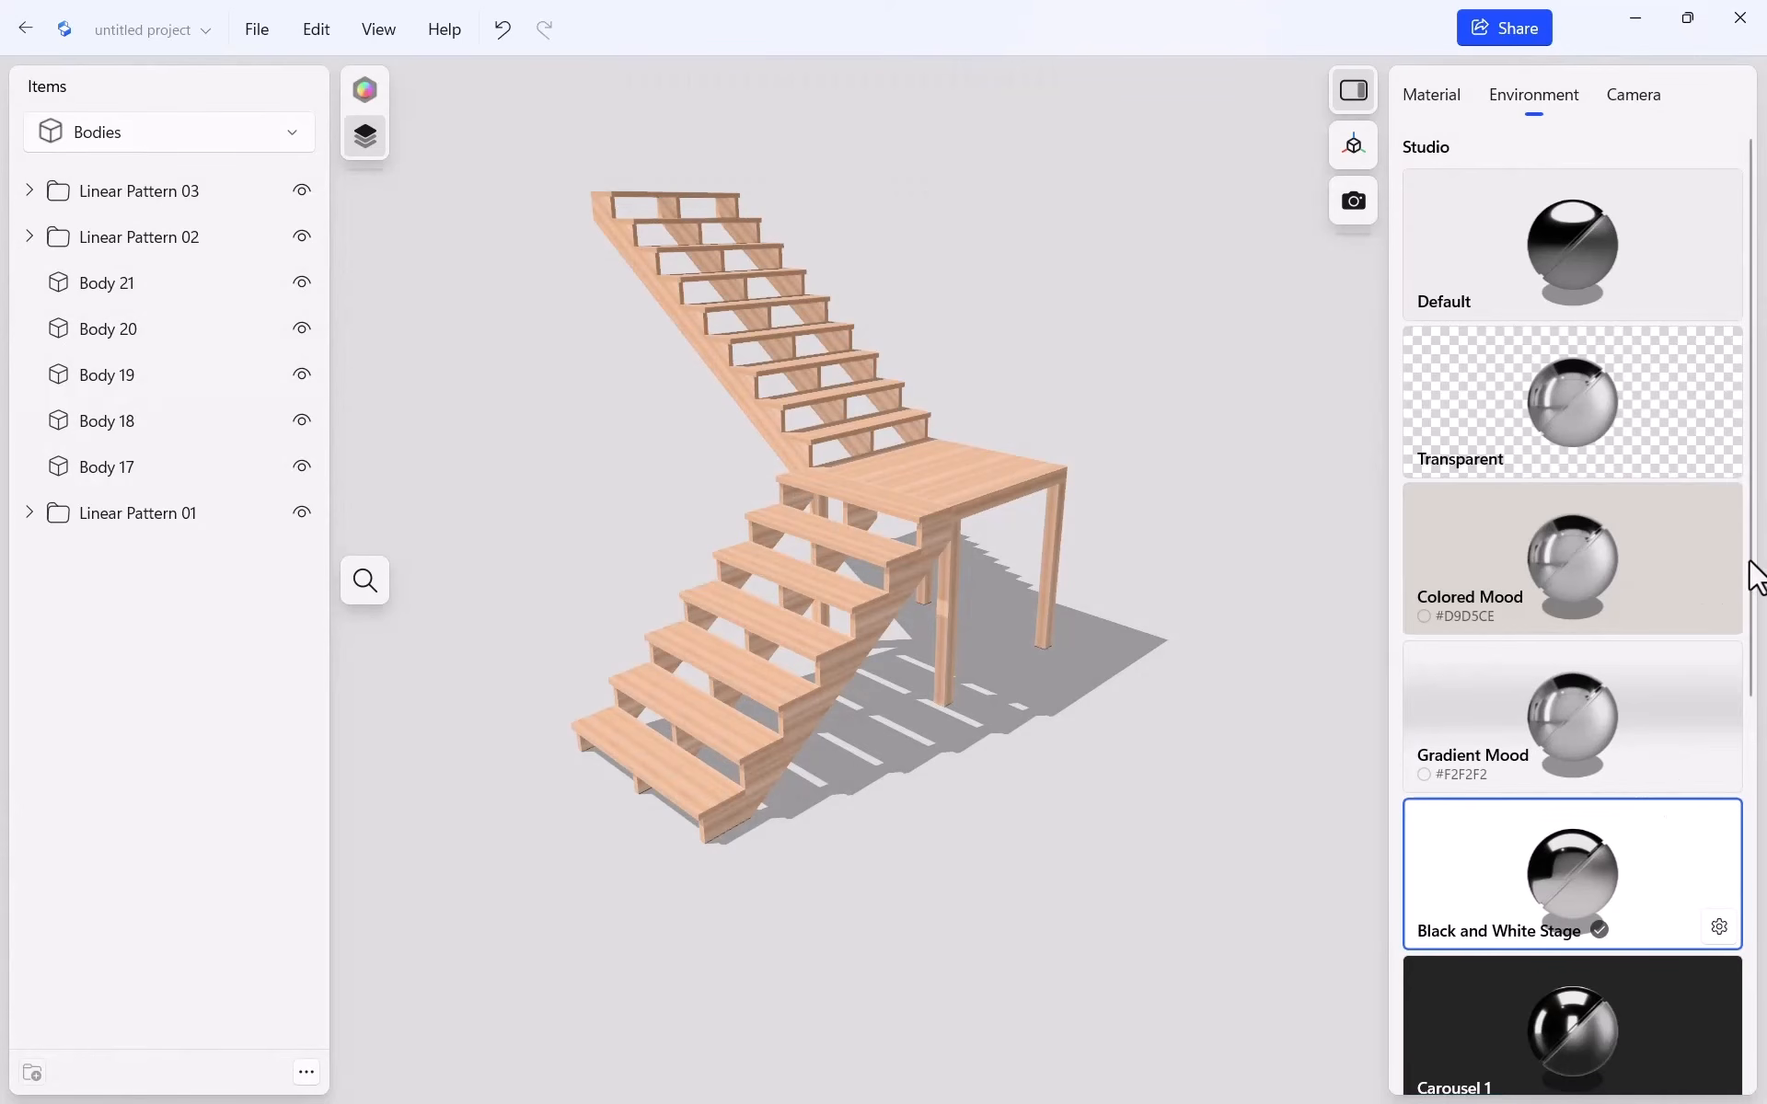
Choose the dark Carousel 2 environment and zoom in on the wooden staircase
scroll(1752, 654, down, 1)
scroll(1751, 653, down, 5)
click(1632, 810)
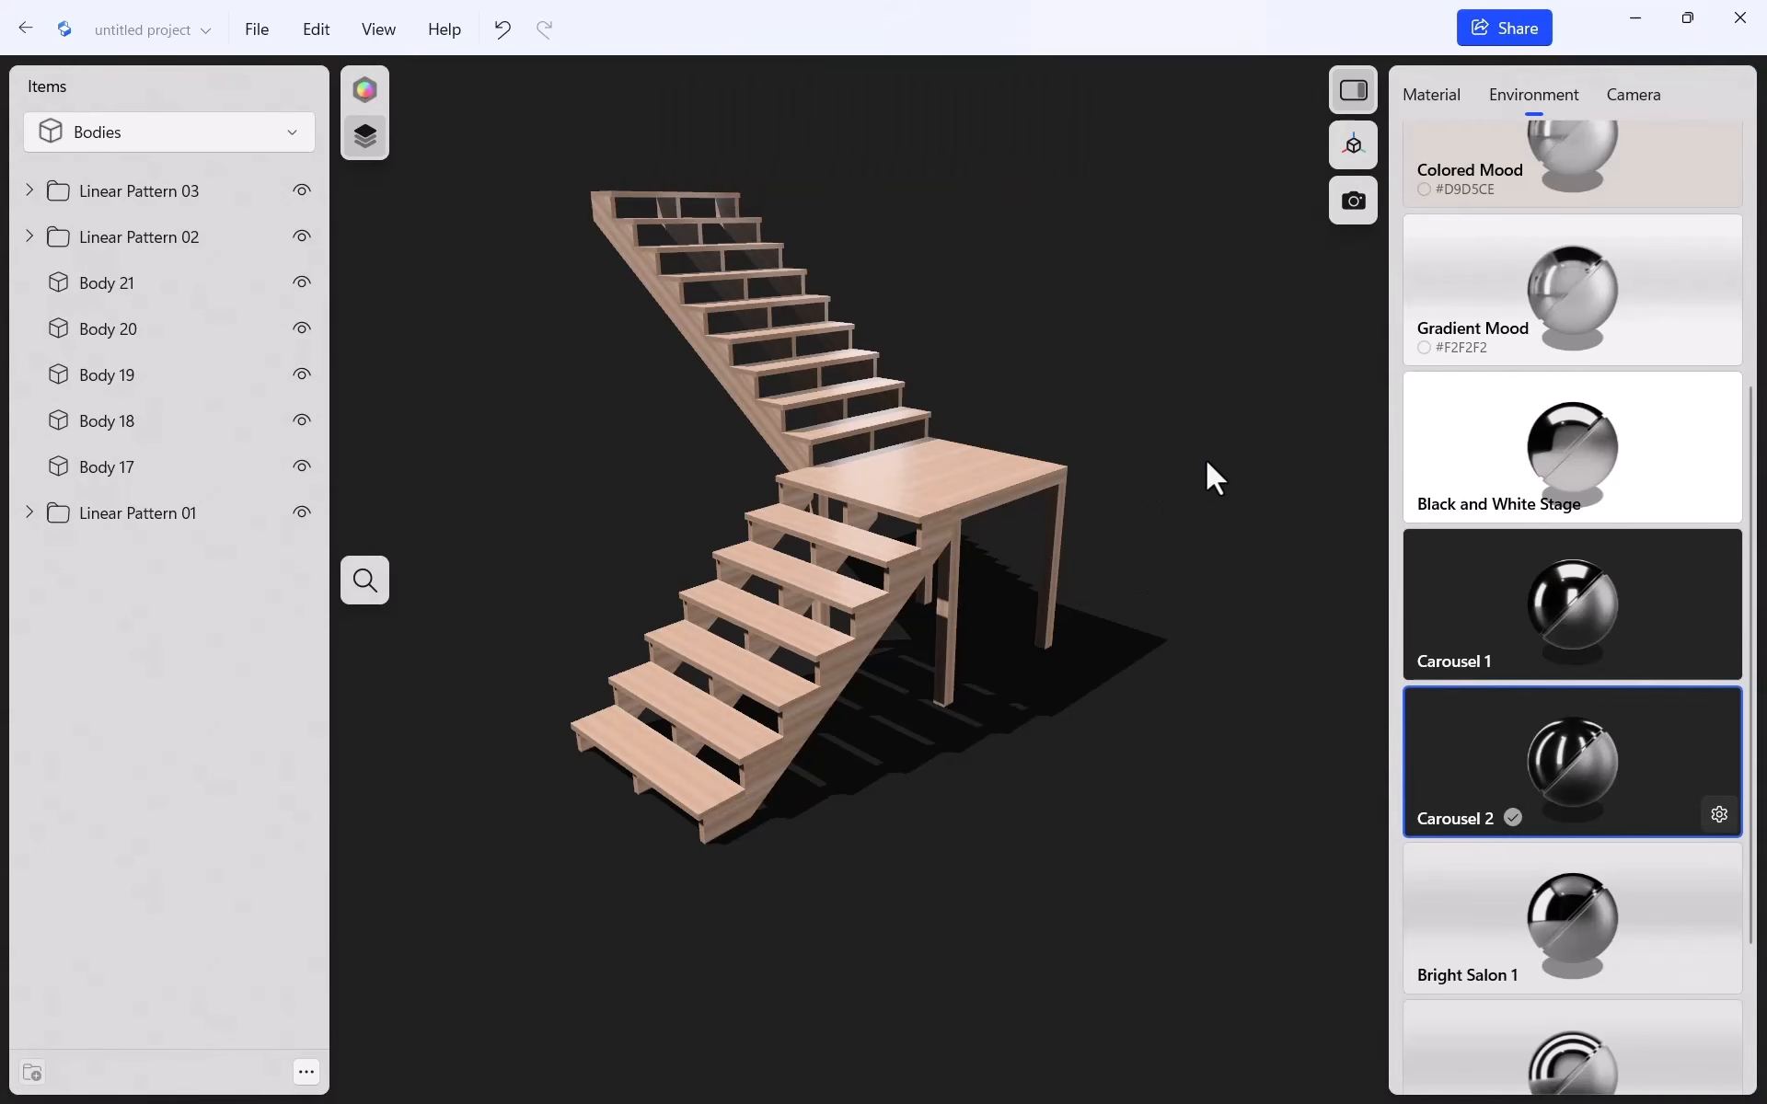
scroll(1042, 596, down, 2)
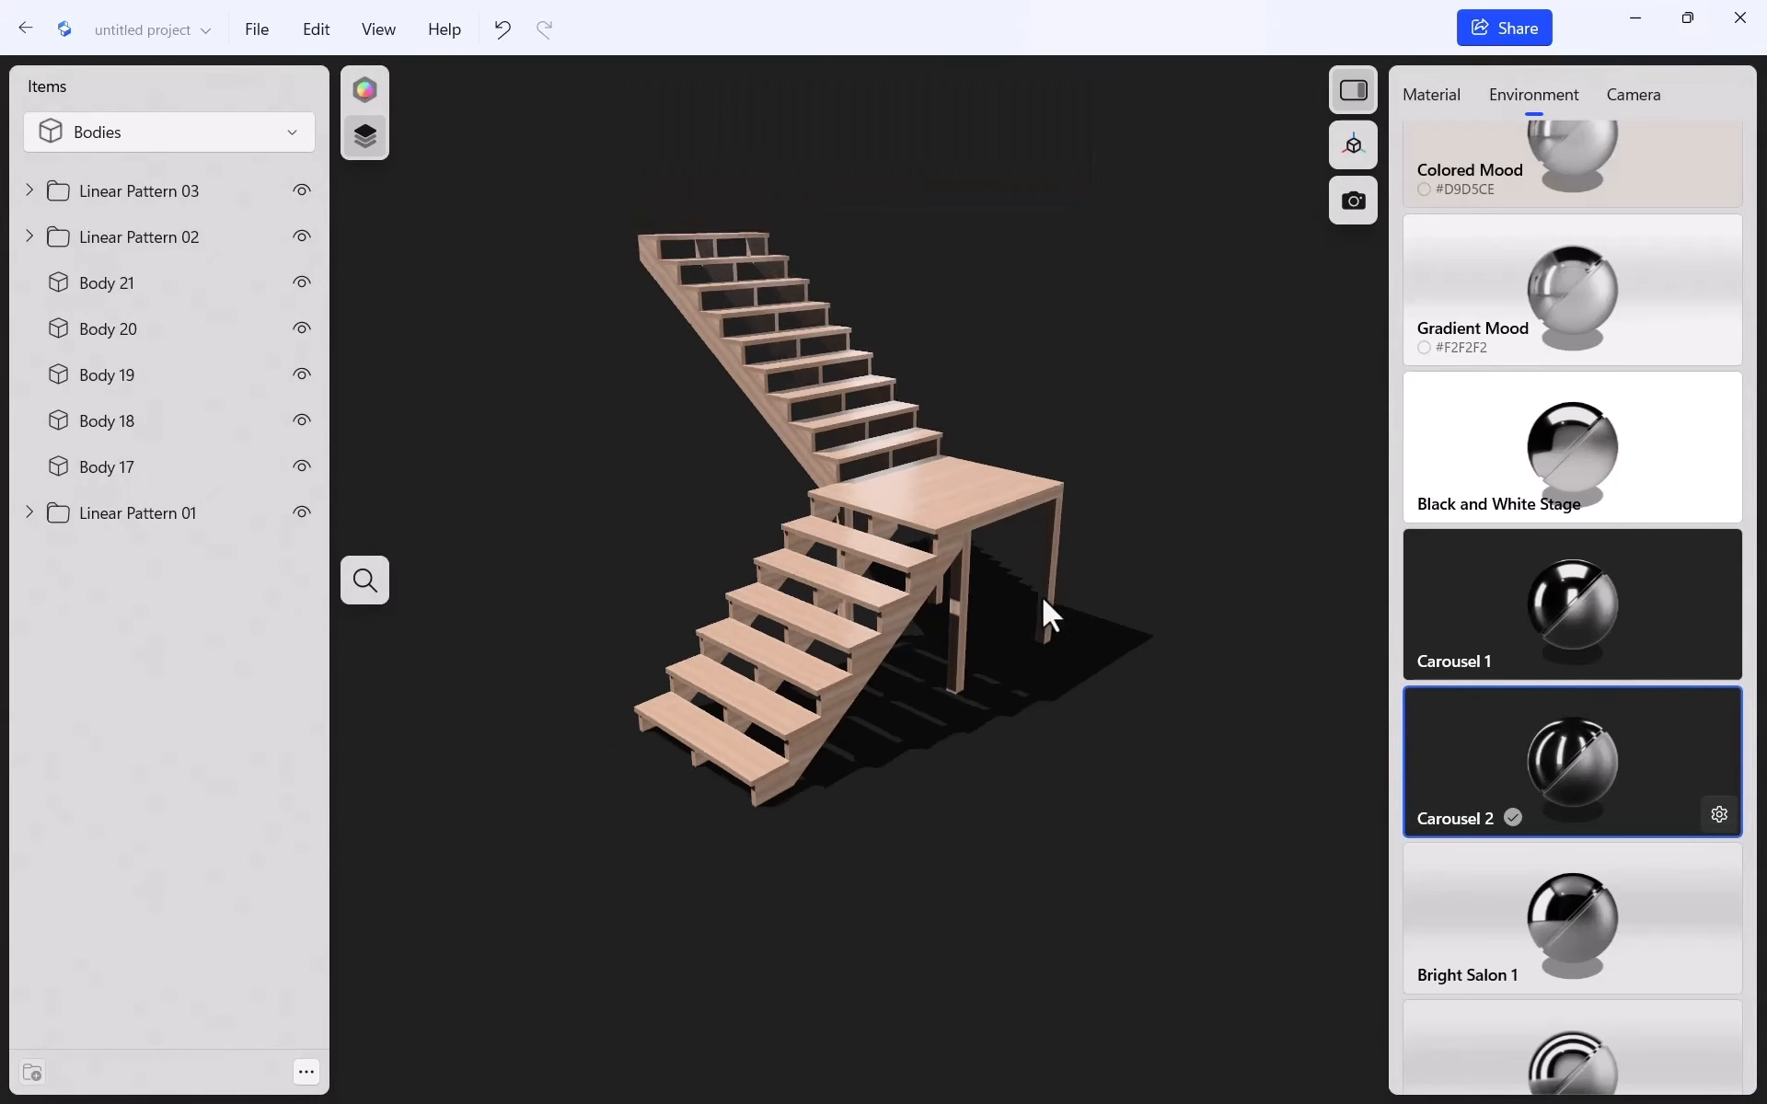
scroll(800, 566, up, 3)
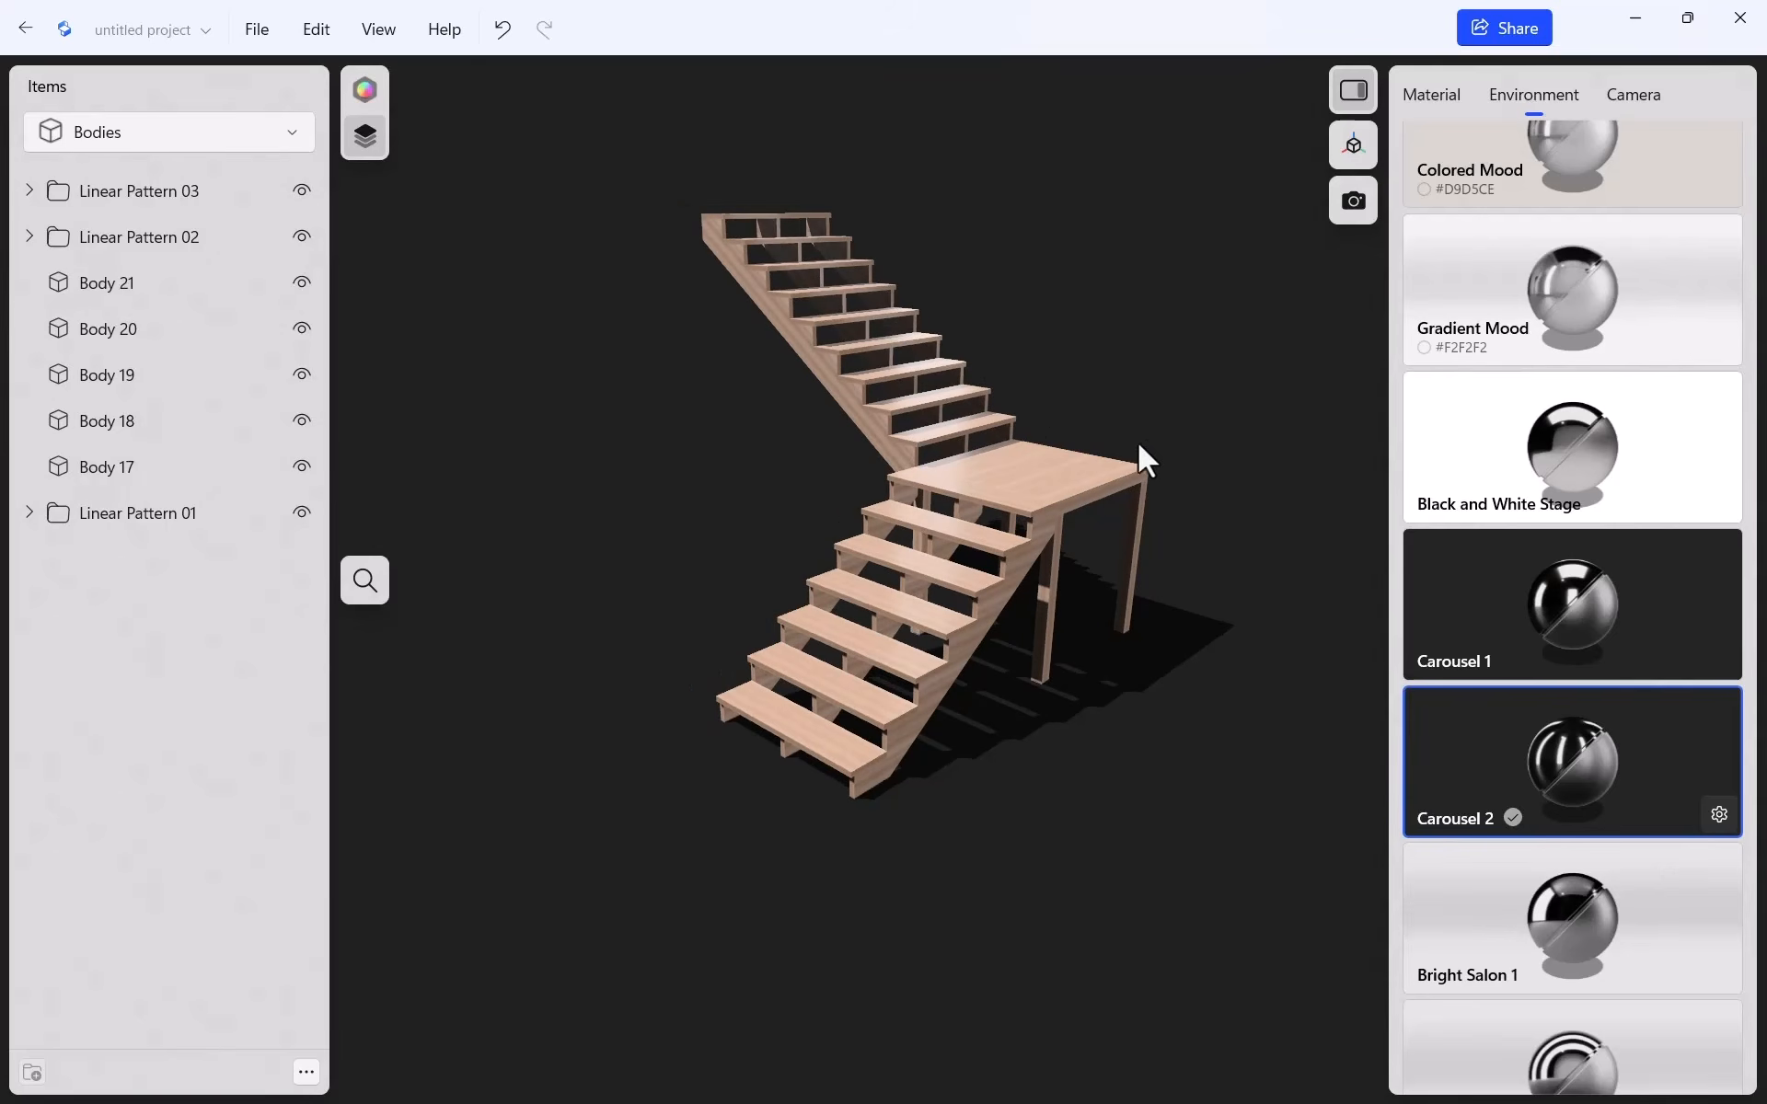
scroll(1137, 433, up, 1)
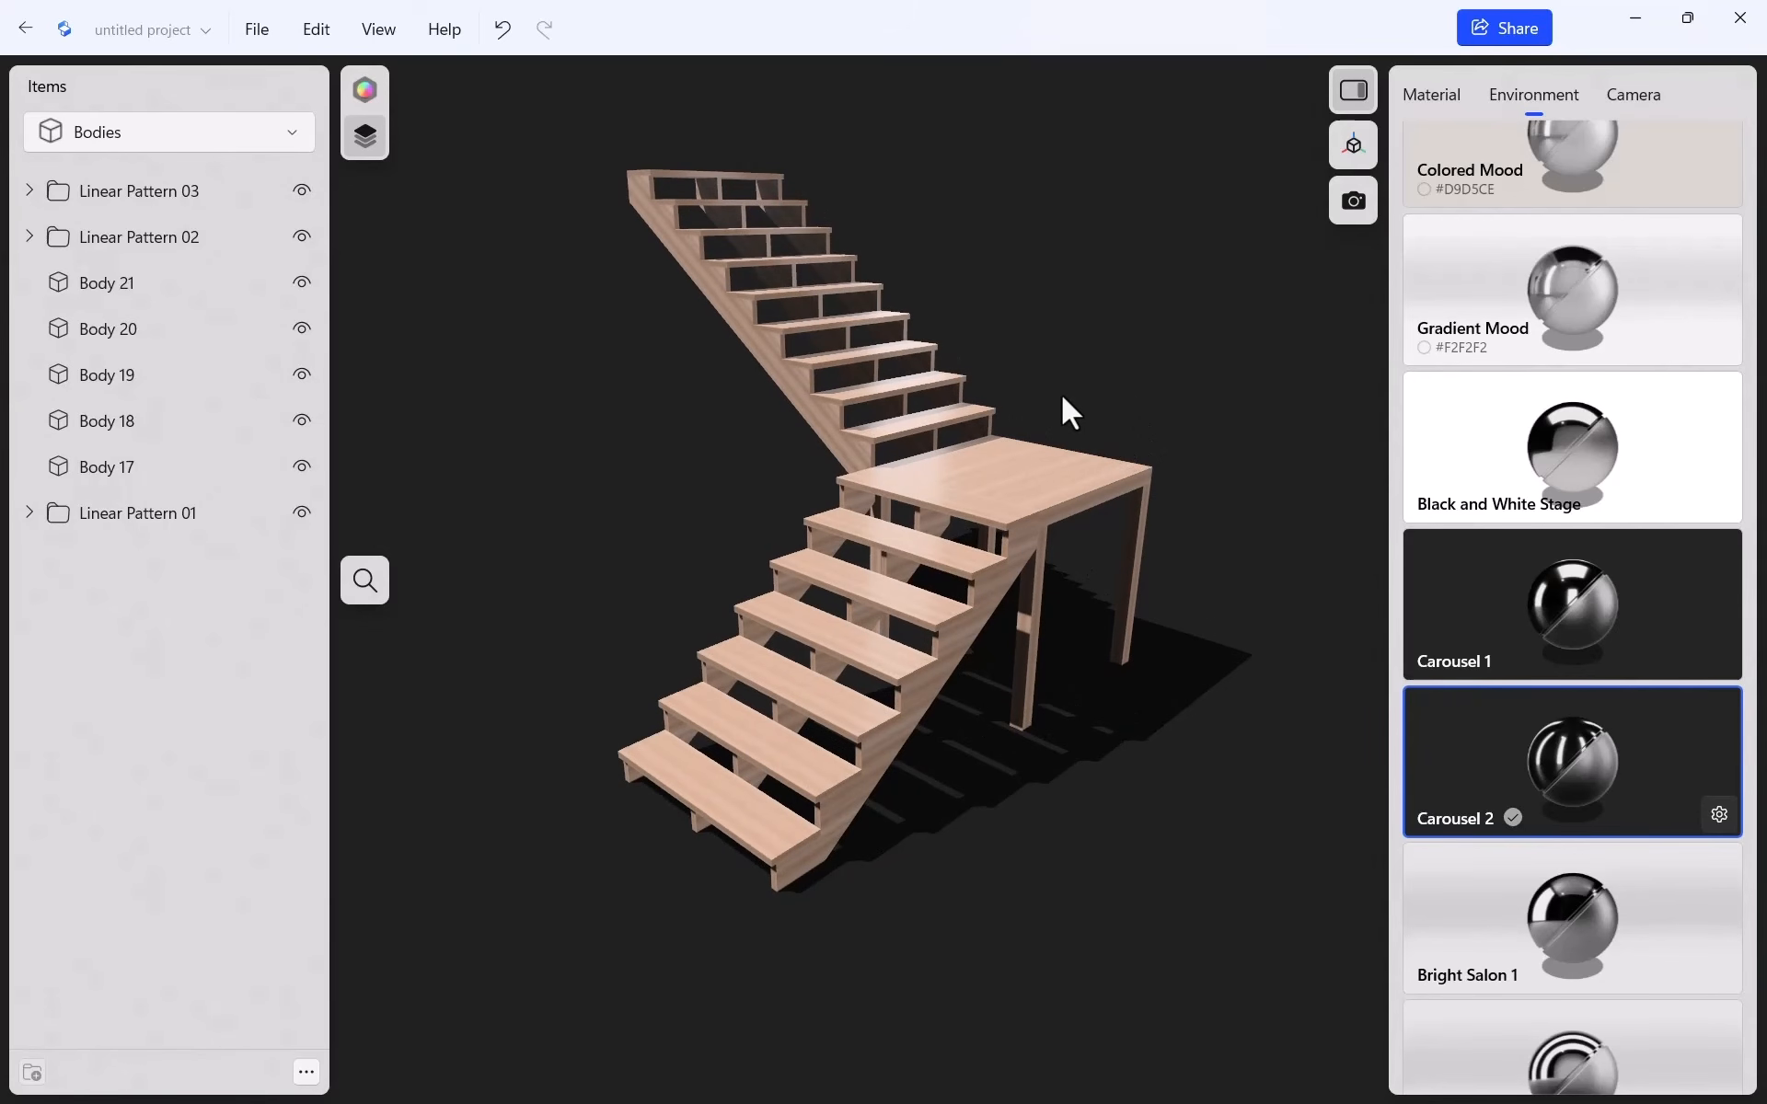